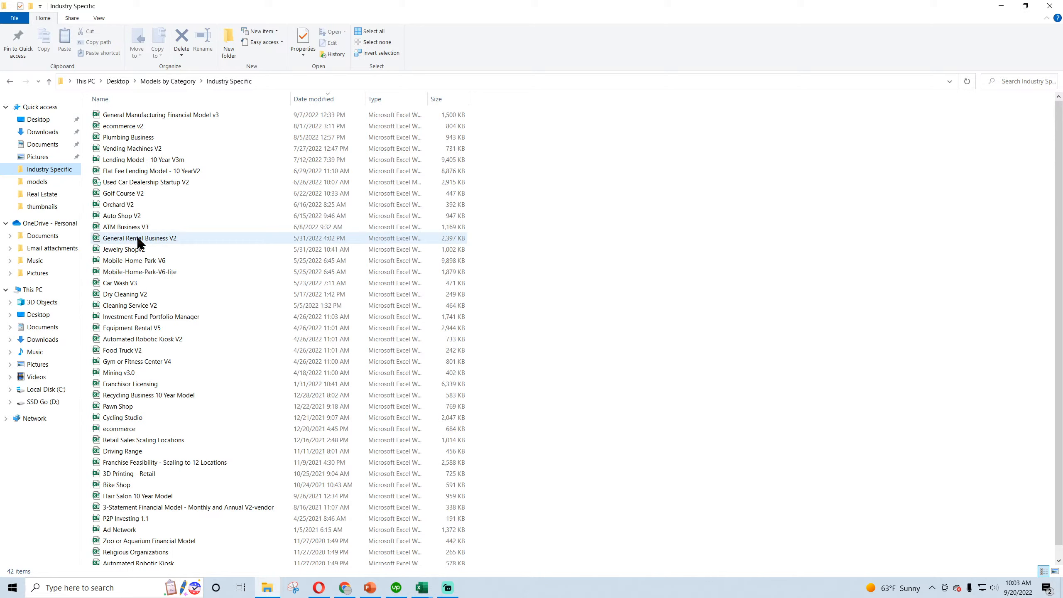
Open the Plumbing Business workbook from the Industry Specific folder and move its window over the other workbook
{"action": "double_click", "coordinate": [125, 139]}
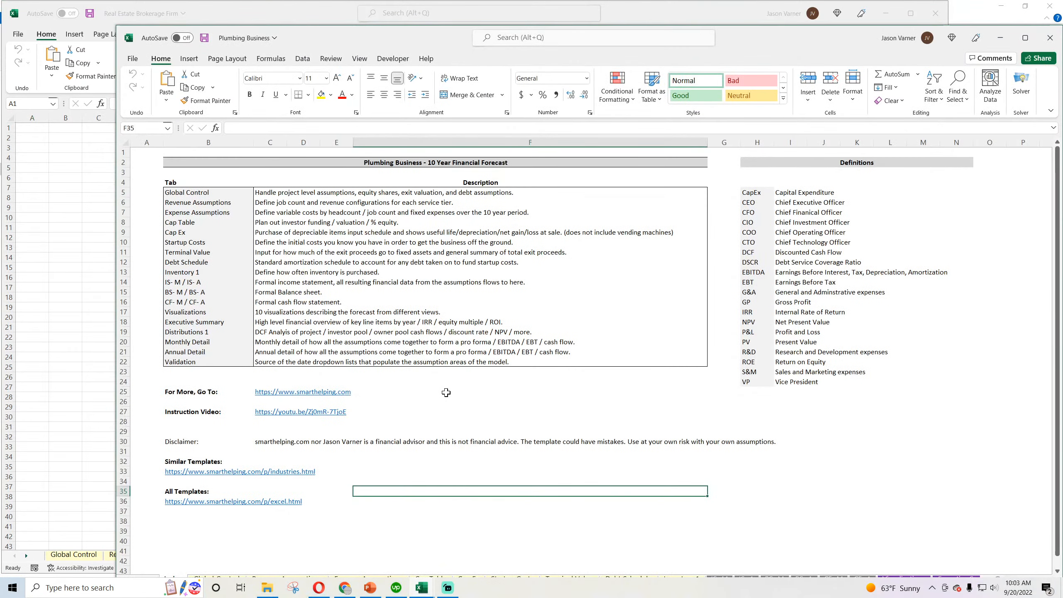
{"action": "left_click_drag", "start_coordinate": [787, 26], "coordinate": [655, 16]}
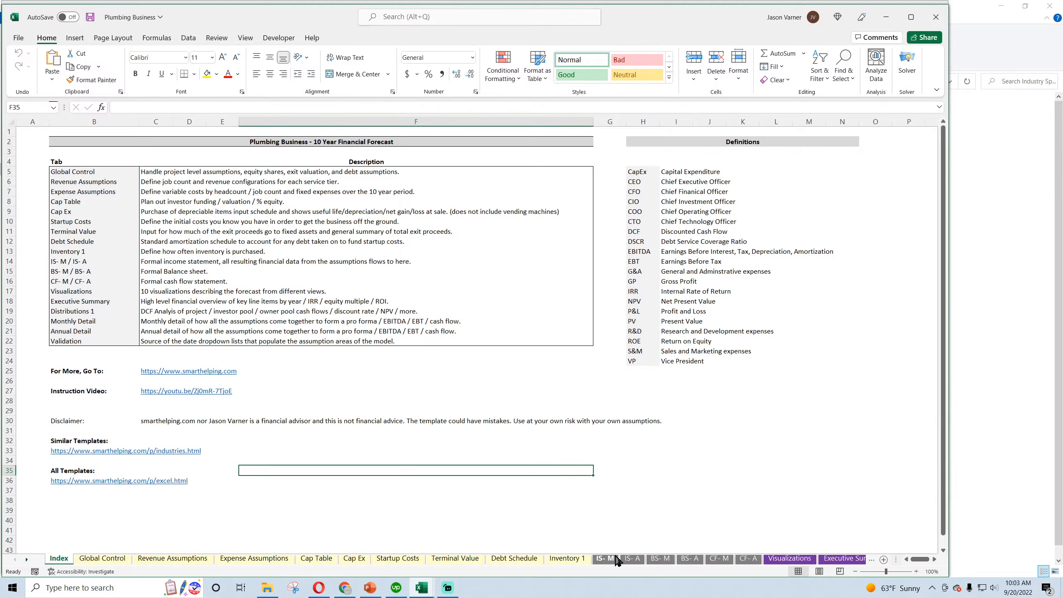
Look through the Plumbing Business sheets, from the income statement tabs back through the assumption tabs to Global Control
{"action": "left_click", "coordinate": [629, 558]}
{"action": "left_click", "coordinate": [607, 559]}
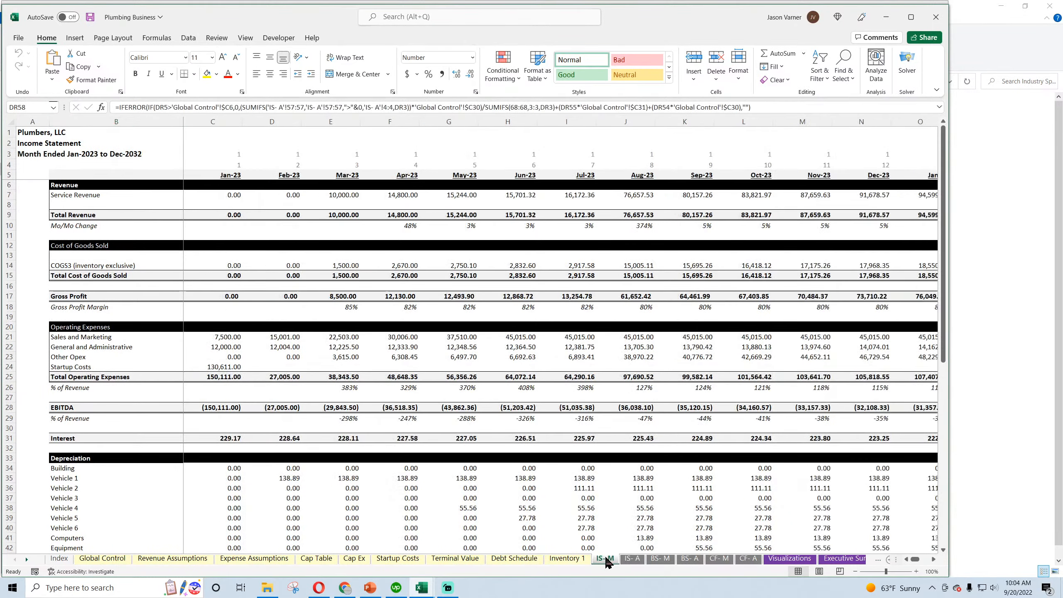
{"action": "left_click", "coordinate": [563, 560]}
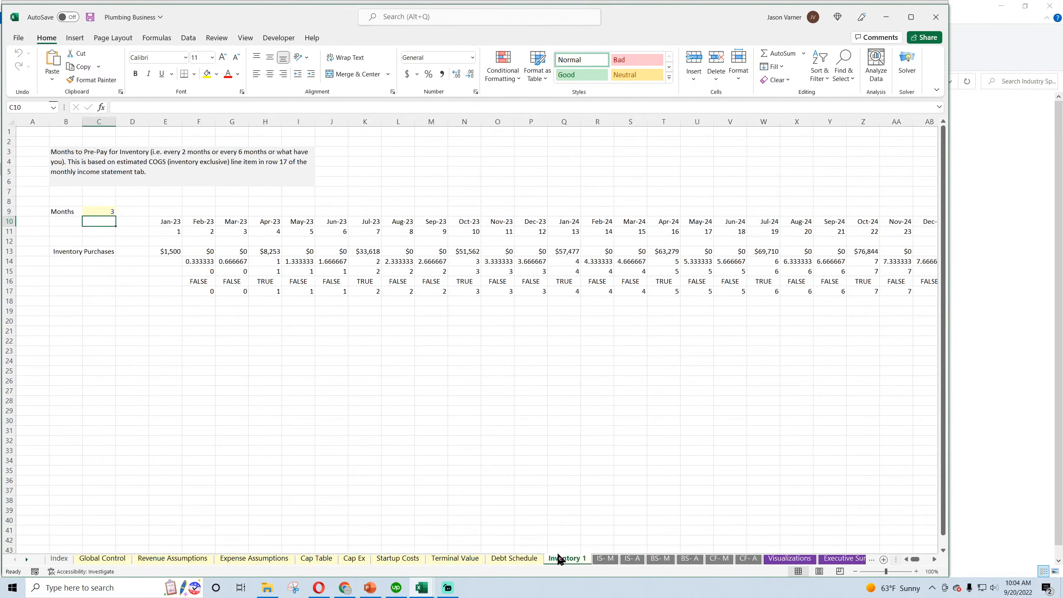
{"action": "left_click", "coordinate": [515, 561]}
{"action": "left_click", "coordinate": [452, 561]}
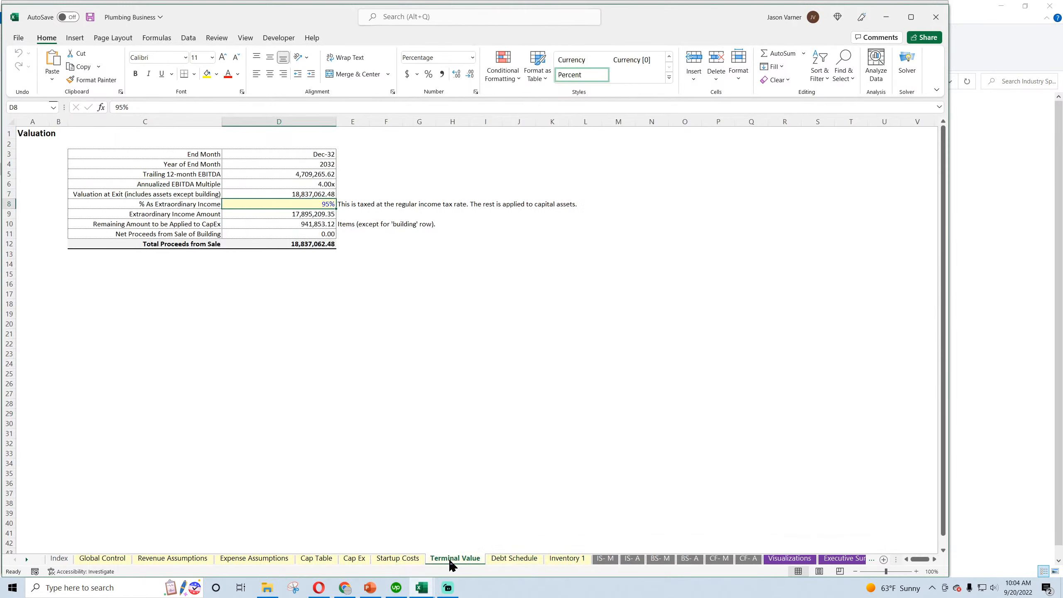
{"action": "left_click", "coordinate": [409, 561]}
{"action": "left_click", "coordinate": [354, 560]}
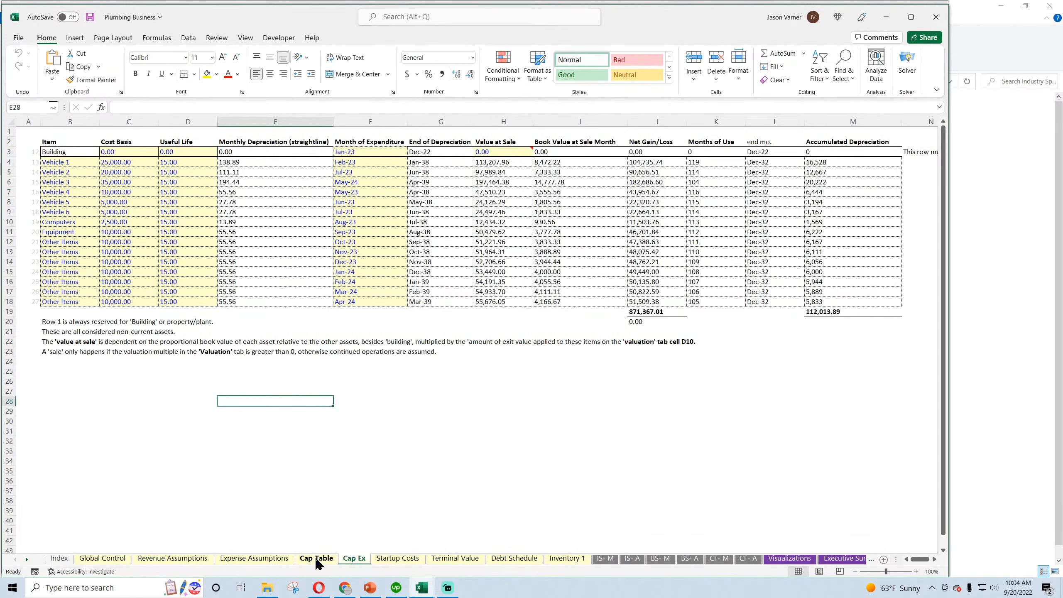
{"action": "left_click", "coordinate": [316, 560]}
{"action": "left_click", "coordinate": [254, 560]}
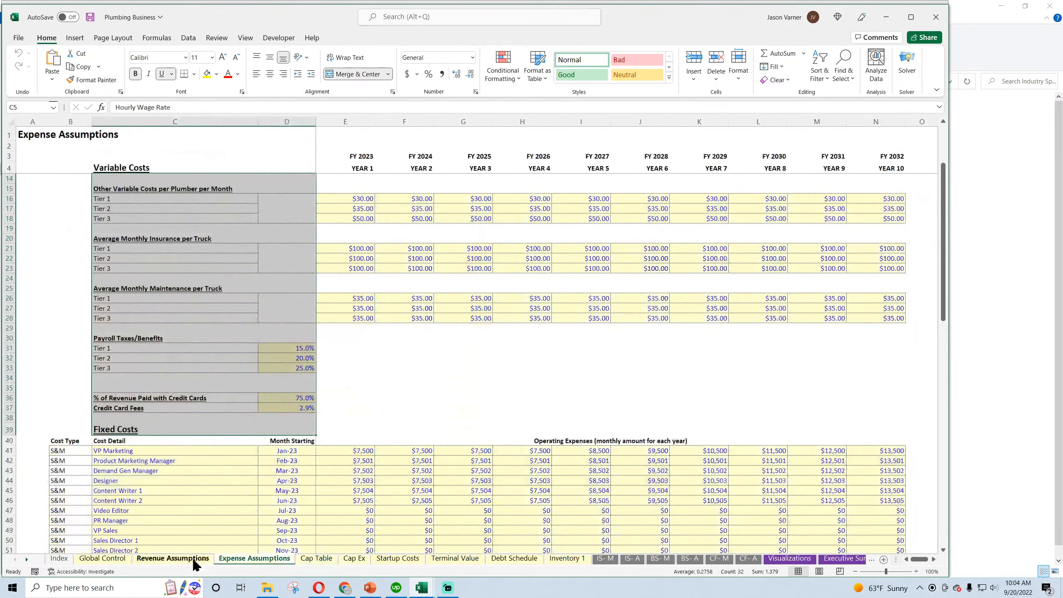
{"action": "left_click", "coordinate": [172, 560]}
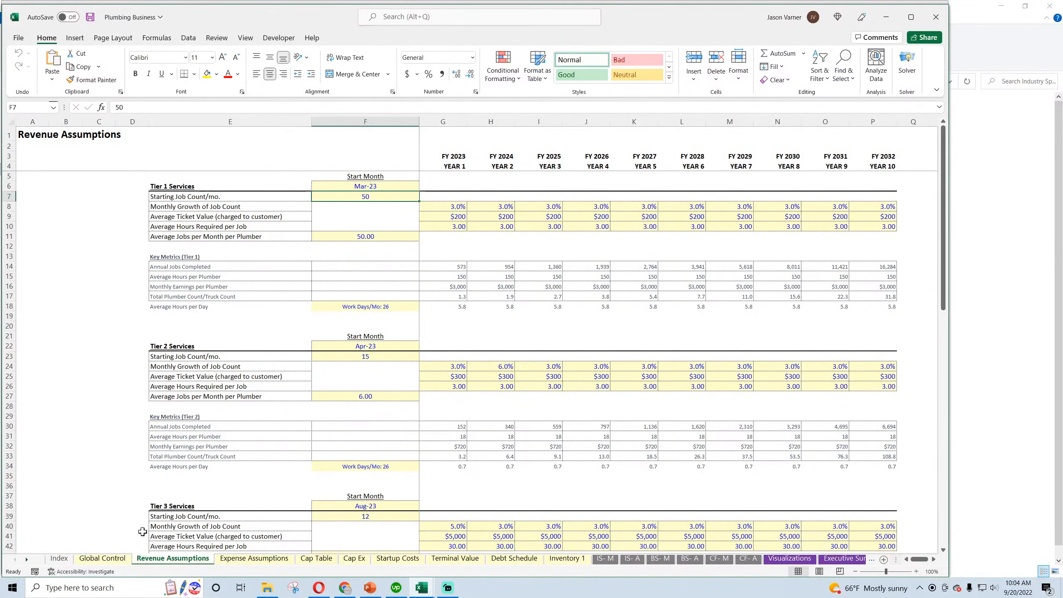
{"action": "left_click", "coordinate": [100, 559]}
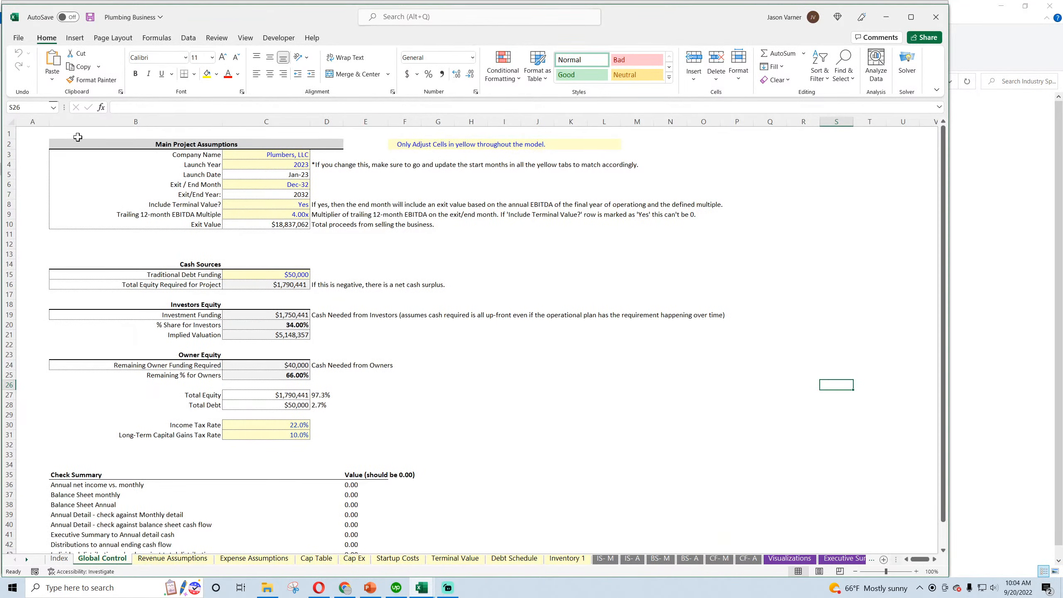
Switch to the Real Estate Brokerage Firm workbook and review its Global Control, Revenue Assumptions, Cost Assumptions and Debt Schedule sheets
{"action": "mouse_move", "coordinate": [420, 587]}
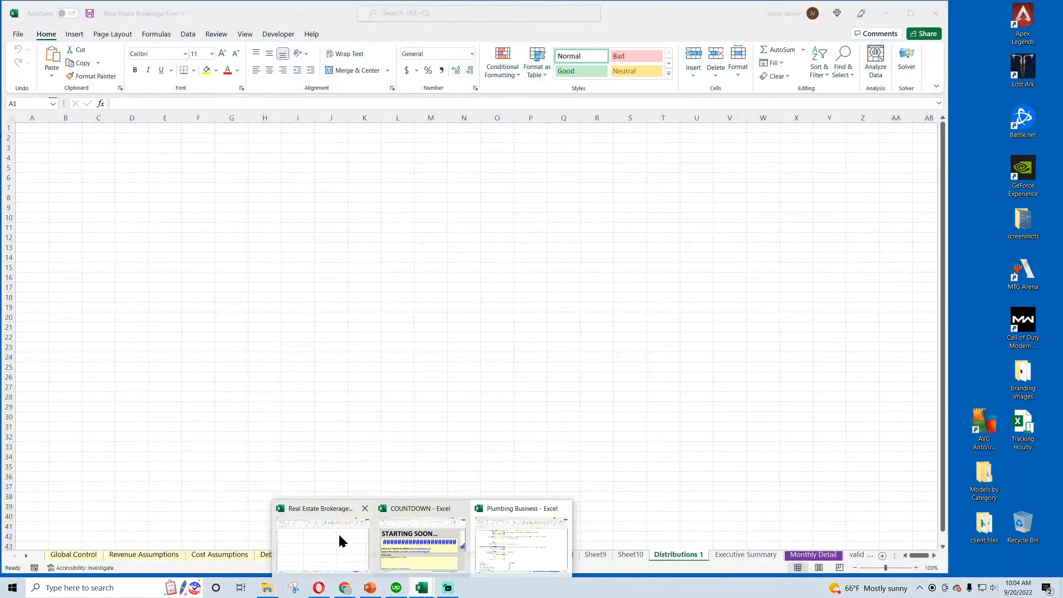
{"action": "left_click", "coordinate": [339, 534]}
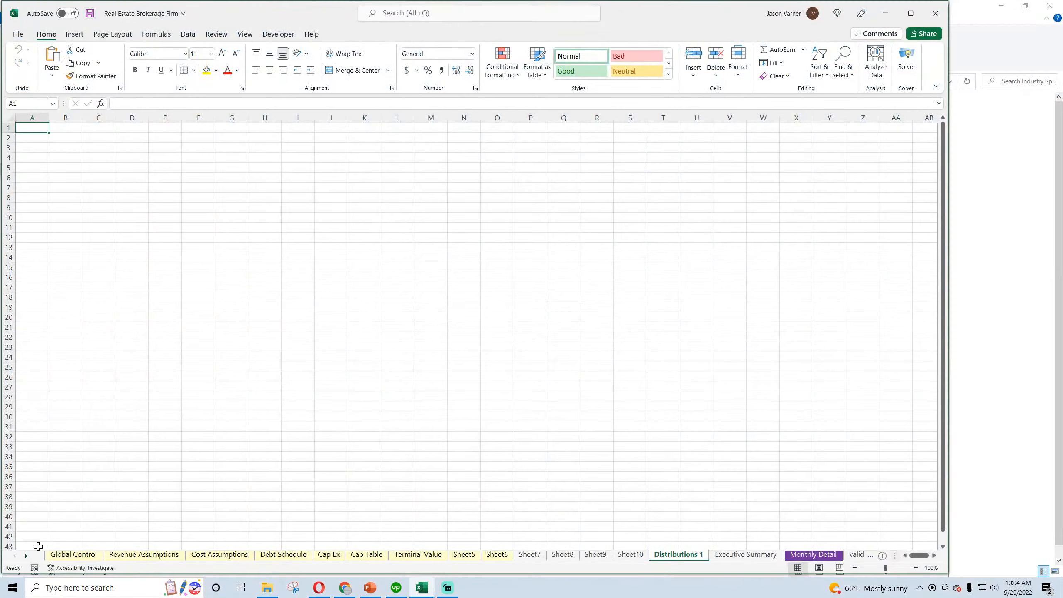
{"action": "left_click", "coordinate": [63, 557]}
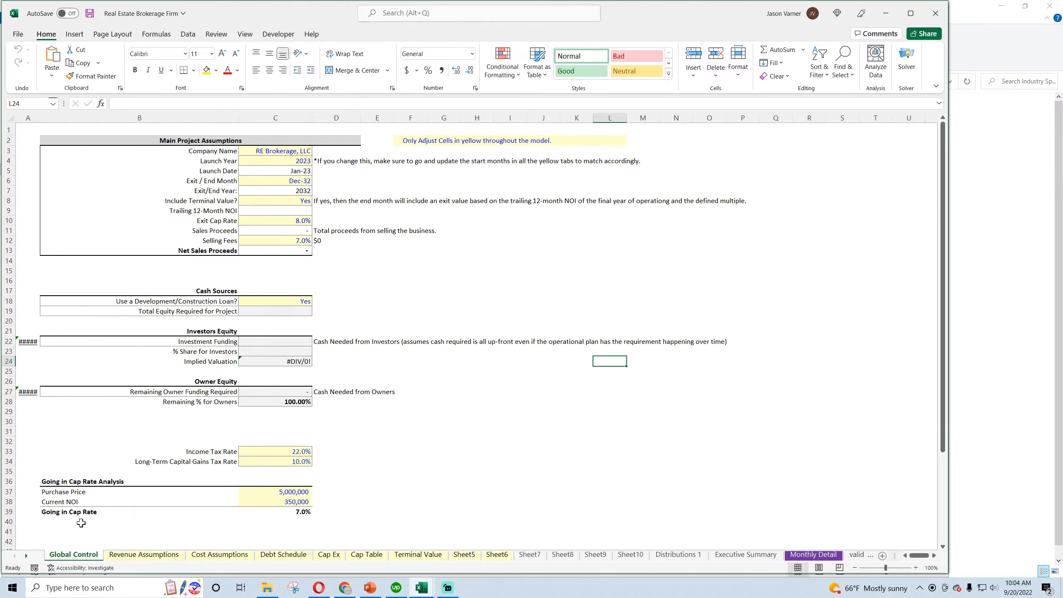
{"action": "left_click", "coordinate": [285, 344]}
{"action": "scroll", "coordinate": [282, 391], "scroll_direction": "down", "scroll_amount": 7}
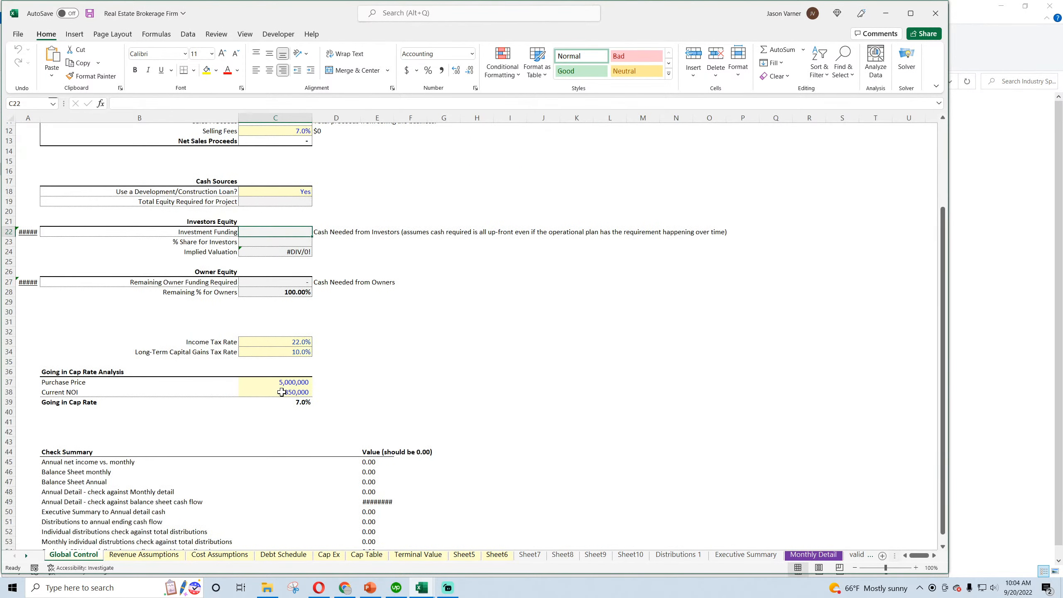
{"action": "scroll", "coordinate": [282, 391], "scroll_direction": "up", "scroll_amount": 4}
{"action": "scroll", "coordinate": [282, 392], "scroll_direction": "up", "scroll_amount": 4}
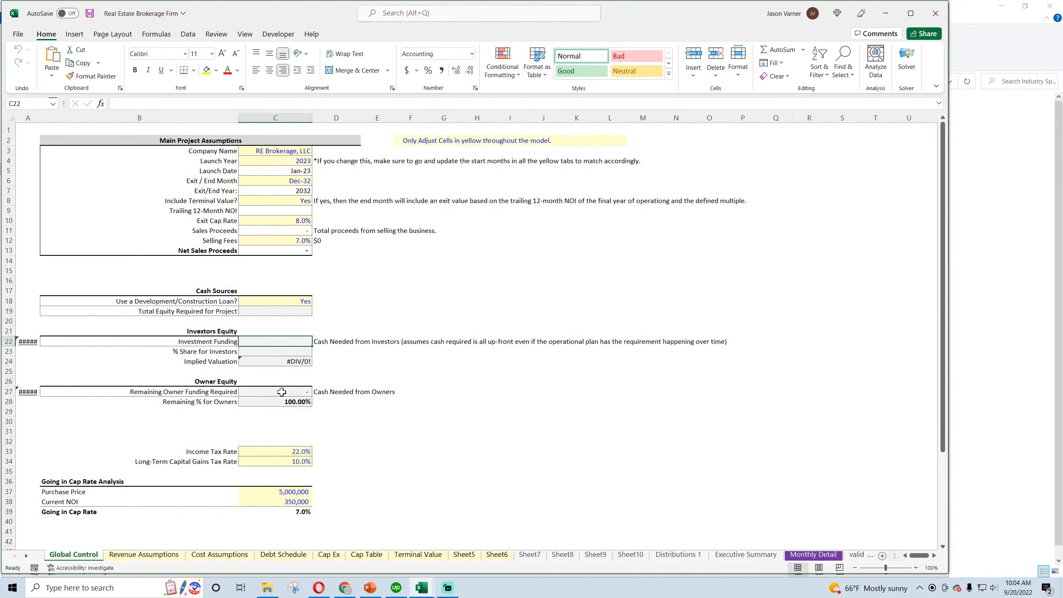
{"action": "left_click", "coordinate": [125, 556]}
{"action": "left_click", "coordinate": [219, 555]}
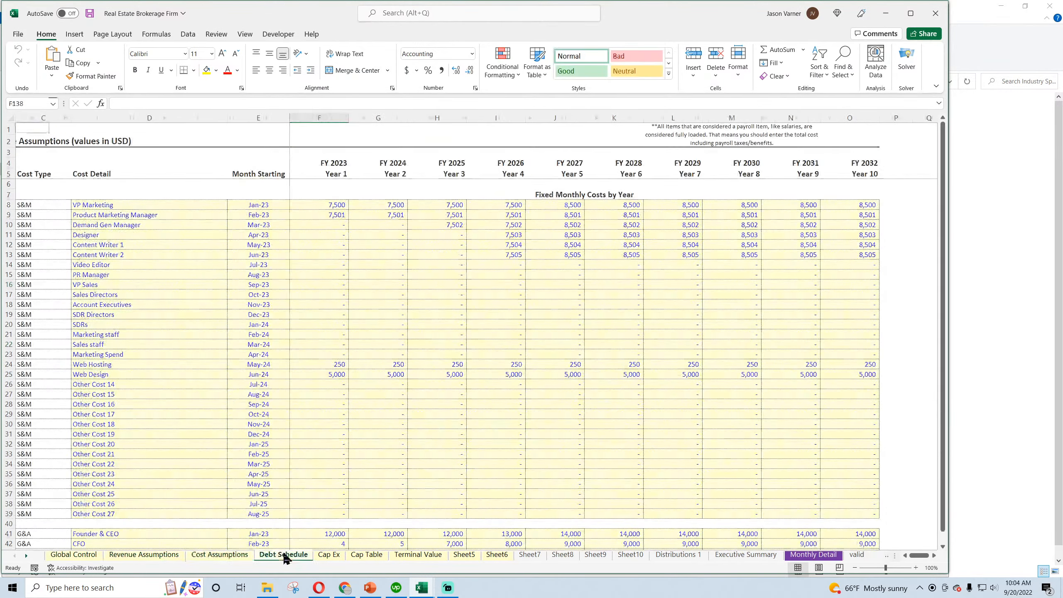
{"action": "left_click", "coordinate": [284, 555]}
Copy columns A through J of the Debt Schedule sheet in the Plumbing Business workbook
{"action": "left_click", "coordinate": [434, 588]}
{"action": "left_click", "coordinate": [520, 540]}
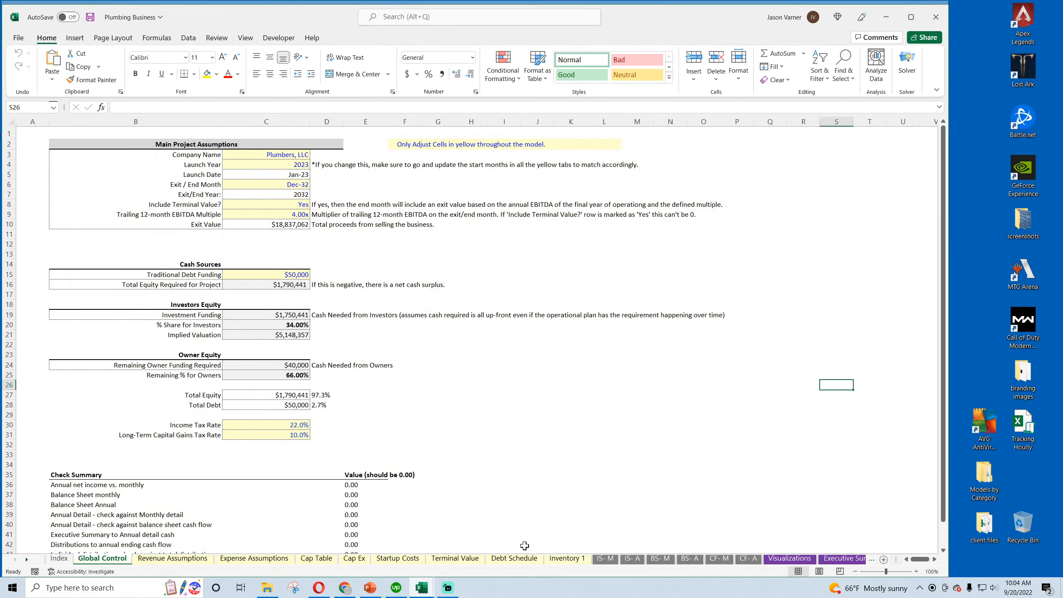
{"action": "left_click", "coordinate": [507, 562]}
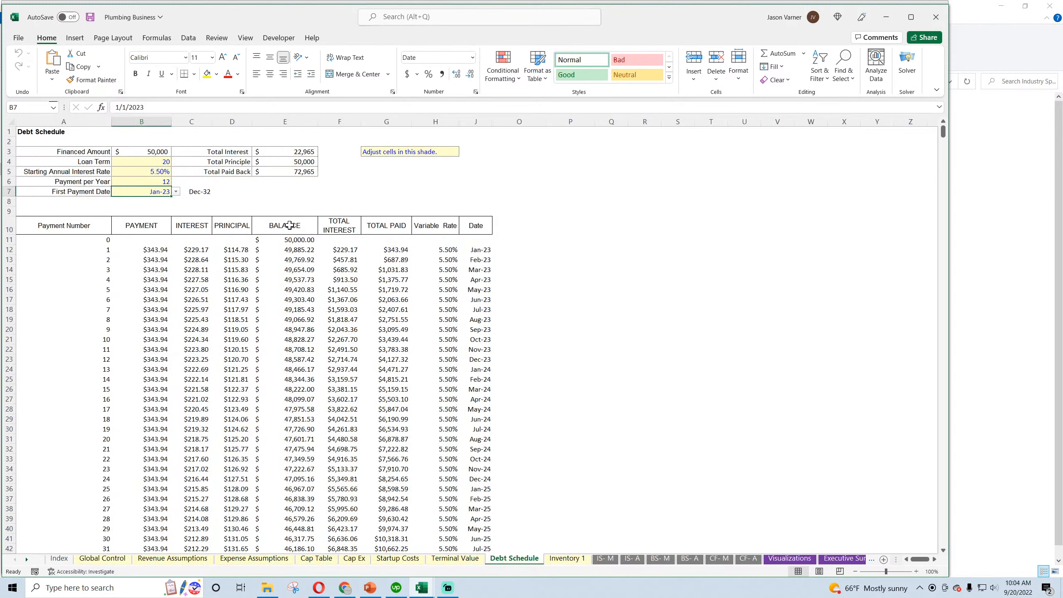
{"action": "left_click_drag", "start_coordinate": [32, 122], "coordinate": [473, 119]}
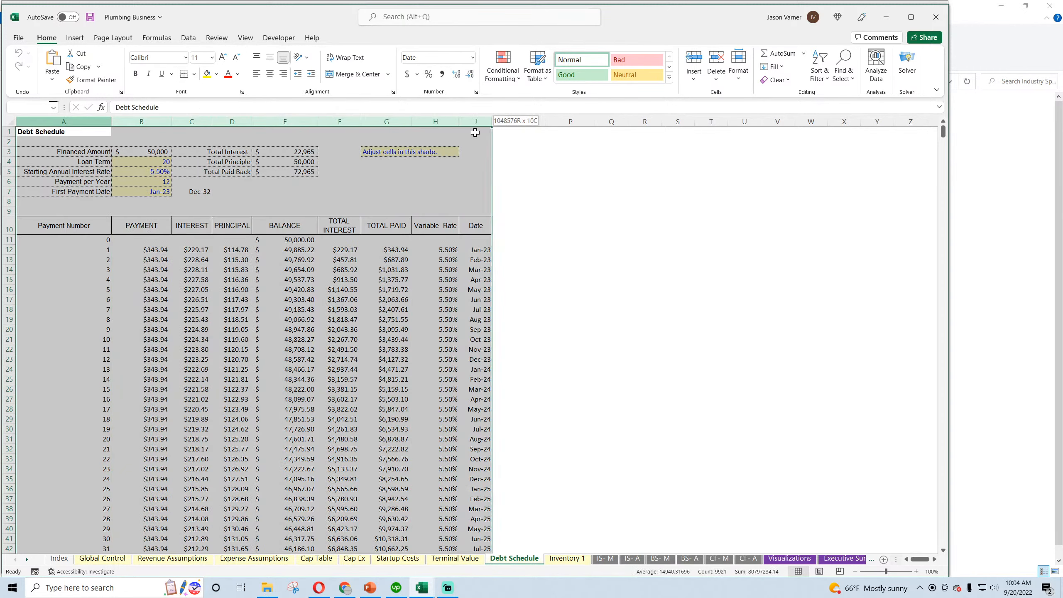
{"action": "right_click", "coordinate": [473, 115]}
{"action": "left_click", "coordinate": [513, 169]}
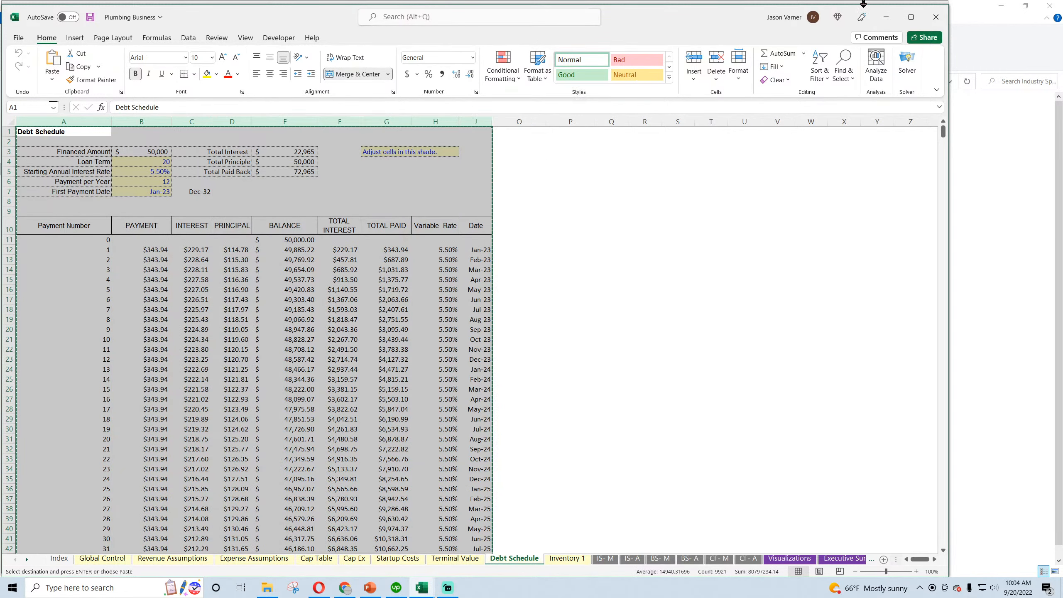
Paste the copied columns at column A of the Debt Schedule sheet in the Real Estate Brokerage Firm workbook
{"action": "left_click", "coordinate": [883, 17]}
{"action": "right_click", "coordinate": [27, 116]}
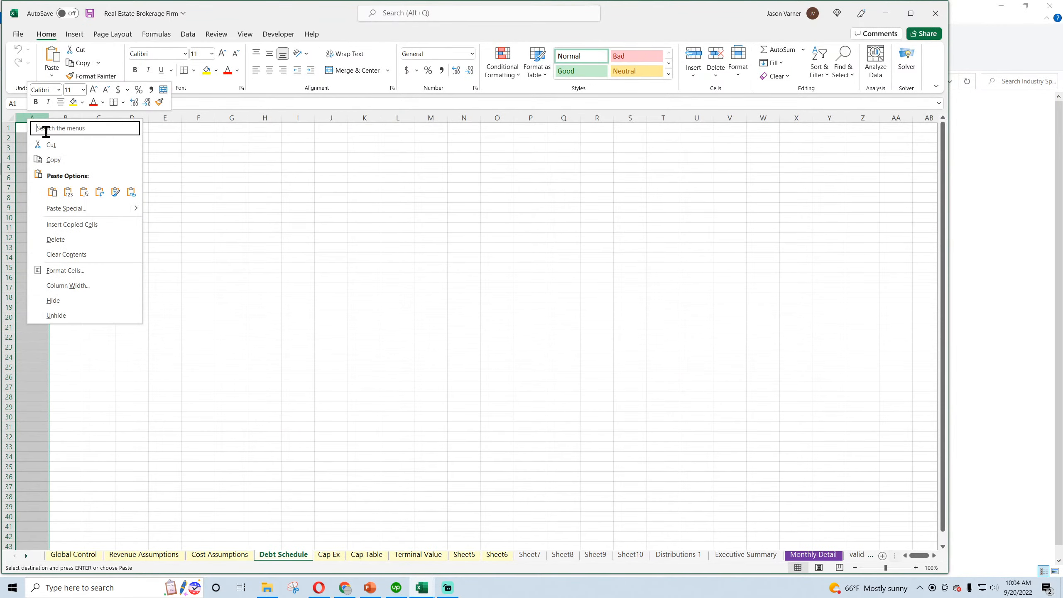
{"action": "left_click", "coordinate": [53, 194]}
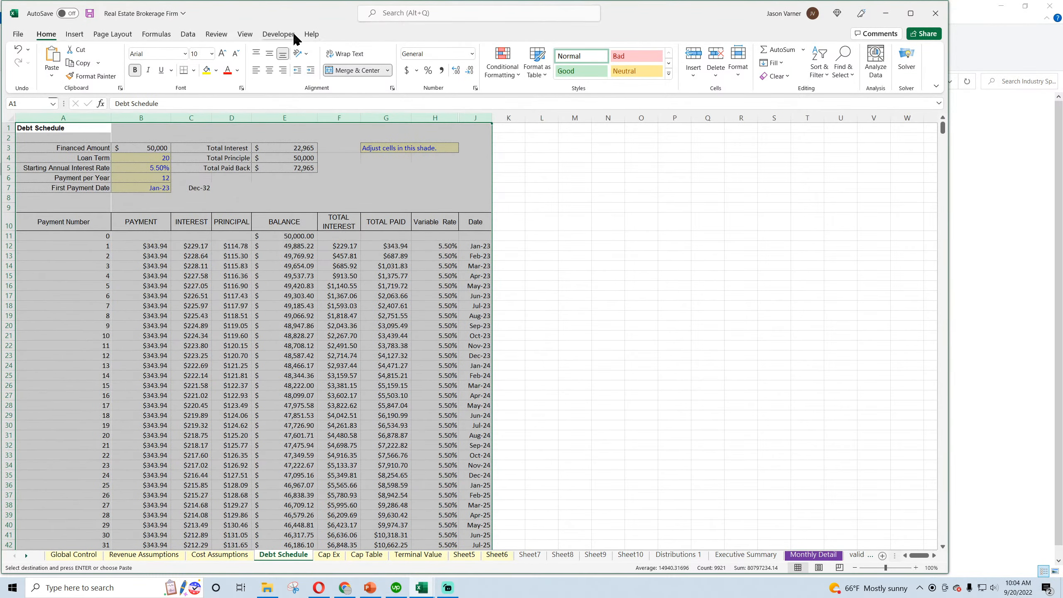
Hide the gridlines on the Debt Schedule sheet
{"action": "left_click", "coordinate": [245, 34]}
{"action": "left_click", "coordinate": [265, 70]}
{"action": "left_click", "coordinate": [574, 255]}
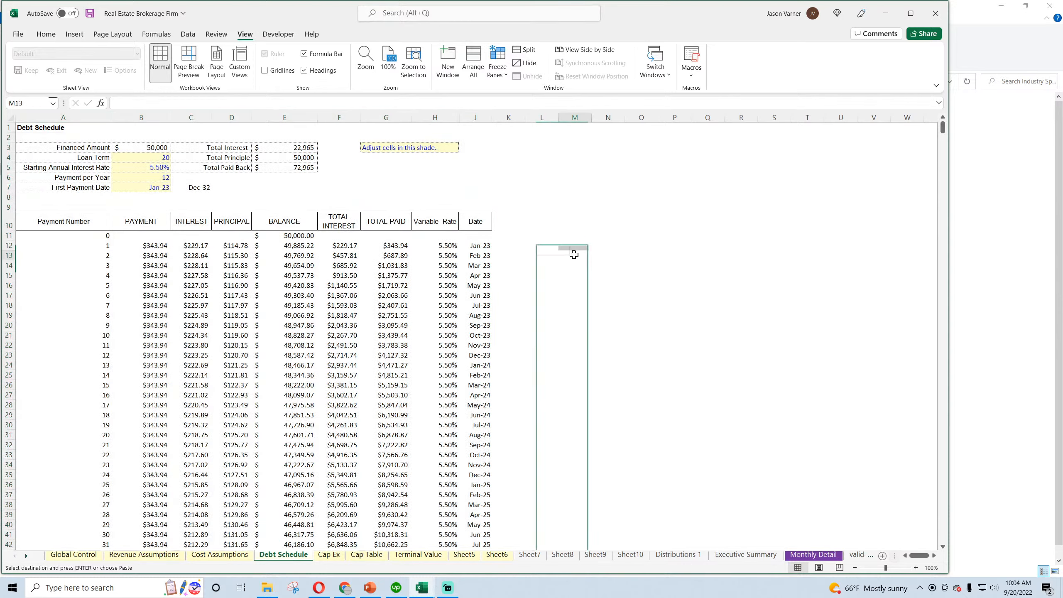
{"action": "left_click", "coordinate": [46, 34]}
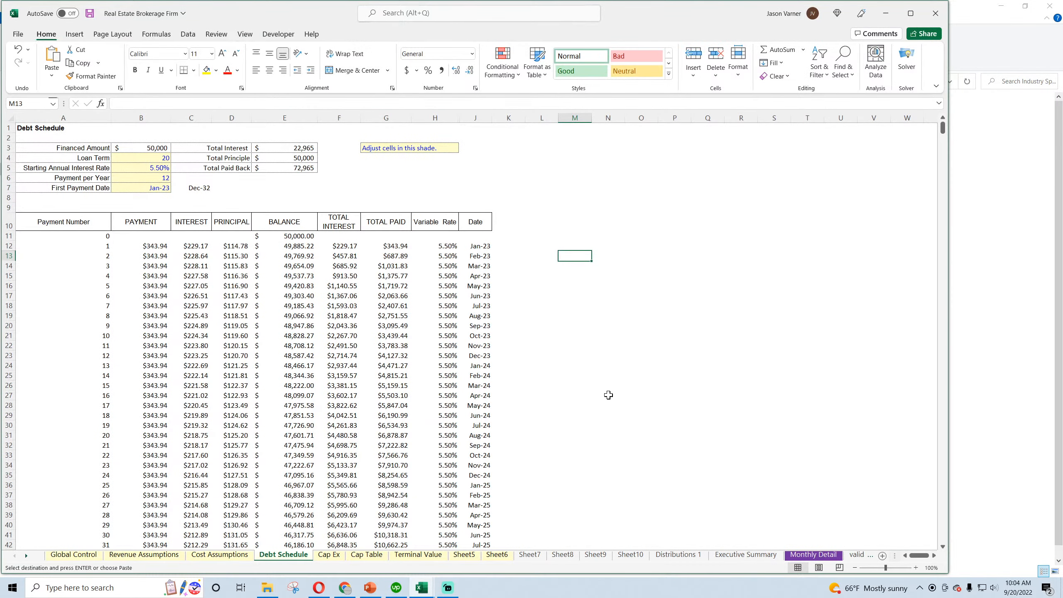
Copy the valuation block A1:I18 from the Terminal Value sheet of the Plumbing Business workbook
{"action": "mouse_move", "coordinate": [421, 587]}
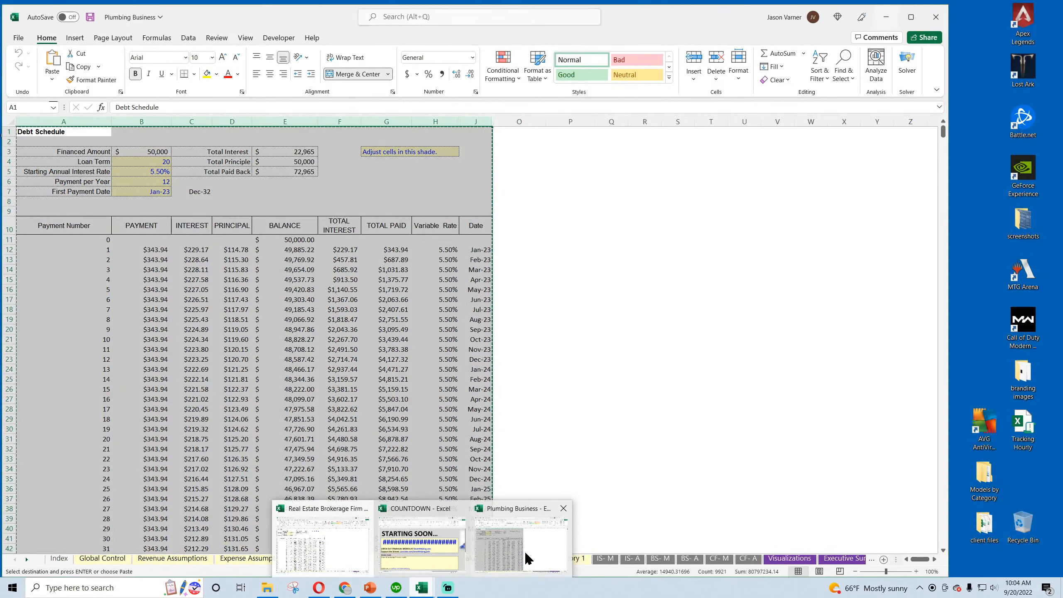
{"action": "left_click", "coordinate": [527, 559]}
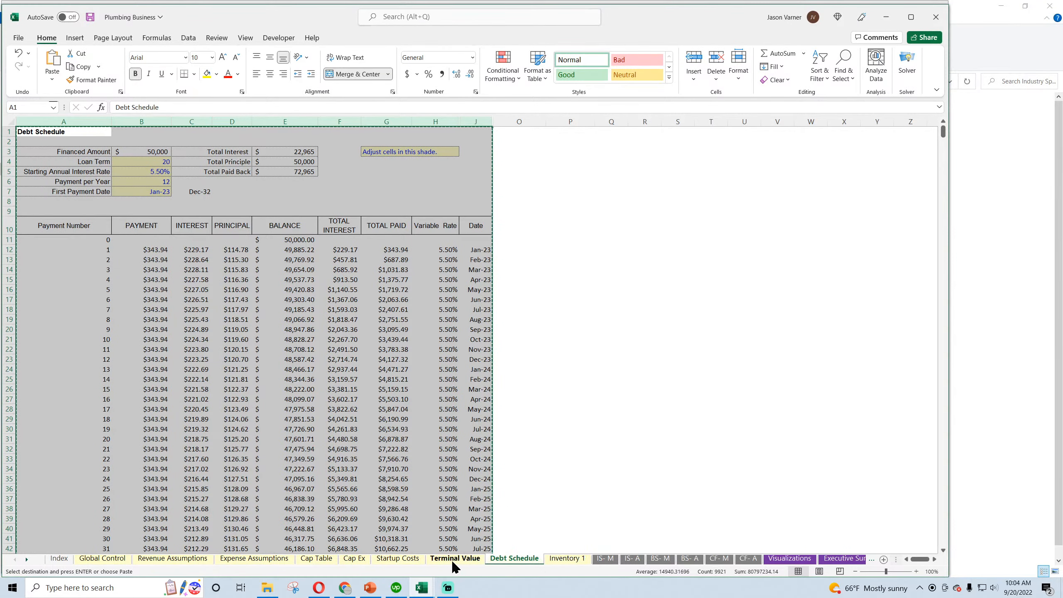
{"action": "left_click", "coordinate": [452, 560]}
{"action": "left_click_drag", "start_coordinate": [32, 127], "coordinate": [502, 308]}
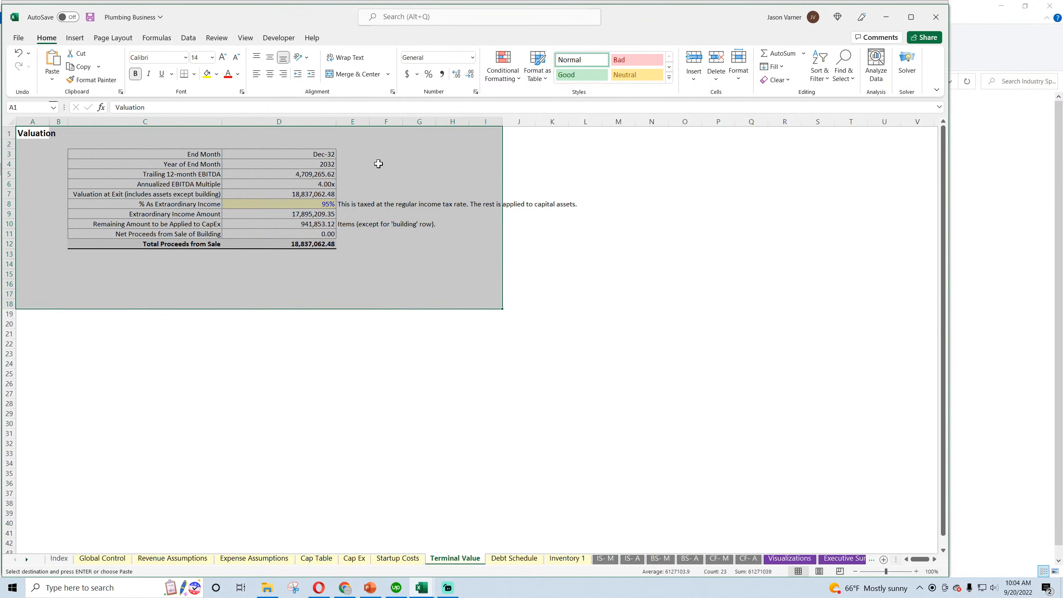
{"action": "right_click", "coordinate": [378, 163]}
{"action": "left_click", "coordinate": [416, 209]}
Paste the valuation block at column A of the Terminal Value sheet in the Real Estate Brokerage Firm workbook
{"action": "left_click", "coordinate": [886, 17]}
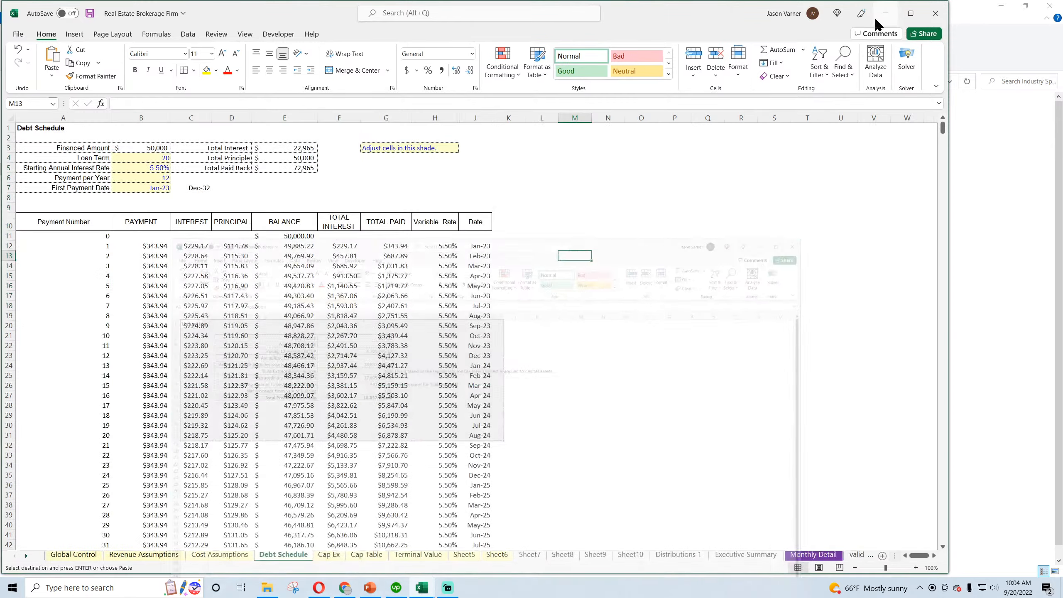
{"action": "left_click", "coordinate": [392, 555]}
{"action": "right_click", "coordinate": [35, 124]}
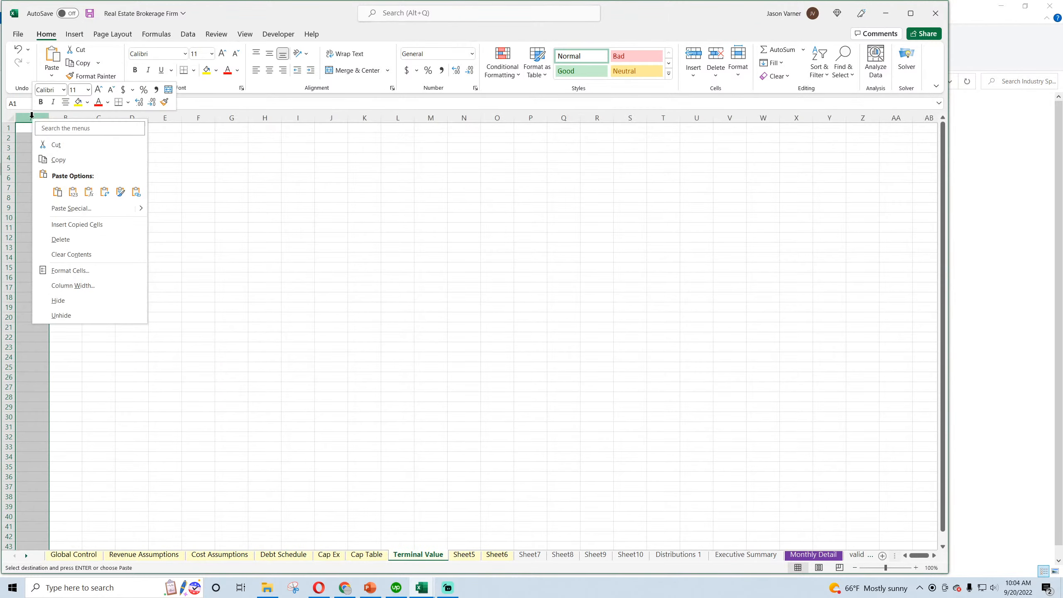
{"action": "left_click", "coordinate": [57, 192]}
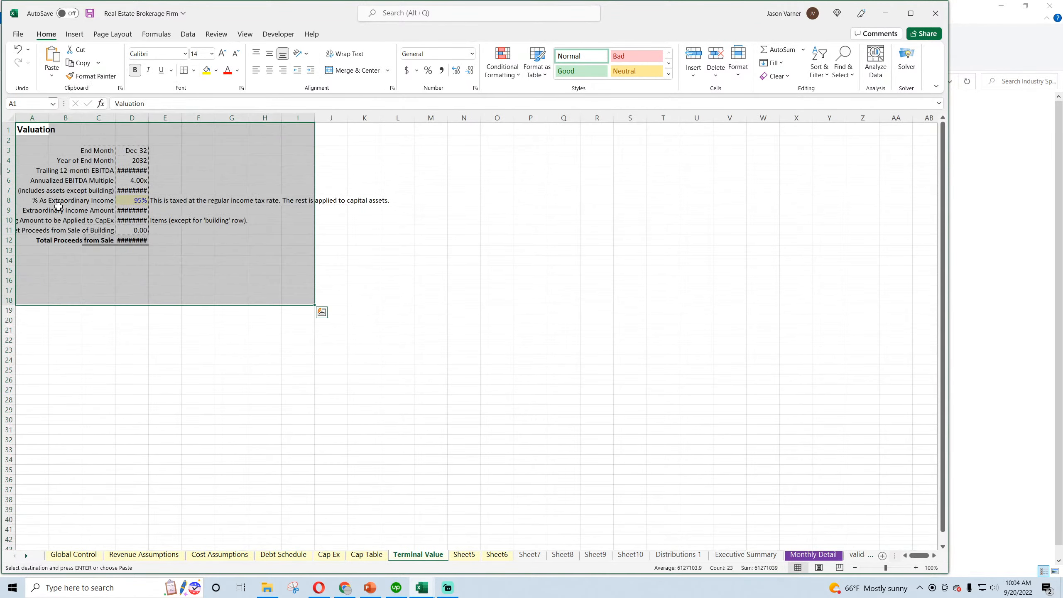
Fit the valuation table's columns to their contents, narrow columns A and B, and slightly widen label column C
{"action": "double_click", "coordinate": [150, 113]}
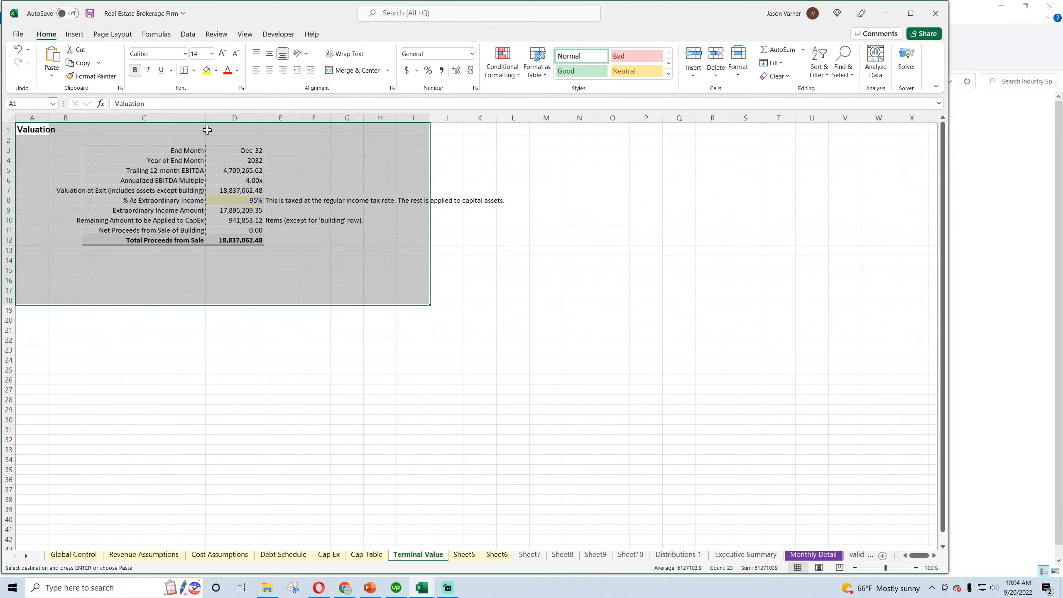
{"action": "left_click_drag", "start_coordinate": [208, 118], "coordinate": [231, 118]}
{"action": "left_click_drag", "start_coordinate": [82, 117], "coordinate": [66, 115]}
{"action": "left_click_drag", "start_coordinate": [49, 117], "coordinate": [36, 118]}
{"action": "left_click", "coordinate": [176, 359]}
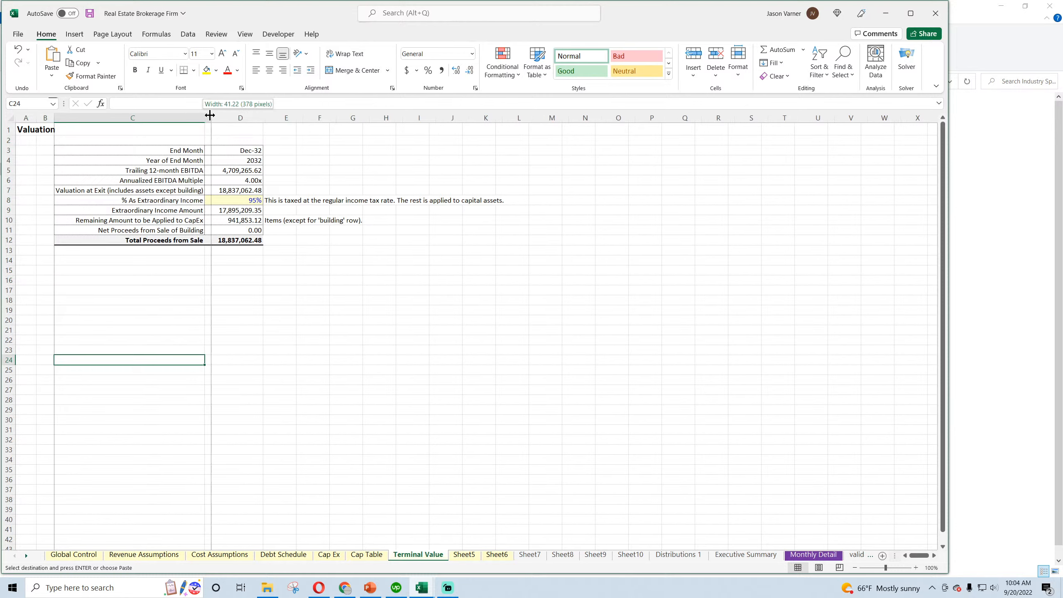
{"action": "left_click_drag", "start_coordinate": [205, 118], "coordinate": [218, 117]}
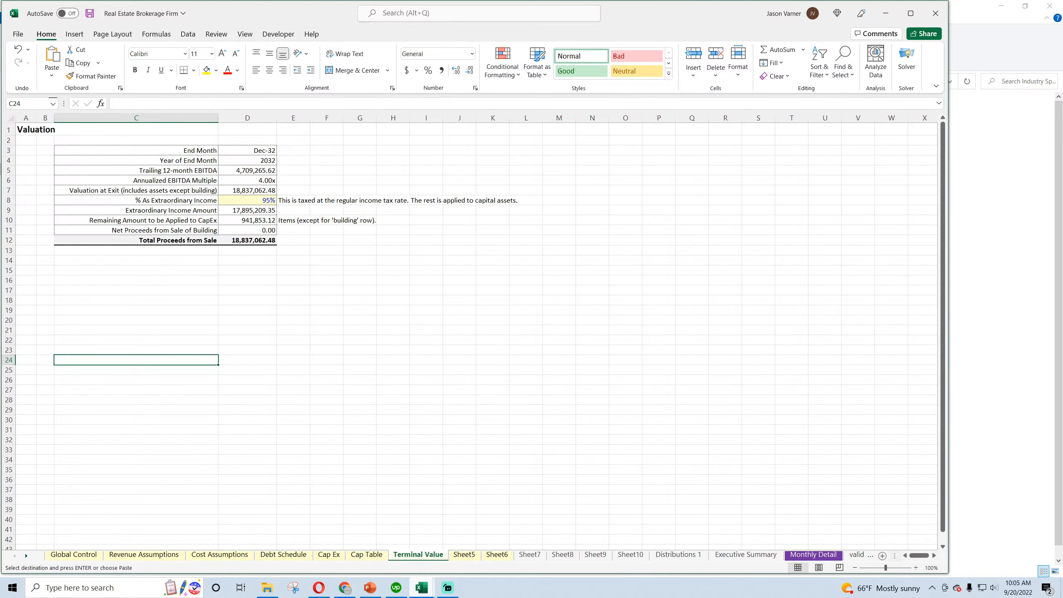
Copy the startup cost block A1:I22 from the Startup Costs sheet of the Plumbing Business workbook
{"action": "left_click", "coordinate": [421, 588]}
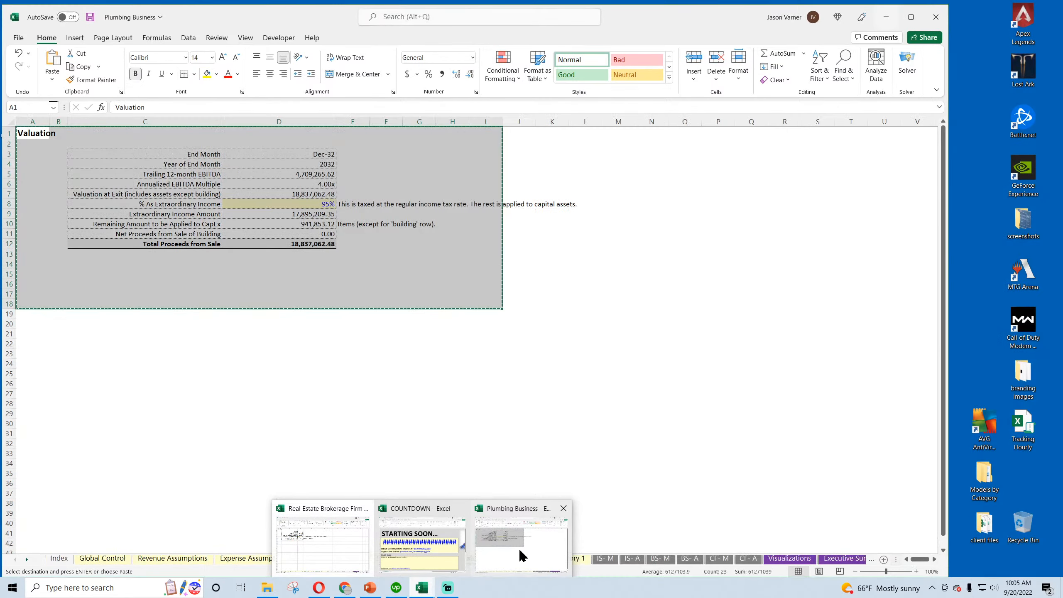
{"action": "left_click", "coordinate": [518, 550]}
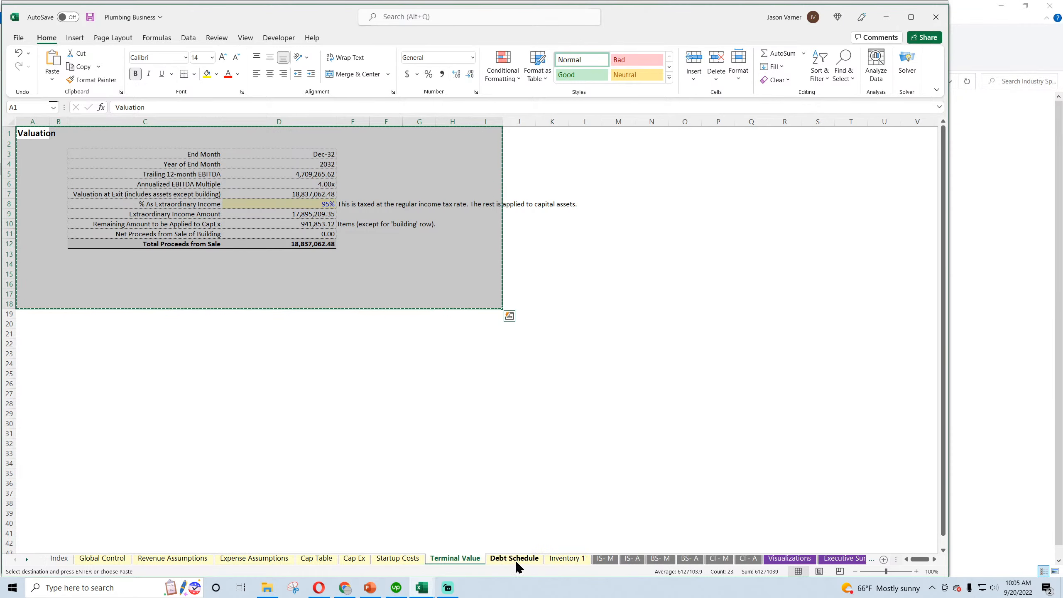
{"action": "left_click", "coordinate": [407, 560]}
{"action": "left_click_drag", "start_coordinate": [19, 130], "coordinate": [382, 342]}
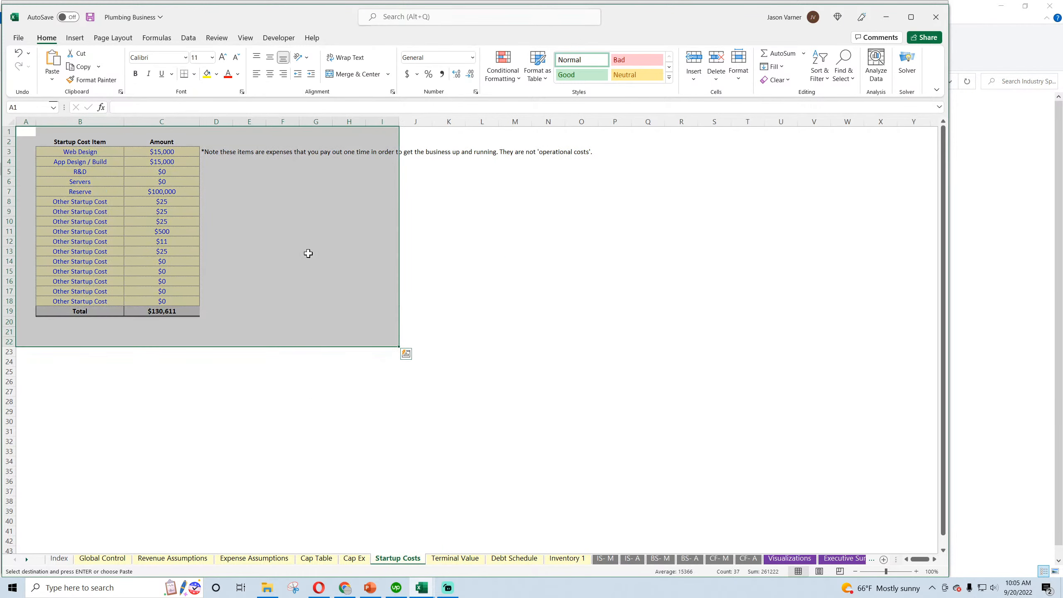
{"action": "right_click", "coordinate": [269, 184]}
{"action": "left_click", "coordinate": [302, 228]}
Switch to the Real Estate Brokerage Firm workbook and rename Sheet5 as Startup Costs
{"action": "left_click", "coordinate": [423, 594]}
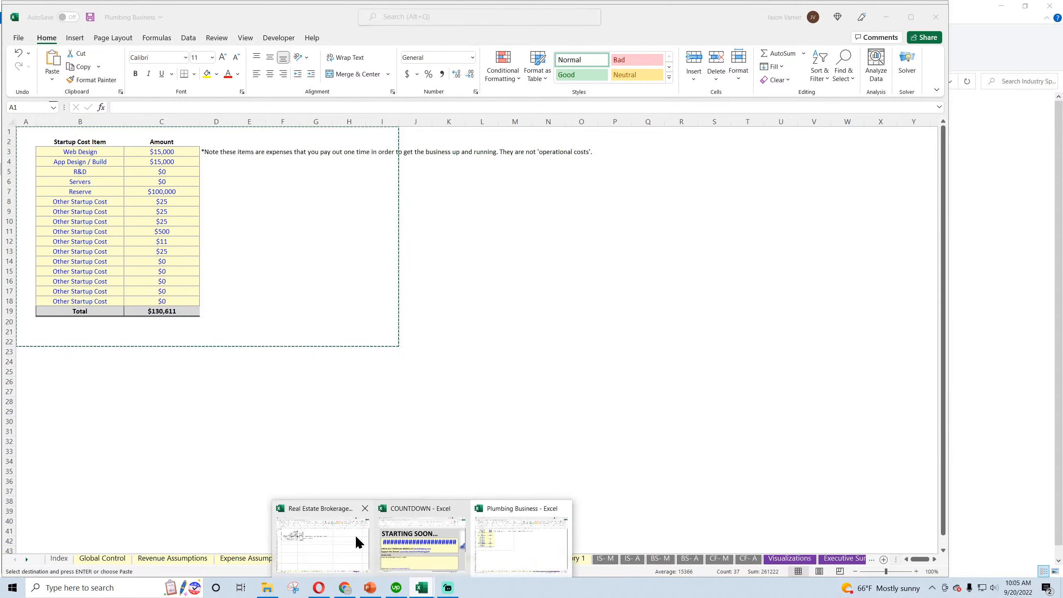
{"action": "left_click", "coordinate": [355, 535]}
{"action": "left_click", "coordinate": [529, 557]}
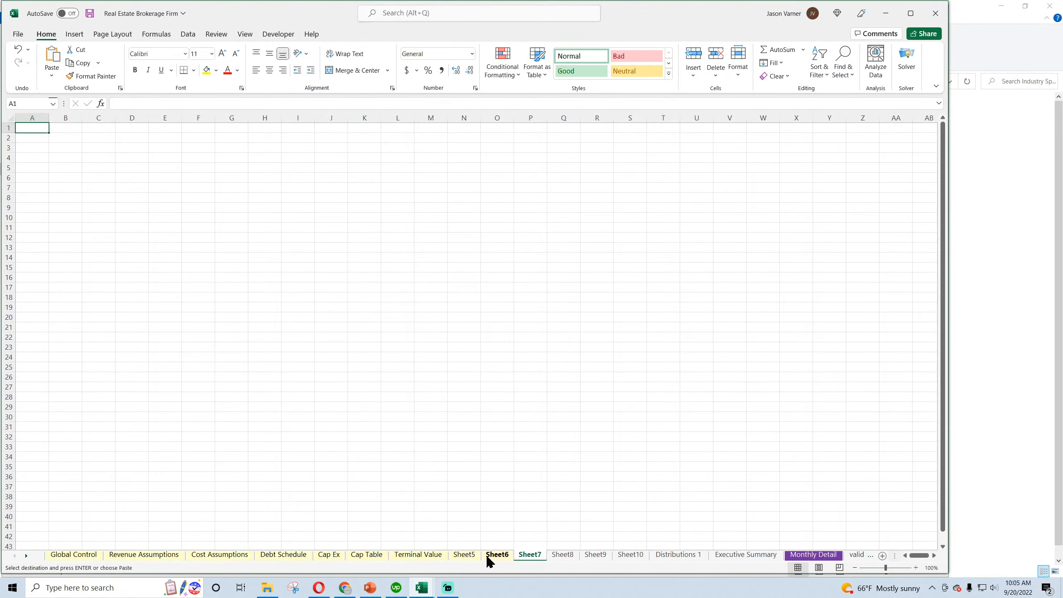
{"action": "double_click", "coordinate": [465, 555]}
{"action": "type", "text": "S"}
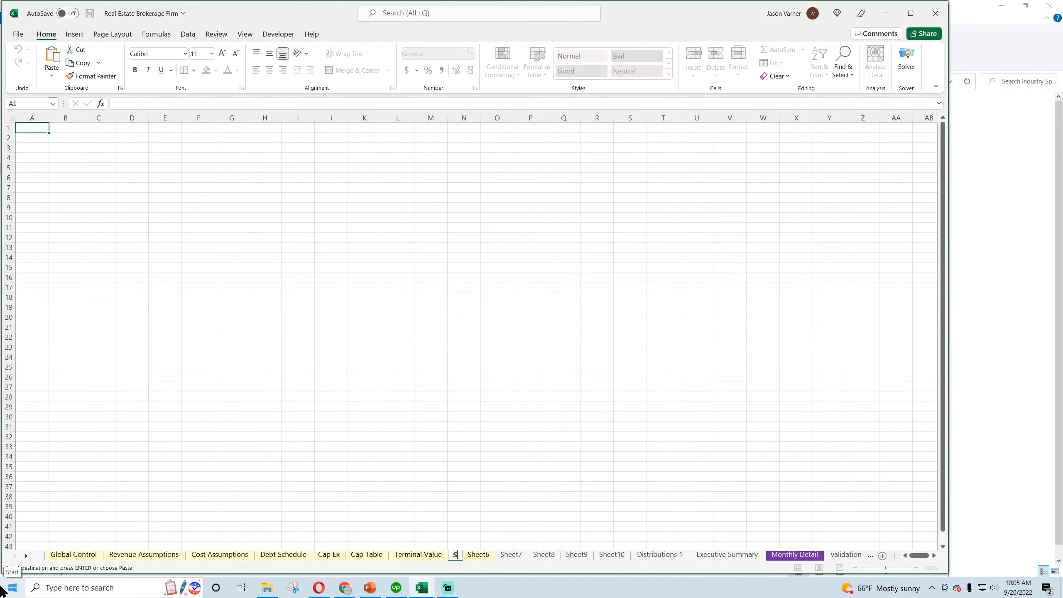
{"action": "type", "text": "tartup Costs"}
{"action": "key", "text": "Return"}
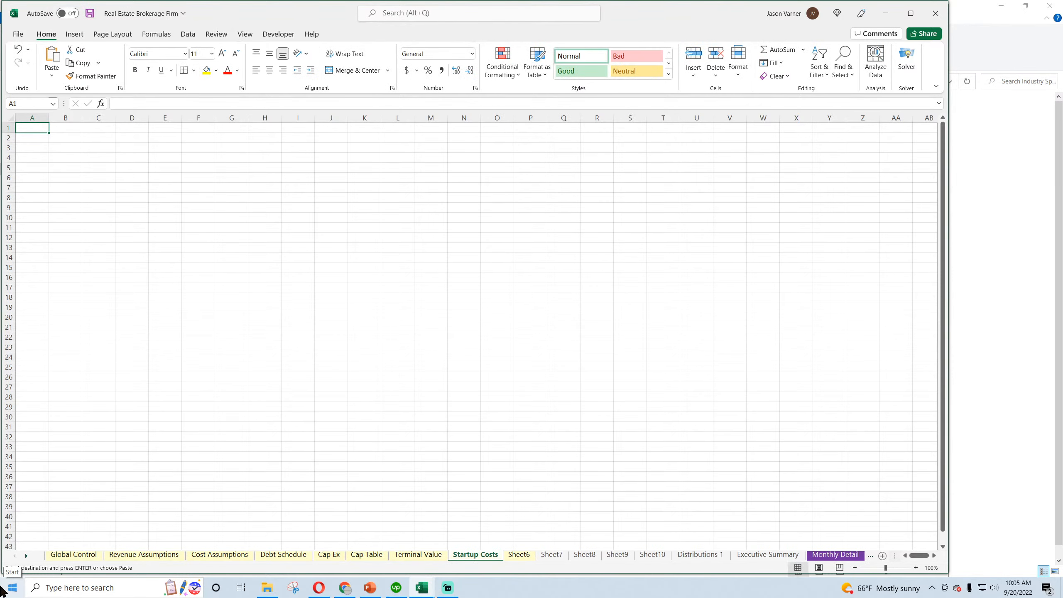
Paste the startup cost block at column A of the Startup Costs sheet and widen item column B
{"action": "right_click", "coordinate": [25, 123]}
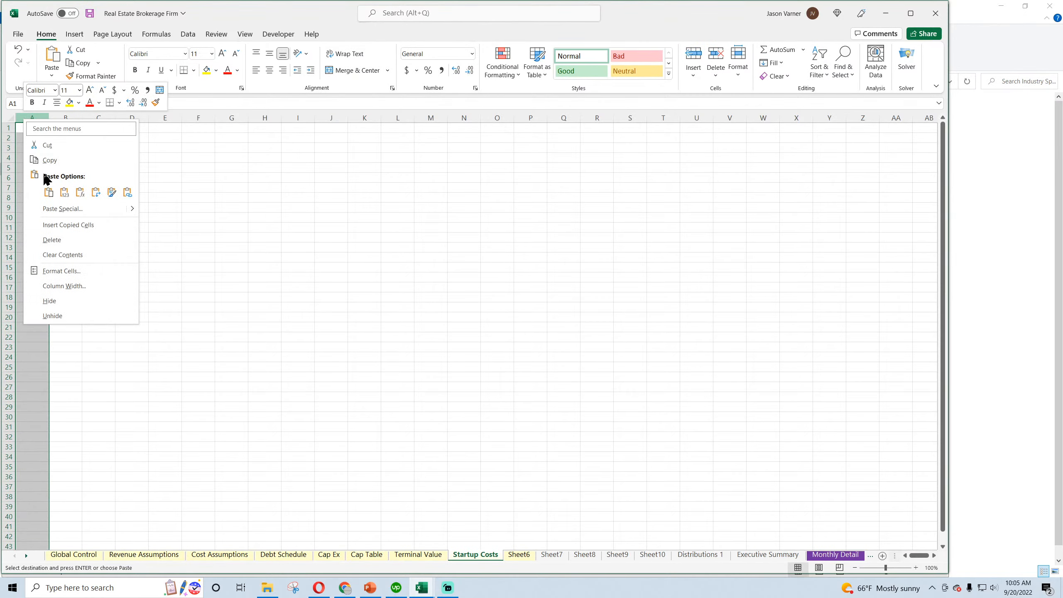
{"action": "left_click", "coordinate": [35, 188]}
{"action": "left_click", "coordinate": [157, 167]}
{"action": "left_click_drag", "start_coordinate": [82, 119], "coordinate": [153, 119]}
Close the COUNTDOWN workbook without saving its changes
{"action": "mouse_move", "coordinate": [419, 590]}
{"action": "mouse_move", "coordinate": [437, 536]}
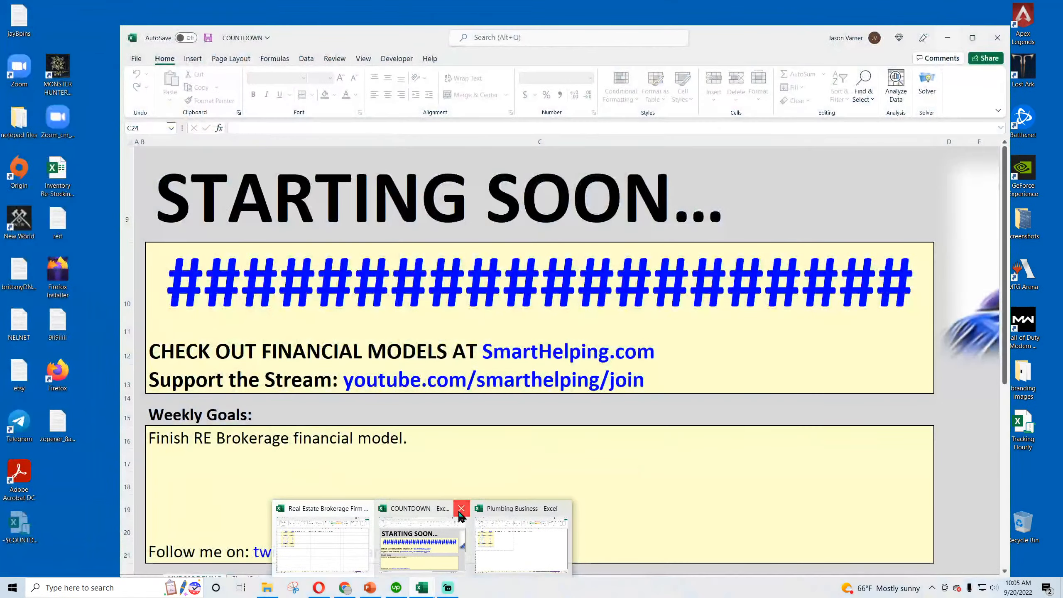
{"action": "left_click", "coordinate": [461, 509]}
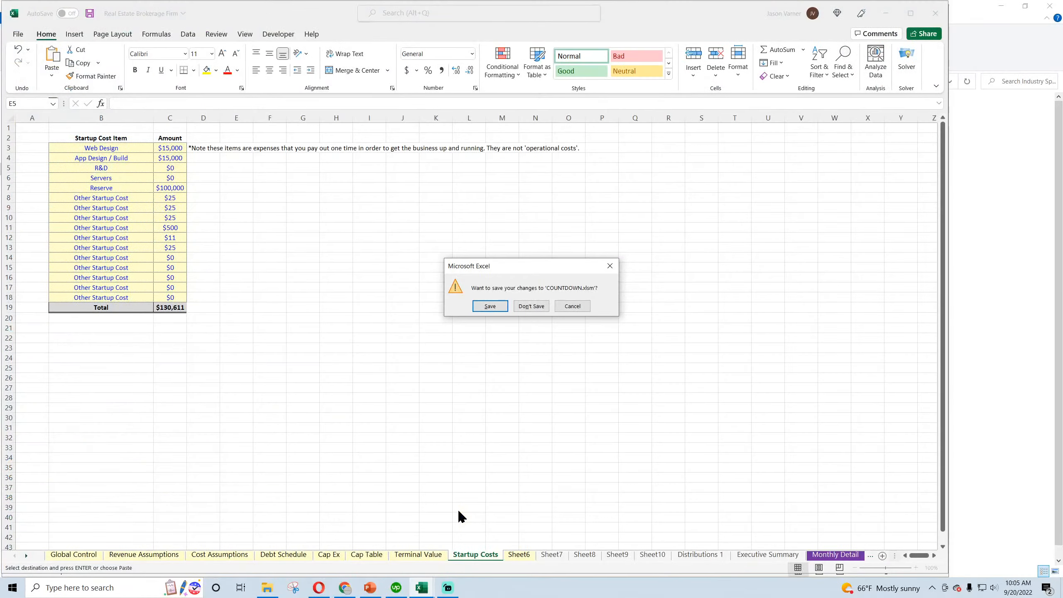
{"action": "left_click", "coordinate": [530, 304]}
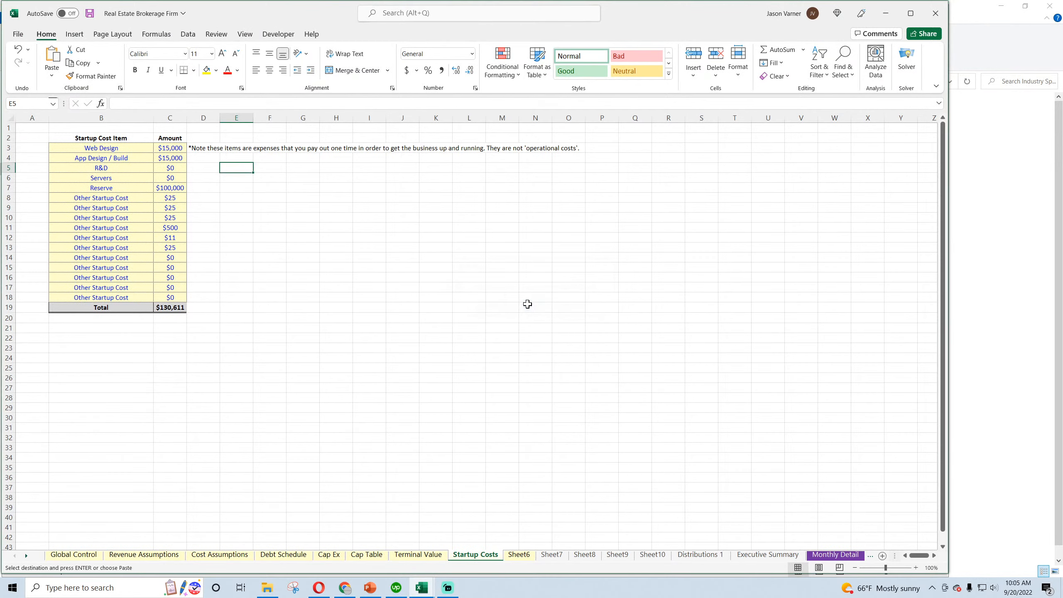
Copy the capital expenditure table with its notes, from A1 down to row 27, on the Plumbing Business workbook's Cap Ex sheet
{"action": "left_click", "coordinate": [422, 591]}
{"action": "left_click", "coordinate": [456, 548]}
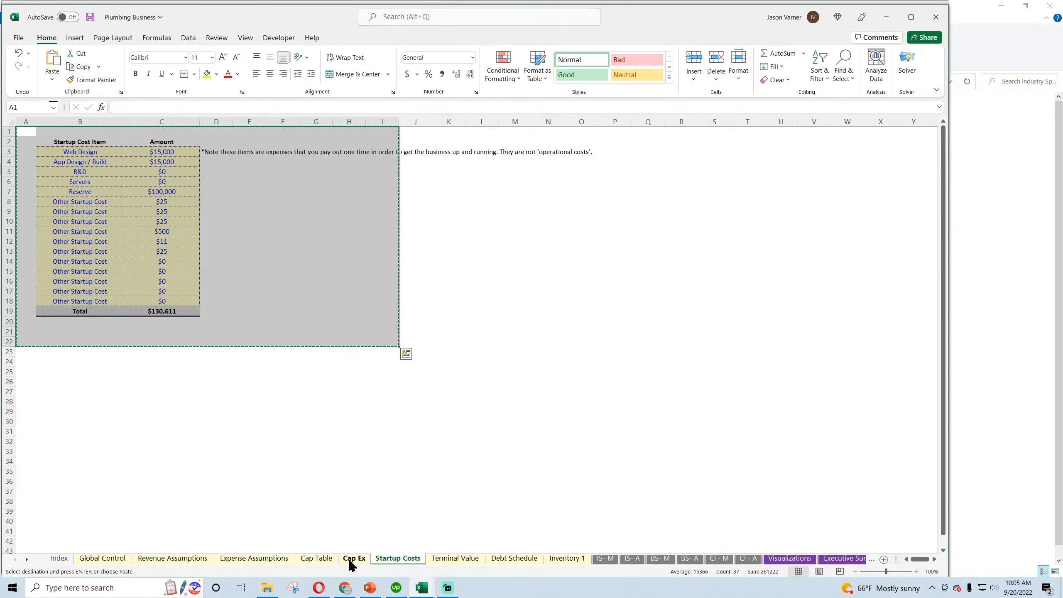
{"action": "left_click_drag", "start_coordinate": [28, 131], "coordinate": [932, 392]}
{"action": "right_click", "coordinate": [532, 196]}
{"action": "left_click", "coordinate": [570, 233]}
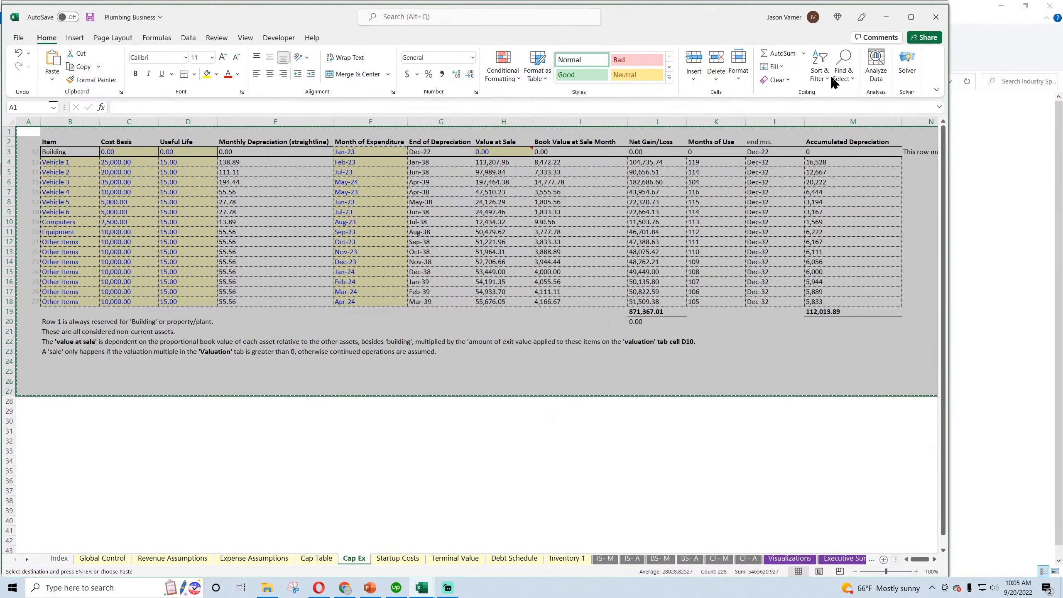
Paste the capital expenditure table at A1 of the Cap Ex sheet in the Real Estate Brokerage Firm workbook
{"action": "left_click", "coordinate": [885, 17]}
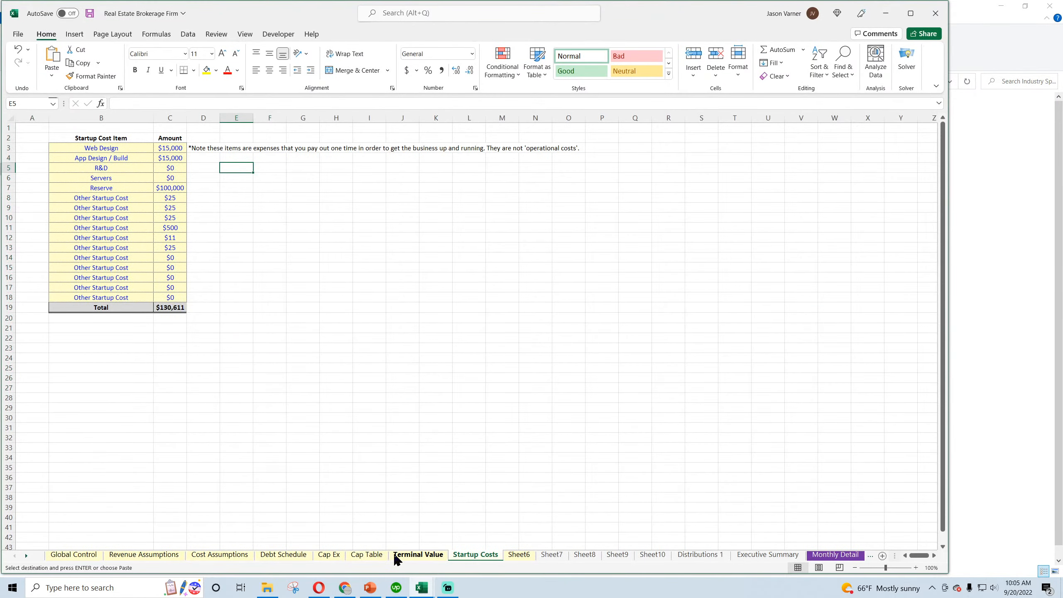
{"action": "left_click", "coordinate": [337, 559]}
{"action": "right_click", "coordinate": [25, 126]}
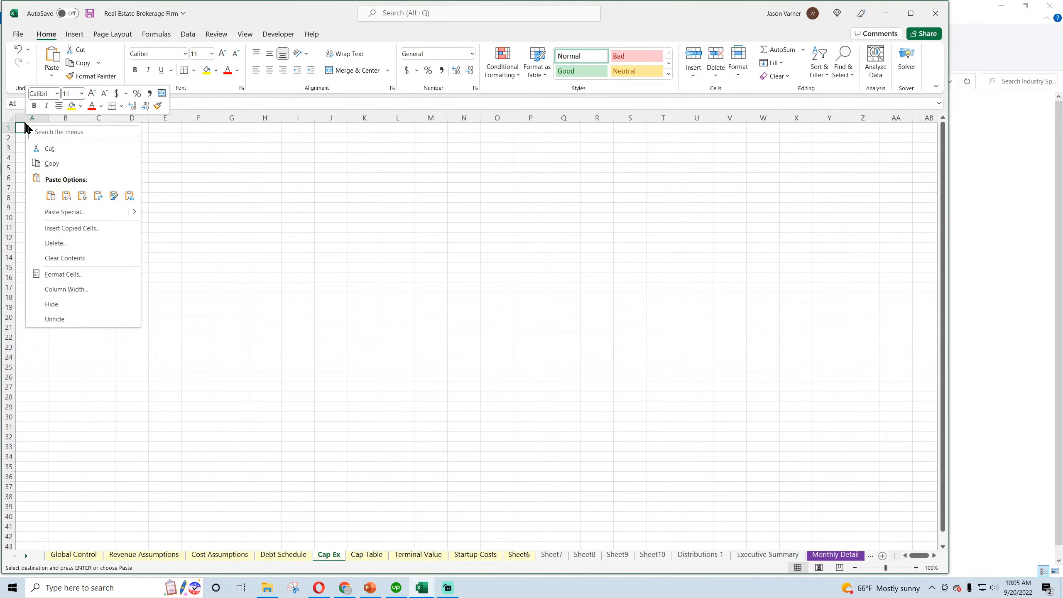
{"action": "left_click", "coordinate": [48, 195]}
{"action": "left_click", "coordinate": [199, 238]}
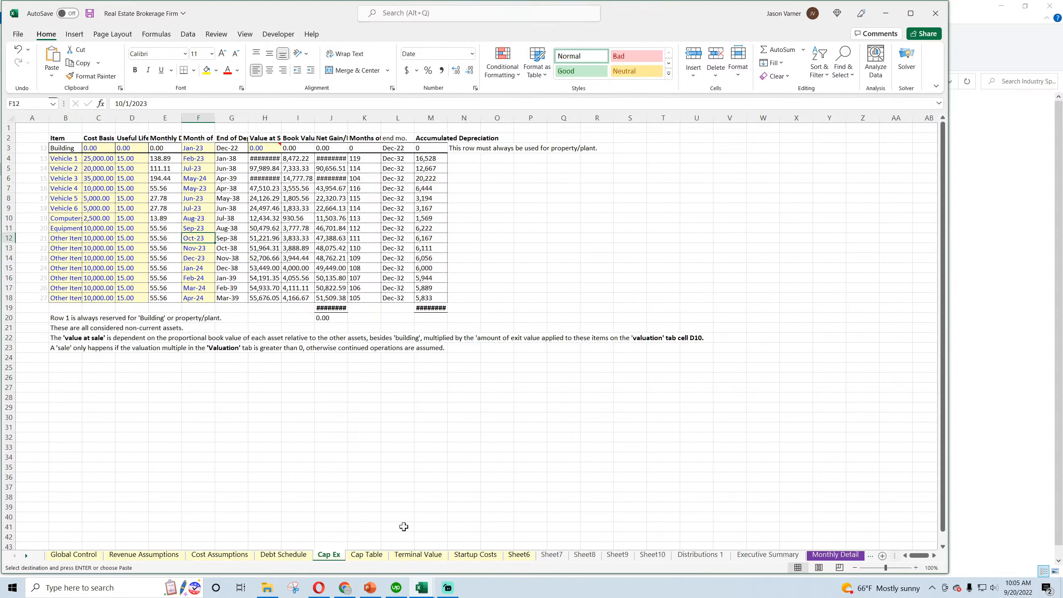
Copy the capitalization table and distribution summary block A1:X60 from the Cap Table sheet of the Plumbing Business workbook
{"action": "mouse_move", "coordinate": [414, 586]}
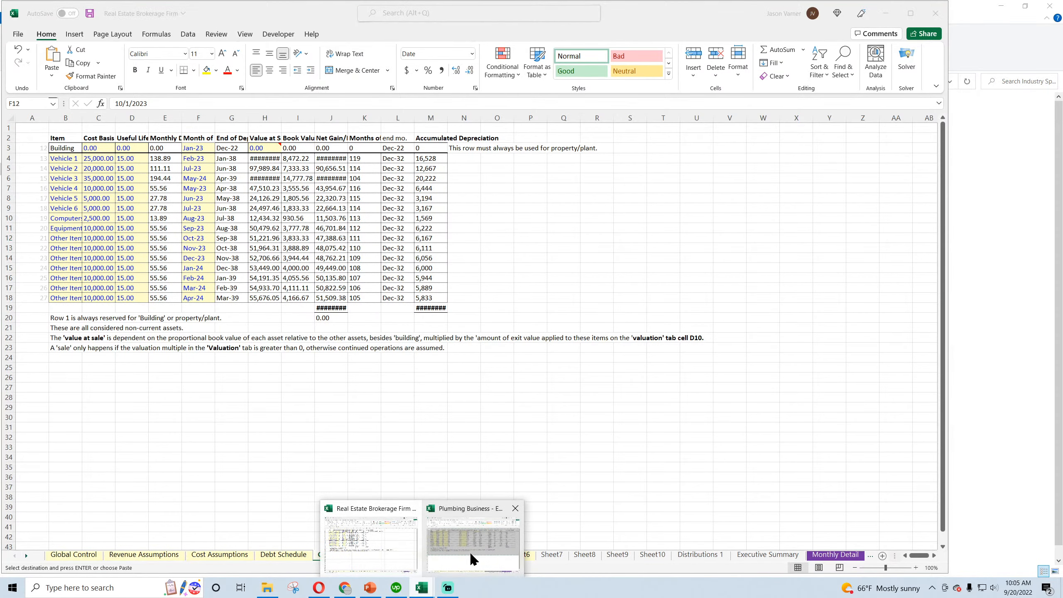
{"action": "left_click", "coordinate": [470, 552]}
{"action": "left_click", "coordinate": [320, 560]}
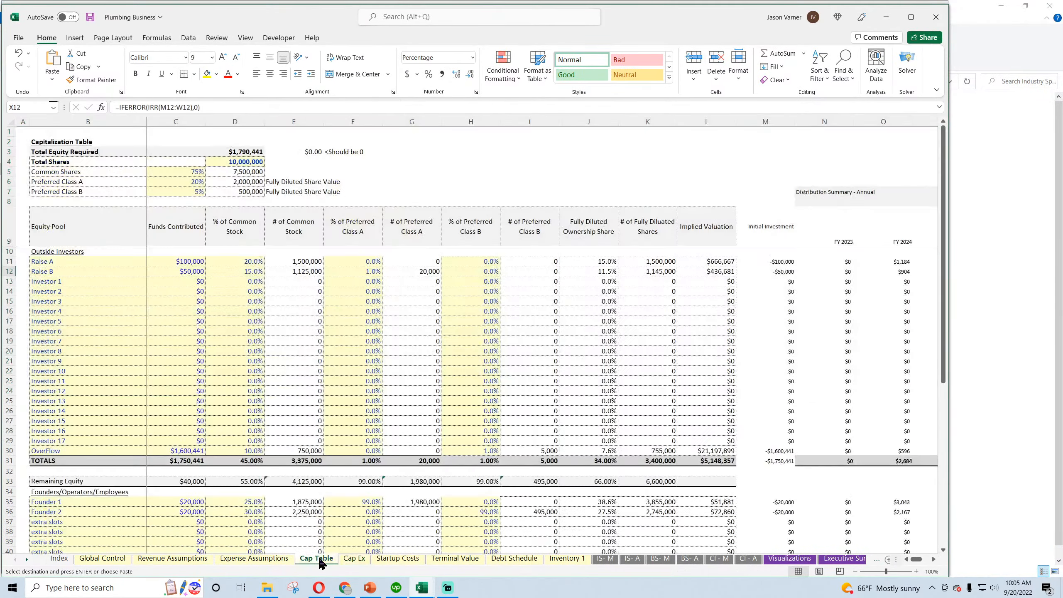
{"action": "left_click_drag", "start_coordinate": [21, 132], "coordinate": [795, 337]}
{"action": "right_click", "coordinate": [525, 259]}
{"action": "left_click", "coordinate": [561, 299]}
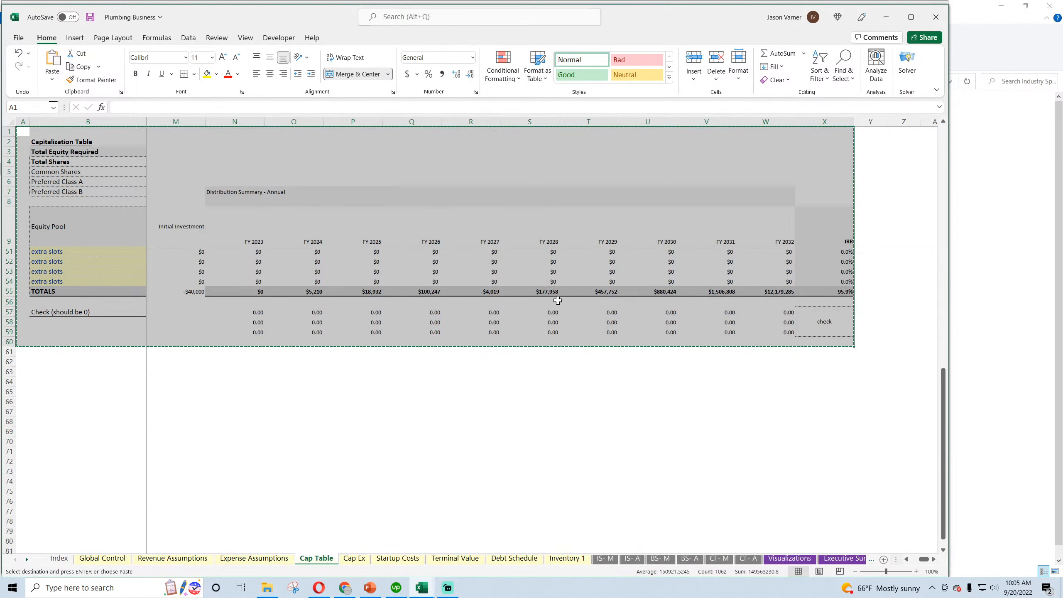
{"action": "left_click_drag", "start_coordinate": [922, 560], "coordinate": [892, 560]}
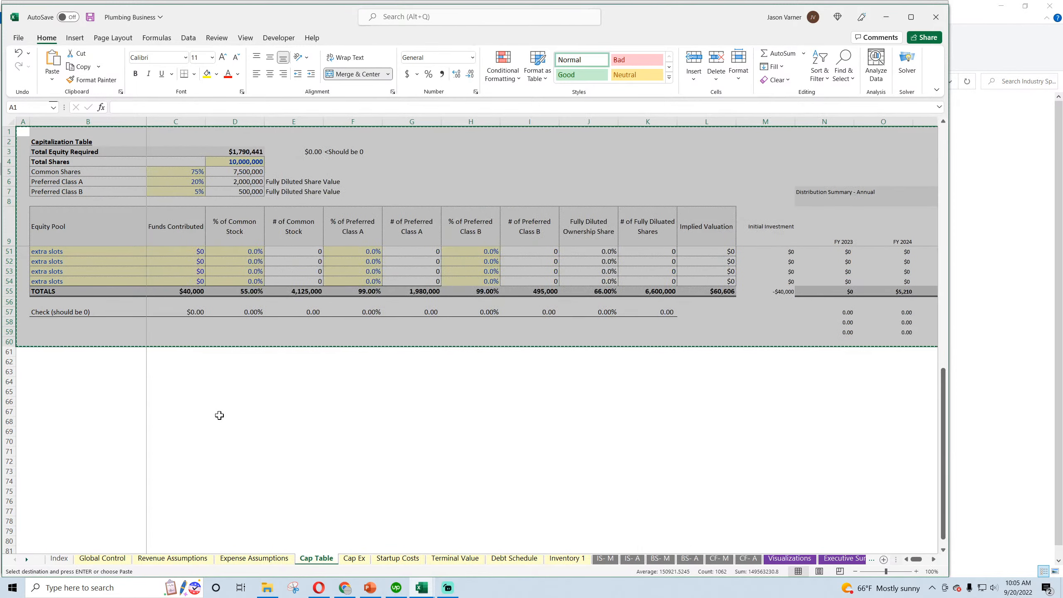
{"action": "scroll", "coordinate": [218, 415], "scroll_direction": "up", "scroll_amount": 14}
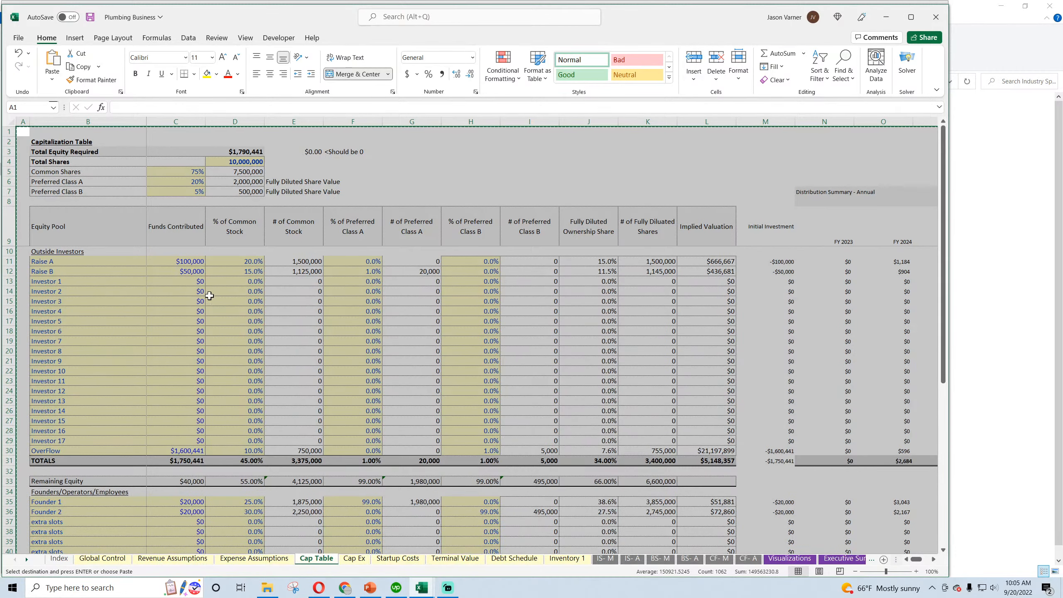
Paste the capitalization table at A1 of the Real Estate Brokerage Firm workbook's Cap Table sheet and fit column D to its contents
{"action": "left_click", "coordinate": [430, 591]}
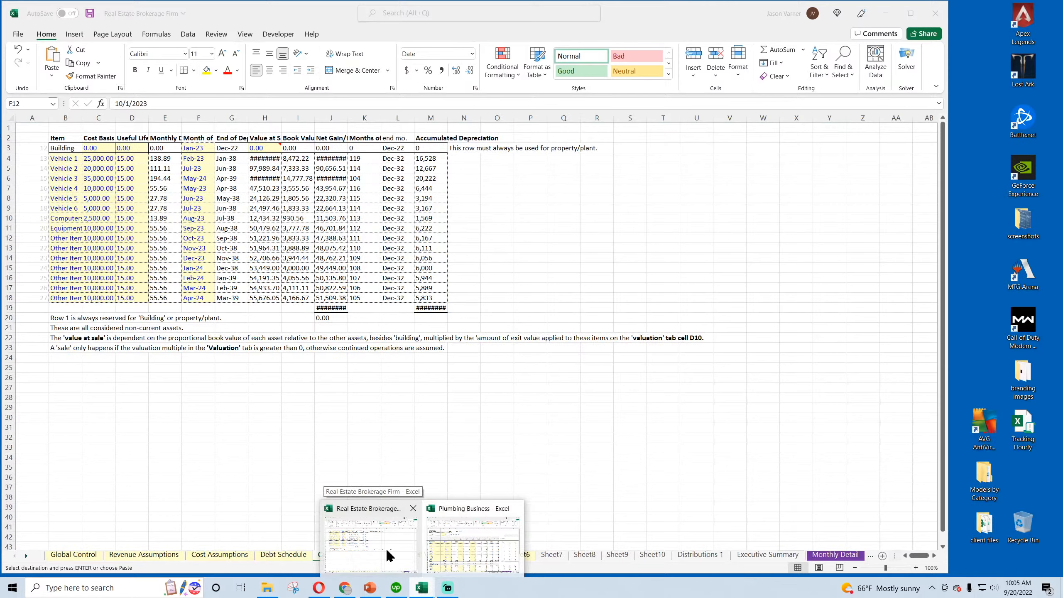
{"action": "left_click", "coordinate": [386, 548]}
{"action": "left_click", "coordinate": [371, 558]}
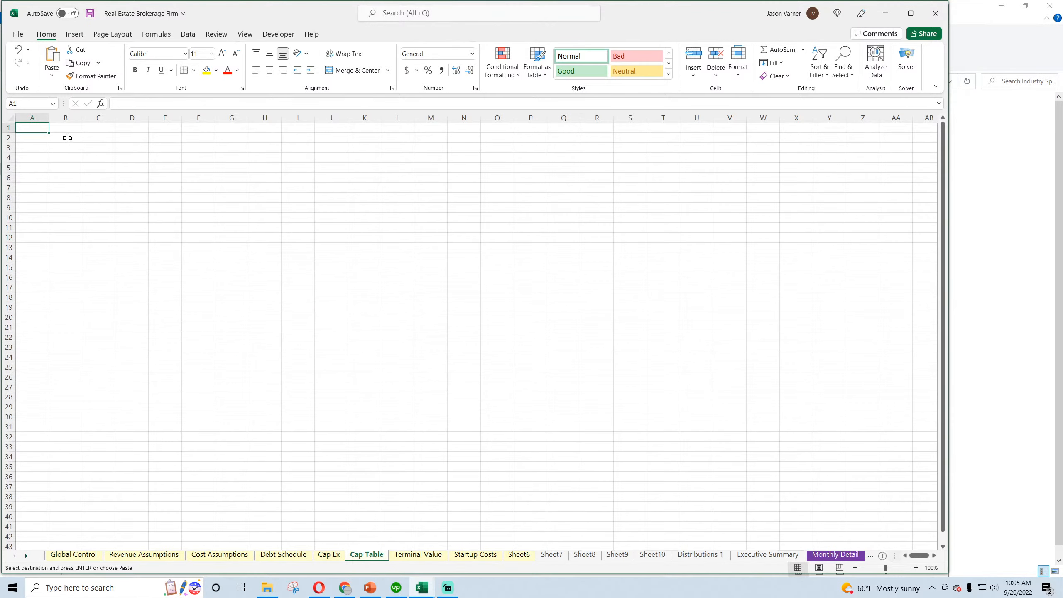
{"action": "right_click", "coordinate": [26, 124]}
{"action": "left_click", "coordinate": [49, 193]}
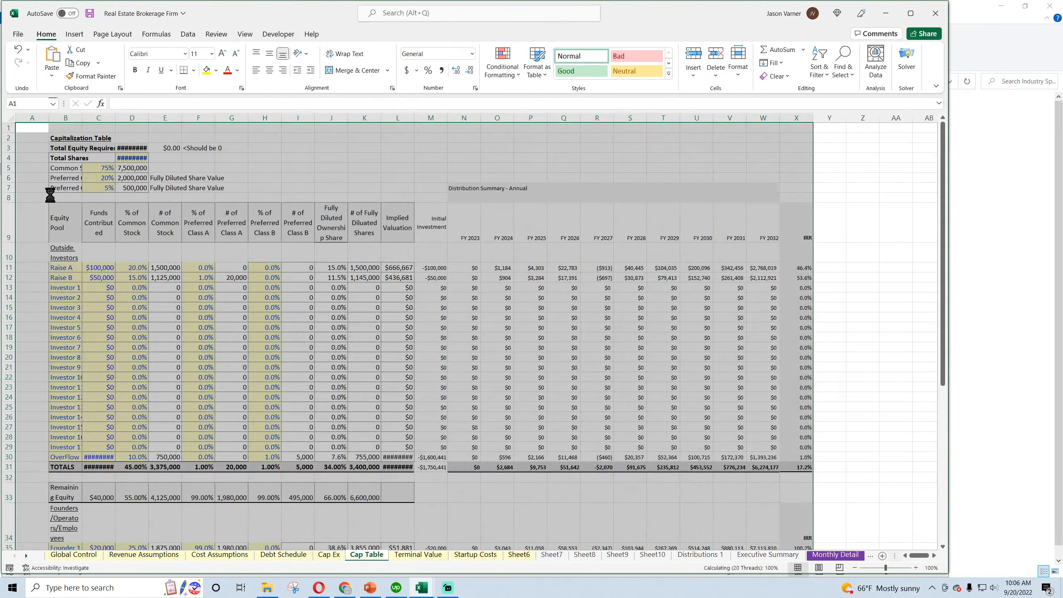
{"action": "double_click", "coordinate": [147, 116]}
Copy the monthly income statement block A1:DR71 from the IS- M sheet of the Plumbing Business workbook
{"action": "mouse_move", "coordinate": [423, 587]}
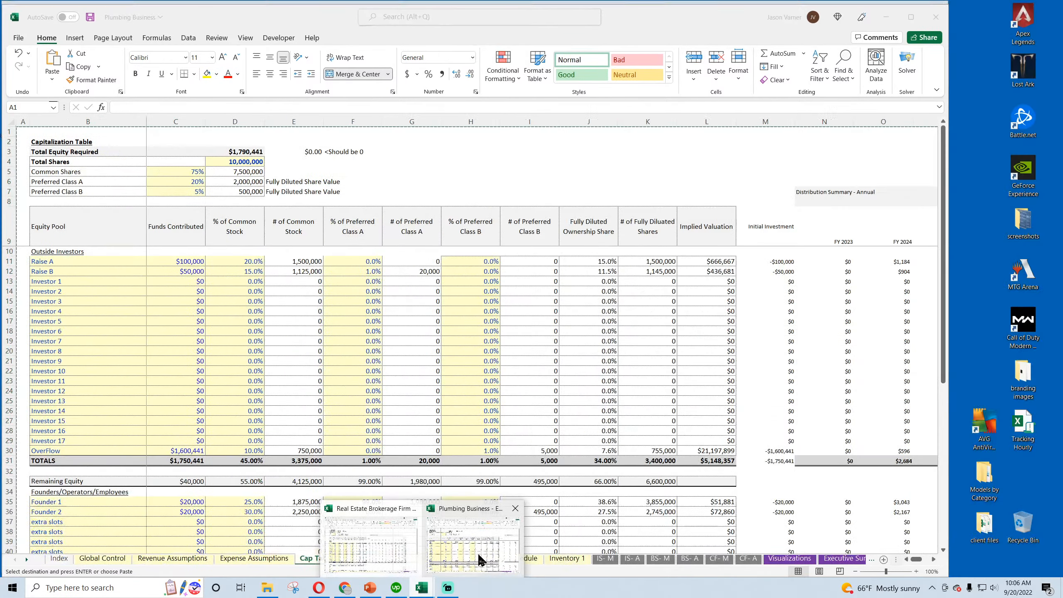
{"action": "left_click", "coordinate": [465, 573]}
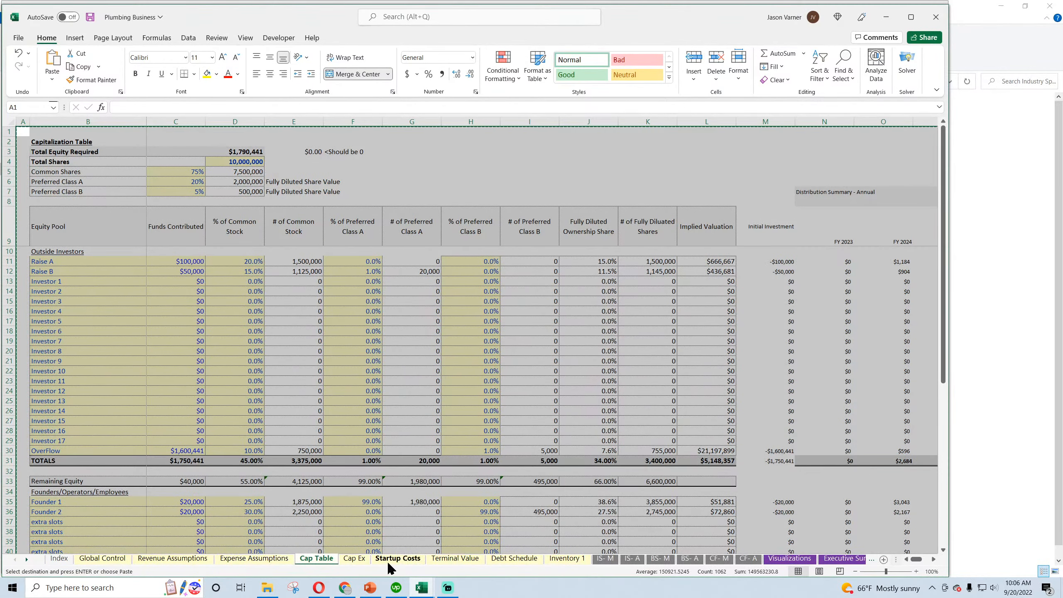
{"action": "left_click", "coordinate": [354, 558]}
{"action": "left_click", "coordinate": [393, 560]}
{"action": "left_click", "coordinate": [457, 559]}
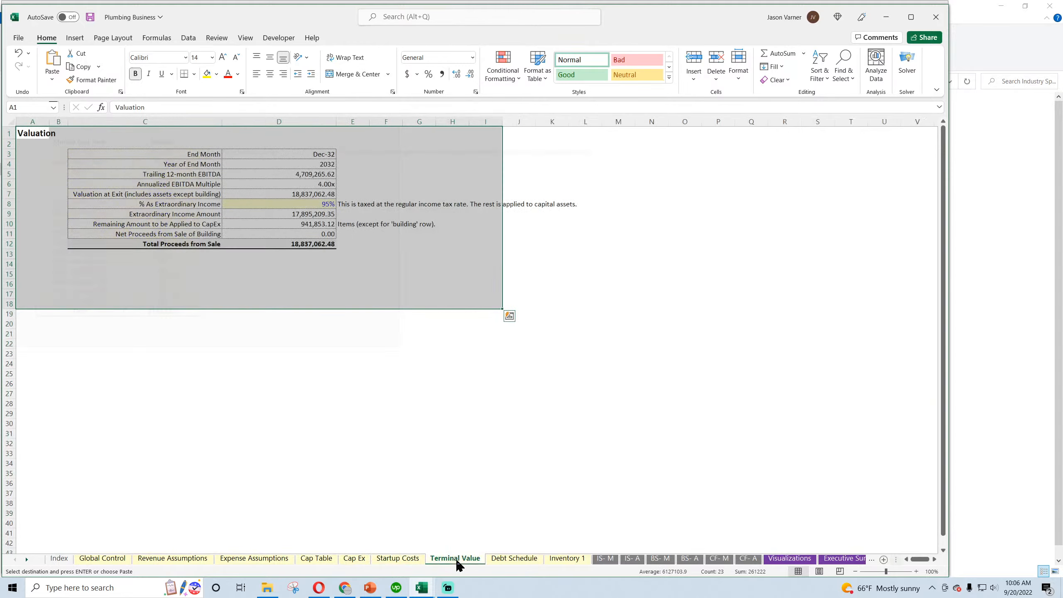
{"action": "left_click", "coordinate": [519, 559]}
{"action": "left_click", "coordinate": [605, 559]}
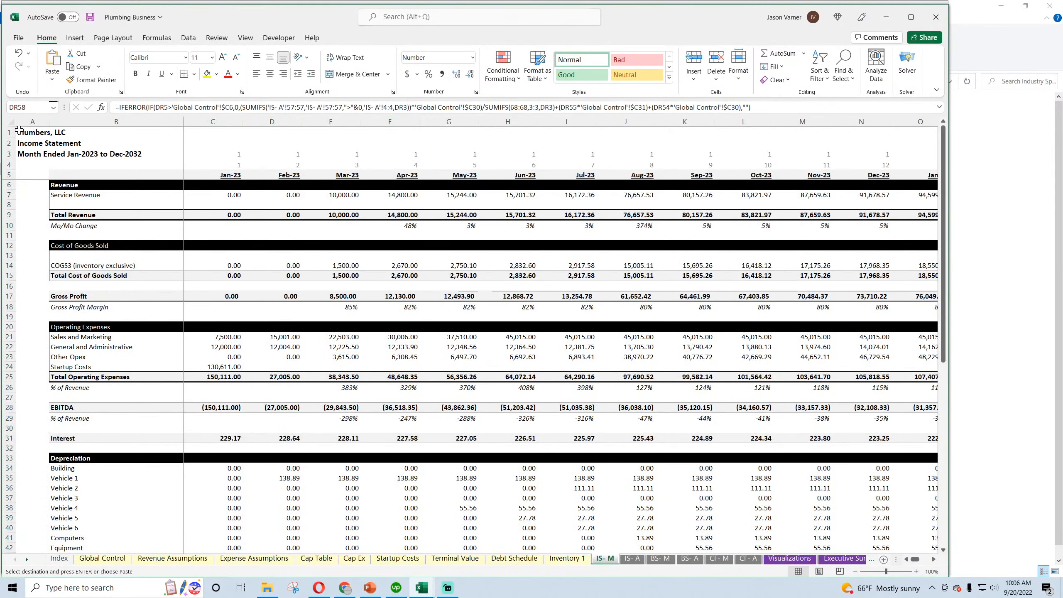
{"action": "left_click_drag", "start_coordinate": [19, 131], "coordinate": [868, 579]}
{"action": "right_click", "coordinate": [553, 252]}
{"action": "left_click", "coordinate": [575, 289]}
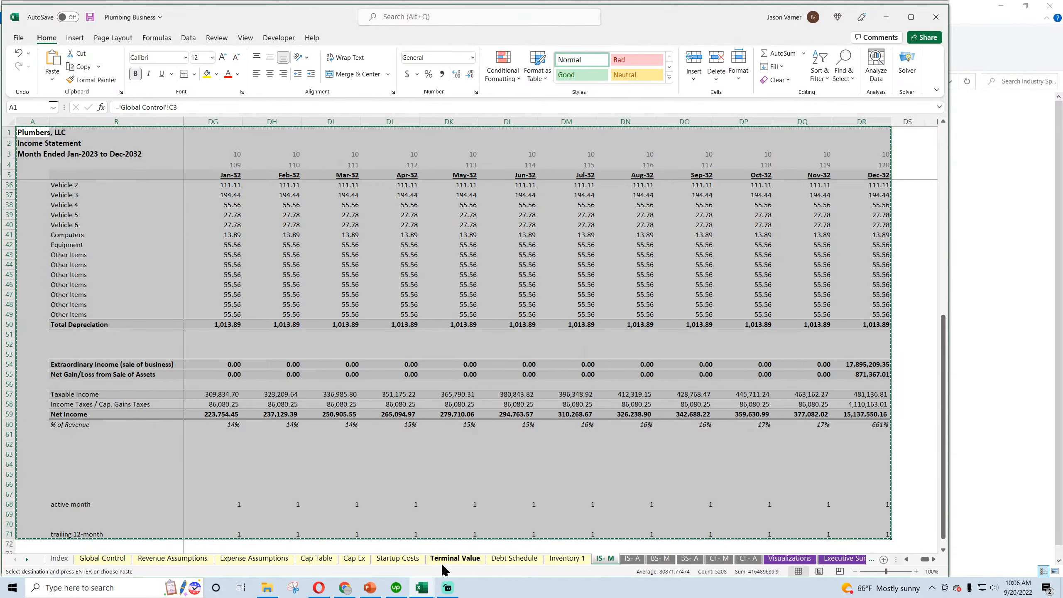
Switch to the Real Estate Brokerage Firm workbook and rename Sheet7 as IS- M
{"action": "left_click", "coordinate": [421, 588]}
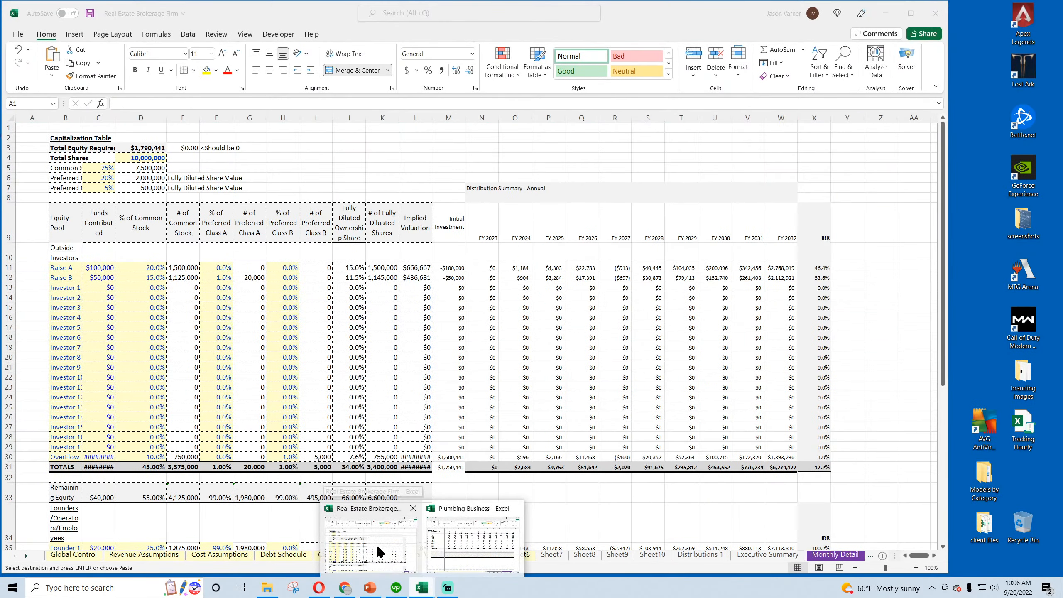
{"action": "left_click", "coordinate": [376, 545]}
{"action": "left_click", "coordinate": [552, 556]}
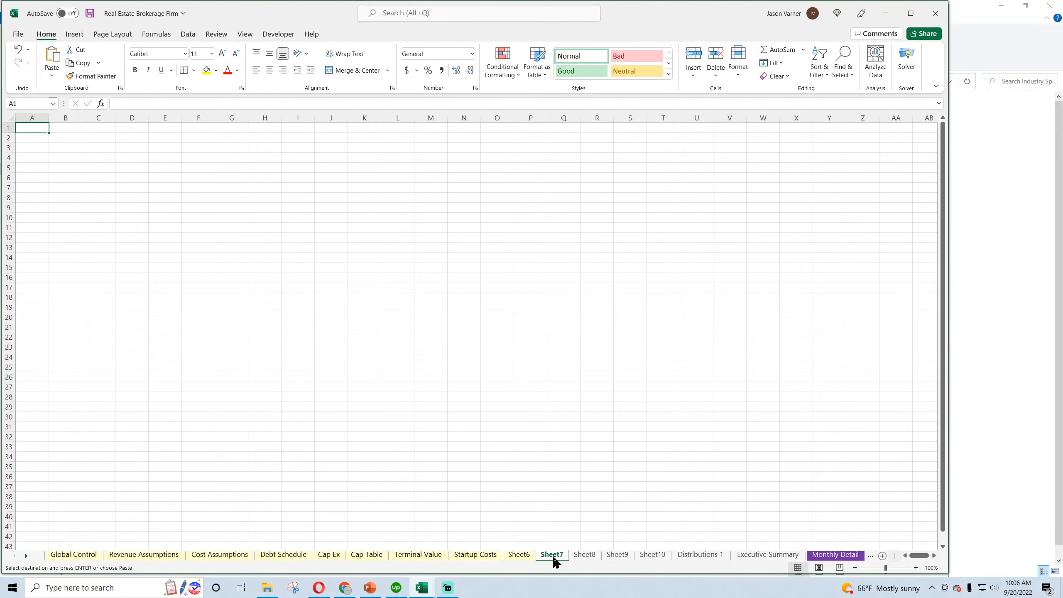
{"action": "double_click", "coordinate": [552, 556]}
{"action": "type", "text": "IS"}
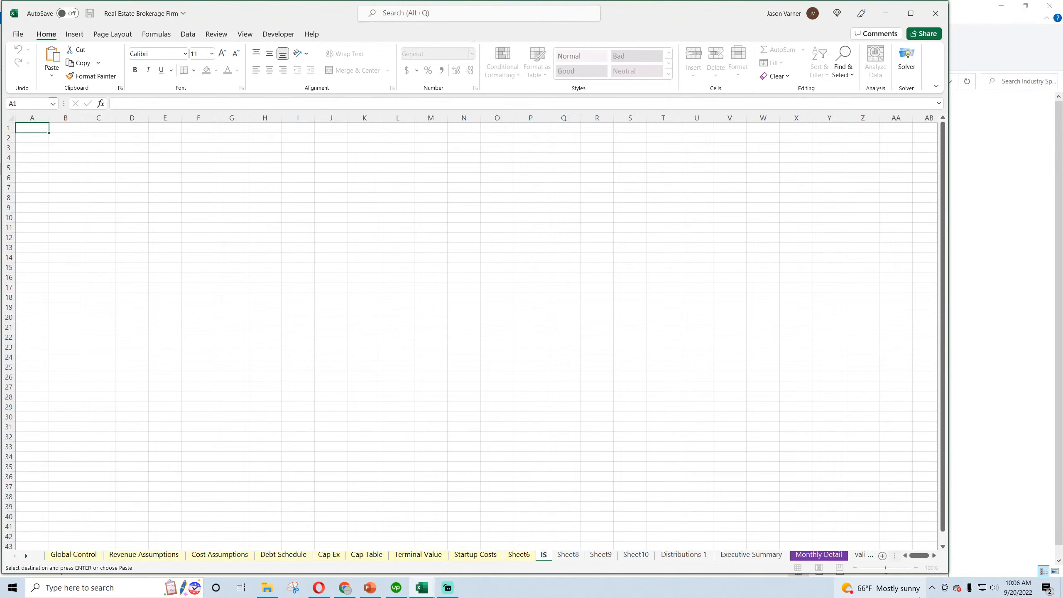
{"action": "type", "text": "- M"}
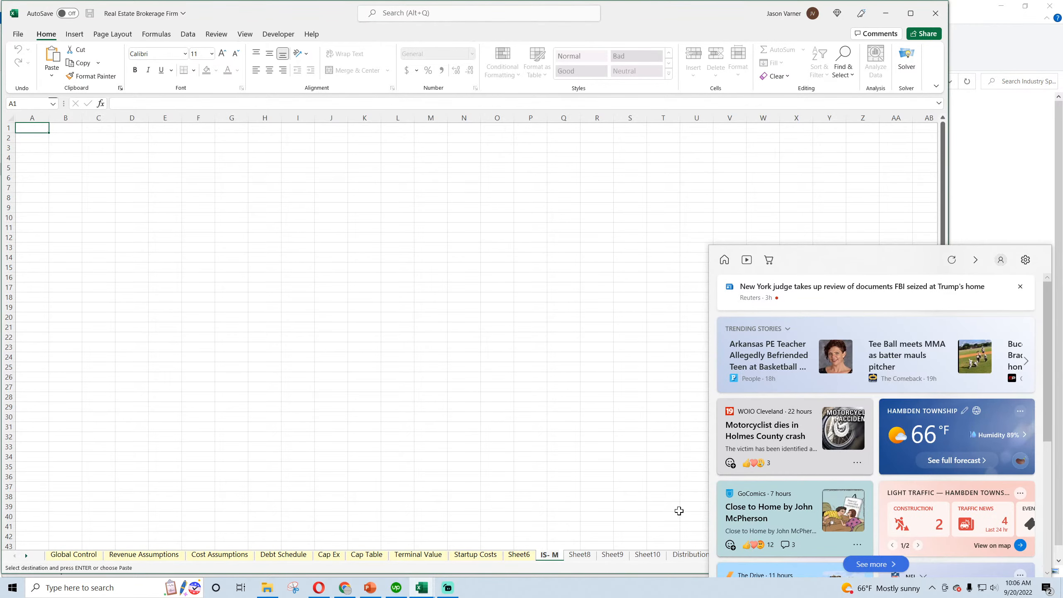
{"action": "left_click", "coordinate": [427, 197]}
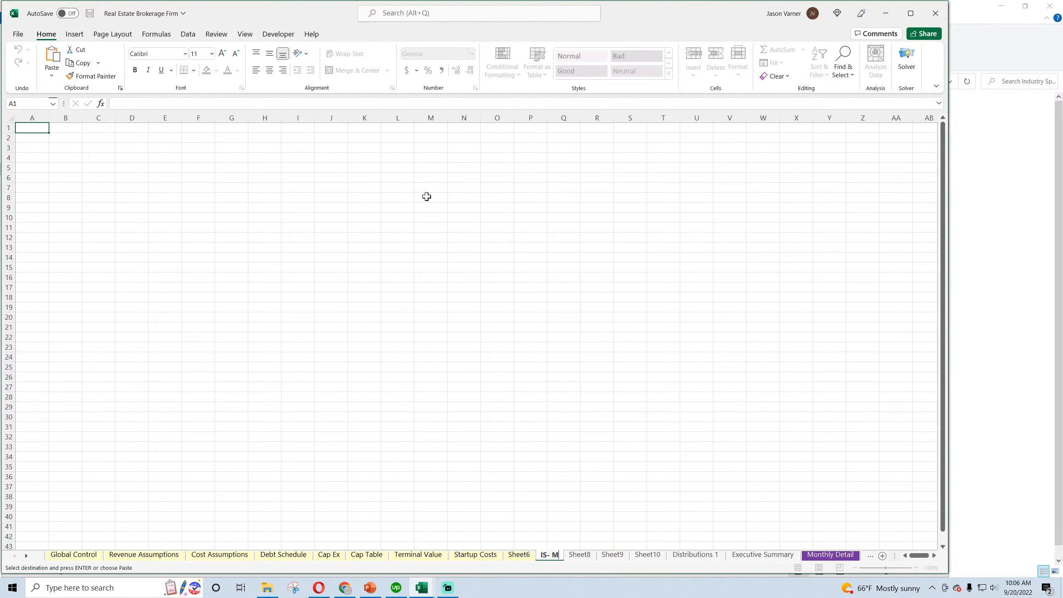
Rename Sheet8 as IS- A in the Real Estate Brokerage Firm workbook
{"action": "double_click", "coordinate": [580, 555]}
{"action": "type", "text": "IS- A"}
{"action": "key", "text": "Return"}
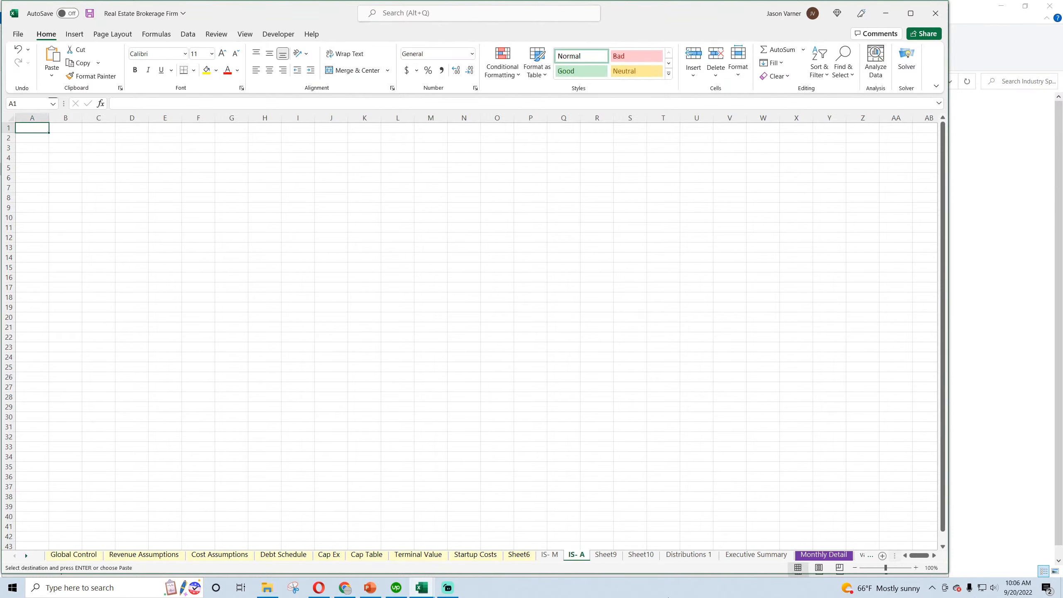
Rename Sheet9 as BS- M and Sheet10 as BS- A
{"action": "double_click", "coordinate": [595, 556]}
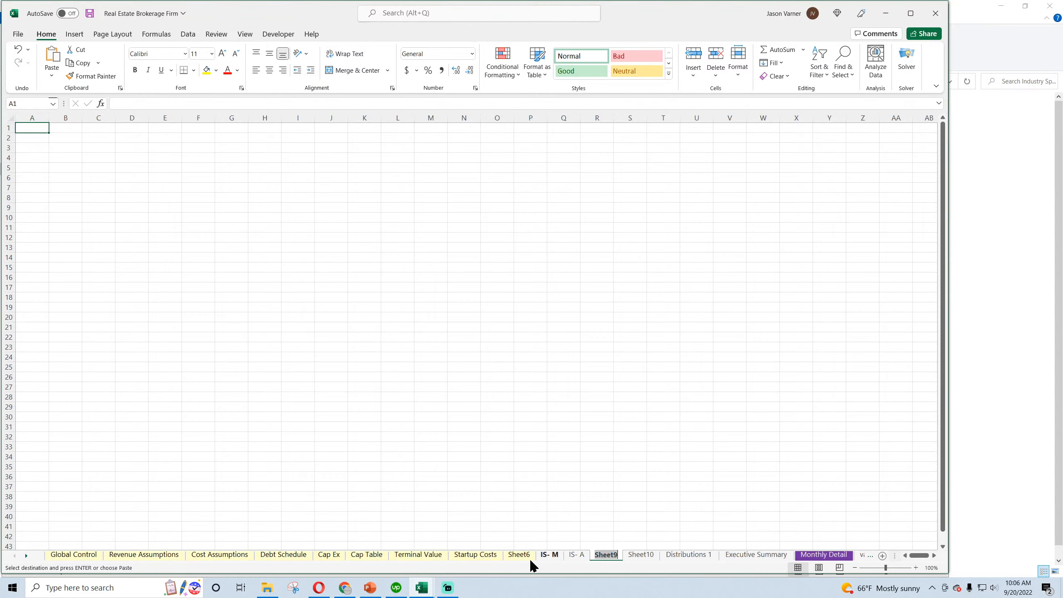
{"action": "type", "text": "Bs"}
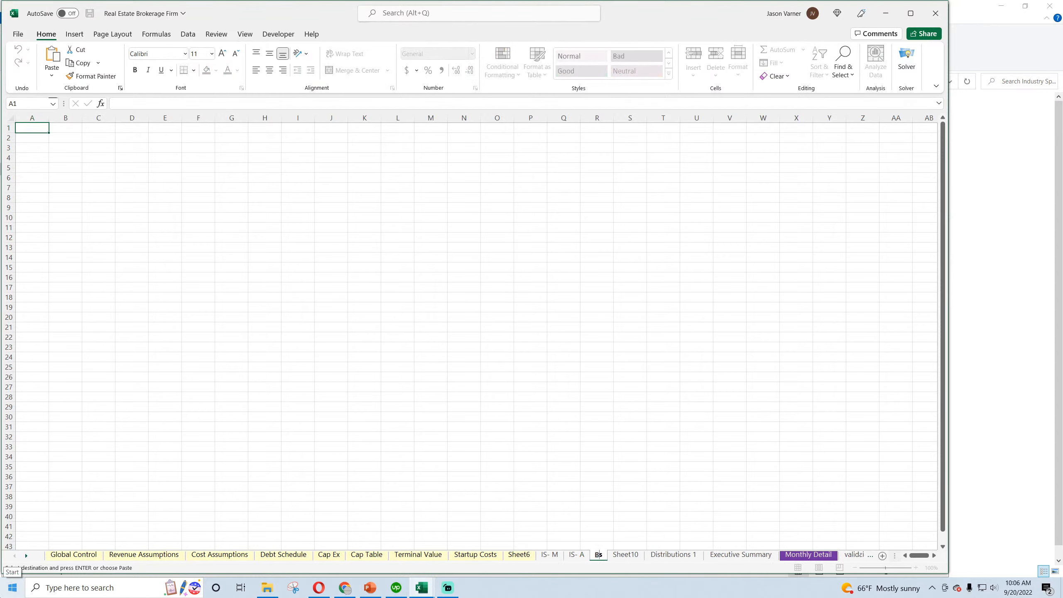
{"action": "type", "text": "-"}
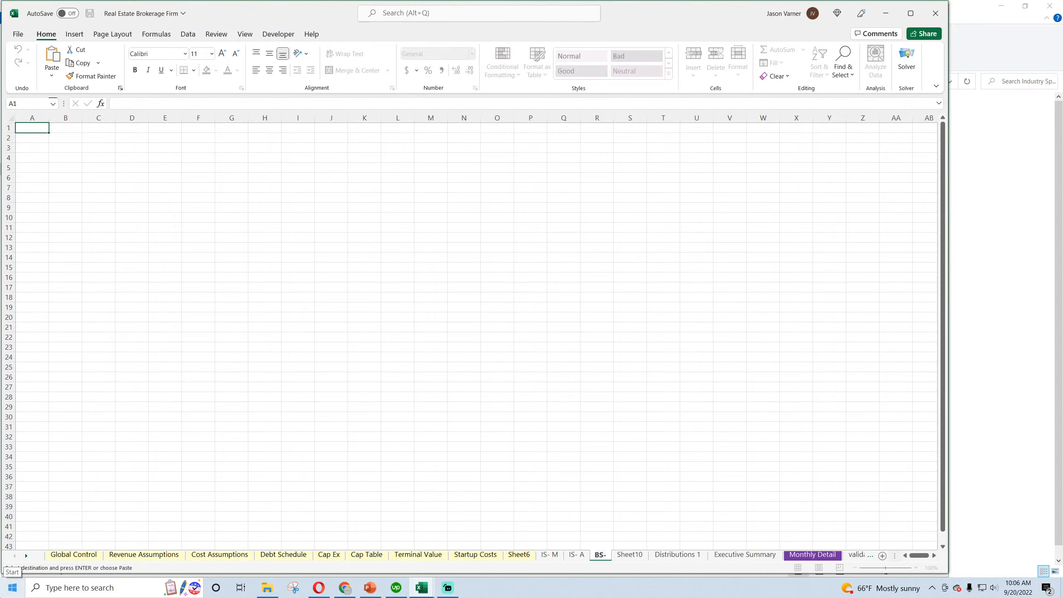
{"action": "type", "text": " M"}
{"action": "key", "text": "Return"}
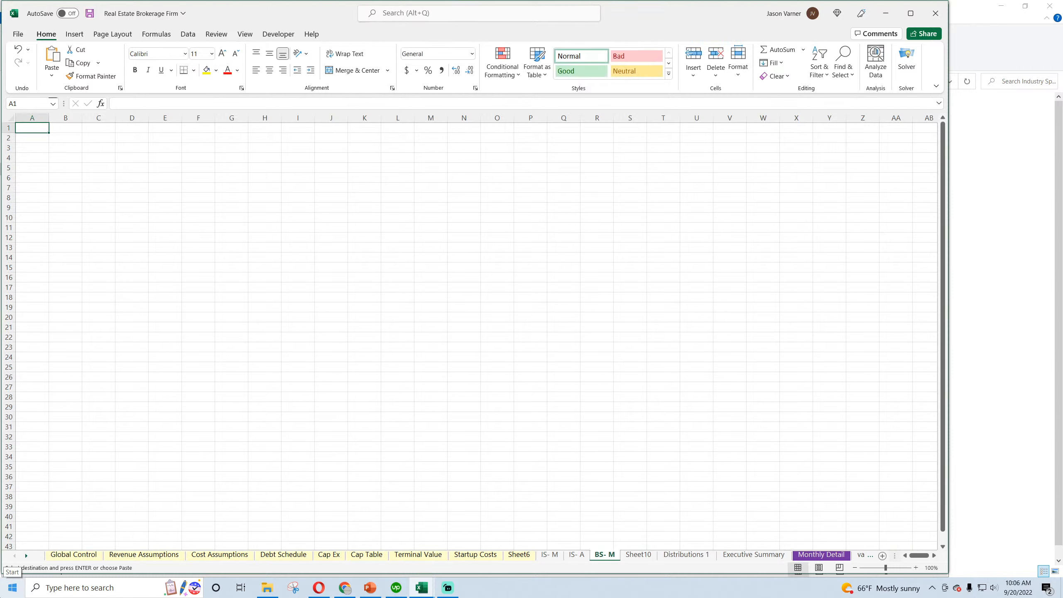
{"action": "double_click", "coordinate": [629, 557]}
{"action": "type", "text": "BS-"}
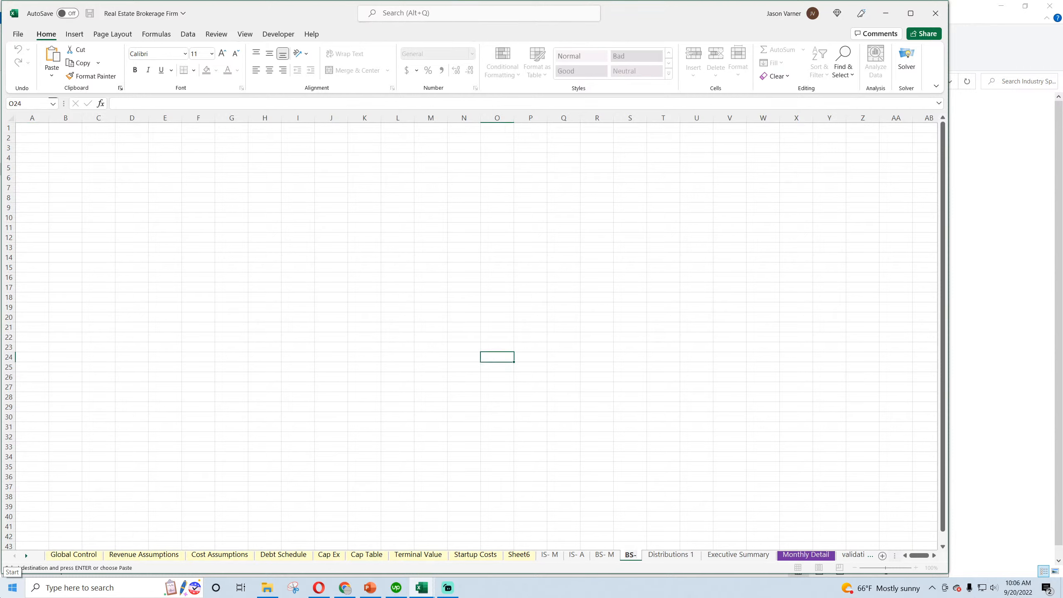
{"action": "type", "text": " A"}
{"action": "key", "text": "Return"}
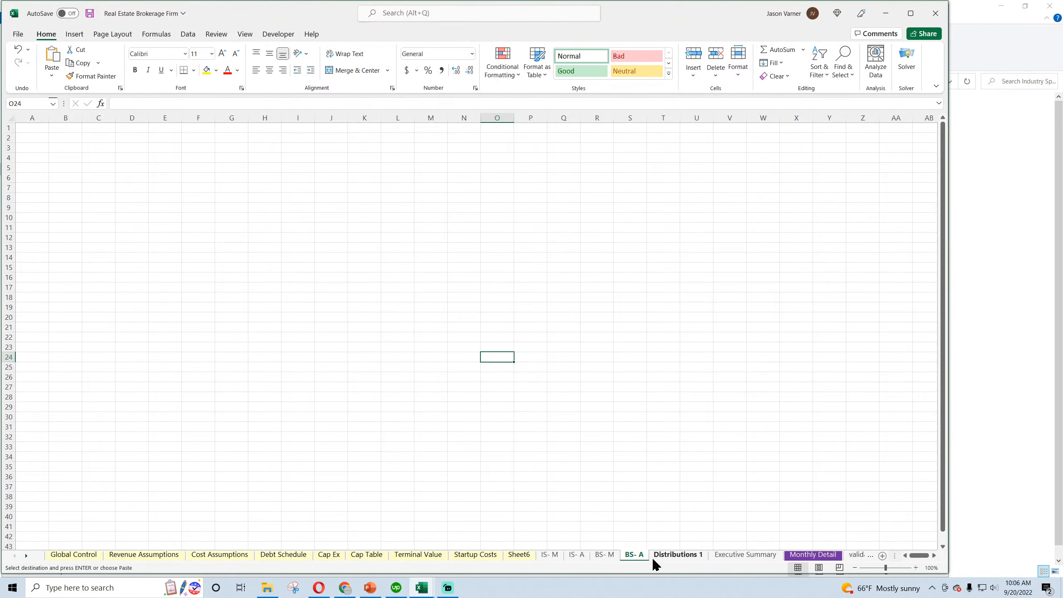
Insert two blank worksheets between the BS- A and Distributions 1 sheets
{"action": "left_click", "coordinate": [882, 556]}
{"action": "left_click", "coordinate": [791, 555]}
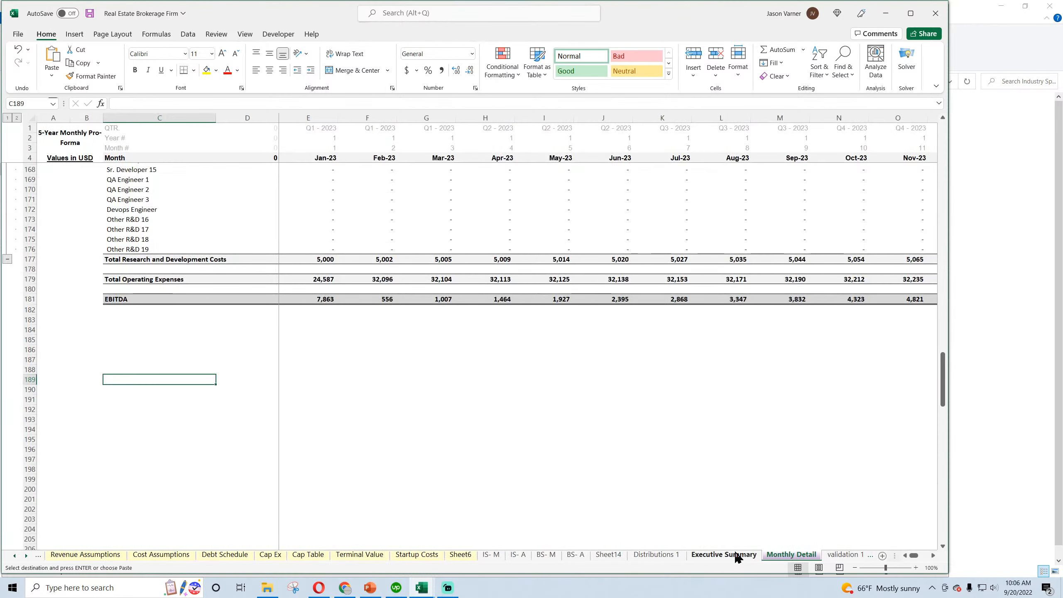
{"action": "left_click", "coordinate": [608, 555]}
{"action": "left_click", "coordinate": [882, 556]}
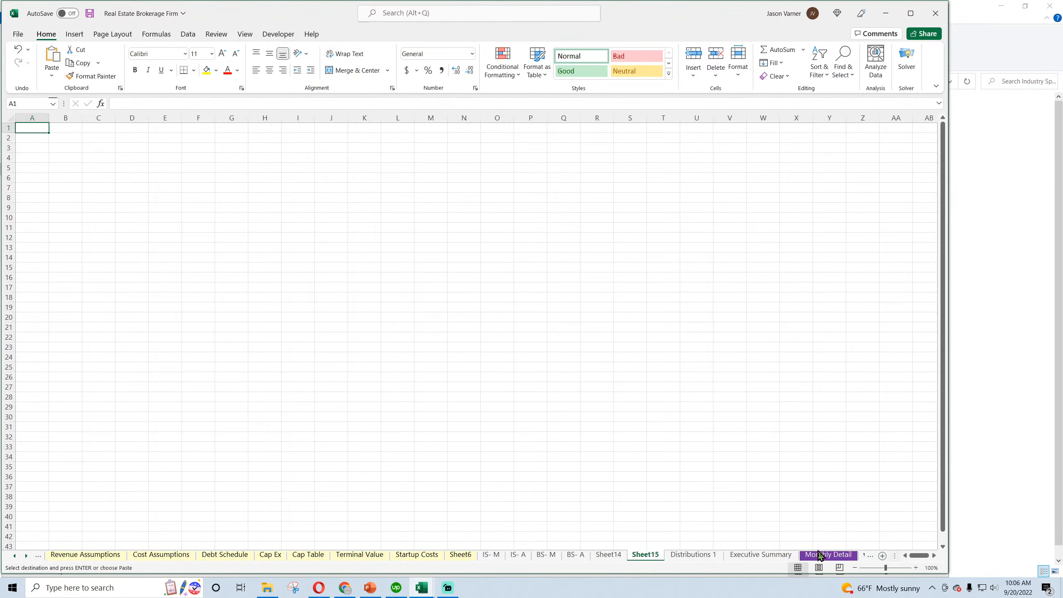
Rename the two new blank sheets, Sheet14 as CF- M and Sheet15 as CF- A
{"action": "left_click", "coordinate": [607, 554]}
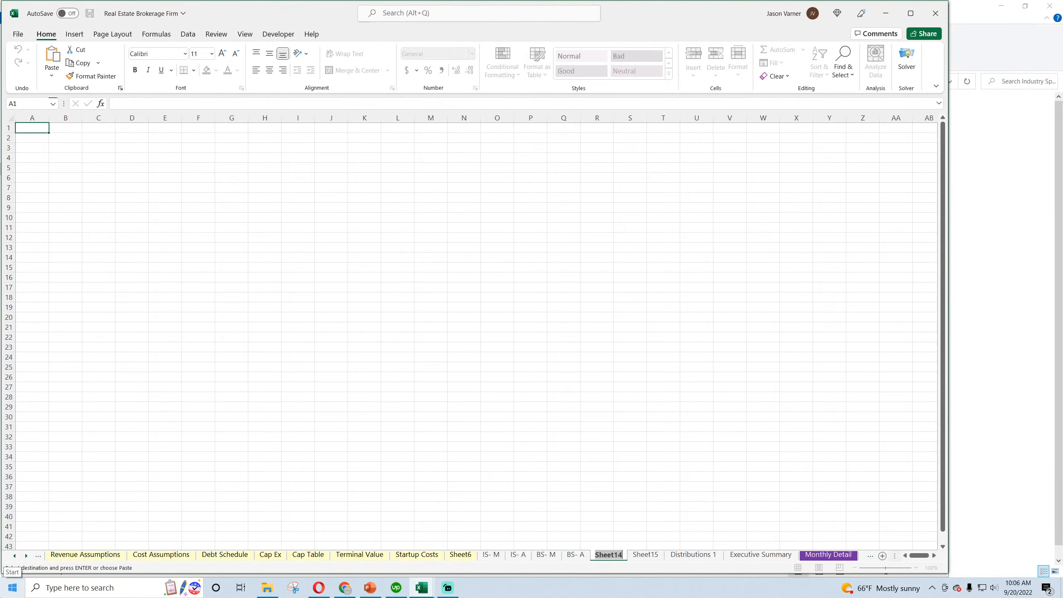
{"action": "type", "text": "CF- M"}
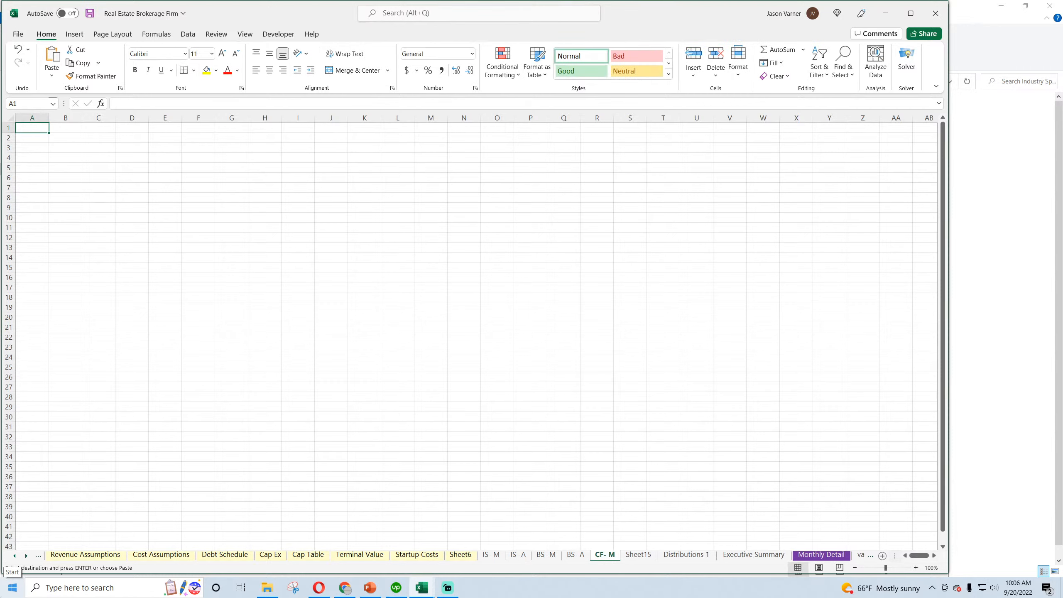
{"action": "left_click", "coordinate": [638, 555]}
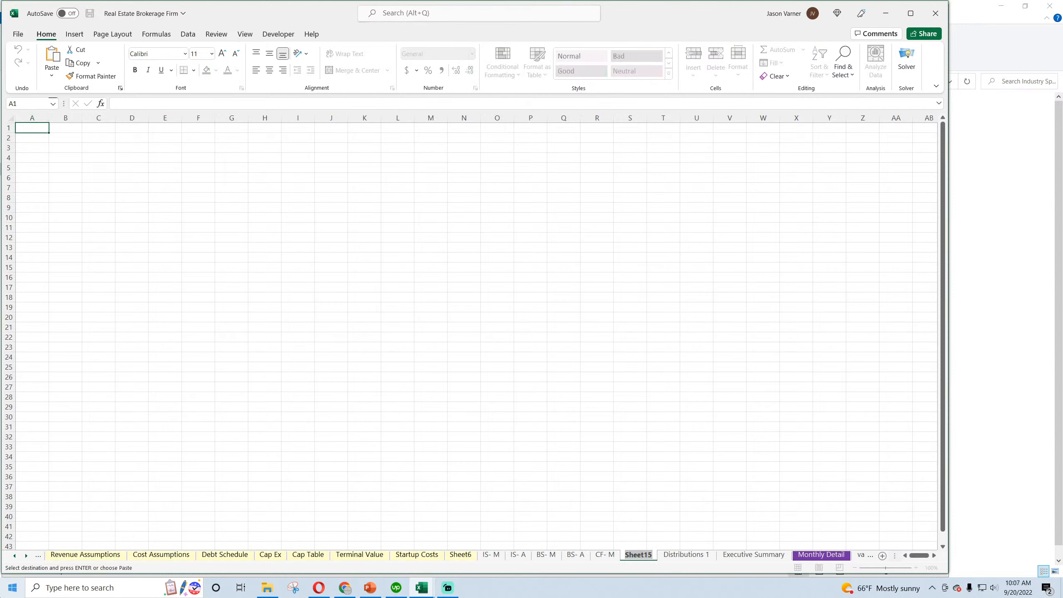
{"action": "type", "text": "CF- A"}
{"action": "key", "text": "Return"}
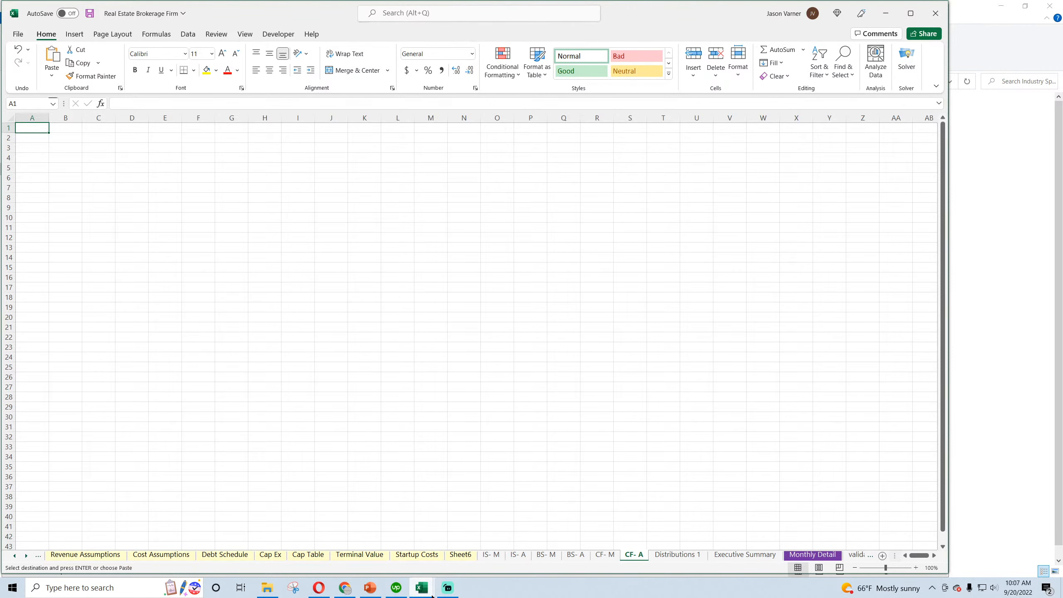
Compare the Executive Summary and Distributions 1 sheets of the Plumbing Business workbook with those of the Real Estate Brokerage Firm workbook, ending on its IS- M sheet
{"action": "mouse_move", "coordinate": [428, 595]}
{"action": "left_click", "coordinate": [474, 547]}
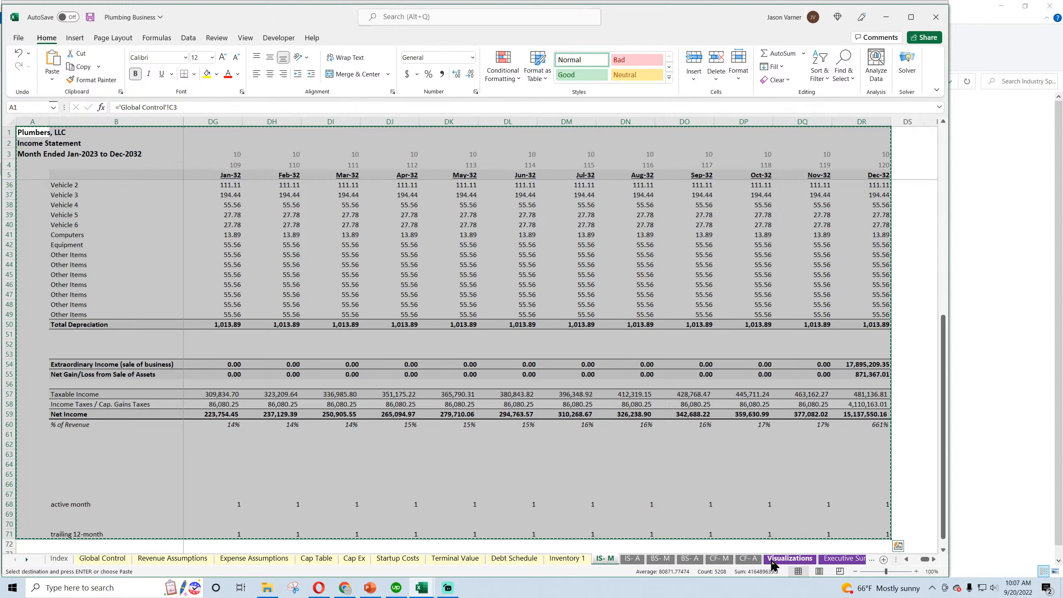
{"action": "left_click", "coordinate": [821, 561]}
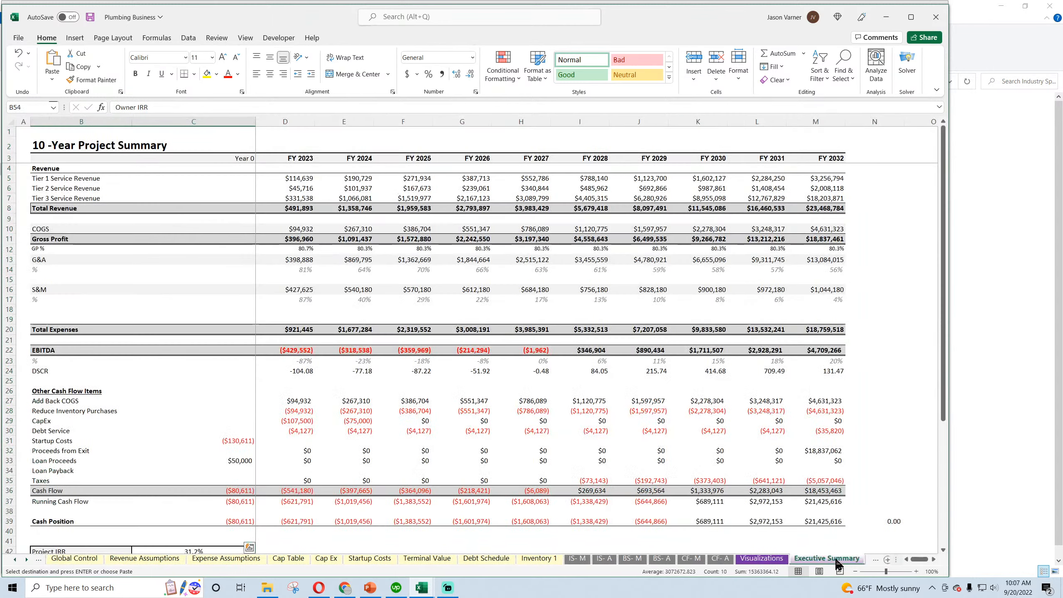
{"action": "left_click", "coordinate": [864, 559]}
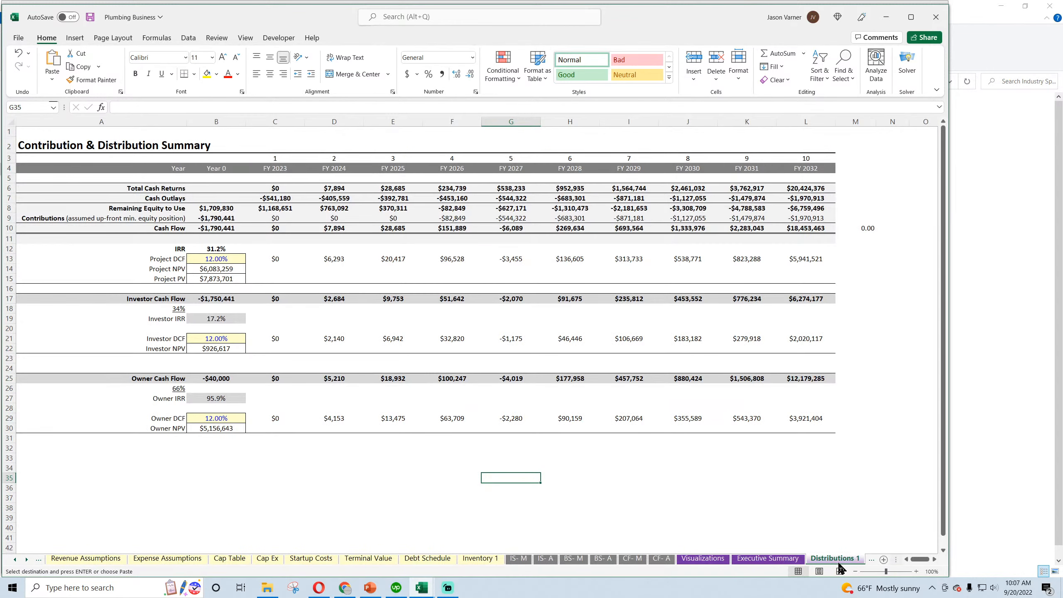
{"action": "mouse_move", "coordinate": [432, 594]}
{"action": "left_click", "coordinate": [394, 551]}
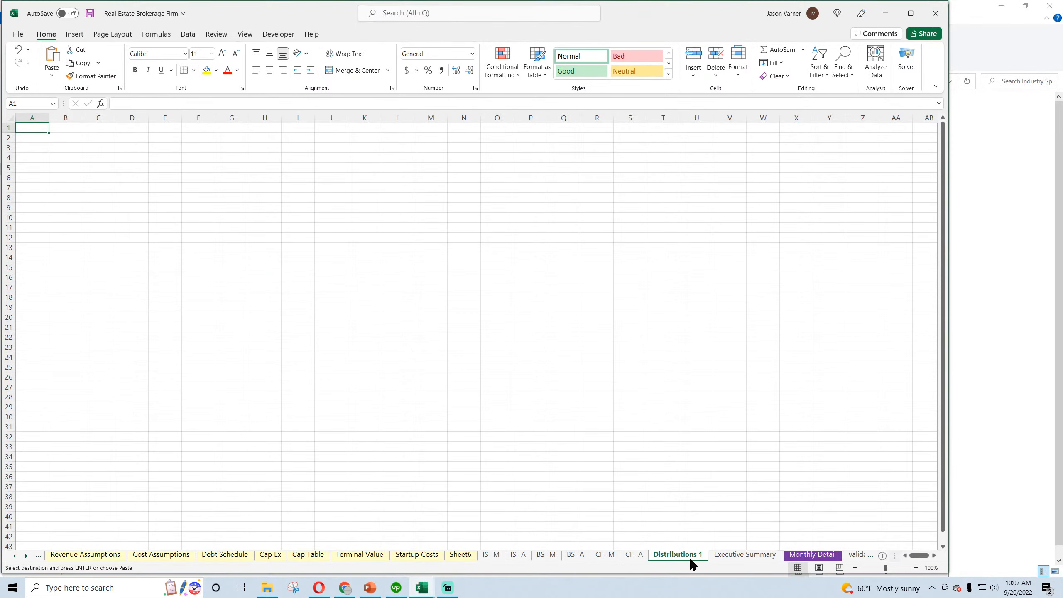
{"action": "left_click", "coordinate": [736, 555]}
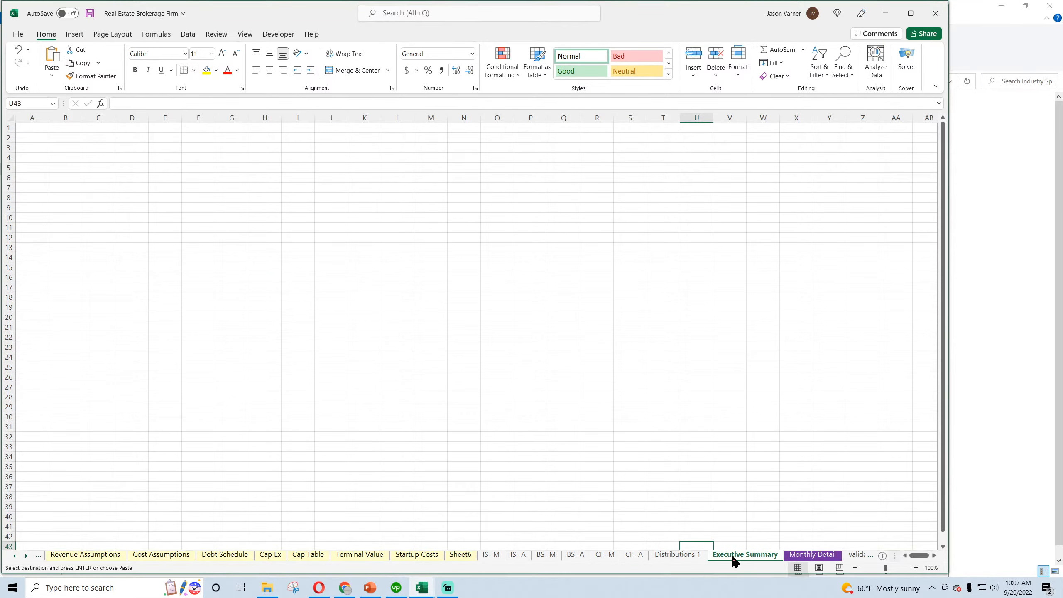
{"action": "left_click", "coordinate": [14, 557]}
{"action": "left_click", "coordinate": [547, 556]}
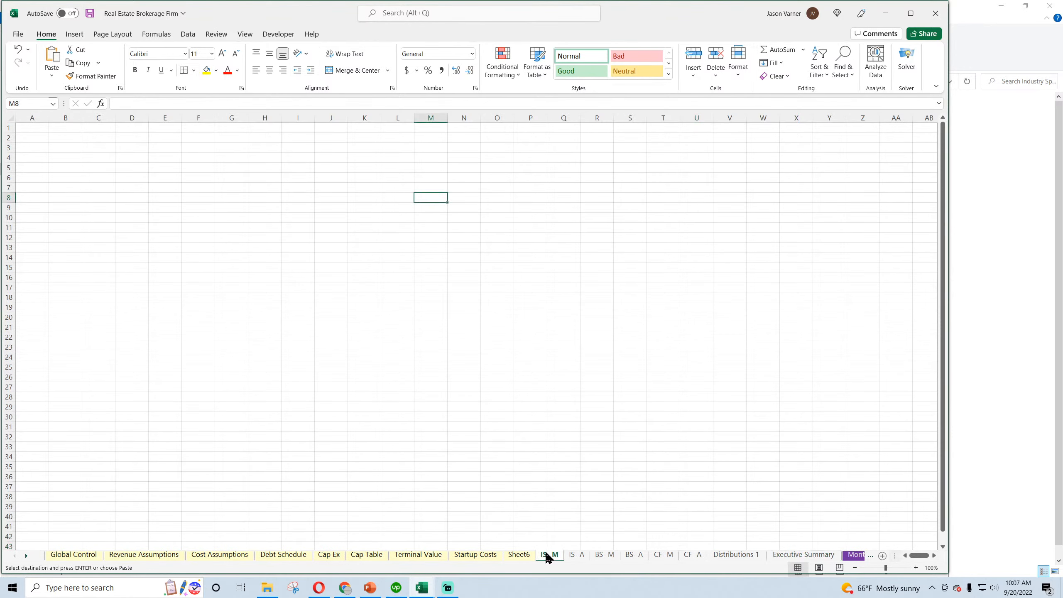
{"action": "left_click", "coordinate": [428, 595]}
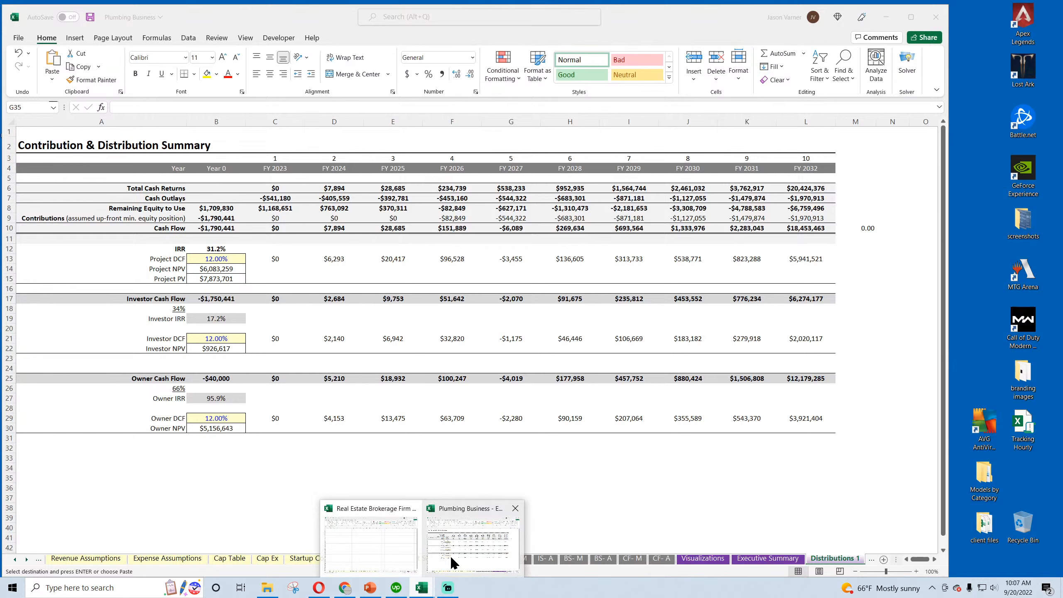
{"action": "left_click", "coordinate": [451, 559]}
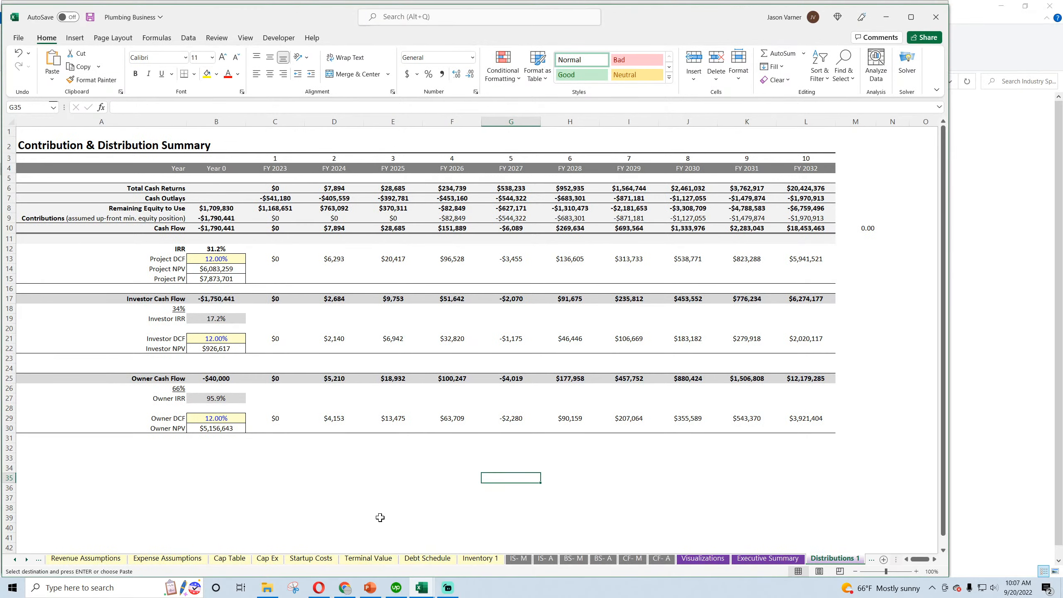
{"action": "left_click", "coordinate": [347, 594]}
{"action": "mouse_move", "coordinate": [421, 590]}
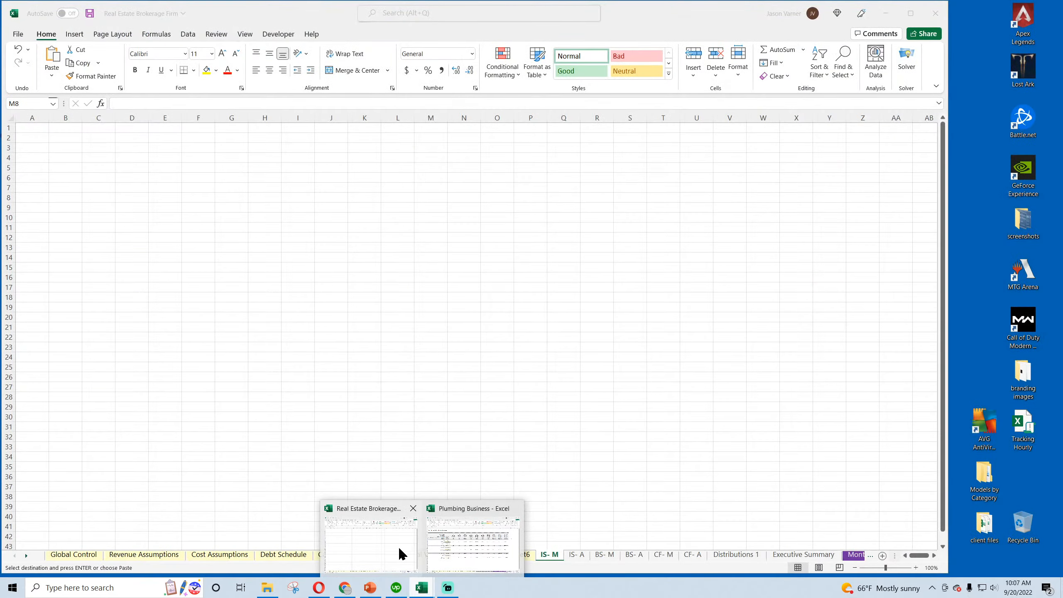
{"action": "left_click", "coordinate": [398, 547]}
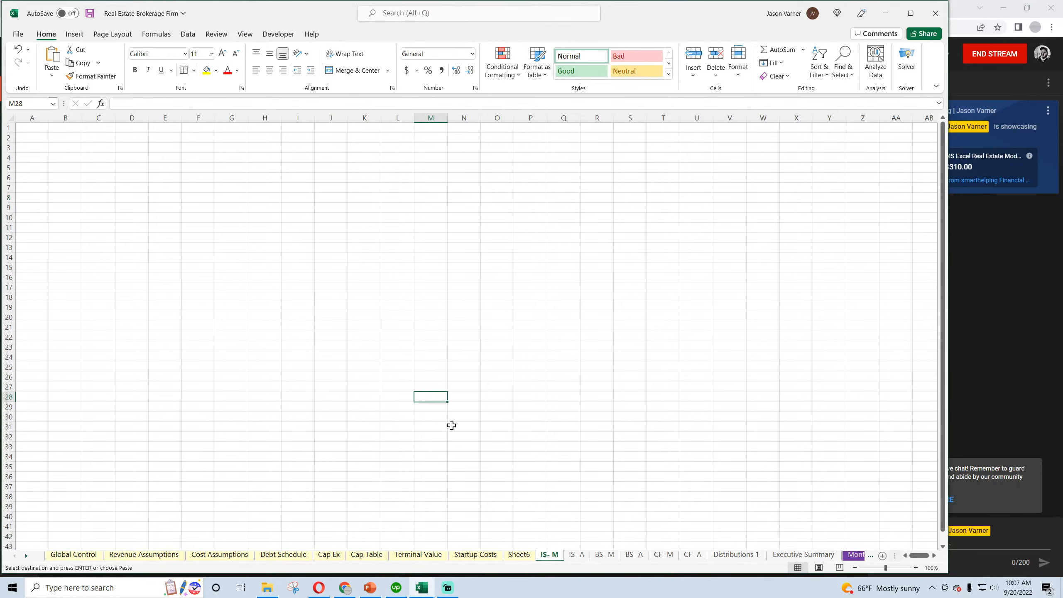
Switch to the Plumbing Business workbook and copy the monthly income statement block A1:DR71 from its IS- M sheet
{"action": "mouse_move", "coordinate": [422, 587]}
{"action": "left_click", "coordinate": [491, 552]}
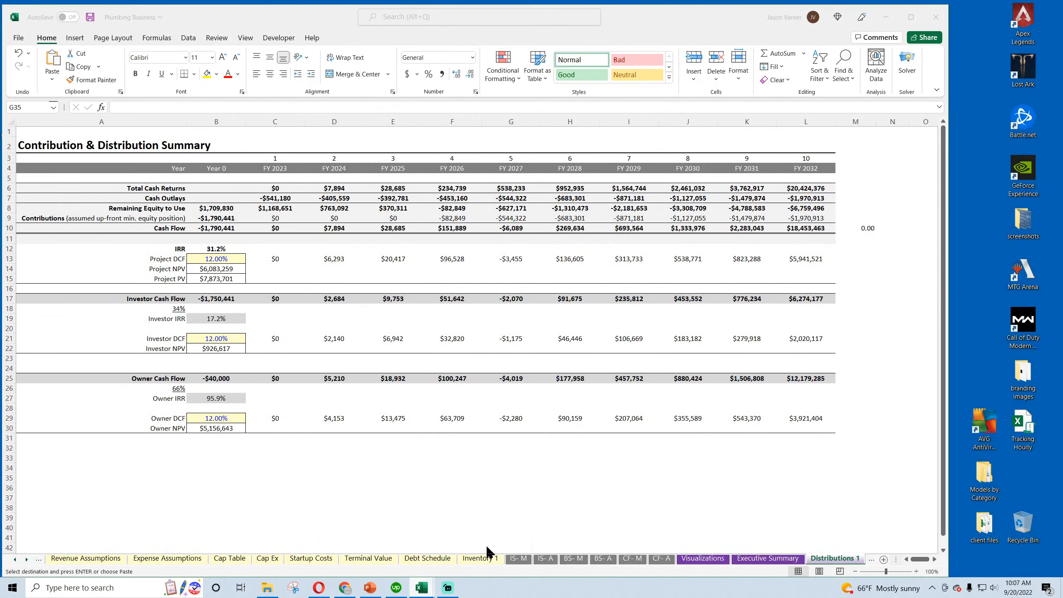
{"action": "left_click", "coordinate": [518, 559]}
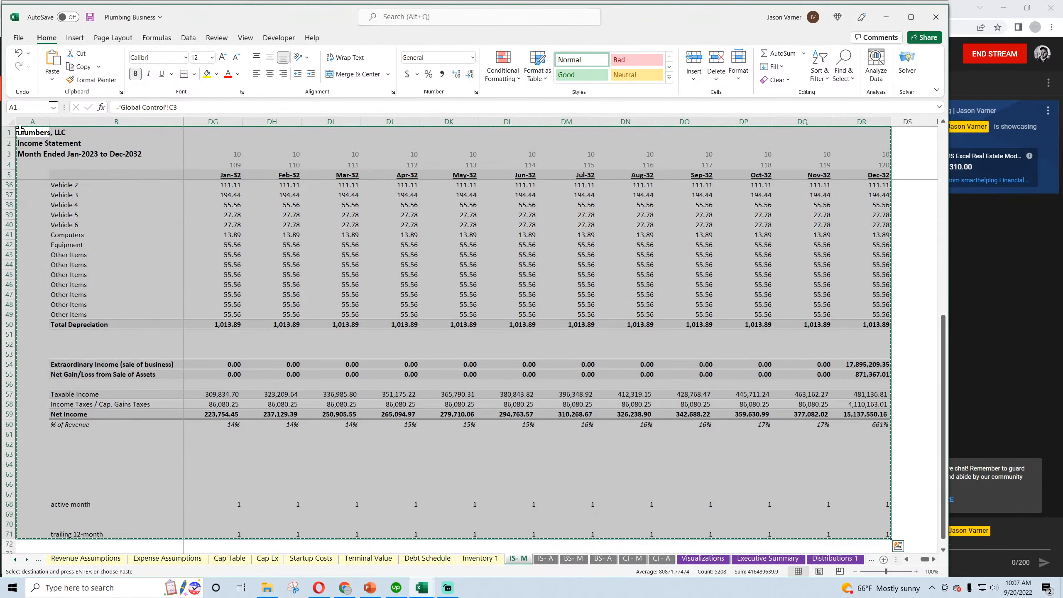
{"action": "right_click", "coordinate": [260, 202]}
{"action": "left_click", "coordinate": [296, 244]}
Paste the monthly income statement at A1 of the Real Estate Brokerage Firm workbook's IS- M sheet
{"action": "left_click", "coordinate": [422, 588]}
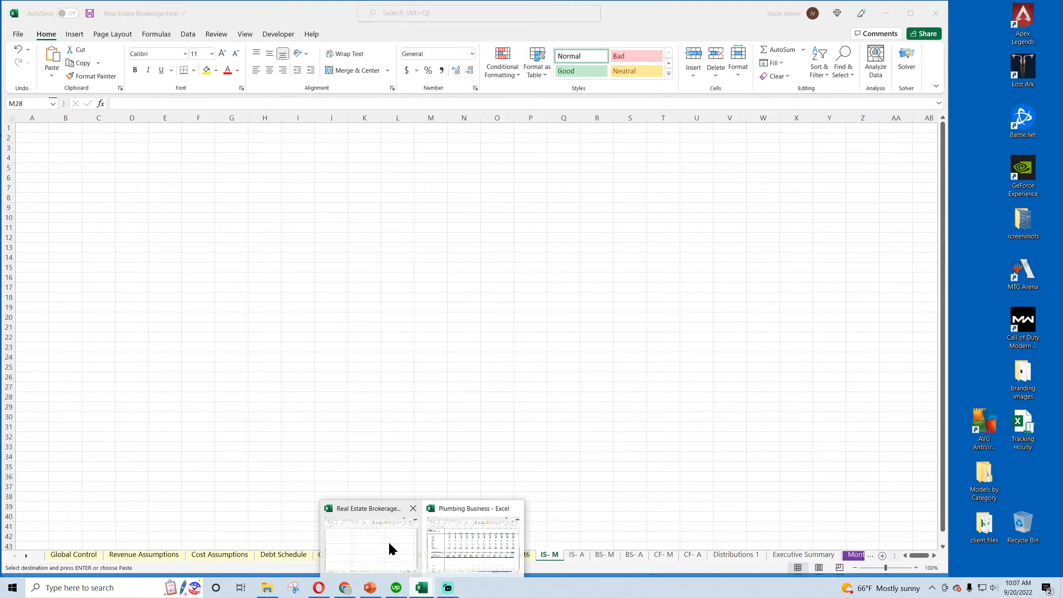
{"action": "left_click", "coordinate": [389, 542]}
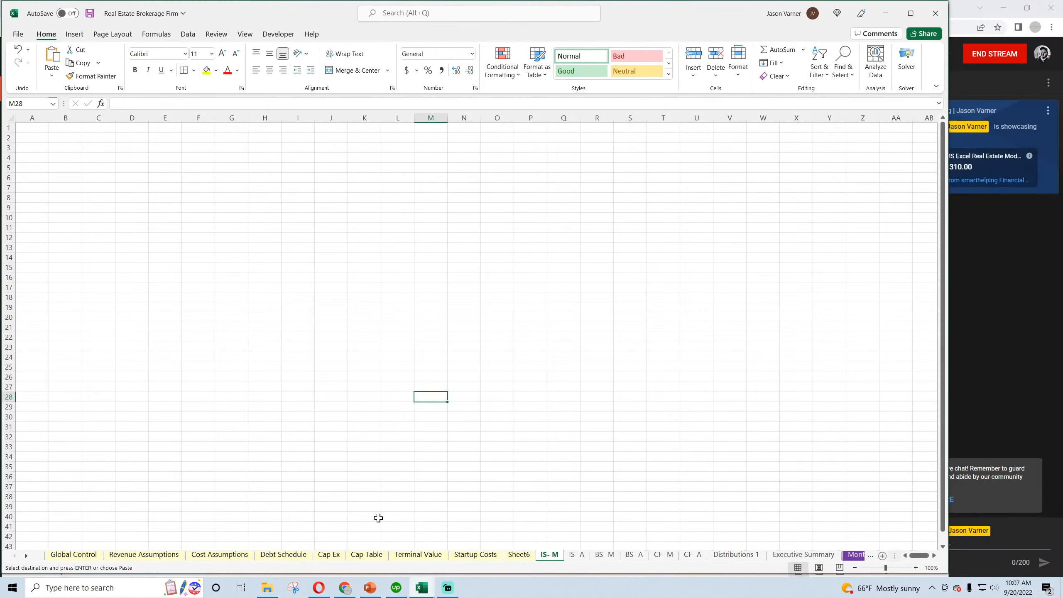
{"action": "right_click", "coordinate": [36, 132]}
{"action": "left_click", "coordinate": [62, 207]}
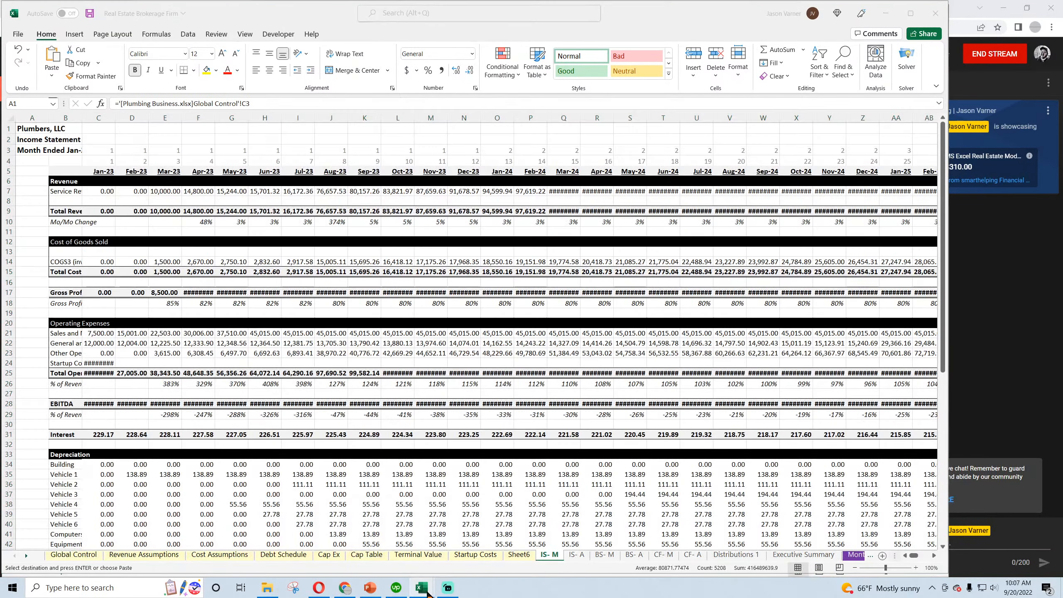
Copy the annual income statement block A1:M61 from the IS- A sheet of the Plumbing Business workbook
{"action": "left_click", "coordinate": [427, 592]}
{"action": "left_click", "coordinate": [501, 554]}
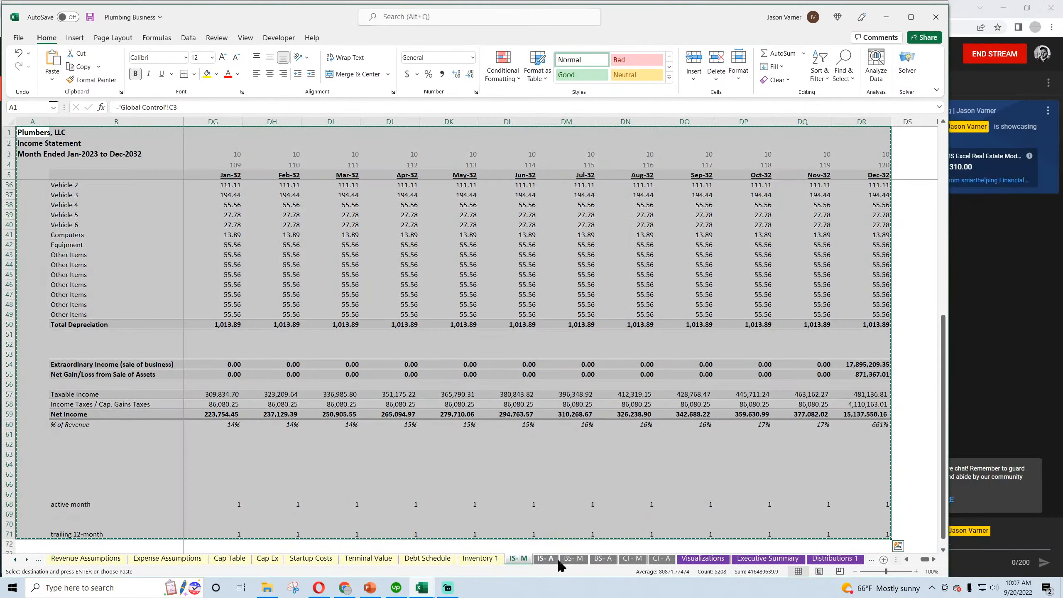
{"action": "left_click", "coordinate": [549, 560]}
{"action": "left_click_drag", "start_coordinate": [25, 133], "coordinate": [881, 473]}
{"action": "left_click_drag", "start_coordinate": [343, 595], "coordinate": [197, 545]}
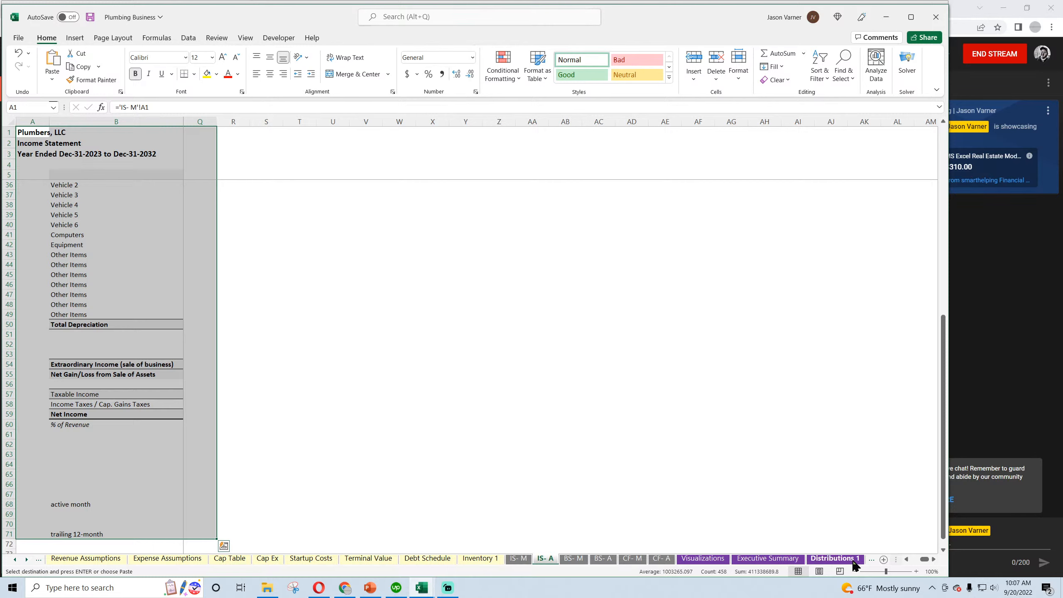
{"action": "left_click_drag", "start_coordinate": [925, 563], "coordinate": [900, 567]}
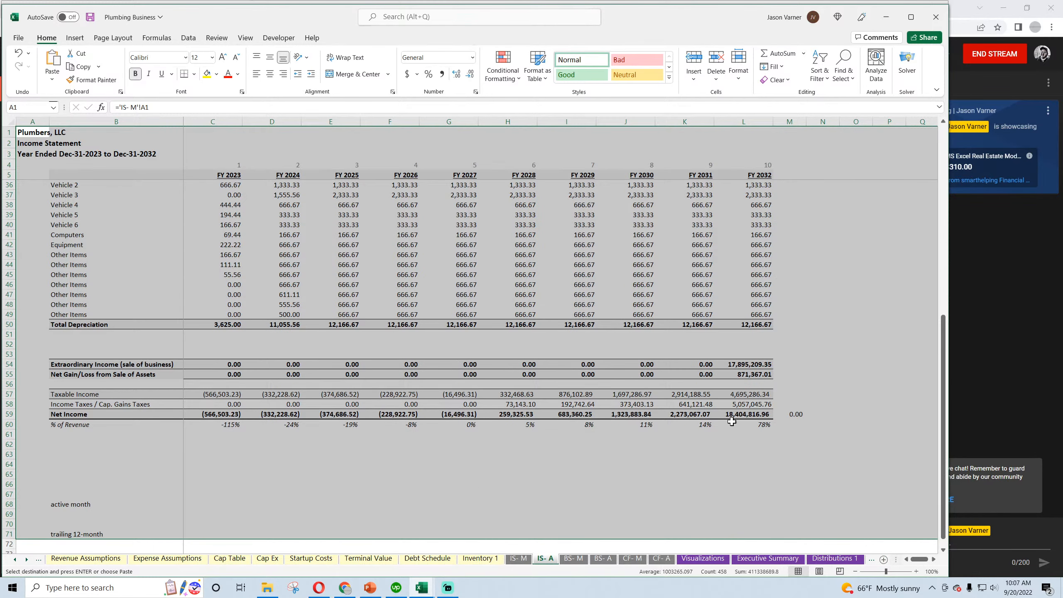
{"action": "left_click_drag", "start_coordinate": [796, 436], "coordinate": [25, 126]}
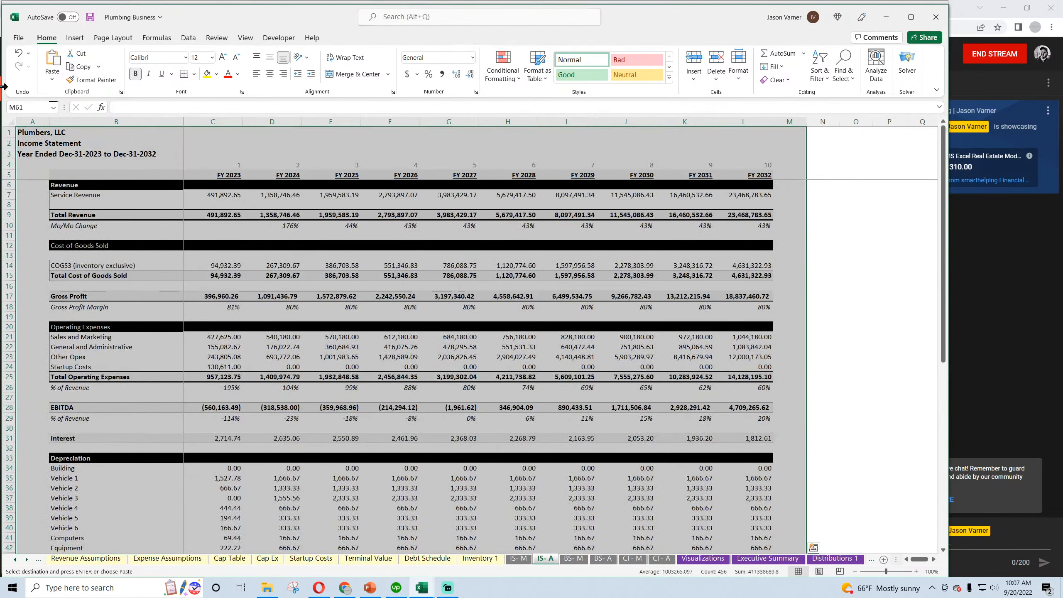
{"action": "right_click", "coordinate": [256, 237]}
{"action": "left_click", "coordinate": [282, 276]}
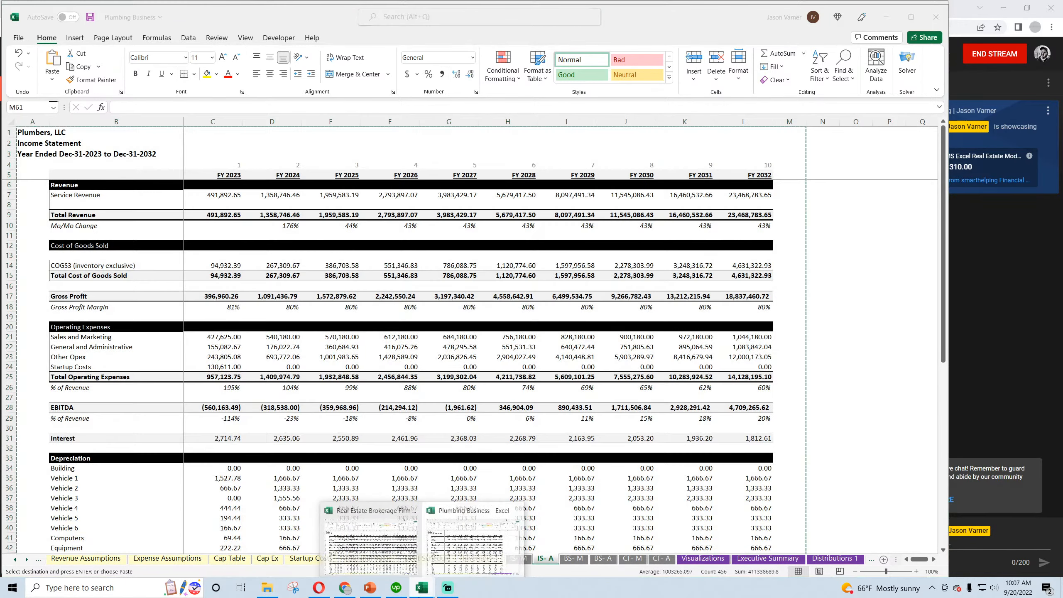
Switch to the Real Estate Brokerage Firm workbook and paste the annual income statement at A1 of its IS- A sheet
{"action": "mouse_move", "coordinate": [421, 587]}
{"action": "mouse_move", "coordinate": [406, 557]}
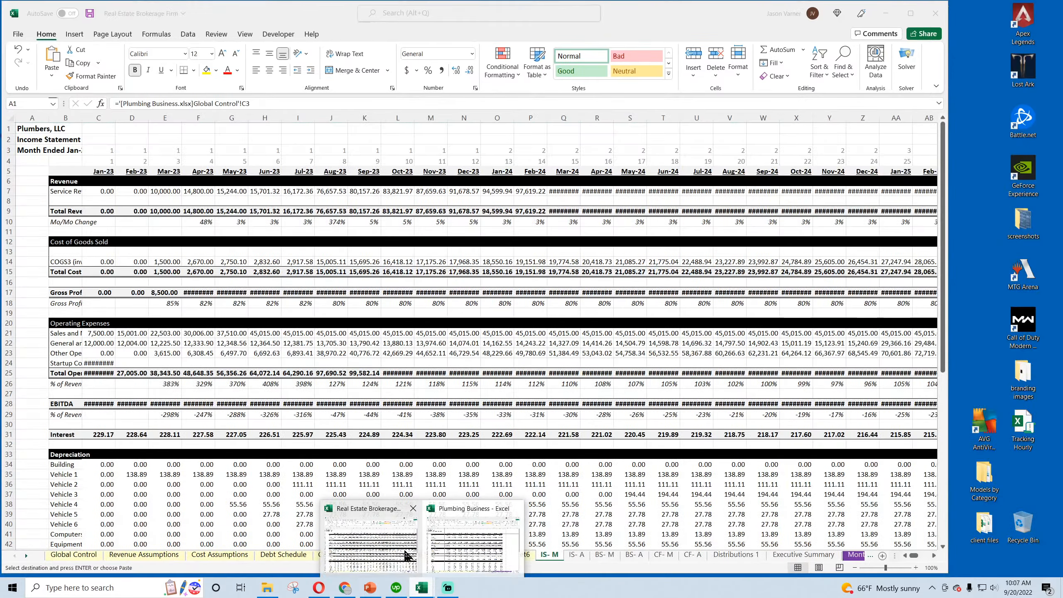
{"action": "mouse_move", "coordinate": [468, 557]}
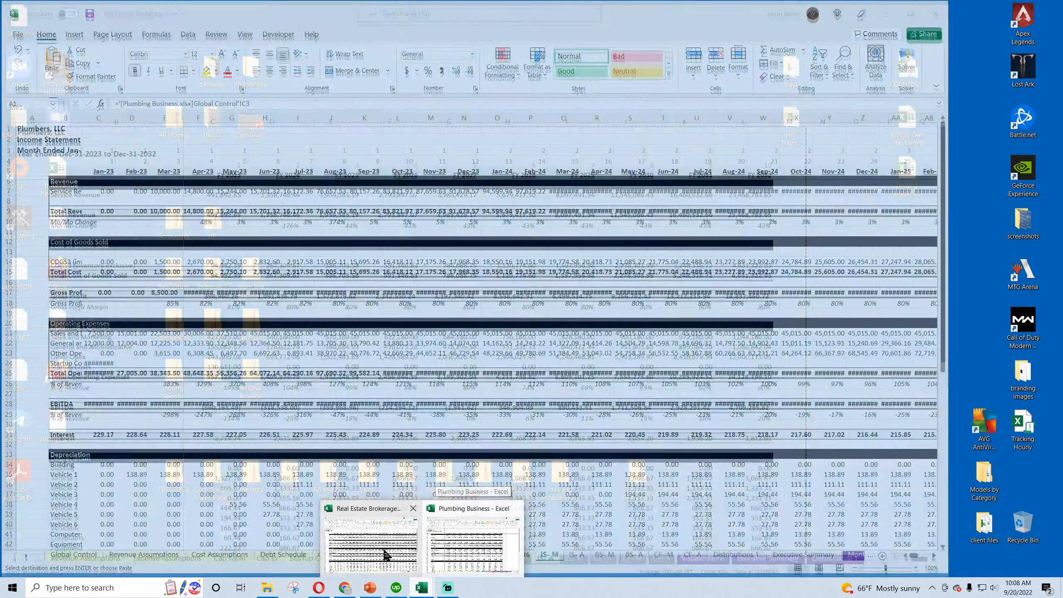
{"action": "left_click", "coordinate": [376, 544]}
{"action": "left_click", "coordinate": [576, 554]}
{"action": "right_click", "coordinate": [29, 128]}
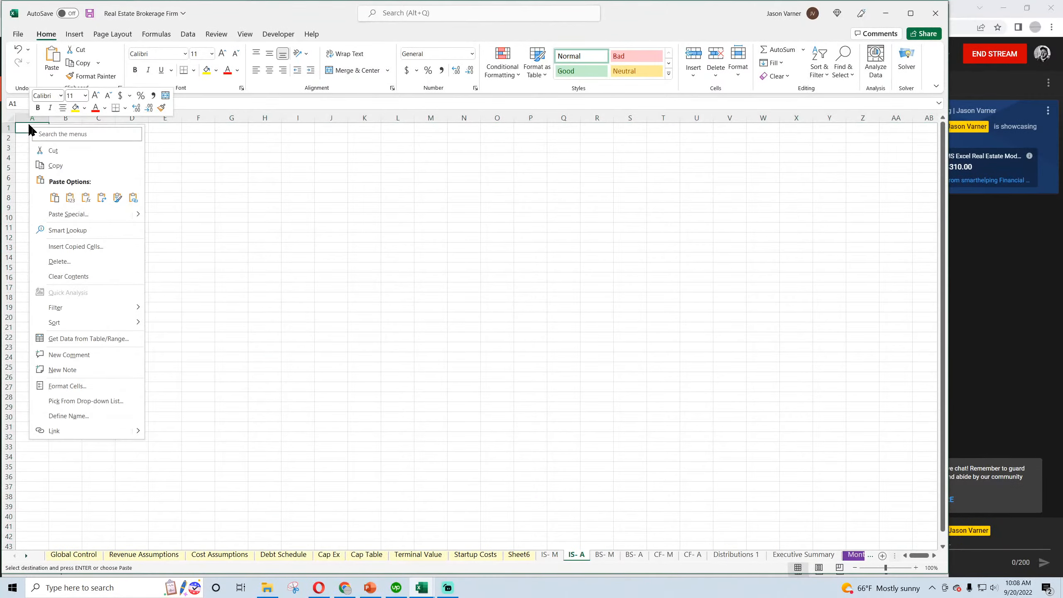
{"action": "left_click", "coordinate": [52, 201]}
{"action": "left_click", "coordinate": [594, 344]}
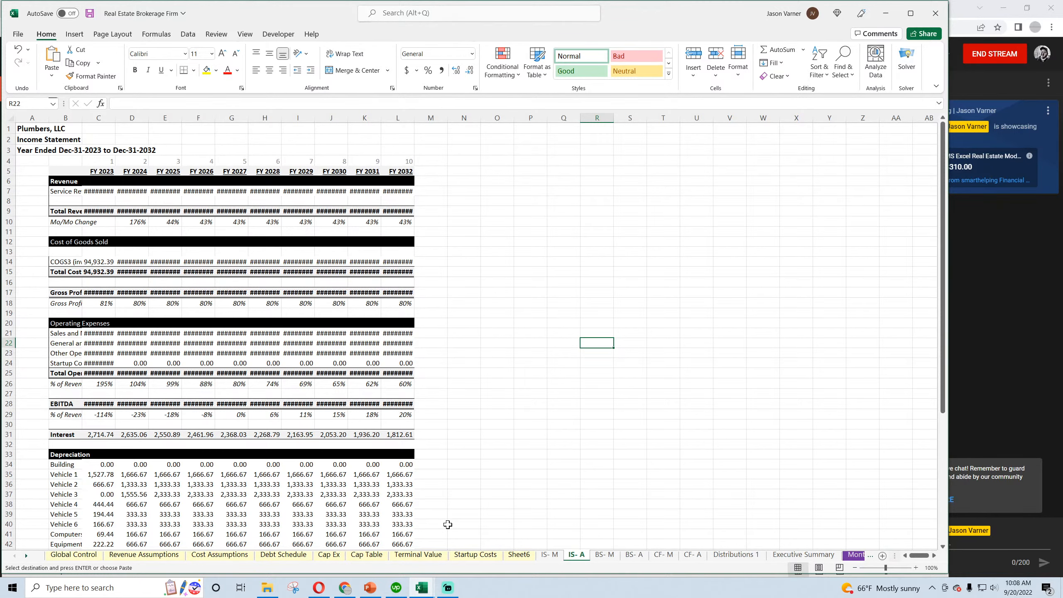
Delete the empty Sheet6 from the Real Estate Brokerage Firm workbook and open its BS- M sheet
{"action": "right_click", "coordinate": [519, 555]}
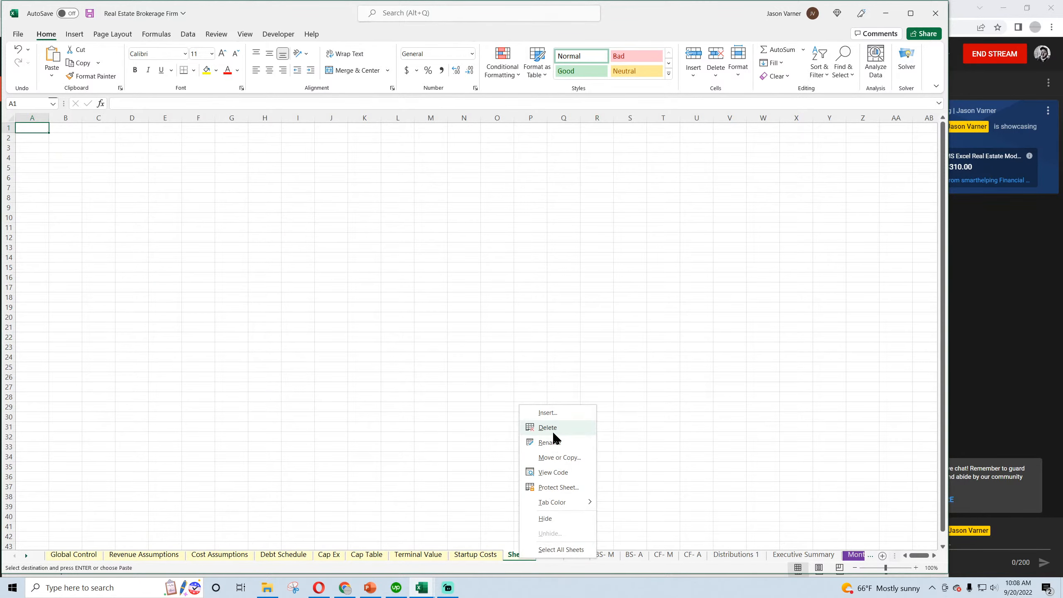
{"action": "left_click", "coordinate": [548, 428]}
{"action": "left_click", "coordinate": [544, 555]}
{"action": "left_click", "coordinate": [572, 555]}
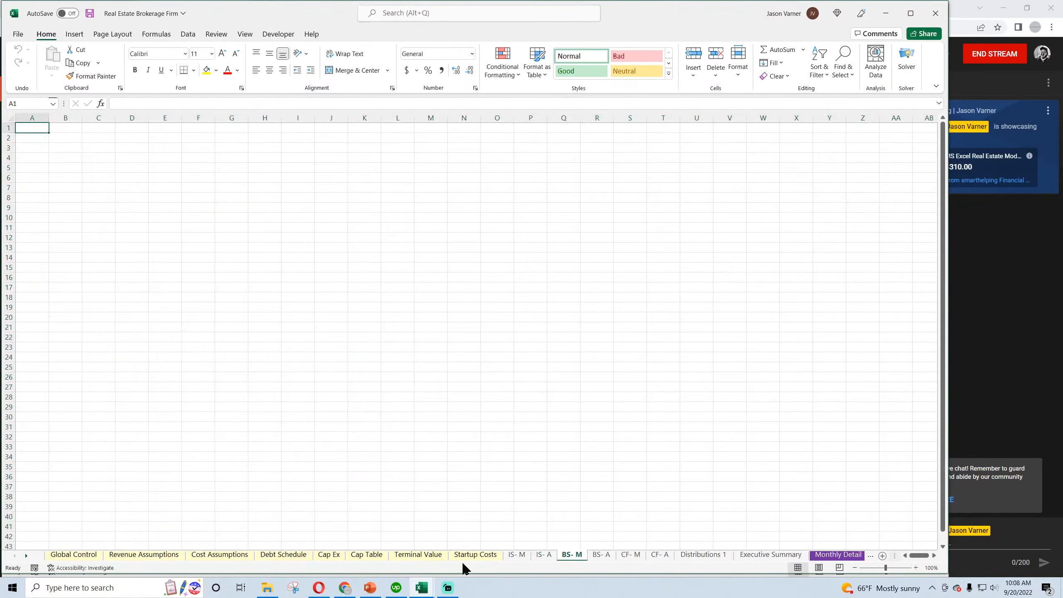
Switch to the Plumbing Business workbook and copy the monthly balance sheet block A1:DR61 from its BS- M sheet
{"action": "mouse_move", "coordinate": [421, 587]}
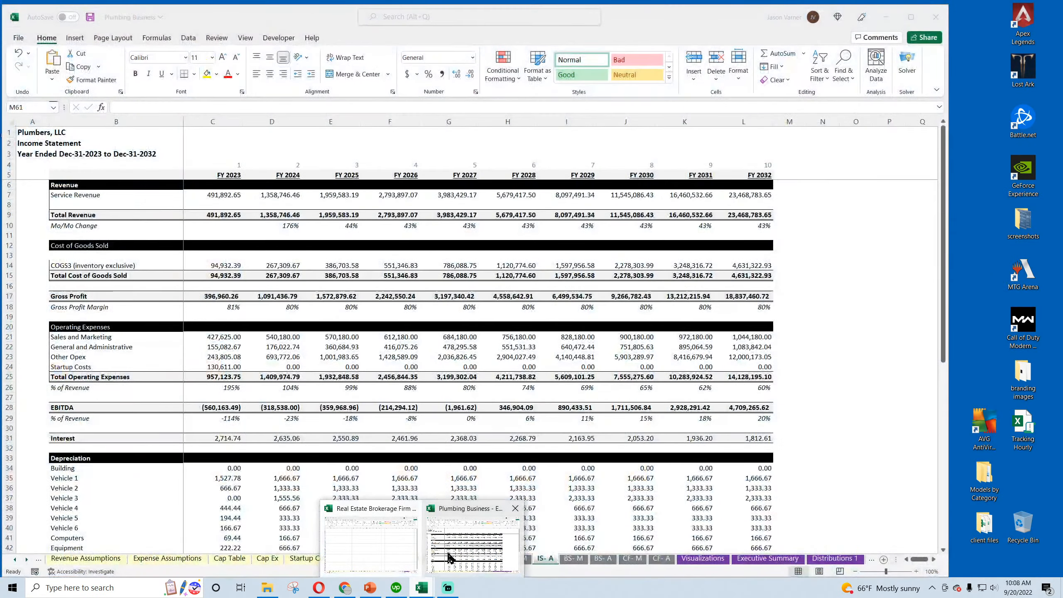
{"action": "left_click", "coordinate": [449, 558]}
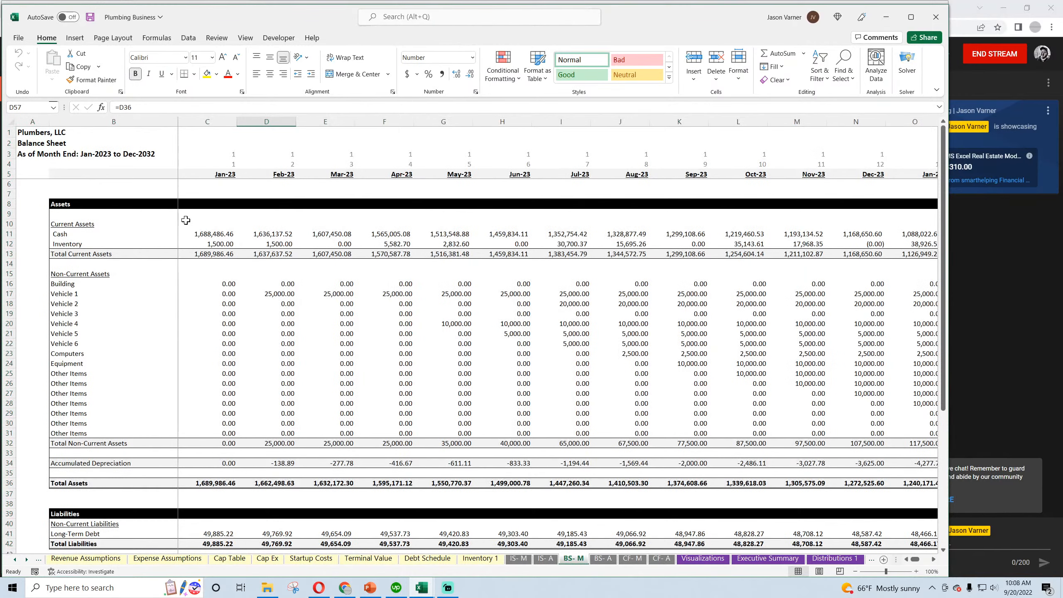
{"action": "left_click_drag", "start_coordinate": [20, 130], "coordinate": [868, 595]}
{"action": "right_click", "coordinate": [554, 330]}
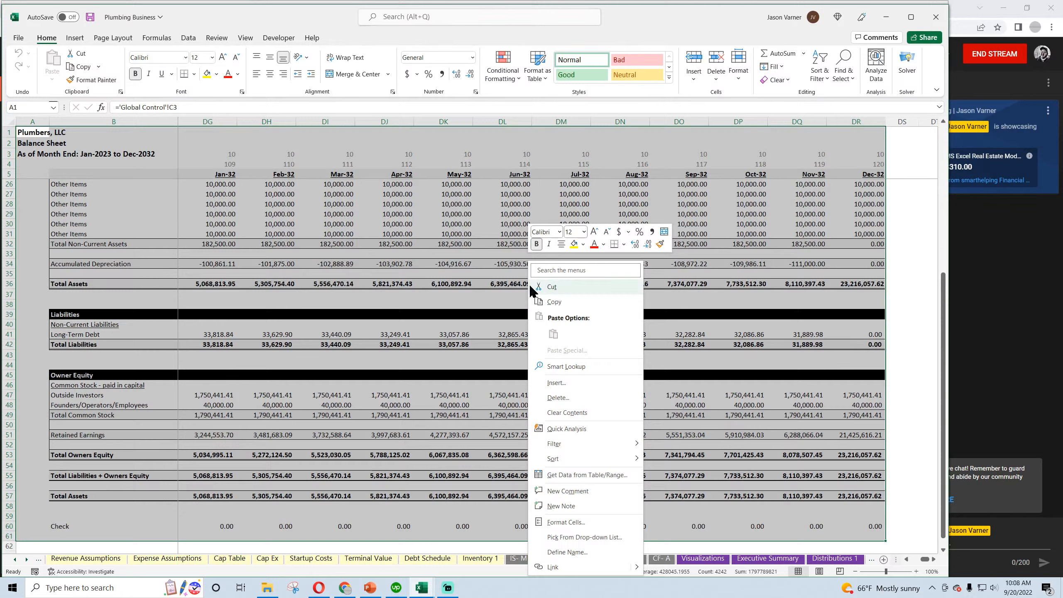
{"action": "left_click", "coordinate": [561, 304]}
Paste the monthly balance sheet at A1 of the BS- M sheet in the Real Estate Brokerage Firm workbook
{"action": "mouse_move", "coordinate": [422, 591]}
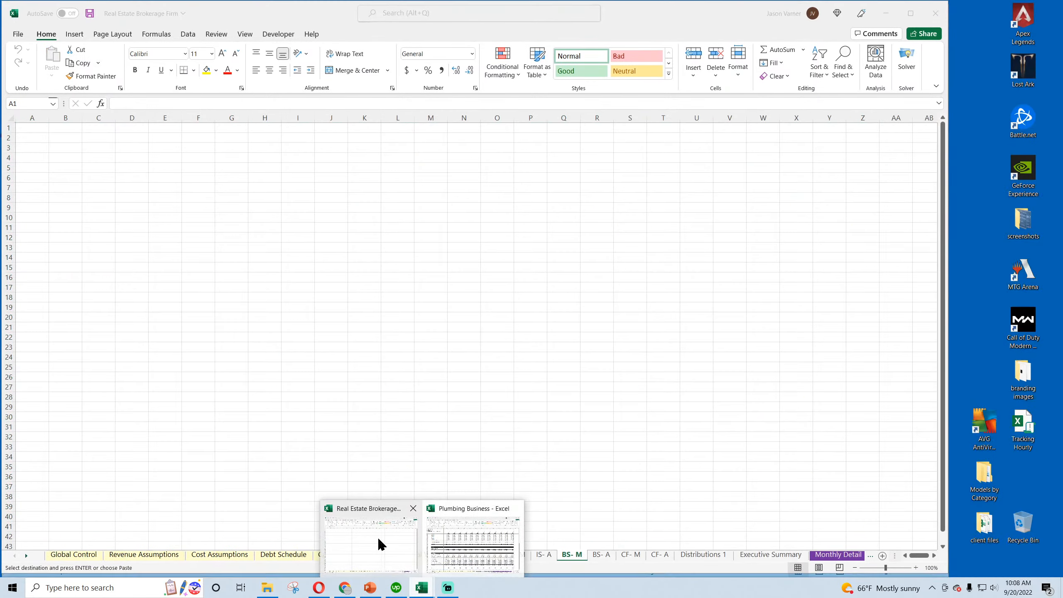
{"action": "left_click", "coordinate": [377, 537]}
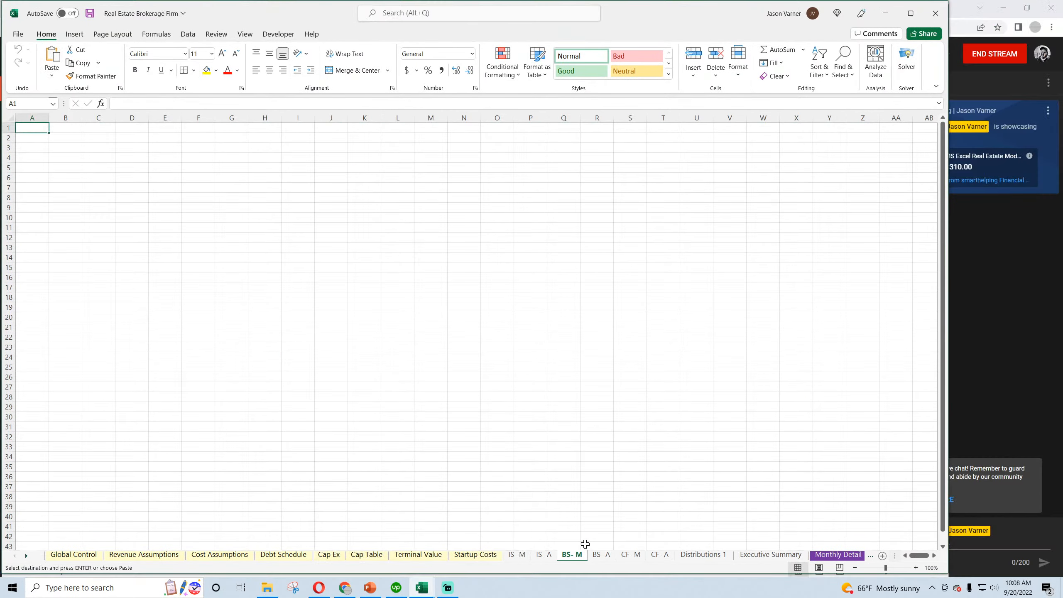
{"action": "right_click", "coordinate": [26, 130]}
{"action": "left_click", "coordinate": [44, 195]}
Copy the annual balance sheet block A1:L60 from the BS- A sheet of the Plumbing Business workbook
{"action": "left_click", "coordinate": [418, 589]}
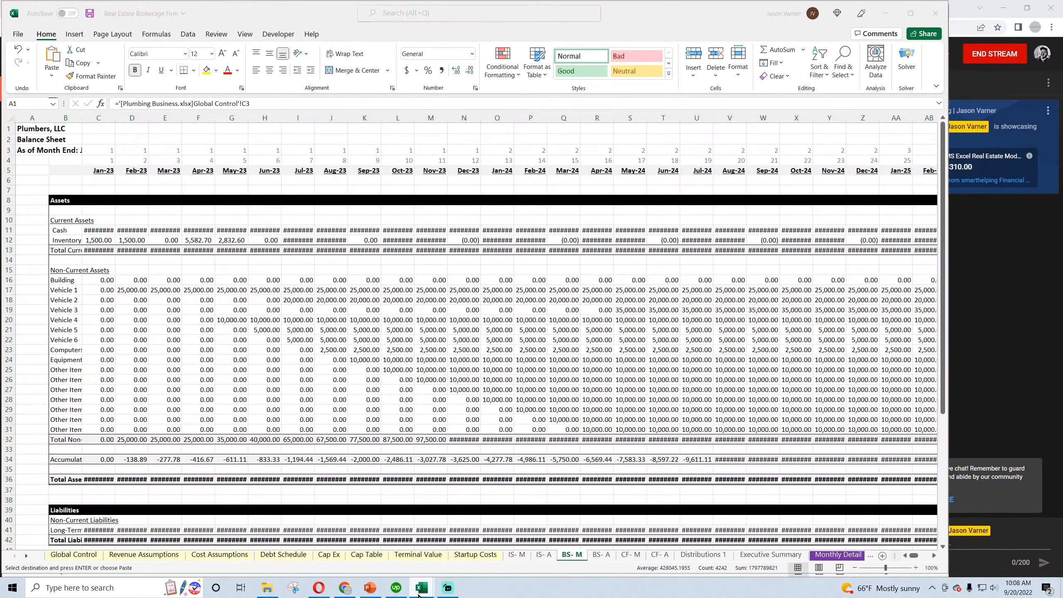
{"action": "left_click", "coordinate": [482, 547]}
{"action": "left_click", "coordinate": [603, 559]}
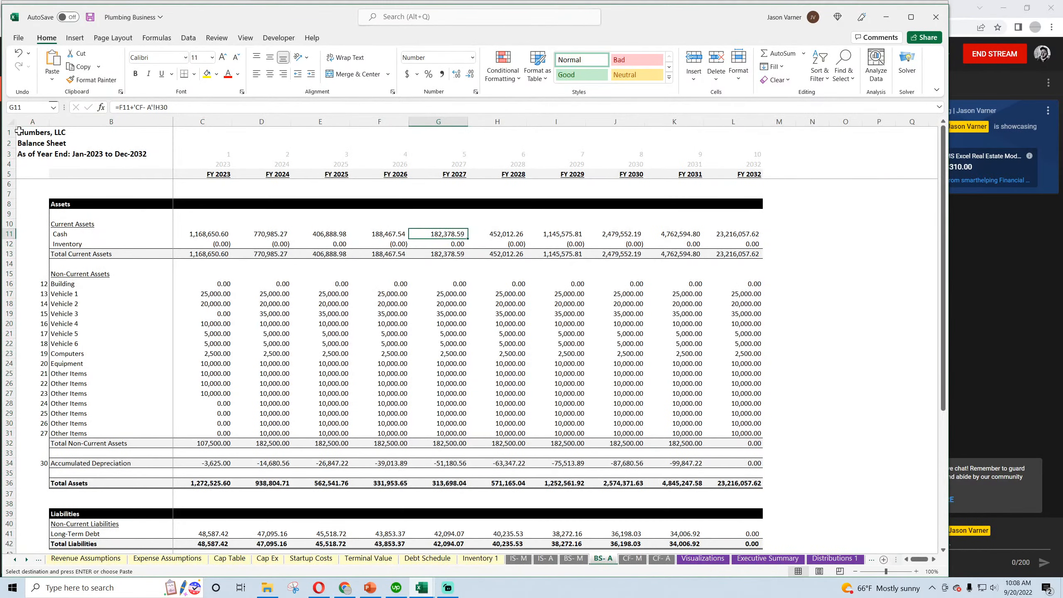
{"action": "left_click_drag", "start_coordinate": [18, 131], "coordinate": [405, 548]}
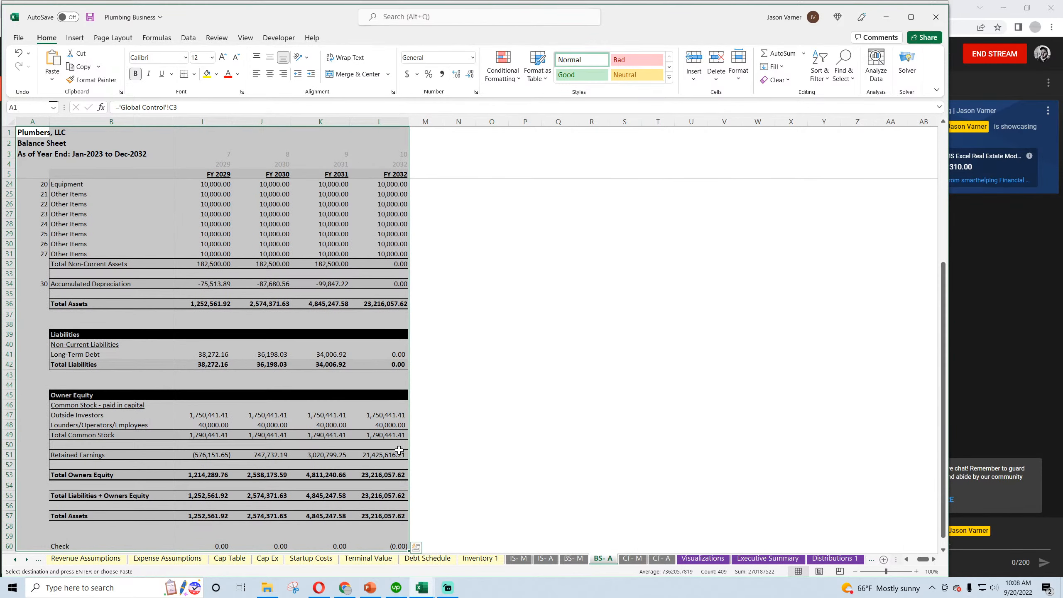
{"action": "scroll", "coordinate": [356, 402], "scroll_direction": "down", "scroll_amount": 4}
{"action": "right_click", "coordinate": [313, 347]}
{"action": "left_click", "coordinate": [339, 285]}
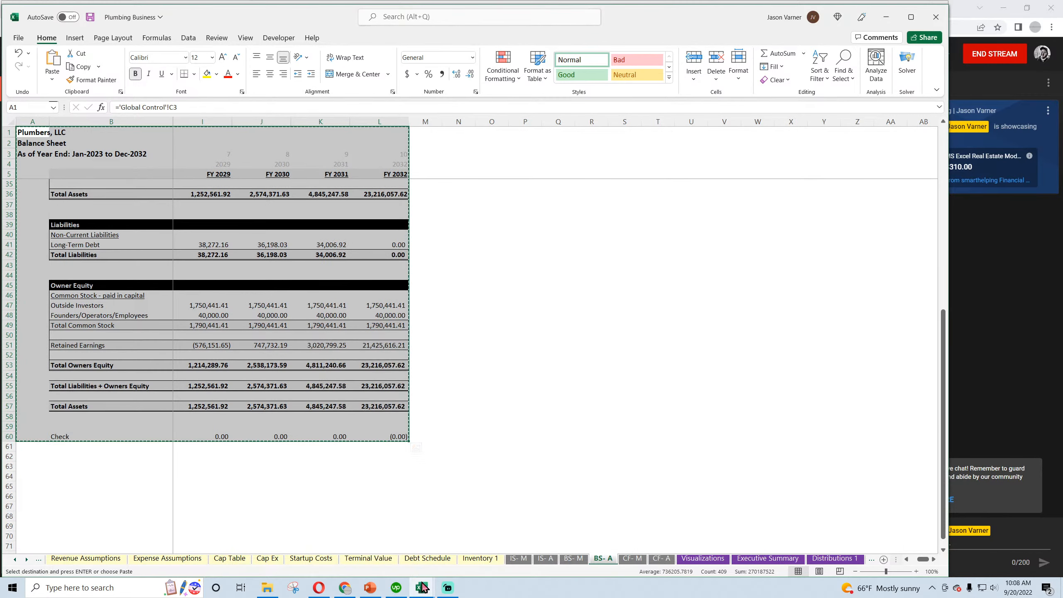
Paste the annual balance sheet at A1 of the BS- A sheet in the Real Estate Brokerage Firm workbook
{"action": "mouse_move", "coordinate": [422, 587]}
{"action": "left_click", "coordinate": [400, 544]}
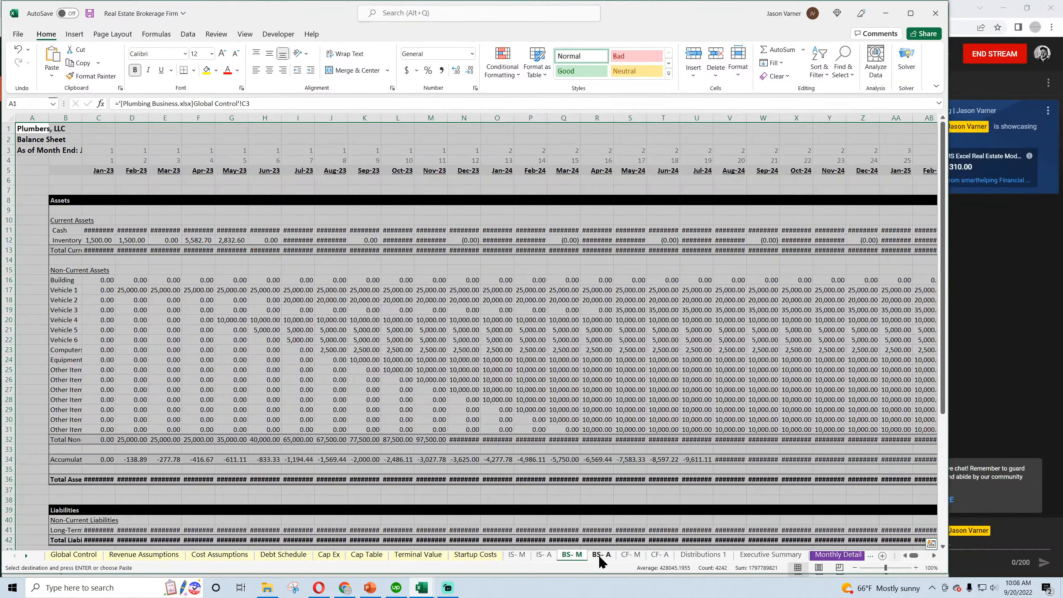
{"action": "key", "text": "ctrl+Page_Down"}
{"action": "right_click", "coordinate": [32, 128]}
{"action": "left_click", "coordinate": [38, 201]}
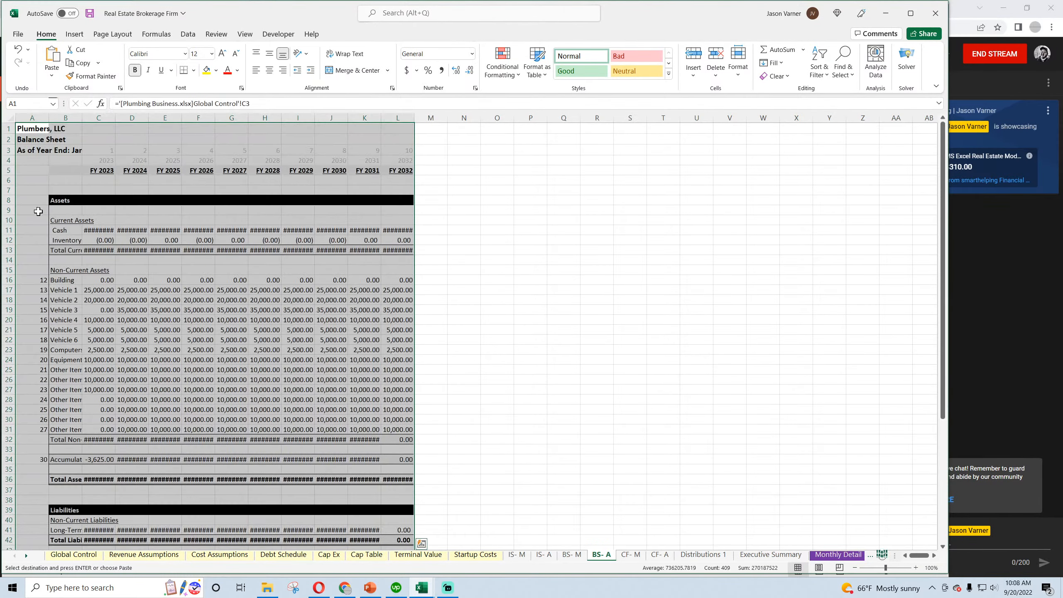
Copy the monthly statement of cash flows block A1:DS35 from the CF- M sheet of the Plumbing Business workbook
{"action": "mouse_move", "coordinate": [421, 588]}
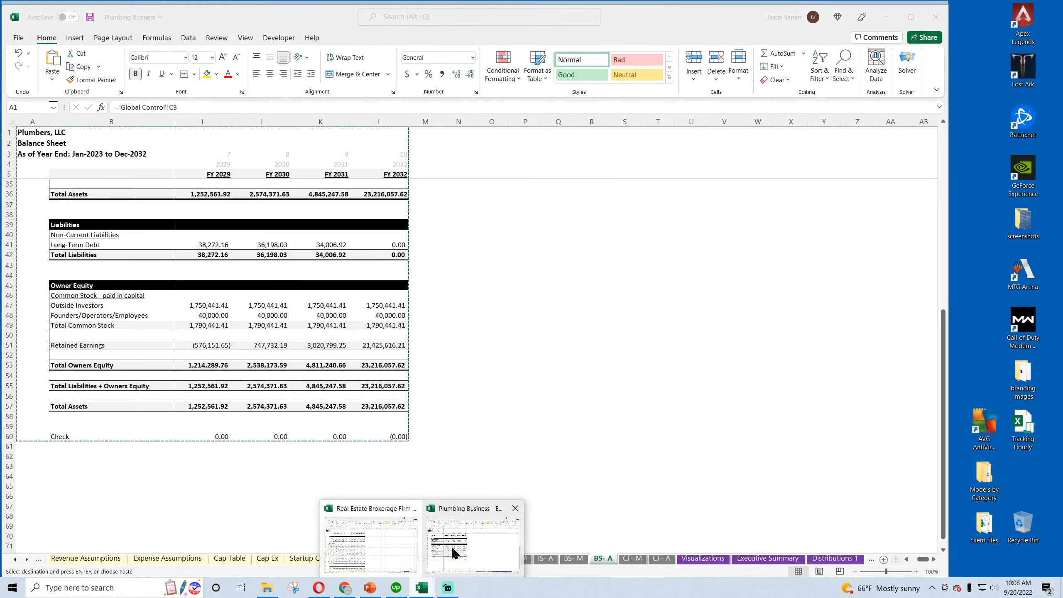
{"action": "left_click", "coordinate": [451, 545]}
{"action": "left_click", "coordinate": [633, 558]}
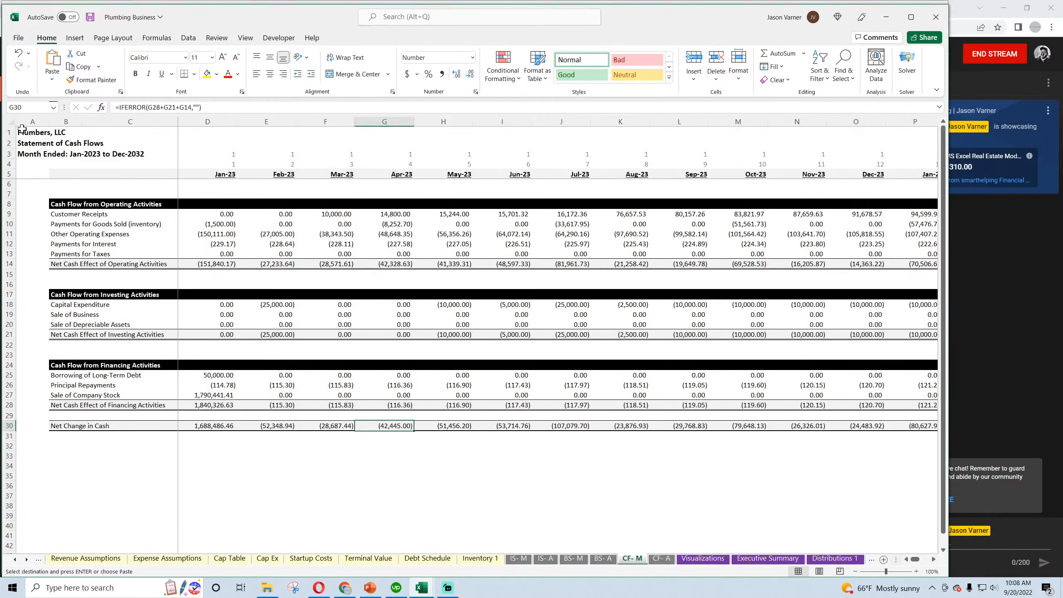
{"action": "left_click_drag", "start_coordinate": [21, 129], "coordinate": [880, 478]}
{"action": "right_click", "coordinate": [545, 255]}
{"action": "left_click", "coordinate": [577, 296]}
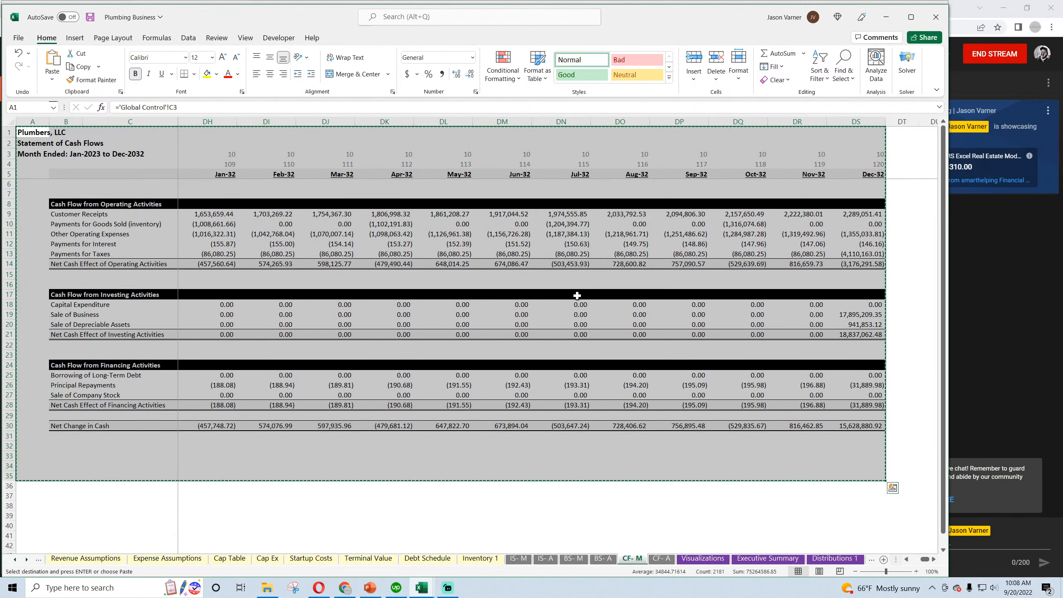
Paste the monthly statement of cash flows at A1 of the CF- M sheet in the Real Estate Brokerage Firm workbook
{"action": "left_click", "coordinate": [420, 594]}
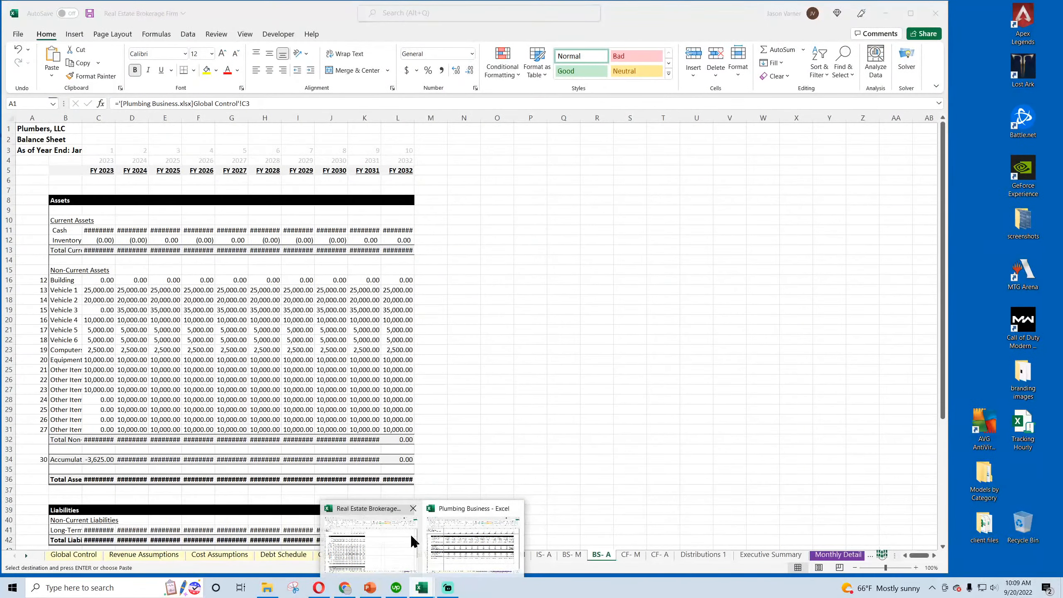
{"action": "left_click", "coordinate": [414, 542]}
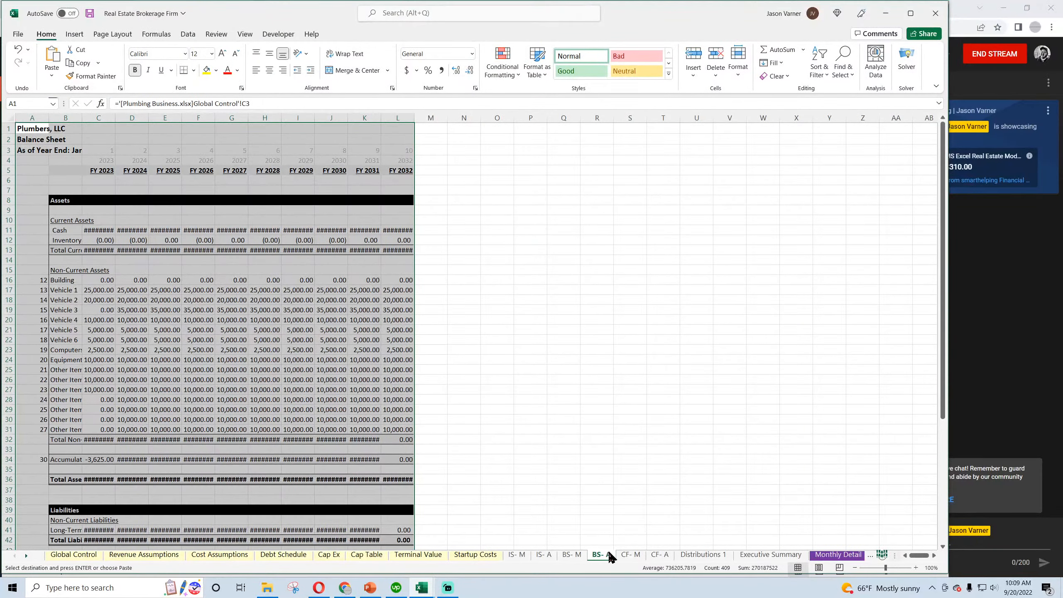
{"action": "left_click", "coordinate": [630, 556]}
{"action": "right_click", "coordinate": [27, 131]}
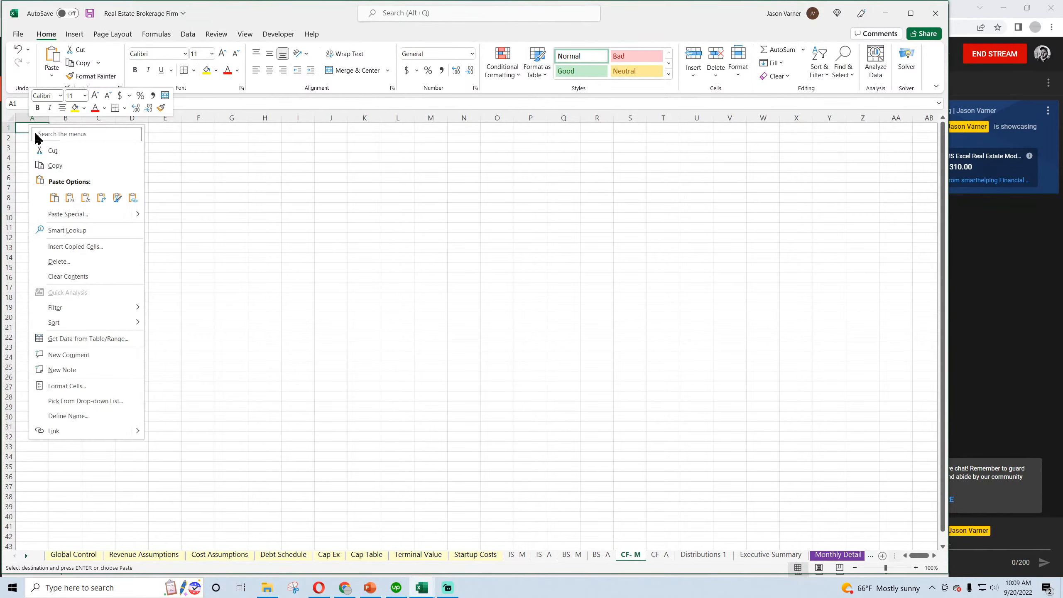
{"action": "left_click", "coordinate": [36, 201]}
Copy the annual statement of cash flows block A1:M32 from the CF- A sheet of the Plumbing Business workbook
{"action": "mouse_move", "coordinate": [438, 582]}
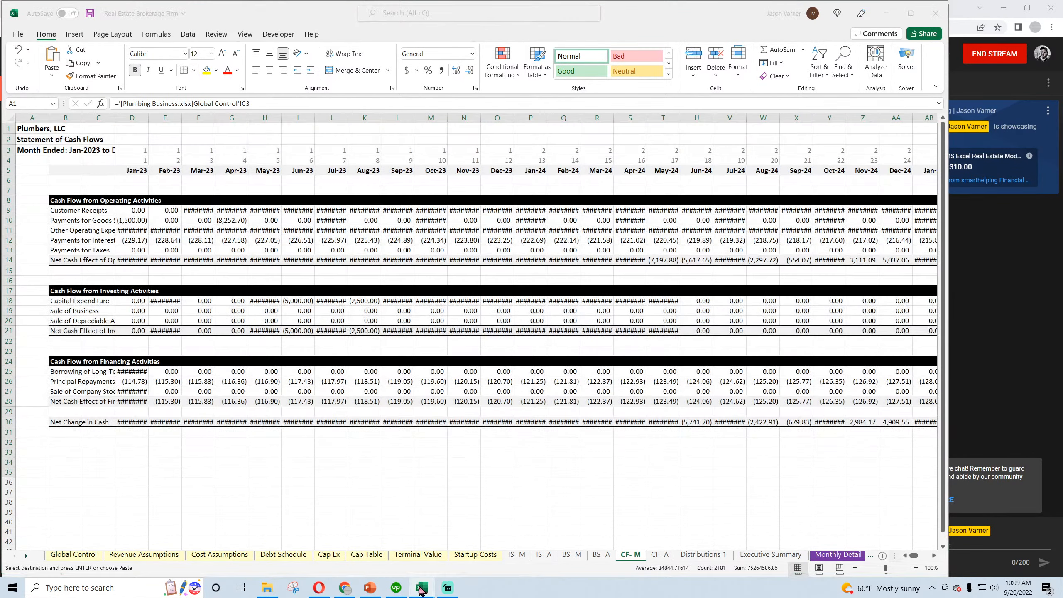
{"action": "left_click", "coordinate": [476, 549]}
{"action": "left_click", "coordinate": [666, 558]}
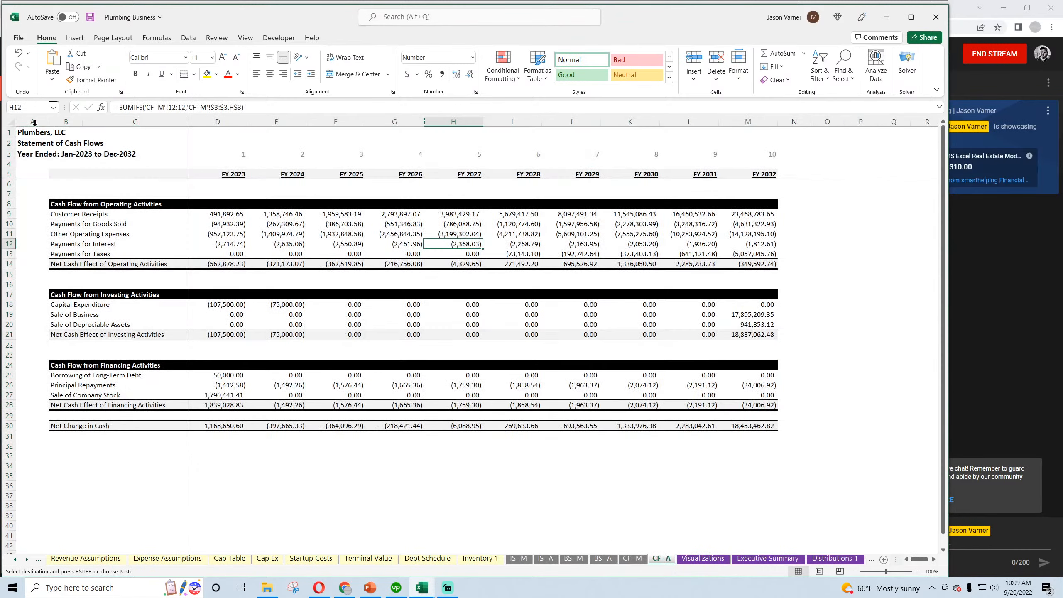
{"action": "left_click_drag", "start_coordinate": [30, 132], "coordinate": [763, 447]}
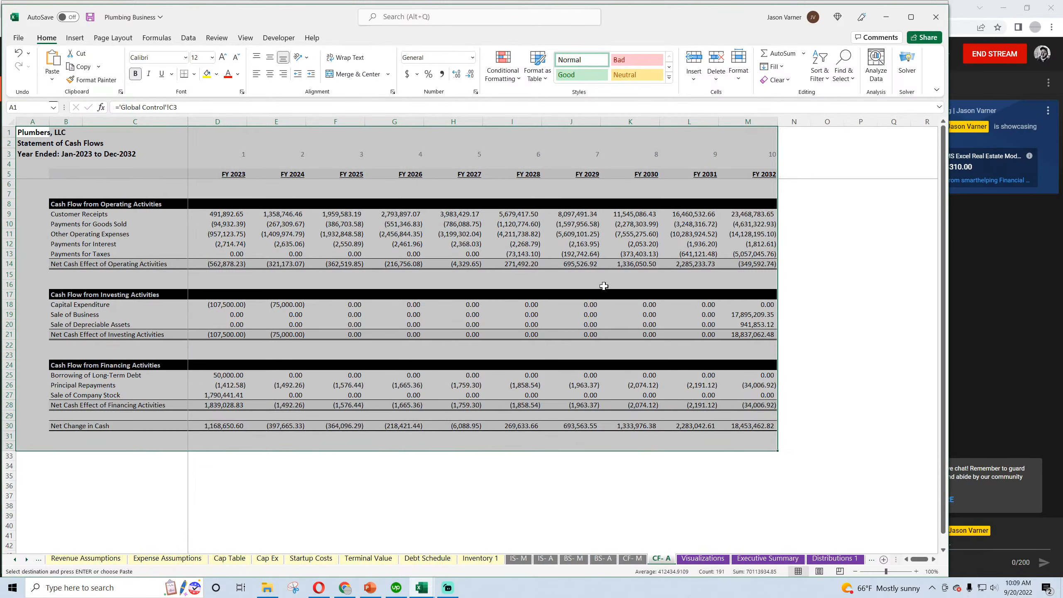
{"action": "right_click", "coordinate": [605, 280]}
{"action": "left_click", "coordinate": [628, 290]}
Paste the annual statement of cash flows at A1 of the CF- A sheet in the Real Estate Brokerage Firm workbook
{"action": "mouse_move", "coordinate": [422, 592]}
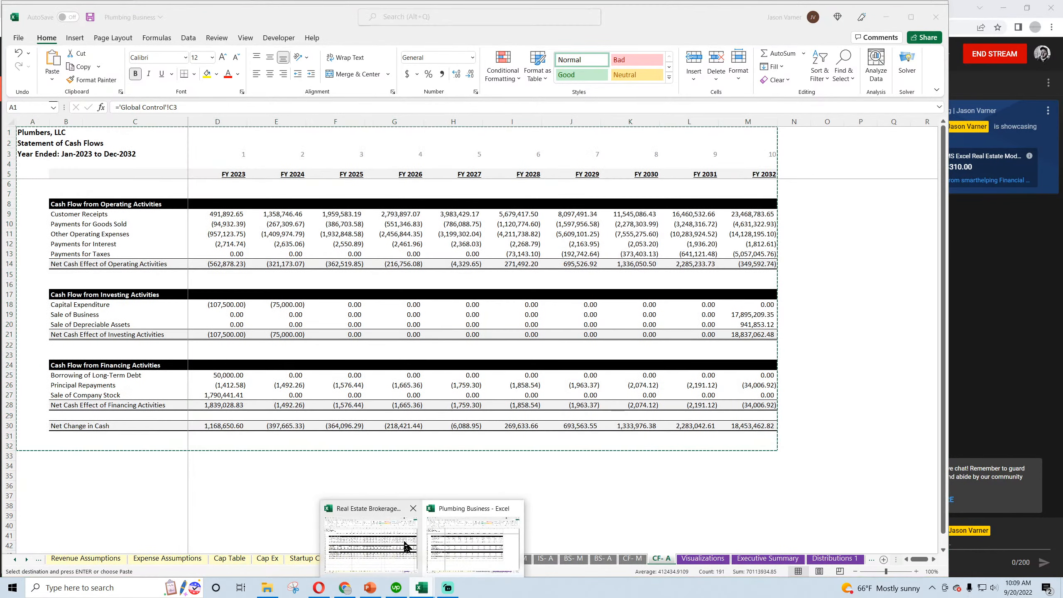
{"action": "left_click", "coordinate": [406, 544]}
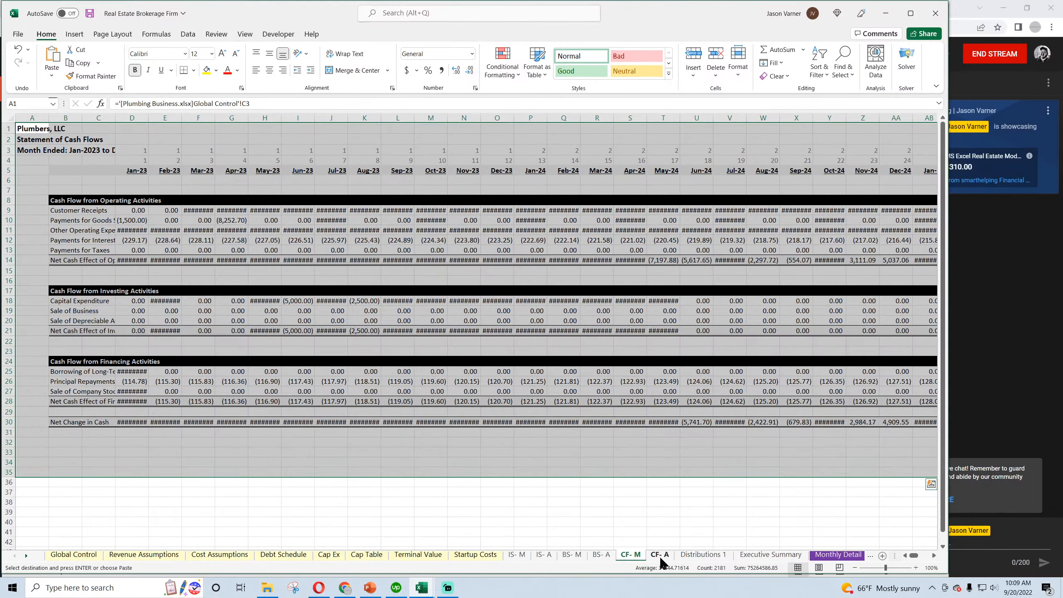
{"action": "left_click", "coordinate": [660, 557]}
{"action": "right_click", "coordinate": [33, 128]}
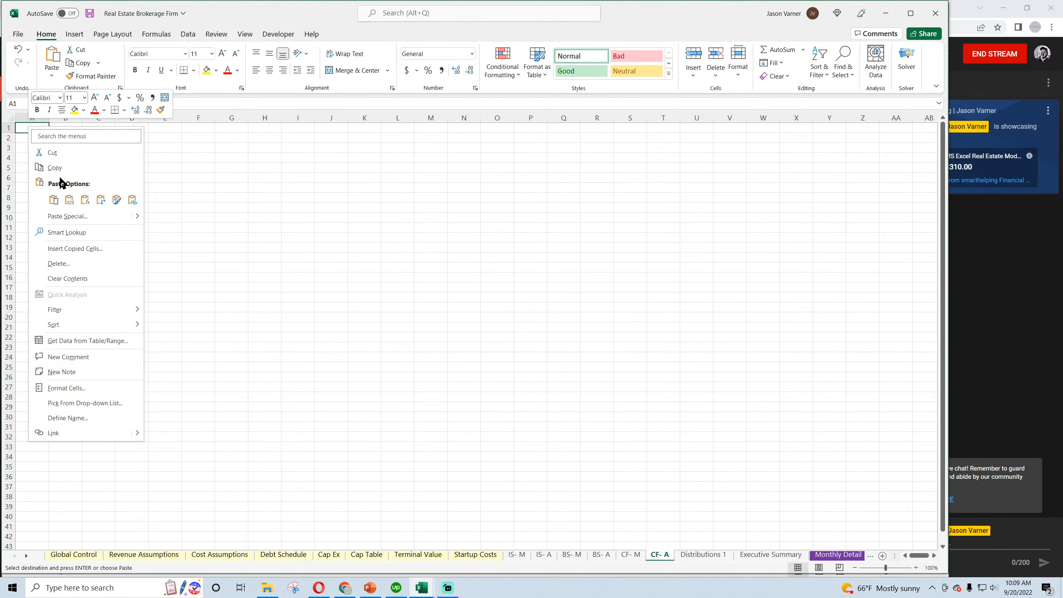
{"action": "left_click", "coordinate": [52, 201]}
{"action": "left_click", "coordinate": [567, 281]}
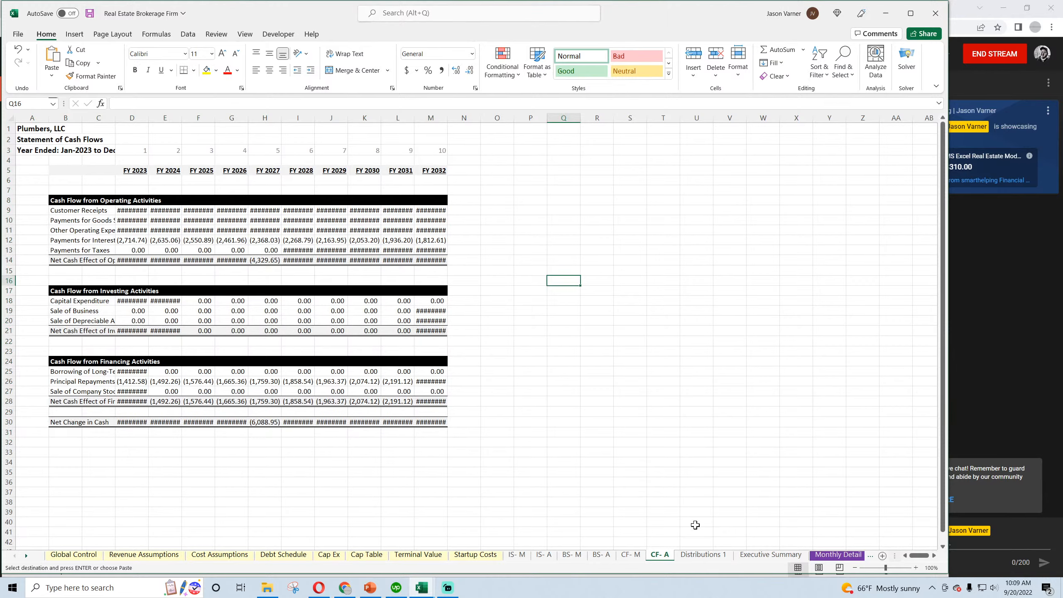
Copy the Contribution & Distribution Summary block A1:M32 from the Distributions 1 sheet of the Plumbing Business workbook
{"action": "mouse_move", "coordinate": [435, 593]}
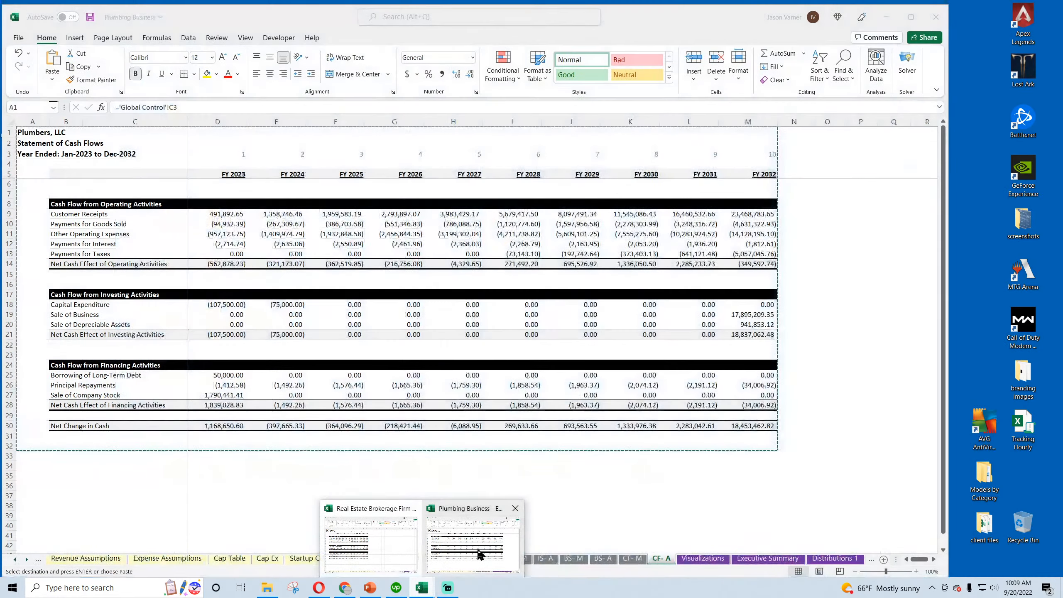
{"action": "left_click", "coordinate": [478, 553]}
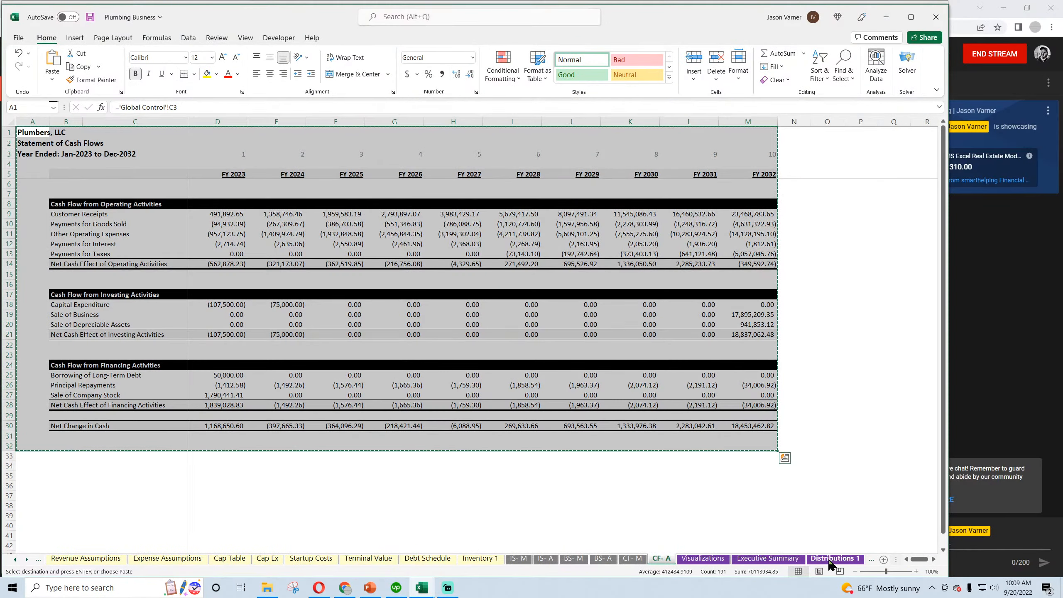
{"action": "left_click", "coordinate": [835, 558]}
{"action": "left_click_drag", "start_coordinate": [23, 133], "coordinate": [863, 447]}
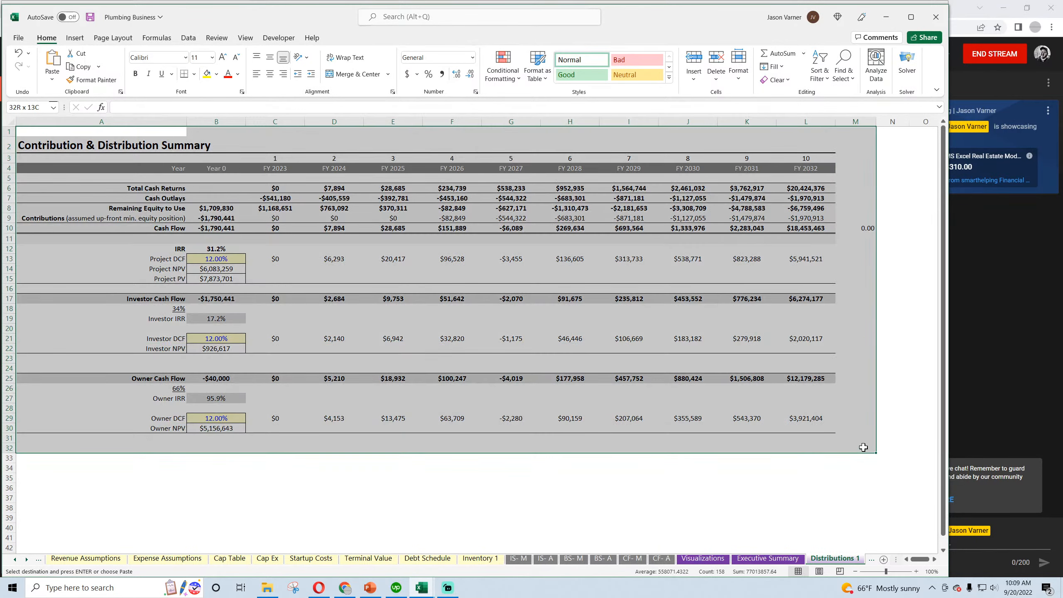
{"action": "right_click", "coordinate": [676, 318]}
{"action": "left_click", "coordinate": [632, 288]}
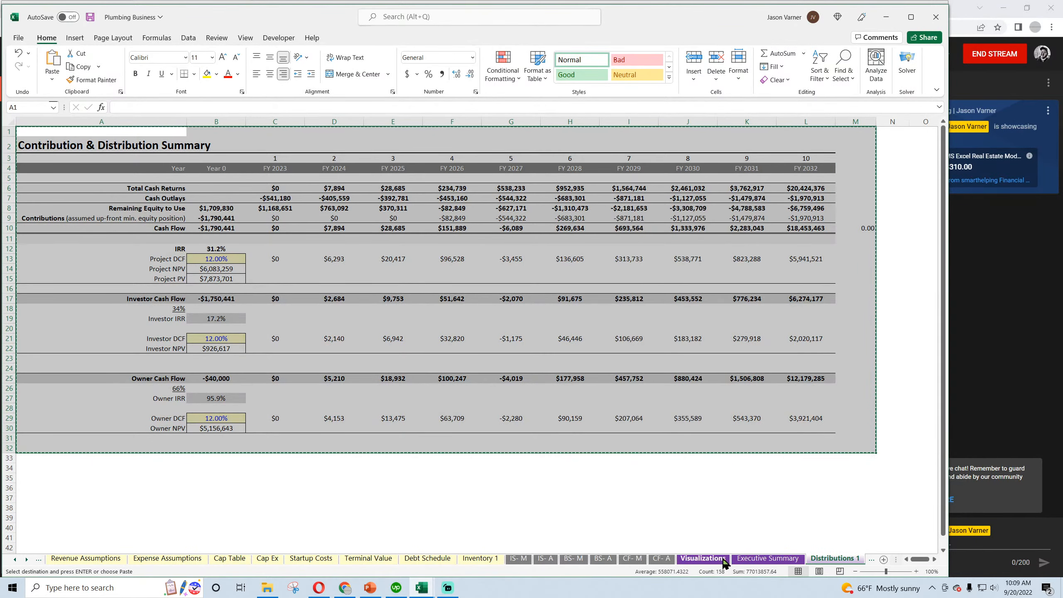
{"action": "mouse_move", "coordinate": [437, 589]}
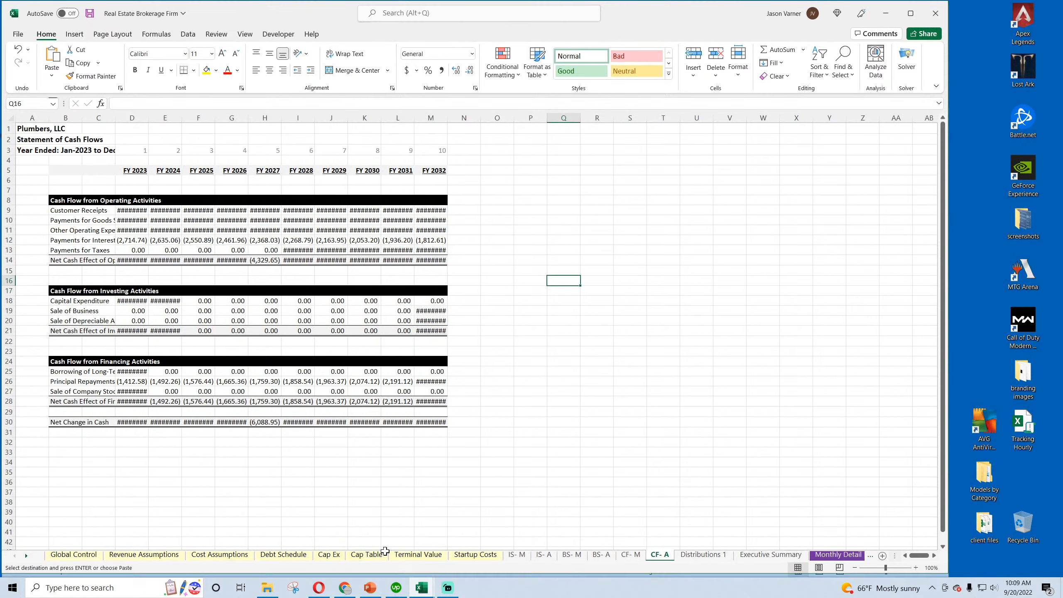
Paste the Contribution & Distribution Summary at A1 of the Distributions 1 sheet in the Real Estate Brokerage Firm workbook
{"action": "left_click", "coordinate": [381, 545]}
{"action": "left_click", "coordinate": [790, 555]}
{"action": "left_click", "coordinate": [835, 556]}
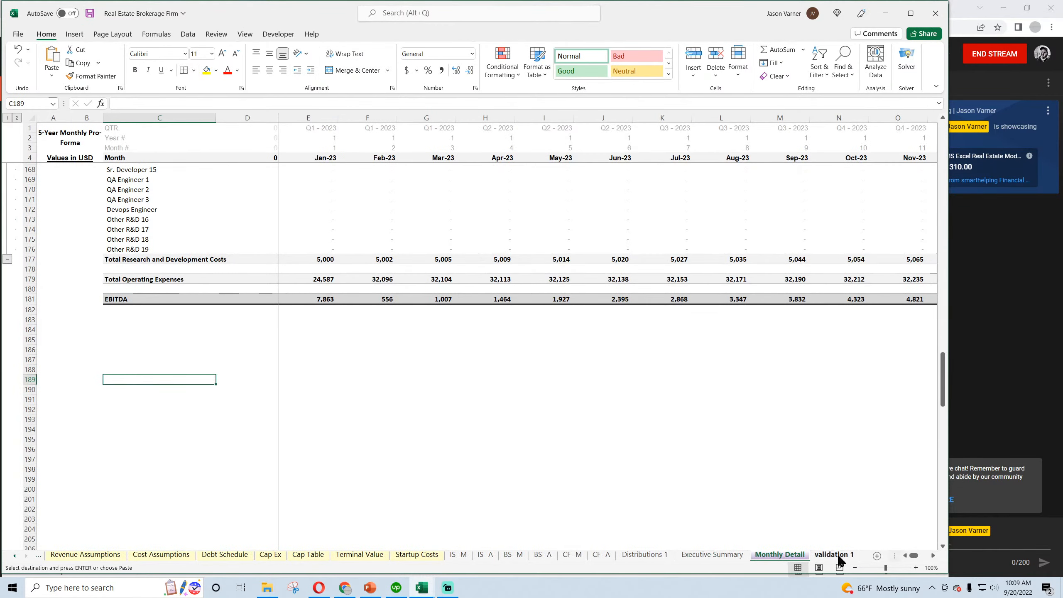
{"action": "left_click", "coordinate": [645, 555]}
{"action": "right_click", "coordinate": [43, 134]}
{"action": "left_click", "coordinate": [61, 204]}
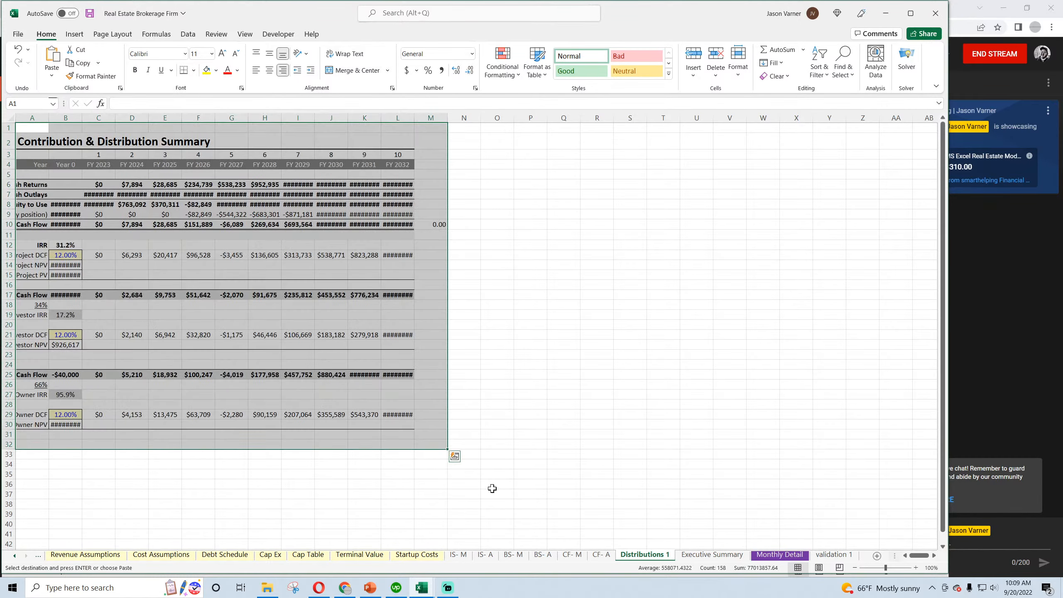
Copy the 10-Year Project Summary block A1:N58 from the Executive Summary sheet of the Plumbing Business workbook
{"action": "mouse_move", "coordinate": [435, 588]}
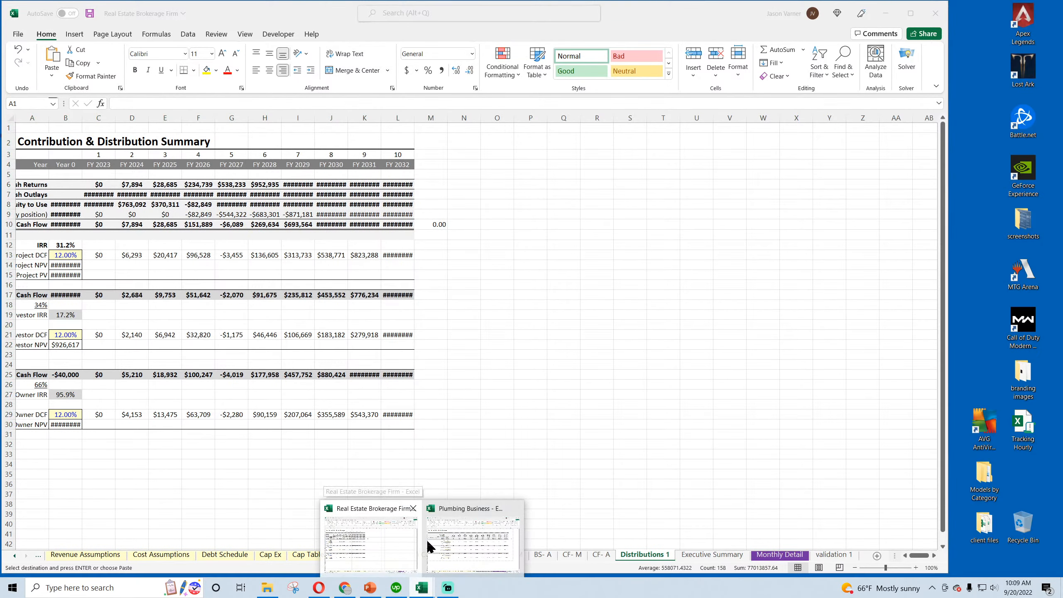
{"action": "left_click", "coordinate": [450, 547]}
{"action": "left_click", "coordinate": [753, 558]}
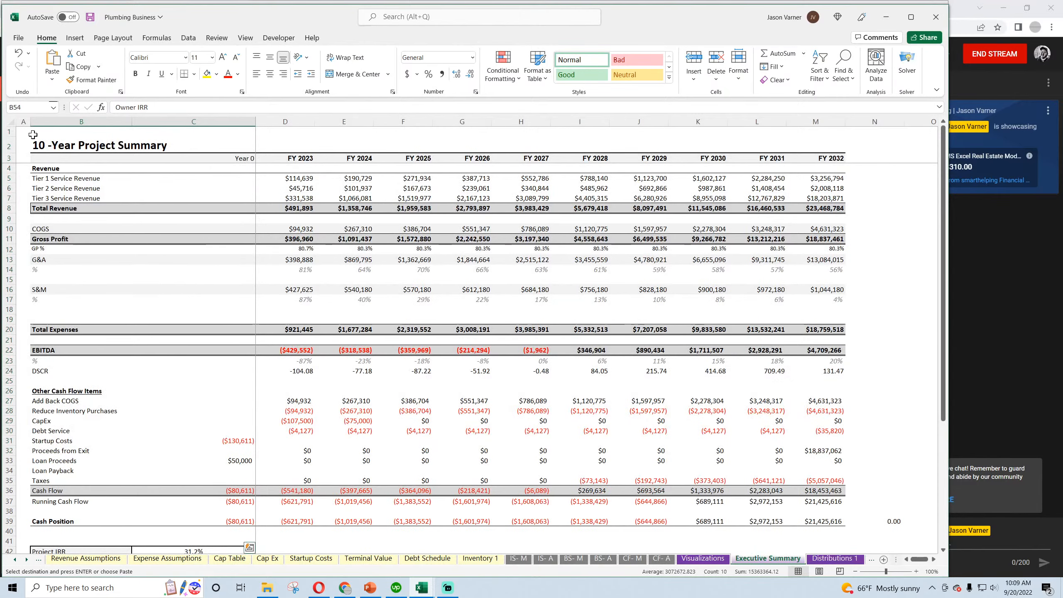
{"action": "left_click_drag", "start_coordinate": [33, 134], "coordinate": [878, 531]}
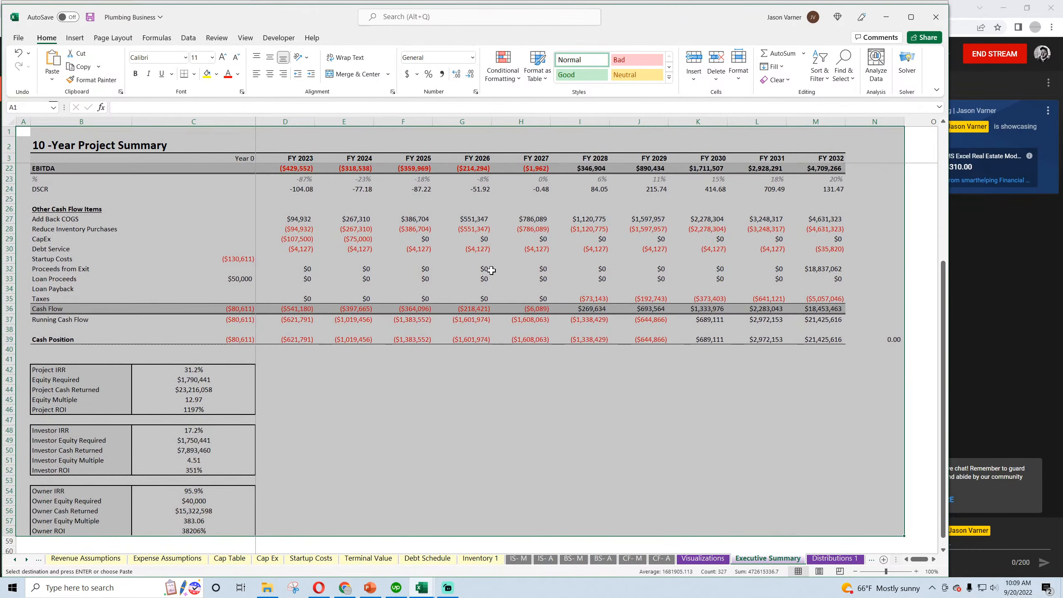
{"action": "right_click", "coordinate": [491, 270]}
{"action": "left_click", "coordinate": [482, 280]}
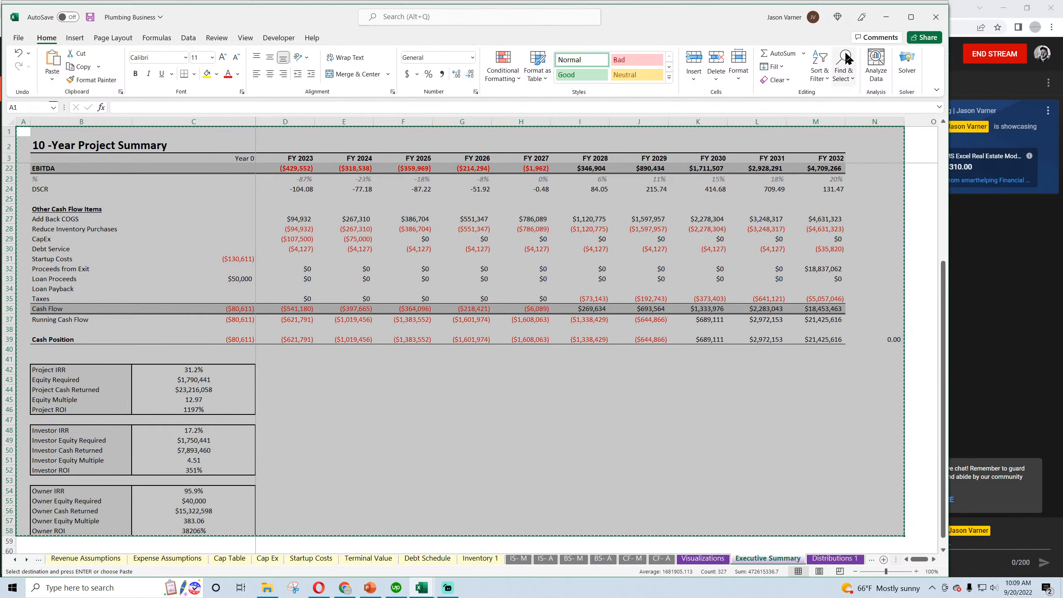
Paste the 10-Year Project Summary at A1 of the Executive Summary sheet in the Real Estate Brokerage Firm workbook
{"action": "left_click", "coordinate": [886, 16]}
{"action": "left_click", "coordinate": [712, 555]}
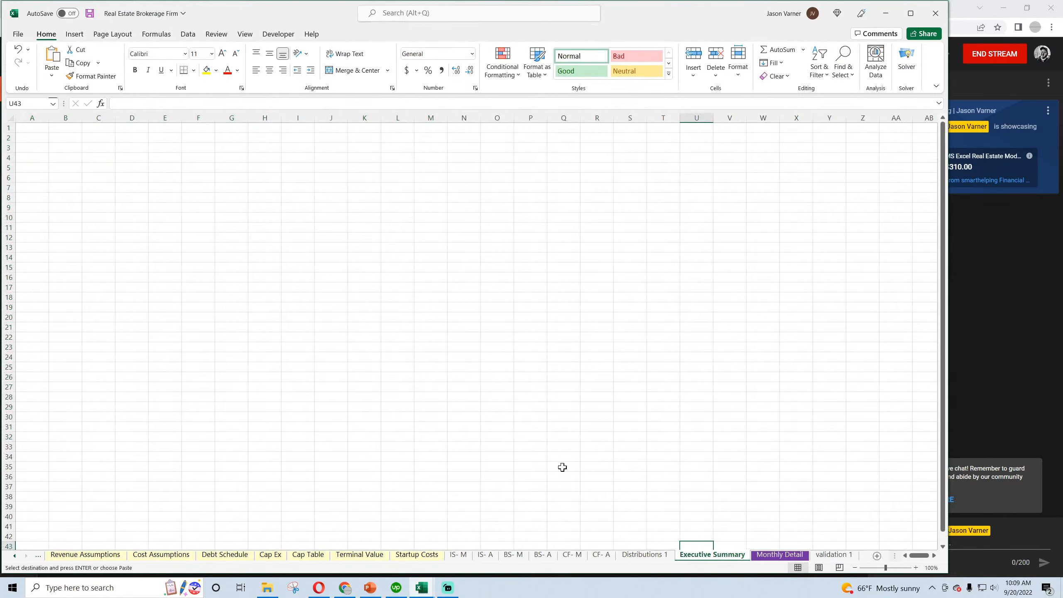
{"action": "right_click", "coordinate": [37, 130]}
{"action": "left_click", "coordinate": [52, 203]}
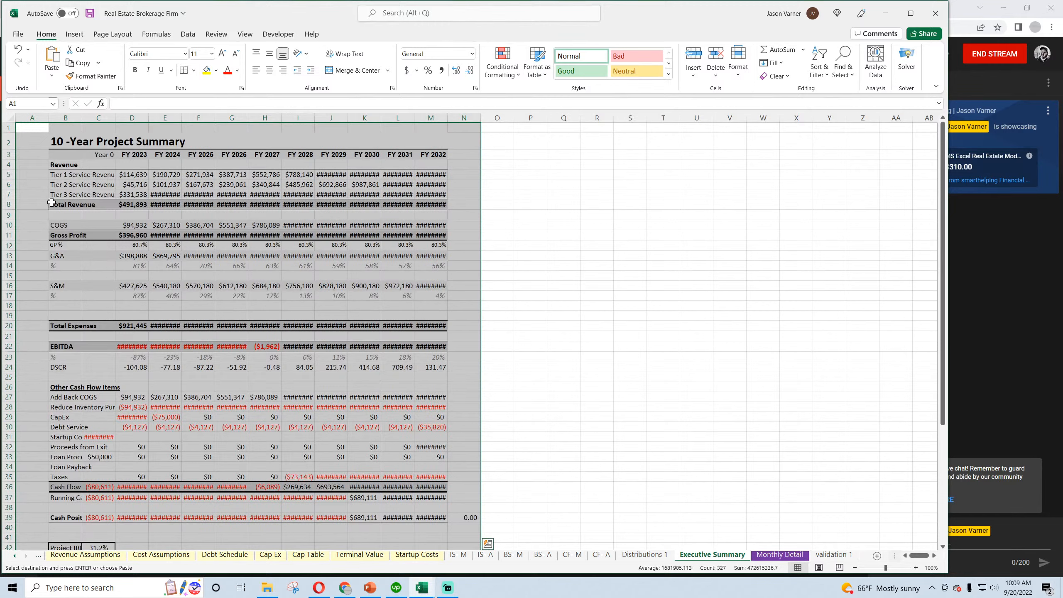
{"action": "left_click", "coordinate": [621, 294]}
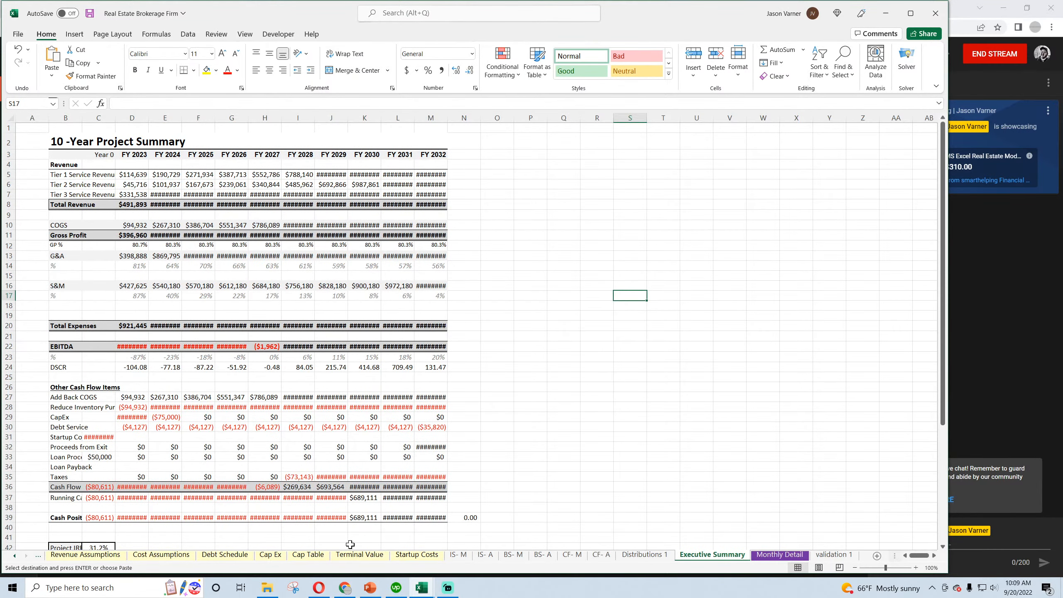
Copy the external path ending in [Hotel Acquisition.xlsx] from the E45 formula of the Check Summary on the Global Control sheet
{"action": "left_click", "coordinate": [15, 557]}
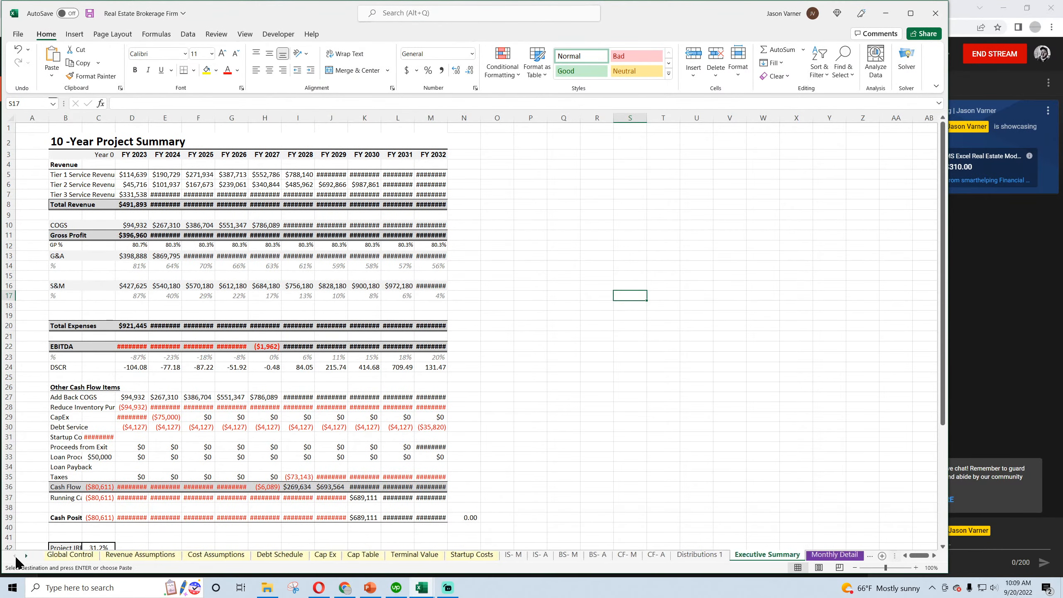
{"action": "left_click", "coordinate": [62, 559]}
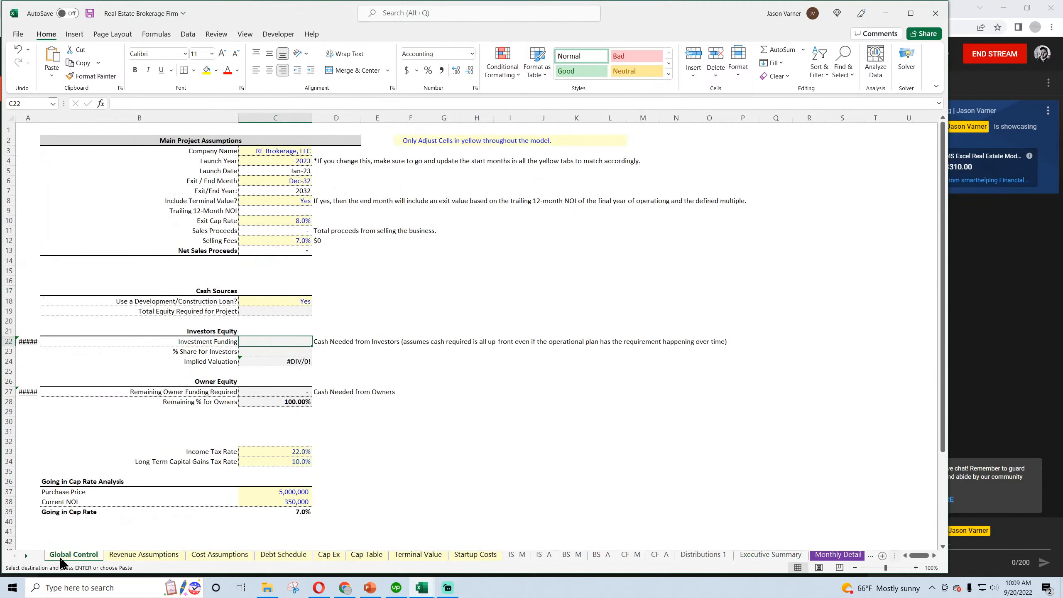
{"action": "scroll", "coordinate": [283, 475], "scroll_direction": "down", "scroll_amount": 7}
{"action": "left_click", "coordinate": [371, 351]}
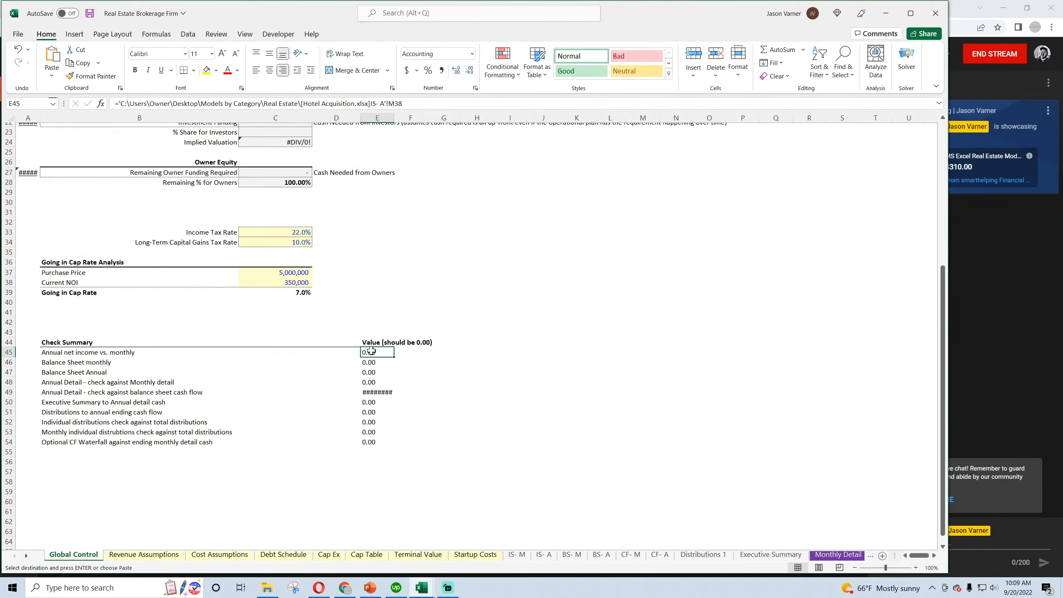
{"action": "left_click_drag", "start_coordinate": [373, 355], "coordinate": [376, 413]}
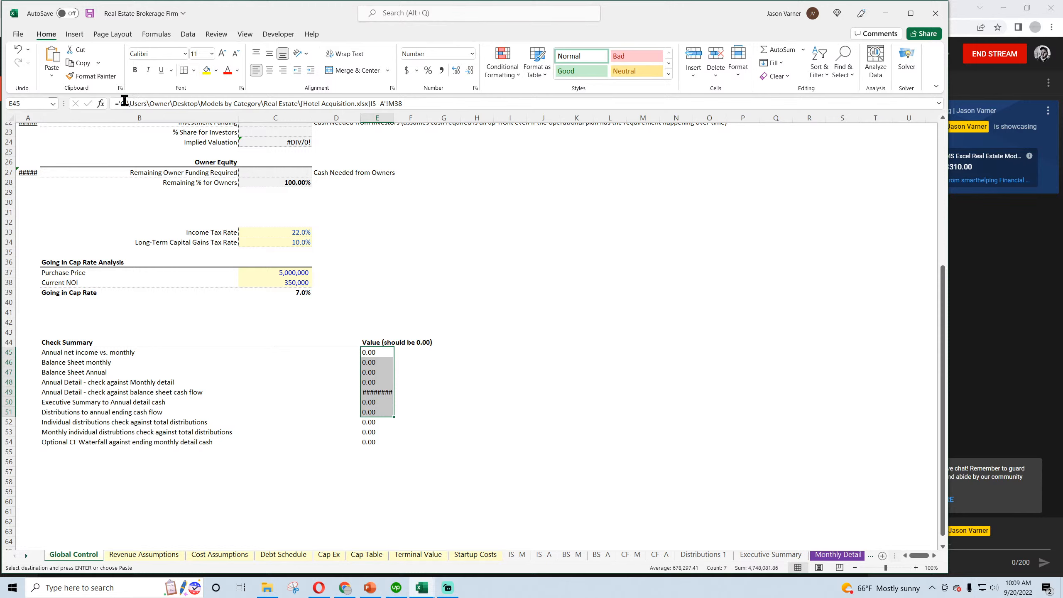
{"action": "left_click_drag", "start_coordinate": [120, 103], "coordinate": [363, 108]}
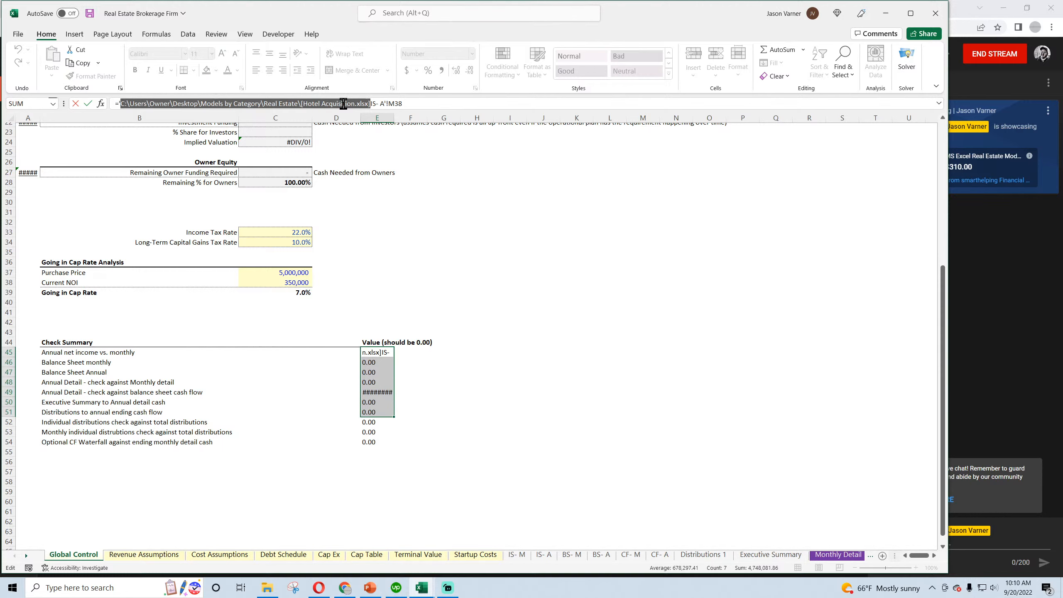
{"action": "left_click", "coordinate": [343, 103]}
{"action": "left_click_drag", "start_coordinate": [348, 106], "coordinate": [130, 107]}
{"action": "right_click", "coordinate": [147, 102]}
{"action": "left_click", "coordinate": [165, 128]}
{"action": "key", "text": "Return"}
Replace the copied Hotel Acquisition.xlsx path with nothing in the Check Summary formulas E45:E54, dismissing the request for a source file
{"action": "left_click_drag", "start_coordinate": [375, 363], "coordinate": [376, 443]}
{"action": "left_click", "coordinate": [844, 75]}
{"action": "left_click", "coordinate": [859, 108]}
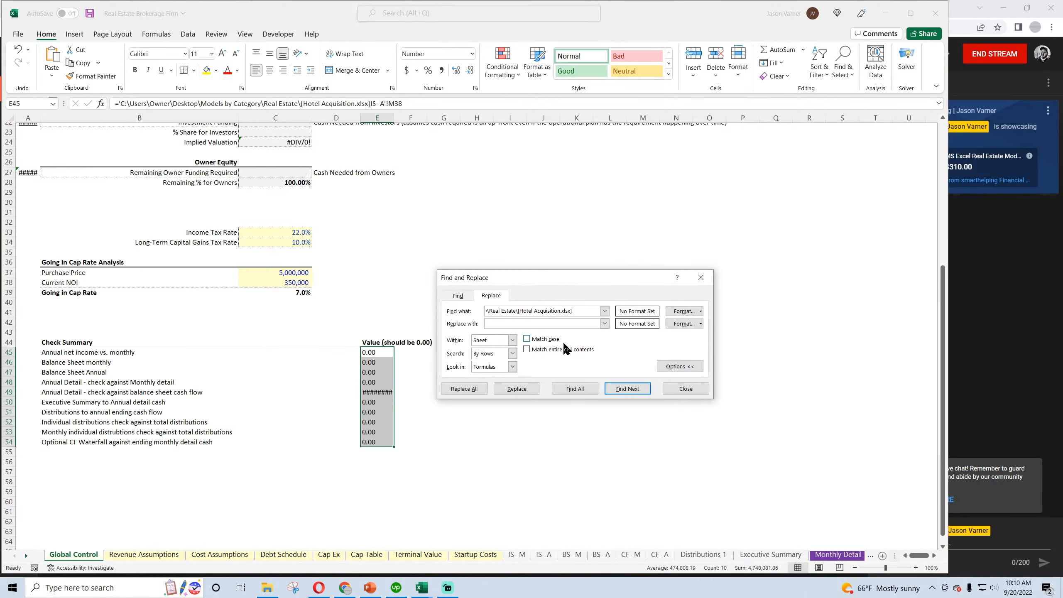
{"action": "left_click", "coordinate": [464, 389]}
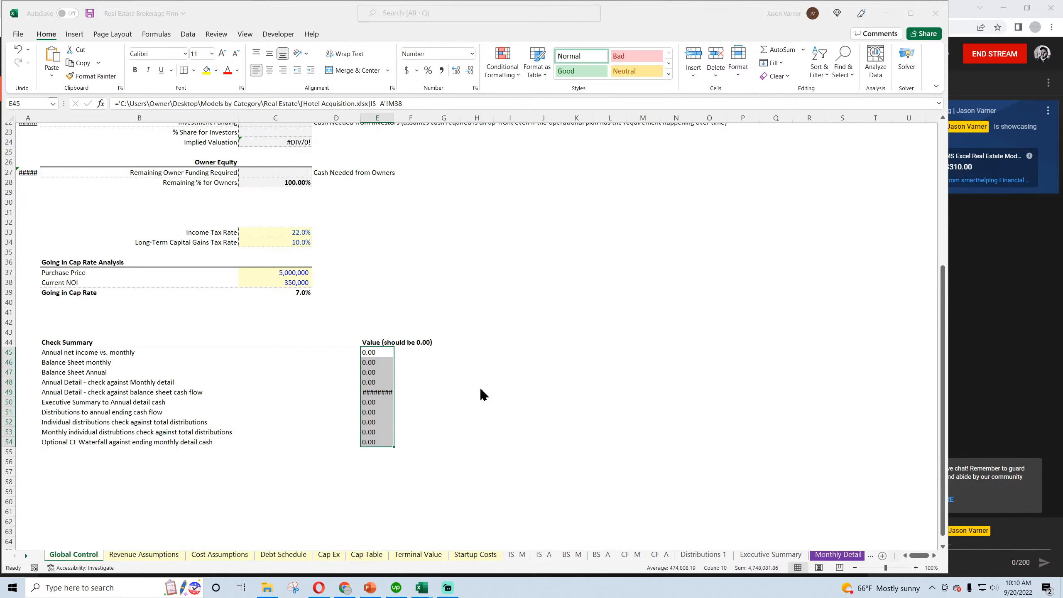
{"action": "left_click", "coordinate": [461, 285]}
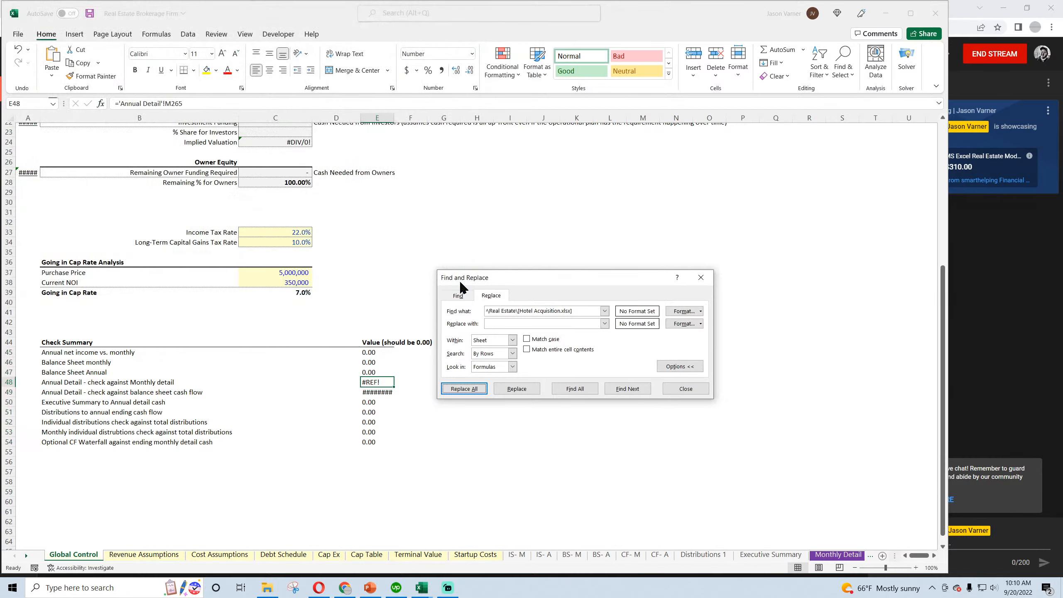
Repeat the path removal from E49 and E50 for the remaining Check Summary formulas, inspect E52:E54 and close Find and Replace
{"action": "left_click", "coordinate": [381, 393]}
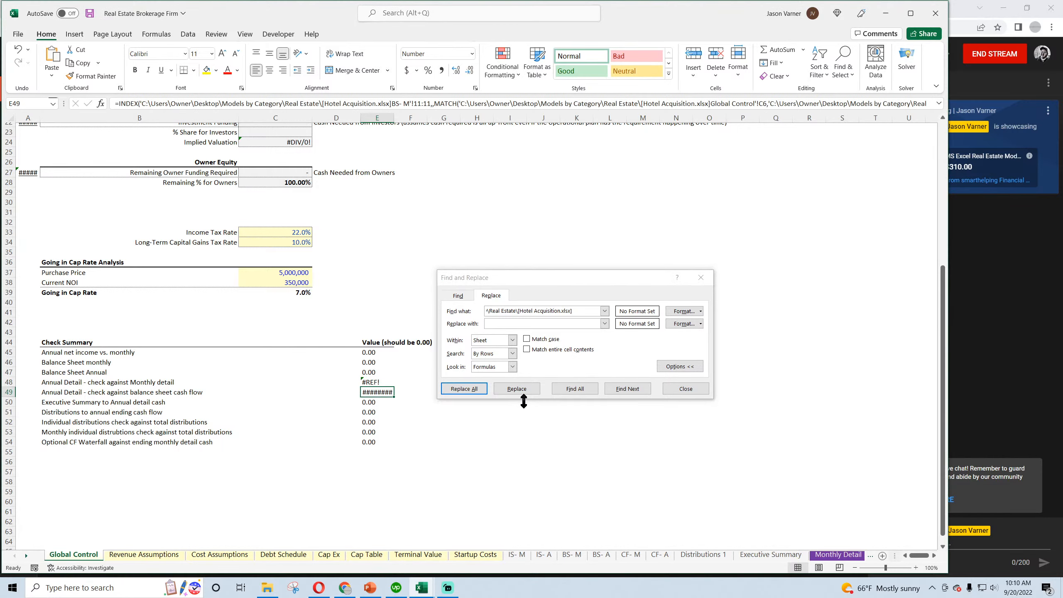
{"action": "left_click", "coordinate": [465, 389]}
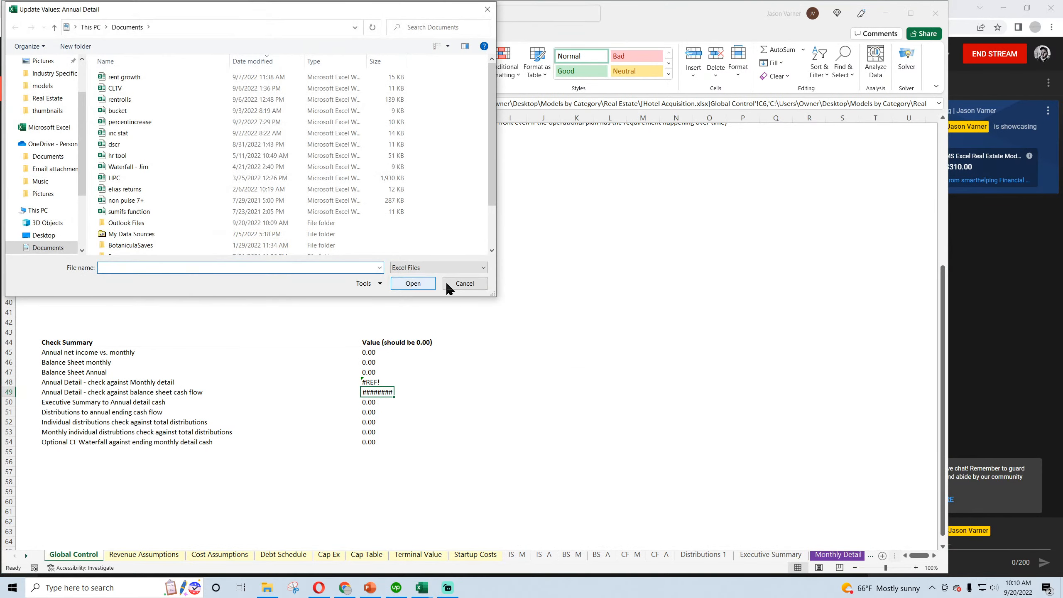
{"action": "left_click", "coordinate": [464, 282]}
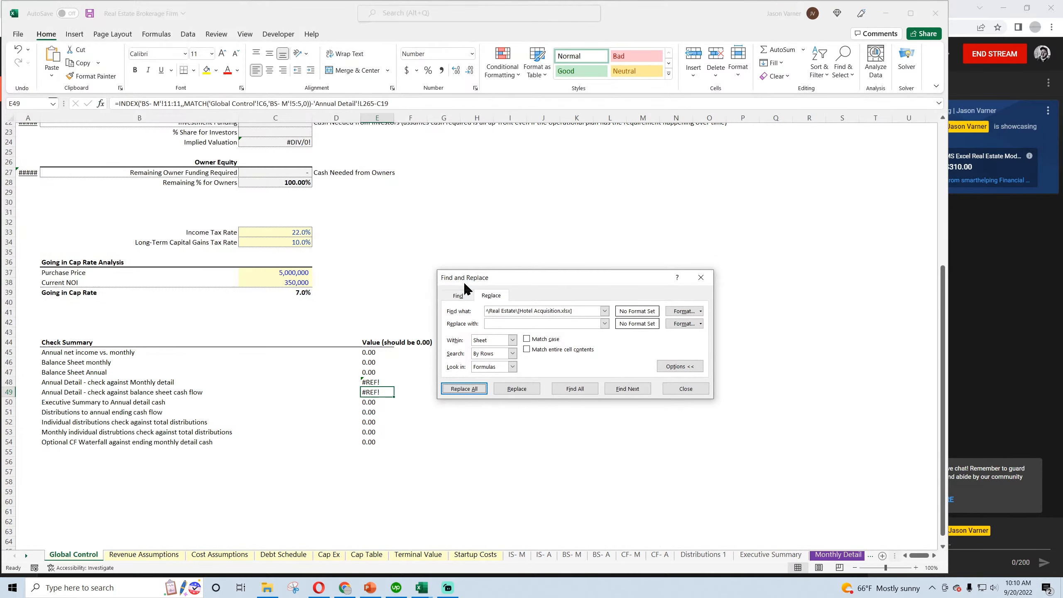
{"action": "left_click", "coordinate": [379, 401]}
{"action": "left_click", "coordinate": [477, 391]}
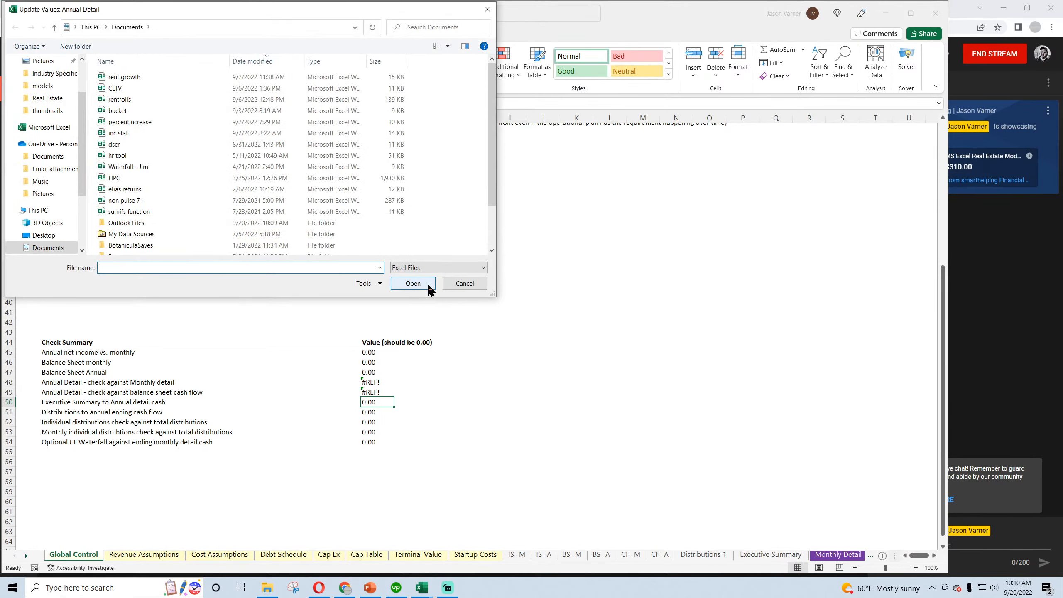
{"action": "left_click", "coordinate": [461, 284]}
{"action": "left_click", "coordinate": [465, 285]}
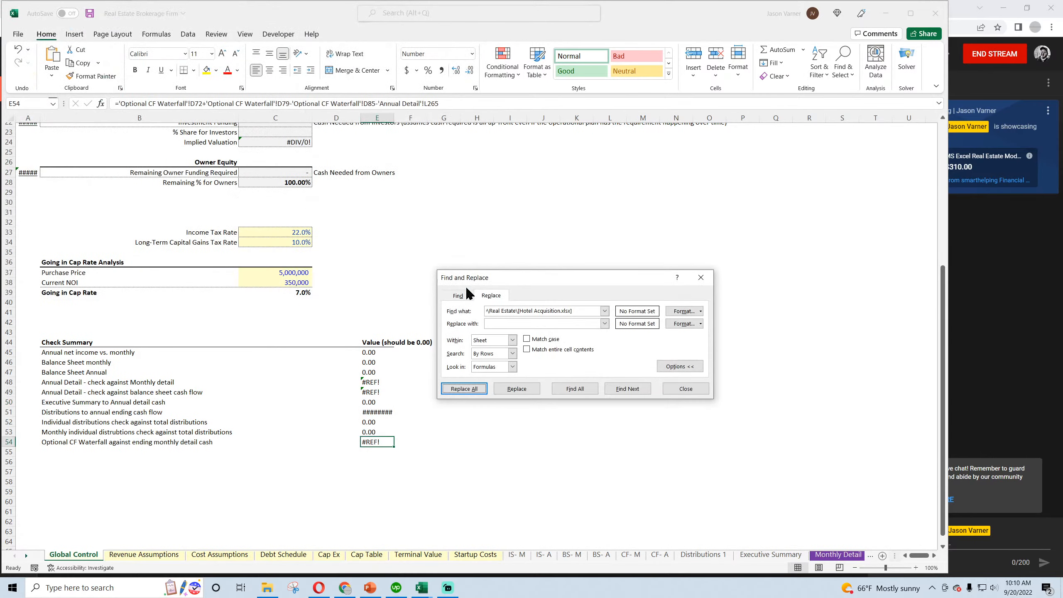
{"action": "left_click", "coordinate": [384, 432]}
{"action": "left_click", "coordinate": [380, 421]}
{"action": "left_click", "coordinate": [379, 442]}
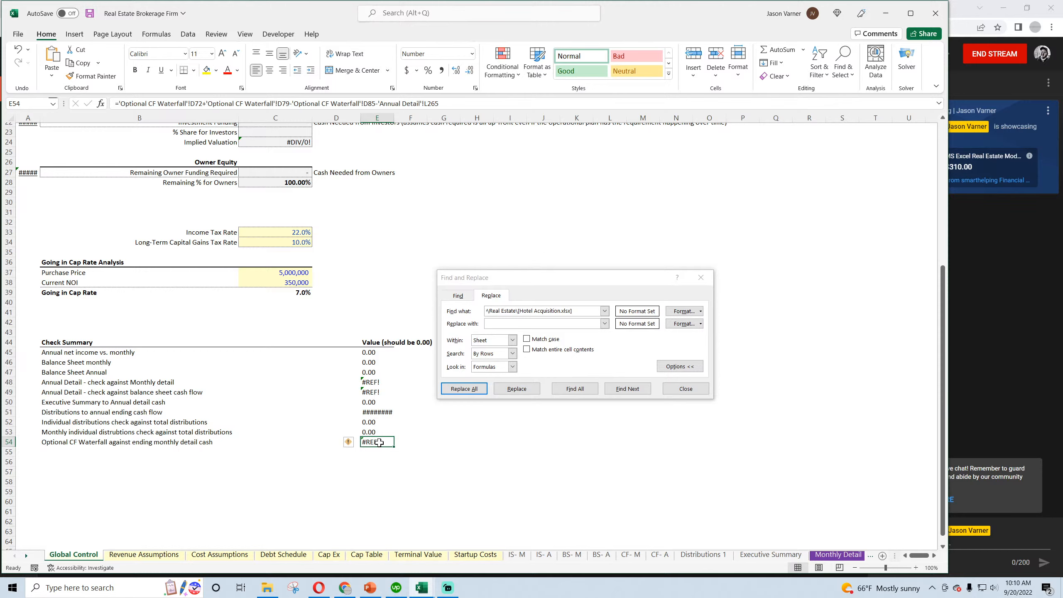
{"action": "left_click", "coordinate": [688, 389]}
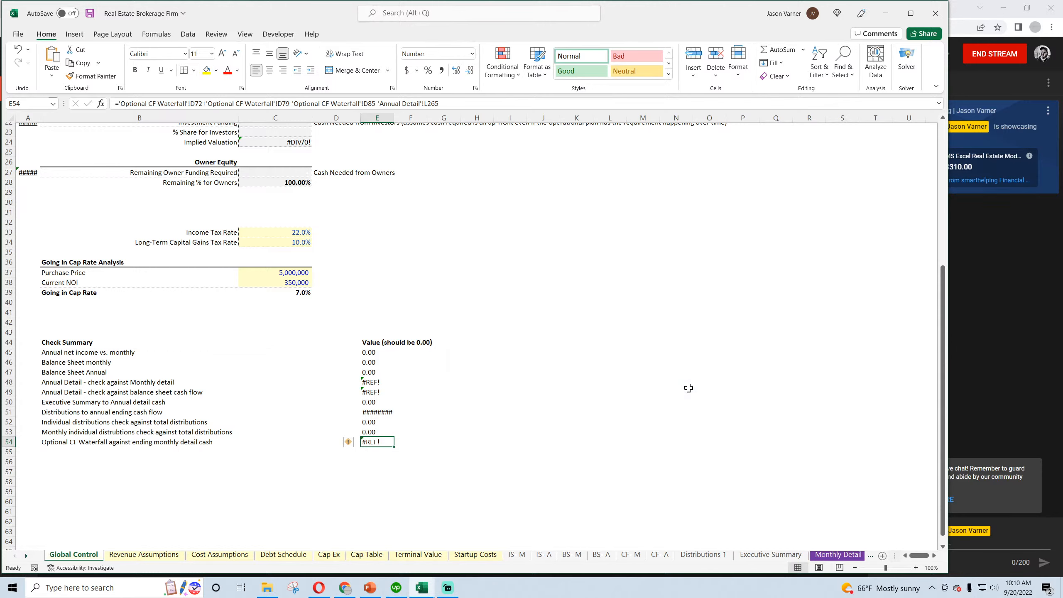
{"action": "left_click", "coordinate": [643, 411]}
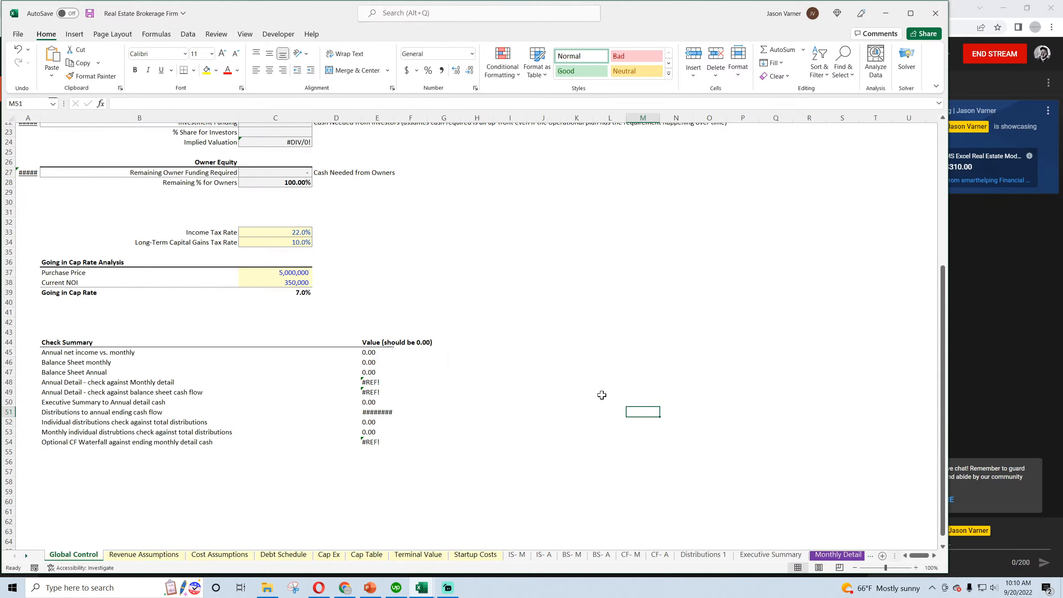
Add a new sheet after Monthly Detail and name it Annual Detail
{"action": "left_click", "coordinate": [839, 555]}
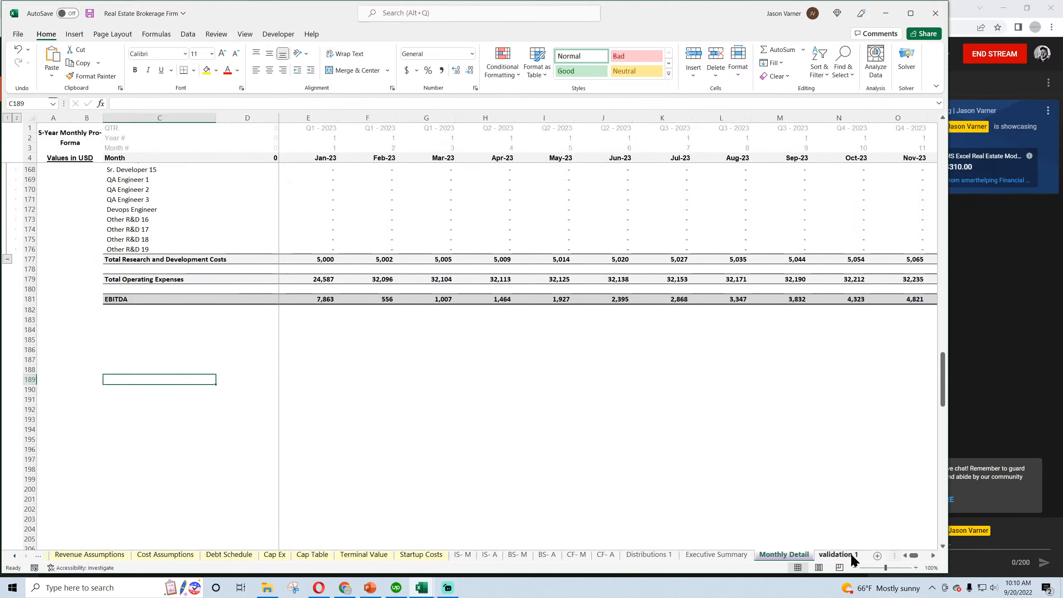
{"action": "left_click", "coordinate": [882, 556]}
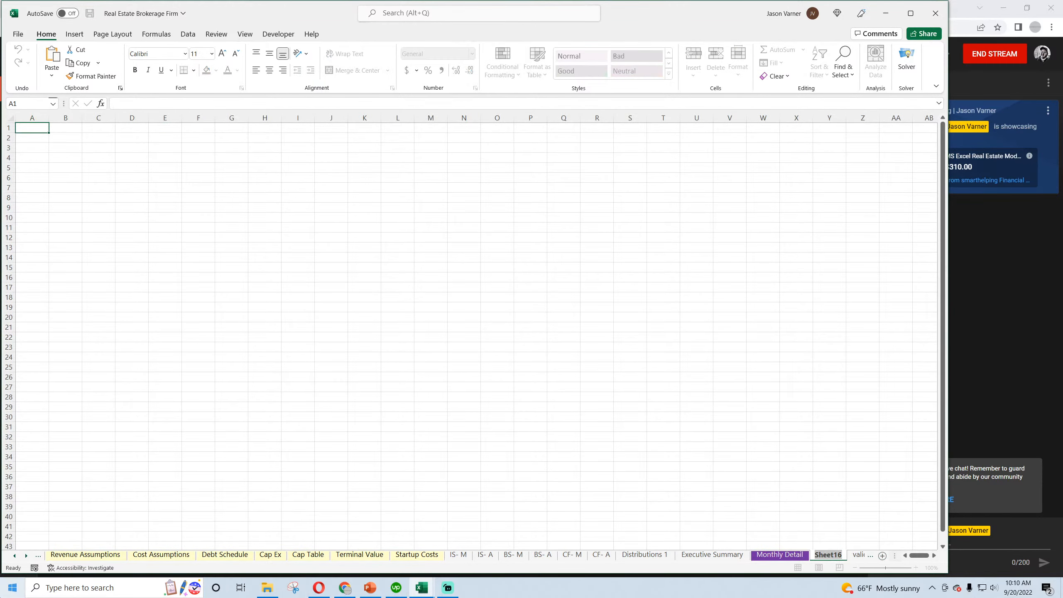
{"action": "type", "text": "Annu"}
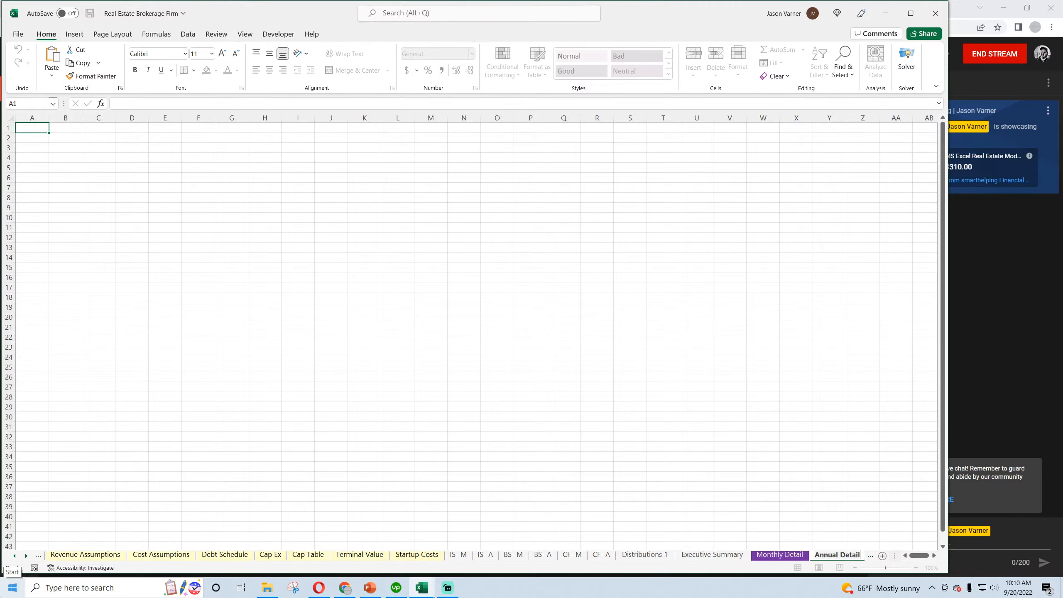
{"action": "type", "text": "al Detail"}
{"action": "key", "text": "Return"}
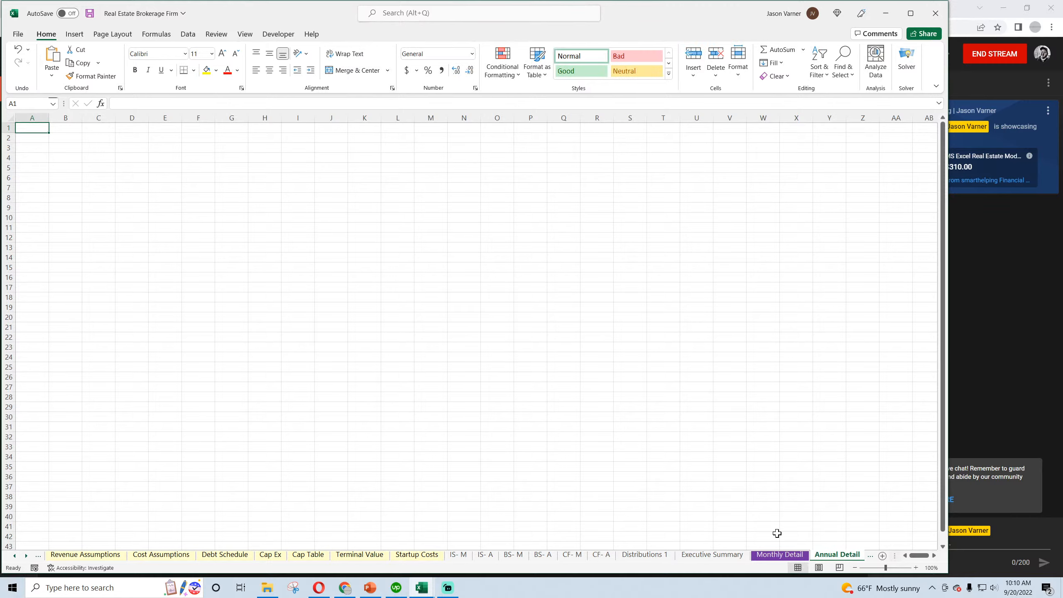
Color the Executive Summary and Distributions 1 sheet tabs purple
{"action": "left_click", "coordinate": [728, 554]}
{"action": "right_click", "coordinate": [727, 554]}
{"action": "mouse_move", "coordinate": [758, 499]}
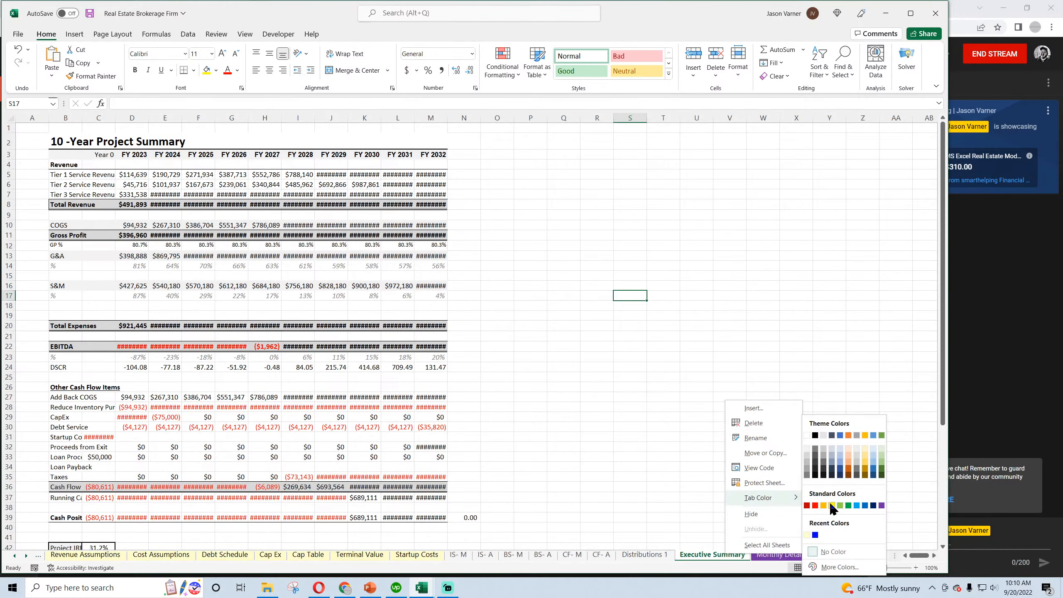
{"action": "left_click", "coordinate": [882, 506]}
{"action": "left_click", "coordinate": [645, 554]}
{"action": "right_click", "coordinate": [645, 554]}
{"action": "mouse_move", "coordinate": [689, 505]}
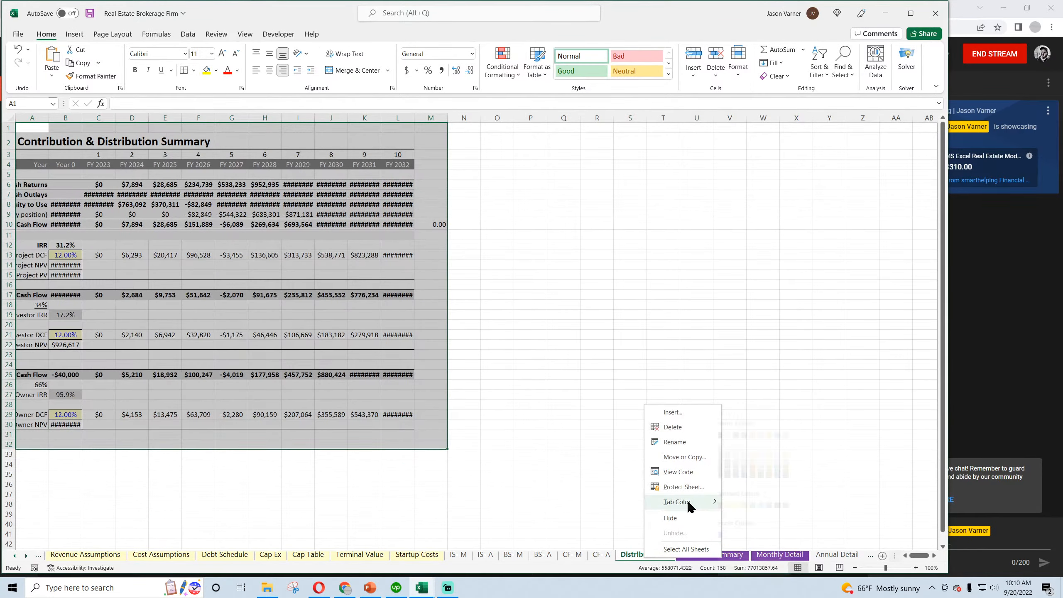
{"action": "left_click", "coordinate": [800, 505]}
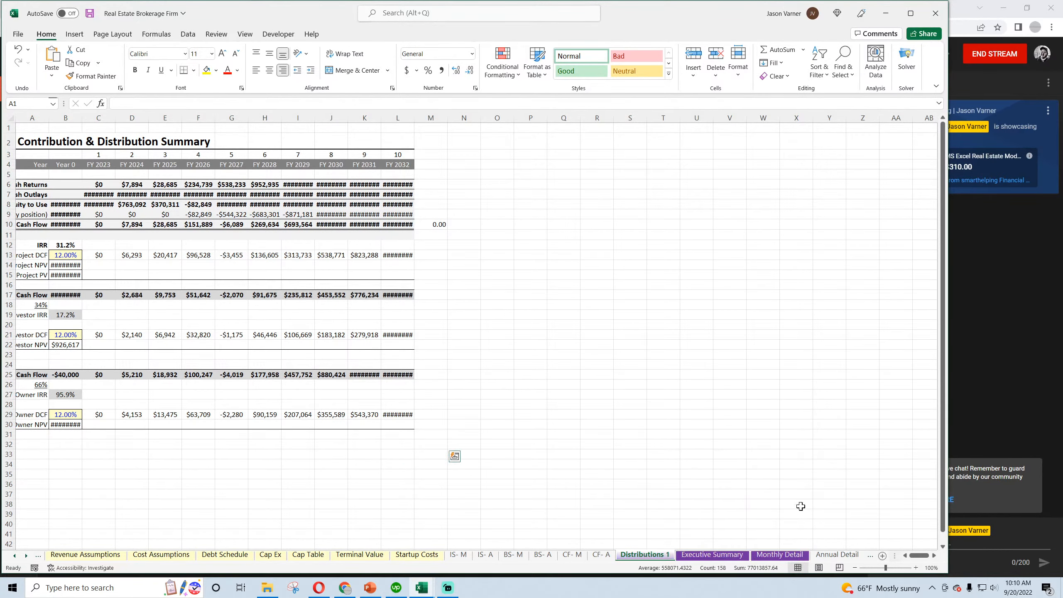
{"action": "left_click", "coordinate": [458, 554]}
{"action": "right_click", "coordinate": [458, 555]}
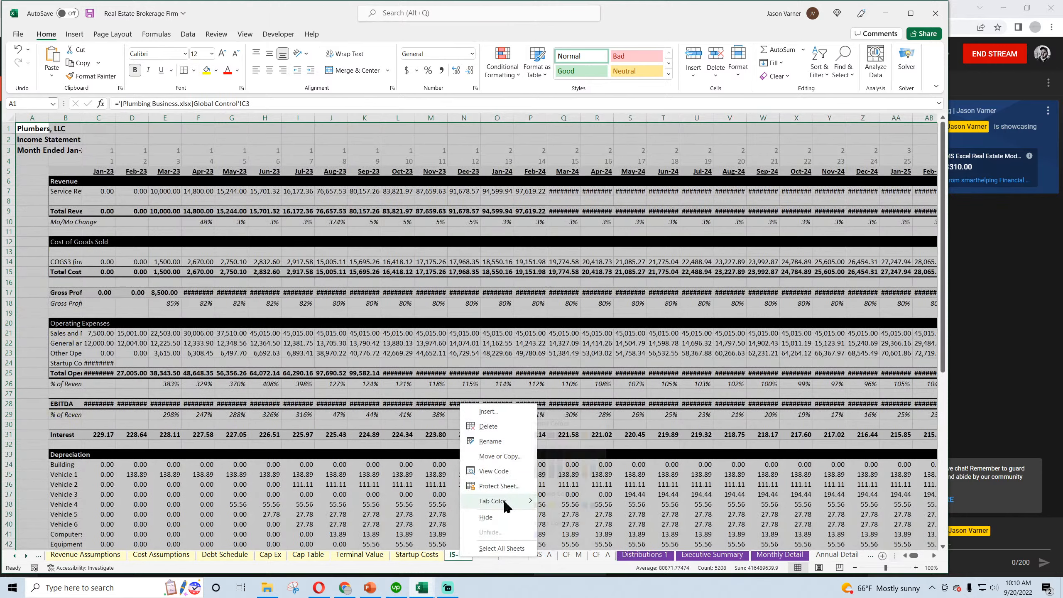
{"action": "left_click", "coordinate": [404, 466]}
Copy the [Plumbing Business.xlsx] workbook reference from the formula in cell C7 of the Debt Schedule sheet
{"action": "left_click", "coordinate": [15, 556]}
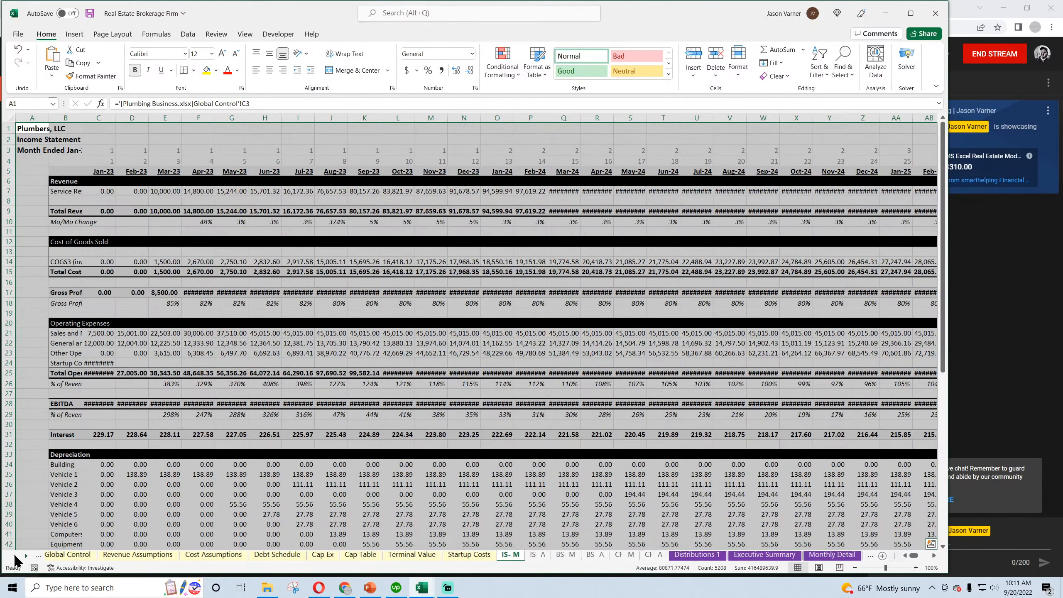
{"action": "left_click", "coordinate": [72, 554]}
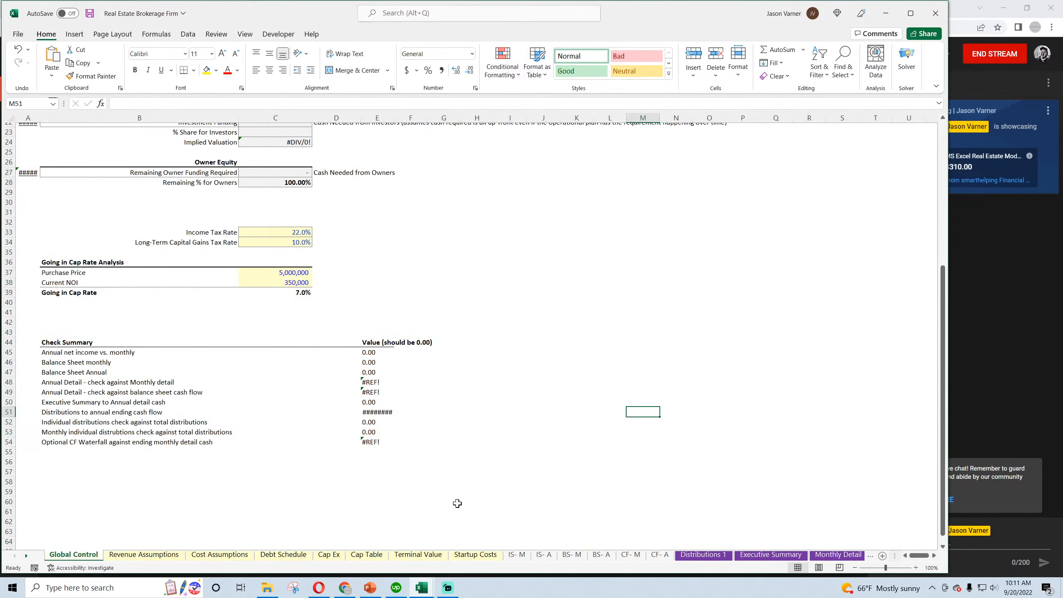
{"action": "left_click", "coordinate": [126, 554]}
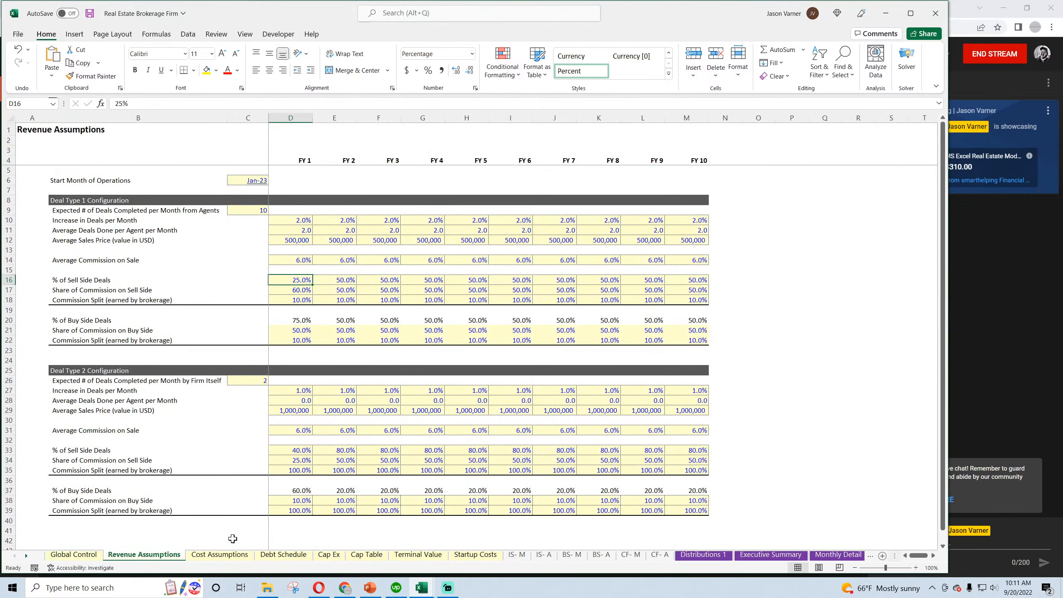
{"action": "left_click", "coordinate": [274, 555]}
{"action": "left_click", "coordinate": [160, 245]}
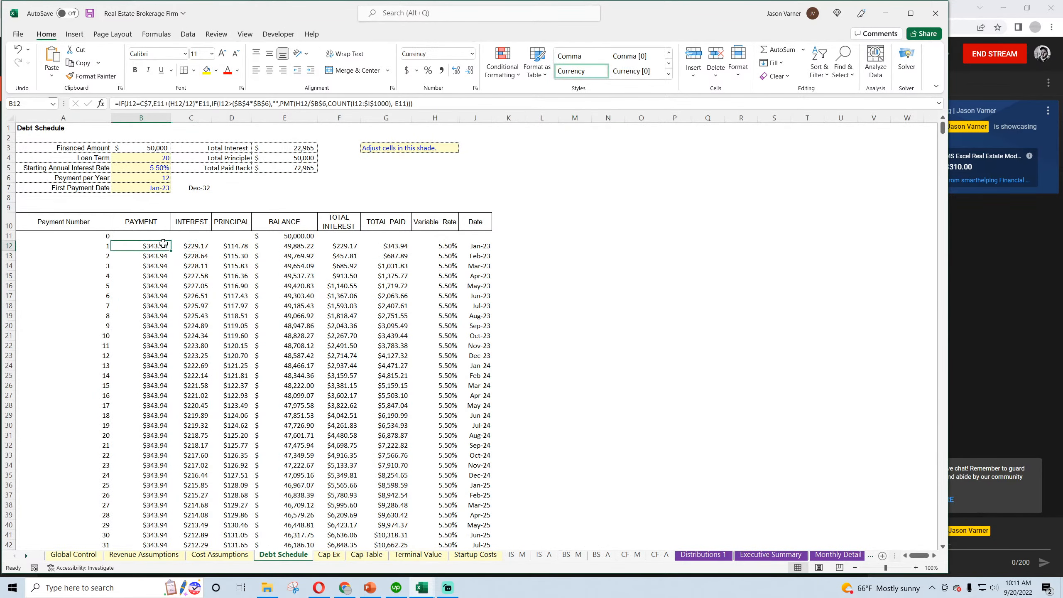
{"action": "left_click", "coordinate": [194, 188]}
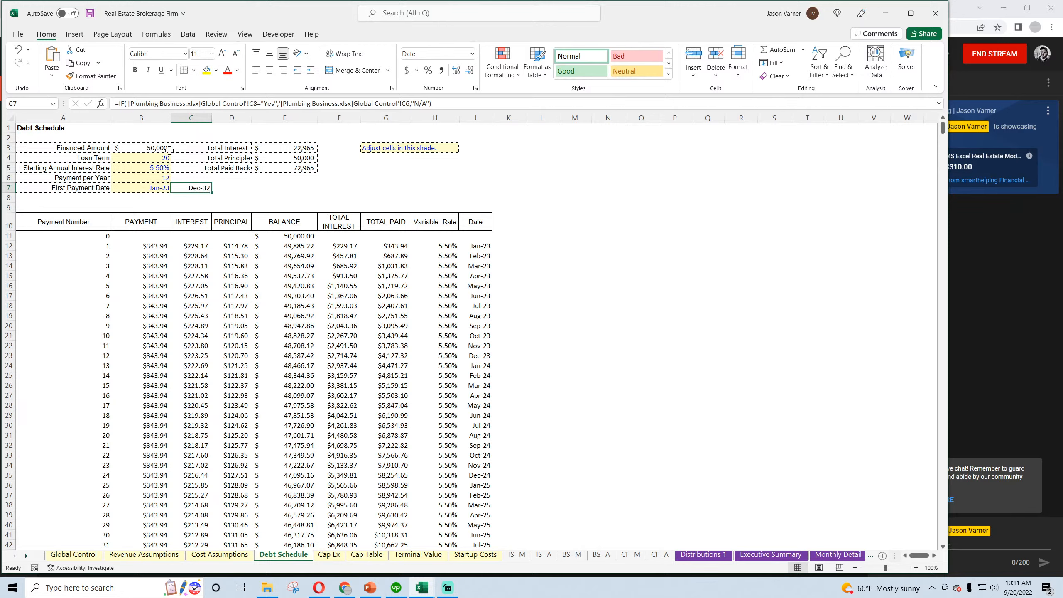
{"action": "left_click_drag", "start_coordinate": [131, 103], "coordinate": [203, 105]}
{"action": "right_click", "coordinate": [181, 104]}
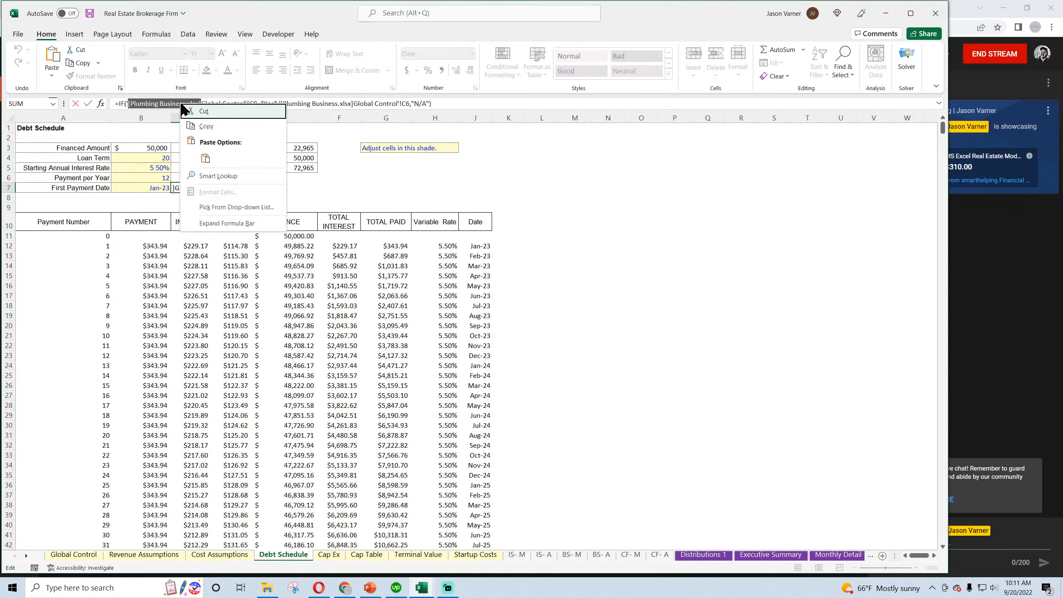
{"action": "left_click", "coordinate": [207, 128]}
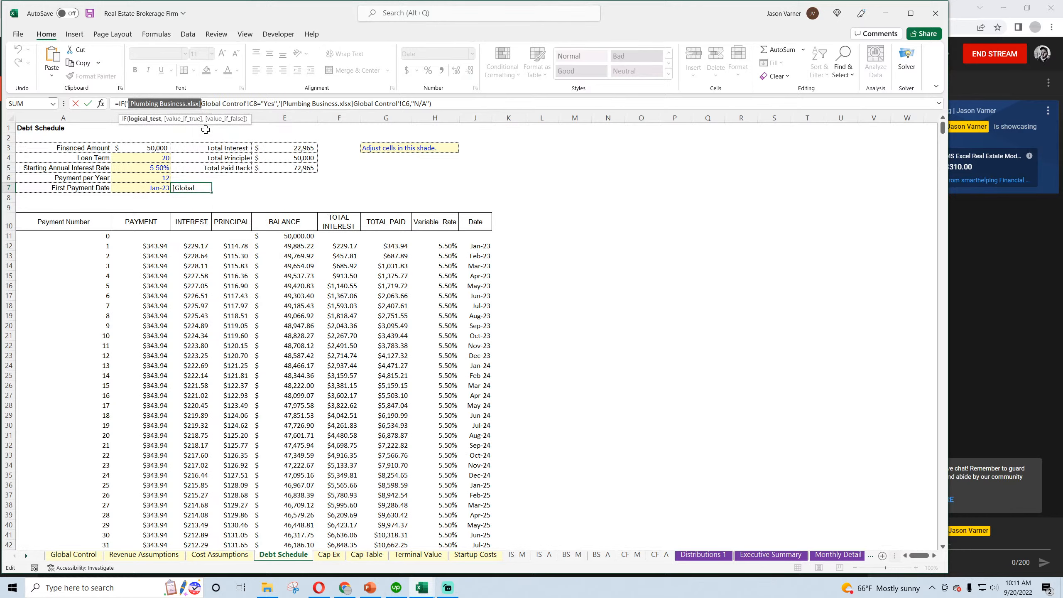
{"action": "key", "text": "Return"}
Replace every [Plumbing Business.xlsx] reference with nothing in the formulas of the Debt Schedule sheet
{"action": "left_click", "coordinate": [844, 60]}
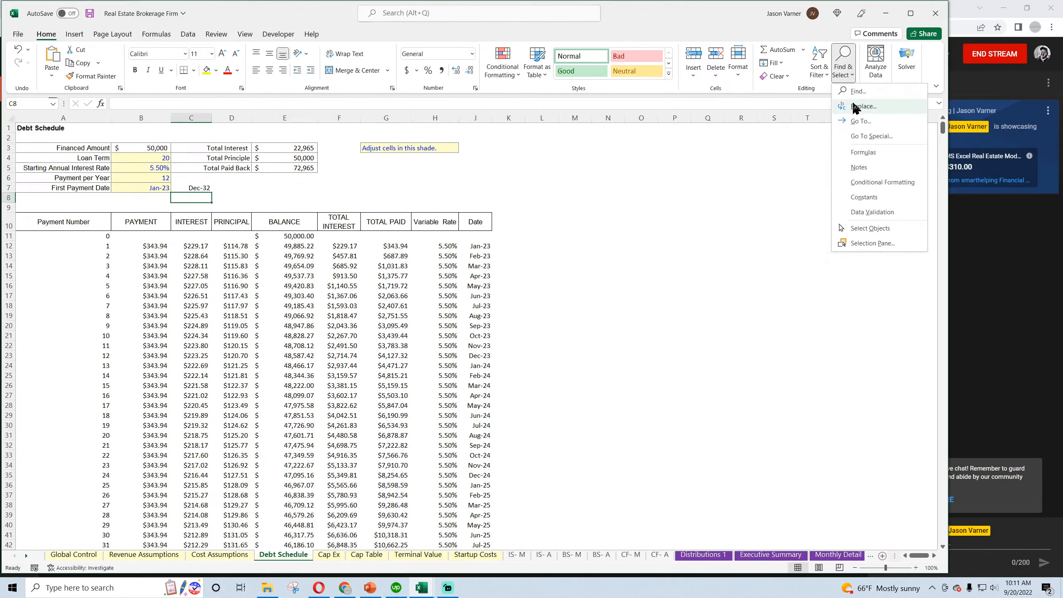
{"action": "left_click", "coordinate": [854, 108]}
{"action": "left_click_drag", "start_coordinate": [498, 330], "coordinate": [665, 332]}
{"action": "key", "text": "BackSpace"}
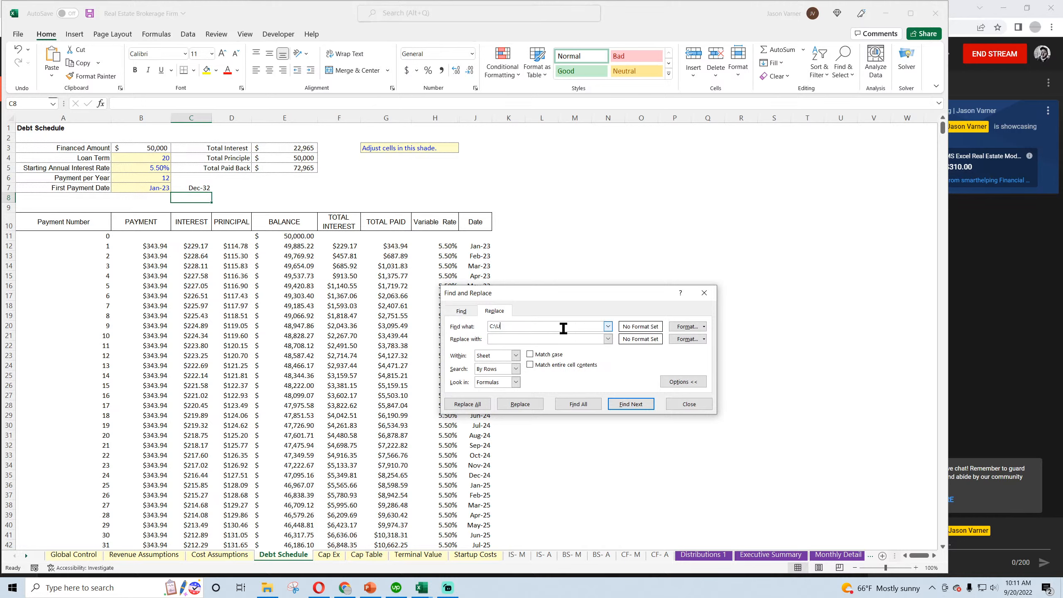
{"action": "left_click_drag", "start_coordinate": [507, 327], "coordinate": [456, 332]}
{"action": "key", "text": "ctrl+v"}
{"action": "left_click", "coordinate": [473, 404]}
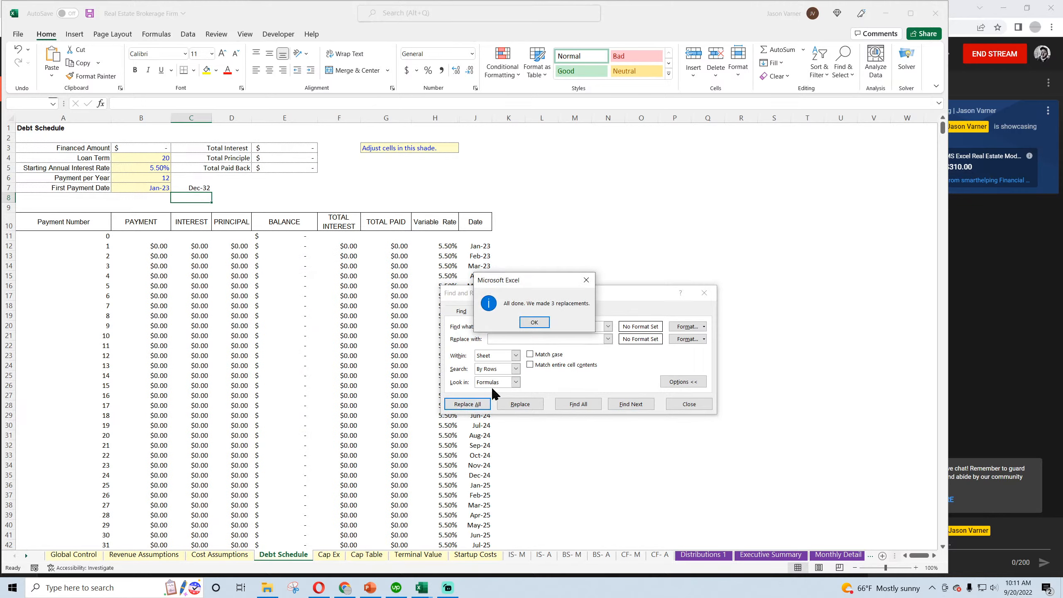
{"action": "left_click", "coordinate": [539, 323]}
Try to extend the [Plumbing Business.xlsx] removal to the whole workbook, dismissing the file request for Inventory 1 and closing Find and Replace
{"action": "left_click", "coordinate": [503, 358]}
{"action": "left_click", "coordinate": [500, 357]}
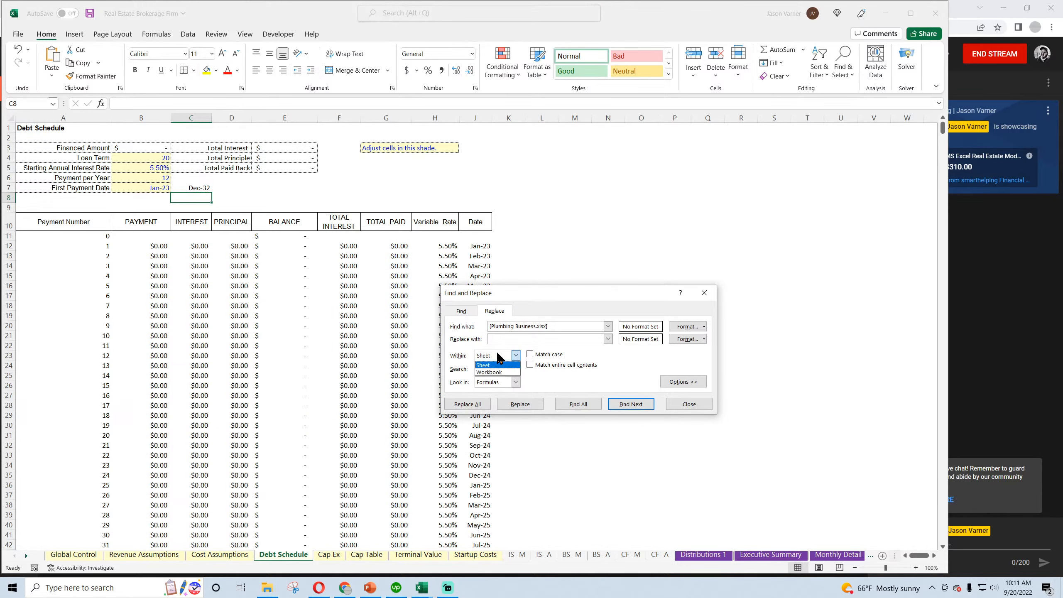
{"action": "left_click", "coordinate": [489, 372]}
{"action": "left_click", "coordinate": [478, 404]}
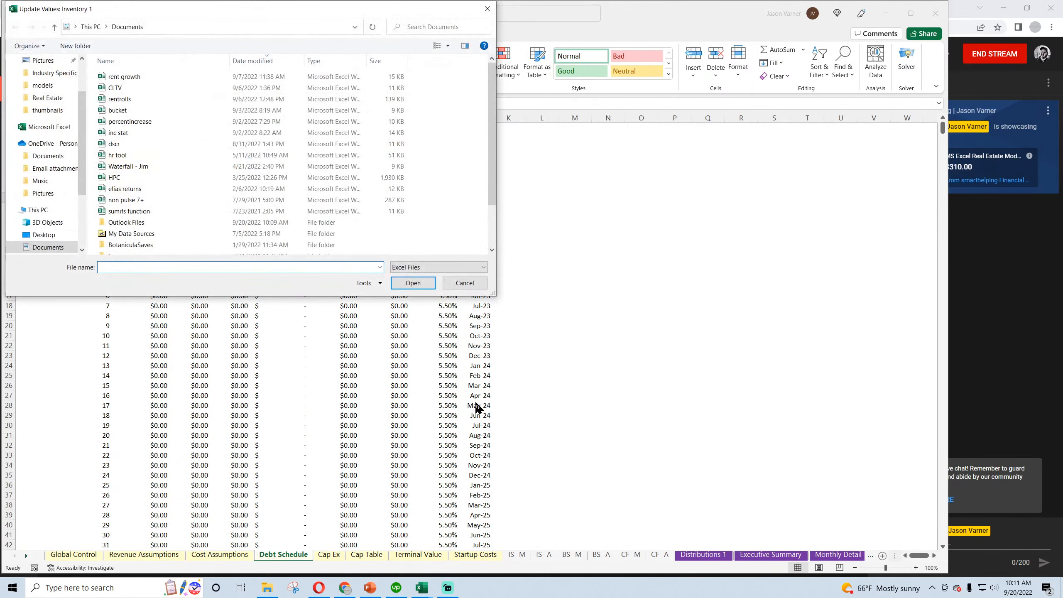
{"action": "left_click", "coordinate": [457, 283]}
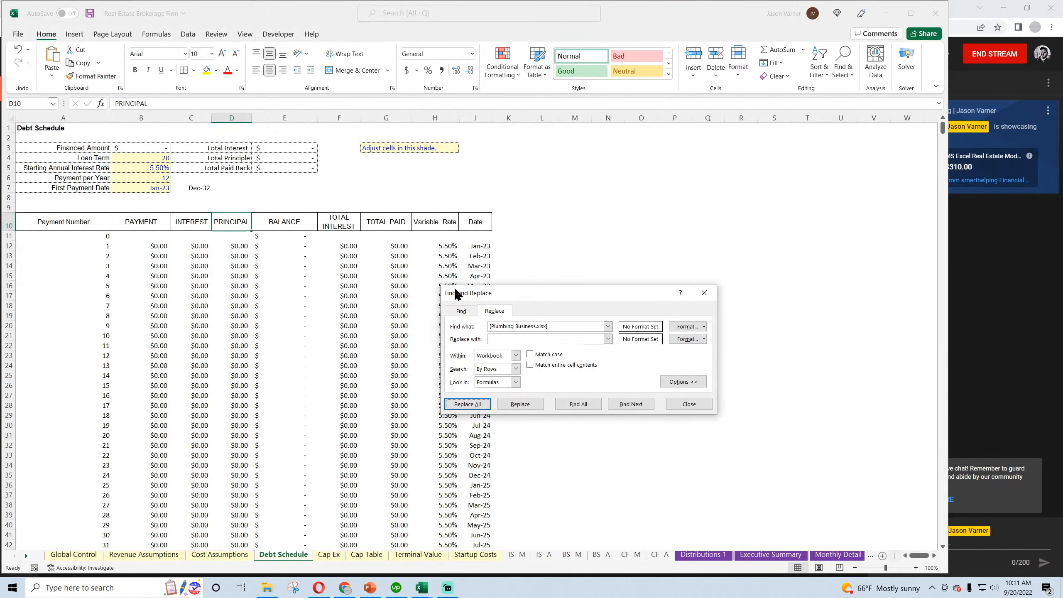
{"action": "left_click", "coordinate": [689, 404]}
Undo the replacements on the Debt Schedule sheet and recheck the formula in C7
{"action": "left_click", "coordinate": [16, 50]}
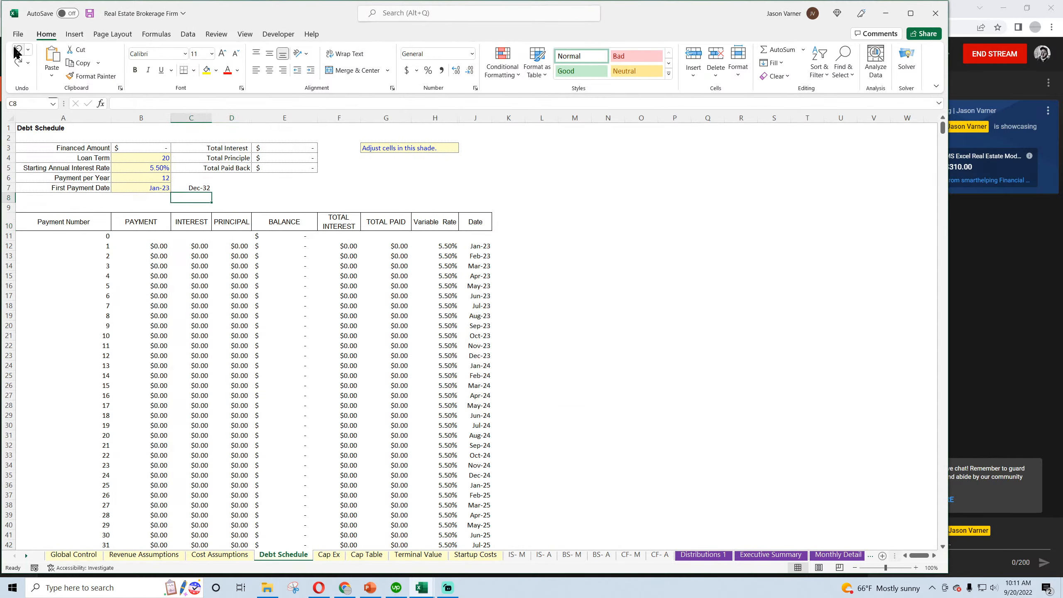
{"action": "left_click", "coordinate": [200, 184]}
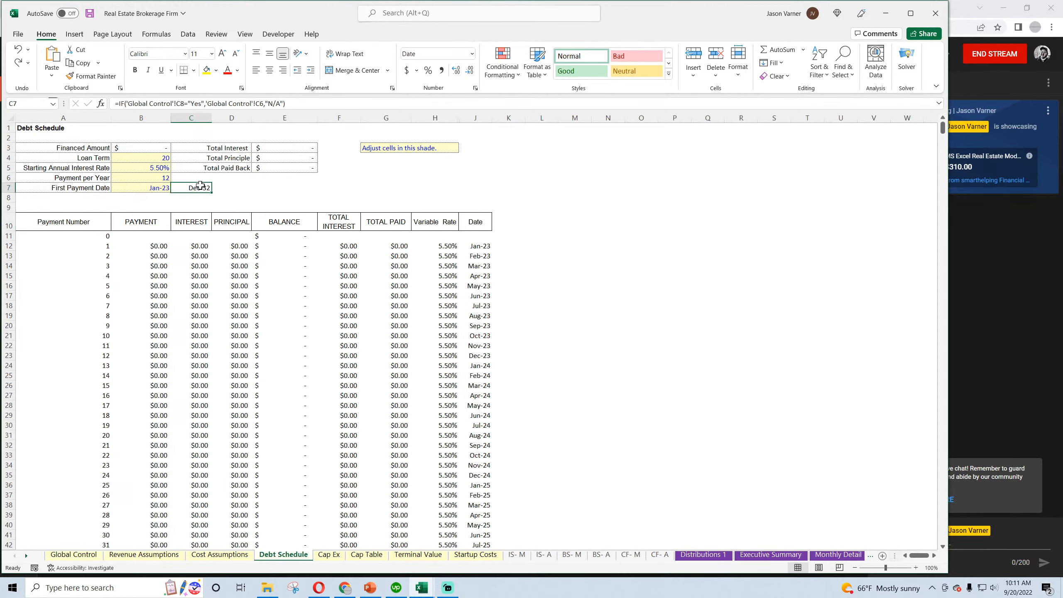
{"action": "left_click", "coordinate": [17, 52]}
{"action": "left_click", "coordinate": [200, 189]}
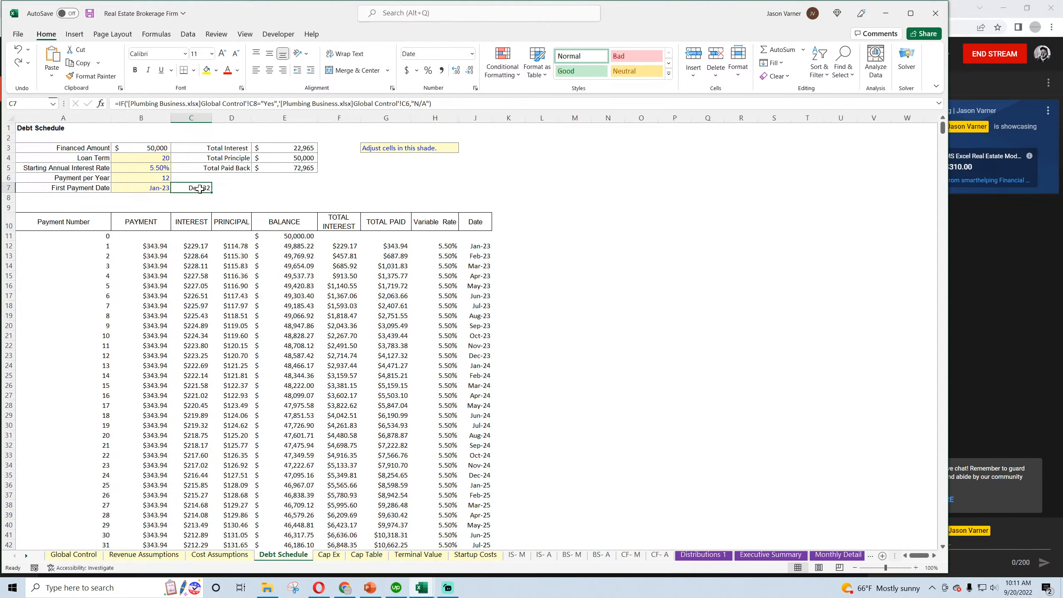
Check the sheet names in the Plumbing Business workbook, and add a sheet named Inventory 1 after Debt Schedule in the brokerage workbook
{"action": "mouse_move", "coordinate": [423, 588]}
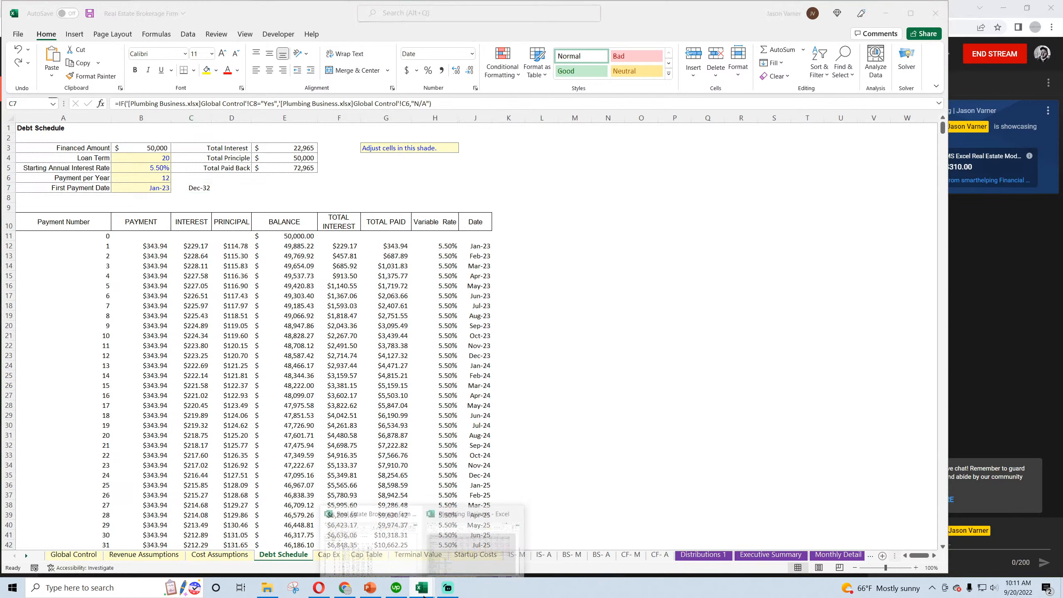
{"action": "left_click", "coordinate": [515, 507]}
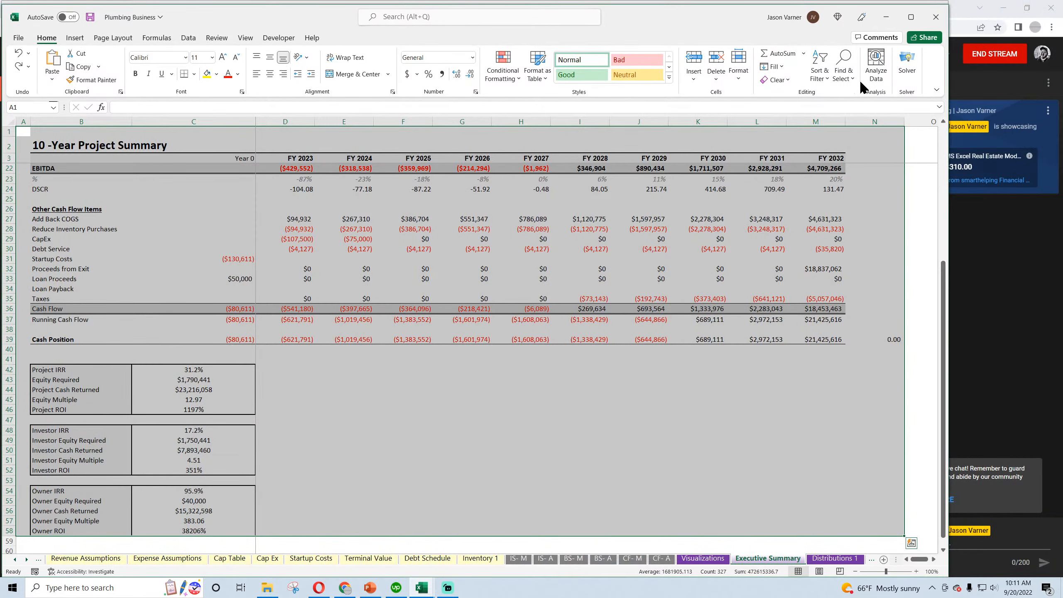
{"action": "left_click", "coordinate": [886, 17]}
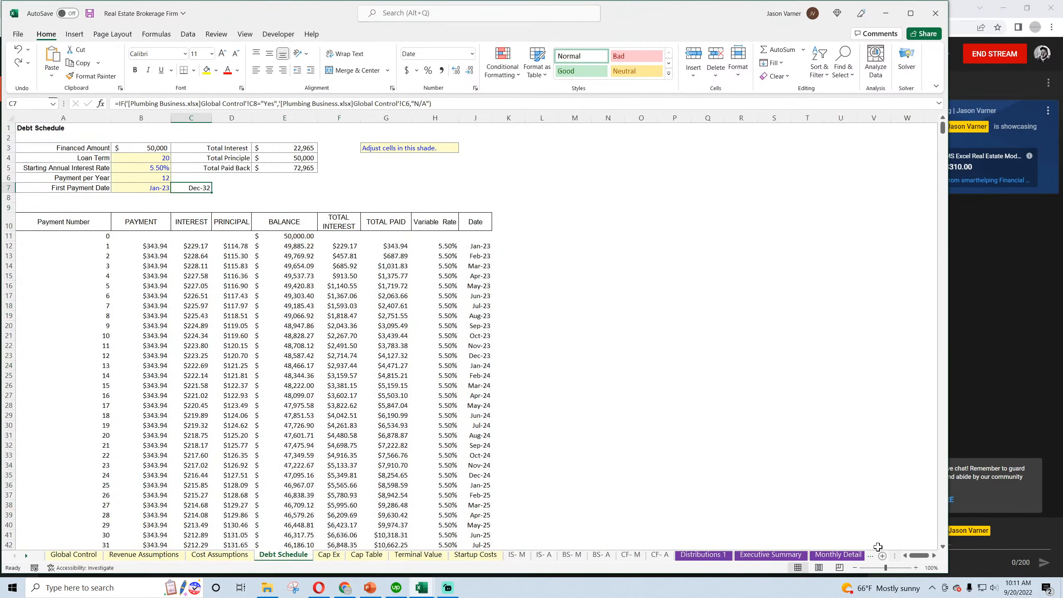
{"action": "left_click", "coordinate": [883, 555]}
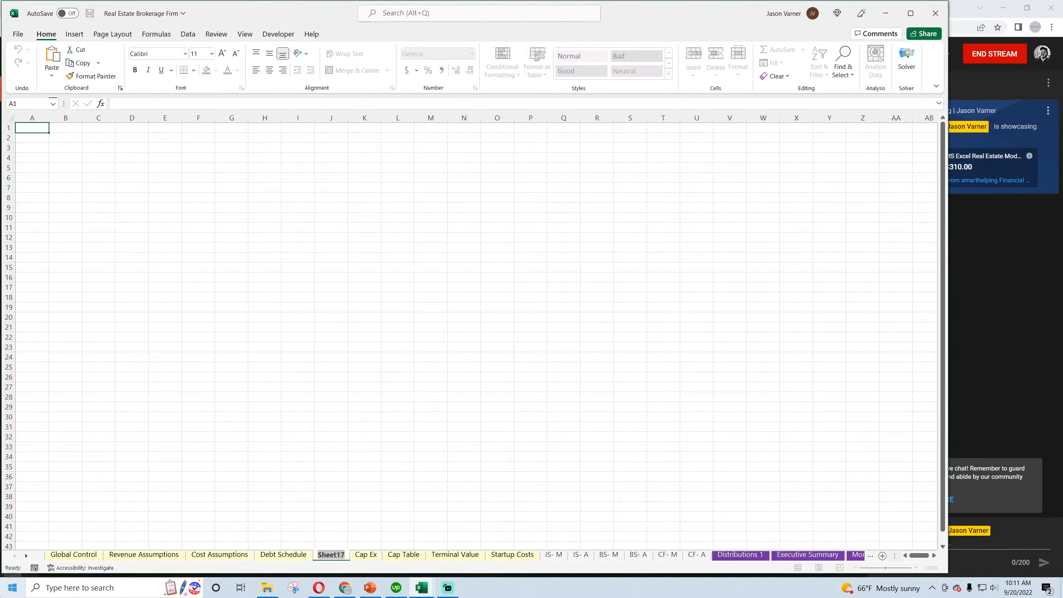
{"action": "type", "text": "Inventory 1"}
{"action": "key", "text": "Return"}
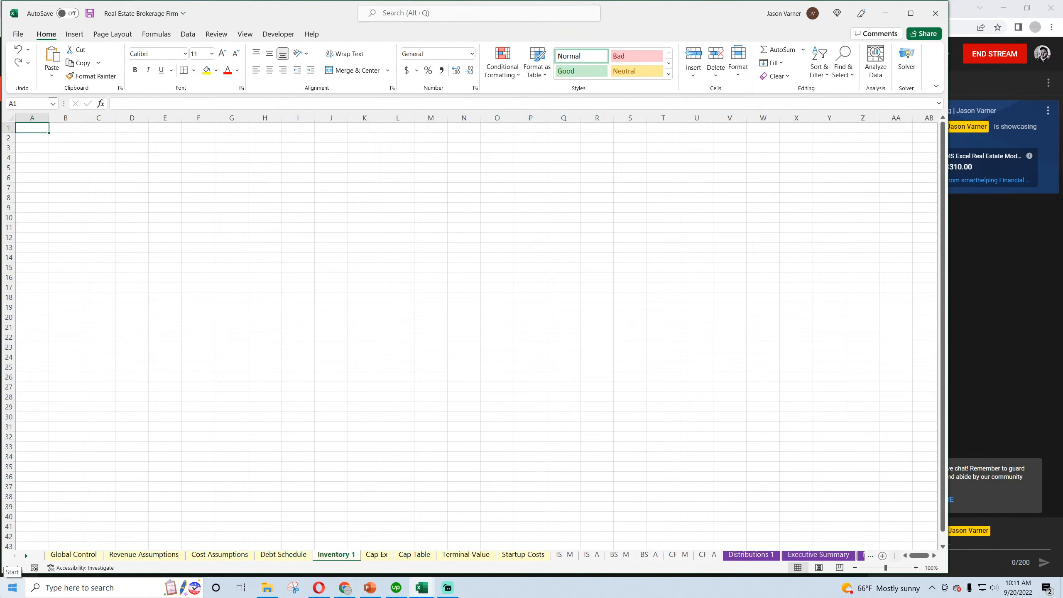
Replace all [Plumbing Business.xlsx] references with nothing in formulas across the entire workbook and close Find and Replace
{"action": "left_click", "coordinate": [268, 554]}
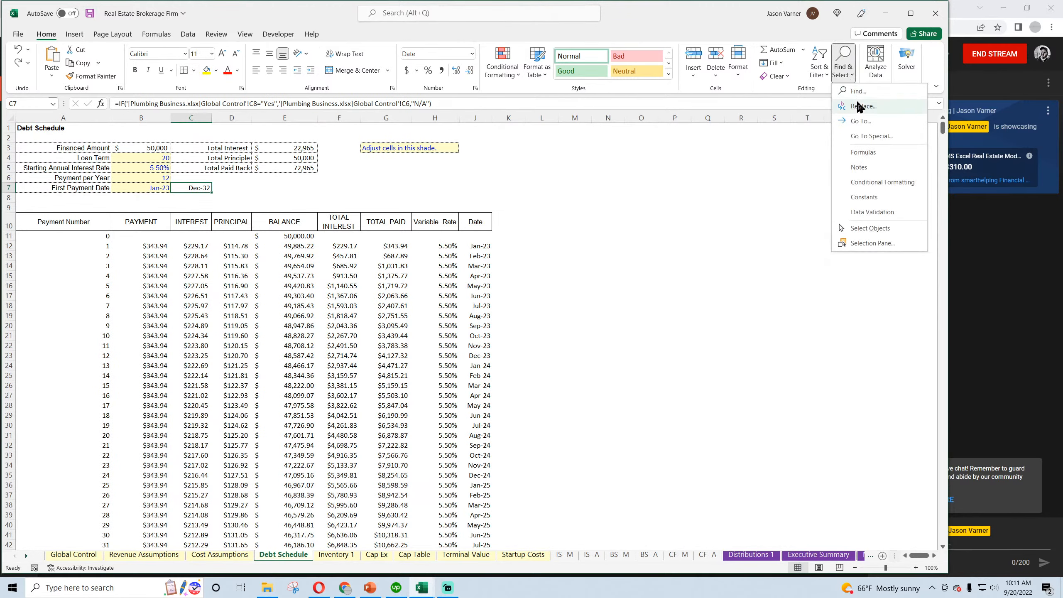
{"action": "left_click", "coordinate": [862, 107]}
{"action": "left_click", "coordinate": [537, 354]}
{"action": "left_click", "coordinate": [483, 420]}
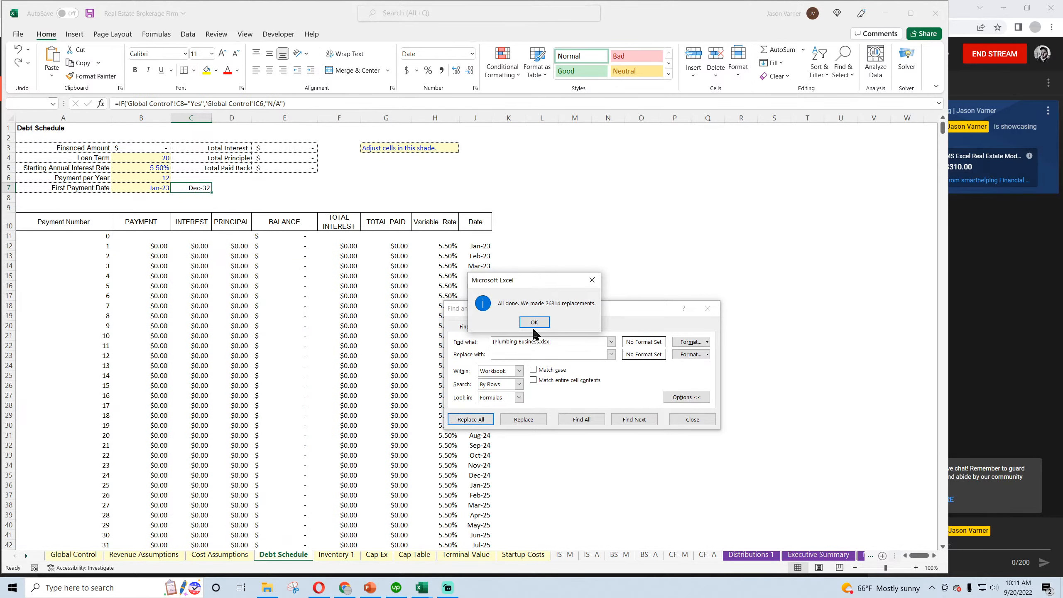
{"action": "left_click", "coordinate": [535, 321]}
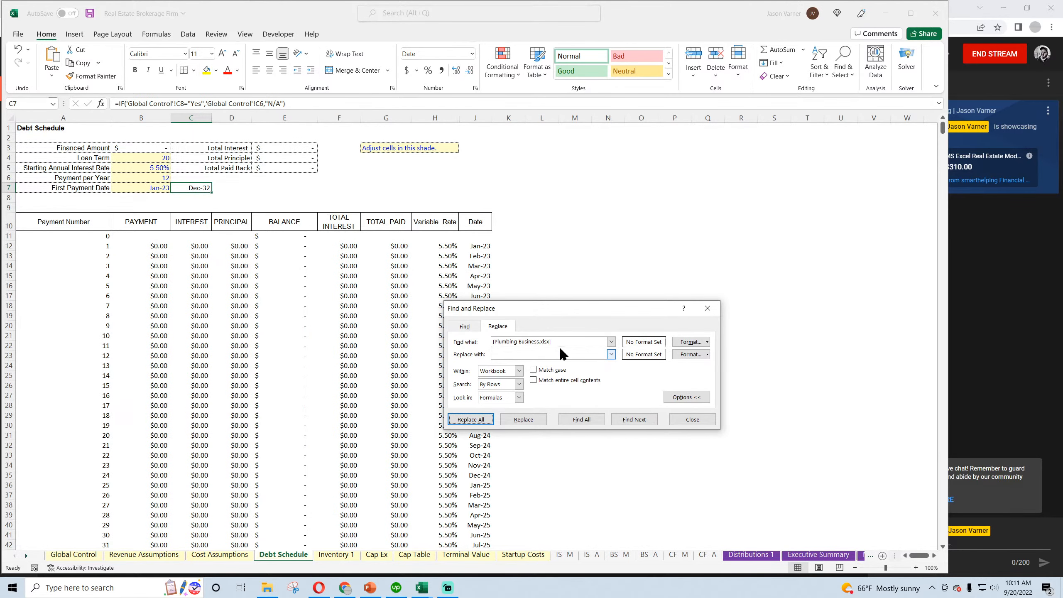
{"action": "left_click", "coordinate": [685, 419]}
Examine the relinked revenue, cost of goods sold and operating expense formulas on the IS- M sheet, including G7, G14, J21 and J23
{"action": "left_click", "coordinate": [673, 365]}
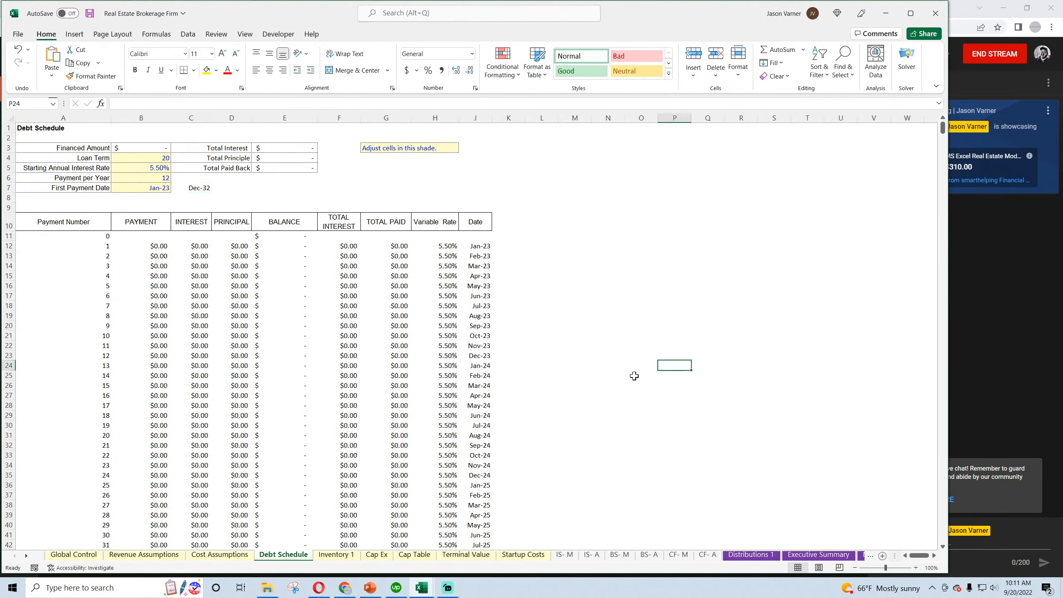
{"action": "left_click", "coordinate": [564, 554]}
{"action": "left_click", "coordinate": [211, 194]}
{"action": "left_click", "coordinate": [231, 191]}
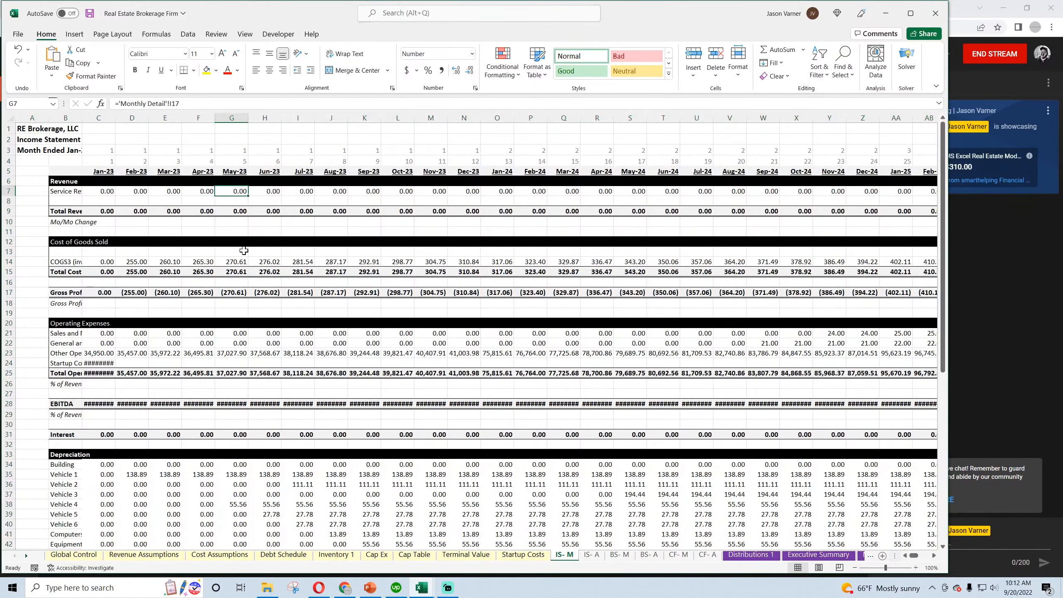
{"action": "left_click", "coordinate": [234, 262]}
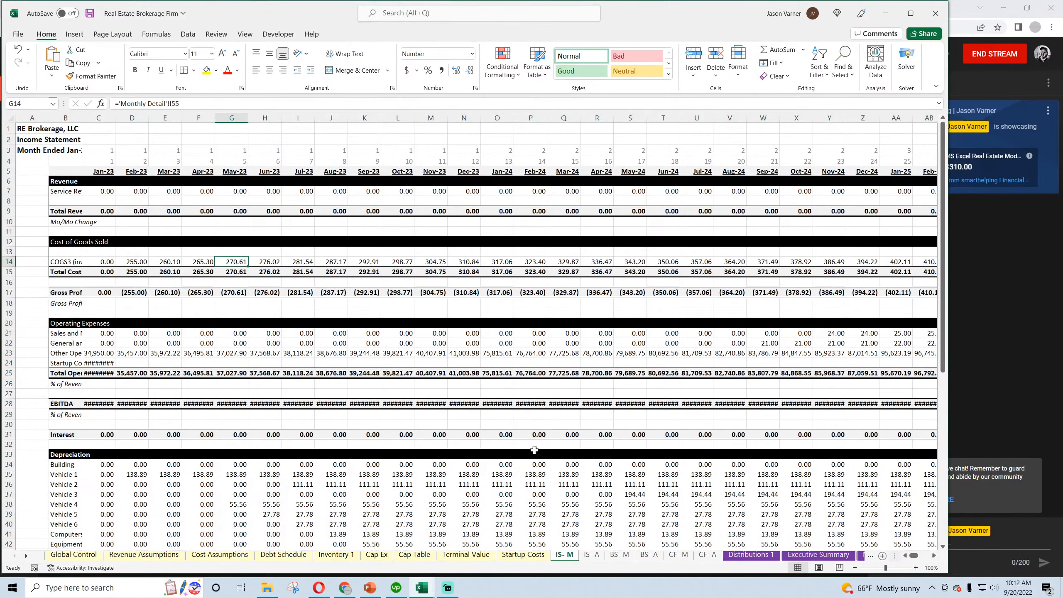
{"action": "left_click", "coordinate": [339, 337]}
{"action": "left_click", "coordinate": [337, 353]}
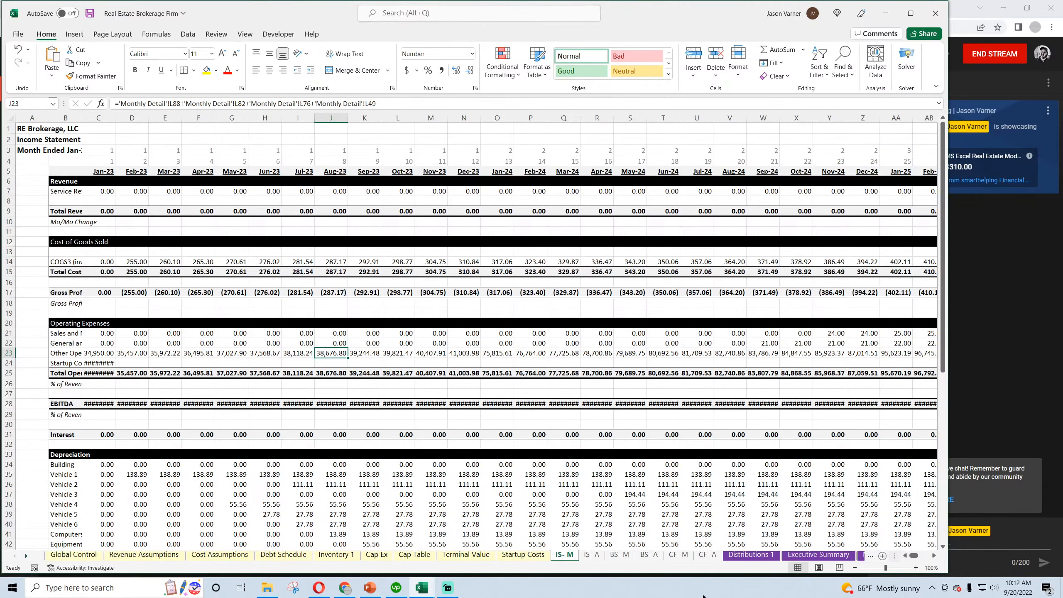
{"action": "left_click", "coordinate": [597, 557]}
{"action": "left_click", "coordinate": [568, 557]}
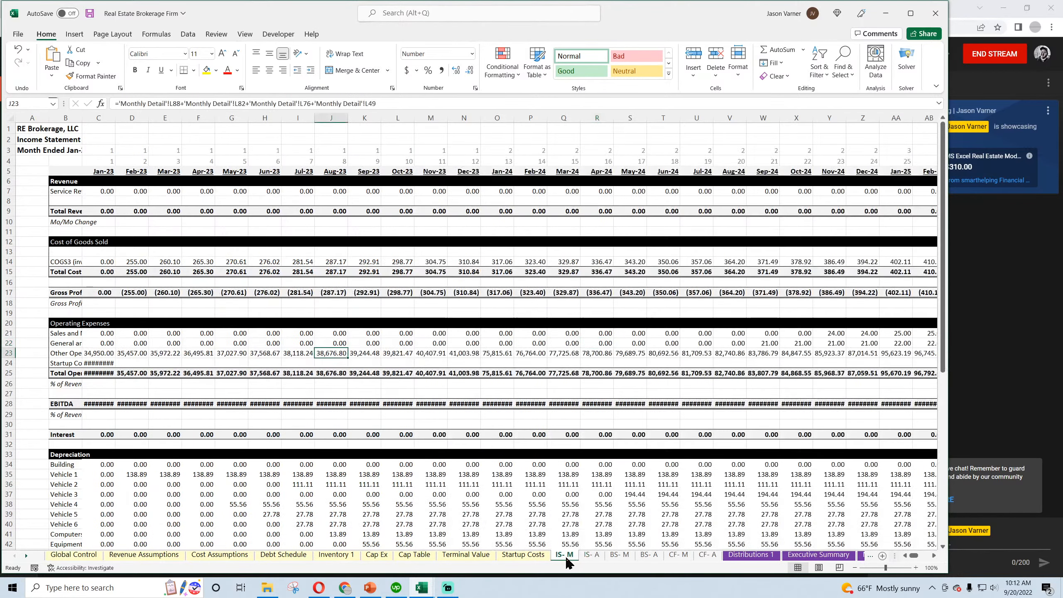
{"action": "right_click", "coordinate": [567, 558]}
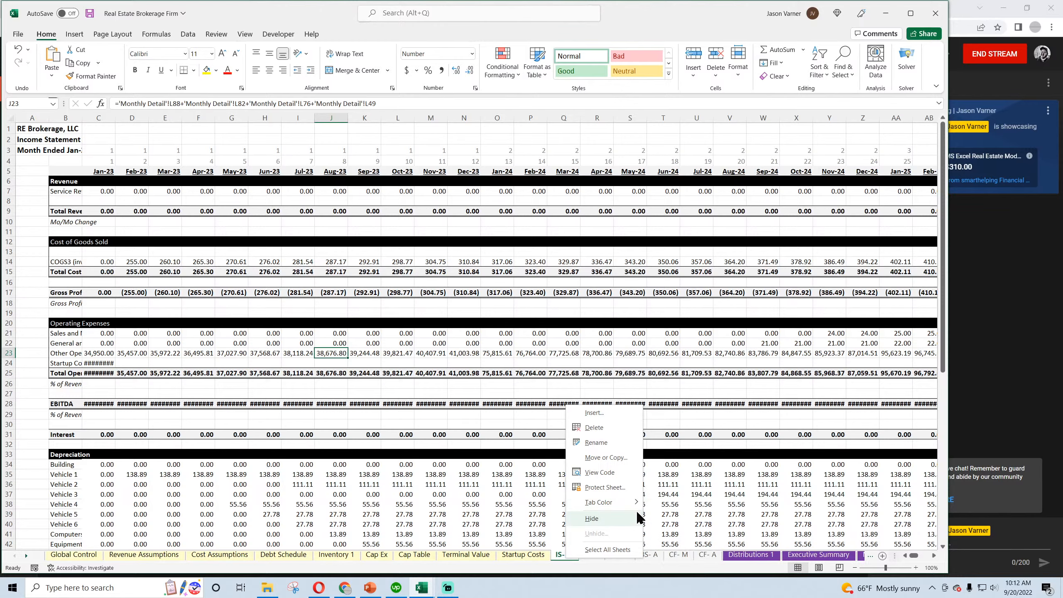
{"action": "left_click", "coordinate": [430, 588]}
{"action": "left_click", "coordinate": [518, 508]}
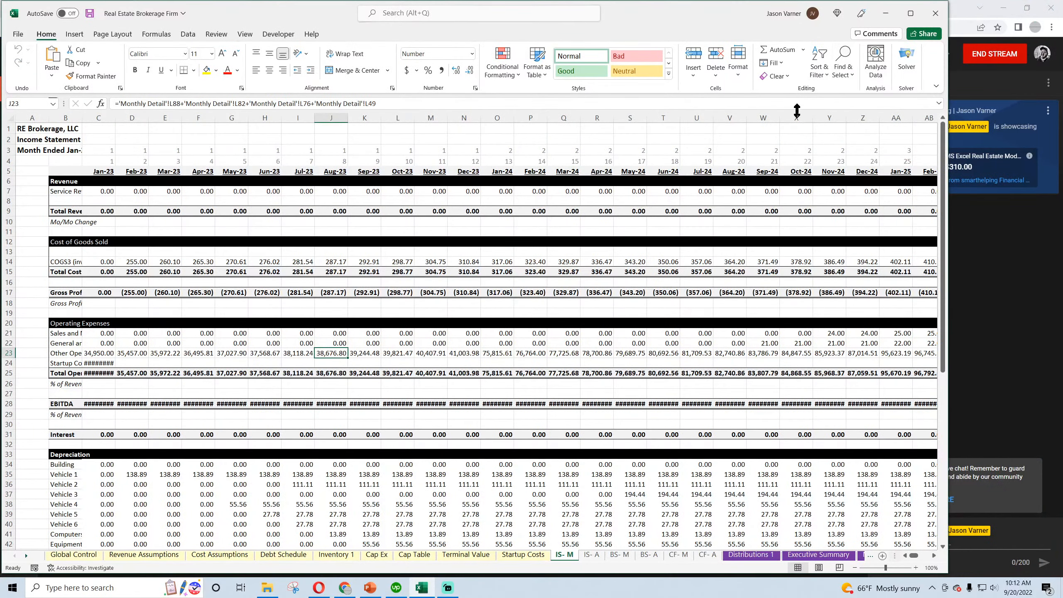
Freeze the panes of the IS- M sheet at cell C6, locking rows 1 to 5 and columns A and B
{"action": "left_click", "coordinate": [101, 180]}
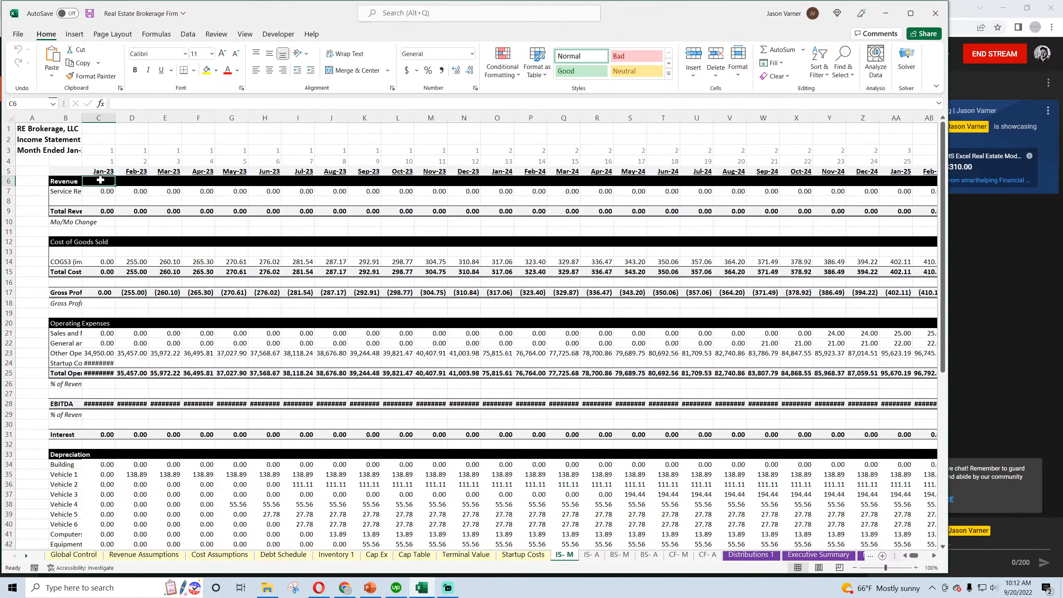
{"action": "left_click", "coordinate": [245, 34]}
{"action": "left_click", "coordinate": [498, 63]}
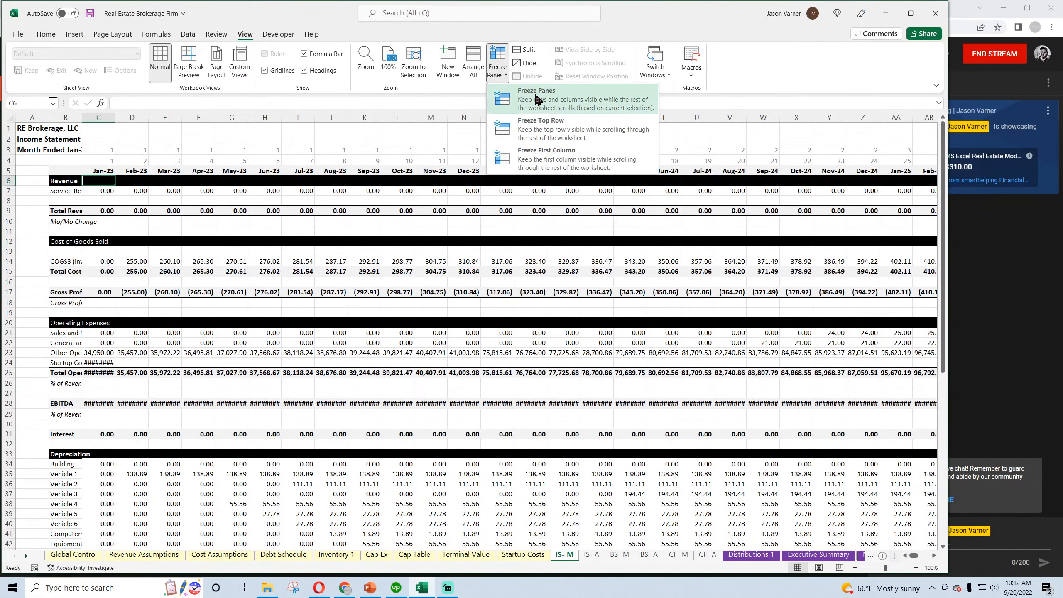
{"action": "left_click", "coordinate": [537, 99]}
Set the width of the monthly columns C through DR on the IS- M sheet to 15
{"action": "left_click", "coordinate": [364, 292]}
{"action": "left_click_drag", "start_coordinate": [81, 117], "coordinate": [879, 122]}
{"action": "right_click", "coordinate": [836, 118]}
{"action": "left_click", "coordinate": [876, 283]}
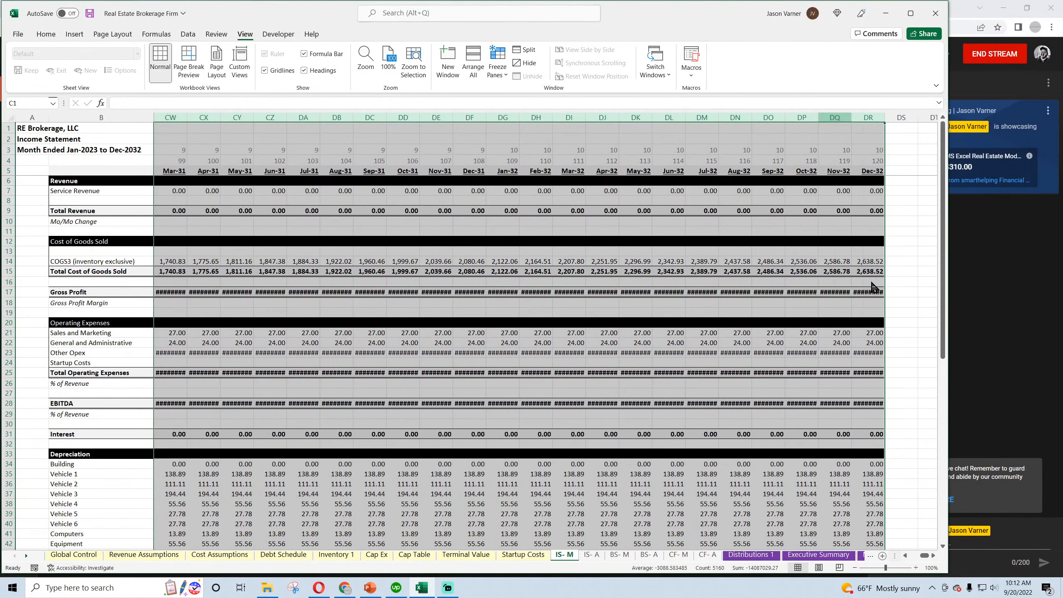
{"action": "type", "text": "15"}
{"action": "key", "text": "Return"}
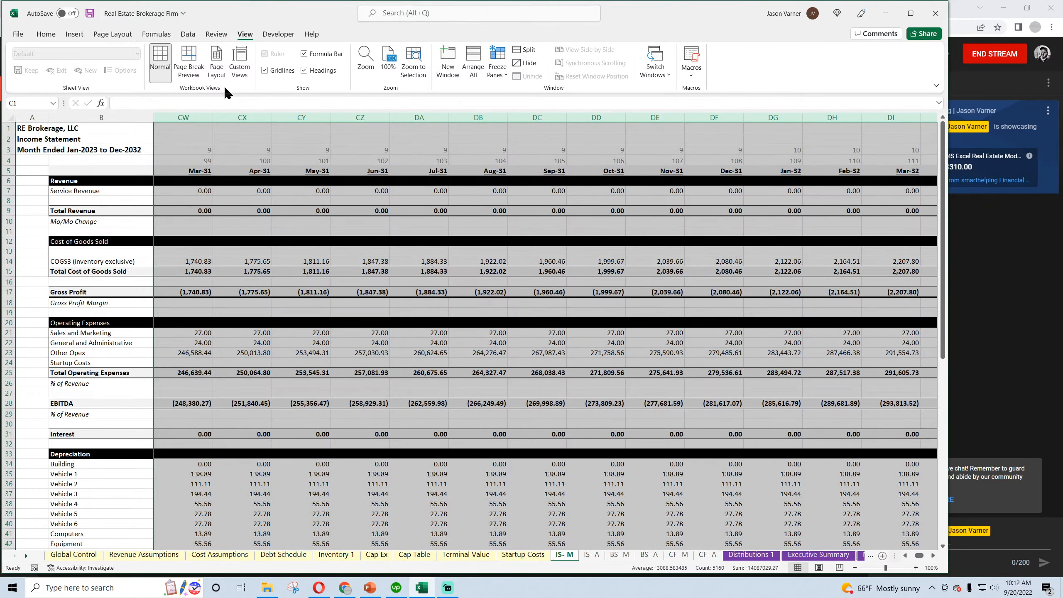
Hide the gridlines on the IS- M sheet and save the workbook
{"action": "left_click", "coordinate": [264, 70]}
{"action": "left_click", "coordinate": [203, 140]}
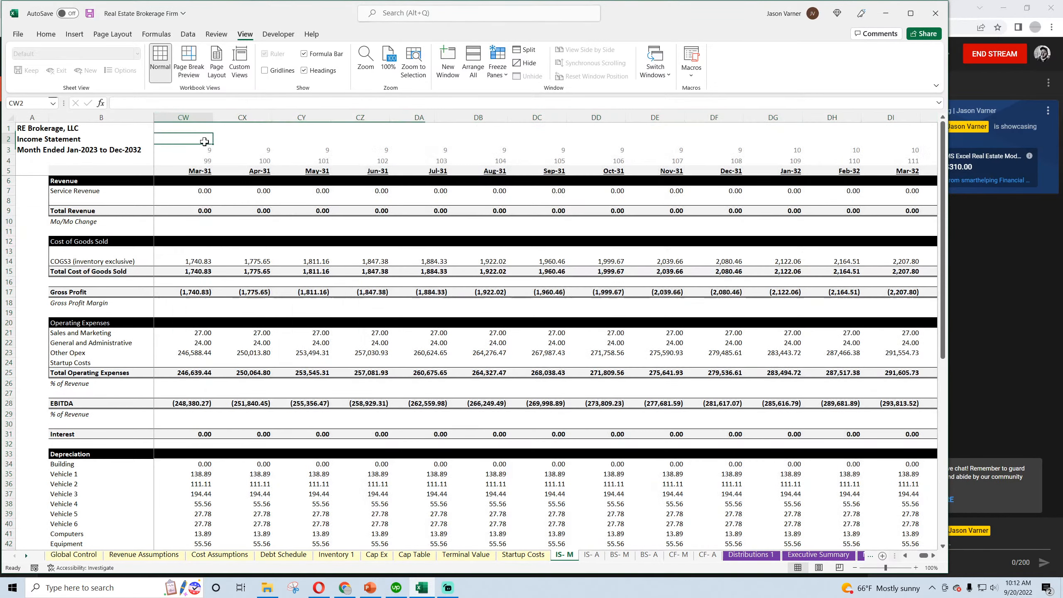
{"action": "left_click", "coordinate": [46, 36]}
{"action": "left_click", "coordinate": [90, 13]}
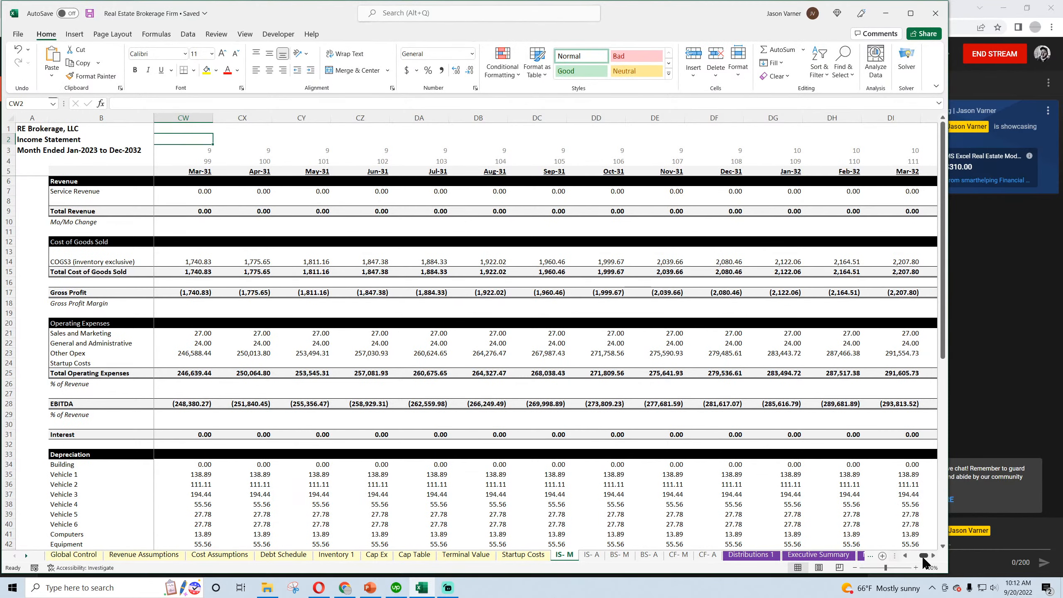
Color the IS- M and IS- A sheet tabs with a light gray theme shade
{"action": "left_click_drag", "start_coordinate": [923, 556], "coordinate": [914, 555]}
{"action": "scroll", "coordinate": [340, 383], "scroll_direction": "down", "scroll_amount": 11}
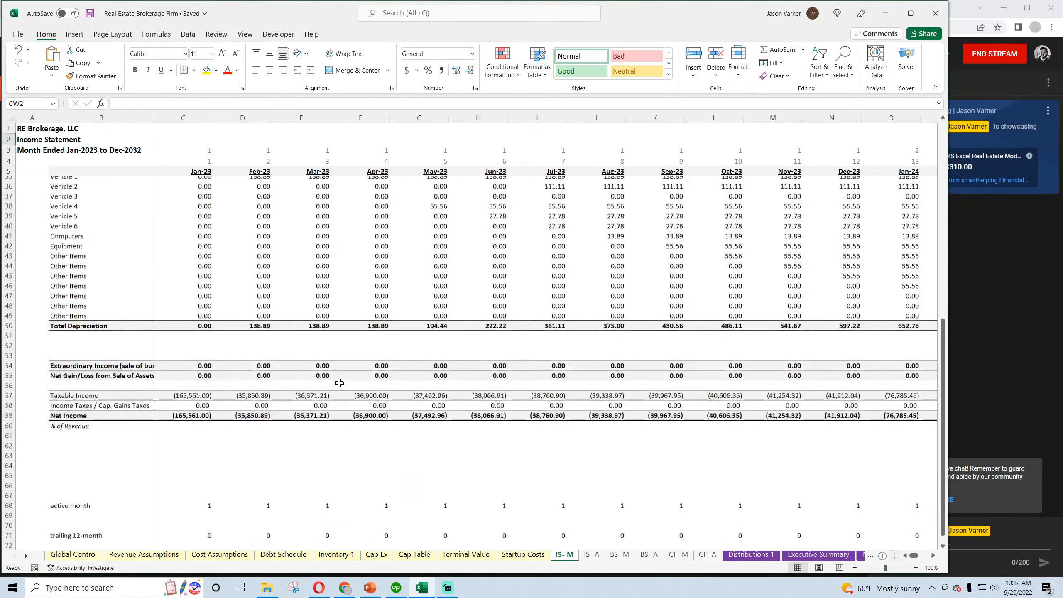
{"action": "scroll", "coordinate": [340, 384], "scroll_direction": "down", "scroll_amount": 1}
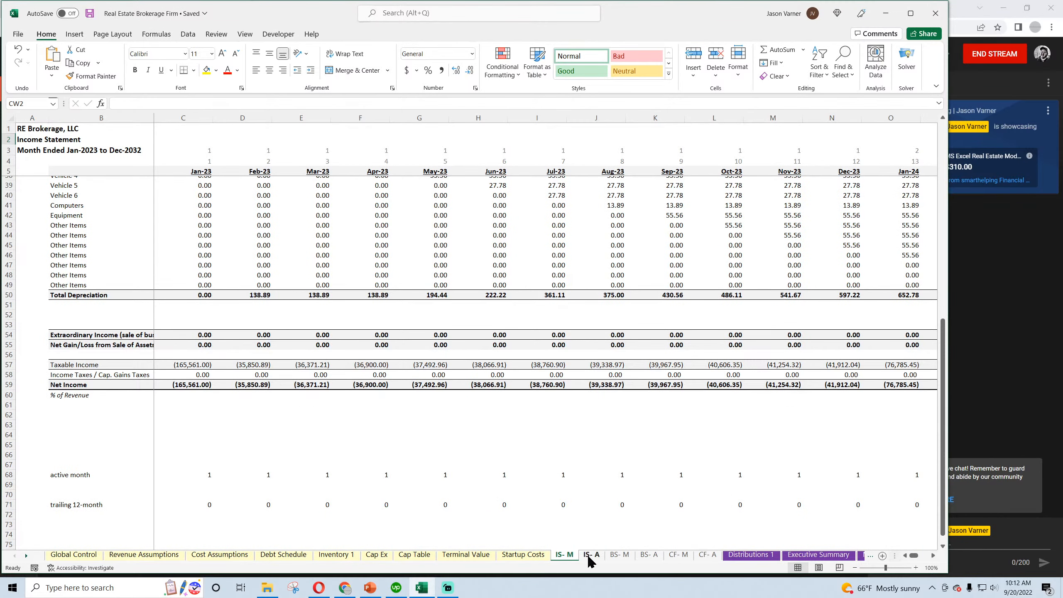
{"action": "right_click", "coordinate": [565, 555]}
{"action": "mouse_move", "coordinate": [606, 501]}
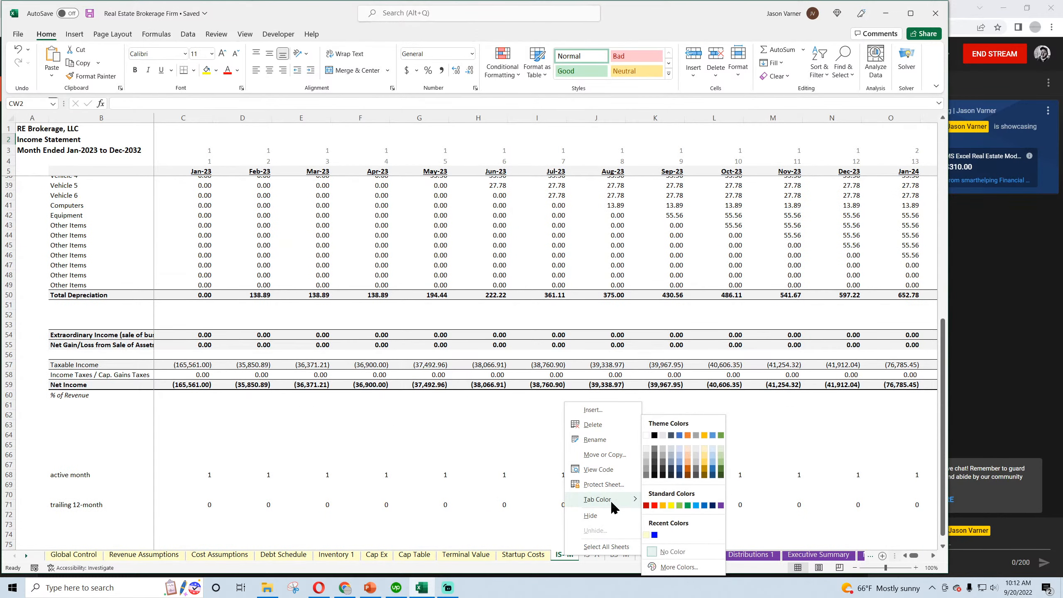
{"action": "left_click", "coordinate": [647, 449]}
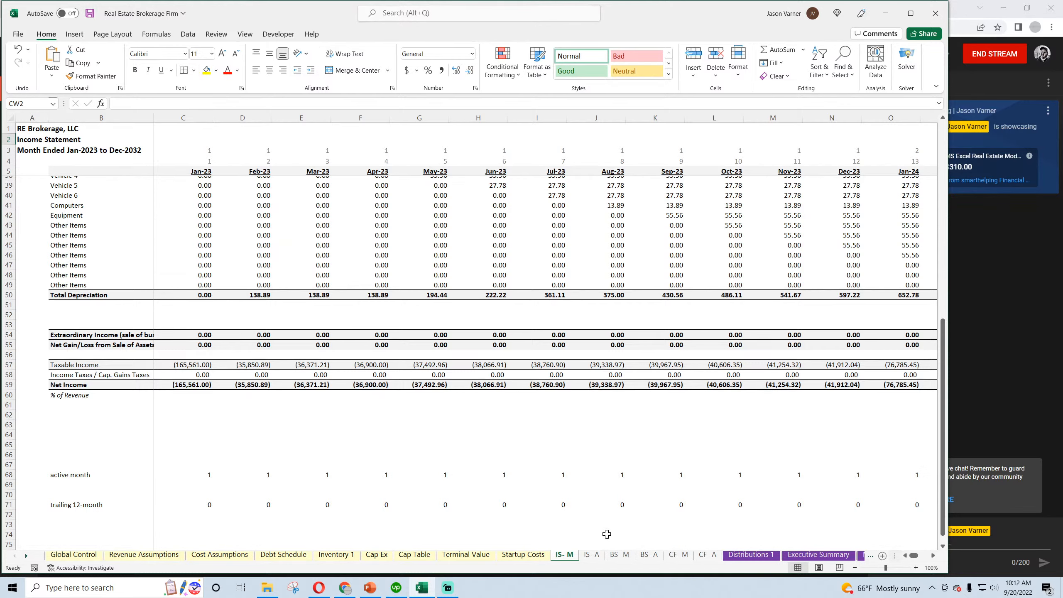
{"action": "right_click", "coordinate": [592, 556]}
{"action": "mouse_move", "coordinate": [639, 498]}
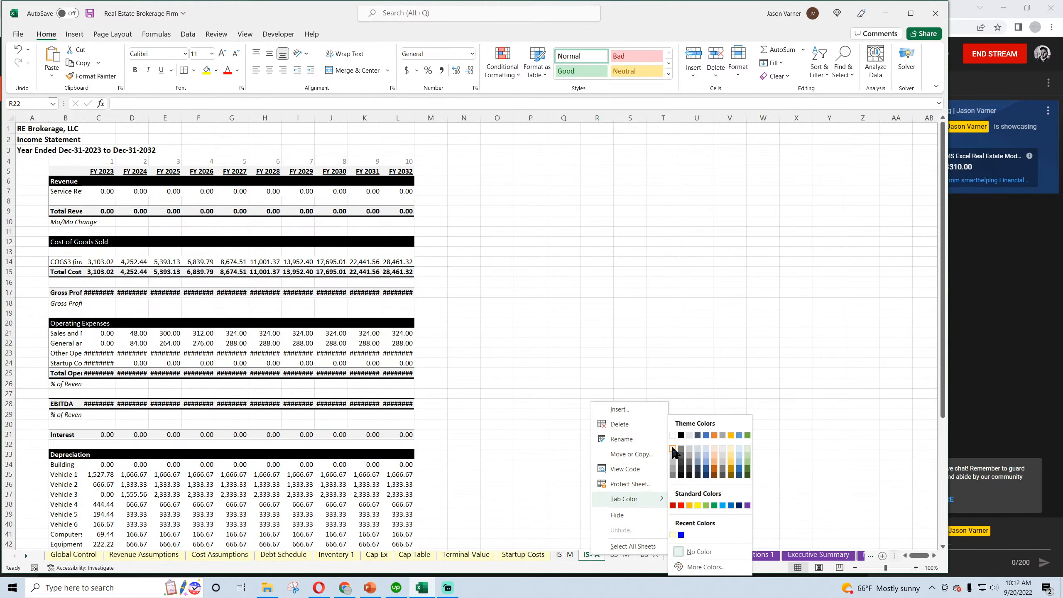
{"action": "left_click", "coordinate": [675, 450]}
Give the BS- M and BS- A balance sheet tabs a light gray theme color
{"action": "right_click", "coordinate": [622, 555]}
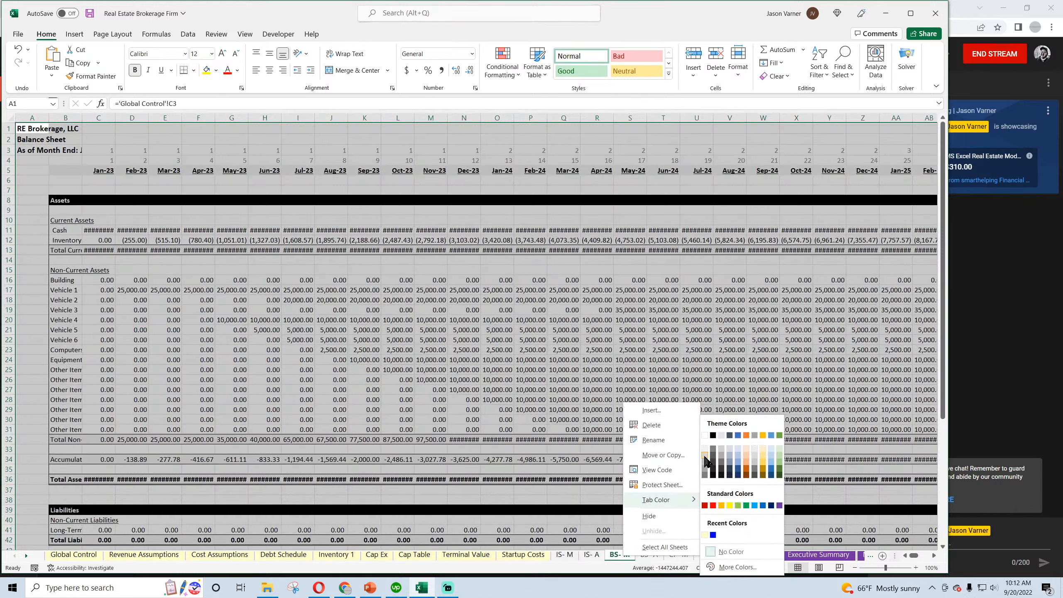
{"action": "left_click", "coordinate": [707, 460]}
{"action": "left_click", "coordinate": [649, 555]}
{"action": "right_click", "coordinate": [649, 556]}
{"action": "mouse_move", "coordinate": [706, 499]}
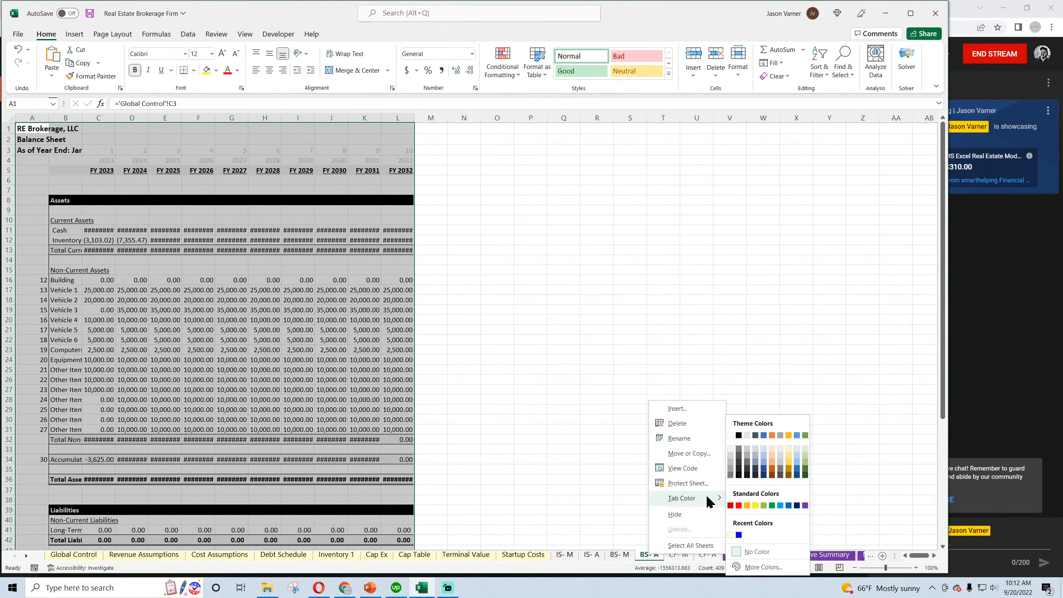
{"action": "left_click", "coordinate": [730, 449]}
Apply a light gray theme color to the CF- M and CF- A cash flow sheet tabs
{"action": "left_click", "coordinate": [679, 555]}
{"action": "right_click", "coordinate": [679, 555]}
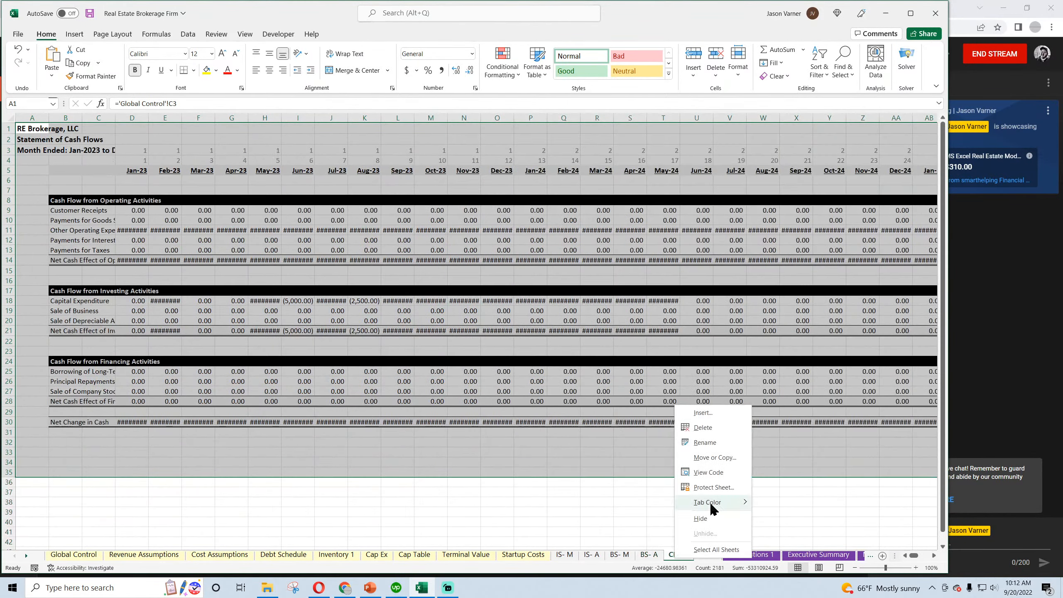
{"action": "left_click", "coordinate": [756, 452]}
{"action": "left_click", "coordinate": [708, 556]}
{"action": "right_click", "coordinate": [708, 556]}
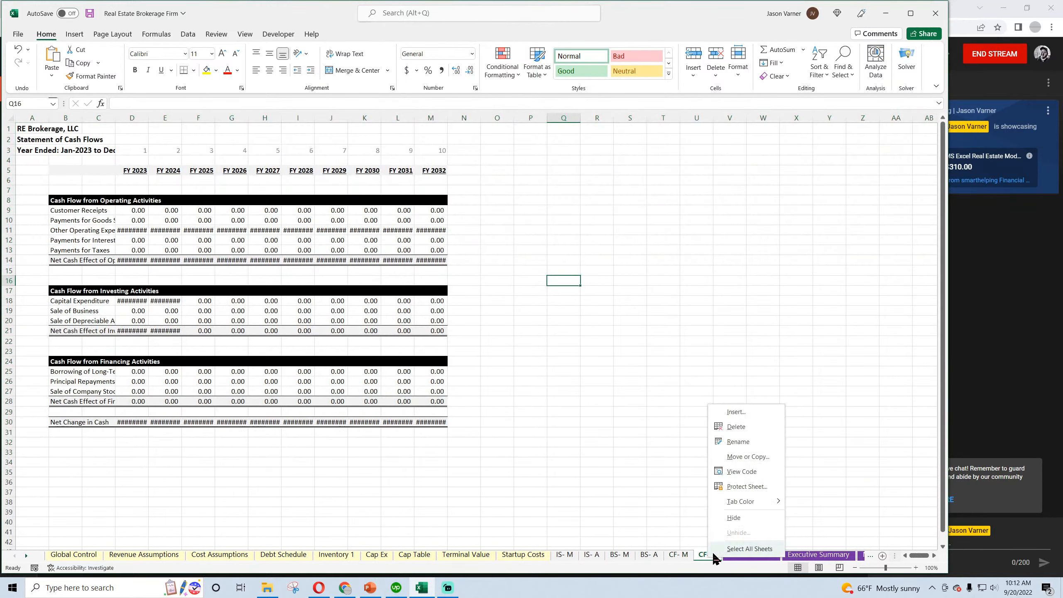
{"action": "mouse_move", "coordinate": [749, 502]}
{"action": "left_click", "coordinate": [792, 457]}
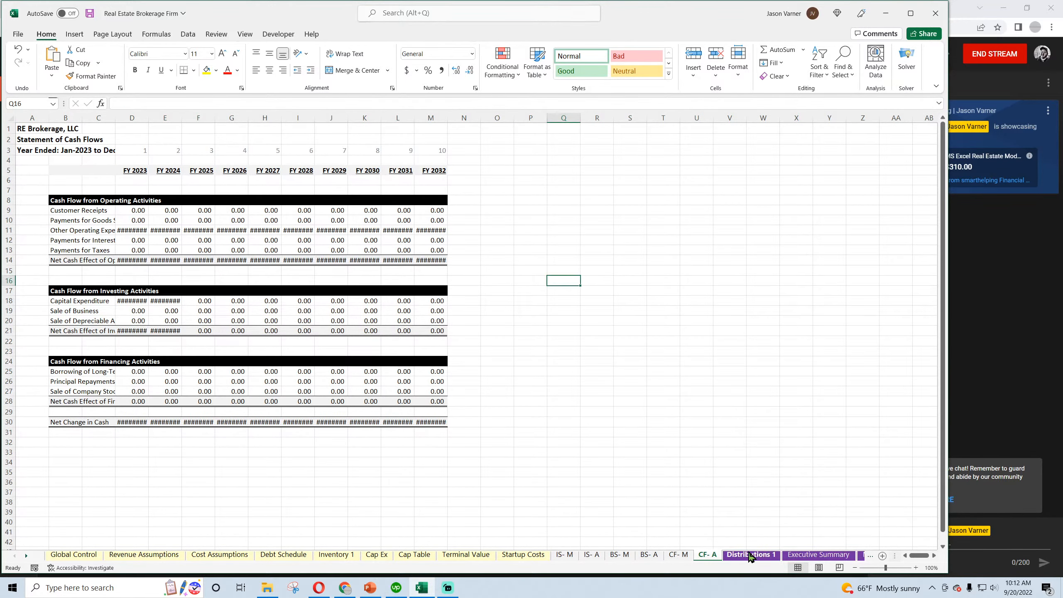
Examine the FY 1 inputs for Deal Type 1 on the Revenue Assumptions sheet, including deal growth, deals per agent, sales price and commission split
{"action": "left_click", "coordinate": [150, 556]}
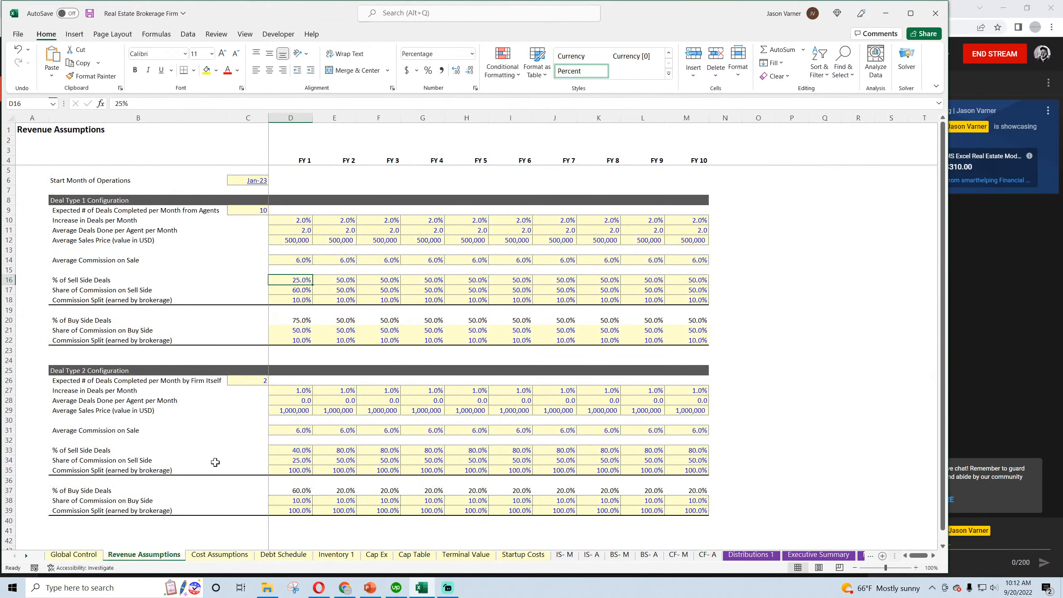
{"action": "left_click", "coordinate": [303, 217]}
{"action": "left_click", "coordinate": [297, 241]}
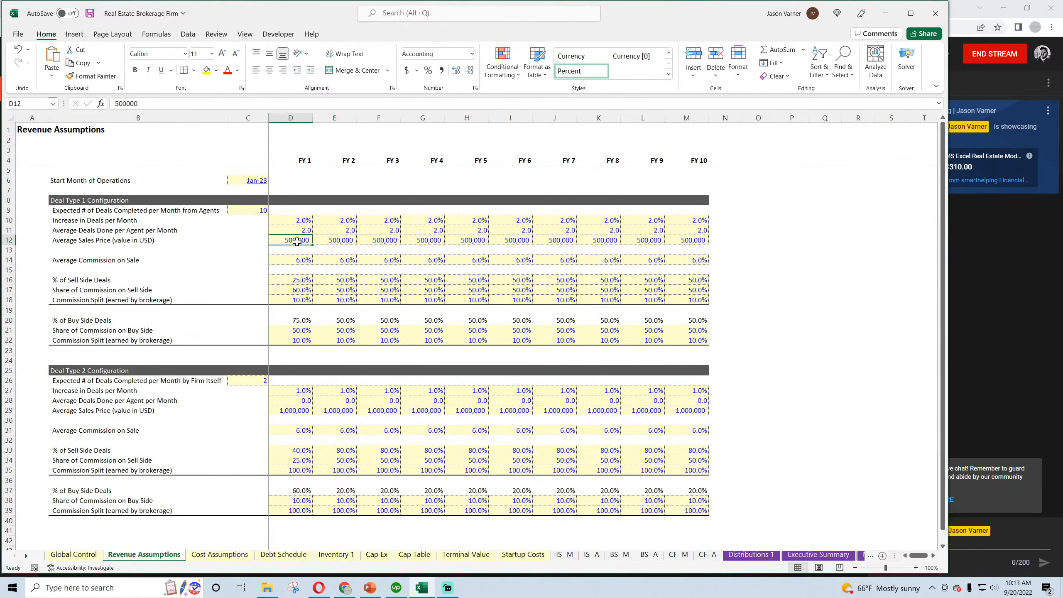
{"action": "left_click", "coordinate": [297, 319]}
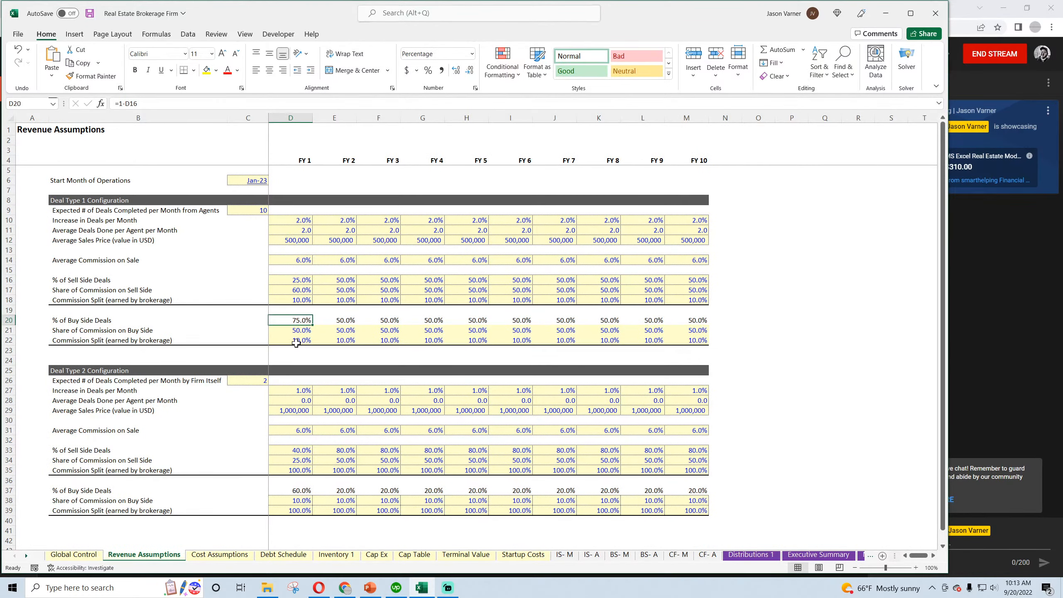
{"action": "left_click", "coordinate": [296, 341]}
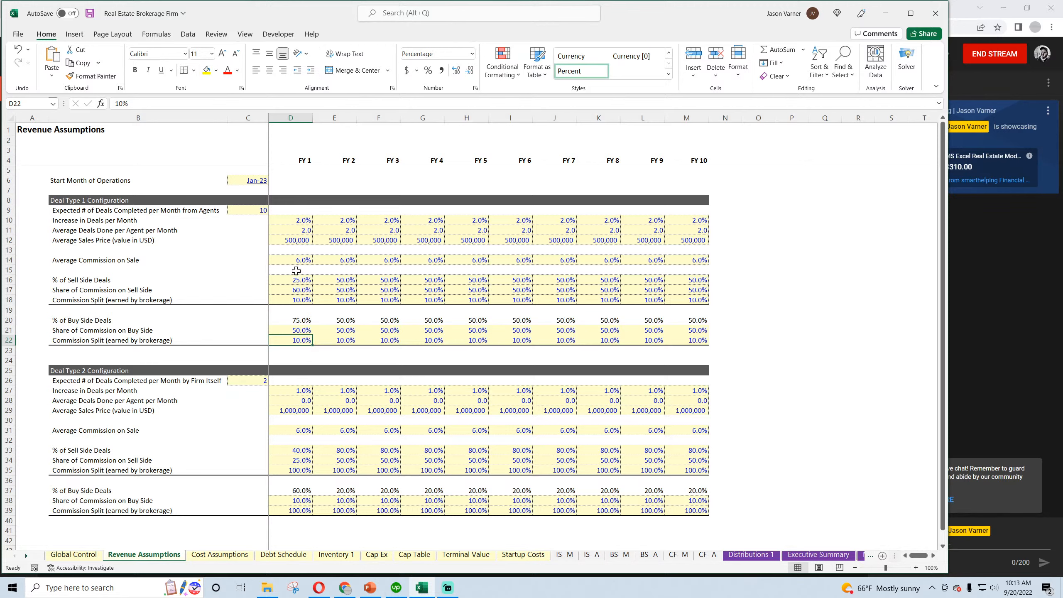
{"action": "left_click", "coordinate": [294, 245]}
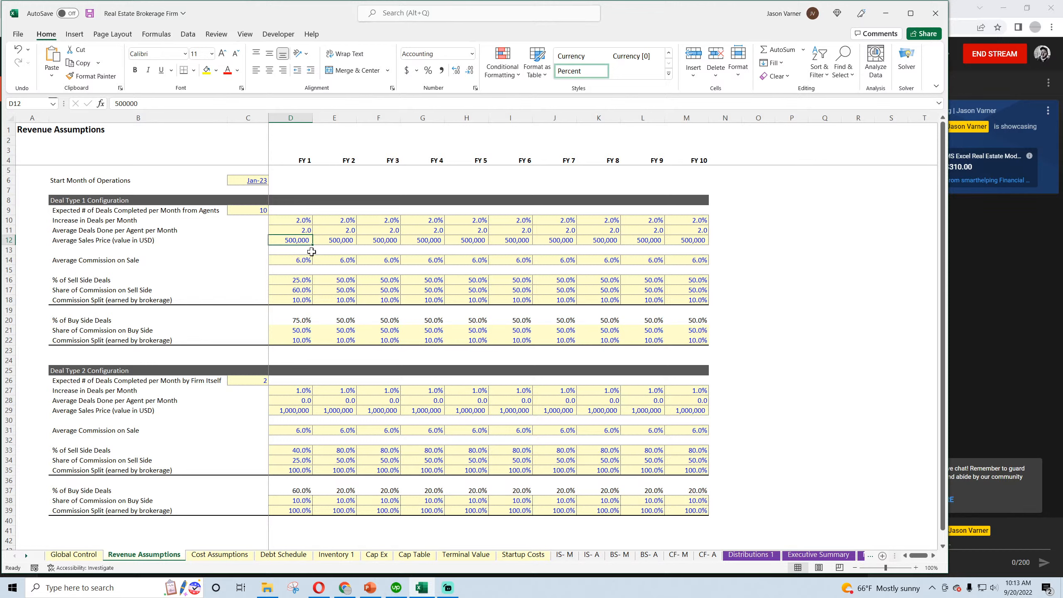
{"action": "left_click", "coordinate": [296, 220]}
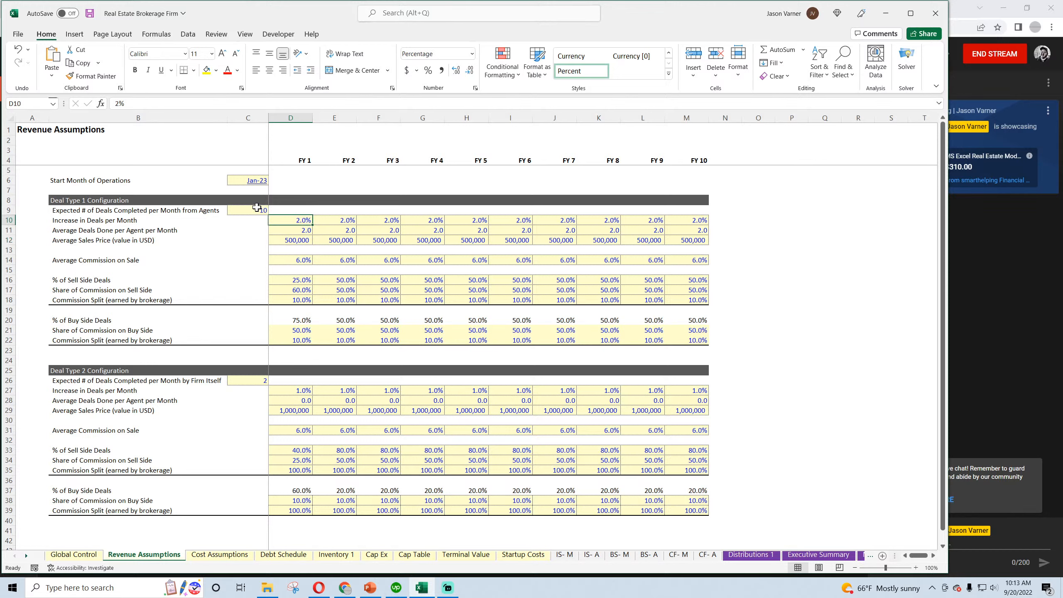
{"action": "left_click", "coordinate": [291, 230]}
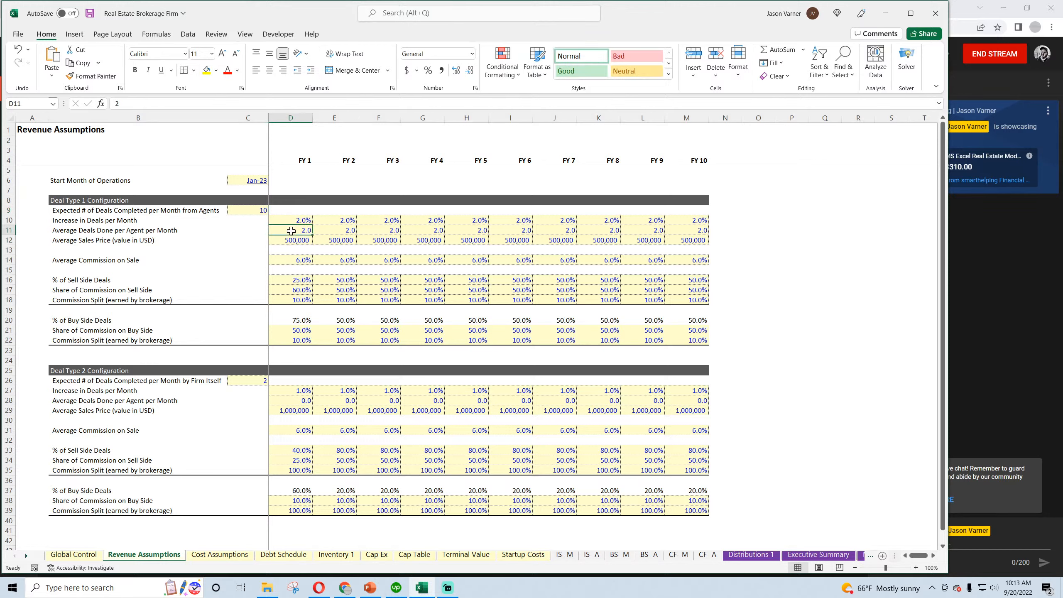
Save the workbook and hide the gridlines on the IS- A sheet
{"action": "left_click", "coordinate": [90, 13]}
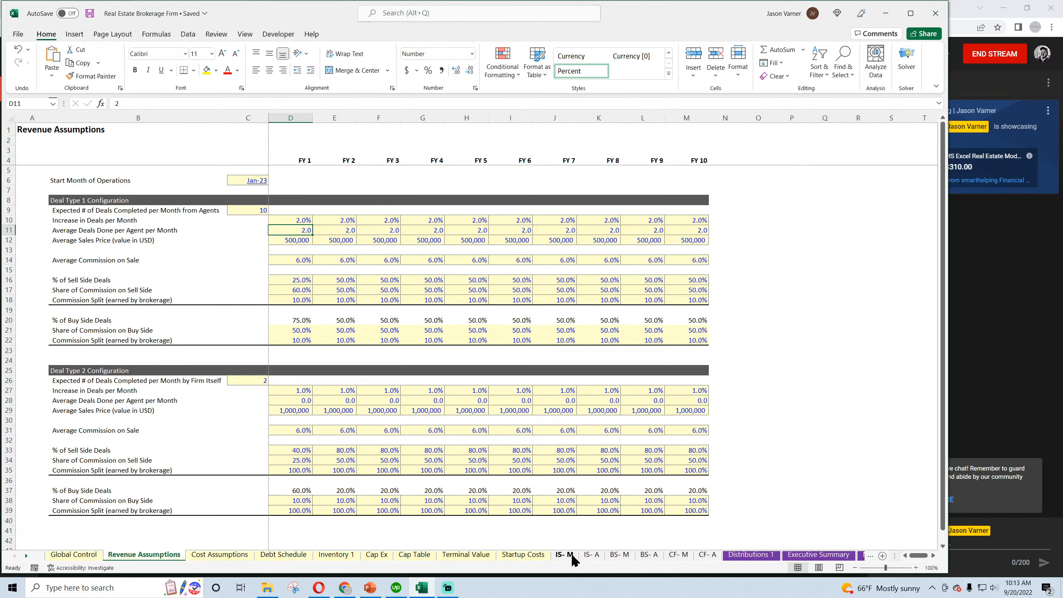
{"action": "left_click", "coordinate": [758, 557]}
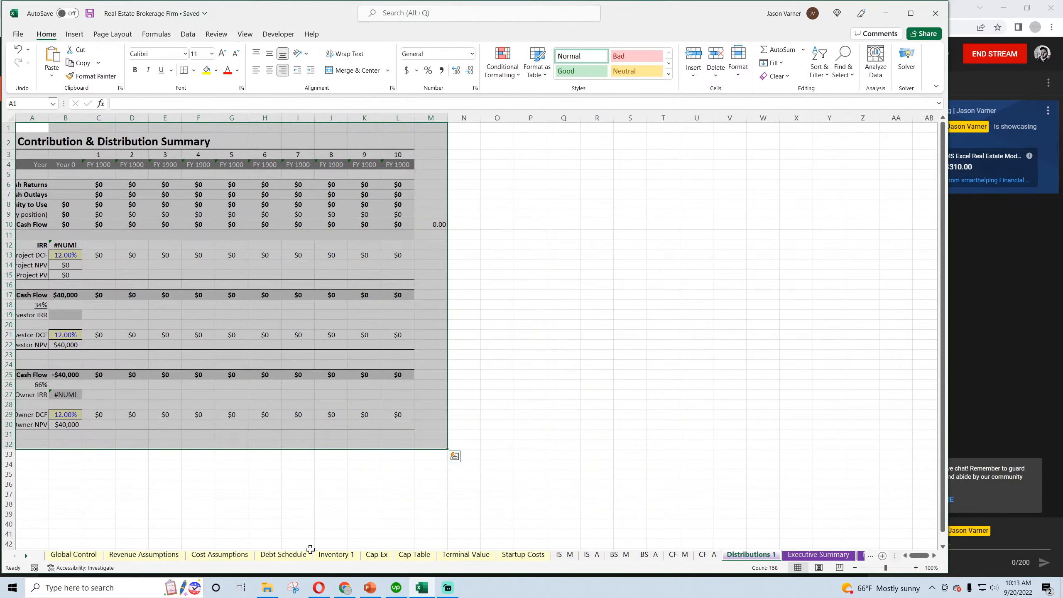
{"action": "left_click", "coordinate": [566, 556]}
{"action": "scroll", "coordinate": [344, 471], "scroll_direction": "up", "scroll_amount": 11}
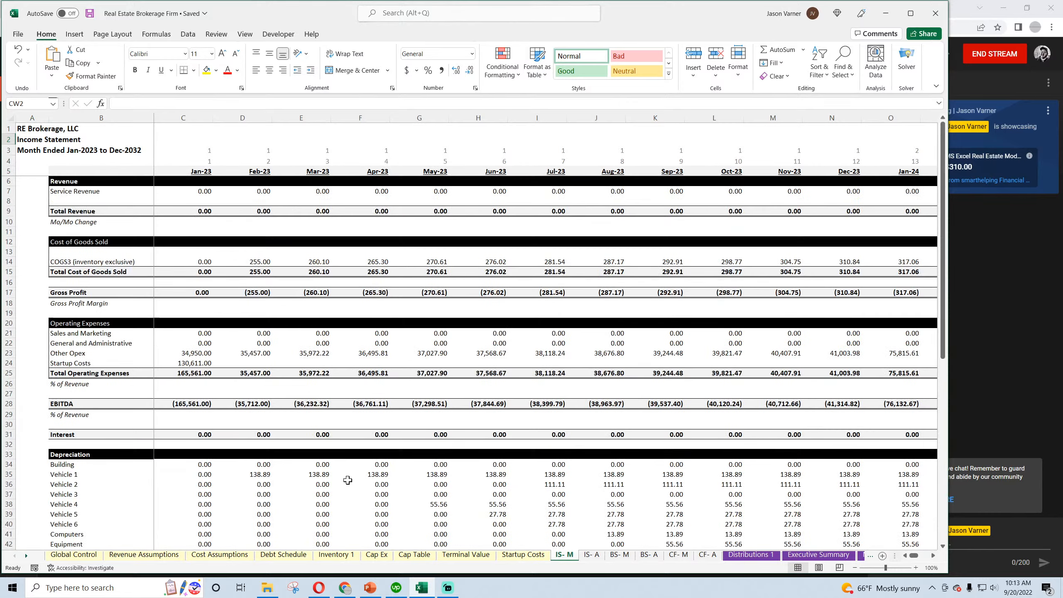
{"action": "left_click", "coordinate": [591, 555]}
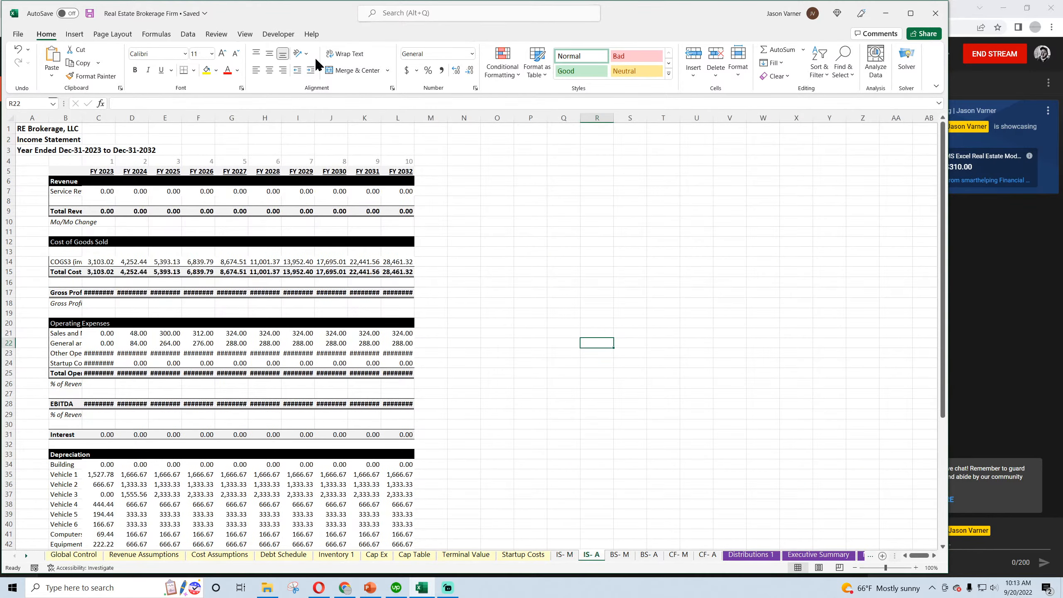
{"action": "left_click", "coordinate": [246, 35]}
{"action": "left_click", "coordinate": [265, 70]}
{"action": "left_click", "coordinate": [464, 201]}
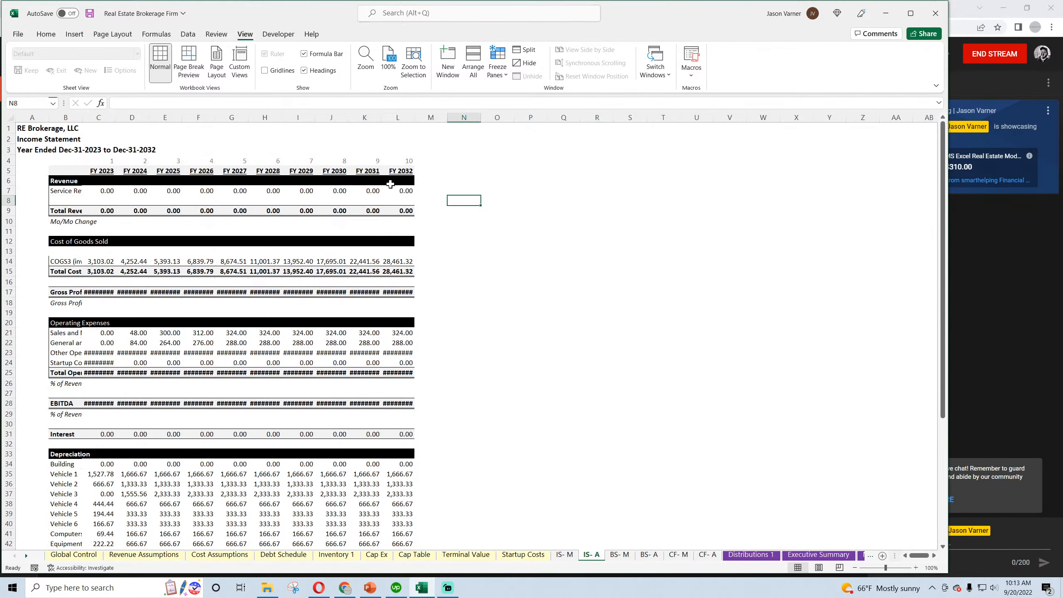
Widen column B on the IS- A sheet to show the full row labels and freeze the panes at cell C6
{"action": "left_click_drag", "start_coordinate": [82, 117], "coordinate": [176, 122]}
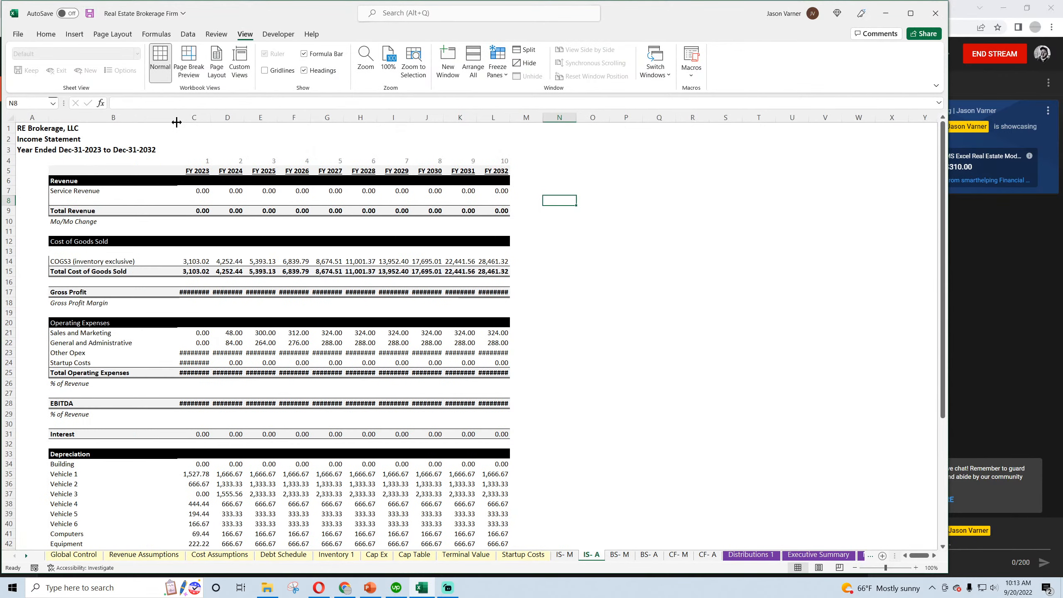
{"action": "left_click", "coordinate": [191, 179]}
{"action": "left_click", "coordinate": [497, 67]}
{"action": "left_click", "coordinate": [527, 90]}
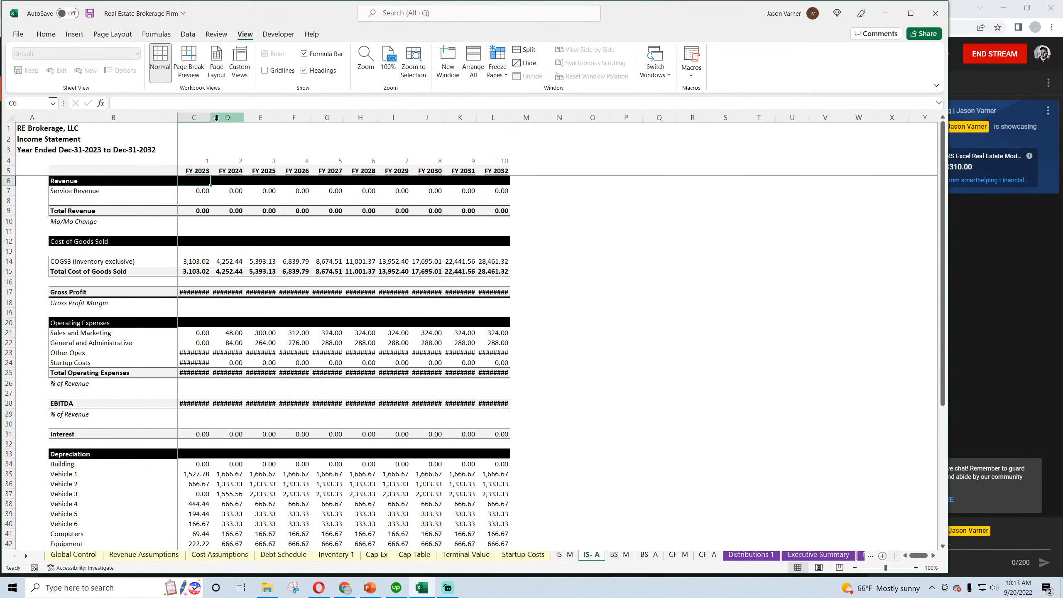
Set the width of the annual columns C through L on the IS- A sheet to 15
{"action": "left_click_drag", "start_coordinate": [207, 118], "coordinate": [492, 117]}
{"action": "left_click", "coordinate": [530, 282]}
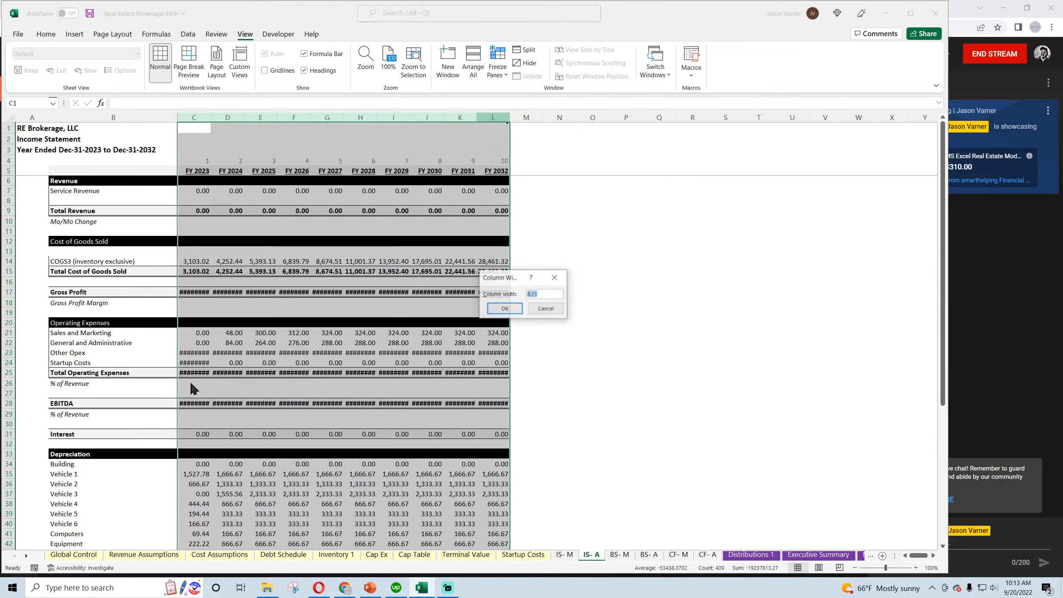
{"action": "type", "text": "15"}
{"action": "key", "text": "Return"}
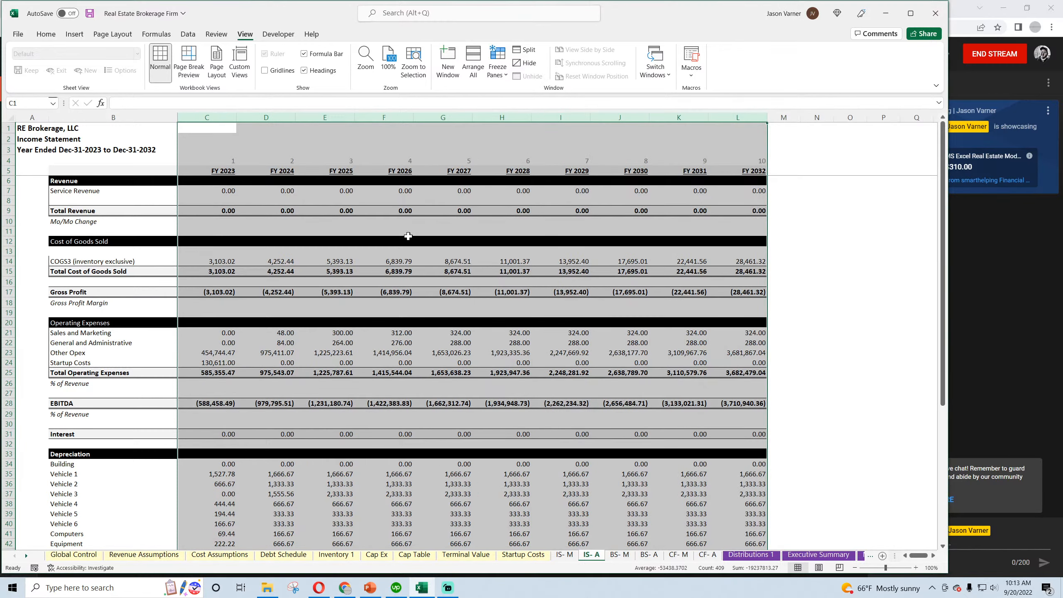
Delete the empty Inventory 1 sheet
{"action": "left_click", "coordinate": [466, 555]}
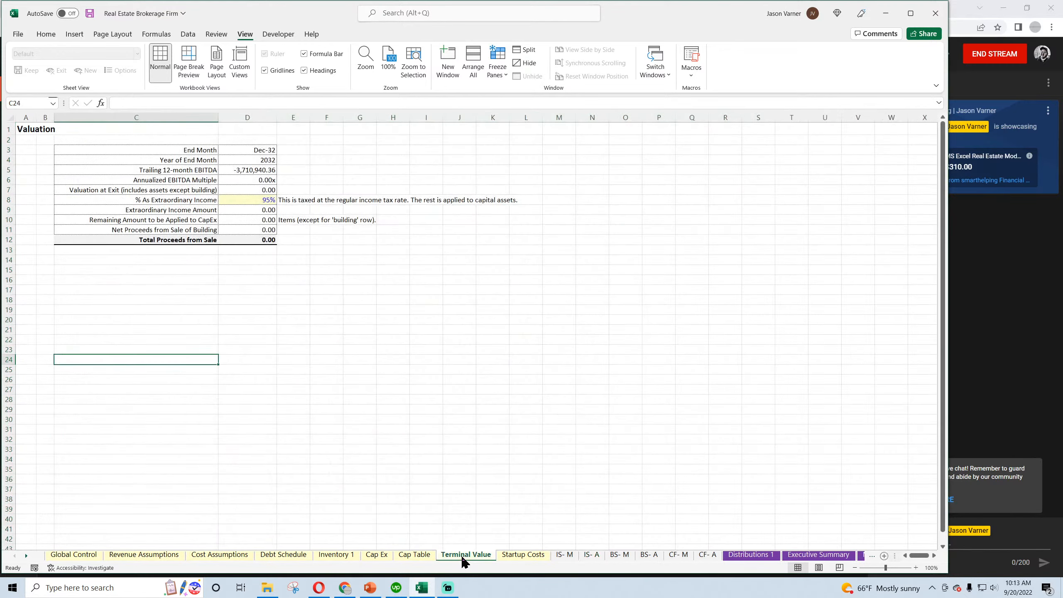
{"action": "left_click", "coordinate": [335, 556]}
{"action": "right_click", "coordinate": [333, 555]}
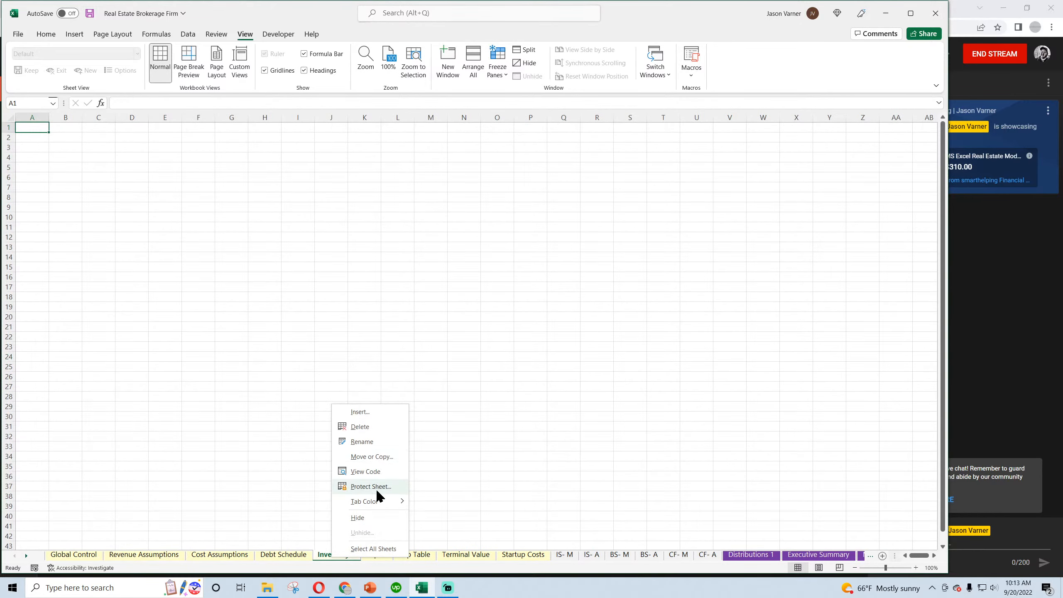
{"action": "left_click", "coordinate": [360, 426]}
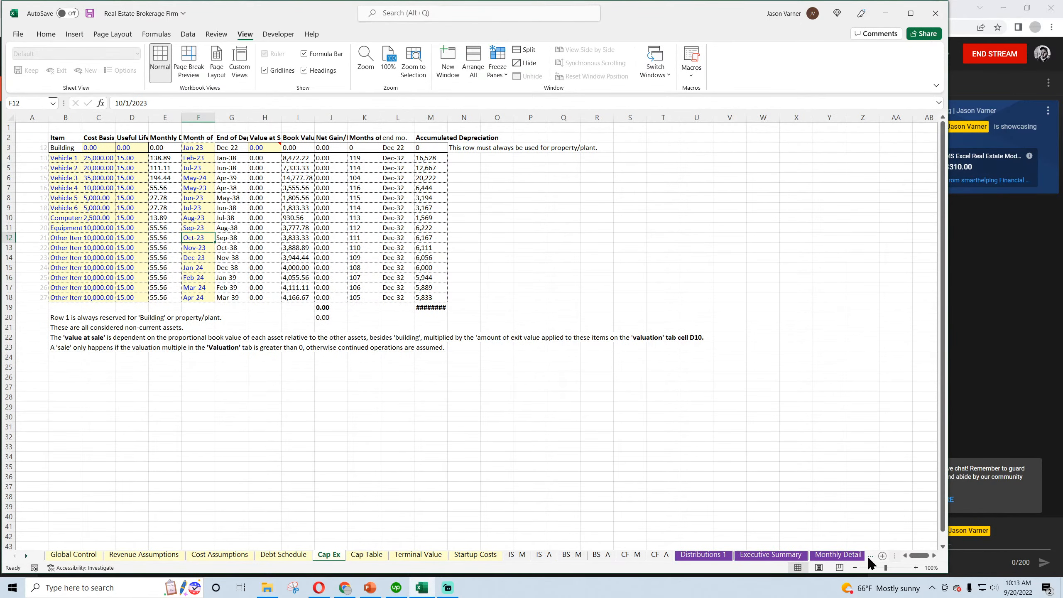
Delete the empty Annual Detail sheet
{"action": "left_click", "coordinate": [846, 556]}
{"action": "left_click", "coordinate": [831, 557]}
{"action": "right_click", "coordinate": [760, 556]}
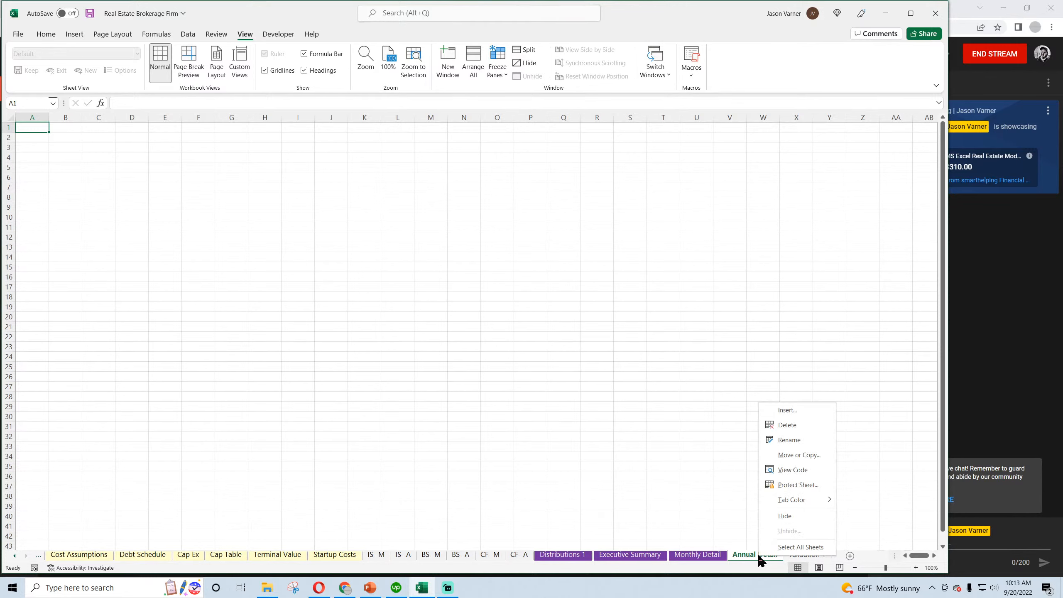
{"action": "left_click", "coordinate": [787, 425]}
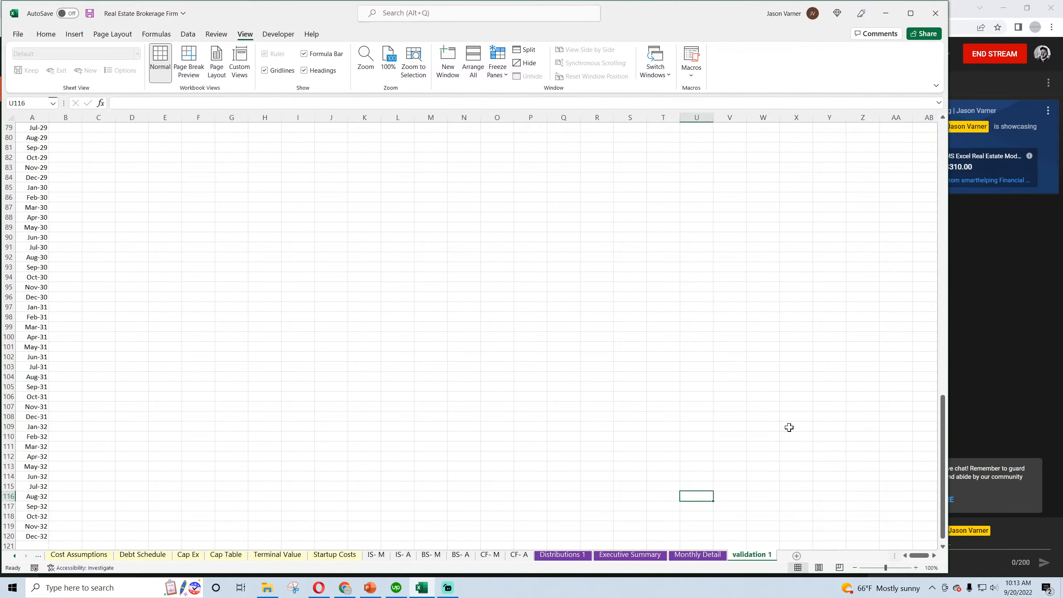
Check the area below the EBITDA row on the Monthly Detail sheet and save the workbook
{"action": "left_click", "coordinate": [697, 556]}
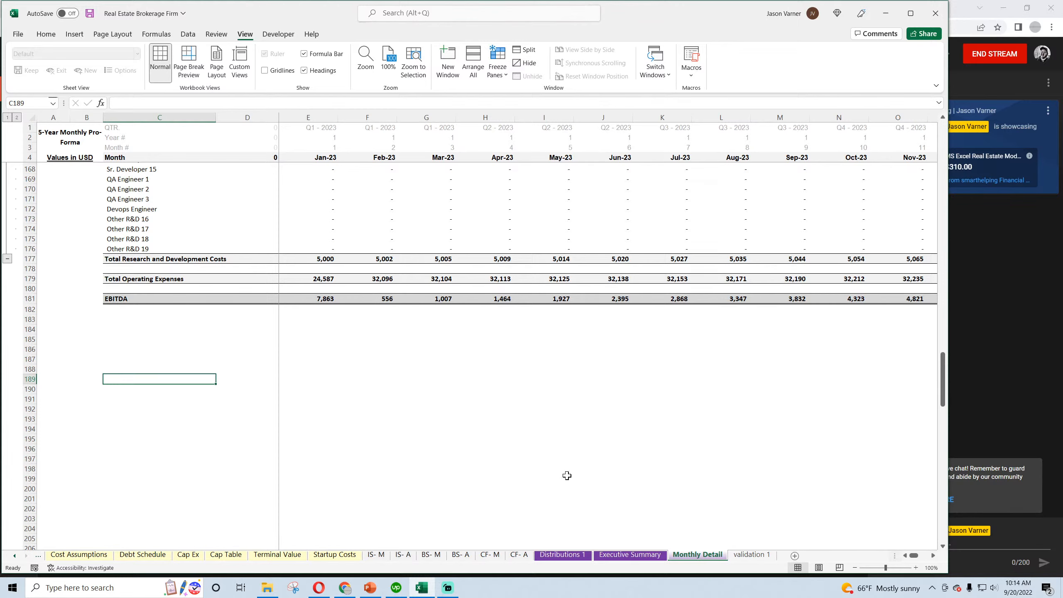
{"action": "left_click", "coordinate": [126, 310]}
{"action": "left_click", "coordinate": [121, 319]}
{"action": "left_click", "coordinate": [120, 329]}
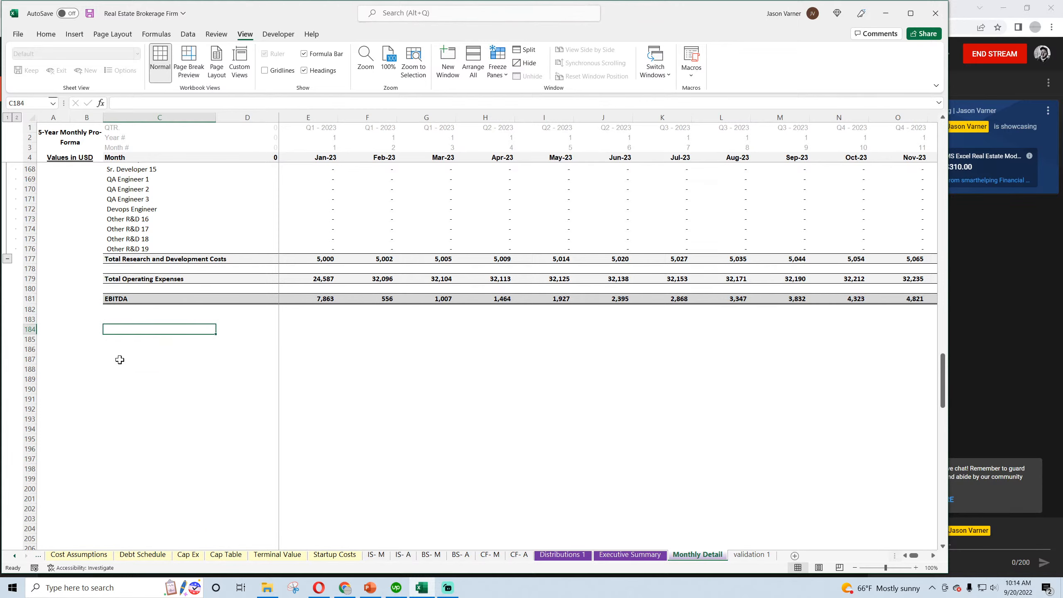
{"action": "left_click", "coordinate": [45, 34]}
{"action": "left_click", "coordinate": [90, 13]}
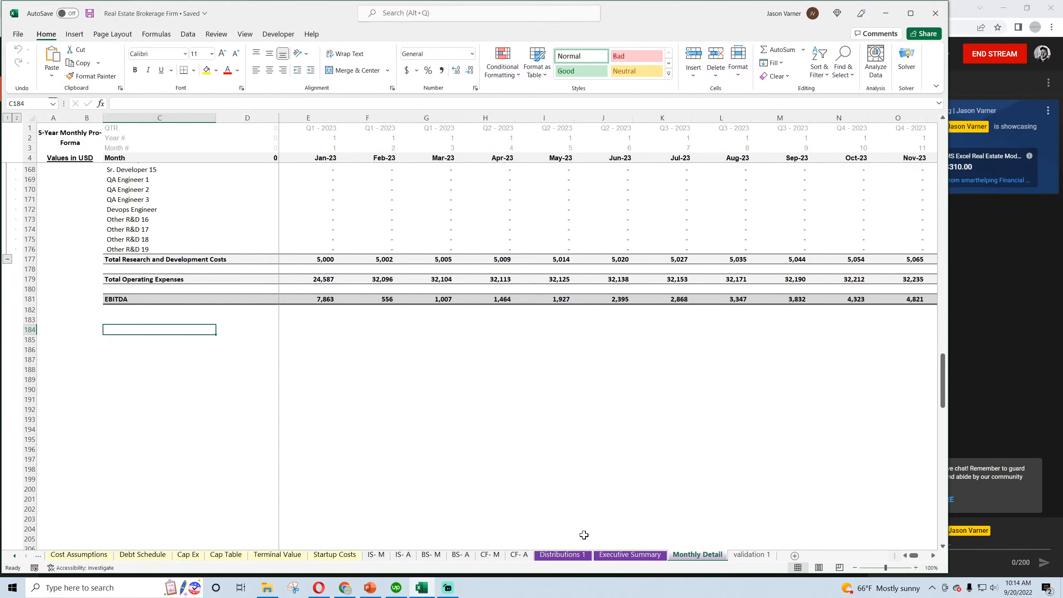
Review the annual income statement on the IS- A sheet
{"action": "left_click", "coordinate": [14, 556]}
{"action": "left_click", "coordinate": [14, 556]}
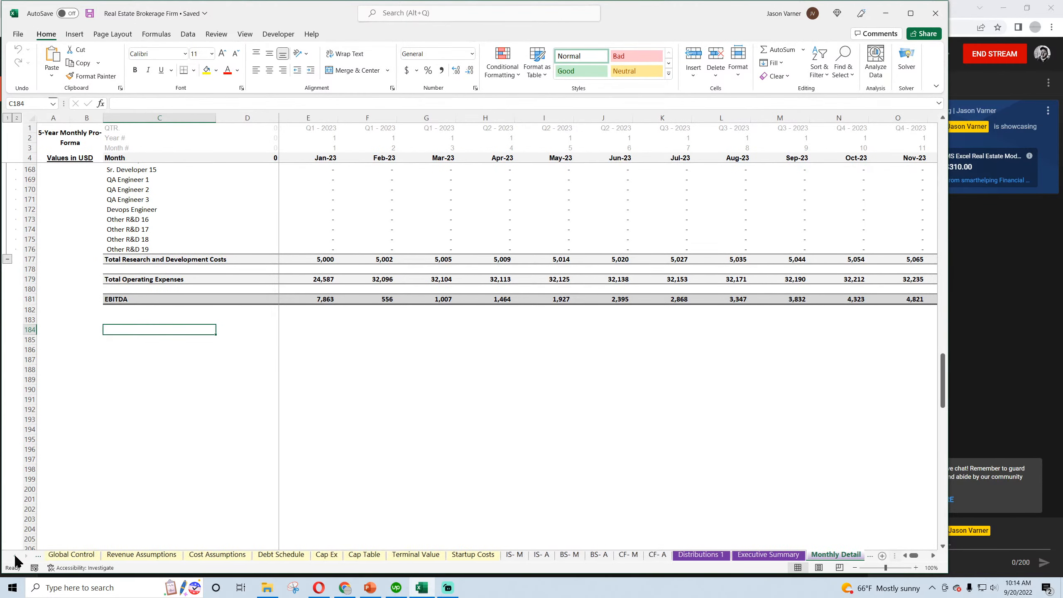
{"action": "left_click", "coordinate": [514, 556]}
{"action": "left_click", "coordinate": [541, 558]}
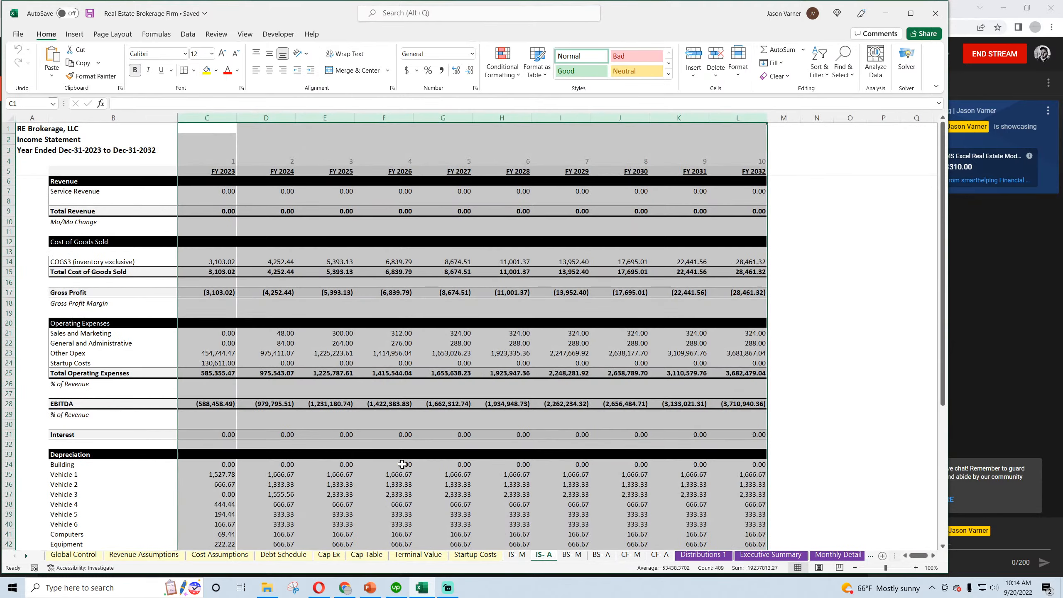
{"action": "left_click", "coordinate": [361, 445]}
{"action": "scroll", "coordinate": [356, 427], "scroll_direction": "down", "scroll_amount": 12}
{"action": "scroll", "coordinate": [356, 427], "scroll_direction": "up", "scroll_amount": 12}
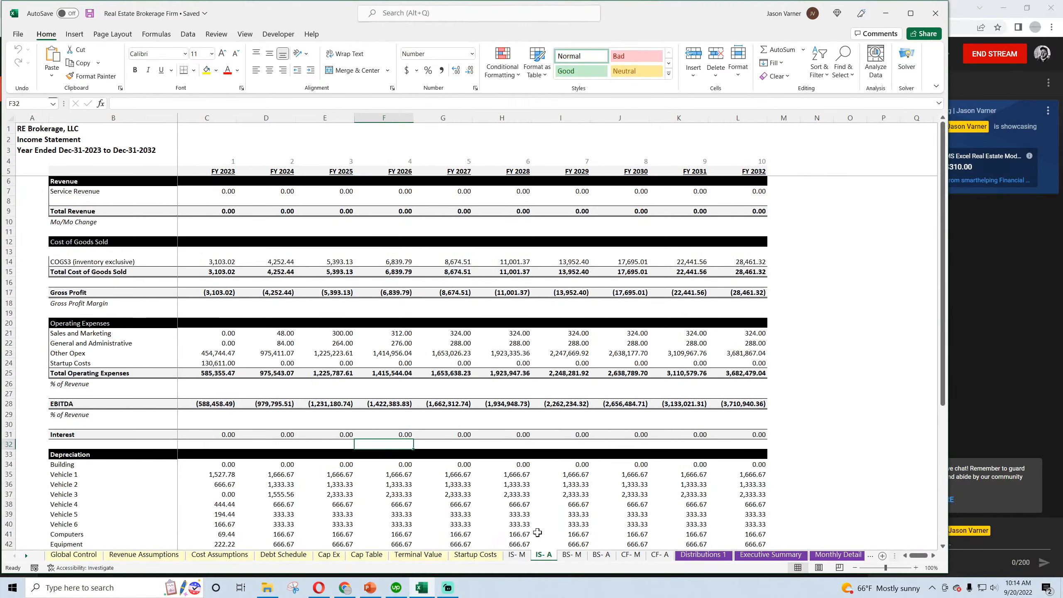
Freeze the panes at cell C6 on the BS- M sheet and widen column B to fit its row labels
{"action": "left_click", "coordinate": [572, 555]}
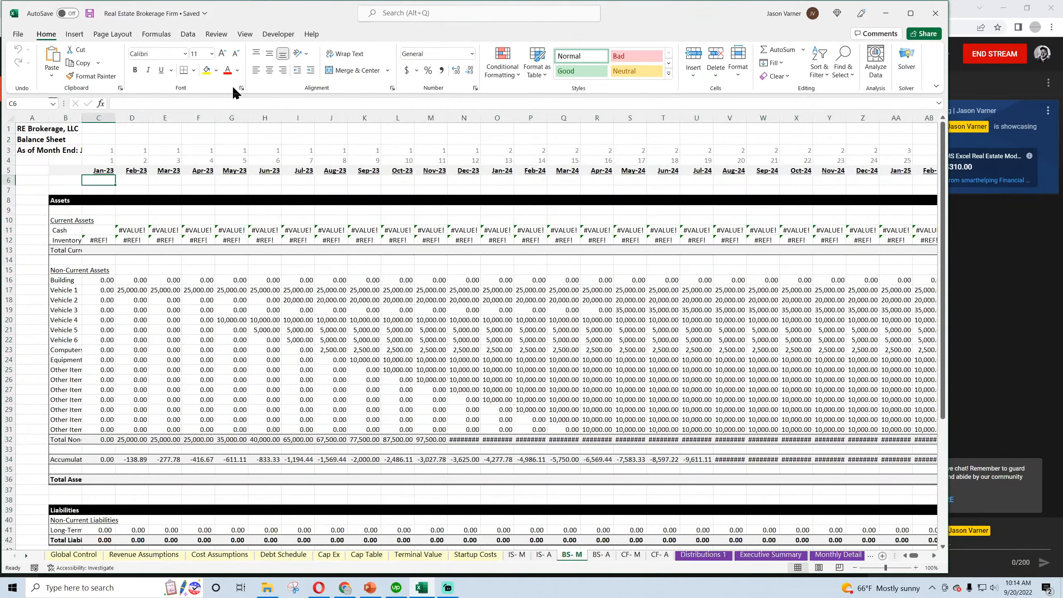
{"action": "left_click", "coordinate": [245, 34]}
{"action": "left_click", "coordinate": [497, 62]}
{"action": "left_click", "coordinate": [528, 97]}
{"action": "left_click", "coordinate": [283, 259]}
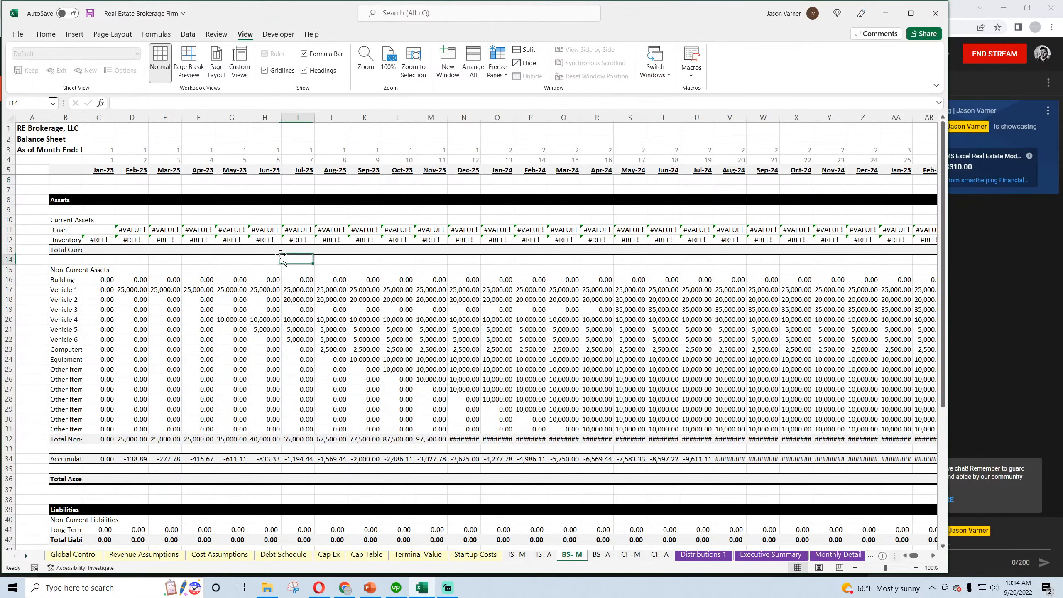
{"action": "left_click_drag", "start_coordinate": [83, 117], "coordinate": [157, 131]}
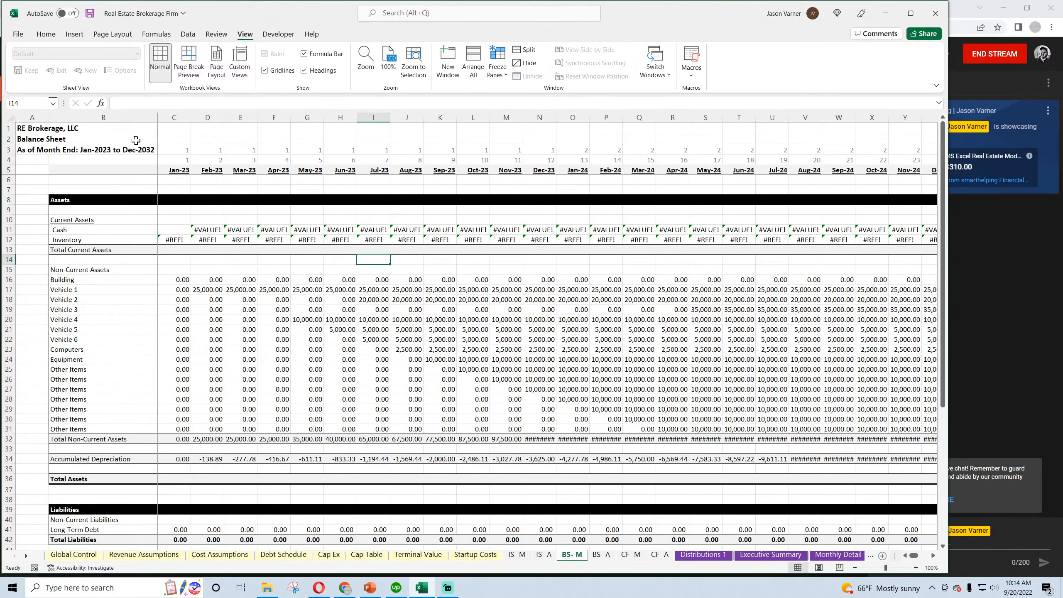
Clear the contents of the Inventory row under Current Assets on the BS- M sheet
{"action": "left_click", "coordinate": [10, 240]}
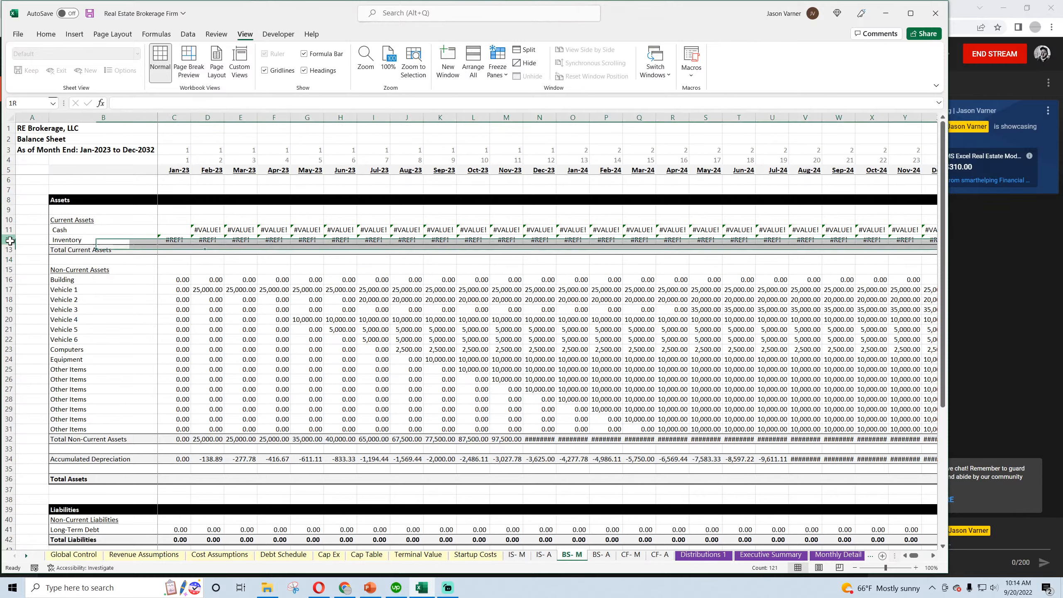
{"action": "right_click", "coordinate": [10, 241]}
{"action": "left_click", "coordinate": [42, 380]}
Set the width of the monthly columns C through DR on the BS- M sheet to 15
{"action": "left_click_drag", "start_coordinate": [174, 117], "coordinate": [868, 113]}
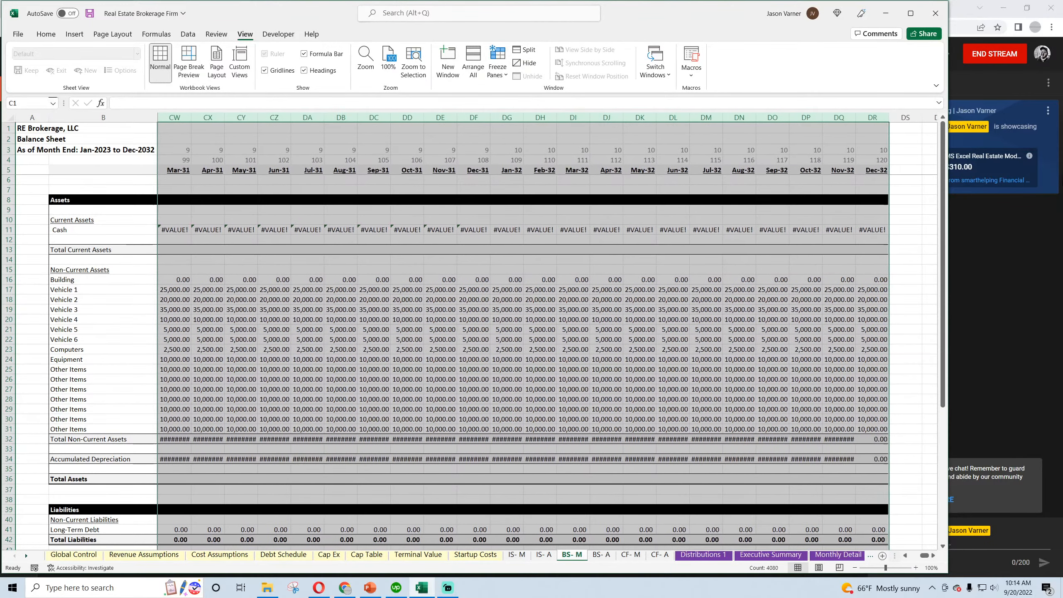
{"action": "right_click", "coordinate": [867, 113]}
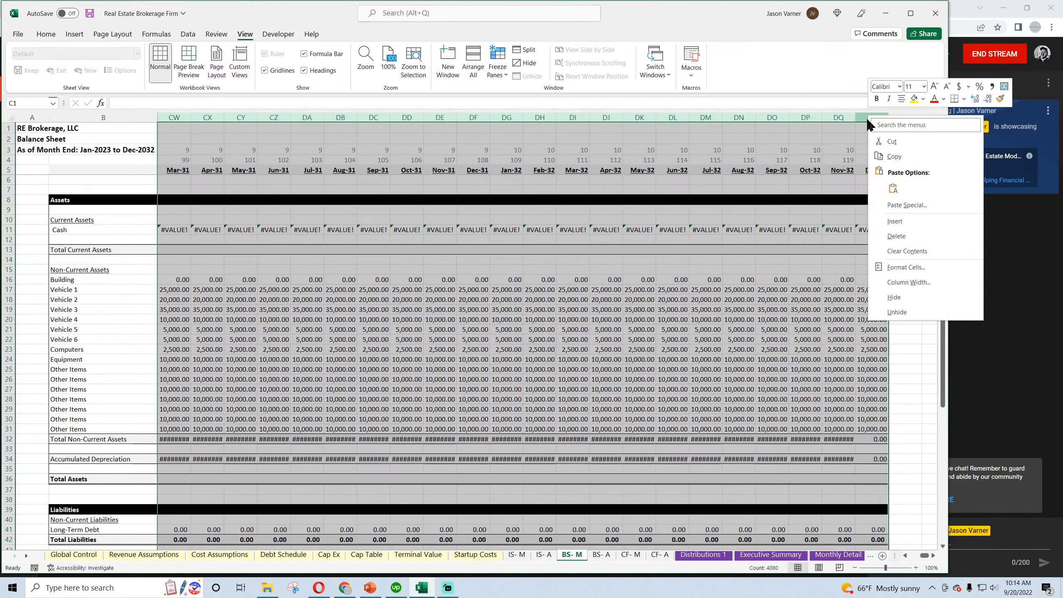
{"action": "left_click", "coordinate": [905, 284]}
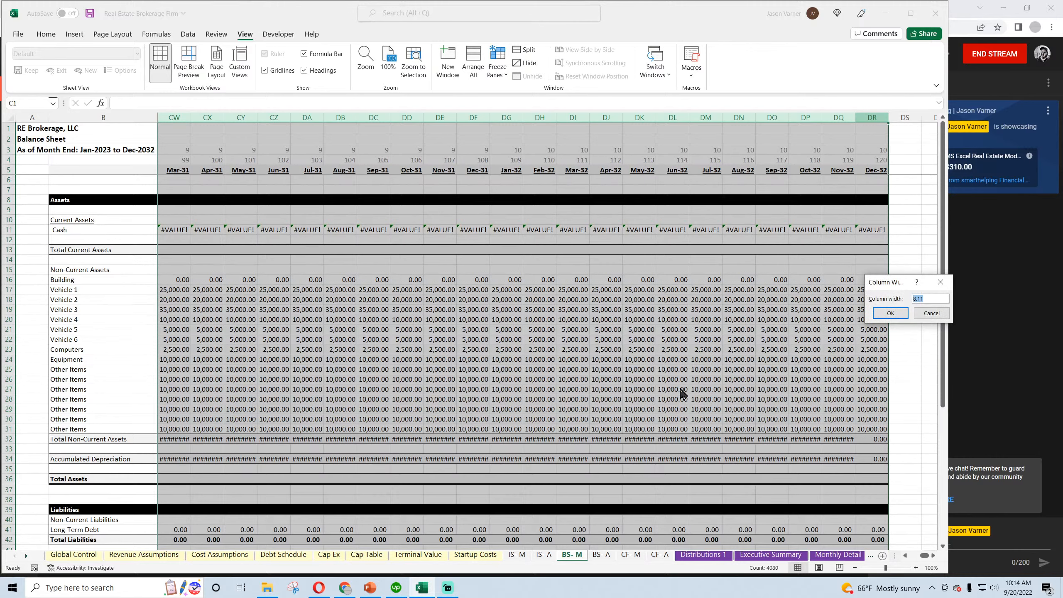
{"action": "type", "text": "15"}
{"action": "key", "text": "Return"}
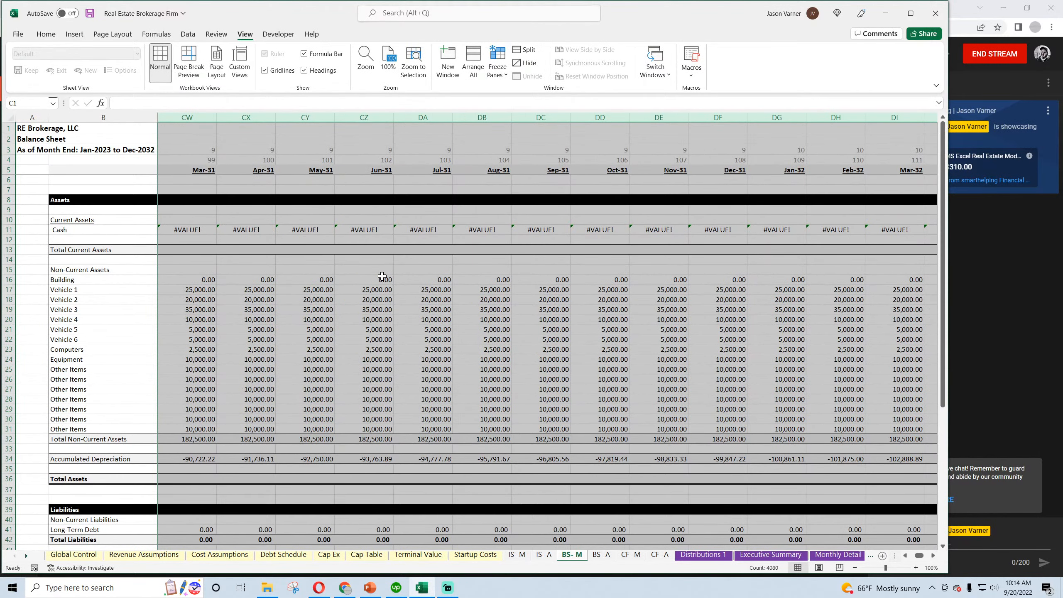
{"action": "left_click_drag", "start_coordinate": [919, 555], "coordinate": [890, 561]}
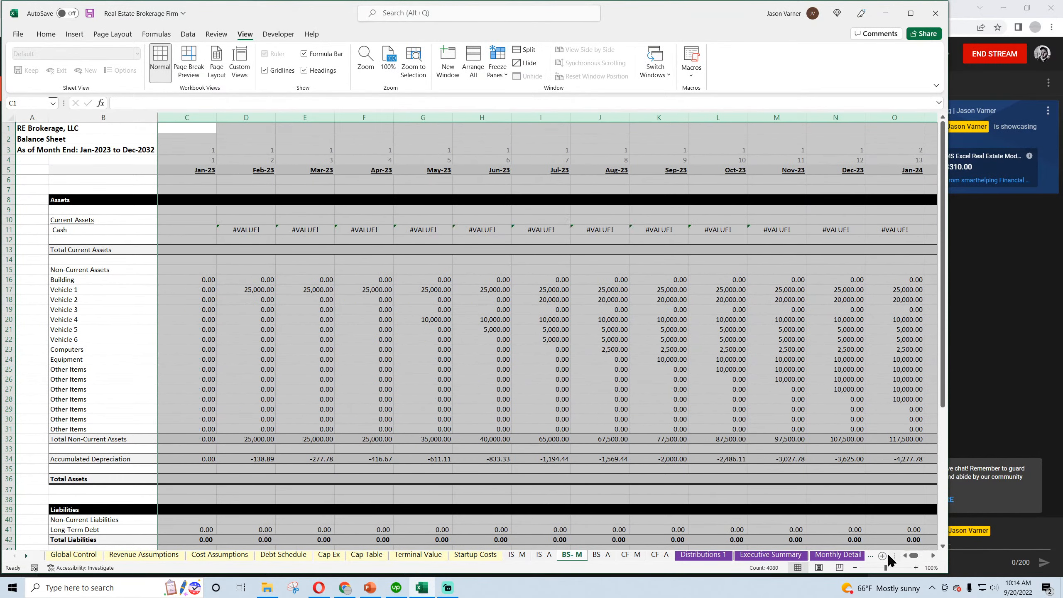
Hide the gridlines on the BS- M sheet
{"action": "left_click", "coordinate": [264, 69]}
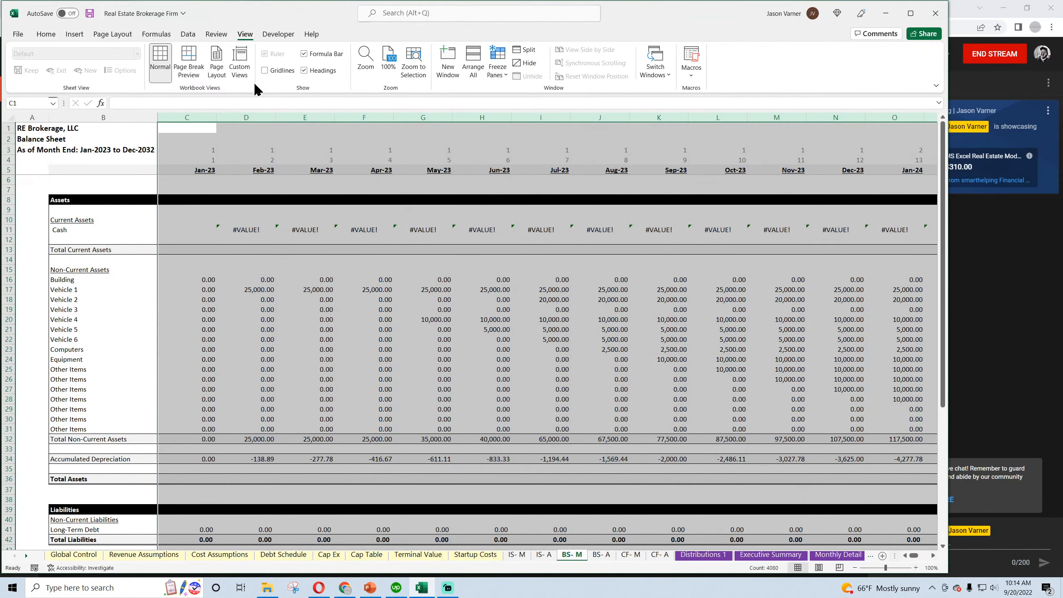
{"action": "left_click", "coordinate": [246, 138]}
{"action": "scroll", "coordinate": [236, 229], "scroll_direction": "down", "scroll_amount": 15}
{"action": "scroll", "coordinate": [235, 229], "scroll_direction": "up", "scroll_amount": 15}
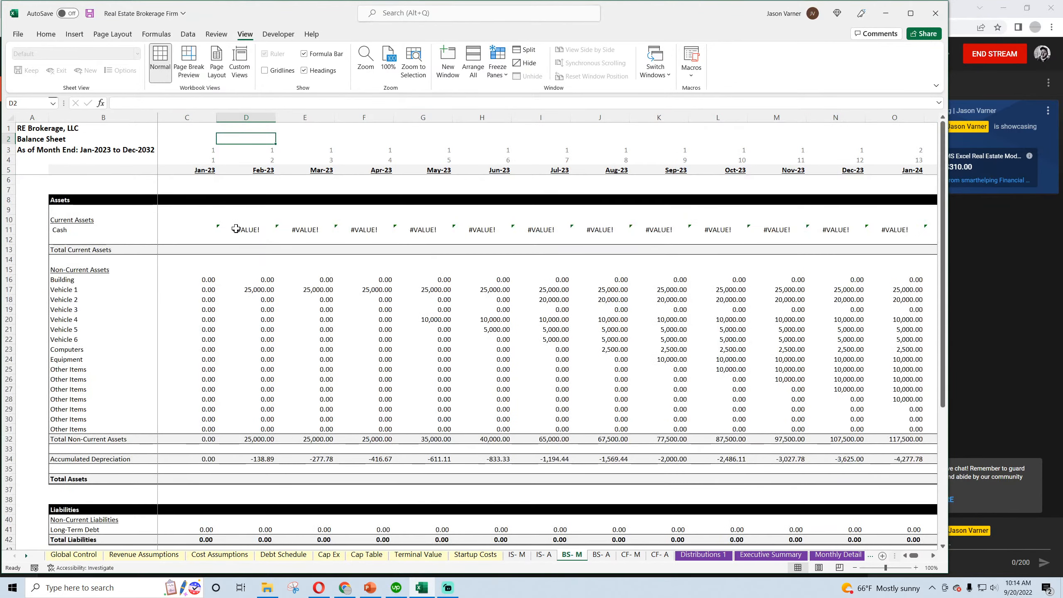
Inspect the Check row formula below Total Assets on the BS- M sheet and save the workbook
{"action": "scroll", "coordinate": [237, 229], "scroll_direction": "down", "scroll_amount": 11}
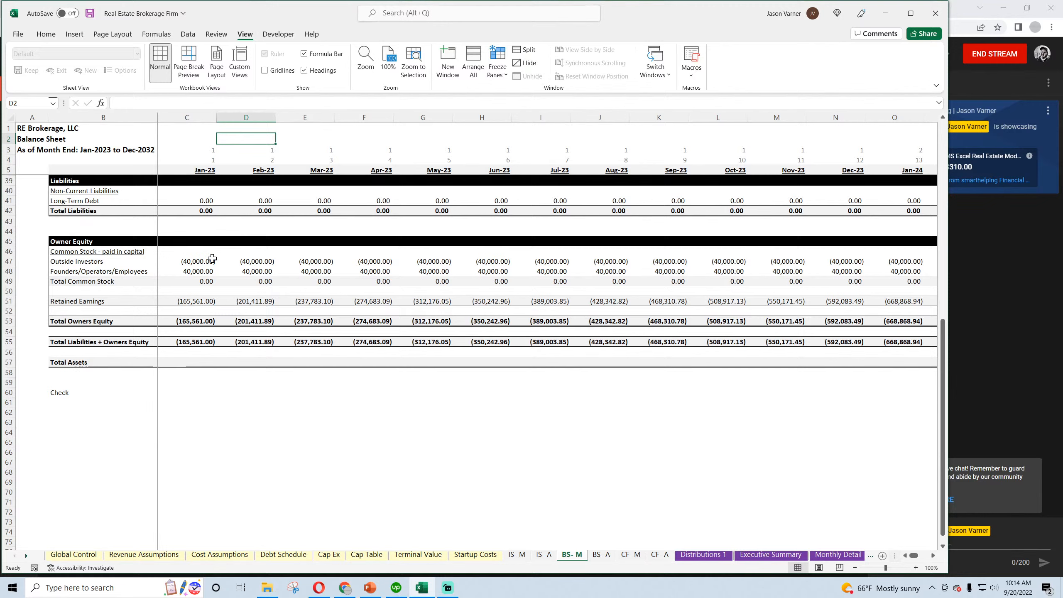
{"action": "left_click", "coordinate": [171, 390]}
{"action": "scroll", "coordinate": [194, 386], "scroll_direction": "up", "scroll_amount": 11}
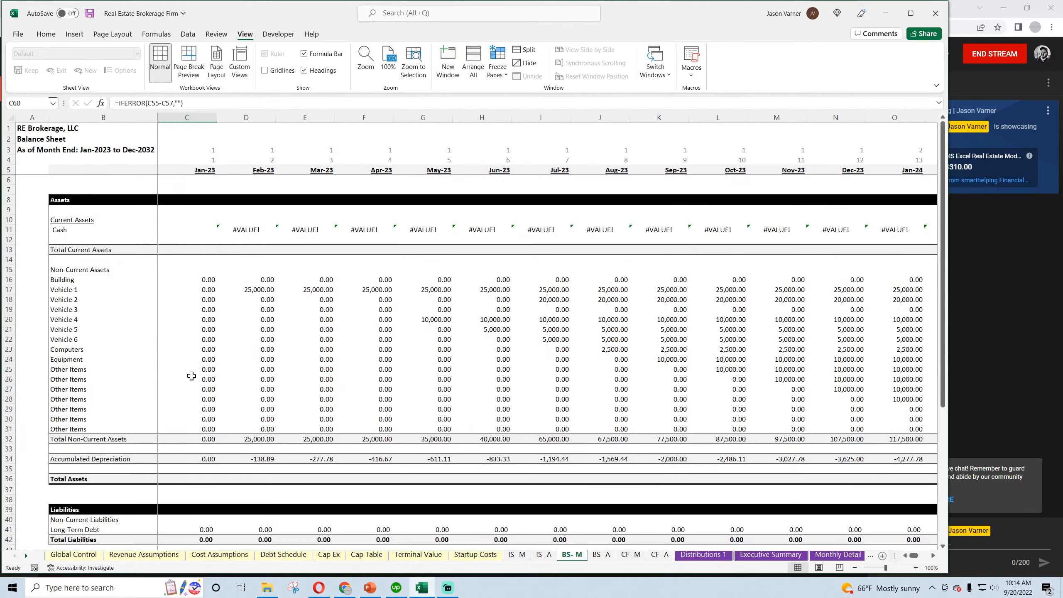
{"action": "left_click", "coordinate": [47, 34]}
{"action": "left_click", "coordinate": [90, 13]}
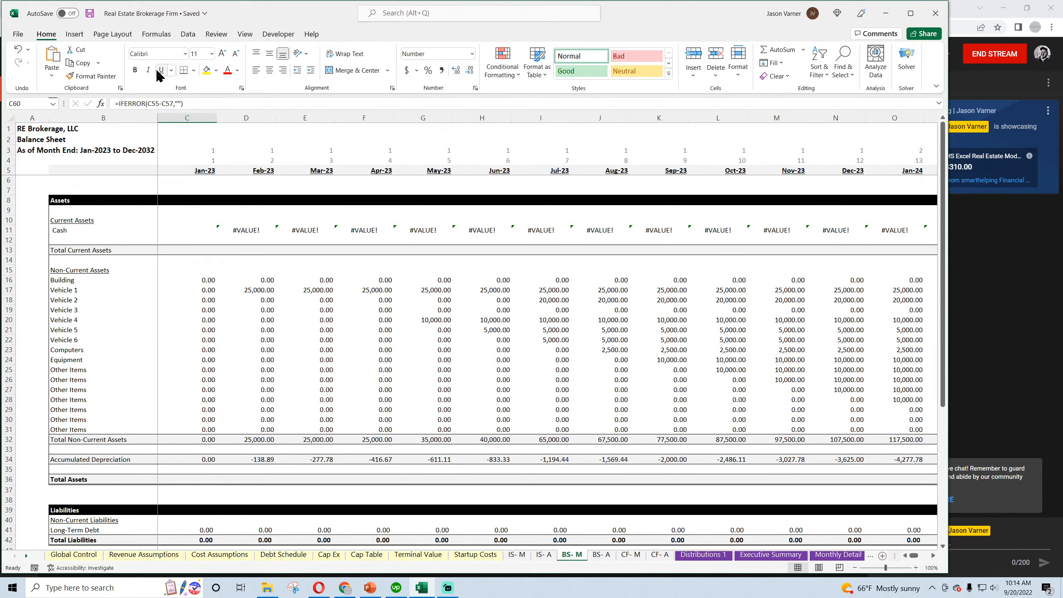
Set the width of the annual columns C through L on the BS- A sheet to 15 and widen column B to fit its labels
{"action": "left_click", "coordinate": [602, 555]}
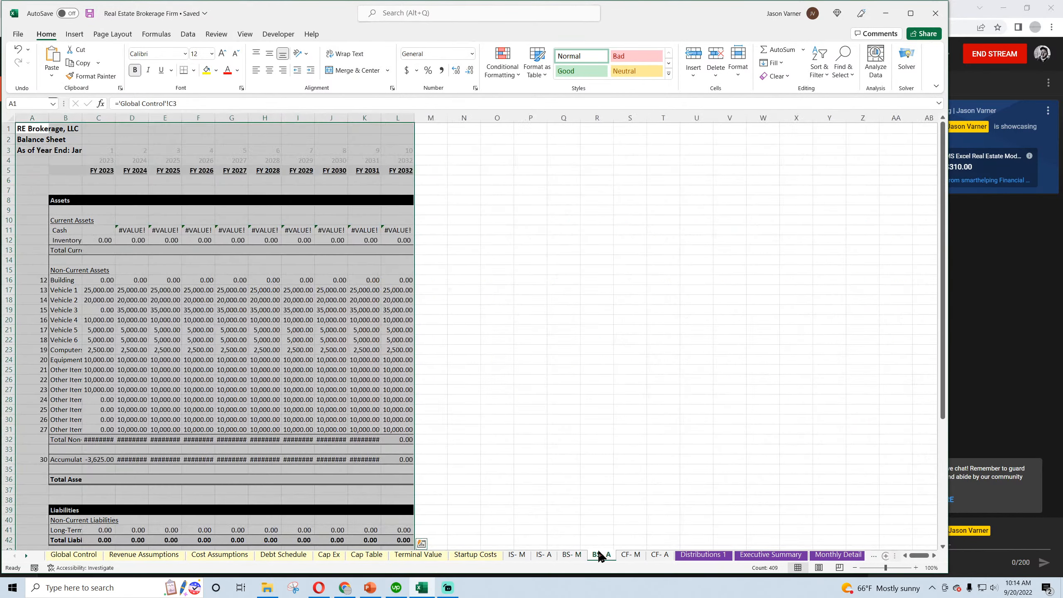
{"action": "left_click_drag", "start_coordinate": [98, 118], "coordinate": [397, 118]}
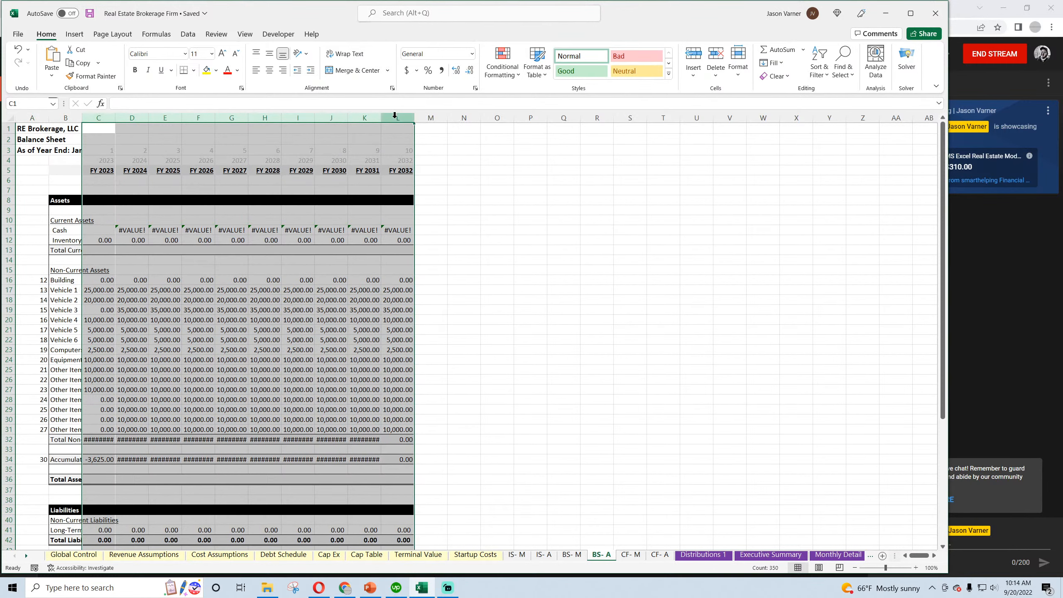
{"action": "right_click", "coordinate": [397, 118]}
{"action": "left_click", "coordinate": [433, 284]}
{"action": "type", "text": "1"}
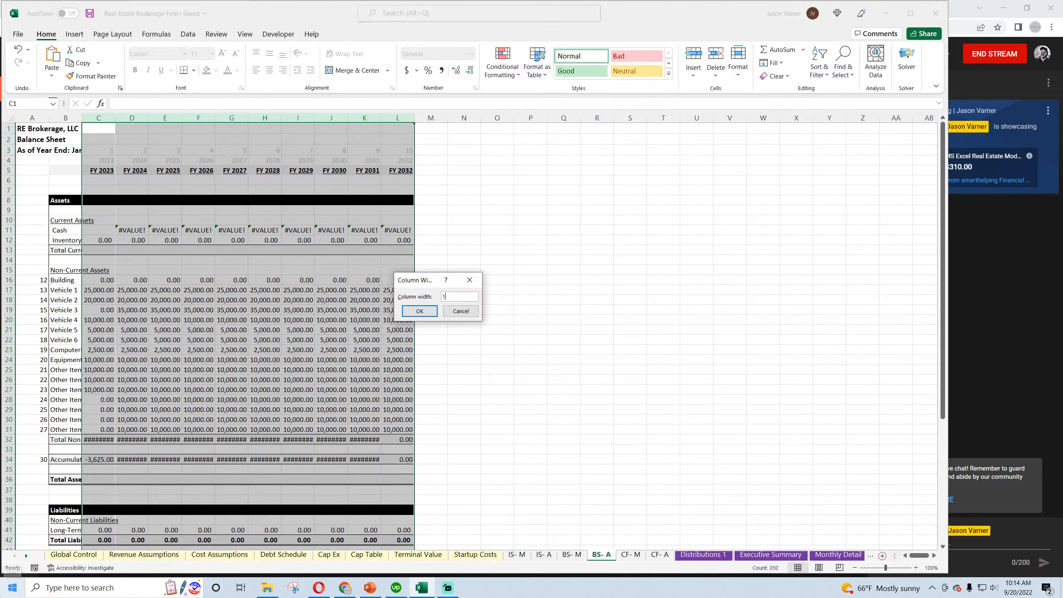
{"action": "type", "text": "5"}
{"action": "key", "text": "Return"}
{"action": "left_click", "coordinate": [369, 309]}
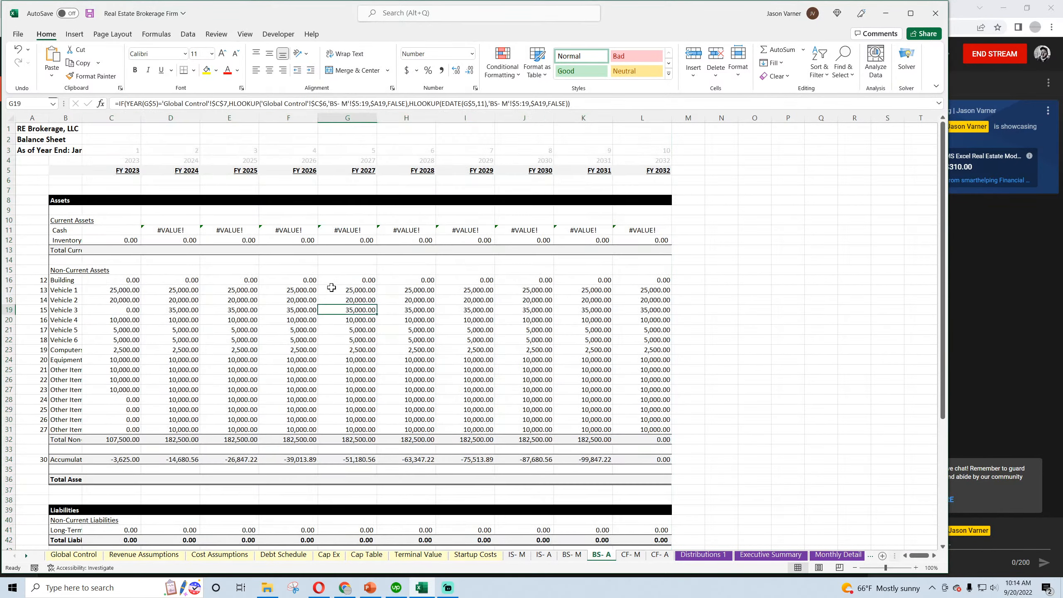
{"action": "left_click_drag", "start_coordinate": [83, 118], "coordinate": [152, 123]}
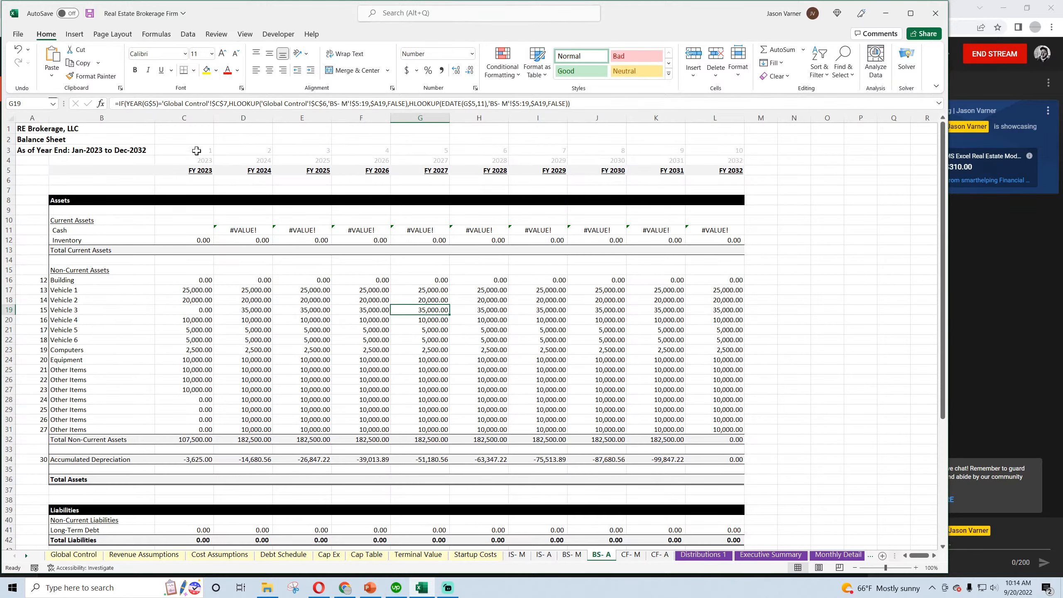
Hide the gridlines on the BS- A sheet and freeze the panes at cell C6
{"action": "left_click", "coordinate": [245, 34]}
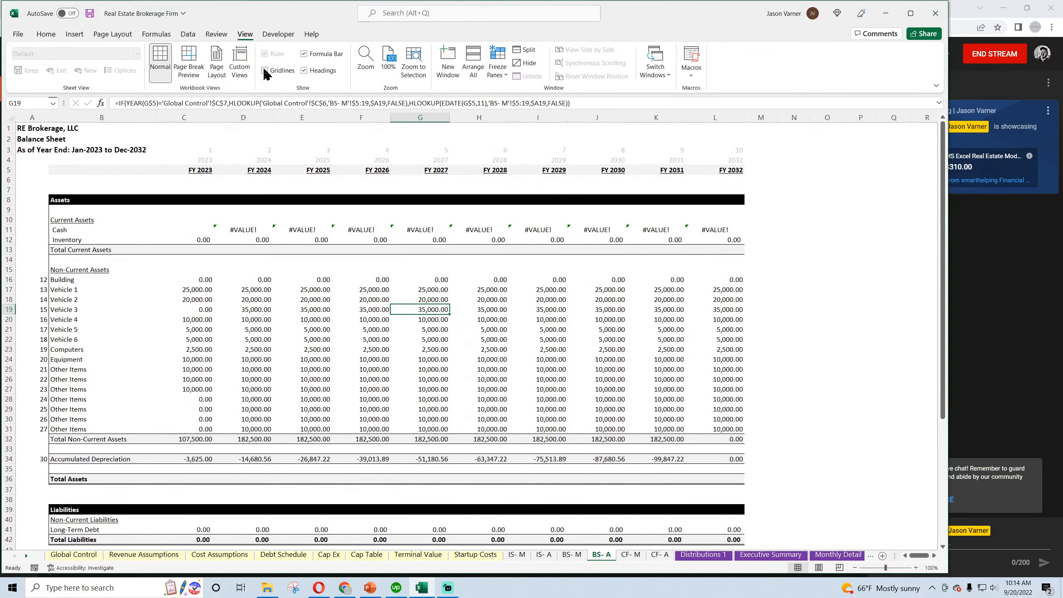
{"action": "left_click", "coordinate": [205, 182]}
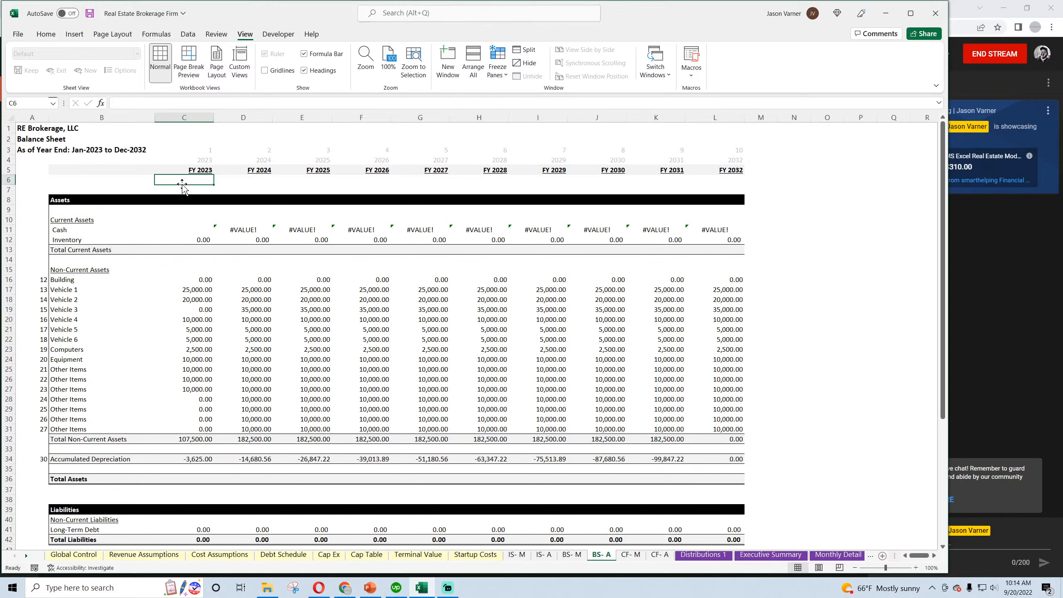
{"action": "left_click", "coordinate": [496, 69]}
{"action": "left_click", "coordinate": [515, 97]}
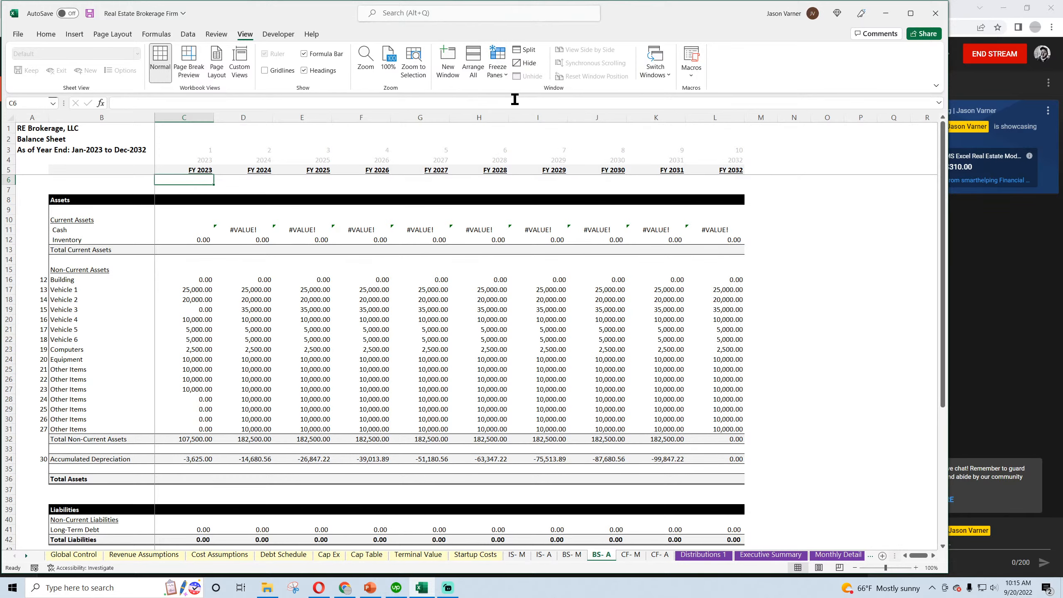
Inspect the FY 2023 Cash formula on the BS- A sheet and save the workbook
{"action": "left_click", "coordinate": [209, 228]}
{"action": "left_click", "coordinate": [48, 35]}
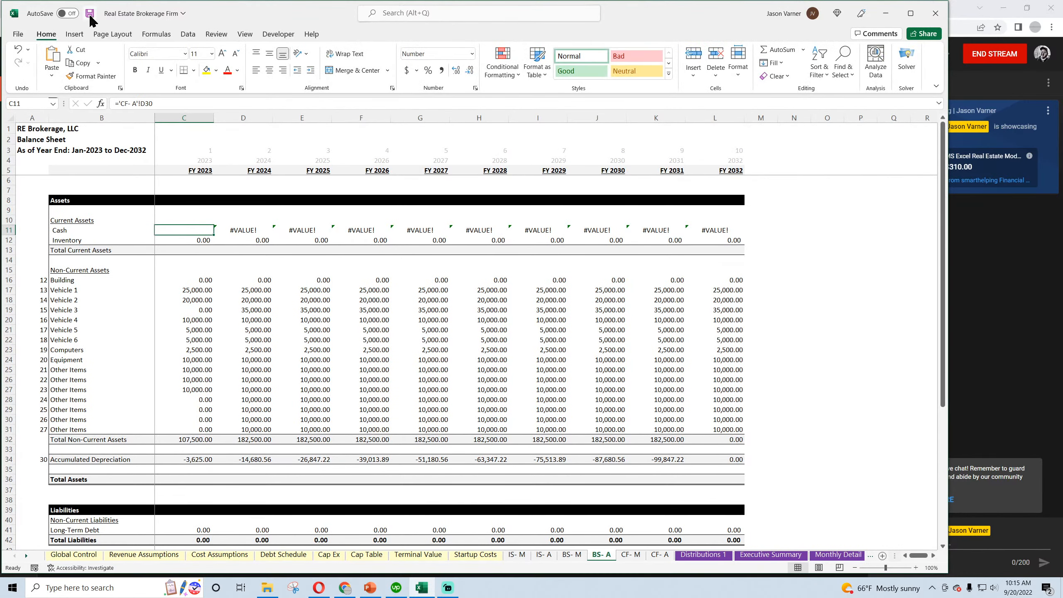
{"action": "left_click", "coordinate": [89, 13]}
{"action": "scroll", "coordinate": [357, 305], "scroll_direction": "down", "scroll_amount": 11}
{"action": "scroll", "coordinate": [352, 304], "scroll_direction": "up", "scroll_amount": 11}
Freeze the panes at cell D6 on the CF- M sheet
{"action": "left_click", "coordinate": [631, 555]}
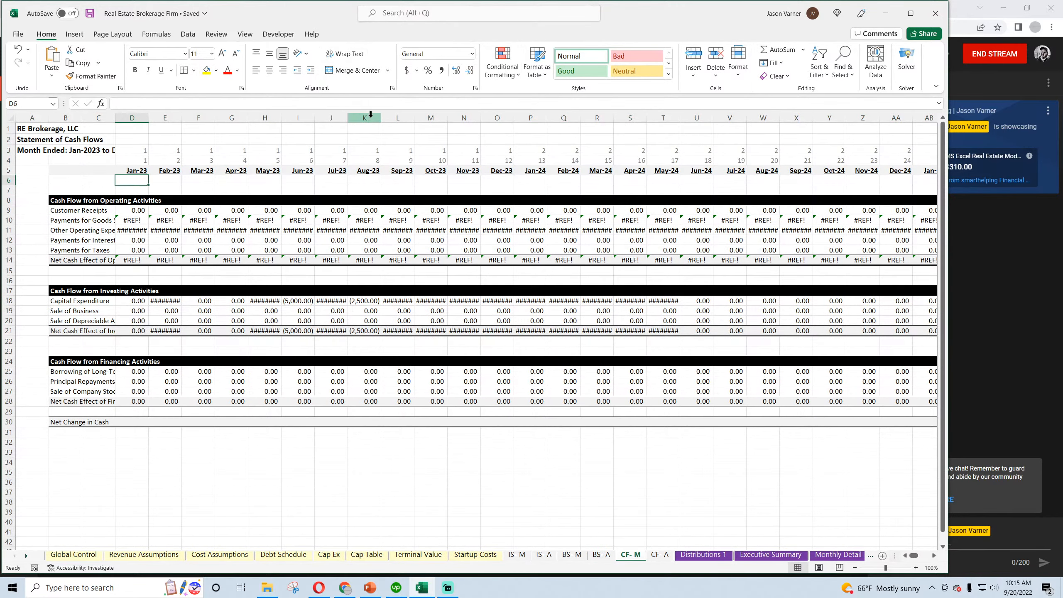
{"action": "left_click", "coordinate": [247, 35]}
{"action": "left_click", "coordinate": [497, 62]}
{"action": "left_click", "coordinate": [527, 101]}
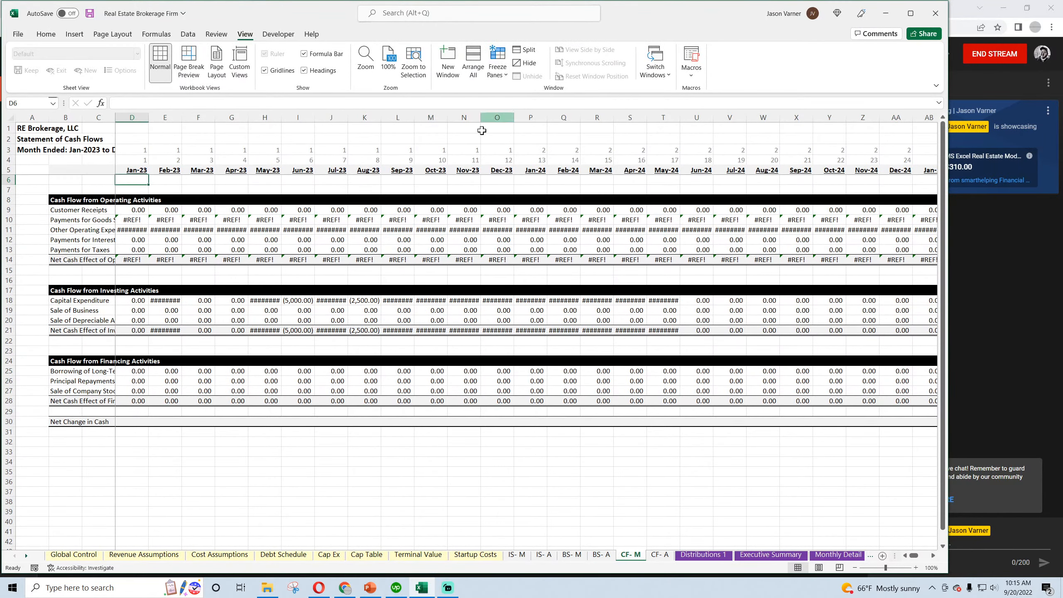
{"action": "left_click", "coordinate": [331, 259]}
Widen column B on the CF- M sheet to fit its labels and set the monthly columns from D onward to width 15
{"action": "left_click_drag", "start_coordinate": [82, 117], "coordinate": [856, 138]}
{"action": "right_click", "coordinate": [791, 118]}
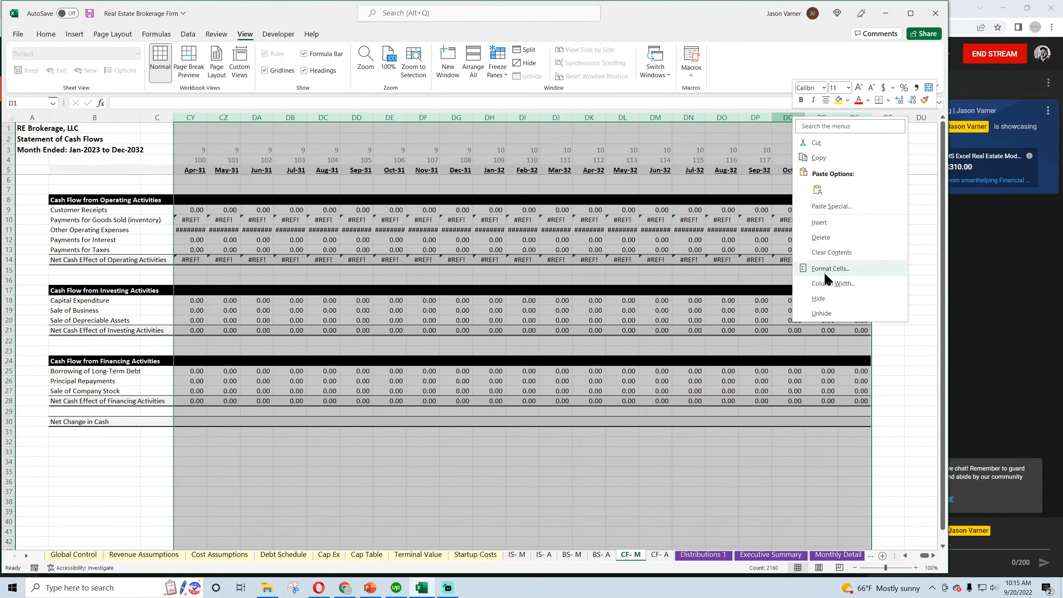
{"action": "left_click", "coordinate": [823, 272]}
{"action": "type", "text": "15"}
{"action": "key", "text": "Return"}
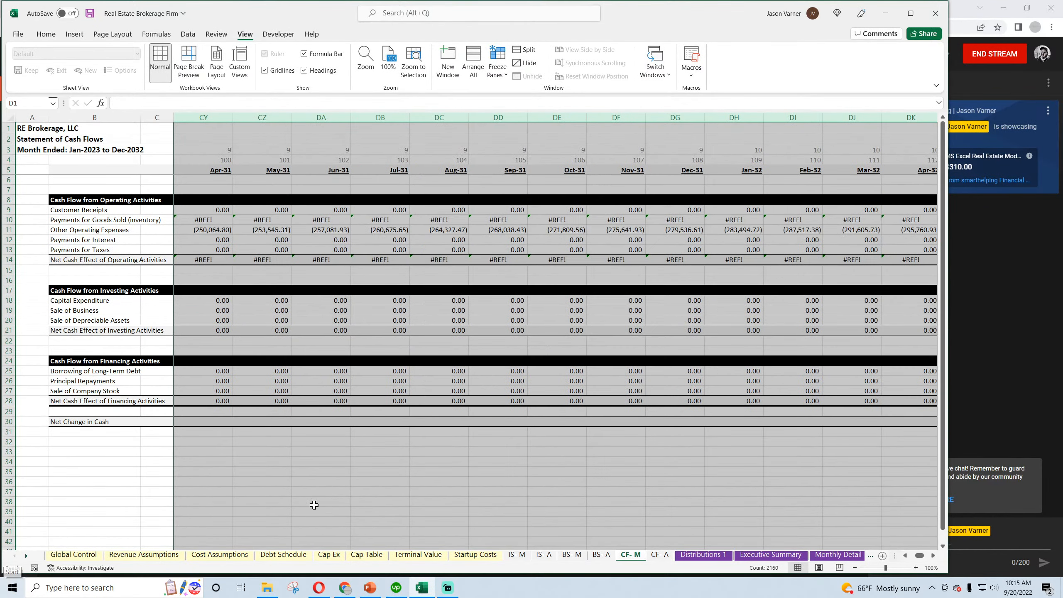
{"action": "left_click_drag", "start_coordinate": [919, 555], "coordinate": [912, 556]}
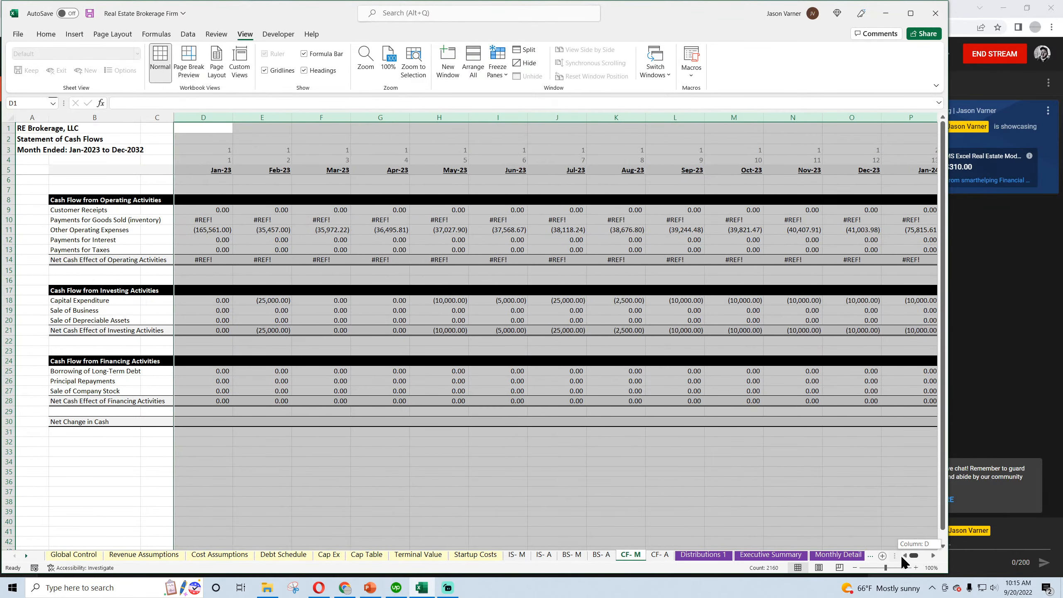
Hide the gridlines on the CF- M sheet and save the workbook
{"action": "left_click", "coordinate": [265, 69]}
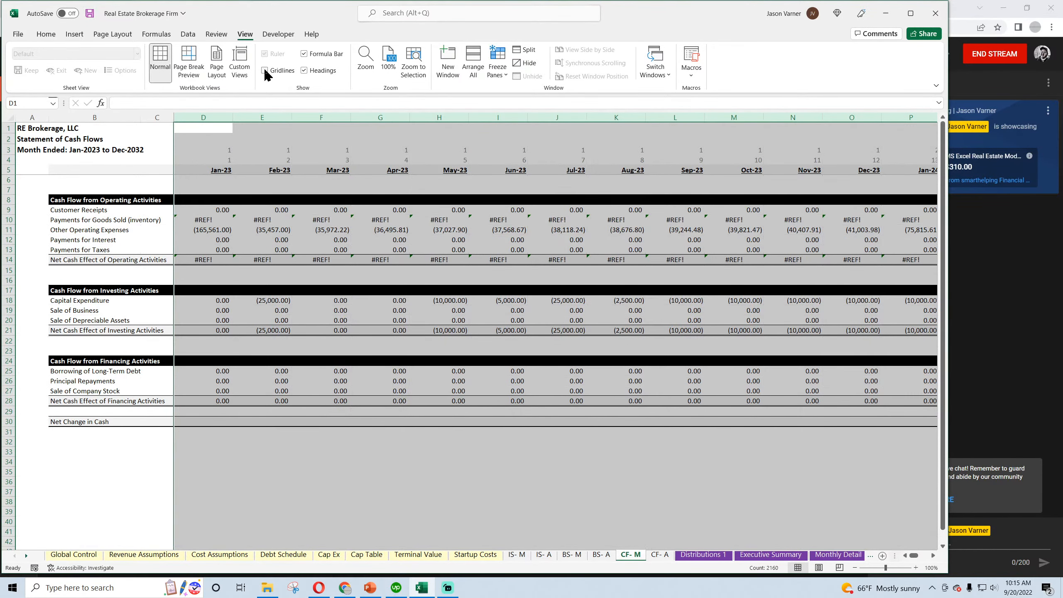
{"action": "left_click", "coordinate": [262, 129]}
{"action": "left_click", "coordinate": [46, 34]}
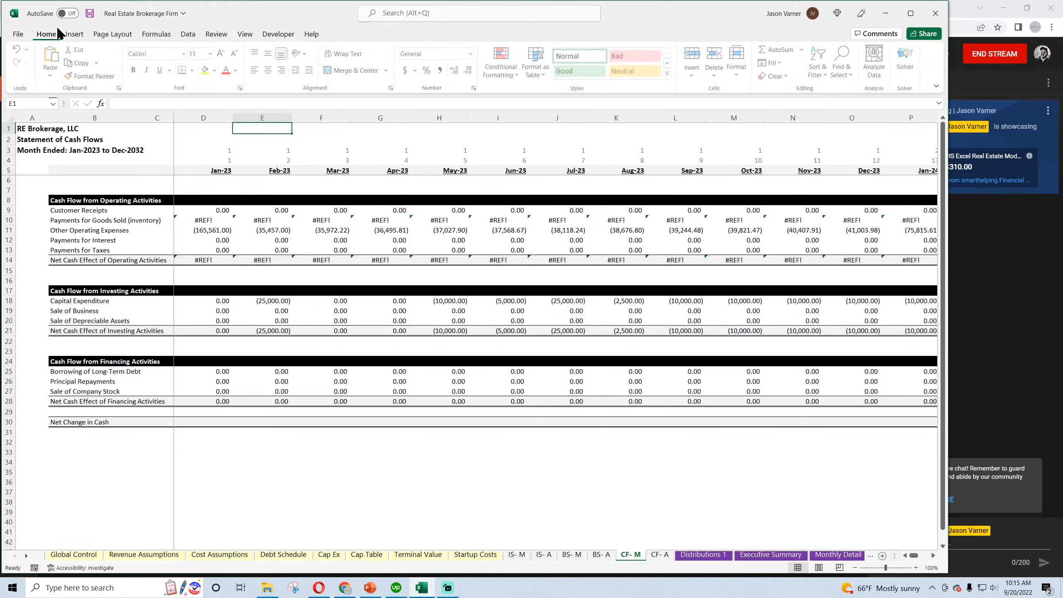
{"action": "left_click", "coordinate": [90, 13]}
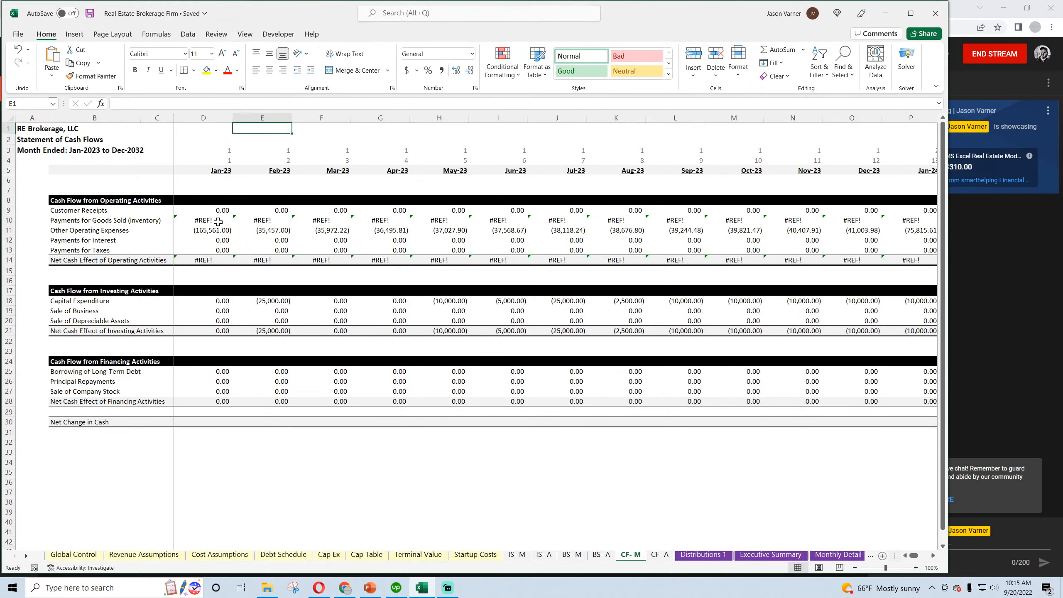
Clear the Payments for Goods Sold (inventory) row on the CF- M sheet, keeping row 10 blank, and save the workbook
{"action": "left_click", "coordinate": [217, 221]}
{"action": "left_click", "coordinate": [266, 220]}
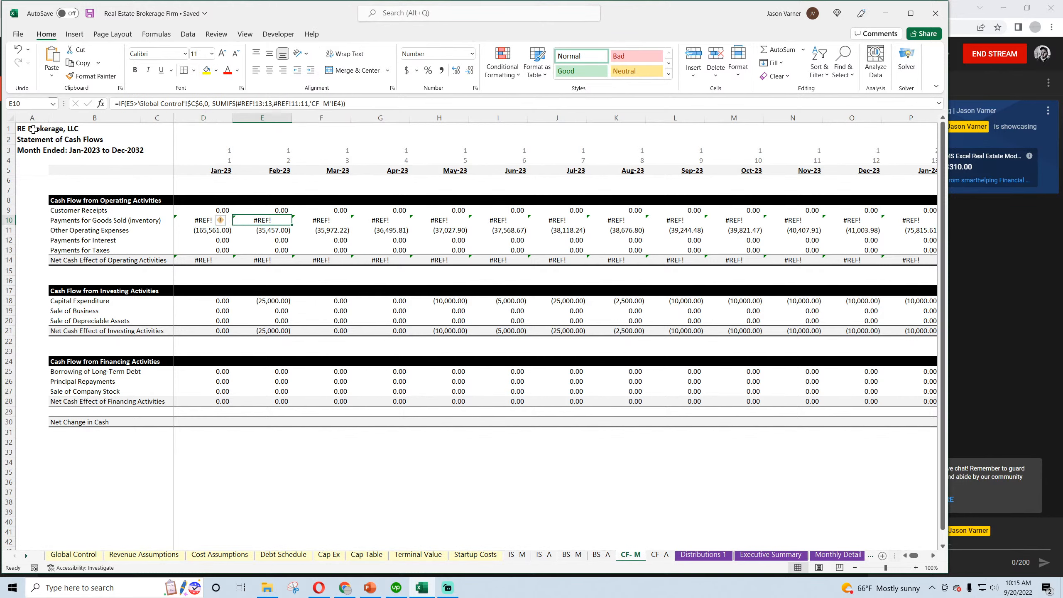
{"action": "left_click", "coordinate": [90, 16]}
{"action": "left_click", "coordinate": [9, 220]}
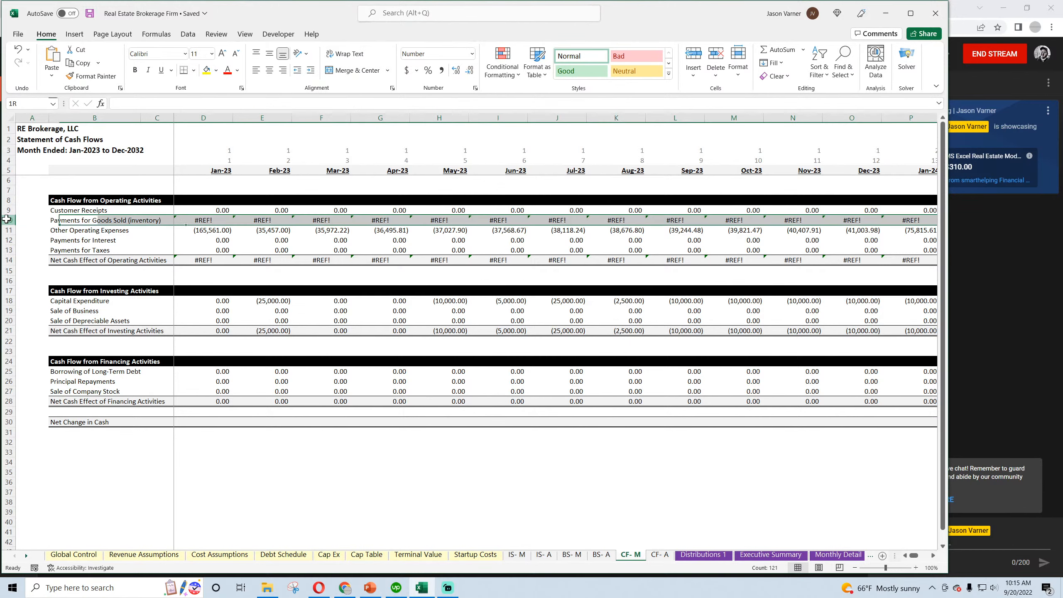
{"action": "right_click", "coordinate": [9, 220]}
{"action": "left_click", "coordinate": [51, 357]}
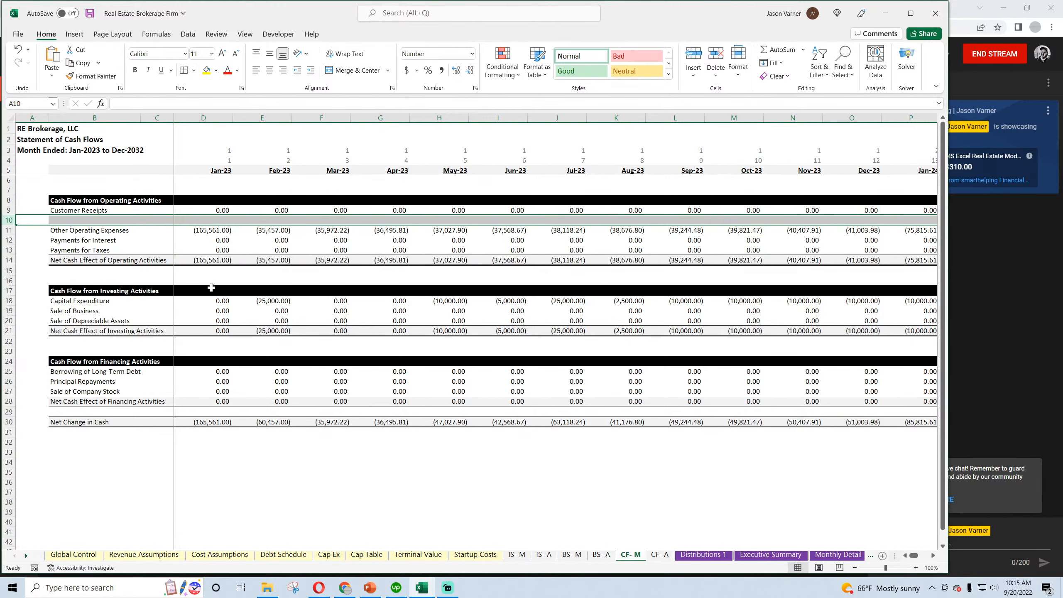
{"action": "left_click", "coordinate": [89, 13]}
{"action": "left_click", "coordinate": [301, 486]}
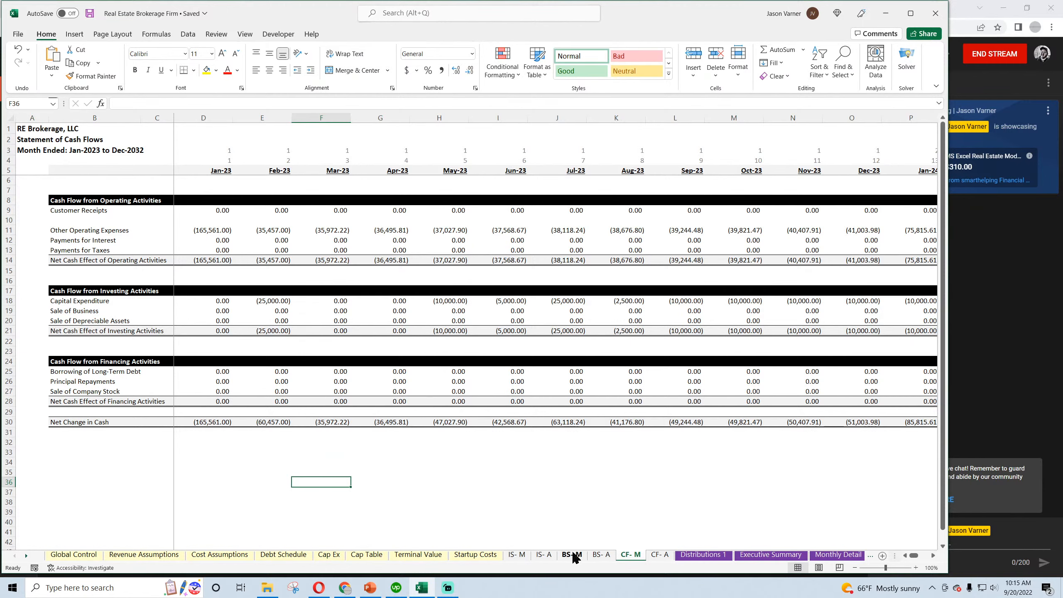
Freeze the panes at cell D6 on the CF- A sheet
{"action": "left_click", "coordinate": [660, 555]}
{"action": "left_click", "coordinate": [134, 180]}
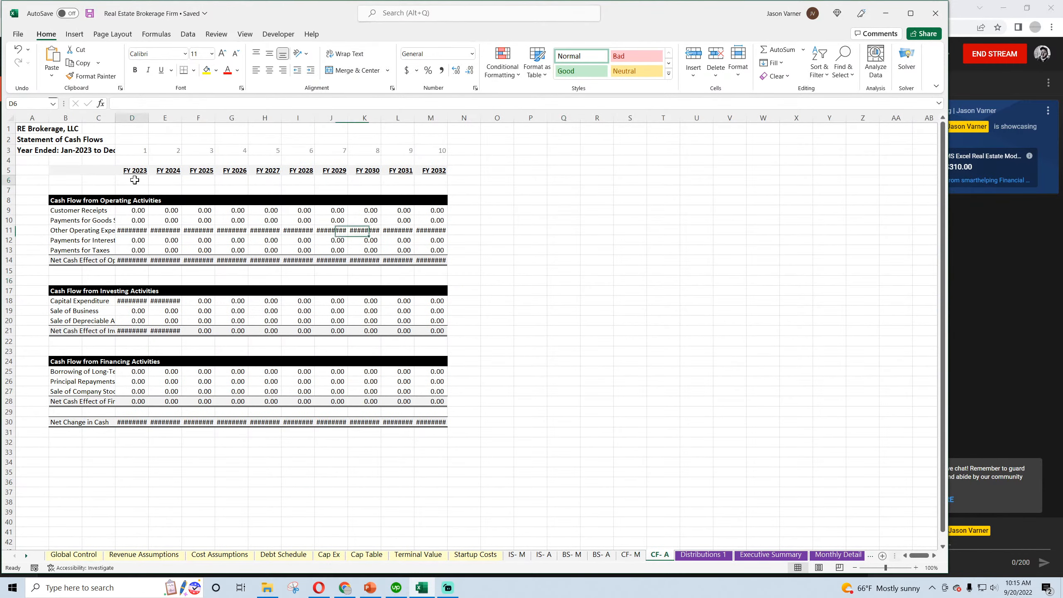
{"action": "left_click", "coordinate": [245, 34]}
{"action": "left_click", "coordinate": [497, 63]}
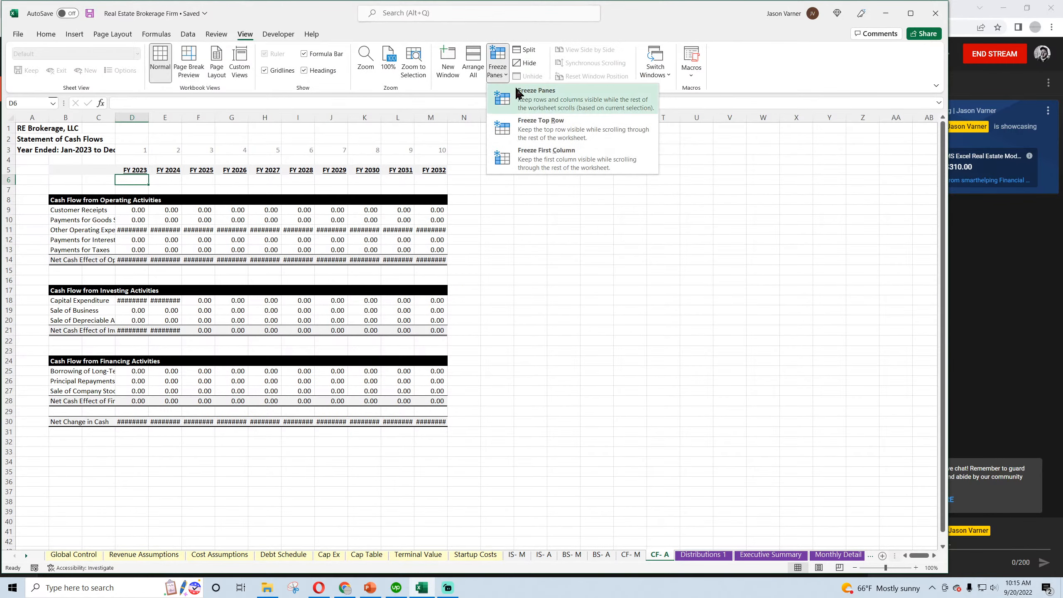
{"action": "left_click", "coordinate": [519, 93]}
Set the yearly columns D to M on the CF- A sheet to width 15 and widen column B to fit its labels
{"action": "left_click_drag", "start_coordinate": [142, 117], "coordinate": [427, 115]}
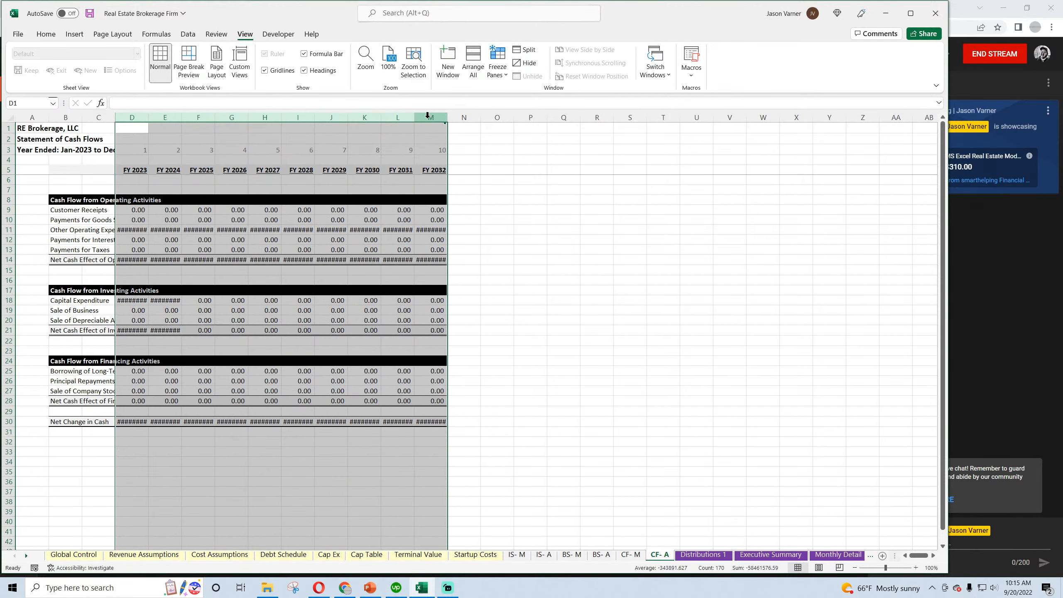
{"action": "right_click", "coordinate": [427, 115]}
{"action": "left_click", "coordinate": [465, 285]}
{"action": "type", "text": "15"}
{"action": "key", "text": "Return"}
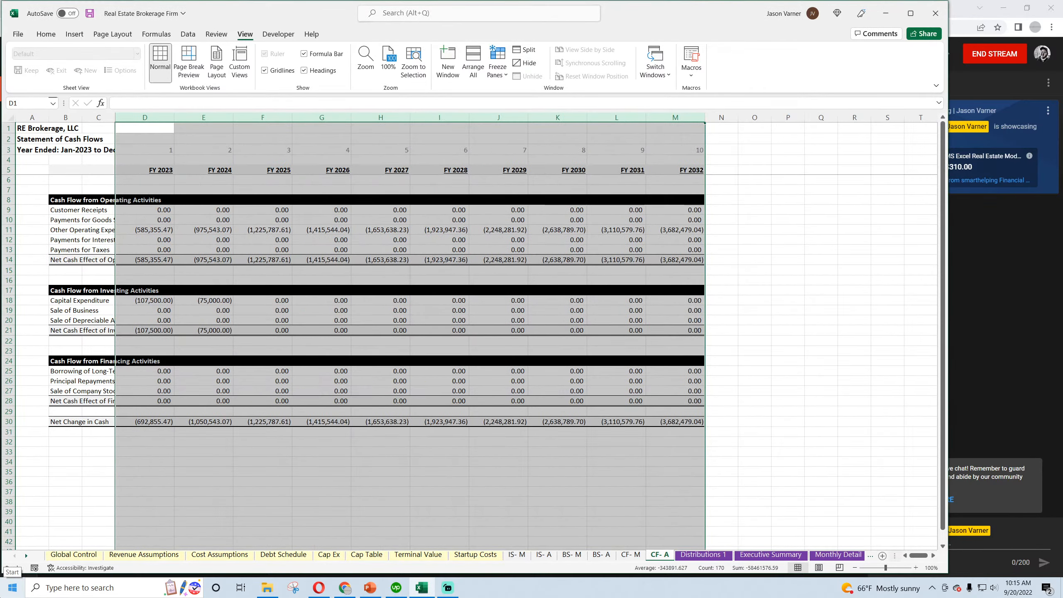
{"action": "left_click", "coordinate": [380, 290]}
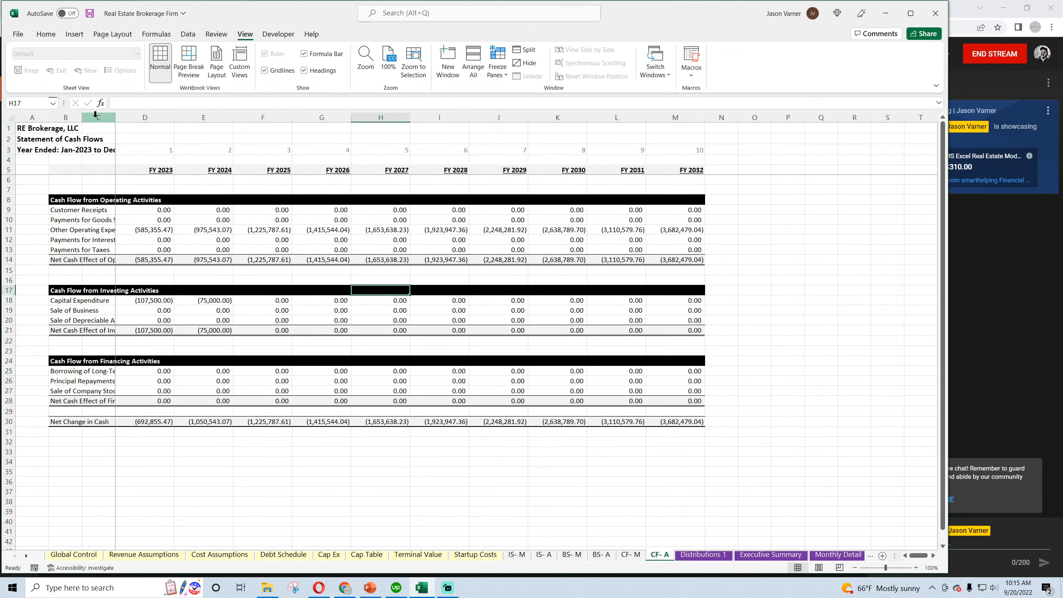
{"action": "left_click_drag", "start_coordinate": [83, 117], "coordinate": [158, 118]}
Hide the gridlines on the CF- A sheet and save the workbook
{"action": "left_click", "coordinate": [265, 69]}
{"action": "left_click", "coordinate": [260, 131]}
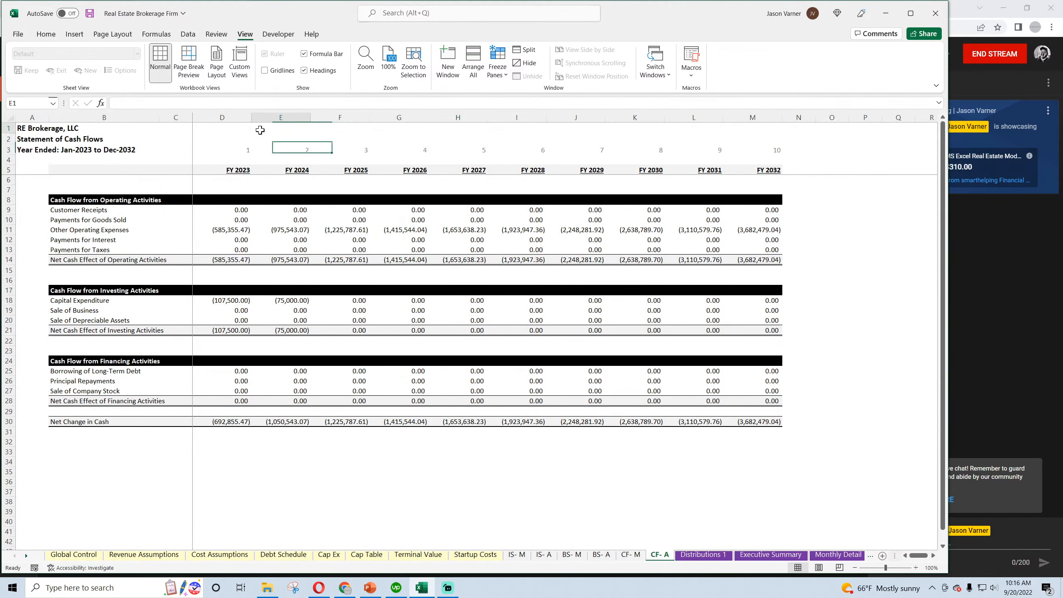
{"action": "left_click", "coordinate": [46, 35]}
{"action": "left_click", "coordinate": [90, 13]}
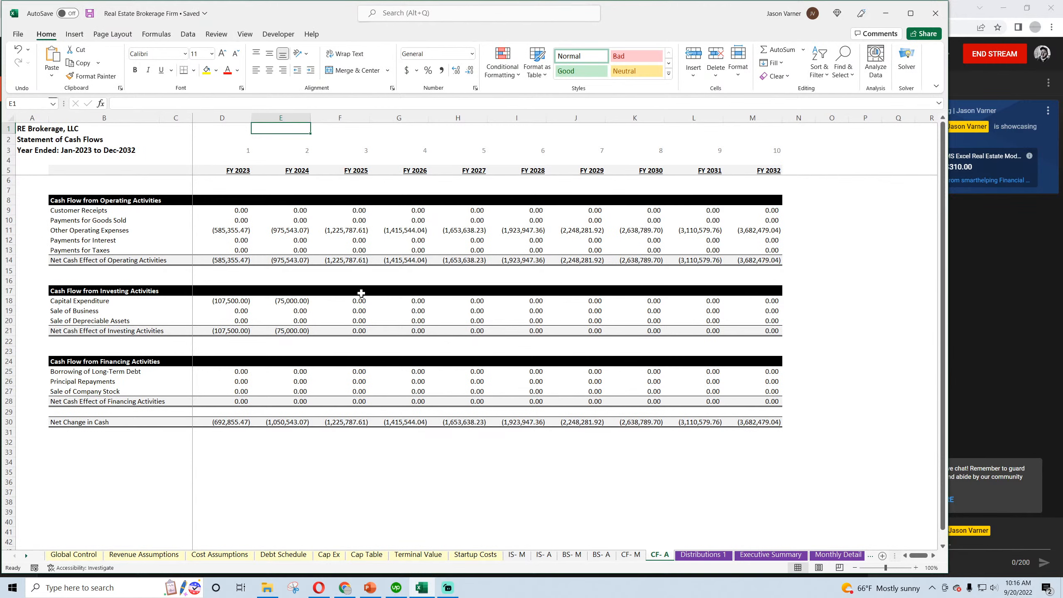
{"action": "left_click", "coordinate": [89, 16]}
Review the monthly cash flow sheet, the balance sheets, the income statements and the Revenue Assumptions sheet
{"action": "left_click", "coordinate": [633, 556]}
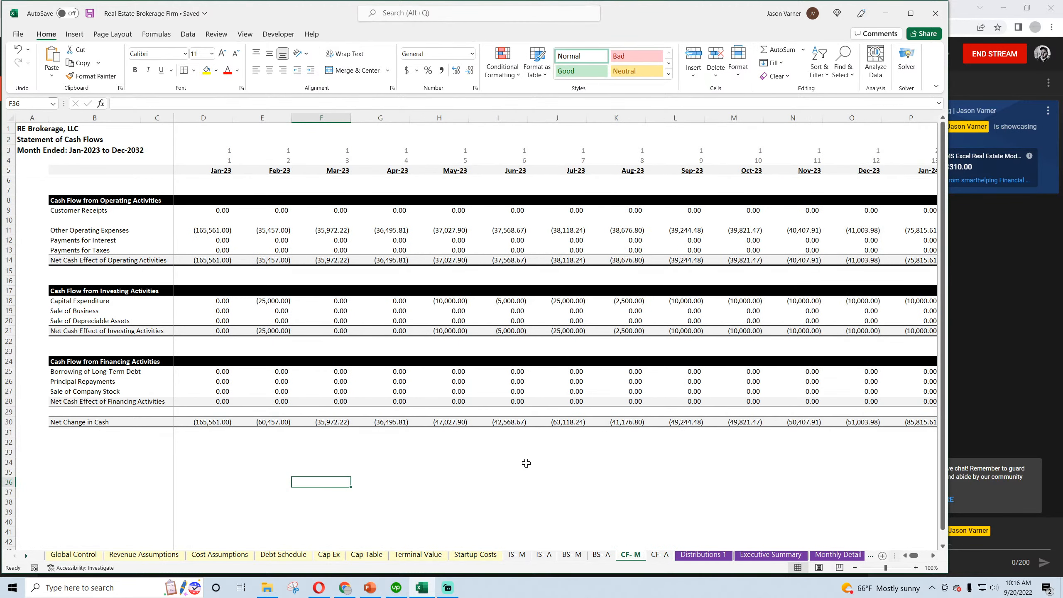
{"action": "left_click", "coordinate": [596, 556]}
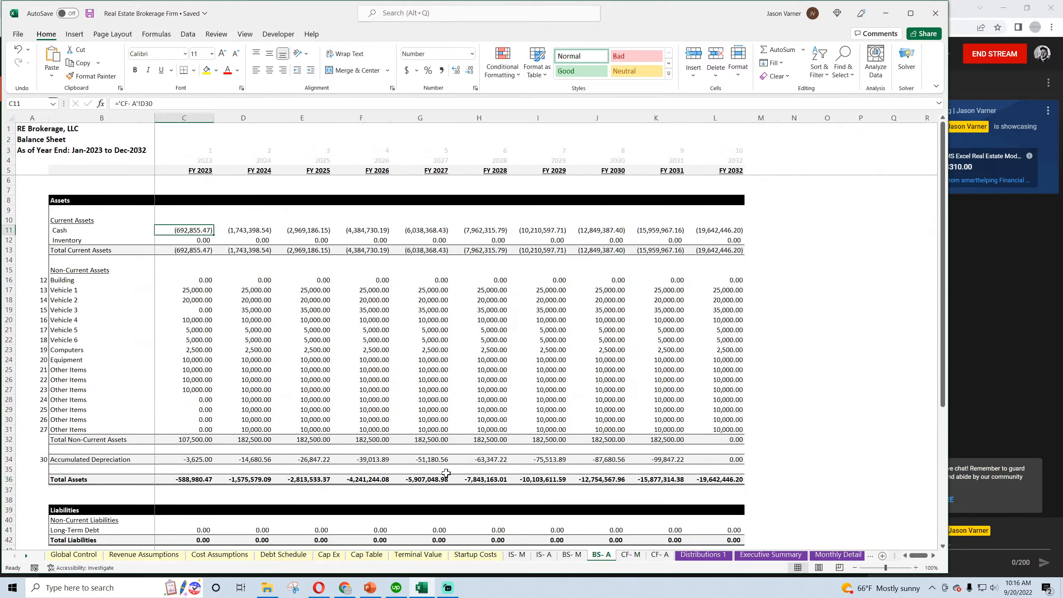
{"action": "left_click", "coordinate": [573, 557]}
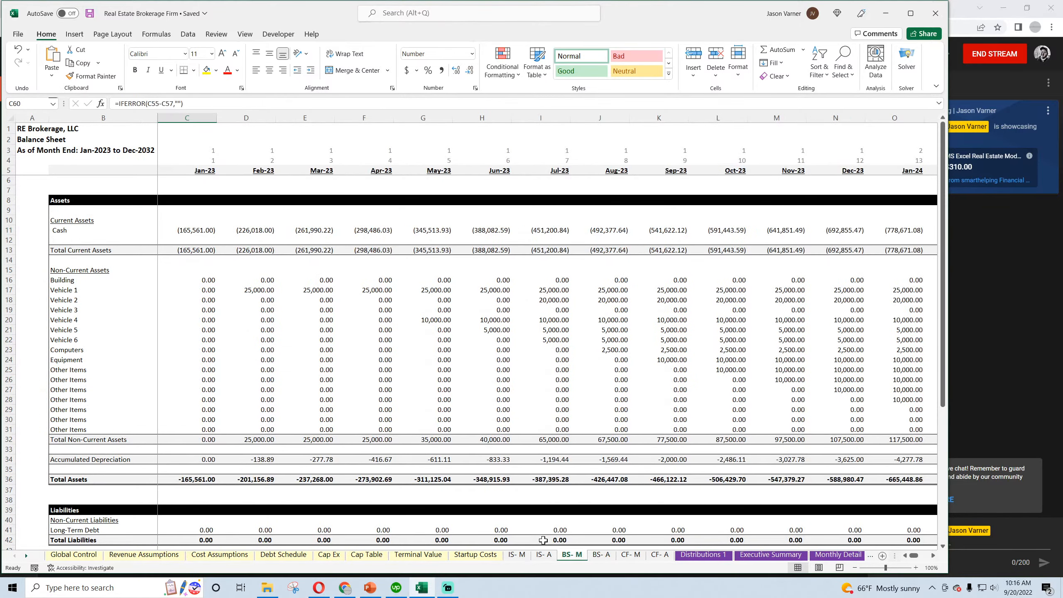
{"action": "left_click", "coordinate": [544, 555]}
{"action": "left_click", "coordinate": [517, 555]}
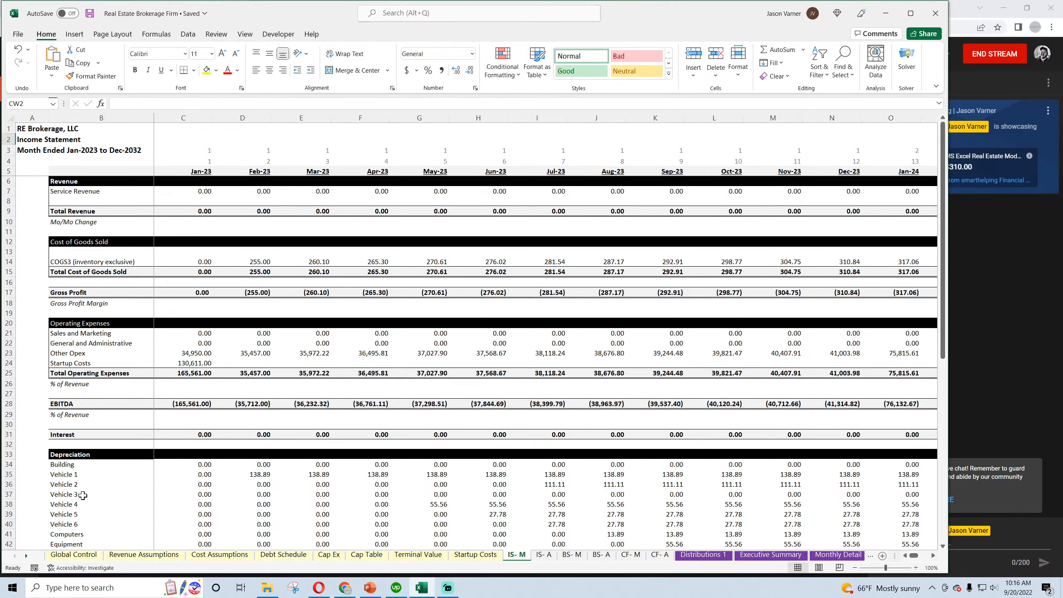
{"action": "left_click", "coordinate": [126, 557]}
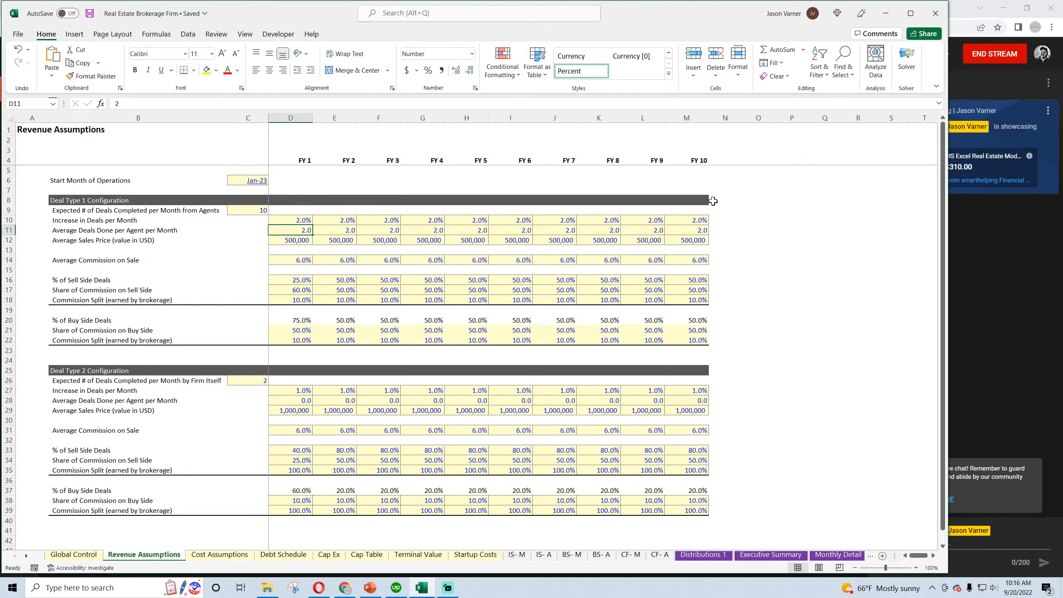
Save the workbook with the Revenue Assumptions sheet in view
{"action": "mouse_move", "coordinate": [713, 201]}
{"action": "left_mouse_down"}
{"action": "mouse_move", "coordinate": [758, 237]}
{"action": "mouse_move", "coordinate": [823, 344]}
{"action": "left_mouse_up"}
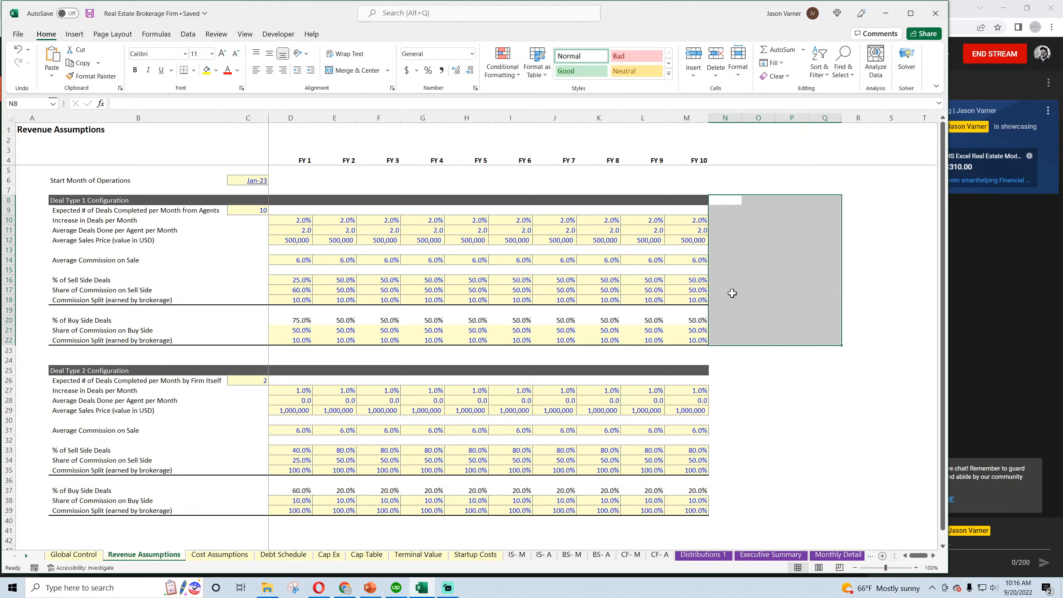
{"action": "left_click_drag", "start_coordinate": [720, 292], "coordinate": [819, 270]}
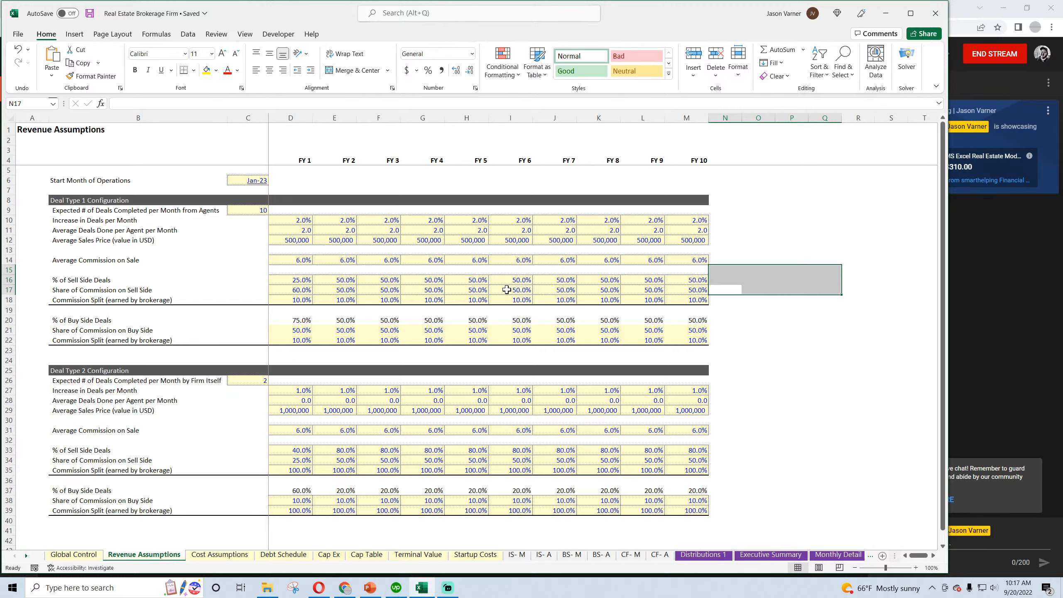
{"action": "left_click", "coordinate": [90, 15]}
{"action": "left_click", "coordinate": [722, 259]}
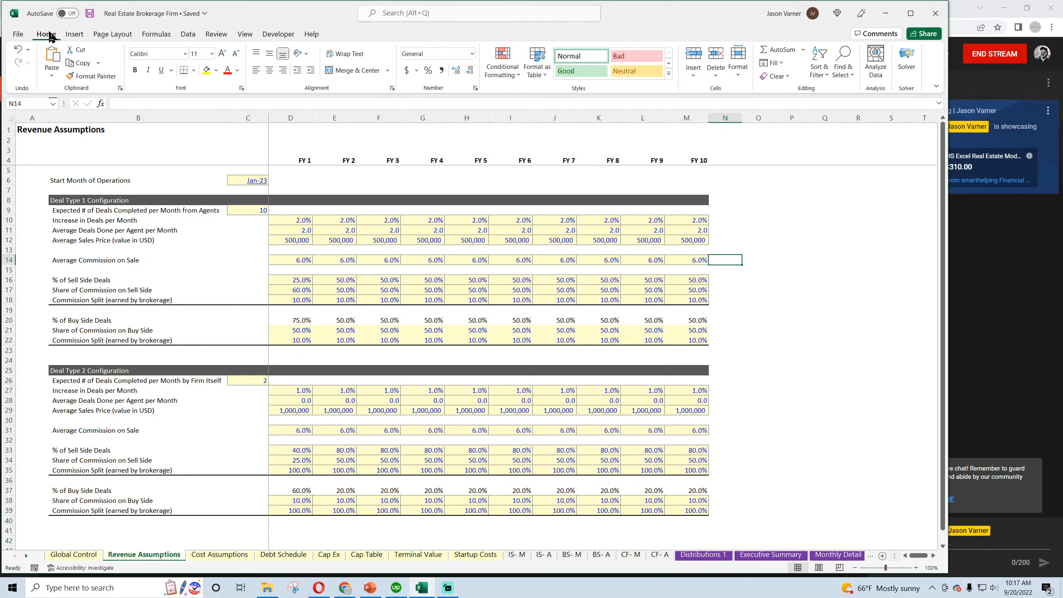
Look through the Global Control, Revenue Assumptions and Cost Assumptions sheets
{"action": "left_click", "coordinate": [84, 557]}
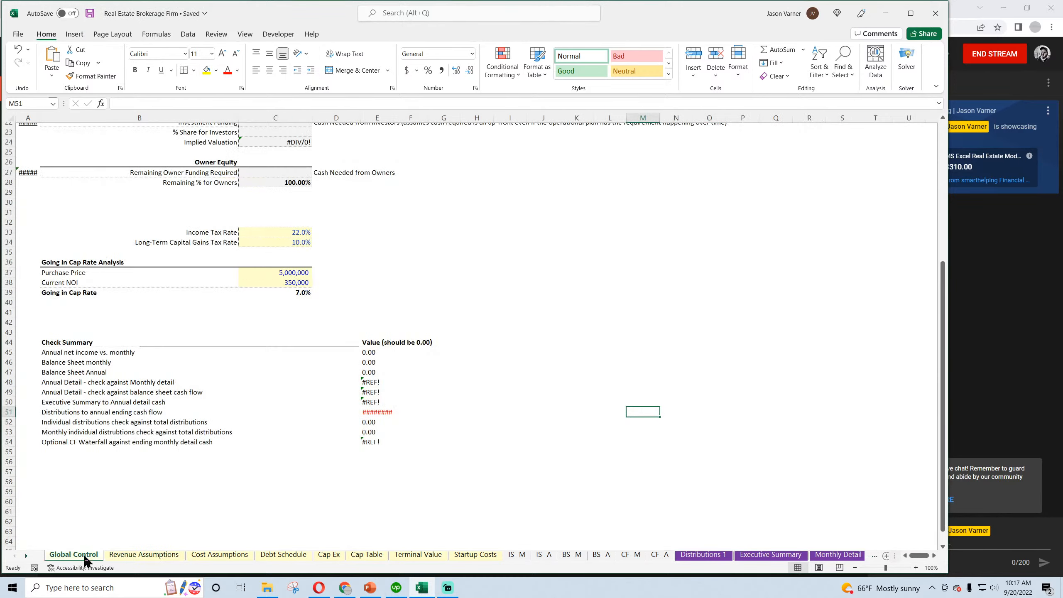
{"action": "scroll", "coordinate": [208, 461], "scroll_direction": "up", "scroll_amount": 7}
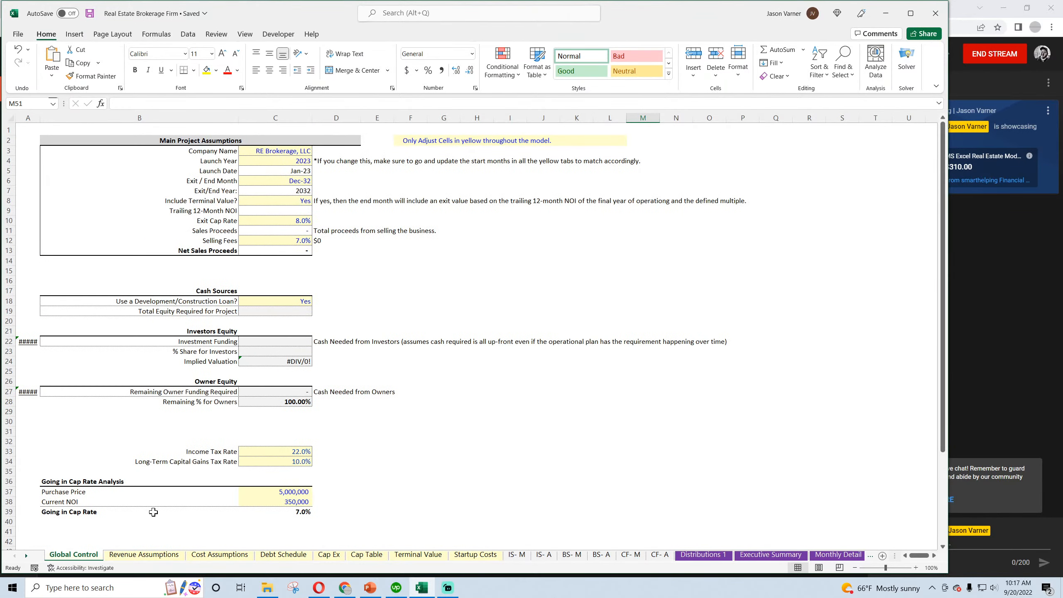
{"action": "left_click", "coordinate": [140, 554]}
{"action": "left_click", "coordinate": [219, 556]}
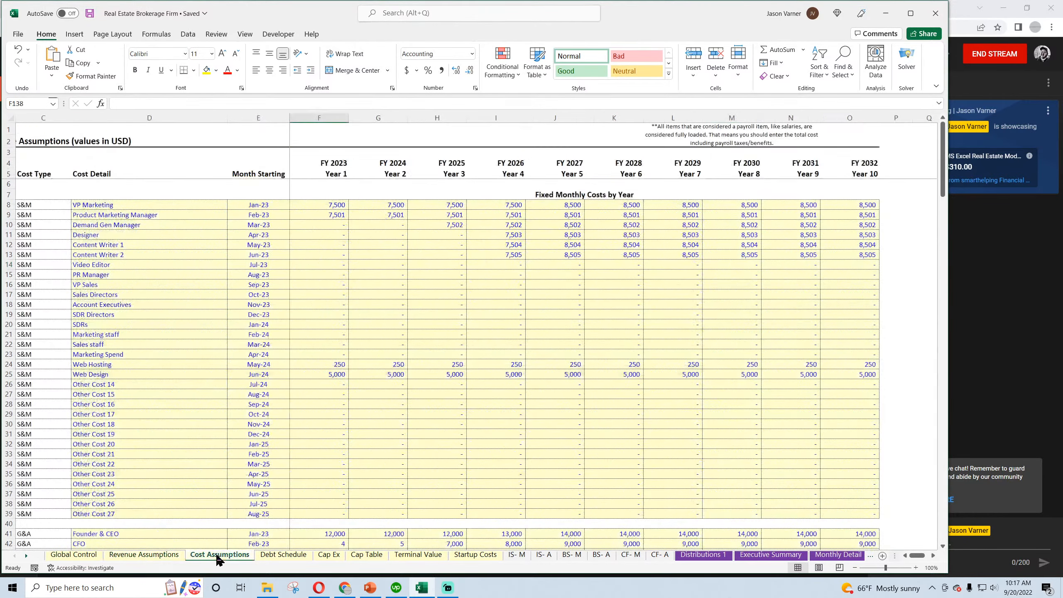
Freeze the rows above row 11 on the Debt Schedule sheet and check that the headings hold while scrolling
{"action": "left_click", "coordinate": [274, 556]}
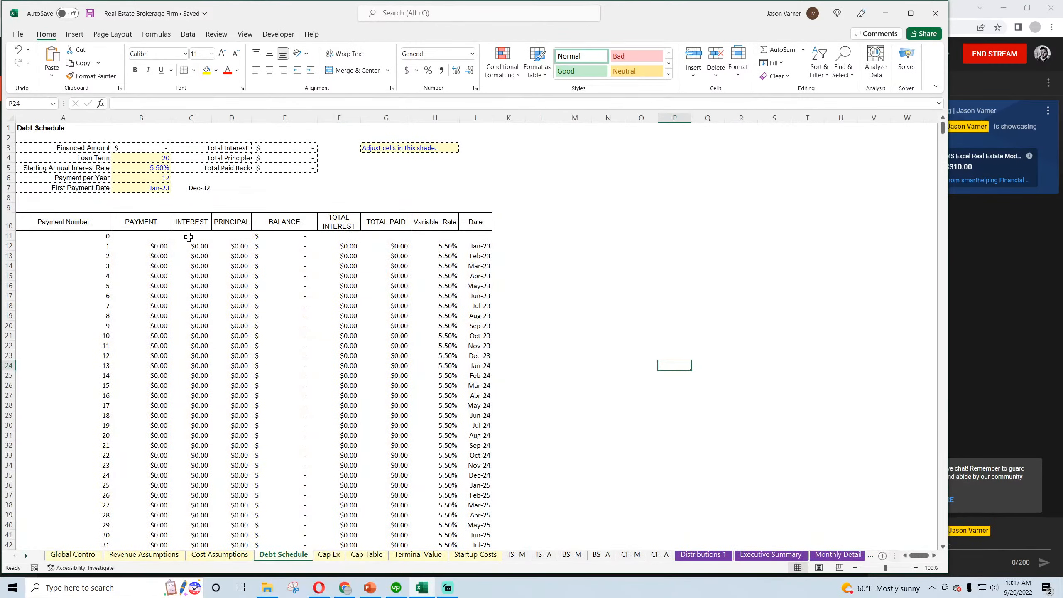
{"action": "scroll", "coordinate": [197, 206], "scroll_direction": "down", "scroll_amount": 3}
{"action": "scroll", "coordinate": [175, 201], "scroll_direction": "up", "scroll_amount": 3}
{"action": "left_click", "coordinate": [7, 236]}
{"action": "left_click", "coordinate": [245, 34]}
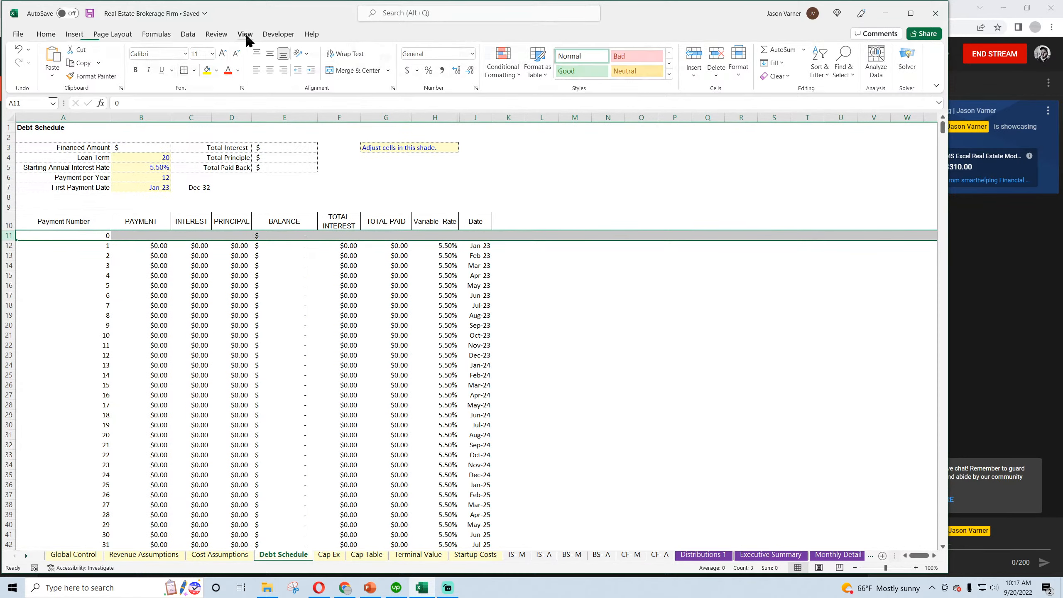
{"action": "left_click", "coordinate": [497, 67]}
{"action": "left_click", "coordinate": [531, 90]}
{"action": "left_click", "coordinate": [591, 327]}
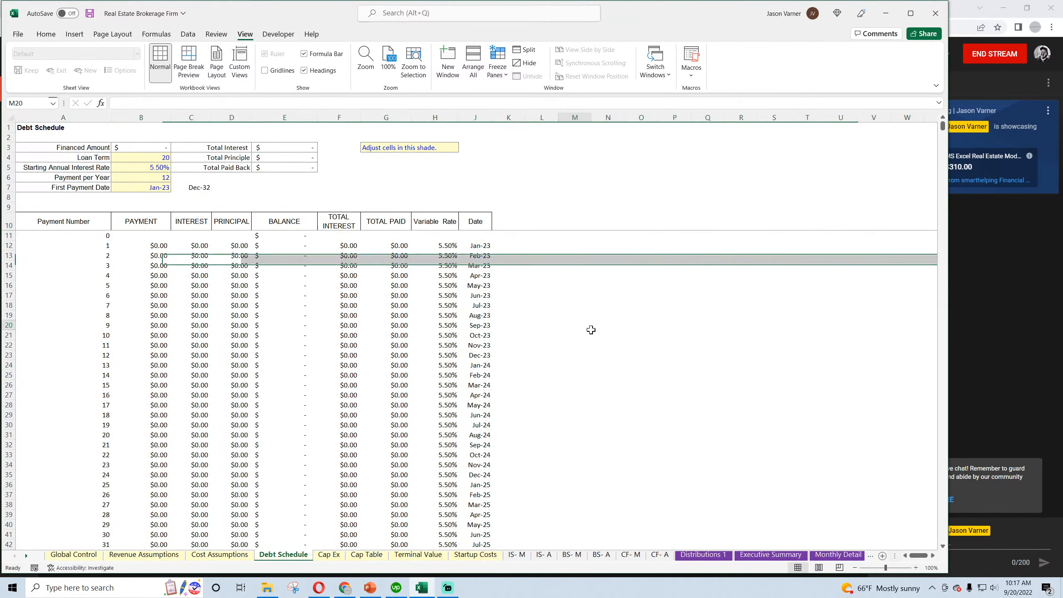
{"action": "scroll", "coordinate": [591, 332], "scroll_direction": "down", "scroll_amount": 2}
{"action": "scroll", "coordinate": [588, 335], "scroll_direction": "up", "scroll_amount": 2}
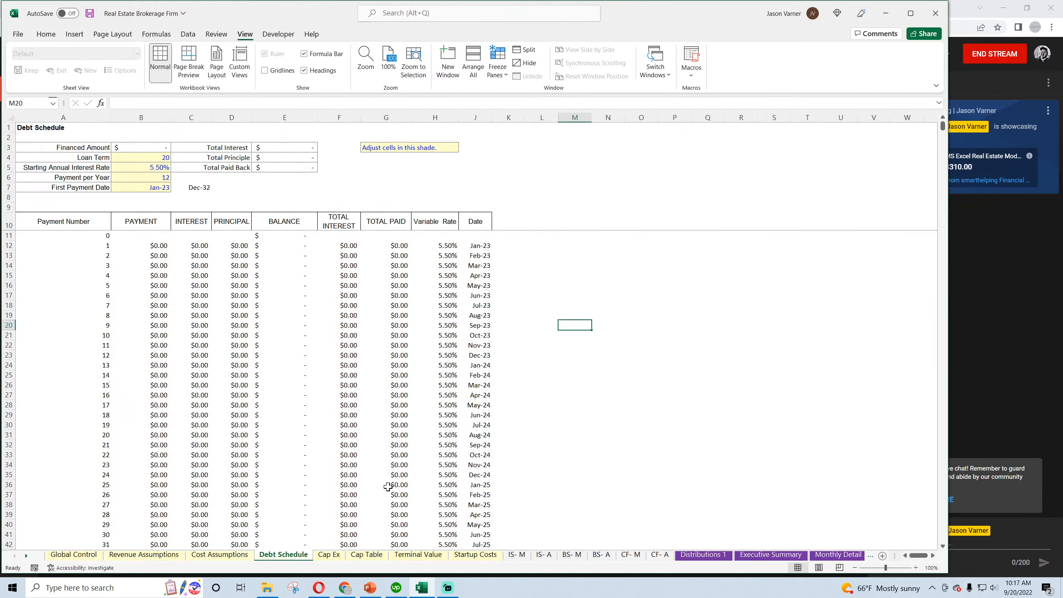
{"action": "mouse_move", "coordinate": [349, 594]}
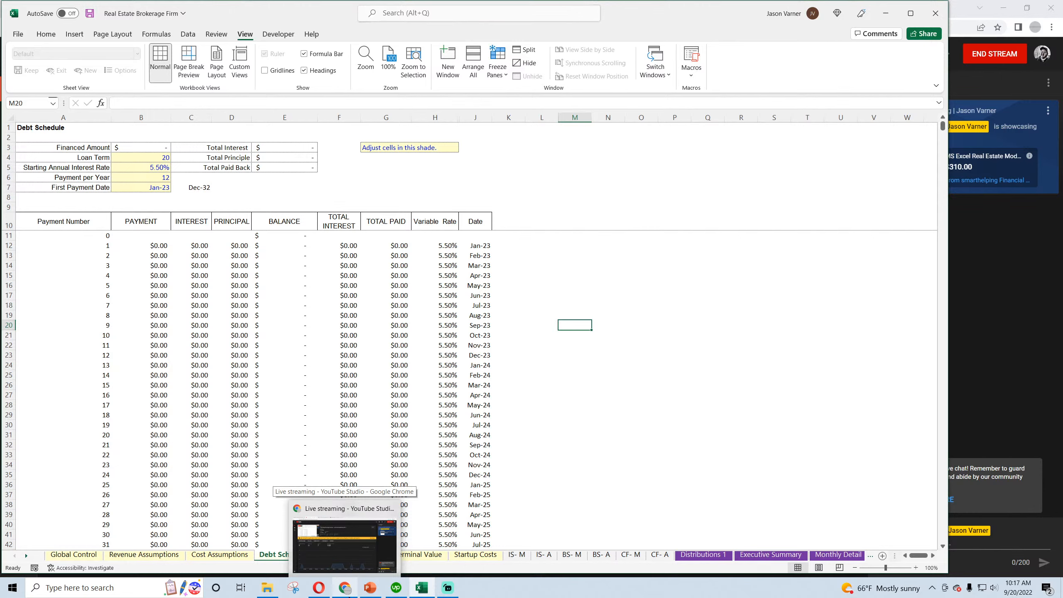
{"action": "left_click", "coordinate": [542, 405]}
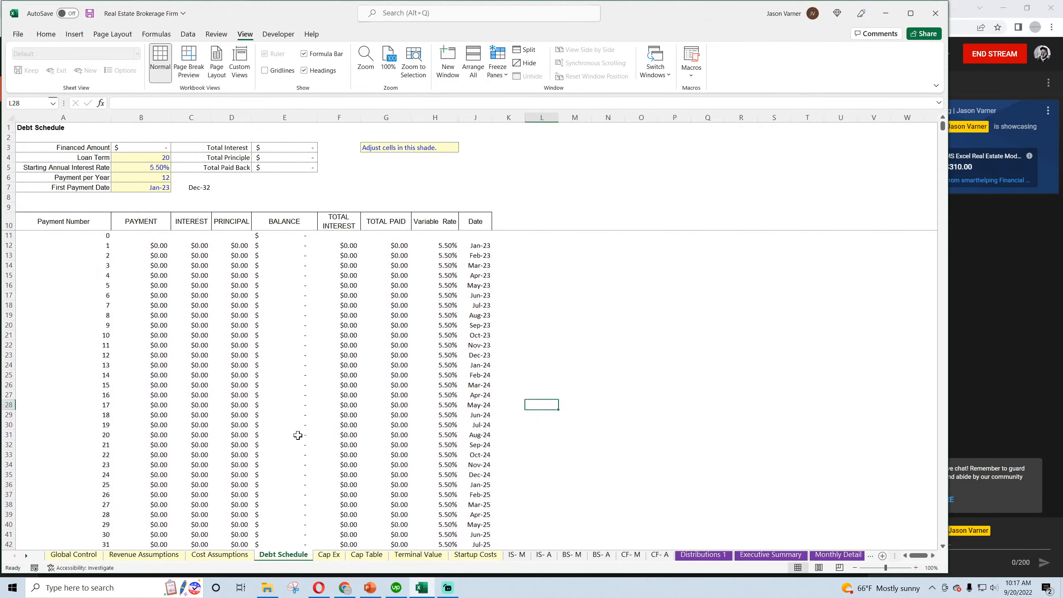
Set columns B to N on the Cap Ex sheet to width 15 and hide its gridlines
{"action": "left_click", "coordinate": [329, 555]}
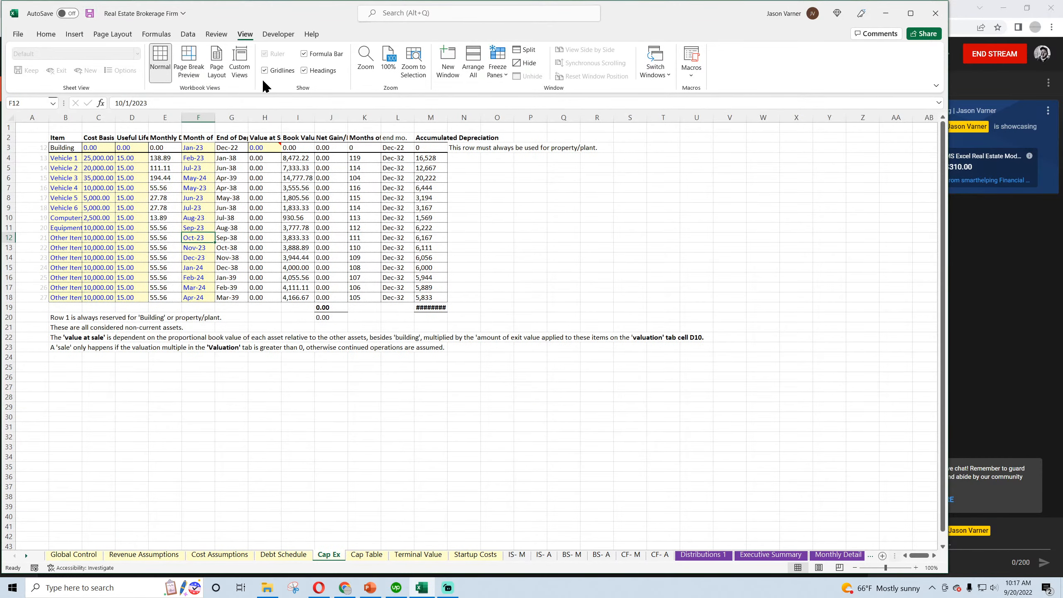
{"action": "left_click_drag", "start_coordinate": [80, 123], "coordinate": [461, 118]}
{"action": "right_click", "coordinate": [428, 120]}
{"action": "left_click", "coordinate": [465, 287]}
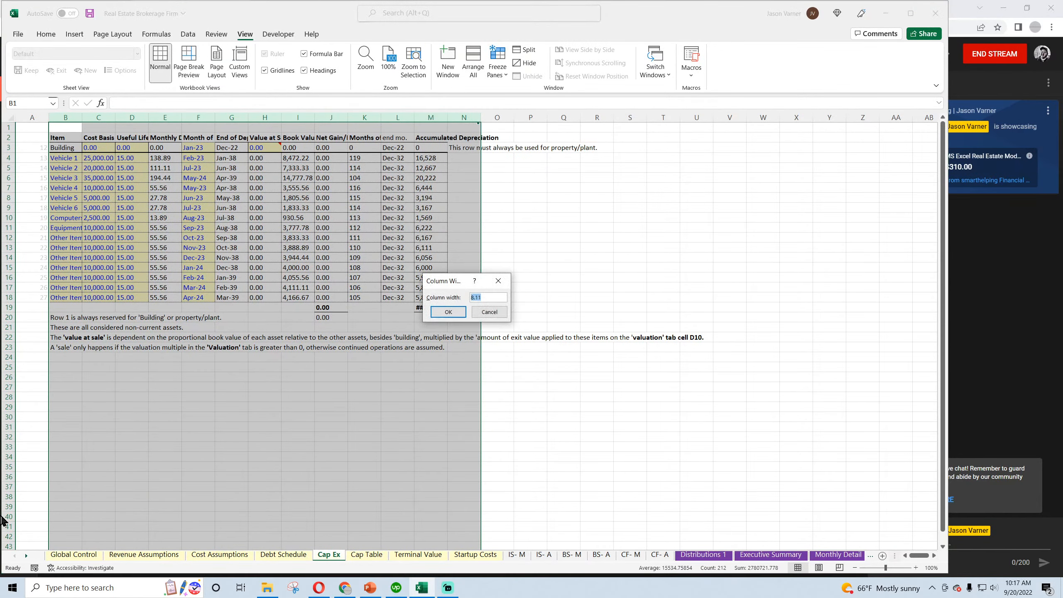
{"action": "type", "text": "15"}
{"action": "key", "text": "Return"}
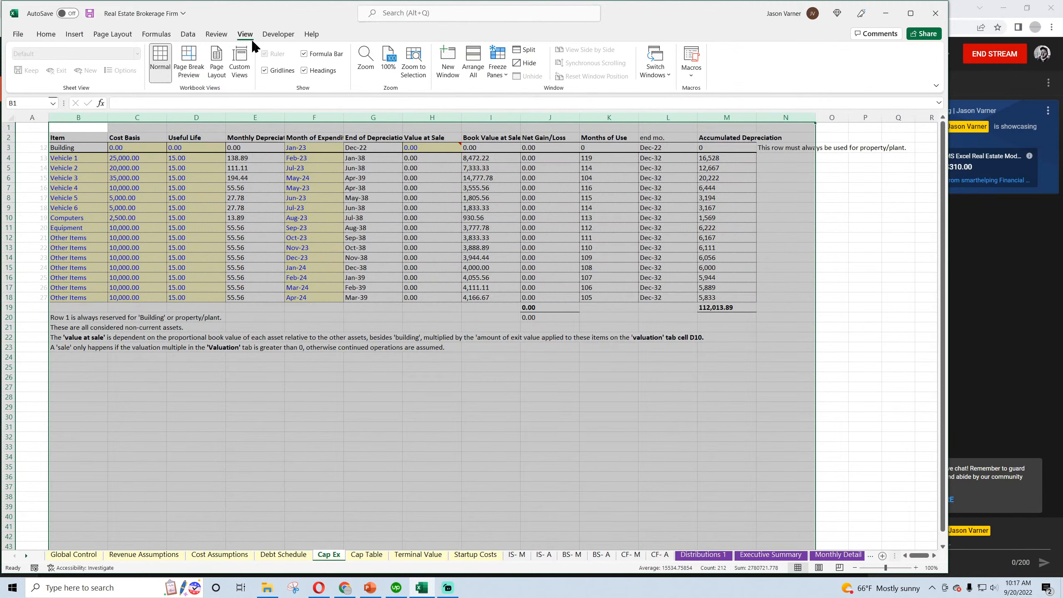
{"action": "left_click", "coordinate": [265, 70]}
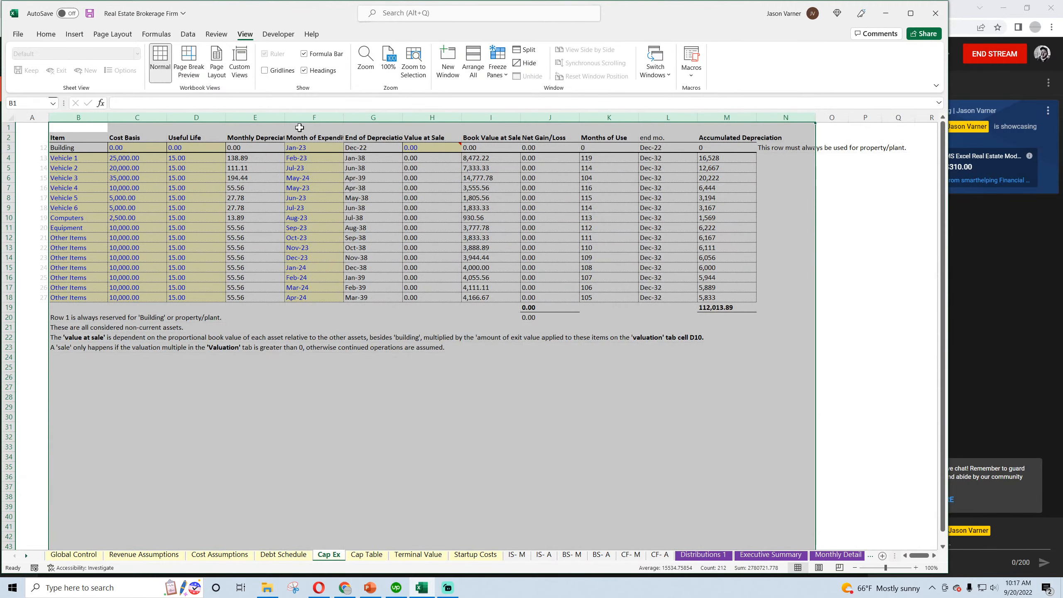
Add list data validation to the Month of Expenditure cells F3:F18 on Cap Ex, using column A of the validation 1 sheet as source
{"action": "left_click", "coordinate": [34, 36]}
{"action": "left_click_drag", "start_coordinate": [302, 148], "coordinate": [301, 298]}
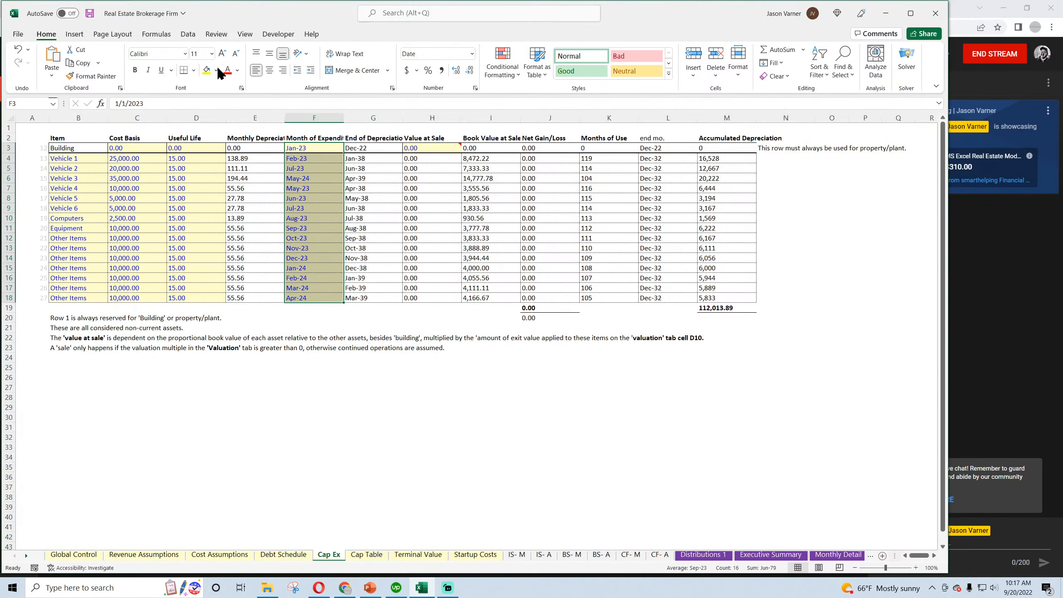
{"action": "left_click", "coordinate": [188, 35]}
{"action": "left_click", "coordinate": [607, 77]}
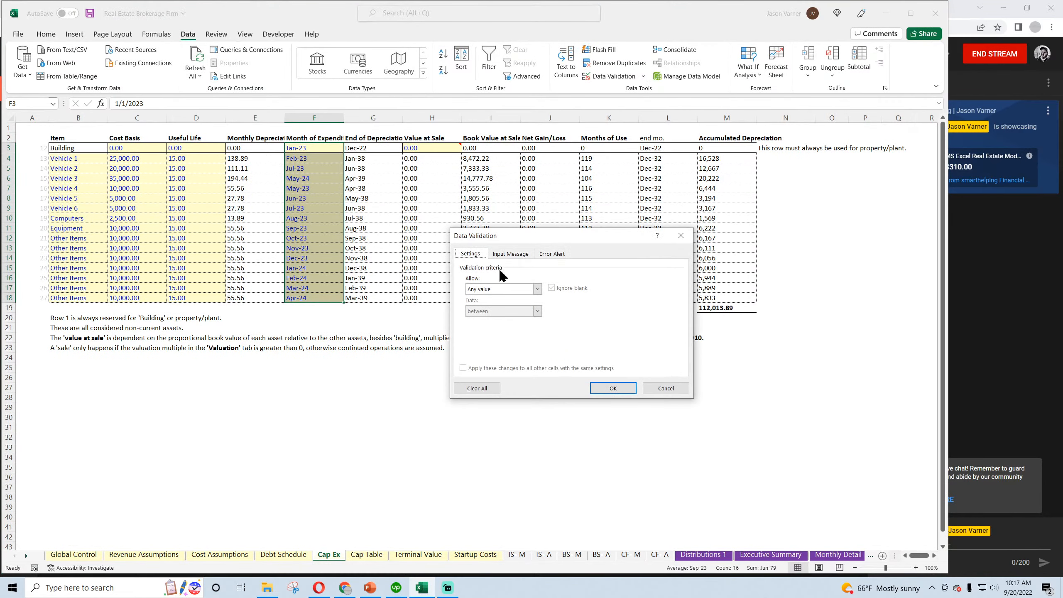
{"action": "left_click", "coordinate": [538, 287]}
{"action": "left_click", "coordinate": [494, 319]}
{"action": "left_click", "coordinate": [614, 333]}
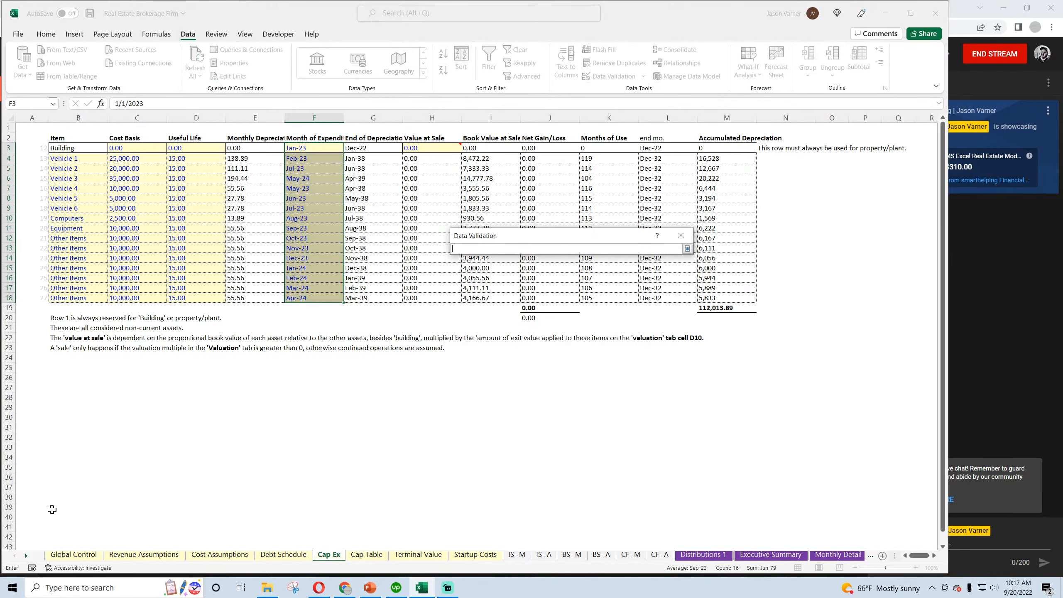
{"action": "left_click", "coordinate": [26, 555]}
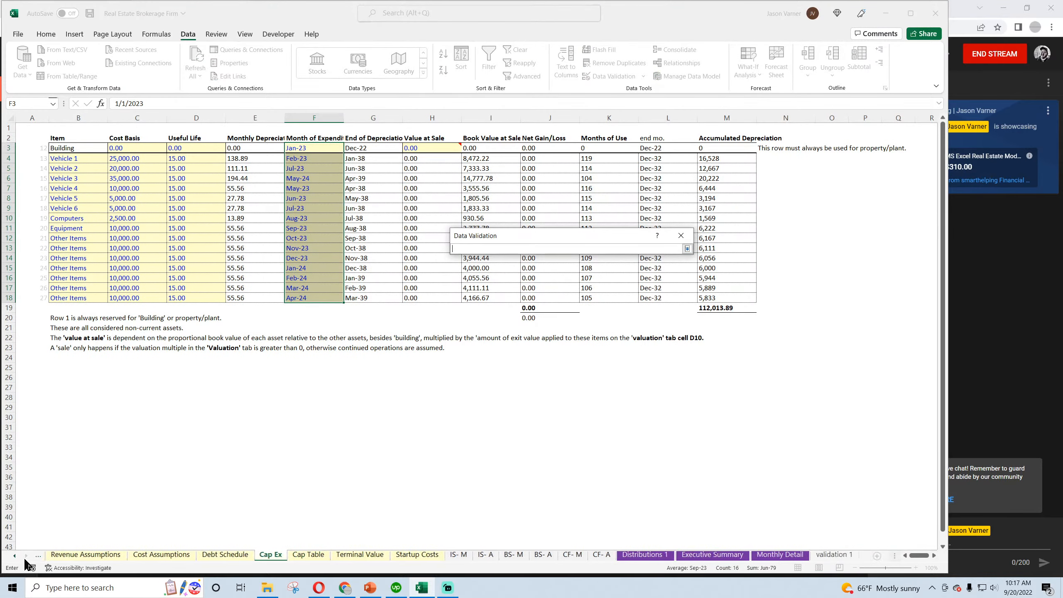
{"action": "left_click", "coordinate": [835, 555]}
{"action": "left_click_drag", "start_coordinate": [36, 129], "coordinate": [43, 531]}
{"action": "left_click", "coordinate": [687, 251]}
{"action": "left_click", "coordinate": [609, 383]}
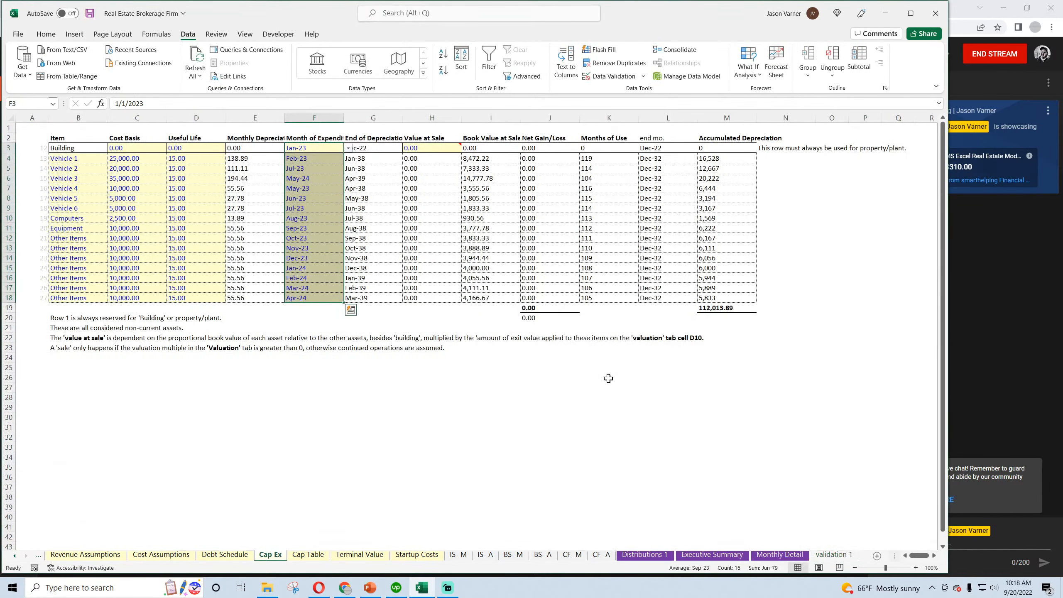
Test the month list in the Building row by choosing Jun-23, and undo the choice
{"action": "key", "text": "Down"}
{"action": "key", "text": "Down"}
{"action": "key", "text": "Down"}
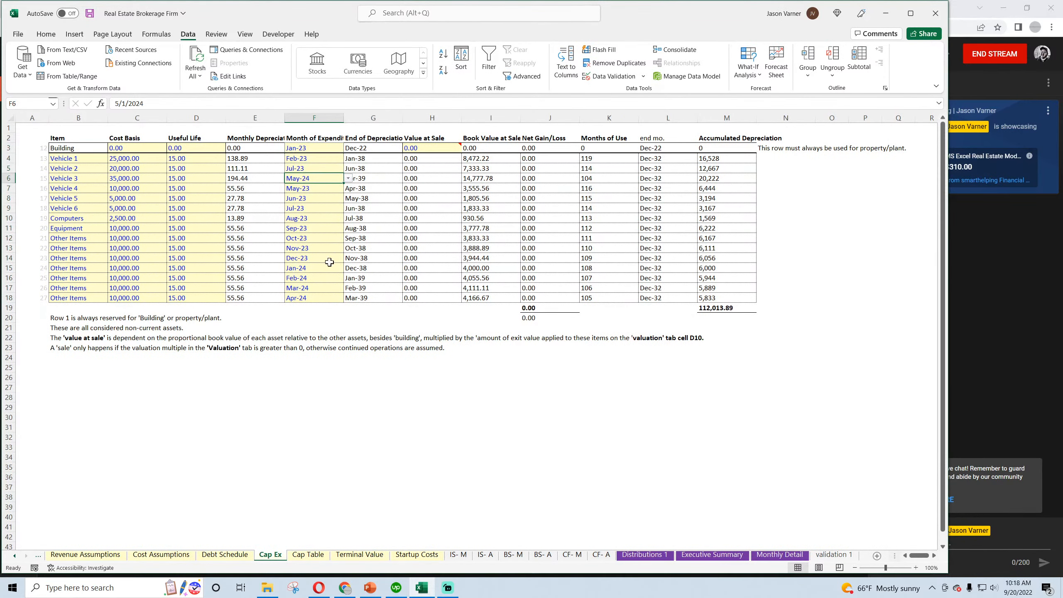
{"action": "left_click", "coordinate": [324, 149]}
{"action": "left_click", "coordinate": [348, 148]}
{"action": "left_click", "coordinate": [315, 200]}
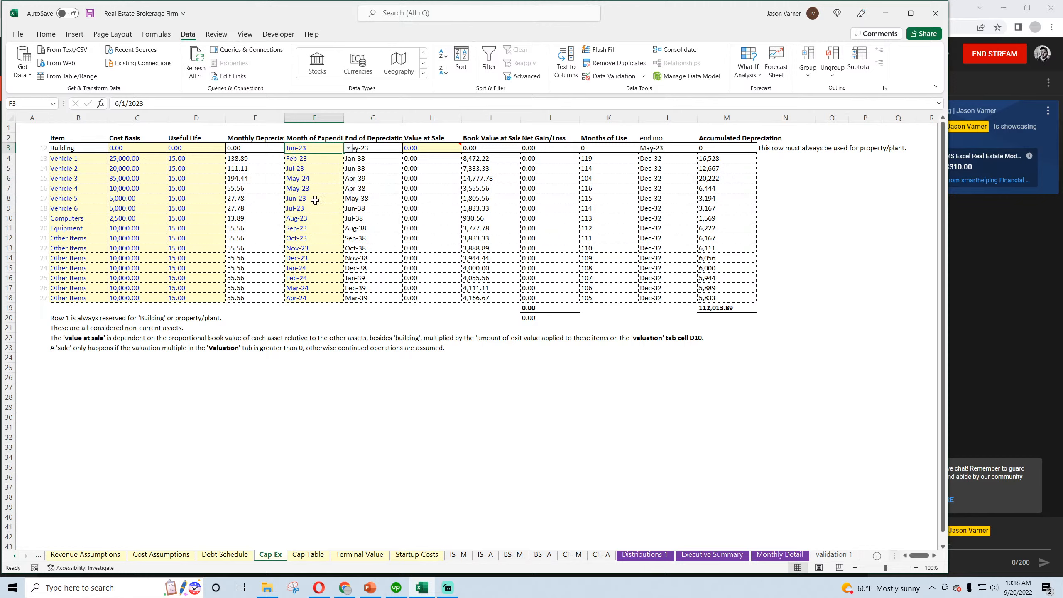
{"action": "left_click", "coordinate": [46, 34]}
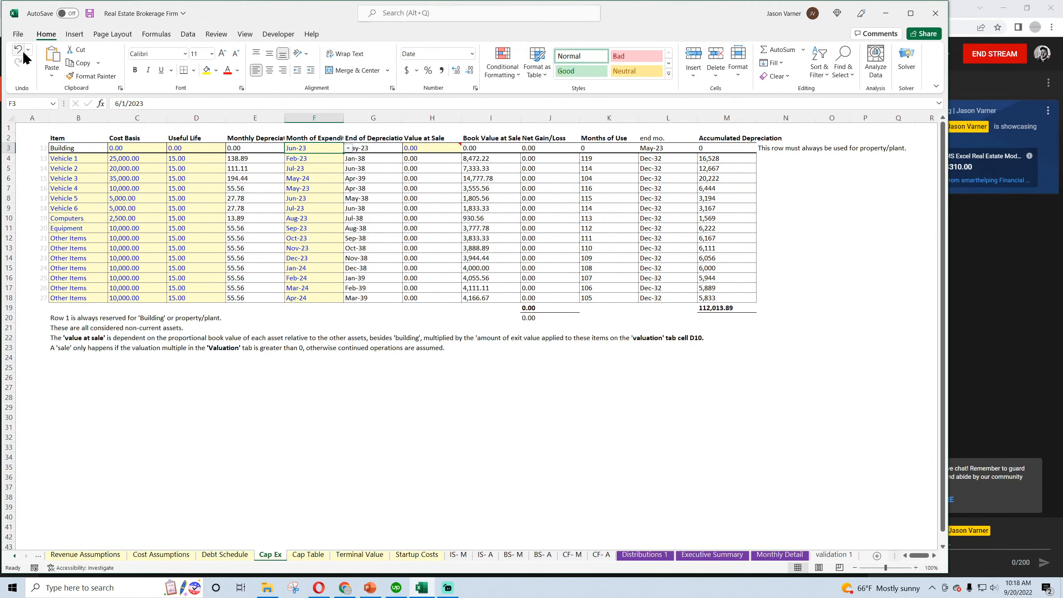
{"action": "left_click", "coordinate": [20, 49]}
Fit the Cap Ex columns to their contents, widening E, F, G and I and narrowing A, C, D and L
{"action": "left_click_drag", "start_coordinate": [343, 118], "coordinate": [461, 118]}
{"action": "left_click_drag", "start_coordinate": [579, 119], "coordinate": [617, 119]}
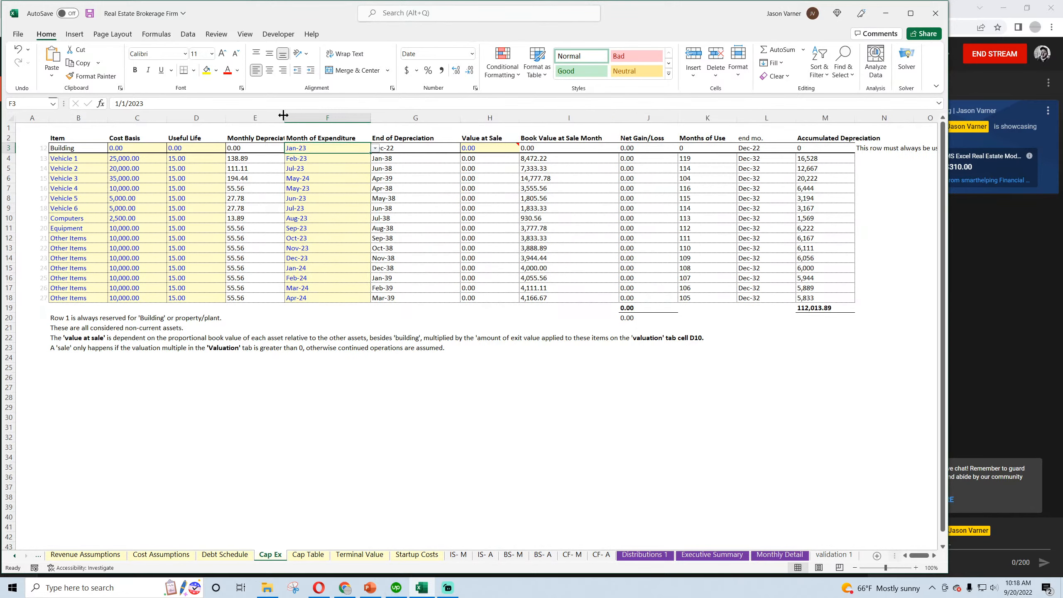
{"action": "left_click_drag", "start_coordinate": [284, 115], "coordinate": [343, 118]}
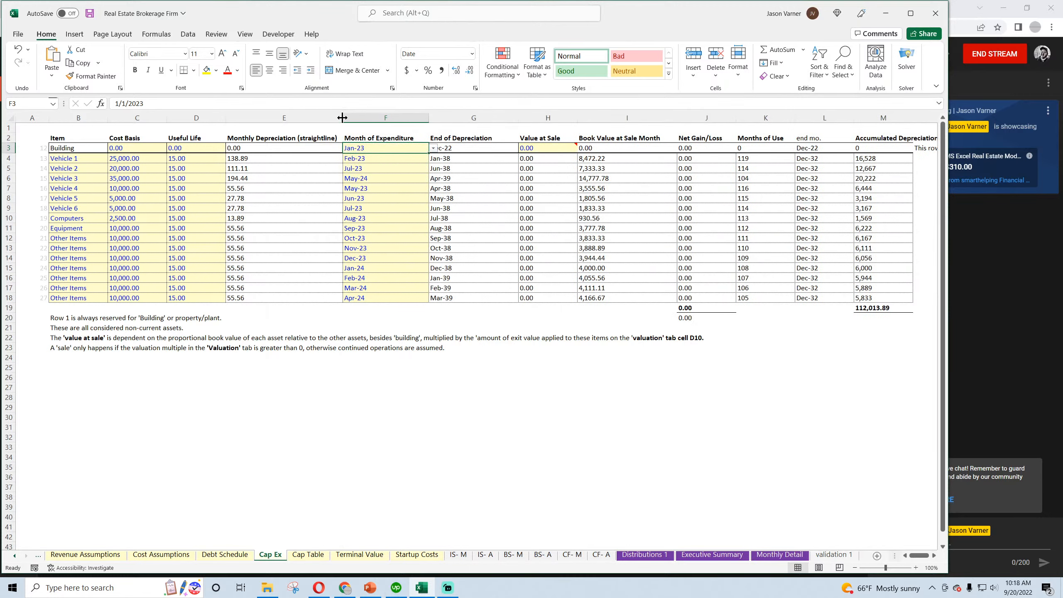
{"action": "left_click_drag", "start_coordinate": [226, 119], "coordinate": [157, 118]}
{"action": "left_click_drag", "start_coordinate": [48, 118], "coordinate": [33, 118]}
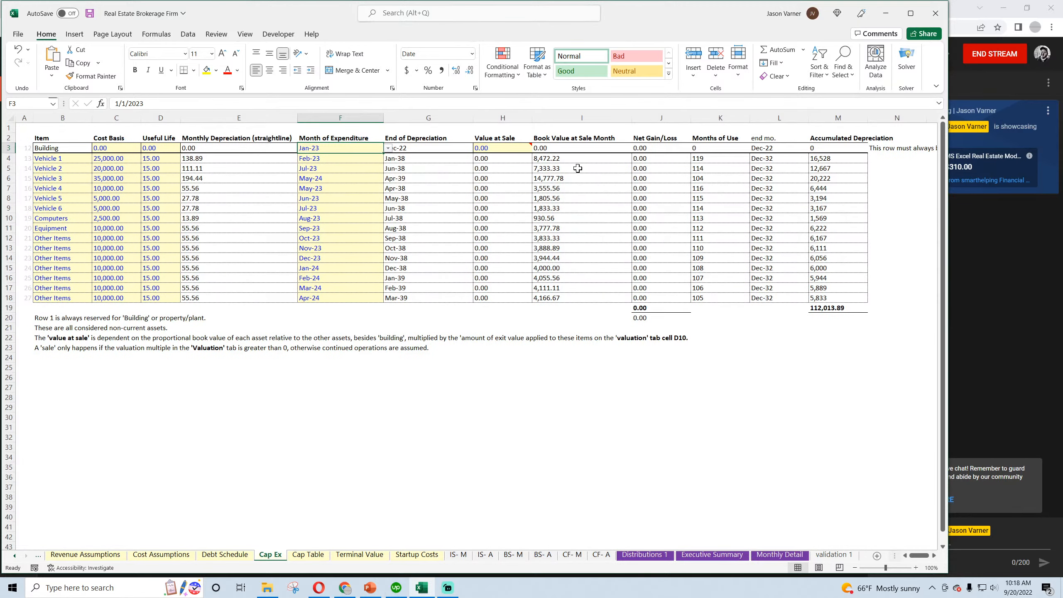
{"action": "left_click_drag", "start_coordinate": [811, 115], "coordinate": [790, 117]}
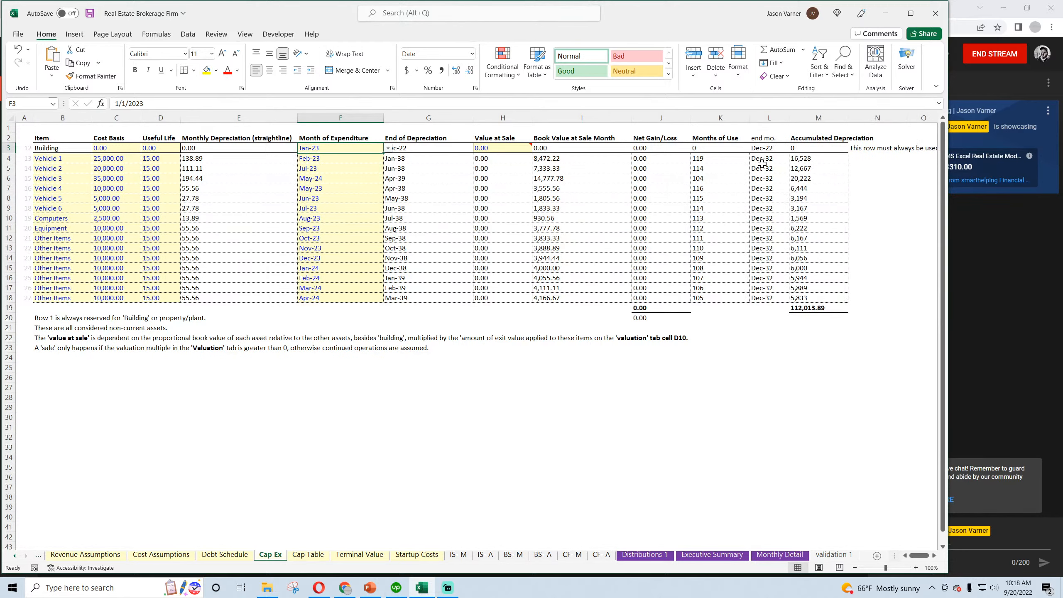
{"action": "left_click", "coordinate": [762, 167]}
Freeze the panes at cell C10 on the Cap Table sheet and hide its gridlines
{"action": "left_click", "coordinate": [306, 555]}
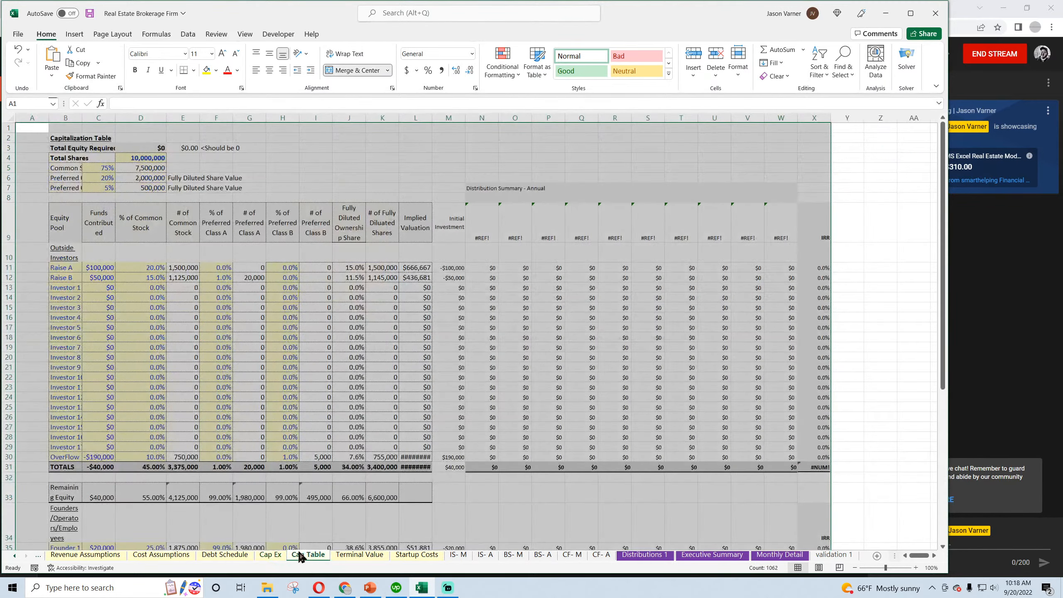
{"action": "left_click", "coordinate": [96, 245]}
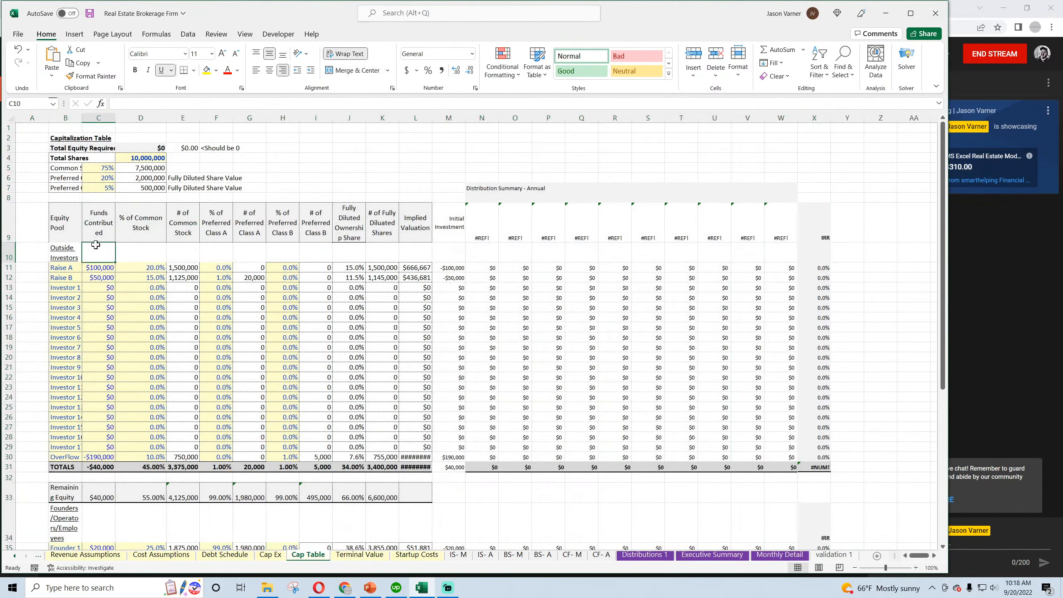
{"action": "left_click", "coordinate": [245, 35]}
{"action": "left_click", "coordinate": [497, 69]}
{"action": "left_click", "coordinate": [524, 95]}
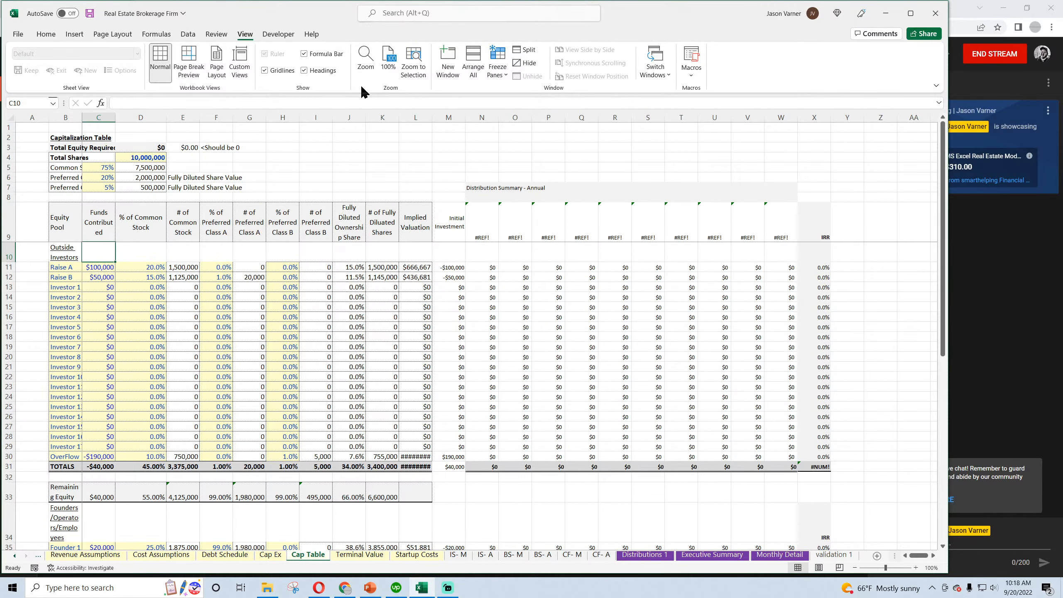
{"action": "left_click", "coordinate": [264, 70]}
Widen column B on the Cap Table sheet to fit its labels and narrow column A
{"action": "left_click", "coordinate": [287, 151]}
{"action": "left_click_drag", "start_coordinate": [82, 117], "coordinate": [167, 115]}
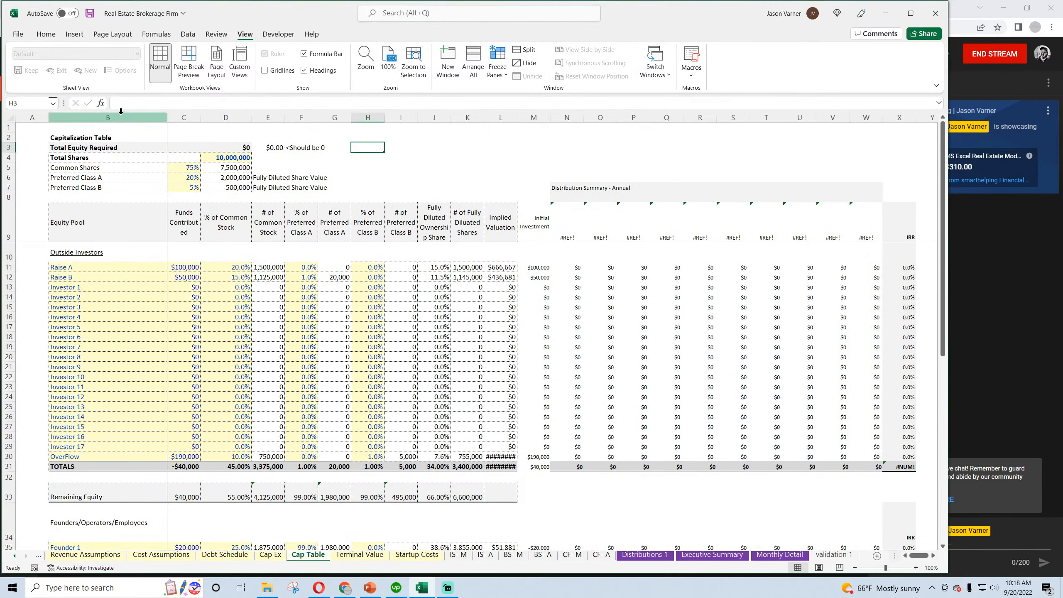
{"action": "left_click_drag", "start_coordinate": [48, 118], "coordinate": [30, 118]}
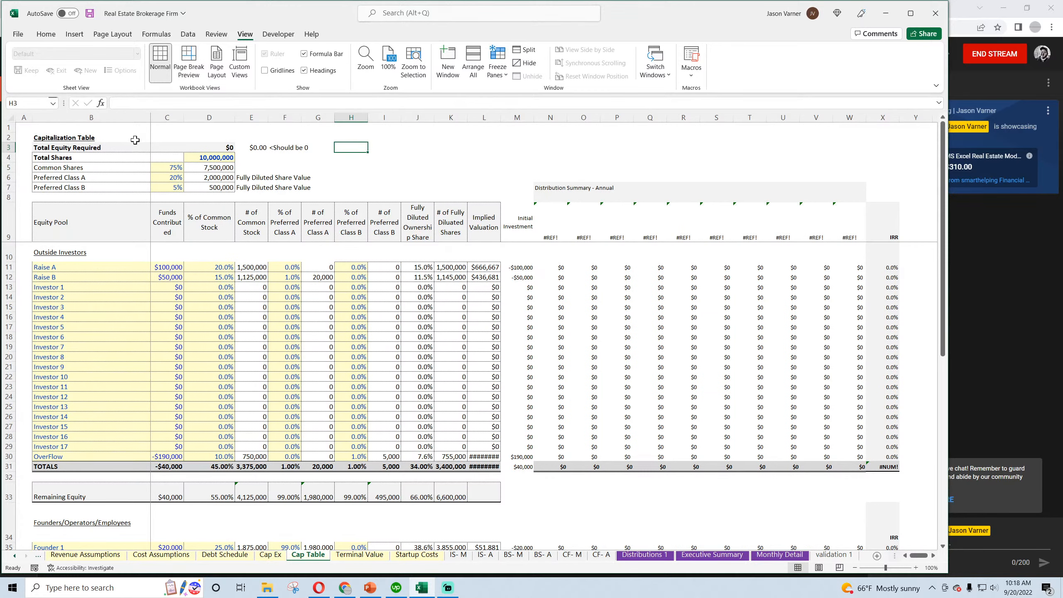
Set the width of columns N through X on the Cap Table sheet to 15 and save the workbook
{"action": "mouse_move", "coordinate": [549, 117]}
{"action": "left_mouse_down"}
{"action": "mouse_move", "coordinate": [878, 122]}
{"action": "mouse_move", "coordinate": [552, 118]}
{"action": "left_mouse_up"}
{"action": "left_click", "coordinate": [885, 129]}
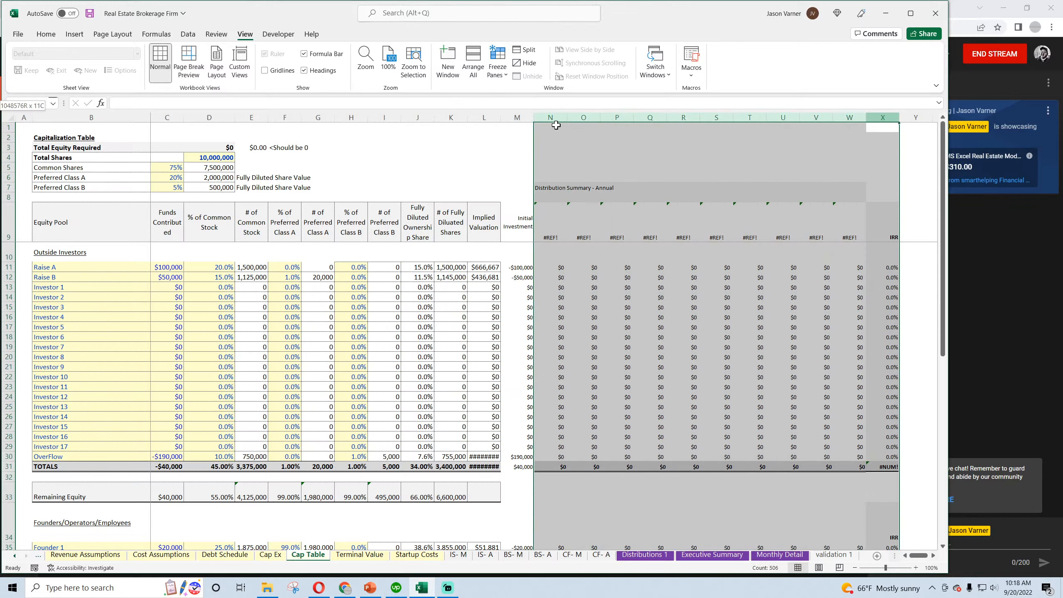
{"action": "right_click", "coordinate": [555, 125]}
{"action": "left_click", "coordinate": [593, 287]}
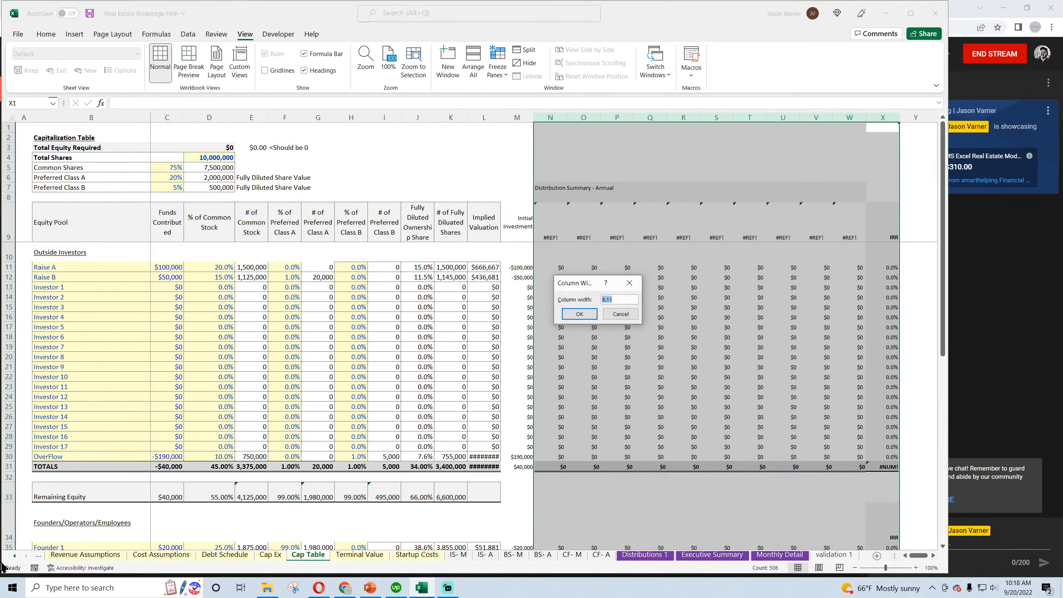
{"action": "type", "text": "15"}
{"action": "key", "text": "Return"}
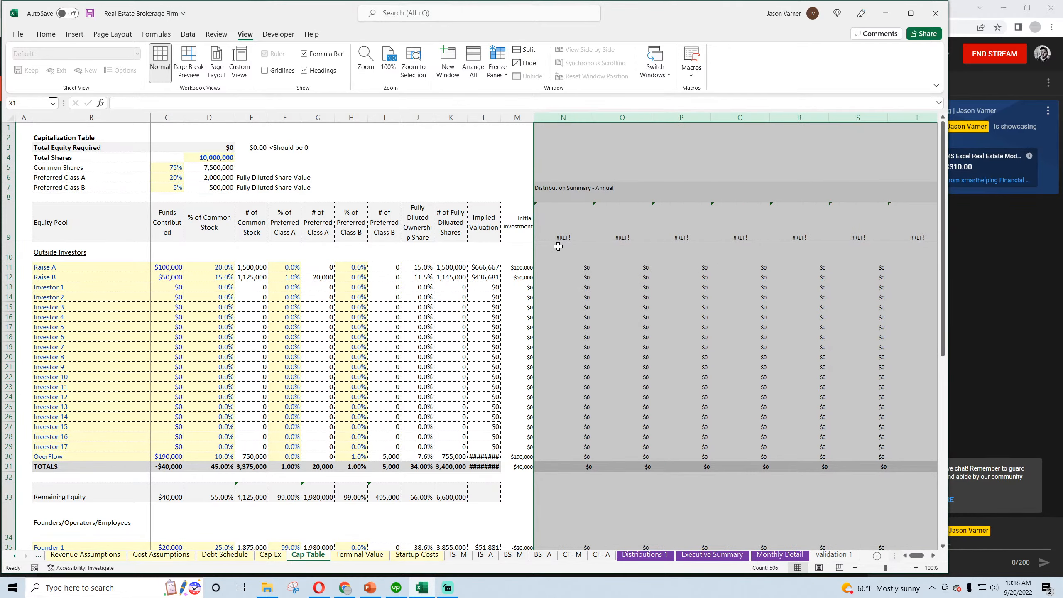
{"action": "left_click", "coordinate": [569, 238]}
{"action": "left_click", "coordinate": [45, 34]}
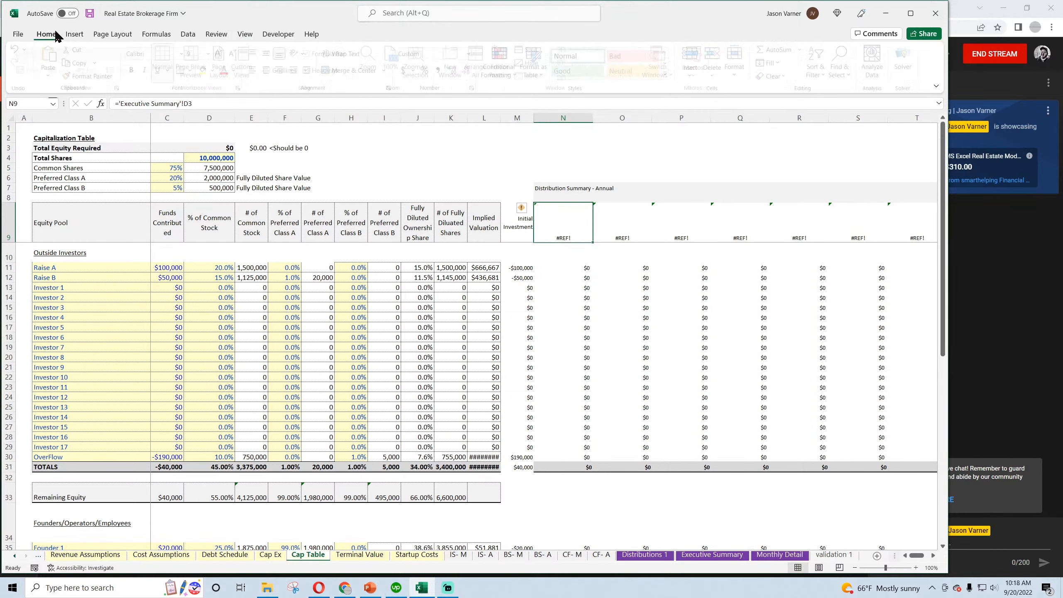
{"action": "left_click", "coordinate": [90, 13]}
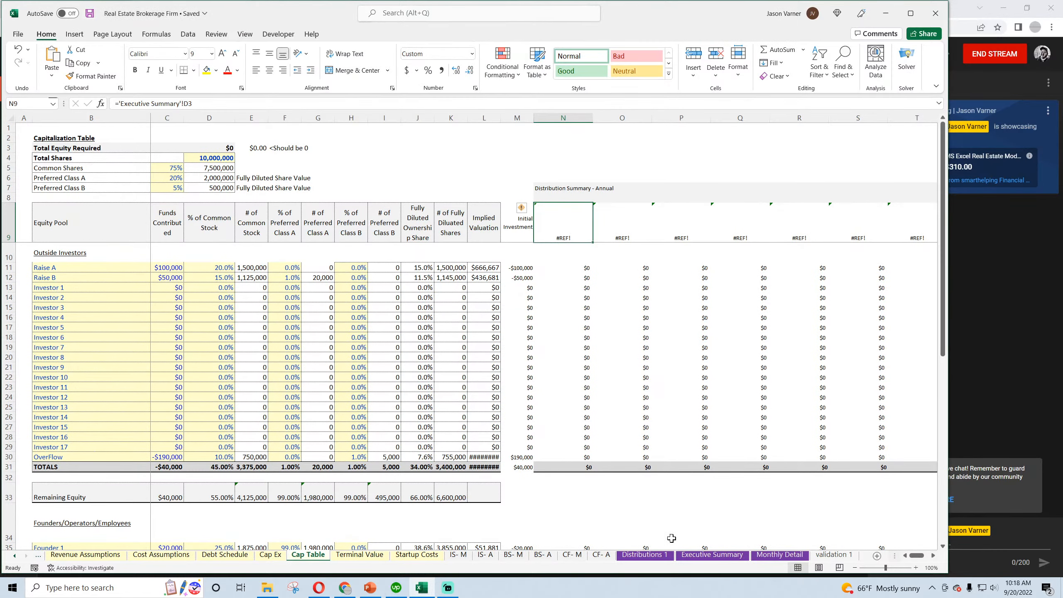
Link the first year heading, D3 on the Executive Summary sheet, to the first month on the validation 1 sheet
{"action": "left_click", "coordinate": [698, 555]}
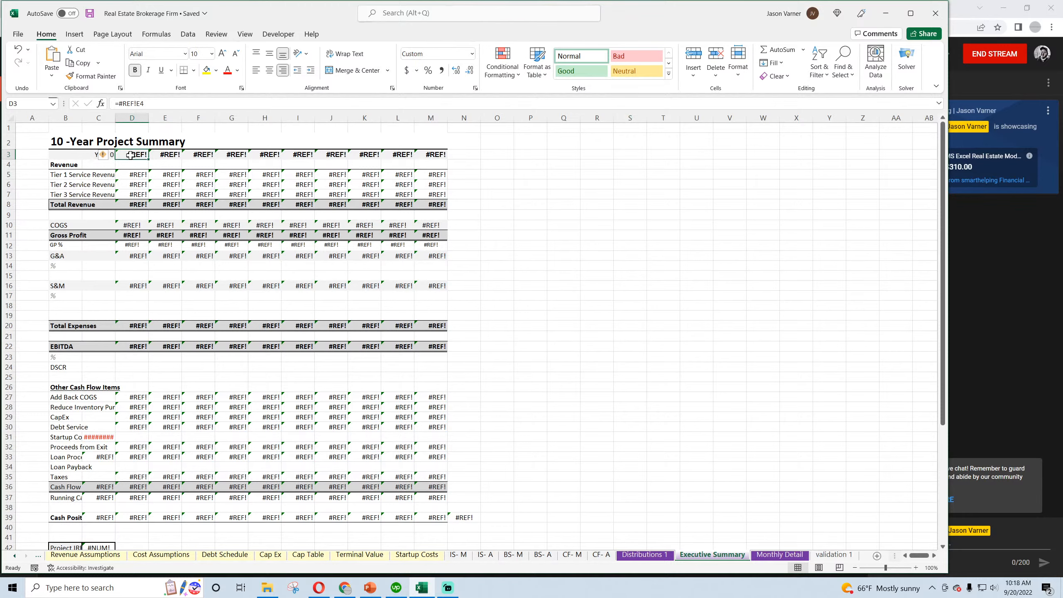
{"action": "type", "text": "="}
{"action": "left_click", "coordinate": [834, 555]}
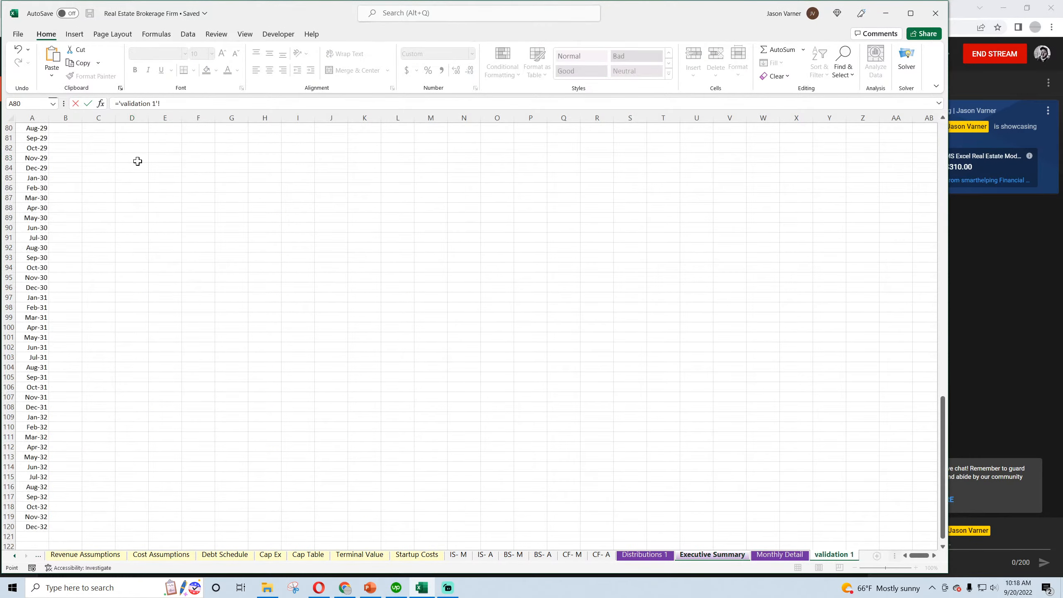
{"action": "scroll", "coordinate": [108, 160], "scroll_direction": "up", "scroll_amount": 20}
{"action": "left_click", "coordinate": [35, 130]}
{"action": "key", "text": "Return"}
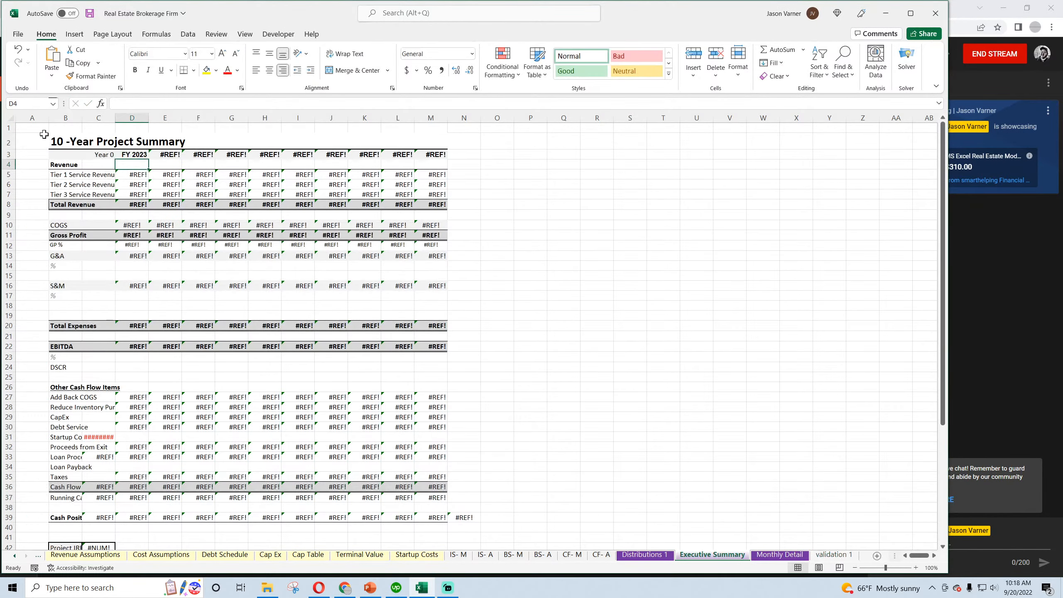
Enter =EDATE(D3,12) in E3 of the Executive Summary and fill it across the year headings to M3
{"action": "left_click", "coordinate": [143, 155]}
{"action": "left_click", "coordinate": [167, 156]}
{"action": "type", "text": "="}
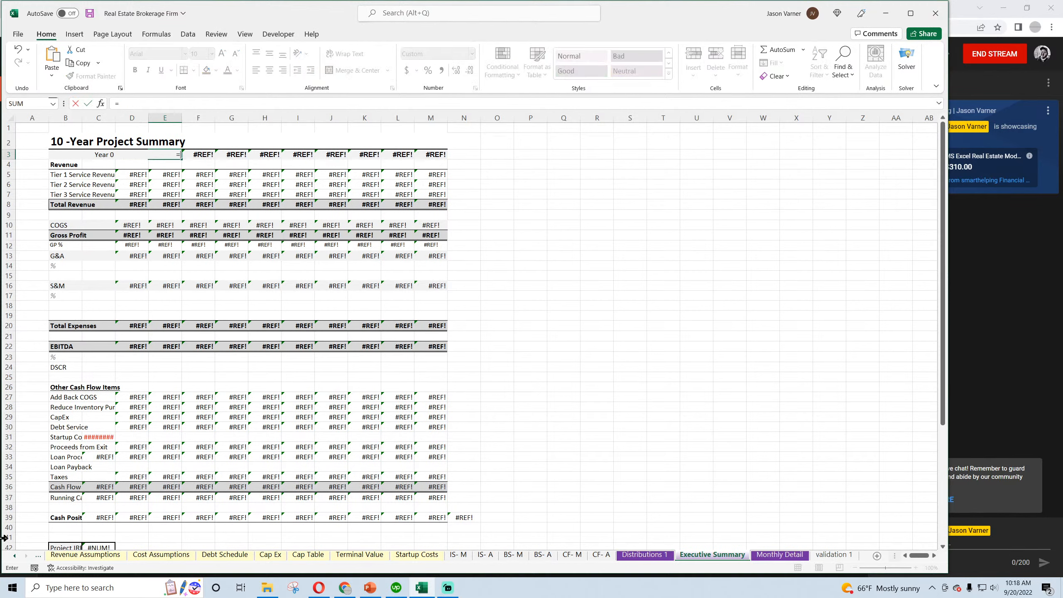
{"action": "type", "text": "edate("}
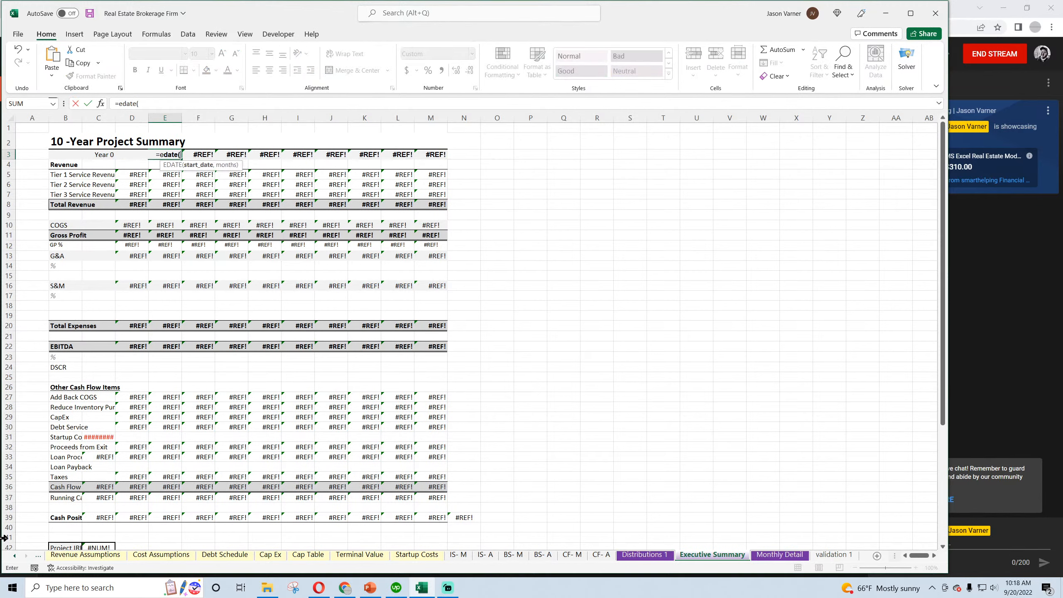
{"action": "type", "text": "d3,12)"}
{"action": "key", "text": "Return"}
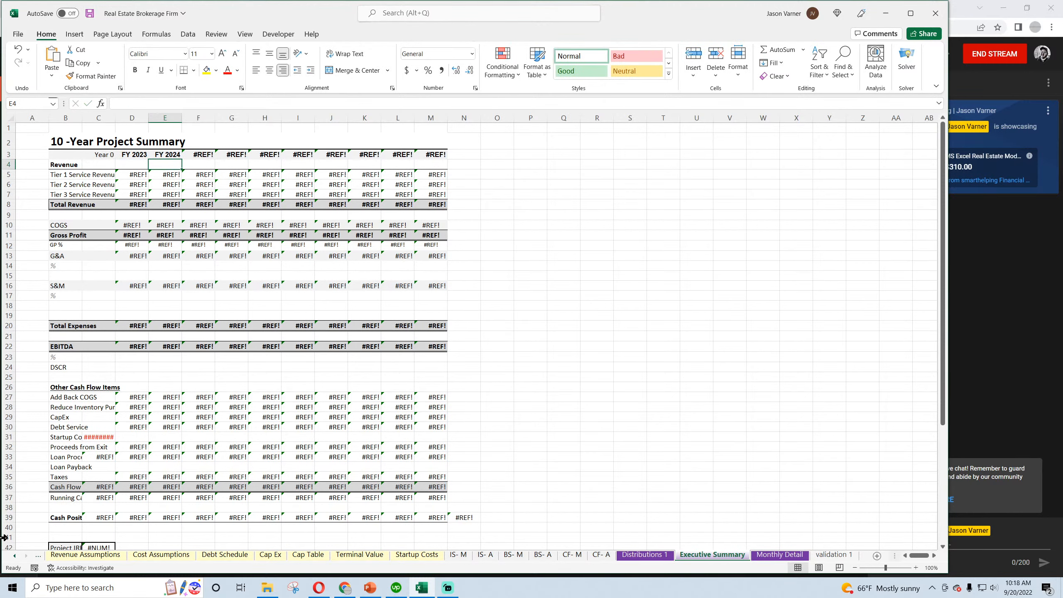
{"action": "left_click", "coordinate": [167, 155]}
{"action": "left_click_drag", "start_coordinate": [181, 159], "coordinate": [431, 164]}
Freeze the panes at cell D4 on the Executive Summary sheet
{"action": "left_click", "coordinate": [131, 162]}
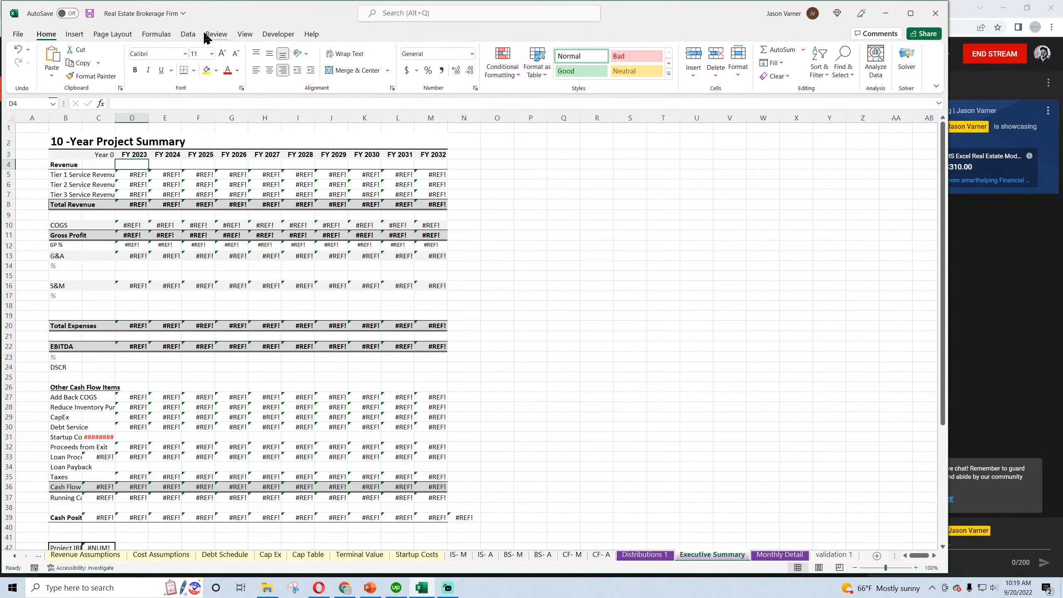
{"action": "left_click", "coordinate": [245, 34]}
{"action": "left_click", "coordinate": [497, 67]}
{"action": "left_click", "coordinate": [530, 97]}
{"action": "left_click", "coordinate": [597, 234]}
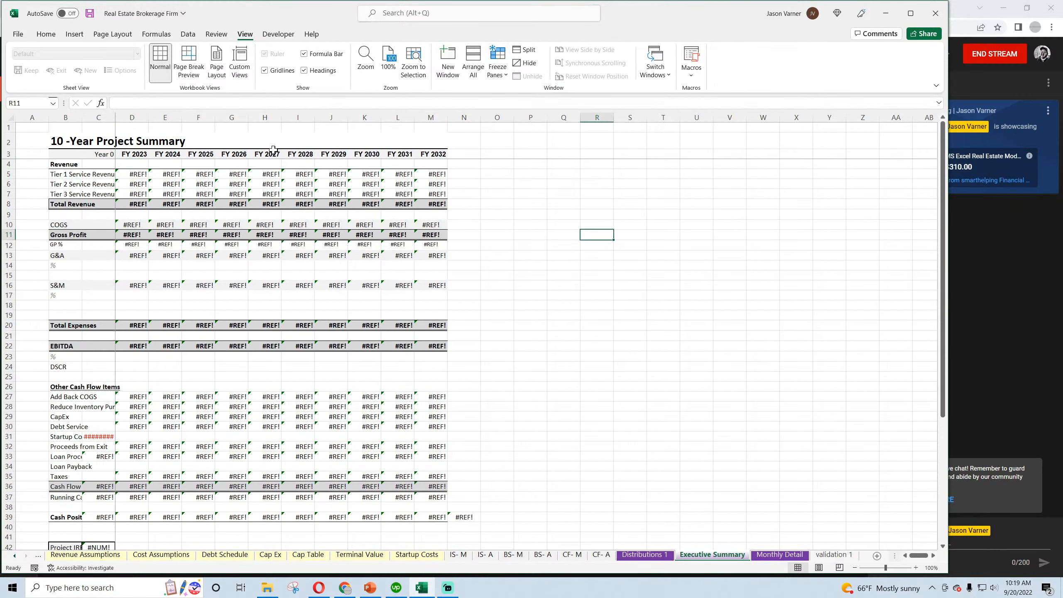
Set Executive Summary columns D through M to a width of 15 and hide the sheet's gridlines
{"action": "left_click_drag", "start_coordinate": [132, 117], "coordinate": [432, 117]}
{"action": "right_click", "coordinate": [431, 117]}
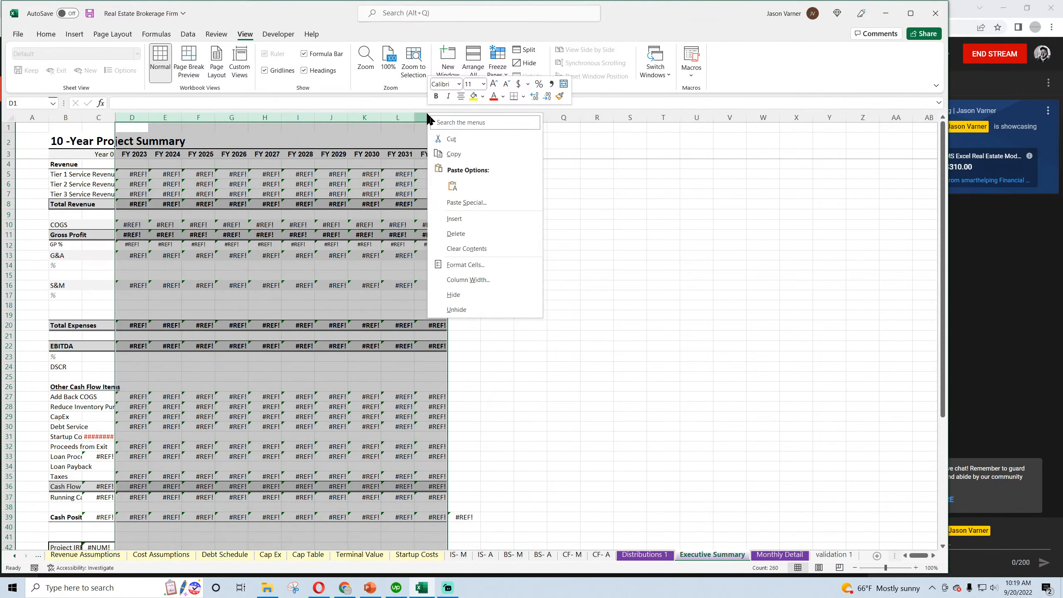
{"action": "left_click", "coordinate": [478, 280]}
{"action": "type", "text": "15"}
{"action": "key", "text": "Return"}
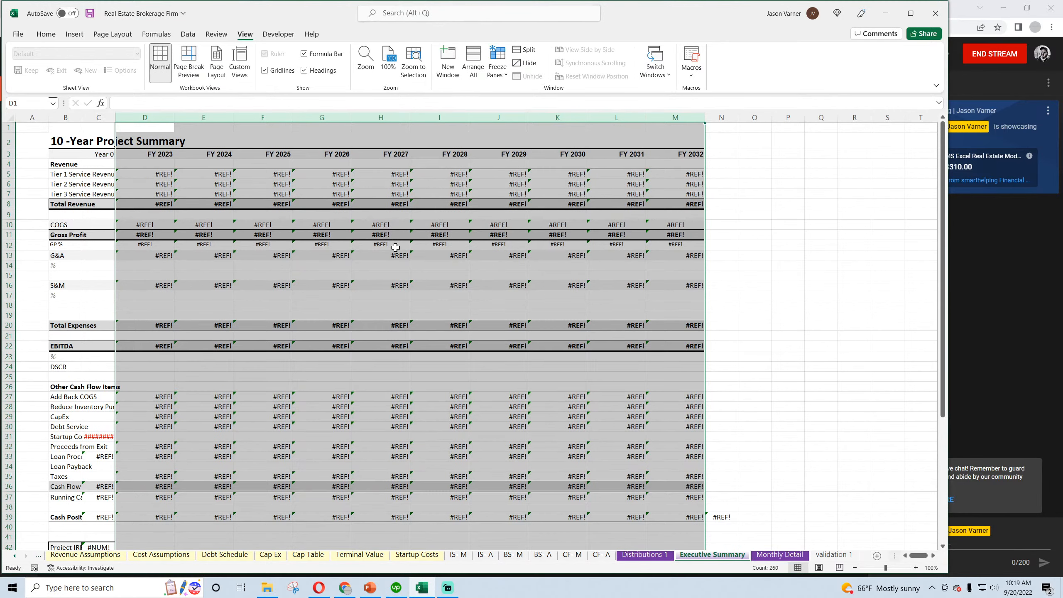
{"action": "left_click", "coordinate": [265, 70]}
{"action": "left_click", "coordinate": [262, 204]}
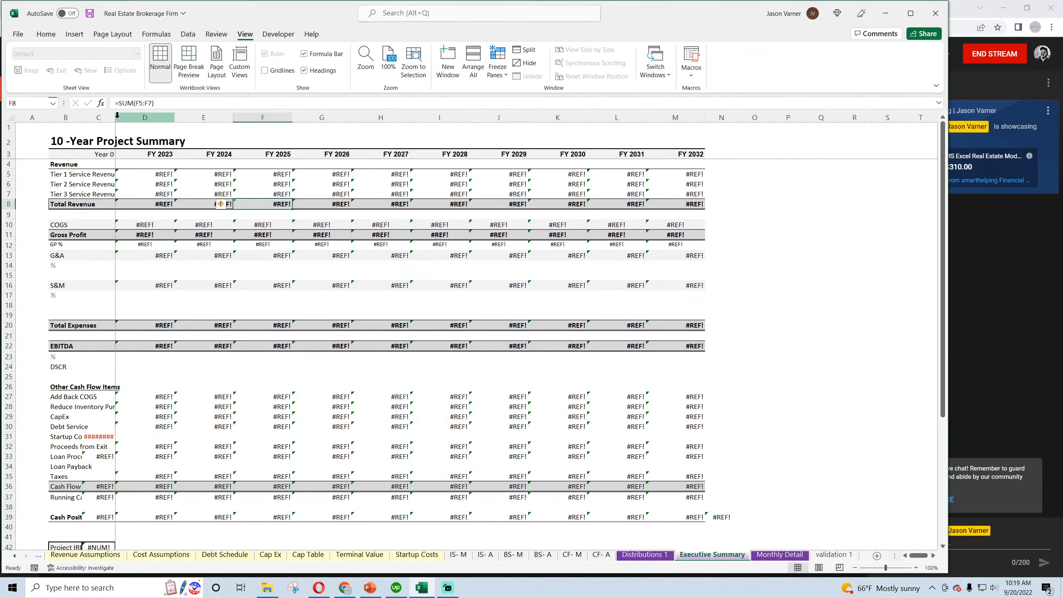
Widen Executive Summary columns B and C to fit their labels, narrow column A, and save the workbook
{"action": "left_click_drag", "start_coordinate": [117, 115], "coordinate": [161, 117]}
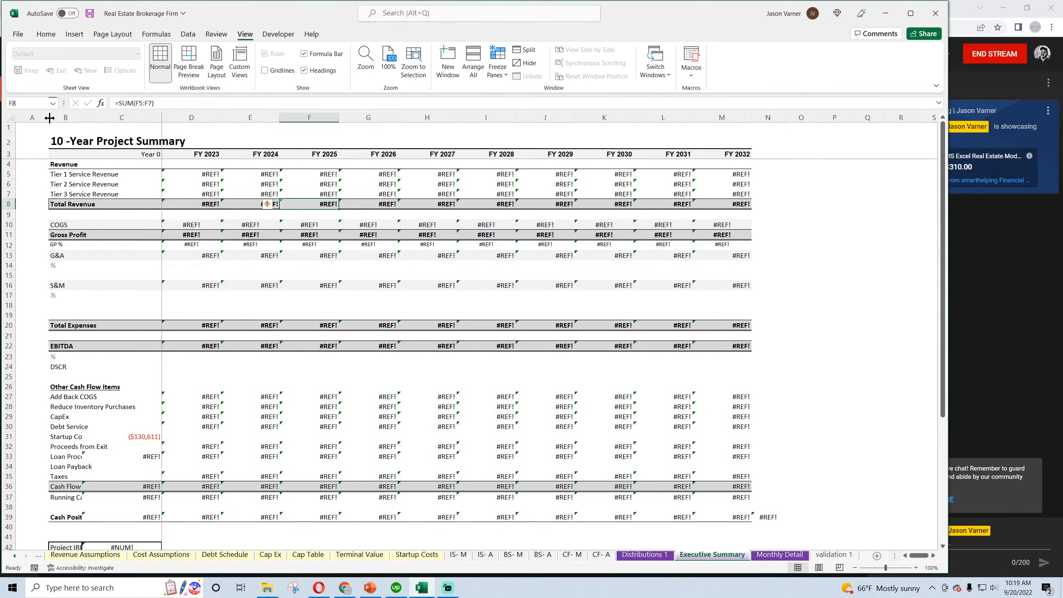
{"action": "left_click_drag", "start_coordinate": [50, 118], "coordinate": [31, 117]}
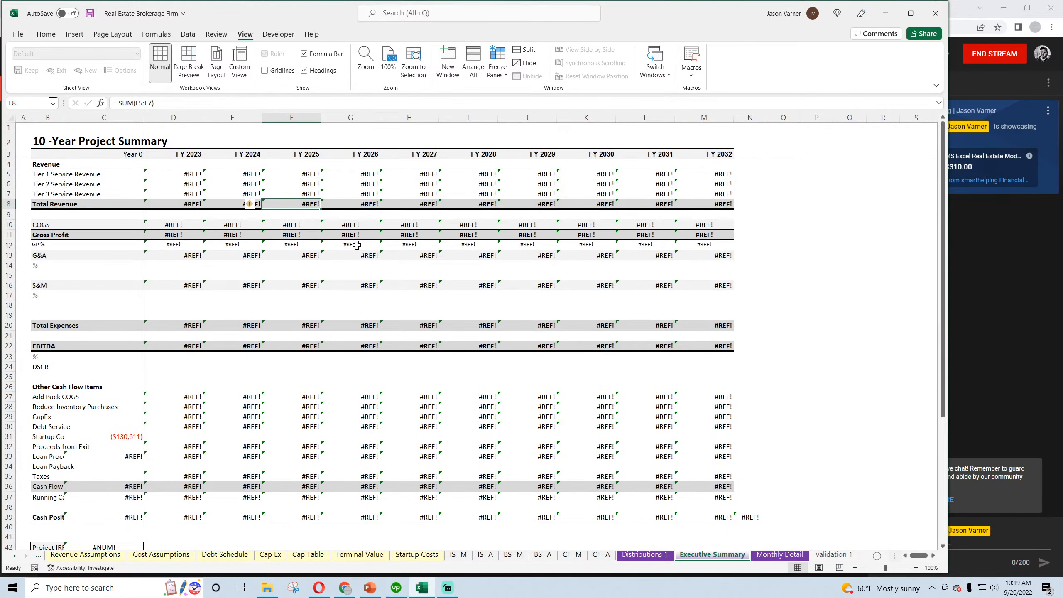
{"action": "scroll", "coordinate": [356, 245], "scroll_direction": "down", "scroll_amount": 7}
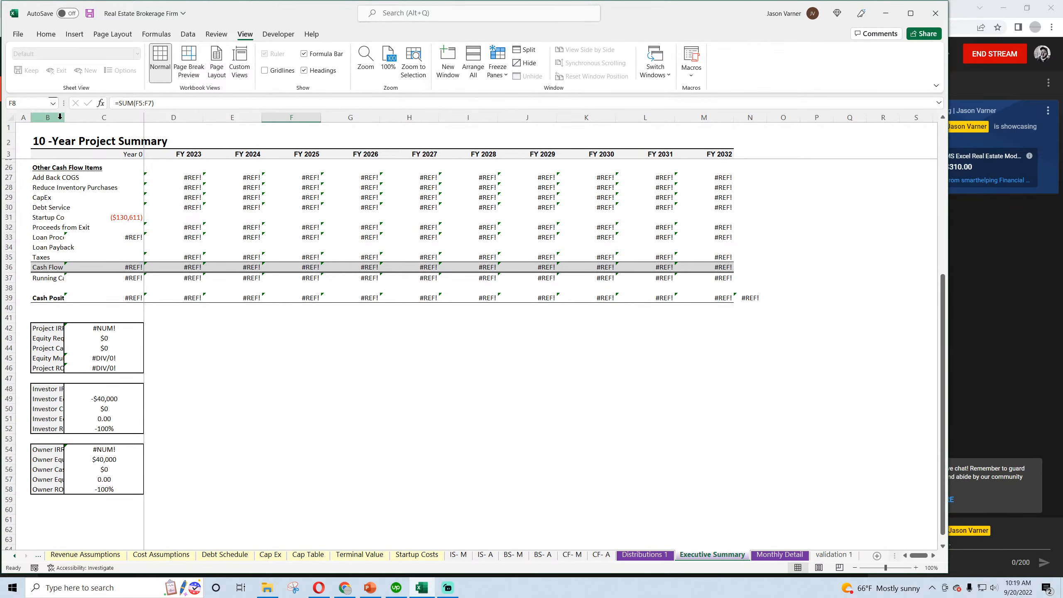
{"action": "left_click_drag", "start_coordinate": [64, 117], "coordinate": [130, 125]}
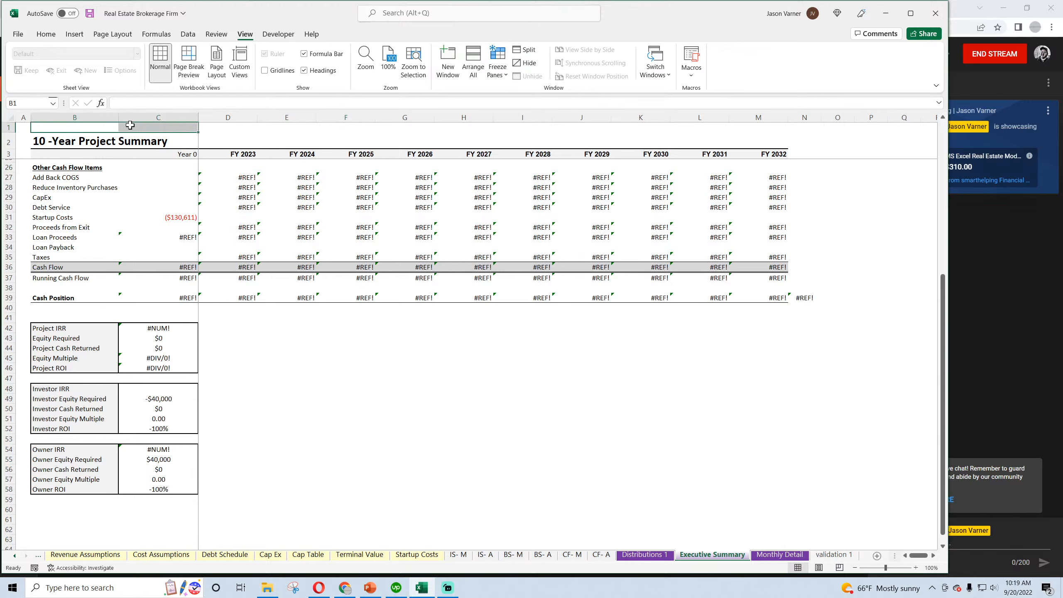
{"action": "left_click", "coordinate": [287, 318]}
{"action": "left_click", "coordinate": [334, 379]}
{"action": "scroll", "coordinate": [294, 398], "scroll_direction": "up", "scroll_amount": 4}
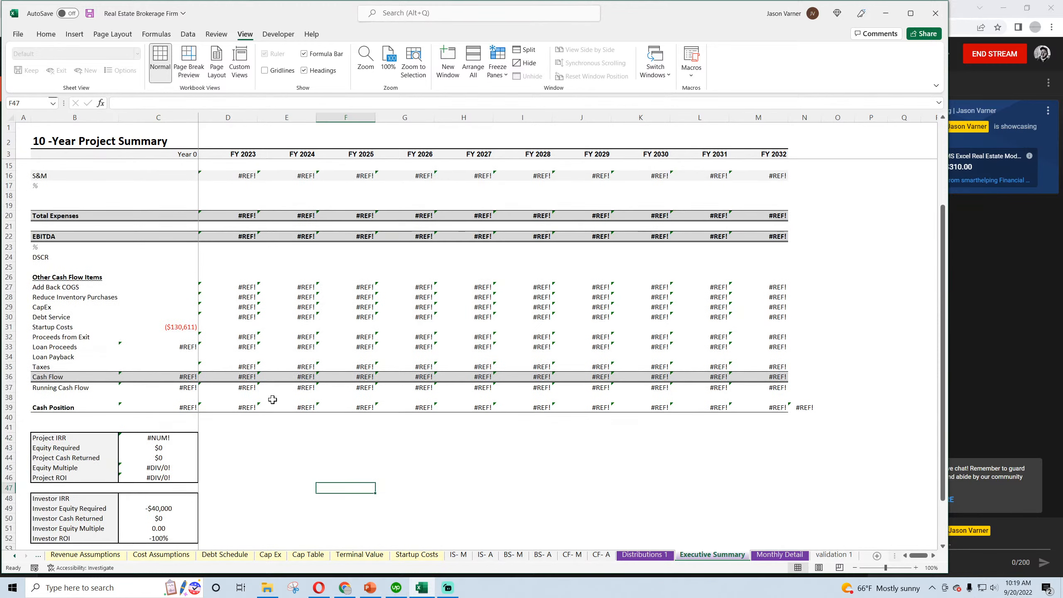
{"action": "scroll", "coordinate": [277, 397], "scroll_direction": "up", "scroll_amount": 4}
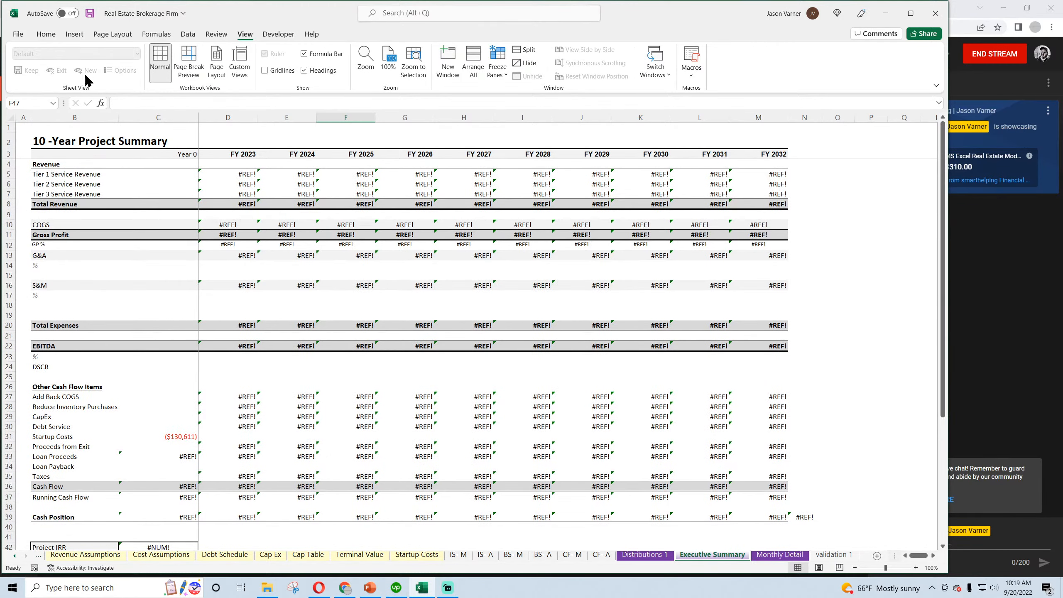
{"action": "left_click", "coordinate": [46, 33]}
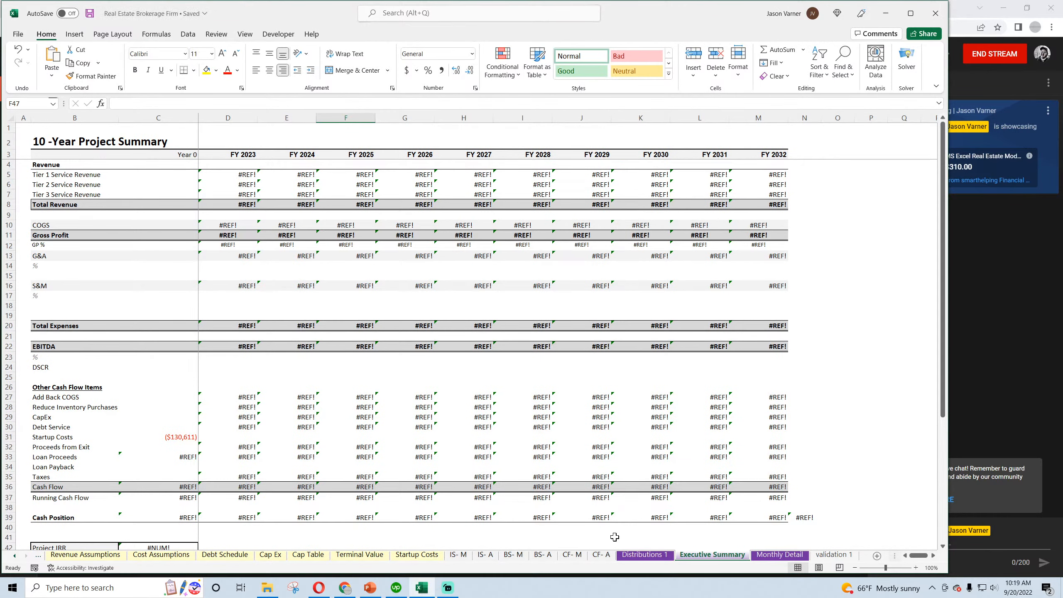
Hide the gridlines on the Distributions 1 sheet and widen column A to show its row labels
{"action": "left_click", "coordinate": [659, 557]}
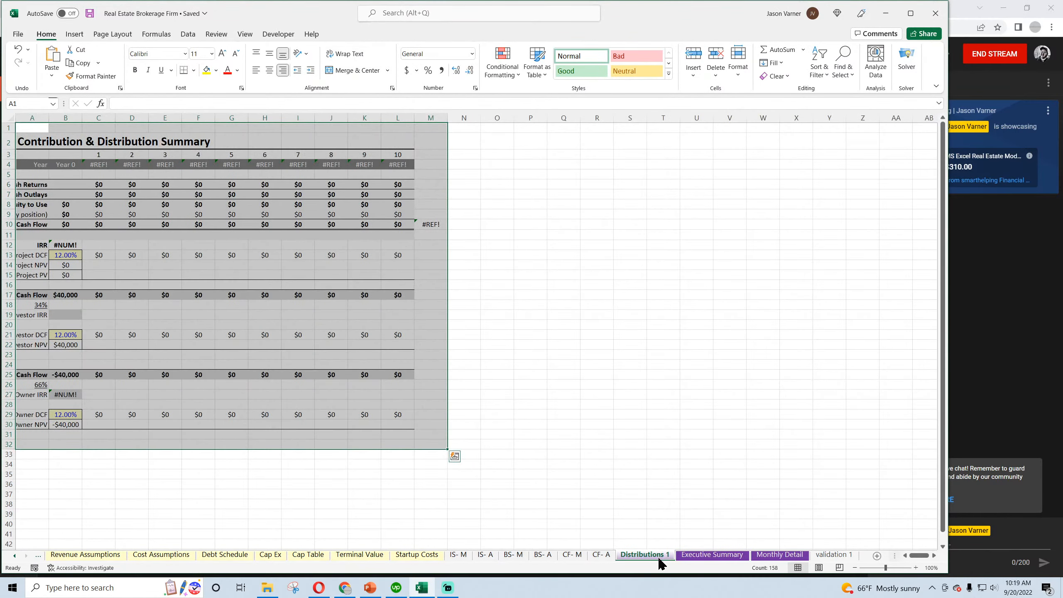
{"action": "left_click", "coordinate": [245, 34]}
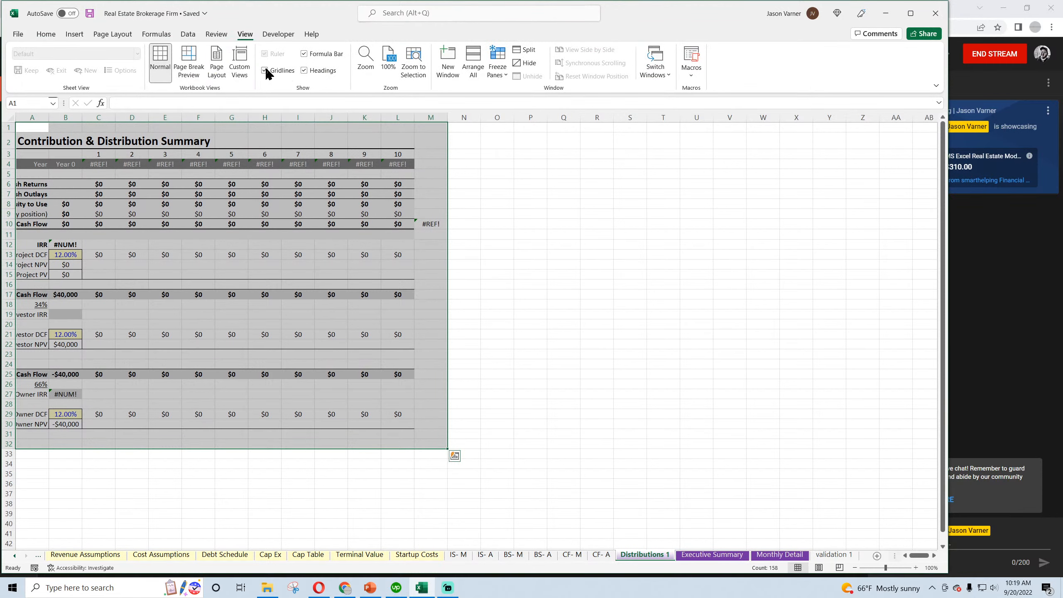
{"action": "left_click", "coordinate": [165, 223]}
{"action": "left_click_drag", "start_coordinate": [49, 117], "coordinate": [159, 117]}
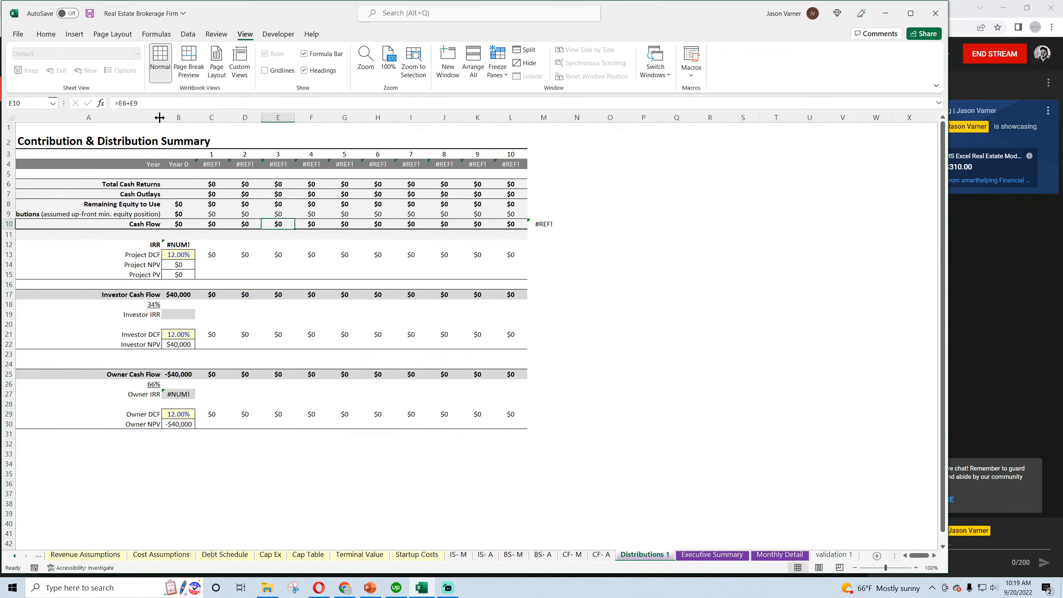
Link C4 on Distributions 1 to the Executive Summary's first year heading in D3 and fill it across to L4
{"action": "left_click", "coordinate": [211, 162]}
{"action": "type", "text": "="}
{"action": "left_click", "coordinate": [712, 554]}
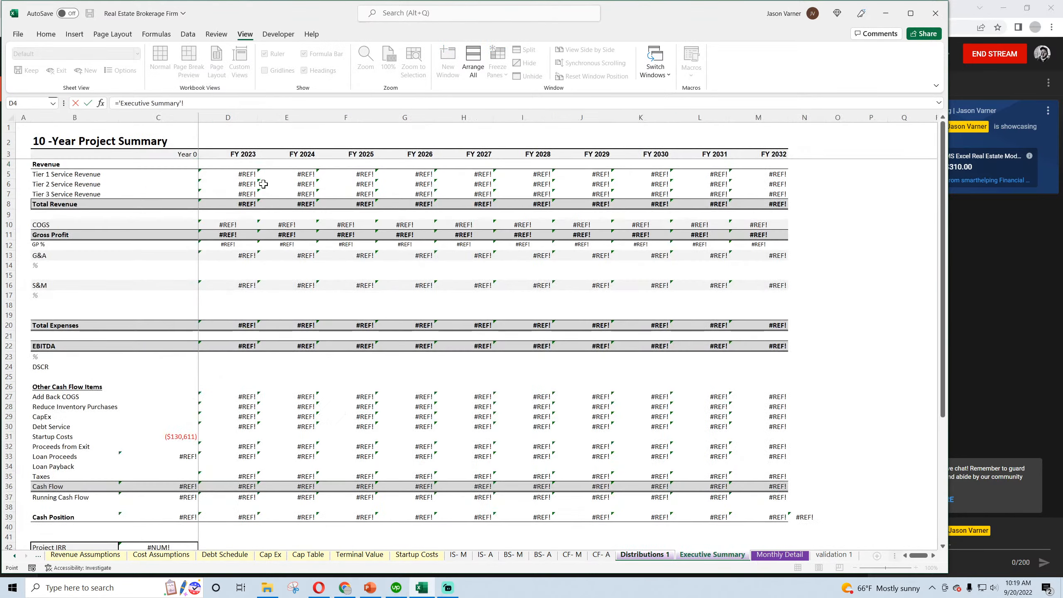
{"action": "left_click", "coordinate": [244, 153]}
{"action": "key", "text": "Return"}
{"action": "left_click", "coordinate": [211, 163]}
{"action": "left_click_drag", "start_coordinate": [228, 168], "coordinate": [527, 168]}
Set Distributions 1 columns B through M to a width of 15 and save the workbook
{"action": "left_click_drag", "start_coordinate": [544, 117], "coordinate": [184, 117]}
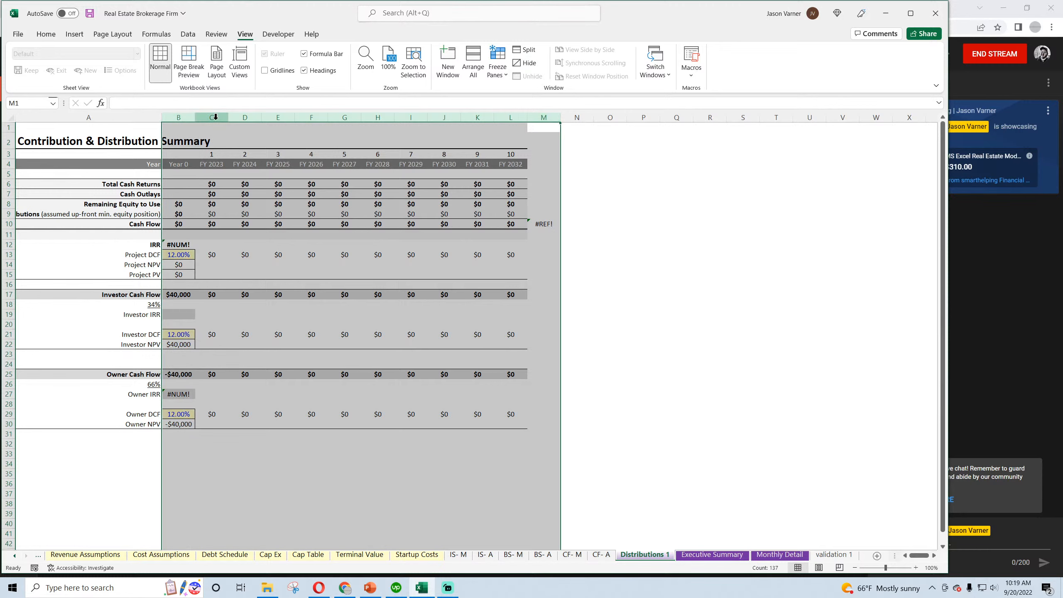
{"action": "right_click", "coordinate": [216, 119]}
{"action": "left_click", "coordinate": [255, 287]}
{"action": "type", "text": "15"}
{"action": "key", "text": "Return"}
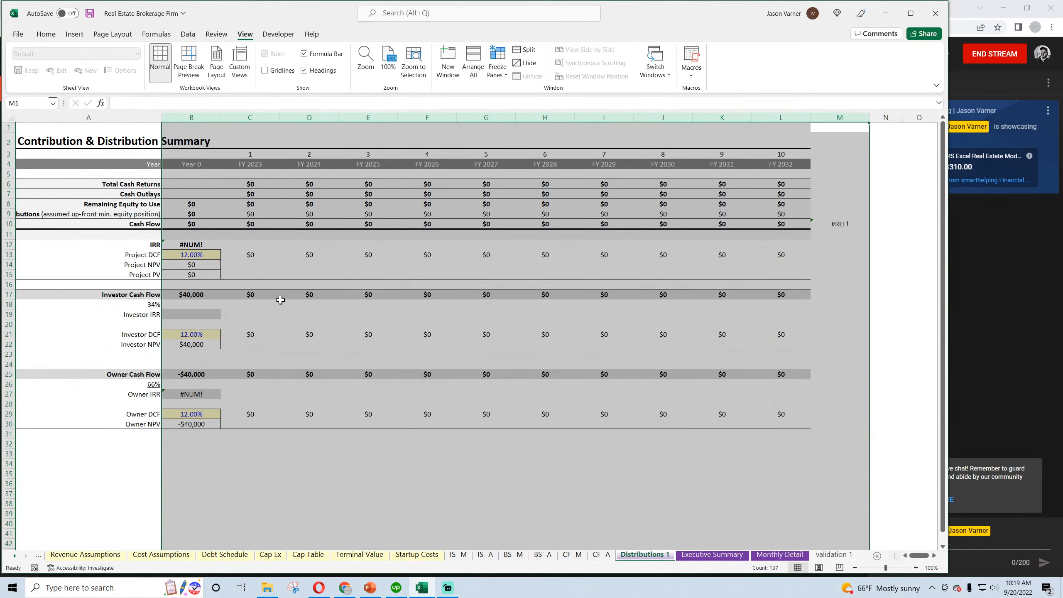
{"action": "left_click", "coordinate": [54, 37]}
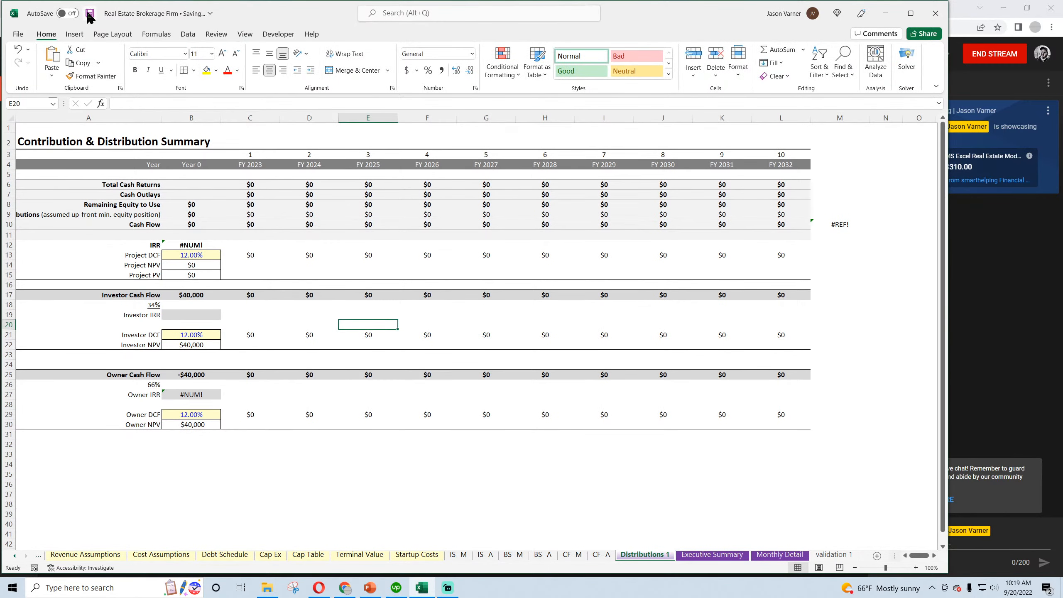
Hide the gridlines on the Startup Costs sheet and widen columns B and C
{"action": "left_click", "coordinate": [598, 555]}
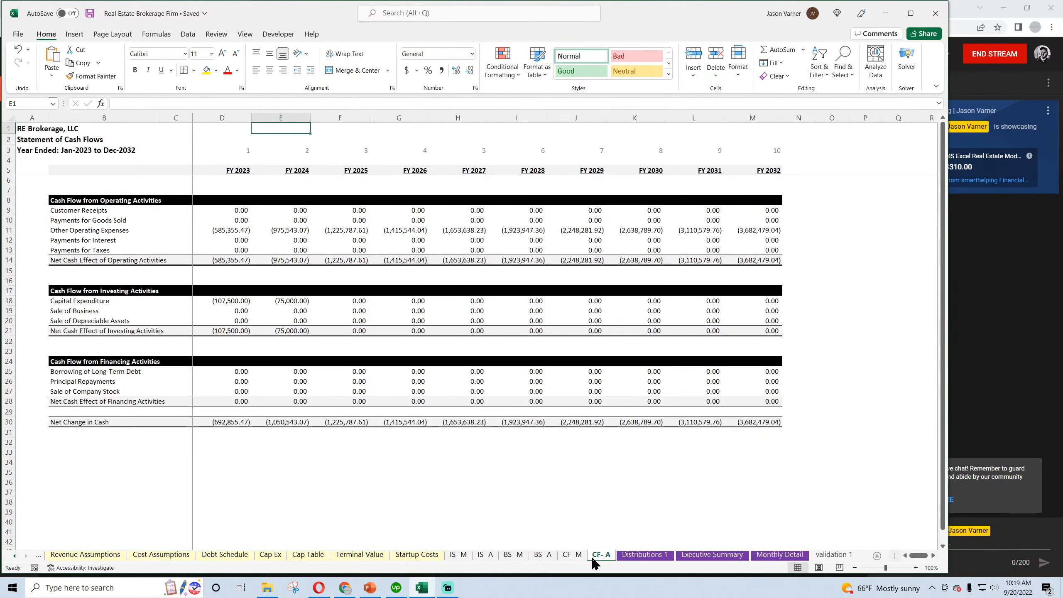
{"action": "left_click", "coordinate": [572, 555]}
{"action": "left_click", "coordinate": [544, 554]}
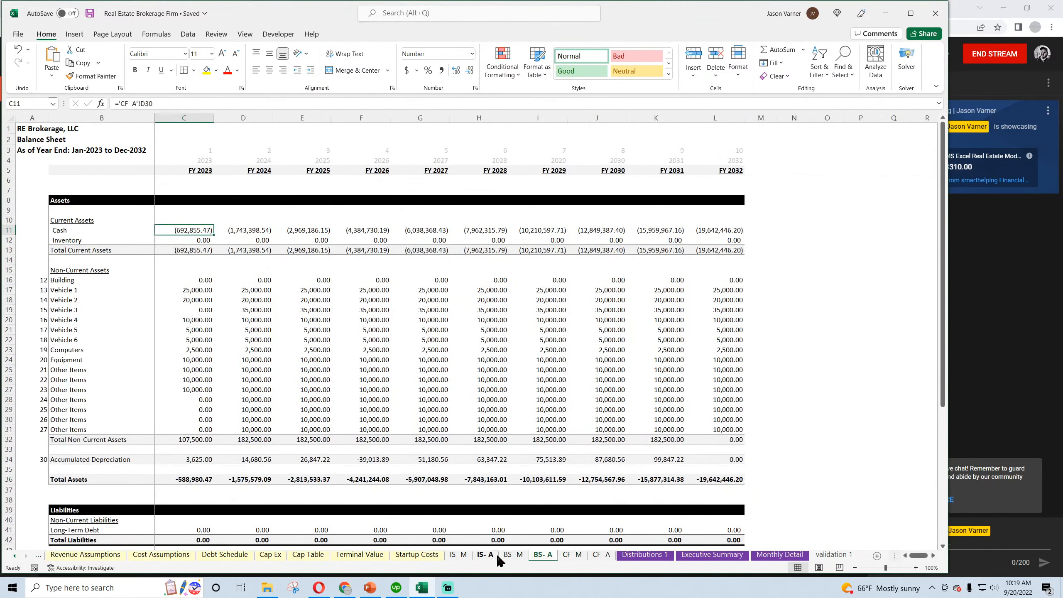
{"action": "left_click", "coordinate": [417, 555]}
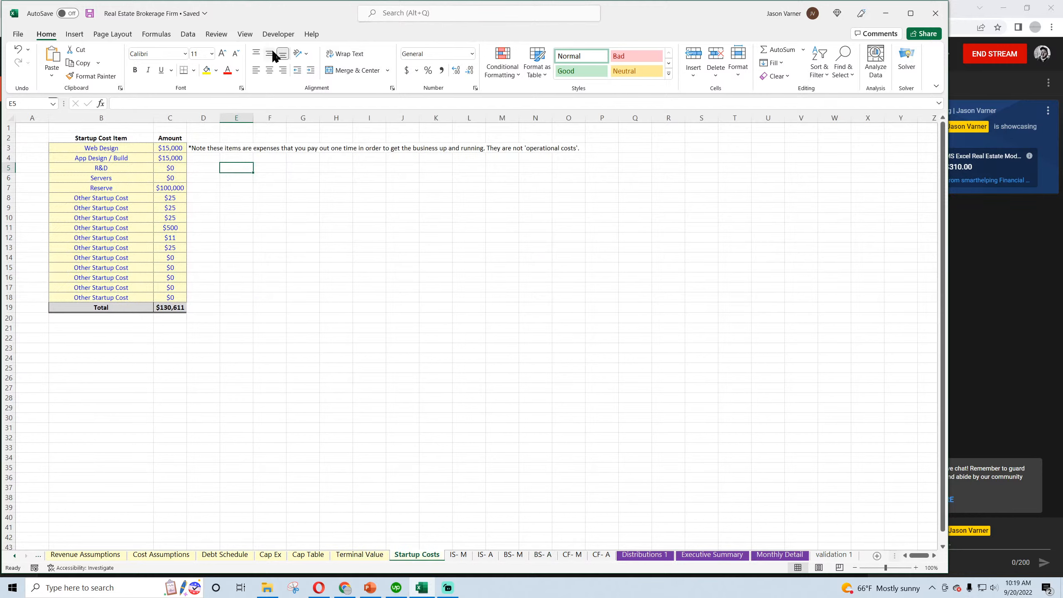
{"action": "left_click", "coordinate": [245, 34]}
{"action": "left_click", "coordinate": [270, 227]}
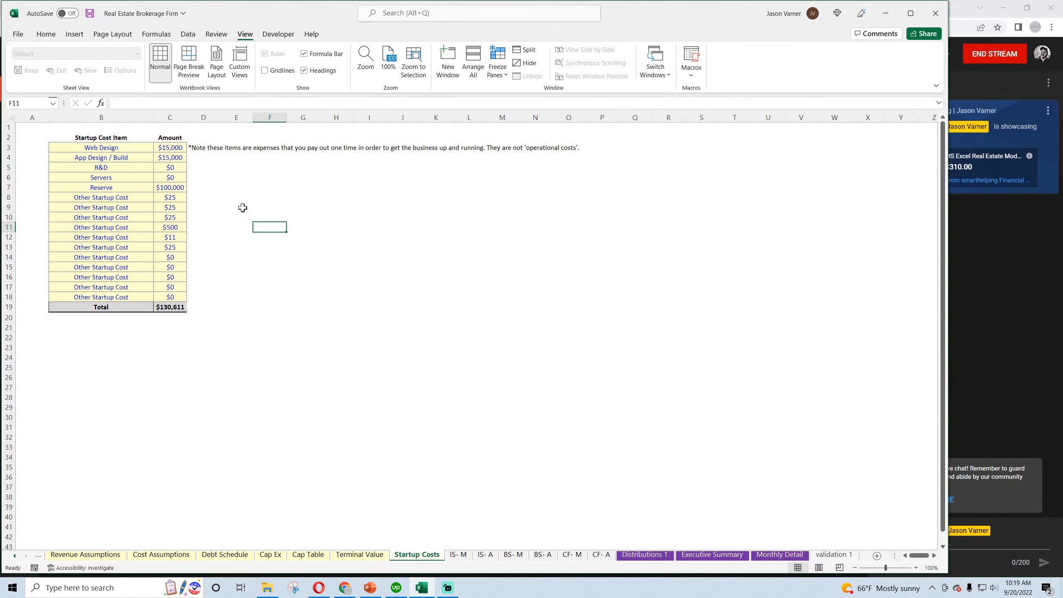
{"action": "left_click_drag", "start_coordinate": [157, 119], "coordinate": [238, 118]}
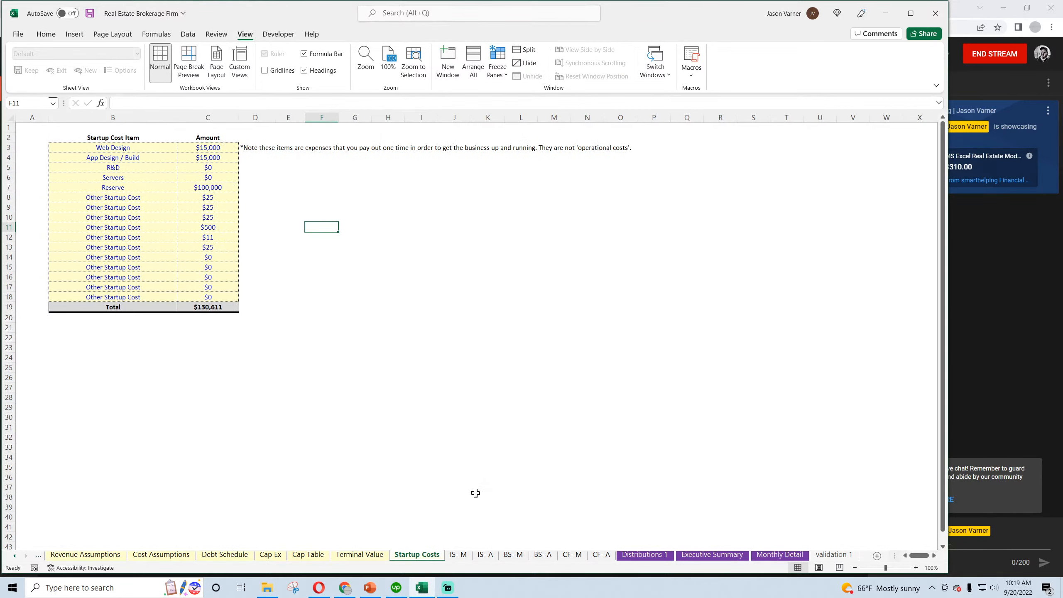
Hide the gridlines on the Terminal Value sheet
{"action": "left_click", "coordinate": [360, 555]}
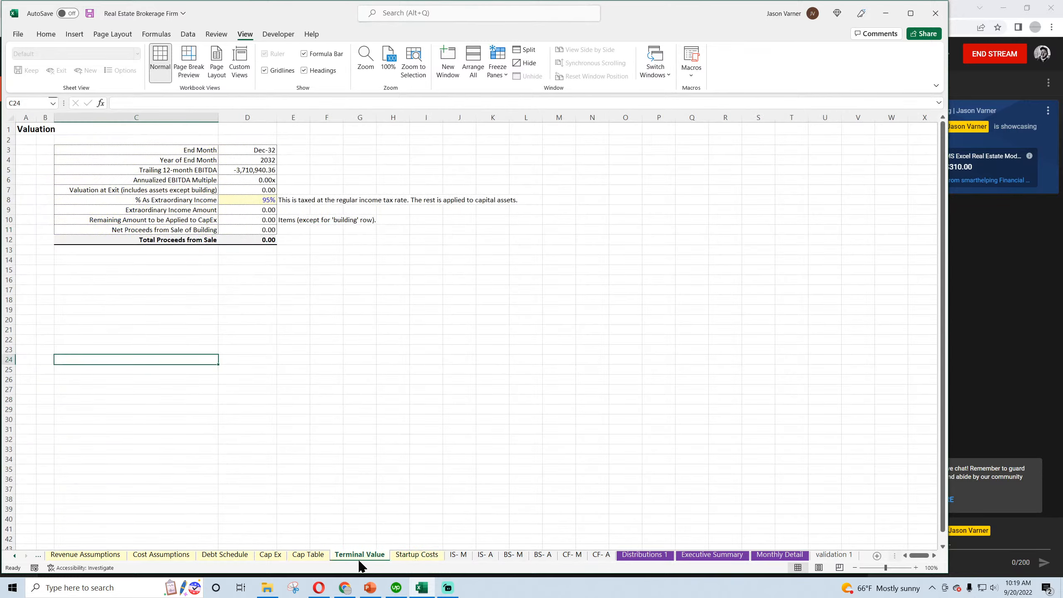
{"action": "left_click", "coordinate": [265, 70]}
Check the fiscal year heading links and distribution formulas on the Cap Table sheet, and save the workbook
{"action": "left_click", "coordinate": [315, 555]}
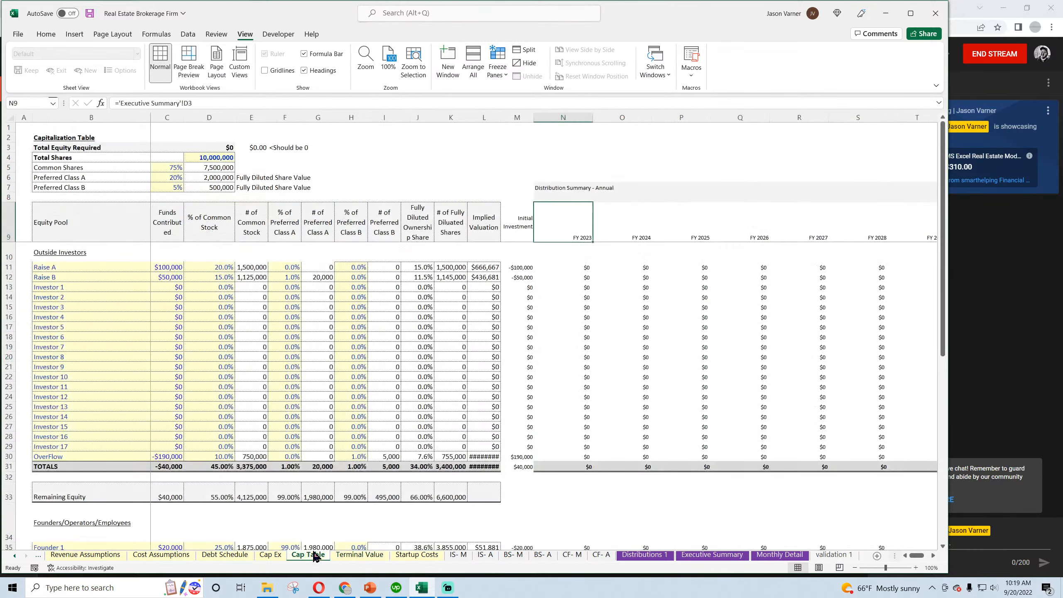
{"action": "scroll", "coordinate": [310, 455], "scroll_direction": "down", "scroll_amount": 10}
{"action": "scroll", "coordinate": [309, 456], "scroll_direction": "up", "scroll_amount": 10}
{"action": "left_click", "coordinate": [636, 238]}
{"action": "left_click", "coordinate": [697, 230]}
{"action": "left_click", "coordinate": [46, 34]}
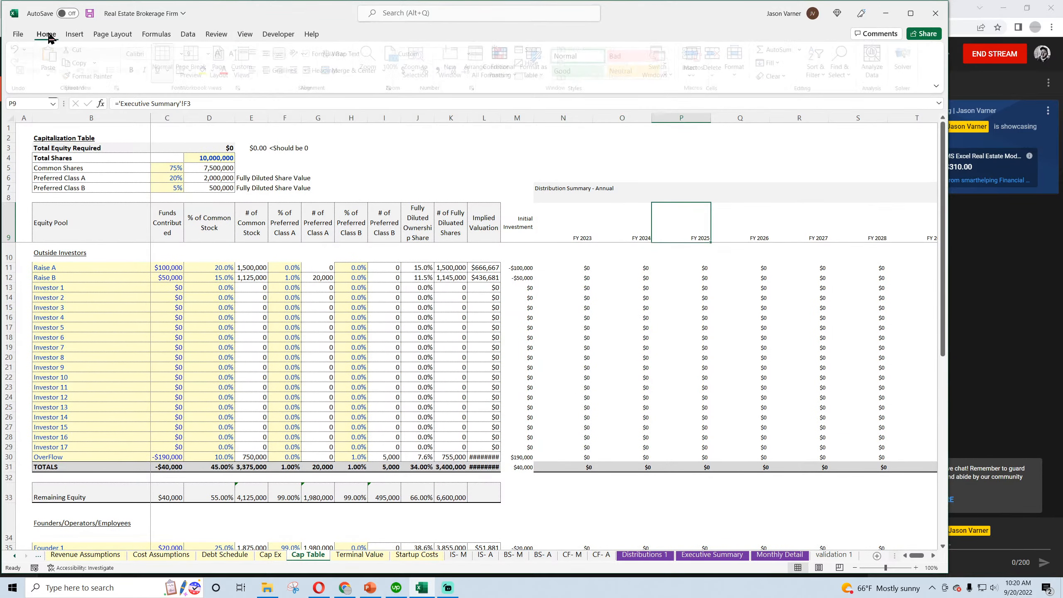
{"action": "left_click", "coordinate": [89, 13]}
{"action": "left_click", "coordinate": [521, 278]}
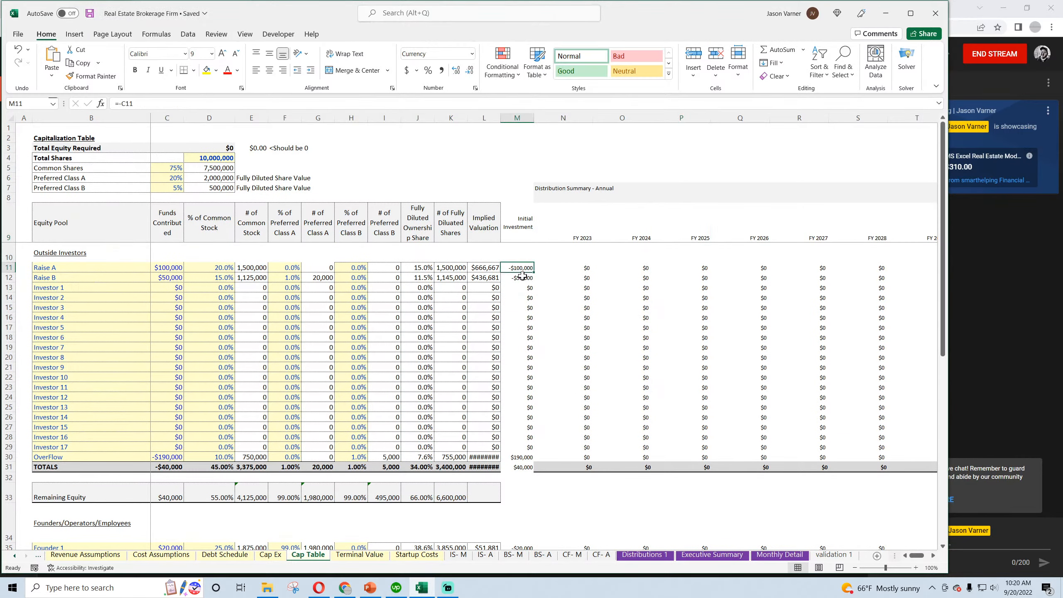
{"action": "left_click", "coordinate": [572, 277]}
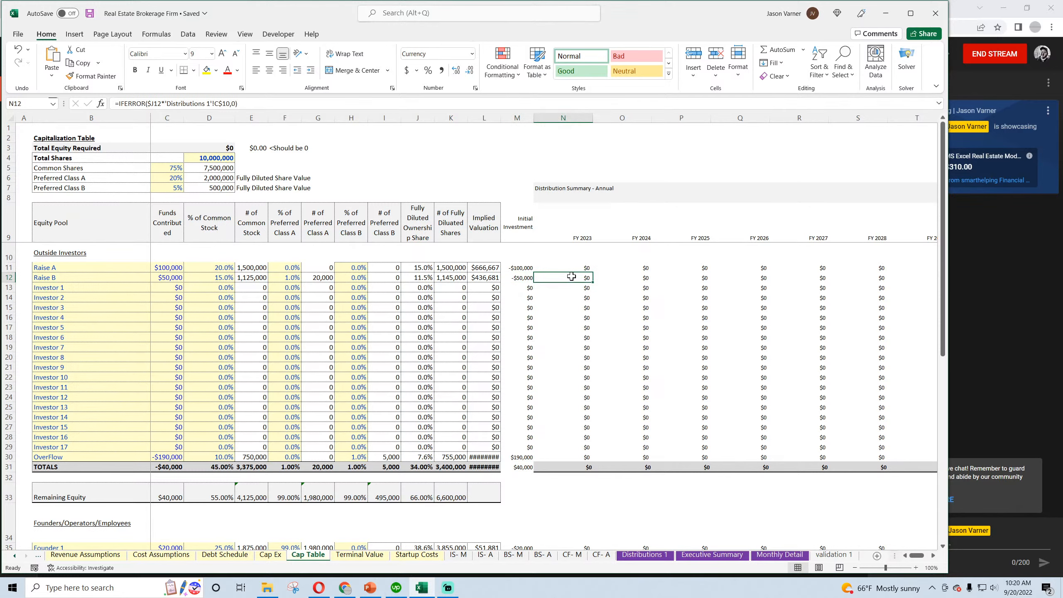
Add list validation to the First Payment Date in B7 on Debt Schedule, sourced from 'validation 1'!$A$1:$A$120
{"action": "left_click", "coordinate": [271, 555]}
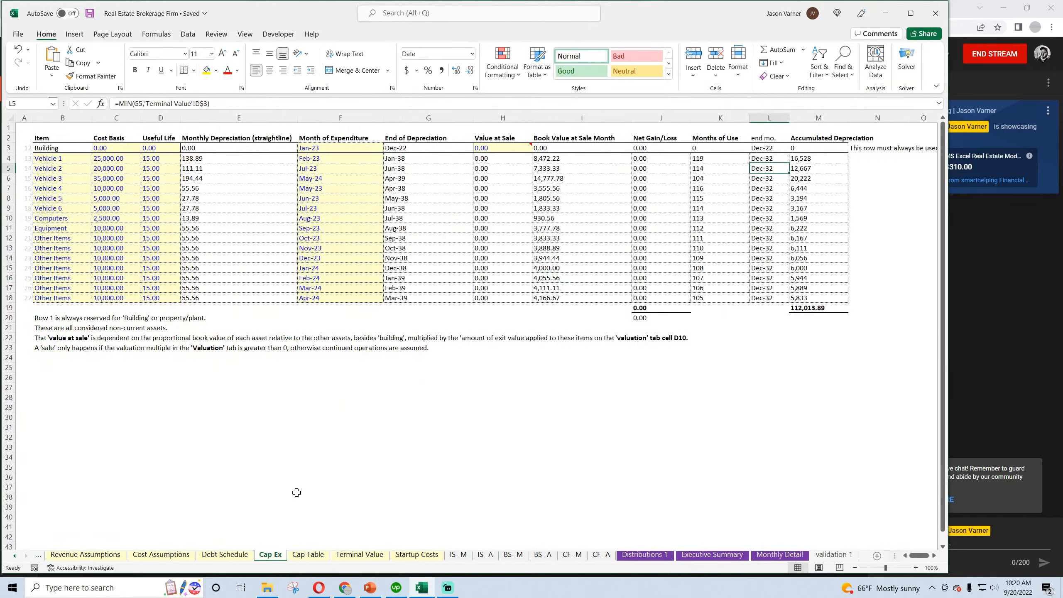
{"action": "left_click", "coordinate": [232, 555]}
{"action": "left_click", "coordinate": [153, 184]}
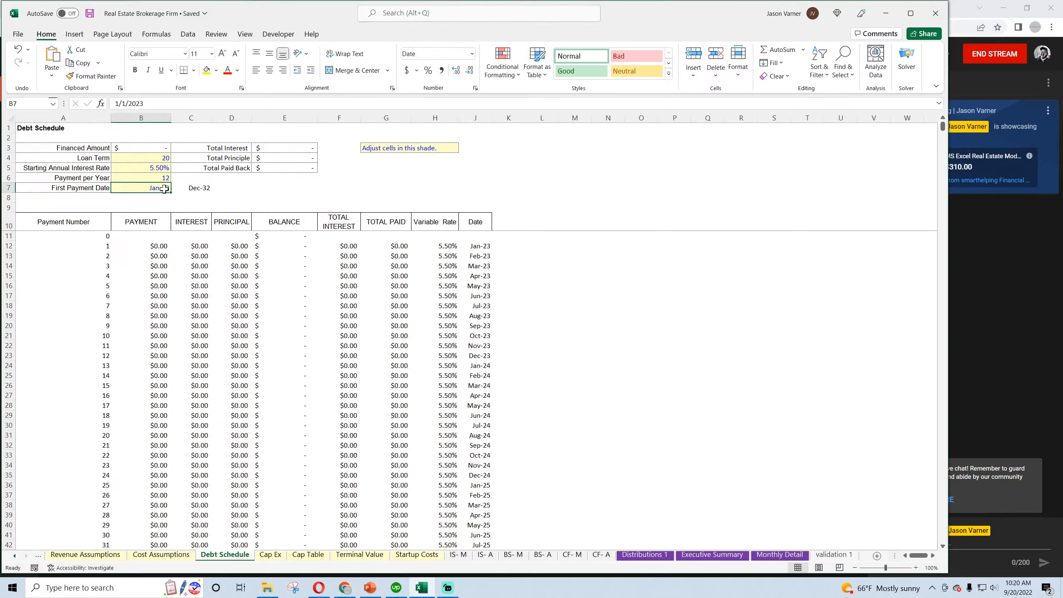
{"action": "left_click", "coordinate": [188, 34]}
{"action": "left_click", "coordinate": [619, 78]}
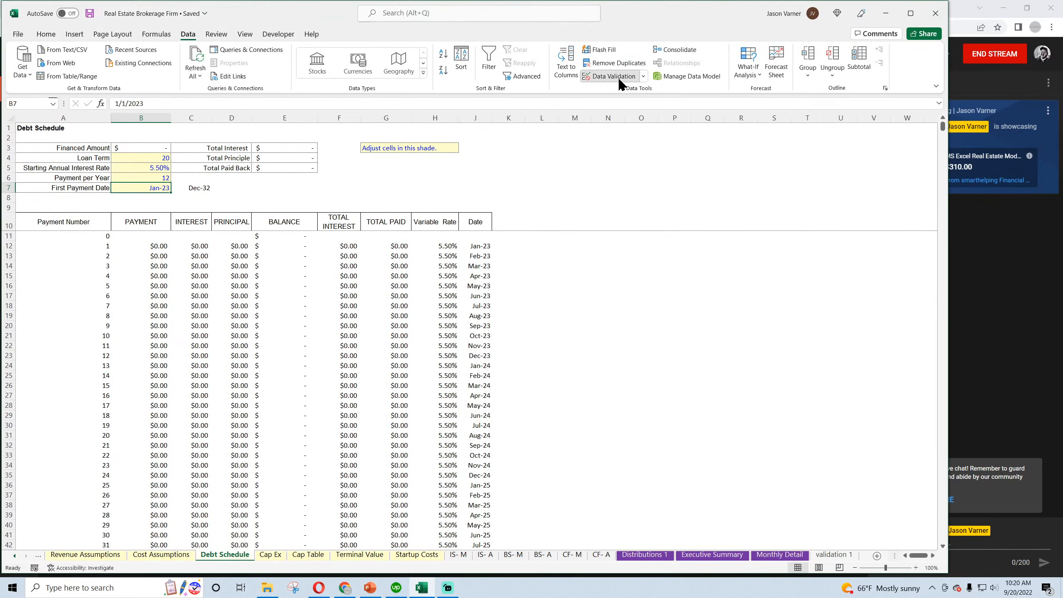
{"action": "left_click", "coordinate": [537, 289]}
{"action": "left_click", "coordinate": [499, 320]}
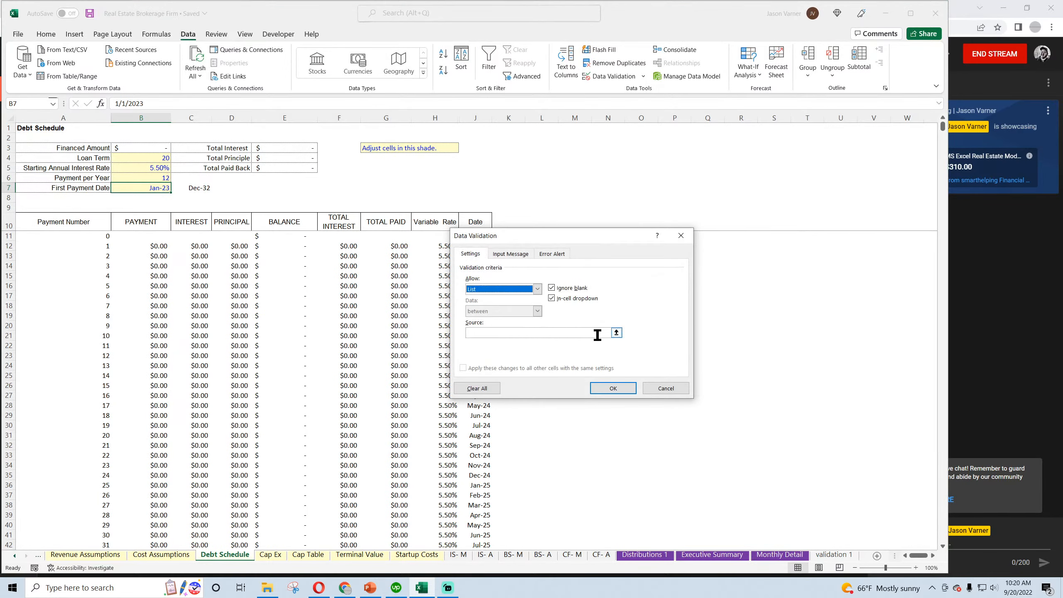
{"action": "left_click", "coordinate": [617, 333]}
{"action": "left_click", "coordinate": [834, 555]}
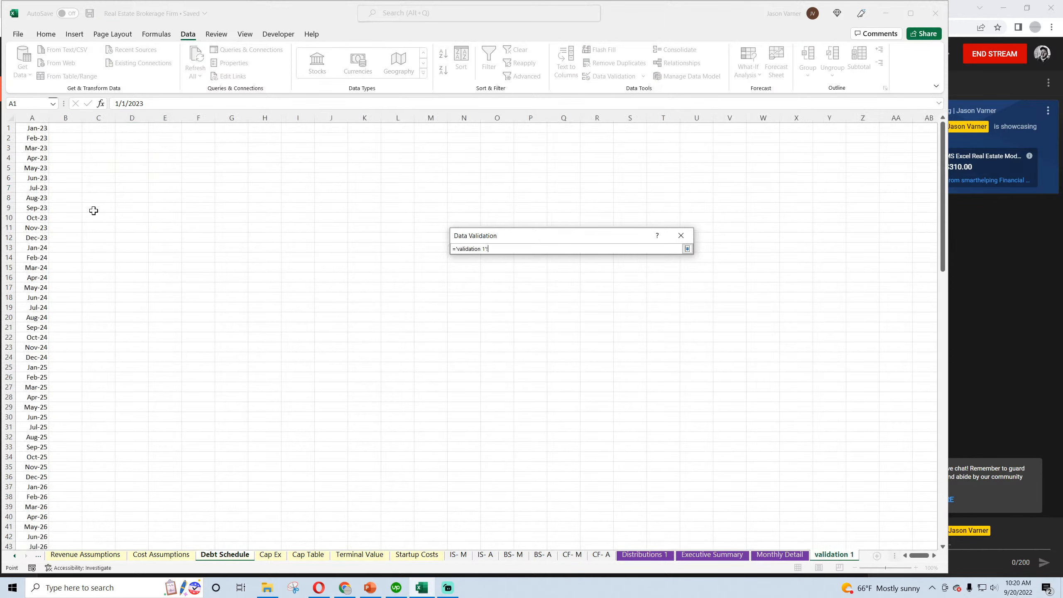
{"action": "left_click_drag", "start_coordinate": [34, 125], "coordinate": [40, 522]}
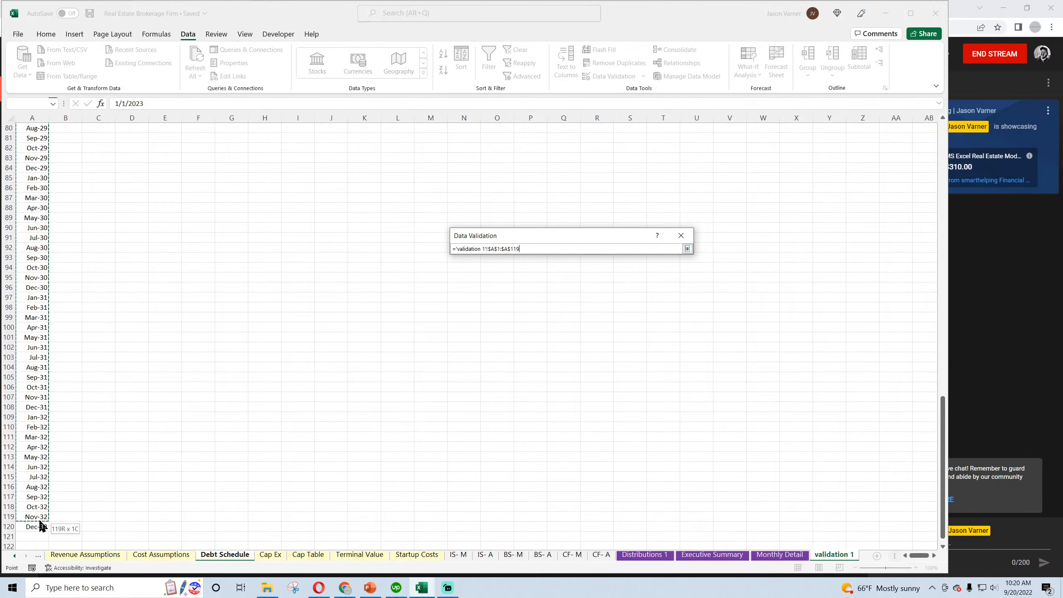
{"action": "left_click", "coordinate": [687, 249]}
{"action": "left_click", "coordinate": [613, 390]}
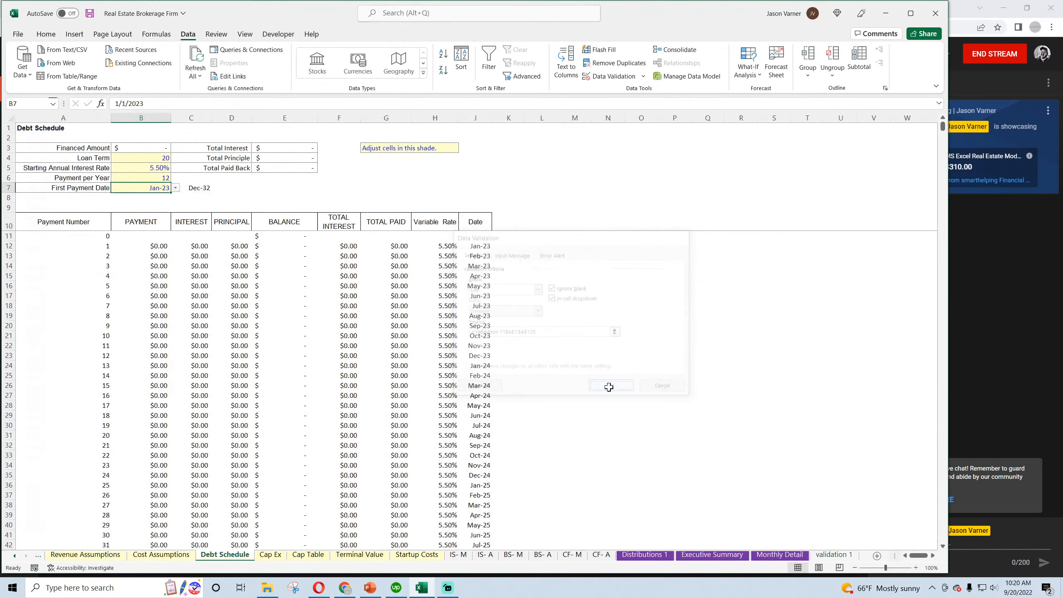
Choose Jan-23 from the First Payment Date list on Debt Schedule and save the workbook
{"action": "left_click", "coordinate": [176, 188]}
{"action": "left_click", "coordinate": [159, 201]}
{"action": "left_click", "coordinate": [46, 34]}
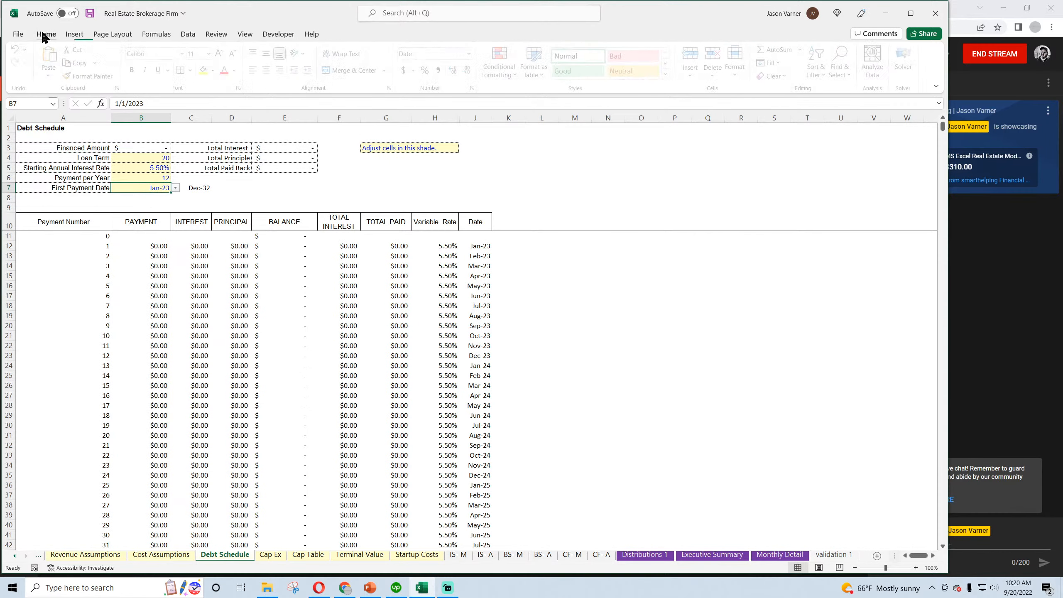
{"action": "left_click", "coordinate": [91, 13]}
Check the formula in C7 on Debt Schedule and the Month Starting dropdown on Cost Assumptions
{"action": "left_click", "coordinate": [196, 188]}
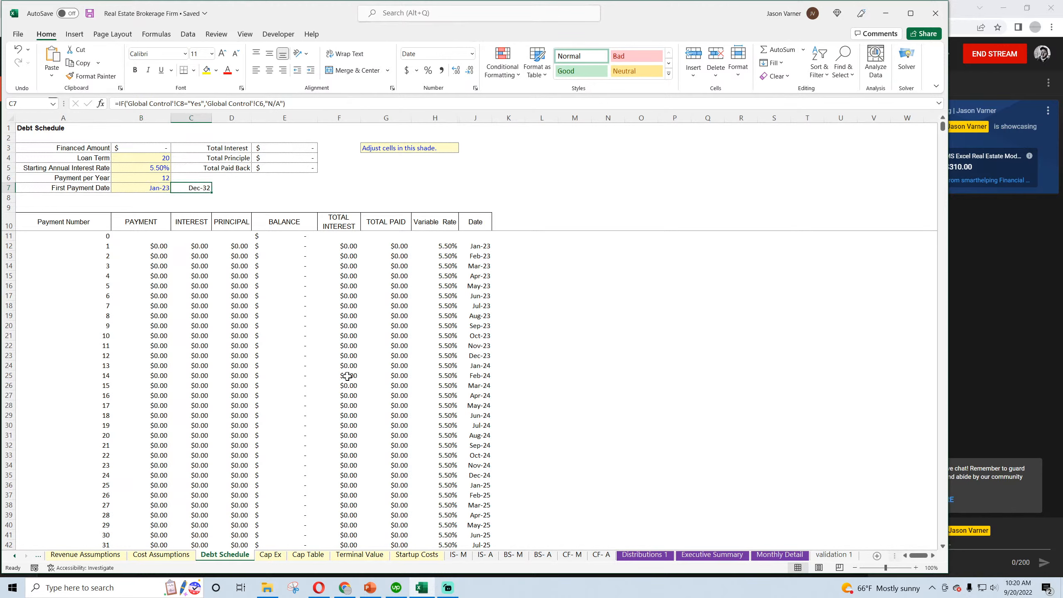
{"action": "left_click", "coordinate": [161, 555]}
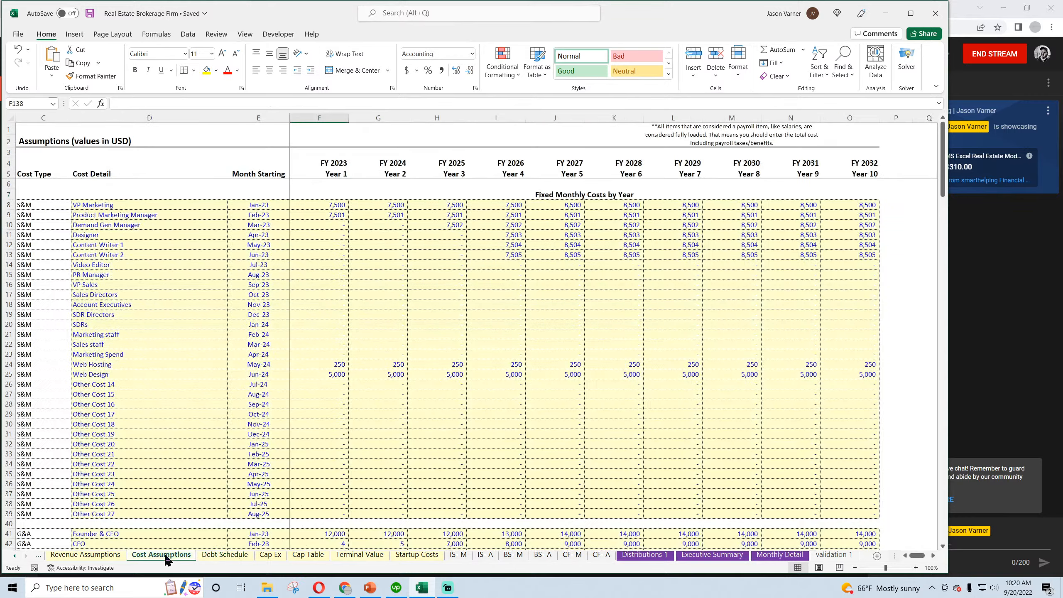
{"action": "left_click", "coordinate": [273, 253]}
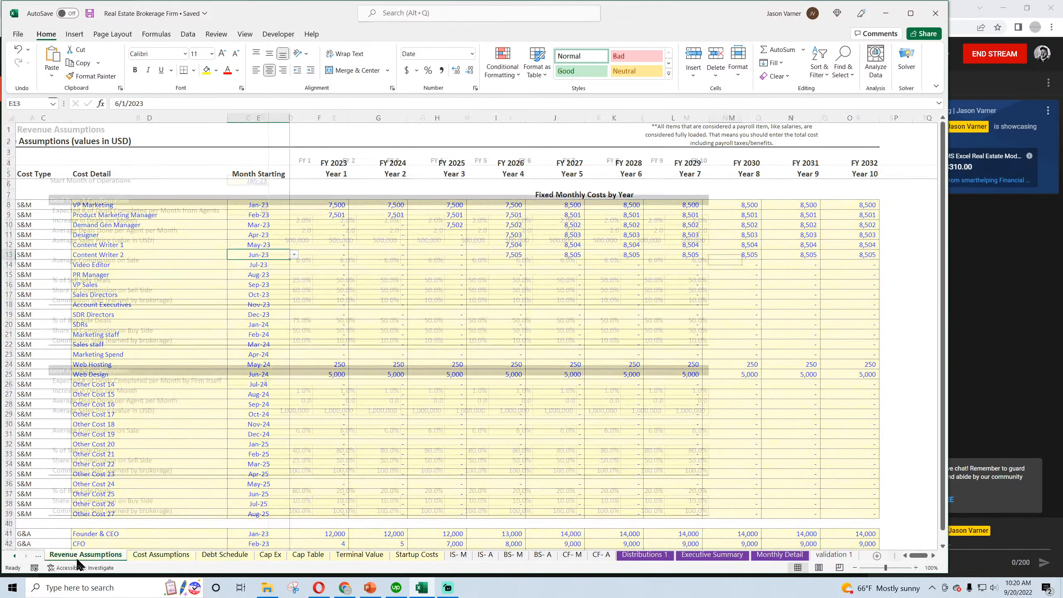
Add list validation to the Exit / End Month in C6 on Global Control, sourced from 'validation 1'!$A$1:$A$120
{"action": "left_click", "coordinate": [82, 553]}
{"action": "left_click", "coordinate": [73, 555]}
{"action": "left_click", "coordinate": [278, 180]}
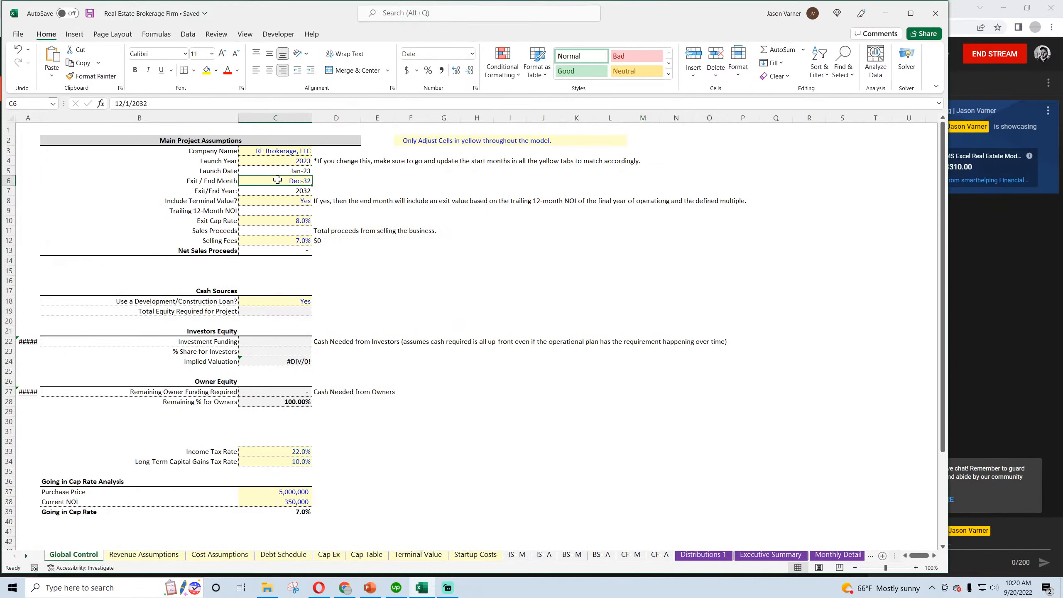
{"action": "left_click", "coordinate": [188, 34]}
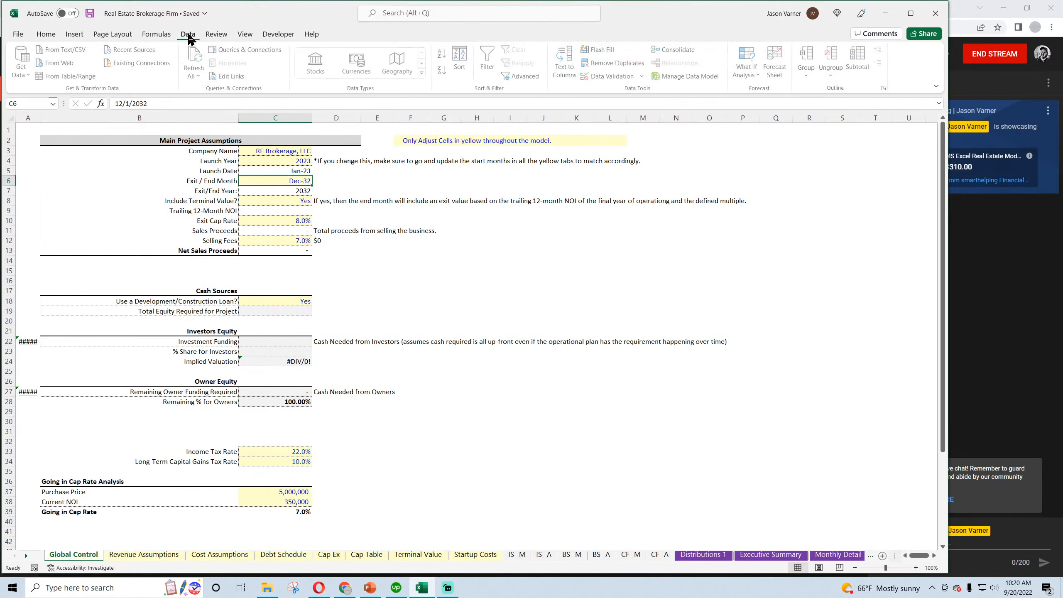
{"action": "left_click", "coordinate": [609, 76]}
{"action": "left_click", "coordinate": [538, 289]}
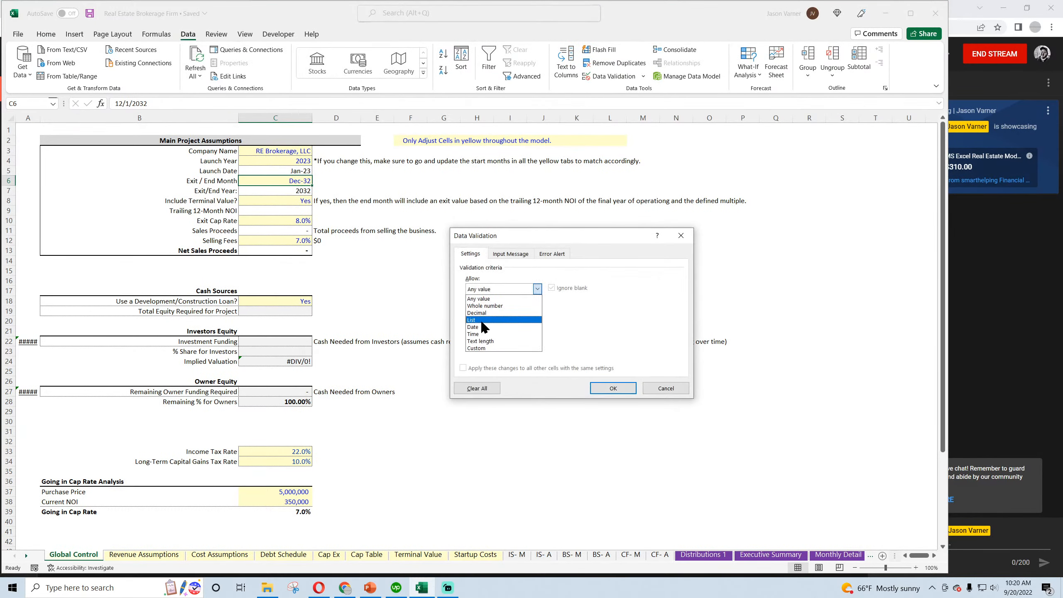
{"action": "left_click", "coordinate": [494, 323]}
{"action": "left_click", "coordinate": [617, 332]}
{"action": "left_click", "coordinate": [839, 552]}
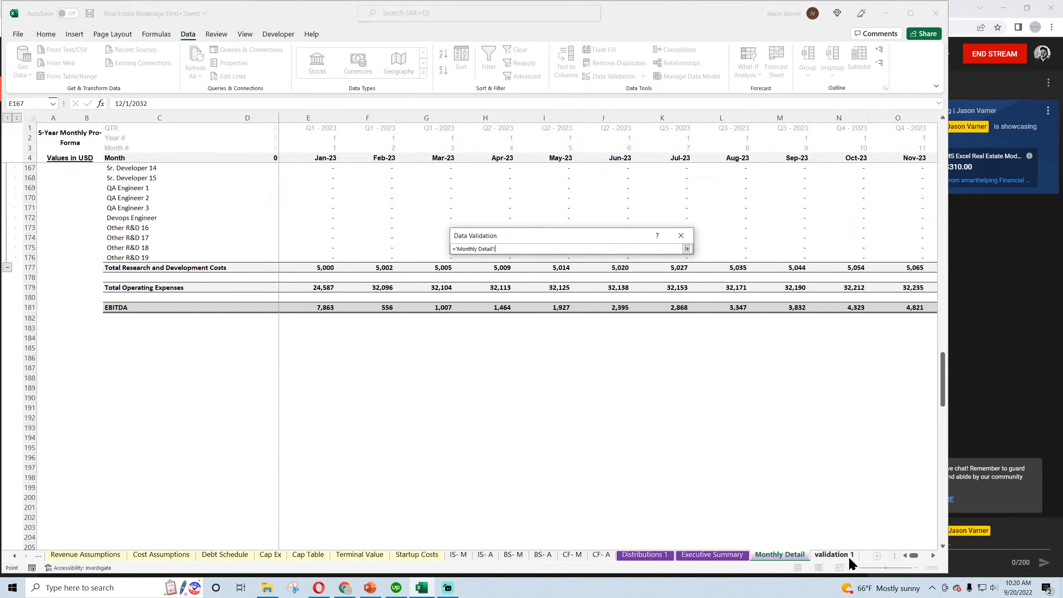
{"action": "left_click", "coordinate": [835, 553]}
{"action": "scroll", "coordinate": [59, 180], "scroll_direction": "up", "scroll_amount": 20}
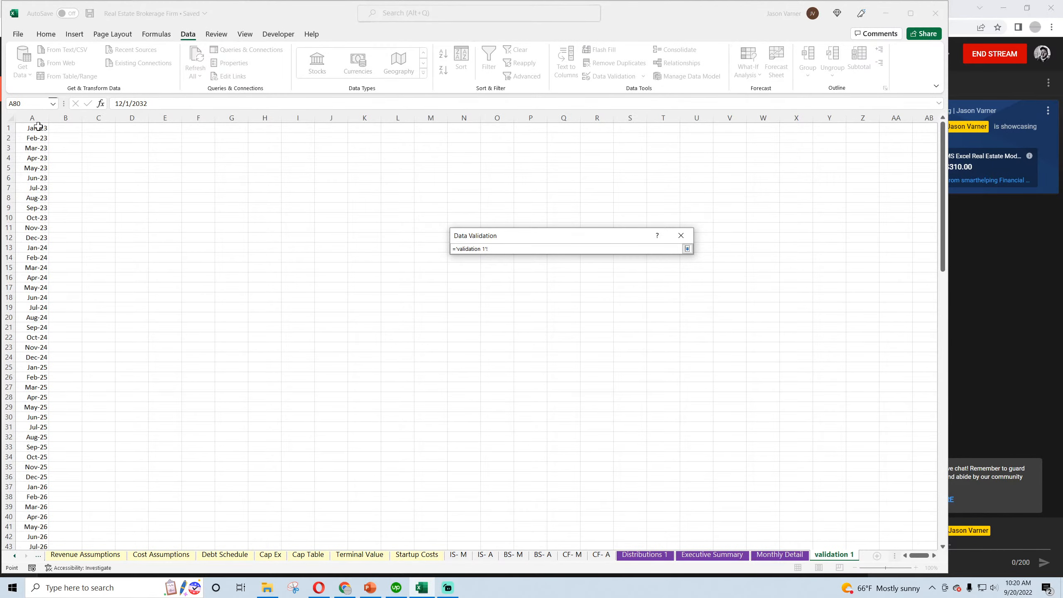
{"action": "left_click_drag", "start_coordinate": [38, 127], "coordinate": [37, 527]}
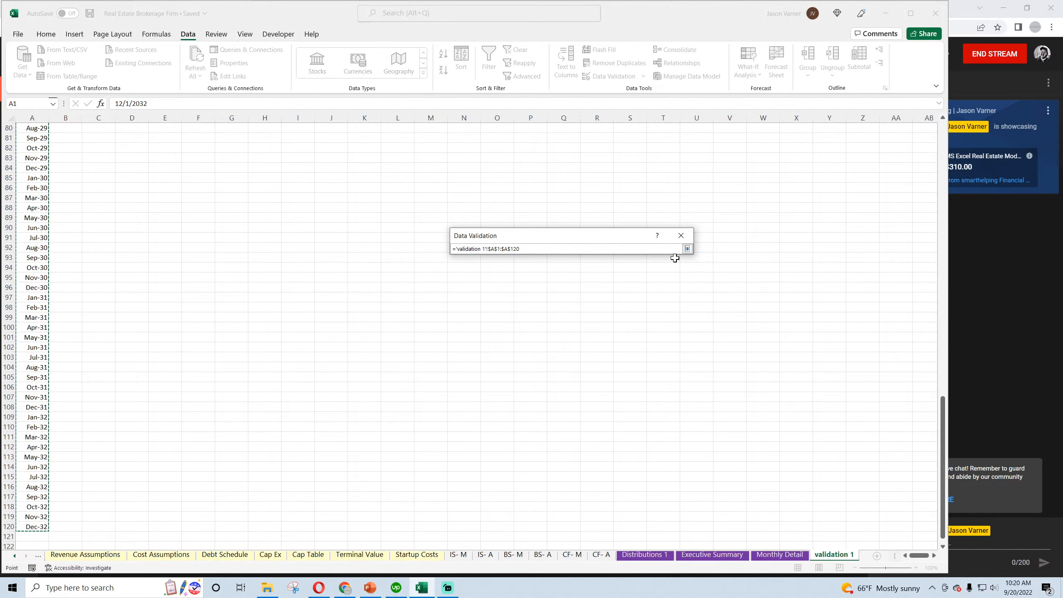
{"action": "left_click", "coordinate": [688, 249]}
{"action": "left_click", "coordinate": [612, 390]}
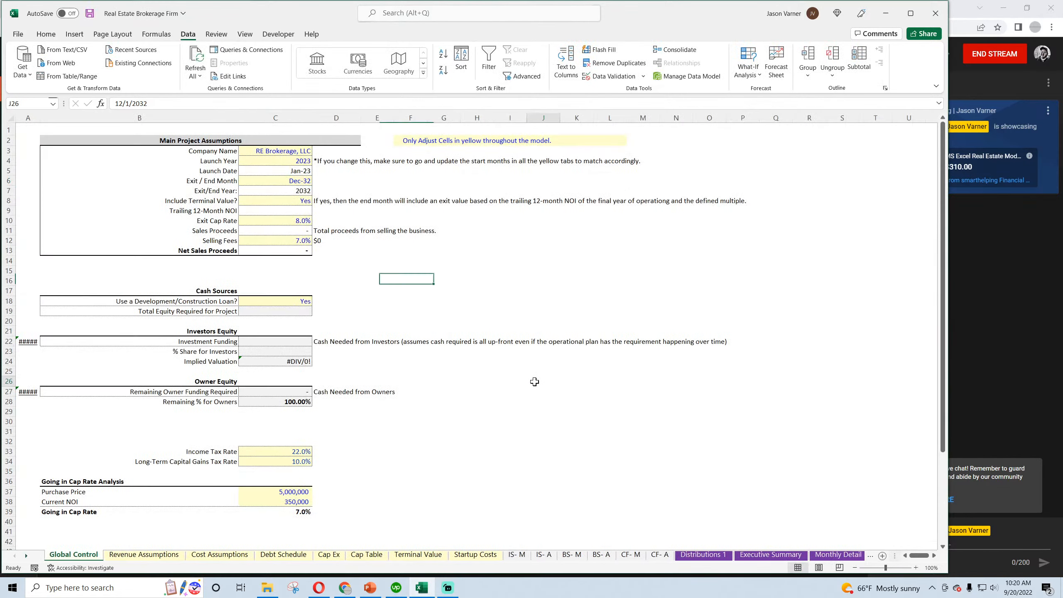
Check the Exit / End Month dropdown list in C6 on Global Control and save the workbook
{"action": "left_click", "coordinate": [285, 181]}
{"action": "left_click", "coordinate": [317, 180]}
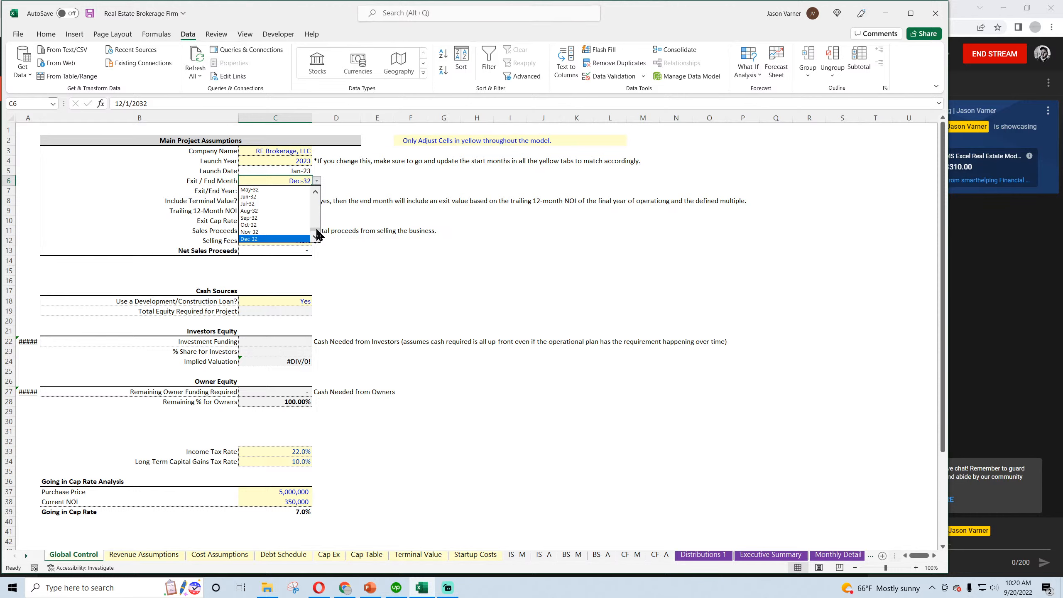
{"action": "left_click", "coordinate": [393, 251]}
{"action": "left_click", "coordinate": [48, 35]}
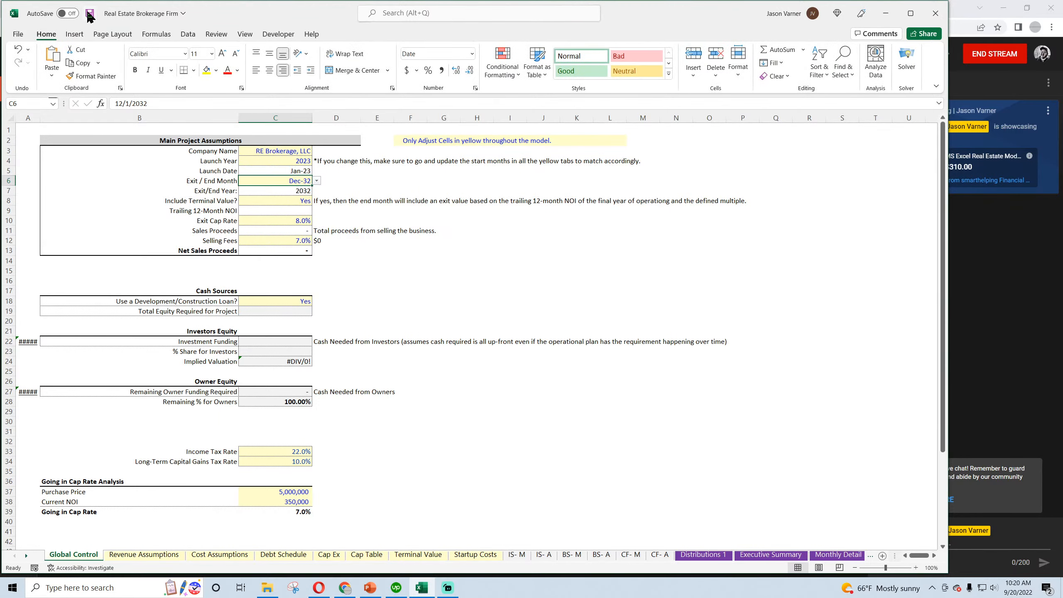
{"action": "left_click", "coordinate": [90, 15]}
Review the equity funding, implied valuation and owner funding cells and the two tax rate inputs on Global Control
{"action": "left_click", "coordinate": [285, 314]}
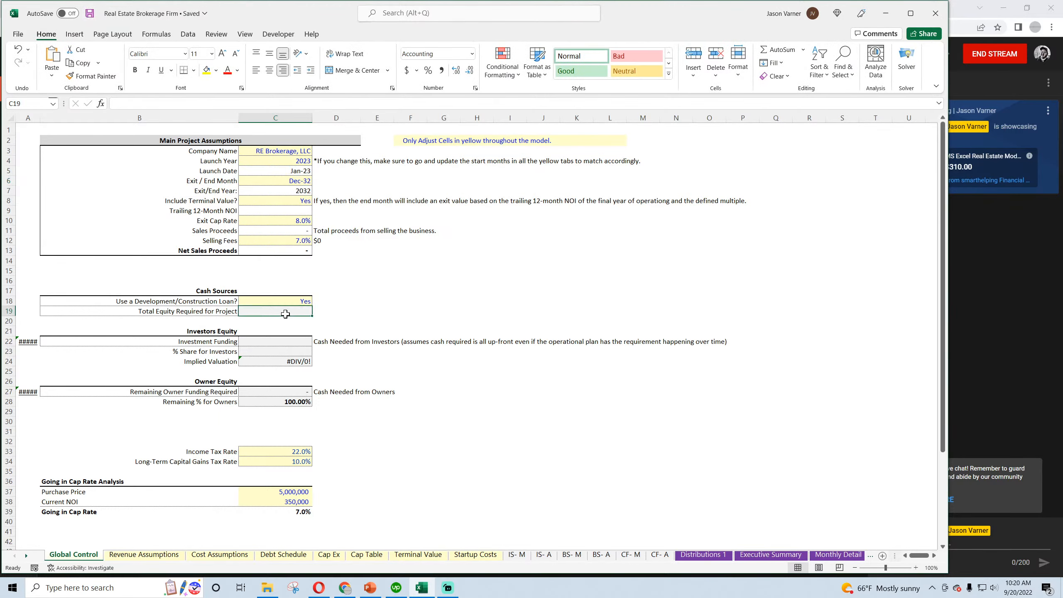
{"action": "left_click", "coordinate": [285, 341]}
{"action": "left_click", "coordinate": [280, 361]}
{"action": "left_click", "coordinate": [273, 393]}
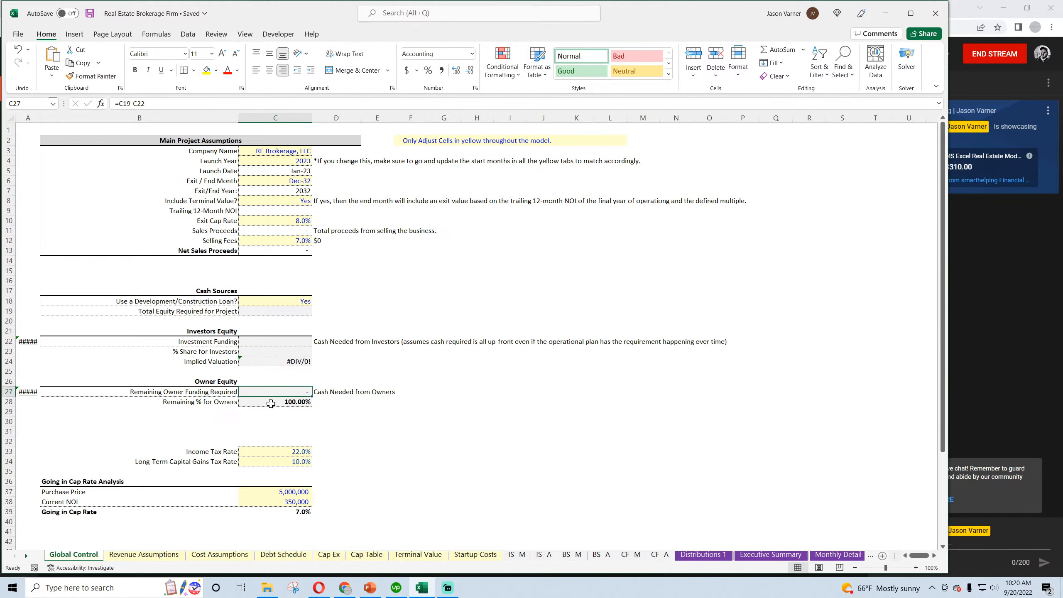
{"action": "left_click", "coordinate": [295, 455]}
{"action": "scroll", "coordinate": [293, 448], "scroll_direction": "down", "scroll_amount": 4}
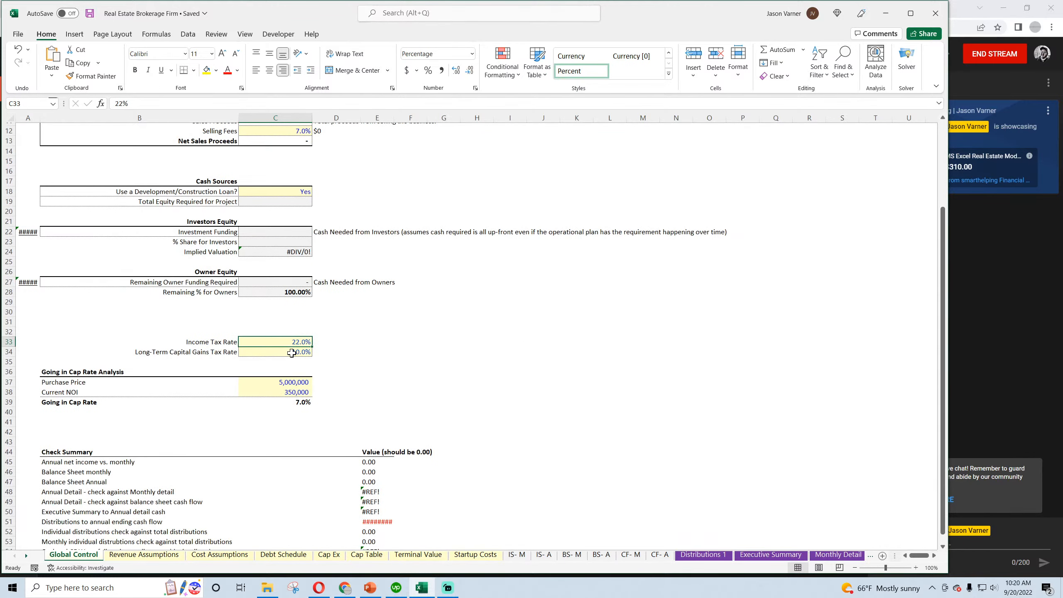
{"action": "left_click", "coordinate": [292, 353]}
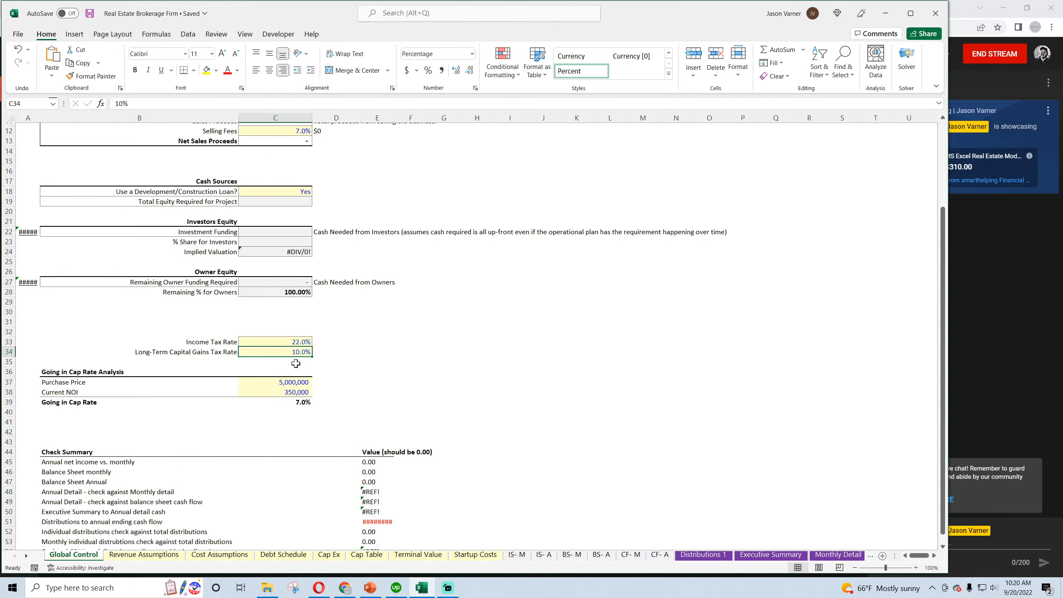
{"action": "left_click", "coordinate": [298, 343]}
{"action": "left_click", "coordinate": [299, 353]}
Inspect the Income Taxes / Cap. Gains Taxes formulas in C58 and D58 on the IS- M sheet
{"action": "left_click", "coordinate": [516, 554]}
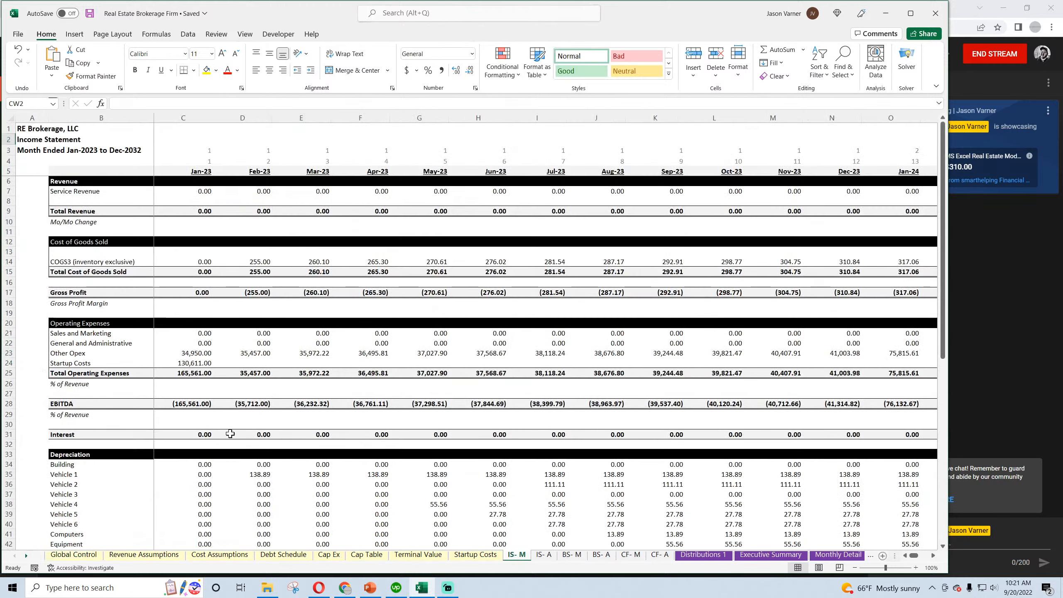
{"action": "scroll", "coordinate": [209, 432], "scroll_direction": "down", "scroll_amount": 15}
{"action": "scroll", "coordinate": [207, 431], "scroll_direction": "up", "scroll_amount": 7}
{"action": "left_click", "coordinate": [198, 371]}
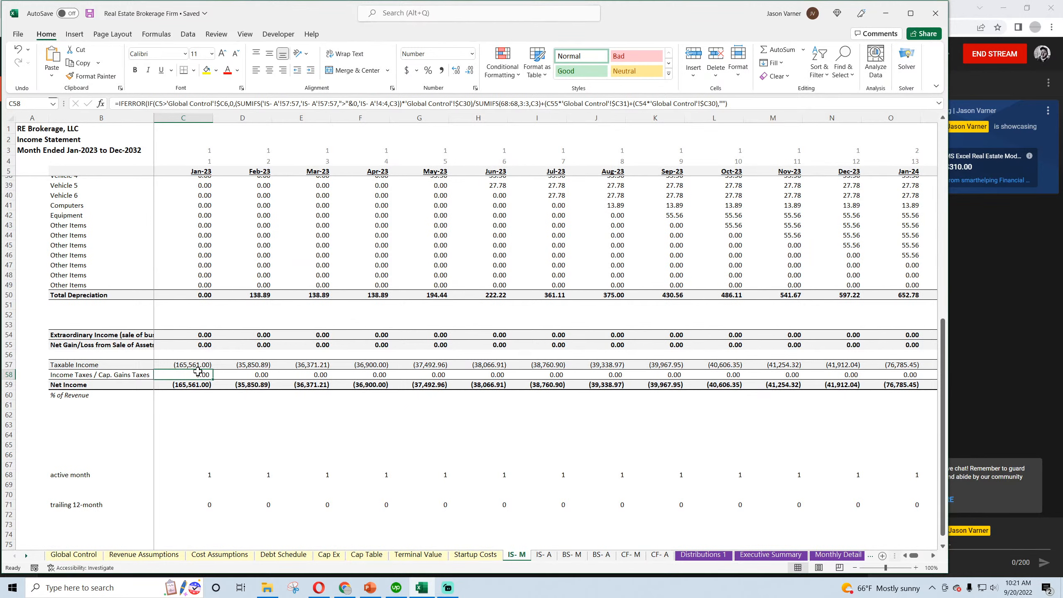
{"action": "left_click", "coordinate": [256, 377]}
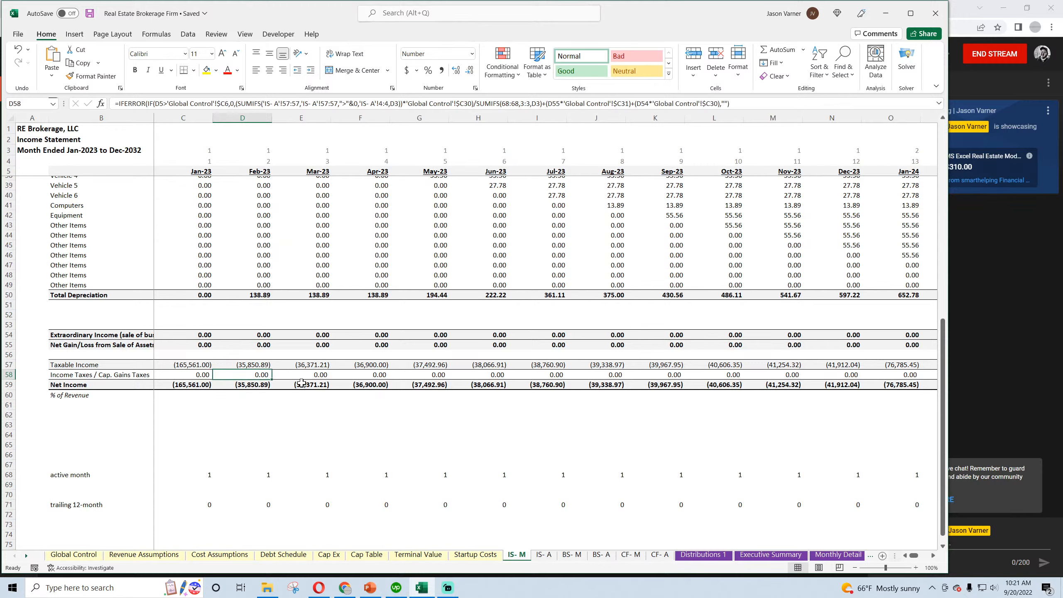
{"action": "scroll", "coordinate": [302, 384], "scroll_direction": "up", "scroll_amount": 11}
Review the Sales Proceeds, Selling Fees and Net Sales Proceeds cells on the Global Control sheet
{"action": "left_click", "coordinate": [78, 555]}
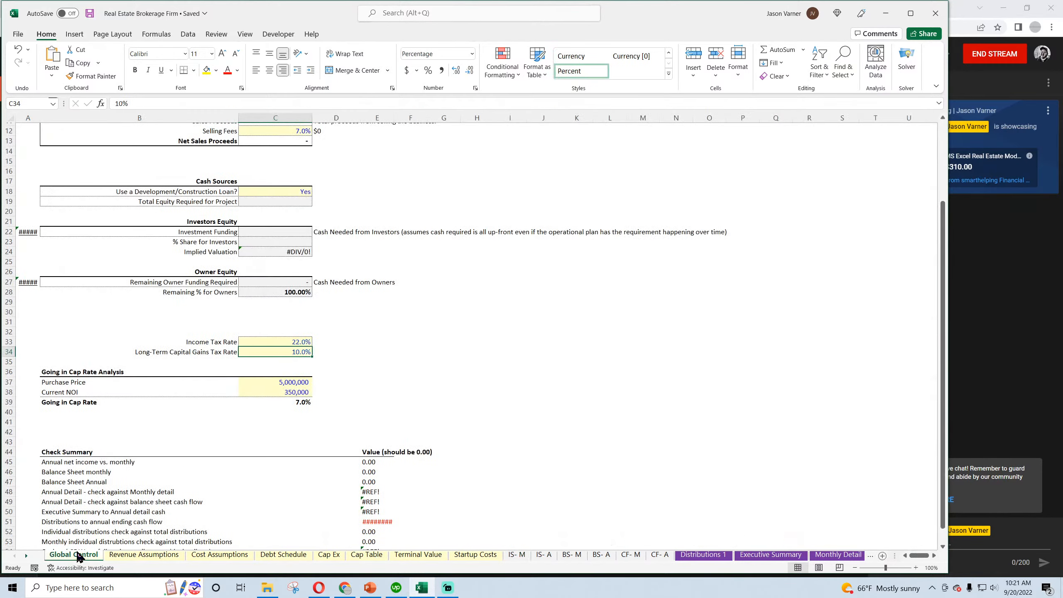
{"action": "scroll", "coordinate": [278, 428], "scroll_direction": "up", "scroll_amount": 4}
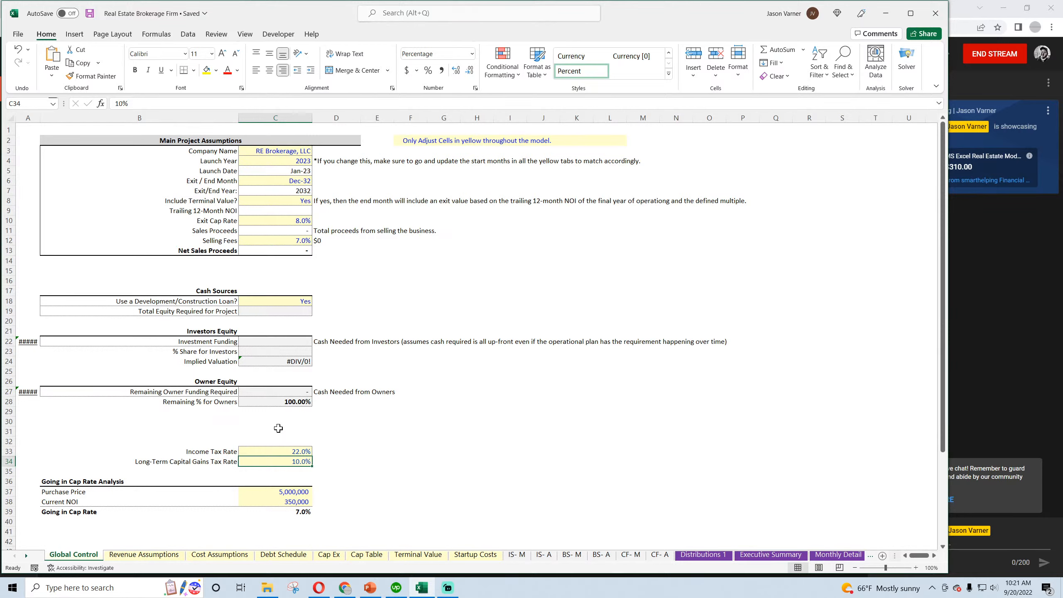
{"action": "left_click", "coordinate": [220, 230]}
{"action": "left_click", "coordinate": [222, 240]}
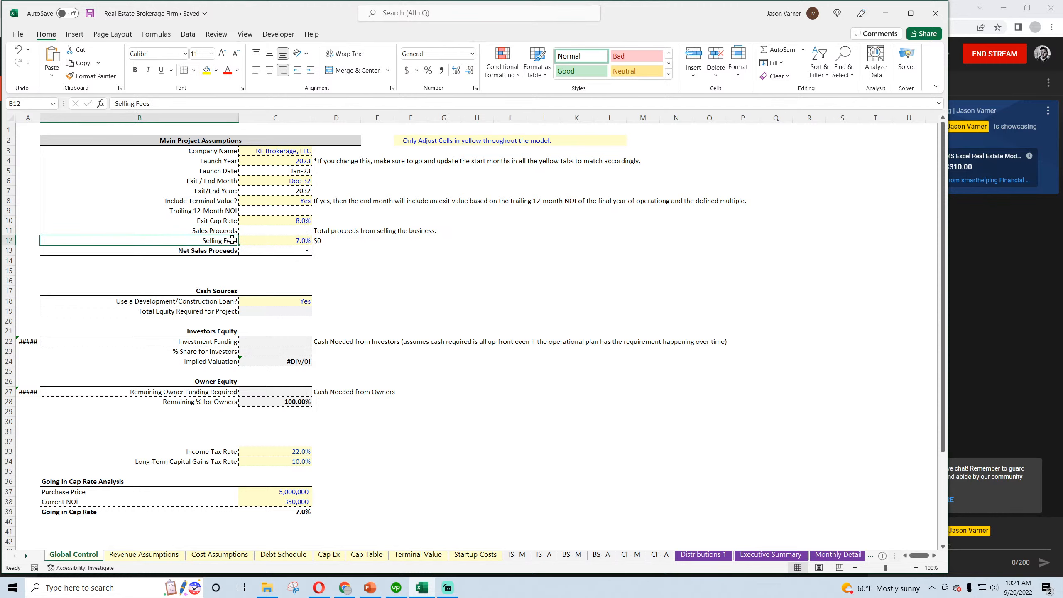
{"action": "left_click", "coordinate": [270, 242]}
{"action": "left_click", "coordinate": [271, 251]}
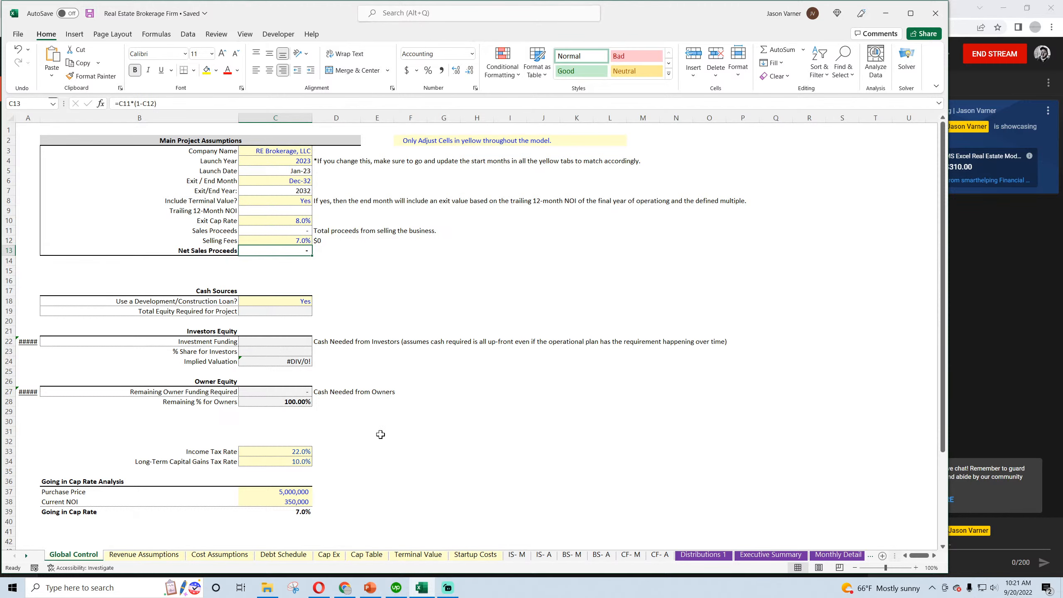
Switch to the Plumbing Business workbook and copy its Global Control block from A1 across to column K, down through the Check Summary
{"action": "left_click", "coordinate": [267, 588]}
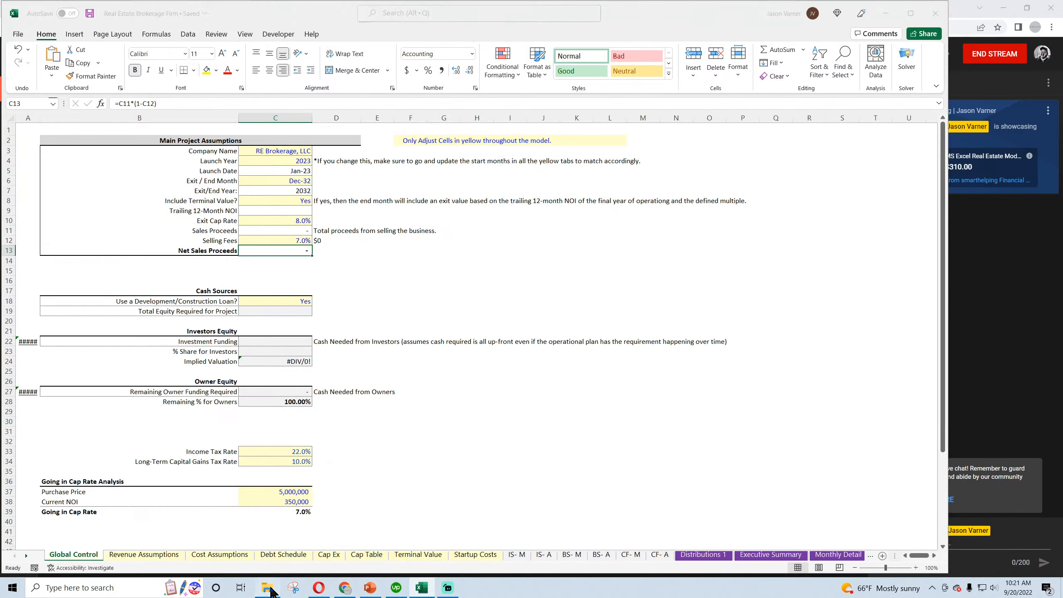
{"action": "key", "text": "alt+Tab"}
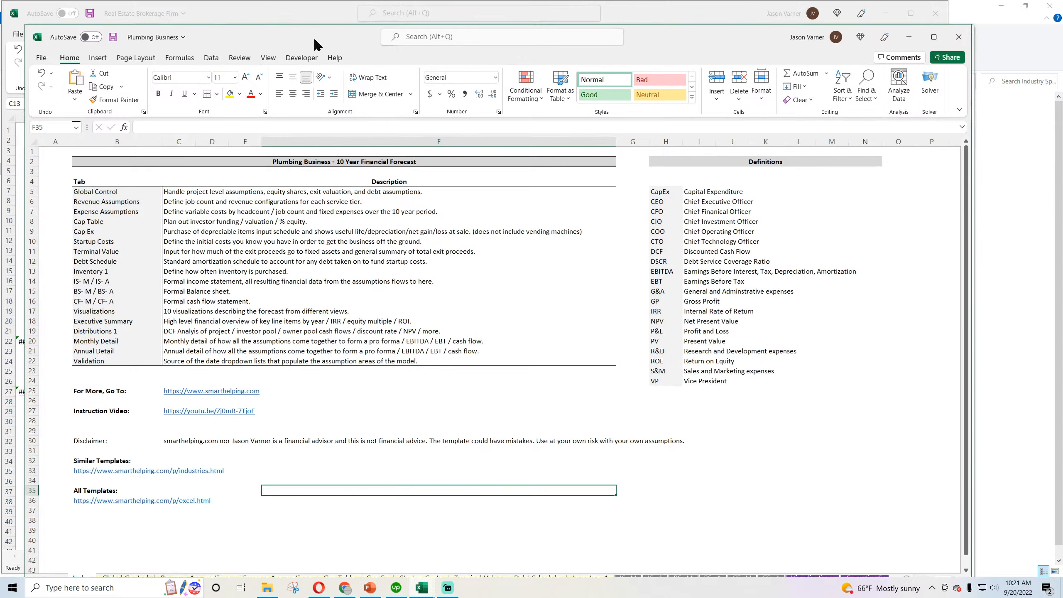
{"action": "left_click_drag", "start_coordinate": [316, 40], "coordinate": [296, 17]}
{"action": "left_click", "coordinate": [110, 555]}
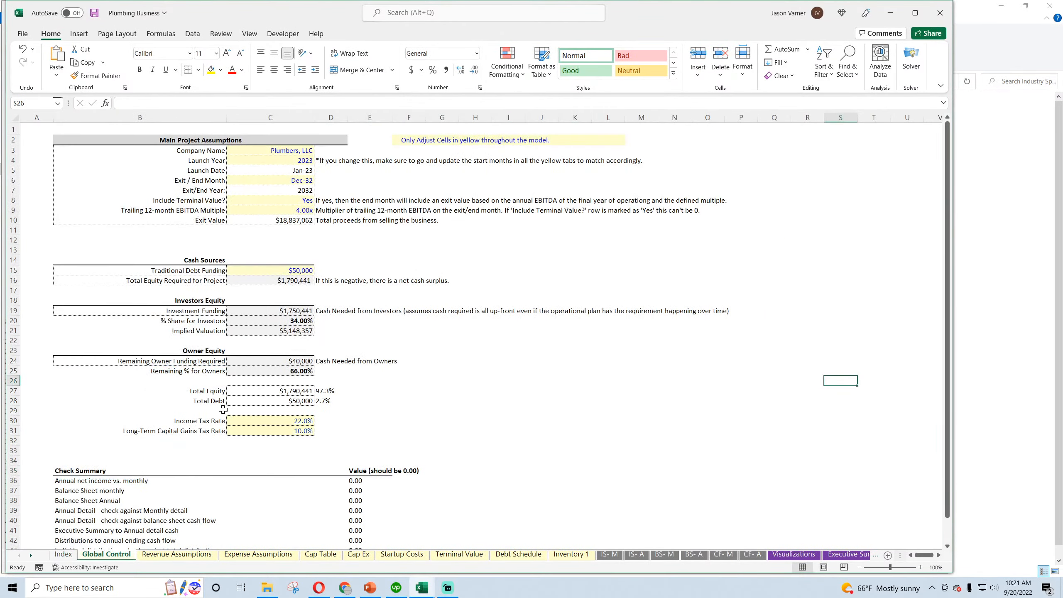
{"action": "left_click_drag", "start_coordinate": [25, 128], "coordinate": [501, 436]}
{"action": "scroll", "coordinate": [501, 436], "scroll_direction": "up", "scroll_amount": 7}
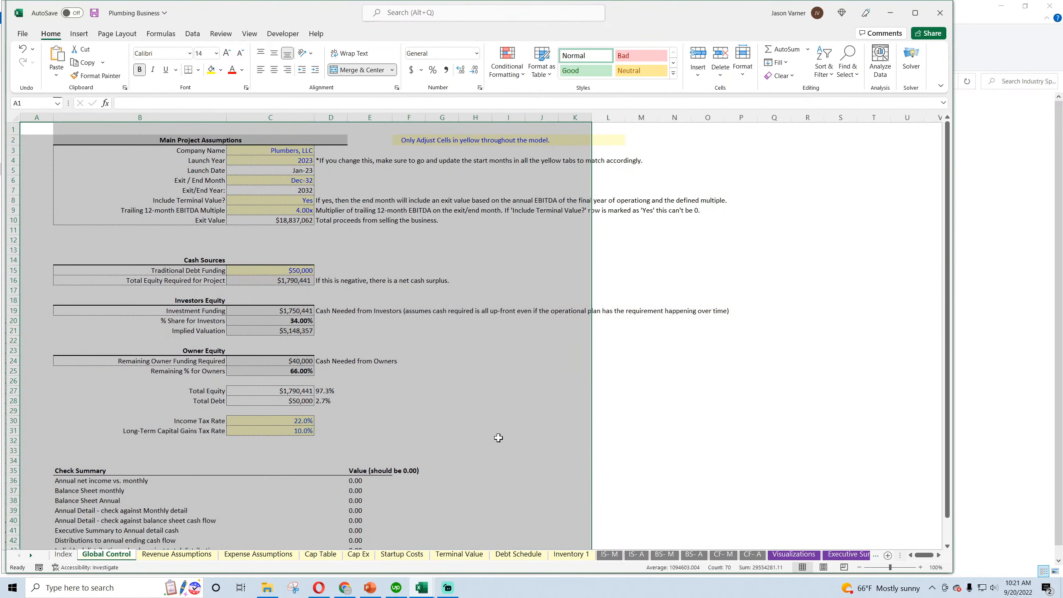
{"action": "right_click", "coordinate": [367, 215]}
{"action": "left_click", "coordinate": [381, 260]}
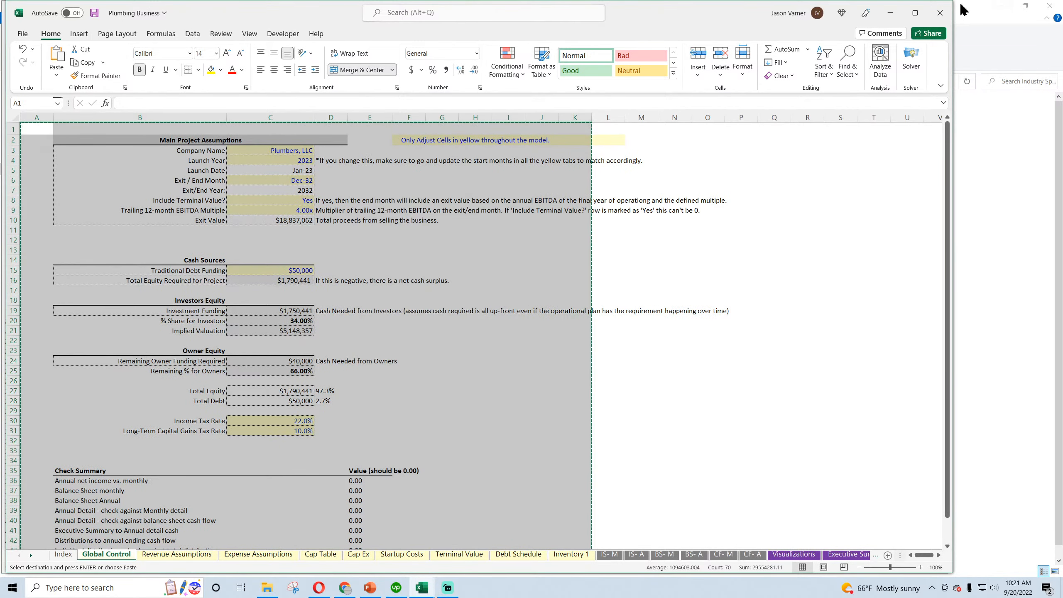
Paste the copied block at A1 of Global Control in the Real Estate Brokerage Firm workbook, over the existing assumptions
{"action": "left_click", "coordinate": [891, 12]}
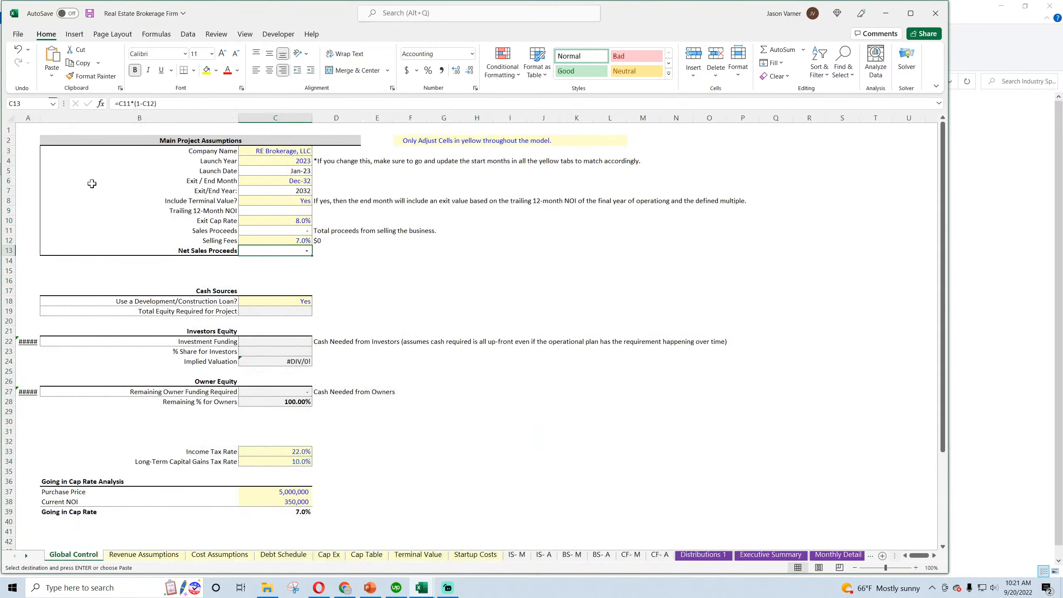
{"action": "right_click", "coordinate": [17, 127]}
{"action": "left_click", "coordinate": [45, 200]}
{"action": "scroll", "coordinate": [275, 342], "scroll_direction": "down", "scroll_amount": 6}
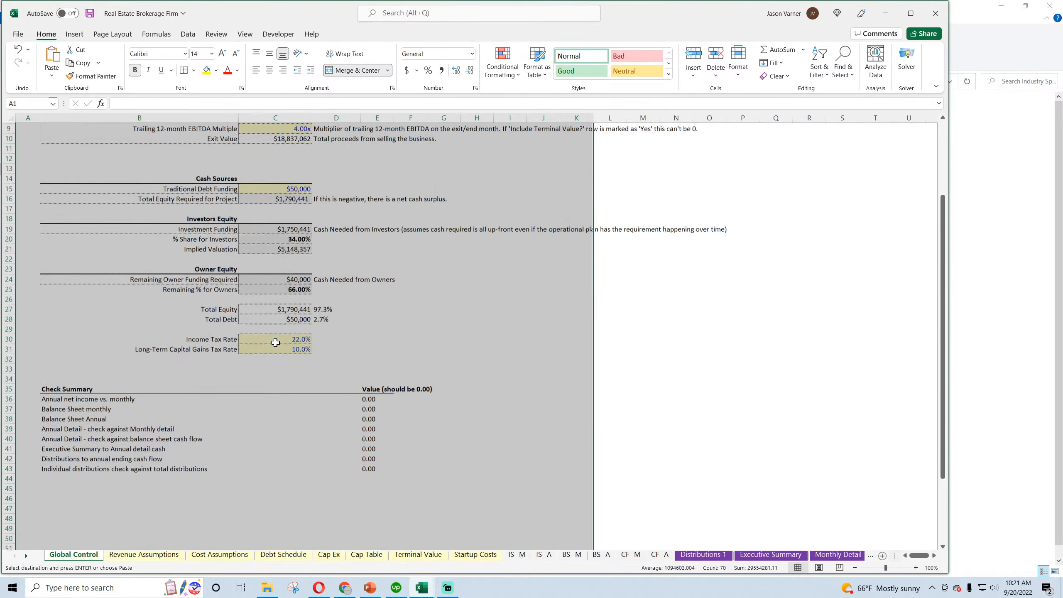
{"action": "scroll", "coordinate": [275, 343], "scroll_direction": "up", "scroll_amount": 6}
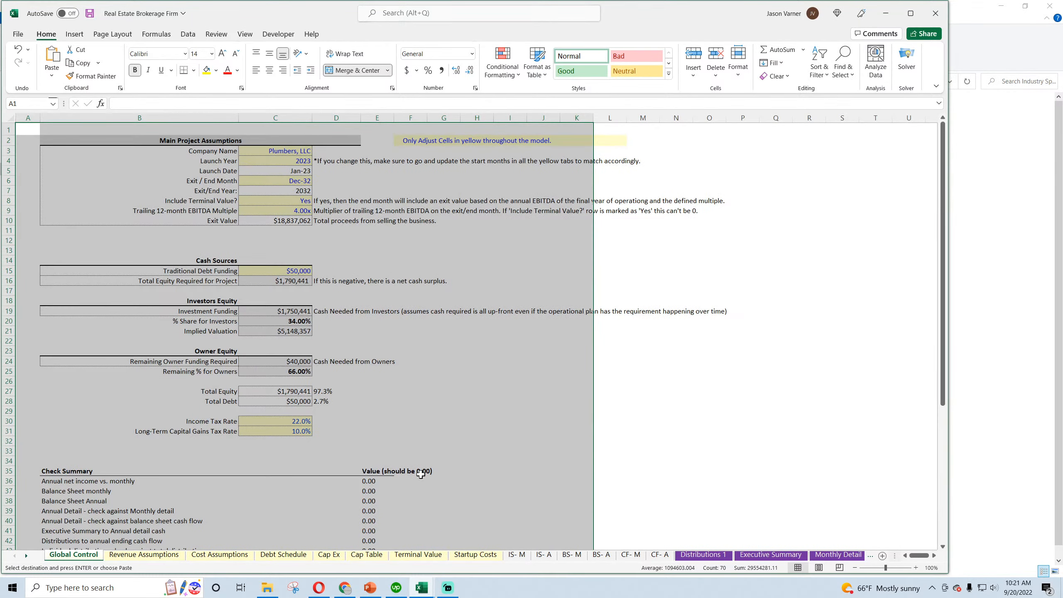
Copy the external workbook reference [Plumbing Business.xlsx] from the formula in E36 on Global Control
{"action": "left_click", "coordinate": [367, 482]}
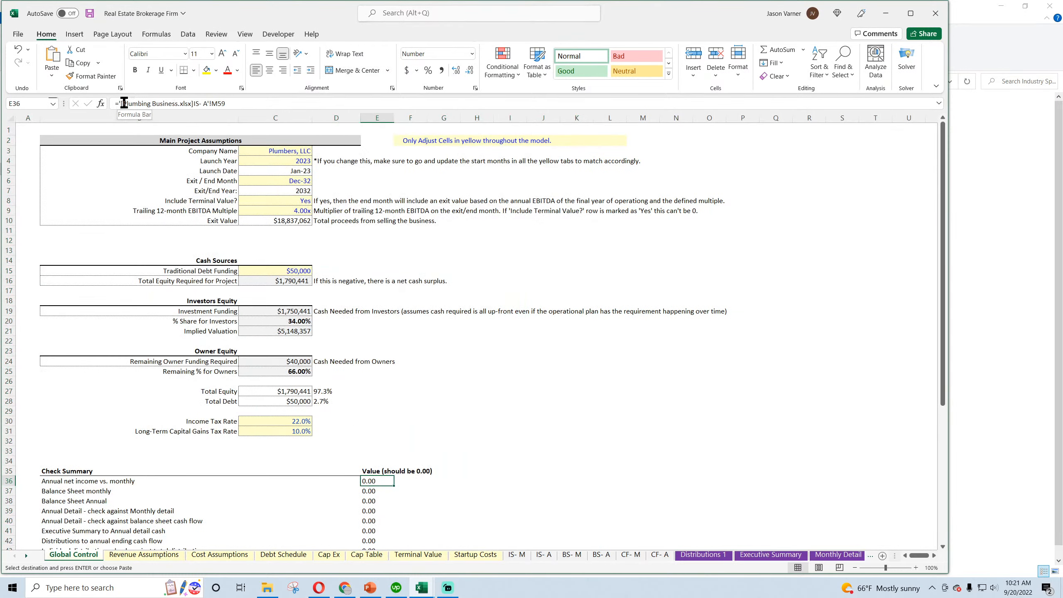
{"action": "left_click_drag", "start_coordinate": [122, 103], "coordinate": [181, 106]}
{"action": "right_click", "coordinate": [181, 105]}
{"action": "left_click", "coordinate": [203, 127]}
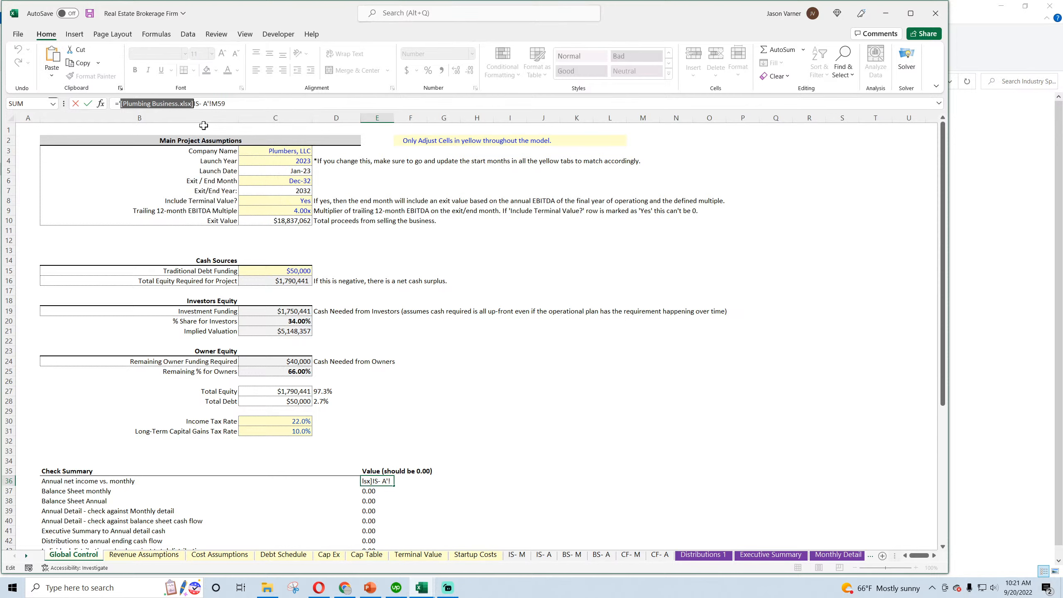
{"action": "key", "text": "Return"}
Replace all occurrences of [Plumbing Business.xlsx] with nothing in the formulas of the current sheet only, dismissing the file prompt
{"action": "left_click", "coordinate": [842, 63]}
{"action": "left_click", "coordinate": [859, 107]}
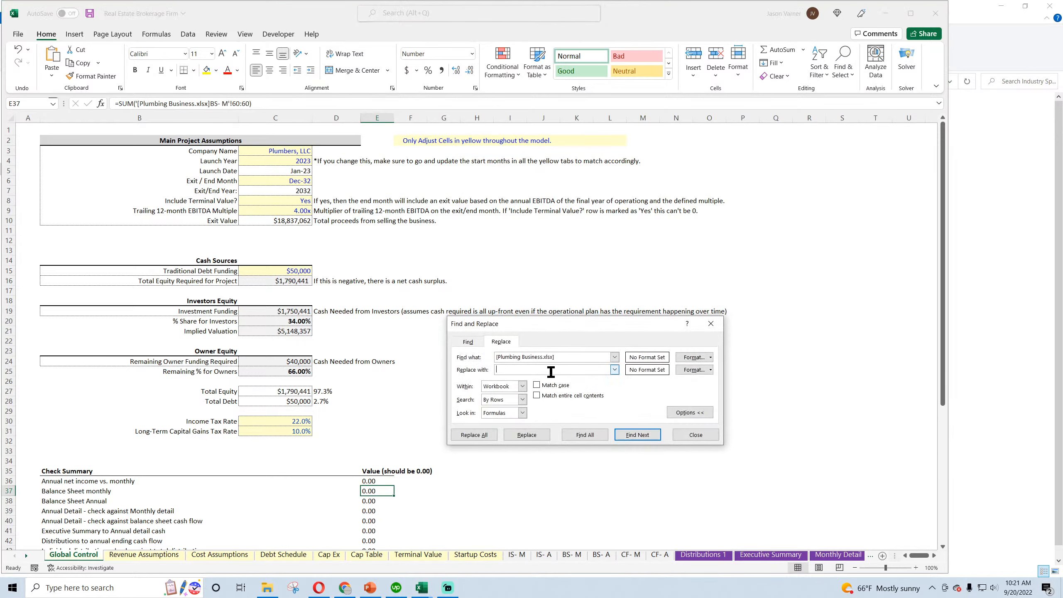
{"action": "left_click_drag", "start_coordinate": [563, 359], "coordinate": [459, 364]}
{"action": "key", "text": "ctrl+v"}
{"action": "left_click", "coordinate": [498, 403]}
{"action": "left_click", "coordinate": [475, 435]}
{"action": "left_click", "coordinate": [464, 283]}
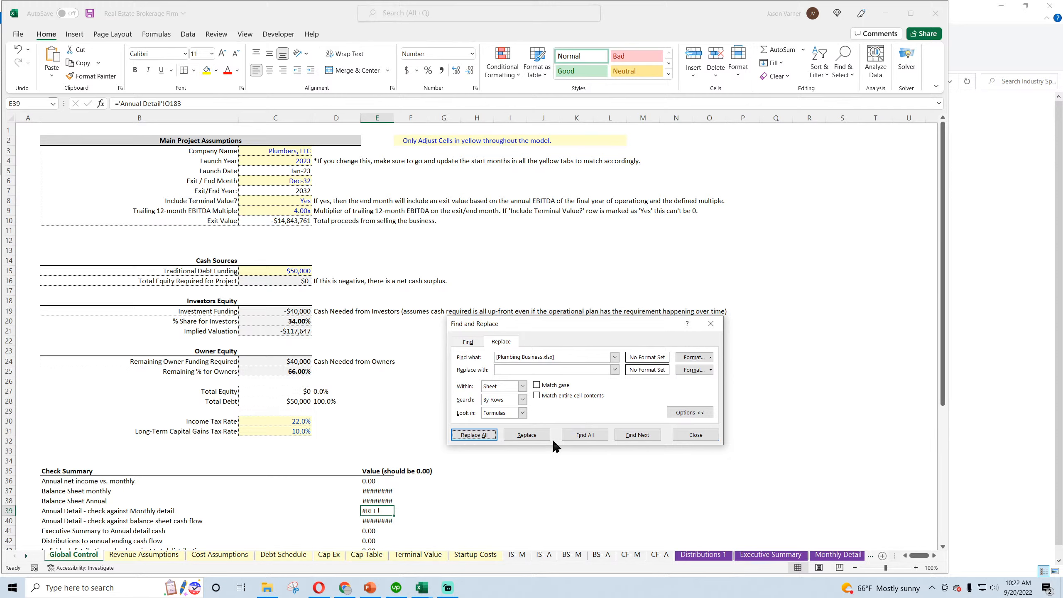
Repeat the [Plumbing Business.xlsx] replacement for the remaining formulas, cancelling the Update Values file requests, and close Find and Replace
{"action": "left_click", "coordinate": [527, 435]}
{"action": "left_click", "coordinate": [537, 327]}
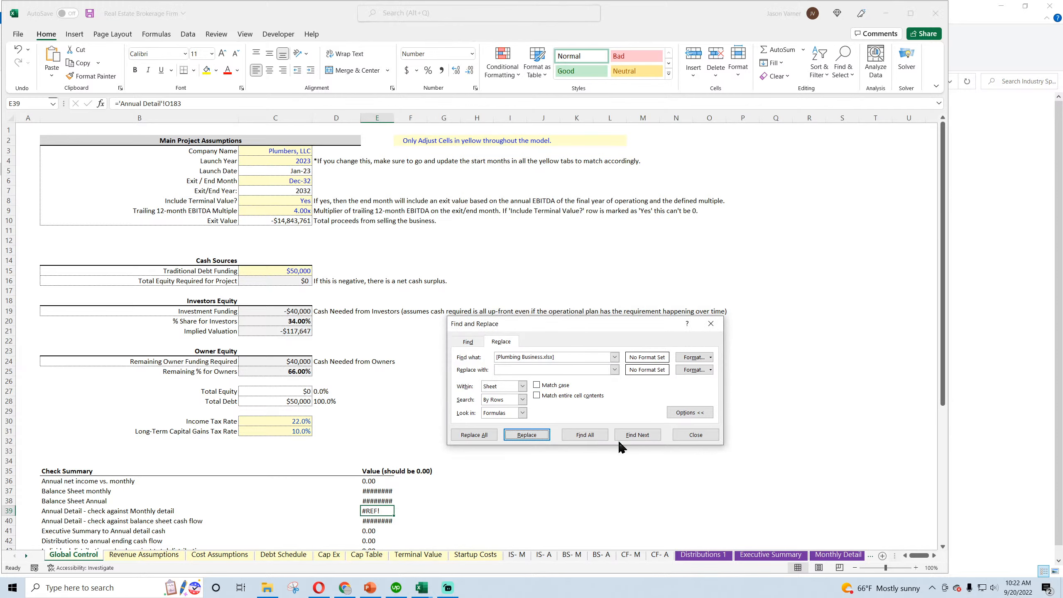
{"action": "left_click", "coordinate": [474, 435]}
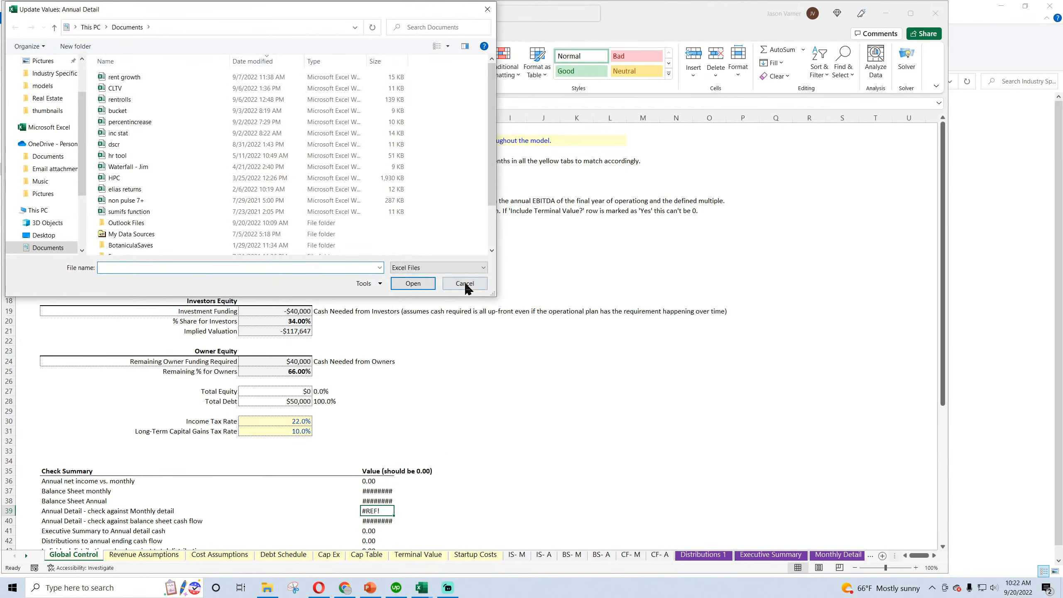
{"action": "left_click", "coordinate": [465, 283]}
{"action": "left_click", "coordinate": [493, 438]}
{"action": "left_click", "coordinate": [536, 330]}
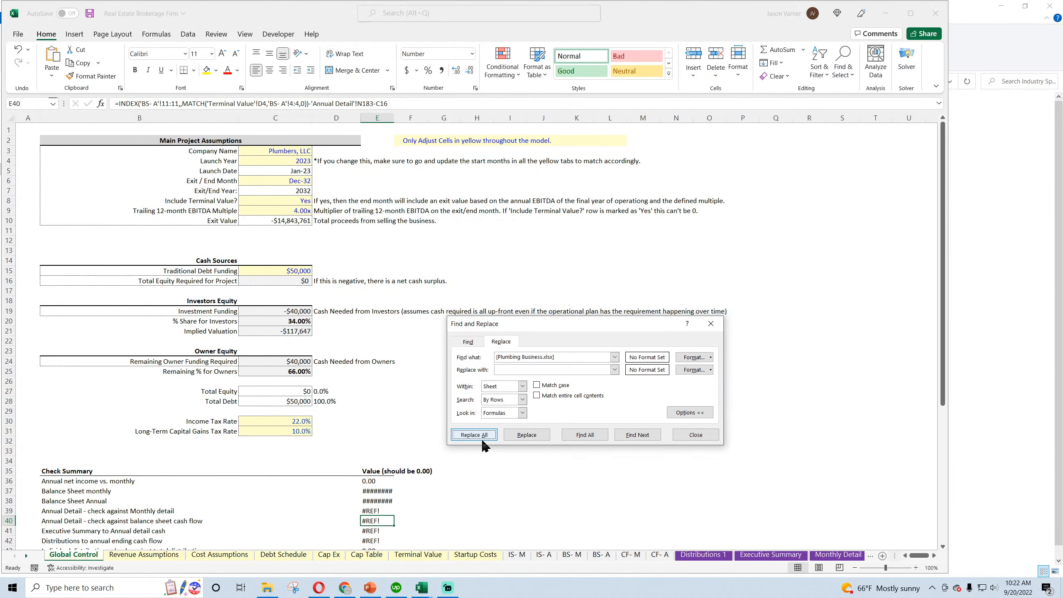
{"action": "left_click", "coordinate": [485, 436]}
{"action": "left_click", "coordinate": [534, 326]}
{"action": "left_click", "coordinate": [696, 435]}
Inspect the Check Summary formulas in E36 to E42 on Global Control and the sheets they refer to
{"action": "left_click", "coordinate": [477, 511]}
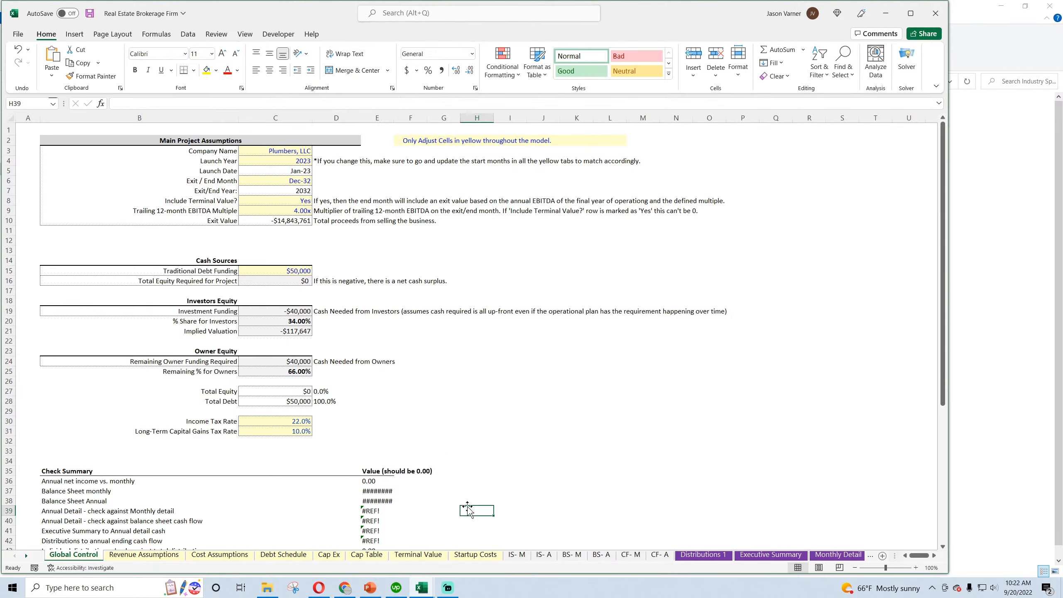
{"action": "scroll", "coordinate": [420, 484], "scroll_direction": "down", "scroll_amount": 3}
{"action": "scroll", "coordinate": [420, 483], "scroll_direction": "down", "scroll_amount": 1}
{"action": "left_click", "coordinate": [376, 441]}
{"action": "left_click", "coordinate": [377, 431]}
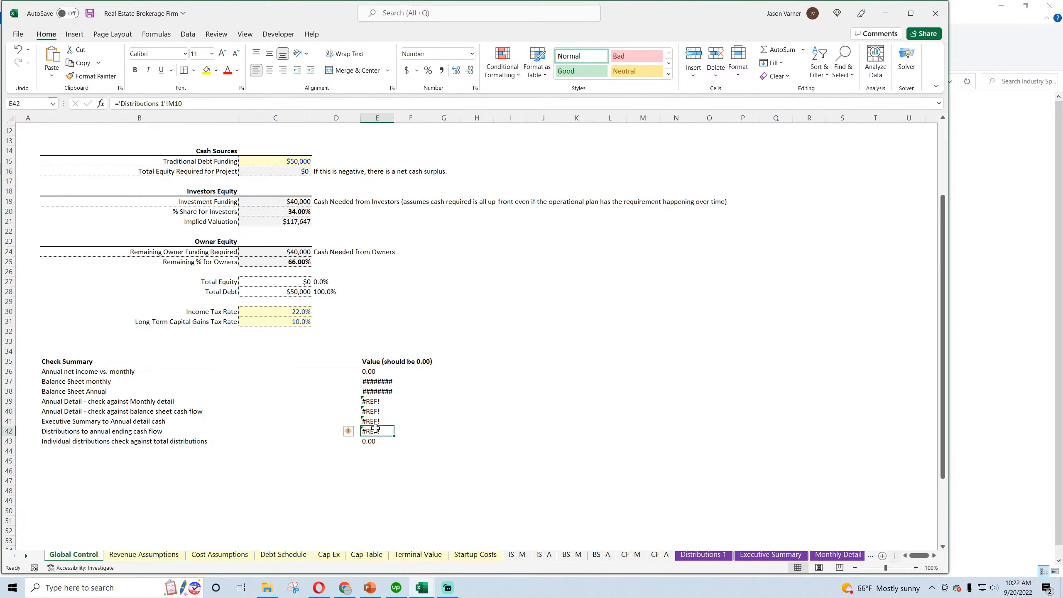
{"action": "left_click", "coordinate": [378, 411]}
{"action": "left_click", "coordinate": [377, 402]}
{"action": "left_click", "coordinate": [378, 411]}
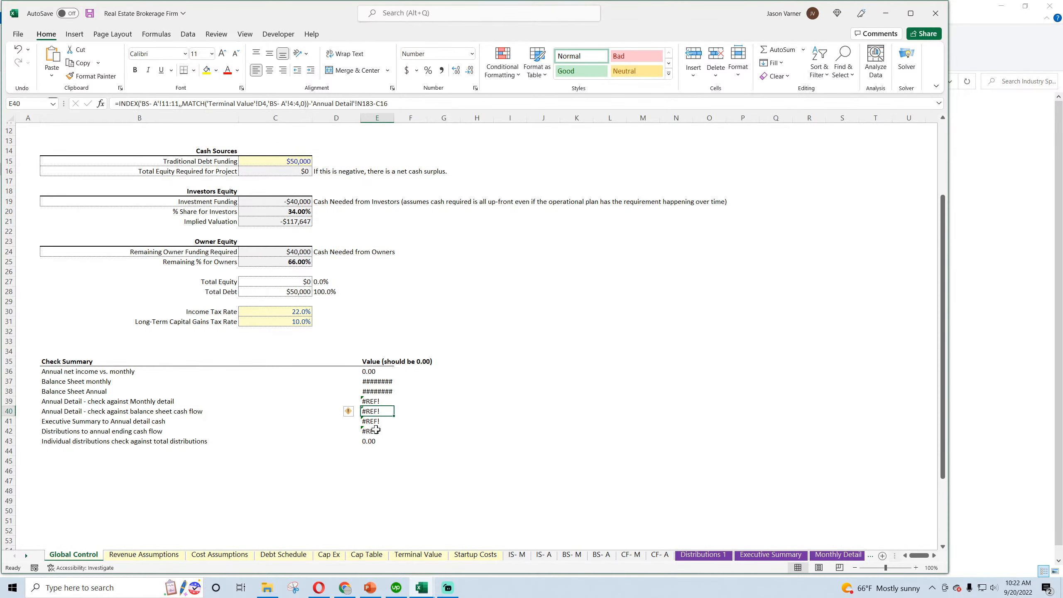
{"action": "left_click", "coordinate": [377, 431]}
{"action": "left_click", "coordinate": [378, 381]}
{"action": "left_click", "coordinate": [377, 391]}
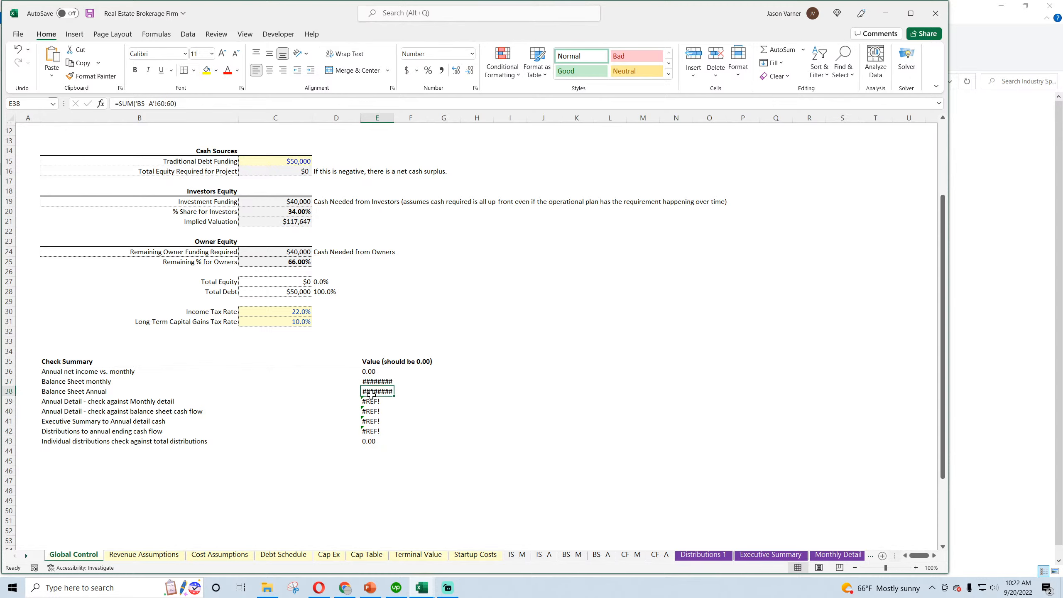
{"action": "left_click", "coordinate": [375, 371]}
{"action": "left_click", "coordinate": [376, 401]}
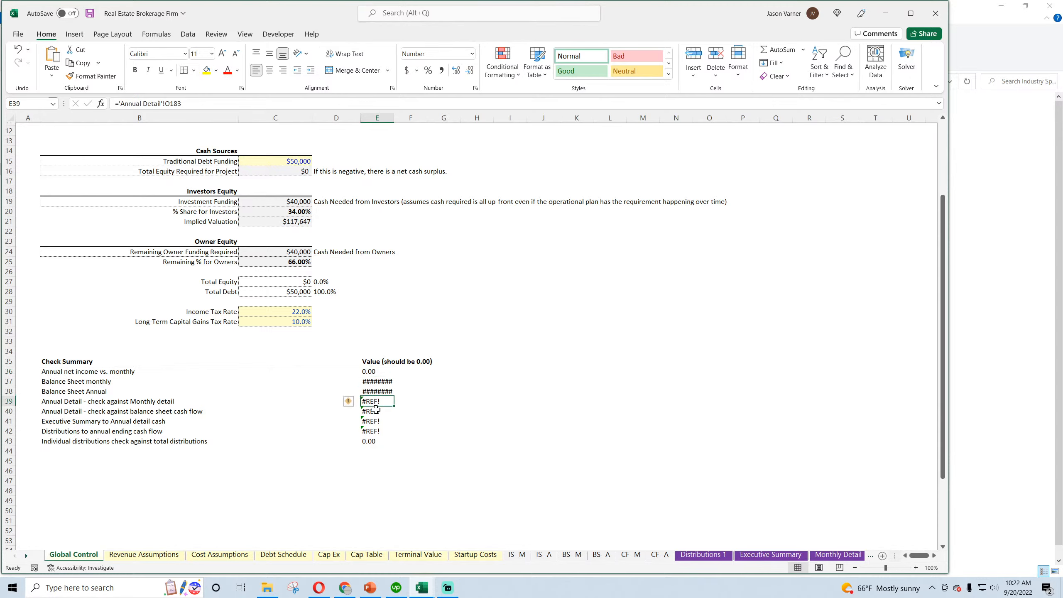
{"action": "left_click", "coordinate": [377, 411]}
{"action": "left_click", "coordinate": [377, 421]}
Save the workbook and review the Include Terminal Value option and the two tax rate inputs on Global Control
{"action": "scroll", "coordinate": [499, 439], "scroll_direction": "up", "scroll_amount": 3}
{"action": "scroll", "coordinate": [499, 438], "scroll_direction": "up", "scroll_amount": 1}
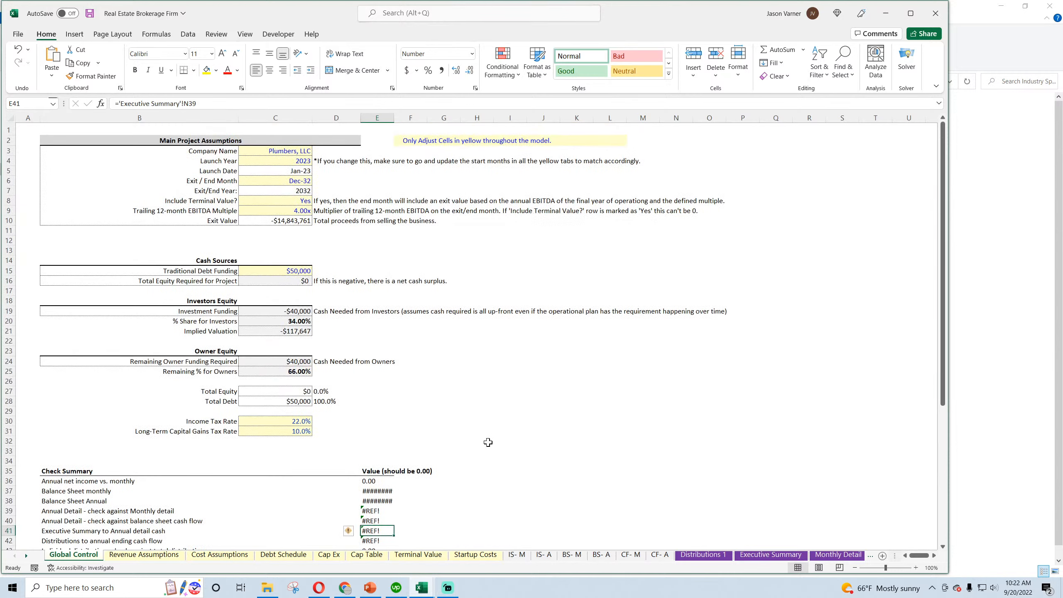
{"action": "left_click", "coordinate": [90, 13]}
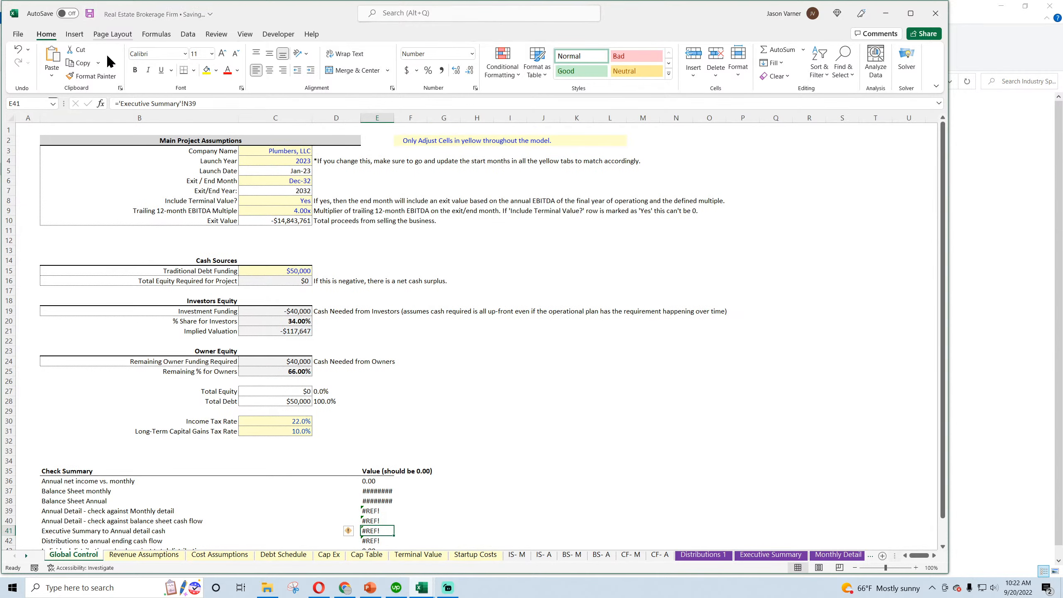
{"action": "left_click", "coordinate": [286, 200]}
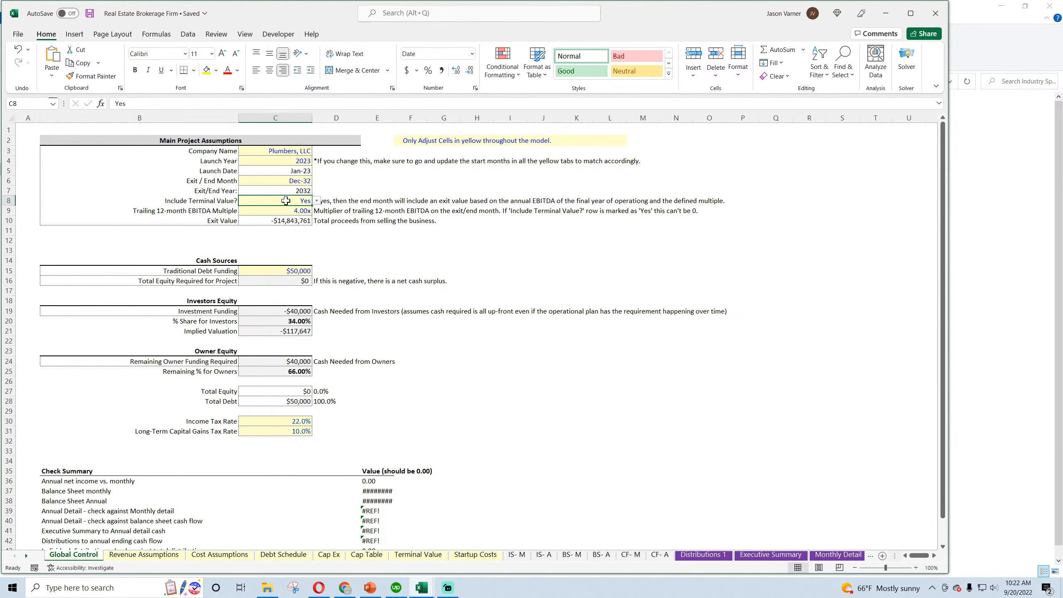
{"action": "left_click_drag", "start_coordinate": [206, 202], "coordinate": [257, 202]}
{"action": "left_click_drag", "start_coordinate": [266, 421], "coordinate": [234, 431]}
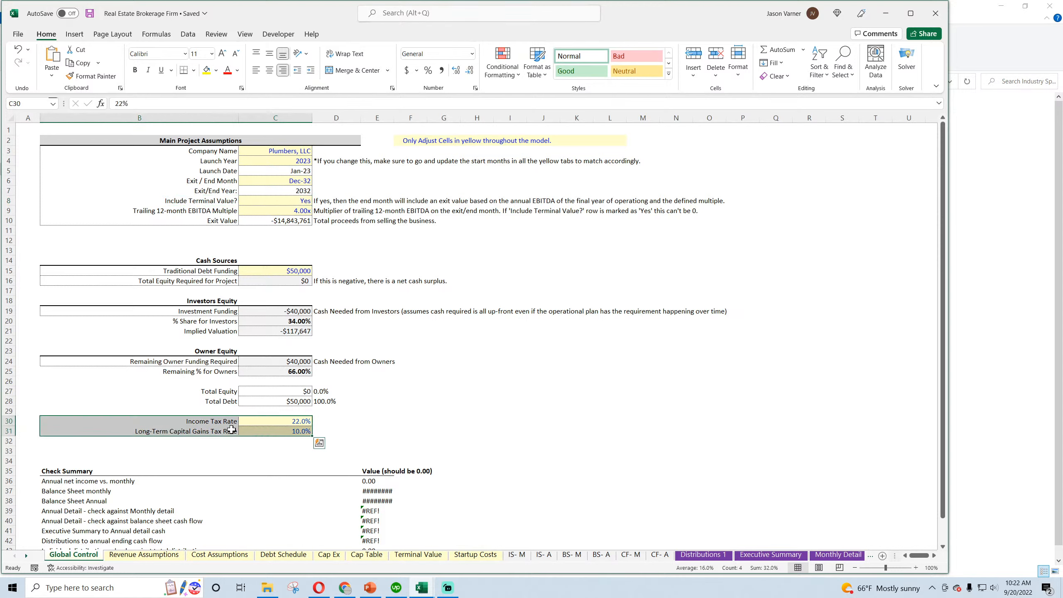
Inspect the Income Taxes / Cap. Gains Taxes formulas along row 58 of IS- M, through to column DR
{"action": "left_click", "coordinate": [517, 554]}
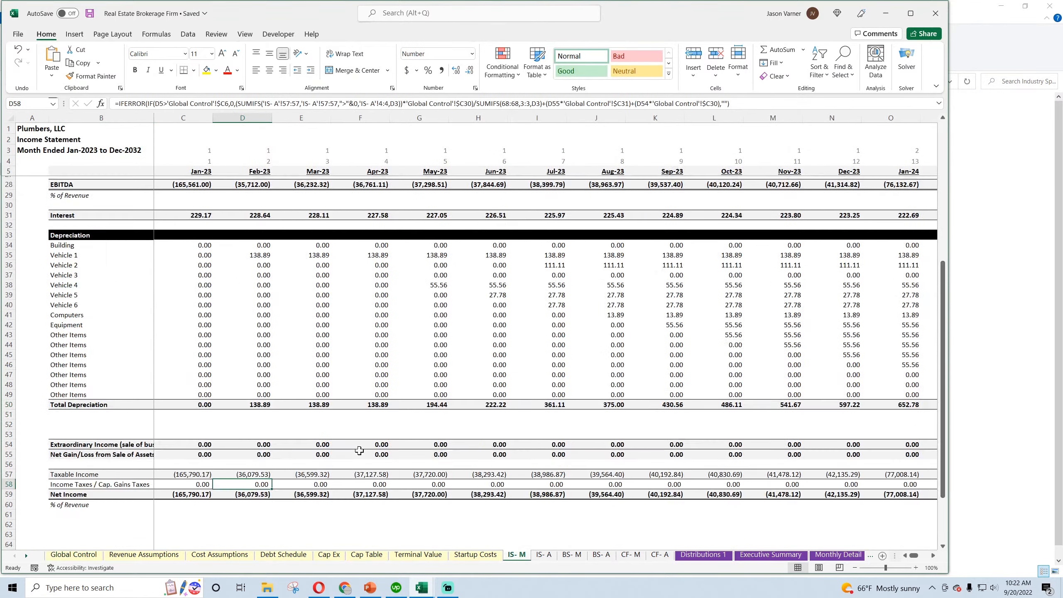
{"action": "left_click", "coordinate": [371, 266]}
{"action": "left_click", "coordinate": [419, 265]}
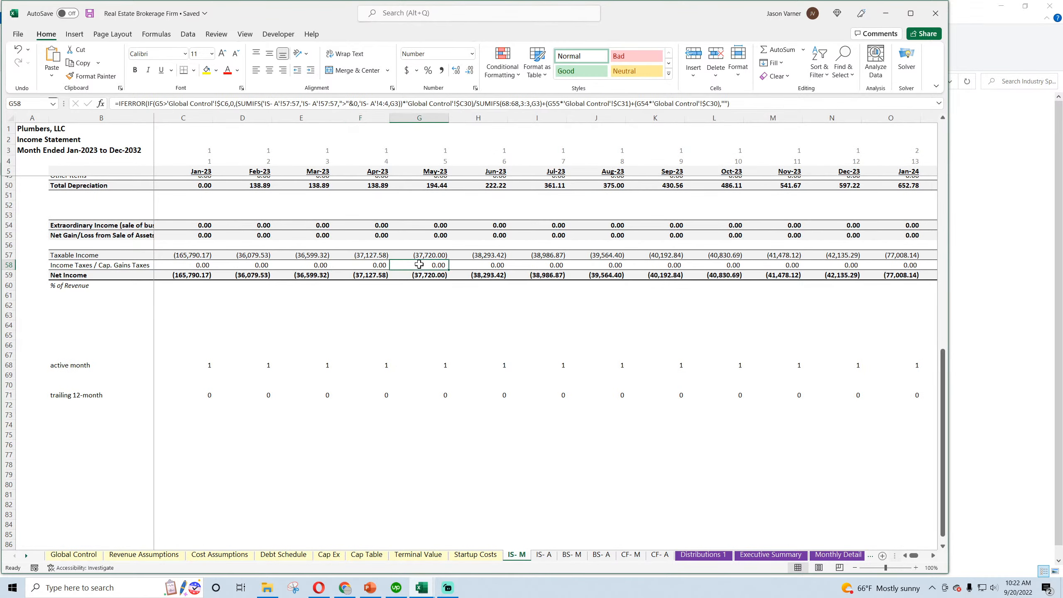
{"action": "left_click", "coordinate": [481, 269]}
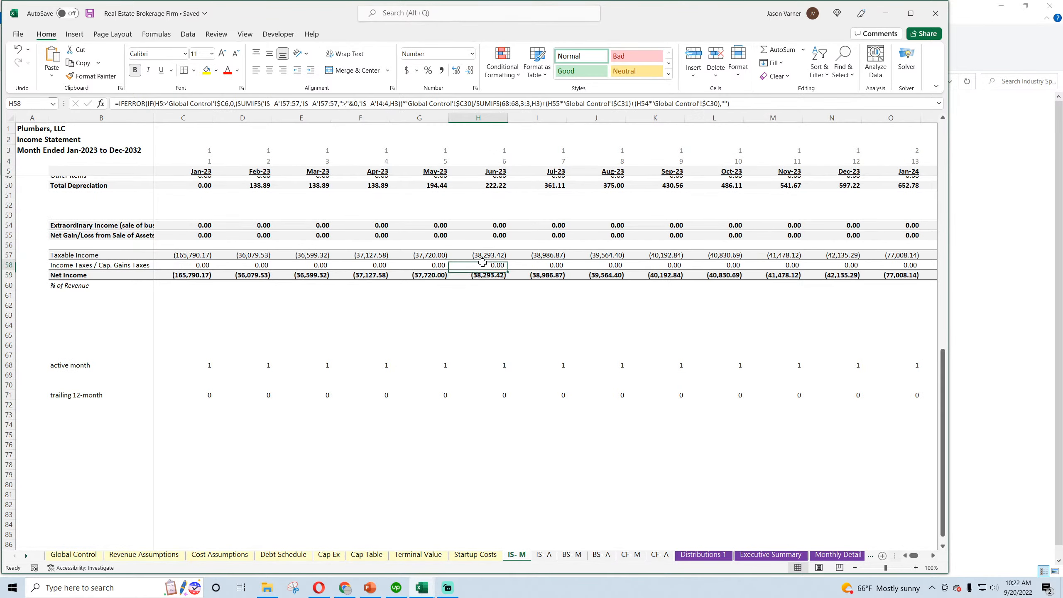
{"action": "left_click_drag", "start_coordinate": [913, 556], "coordinate": [803, 468]}
{"action": "left_click", "coordinate": [909, 259]}
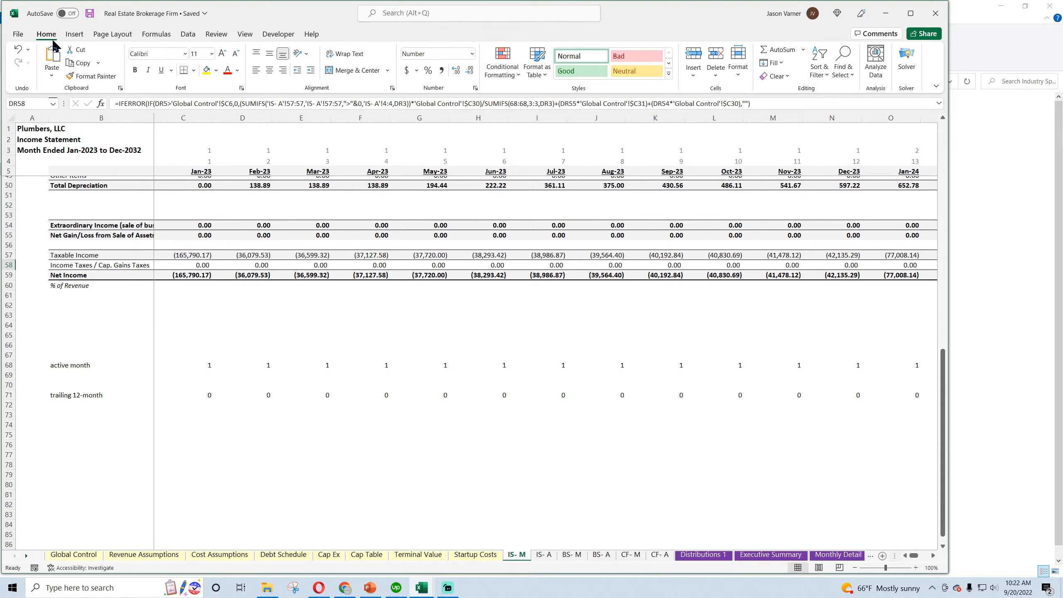
Look over the Global Control, Revenue Assumptions, Cost Assumptions, Debt Schedule and Cap Ex sheets in turn
{"action": "left_click", "coordinate": [74, 556]}
{"action": "left_click", "coordinate": [297, 150]}
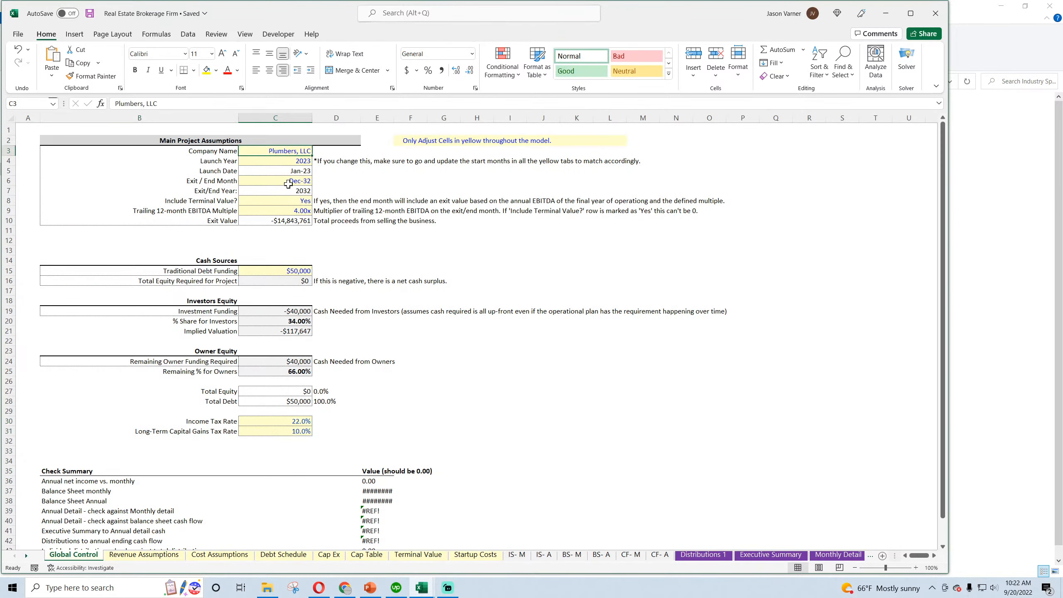
{"action": "left_click", "coordinate": [155, 556]}
{"action": "left_click", "coordinate": [220, 555]}
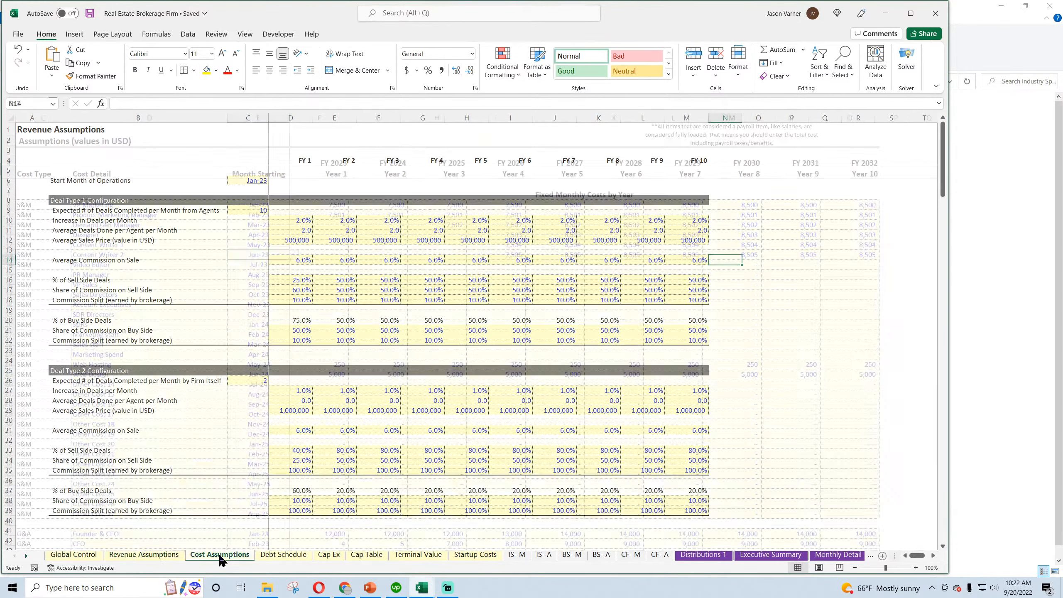
{"action": "left_click", "coordinate": [283, 555]}
{"action": "left_click", "coordinate": [328, 556]}
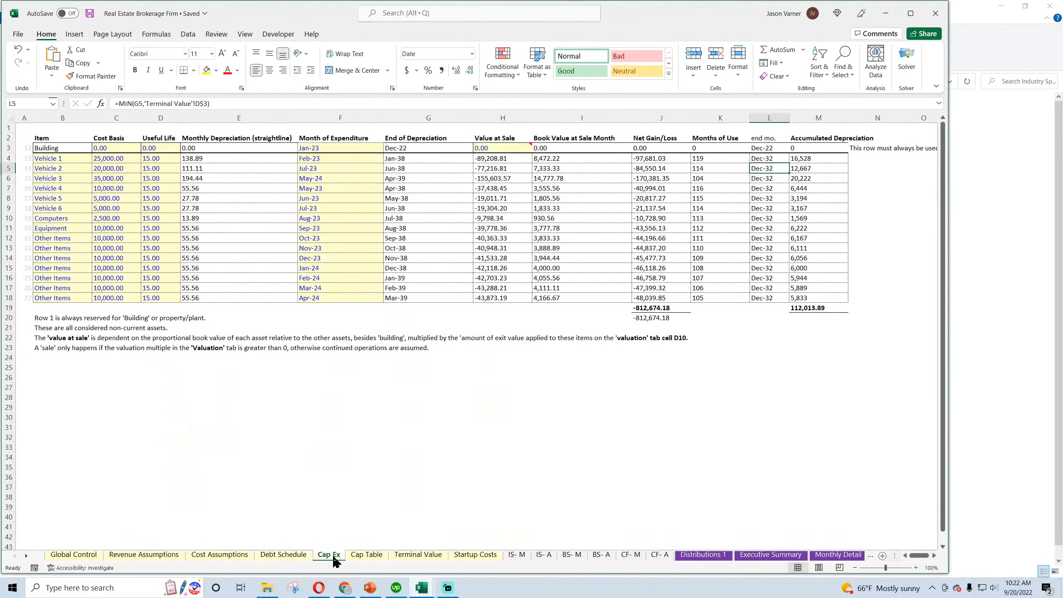
Look over the Cap Table, Terminal Value and Startup Costs sheets in turn
{"action": "left_click", "coordinate": [367, 555]}
{"action": "left_click", "coordinate": [419, 556]}
{"action": "left_click", "coordinate": [475, 555]}
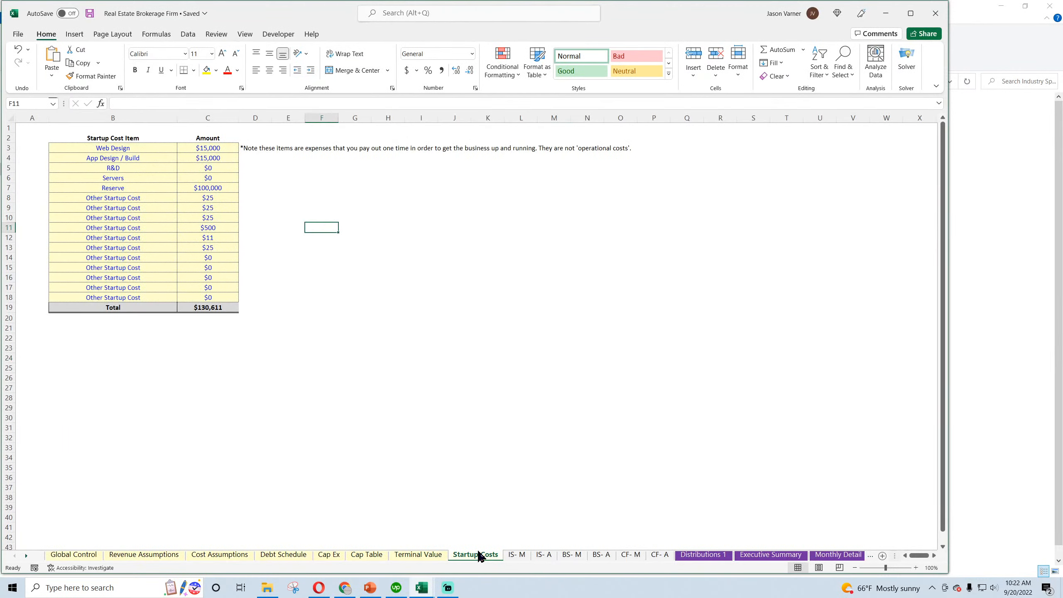
On Monthly Detail, enter the heading Other Cash Flow Items in C184 below EBITDA, with CapEx as its first item in C185
{"action": "left_click", "coordinate": [833, 557]}
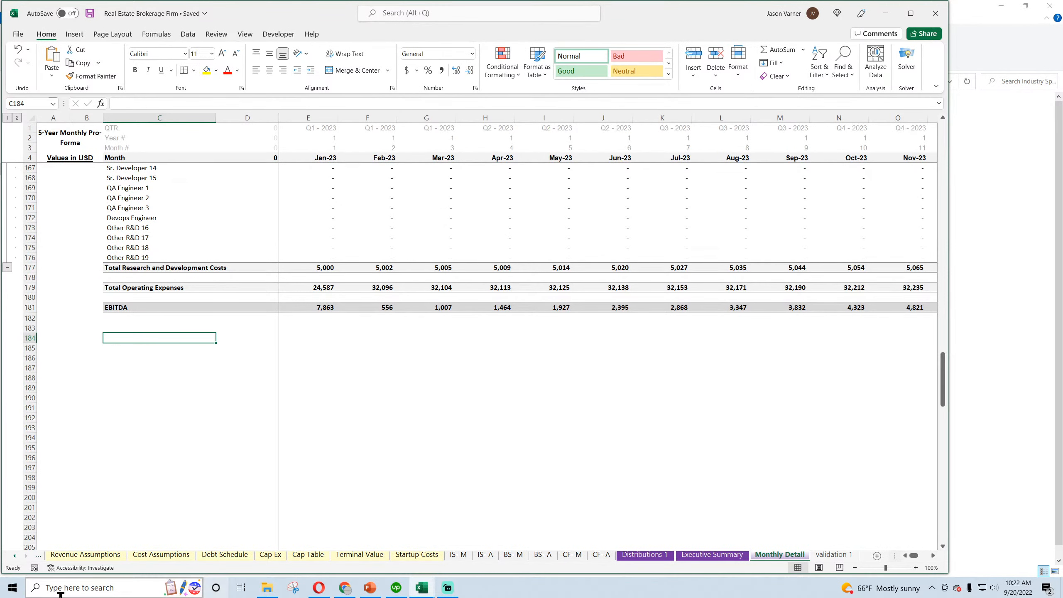
{"action": "type", "text": "Other Cash"}
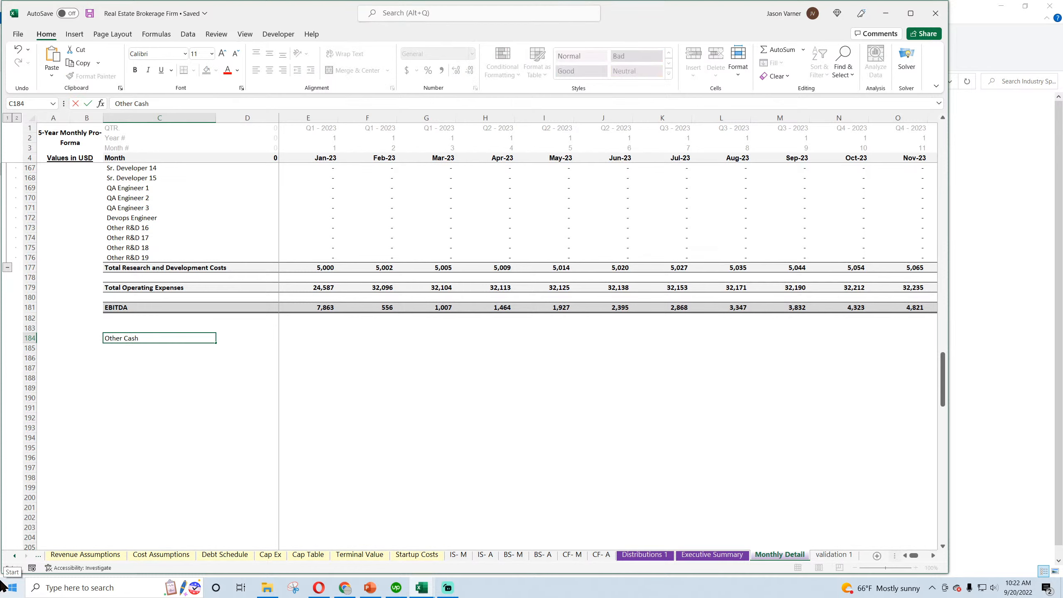
{"action": "type", "text": " Flow Items"}
{"action": "key", "text": "Return"}
{"action": "type", "text": "CapEx"}
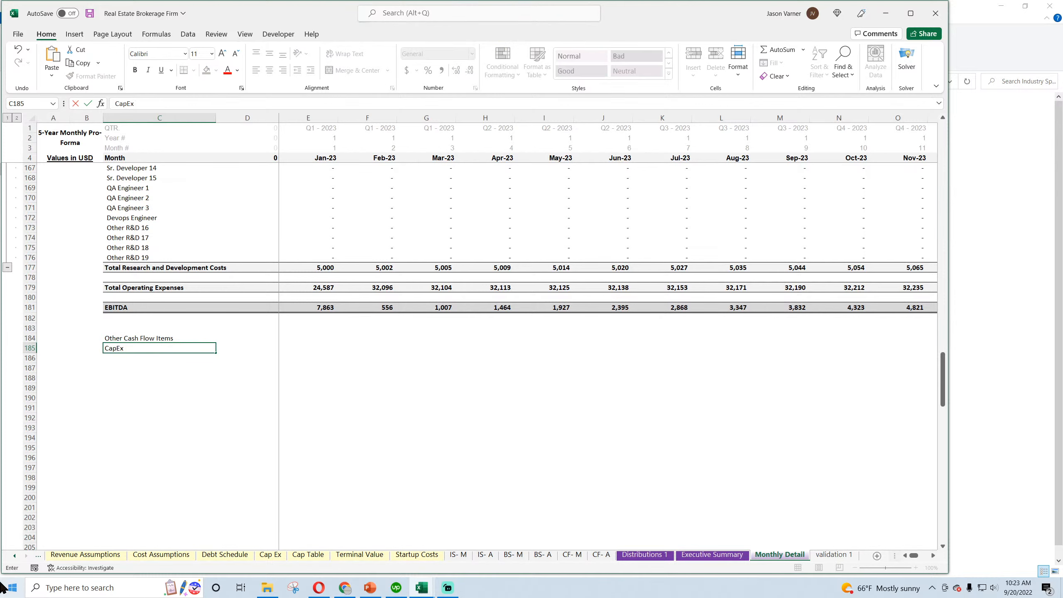
{"action": "key", "text": "Return"}
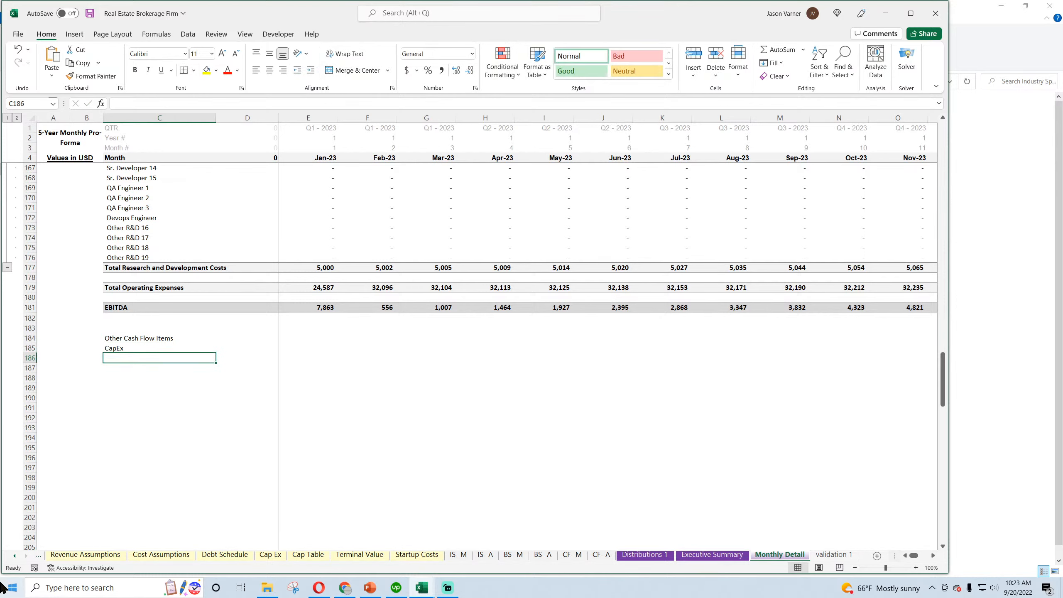
Add the row labels Taxes, Startup Costs and Debt Proceeds in C186 to C188 under CapEx
{"action": "type", "text": "T"}
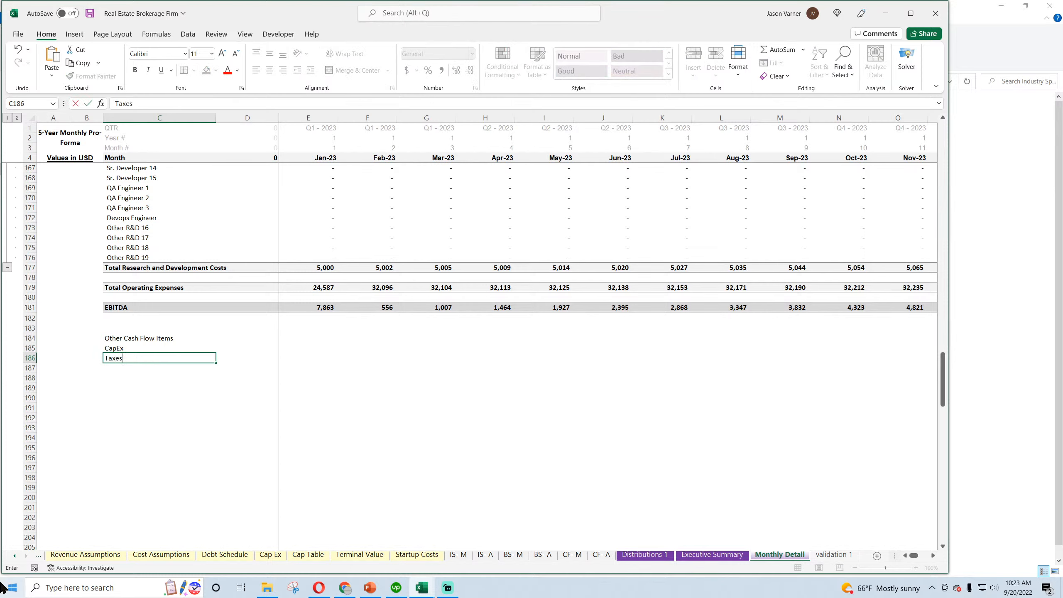
{"action": "type", "text": "axes"}
{"action": "key", "text": "Return"}
{"action": "type", "text": "St"}
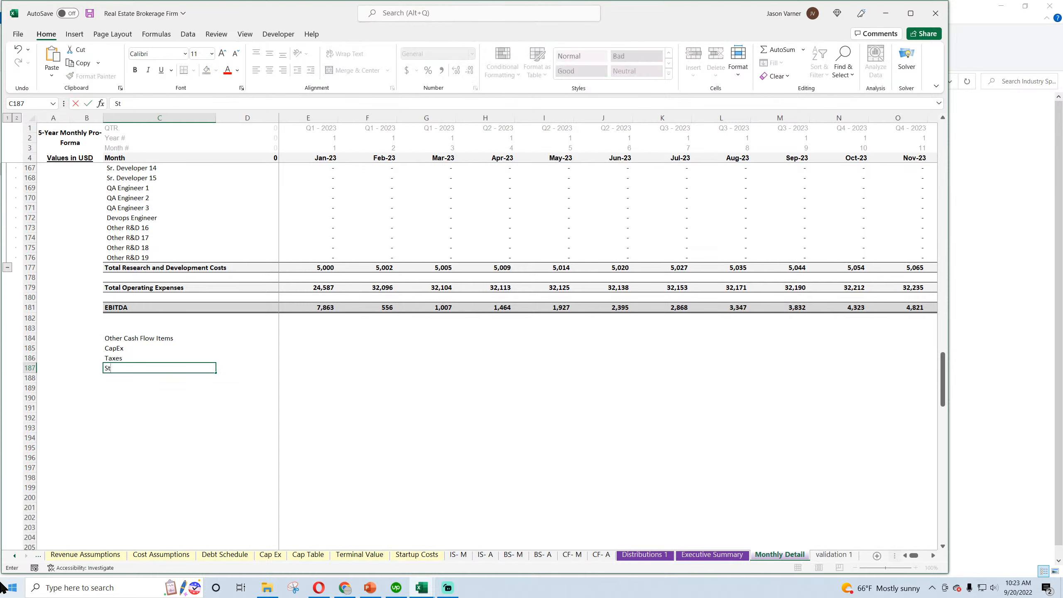
{"action": "type", "text": "artup Costs"}
{"action": "key", "text": "Return"}
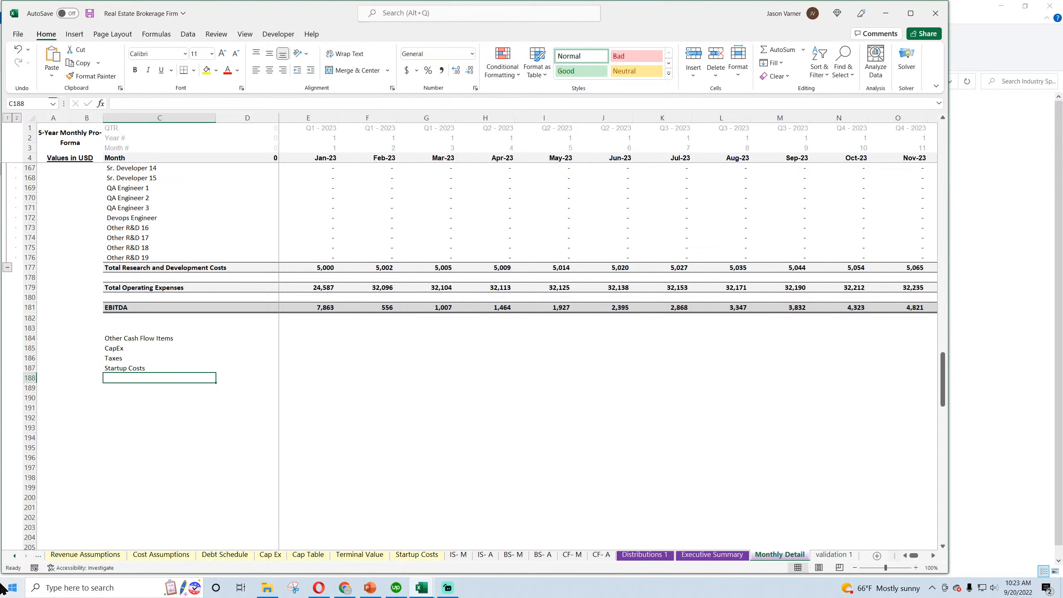
{"action": "type", "text": "Debt Proceeds"}
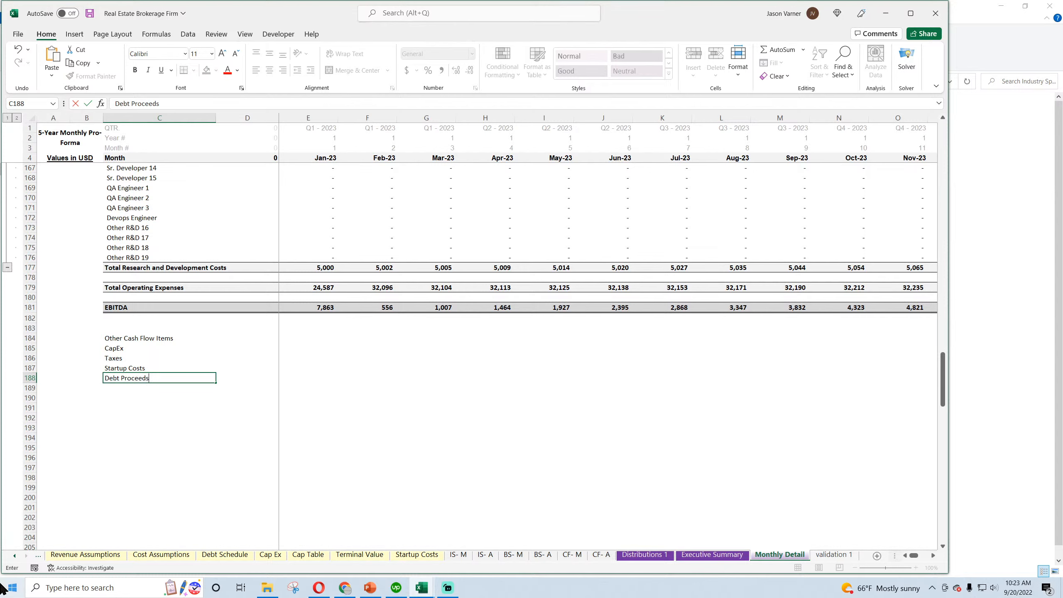
{"action": "key", "text": "Return"}
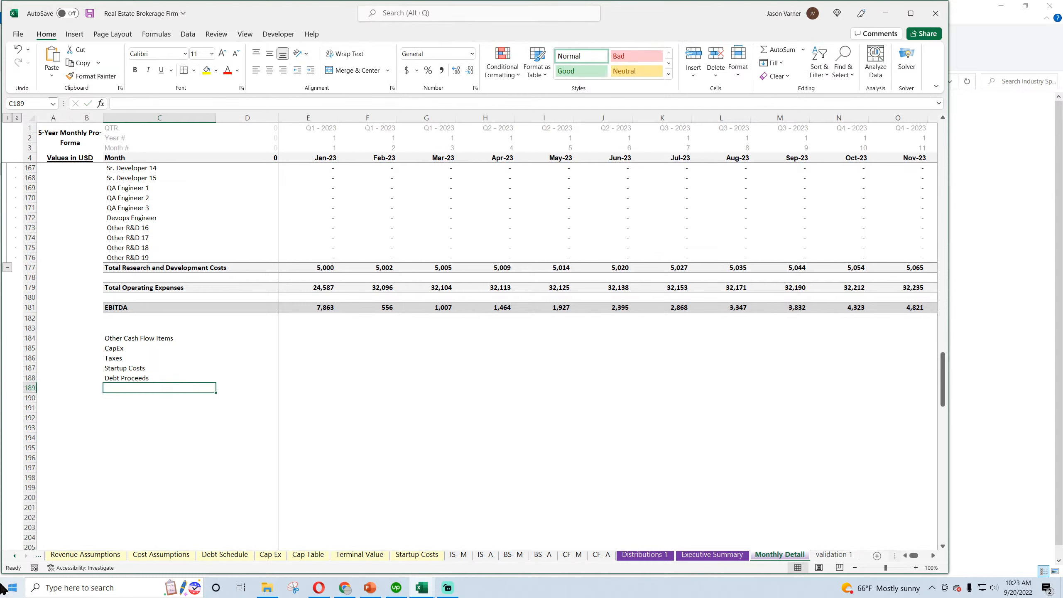
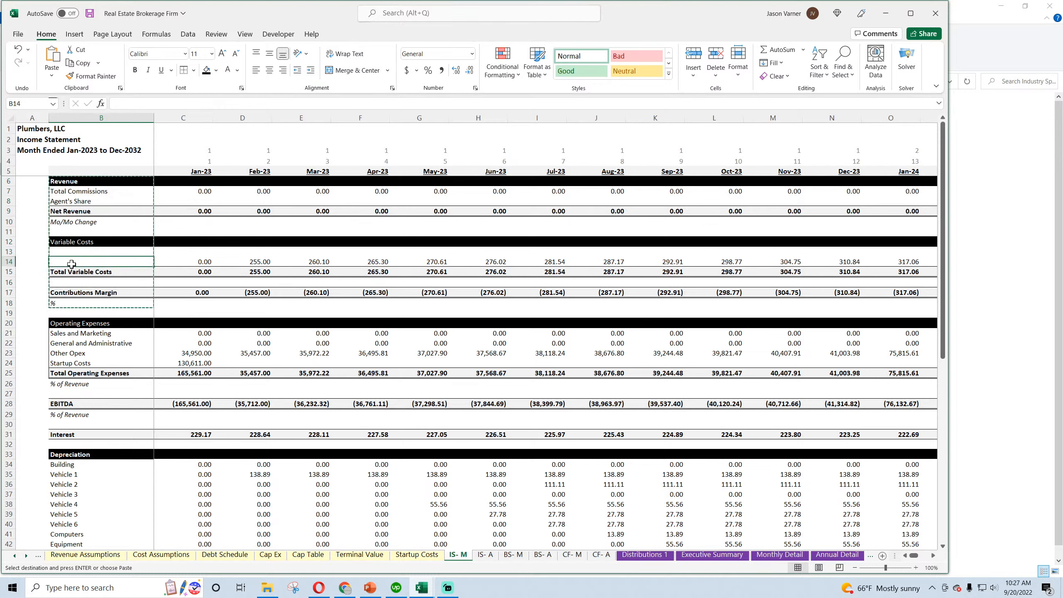
In C7 of IS- M, total the four sell side and buy side commission shares from Monthly Detail cells E14, E21, E31 and E38
{"action": "left_click", "coordinate": [76, 193]}
{"action": "left_click", "coordinate": [179, 193]}
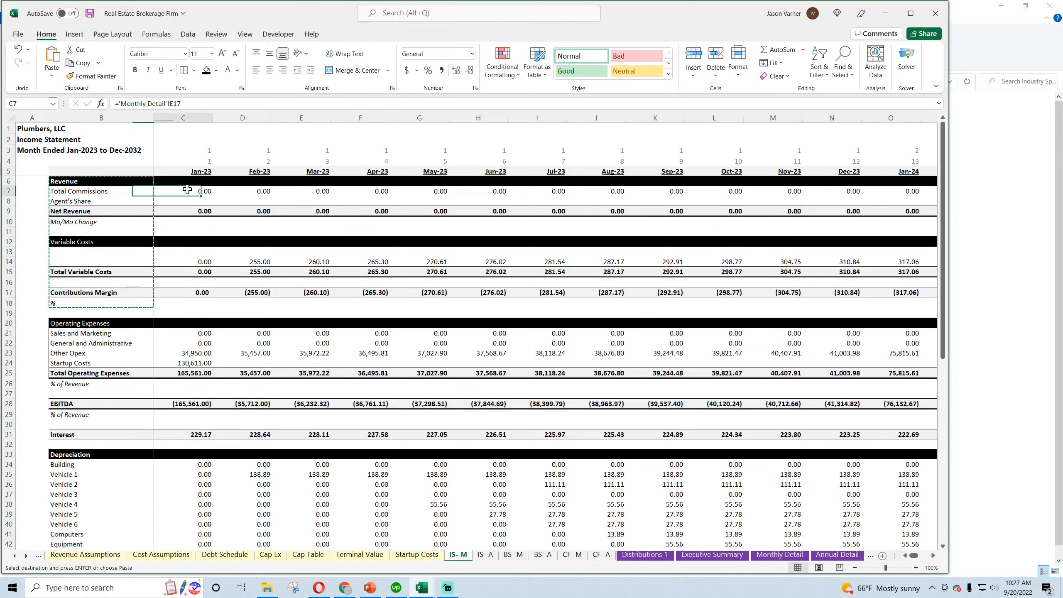
{"action": "type", "text": "="}
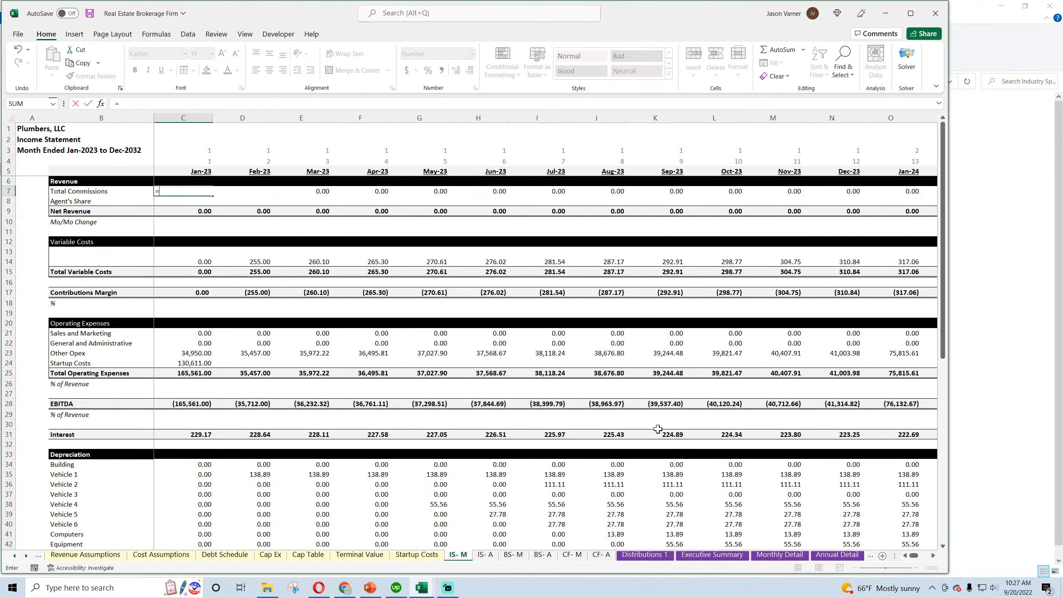
{"action": "left_click", "coordinate": [779, 555]}
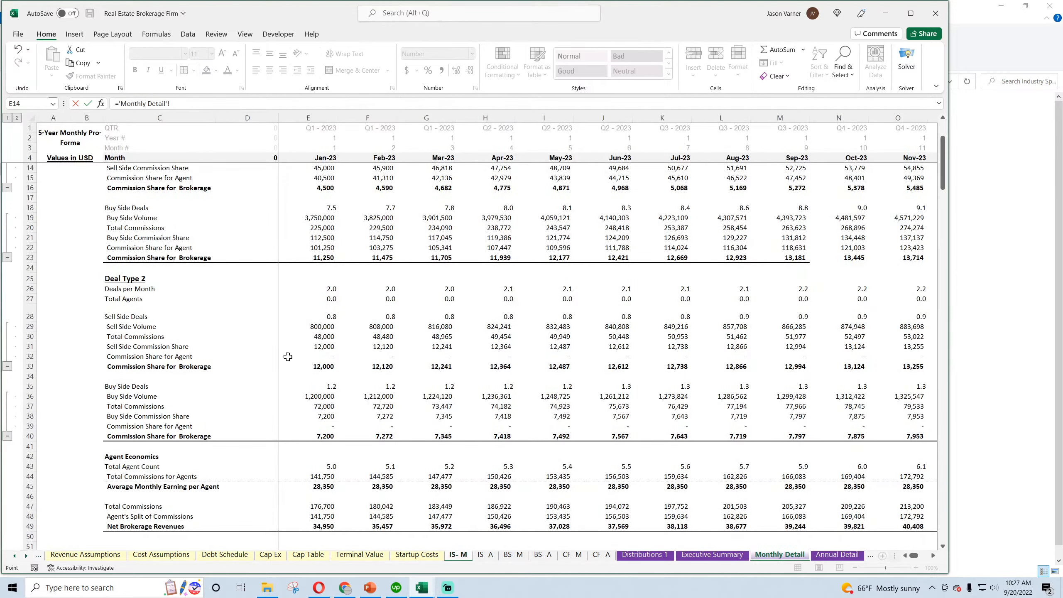
{"action": "scroll", "coordinate": [288, 357], "scroll_direction": "up", "scroll_amount": 3}
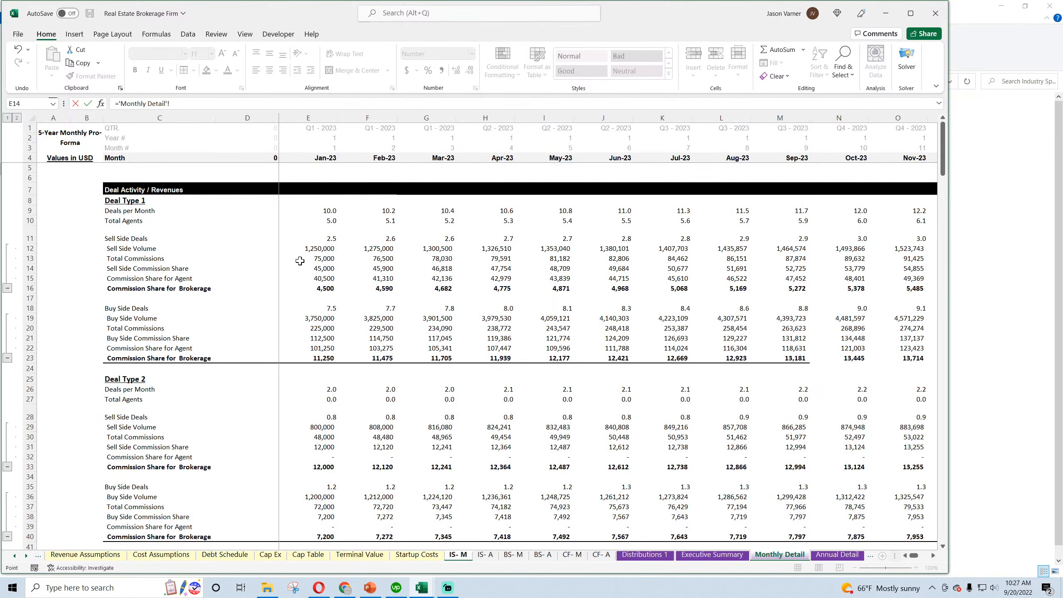
{"action": "left_click", "coordinate": [302, 269]}
{"action": "type", "text": "+"}
{"action": "left_click", "coordinate": [318, 339]}
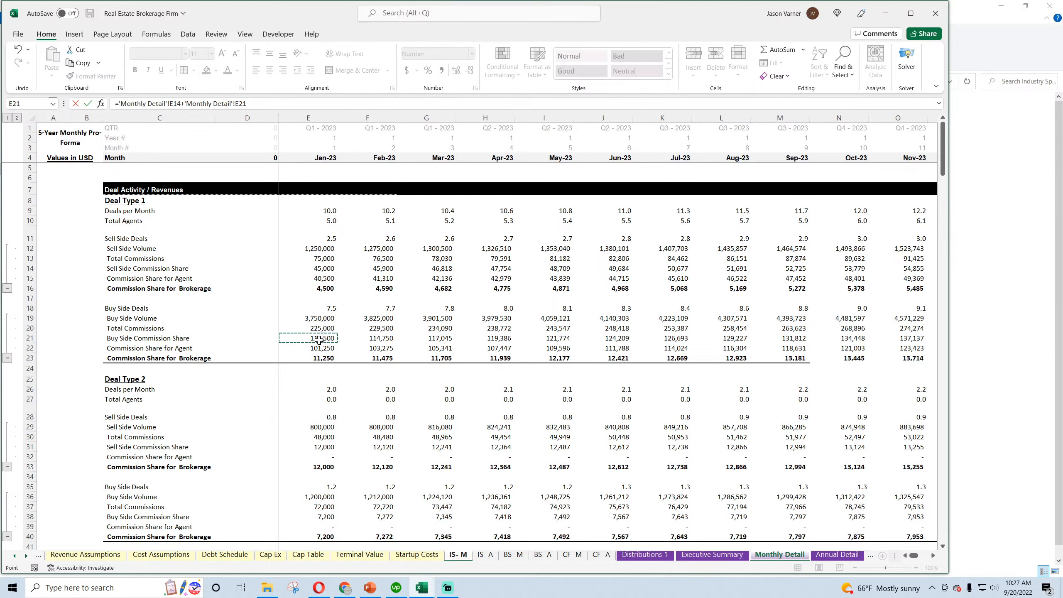
{"action": "scroll", "coordinate": [330, 354], "scroll_direction": "down", "scroll_amount": 3}
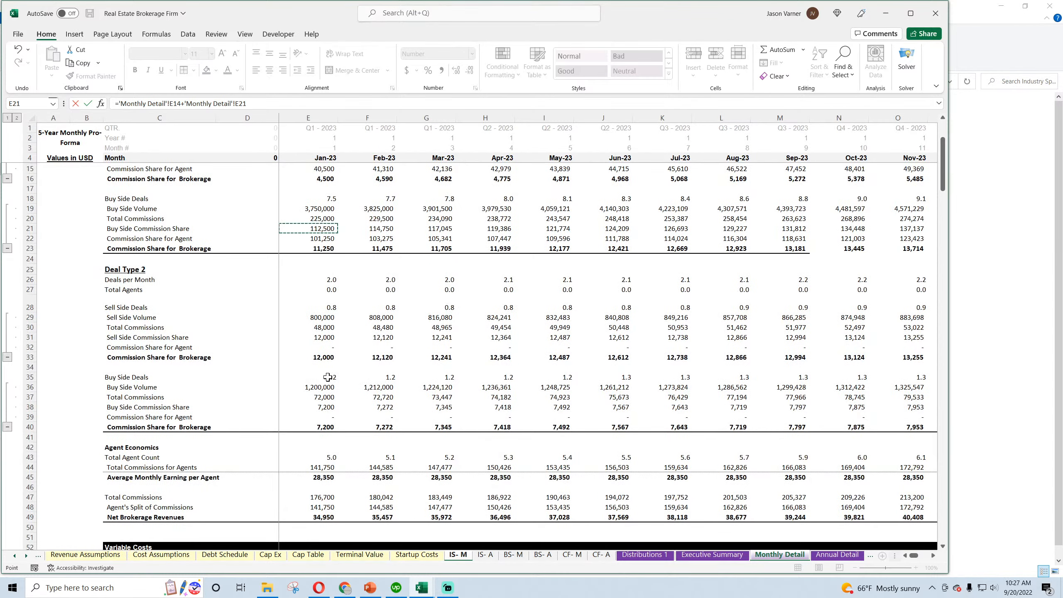
{"action": "type", "text": "+"}
{"action": "left_click", "coordinate": [316, 340]}
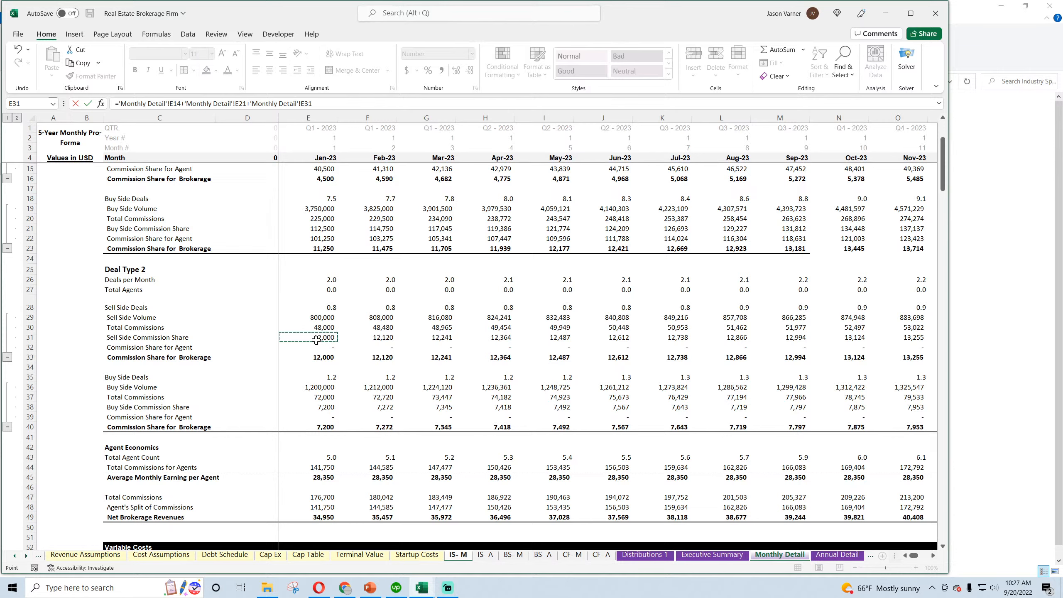
{"action": "type", "text": "+"}
{"action": "left_click", "coordinate": [315, 407]}
{"action": "key", "text": "Return"}
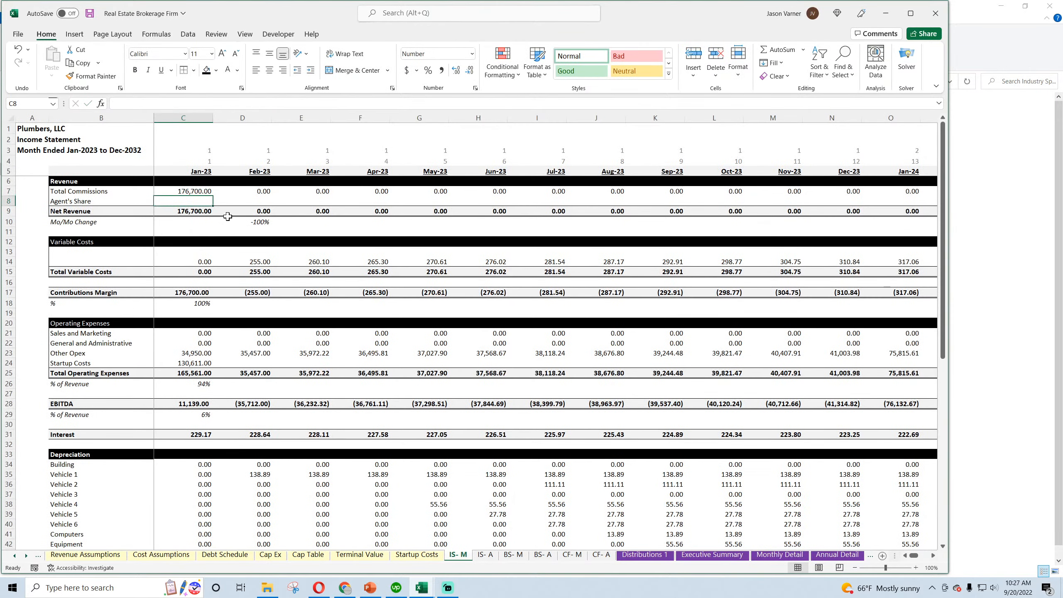
In C8, enter Agent's Share as the negative sum of the agent commission shares in Monthly Detail cells E15, E22, E32 and E39
{"action": "type", "text": "=-"}
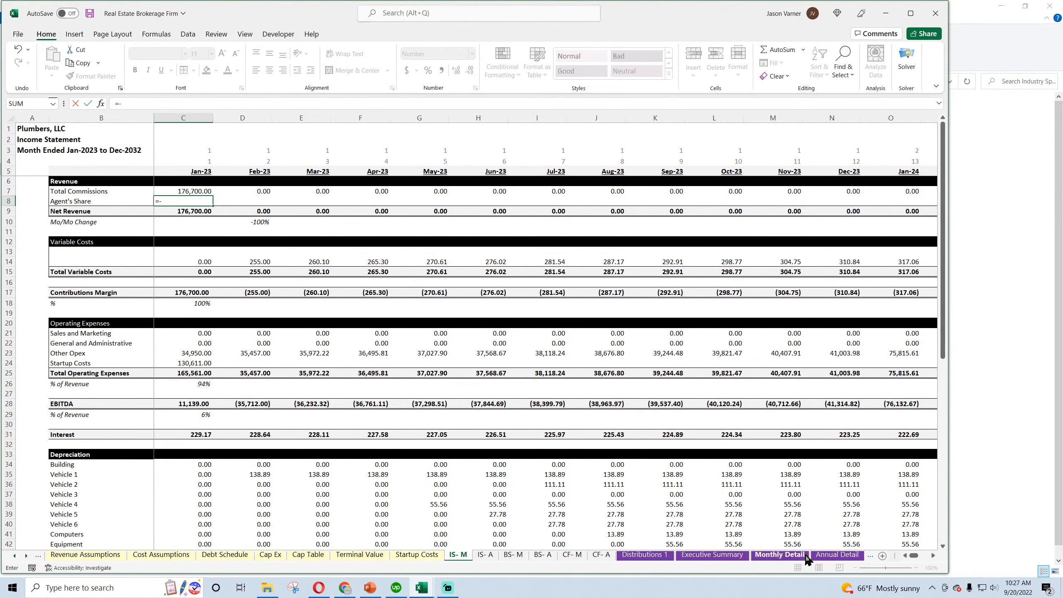
{"action": "left_click", "coordinate": [780, 554]}
{"action": "scroll", "coordinate": [307, 326], "scroll_direction": "up", "scroll_amount": 3}
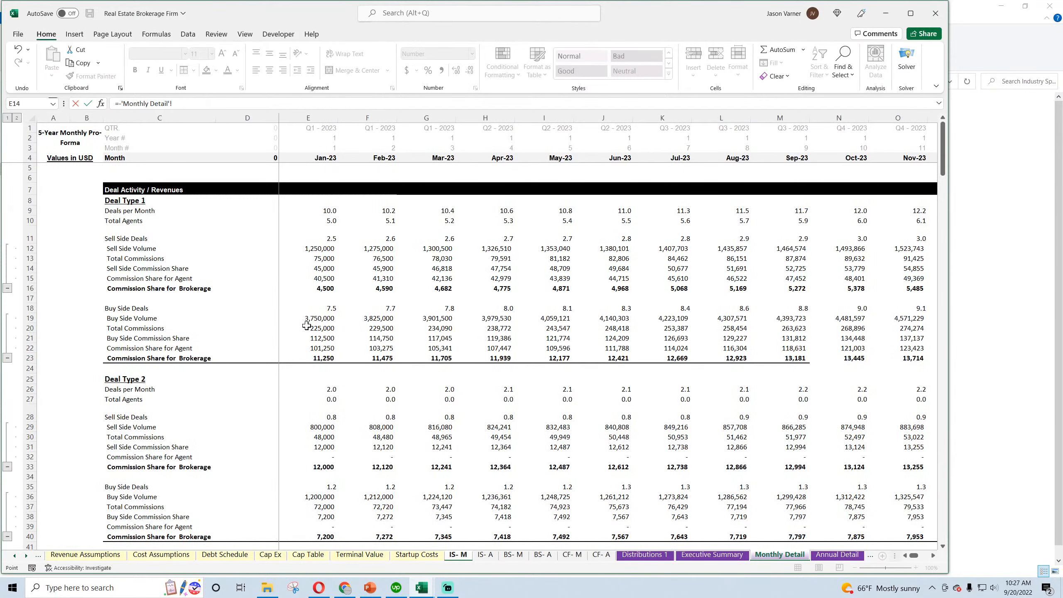
{"action": "left_click", "coordinate": [312, 280]}
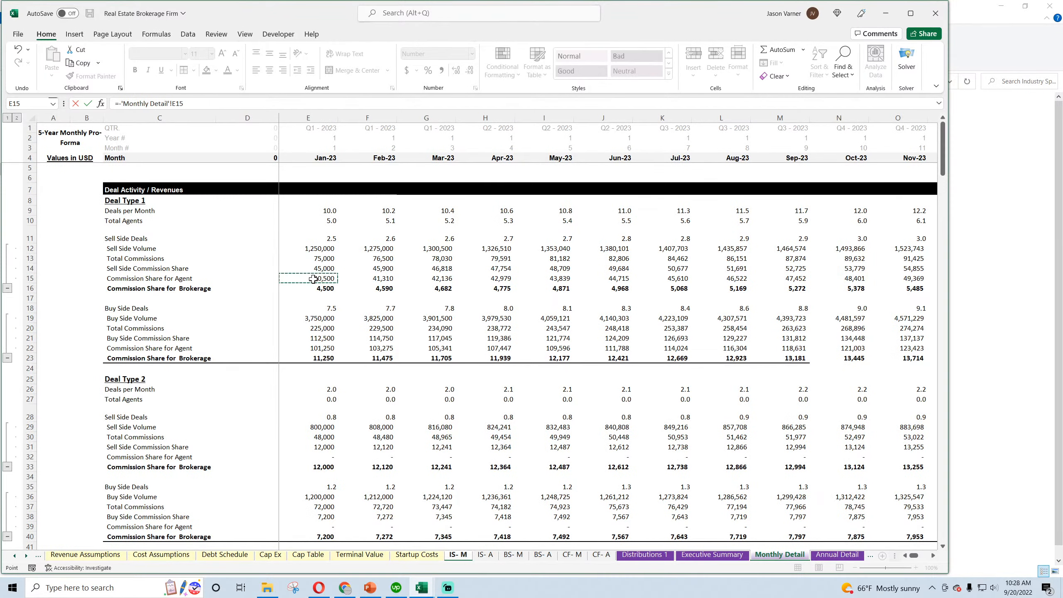
{"action": "type", "text": "-"}
{"action": "left_click", "coordinate": [317, 349]}
{"action": "type", "text": "-'Monthly Detail'!E22"}
{"action": "scroll", "coordinate": [351, 412], "scroll_direction": "down", "scroll_amount": 3}
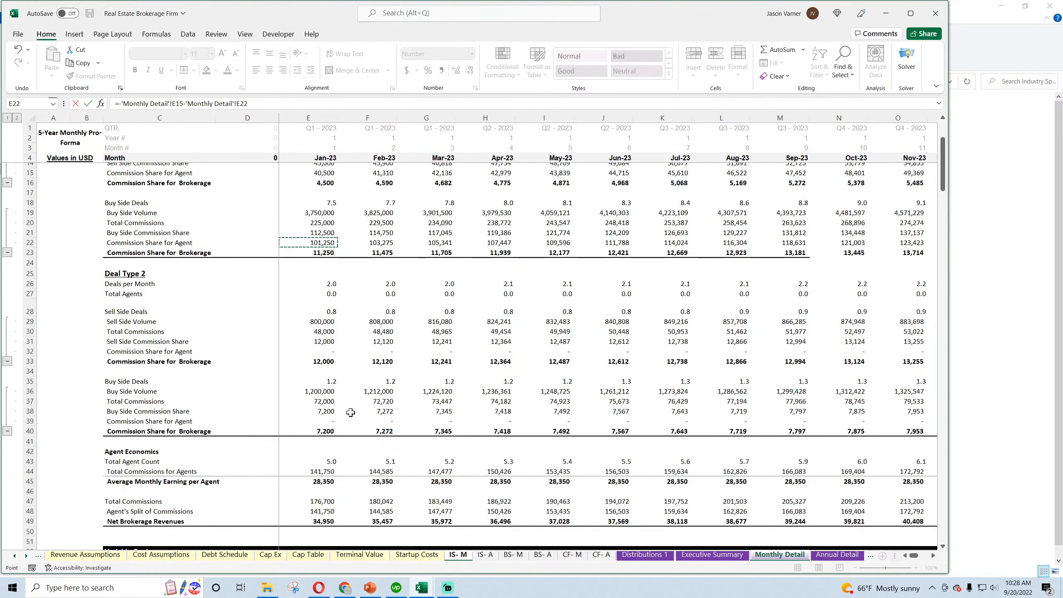
{"action": "left_click", "coordinate": [324, 417]}
{"action": "type", "text": "-"}
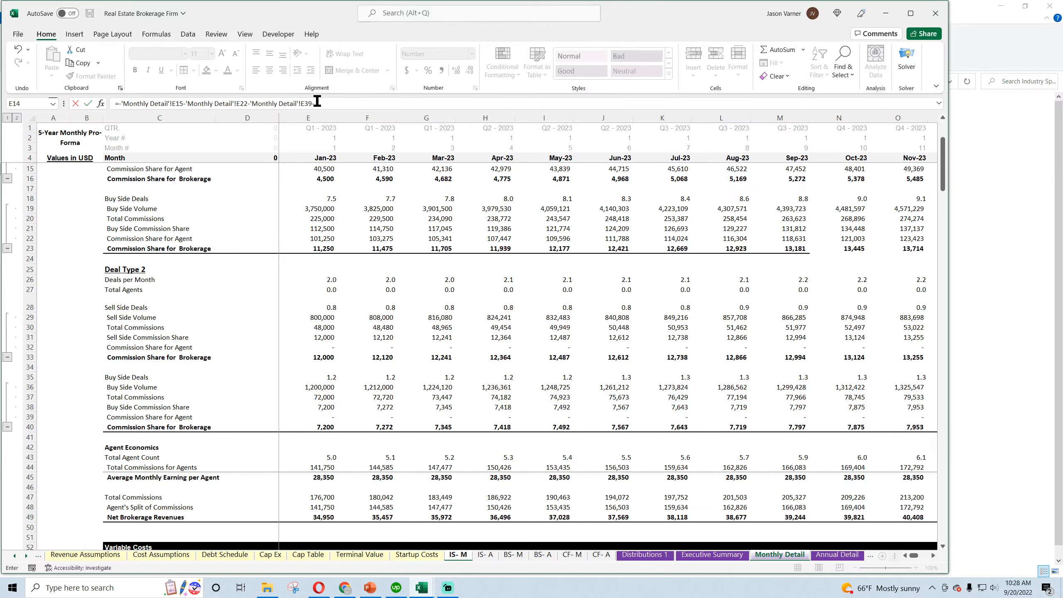
{"action": "left_click_drag", "start_coordinate": [334, 105], "coordinate": [248, 105]}
{"action": "key", "text": "BackSpace"}
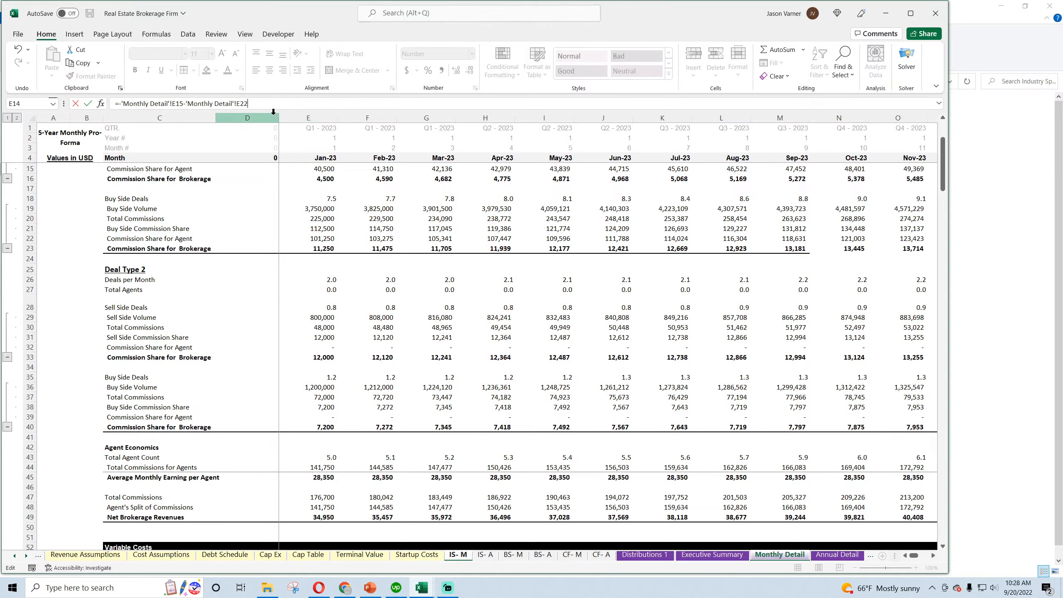
{"action": "left_click", "coordinate": [316, 349]}
{"action": "type", "text": "-"}
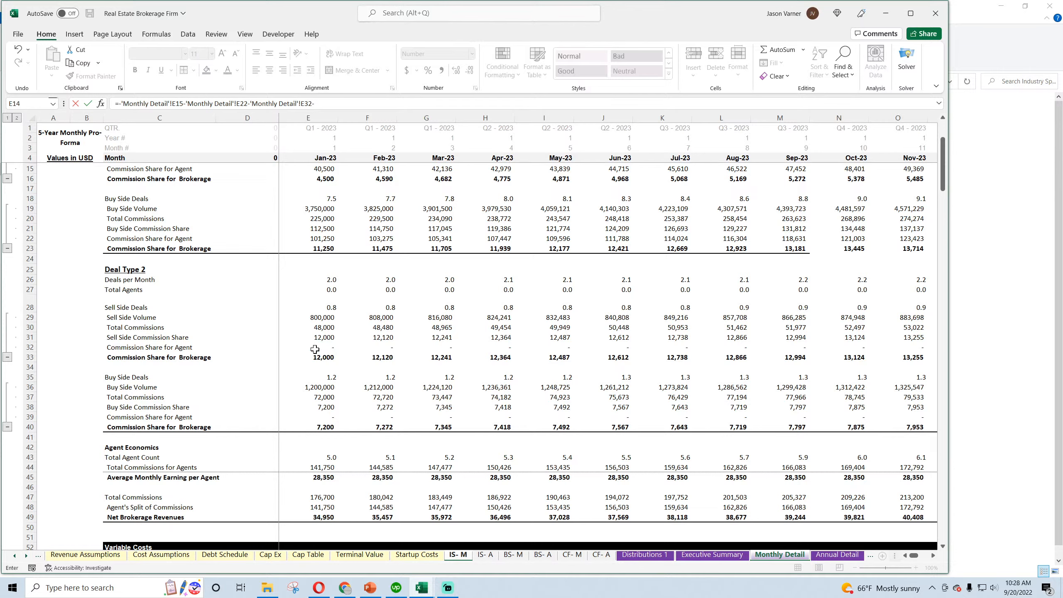
{"action": "left_click", "coordinate": [321, 418]}
{"action": "key", "text": "Return"}
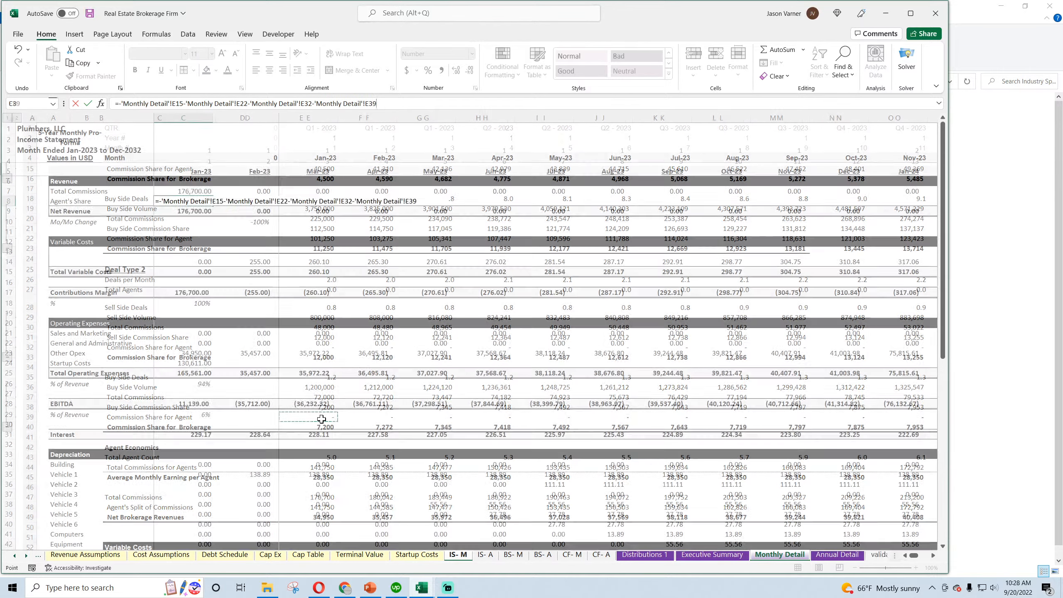
{"action": "left_click", "coordinate": [195, 201]}
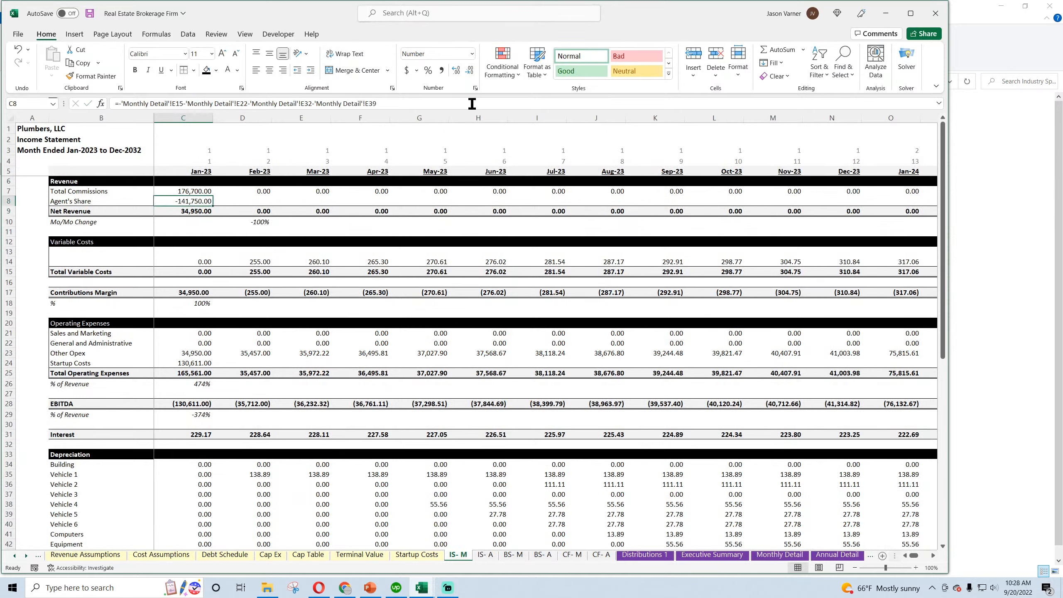
{"action": "left_click", "coordinate": [475, 88]}
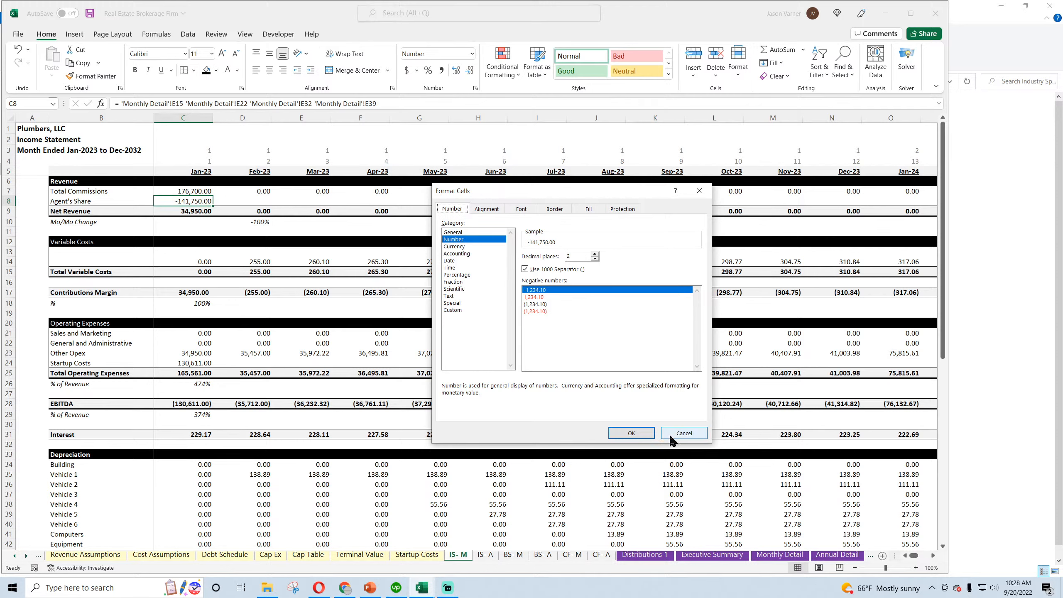
{"action": "left_click", "coordinate": [683, 433]}
Enter the label Values in USD in B5, above the Revenue heading
{"action": "left_click", "coordinate": [84, 171]}
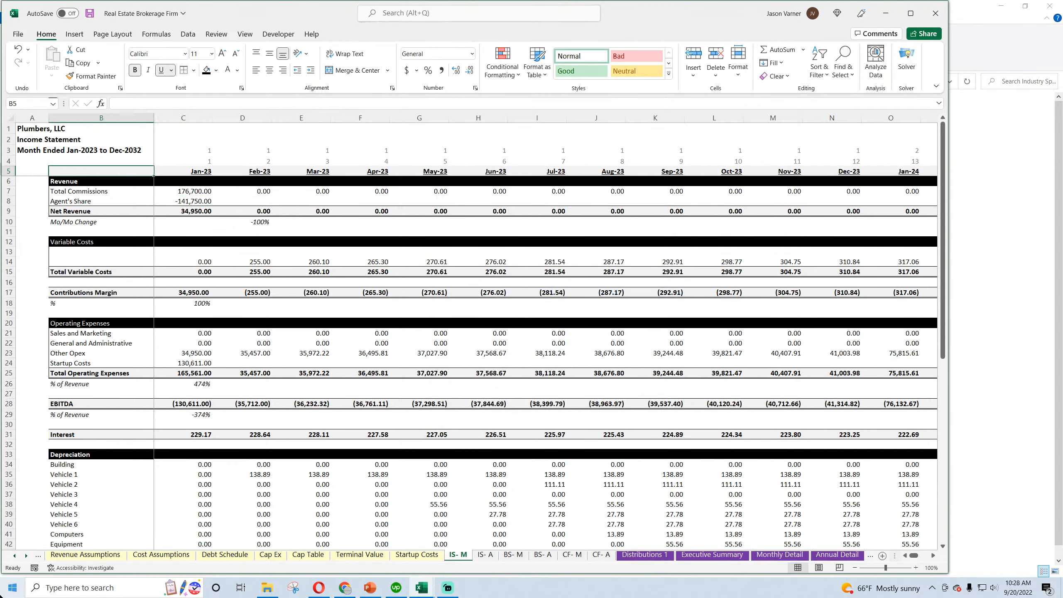
{"action": "type", "text": "Values"}
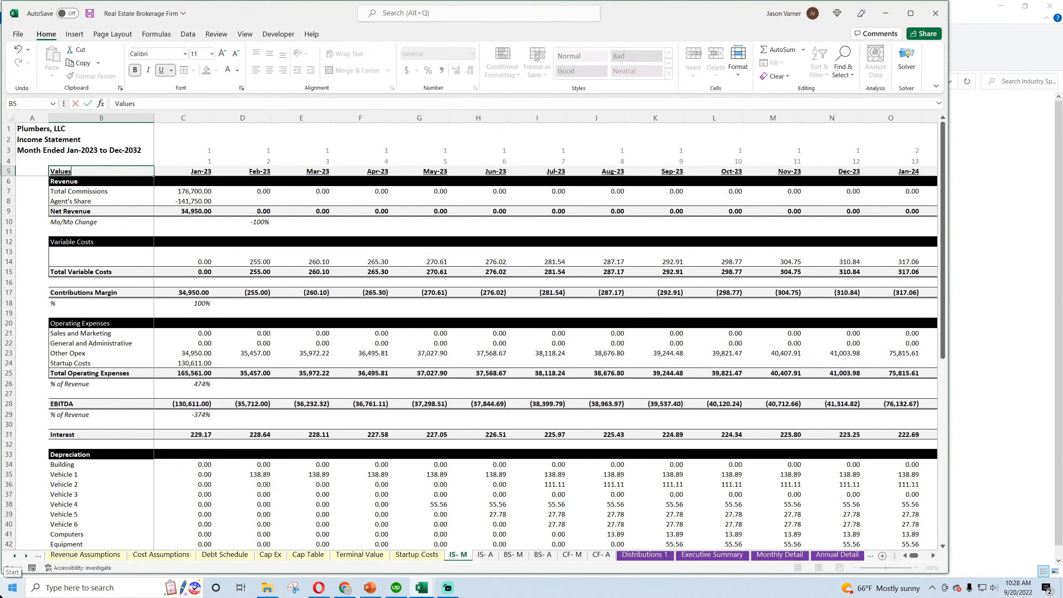
{"action": "type", "text": " in USD"}
{"action": "key", "text": "Return"}
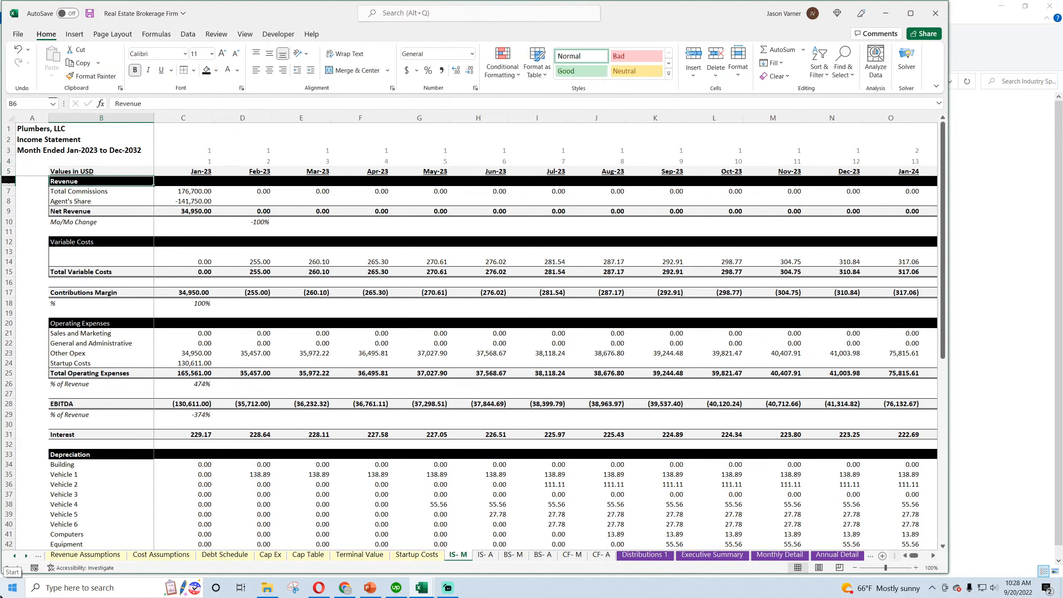
Format the monthly income statement figures in rows 7–9, 14–17, 21–31 and 34–59 through column DR with the two-decimal custom accounting format
{"action": "left_click_drag", "start_coordinate": [194, 193], "coordinate": [195, 211]}
{"action": "left_click_drag", "start_coordinate": [917, 562], "coordinate": [953, 557]}
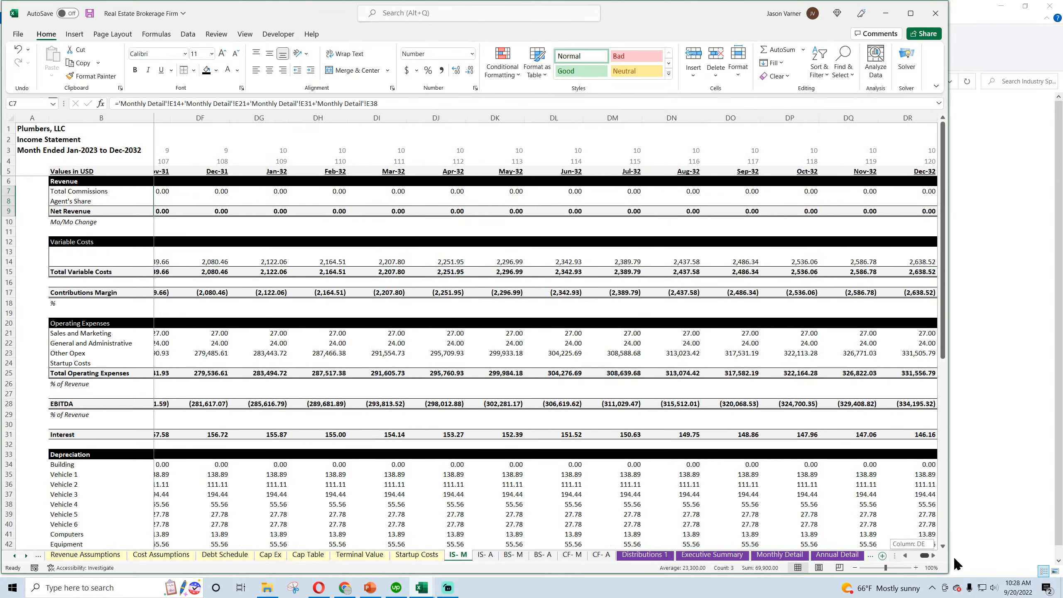
{"action": "left_click_drag", "start_coordinate": [912, 211], "coordinate": [175, 191]}
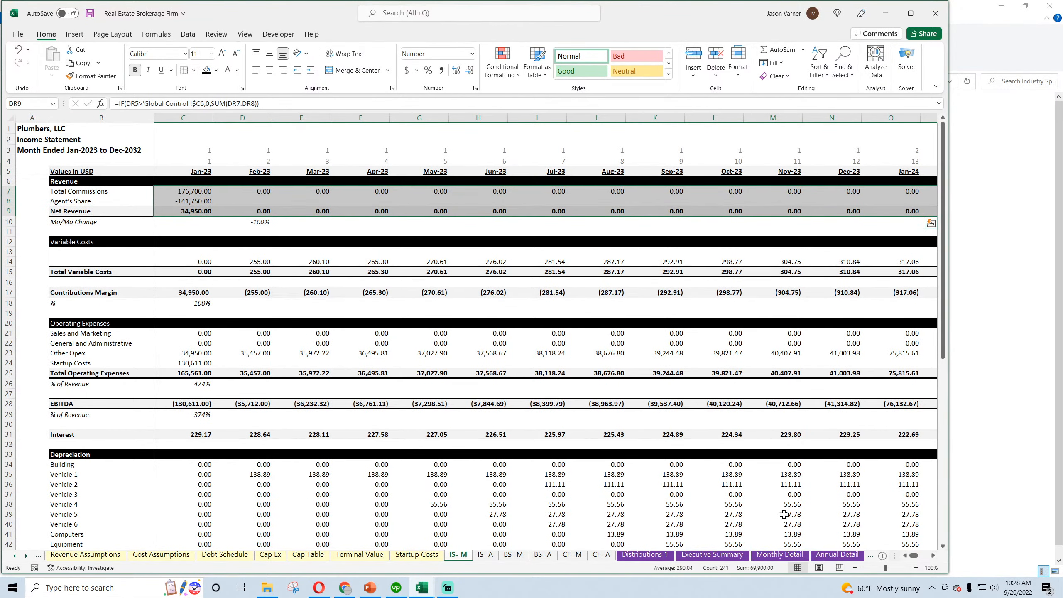
{"action": "left_click_drag", "start_coordinate": [914, 555], "coordinate": [927, 555]}
{"action": "left_click_drag", "start_coordinate": [908, 292], "coordinate": [183, 264]}
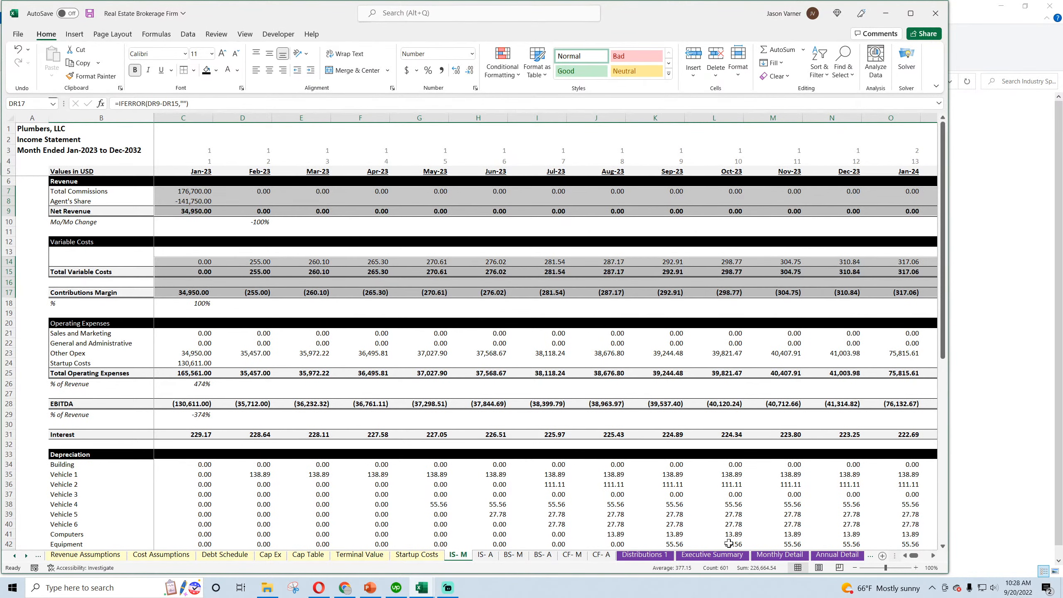
{"action": "left_click_drag", "start_coordinate": [914, 556], "coordinate": [958, 557]}
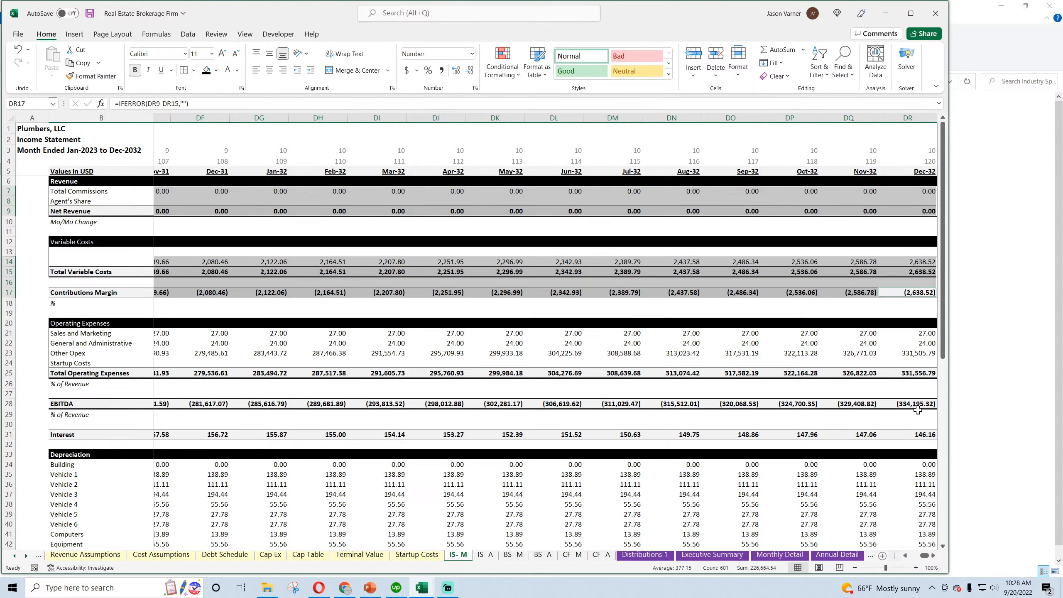
{"action": "left_click_drag", "start_coordinate": [919, 435], "coordinate": [201, 334]}
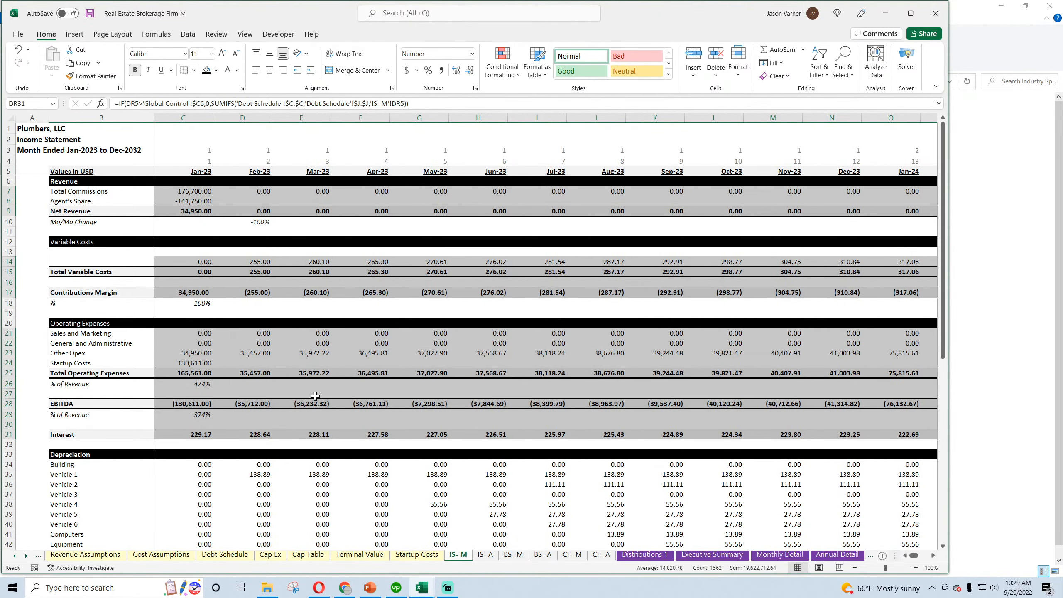
{"action": "scroll", "coordinate": [316, 396], "scroll_direction": "down", "scroll_amount": 11}
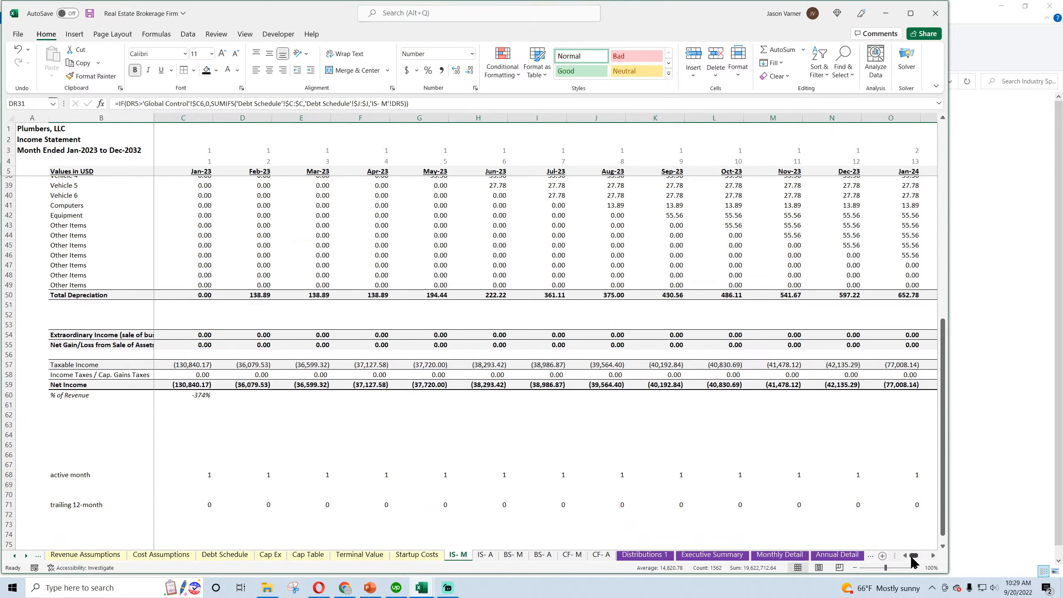
{"action": "left_click_drag", "start_coordinate": [915, 556], "coordinate": [940, 561]}
{"action": "left_click_drag", "start_coordinate": [911, 387], "coordinate": [173, 467]}
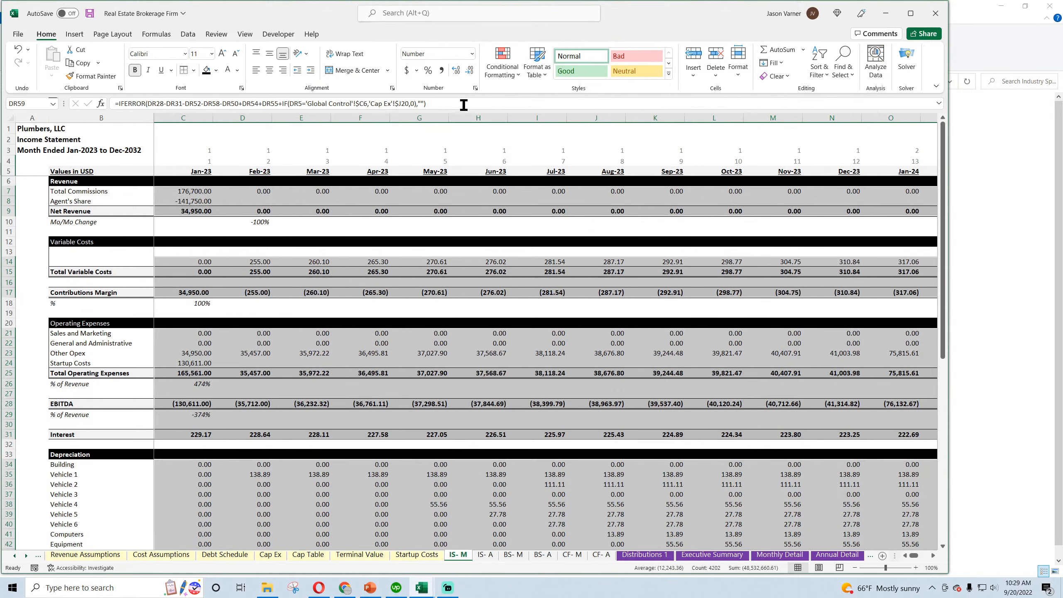
{"action": "key", "text": "ctrl+1"}
{"action": "left_click", "coordinate": [463, 309]}
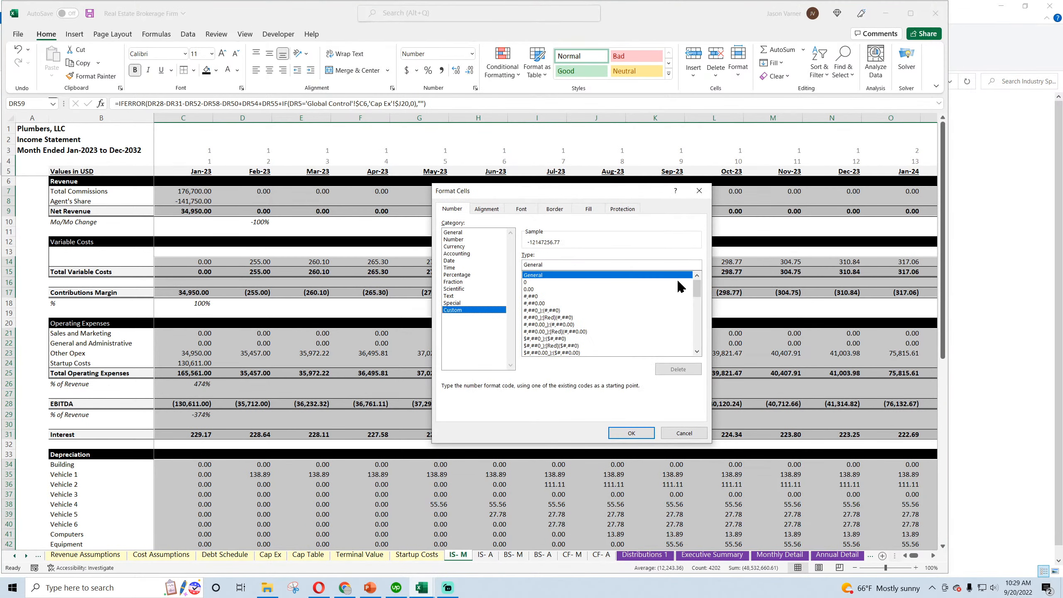
{"action": "scroll", "coordinate": [682, 293], "scroll_direction": "down", "scroll_amount": 5}
{"action": "scroll", "coordinate": [696, 335], "scroll_direction": "up", "scroll_amount": 3}
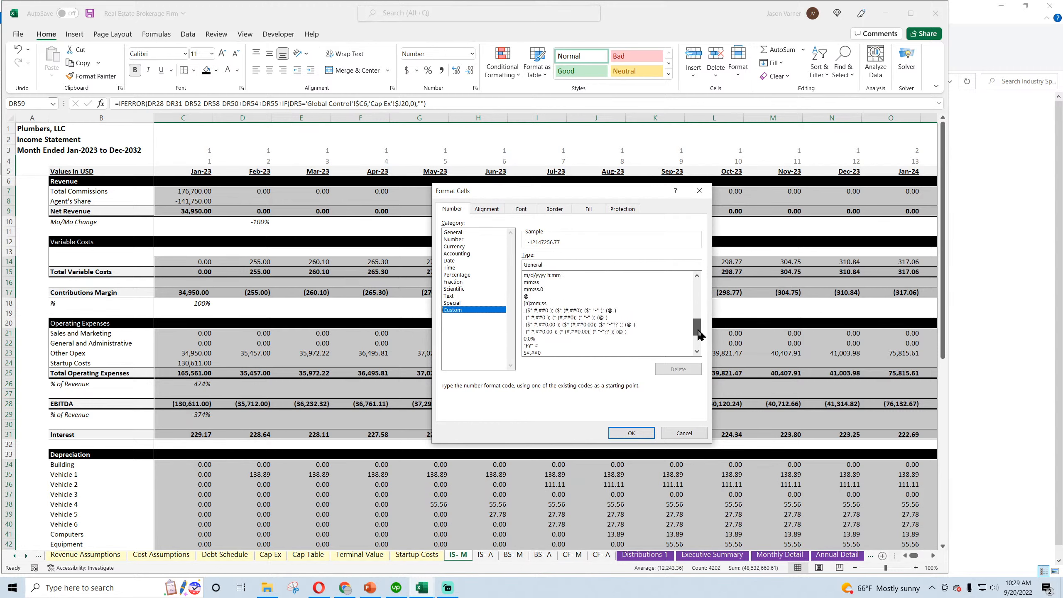
{"action": "left_click", "coordinate": [589, 318]}
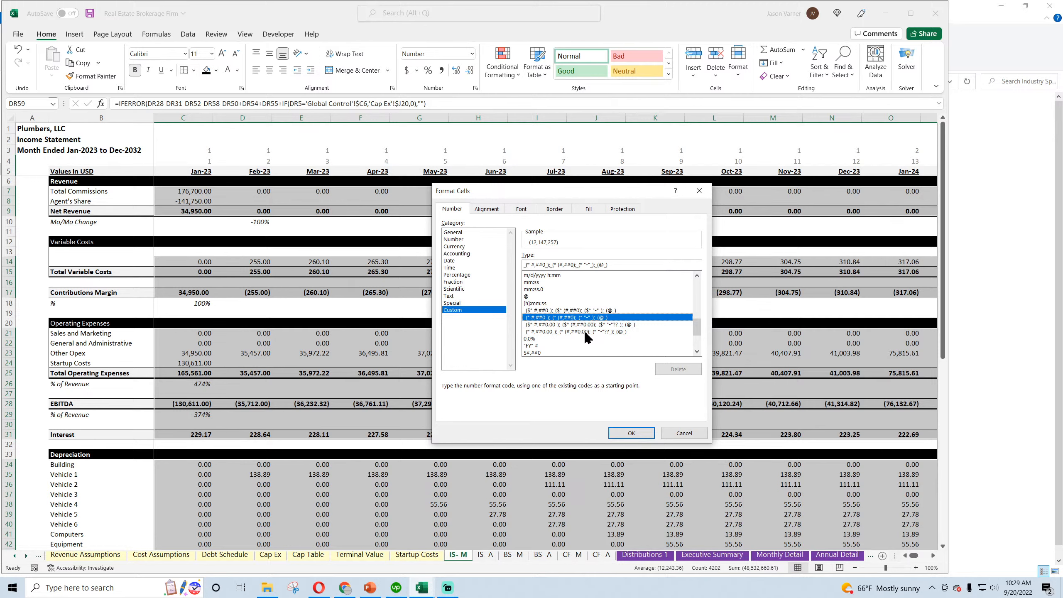
{"action": "left_click", "coordinate": [585, 332]}
{"action": "left_click", "coordinate": [631, 433]}
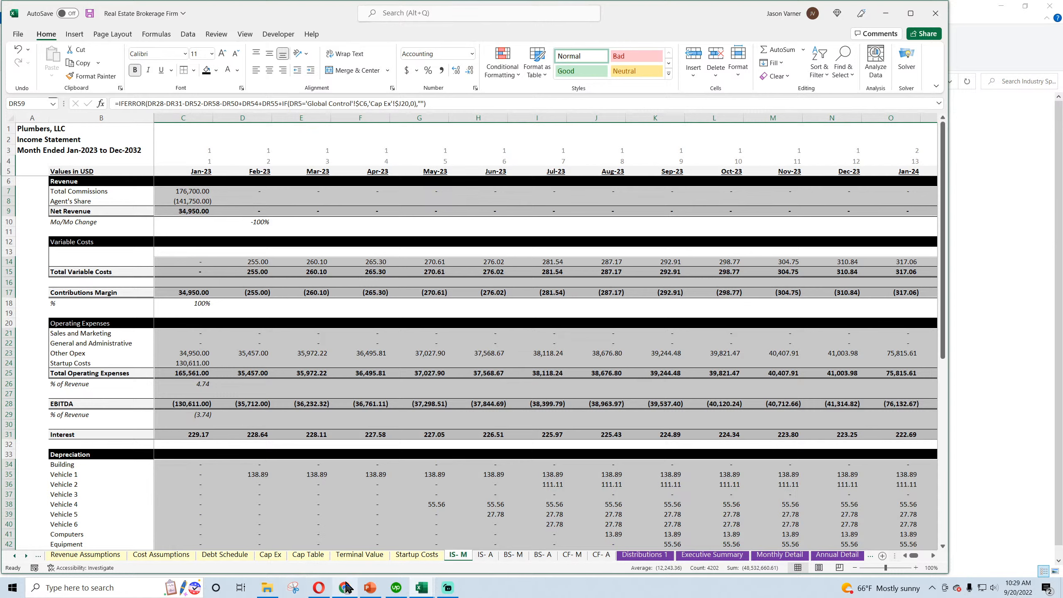
Copy the January Total Commissions, Agent's Share and Net Revenue formulas across all months through Dec-32 in column DR
{"action": "mouse_move", "coordinate": [347, 589]}
{"action": "left_click_drag", "start_coordinate": [196, 192], "coordinate": [571, 221]}
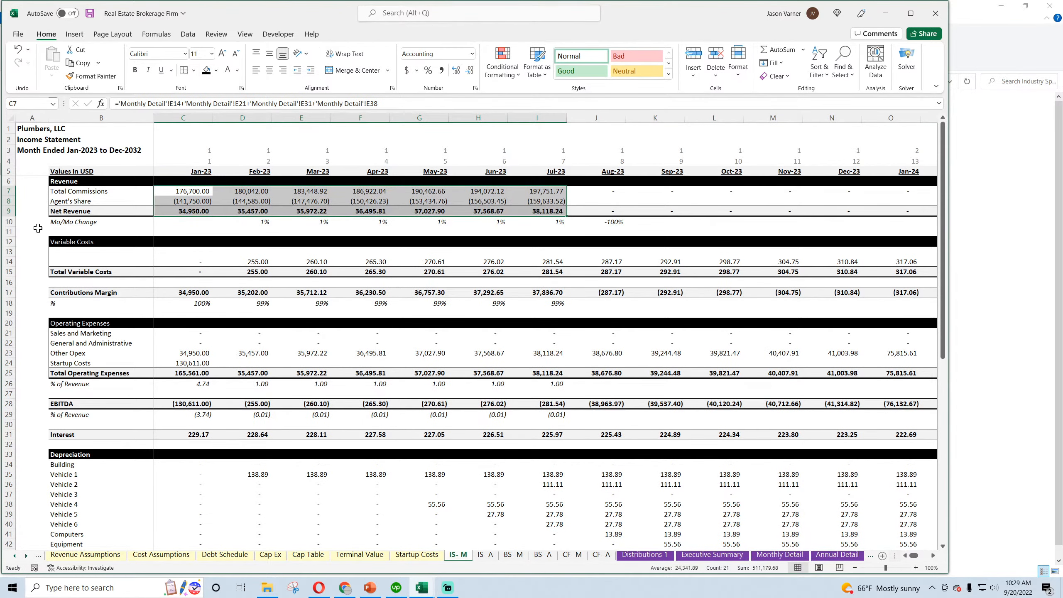
{"action": "mouse_move", "coordinate": [262, 189]}
{"action": "left_mouse_down"}
{"action": "mouse_move", "coordinate": [261, 212]}
{"action": "mouse_move", "coordinate": [861, 218]}
{"action": "mouse_move", "coordinate": [1062, 247]}
{"action": "mouse_move", "coordinate": [838, 212]}
{"action": "left_mouse_up"}
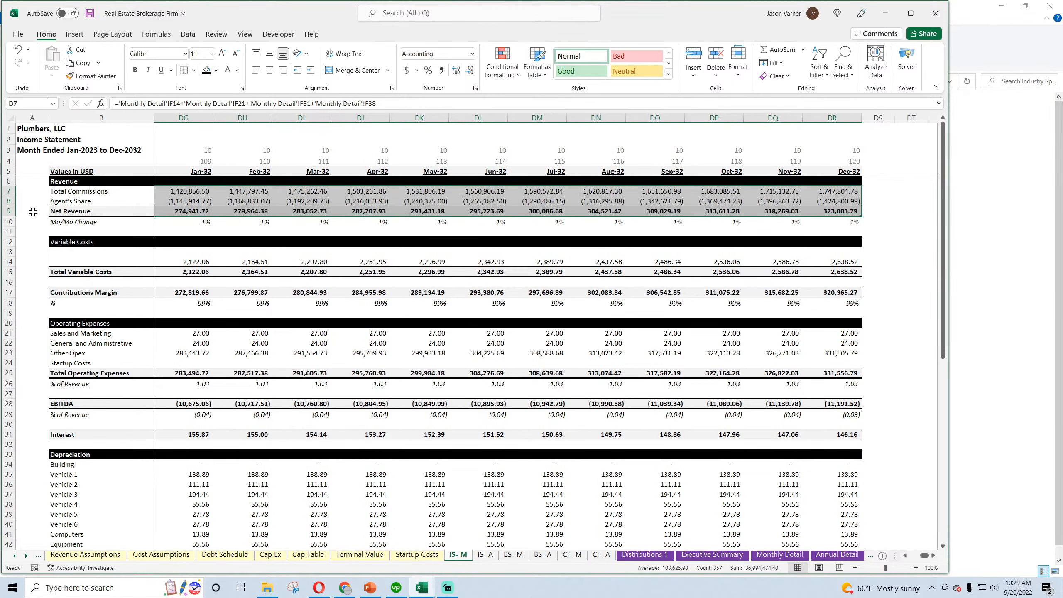
Compare the sum of the Net Revenue row with the sum of the Net Brokerage Revenues row on Monthly Detail
{"action": "left_click", "coordinate": [6, 211]}
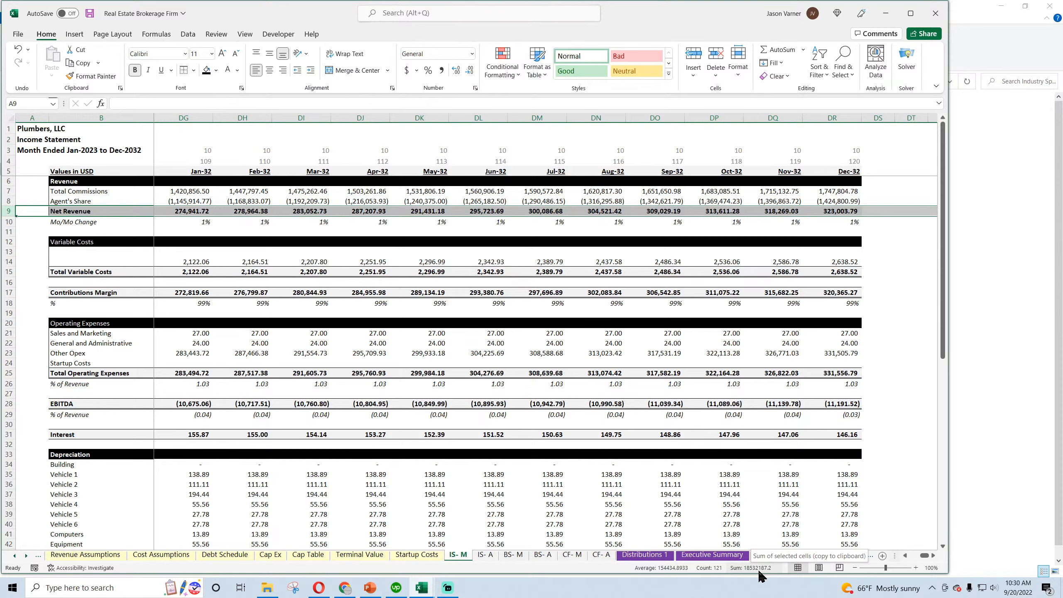
{"action": "left_click", "coordinate": [795, 556]}
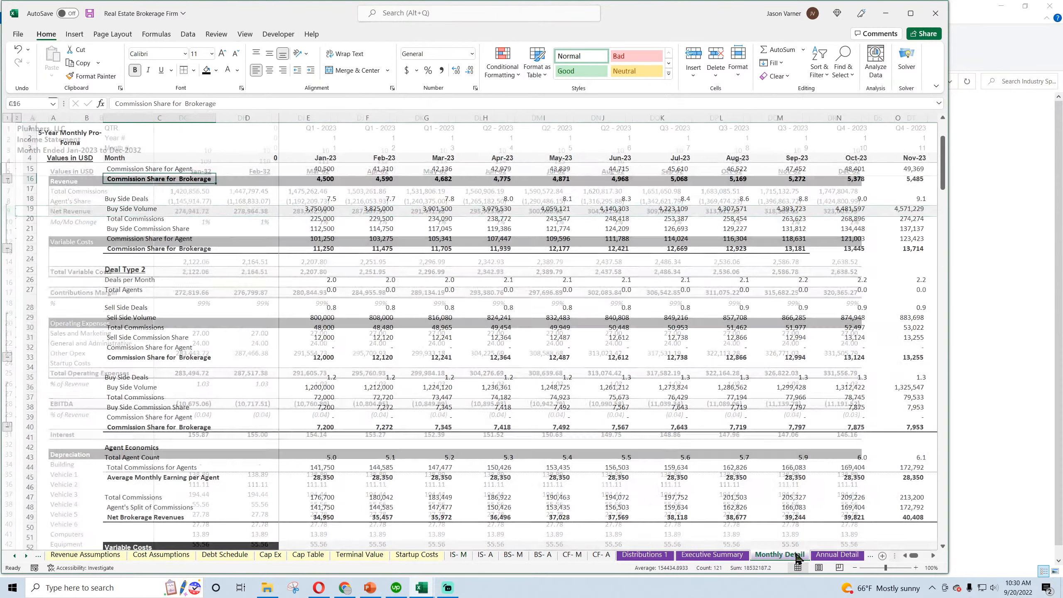
{"action": "scroll", "coordinate": [134, 404], "scroll_direction": "down", "scroll_amount": 11}
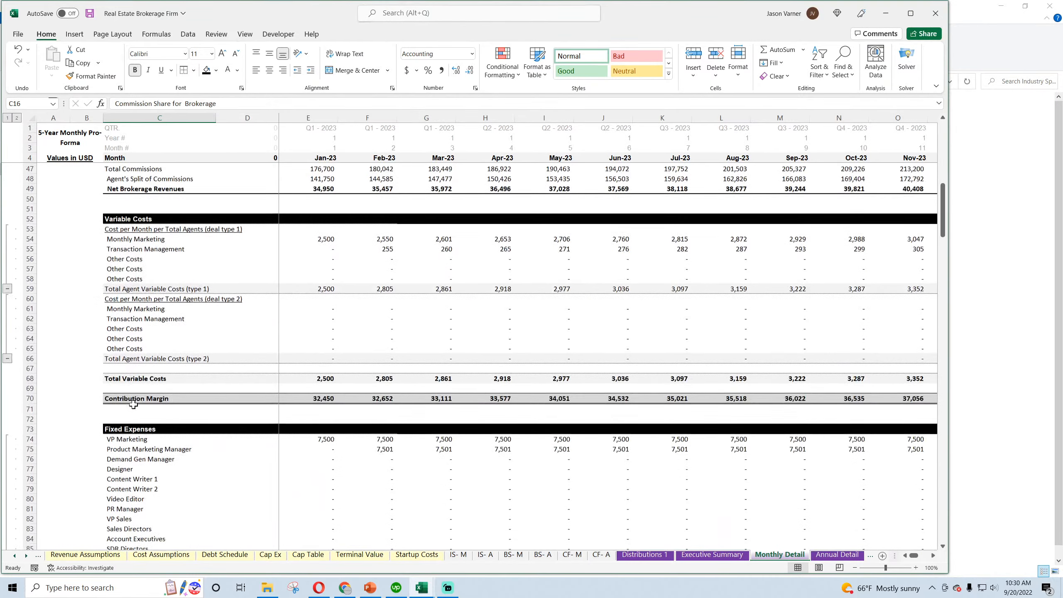
{"action": "scroll", "coordinate": [134, 404], "scroll_direction": "up", "scroll_amount": 4}
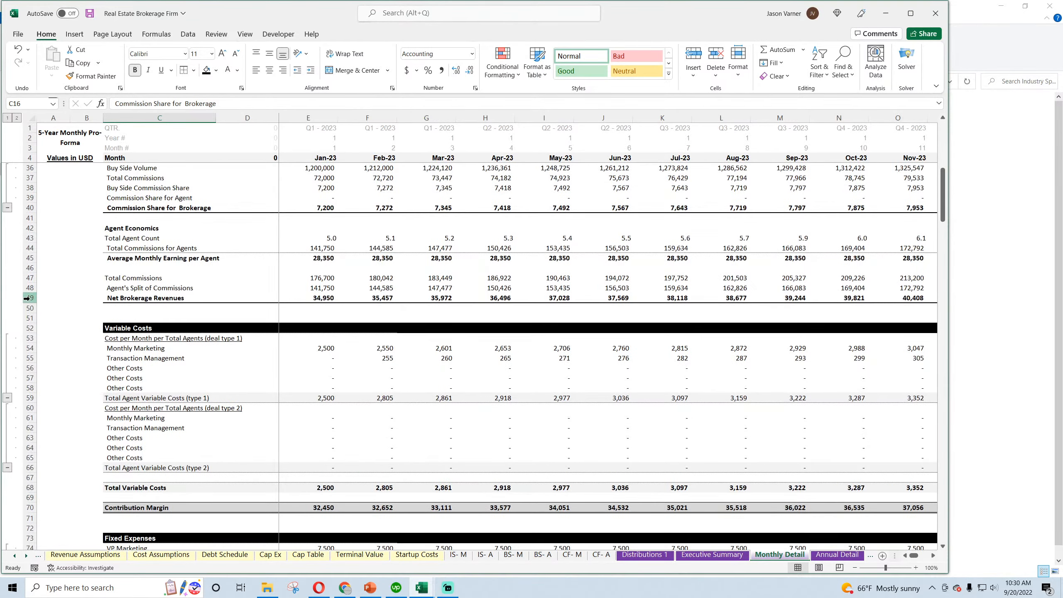
{"action": "left_click", "coordinate": [27, 299]}
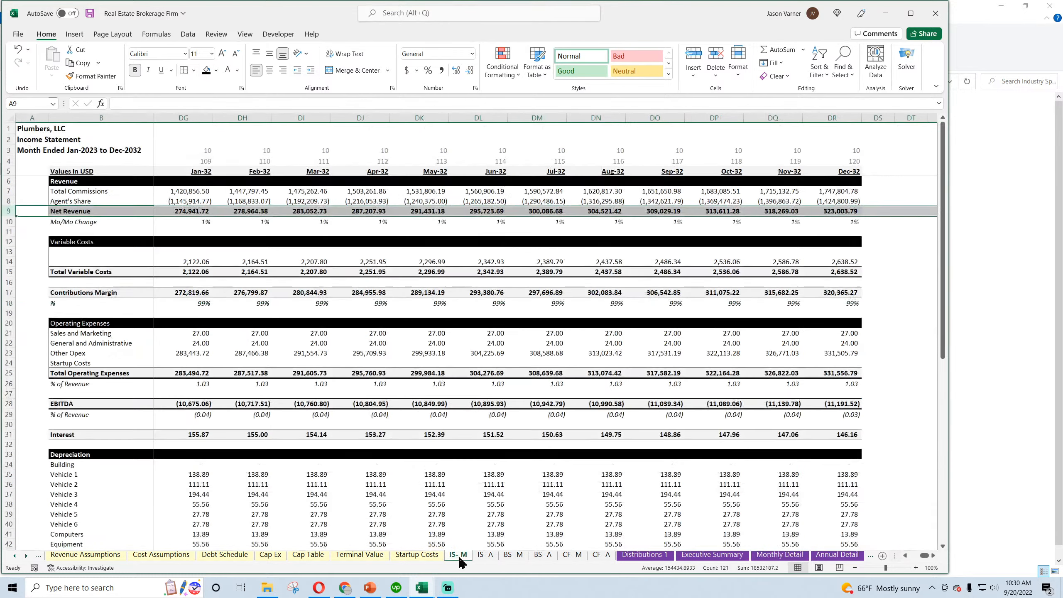
Recheck the Net Revenue row's sum on the monthly income statement and return to the January 2023 columns
{"action": "left_click", "coordinate": [459, 555]}
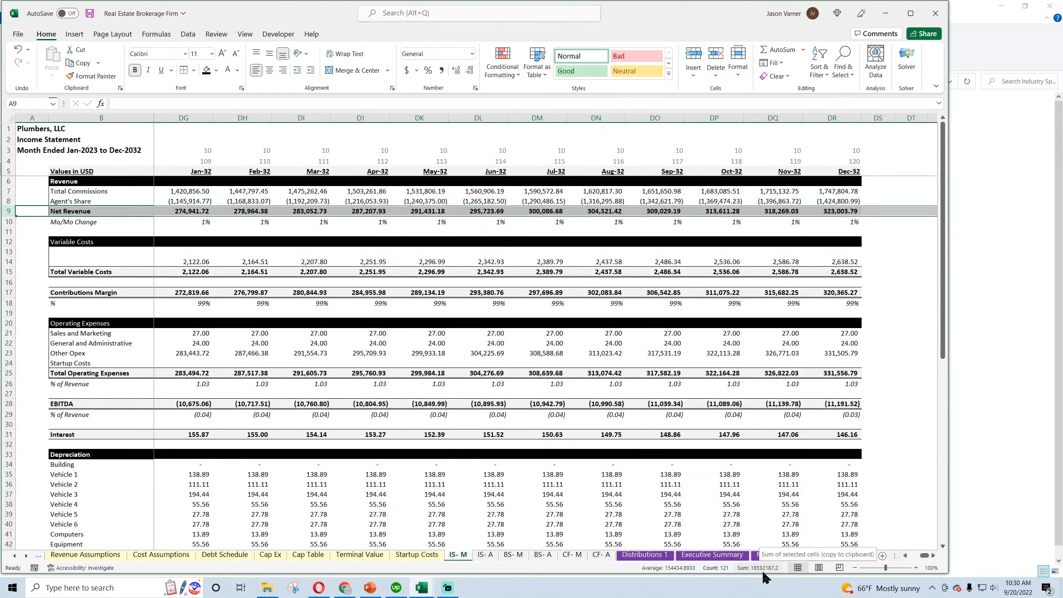
{"action": "left_click", "coordinate": [479, 363]}
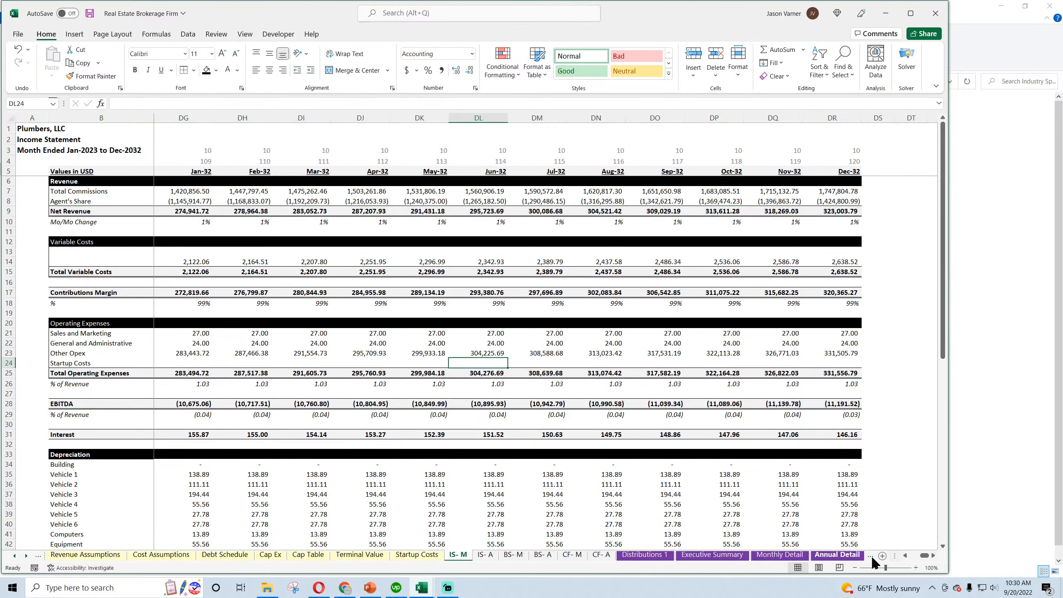
{"action": "left_click_drag", "start_coordinate": [925, 555], "coordinate": [914, 555]}
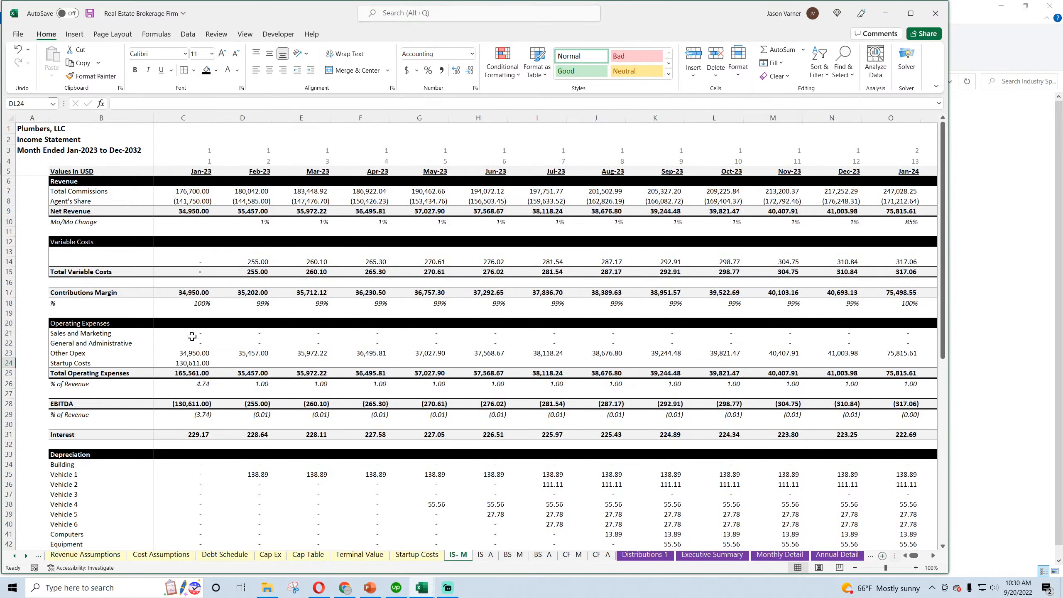
Examine the variable cost lines and the Total Variable Costs row on Monthly Detail for the monthly income statement's empty row 13
{"action": "left_click", "coordinate": [77, 251]}
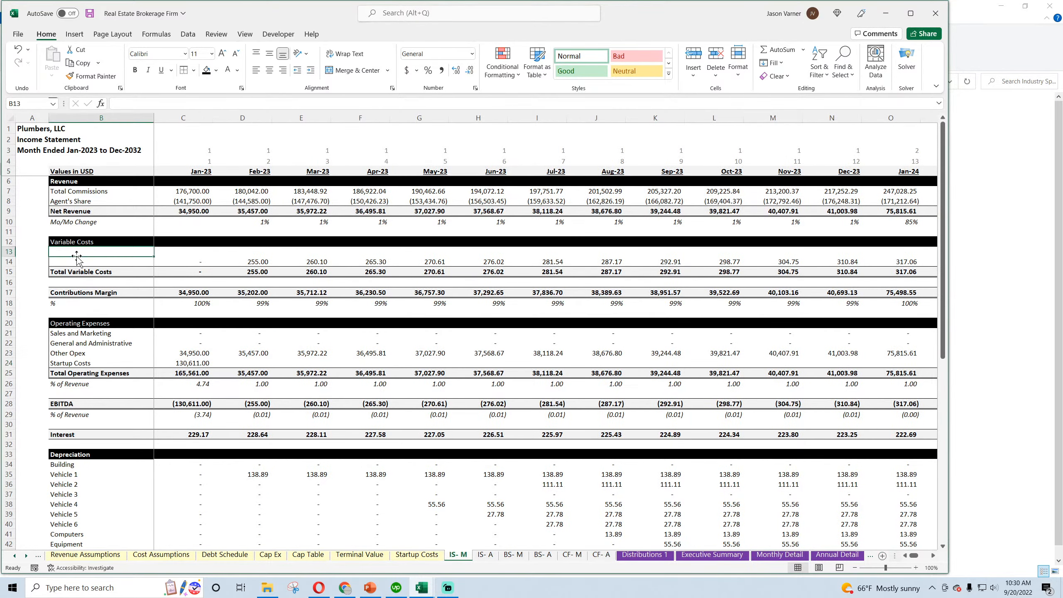
{"action": "left_click", "coordinate": [781, 555]}
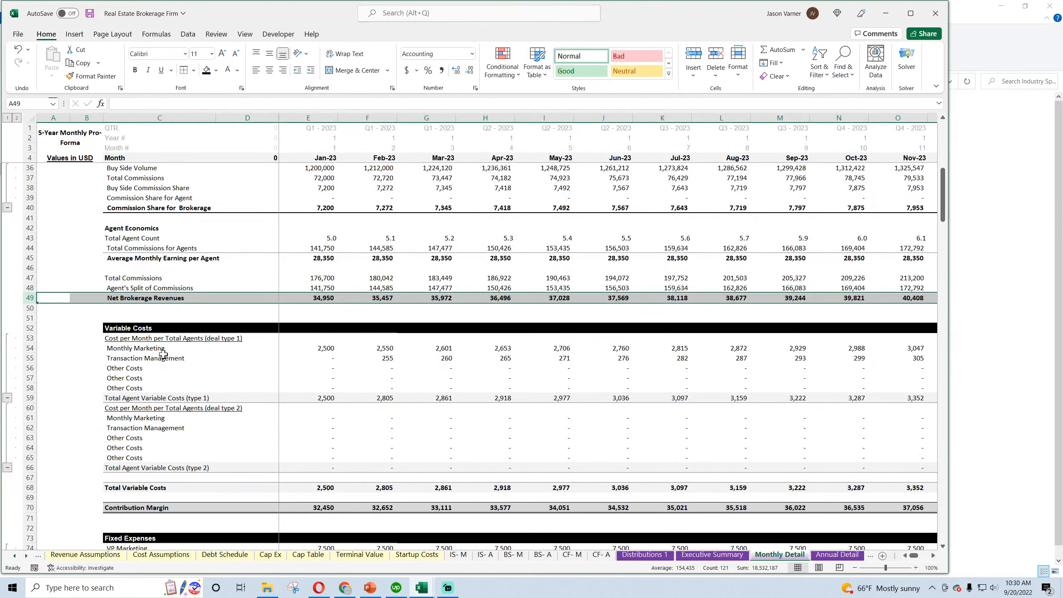
{"action": "left_click", "coordinate": [154, 340]}
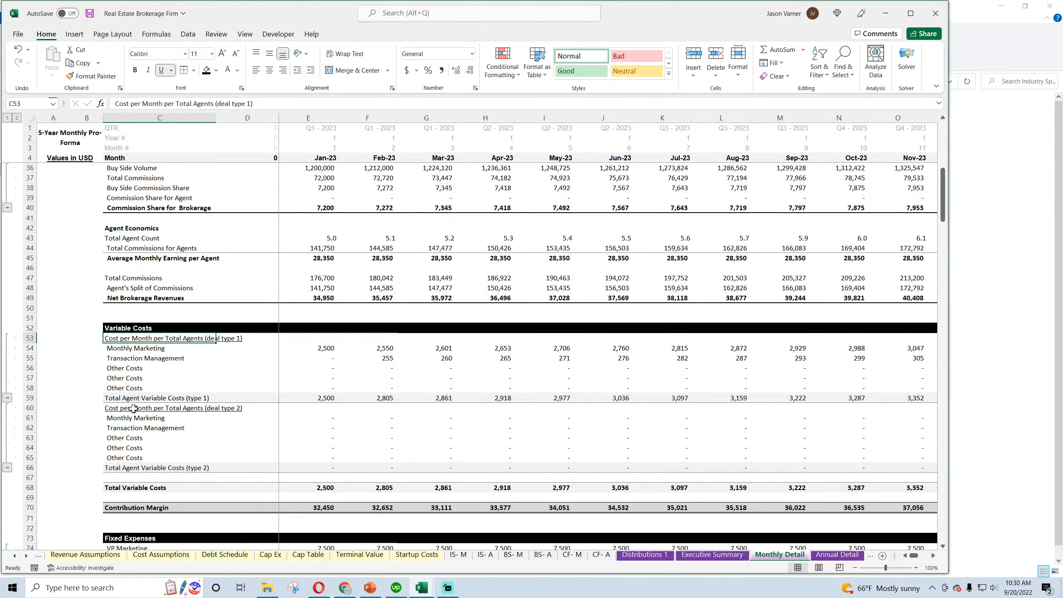
{"action": "left_click", "coordinate": [133, 348]}
{"action": "left_click", "coordinate": [133, 358]}
{"action": "left_click", "coordinate": [133, 349]}
{"action": "left_click", "coordinate": [133, 359]}
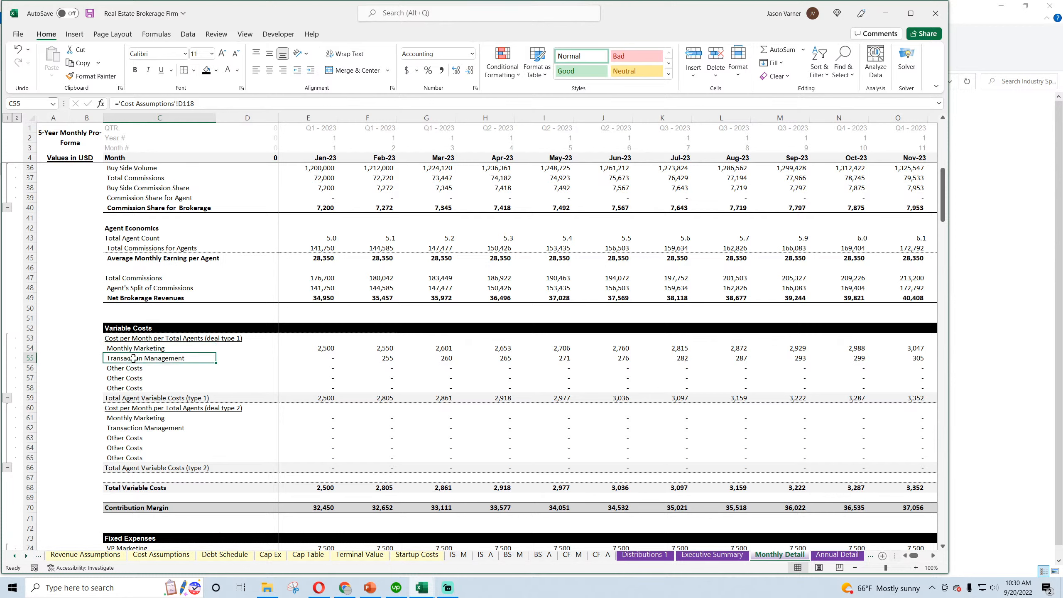
{"action": "left_click", "coordinate": [132, 346]}
{"action": "left_click", "coordinate": [130, 359]}
{"action": "left_click", "coordinate": [133, 486]}
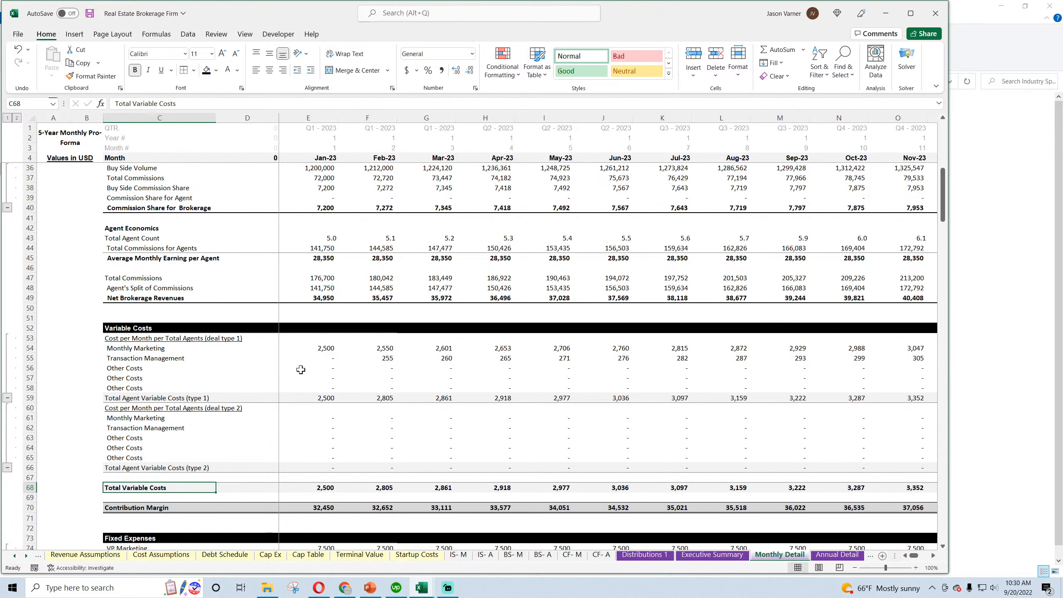
Inspect the Jan-23 Transaction Management formula in E55 on Monthly Detail and the cells it references
{"action": "left_click", "coordinate": [327, 359]}
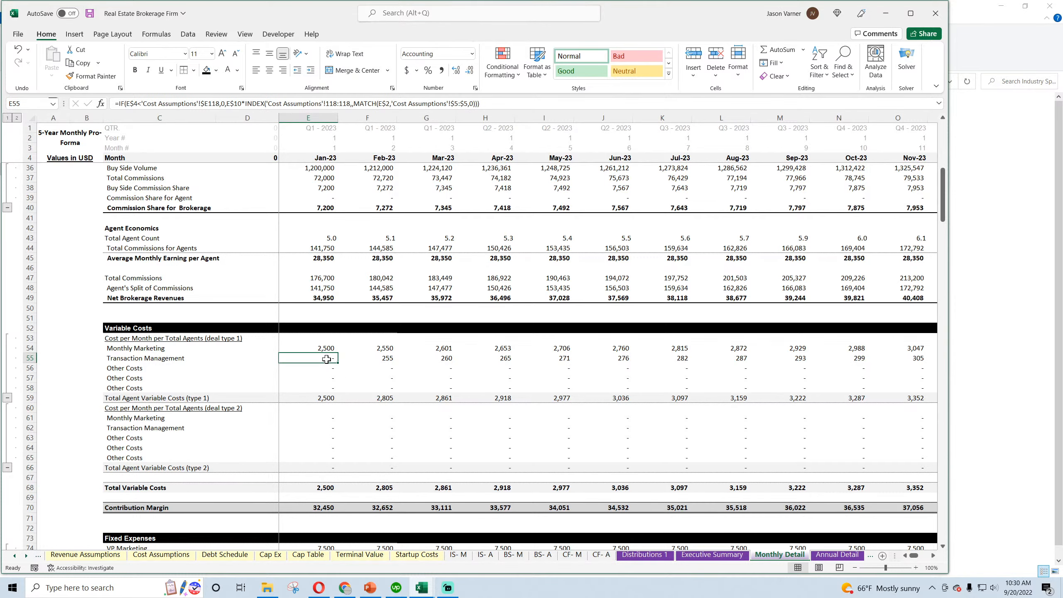
{"action": "double_click", "coordinate": [327, 359]}
{"action": "scroll", "coordinate": [378, 436], "scroll_direction": "up", "scroll_amount": 10}
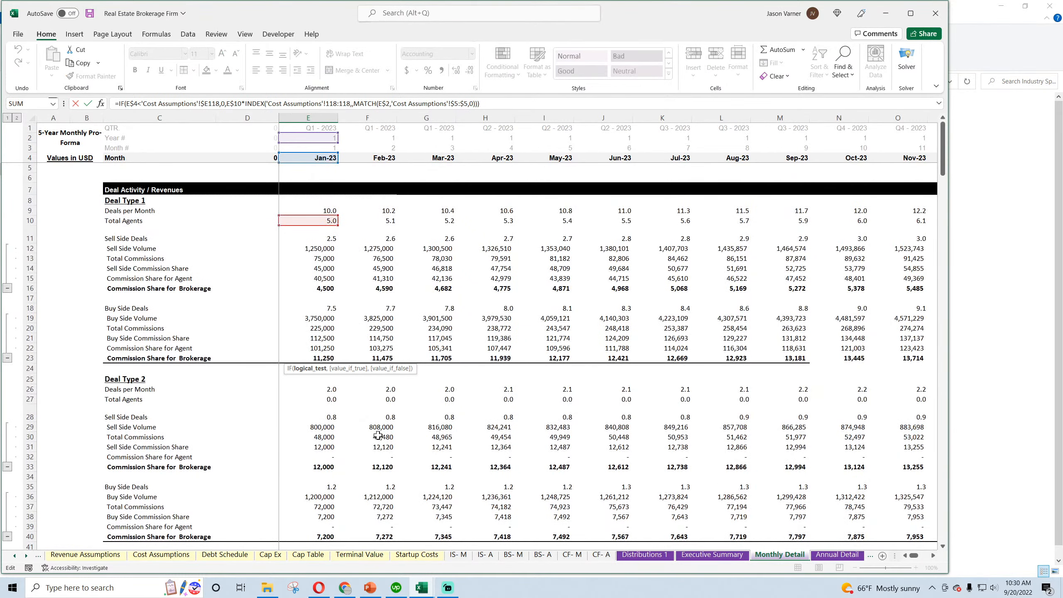
{"action": "key", "text": "Return"}
Enter the label Cost per Agents per Month (marketing/other) in B13 of the monthly income statement and widen column B to fit it
{"action": "left_click", "coordinate": [459, 555]}
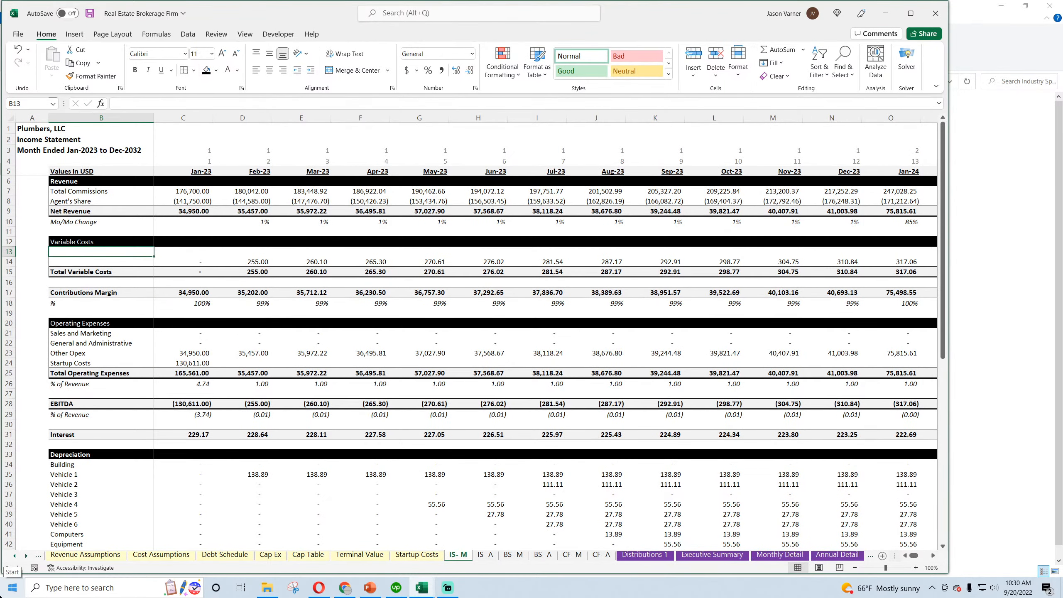
{"action": "type", "text": "Cost per Agents"}
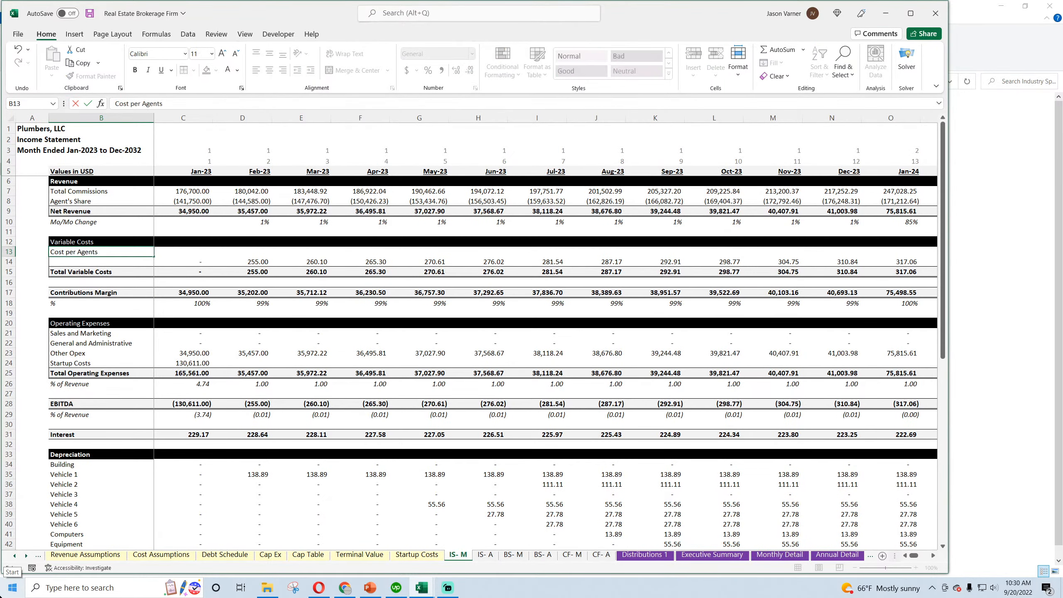
{"action": "type", "text": " per Mont"}
{"action": "type", "text": "h 9"}
{"action": "type", "text": "market"}
{"action": "type", "text": "ing"}
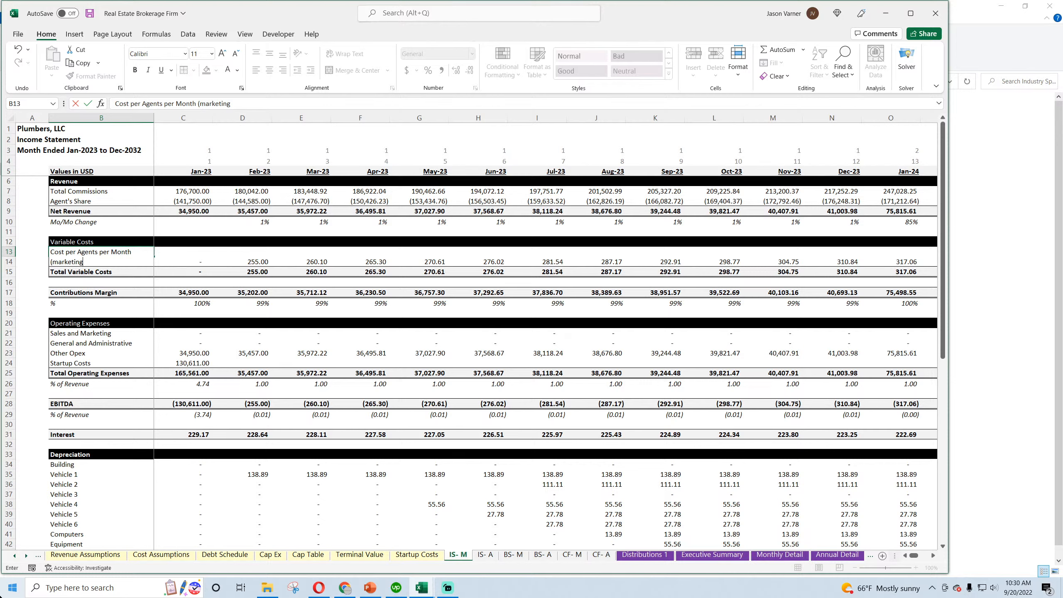
{"action": "type", "text": "/other)"}
{"action": "key", "text": "Return"}
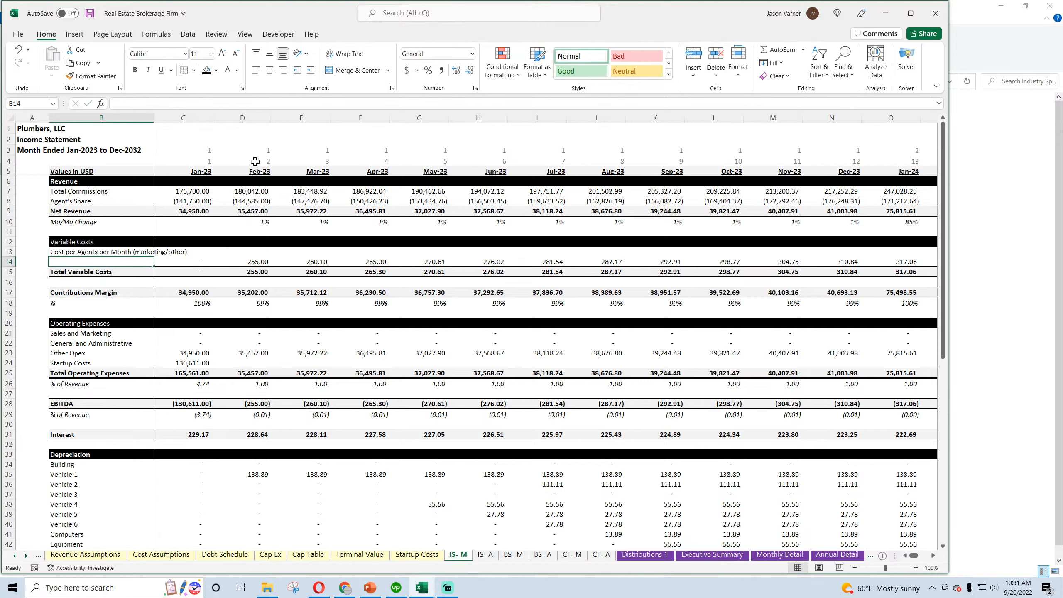
{"action": "left_click_drag", "start_coordinate": [154, 117], "coordinate": [199, 117]}
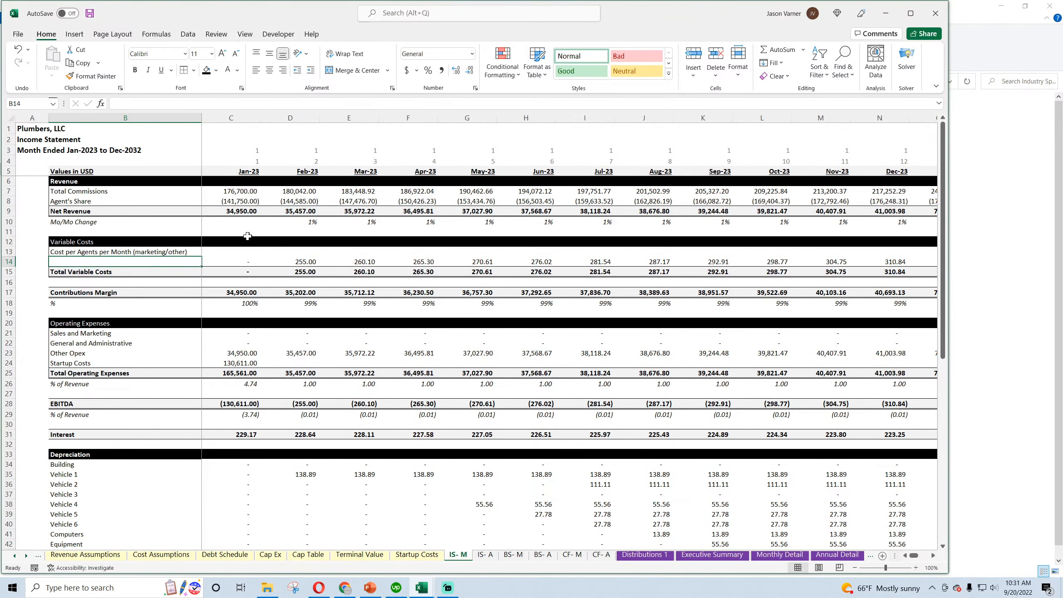
Link the Jan-23 cost per agents in C13 to Total Variable Costs in E68 on Monthly Detail
{"action": "left_click", "coordinate": [242, 255]}
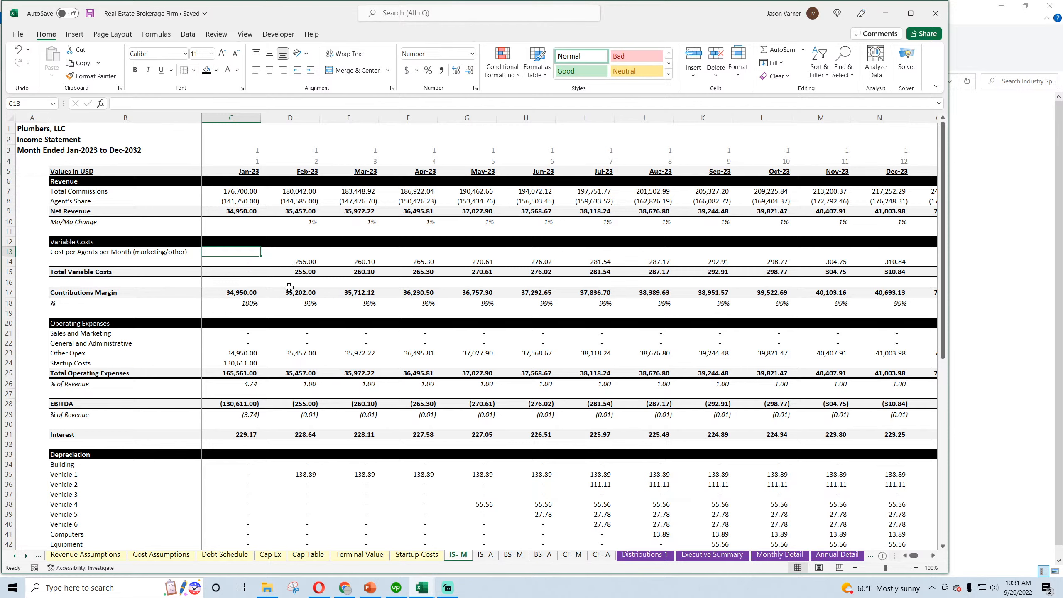
{"action": "type", "text": "="}
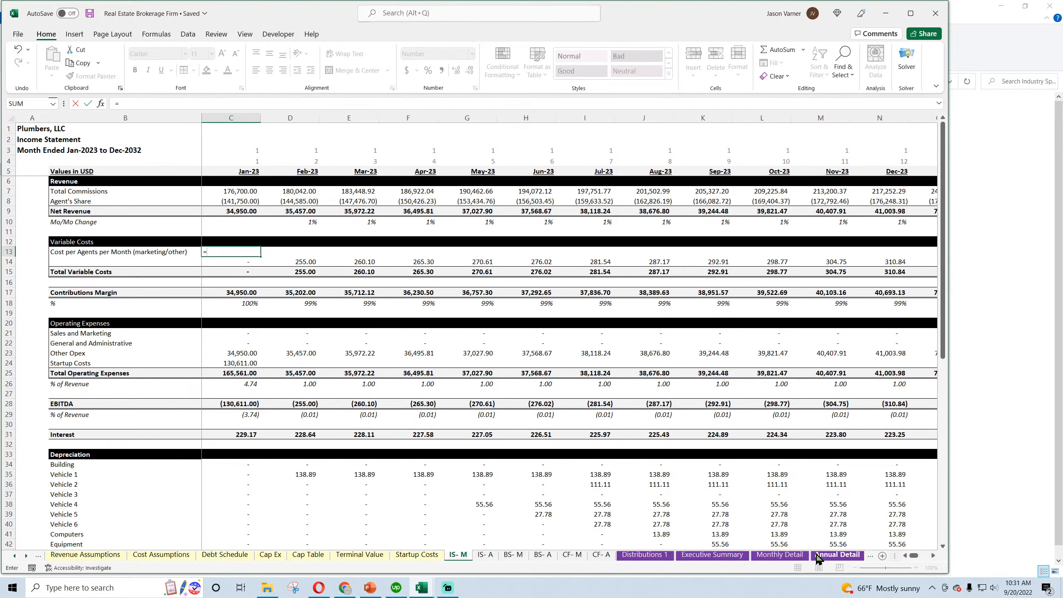
{"action": "left_click", "coordinate": [787, 555]}
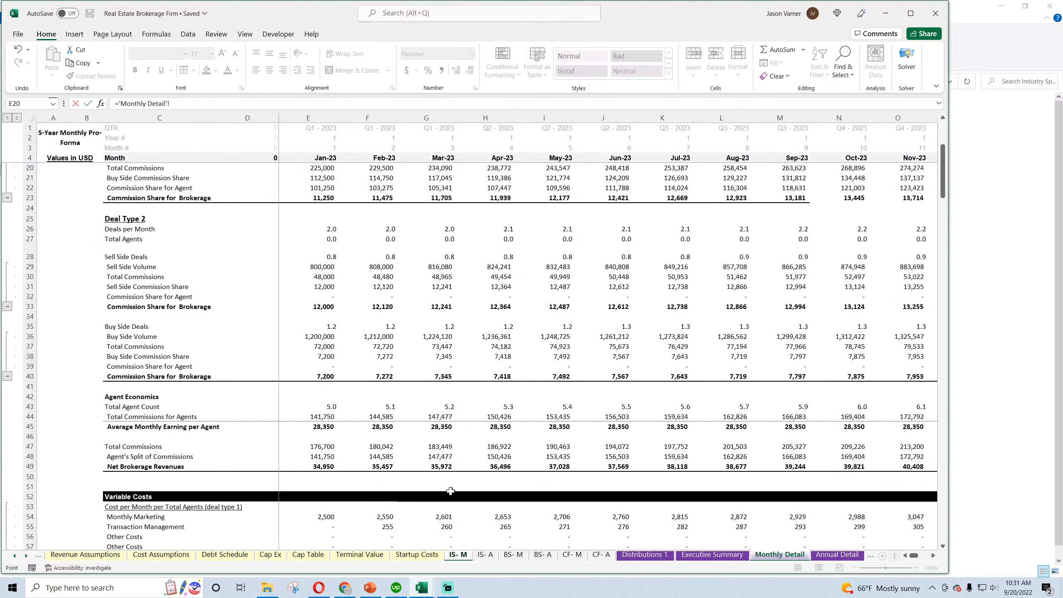
{"action": "scroll", "coordinate": [336, 487], "scroll_direction": "down", "scroll_amount": 10}
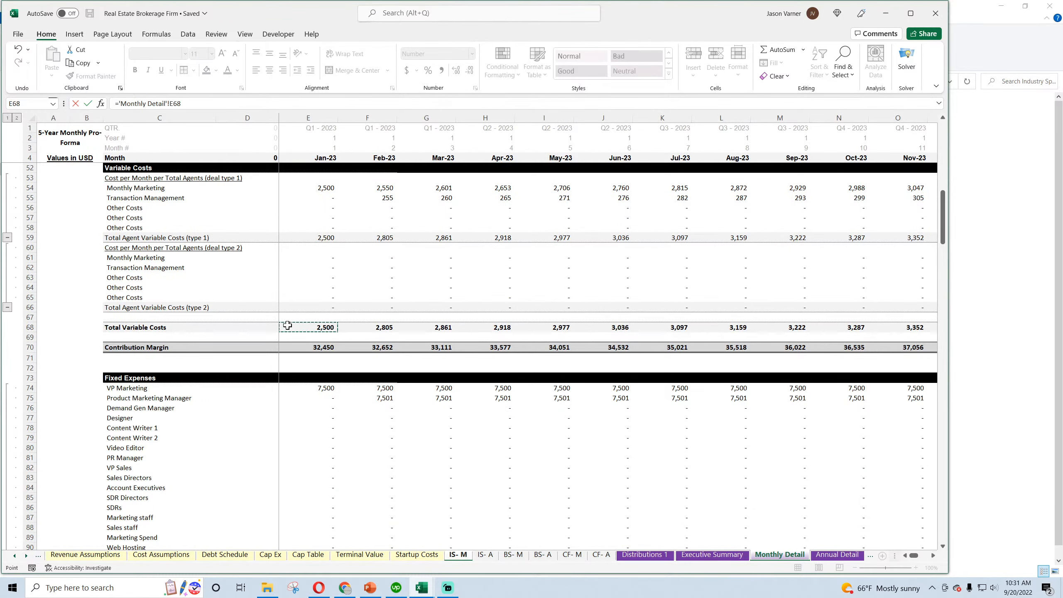
{"action": "key", "text": "Return"}
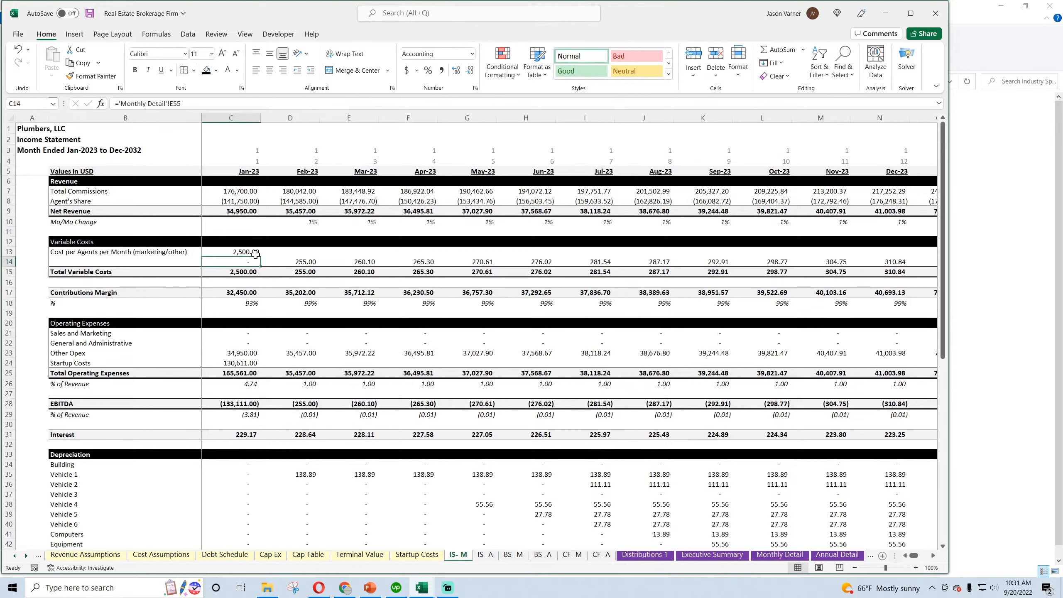
Clear the leftover link in C14 and copy C13:C14 across all months through Dec-32 in column DR
{"action": "left_click_drag", "start_coordinate": [247, 252], "coordinate": [1042, 324]}
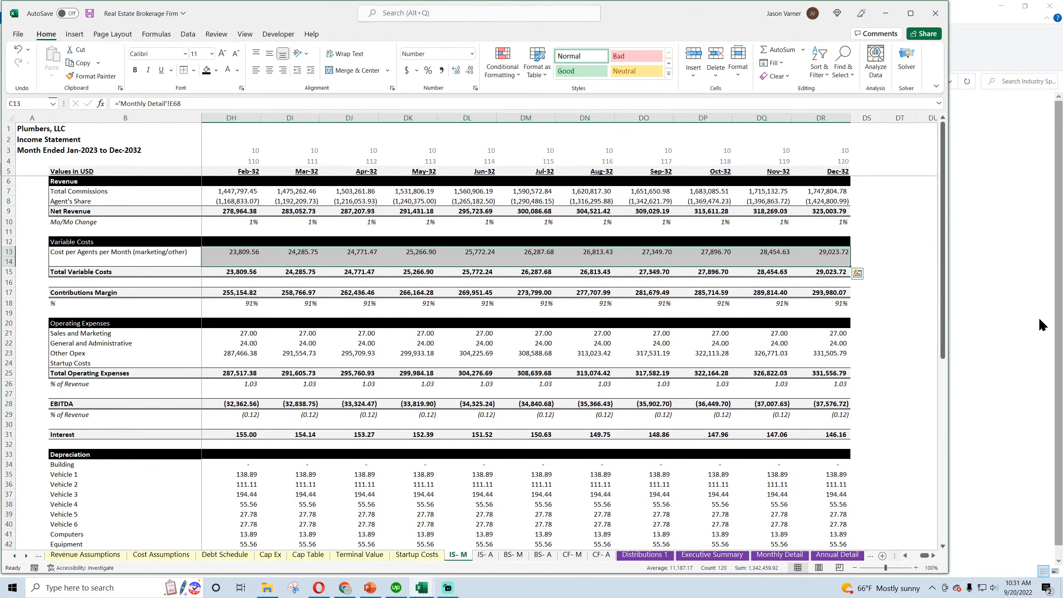
{"action": "left_click_drag", "start_coordinate": [925, 556], "coordinate": [650, 563]}
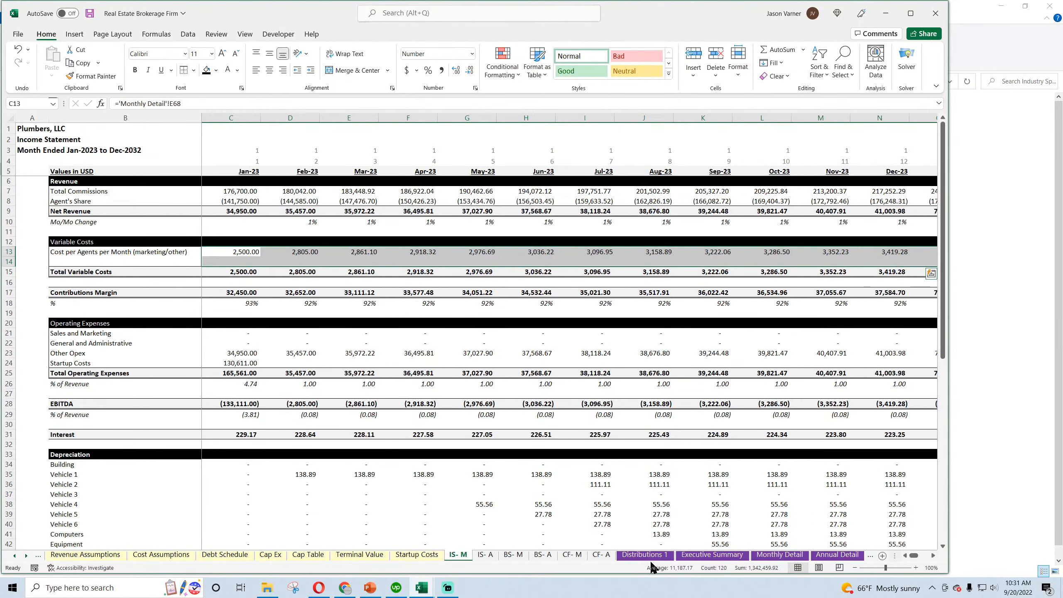
Copy the variable cost labels in B13:B14 from the monthly income statement to the same cells on the annual income statement
{"action": "left_click", "coordinate": [485, 555]}
{"action": "left_click", "coordinate": [88, 193]}
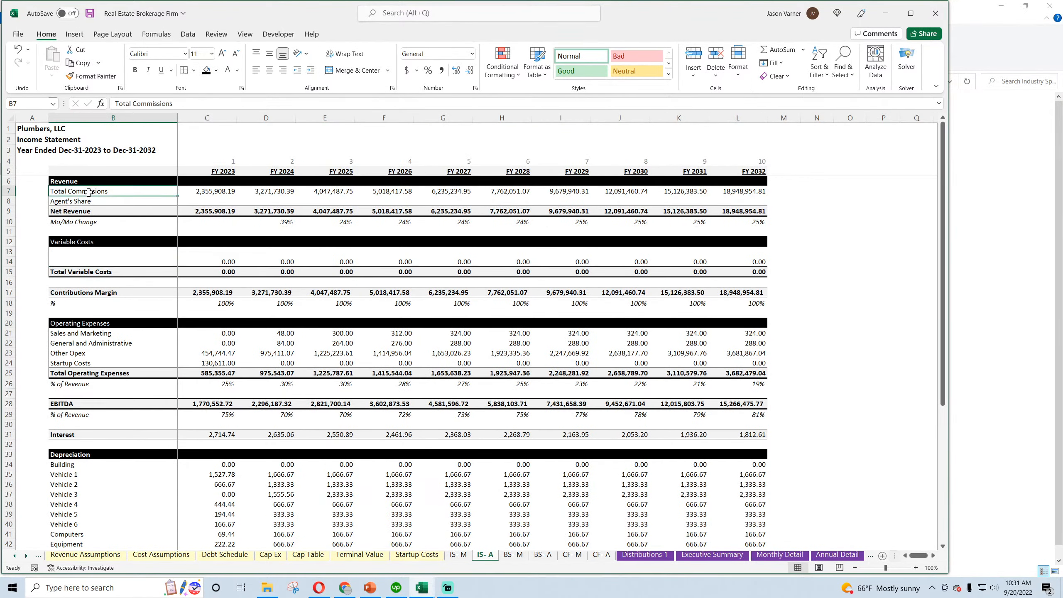
{"action": "left_click", "coordinate": [70, 253]}
{"action": "left_click", "coordinate": [70, 262]}
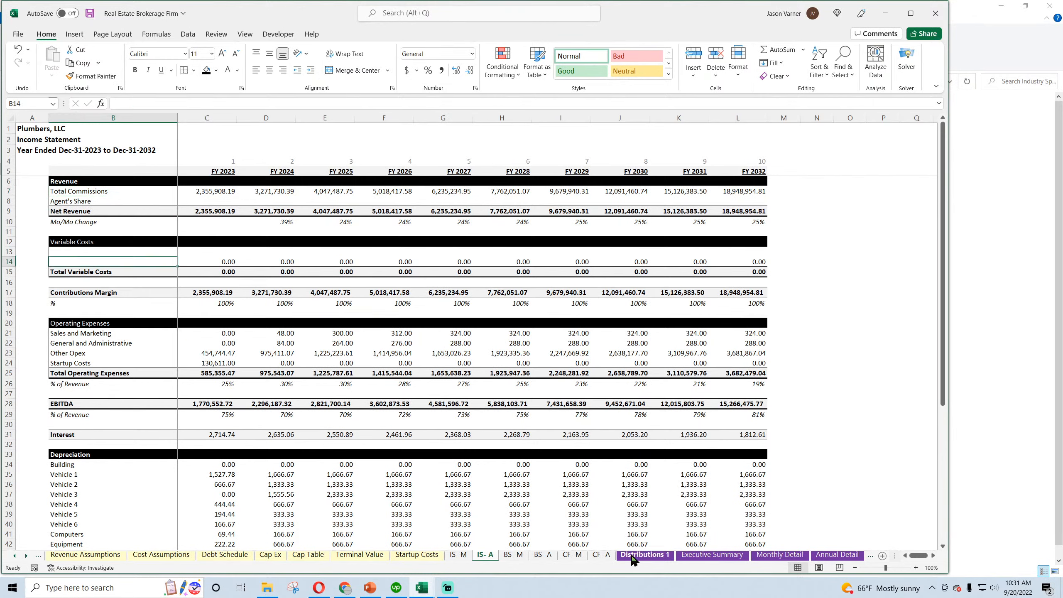
{"action": "left_click", "coordinate": [460, 555]}
{"action": "left_click_drag", "start_coordinate": [101, 254], "coordinate": [279, 260]}
{"action": "right_click", "coordinate": [141, 247]}
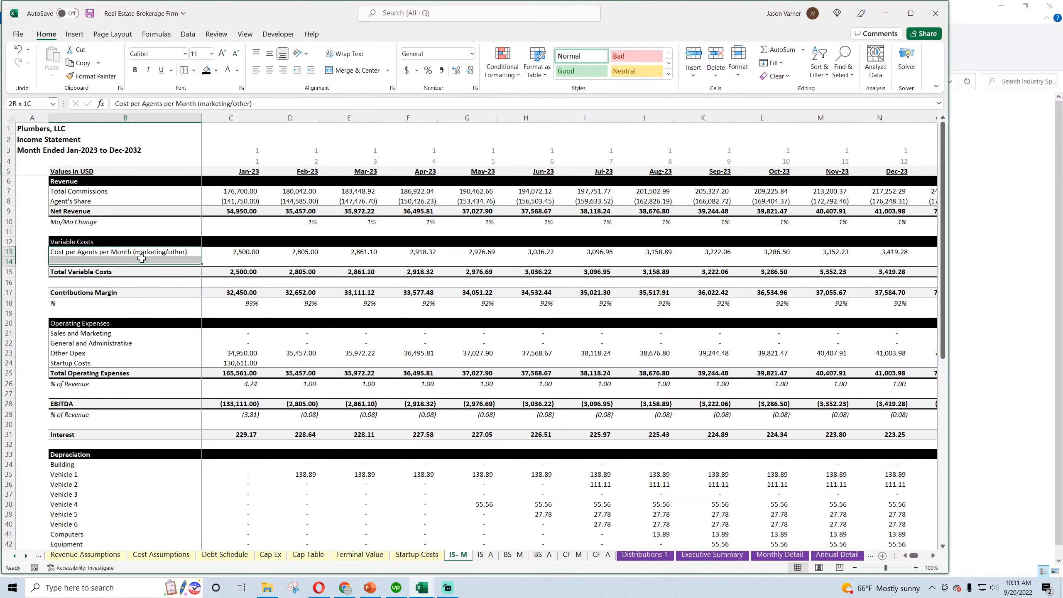
{"action": "left_click", "coordinate": [168, 286]}
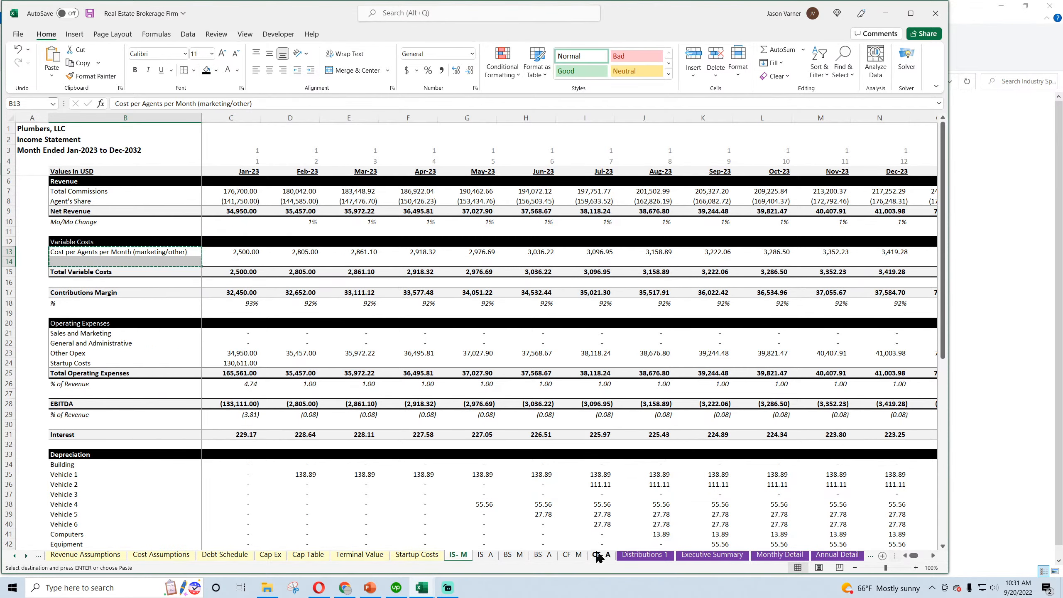
{"action": "left_click", "coordinate": [485, 555]}
{"action": "right_click", "coordinate": [85, 250]}
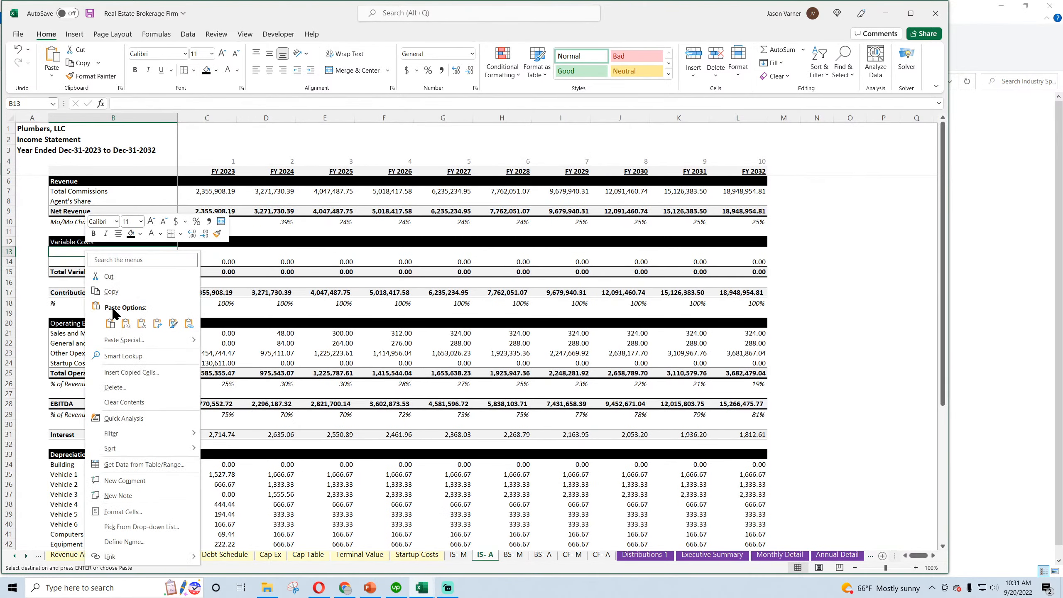
{"action": "left_click", "coordinate": [113, 311]}
Widen column B on the annual income statement to fit the new label and save the workbook
{"action": "left_click", "coordinate": [91, 16]}
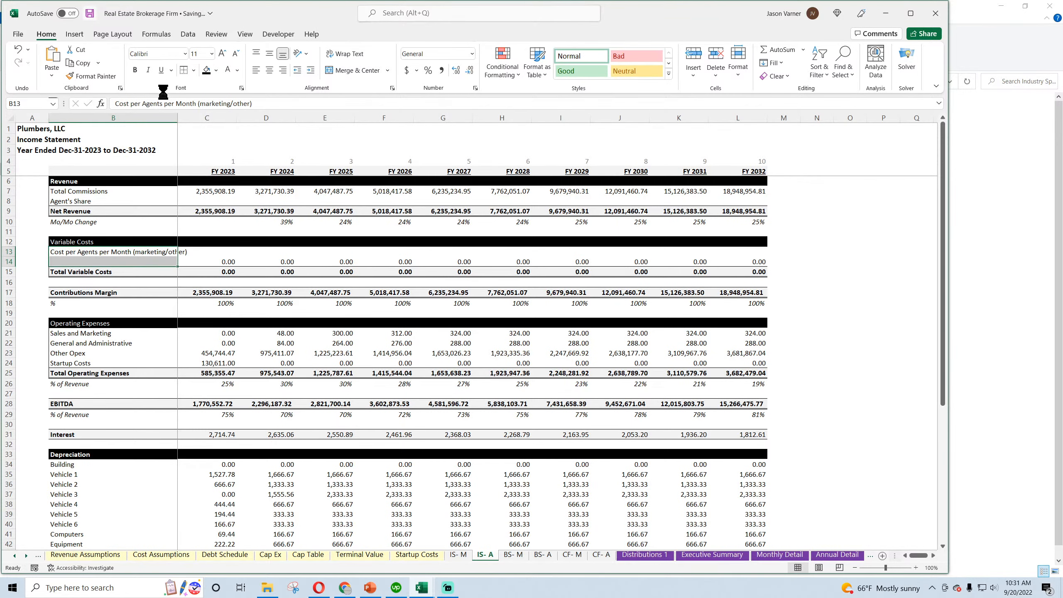
{"action": "left_click_drag", "start_coordinate": [177, 117], "coordinate": [197, 115]}
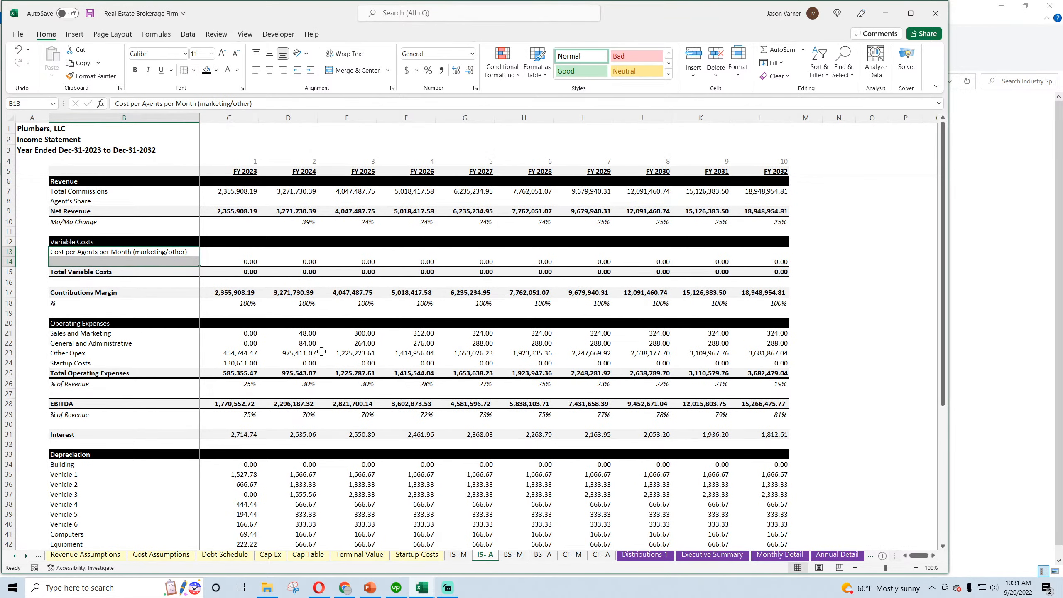
{"action": "key", "text": "ctrl+Page_Up"}
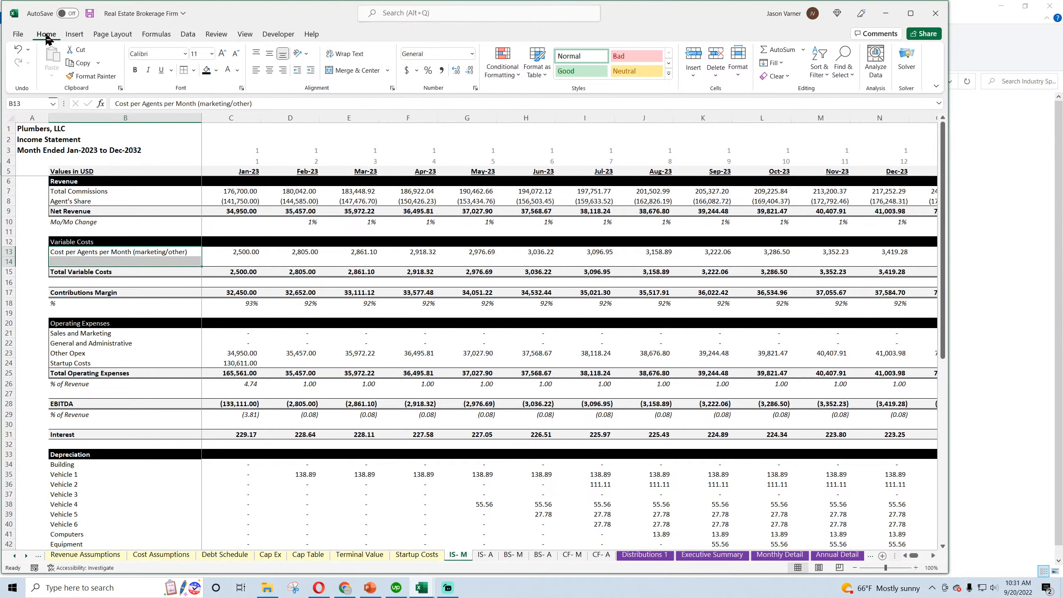
{"action": "left_click", "coordinate": [90, 13]}
Change the Company Name on Global Control to RE Brokerage, LLC, save the workbook and return to the monthly income statement
{"action": "left_click", "coordinate": [55, 556]}
{"action": "left_click", "coordinate": [39, 556]}
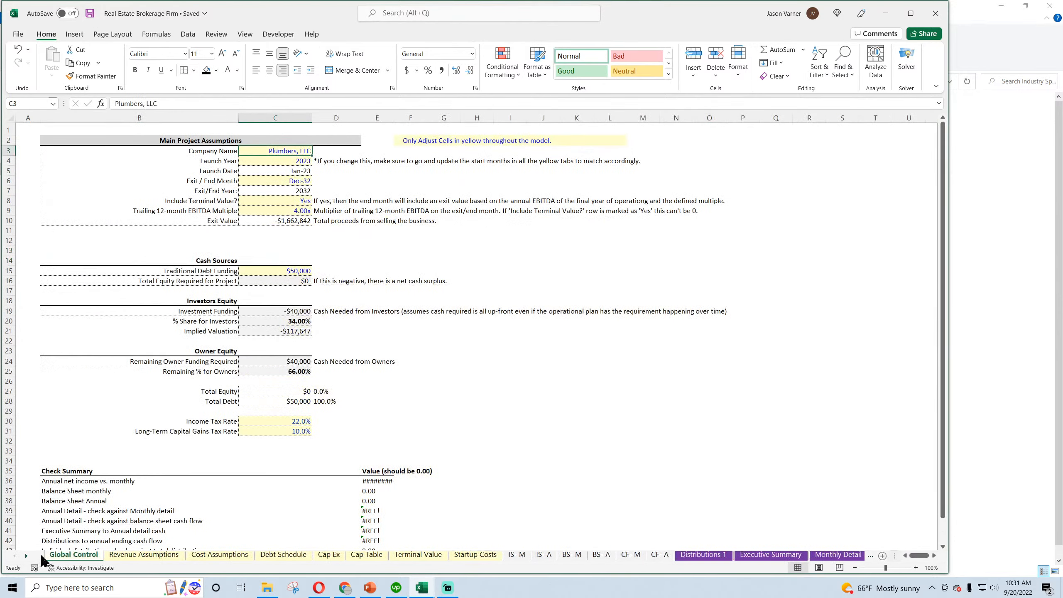
{"action": "double_click", "coordinate": [133, 103]}
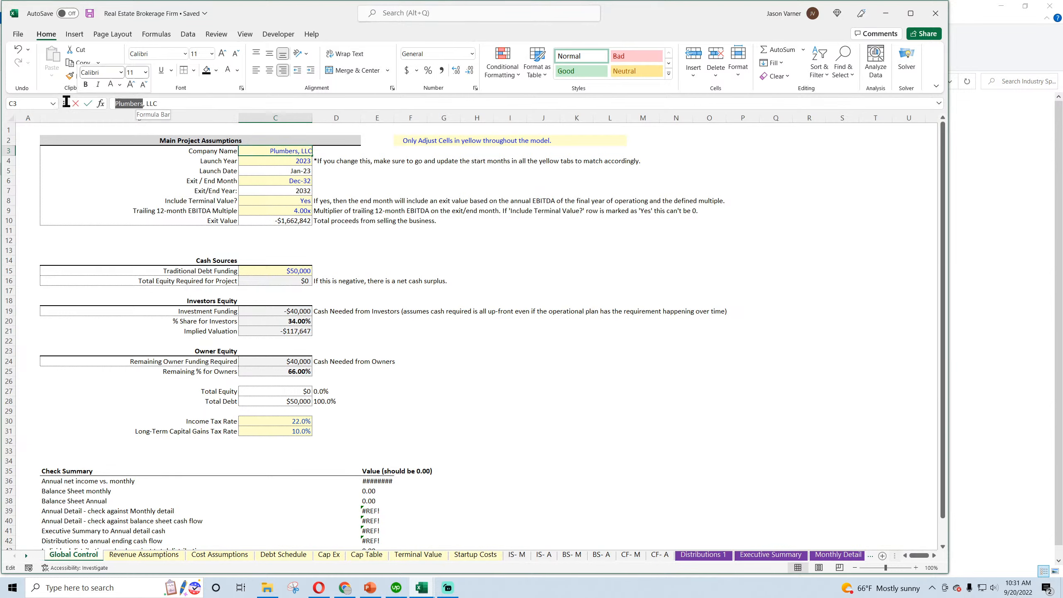
{"action": "type", "text": "RE"}
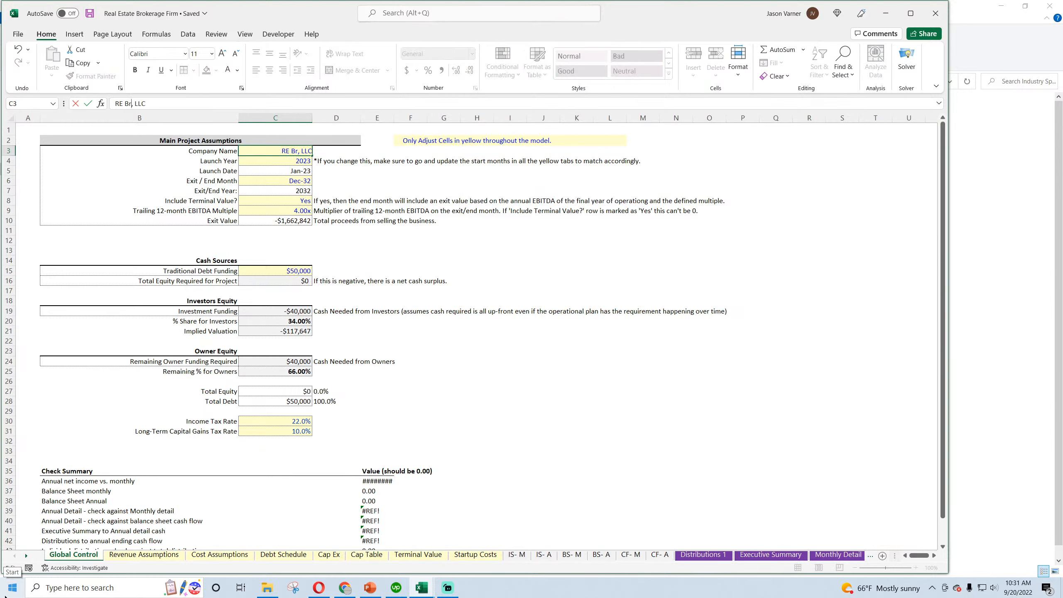
{"action": "type", "text": " Brokerage"}
{"action": "key", "text": "Return"}
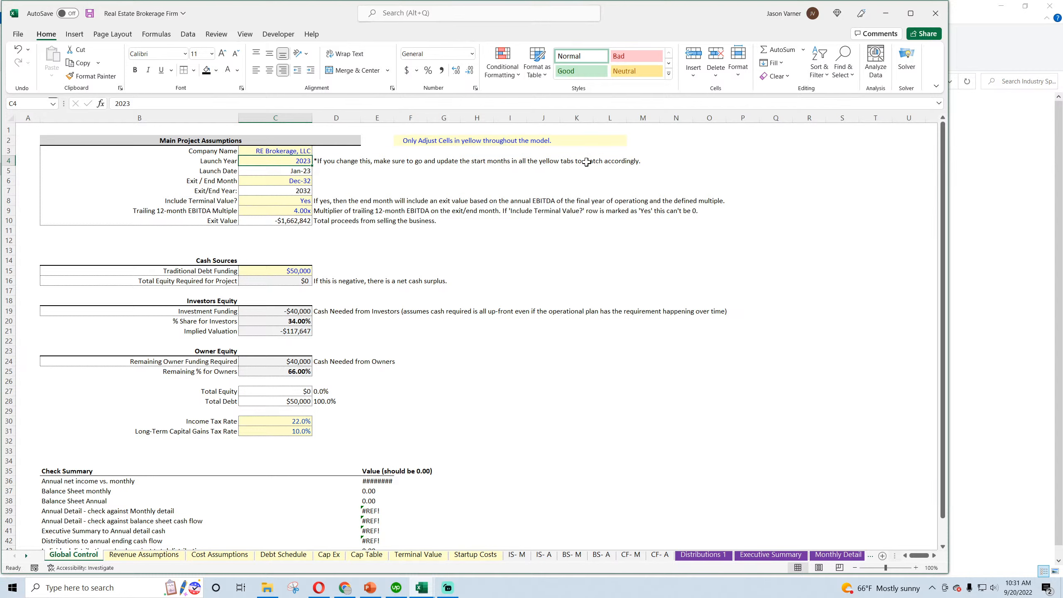
{"action": "left_click", "coordinate": [90, 13]}
{"action": "left_click", "coordinate": [517, 555]}
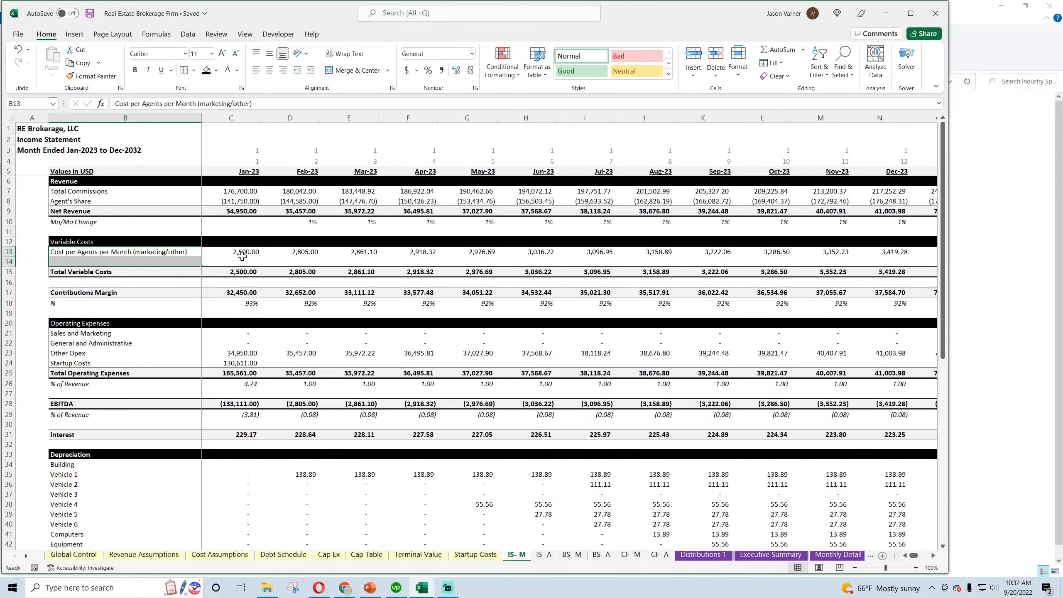
Link January Sales and Marketing in C21 of the monthly income statement to Total Sales and Marketing Costs, Monthly Detail E106
{"action": "left_click", "coordinate": [223, 335]}
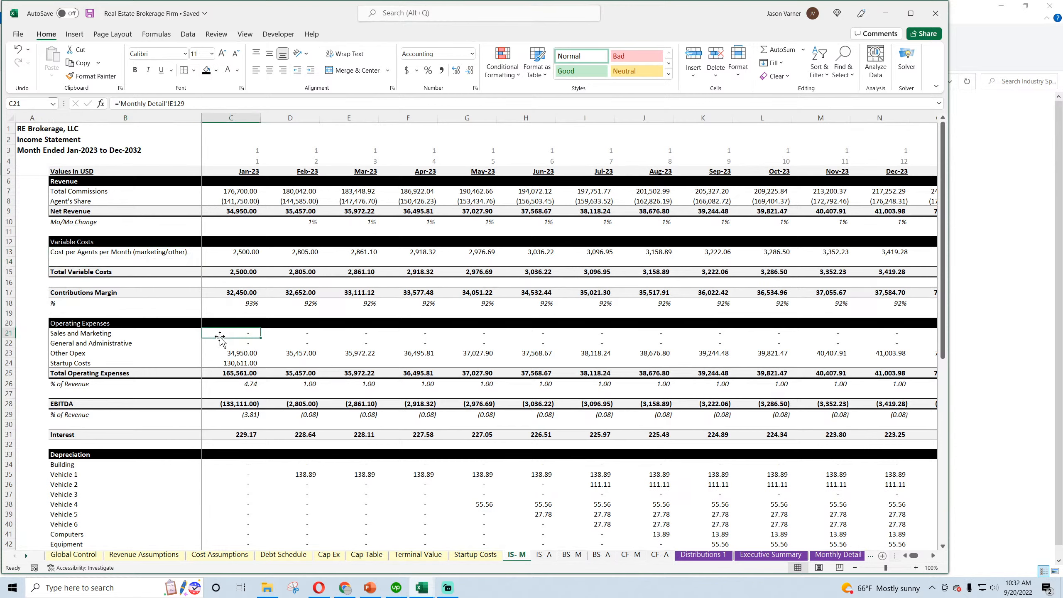
{"action": "type", "text": "="}
{"action": "left_click", "coordinate": [839, 555]}
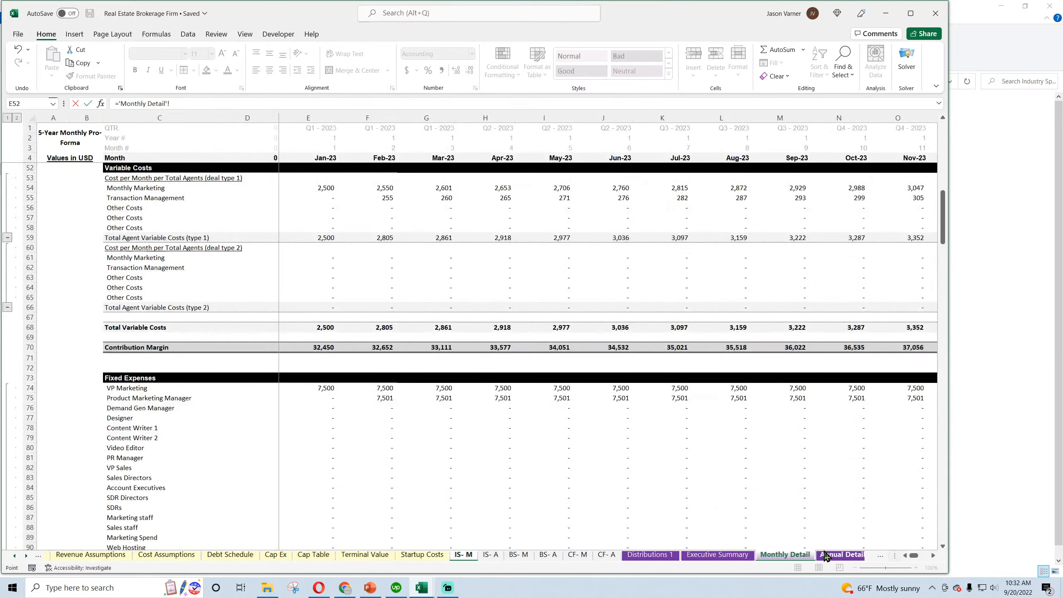
{"action": "scroll", "coordinate": [180, 371], "scroll_direction": "down", "scroll_amount": 10}
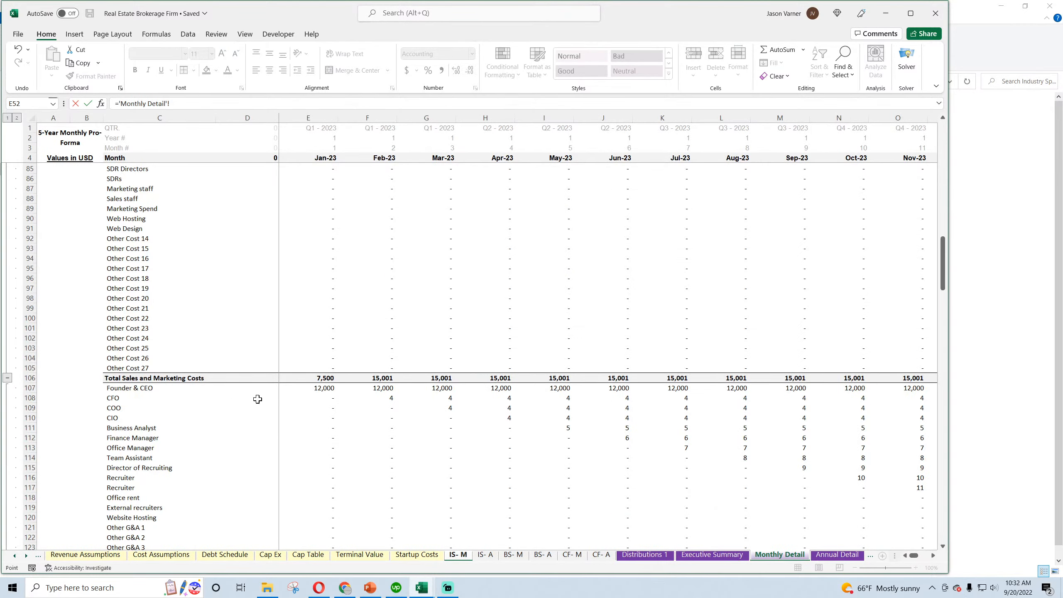
{"action": "scroll", "coordinate": [257, 399], "scroll_direction": "down", "scroll_amount": 4}
{"action": "key", "text": "Return"}
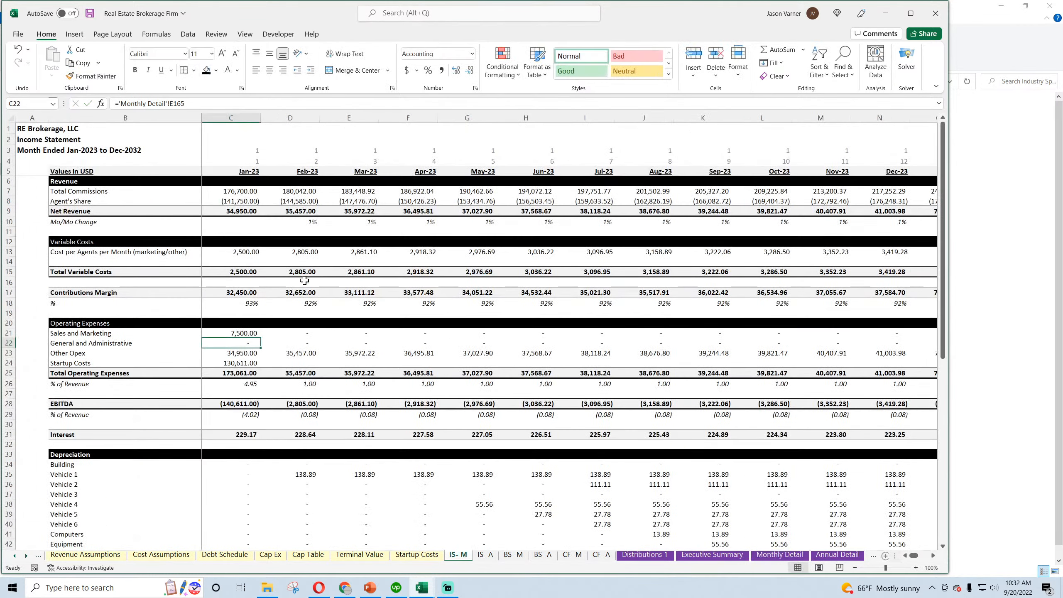
Link January General and Administrative in C22 to Total General and Administrative Costs, Monthly Detail E144
{"action": "type", "text": "="}
{"action": "left_click", "coordinate": [769, 556]}
{"action": "scroll", "coordinate": [249, 420], "scroll_direction": "down", "scroll_amount": 7}
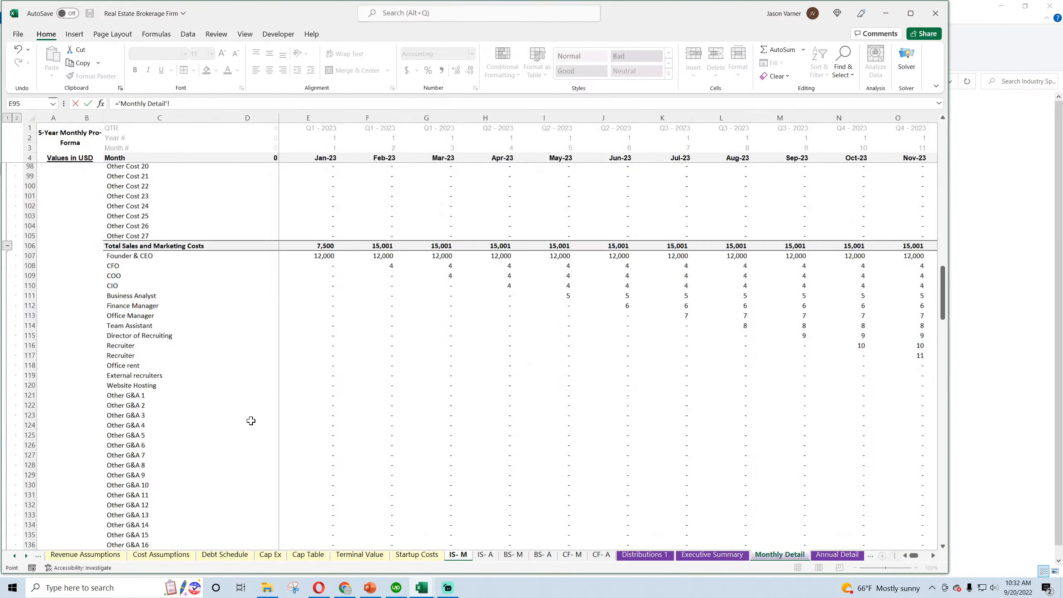
{"action": "key", "text": "Return"}
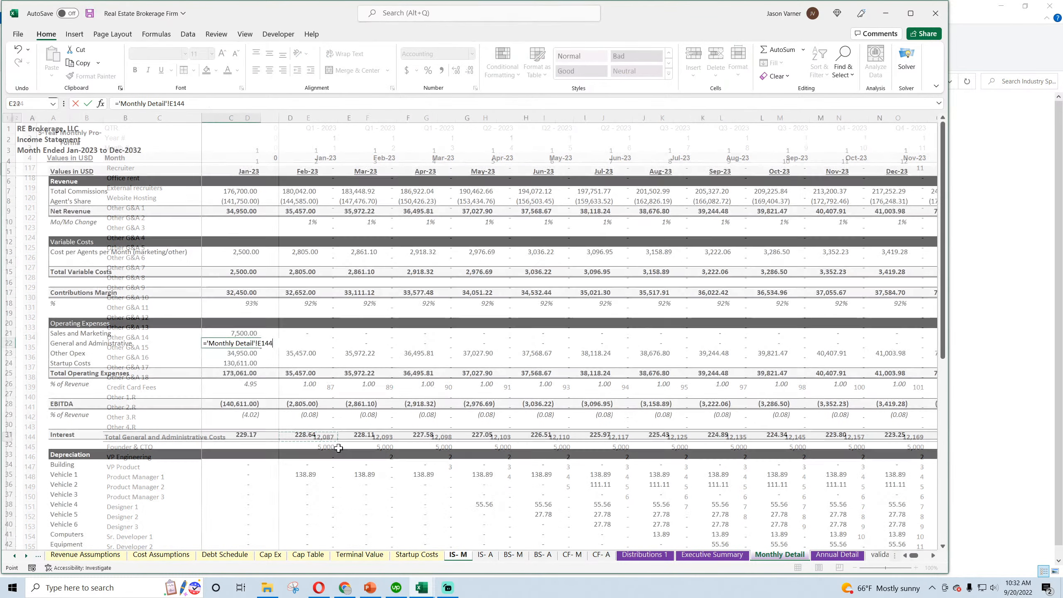
Link Other Opex in C23 to Total Research and Development Costs, Monthly Detail E177, and copy C21:C23 across through Aug-23
{"action": "type", "text": "="}
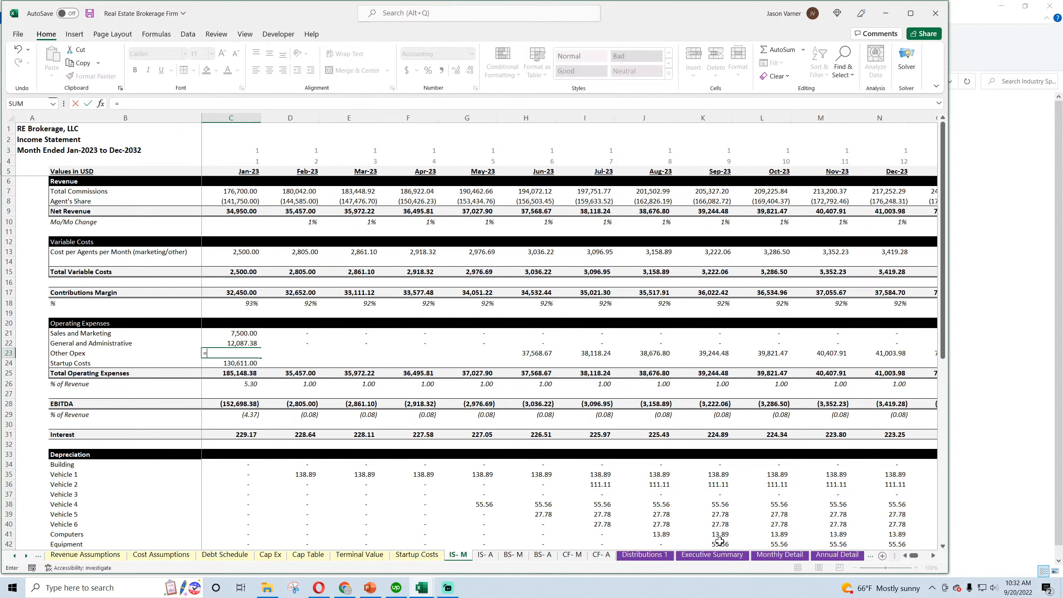
{"action": "left_click", "coordinate": [777, 556]}
{"action": "scroll", "coordinate": [268, 402], "scroll_direction": "down", "scroll_amount": 11}
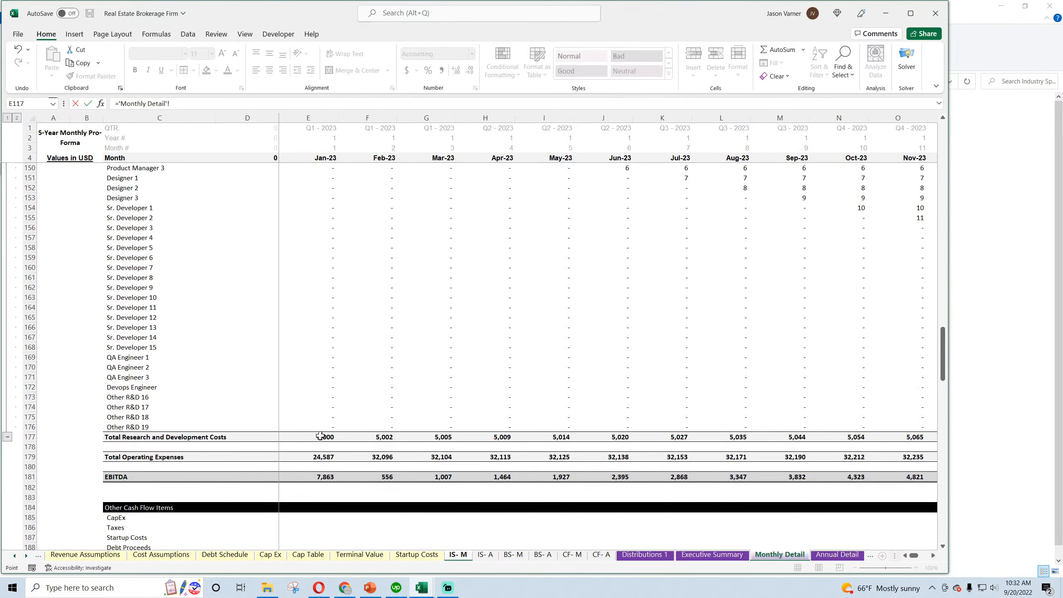
{"action": "left_click", "coordinate": [321, 436]}
{"action": "key", "text": "Return"}
{"action": "left_click_drag", "start_coordinate": [240, 334], "coordinate": [644, 356]}
Relink January Startup Costs in C24 to the total in C19 of the Startup Costs sheet
{"action": "left_click", "coordinate": [226, 363]}
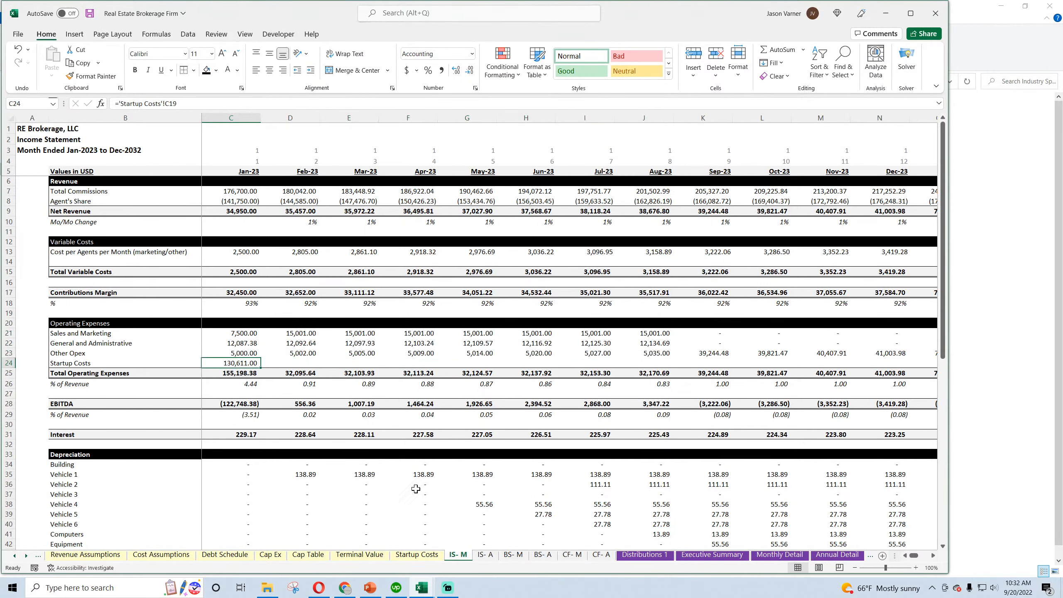
{"action": "type", "text": "="}
{"action": "left_click", "coordinate": [405, 556]}
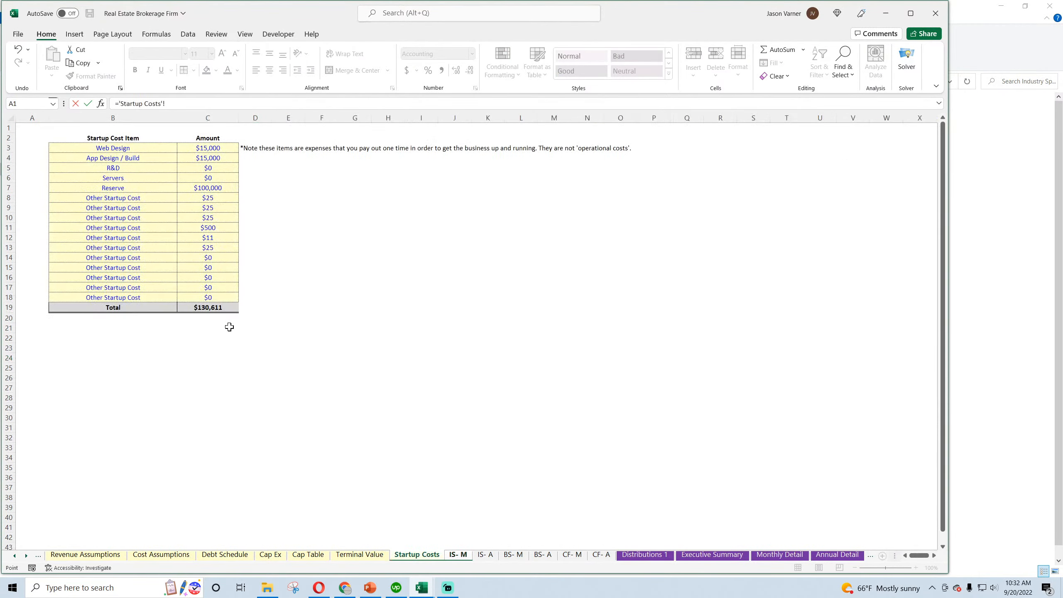
{"action": "key", "text": "Return"}
Copy the operating expense links in C21:C23 across all months through Dec-32 in column DR and save the workbook
{"action": "left_click_drag", "start_coordinate": [248, 334], "coordinate": [833, 378]}
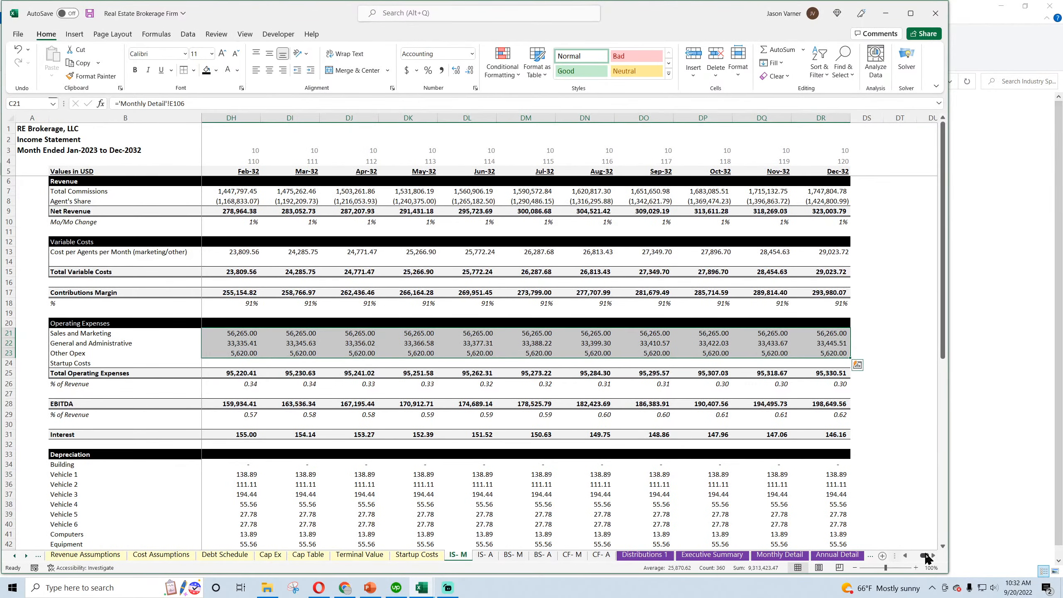
{"action": "left_click_drag", "start_coordinate": [924, 555], "coordinate": [905, 561]}
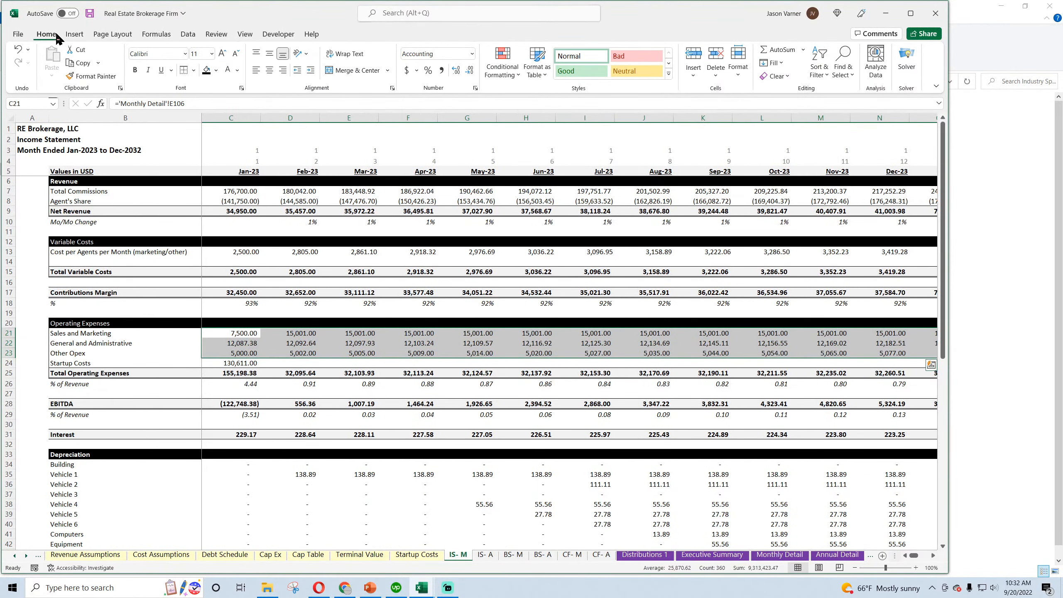
{"action": "left_click", "coordinate": [90, 13]}
{"action": "left_click", "coordinate": [115, 354]}
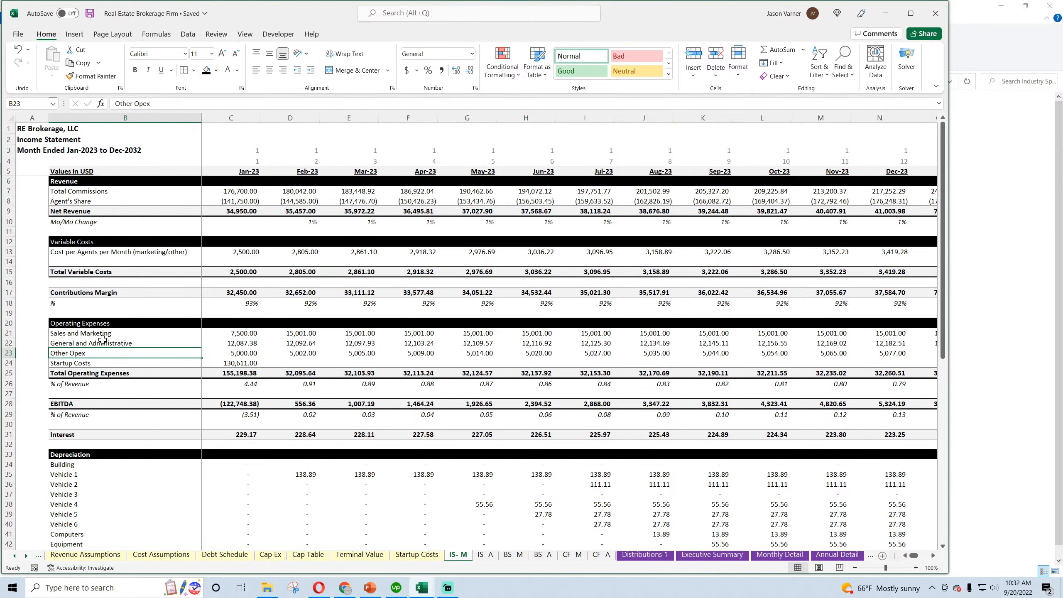
{"action": "left_click", "coordinate": [247, 354]}
{"action": "left_click", "coordinate": [290, 353]}
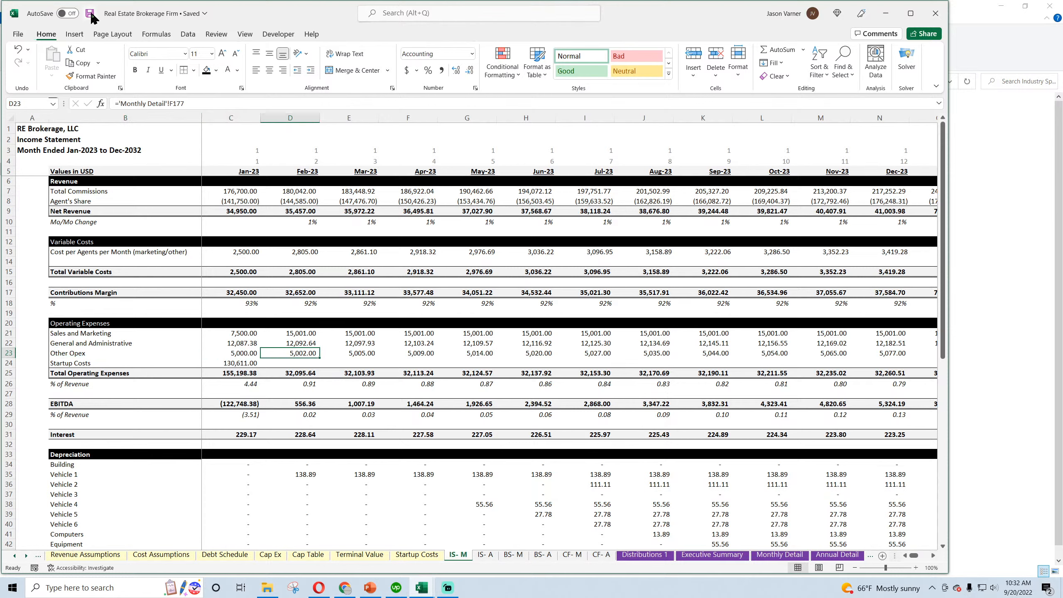
{"action": "left_click", "coordinate": [342, 590]}
{"action": "mouse_move", "coordinate": [422, 588]}
{"action": "mouse_move", "coordinate": [479, 541]}
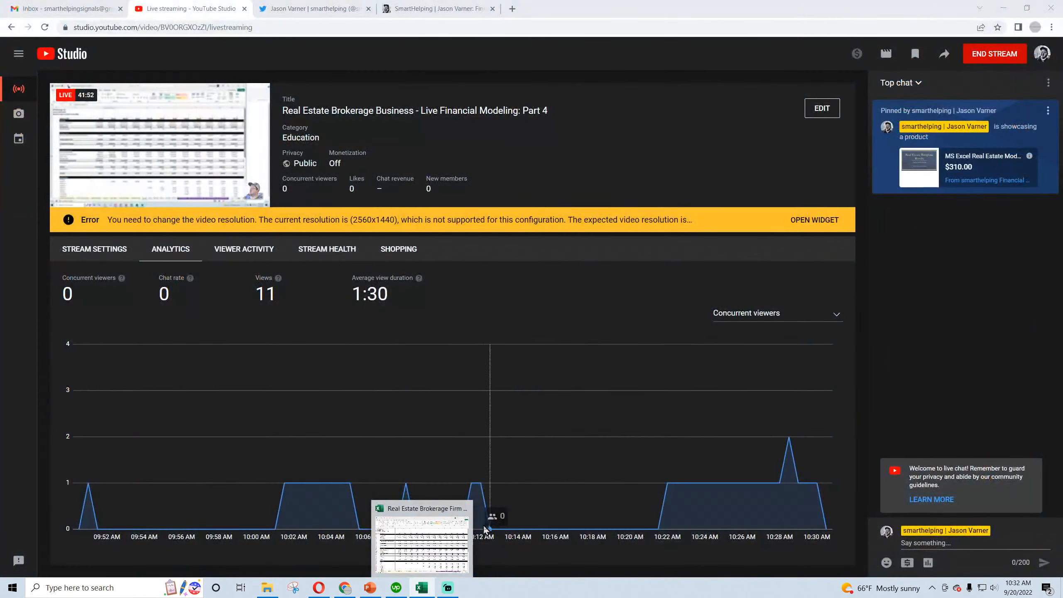
{"action": "left_click", "coordinate": [441, 542]}
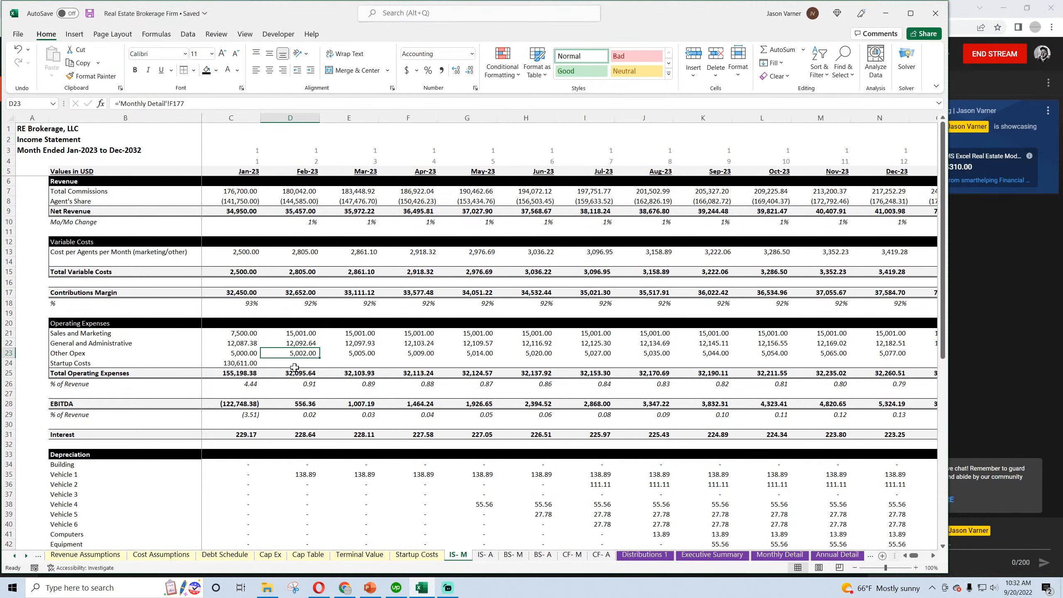
Compare the EBITDA sum of C28:DR28 on the monthly income statement with EBITDA row 181 on Monthly Detail
{"action": "left_click", "coordinate": [243, 334]}
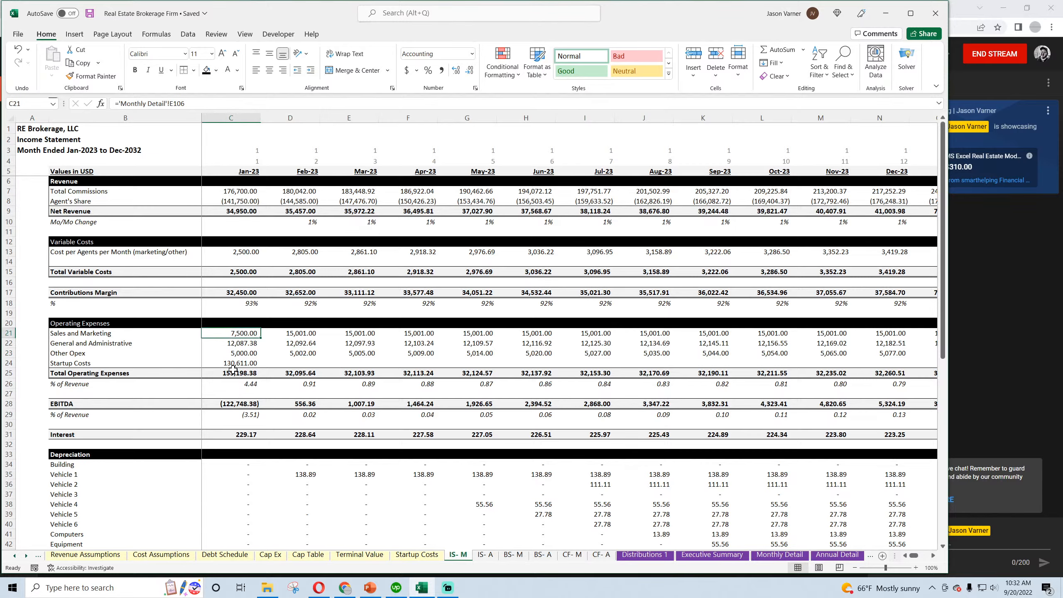
{"action": "left_click", "coordinate": [232, 404]}
{"action": "left_click_drag", "start_coordinate": [232, 404], "coordinate": [841, 403]}
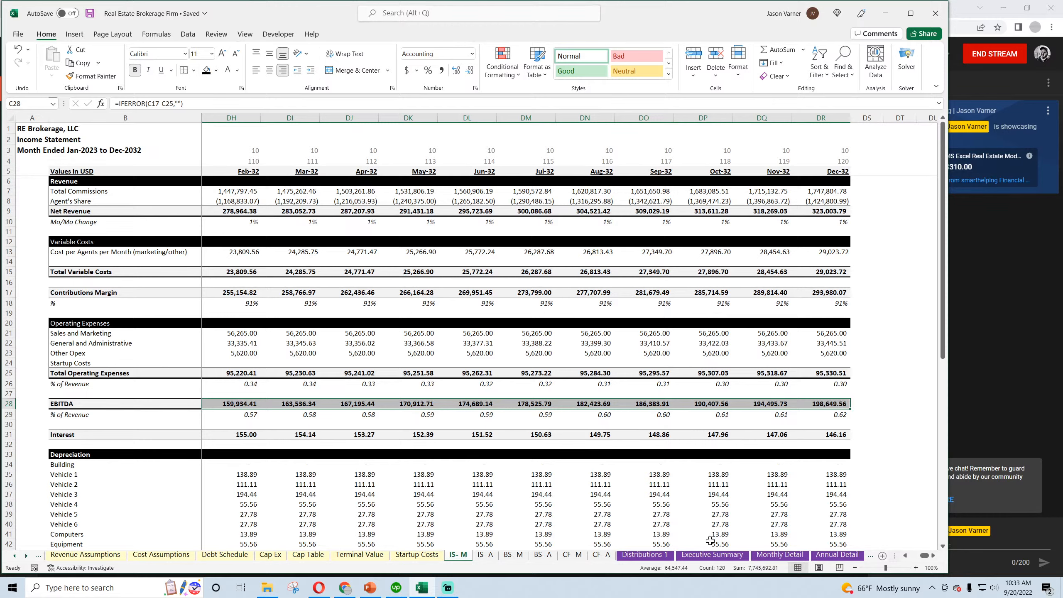
{"action": "left_click", "coordinate": [778, 555]}
{"action": "left_click", "coordinate": [25, 477]}
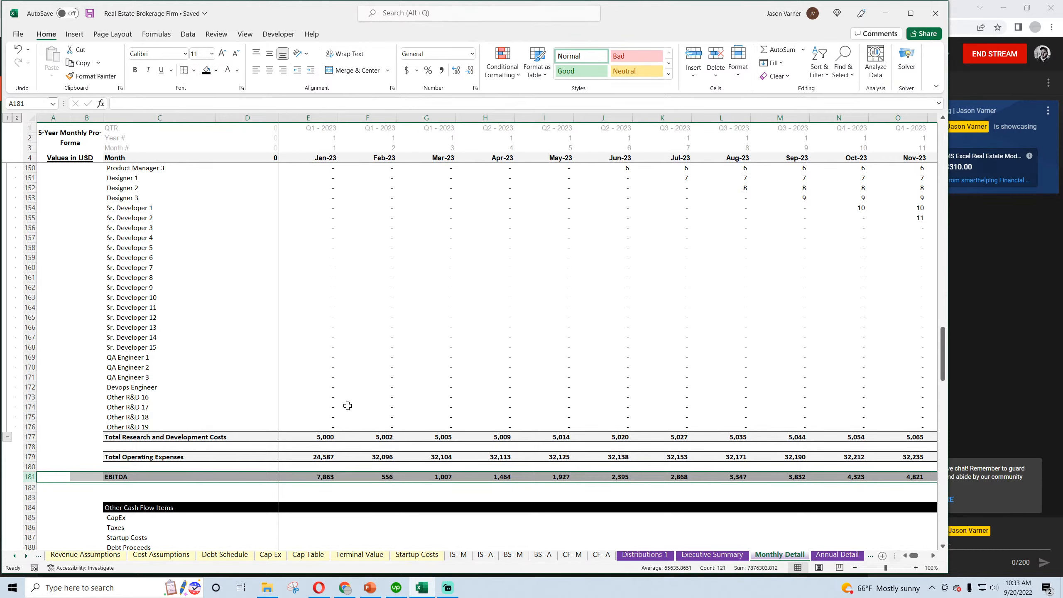
Compare the Contribution Margin sum of row 70 on Monthly Detail with row 17 on the monthly income statement
{"action": "scroll", "coordinate": [331, 402], "scroll_direction": "up", "scroll_amount": 20}
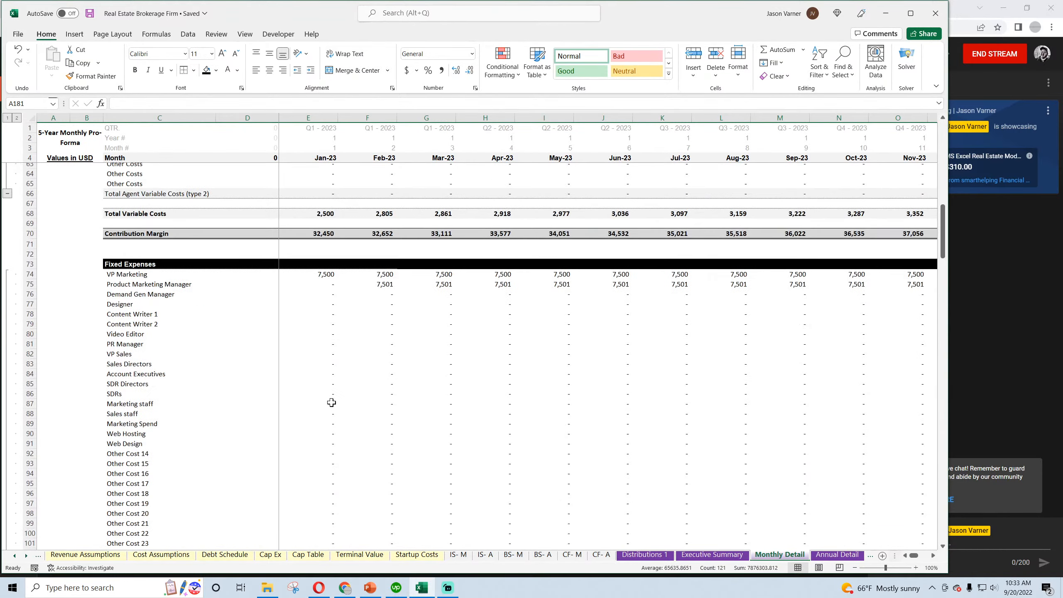
{"action": "scroll", "coordinate": [332, 403], "scroll_direction": "up", "scroll_amount": 4}
{"action": "scroll", "coordinate": [332, 403], "scroll_direction": "up", "scroll_amount": 4}
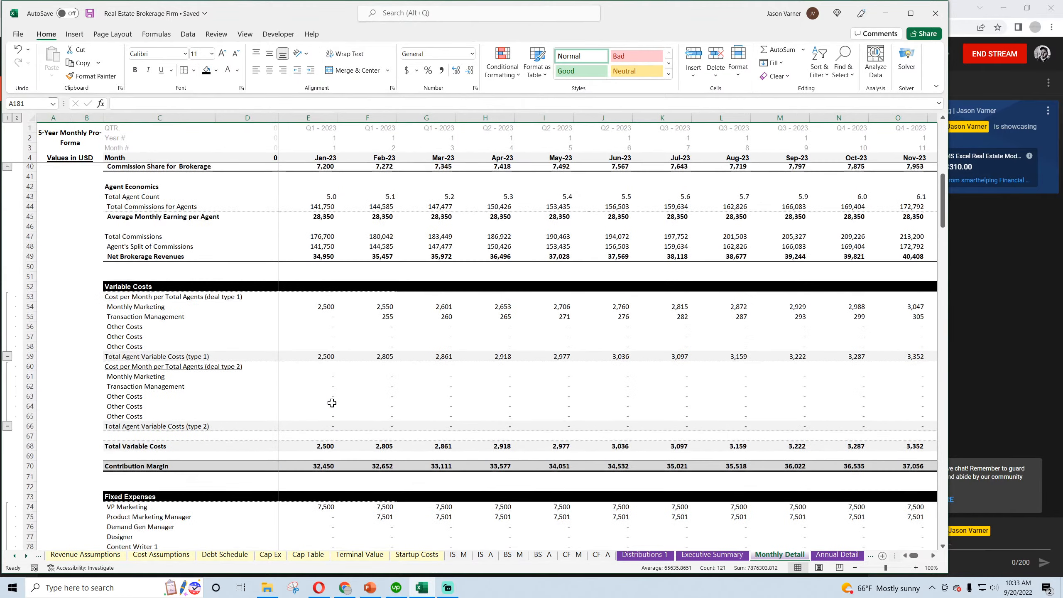
{"action": "left_click_drag", "start_coordinate": [310, 465], "coordinate": [842, 468]}
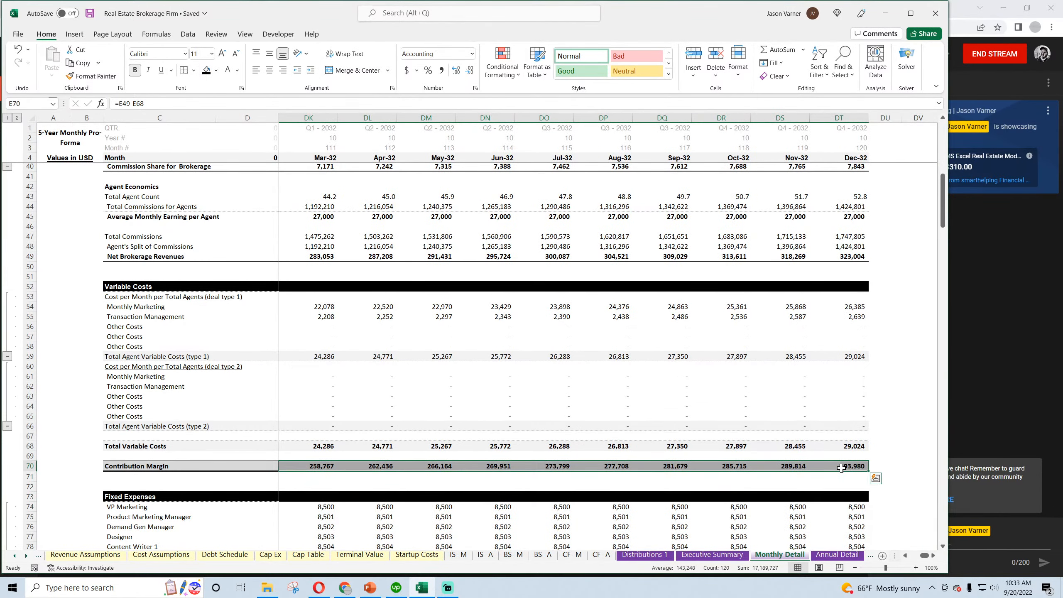
{"action": "left_click", "coordinate": [486, 555]}
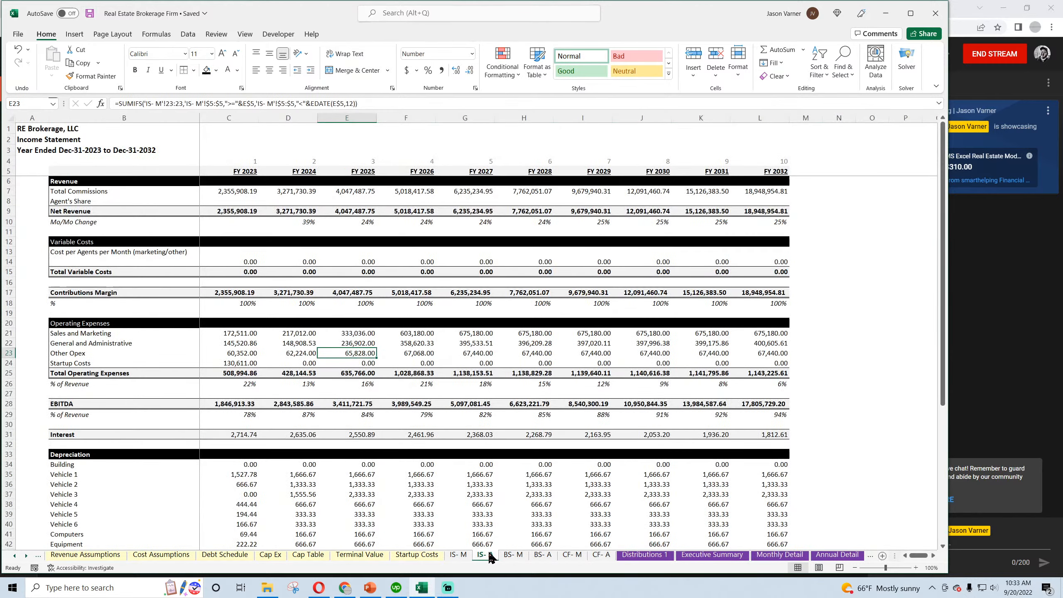
{"action": "left_click", "coordinate": [459, 555]}
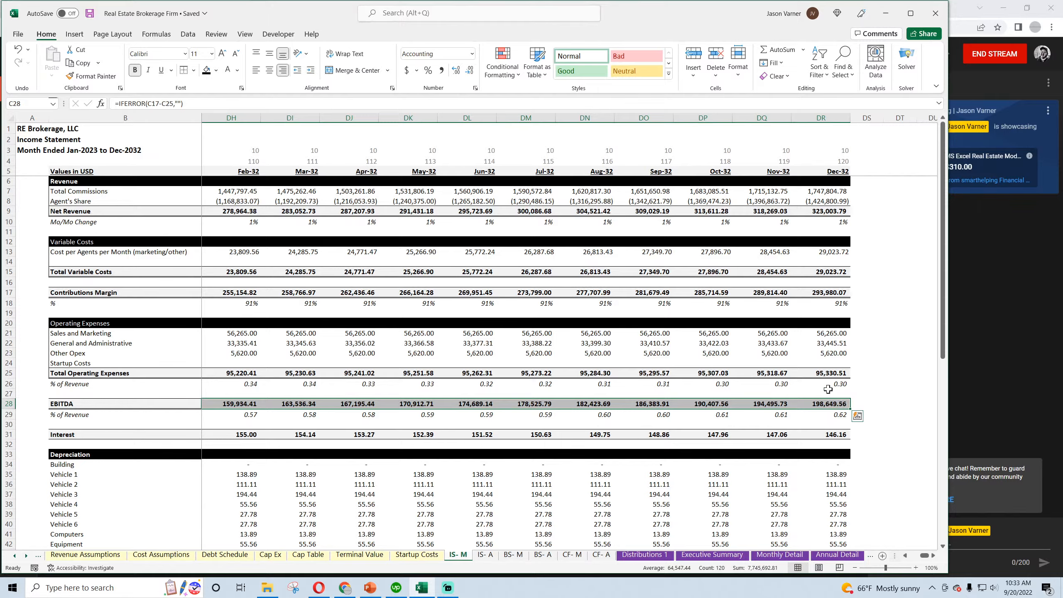
{"action": "left_click_drag", "start_coordinate": [831, 293], "coordinate": [241, 294]}
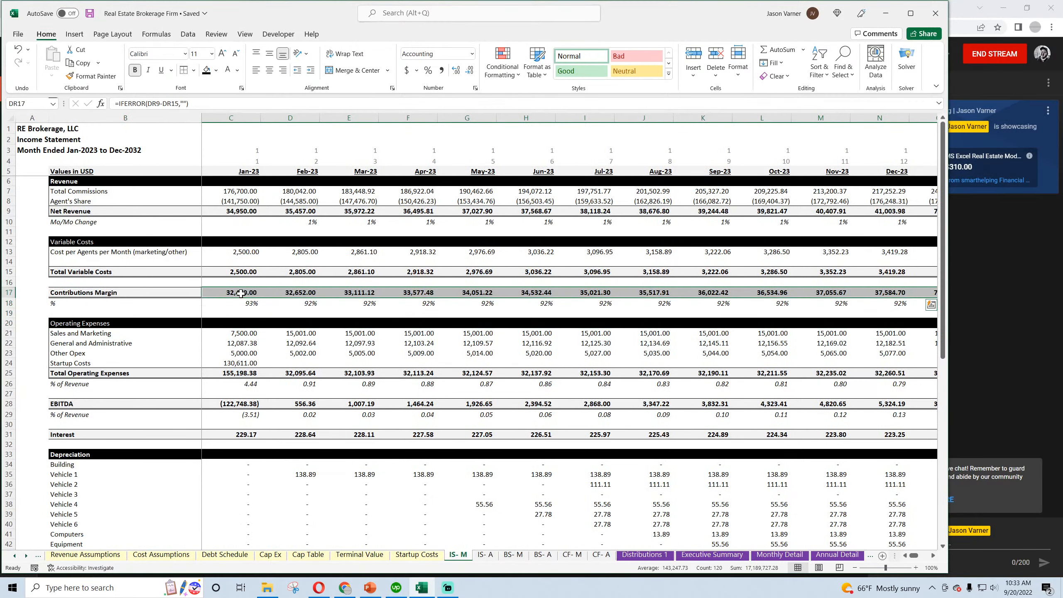
Check the January Sales and Marketing link and Total Operating Expenses formula against the fixed expense sections on Monthly Detail
{"action": "left_click", "coordinate": [241, 332]}
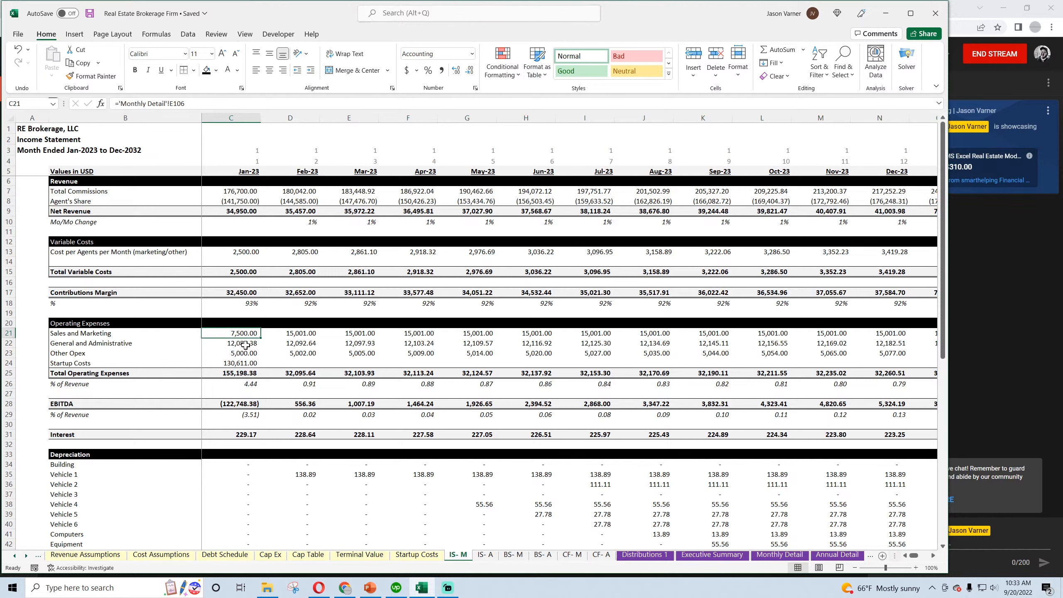
{"action": "left_click", "coordinate": [238, 373]}
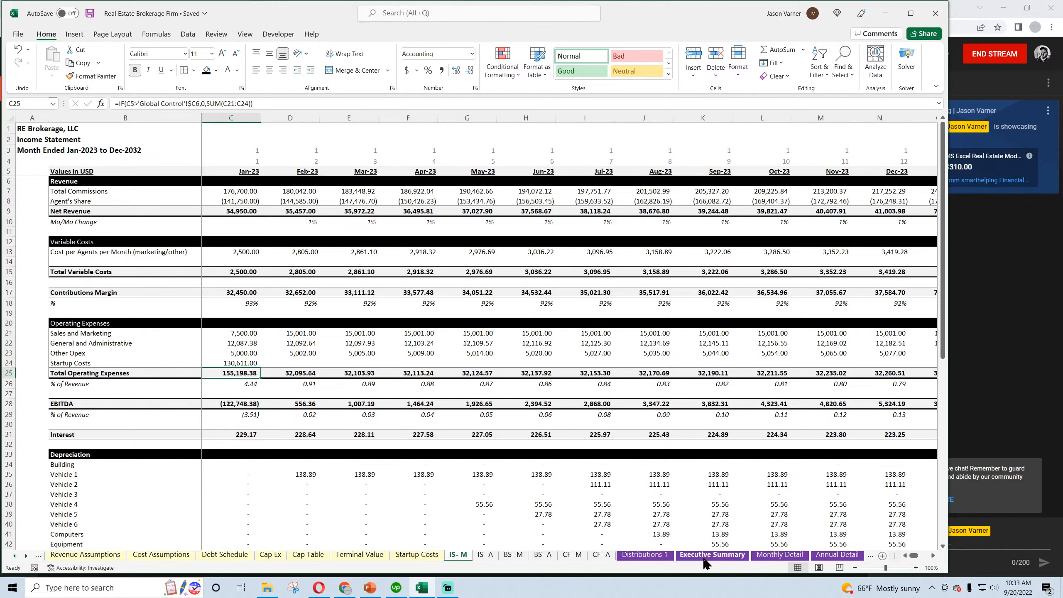
{"action": "left_click", "coordinate": [777, 557]}
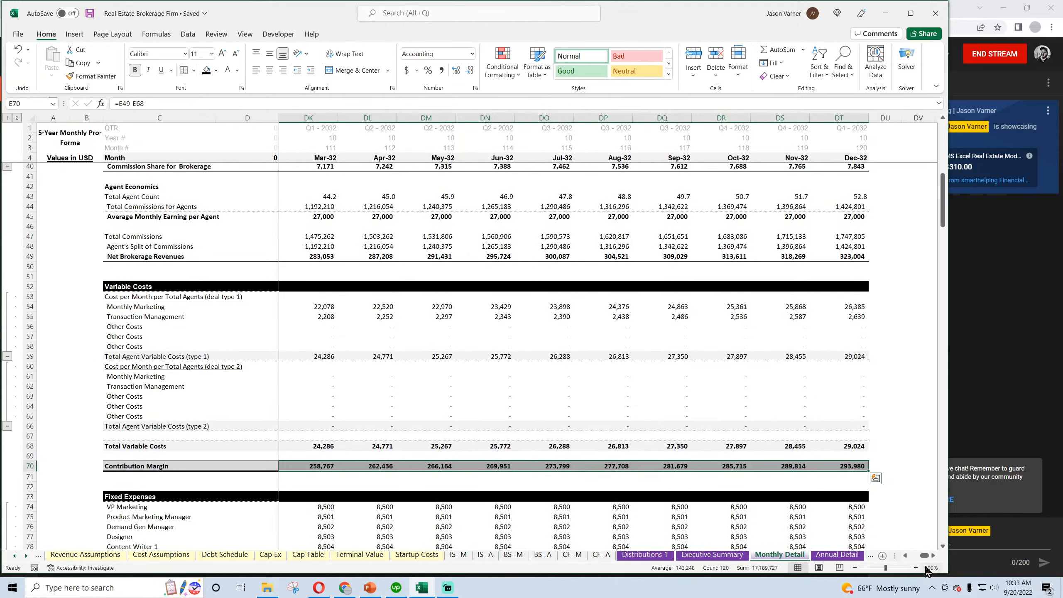
{"action": "left_click_drag", "start_coordinate": [925, 555], "coordinate": [914, 555]}
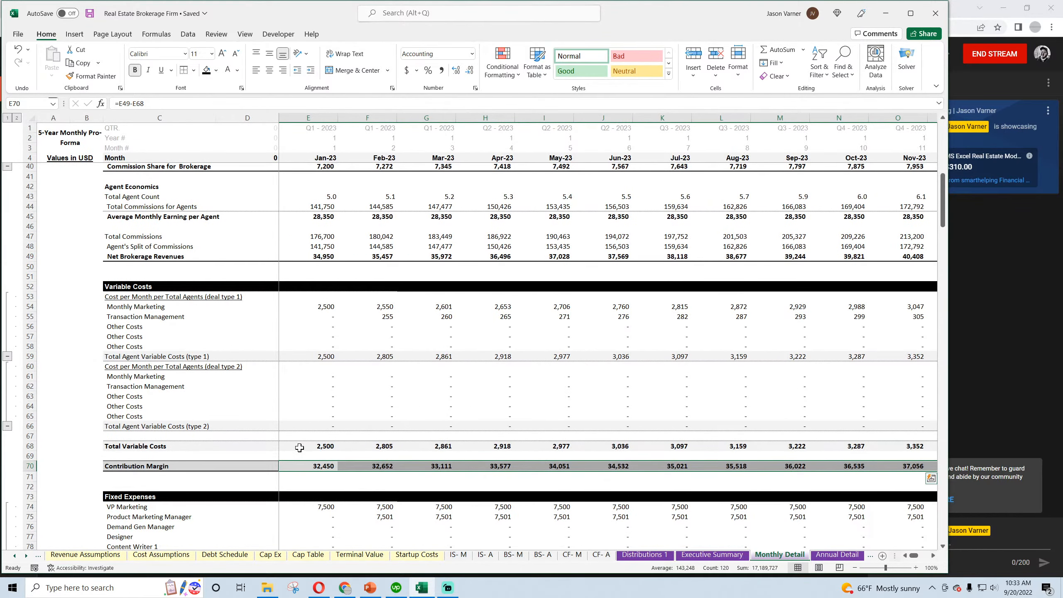
{"action": "scroll", "coordinate": [300, 448], "scroll_direction": "down", "scroll_amount": 15}
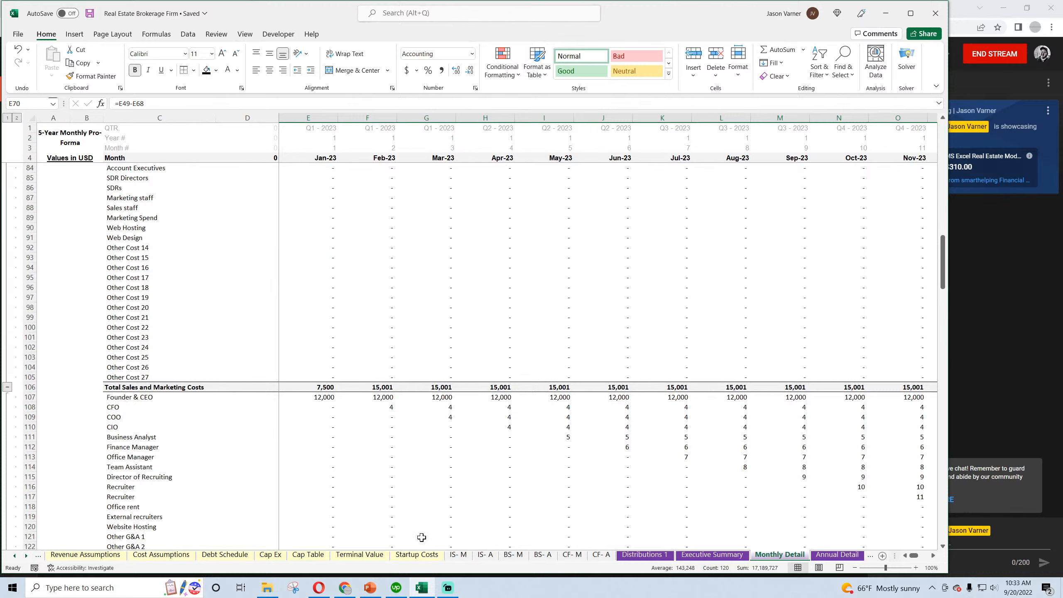
{"action": "scroll", "coordinate": [420, 472], "scroll_direction": "down", "scroll_amount": 7}
{"action": "scroll", "coordinate": [437, 493], "scroll_direction": "up", "scroll_amount": 11}
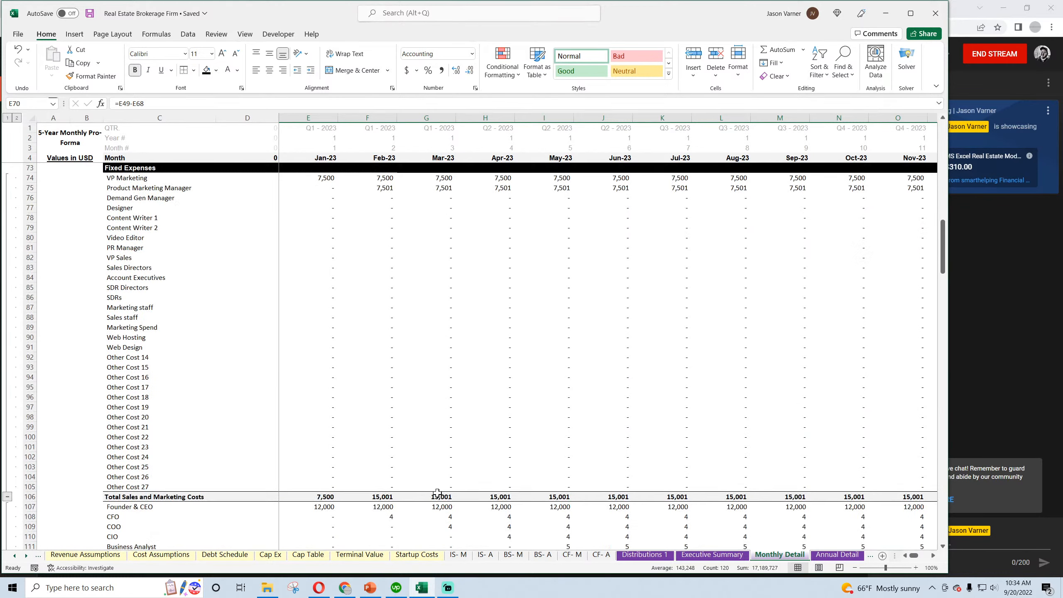
{"action": "left_click", "coordinate": [462, 556]}
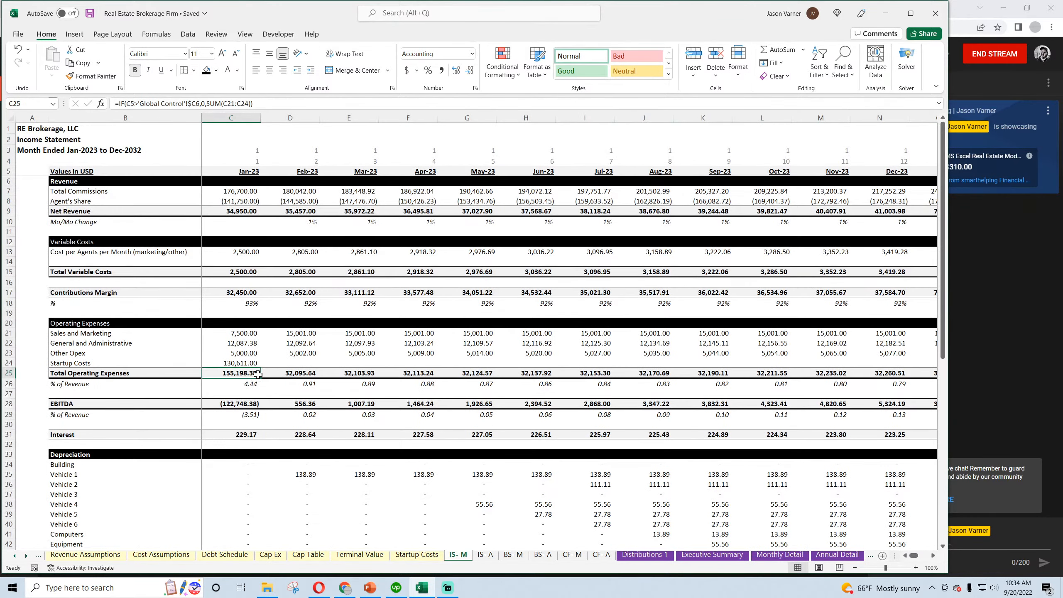
Temporarily clear Startup Costs in C24 to check the sum of Total Operating Expenses C25:DR25, and undo the clearing
{"action": "left_click", "coordinate": [242, 362]}
{"action": "key", "text": "Delete"}
{"action": "left_click", "coordinate": [242, 371]}
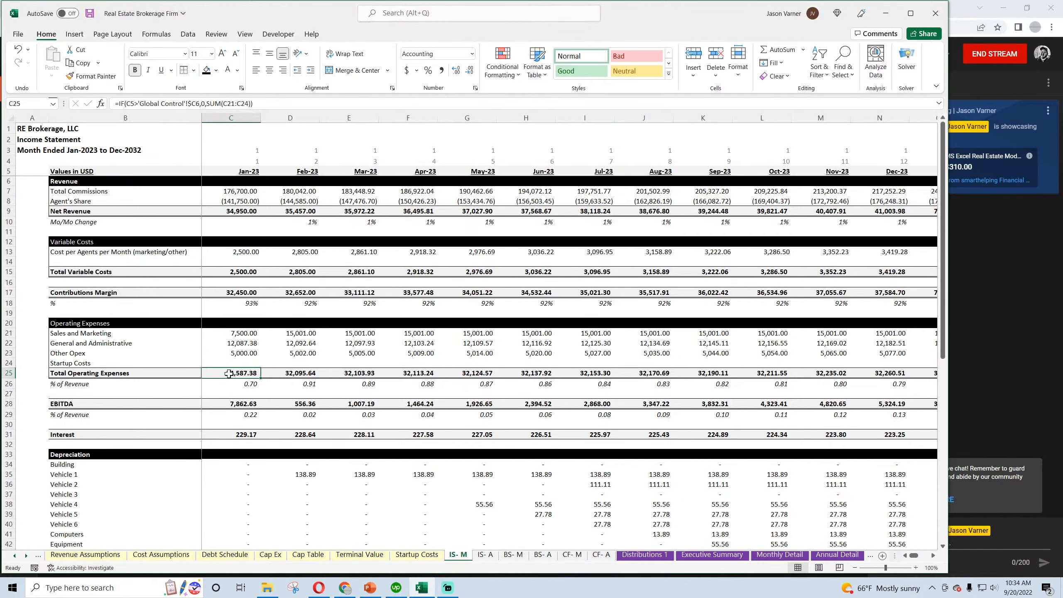
{"action": "left_click_drag", "start_coordinate": [229, 373], "coordinate": [1060, 429]}
{"action": "left_click_drag", "start_coordinate": [1060, 428], "coordinate": [826, 378]}
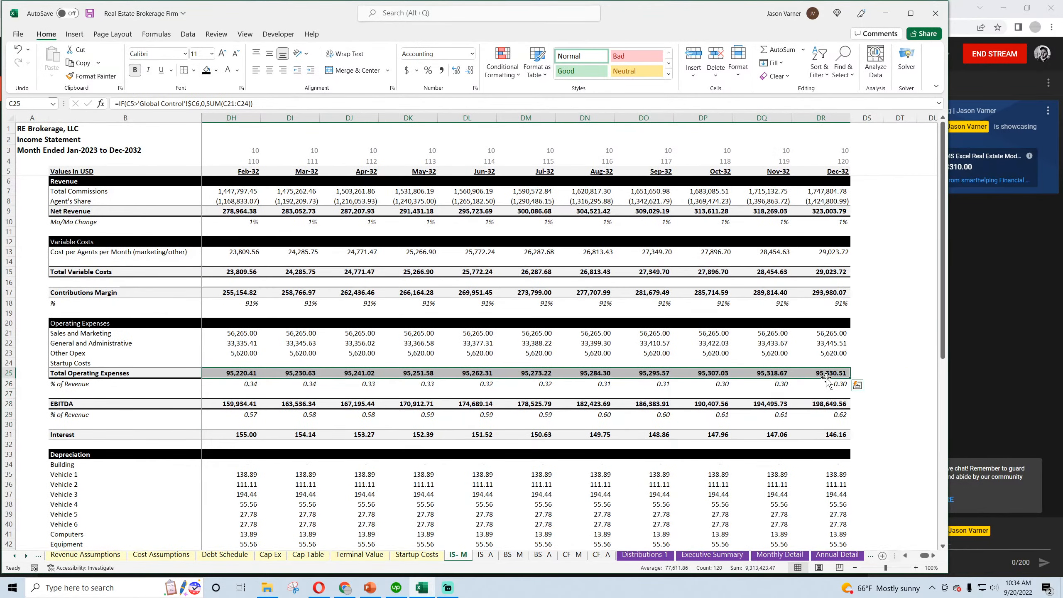
{"action": "left_click", "coordinate": [18, 49]}
Compare EBITDA row 181 on Monthly Detail with row 28 on the monthly income statement while Startup Costs in C24 is temporarily cleared, undoing the clearing
{"action": "left_click", "coordinate": [779, 555]}
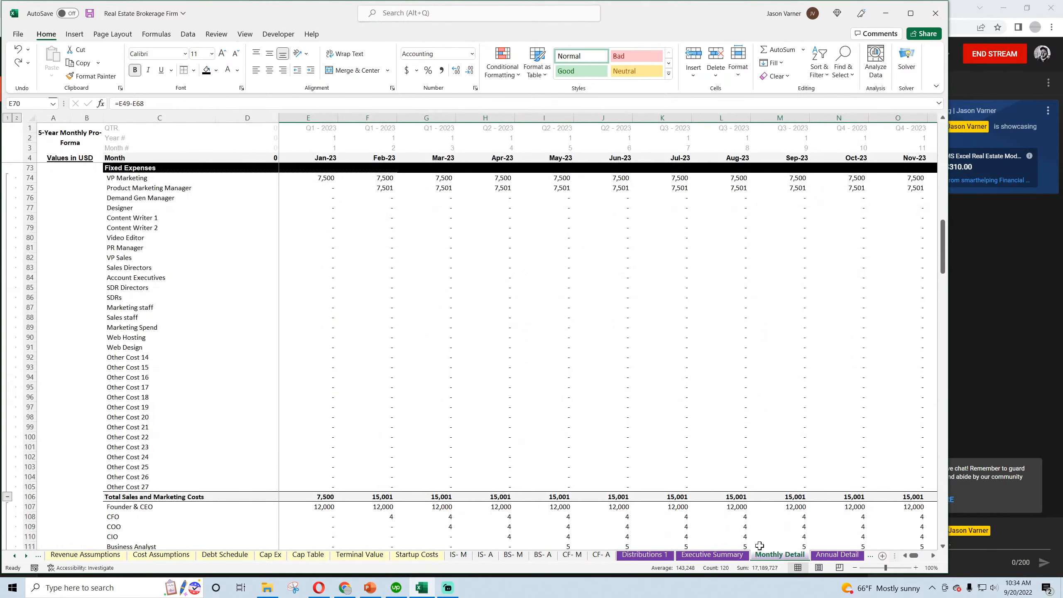
{"action": "scroll", "coordinate": [153, 480], "scroll_direction": "down", "scroll_amount": 20}
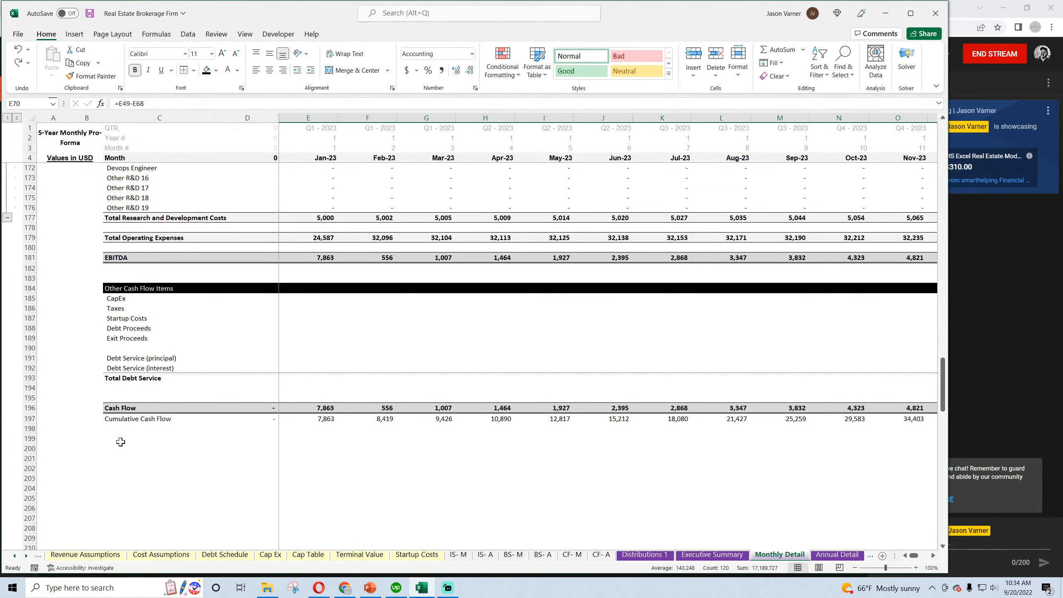
{"action": "scroll", "coordinate": [100, 421], "scroll_direction": "up", "scroll_amount": 4}
{"action": "left_click", "coordinate": [25, 367]}
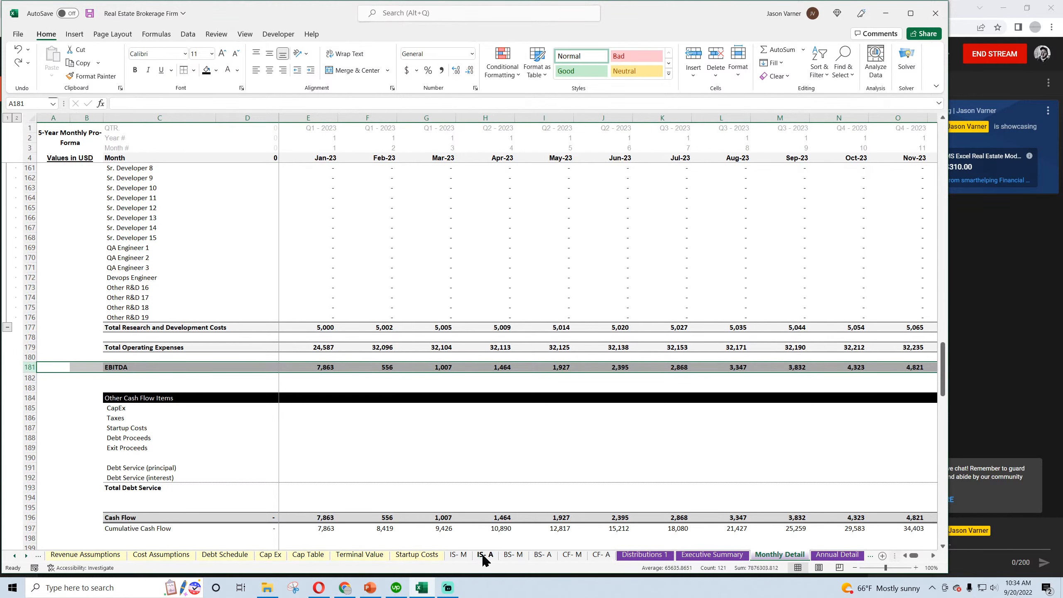
{"action": "left_click", "coordinate": [459, 555]}
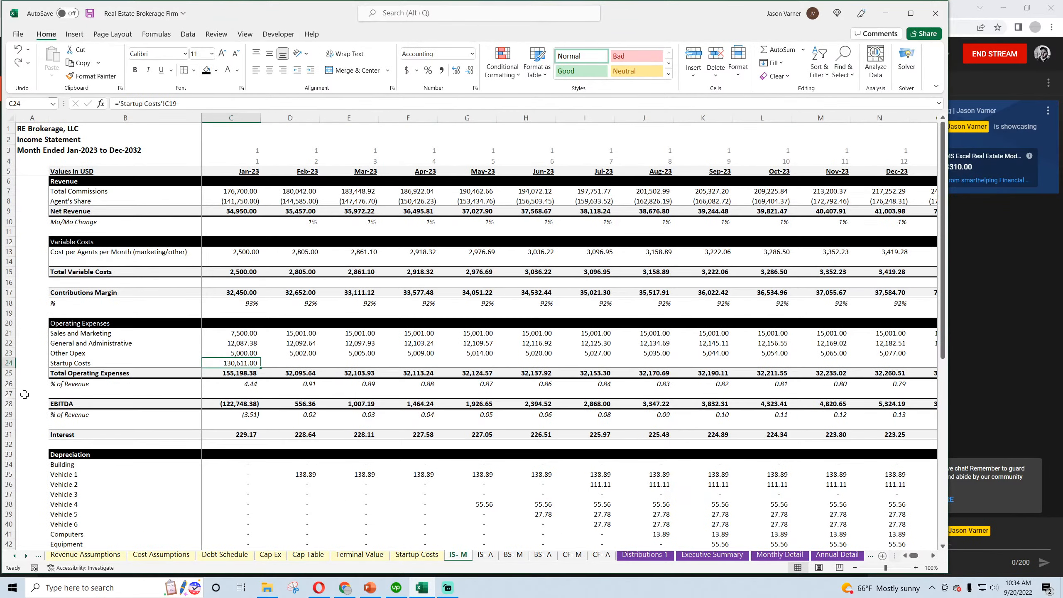
{"action": "key", "text": "BackSpace"}
{"action": "key", "text": "Return"}
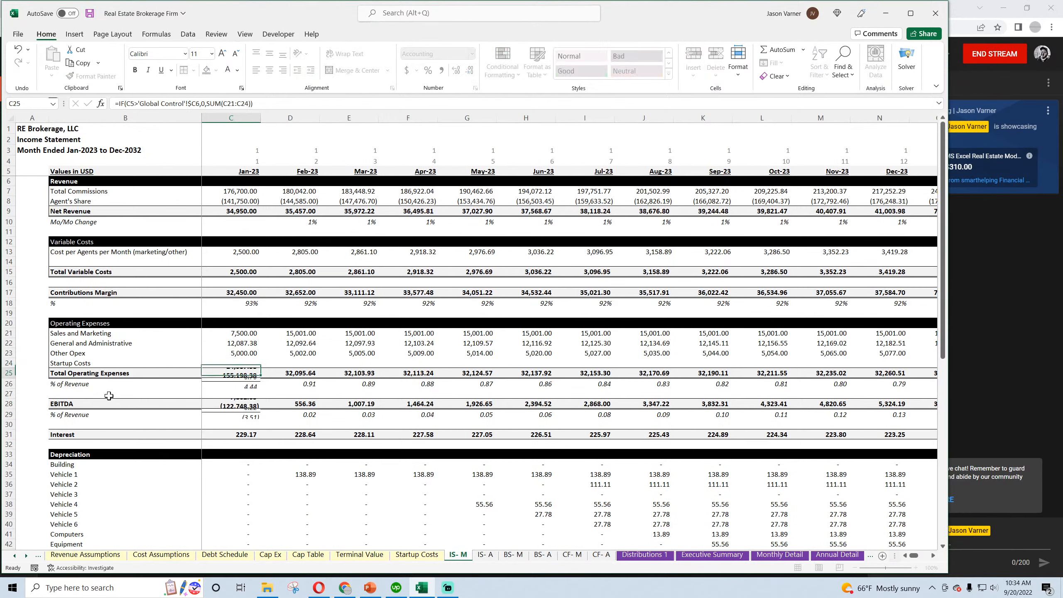
{"action": "left_click", "coordinate": [5, 403]}
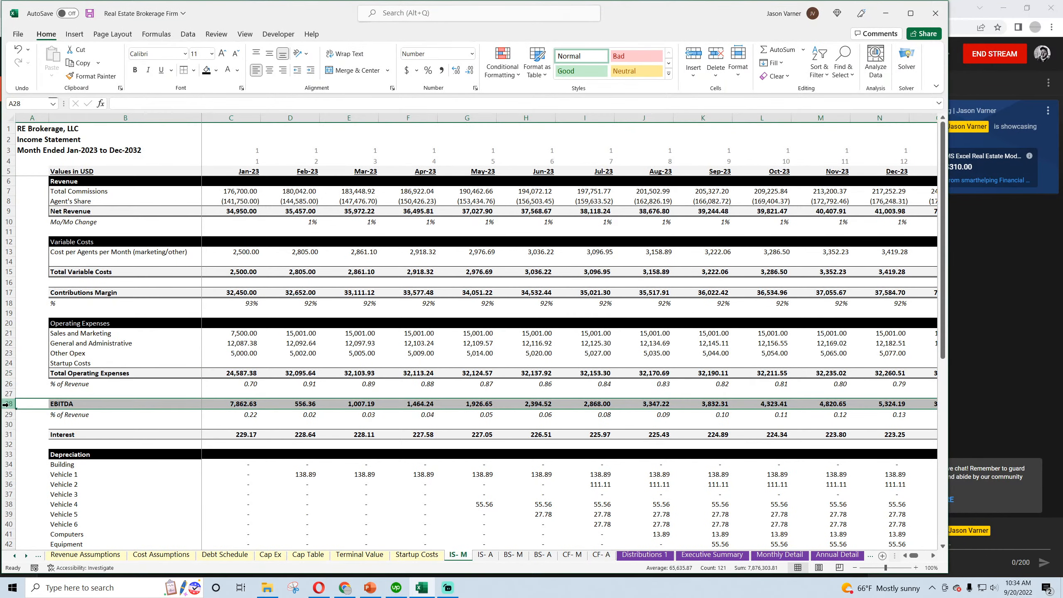
{"action": "left_click", "coordinate": [17, 49]}
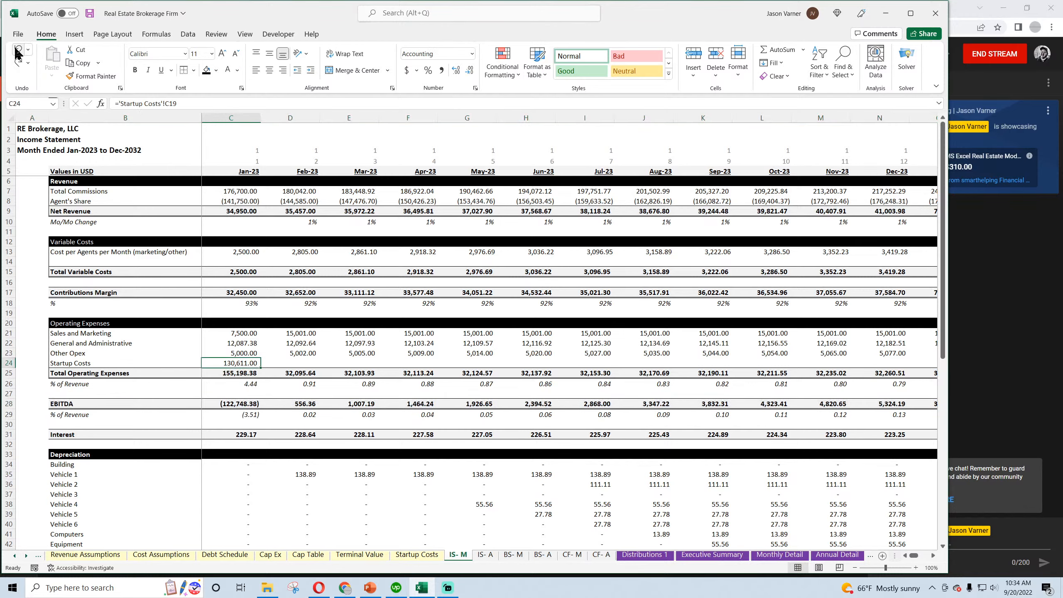
Look over the CapEx and Taxes rows under Other Cash Flow Items on Monthly Detail
{"action": "left_click", "coordinate": [772, 557]}
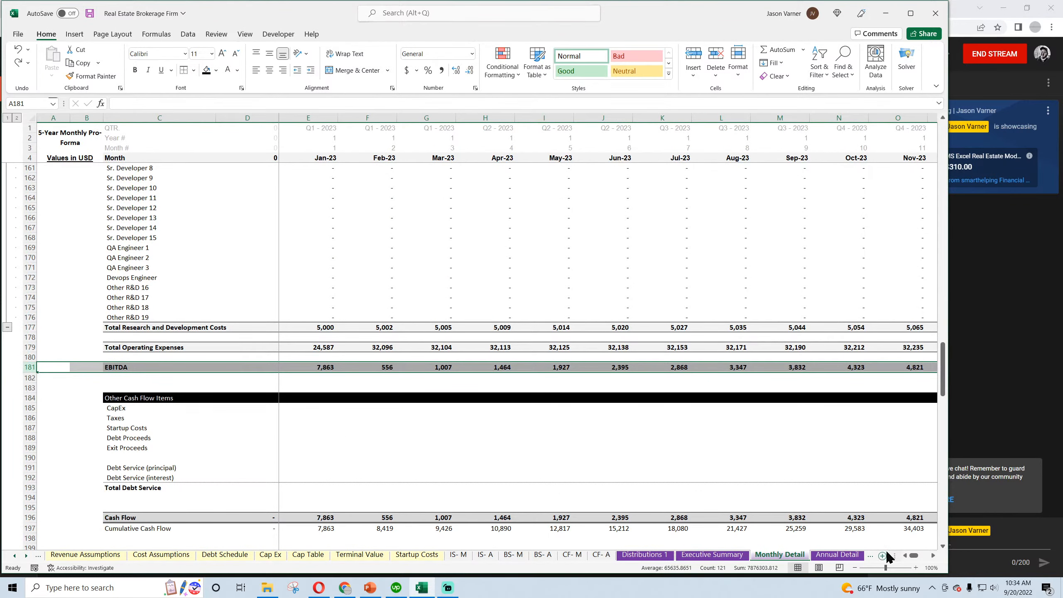
{"action": "left_click", "coordinate": [143, 410]}
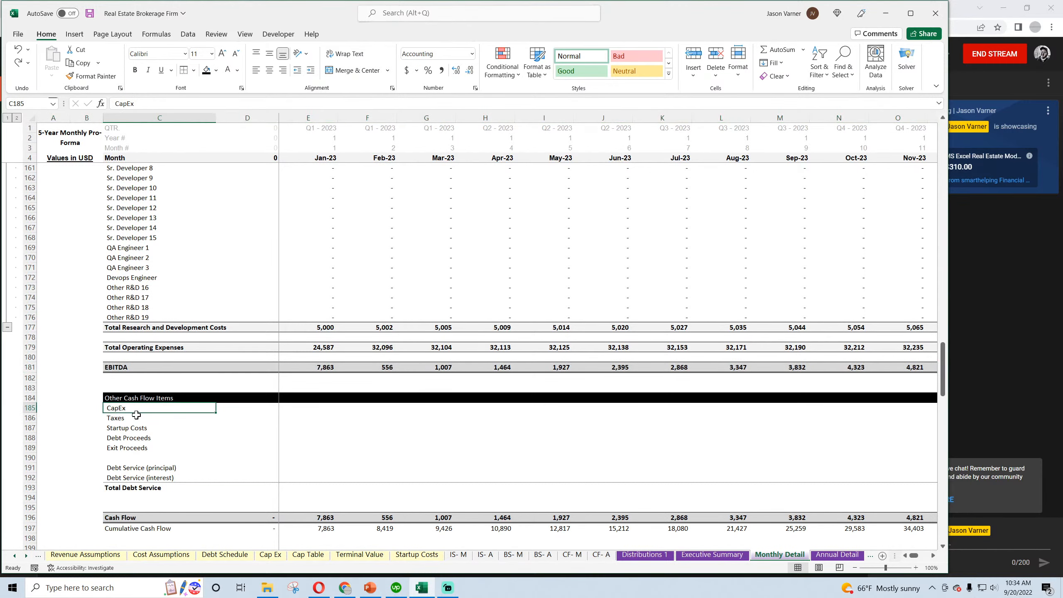
{"action": "left_click", "coordinate": [144, 418]}
Check the January EBITDA and Interest formulas on the monthly income statement and save the workbook
{"action": "left_click", "coordinate": [457, 553]}
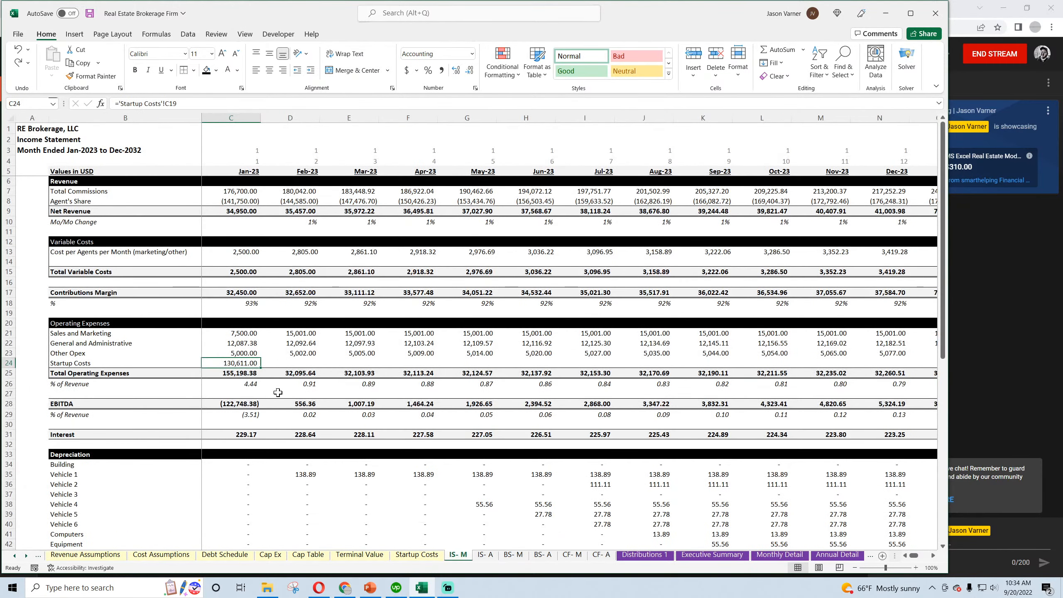
{"action": "left_click", "coordinate": [237, 403]}
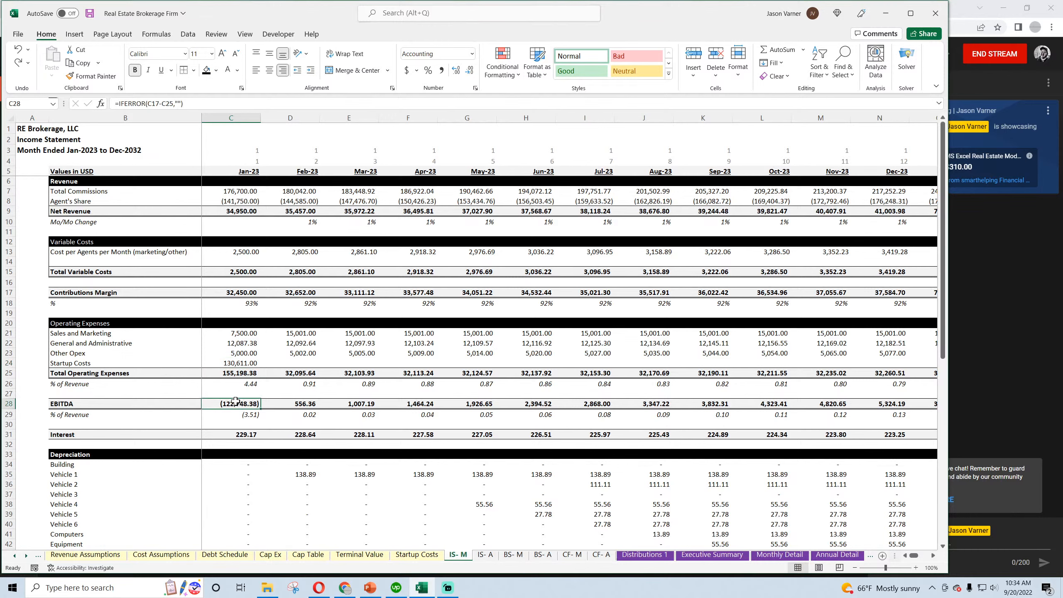
{"action": "left_click", "coordinate": [242, 434]}
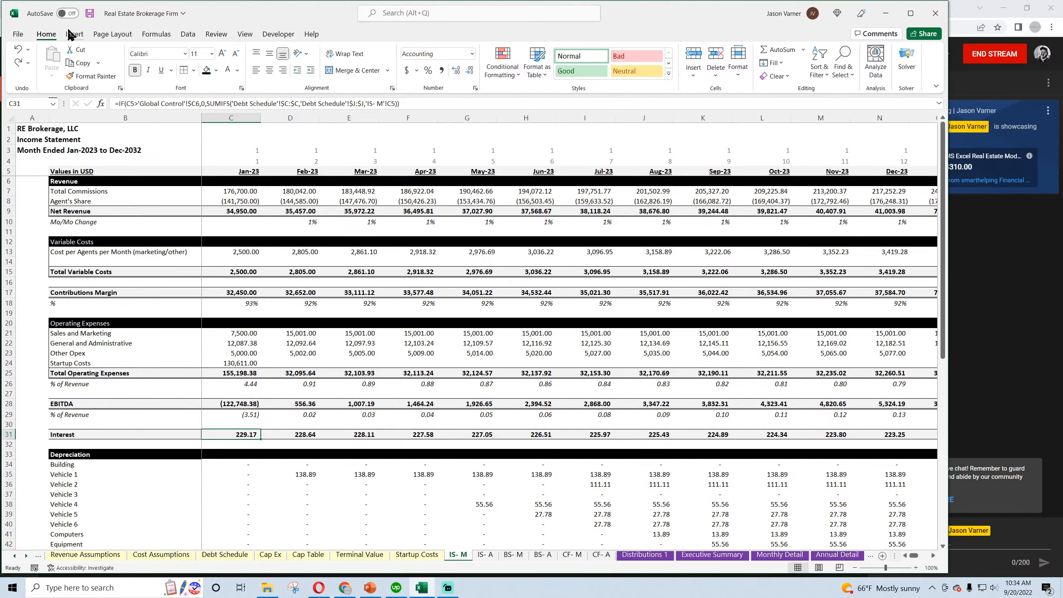
{"action": "left_click", "coordinate": [89, 13]}
Inspect the February and March Interest formulas and the January Building depreciation formula on the monthly income statement
{"action": "scroll", "coordinate": [300, 326], "scroll_direction": "down", "scroll_amount": 4}
{"action": "left_click", "coordinate": [300, 326]}
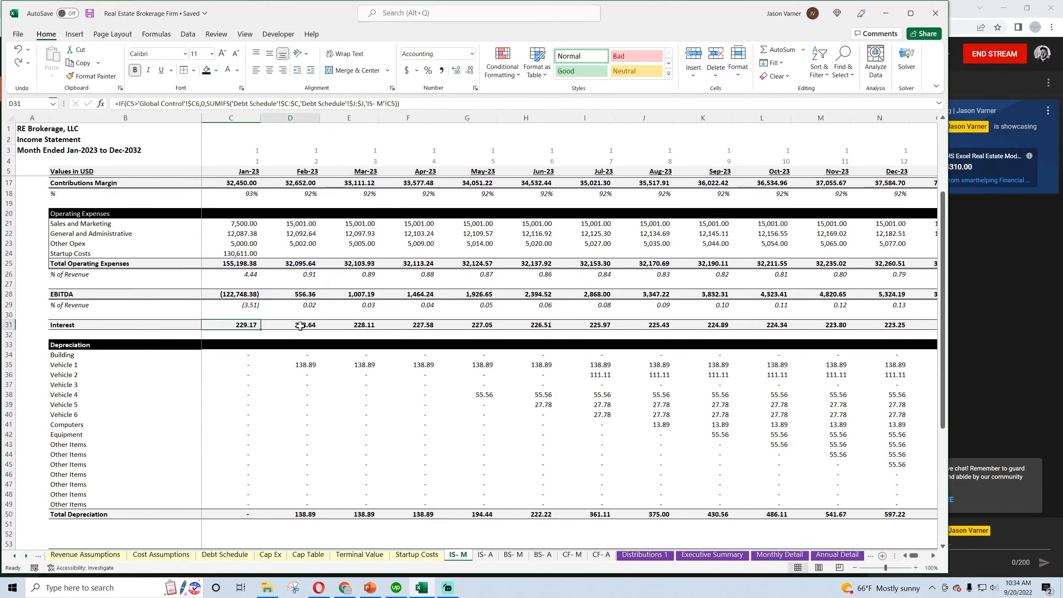
{"action": "left_click", "coordinate": [346, 329]}
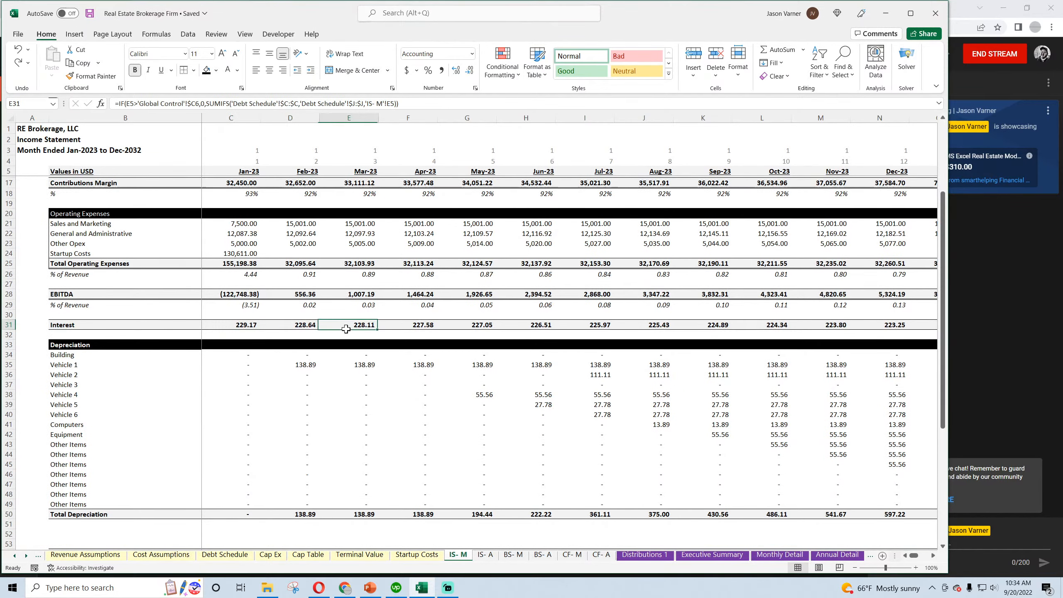
{"action": "left_click", "coordinate": [242, 356]}
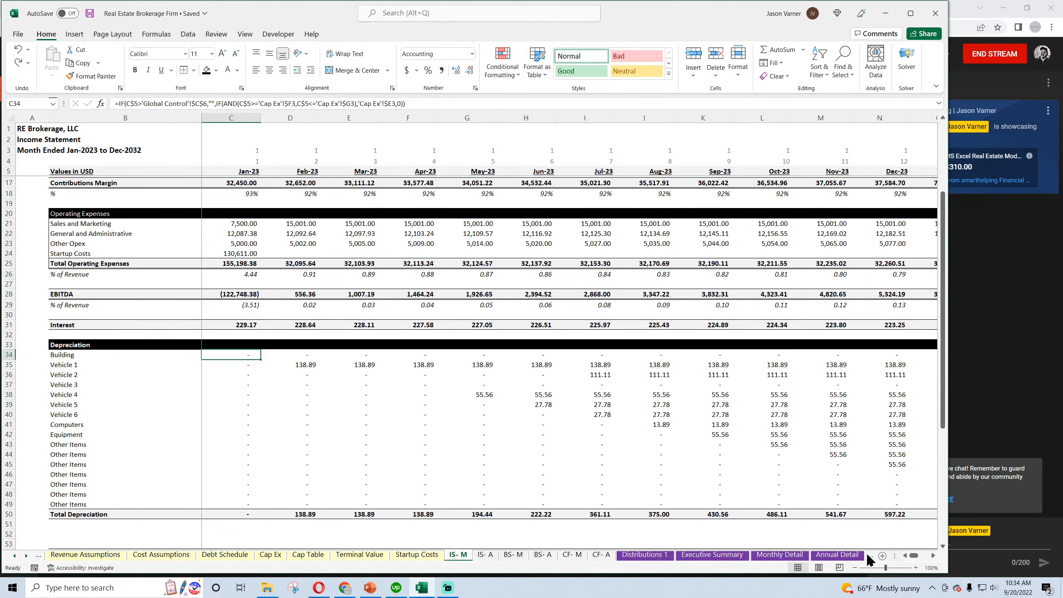
On the Cap Ex sheet, set the Building's cost basis to 2,000,000 and its useful life to 30
{"action": "left_click", "coordinate": [270, 556]}
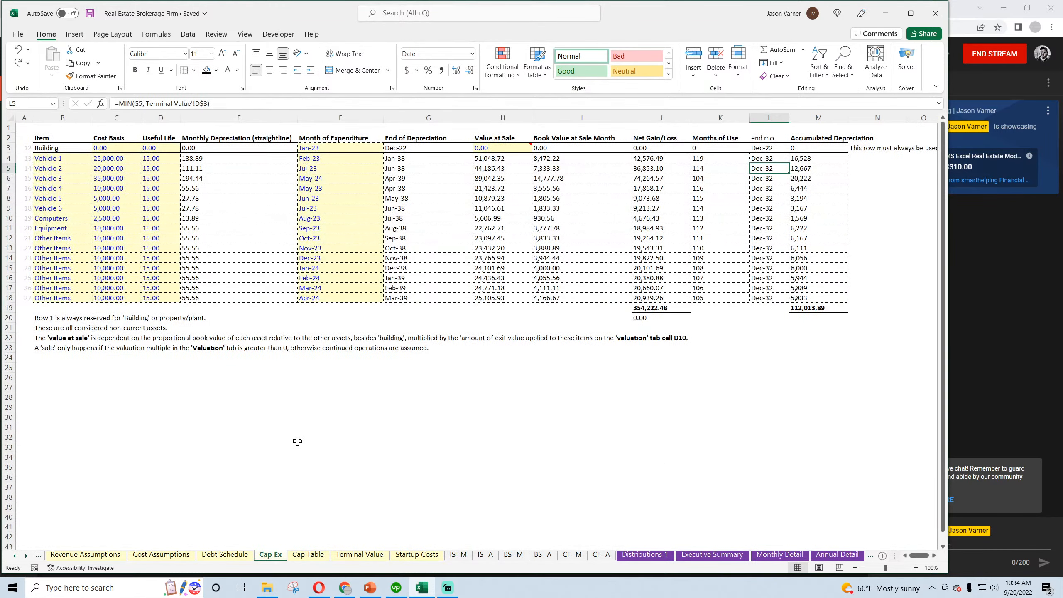
{"action": "left_click", "coordinate": [107, 148]}
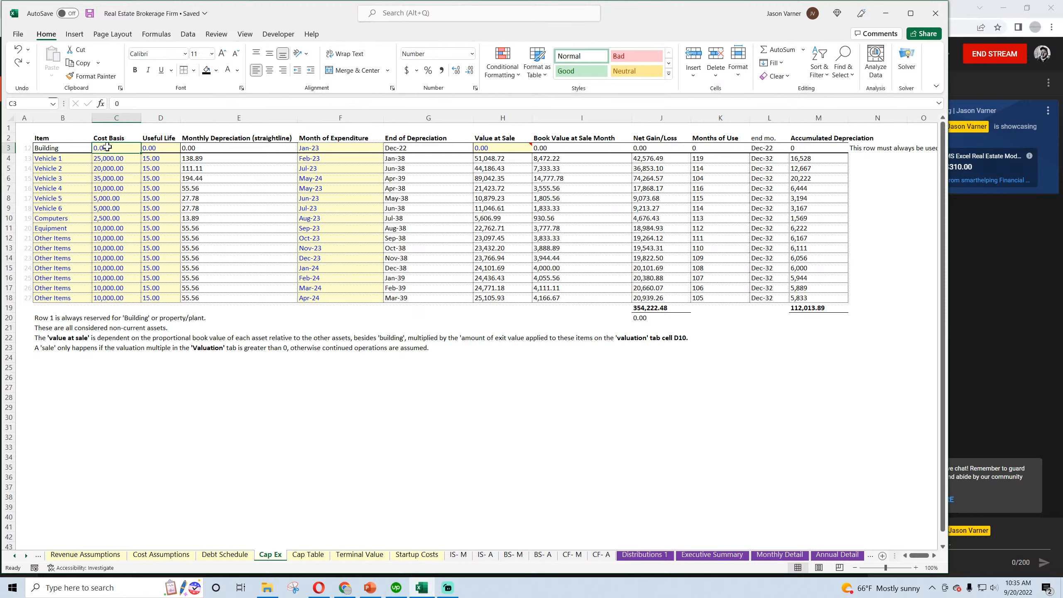
{"action": "type", "text": "2,0"}
{"action": "type", "text": "00,000"}
{"action": "key", "text": "Return"}
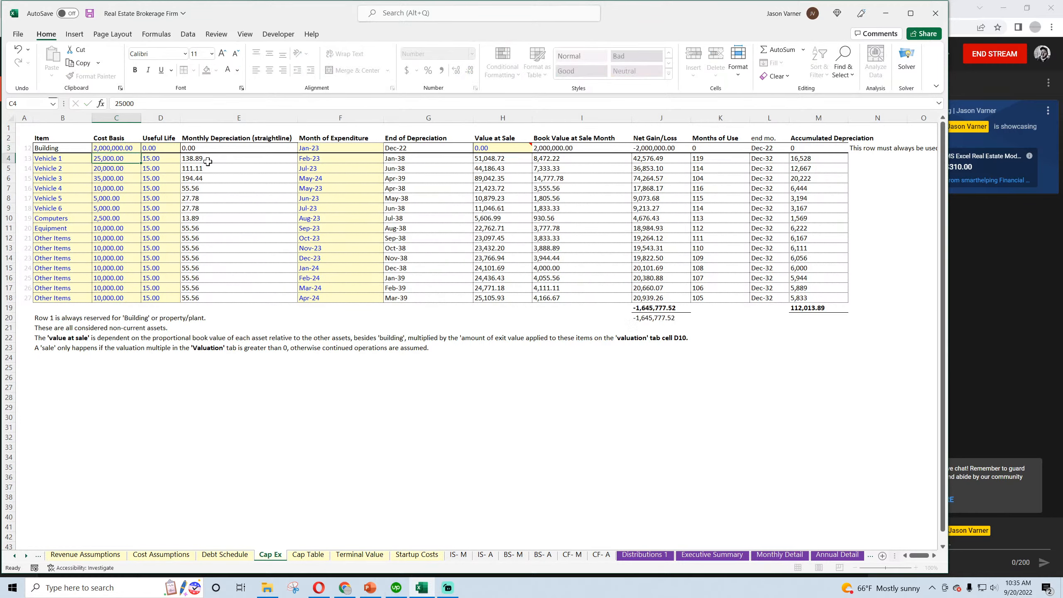
{"action": "left_click", "coordinate": [156, 149]}
{"action": "type", "text": "30"}
{"action": "key", "text": "Return"}
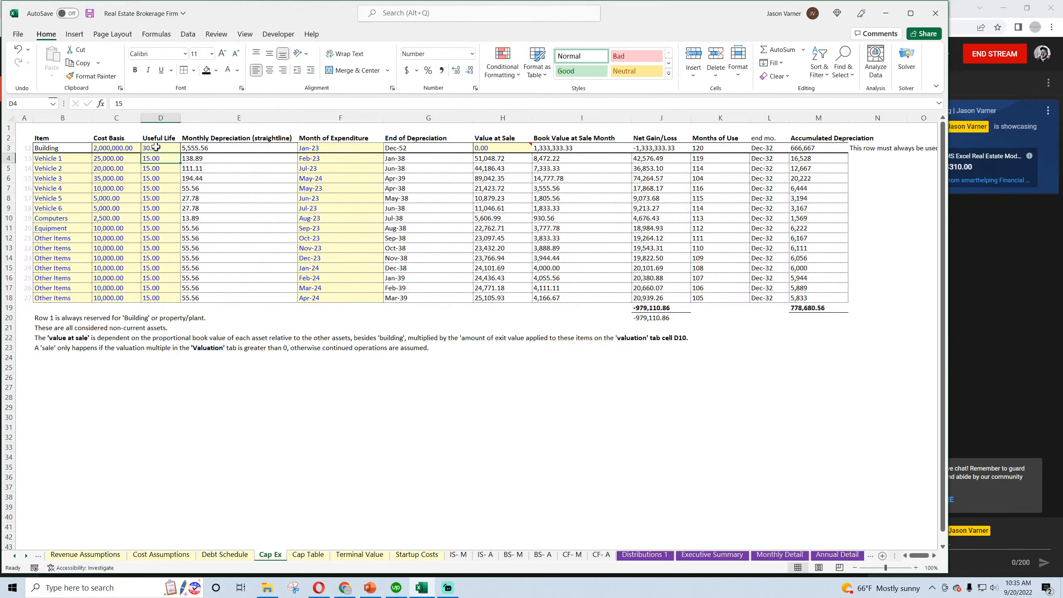
Check Building depreciation on the monthly income statement and the Dec-32 formulas for Extraordinary Income and Net Gain/Loss from Sale of Assets
{"action": "left_click", "coordinate": [458, 555]}
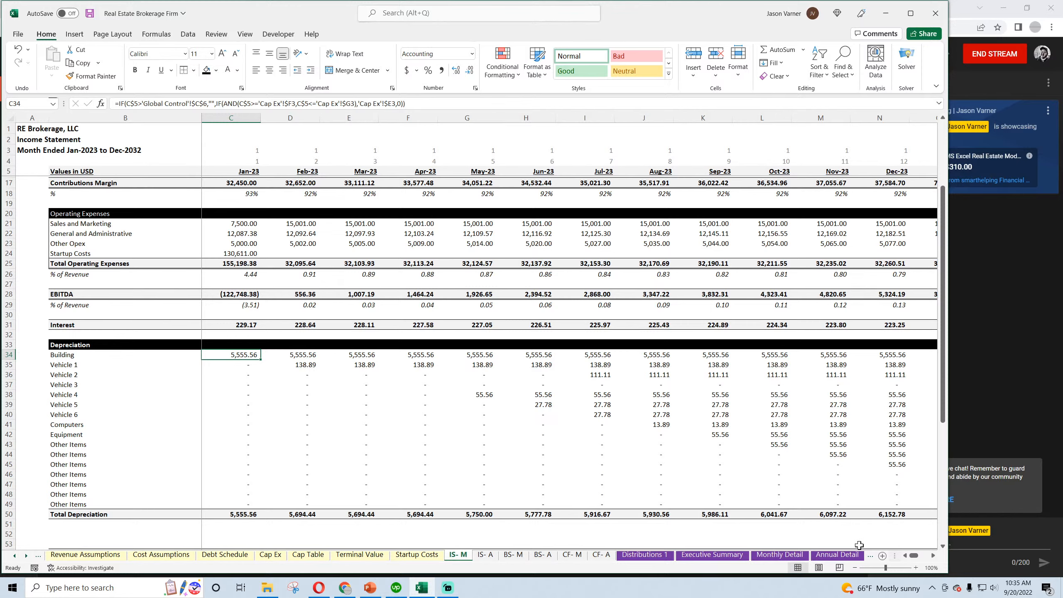
{"action": "left_click_drag", "start_coordinate": [915, 556], "coordinate": [932, 558]}
{"action": "scroll", "coordinate": [334, 422], "scroll_direction": "down", "scroll_amount": 4}
{"action": "left_click", "coordinate": [899, 445]}
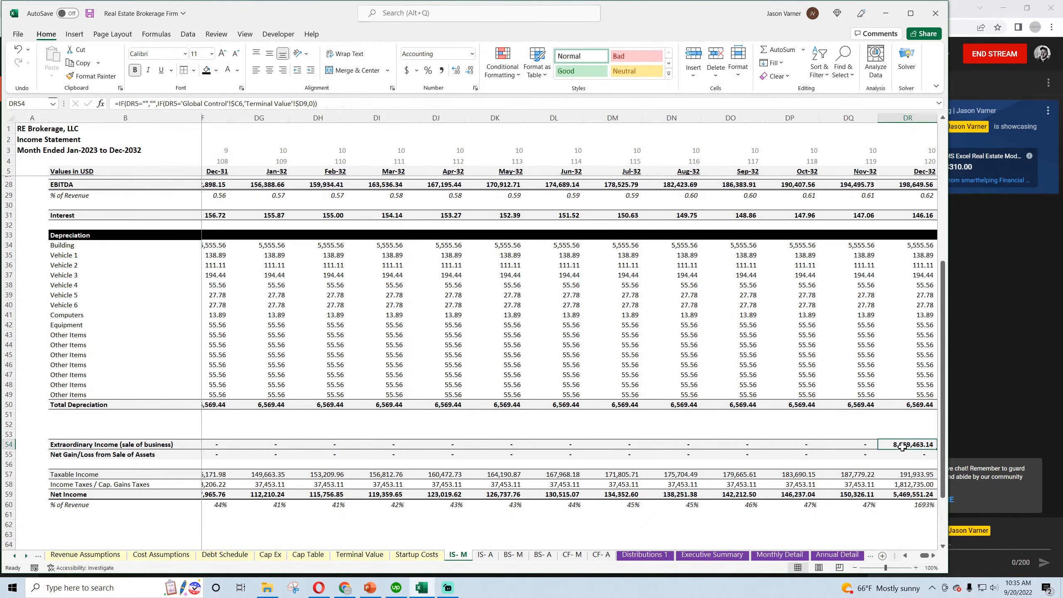
{"action": "left_click", "coordinate": [904, 455]}
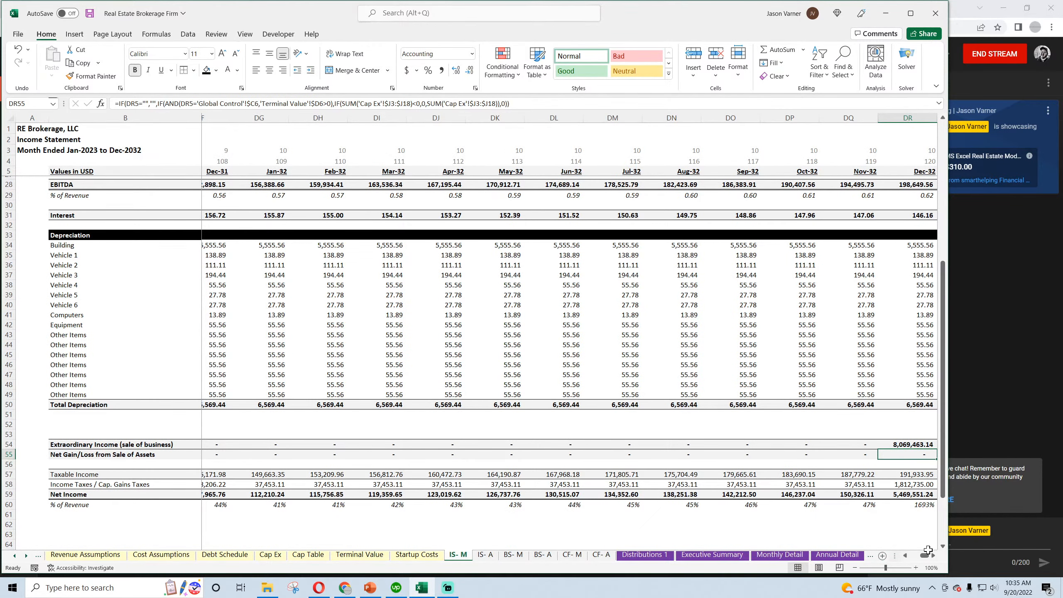
Return to the start of the monthly income statement and save the workbook
{"action": "mouse_move", "coordinate": [927, 558]}
{"action": "left_mouse_down"}
{"action": "mouse_move", "coordinate": [917, 559]}
{"action": "mouse_move", "coordinate": [939, 559]}
{"action": "mouse_move", "coordinate": [914, 559]}
{"action": "left_mouse_up"}
{"action": "scroll", "coordinate": [915, 558], "scroll_direction": "up", "scroll_amount": 9}
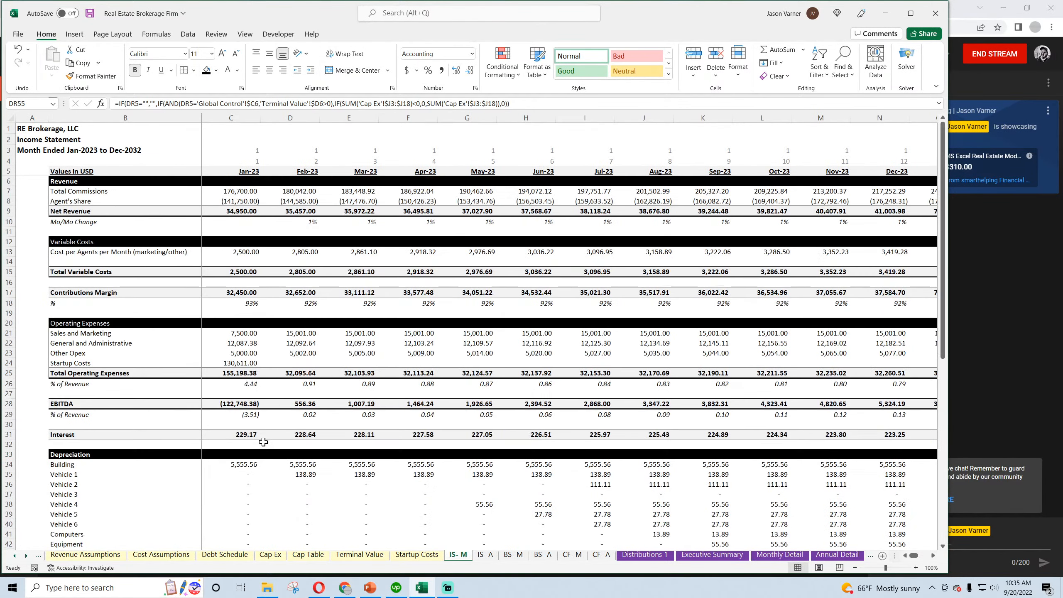
{"action": "left_click", "coordinate": [90, 13]}
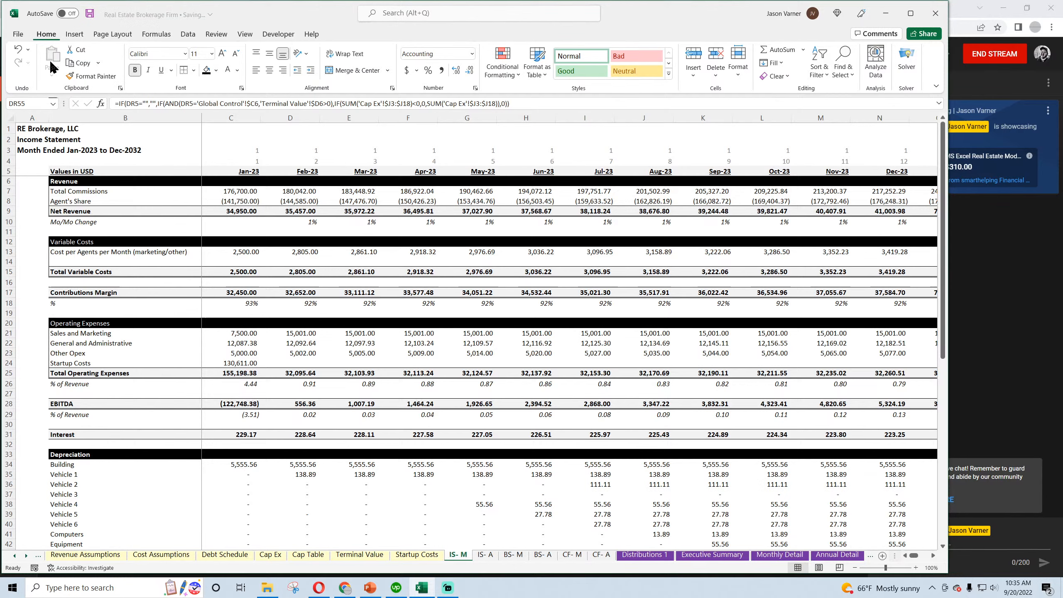
On the annual income statement, fill the FY 2023 Total Commissions formula from C7 down into Agent's Share C8
{"action": "left_click", "coordinate": [485, 555]}
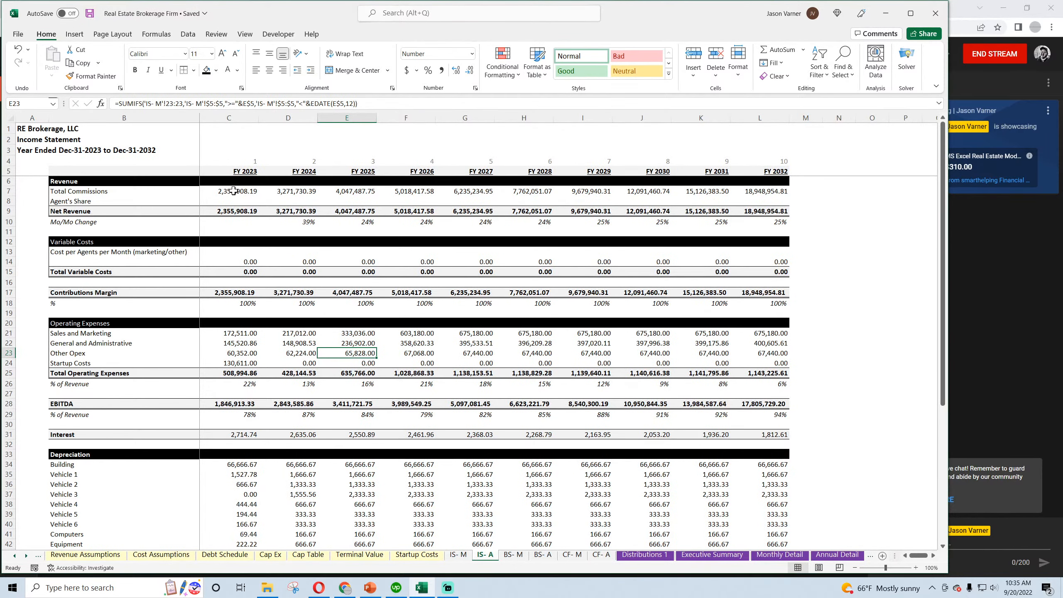
{"action": "left_click", "coordinate": [248, 191]}
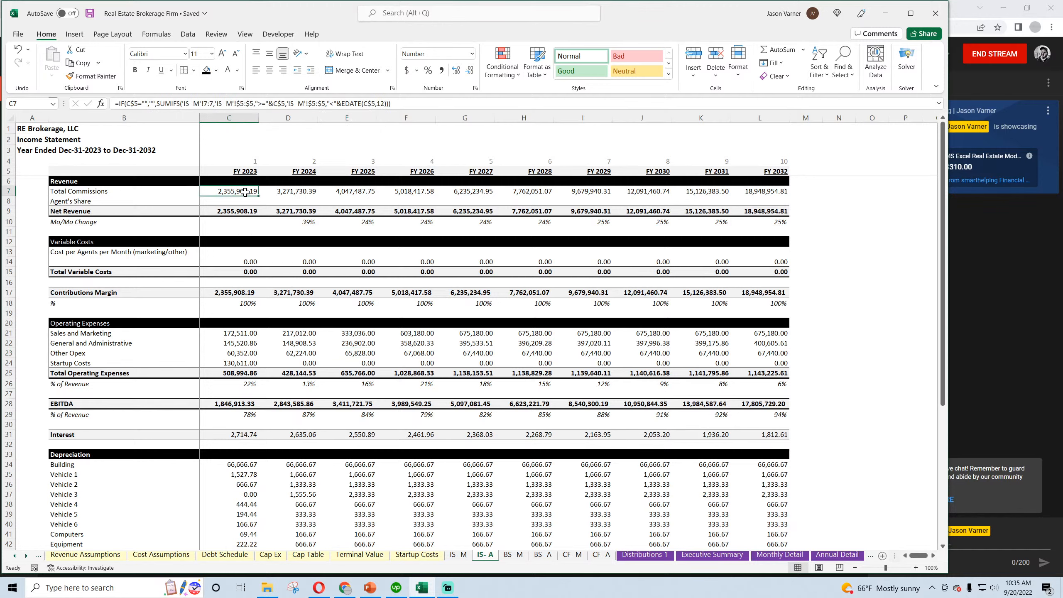
{"action": "left_click_drag", "start_coordinate": [258, 196], "coordinate": [260, 206]}
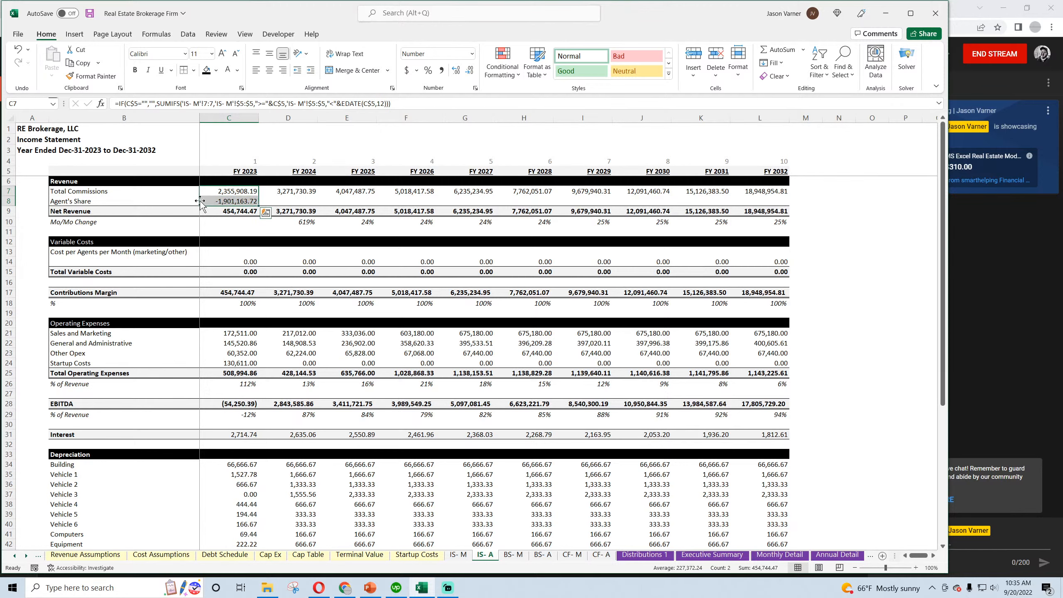
Apply the custom format _(* #,##0.00_);_(* (#,##0.00);_(* "-"??_);_(@_) to all annual income statement amounts, excluding the percentage rows, and to check cell M59
{"action": "left_click_drag", "start_coordinate": [228, 192], "coordinate": [749, 213]}
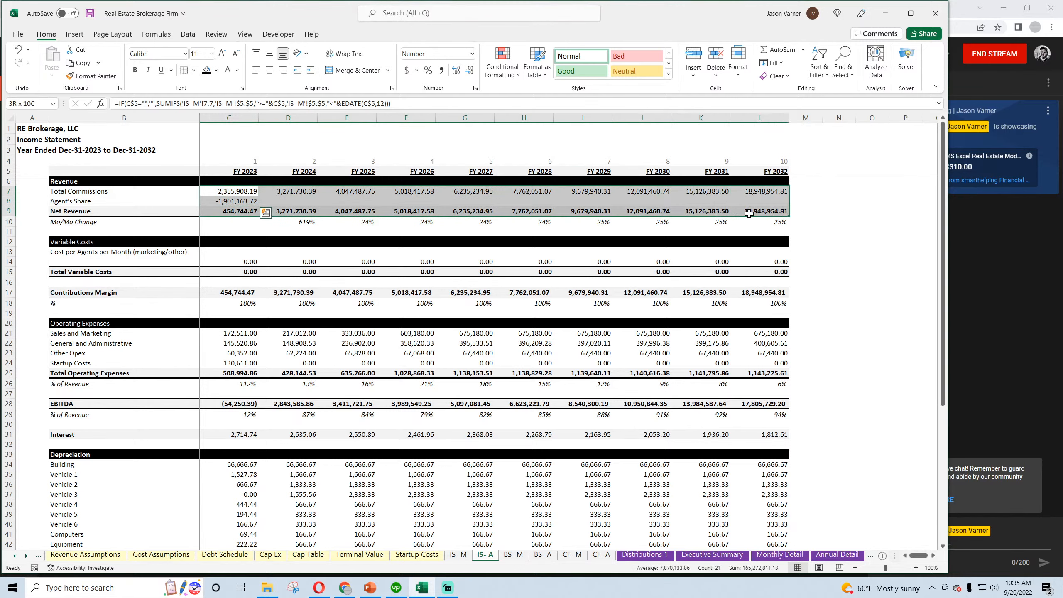
{"action": "left_click_drag", "start_coordinate": [233, 253], "coordinate": [749, 293]}
{"action": "left_click", "coordinate": [237, 333], "text": "ctrl"}
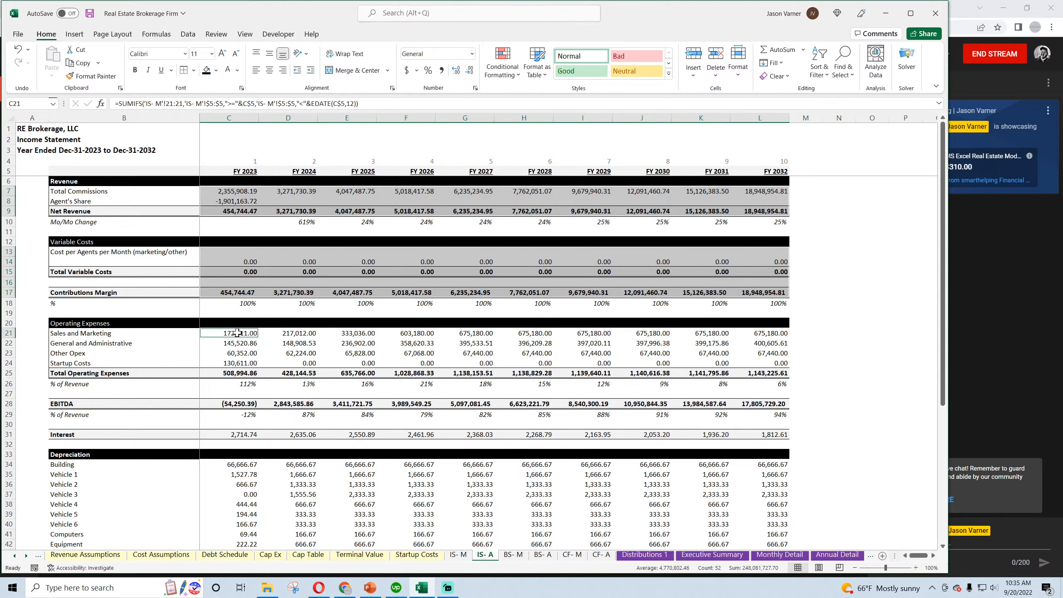
{"action": "left_click_drag", "start_coordinate": [237, 333], "coordinate": [775, 371]}
{"action": "left_click_drag", "start_coordinate": [235, 404], "coordinate": [775, 406]}
{"action": "left_click_drag", "start_coordinate": [236, 434], "coordinate": [786, 520]}
{"action": "left_click", "coordinate": [800, 520], "text": "ctrl"}
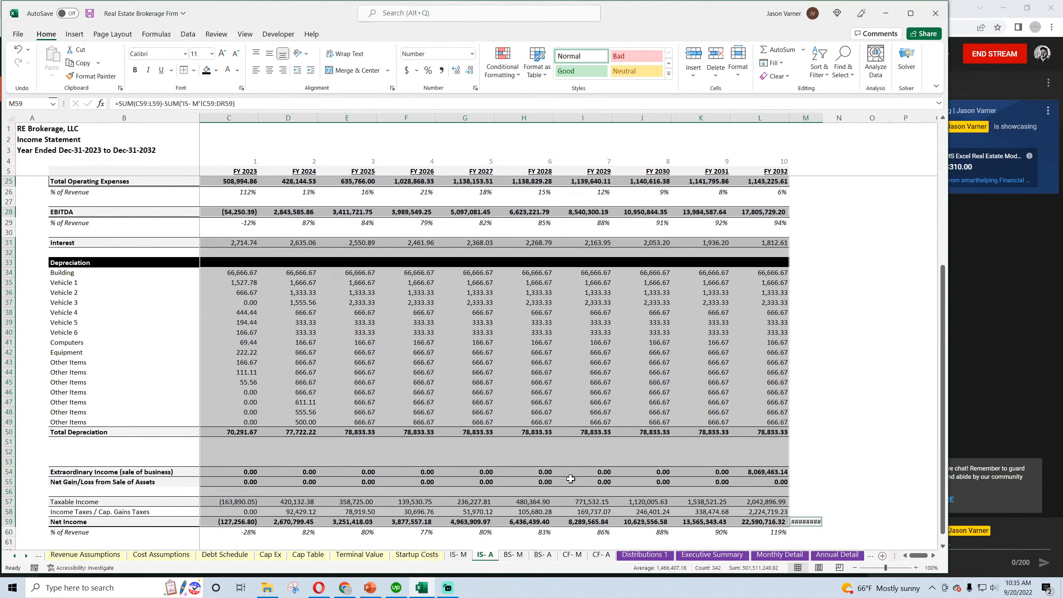
{"action": "scroll", "coordinate": [570, 479], "scroll_direction": "up", "scroll_amount": 6}
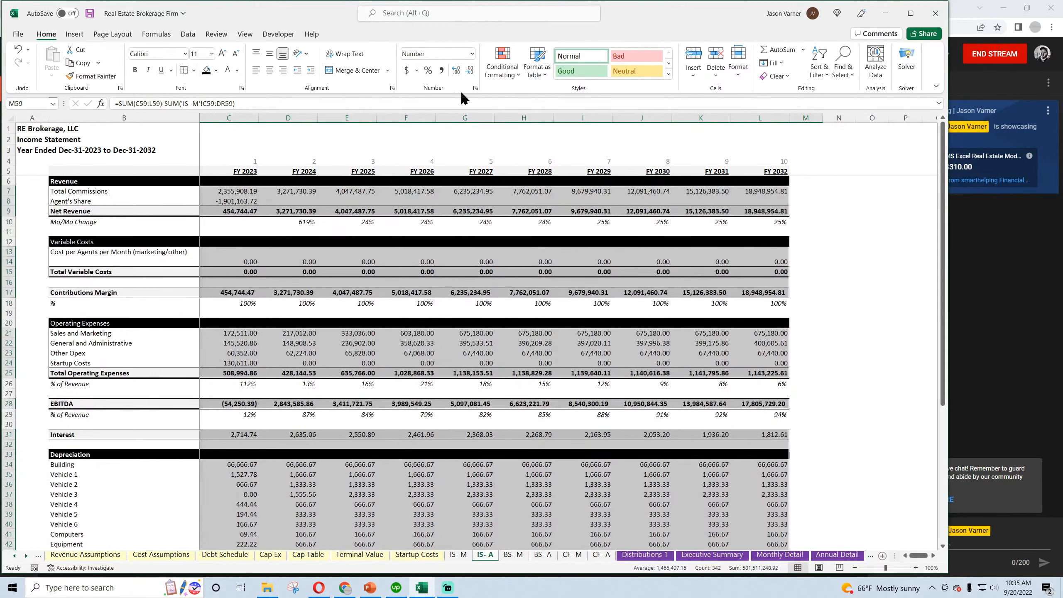
{"action": "left_click", "coordinate": [475, 88]}
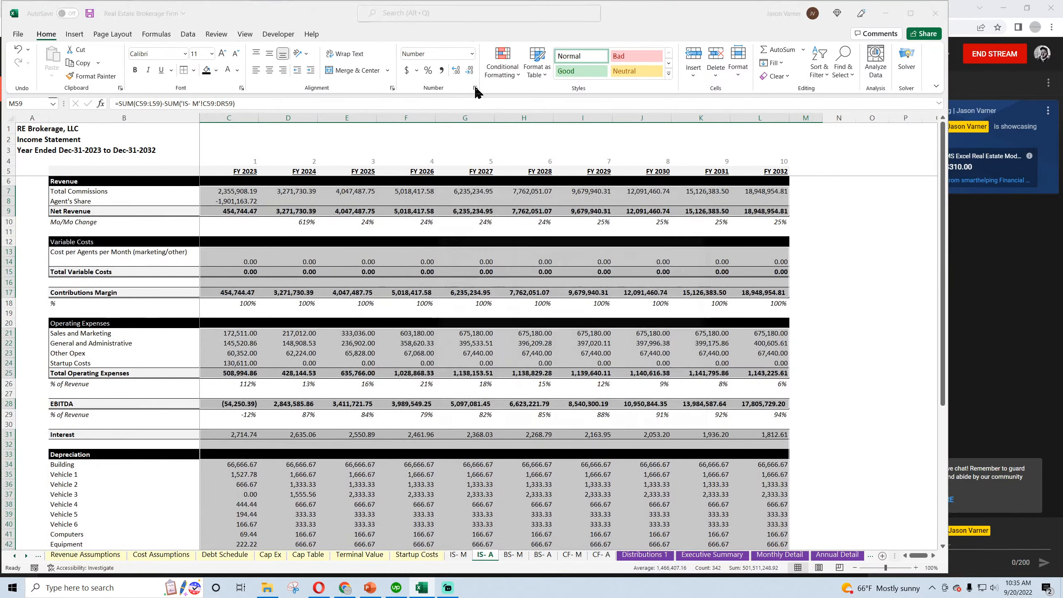
{"action": "left_click", "coordinate": [469, 310]}
{"action": "left_click_drag", "start_coordinate": [696, 278], "coordinate": [707, 337]}
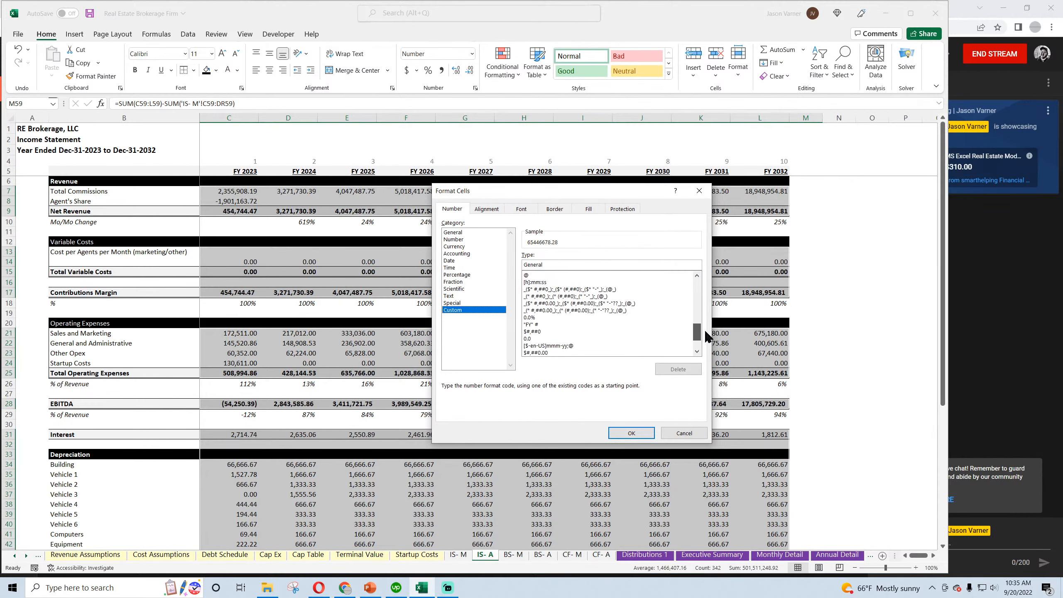
{"action": "left_click", "coordinate": [580, 298]}
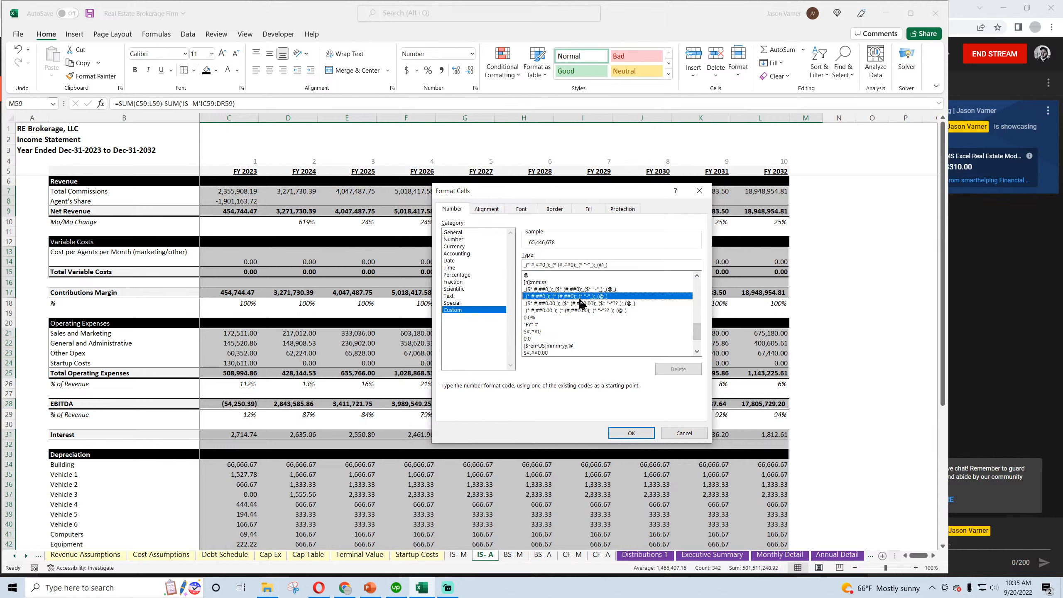
{"action": "left_click", "coordinate": [579, 304]}
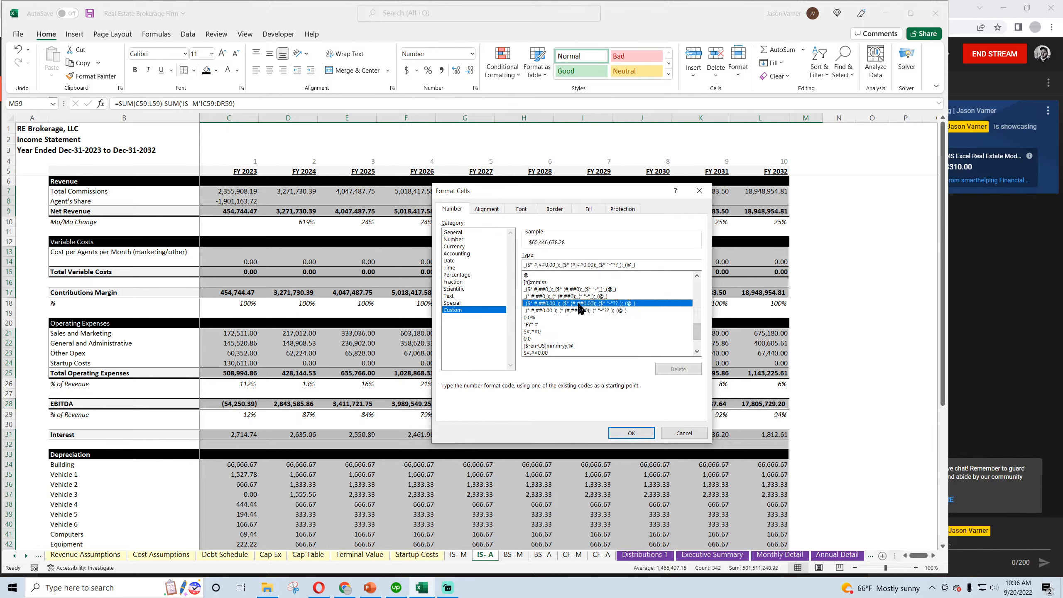
{"action": "left_click", "coordinate": [580, 311]}
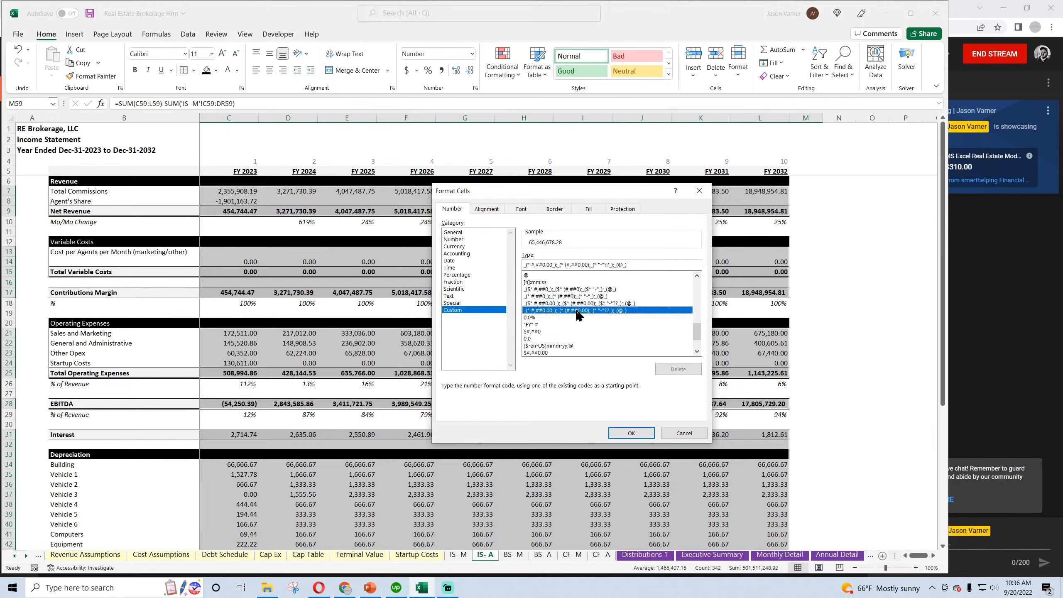
{"action": "left_click", "coordinate": [631, 433]}
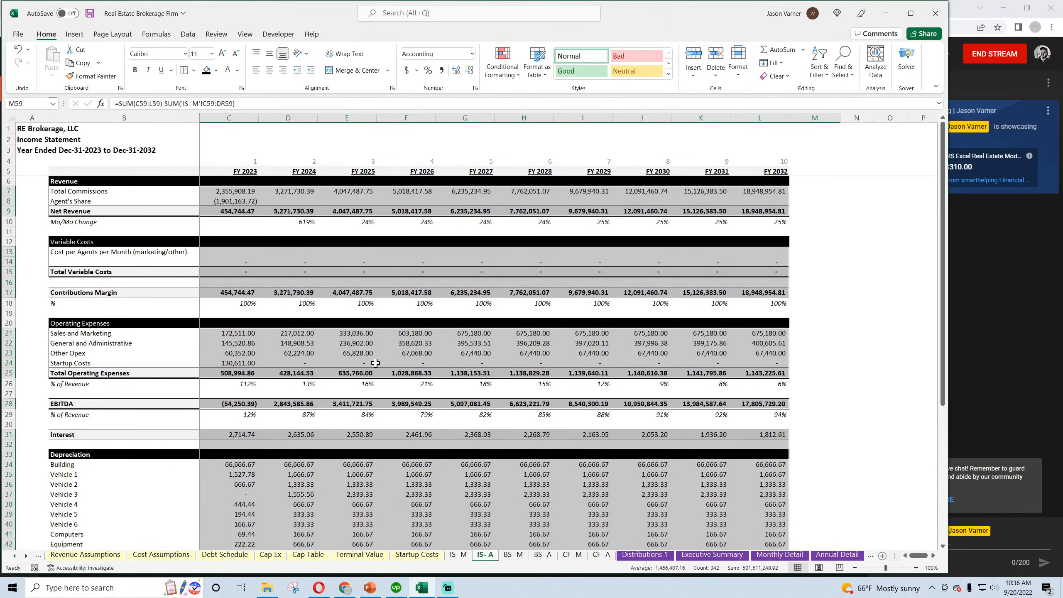
Check M59 on the annual income statement, and review the monthly statement's depreciation, taxes, net income and percentage rows
{"action": "left_click", "coordinate": [405, 434]}
{"action": "scroll", "coordinate": [405, 432], "scroll_direction": "down", "scroll_amount": 11}
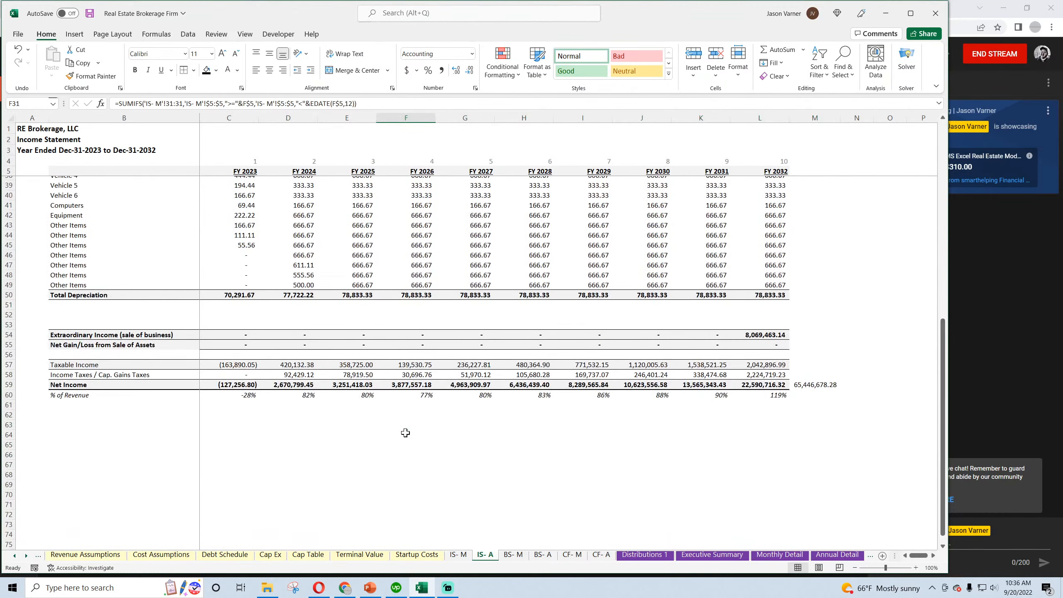
{"action": "left_click", "coordinate": [812, 387]}
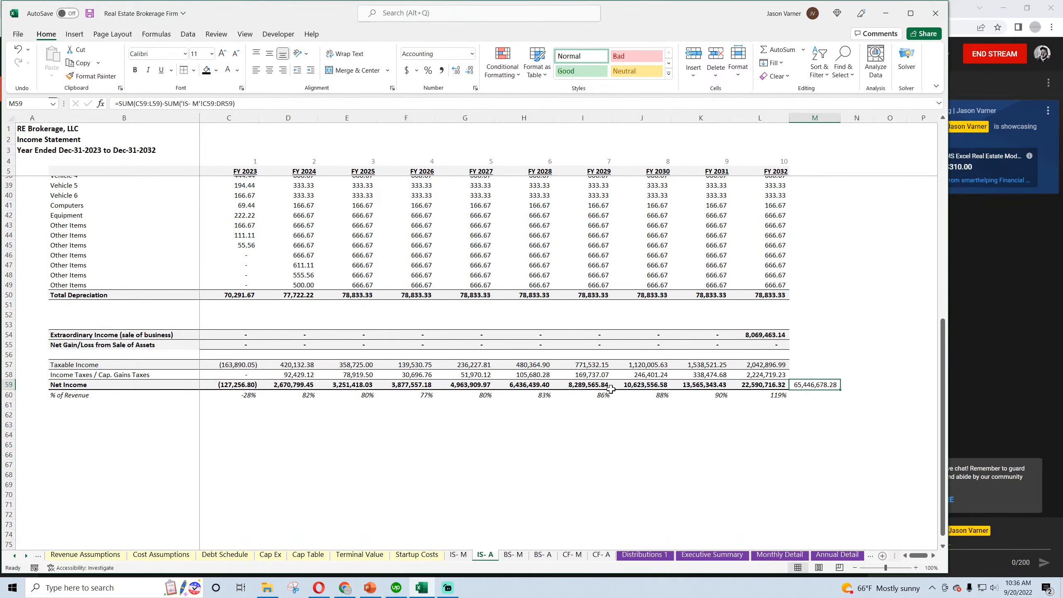
{"action": "scroll", "coordinate": [610, 389], "scroll_direction": "up", "scroll_amount": 11}
{"action": "key", "text": "ctrl+Page_Up"}
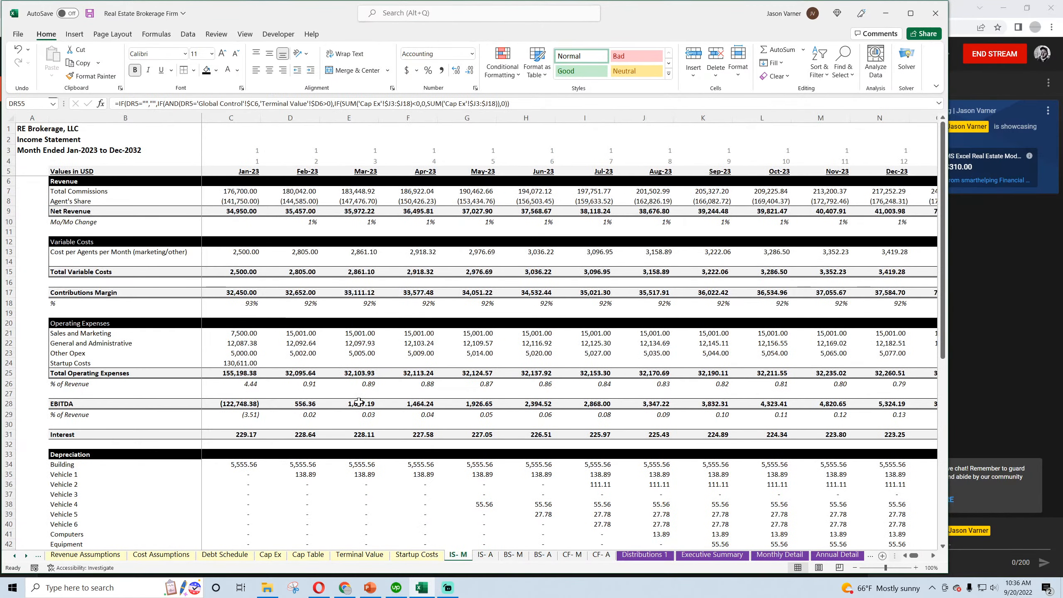
{"action": "scroll", "coordinate": [331, 383], "scroll_direction": "down", "scroll_amount": 4}
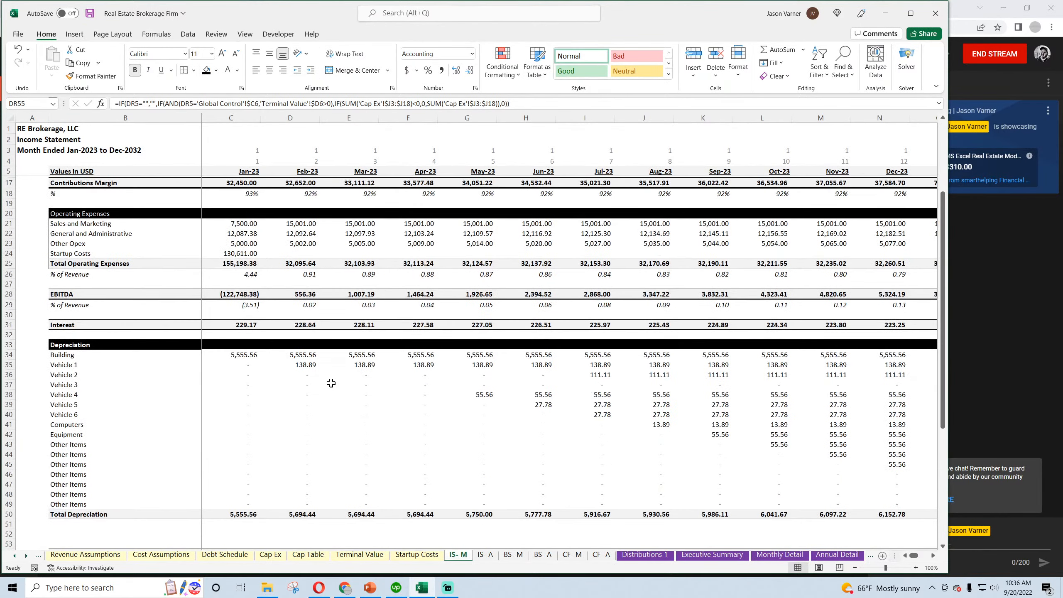
{"action": "scroll", "coordinate": [331, 383], "scroll_direction": "down", "scroll_amount": 4}
{"action": "left_click", "coordinate": [302, 415]}
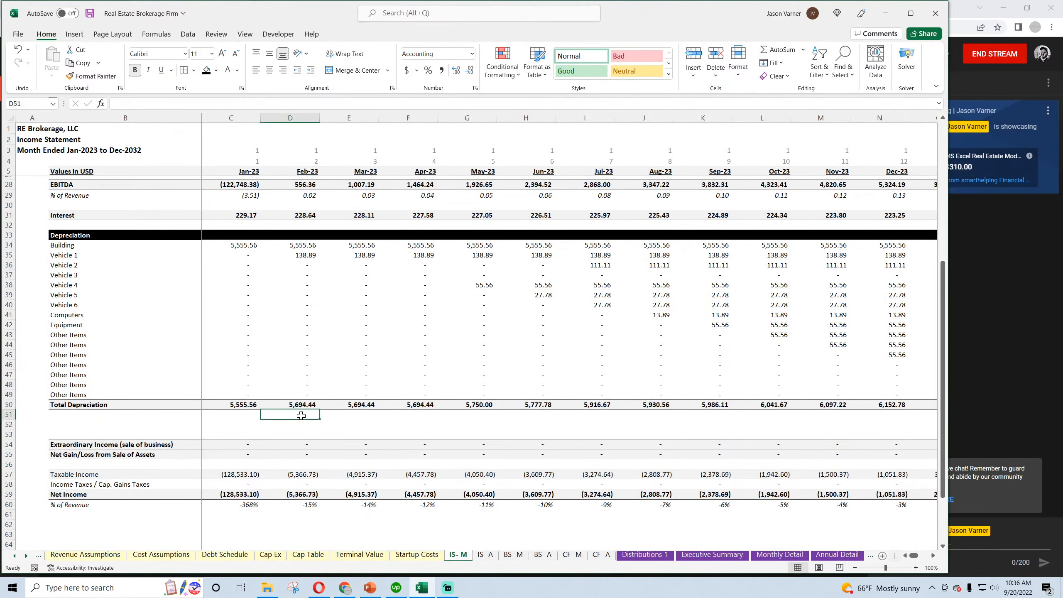
{"action": "scroll", "coordinate": [301, 415], "scroll_direction": "down", "scroll_amount": 4}
{"action": "left_click", "coordinate": [298, 376]}
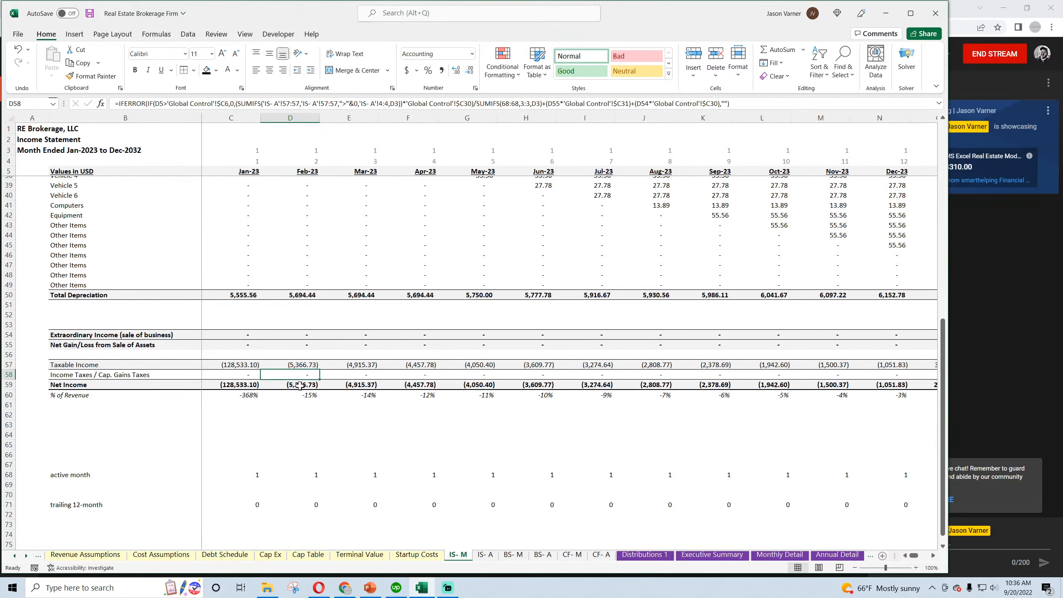
{"action": "left_click", "coordinate": [302, 395]}
{"action": "scroll", "coordinate": [302, 395], "scroll_direction": "up", "scroll_amount": 11}
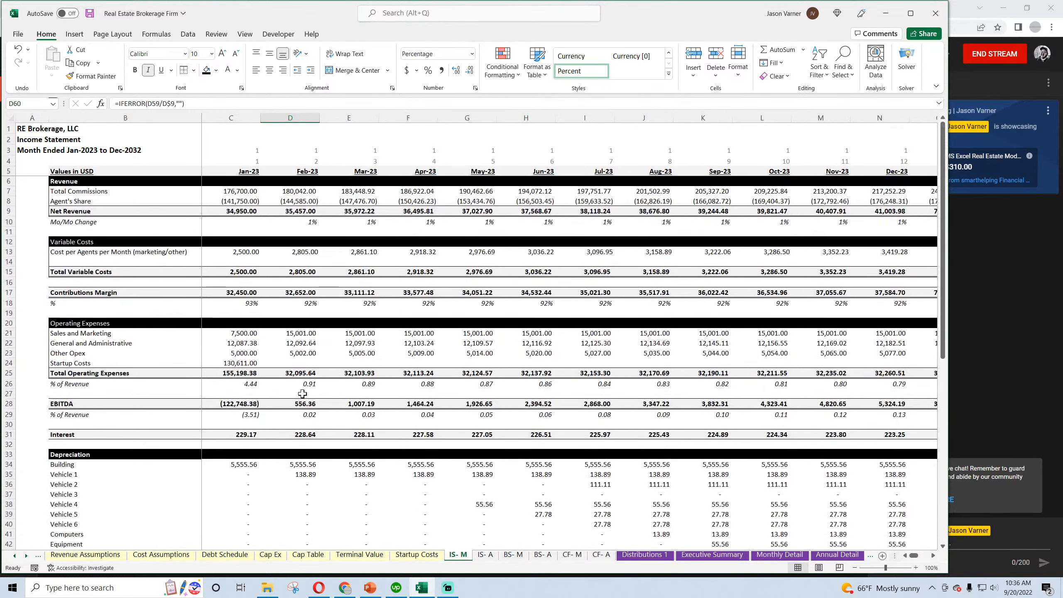
Format the monthly income statement's % of Revenue rows under Total Operating Expenses and EBITDA as percentages, and save the workbook
{"action": "left_click", "coordinate": [244, 304]}
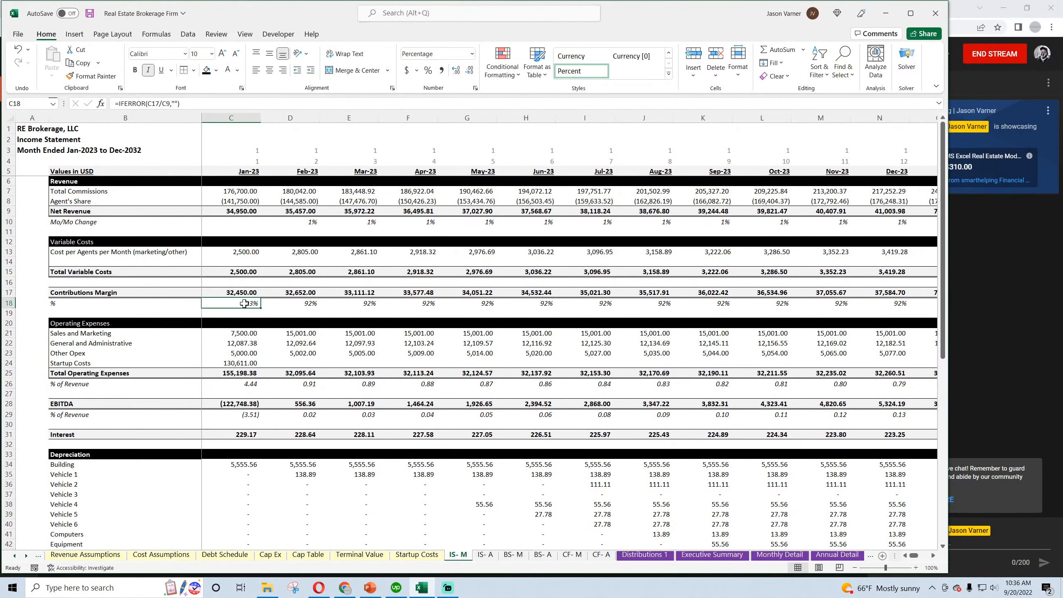
{"action": "left_click", "coordinate": [8, 381]}
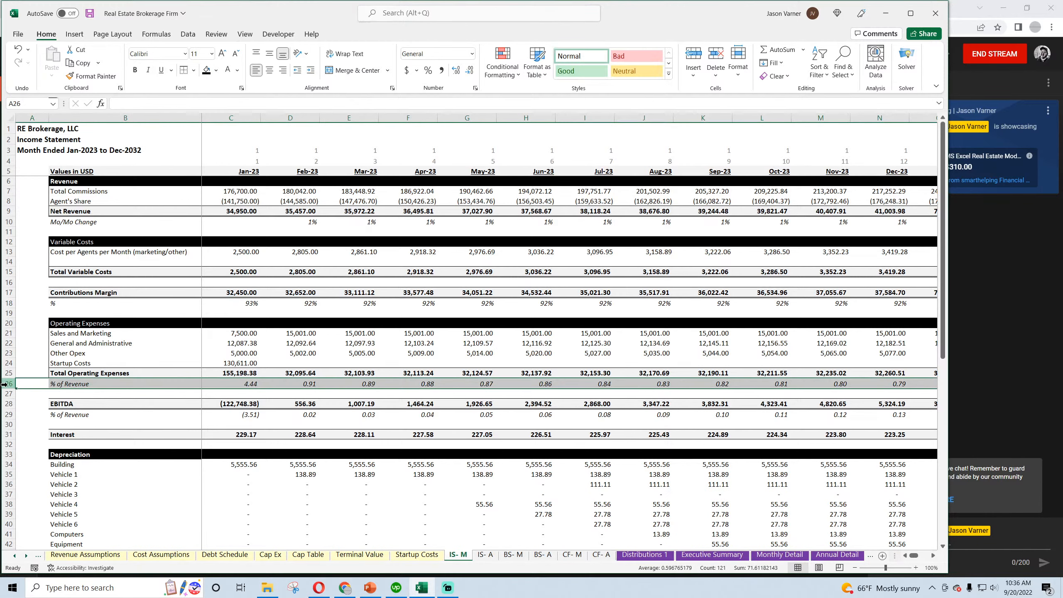
{"action": "left_click", "coordinate": [428, 70]}
{"action": "left_click", "coordinate": [368, 239]}
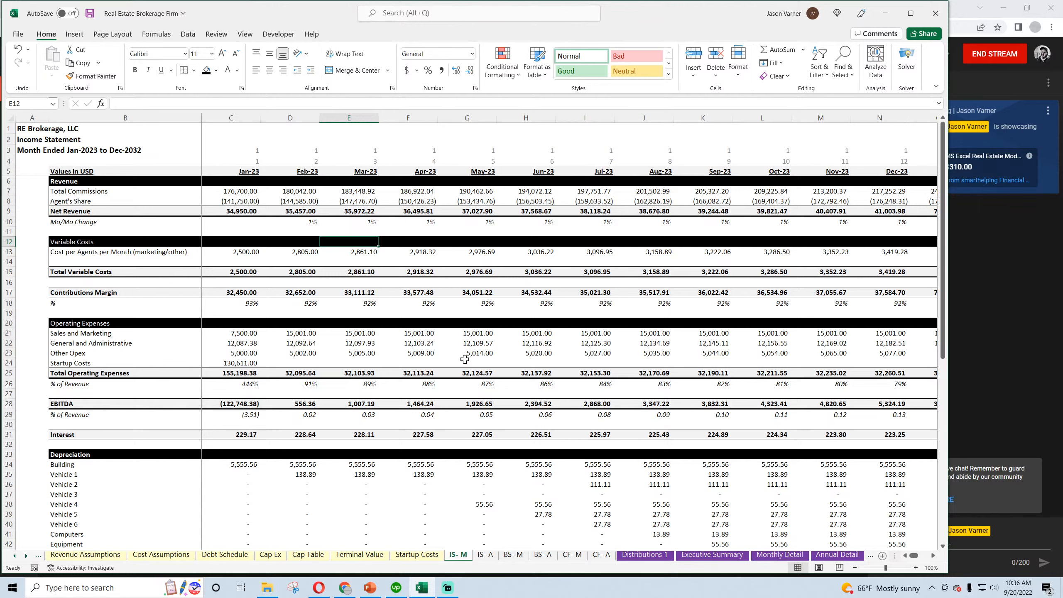
{"action": "left_click", "coordinate": [304, 301]}
{"action": "left_click", "coordinate": [363, 304]}
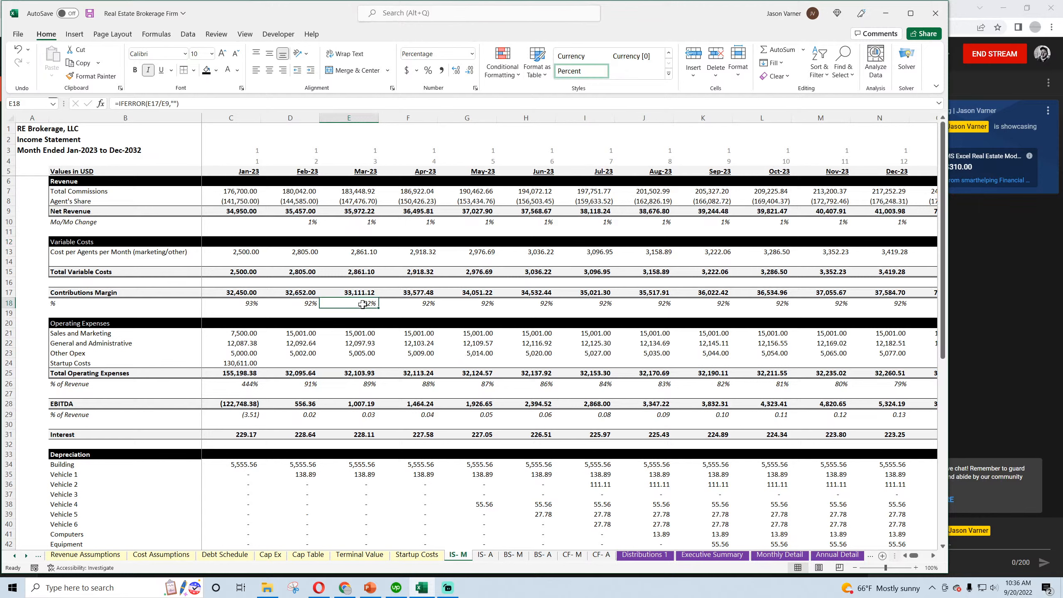
{"action": "left_click", "coordinate": [8, 414]}
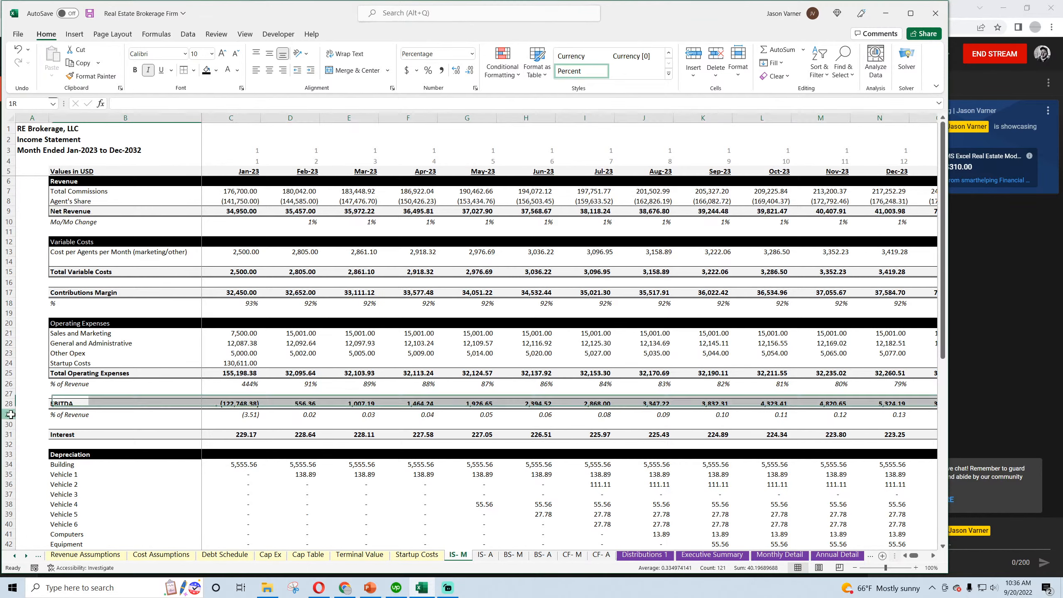
{"action": "left_click", "coordinate": [428, 70]}
{"action": "left_click", "coordinate": [409, 251]}
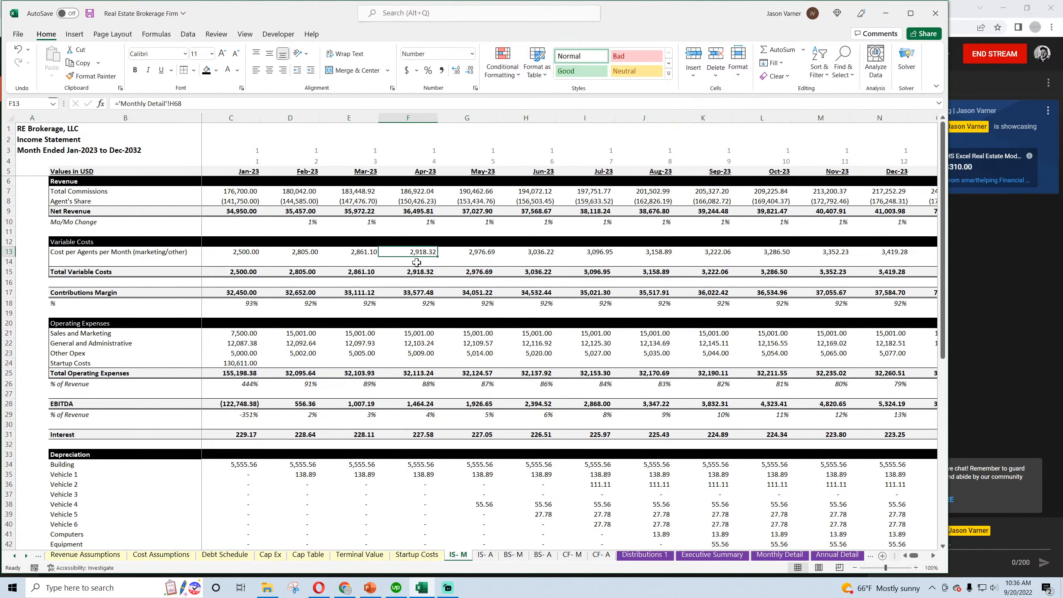
{"action": "left_click", "coordinate": [88, 15]}
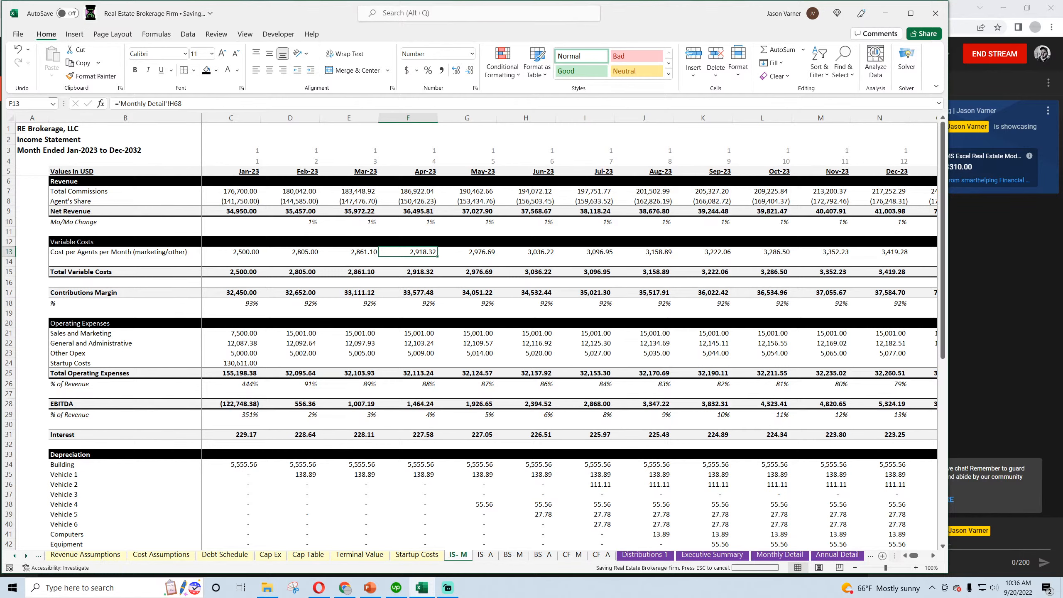
Inspect the formula in M59 on the annual income statement that compares annual with monthly net income
{"action": "left_click", "coordinate": [482, 555]}
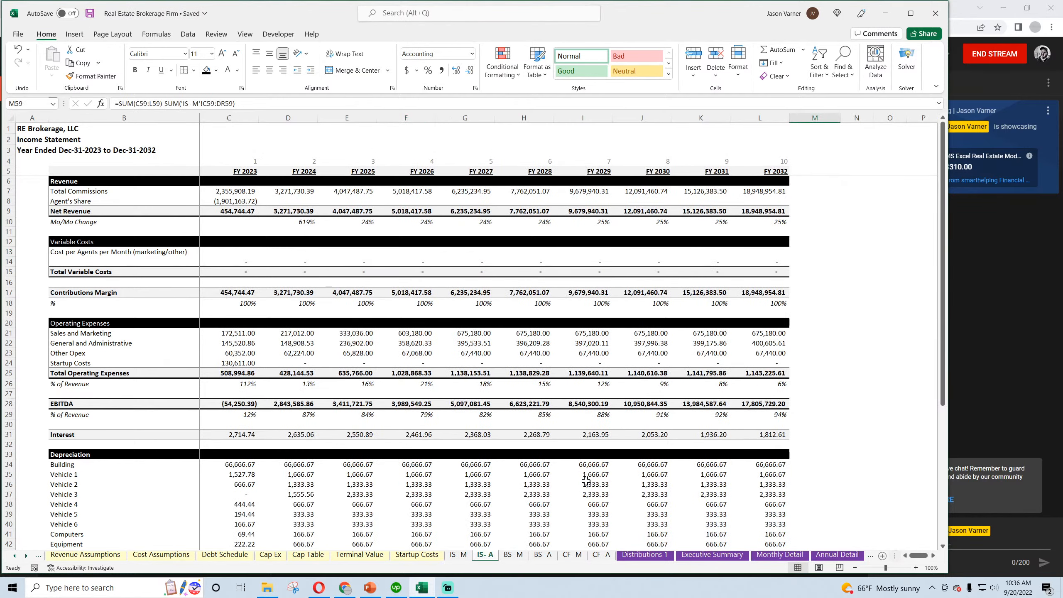
{"action": "scroll", "coordinate": [586, 482], "scroll_direction": "down", "scroll_amount": 15}
{"action": "scroll", "coordinate": [820, 397], "scroll_direction": "up", "scroll_amount": 5}
{"action": "double_click", "coordinate": [813, 386]}
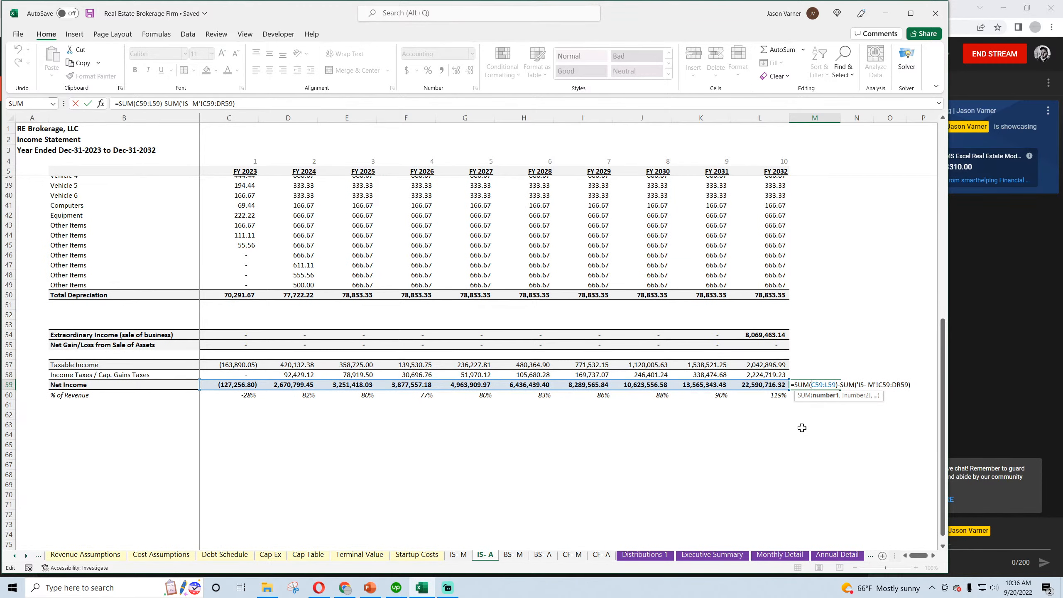
{"action": "key", "text": "Return"}
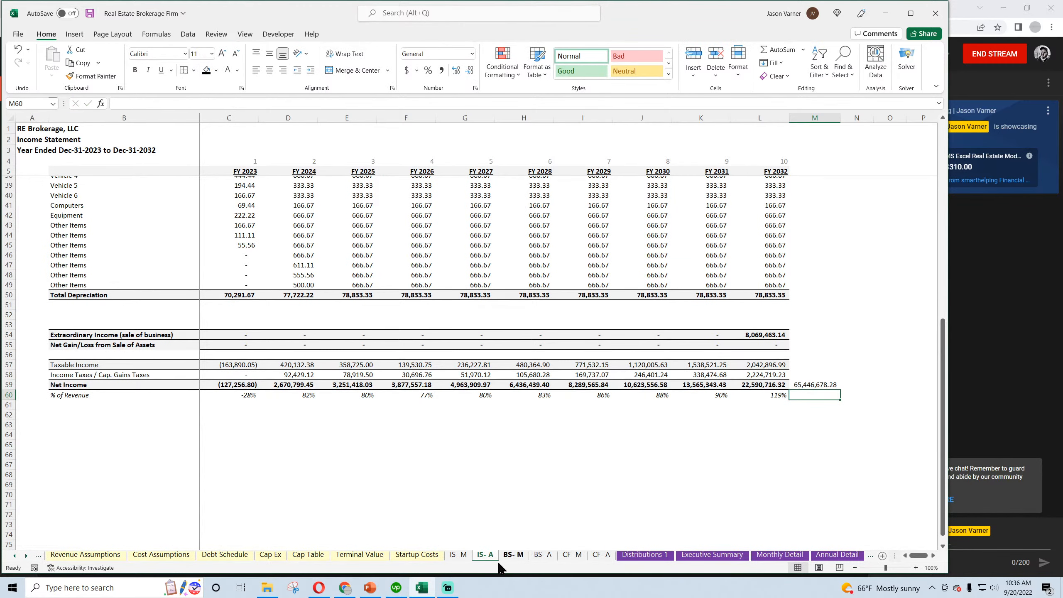
Check the monthly Net Income row through Dec-32 by selecting row 59 for its total, and save the workbook
{"action": "left_click", "coordinate": [458, 555]}
{"action": "scroll", "coordinate": [537, 454], "scroll_direction": "down", "scroll_amount": 14}
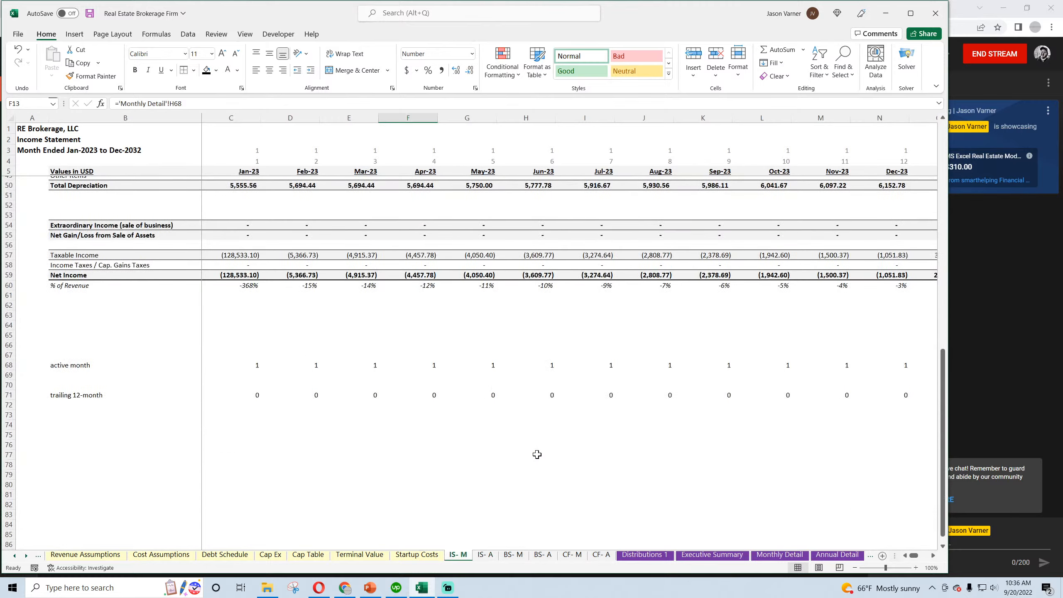
{"action": "scroll", "coordinate": [537, 454], "scroll_direction": "up", "scroll_amount": 3}
{"action": "scroll", "coordinate": [538, 454], "scroll_direction": "up", "scroll_amount": 1}
{"action": "left_click_drag", "start_coordinate": [915, 557], "coordinate": [949, 562]}
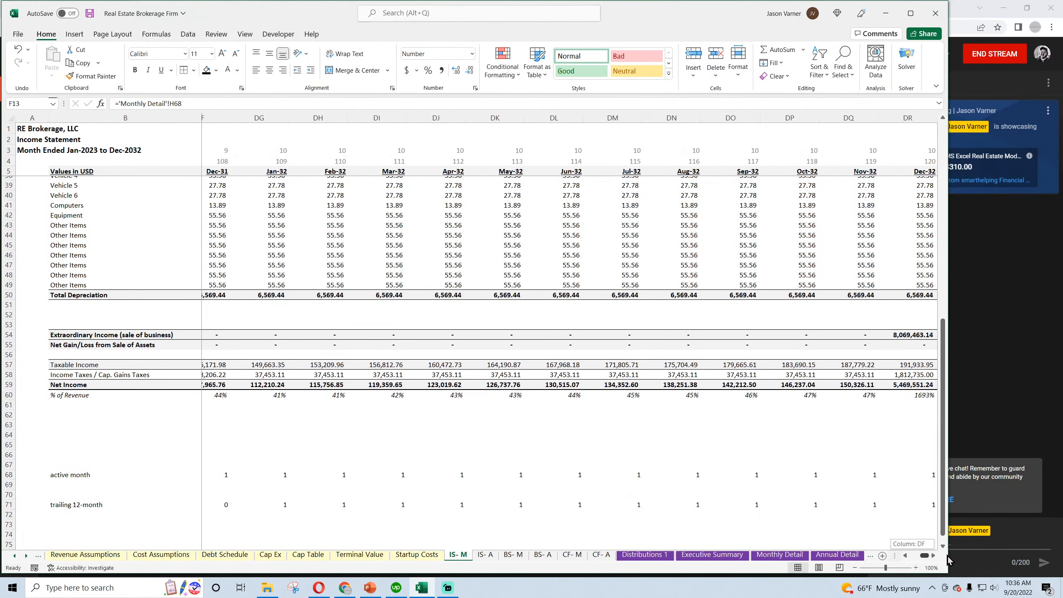
{"action": "left_click_drag", "start_coordinate": [913, 429], "coordinate": [647, 386]}
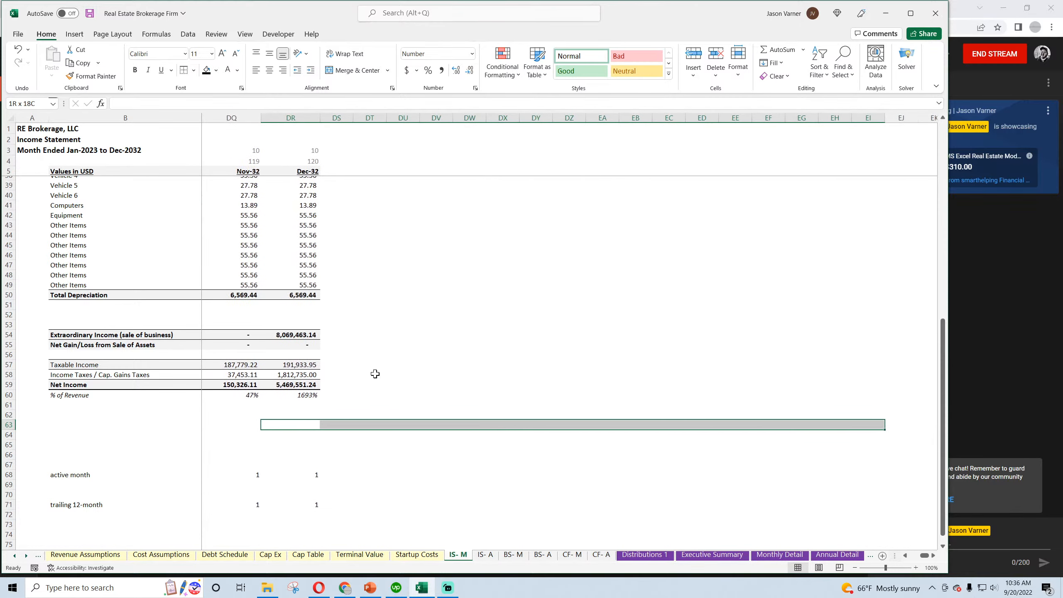
{"action": "left_click", "coordinate": [374, 374]}
{"action": "left_click", "coordinate": [5, 385]}
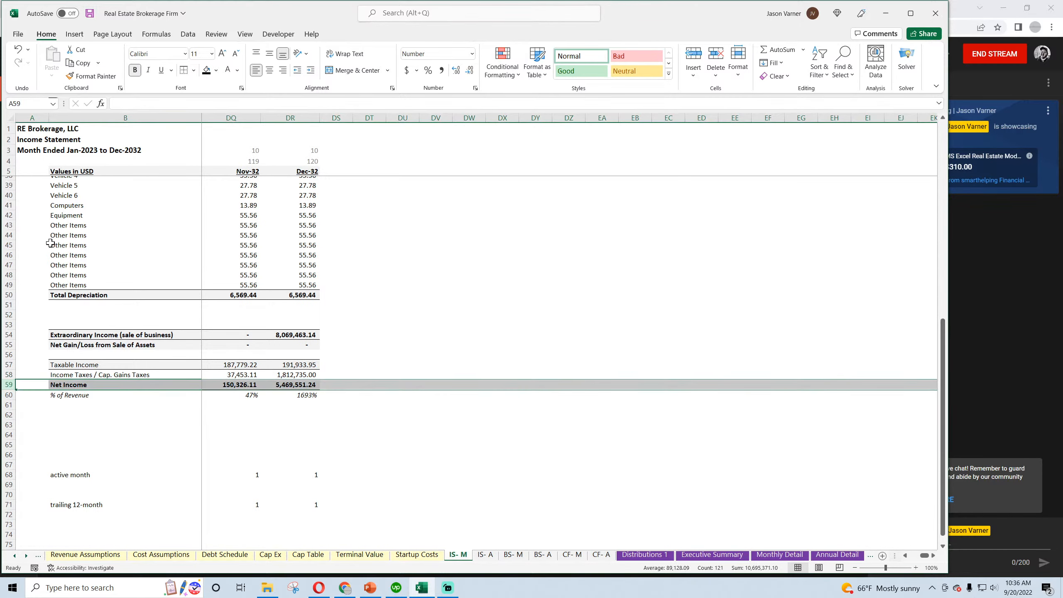
{"action": "left_click", "coordinate": [85, 17]}
Check the total of annual Net Income for FY 2023 to FY 2032 by selecting C59:L59
{"action": "left_click", "coordinate": [484, 554]}
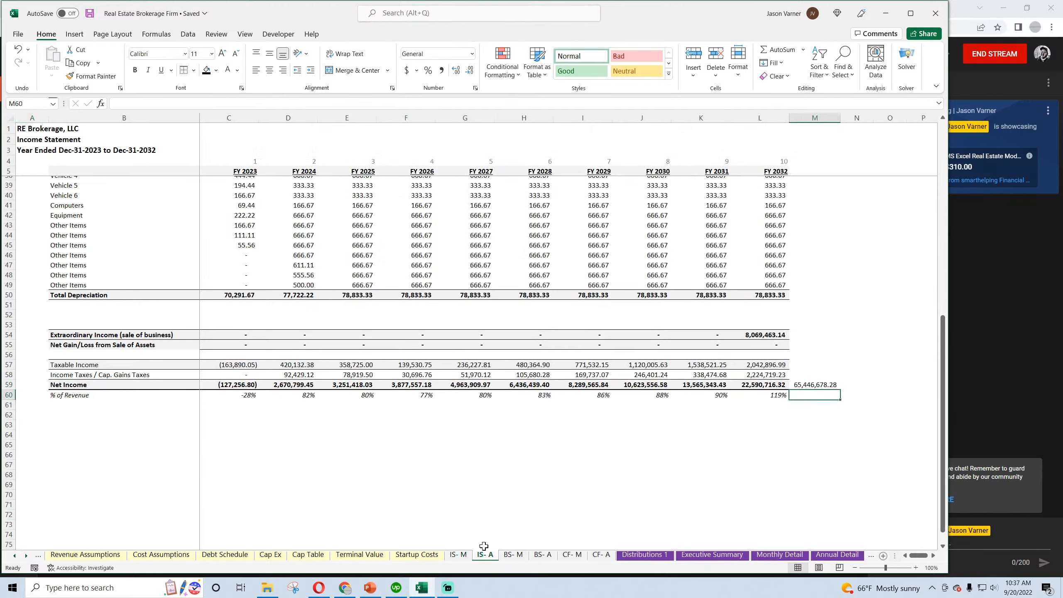
{"action": "left_click_drag", "start_coordinate": [754, 386], "coordinate": [245, 379]}
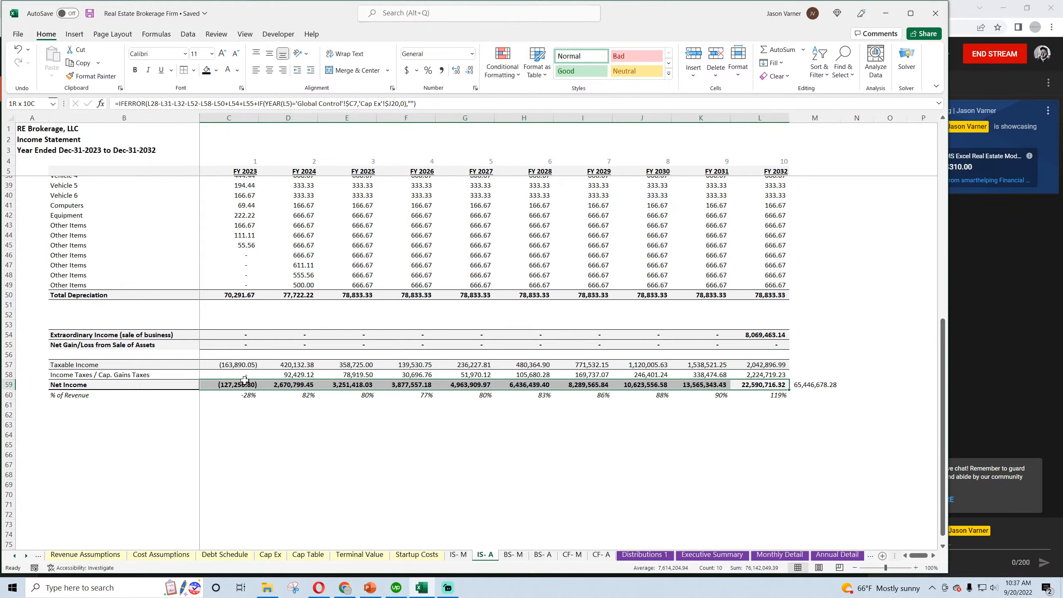
{"action": "left_click_drag", "start_coordinate": [245, 379], "coordinate": [247, 382]}
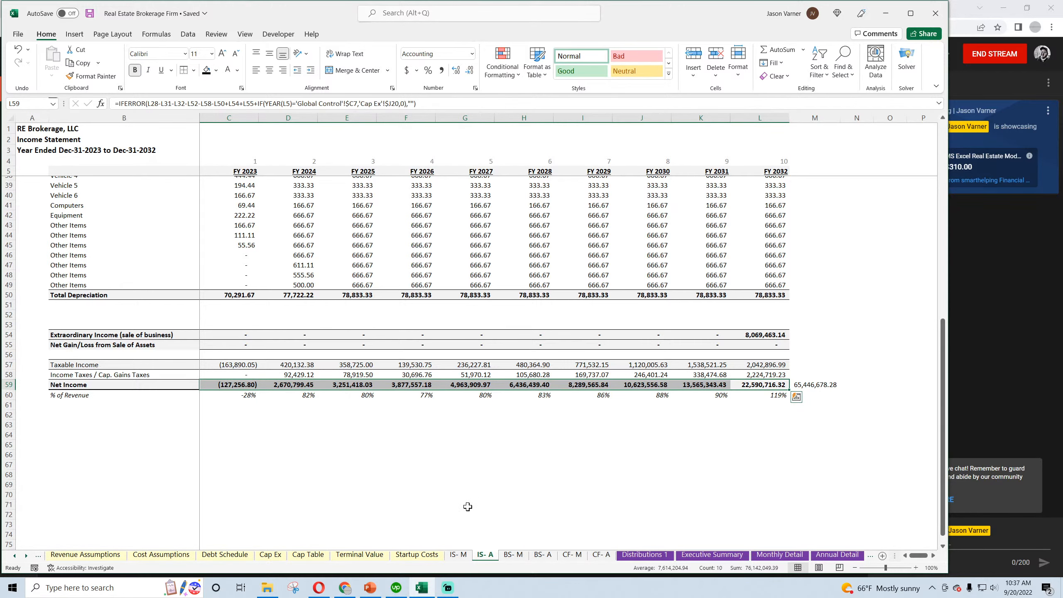
{"action": "left_click", "coordinate": [651, 496]}
Copy the Total Commissions formula from C7 into Cost per Agents per Month C13 and fill it across to FY 2032
{"action": "scroll", "coordinate": [657, 482], "scroll_direction": "up", "scroll_amount": 7}
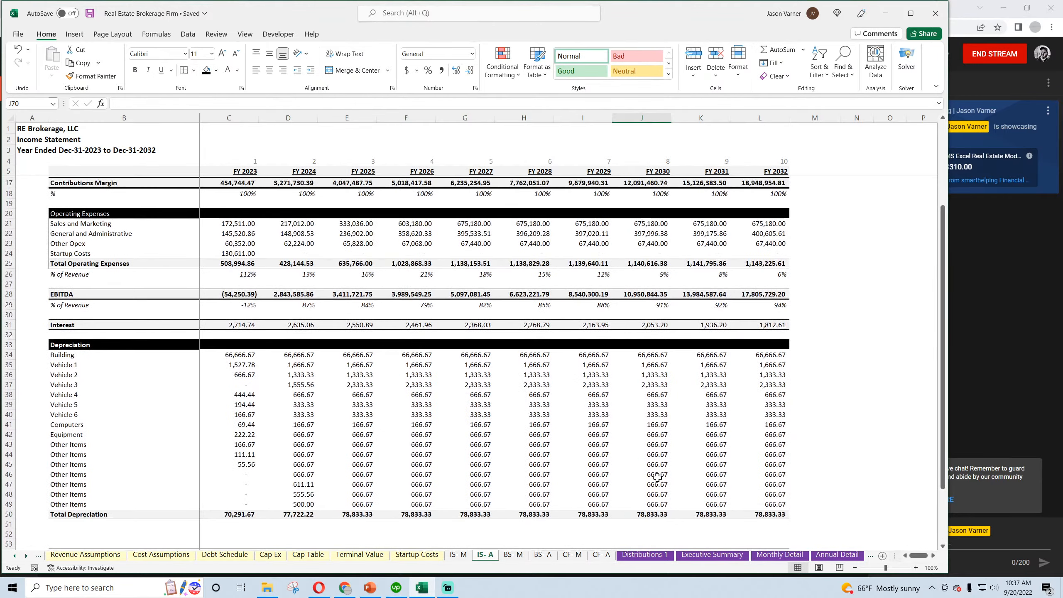
{"action": "scroll", "coordinate": [657, 478], "scroll_direction": "up", "scroll_amount": 4}
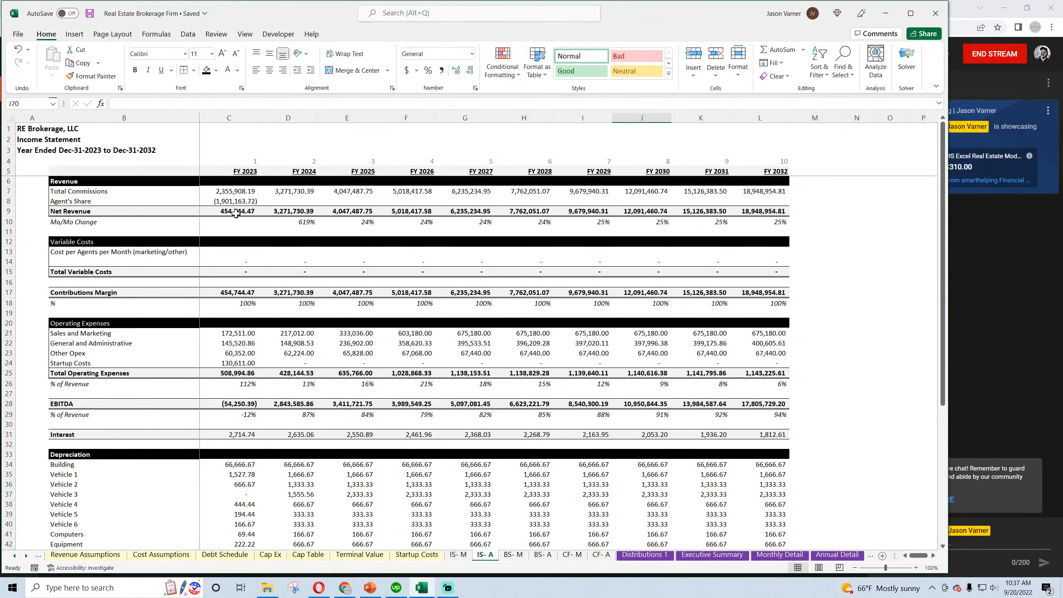
{"action": "right_click", "coordinate": [236, 191]}
{"action": "left_click", "coordinate": [264, 222]}
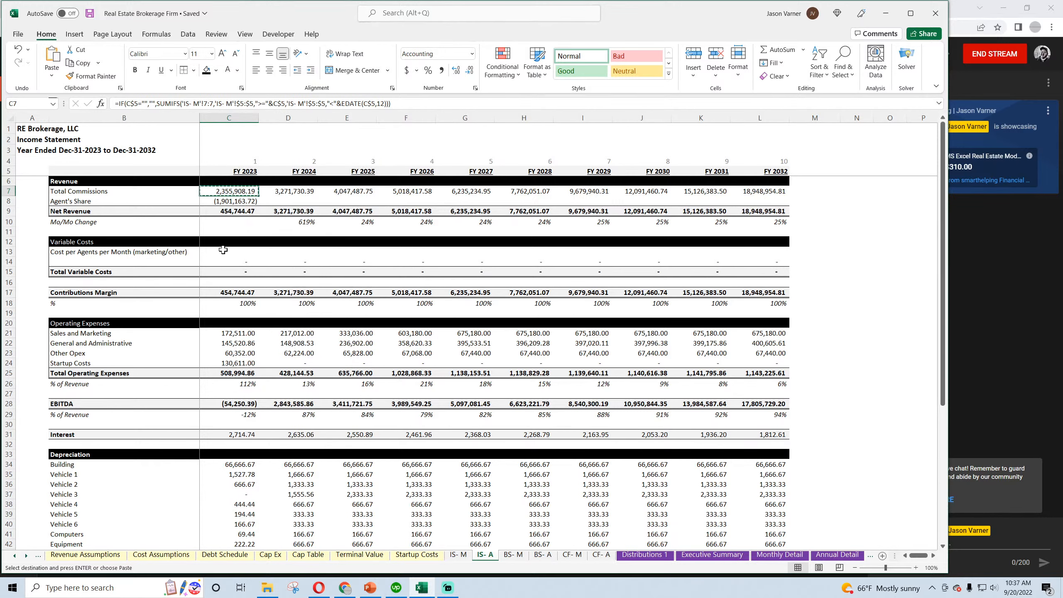
{"action": "right_click", "coordinate": [223, 249]}
{"action": "left_click", "coordinate": [256, 307]}
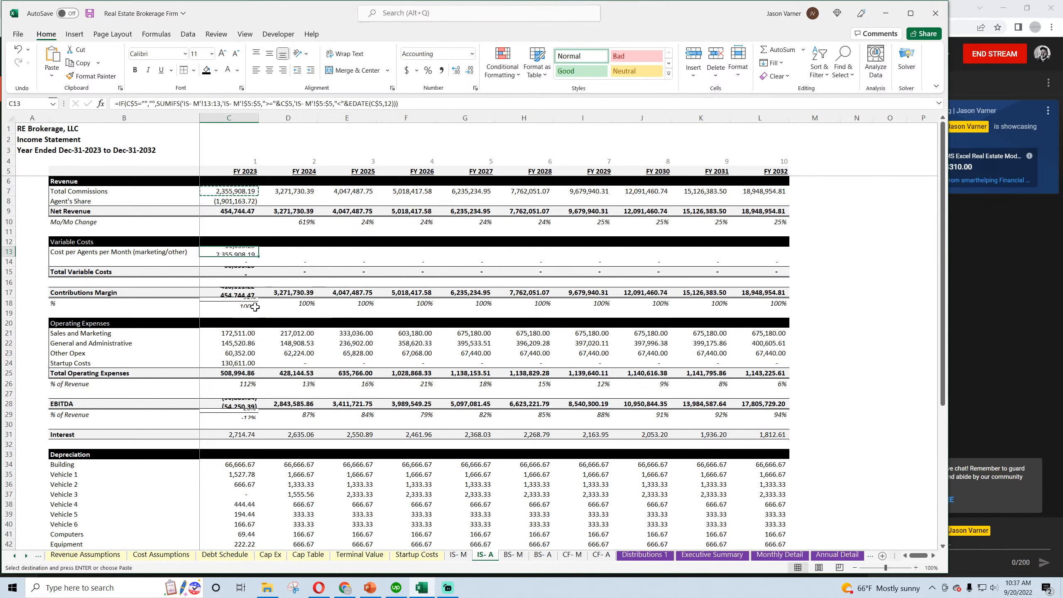
{"action": "mouse_move", "coordinate": [258, 256]}
{"action": "left_mouse_down"}
{"action": "mouse_move", "coordinate": [777, 264]}
{"action": "mouse_move", "coordinate": [238, 262]}
{"action": "left_mouse_up"}
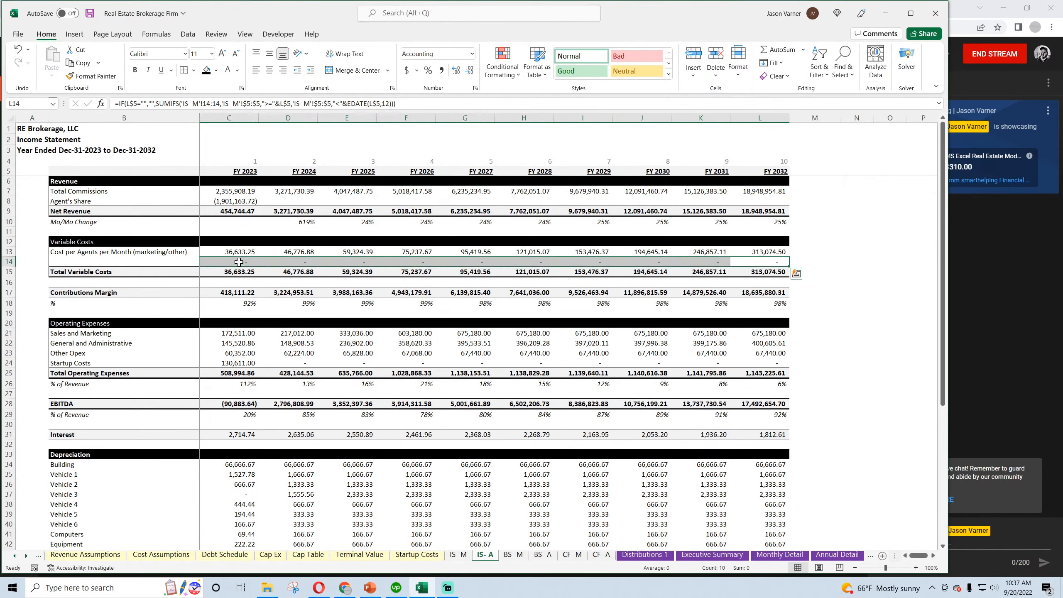
Clear the contents of C14:L14 in the unused row above Total Variable Costs
{"action": "right_click", "coordinate": [239, 262]}
{"action": "left_click", "coordinate": [273, 414]}
{"action": "left_click", "coordinate": [365, 379]}
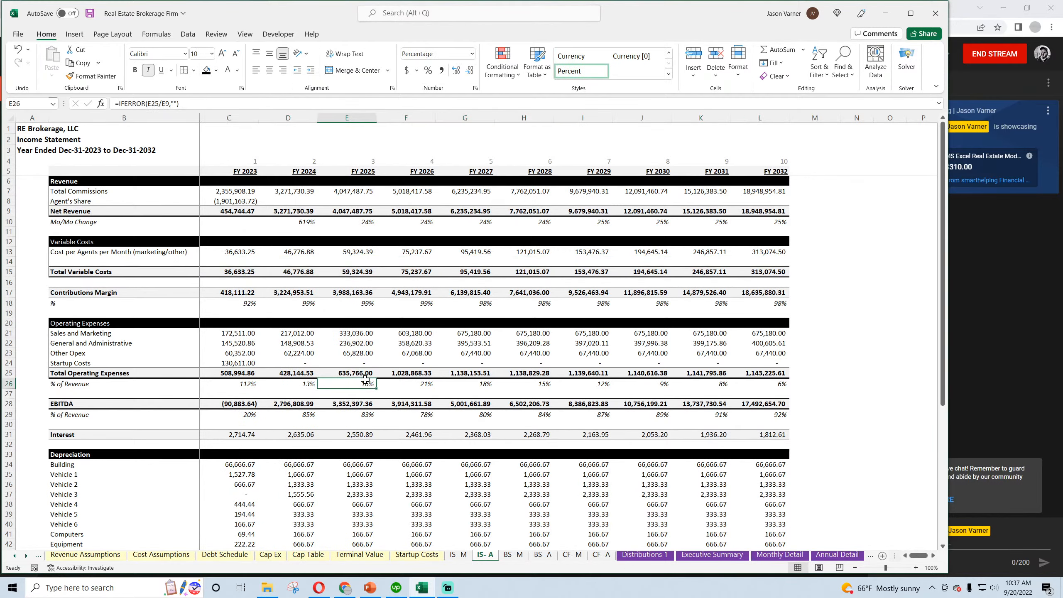
Fill the Agent's Share formula in C8 across to FY 2032 on the annual income statement
{"action": "scroll", "coordinate": [365, 379], "scroll_direction": "down", "scroll_amount": 7}
{"action": "scroll", "coordinate": [365, 379], "scroll_direction": "up", "scroll_amount": 7}
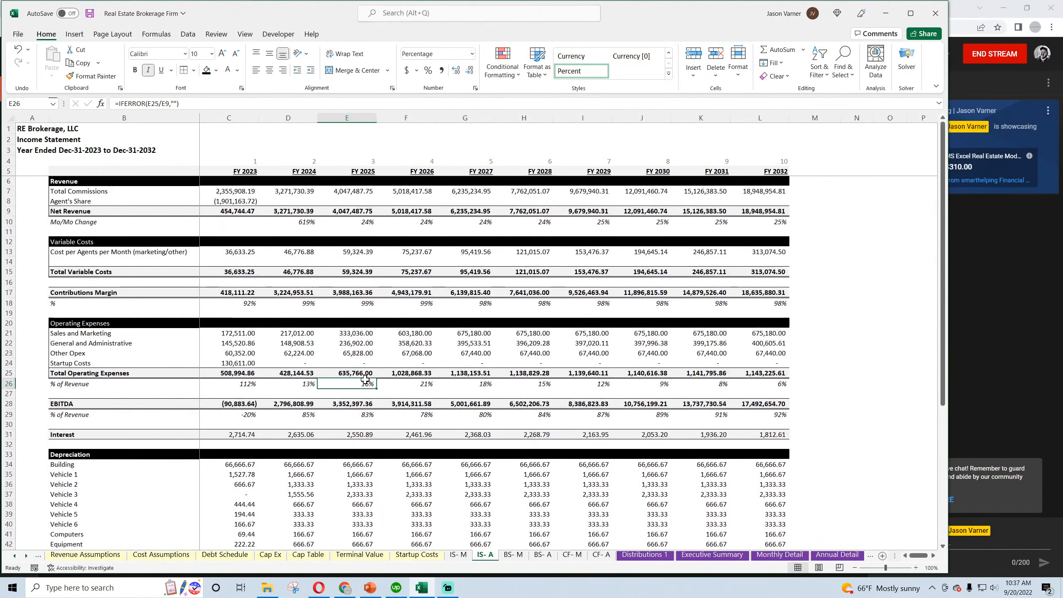
{"action": "left_click", "coordinate": [246, 250]}
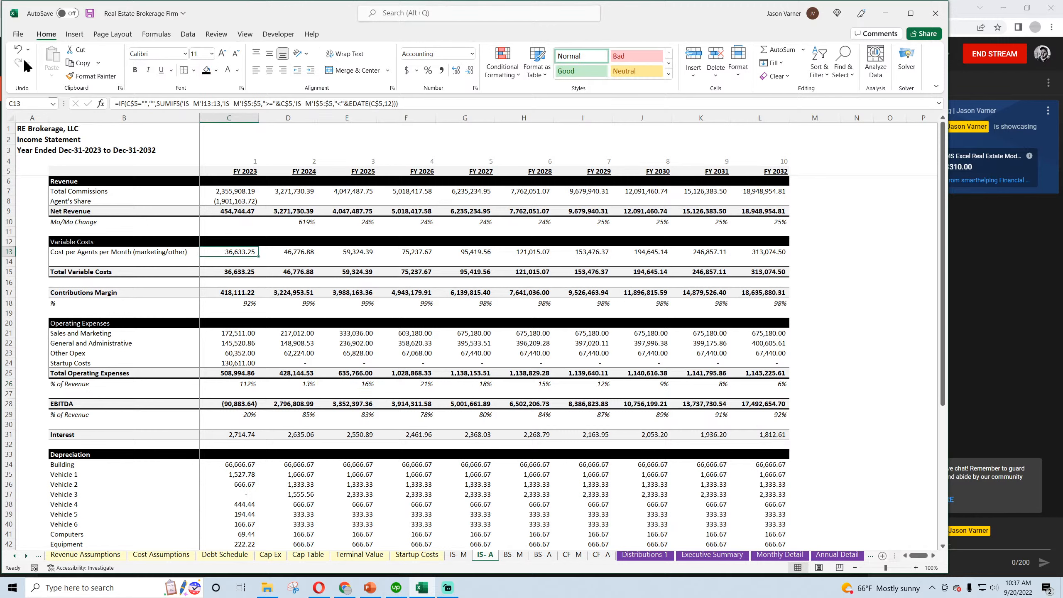
{"action": "left_click", "coordinate": [85, 252]}
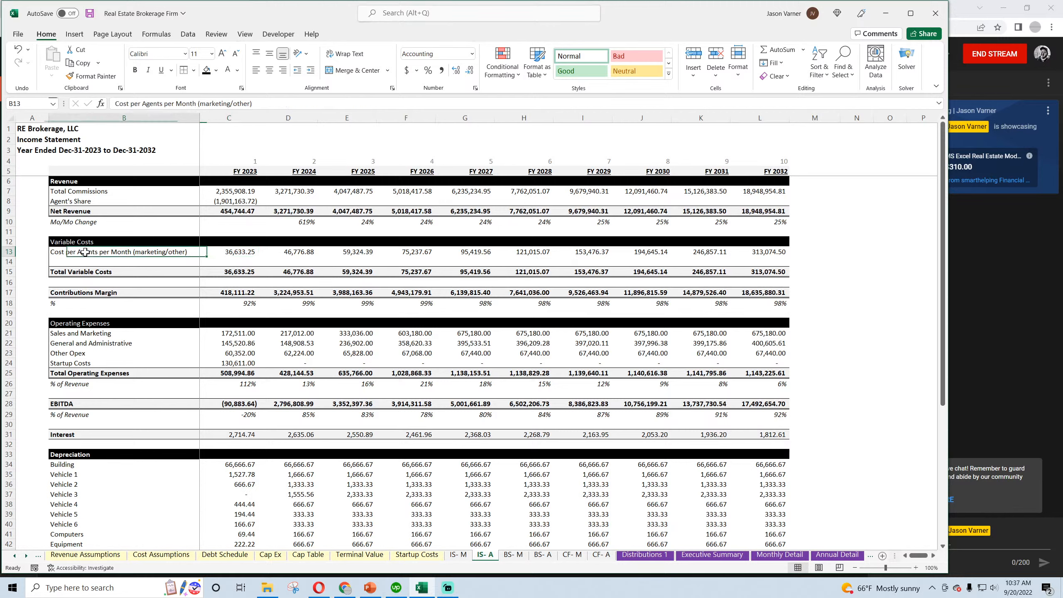
{"action": "left_click", "coordinate": [240, 200]}
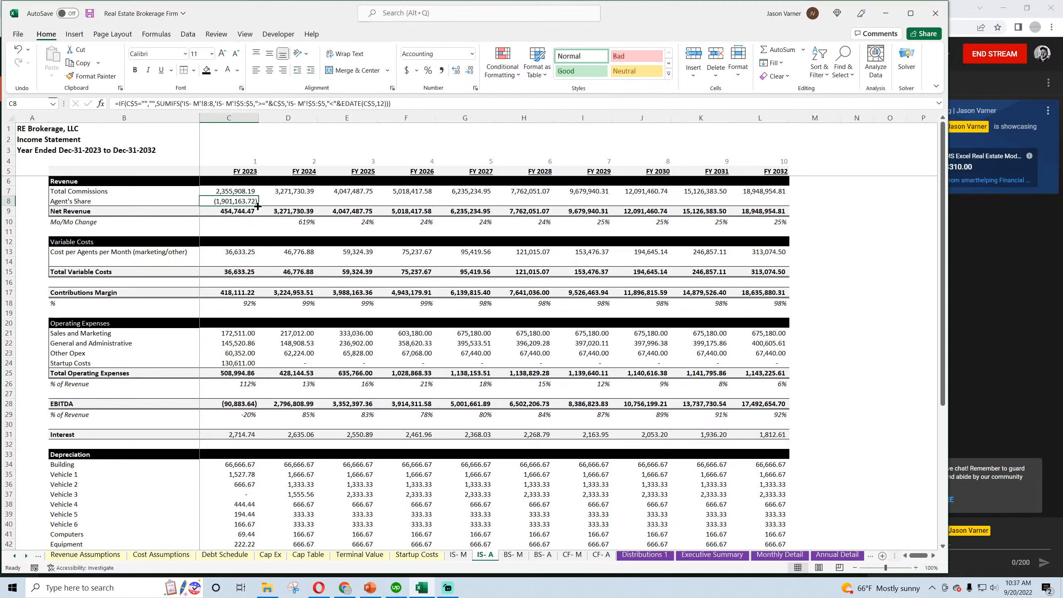
{"action": "left_click_drag", "start_coordinate": [257, 206], "coordinate": [787, 205]}
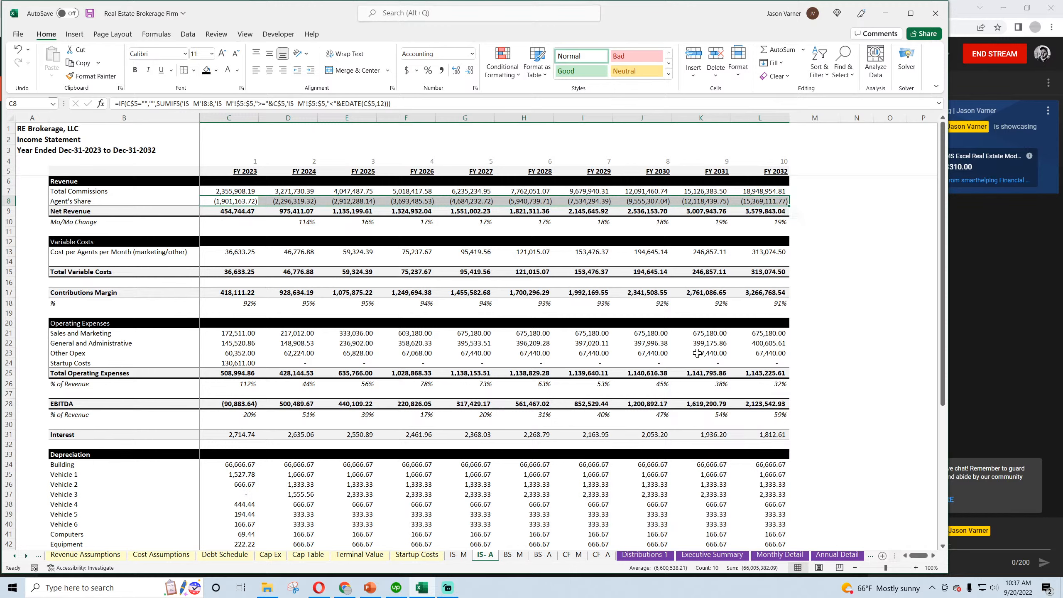
Format the net income check cell M59 as Number with two decimals and save the workbook
{"action": "scroll", "coordinate": [697, 353], "scroll_direction": "down", "scroll_amount": 7}
{"action": "left_click", "coordinate": [811, 496]}
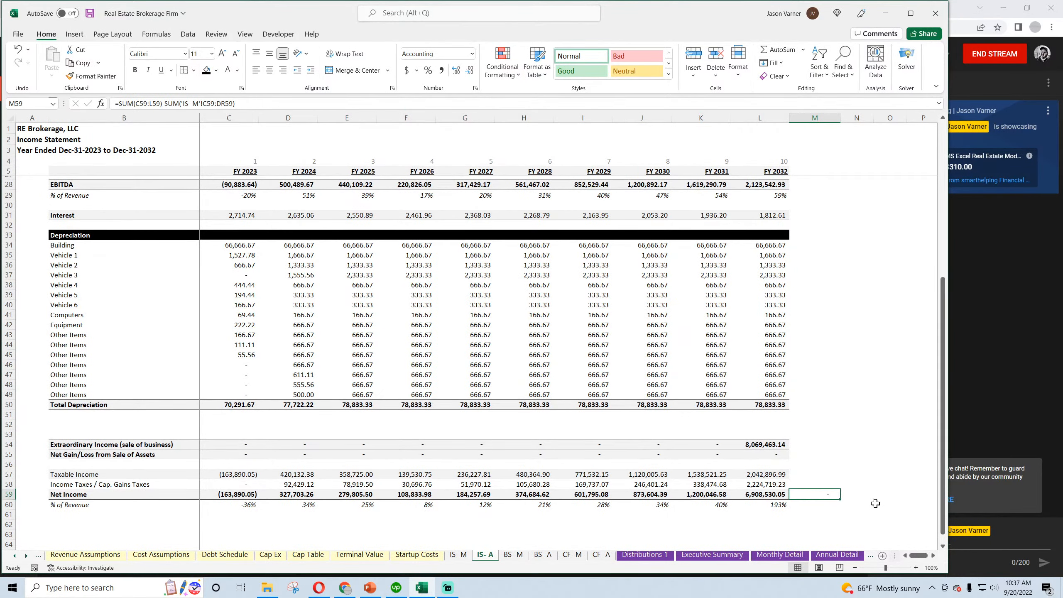
{"action": "left_click", "coordinate": [91, 14]}
{"action": "left_click", "coordinate": [476, 88]}
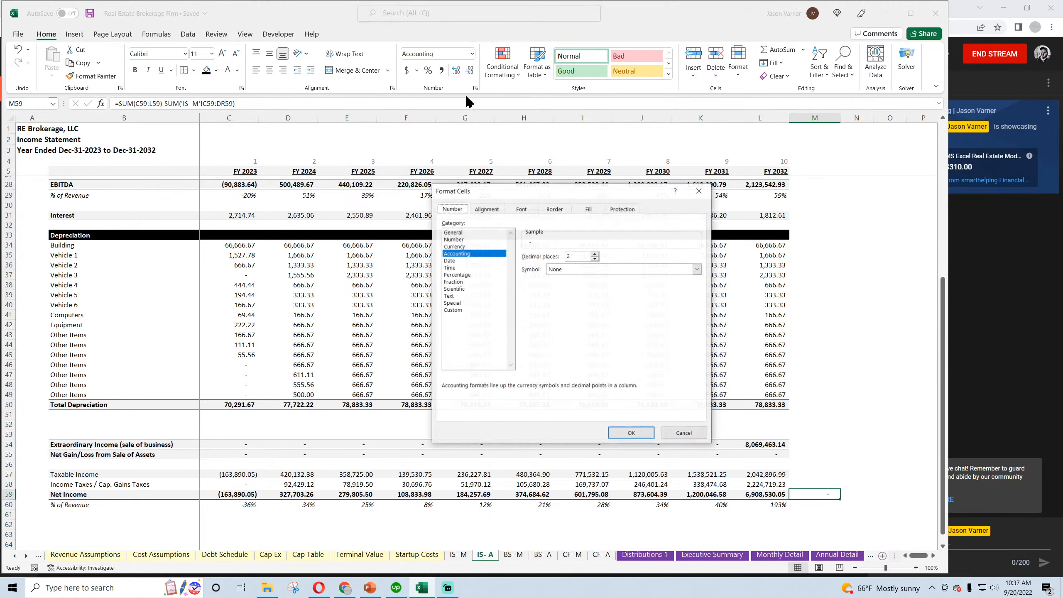
{"action": "left_click", "coordinate": [455, 239]}
{"action": "left_click", "coordinate": [632, 434]}
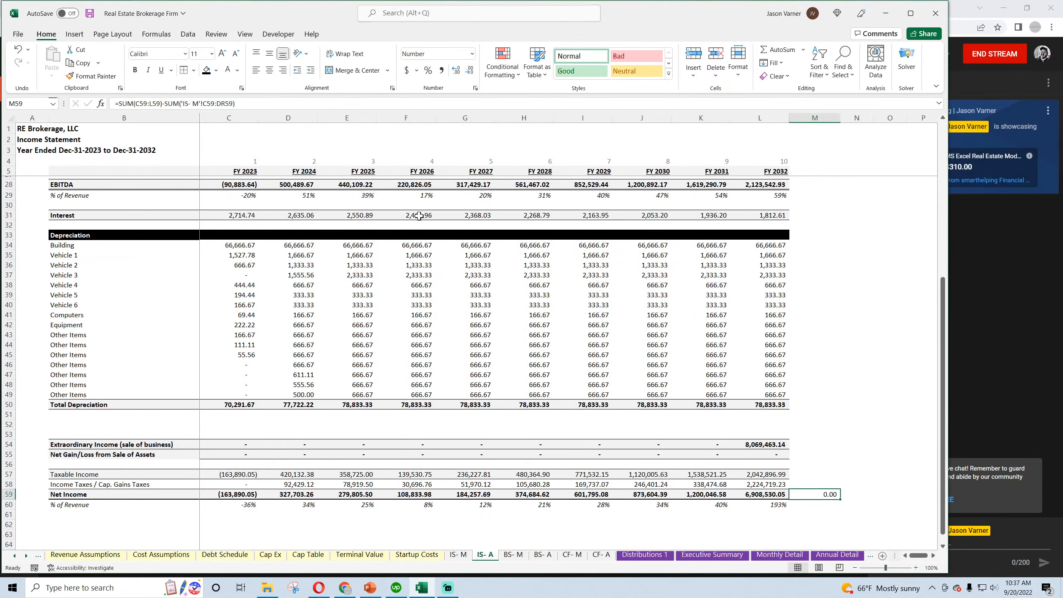
{"action": "left_click", "coordinate": [89, 13]}
Add a bottom border along the Net Gain/Loss from Sale of Assets row, B55:L55, and save the workbook
{"action": "left_click", "coordinate": [118, 457]}
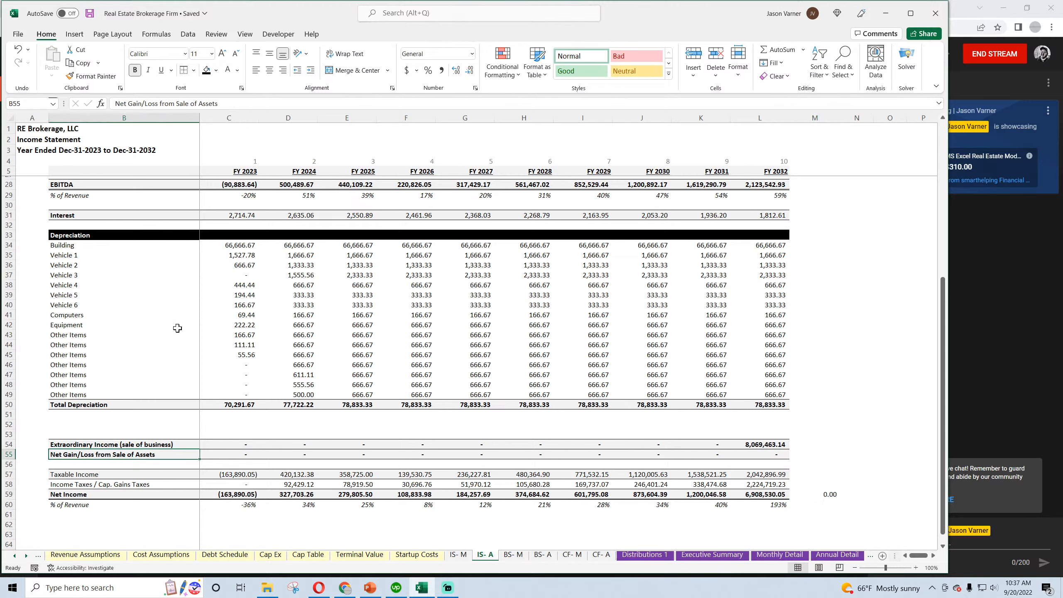
{"action": "left_click", "coordinate": [194, 70]}
{"action": "left_click", "coordinate": [208, 99]}
{"action": "left_click", "coordinate": [249, 272]}
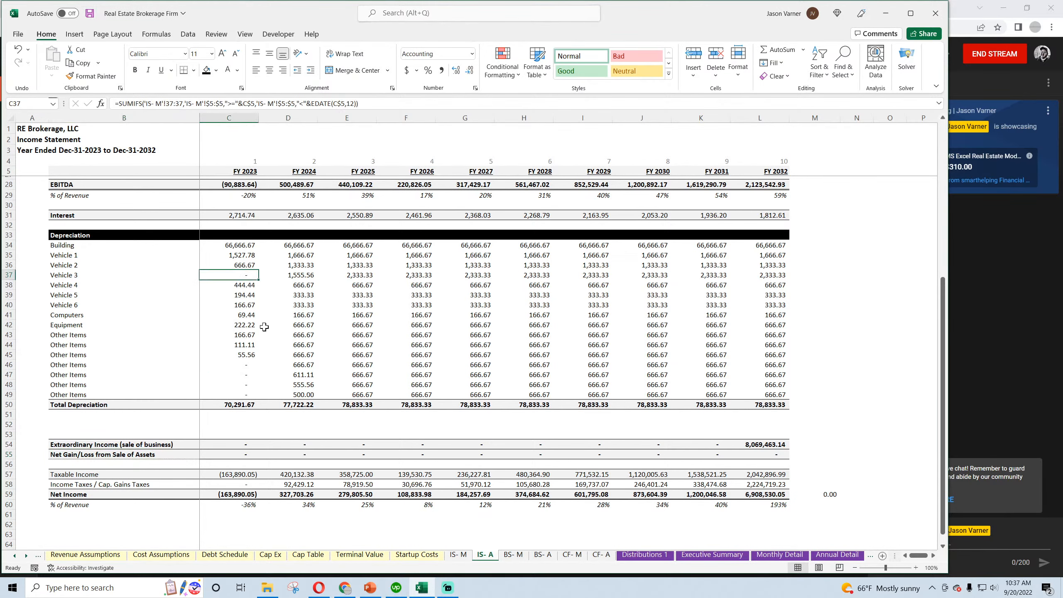
{"action": "left_click_drag", "start_coordinate": [777, 455], "coordinate": [147, 461]}
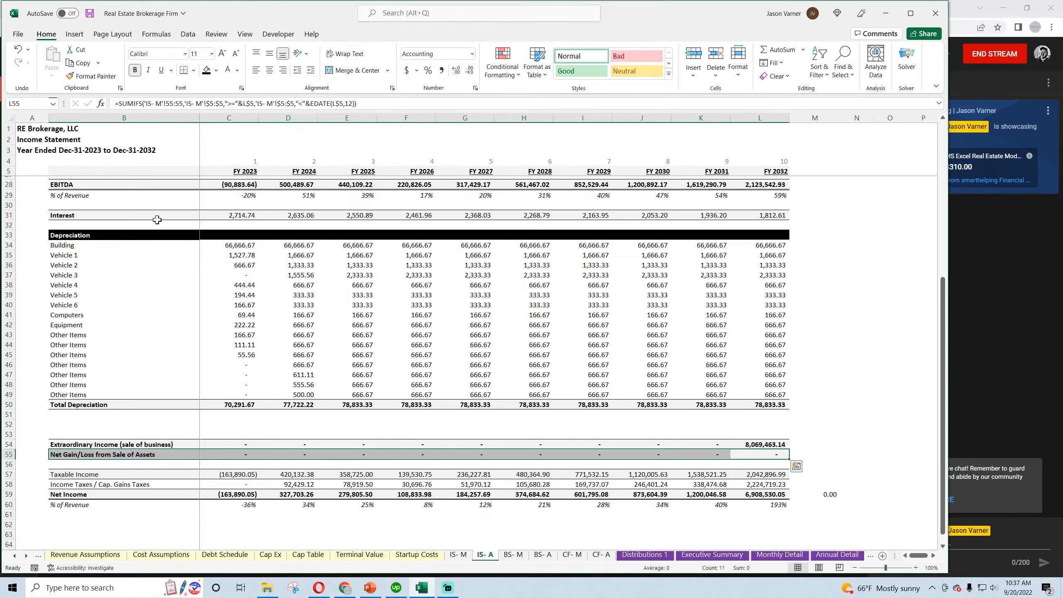
{"action": "left_click", "coordinate": [183, 70]}
{"action": "left_click", "coordinate": [414, 305]}
{"action": "left_click", "coordinate": [765, 445]}
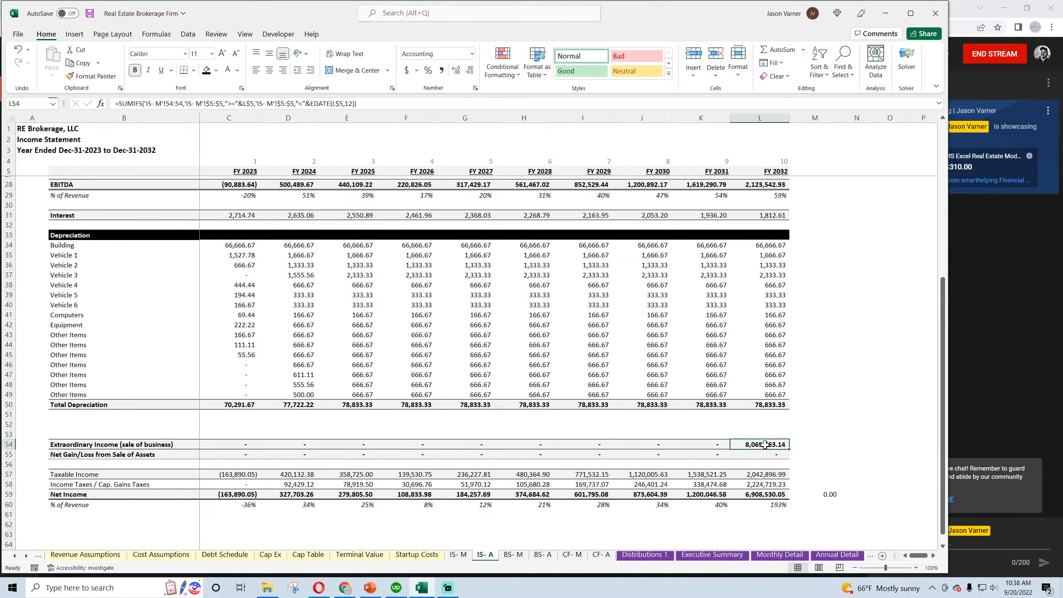
{"action": "left_click", "coordinate": [89, 13]}
Review the Trailing 12-month EBITDA Multiple and its explanatory note on the Global Control sheet, saving the workbook
{"action": "left_click", "coordinate": [14, 556]}
{"action": "left_click", "coordinate": [72, 556]}
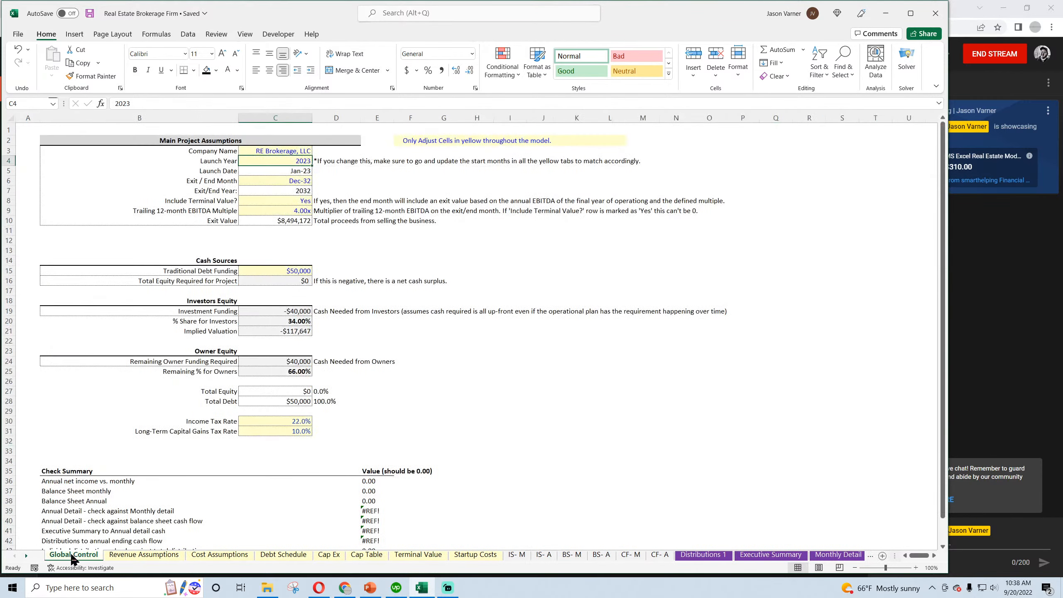
{"action": "left_click", "coordinate": [223, 212]}
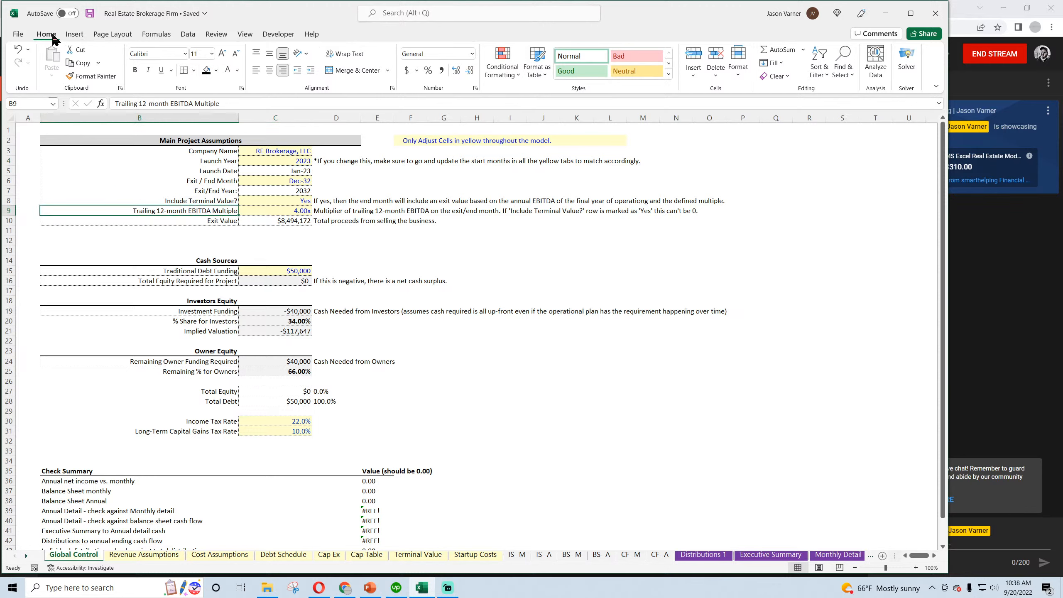
{"action": "left_click", "coordinate": [90, 14]}
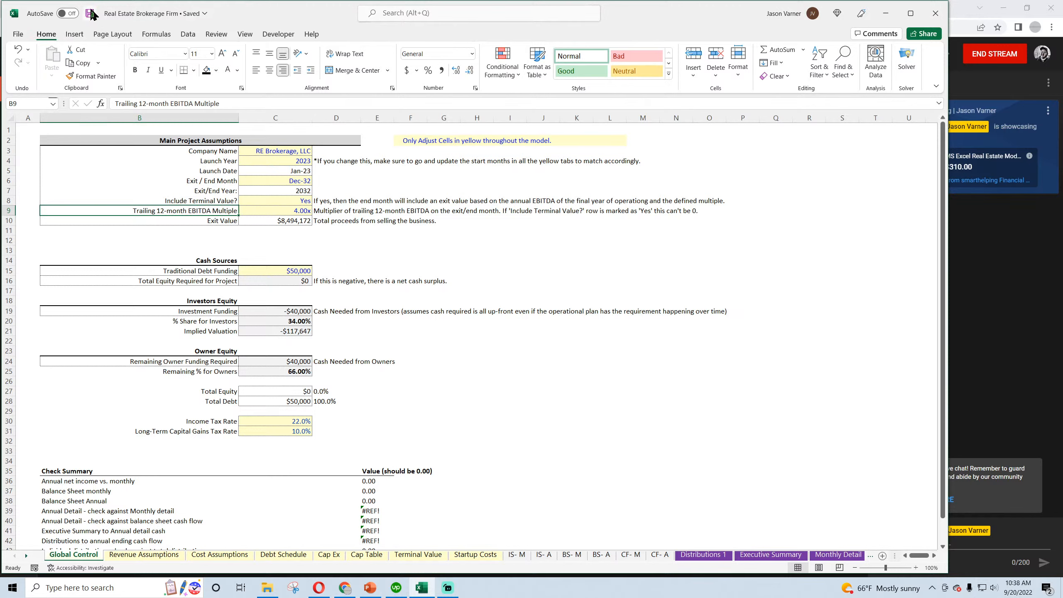
{"action": "left_click", "coordinate": [329, 212]}
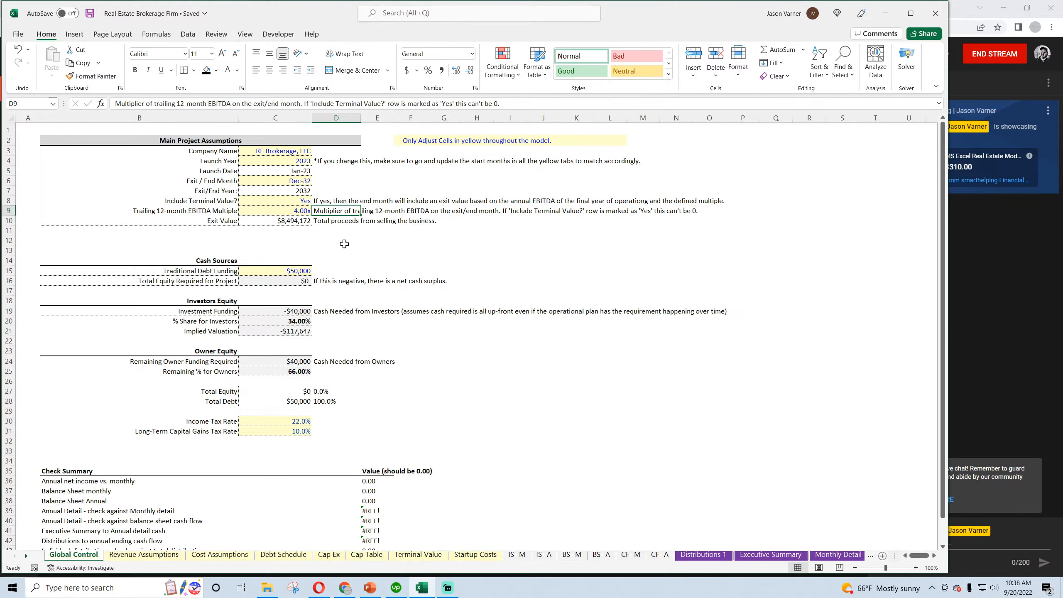
{"action": "left_click", "coordinate": [90, 12]}
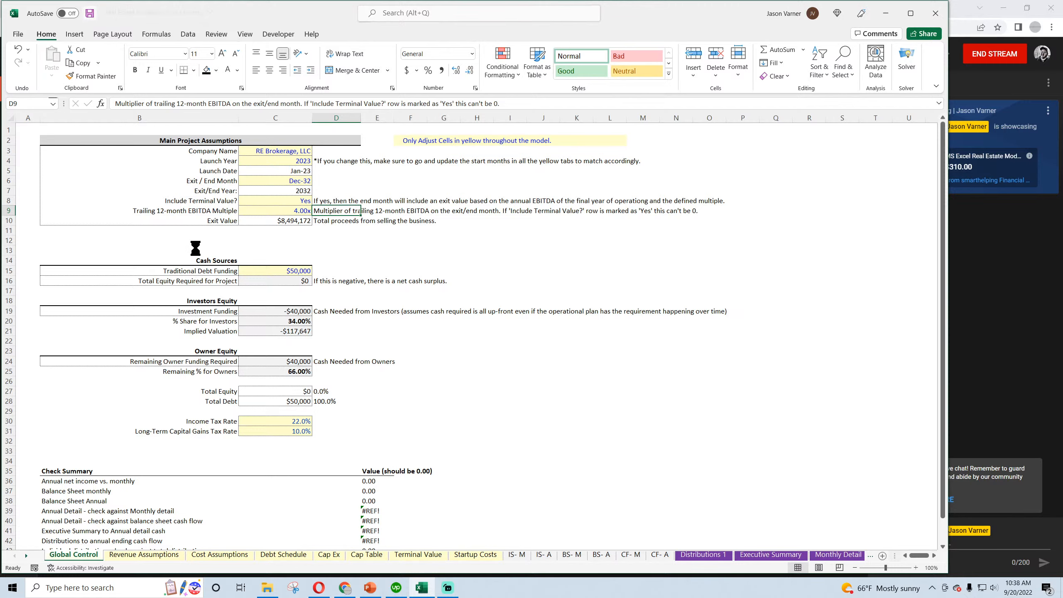
Review the monthly and annual income statements from their first periods, along with the Cap Ex and Cap Table sheets
{"action": "left_click", "coordinate": [517, 554]}
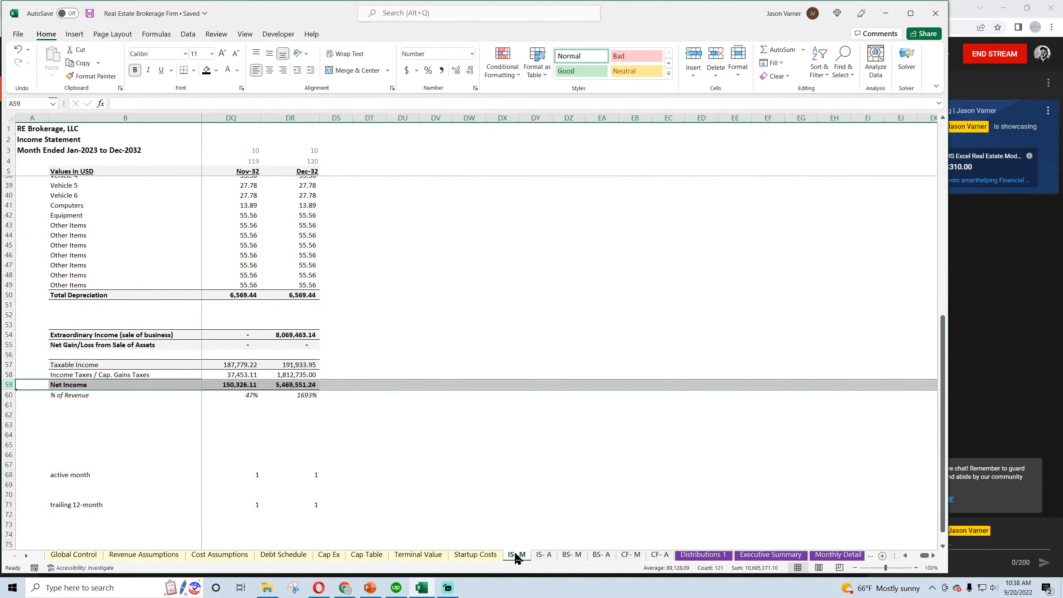
{"action": "left_click_drag", "start_coordinate": [925, 556], "coordinate": [910, 559]}
{"action": "scroll", "coordinate": [267, 455], "scroll_direction": "up", "scroll_amount": 11}
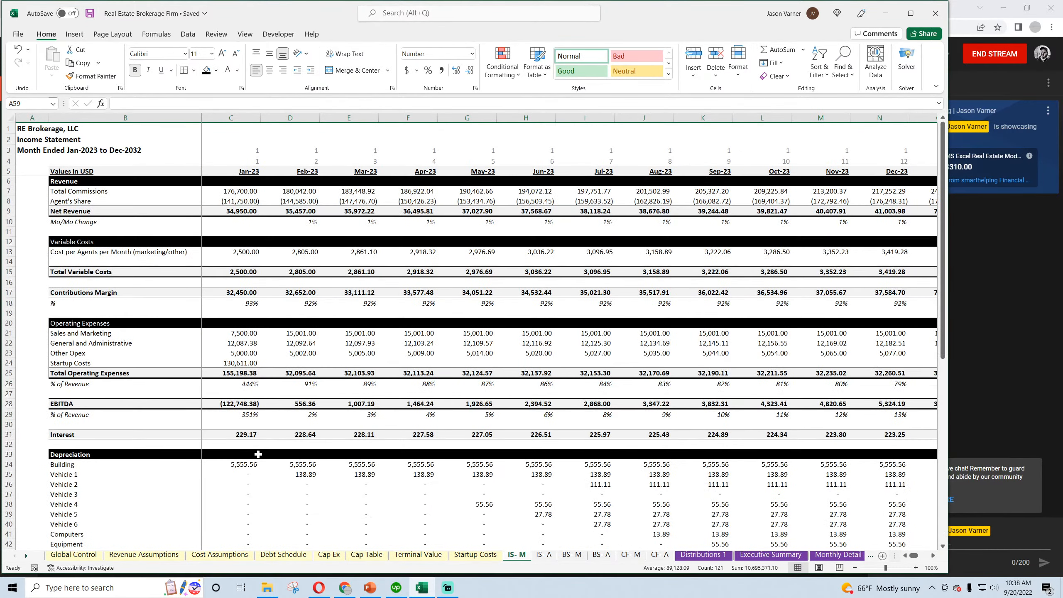
{"action": "left_click", "coordinate": [544, 555]}
{"action": "scroll", "coordinate": [557, 540], "scroll_direction": "up", "scroll_amount": 10}
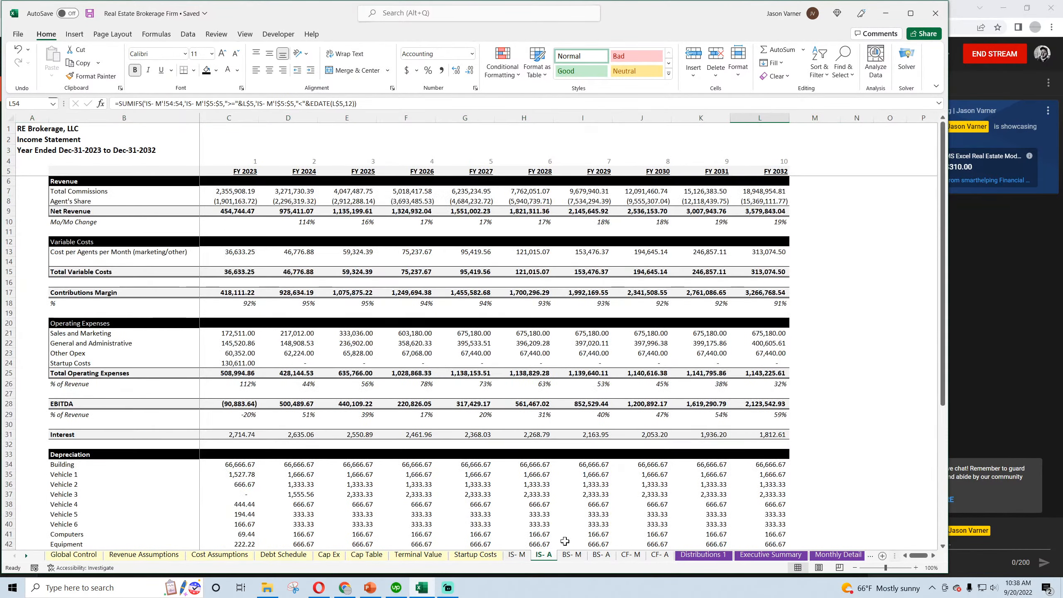
{"action": "left_click", "coordinate": [570, 555]}
{"action": "left_click", "coordinate": [329, 555]}
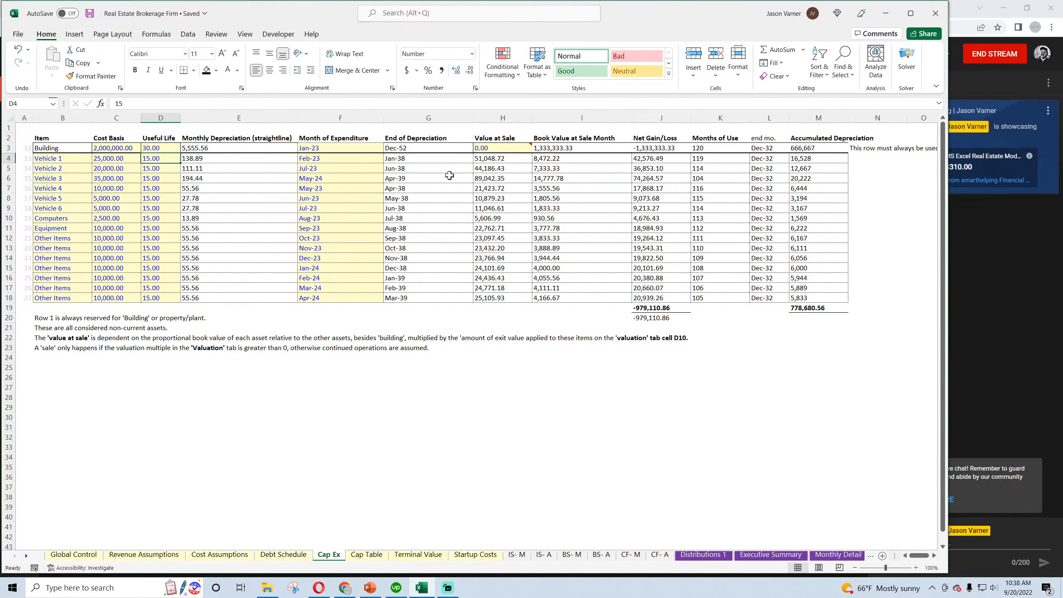
{"action": "left_click", "coordinate": [360, 557]}
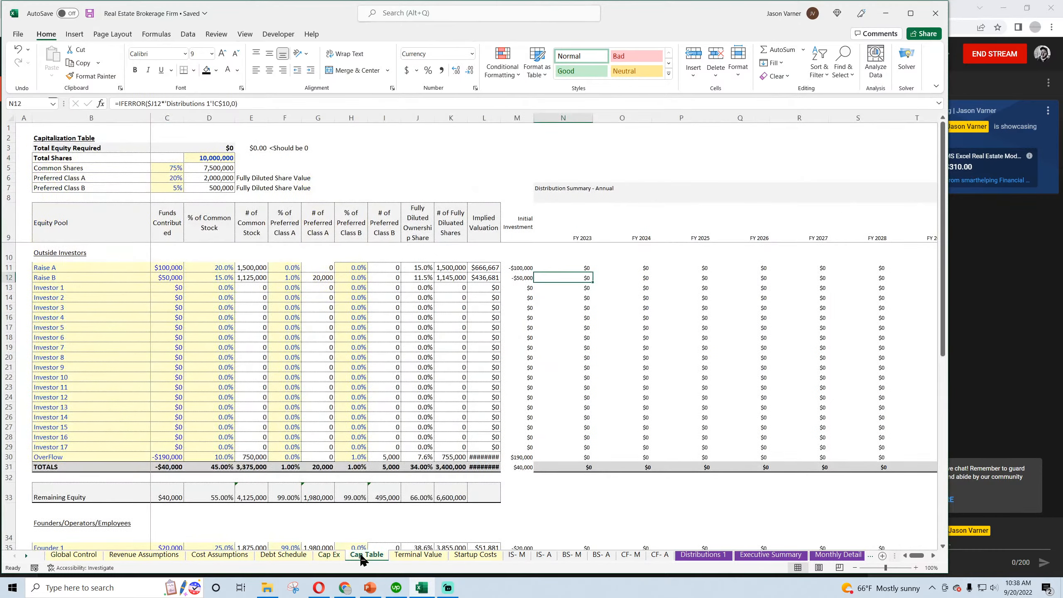
{"action": "scroll", "coordinate": [328, 477], "scroll_direction": "down", "scroll_amount": 1}
{"action": "scroll", "coordinate": [376, 524], "scroll_direction": "up", "scroll_amount": 1}
Check the Trailing 12-month EBITDA on Terminal Value against the Jan-32 to Dec-32 EBITDA total on the monthly income statement
{"action": "left_click", "coordinate": [420, 555]}
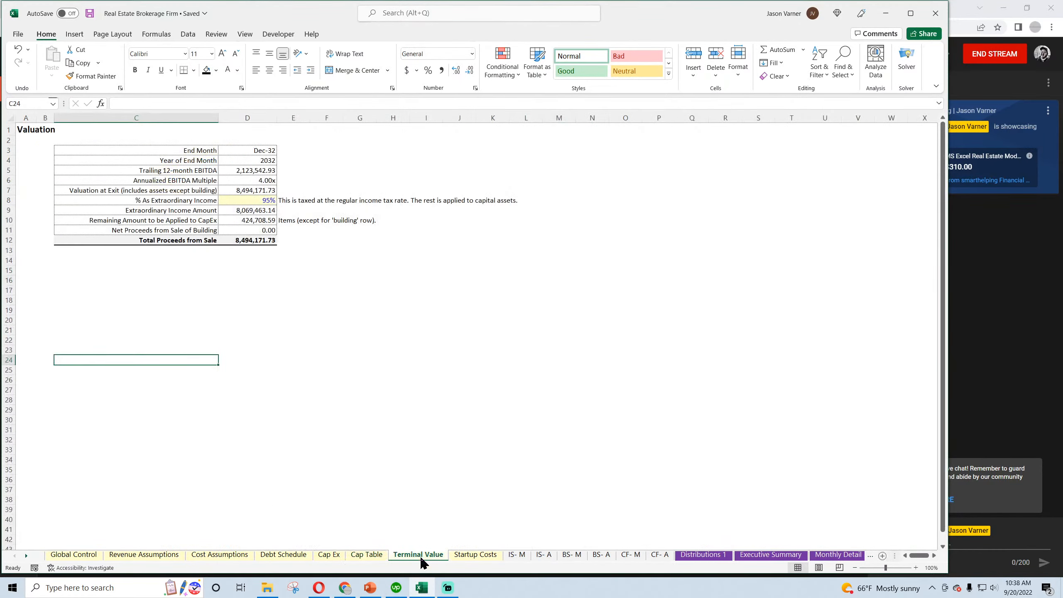
{"action": "left_click", "coordinate": [255, 198]}
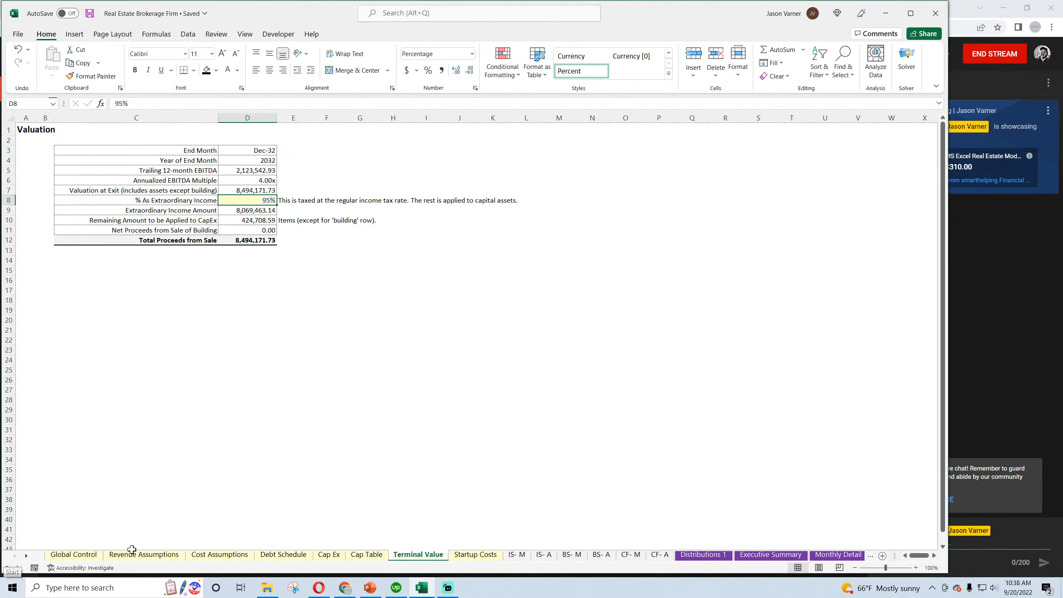
{"action": "left_click", "coordinate": [259, 171]}
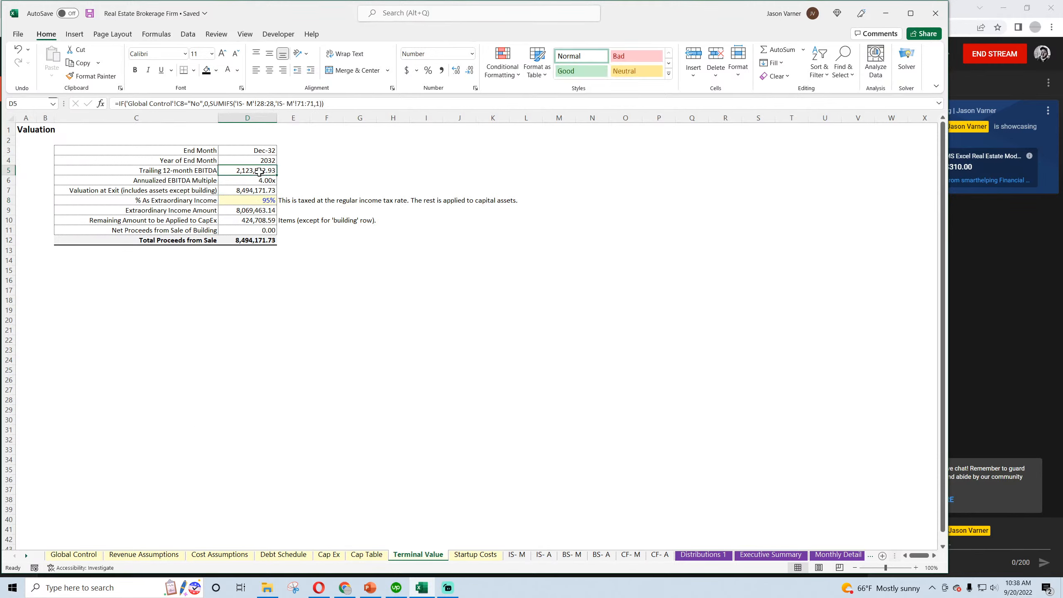
{"action": "left_click", "coordinate": [522, 555]}
{"action": "left_click_drag", "start_coordinate": [919, 555], "coordinate": [950, 559]}
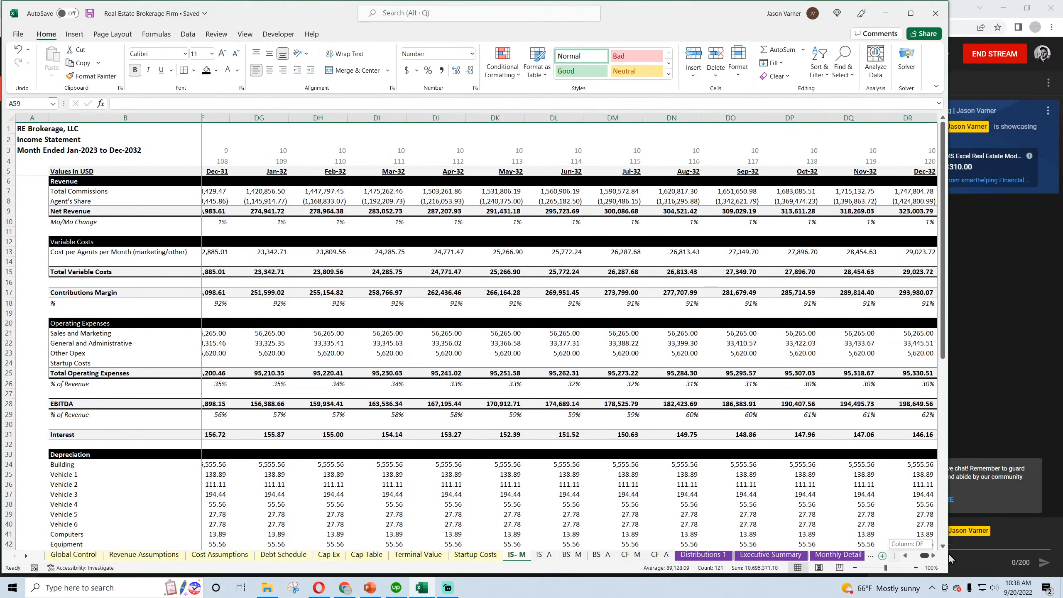
{"action": "left_click_drag", "start_coordinate": [921, 404], "coordinate": [285, 403]}
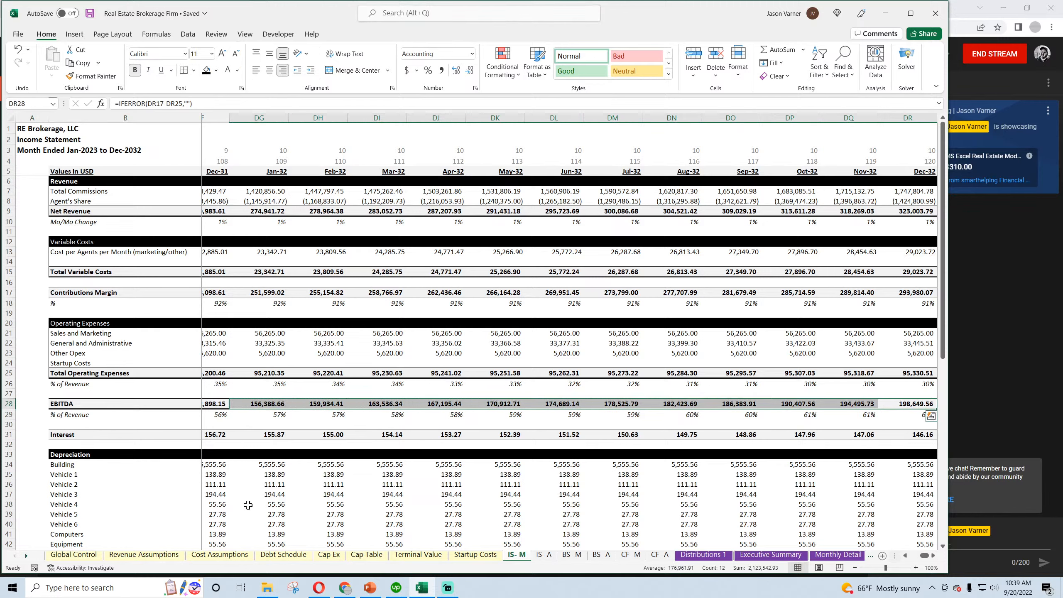
Set the Trailing 12-month EBITDA Multiple on the Global Control sheet to 8
{"action": "left_click", "coordinate": [75, 555]}
{"action": "left_click", "coordinate": [280, 214]}
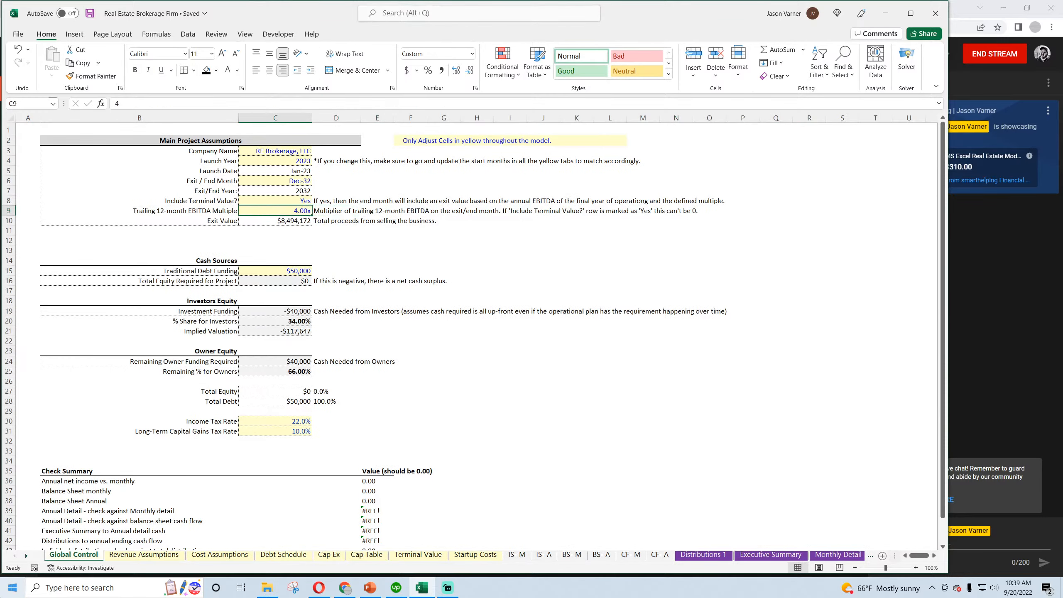
{"action": "type", "text": "8"}
{"action": "key", "text": "Return"}
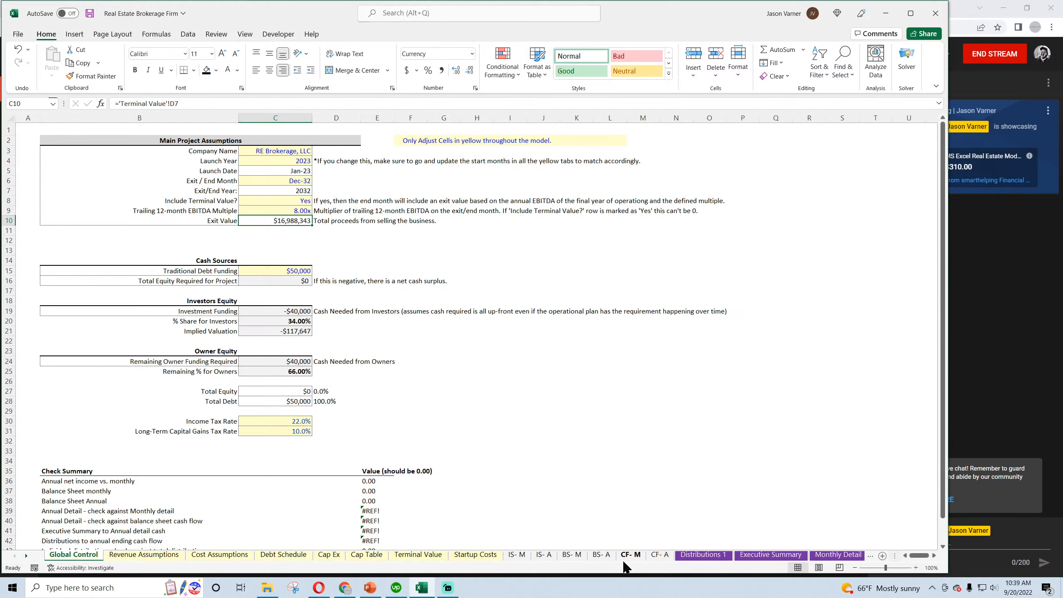
Inspect the Net Gain/Loss formulas for the vehicles, computers and building on the Cap Ex sheet
{"action": "left_click", "coordinate": [329, 555]}
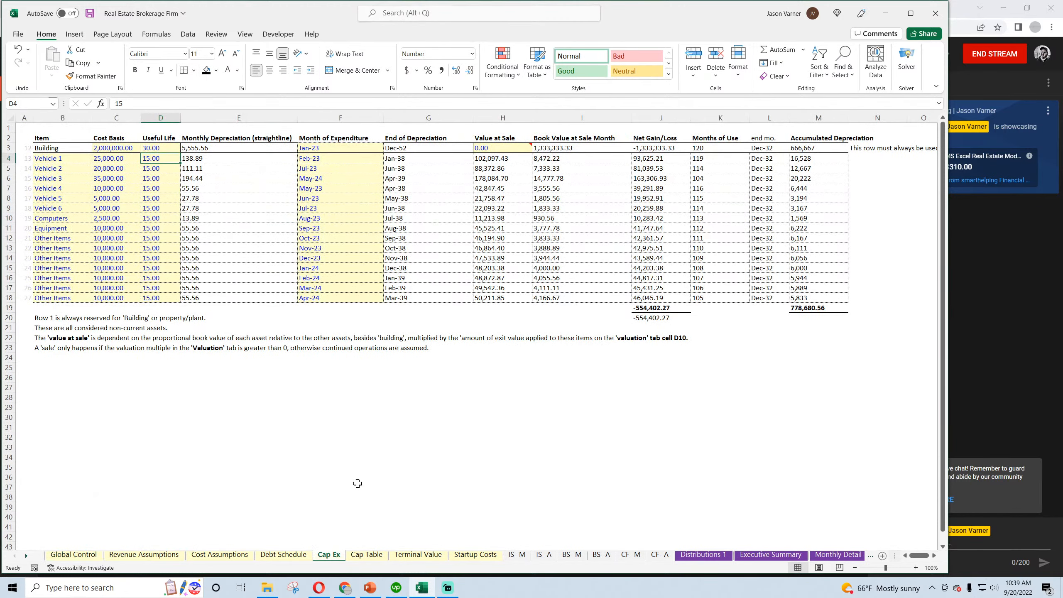
{"action": "left_click", "coordinate": [655, 159]}
{"action": "left_click", "coordinate": [655, 168]}
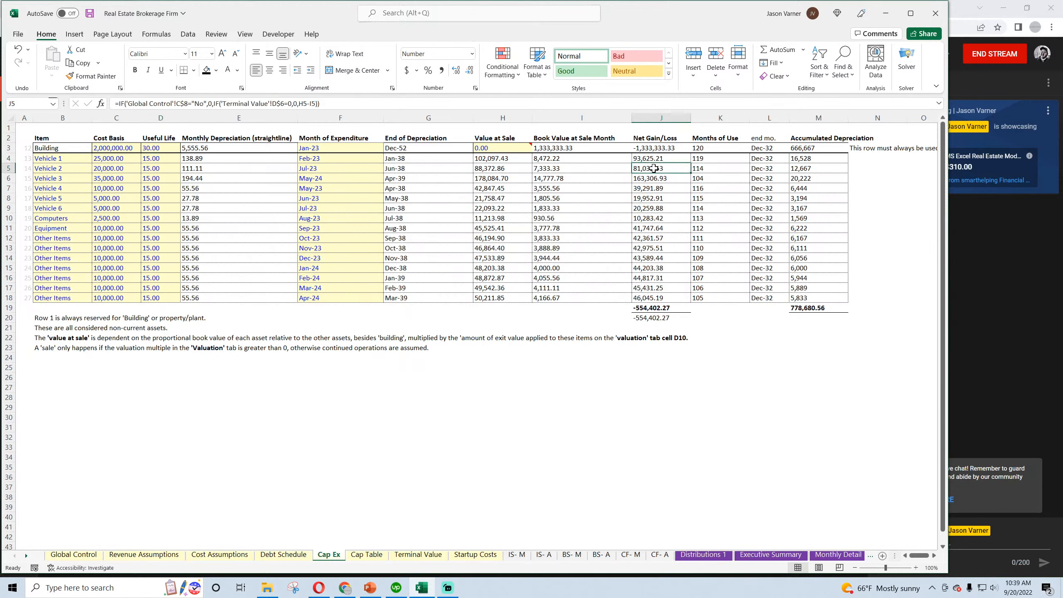
{"action": "left_click", "coordinate": [658, 215]}
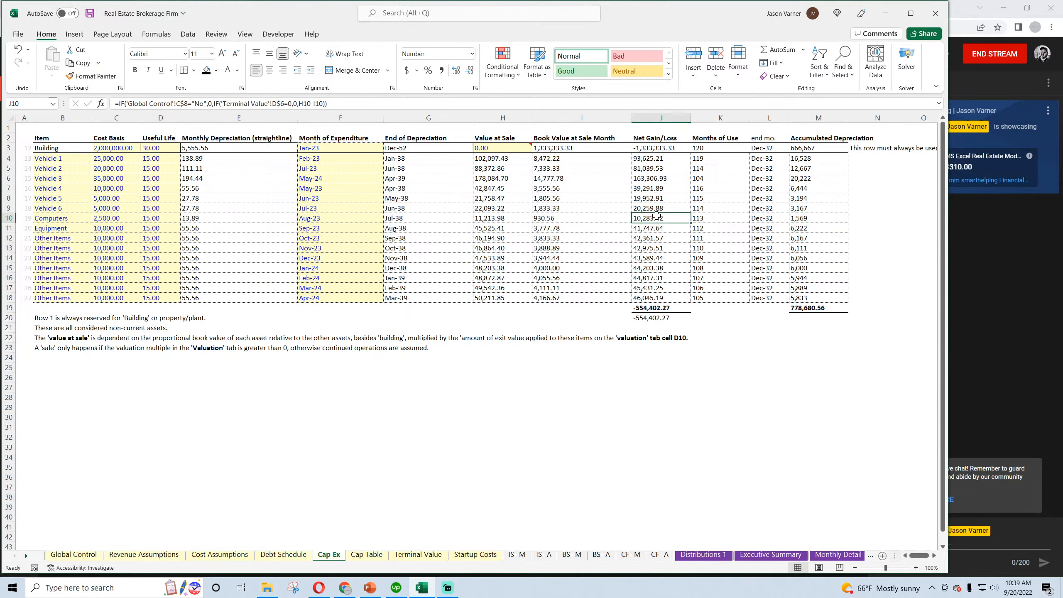
{"action": "left_click", "coordinate": [664, 149]}
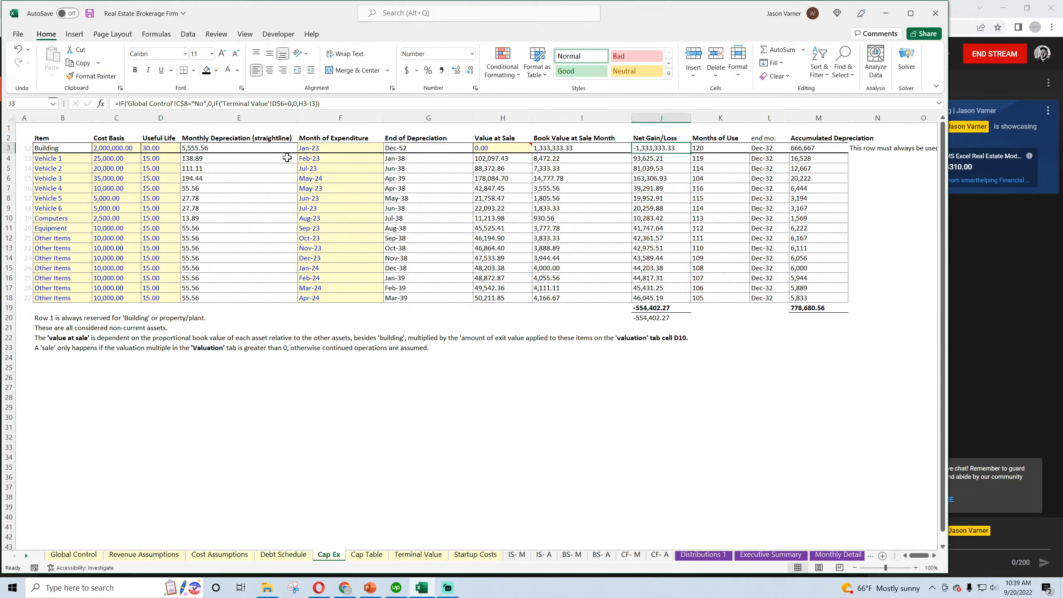
Set the Building's Value at Sale in H3 to 2,100,000 and save the workbook
{"action": "left_click", "coordinate": [492, 150]}
{"action": "type", "text": "21,"}
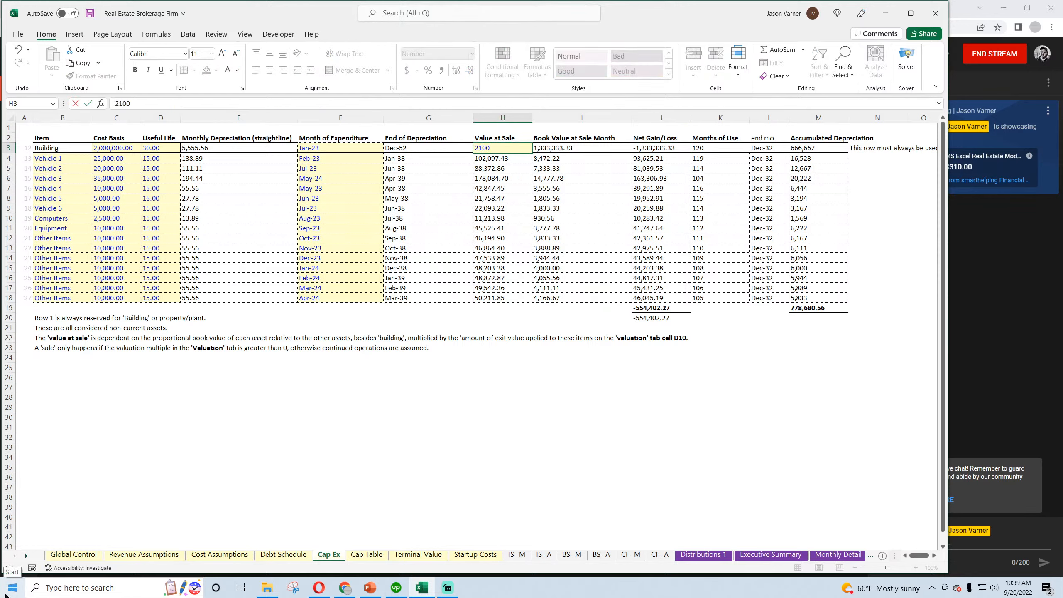
{"action": "type", "text": "000,000"}
{"action": "key", "text": "Return"}
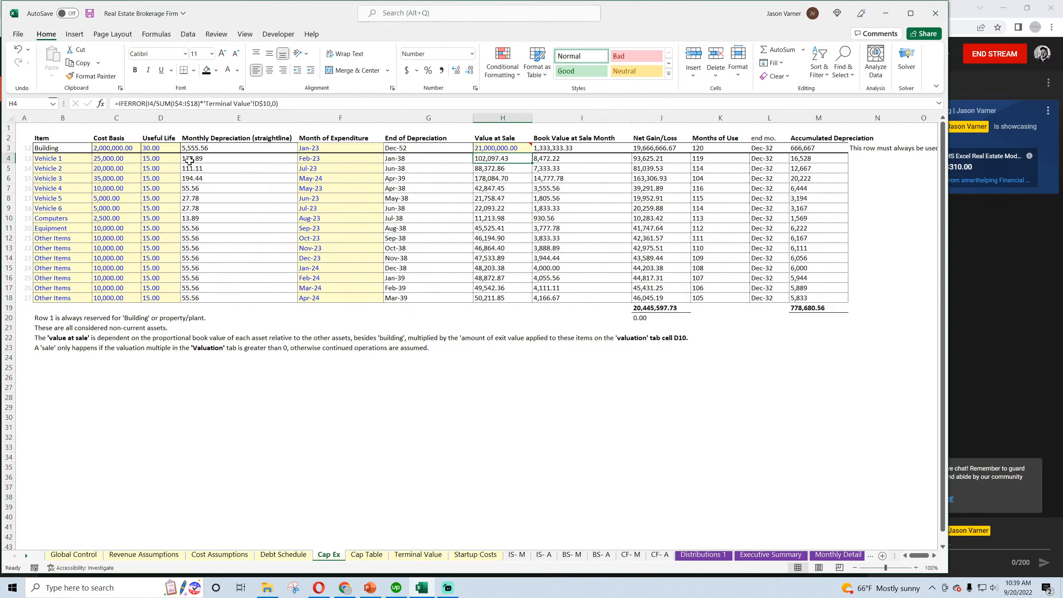
{"action": "left_click", "coordinate": [484, 147]}
{"action": "left_click", "coordinate": [268, 99]}
{"action": "key", "text": "BackSpace"}
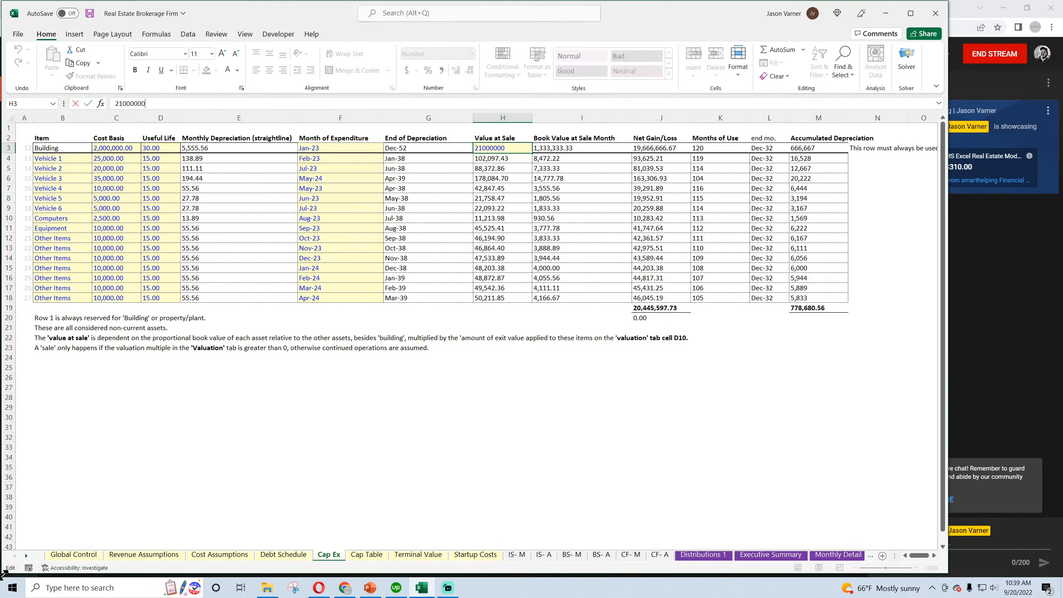
{"action": "key", "text": "Return"}
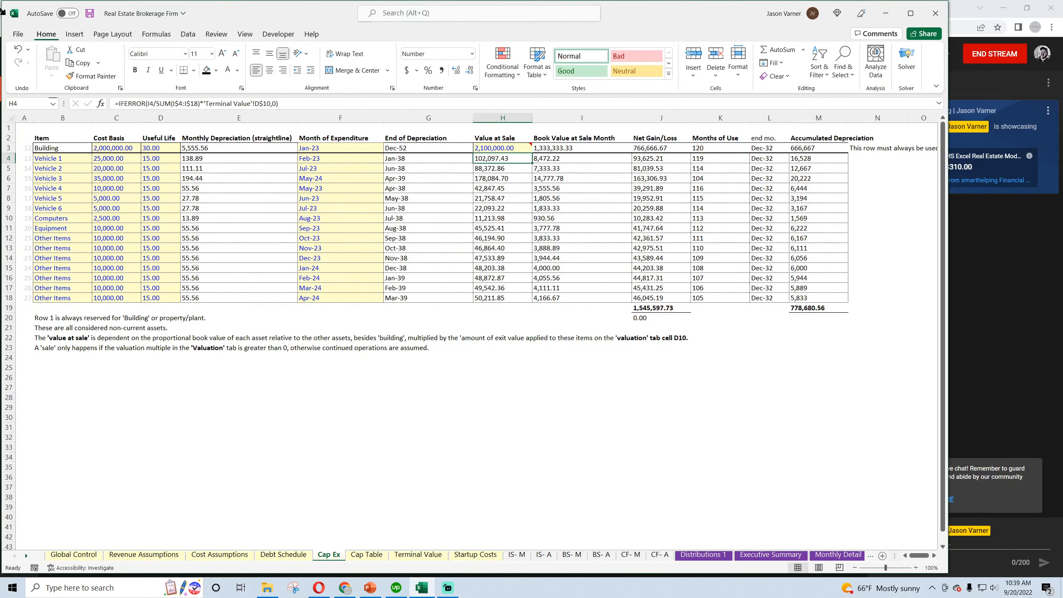
{"action": "left_click", "coordinate": [90, 13]}
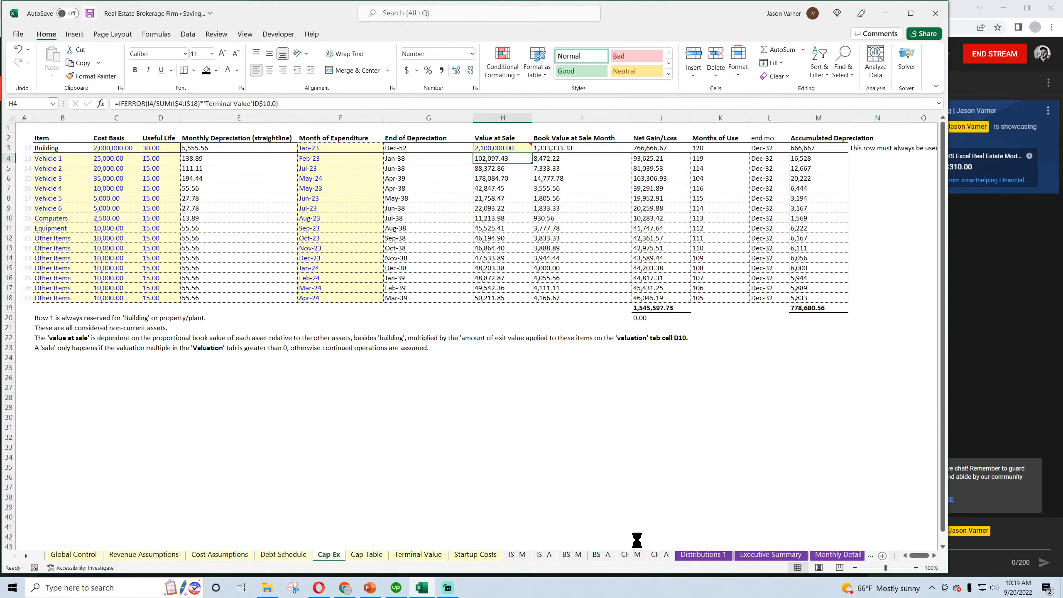
Open the Dec-32 Income Taxes / Cap. Gains Taxes formula in DR58 on the monthly income statement to examine its references
{"action": "left_click", "coordinate": [519, 557]}
{"action": "scroll", "coordinate": [863, 488], "scroll_direction": "down", "scroll_amount": 10}
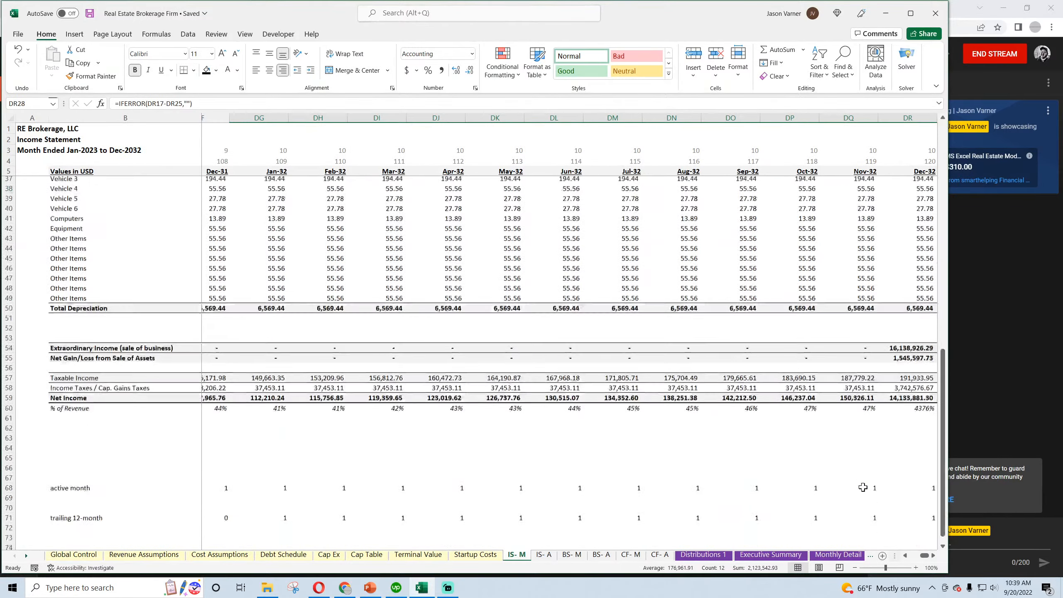
{"action": "scroll", "coordinate": [863, 486], "scroll_direction": "down", "scroll_amount": 3}
{"action": "scroll", "coordinate": [862, 486], "scroll_direction": "up", "scroll_amount": 3}
{"action": "left_click", "coordinate": [911, 373]}
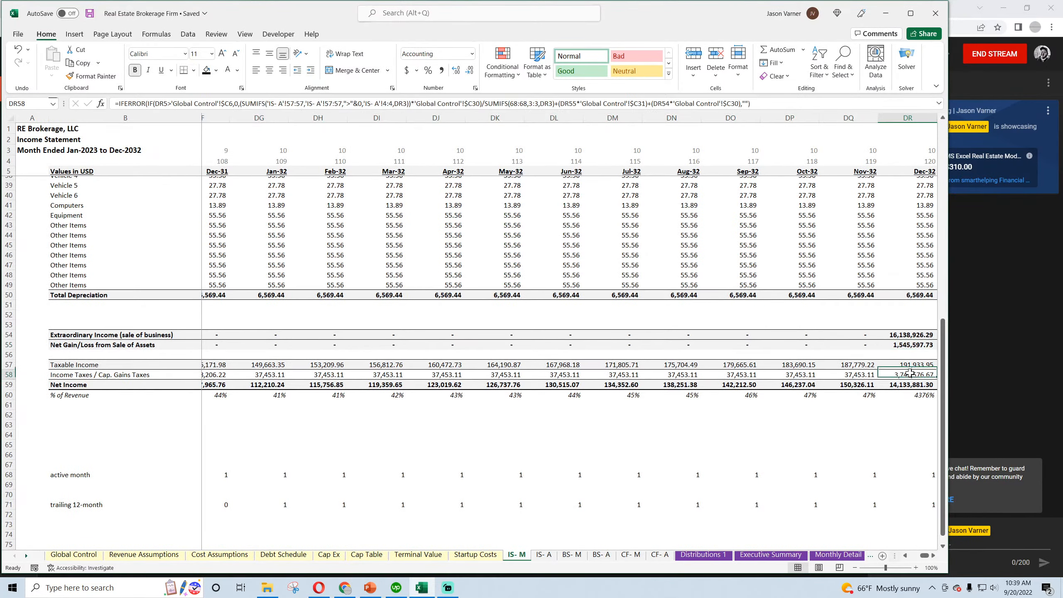
{"action": "double_click", "coordinate": [910, 375]}
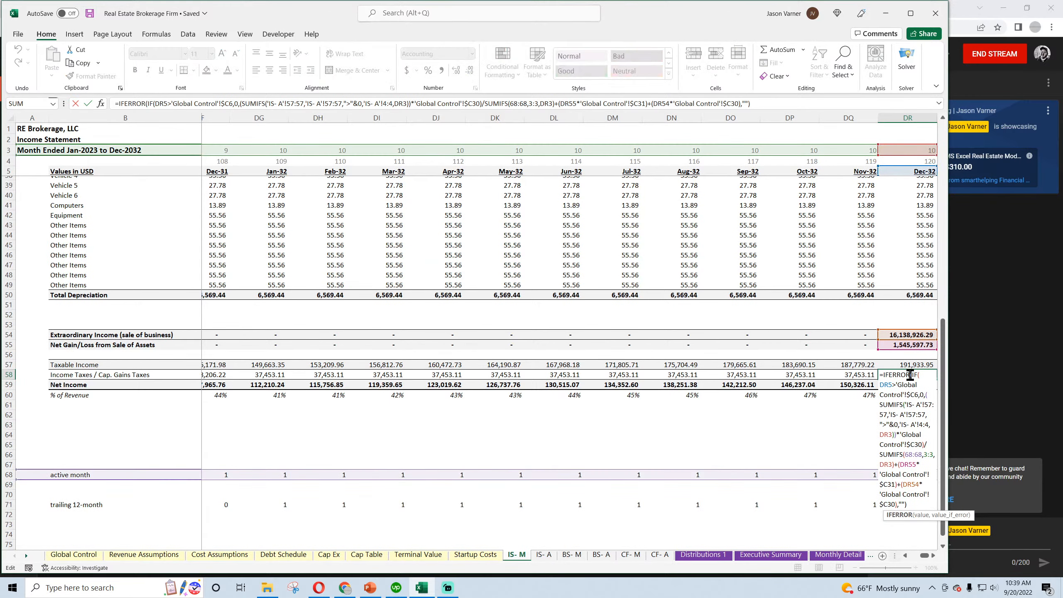
Save the workbook and inspect the FY 2032 Income Taxes / Cap. Gains Taxes formula in L58 on the annual income statement
{"action": "key", "text": "Return"}
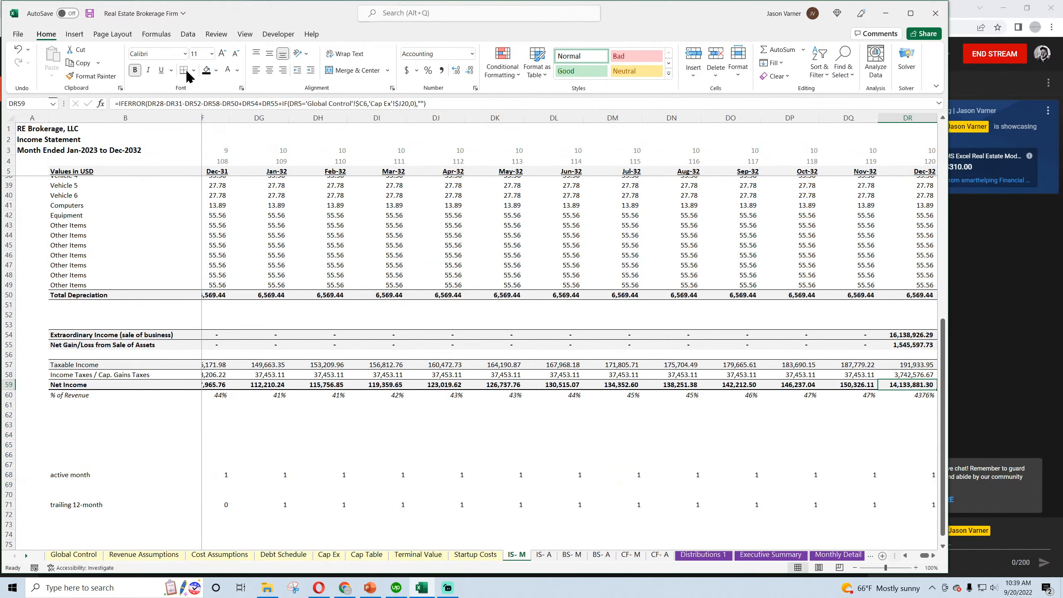
{"action": "left_click", "coordinate": [90, 13]}
{"action": "left_click", "coordinate": [543, 556]}
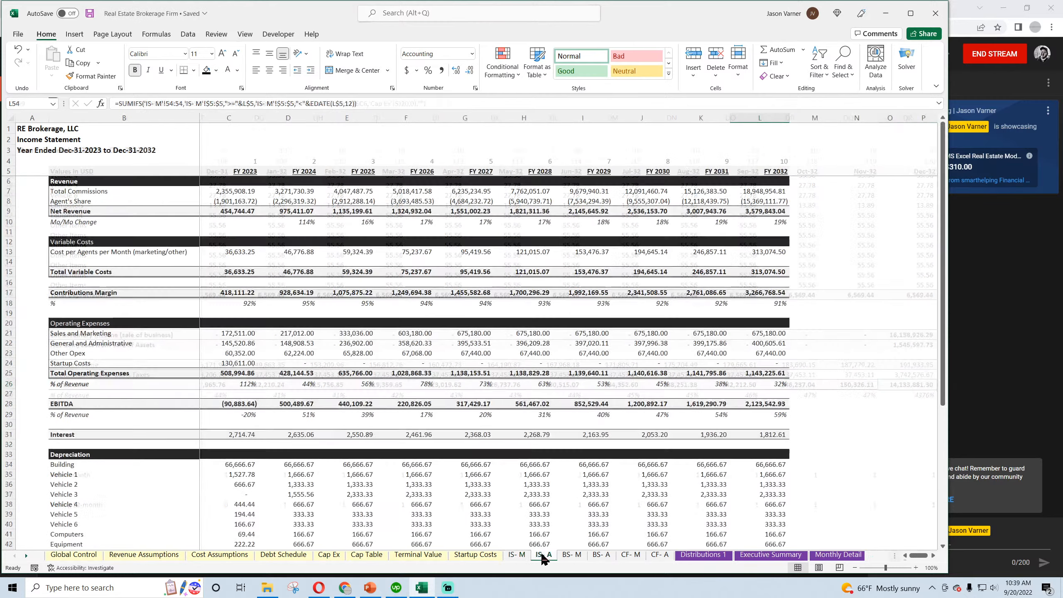
{"action": "scroll", "coordinate": [626, 436], "scroll_direction": "down", "scroll_amount": 15}
{"action": "scroll", "coordinate": [626, 435], "scroll_direction": "up", "scroll_amount": 4}
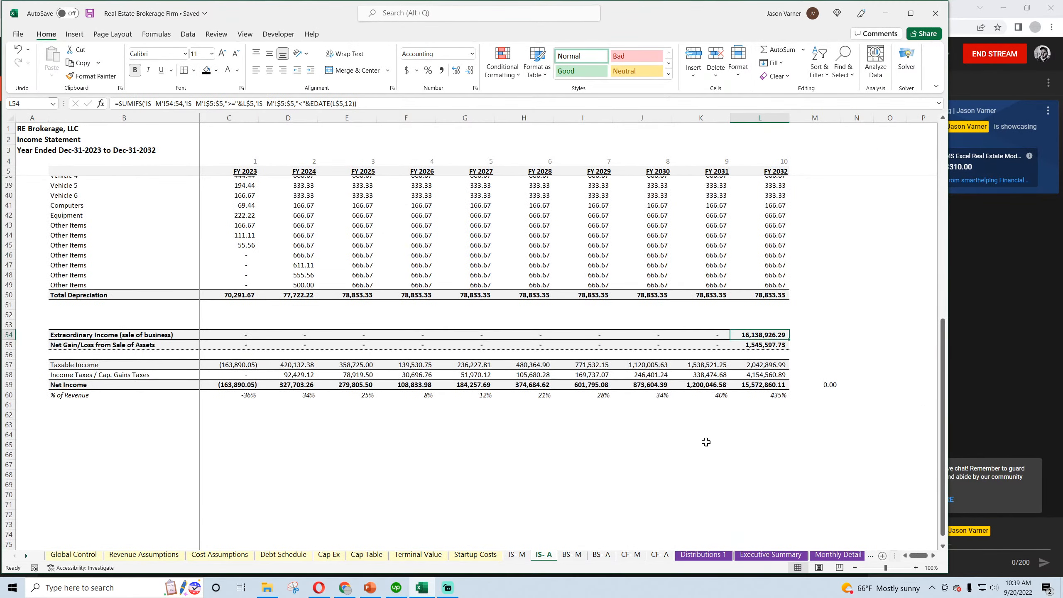
{"action": "left_click", "coordinate": [707, 442]}
{"action": "left_click", "coordinate": [764, 376]}
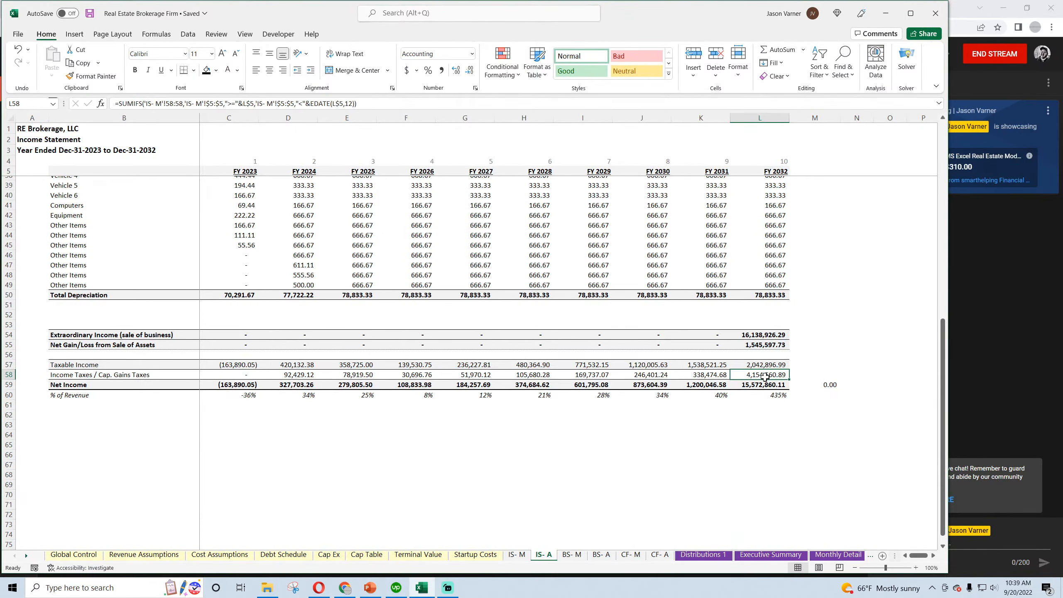
{"action": "scroll", "coordinate": [756, 399], "scroll_direction": "up", "scroll_amount": 11}
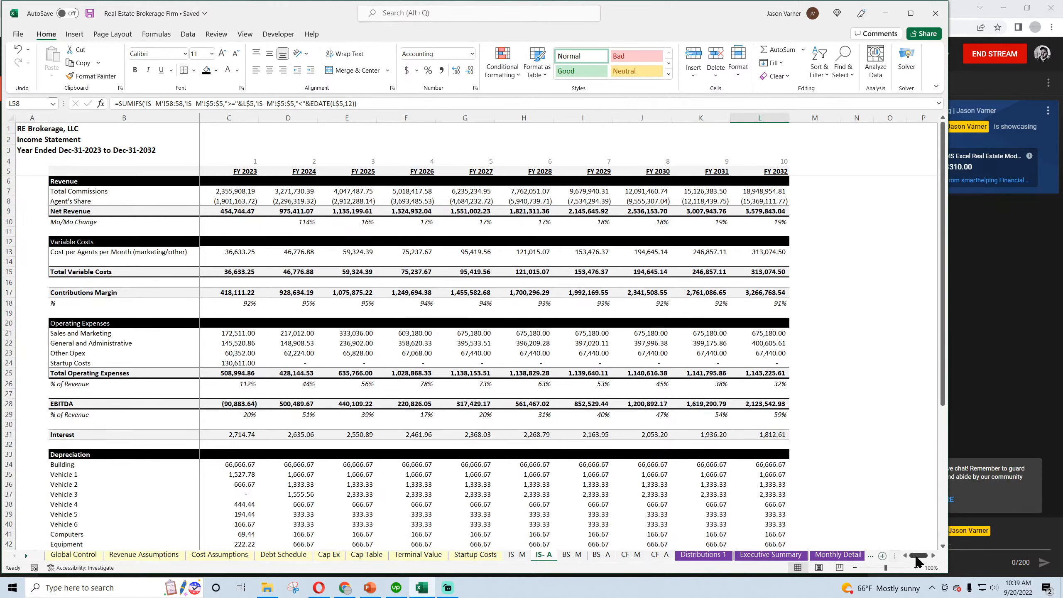
Review the assets, liabilities and owner equity sections on the monthly and annual balance sheets
{"action": "left_click", "coordinate": [572, 556]}
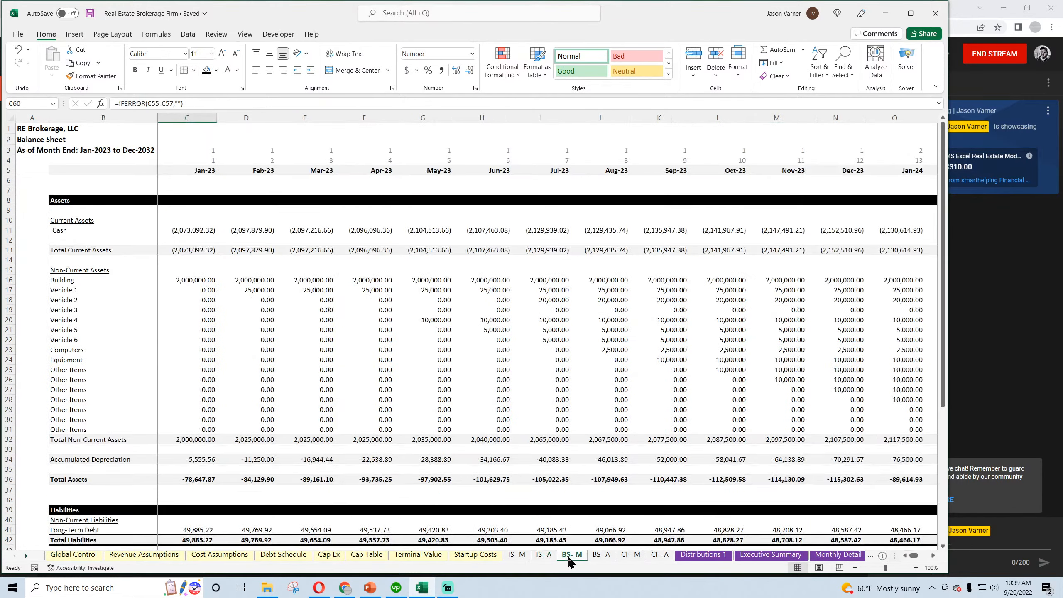
{"action": "scroll", "coordinate": [428, 472], "scroll_direction": "down", "scroll_amount": 8}
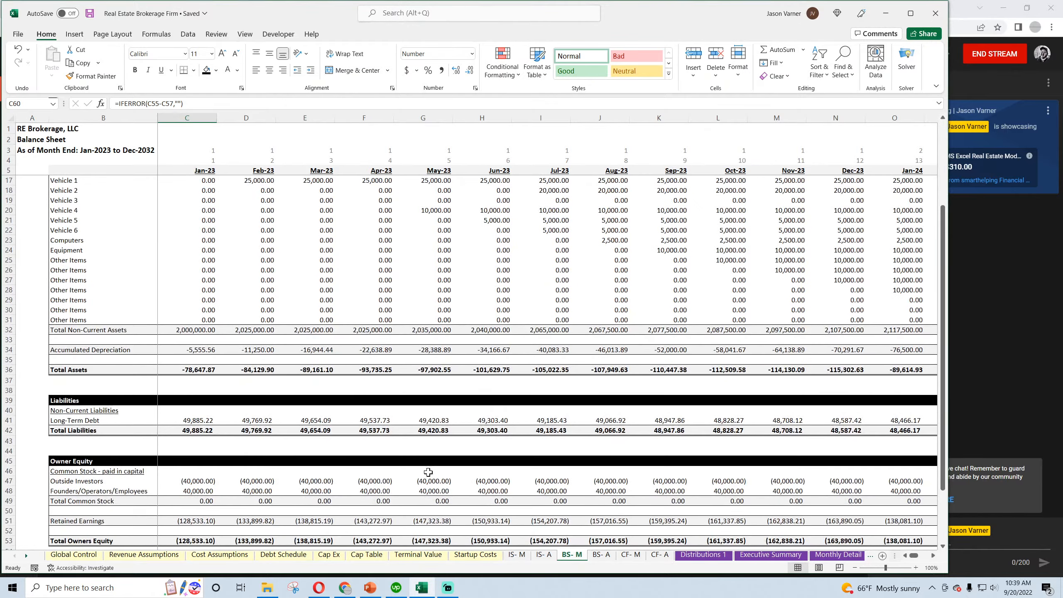
{"action": "scroll", "coordinate": [428, 471], "scroll_direction": "up", "scroll_amount": 8}
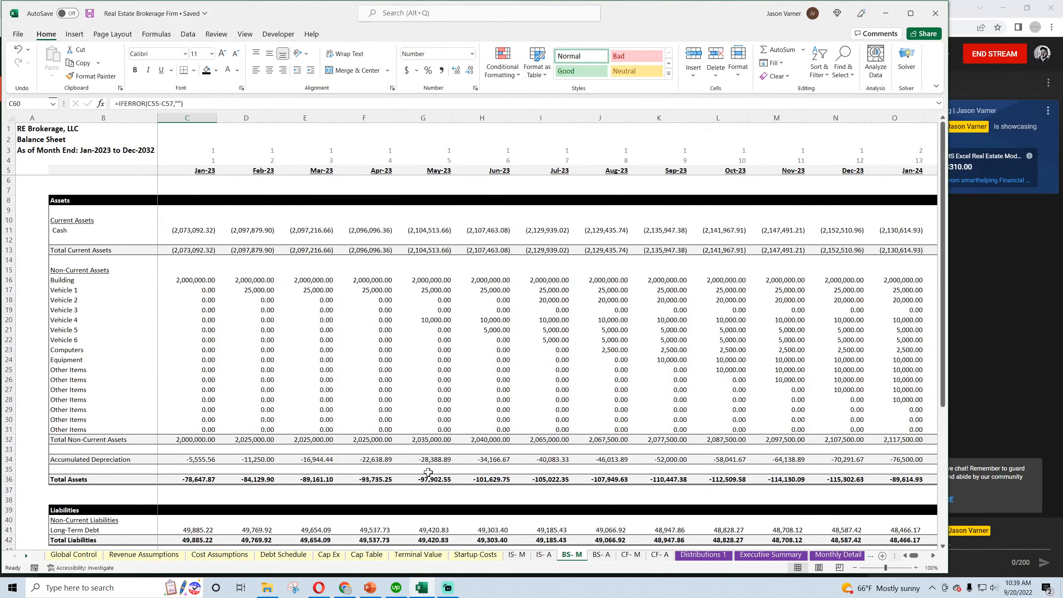
{"action": "left_click", "coordinate": [602, 554]}
{"action": "scroll", "coordinate": [545, 503], "scroll_direction": "down", "scroll_amount": 7}
{"action": "scroll", "coordinate": [544, 504], "scroll_direction": "up", "scroll_amount": 7}
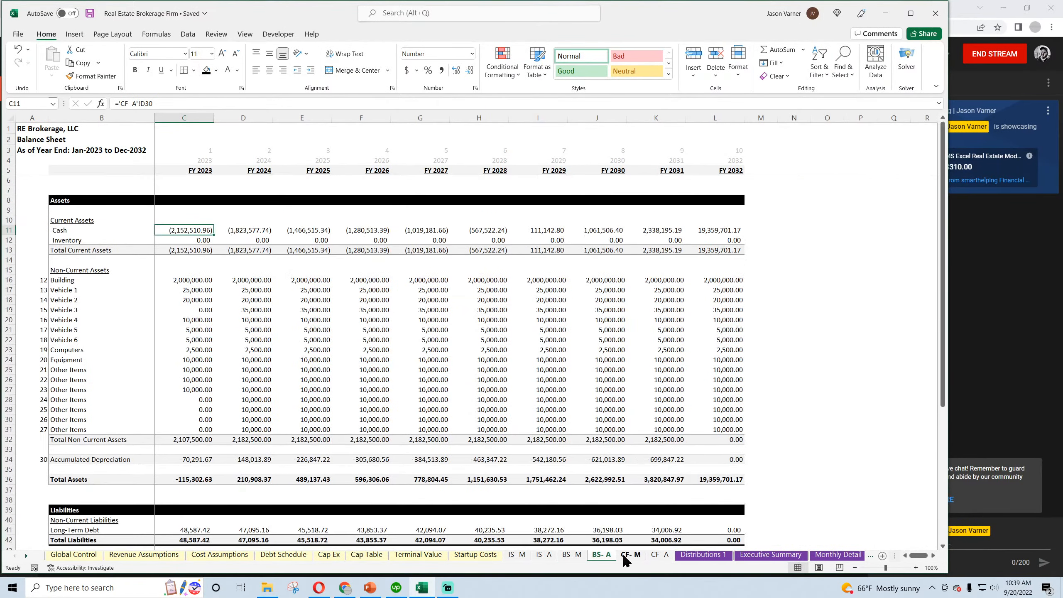
Inspect the Jan-23 Customer Receipts formula in D9 on the monthly statement of cash flows
{"action": "left_click", "coordinate": [631, 554]}
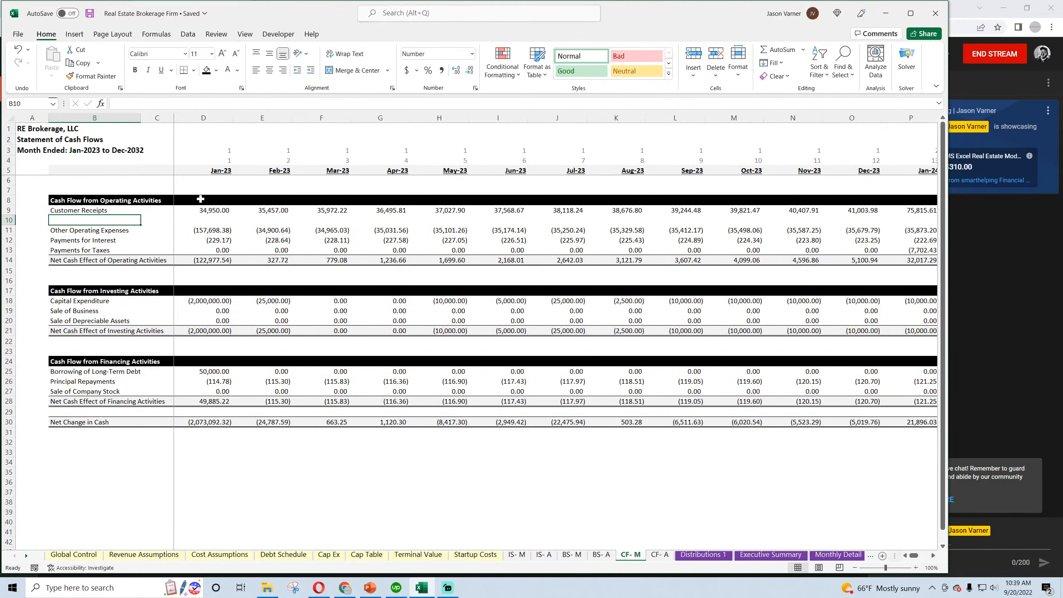
{"action": "left_click", "coordinate": [213, 210]}
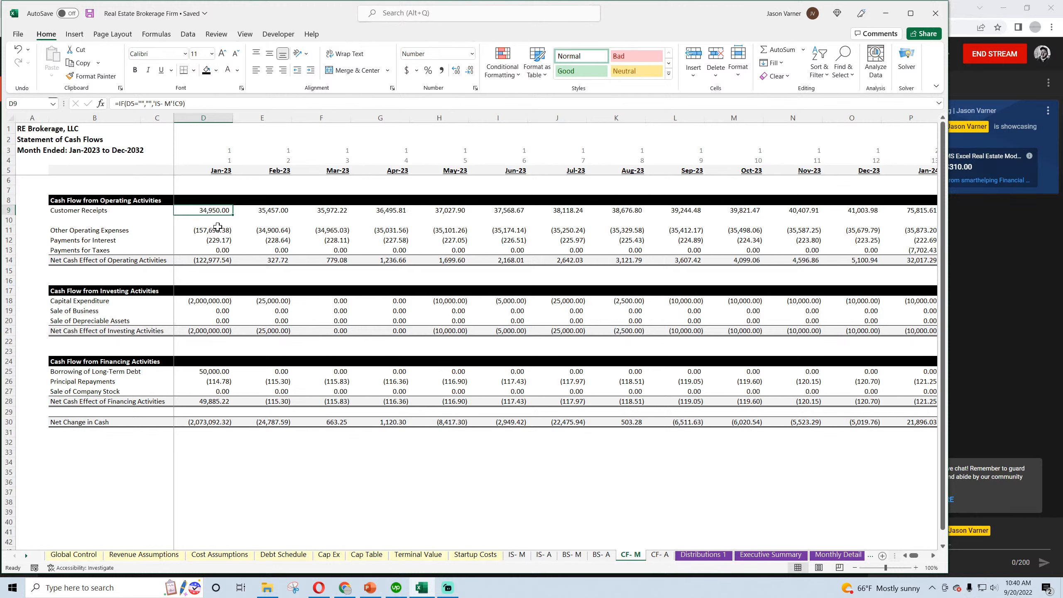
Inspect the interest, capital expenditure and company stock sale formulas on the monthly statement of cash flows, and save the workbook
{"action": "left_click", "coordinate": [218, 228]}
{"action": "left_click", "coordinate": [217, 241]}
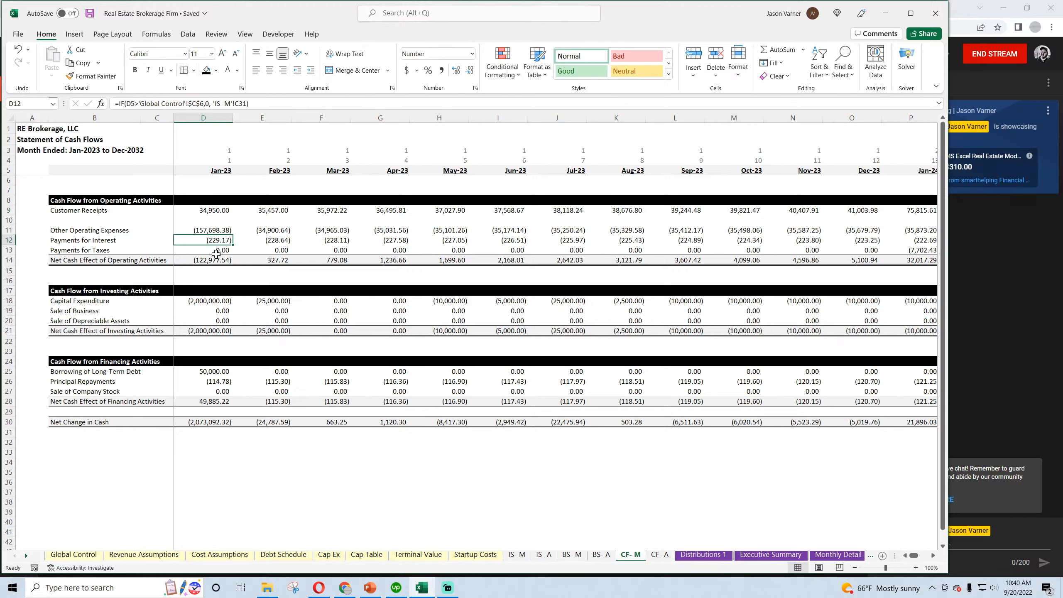
{"action": "left_click", "coordinate": [216, 300]}
{"action": "left_click", "coordinate": [242, 303]}
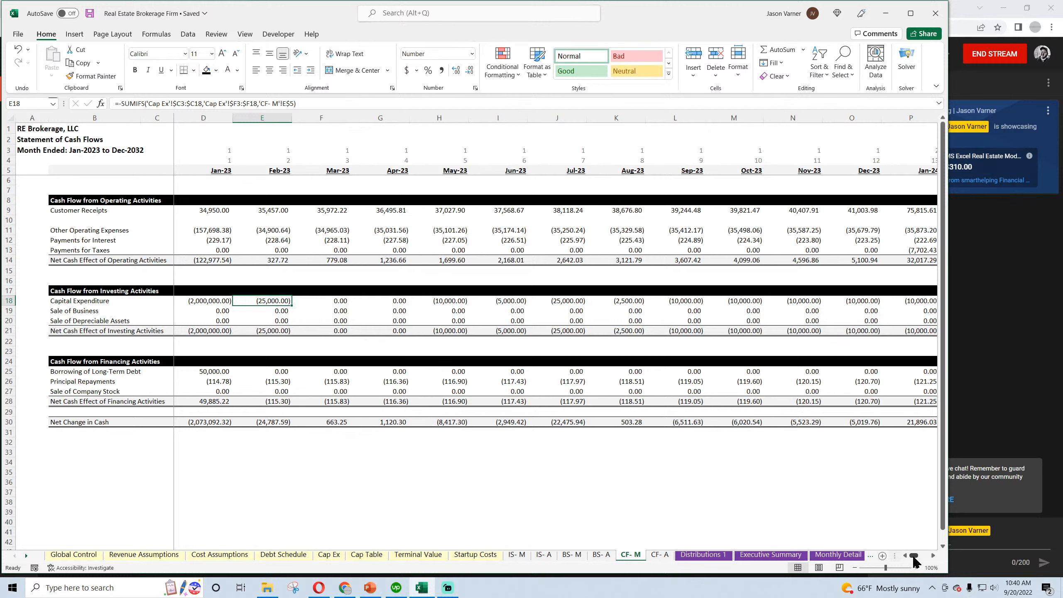
{"action": "mouse_move", "coordinate": [914, 557]}
{"action": "left_mouse_down"}
{"action": "mouse_move", "coordinate": [940, 557]}
{"action": "mouse_move", "coordinate": [901, 558]}
{"action": "left_mouse_up"}
{"action": "left_click", "coordinate": [215, 391]}
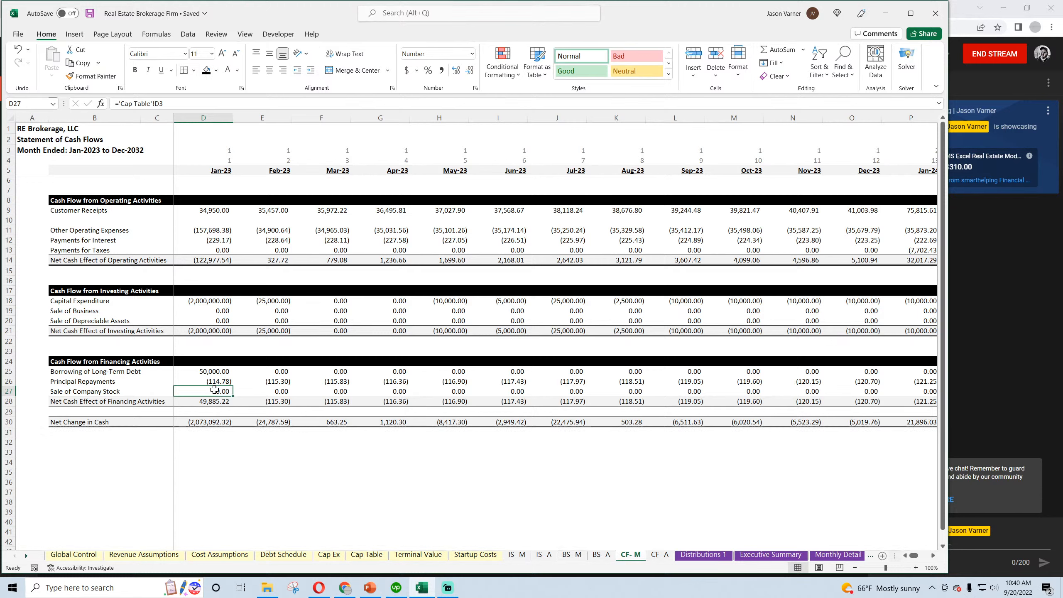
{"action": "left_click", "coordinate": [88, 14]}
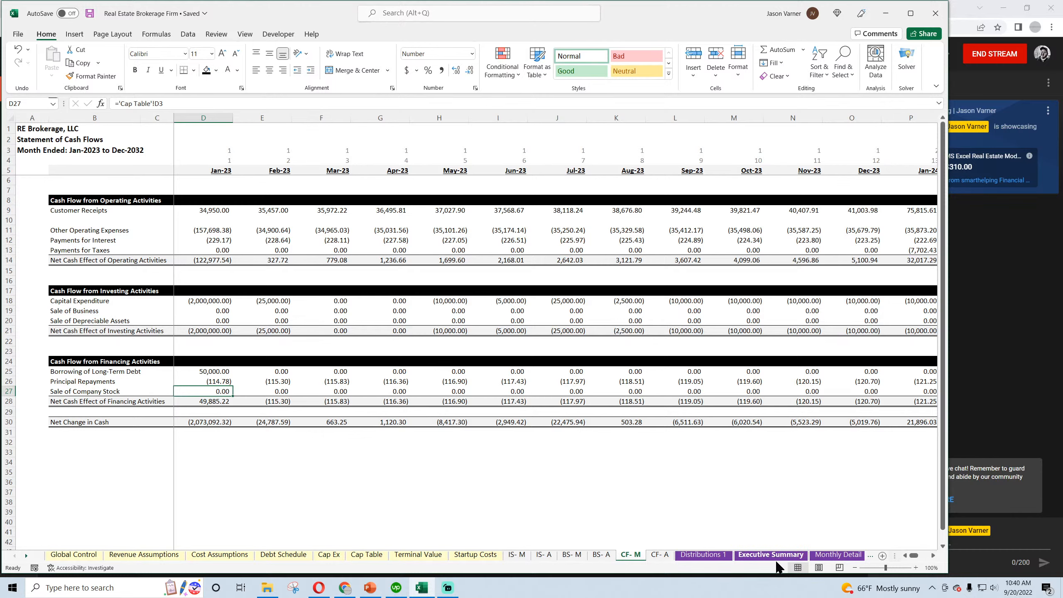
Review the Executive Summary and the Other Cash Flow Items section from CapEx to Debt Service on the Monthly Detail sheet
{"action": "left_click", "coordinate": [703, 555]}
{"action": "left_click", "coordinate": [748, 557]}
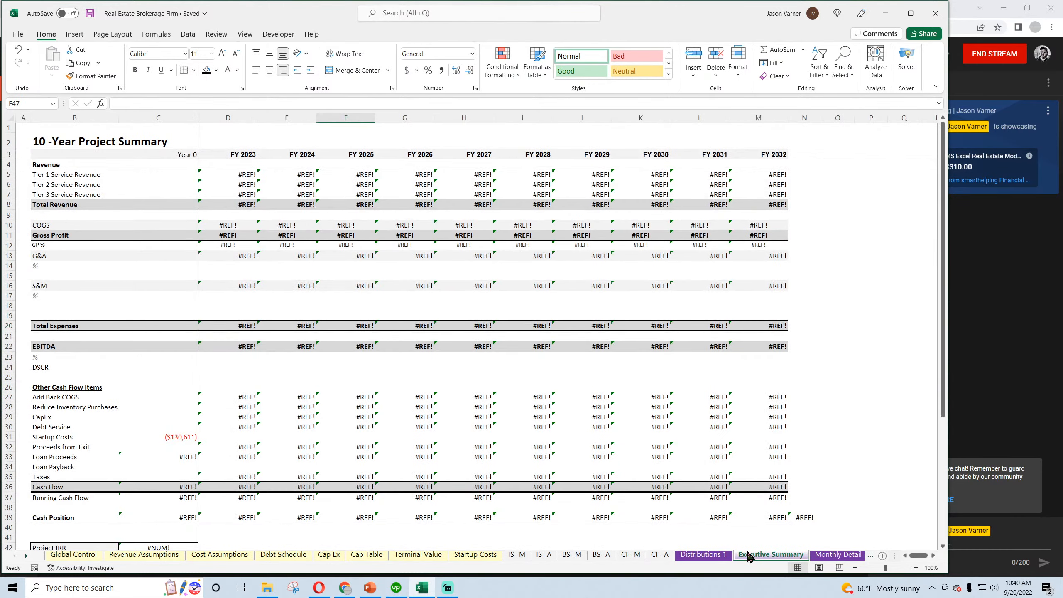
{"action": "key", "text": "ctrl+Page_Down"}
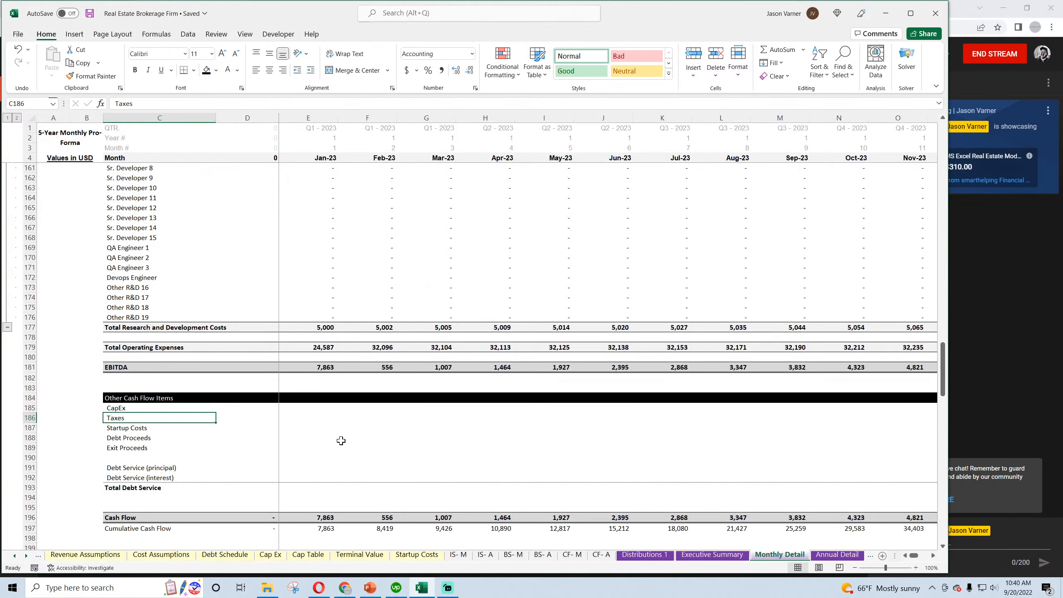
{"action": "scroll", "coordinate": [340, 441], "scroll_direction": "down", "scroll_amount": 4}
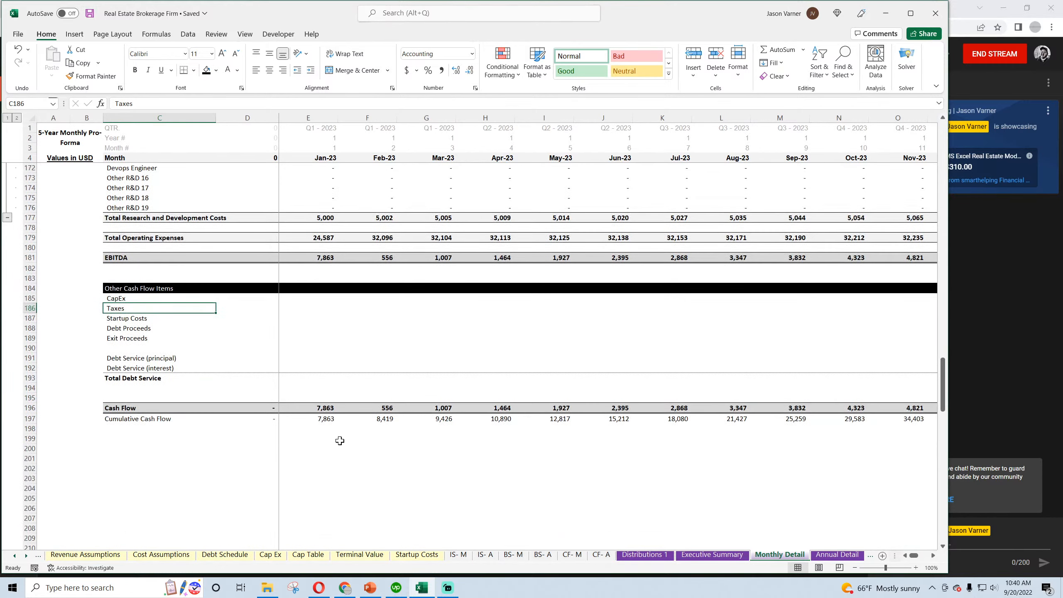
{"action": "left_click_drag", "start_coordinate": [126, 297], "coordinate": [337, 375]}
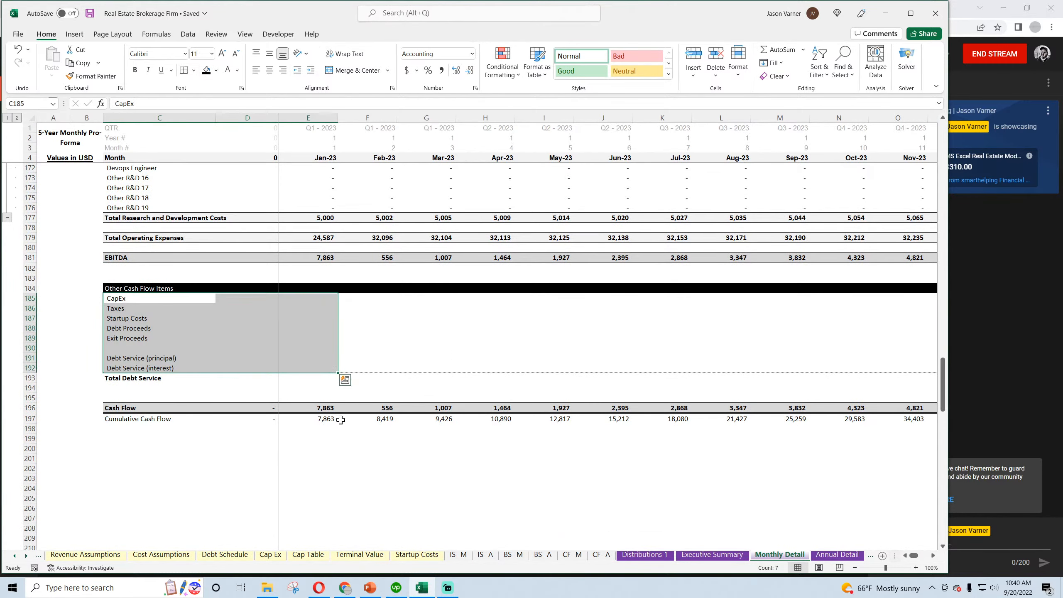
{"action": "scroll", "coordinate": [342, 420], "scroll_direction": "up", "scroll_amount": 20}
{"action": "scroll", "coordinate": [342, 420], "scroll_direction": "up", "scroll_amount": 12}
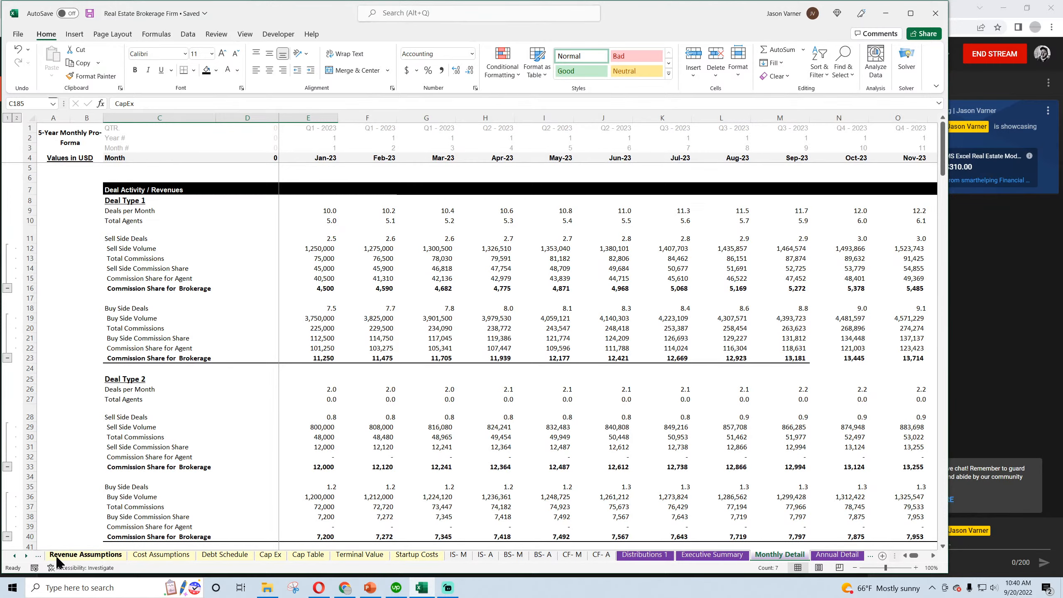
Add list data validation to the Exit / End Month cell C6 on Global Control, sourced from 'validation 1' cells A1:A120
{"action": "left_click", "coordinate": [15, 556]}
{"action": "left_click", "coordinate": [73, 554]}
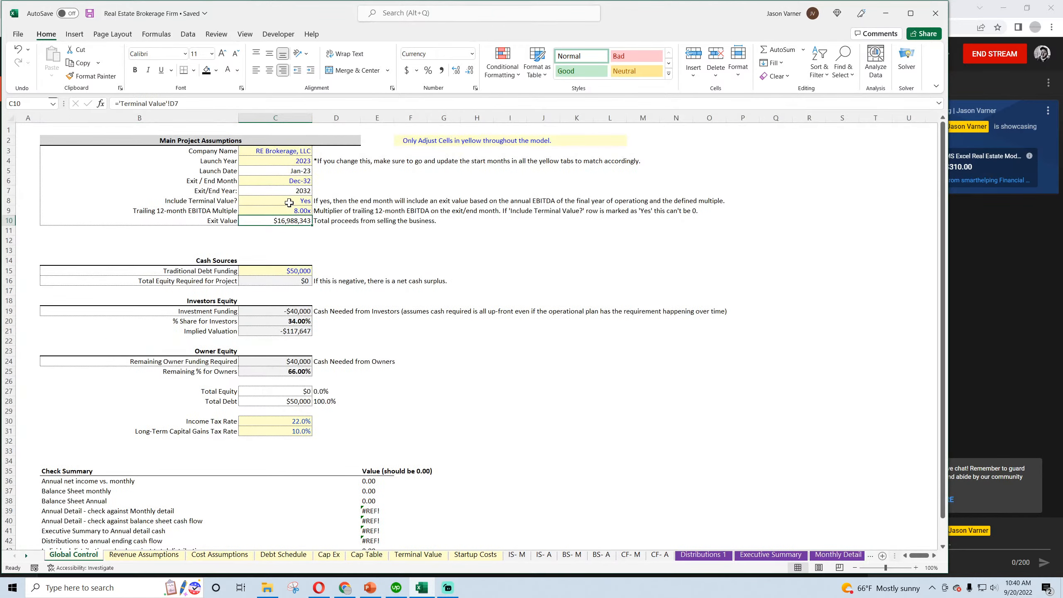
{"action": "left_click", "coordinate": [293, 181]}
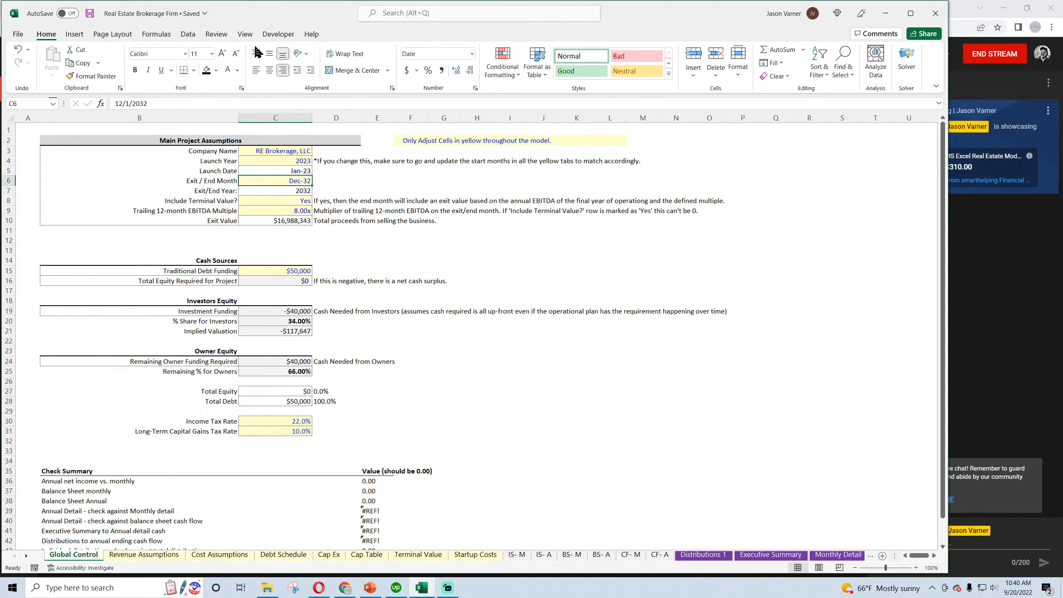
{"action": "left_click", "coordinate": [188, 34]}
{"action": "left_click", "coordinate": [609, 76]}
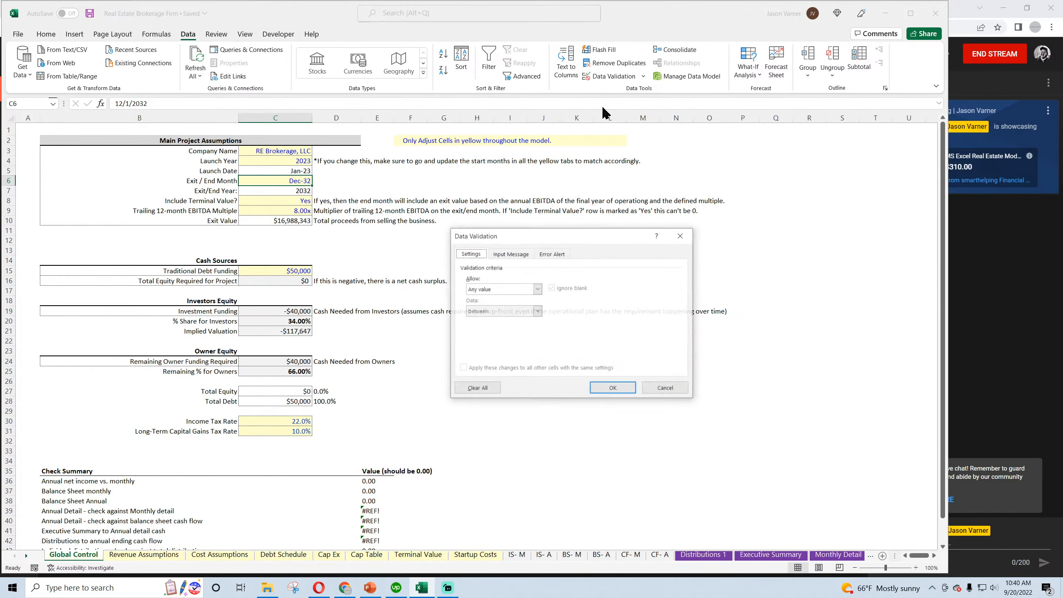
{"action": "left_click", "coordinate": [502, 289]}
{"action": "left_click", "coordinate": [500, 321]}
{"action": "left_click", "coordinate": [616, 333]}
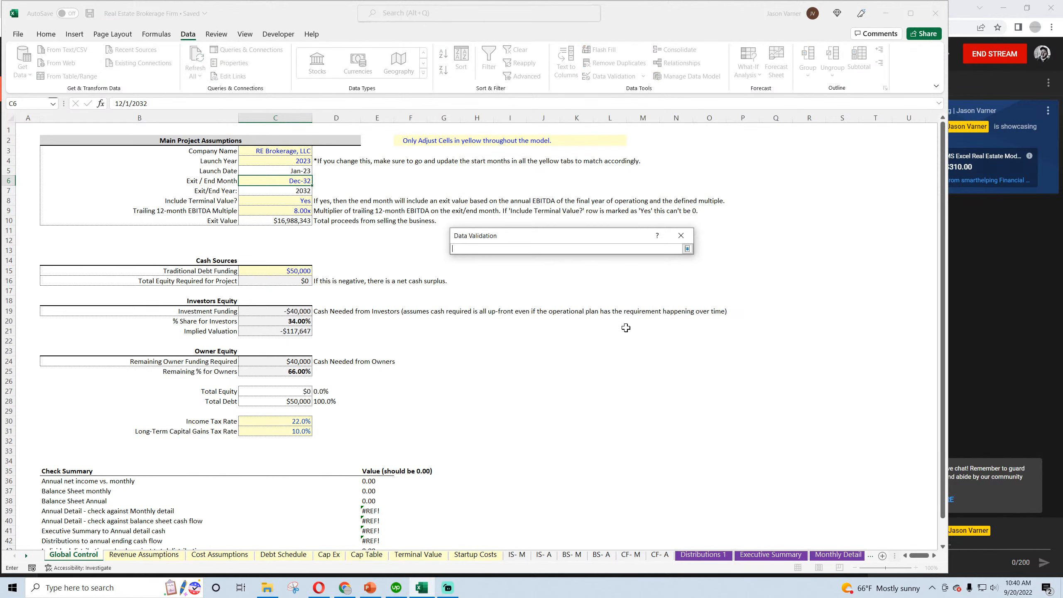
{"action": "left_click", "coordinate": [26, 555]}
{"action": "left_click", "coordinate": [26, 556]}
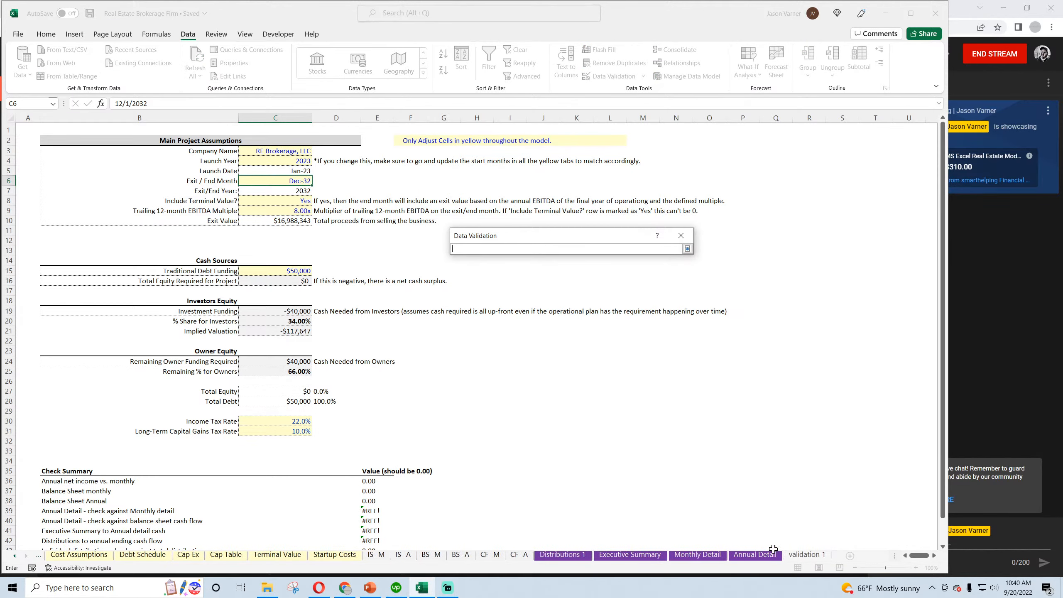
{"action": "left_click", "coordinate": [806, 554]}
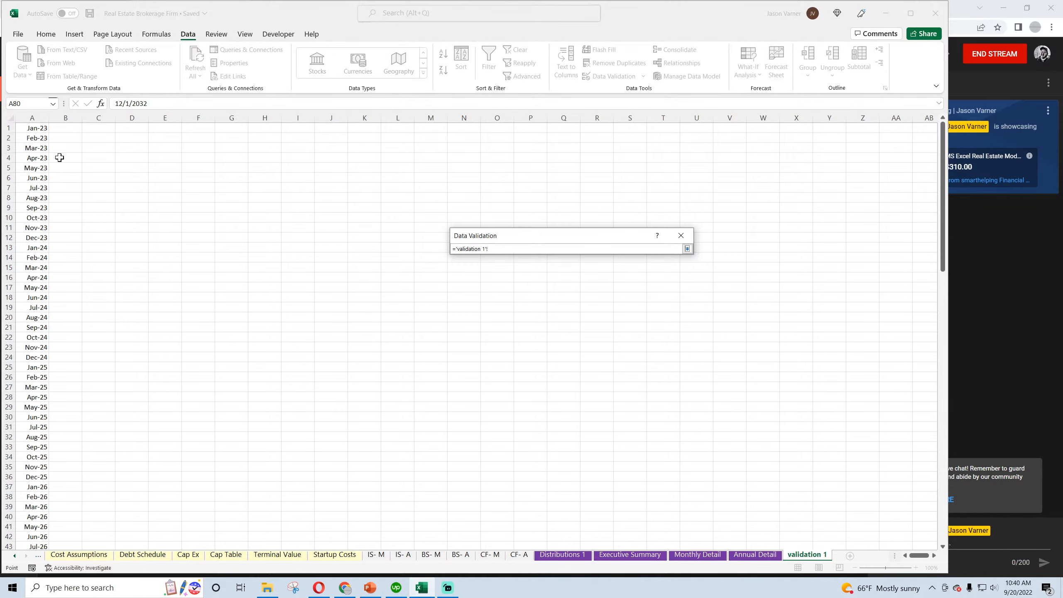
{"action": "left_click_drag", "start_coordinate": [37, 128], "coordinate": [34, 528]}
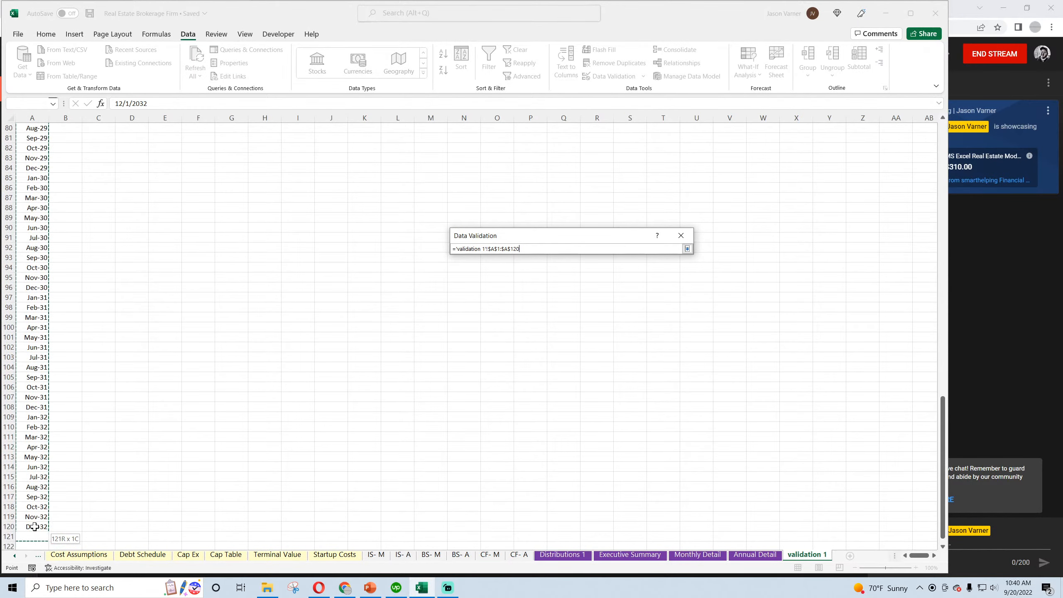
{"action": "left_click", "coordinate": [688, 249]}
{"action": "left_click", "coordinate": [615, 387]}
Set the Exit / End Month to Aug-32 and check the final 2032 months of deal activity on Monthly Detail
{"action": "left_click", "coordinate": [317, 181]}
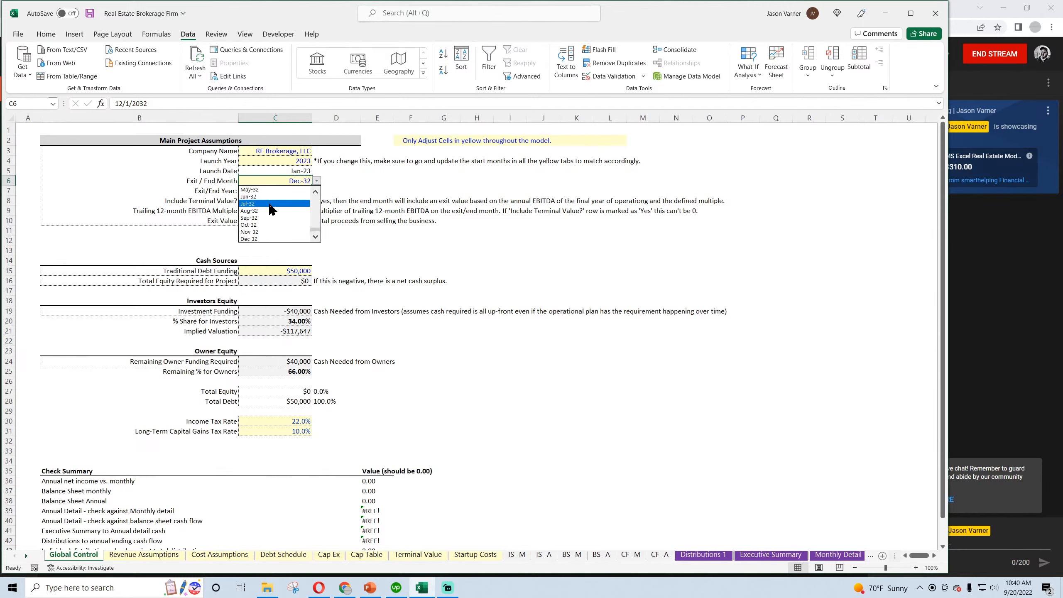
{"action": "left_click", "coordinate": [274, 210]}
{"action": "left_click", "coordinate": [839, 555]}
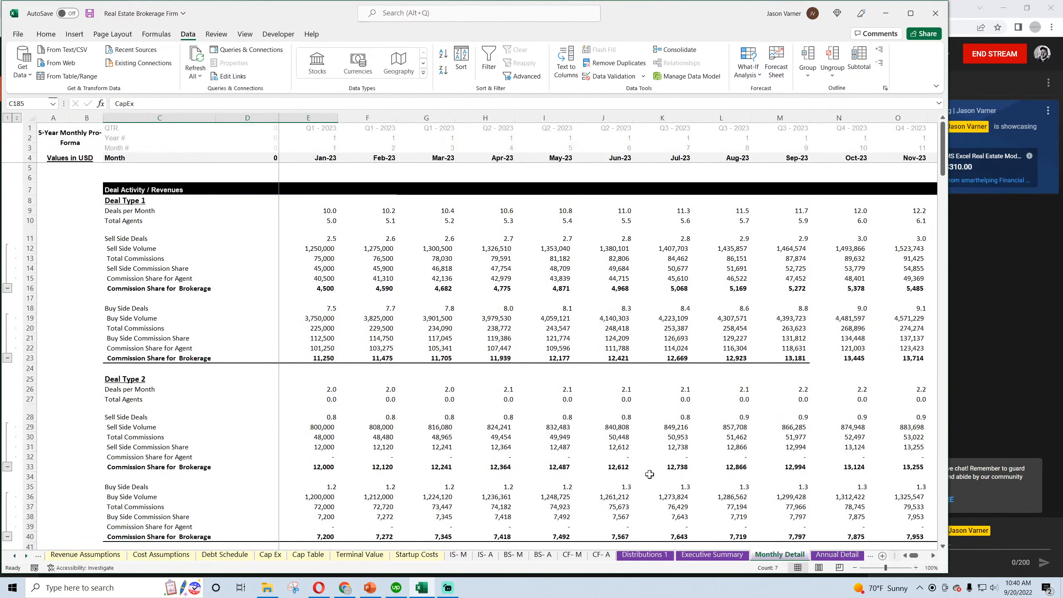
{"action": "left_click_drag", "start_coordinate": [914, 560], "coordinate": [939, 555]}
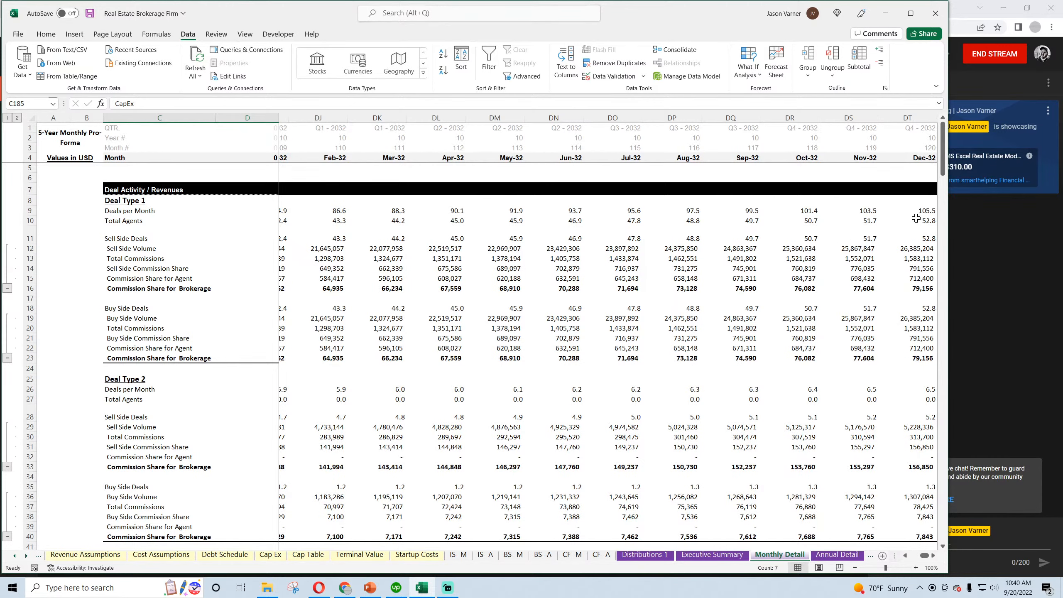
{"action": "left_click_drag", "start_coordinate": [924, 556], "coordinate": [896, 556]}
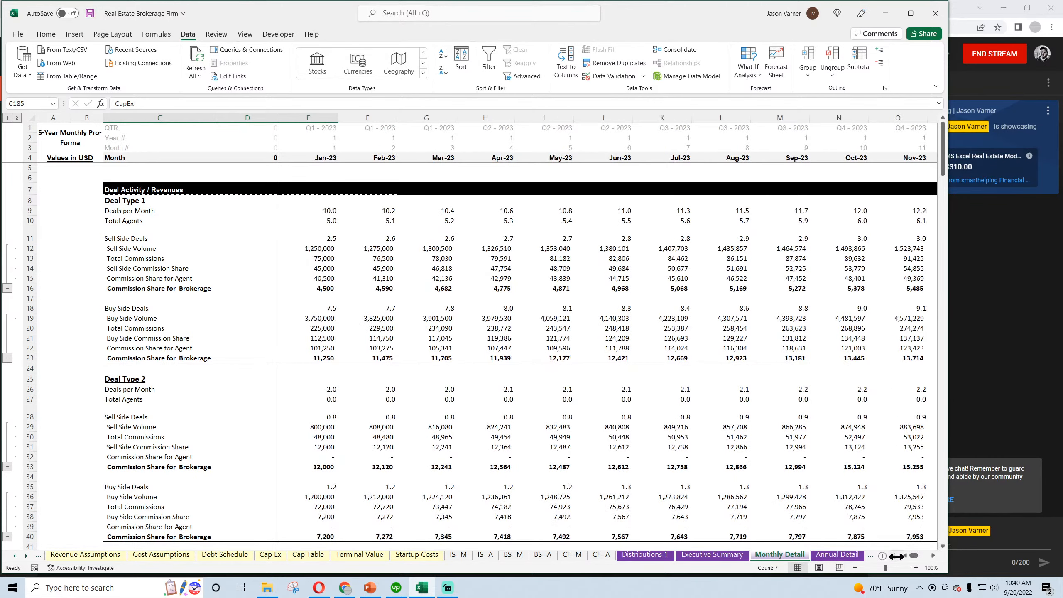
Wrap the Deal Type 1 Deals per Month formula in E9 with IF(E4>'Global Control'!$C6,0, so months past the exit return zero
{"action": "left_click", "coordinate": [327, 210]}
{"action": "left_click", "coordinate": [120, 103]}
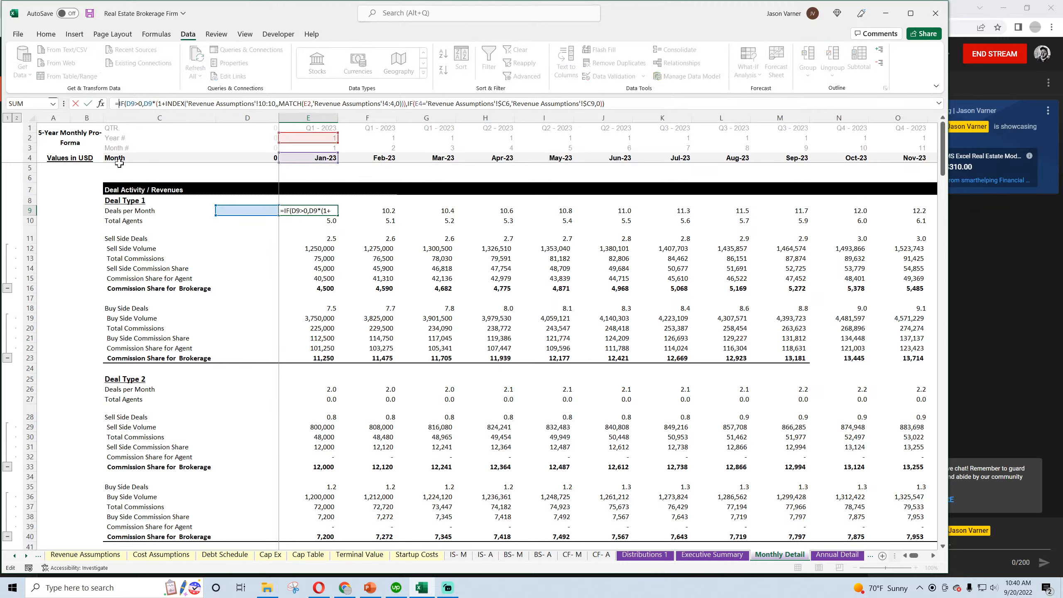
{"action": "type", "text": "if("}
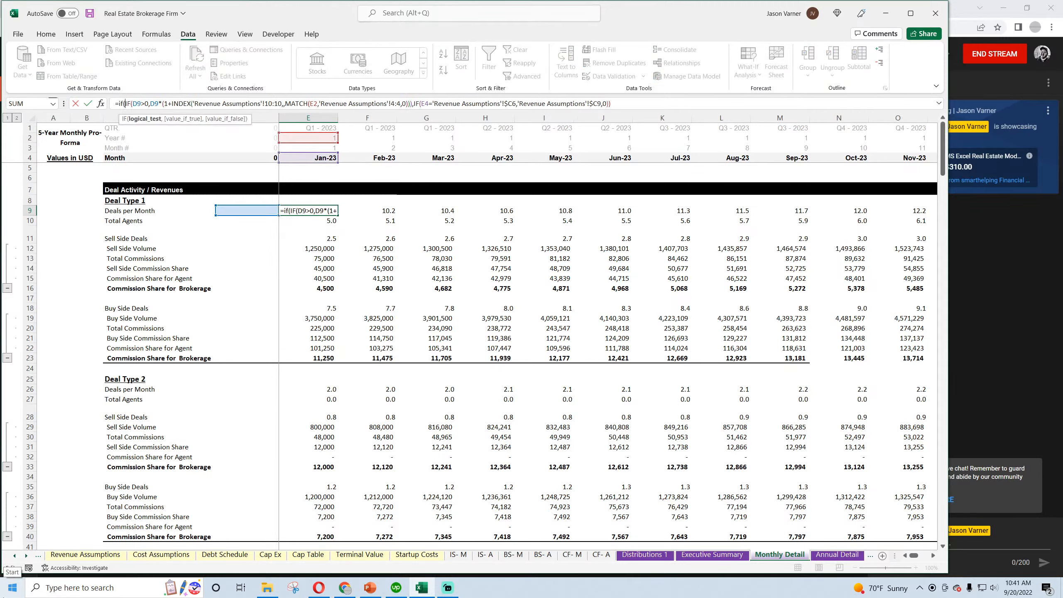
{"action": "left_click", "coordinate": [310, 158]}
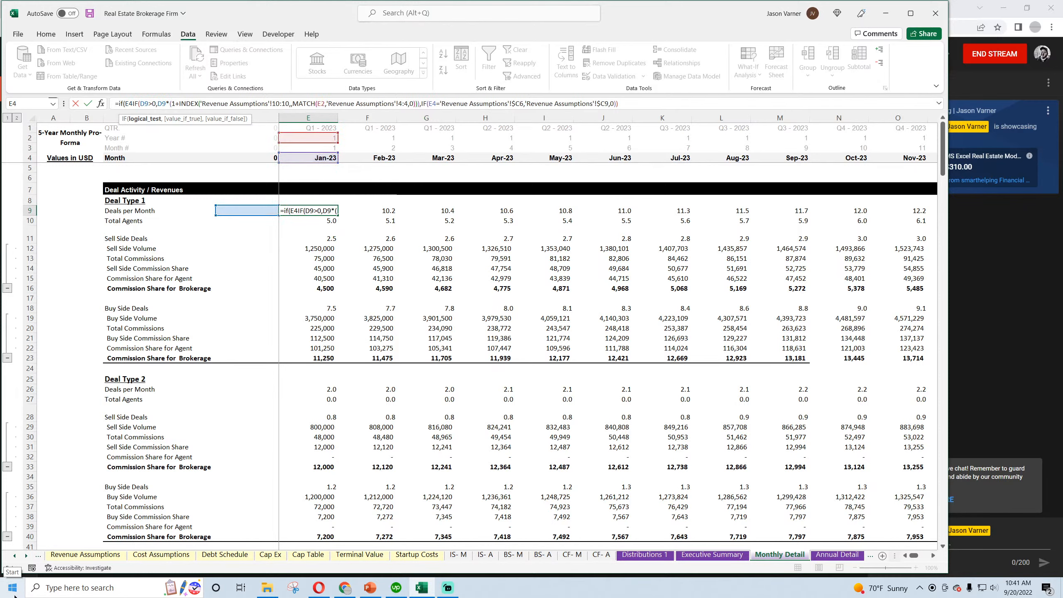
{"action": "type", "text": ">"}
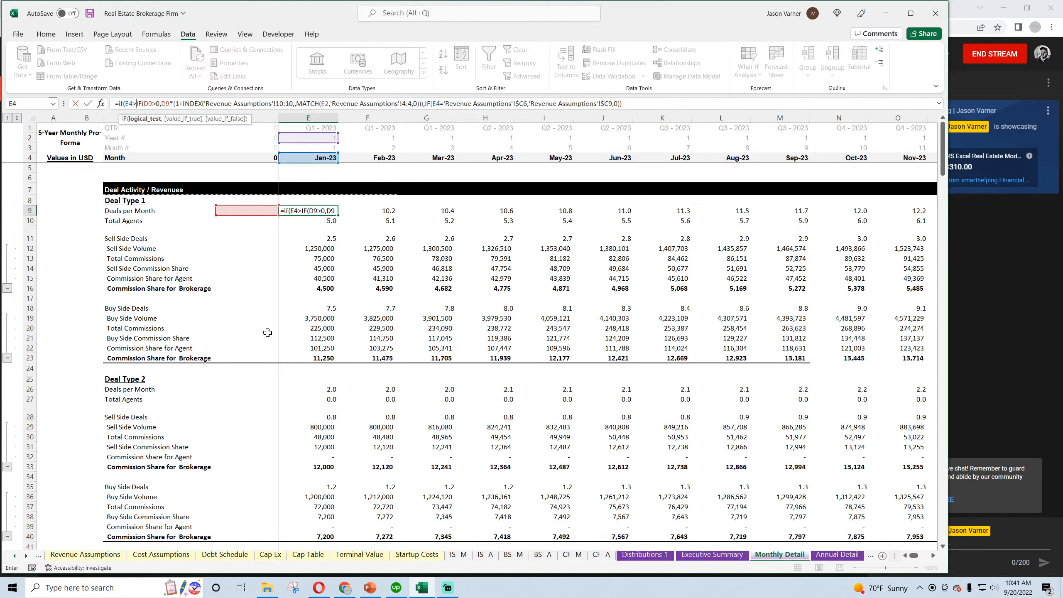
{"action": "left_click", "coordinate": [14, 556]}
{"action": "left_click", "coordinate": [73, 555]}
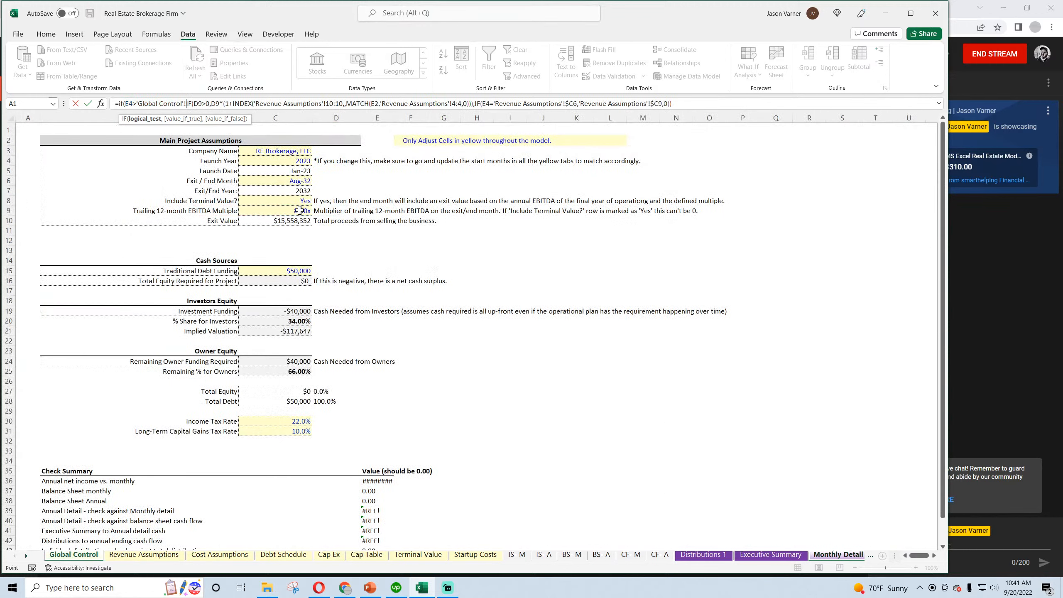
{"action": "left_click", "coordinate": [287, 182]}
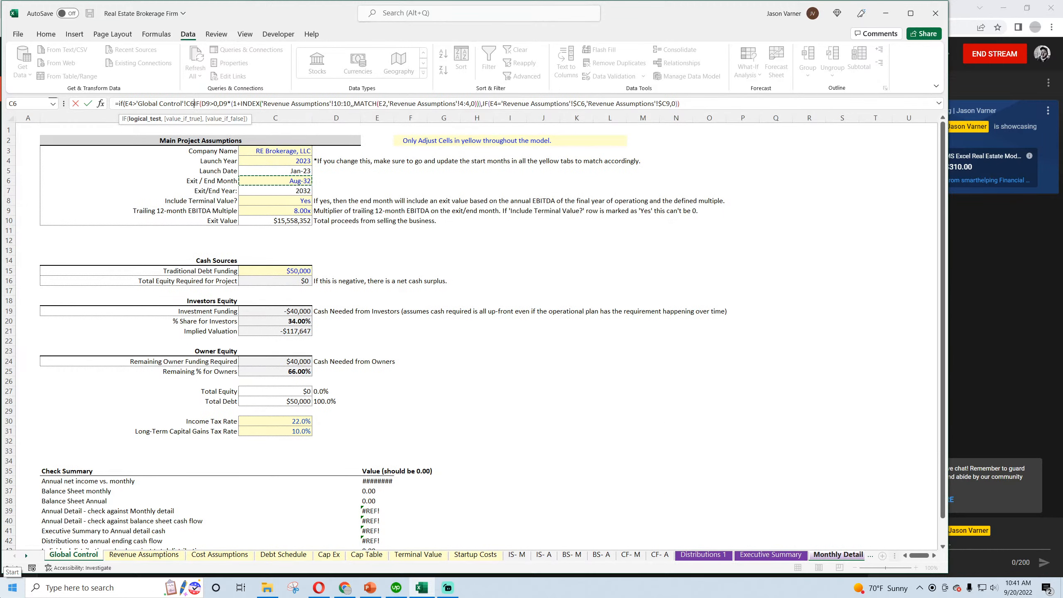
{"action": "type", "text": ",0,"}
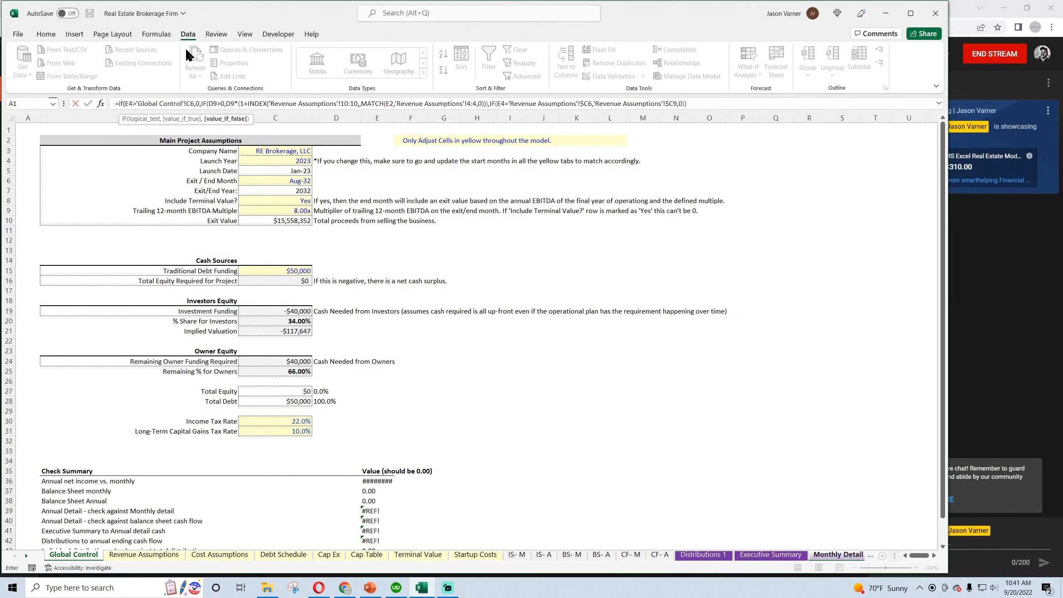
{"action": "left_click", "coordinate": [186, 108]}
{"action": "type", "text": "$"}
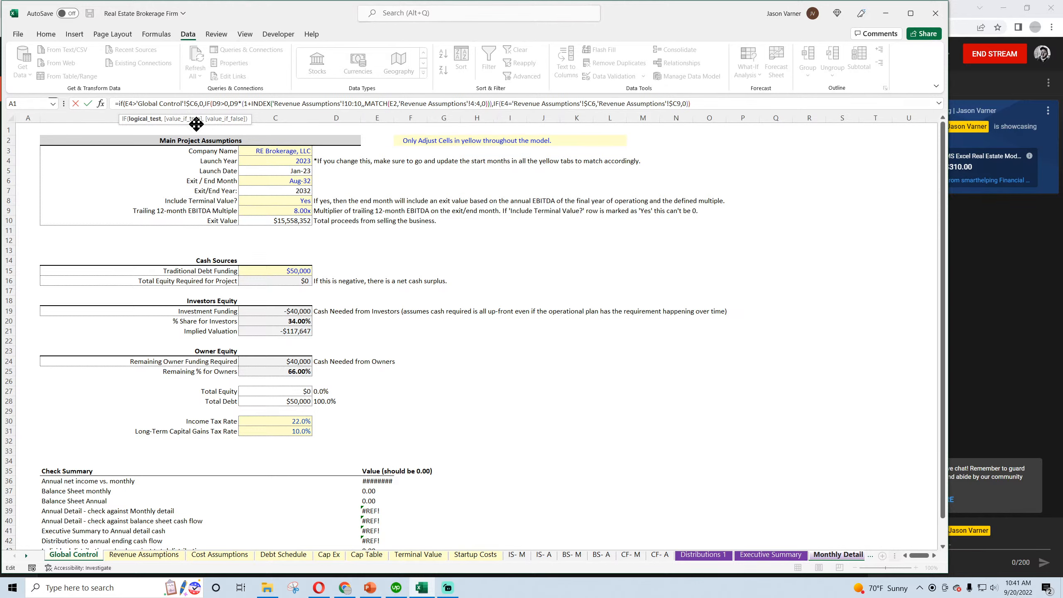
{"action": "key", "text": "Return"}
Fill the E9 Deals per Month formula across row 9 through Dec-32 in column DT
{"action": "left_click", "coordinate": [337, 213]}
{"action": "left_click_drag", "start_coordinate": [338, 214], "coordinate": [686, 214]}
{"action": "left_click", "coordinate": [330, 210]}
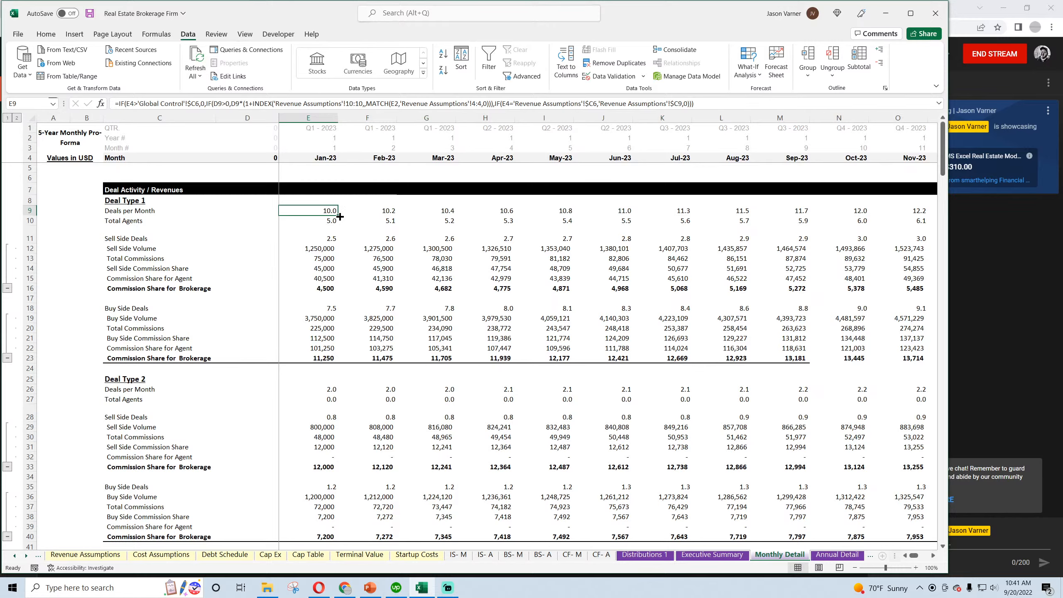
{"action": "left_click_drag", "start_coordinate": [340, 216], "coordinate": [843, 198]}
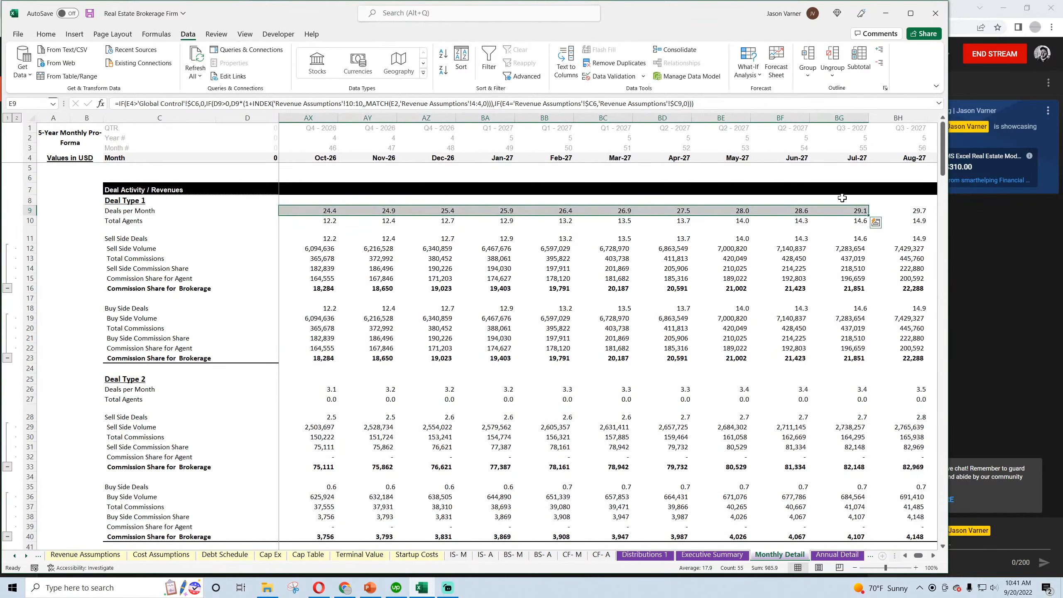
{"action": "left_click", "coordinate": [732, 209]}
{"action": "left_click_drag", "start_coordinate": [751, 215], "coordinate": [1061, 235]}
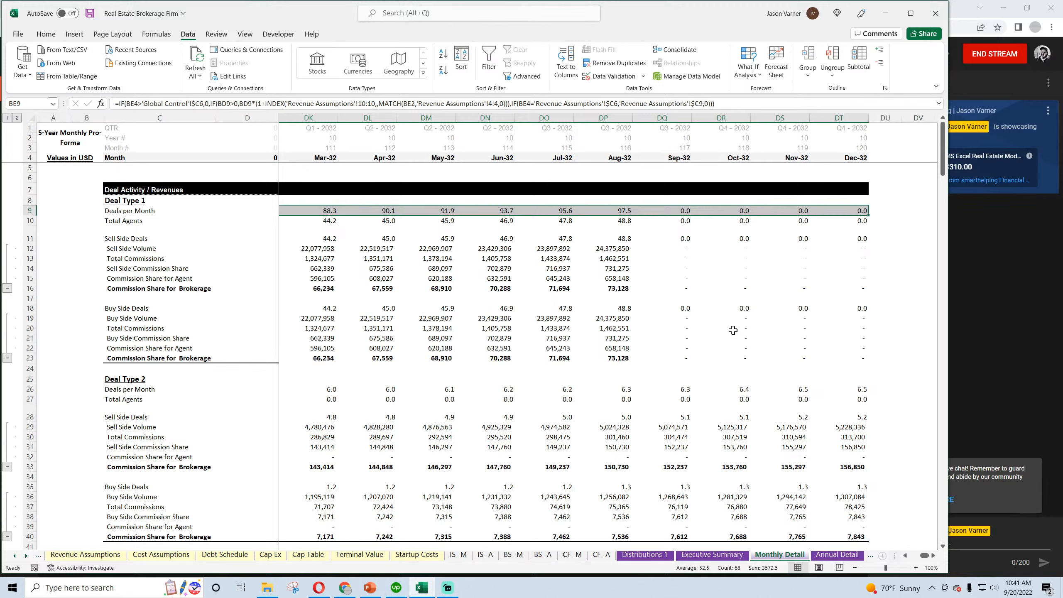
Compare the Sep-32 Deals per Month formula for Deal Type 2 in DQ26 with the Deal Type 1 formula in DQ9
{"action": "left_click", "coordinate": [680, 389]}
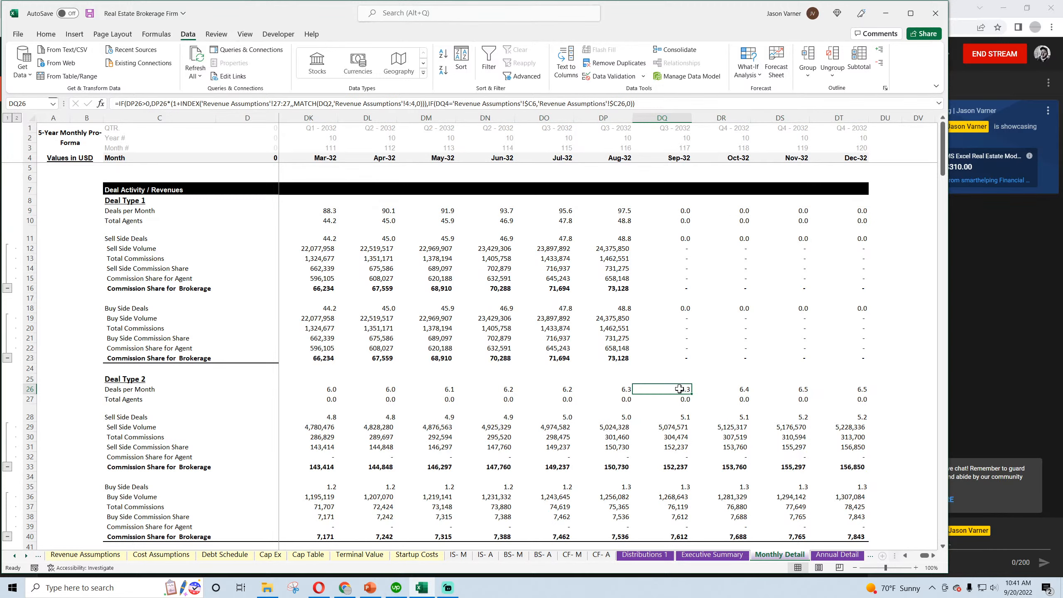
{"action": "double_click", "coordinate": [680, 389]}
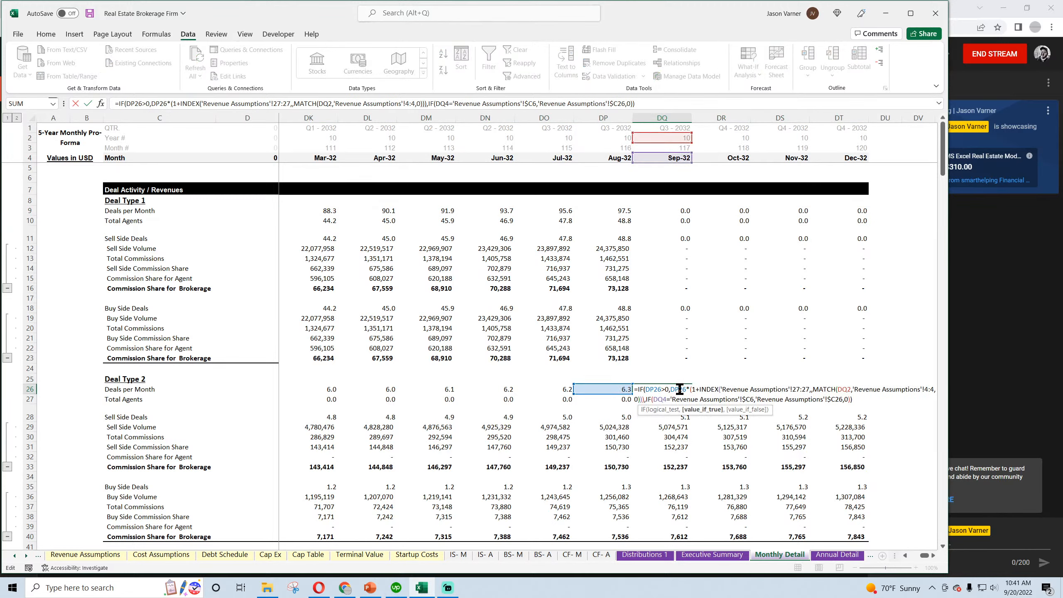
{"action": "key", "text": "Return"}
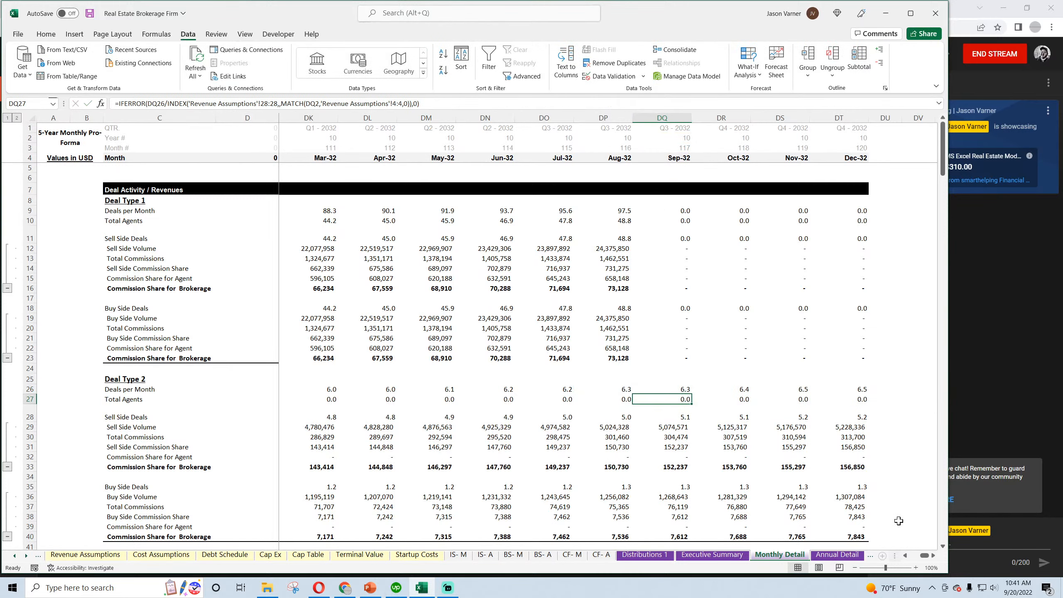
{"action": "left_click", "coordinate": [666, 211]}
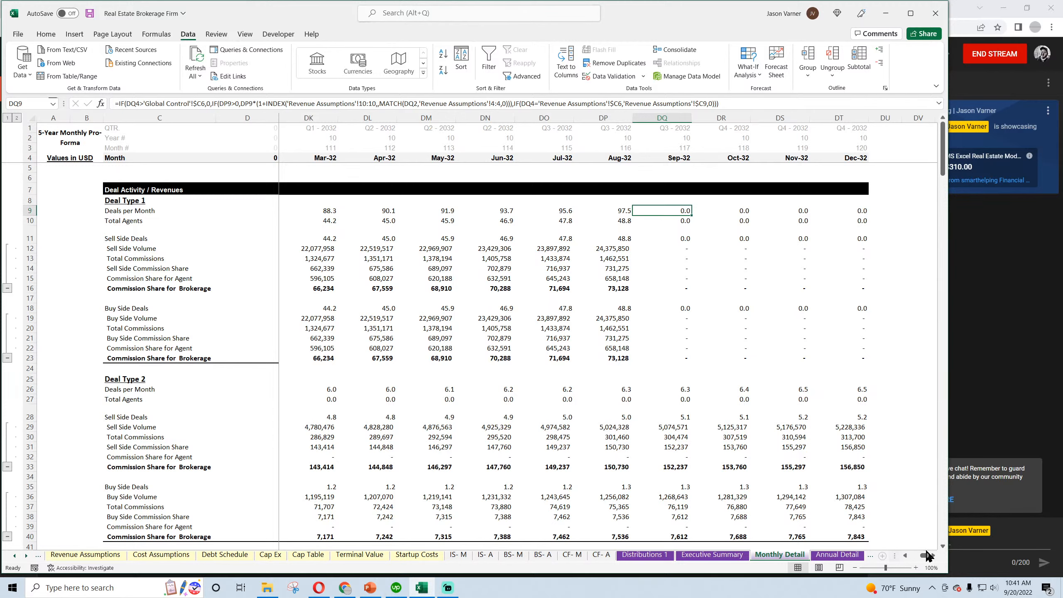
Add a thick bottom border under the Deal Type 1 buy-side Commission Share for Brokerage row 23, from Jan-23 through Dec-32
{"action": "left_click_drag", "start_coordinate": [862, 358], "coordinate": [308, 358]}
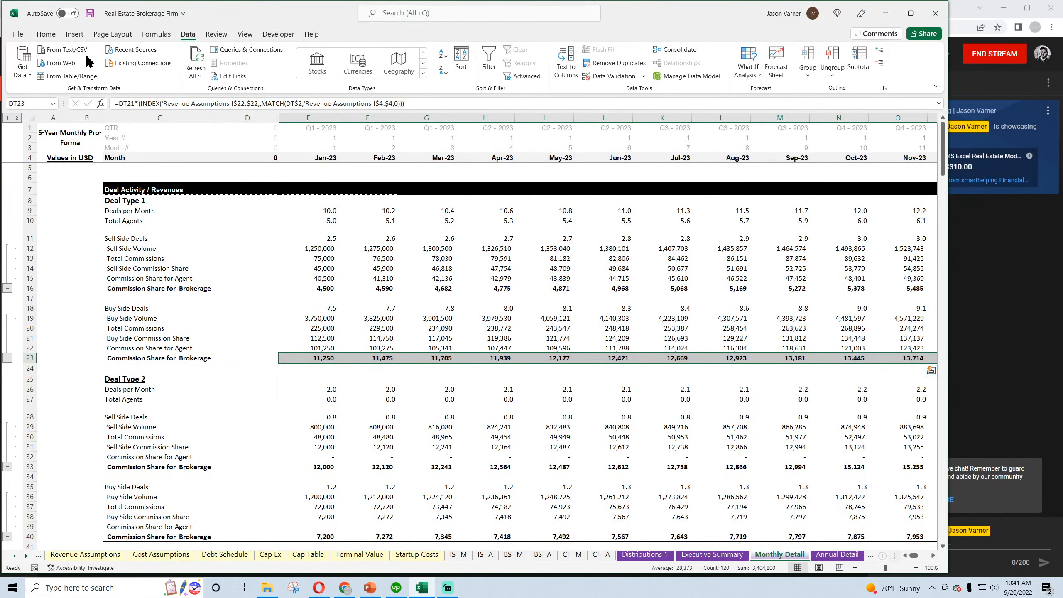
{"action": "left_click", "coordinate": [47, 34]}
{"action": "left_click", "coordinate": [192, 69]}
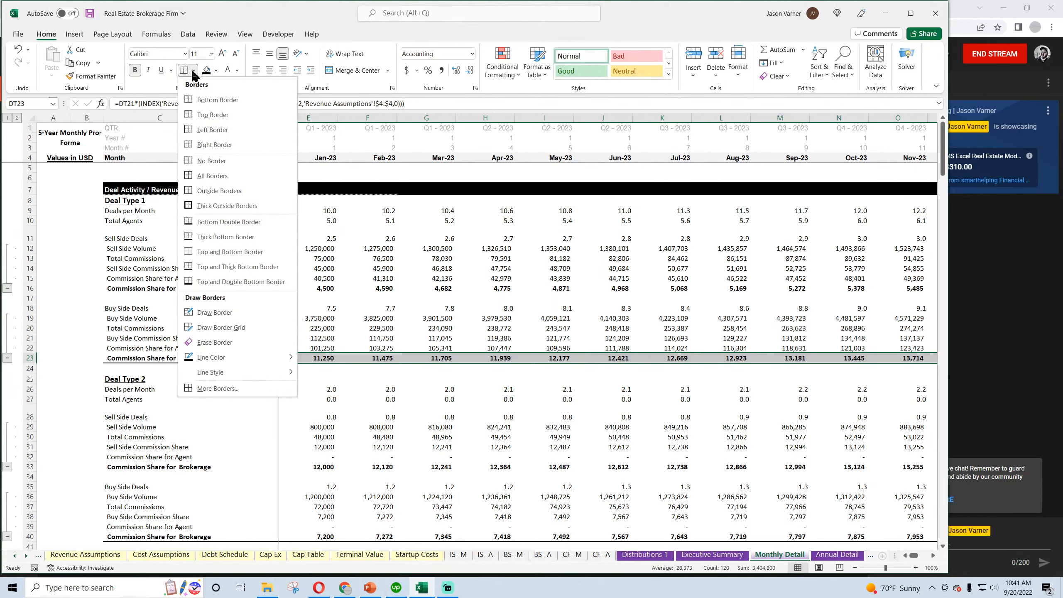
{"action": "left_click", "coordinate": [228, 237]}
{"action": "left_click", "coordinate": [550, 357]}
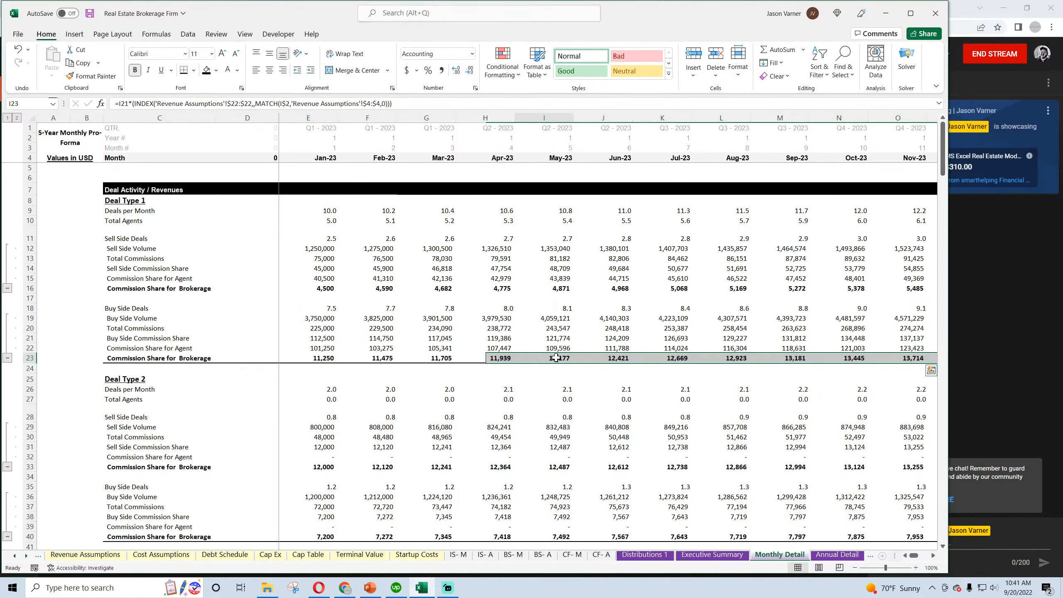
{"action": "key", "text": "Right"}
{"action": "key", "text": "Right"}
{"action": "key", "text": "Right"}
{"action": "key", "text": "Right"}
{"action": "key", "text": "Right"}
{"action": "key", "text": "Right"}
{"action": "key", "text": "Right"}
{"action": "key", "text": "Right"}
{"action": "key", "text": "Right"}
{"action": "key", "text": "Right"}
{"action": "key", "text": "Right"}
{"action": "key", "text": "Right"}
{"action": "key", "text": "Right"}
{"action": "key", "text": "Right"}
{"action": "key", "text": "Right"}
{"action": "key", "text": "Right"}
{"action": "key", "text": "Right"}
{"action": "key", "text": "Right"}
{"action": "key", "text": "Right"}
{"action": "key", "text": "Right"}
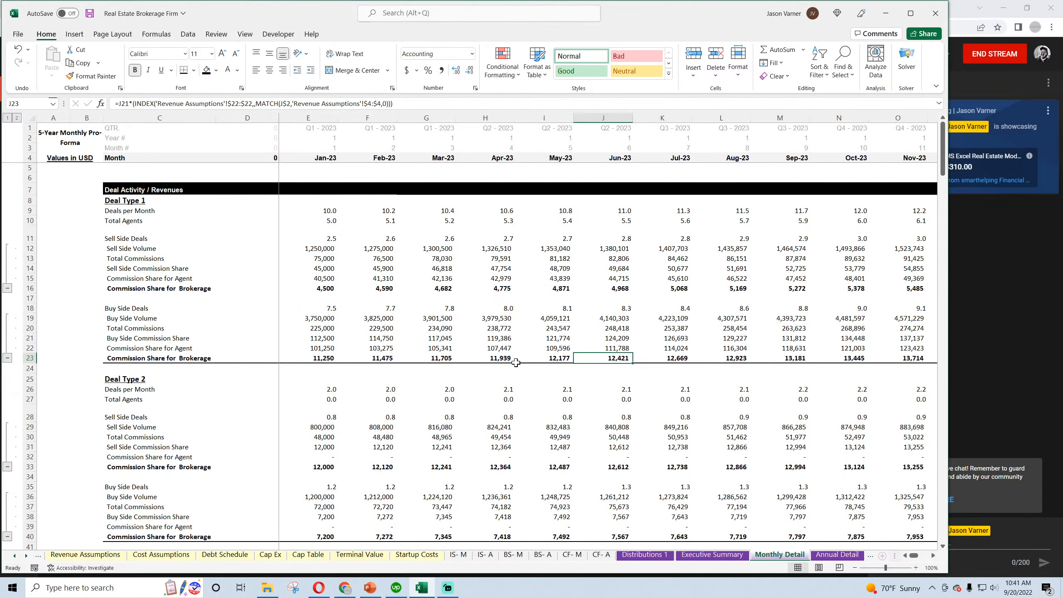
{"action": "key", "text": "Left"}
{"action": "key", "text": "Left"}
{"action": "key", "text": "Left"}
{"action": "key", "text": "Left"}
{"action": "key", "text": "Left"}
{"action": "key", "text": "Left"}
{"action": "key", "text": "Left"}
{"action": "key", "text": "Left"}
{"action": "key", "text": "Left"}
{"action": "key", "text": "Left"}
{"action": "key", "text": "Left"}
{"action": "key", "text": "Left"}
{"action": "key", "text": "Left"}
{"action": "key", "text": "Left"}
{"action": "key", "text": "Left"}
{"action": "key", "text": "Left"}
{"action": "key", "text": "Left"}
{"action": "key", "text": "Left"}
{"action": "key", "text": "Left"}
{"action": "key", "text": "Left"}
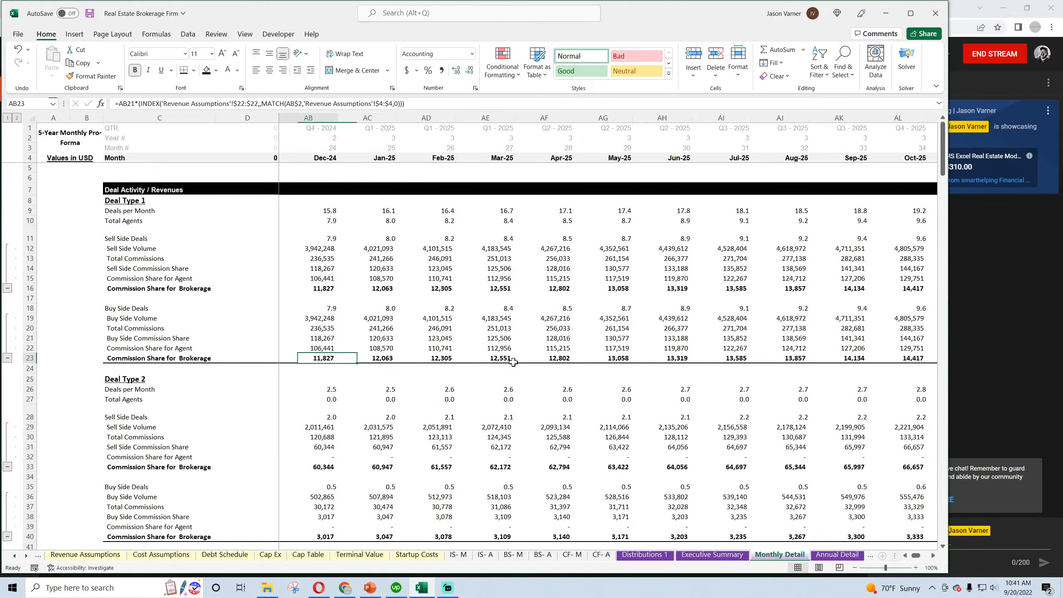
Copy the exit-month condition IF(E4>'Global Control'!$C6,0, from the Deal Type 1 Deals per Month formula in E9
{"action": "scroll", "coordinate": [440, 327], "scroll_direction": "down", "scroll_amount": 10}
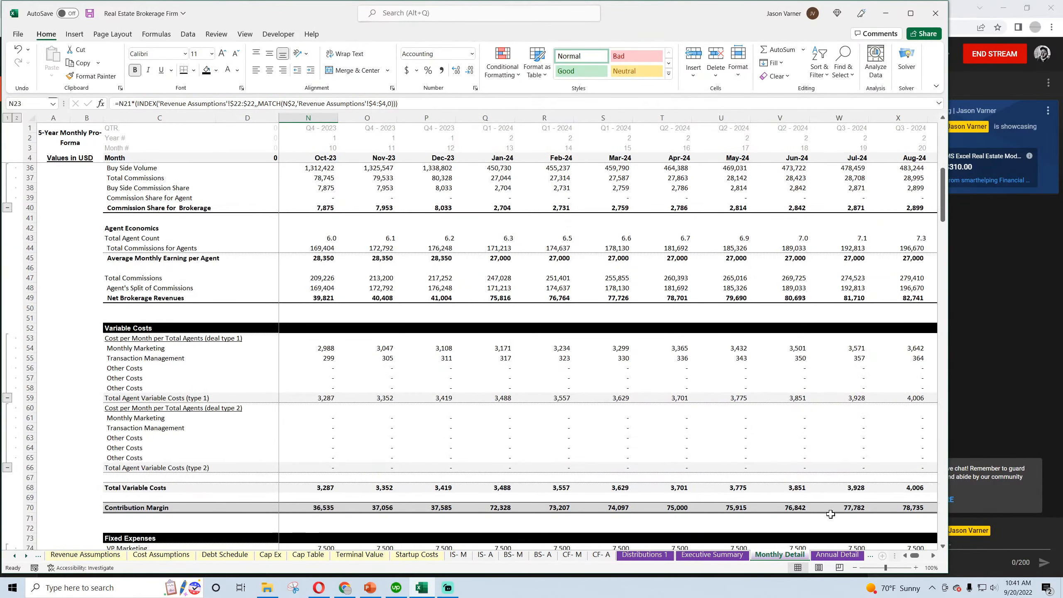
{"action": "mouse_move", "coordinate": [915, 556]}
{"action": "left_mouse_down"}
{"action": "mouse_move", "coordinate": [929, 556]}
{"action": "mouse_move", "coordinate": [896, 557]}
{"action": "left_mouse_up"}
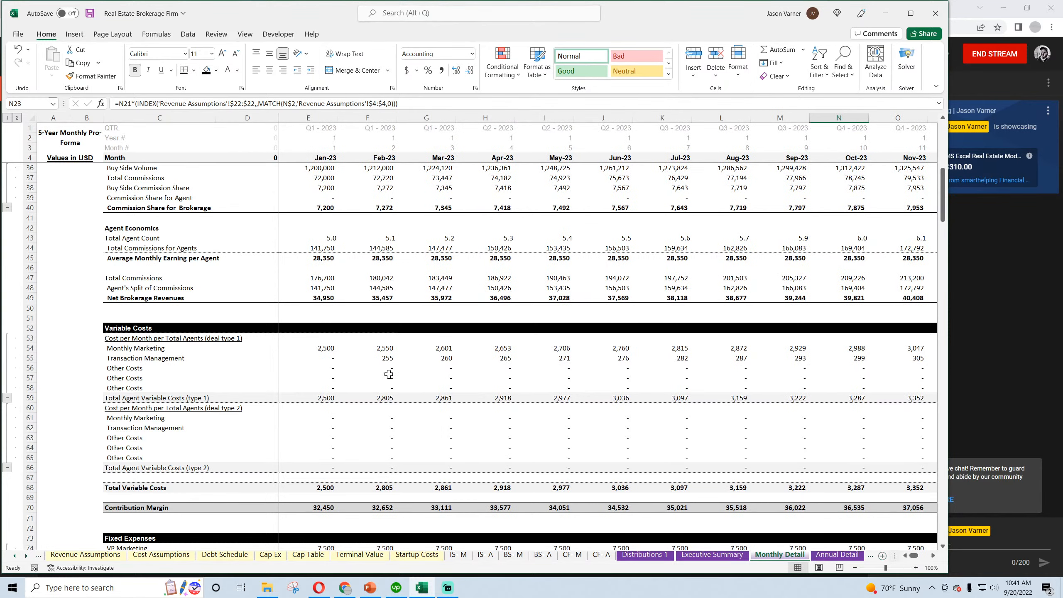
{"action": "scroll", "coordinate": [389, 374], "scroll_direction": "up", "scroll_amount": 7}
{"action": "left_click", "coordinate": [321, 281]}
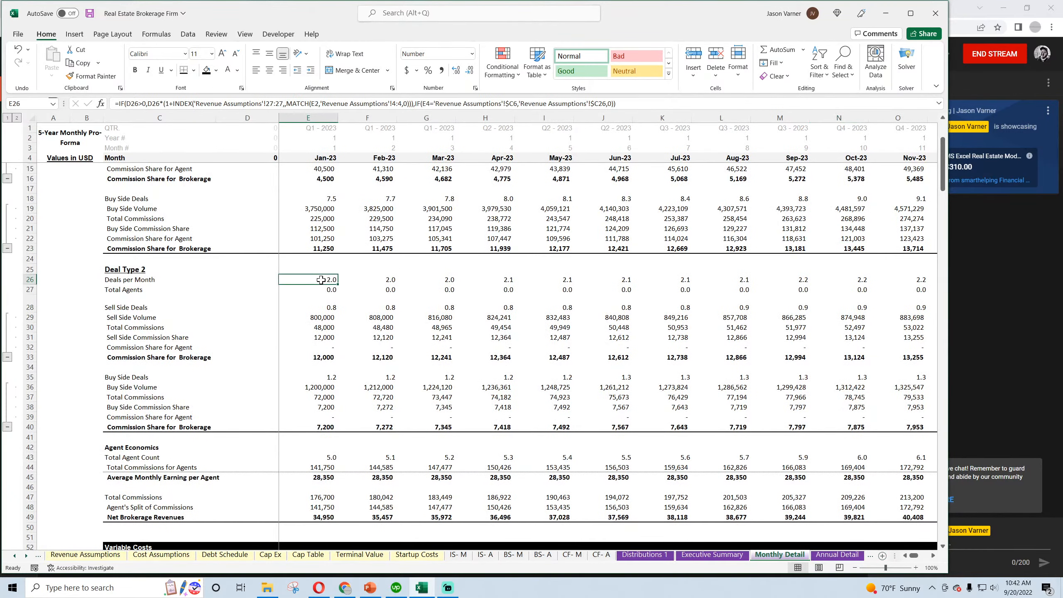
{"action": "scroll", "coordinate": [321, 261], "scroll_direction": "up", "scroll_amount": 3}
{"action": "left_click", "coordinate": [317, 211]}
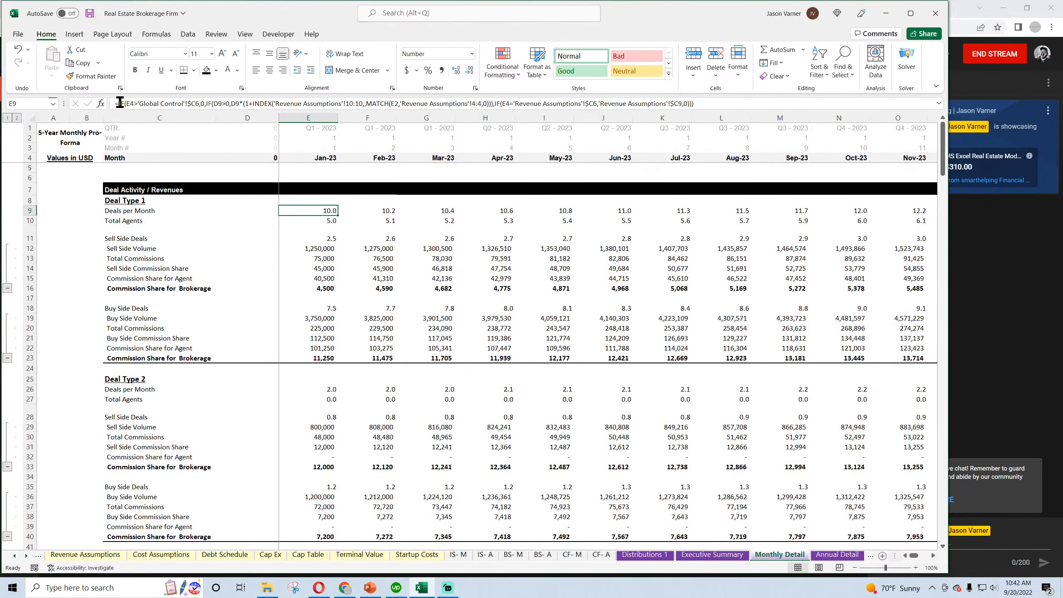
{"action": "left_click_drag", "start_coordinate": [118, 104], "coordinate": [207, 104]}
{"action": "right_click", "coordinate": [187, 101]}
{"action": "left_click", "coordinate": [216, 124]}
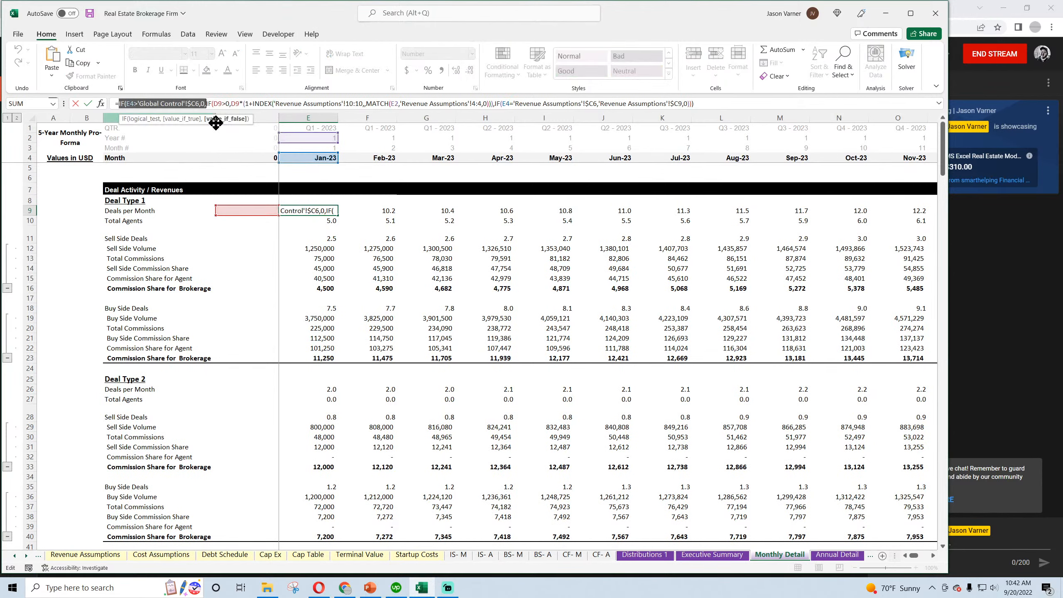
{"action": "key", "text": "Return"}
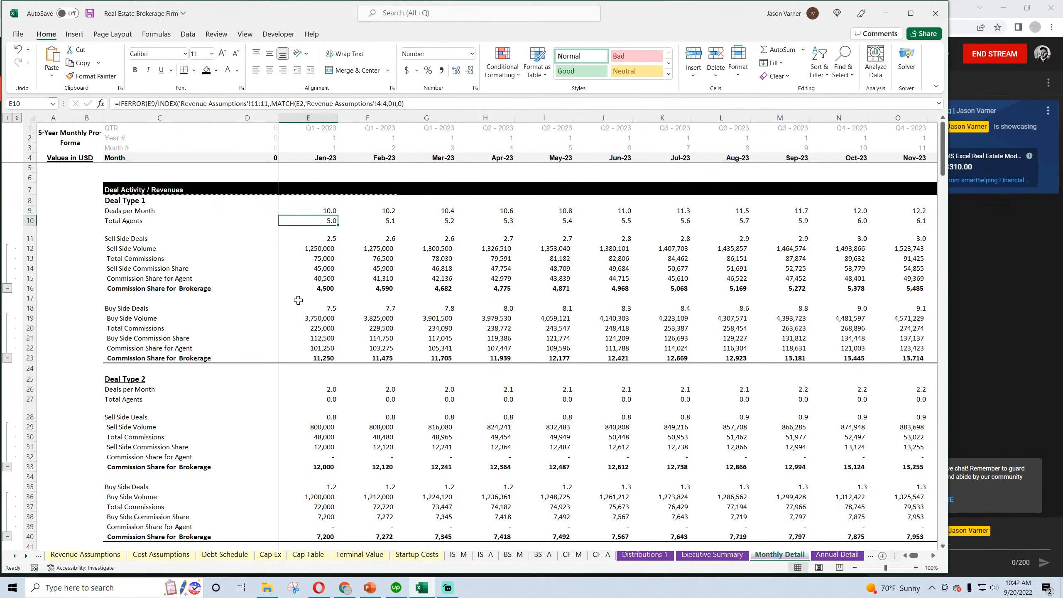
Wrap the Deal Type 2 Deals per Month formula in E26 with the copied IF(E4>'Global Control'!$C6,0, condition, accepting the closing-parenthesis correction
{"action": "left_click", "coordinate": [317, 386]}
{"action": "left_click", "coordinate": [119, 104]}
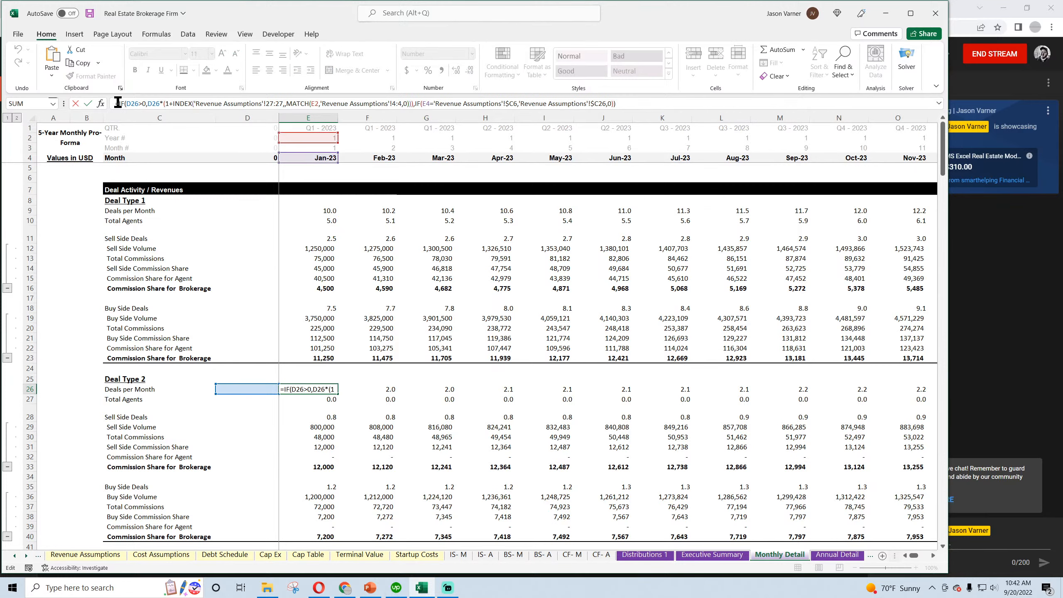
{"action": "key", "text": "ctrl+v"}
{"action": "key", "text": "Return"}
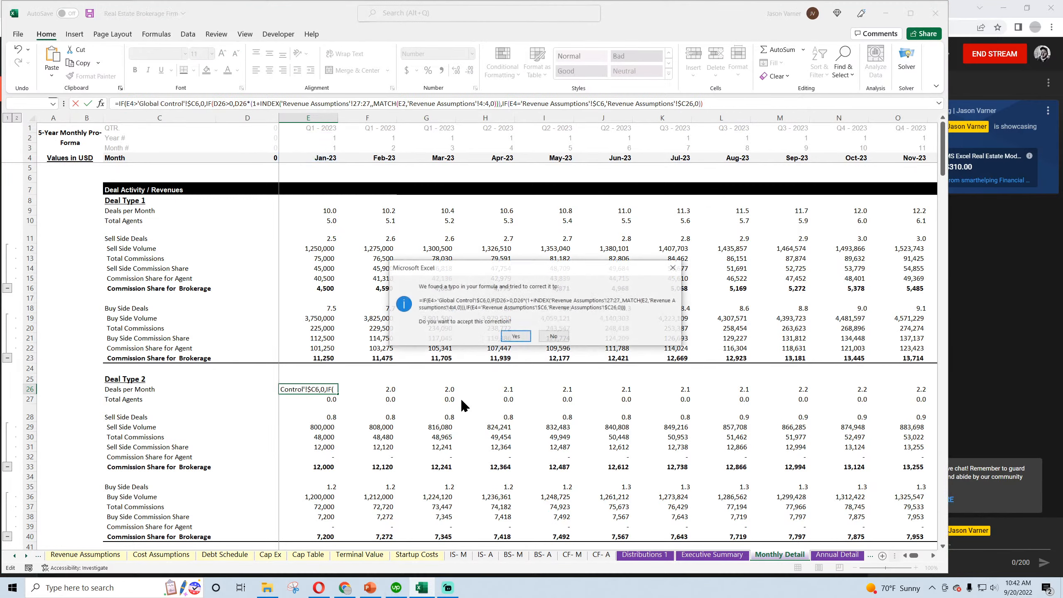
{"action": "key", "text": "Return"}
Fill the Deal Type 2 Deals per Month formula from E26 across row 26 through Dec-32 in column DT
{"action": "left_click", "coordinate": [331, 390]}
{"action": "left_click_drag", "start_coordinate": [340, 395], "coordinate": [808, 396]}
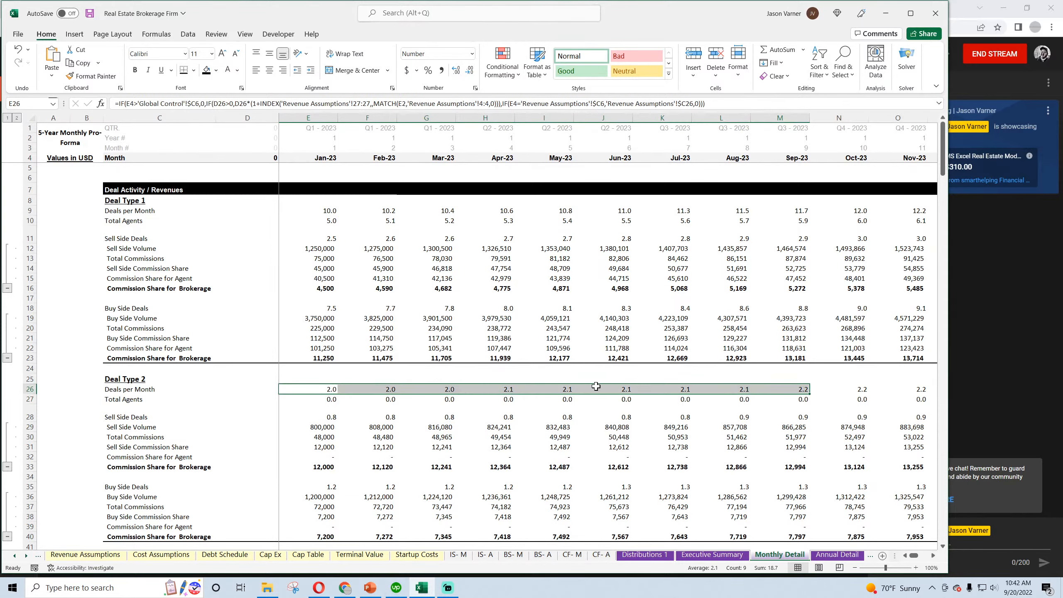
{"action": "left_click", "coordinate": [502, 389]}
{"action": "left_click_drag", "start_coordinate": [515, 396], "coordinate": [869, 396]}
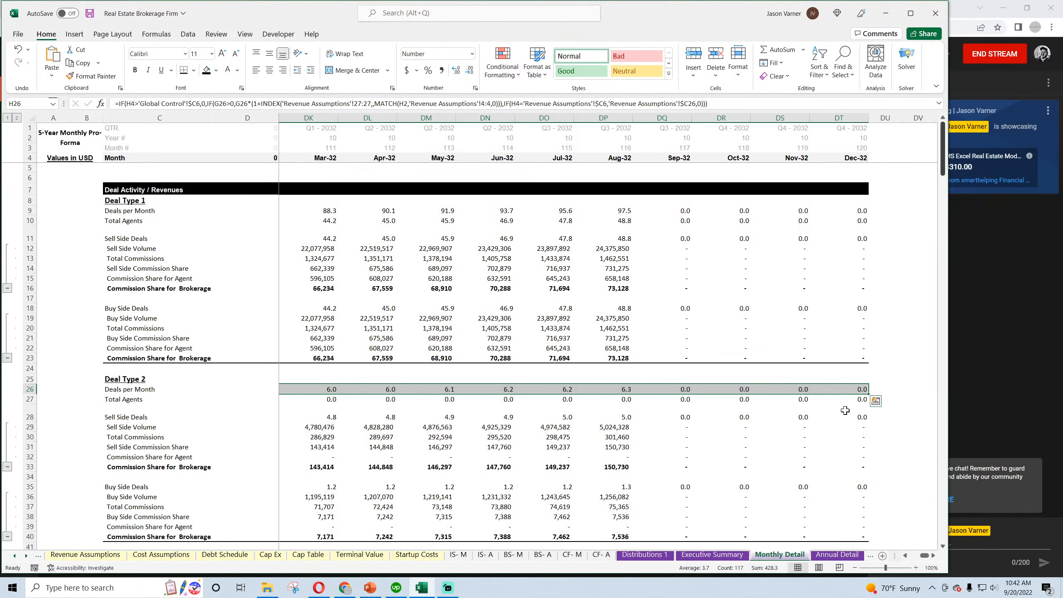
Review the Revenue Assumptions inputs and check the late-2032 variable costs and fixed expenses on Monthly Detail against the exit month
{"action": "left_click", "coordinate": [85, 555]}
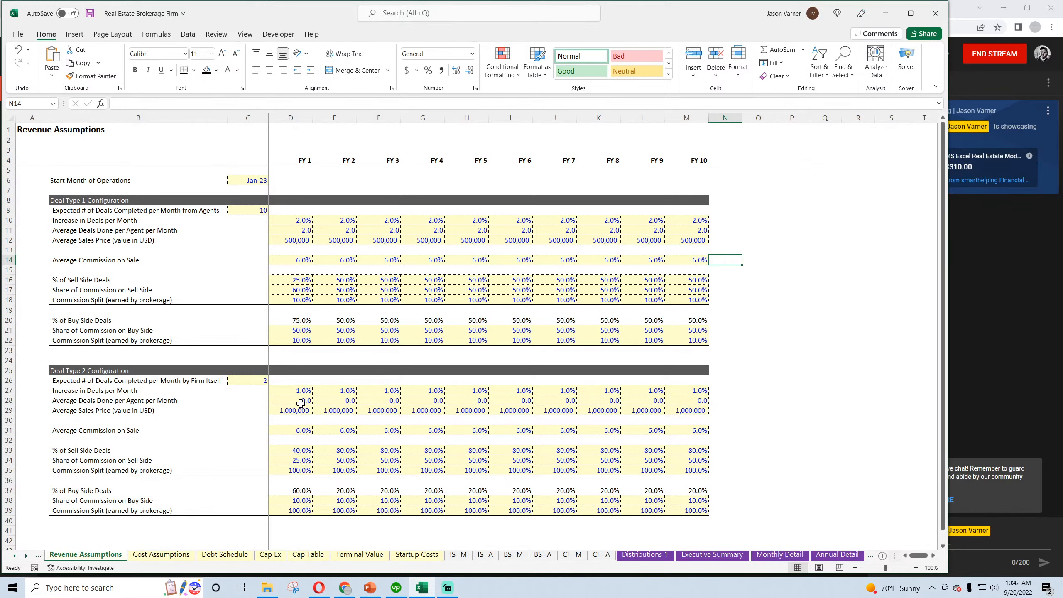
{"action": "left_click", "coordinate": [780, 555]}
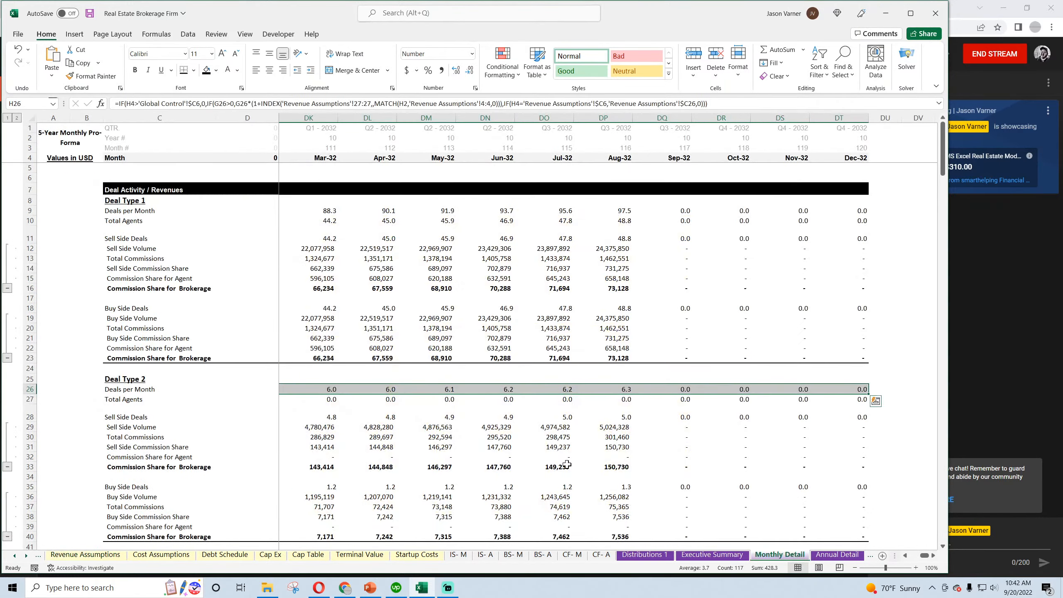
{"action": "scroll", "coordinate": [510, 443], "scroll_direction": "down", "scroll_amount": 8}
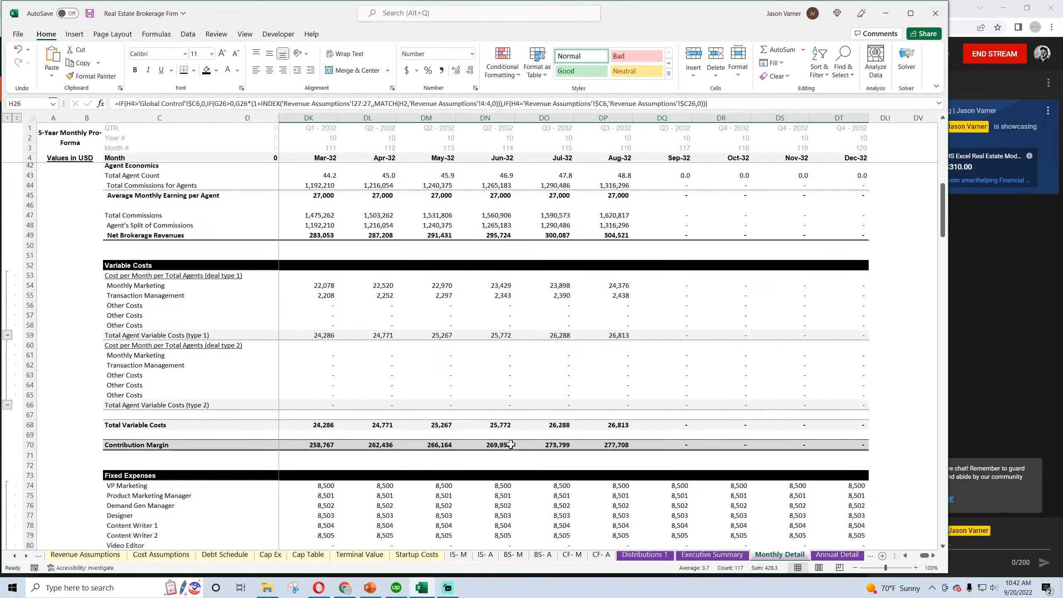
{"action": "scroll", "coordinate": [693, 337], "scroll_direction": "down", "scroll_amount": 4}
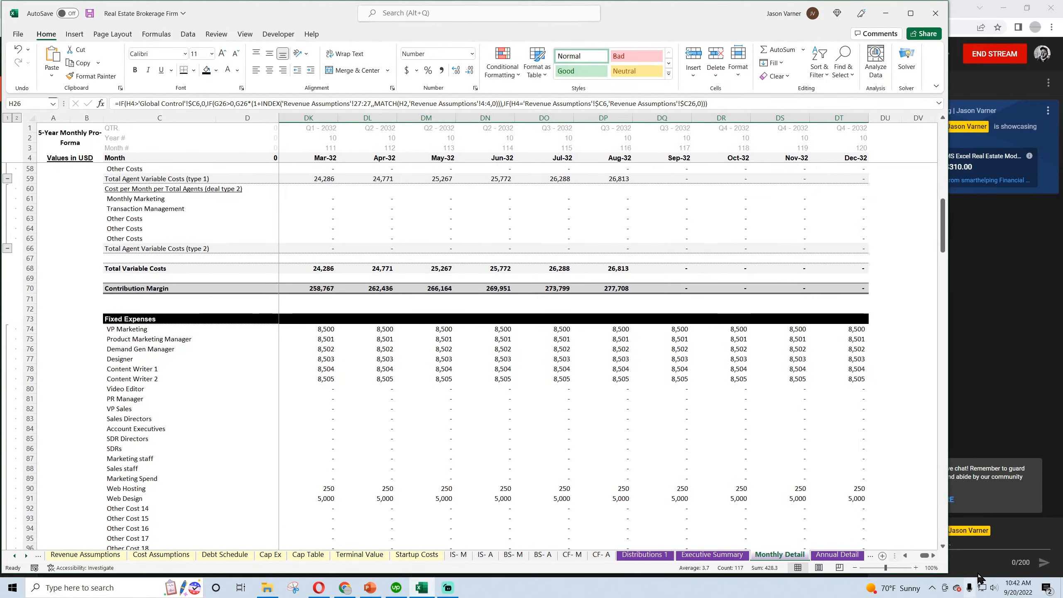
Wrap the VP Marketing fixed expense formula in E74 with IF(E$4>'Global Control'!$C$6,0, using anchored row references
{"action": "left_click_drag", "start_coordinate": [924, 555], "coordinate": [912, 556]}
{"action": "left_click", "coordinate": [309, 329]}
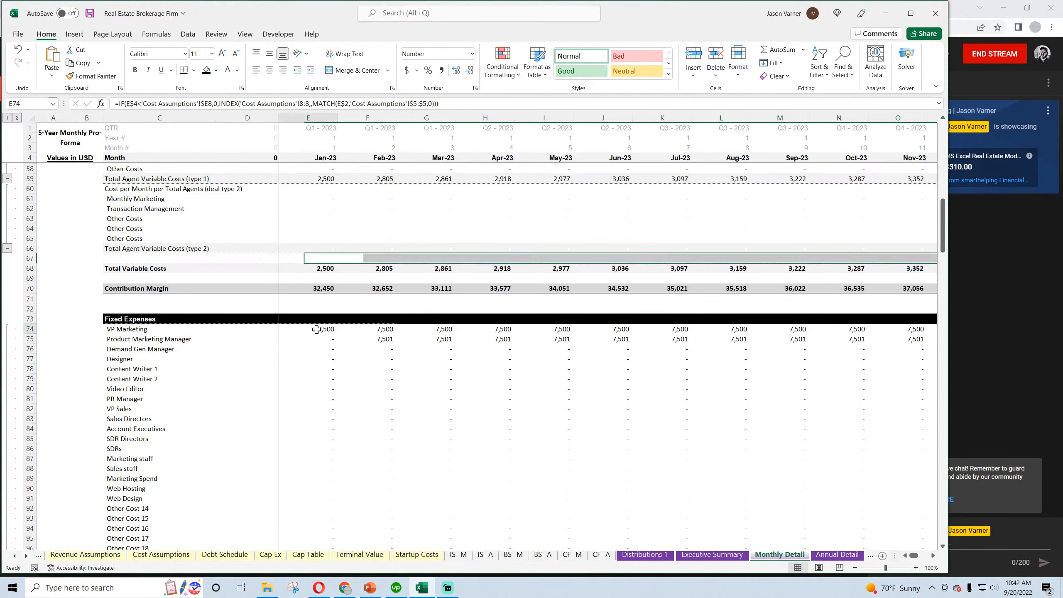
{"action": "left_click", "coordinate": [118, 101]}
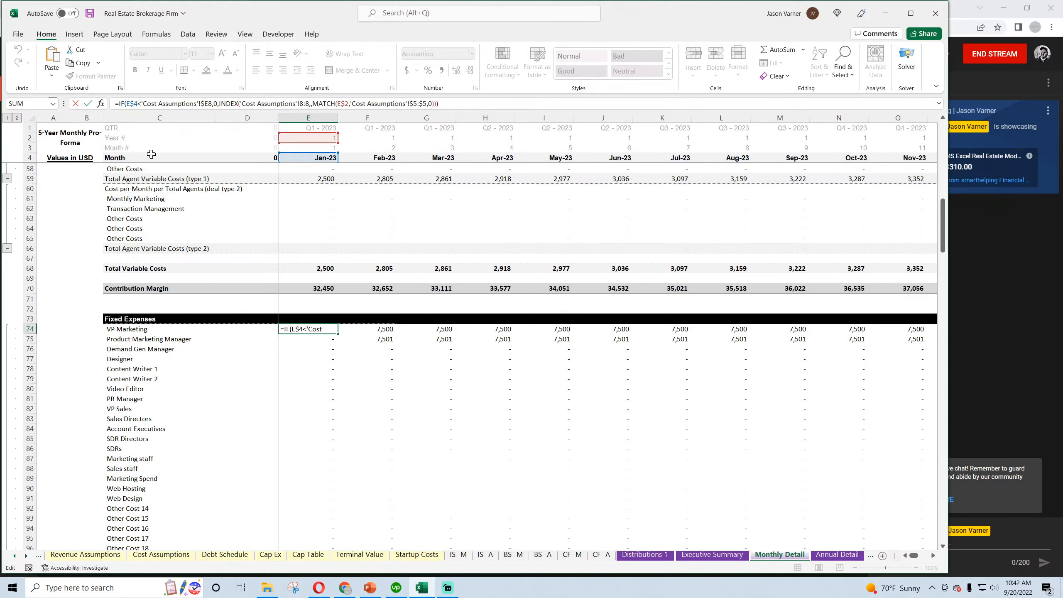
{"action": "key", "text": "ctrl+v"}
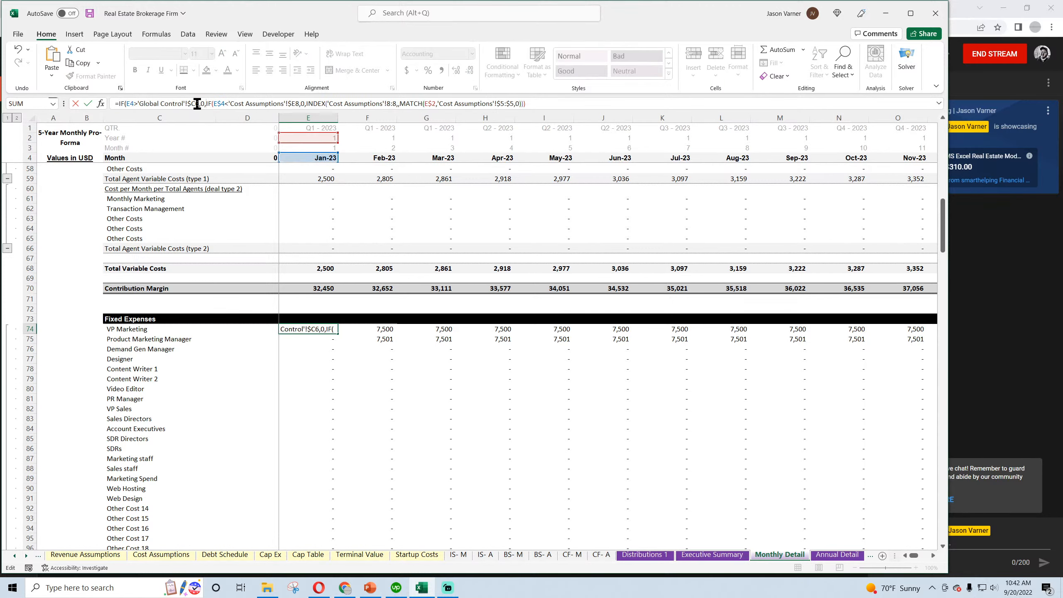
{"action": "left_click", "coordinate": [195, 102]}
{"action": "type", "text": "$"}
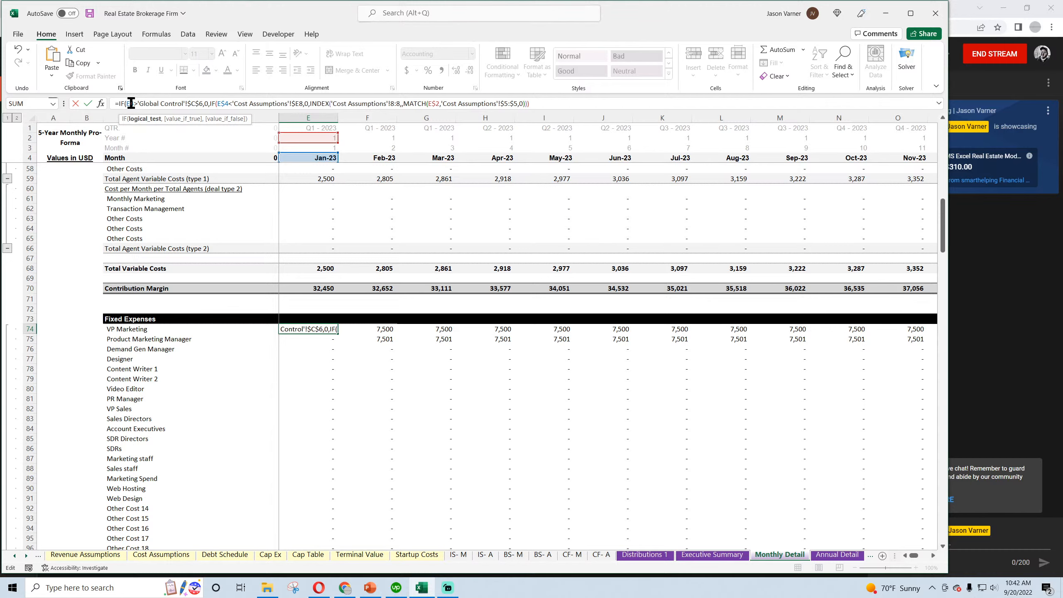
{"action": "key", "text": "Return"}
{"action": "key", "text": "Return"}
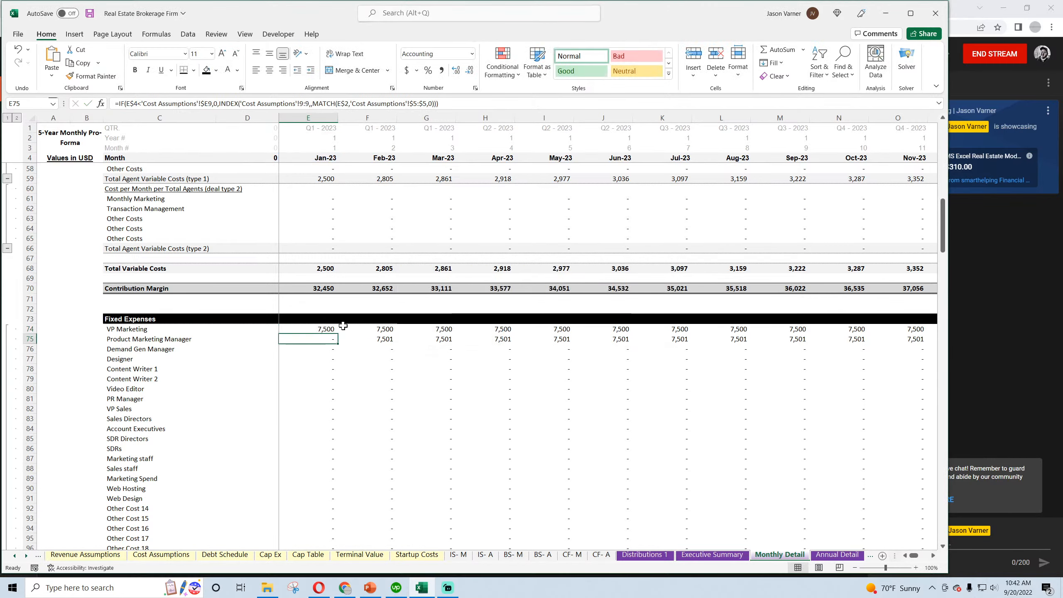
Fill the E74 formula across through Dec-32 and down all sales and marketing costs to Other Cost 27 in row 105
{"action": "key", "text": "Up"}
{"action": "left_click_drag", "start_coordinate": [338, 335], "coordinate": [867, 331]}
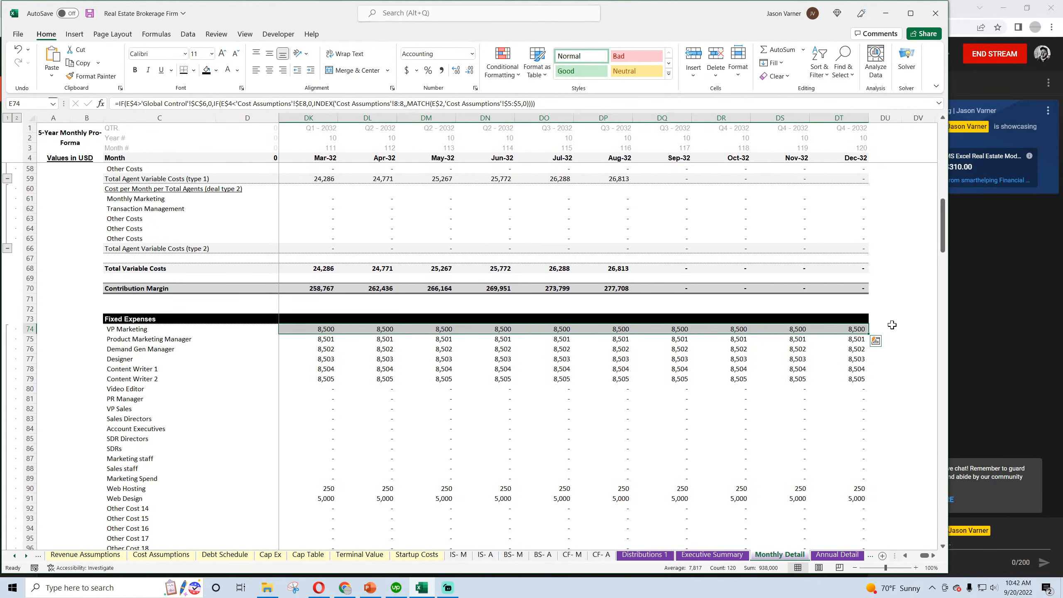
{"action": "scroll", "coordinate": [875, 294], "scroll_direction": "down", "scroll_amount": 4}
{"action": "left_click_drag", "start_coordinate": [867, 227], "coordinate": [869, 442]}
{"action": "scroll", "coordinate": [876, 339], "scroll_direction": "down", "scroll_amount": 4}
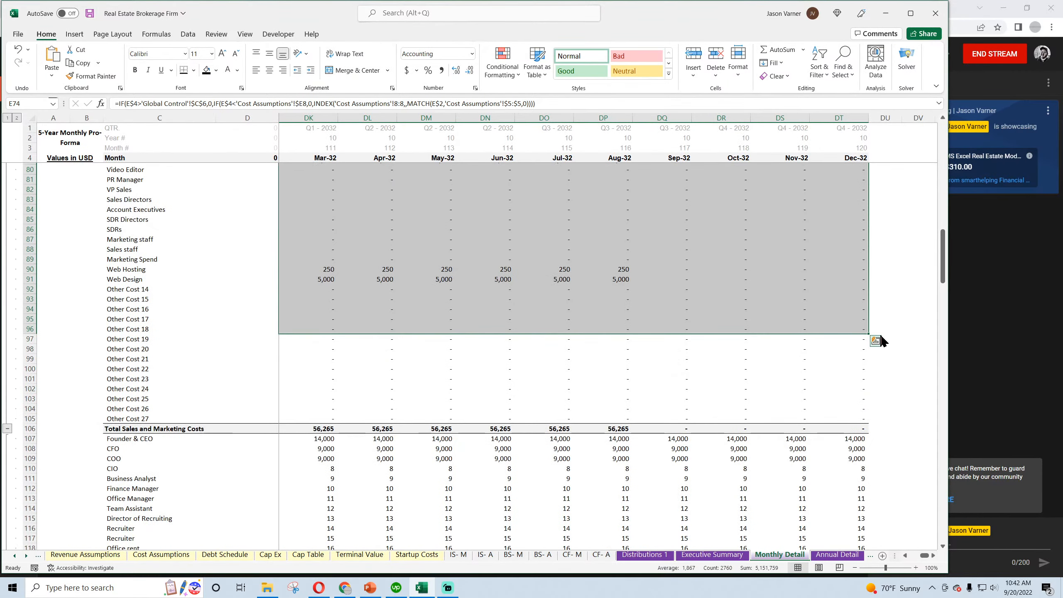
{"action": "left_click_drag", "start_coordinate": [870, 335], "coordinate": [869, 423]}
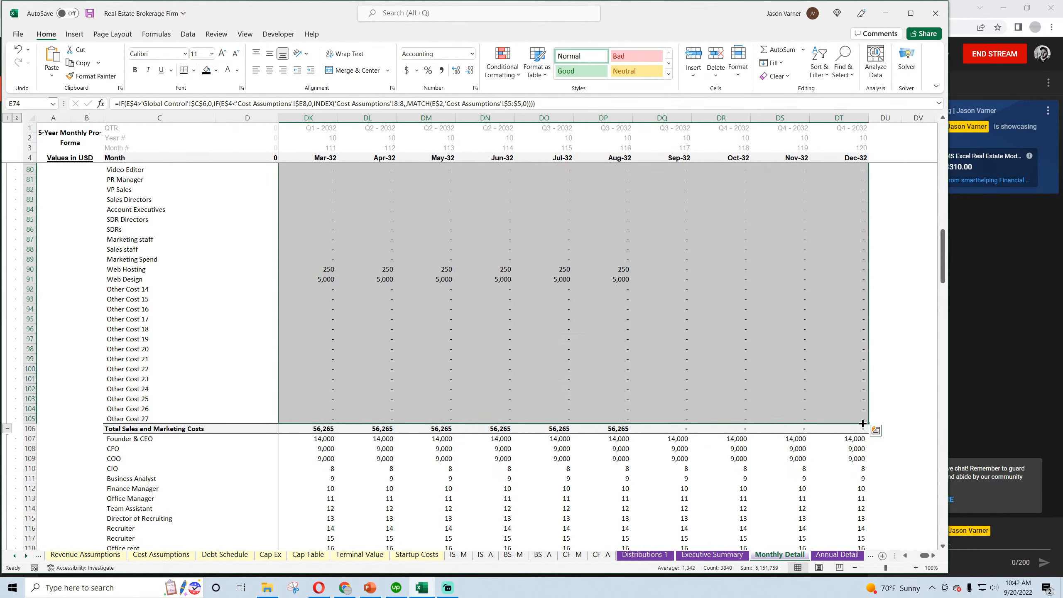
Wrap the Founder & CEO expense formula in E107 with IF(E4>'Global Control'!$C6,0, and accept the closing-parenthesis correction
{"action": "left_click_drag", "start_coordinate": [922, 555], "coordinate": [902, 561]}
{"action": "left_click", "coordinate": [322, 443]}
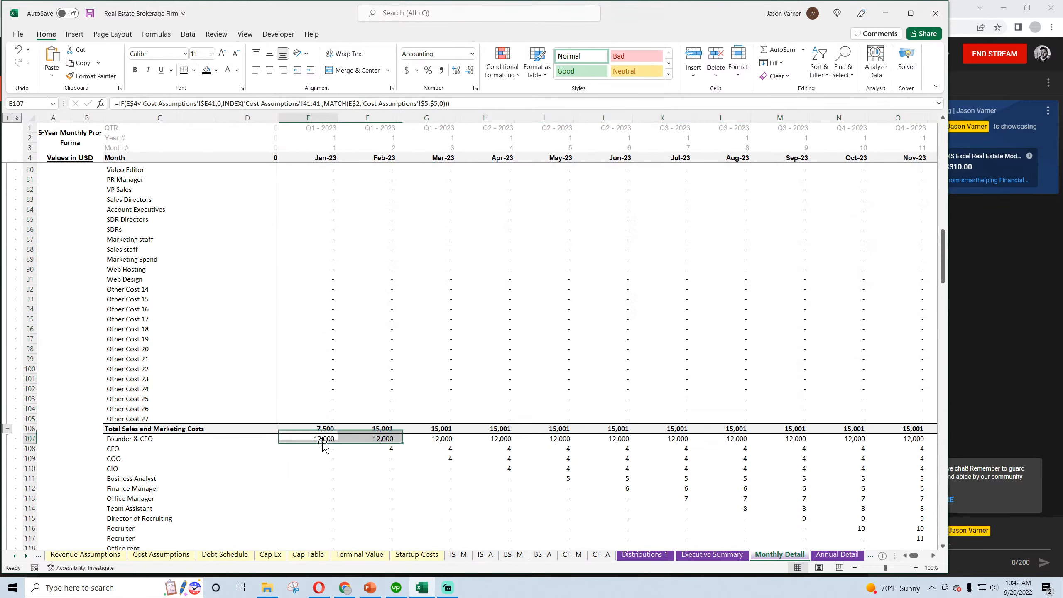
{"action": "left_click", "coordinate": [122, 103]}
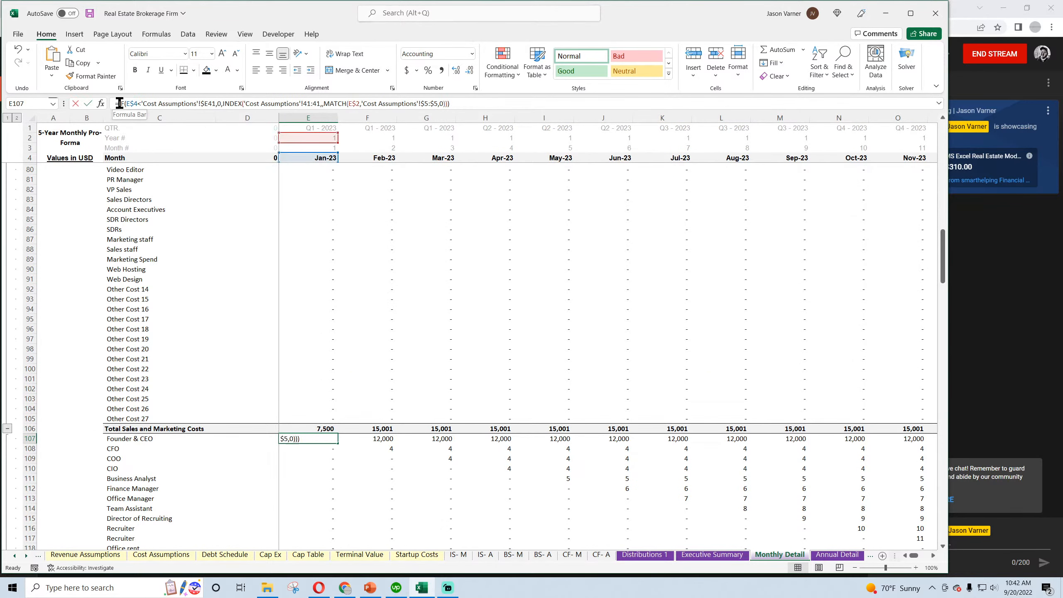
{"action": "type", "text": "IF(E4>'Global Control'!$C6,0,"}
{"action": "left_click", "coordinate": [561, 107]}
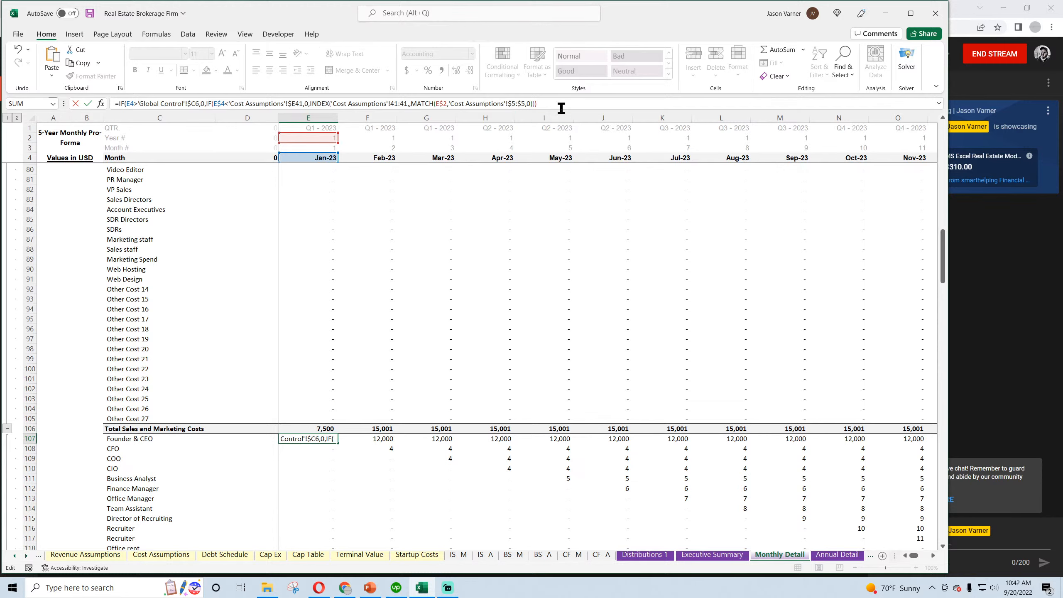
{"action": "key", "text": "Return"}
{"action": "key", "text": "Return"}
Try to fill the Founder & CEO formula from E107 across through Dec-32 and down to Other G&A 2 in row 122
{"action": "left_click", "coordinate": [327, 438]}
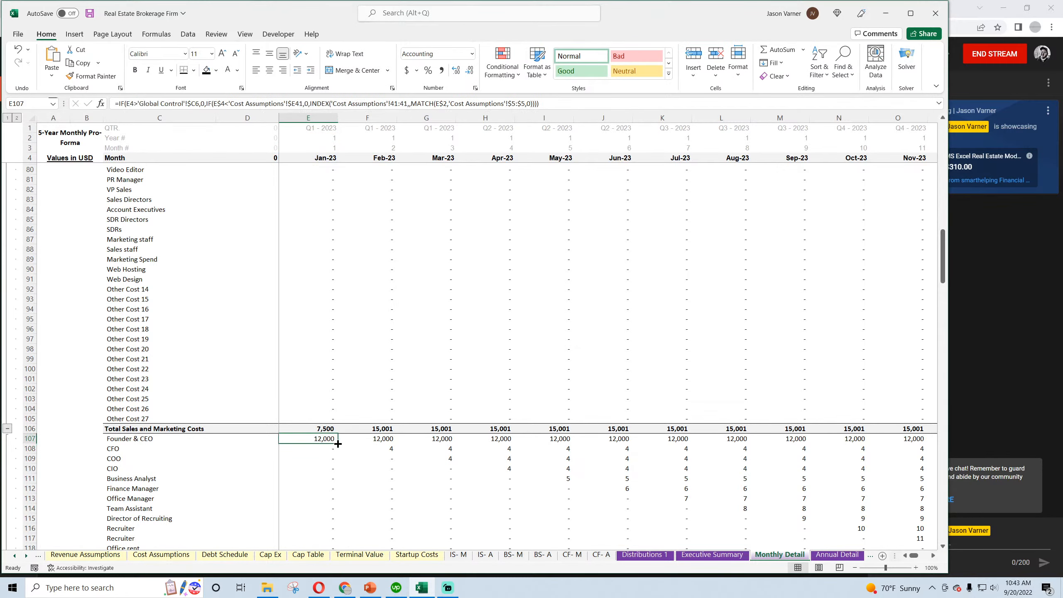
{"action": "left_click_drag", "start_coordinate": [337, 444], "coordinate": [862, 439]}
{"action": "scroll", "coordinate": [863, 310], "scroll_direction": "down", "scroll_amount": 7}
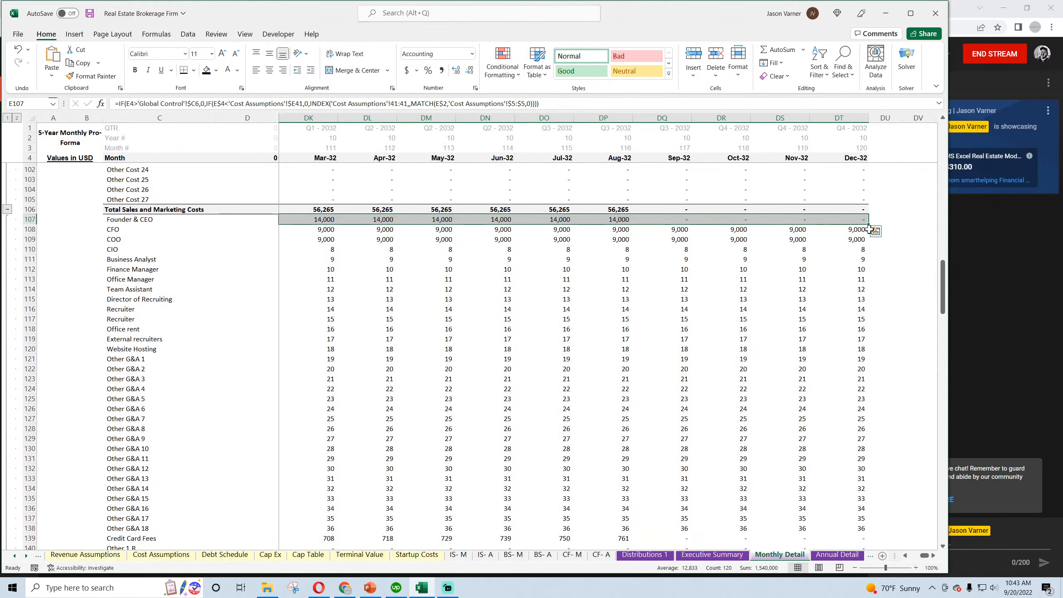
{"action": "left_click_drag", "start_coordinate": [868, 224], "coordinate": [874, 372]}
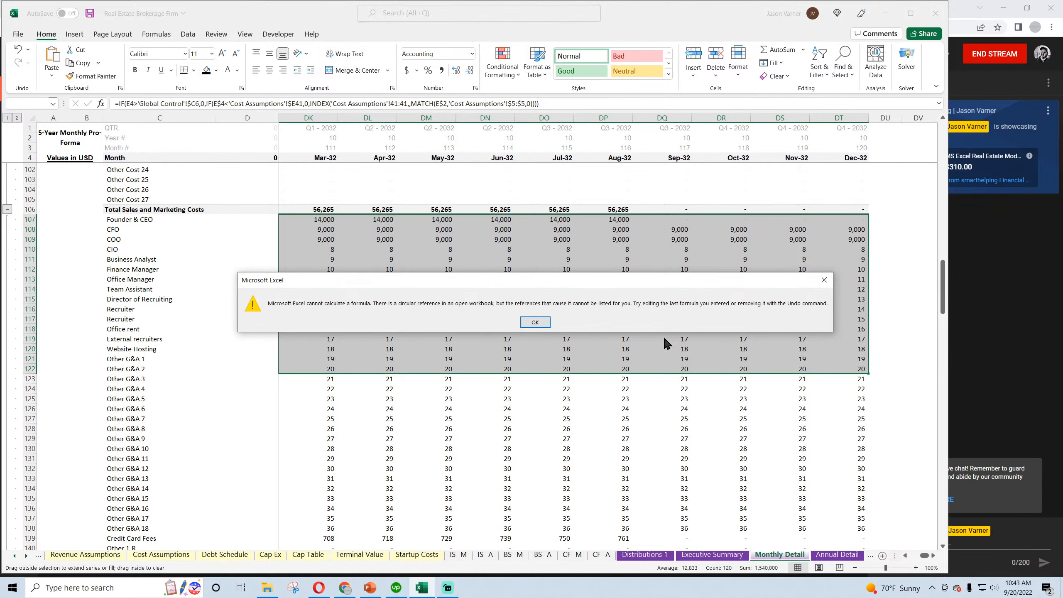
{"action": "left_click", "coordinate": [536, 322]}
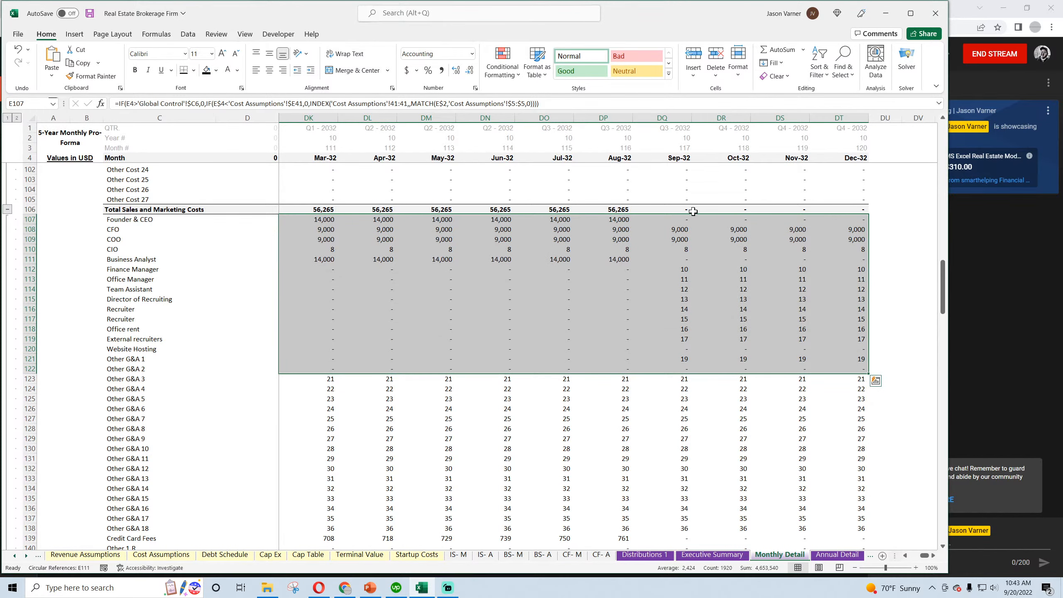
{"action": "left_click_drag", "start_coordinate": [926, 556], "coordinate": [891, 555]}
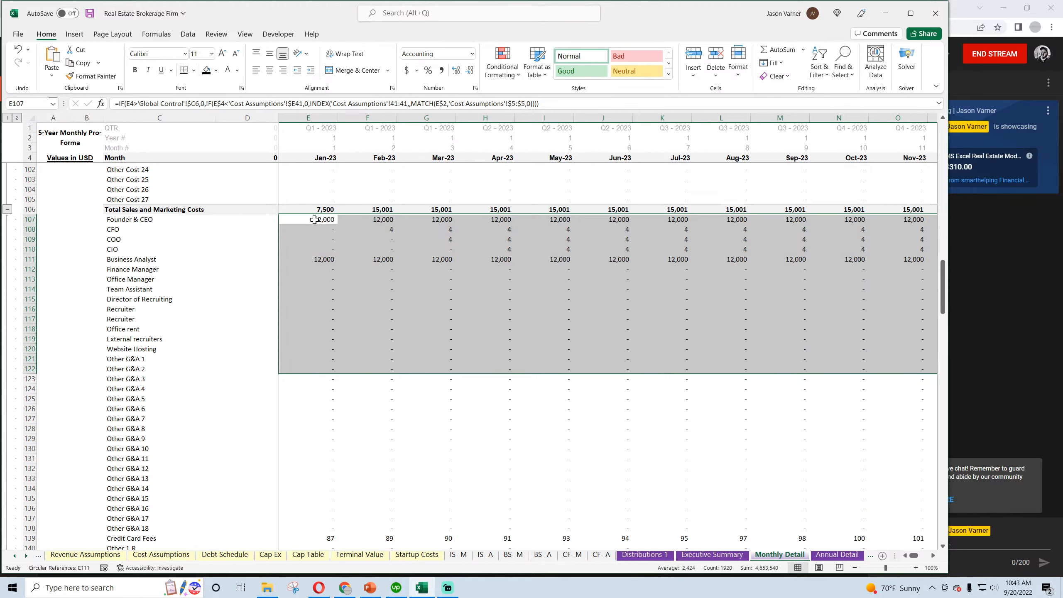
Anchor the exit test in E107 as E$4>'Global Control'!$C$6 and copy that IF prefix from the formula for reuse
{"action": "left_click", "coordinate": [314, 220]}
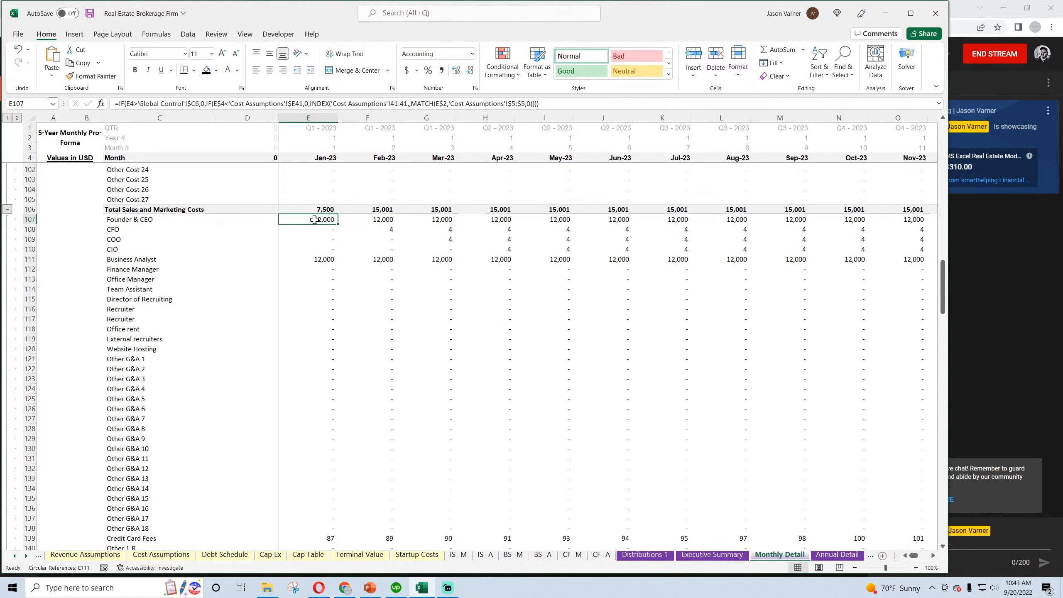
{"action": "left_click", "coordinate": [195, 104]}
{"action": "type", "text": "$"}
{"action": "left_click", "coordinate": [130, 105]}
{"action": "type", "text": "$"}
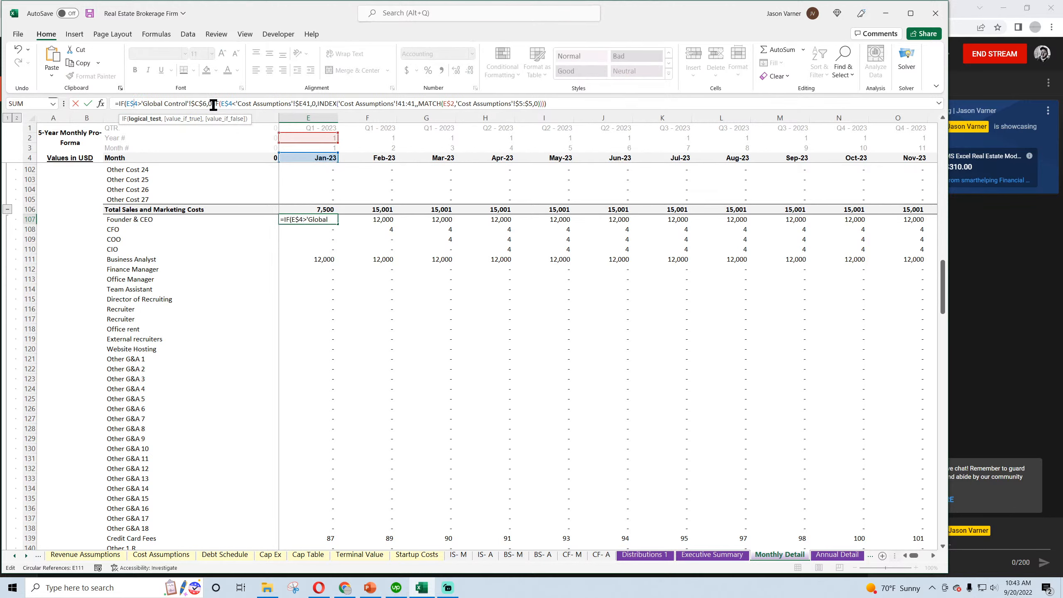
{"action": "left_click_drag", "start_coordinate": [213, 104], "coordinate": [132, 105]}
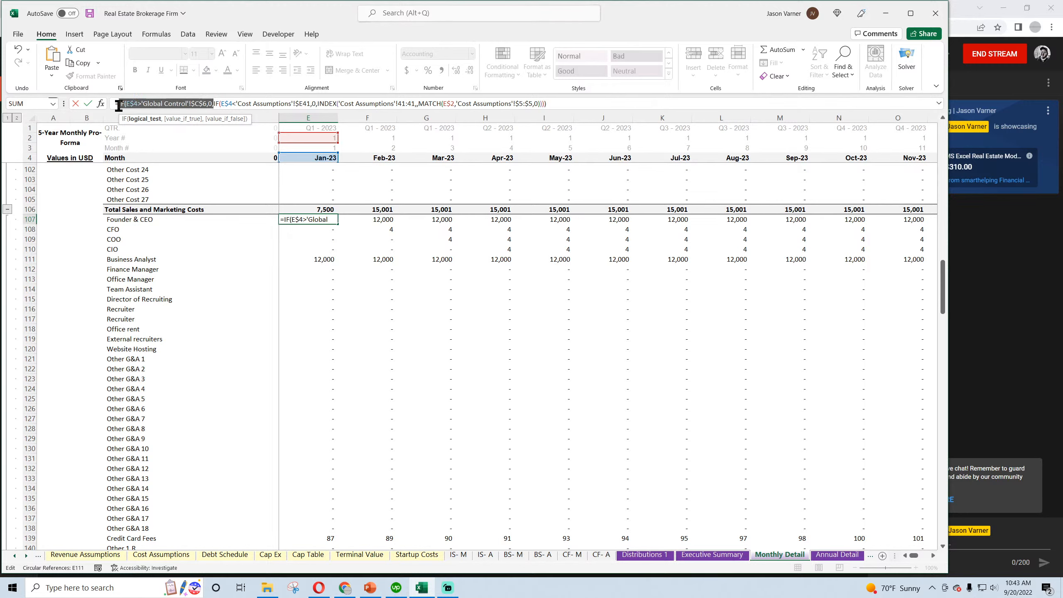
{"action": "right_click", "coordinate": [131, 105]}
{"action": "left_click", "coordinate": [159, 127]}
{"action": "key", "text": "Return"}
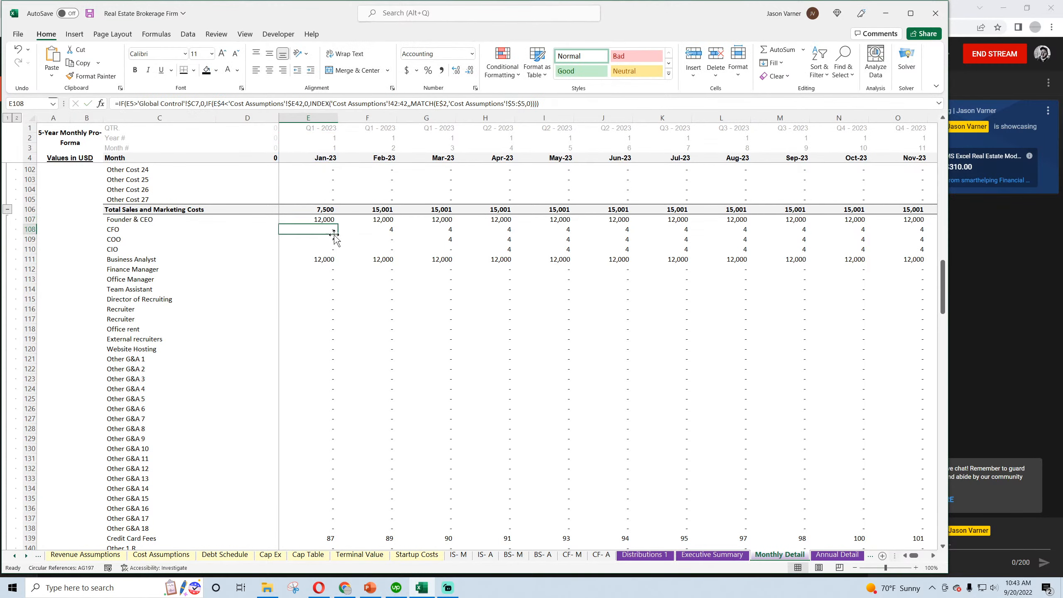
Fill the Founder & CEO formula from E107 across through Dec-32 and down to Other G&A 18 in row 138
{"action": "left_click", "coordinate": [331, 220]}
{"action": "left_click_drag", "start_coordinate": [338, 224], "coordinate": [843, 420]}
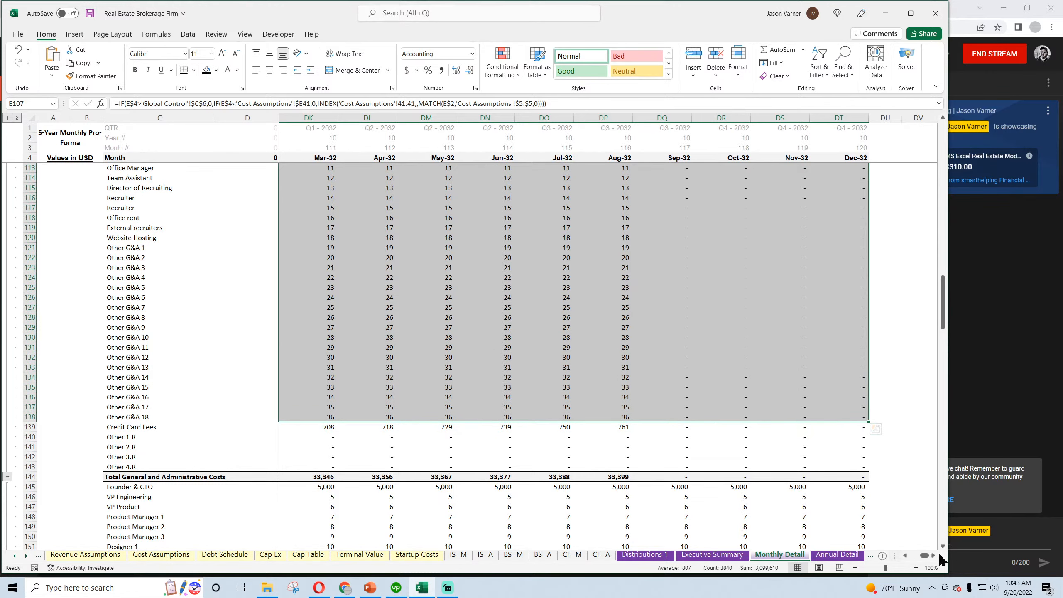
Wrap the Credit Card Fees formula in E139 with the copied exit-month IF and fill it through Dec-32 and down to Other 4.R
{"action": "left_click_drag", "start_coordinate": [925, 555], "coordinate": [914, 556]}
{"action": "left_click", "coordinate": [315, 429]}
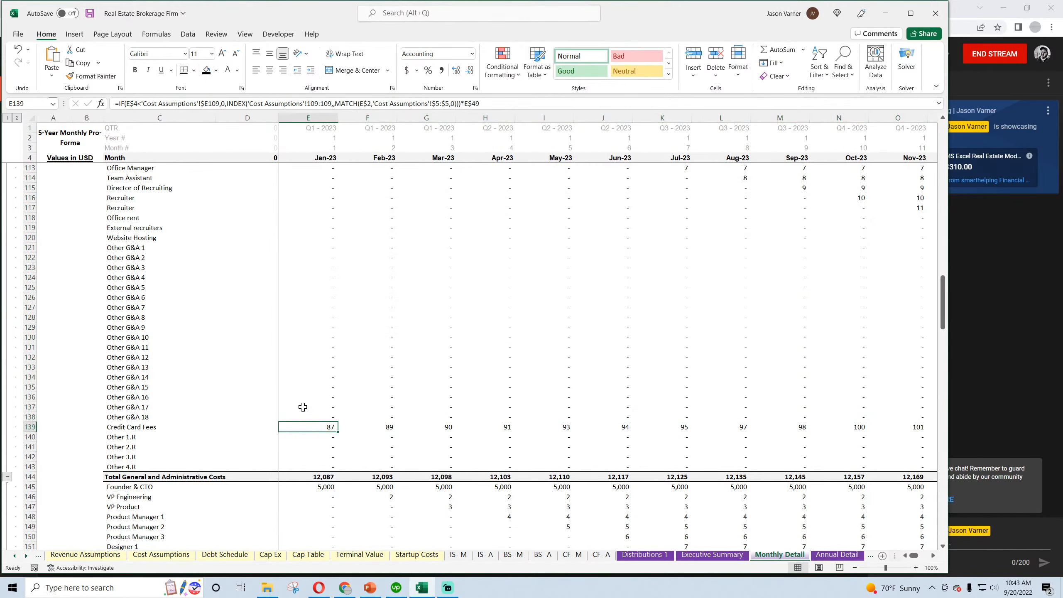
{"action": "left_click", "coordinate": [119, 103]}
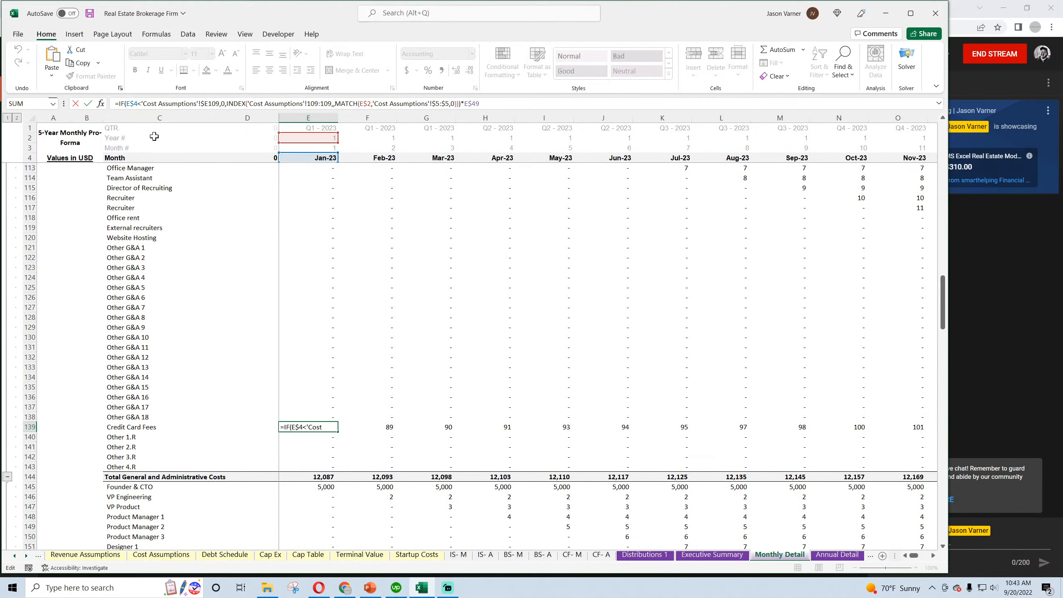
{"action": "key", "text": "ctrl+v"}
{"action": "key", "text": "Return"}
{"action": "key", "text": "Return"}
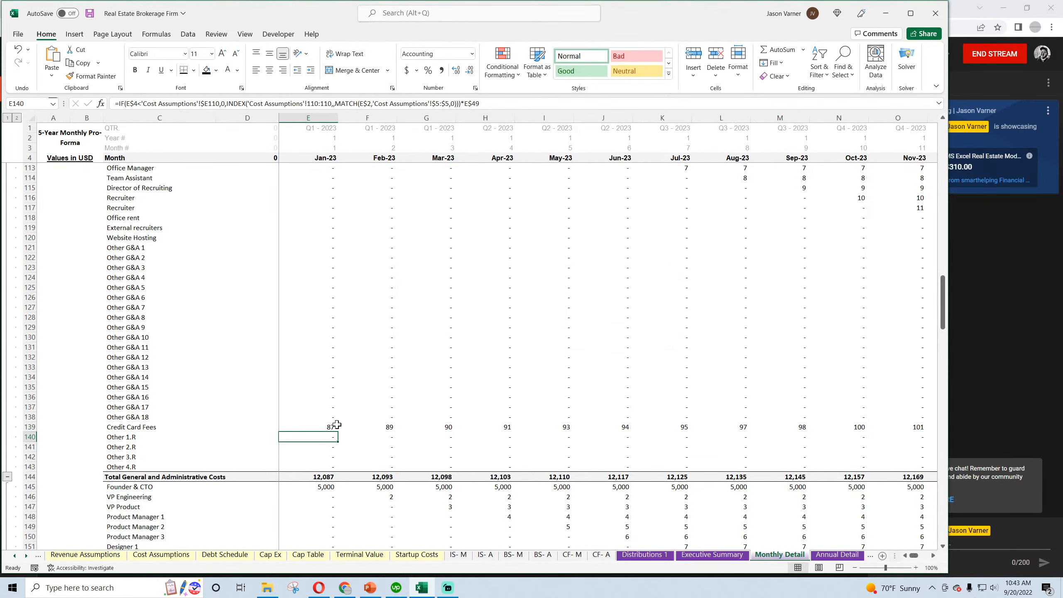
{"action": "left_click", "coordinate": [335, 427]}
{"action": "left_click_drag", "start_coordinate": [339, 432], "coordinate": [1061, 485]}
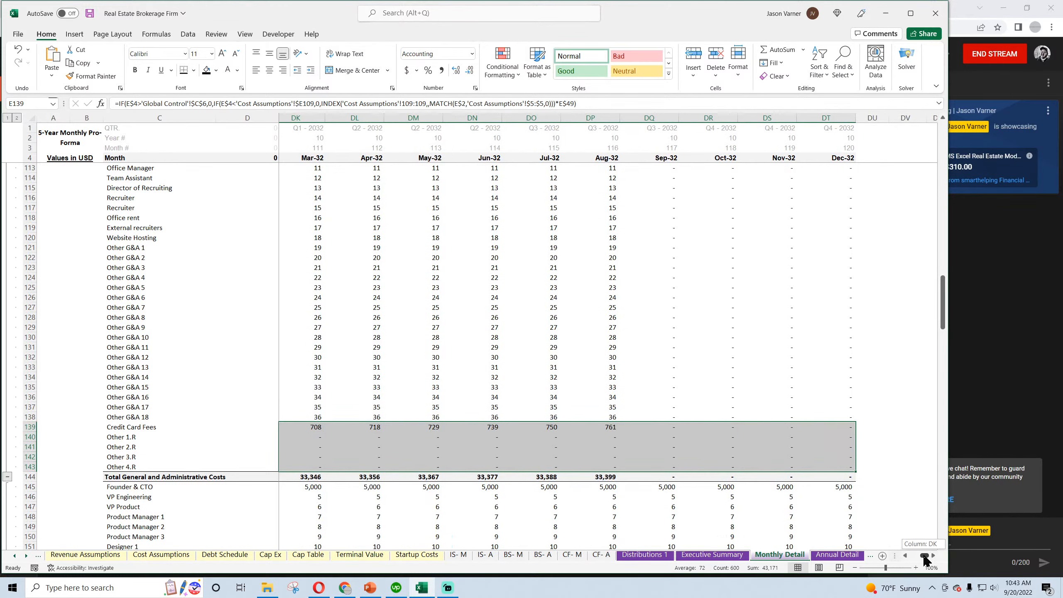
Wrap the Founder & CTO formula in E145 with the copied exit-month IF and fill it through Dec-32 and down to Other R&D 19
{"action": "left_click_drag", "start_coordinate": [929, 555], "coordinate": [914, 555]}
{"action": "scroll", "coordinate": [322, 380], "scroll_direction": "down", "scroll_amount": 4}
{"action": "left_click", "coordinate": [321, 380]}
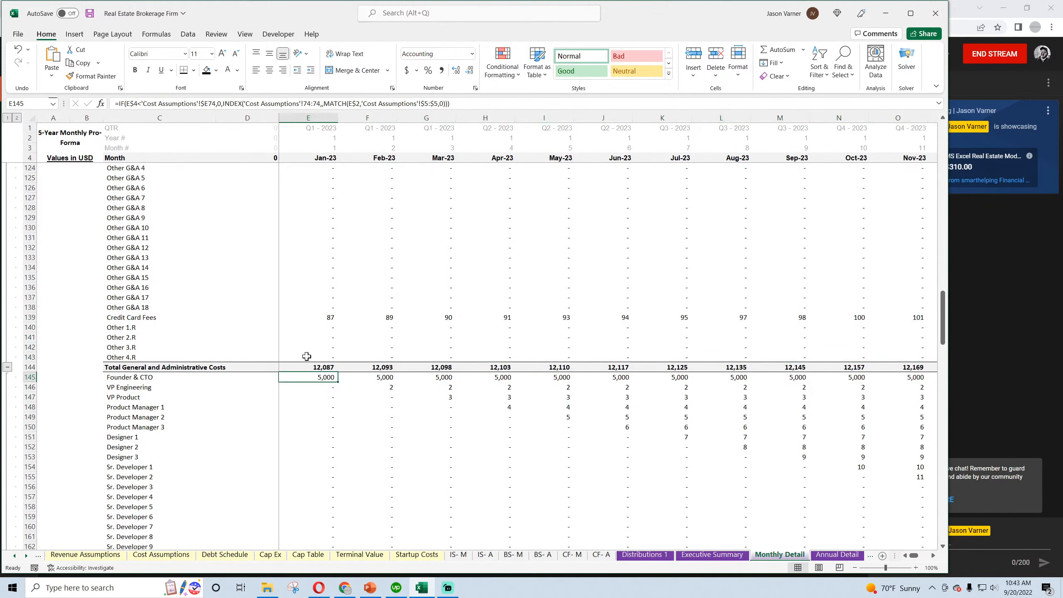
{"action": "left_click", "coordinate": [127, 108]}
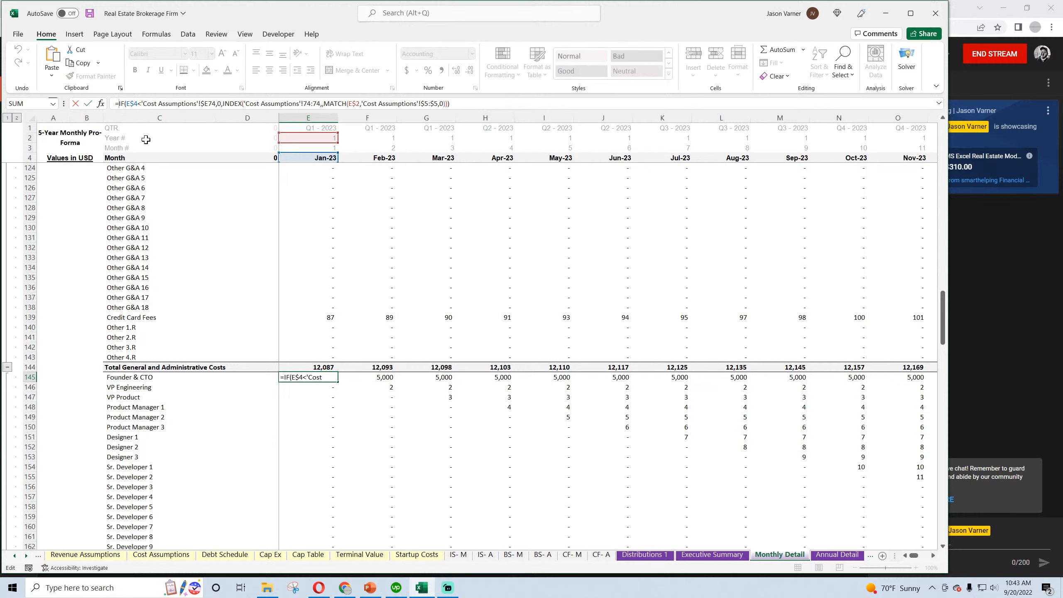
{"action": "key", "text": "ctrl+v"}
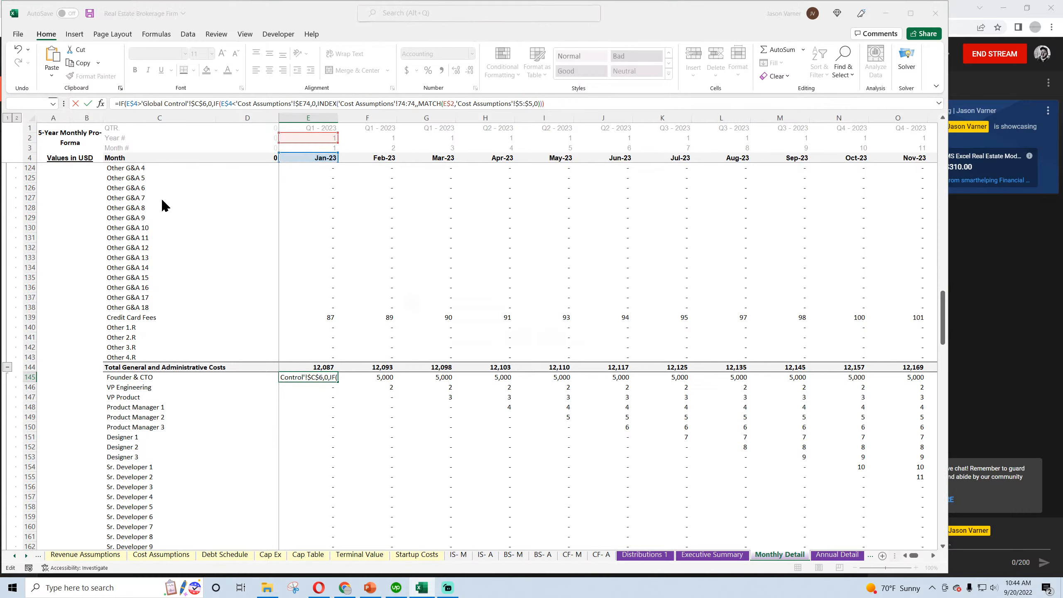
{"action": "key", "text": "Return"}
{"action": "left_click", "coordinate": [325, 377]}
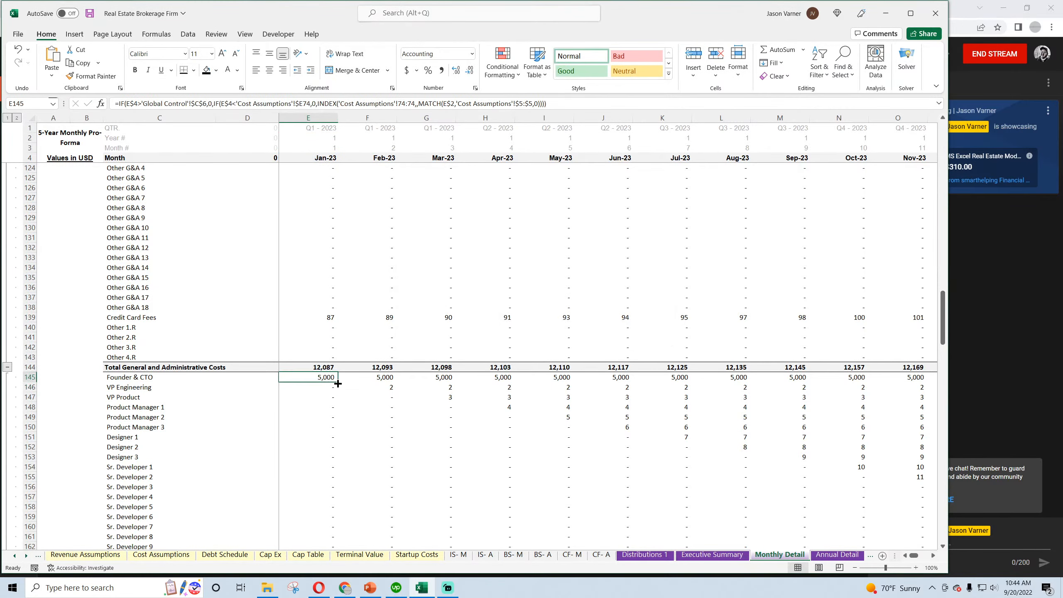
{"action": "left_click_drag", "start_coordinate": [337, 383], "coordinate": [868, 287]}
{"action": "scroll", "coordinate": [870, 288], "scroll_direction": "down", "scroll_amount": 4}
{"action": "double_click", "coordinate": [869, 272]}
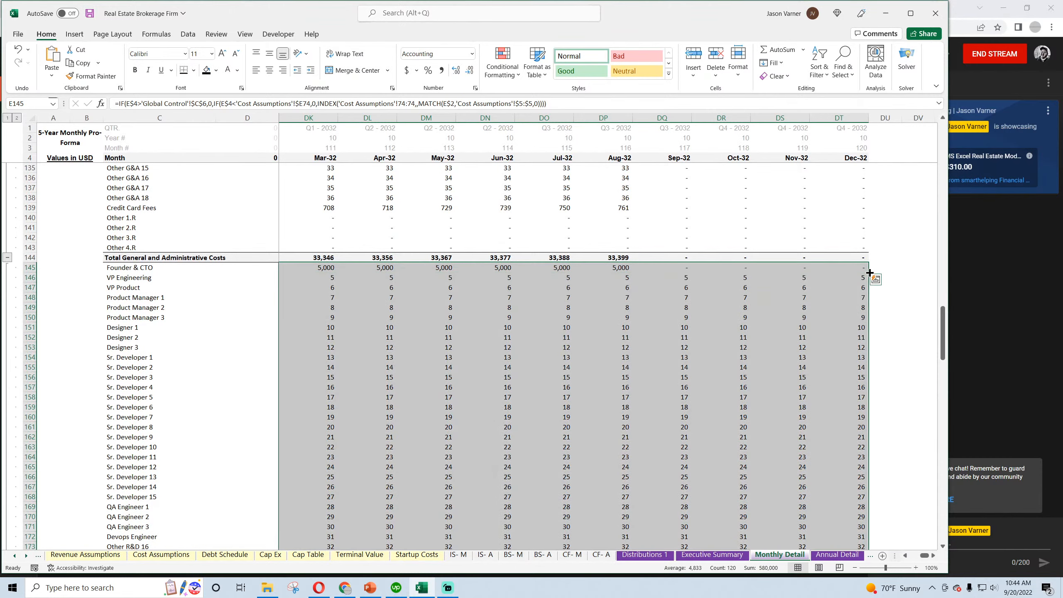
Review the Monthly Detail totals and cash flow section, and check the IS- M expense and interest lines after the exit month
{"action": "scroll", "coordinate": [695, 378], "scroll_direction": "down", "scroll_amount": 7}
{"action": "left_click_drag", "start_coordinate": [927, 556], "coordinate": [906, 557]}
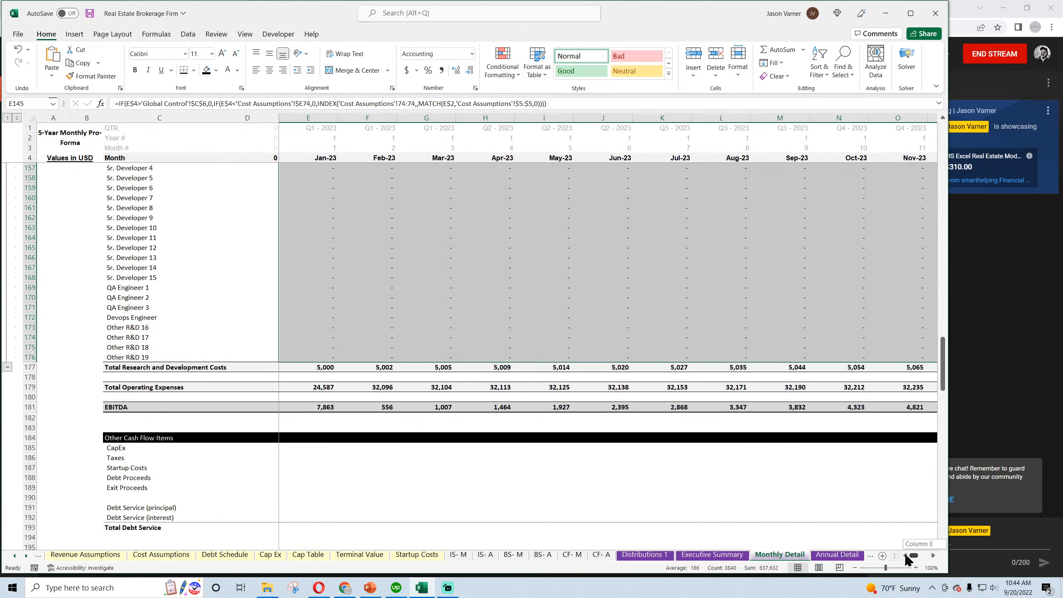
{"action": "scroll", "coordinate": [340, 317], "scroll_direction": "down", "scroll_amount": 4}
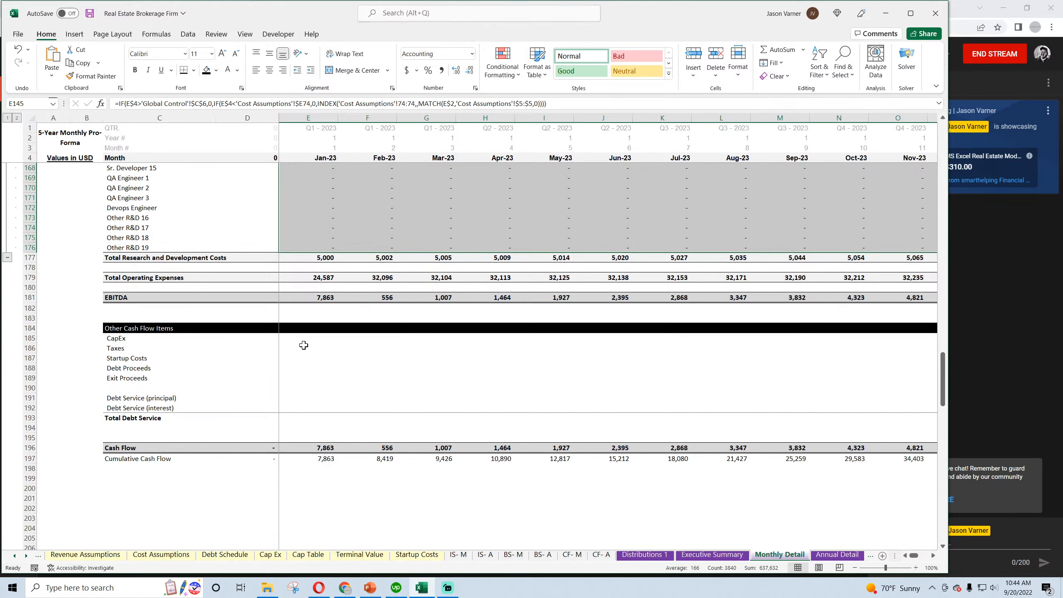
{"action": "left_click", "coordinate": [458, 554]}
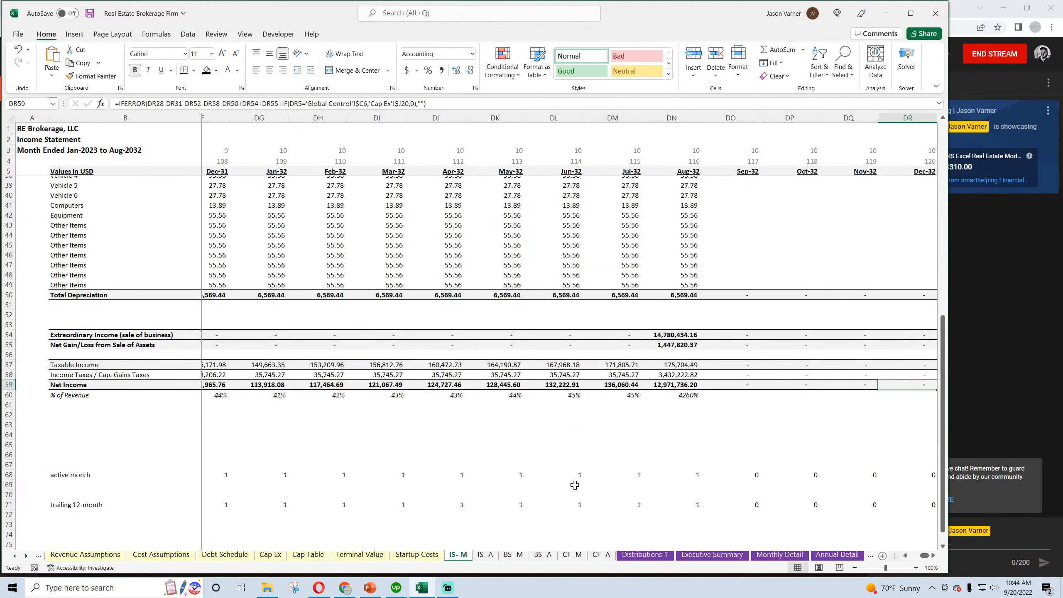
{"action": "scroll", "coordinate": [575, 485], "scroll_direction": "up", "scroll_amount": 7}
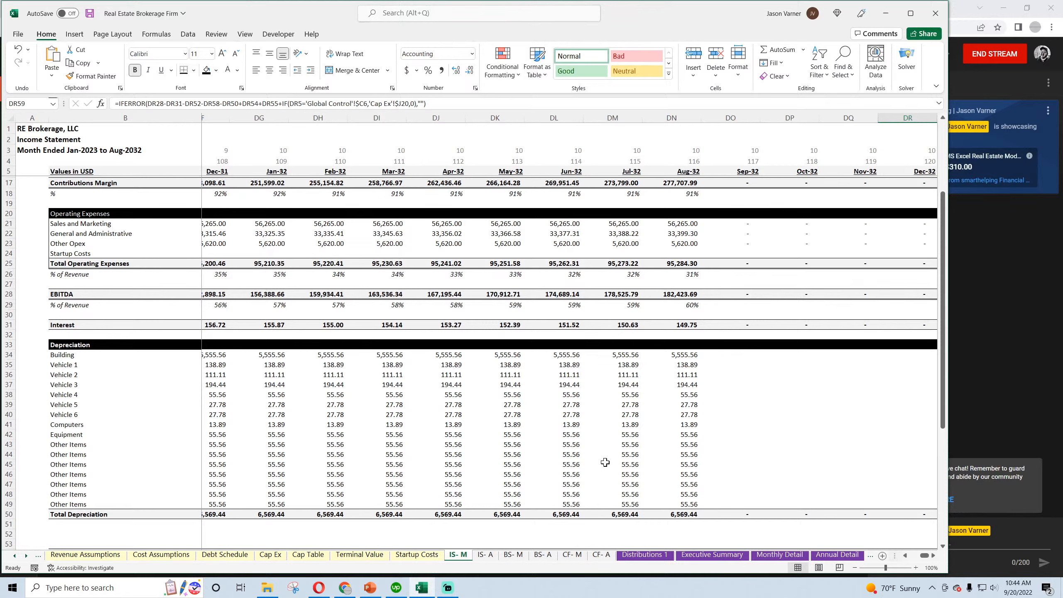
{"action": "left_click", "coordinate": [736, 326]}
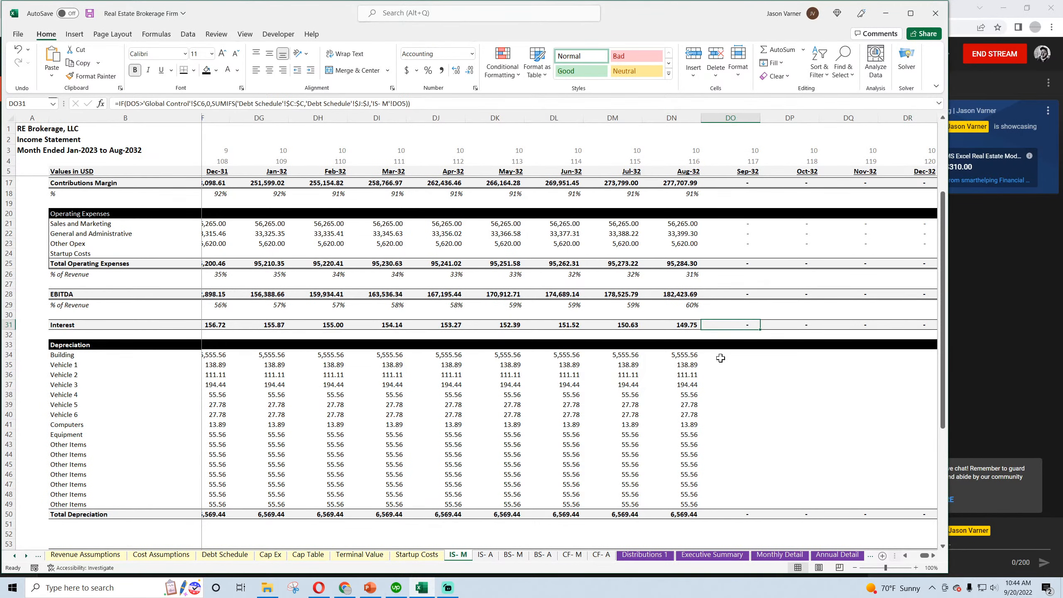
Link the Jan-23 CapEx cell E185 in Monthly Detail to Capital Expenditure in D18 of the CF- M sheet
{"action": "left_click", "coordinate": [781, 556]}
{"action": "left_click", "coordinate": [310, 386]}
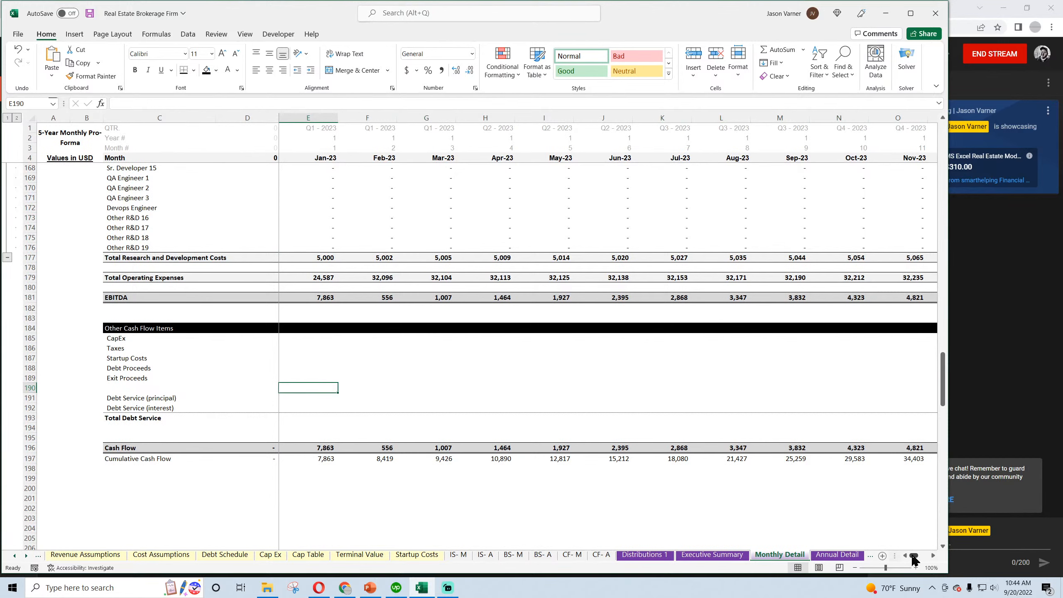
{"action": "left_click", "coordinate": [298, 340]}
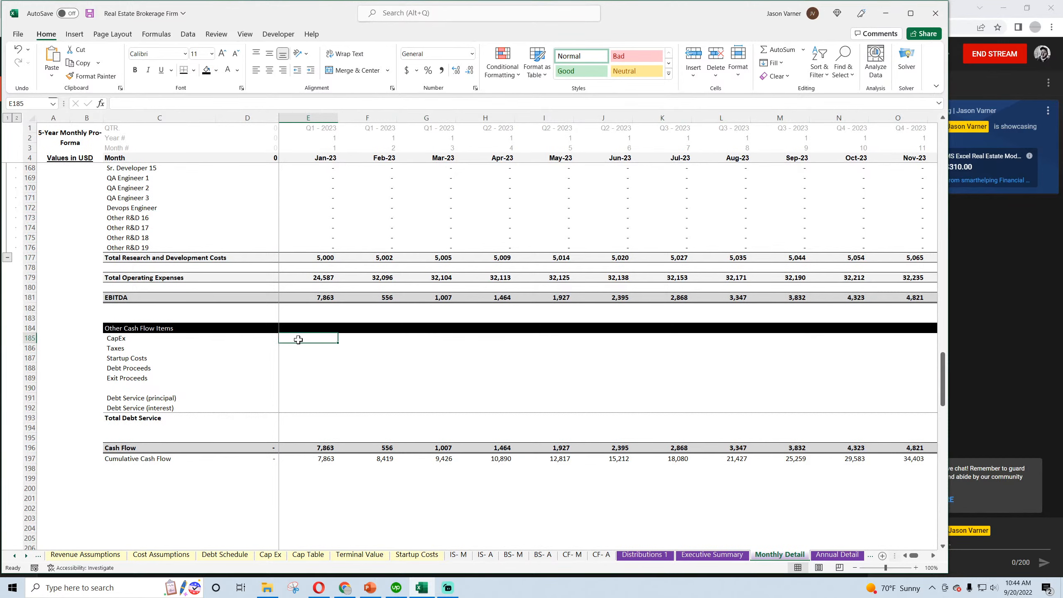
{"action": "type", "text": "="}
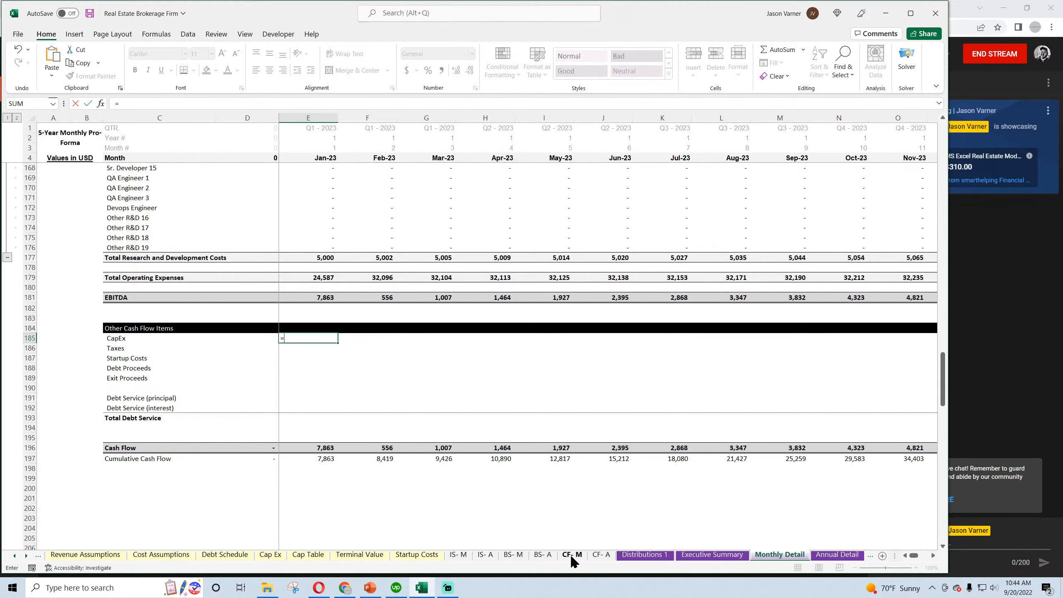
{"action": "left_click", "coordinate": [572, 555]}
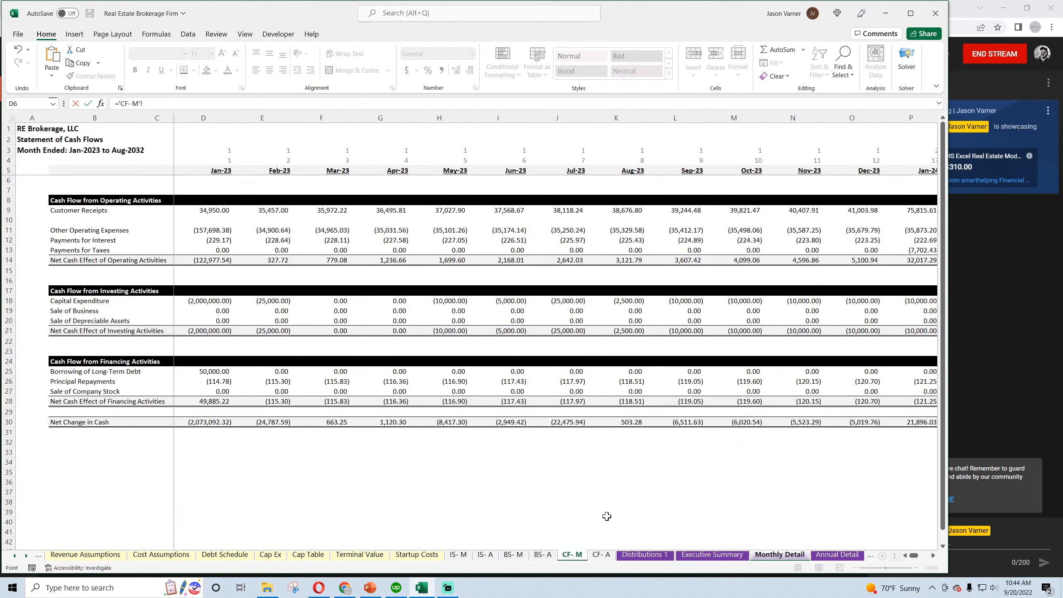
{"action": "left_click", "coordinate": [197, 302]}
{"action": "key", "text": "Return"}
Link the Jan-23 Taxes cell E186 to Payments for Taxes in D13 of the CF- M sheet
{"action": "type", "text": "="}
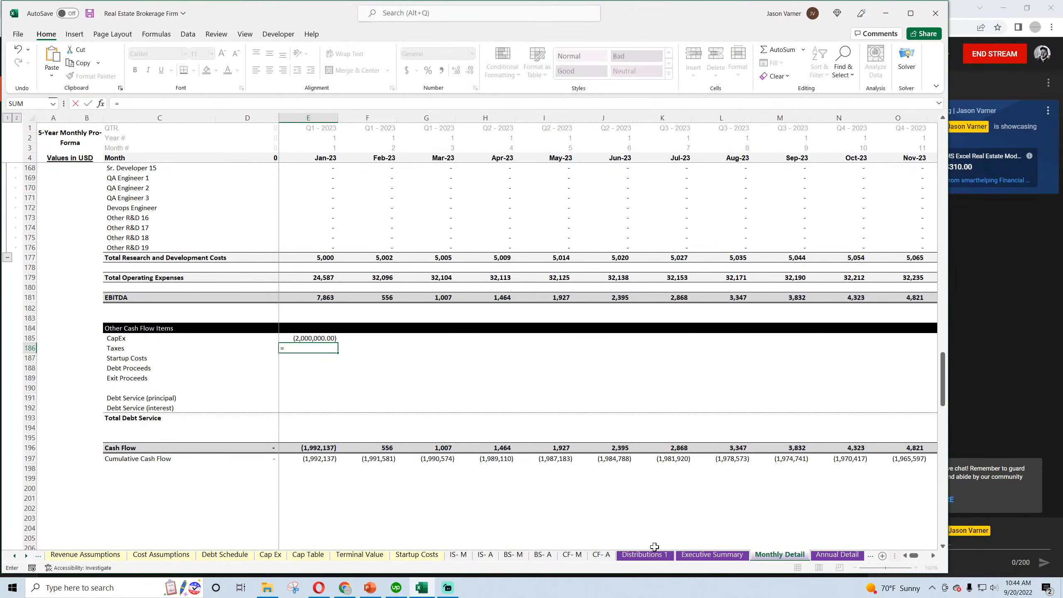
{"action": "left_click", "coordinate": [574, 556]}
{"action": "left_click", "coordinate": [193, 252]}
{"action": "key", "text": "Return"}
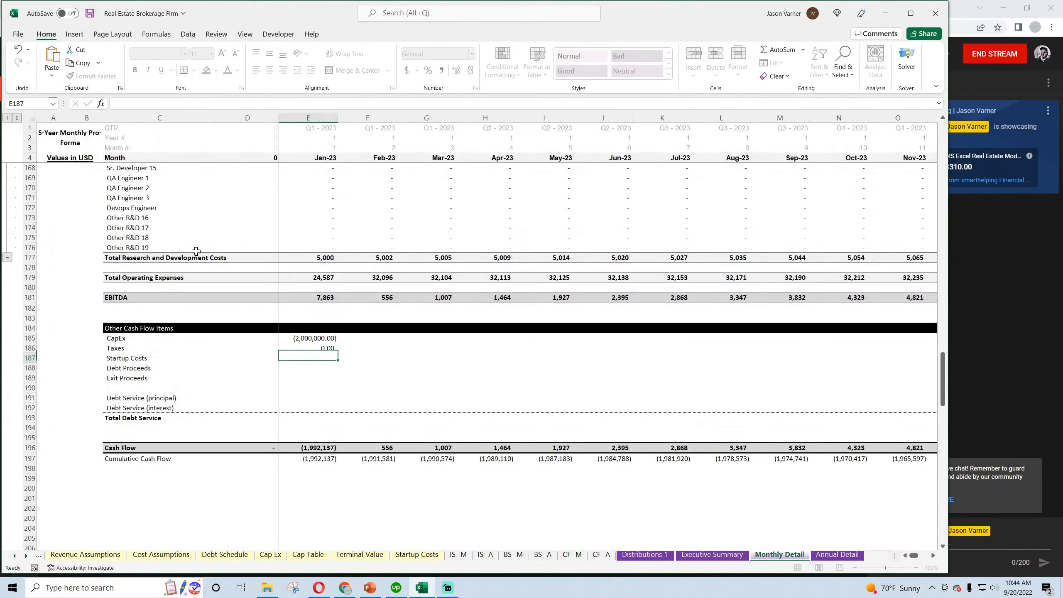
{"action": "type", "text": "="}
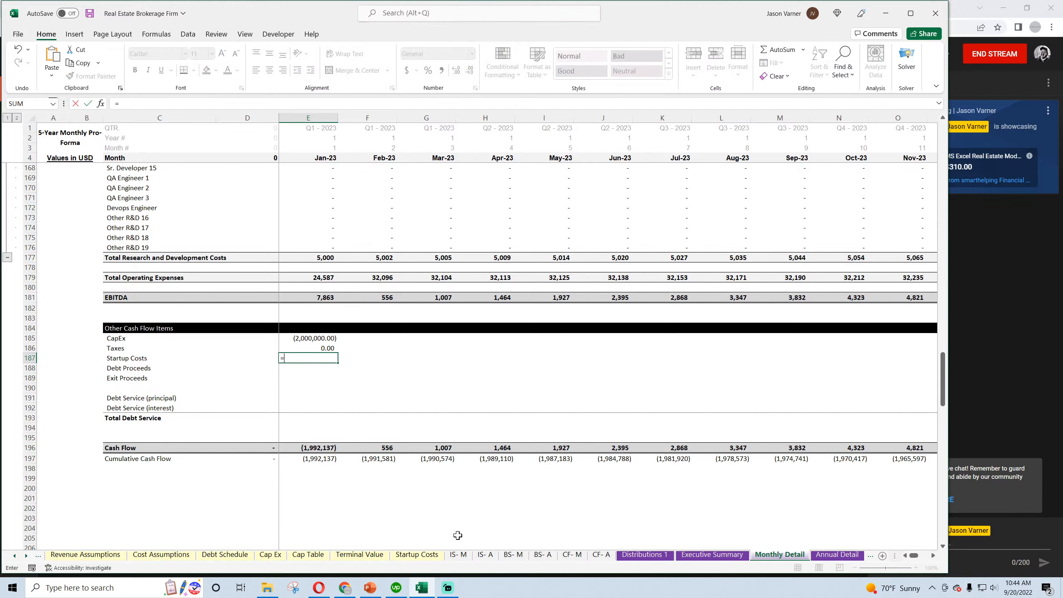
{"action": "left_click", "coordinate": [427, 558]}
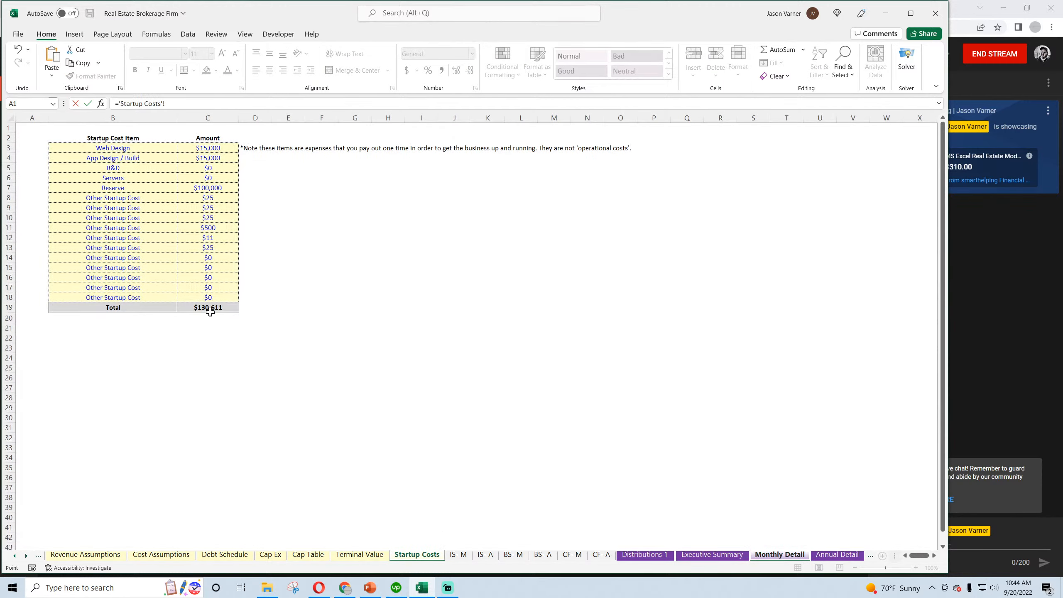
{"action": "left_click_drag", "start_coordinate": [193, 105], "coordinate": [45, 102]}
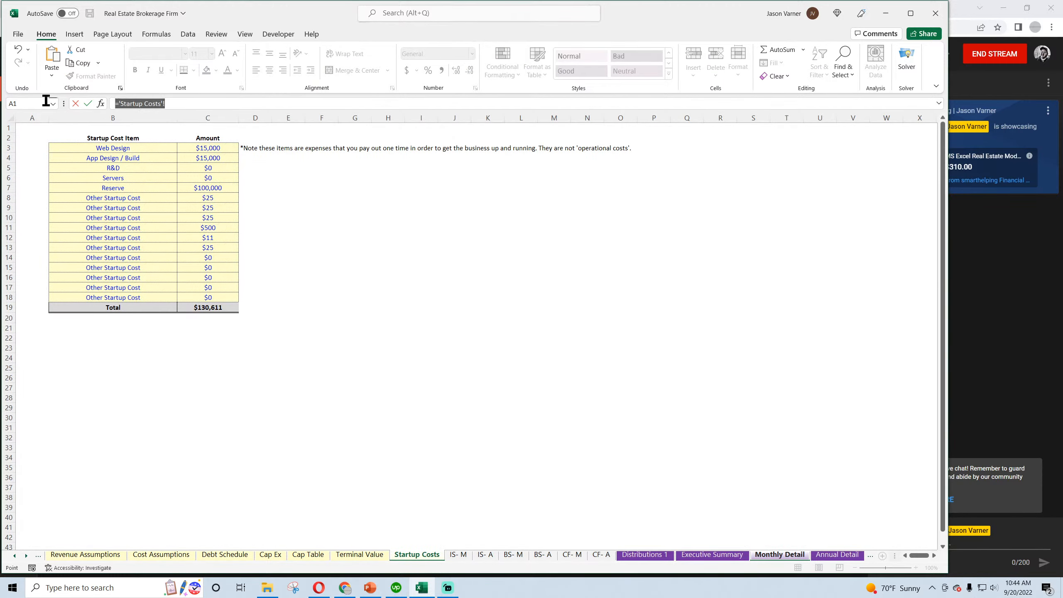
{"action": "key", "text": "BackSpace"}
{"action": "key", "text": "Return"}
Link the month 0 Startup Costs cell D187 to the negative of the Startup Costs sheet total in C19
{"action": "left_click", "coordinate": [305, 357]}
{"action": "key", "text": "Left"}
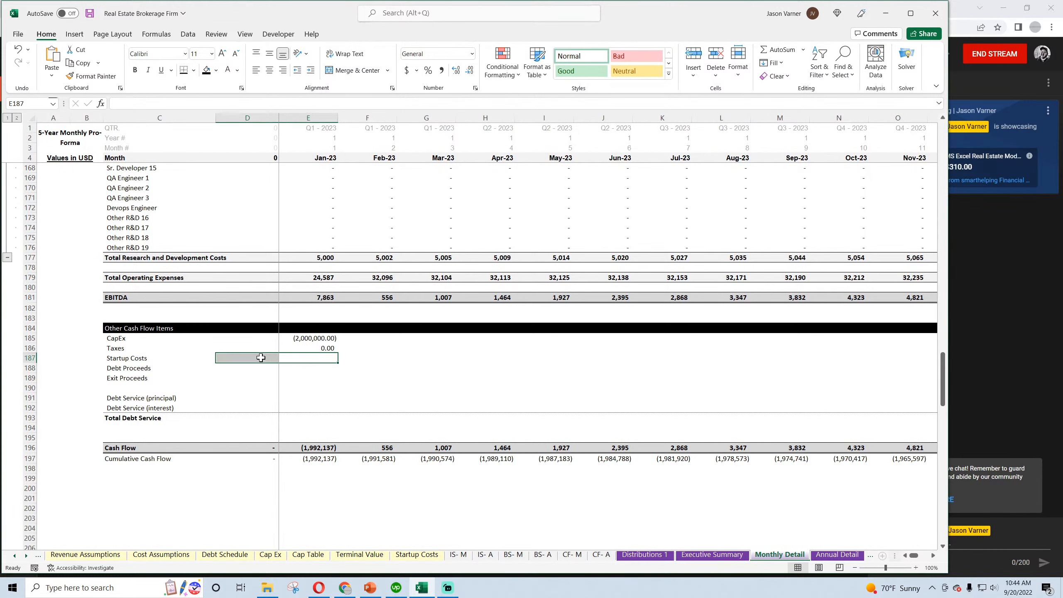
{"action": "type", "text": "="}
{"action": "left_click", "coordinate": [417, 555]}
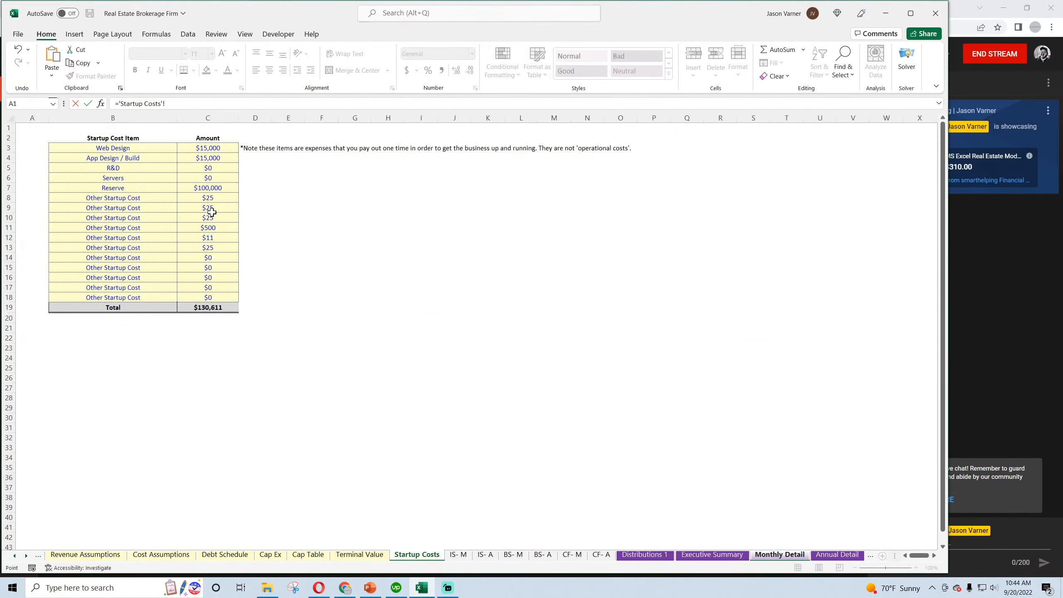
{"action": "left_click", "coordinate": [208, 307]}
{"action": "key", "text": "Return"}
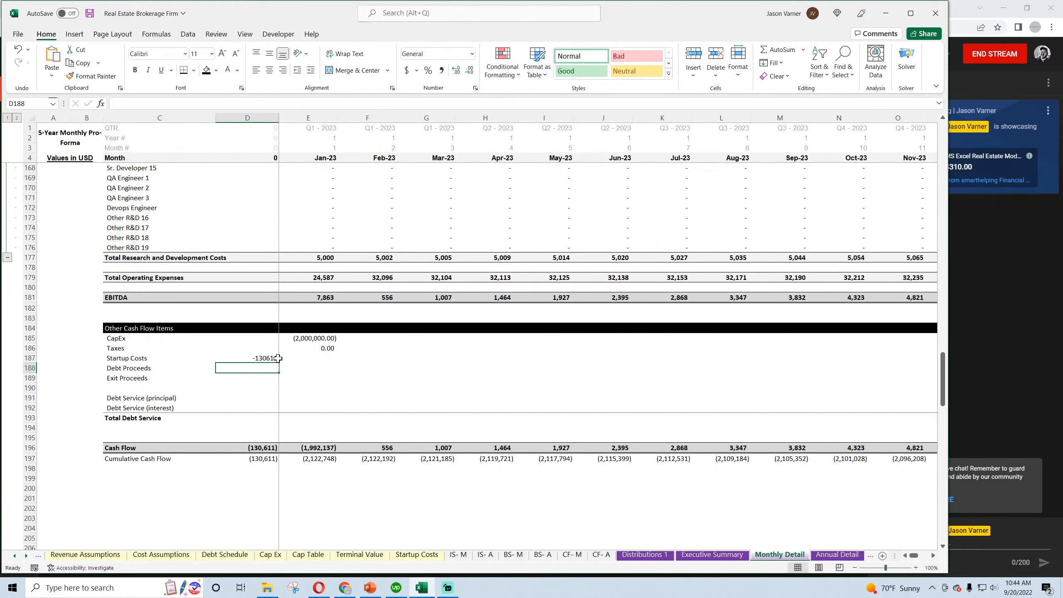
Format cells D185:K197 in Monthly Detail with the custom accounting number format that has no decimals and no currency symbol
{"action": "left_click", "coordinate": [259, 338]}
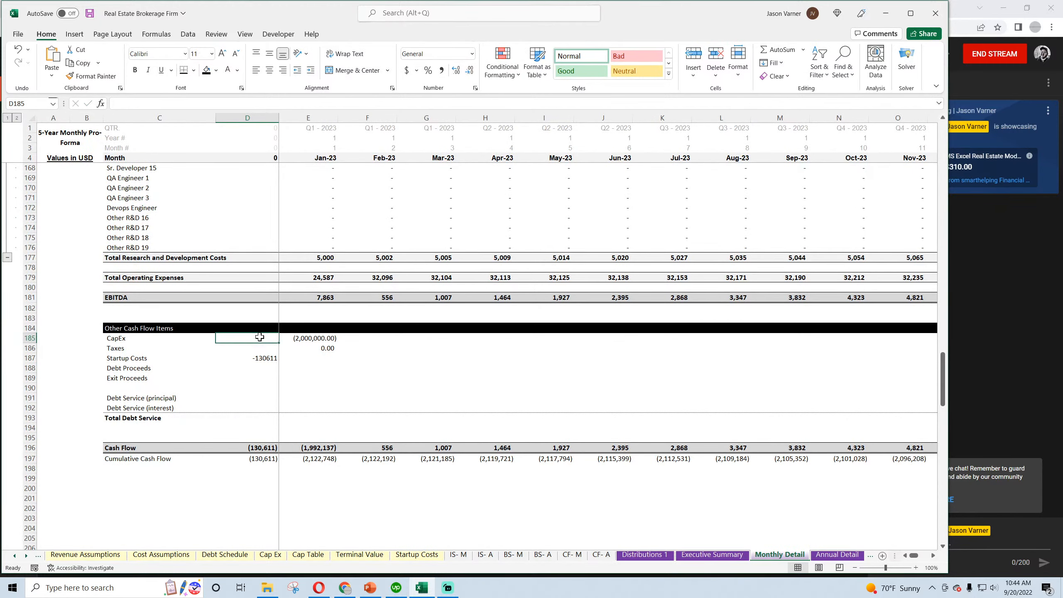
{"action": "left_click_drag", "start_coordinate": [260, 337], "coordinate": [686, 460]}
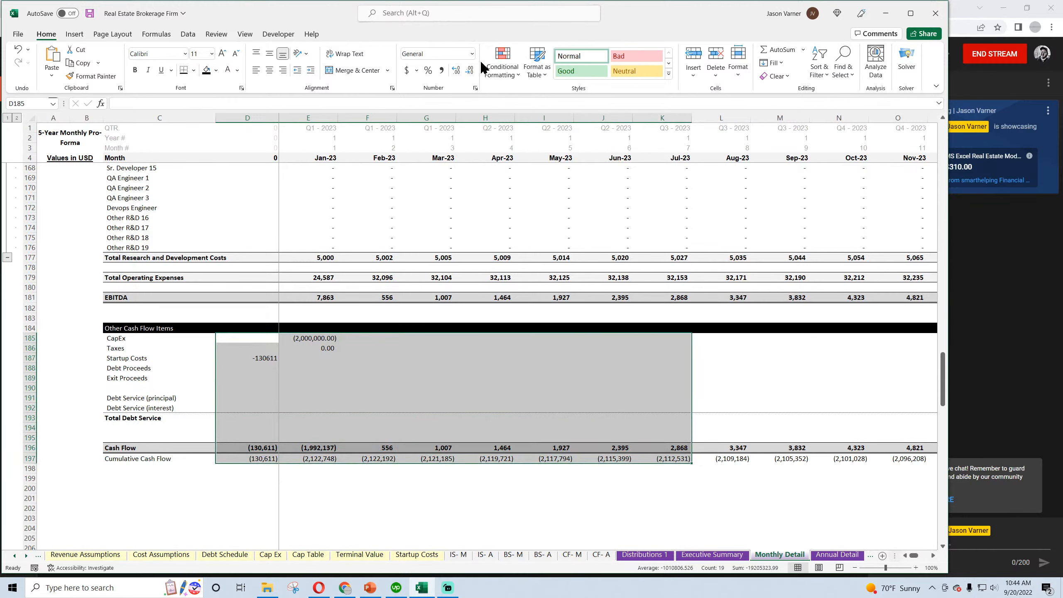
{"action": "left_click", "coordinate": [476, 88]}
{"action": "left_click", "coordinate": [469, 310]}
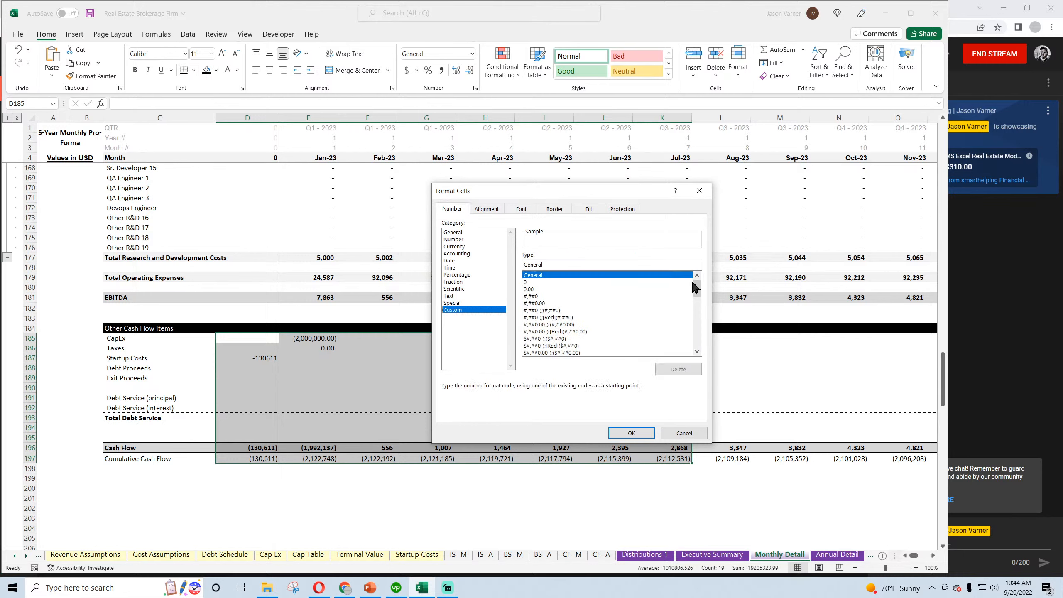
{"action": "left_click_drag", "start_coordinate": [697, 280], "coordinate": [703, 352]}
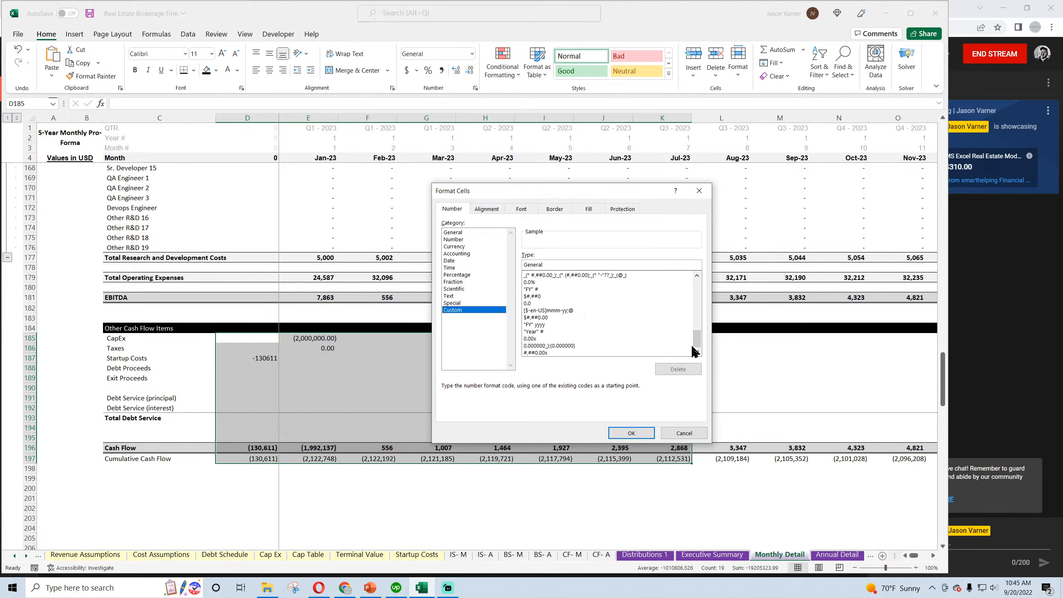
{"action": "scroll", "coordinate": [615, 318], "scroll_direction": "up", "scroll_amount": 3}
{"action": "left_click", "coordinate": [599, 311]}
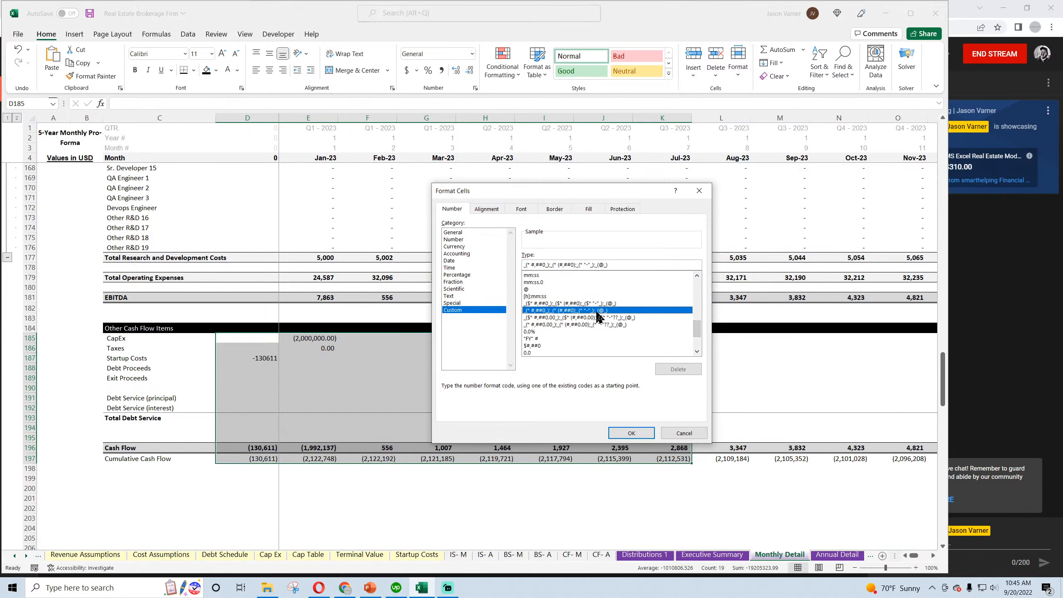
{"action": "left_click", "coordinate": [641, 432]}
Fill the Jan-23 CapEx and Taxes formulas in E185:E186 across to Jul-23
{"action": "left_click", "coordinate": [381, 360]}
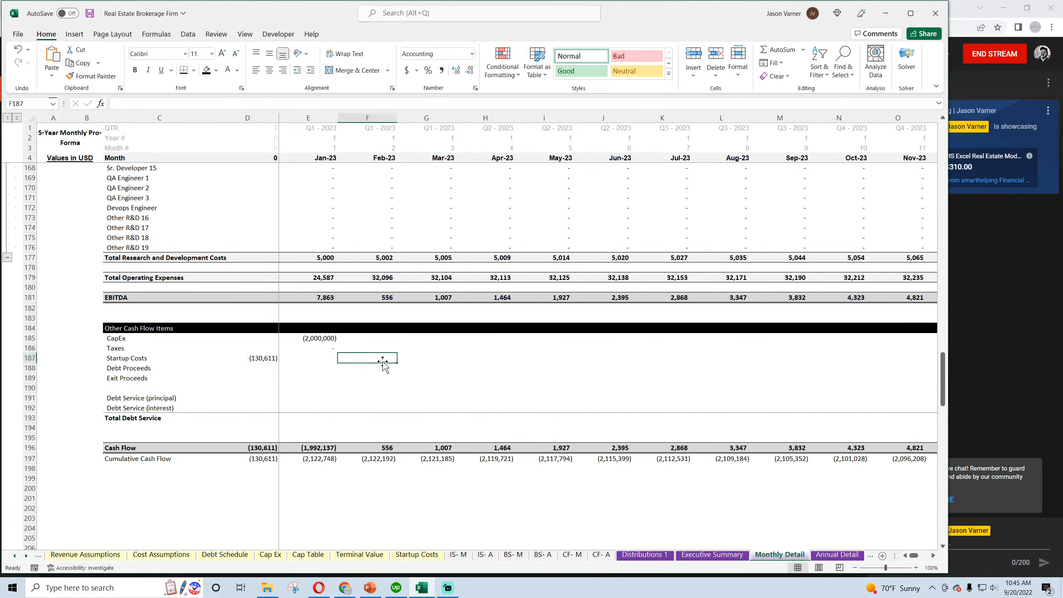
{"action": "left_click", "coordinate": [325, 347]}
{"action": "left_click_drag", "start_coordinate": [327, 339], "coordinate": [669, 353]}
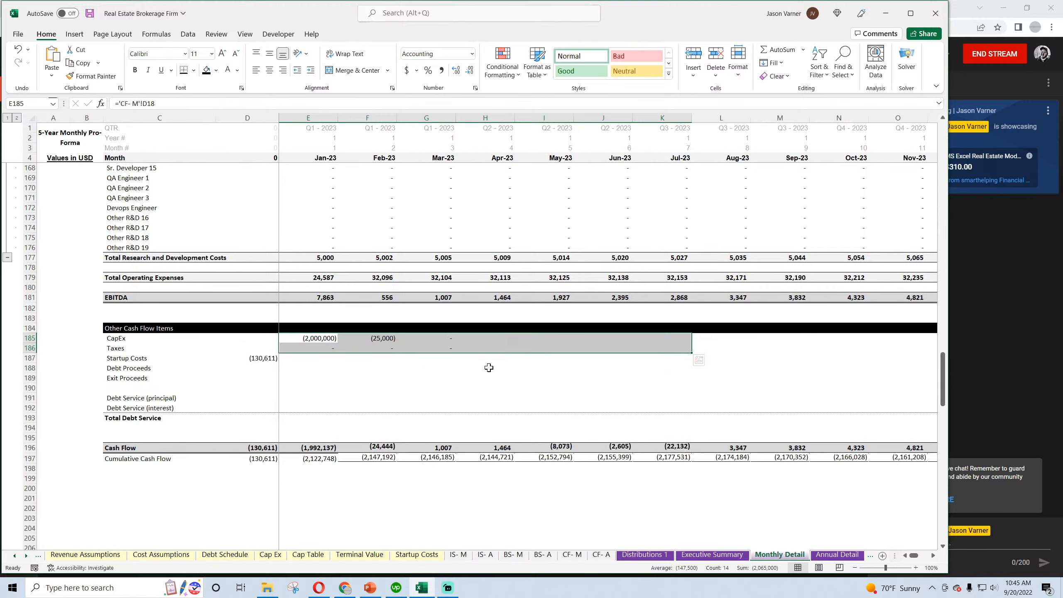
Enter =IF(E4='Debt Schedule'!$B7,'Debt Schedule'!$B3,0) as Debt Proceeds in D188 and fill it across to Oct-23
{"action": "left_click", "coordinate": [273, 371]}
{"action": "type", "text": "="}
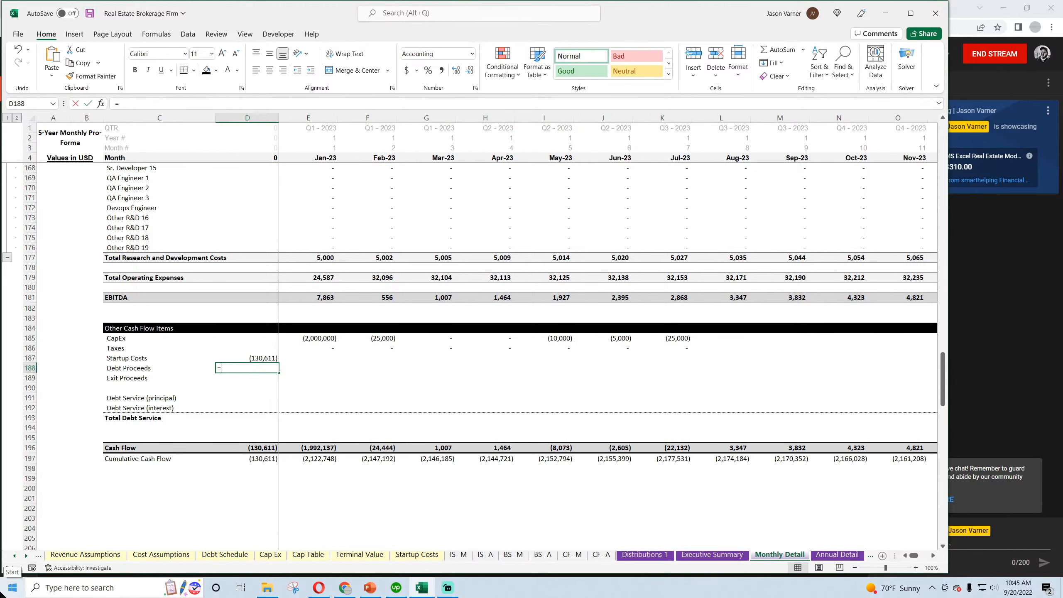
{"action": "type", "text": "if("}
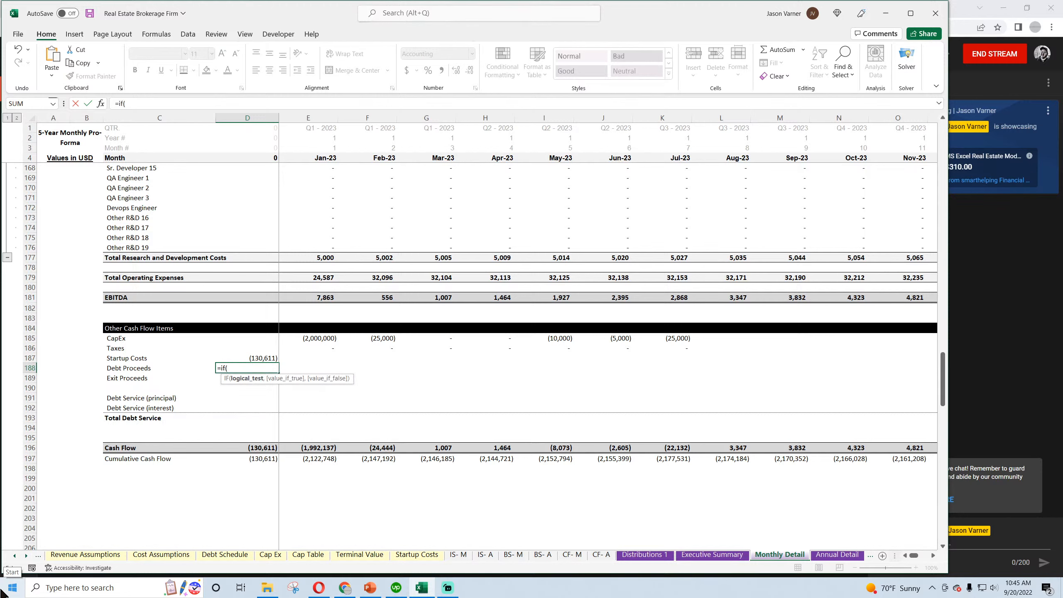
{"action": "left_click", "coordinate": [305, 158]}
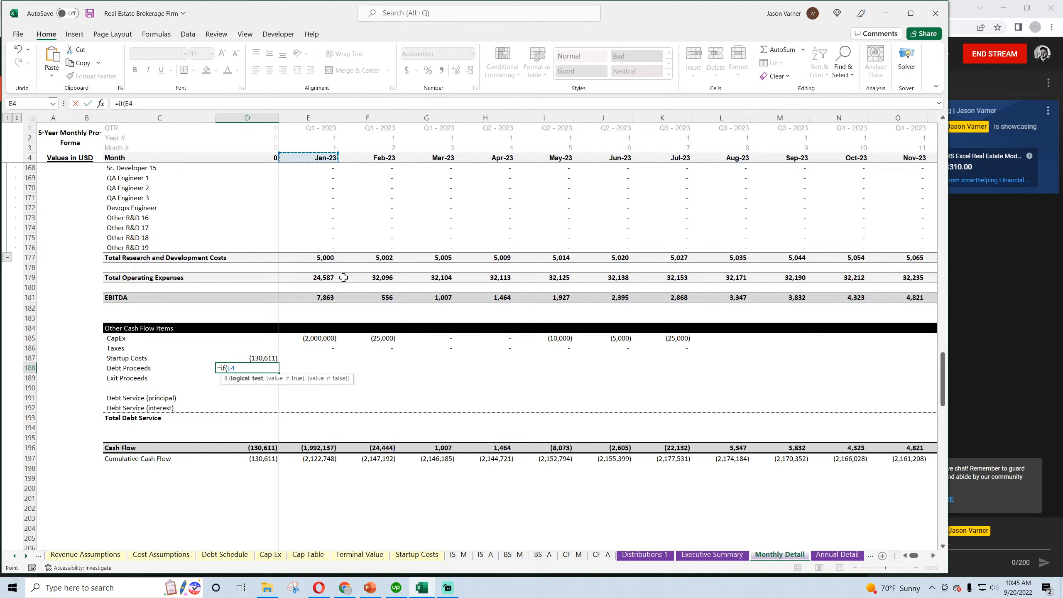
{"action": "type", "text": "="}
{"action": "left_click", "coordinate": [222, 555]}
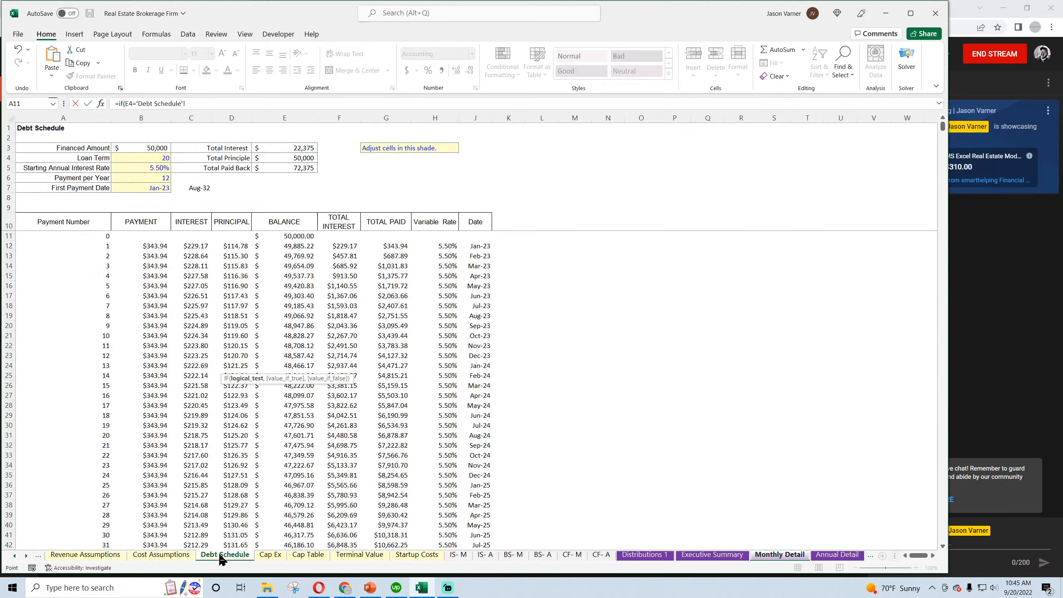
{"action": "left_click", "coordinate": [148, 187]}
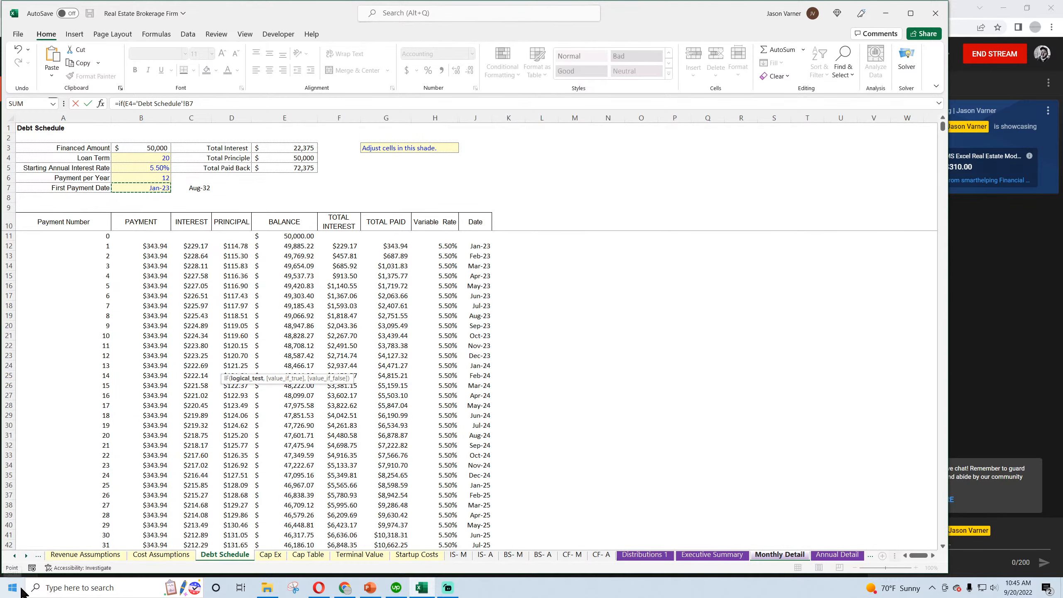
{"action": "type", "text": ","}
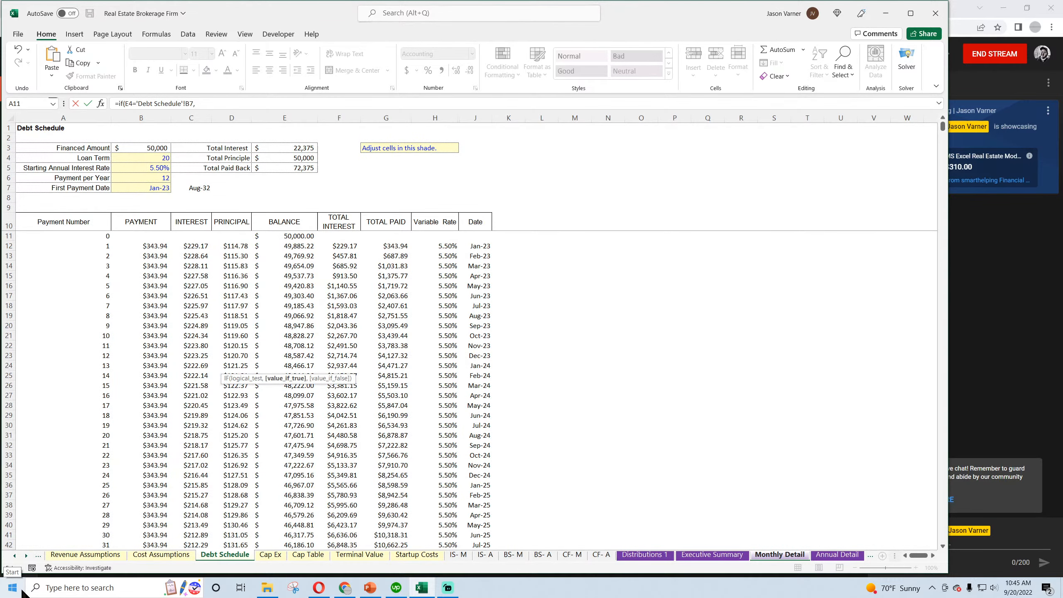
{"action": "left_click", "coordinate": [151, 148]}
{"action": "type", "text": ",0"}
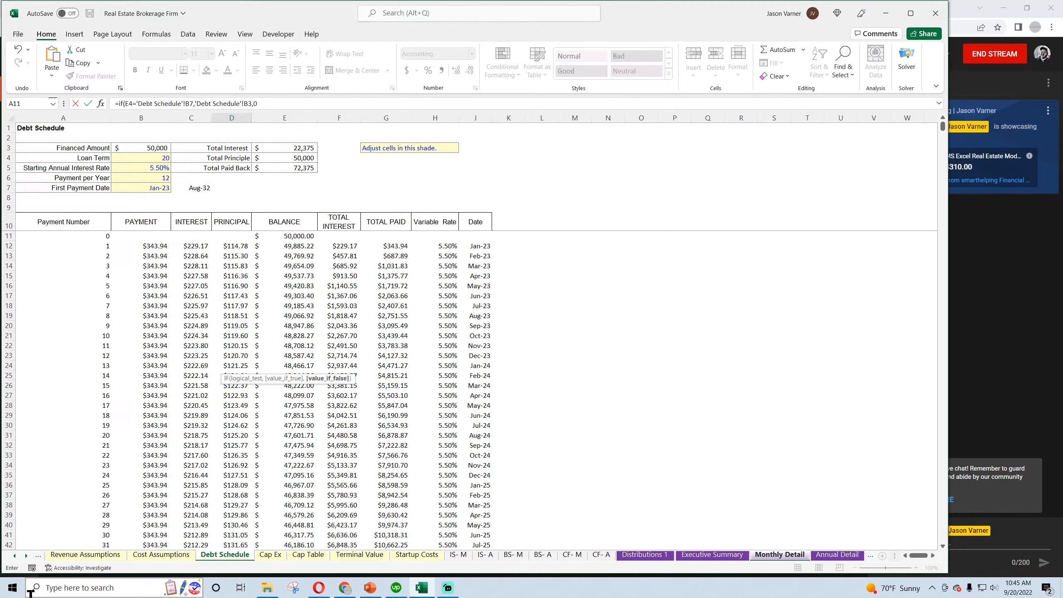
{"action": "left_click", "coordinate": [246, 103]}
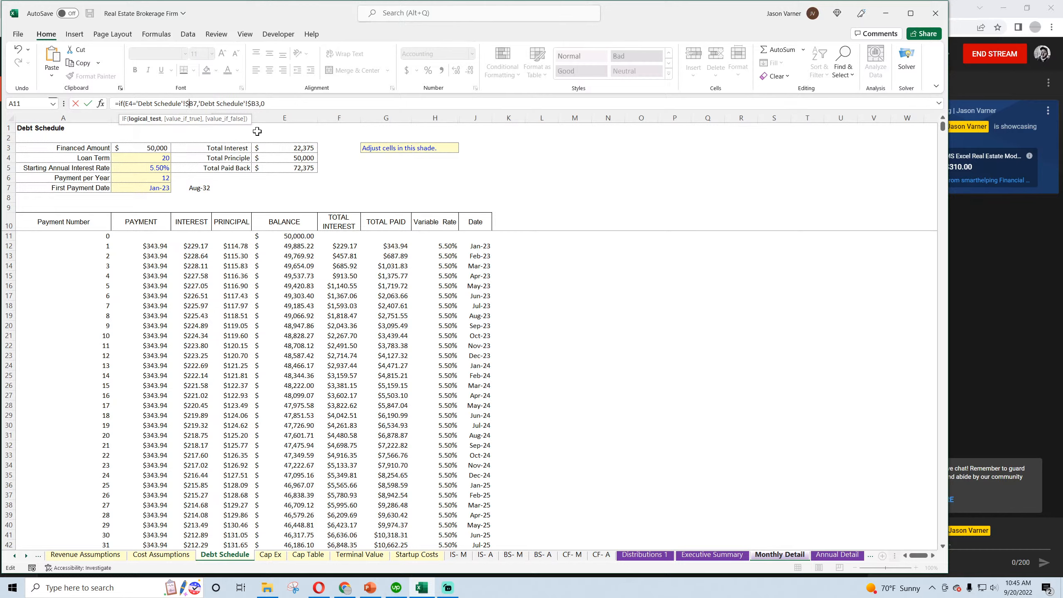
{"action": "key", "text": "Return"}
{"action": "left_click_drag", "start_coordinate": [270, 368], "coordinate": [854, 368]}
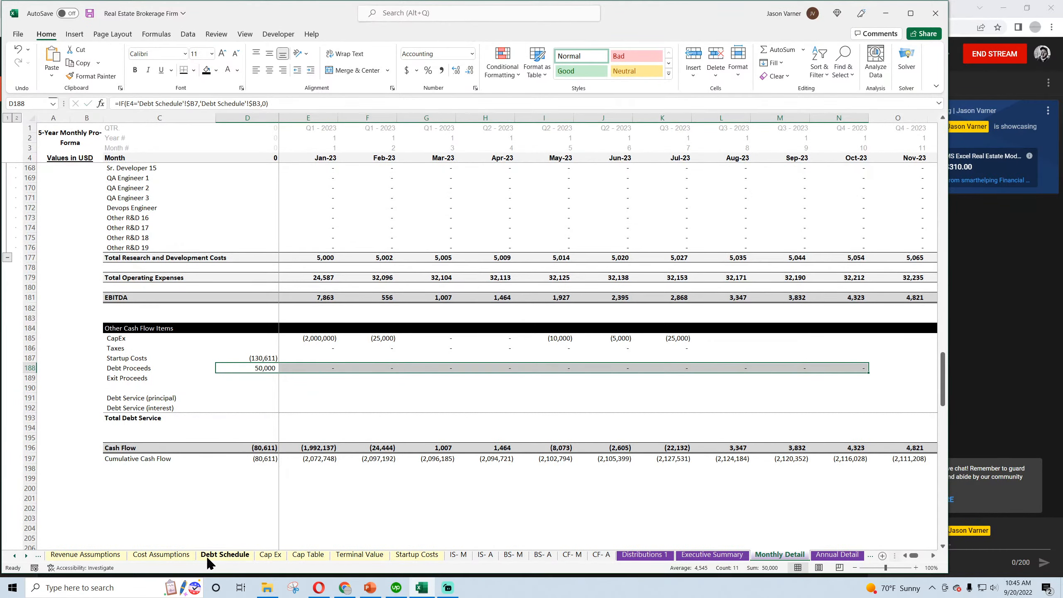
Format the Financed Amount in B3 of the Debt Schedule sheet as a custom accounting number without decimals or currency symbol
{"action": "left_click", "coordinate": [225, 555]}
{"action": "left_click", "coordinate": [187, 187]}
{"action": "left_click", "coordinate": [146, 147]}
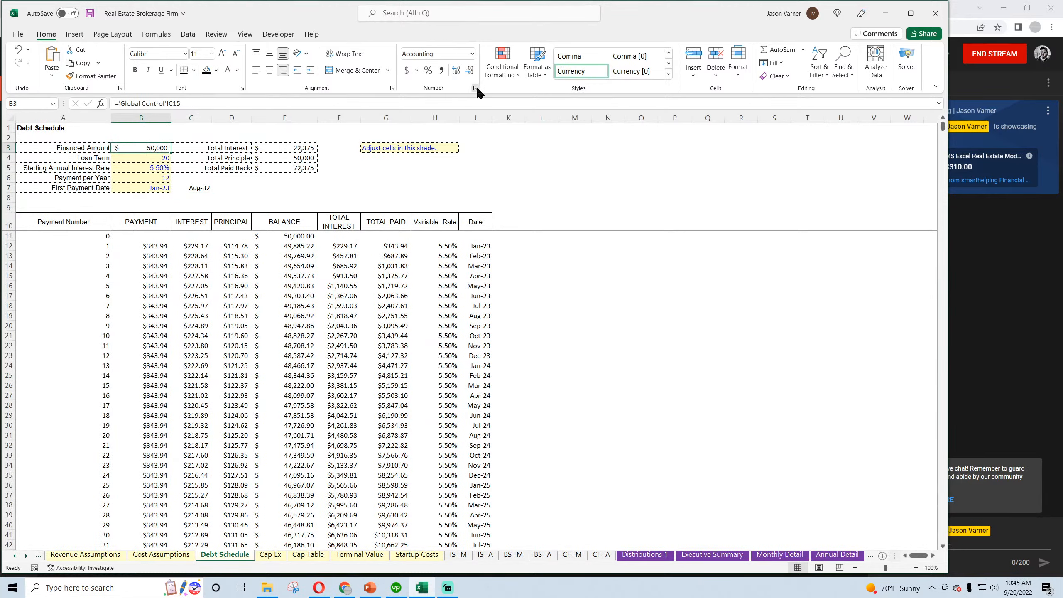
{"action": "left_click", "coordinate": [476, 88]}
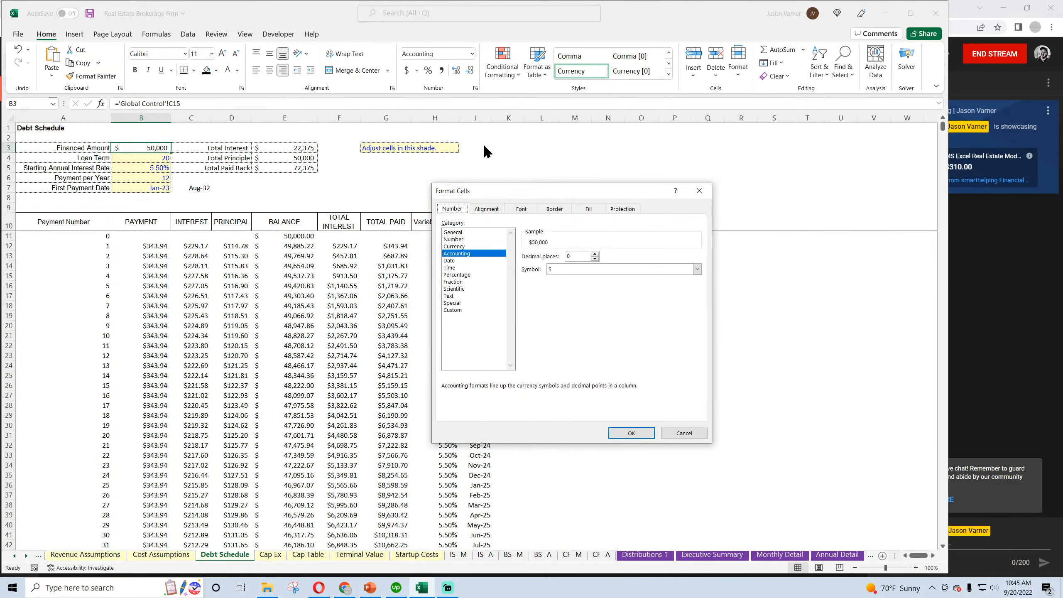
{"action": "left_click", "coordinate": [458, 309]}
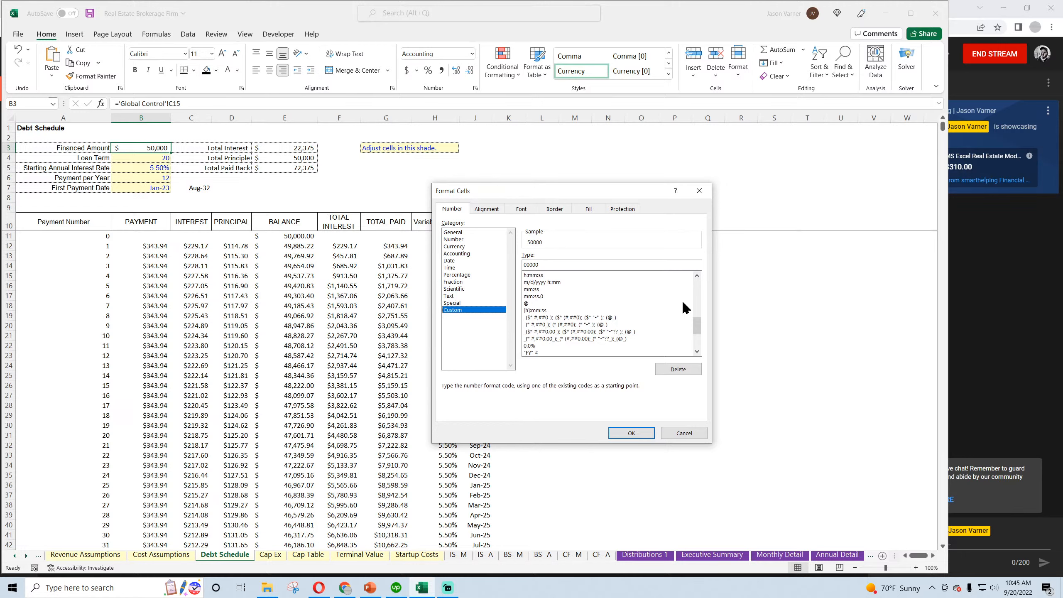
{"action": "left_click", "coordinate": [604, 326]}
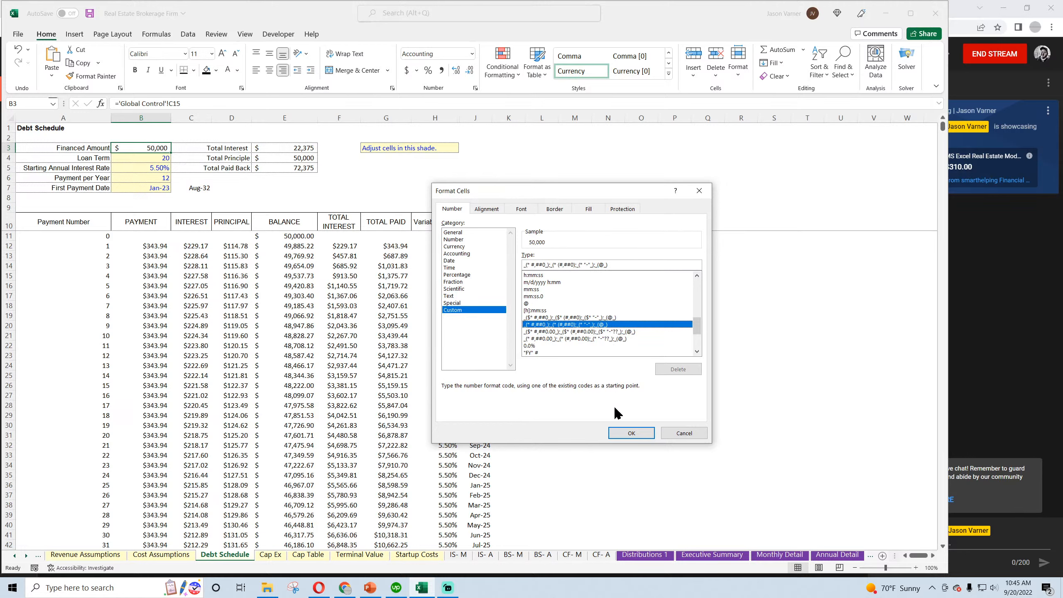
{"action": "left_click", "coordinate": [631, 433]}
{"action": "left_click", "coordinate": [666, 316]}
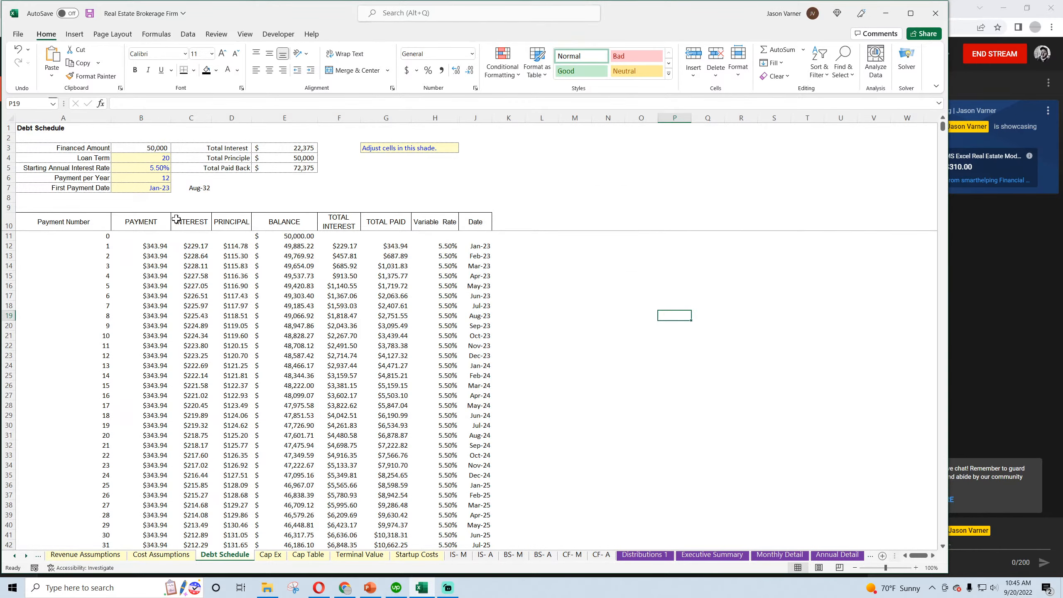
Apply the custom accounting format without decimals or currency symbol to the amortization columns Payment through Total Paid, from row 11 down
{"action": "left_click_drag", "start_coordinate": [125, 237], "coordinate": [385, 236]}
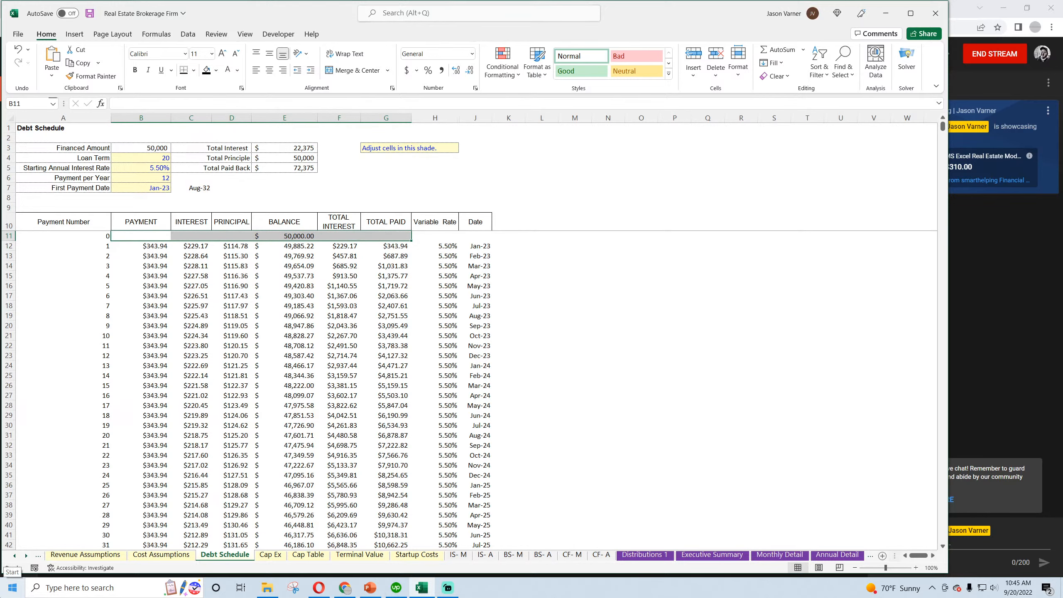
{"action": "key", "text": "shift+Down"}
{"action": "key", "text": "ctrl+shift+Down"}
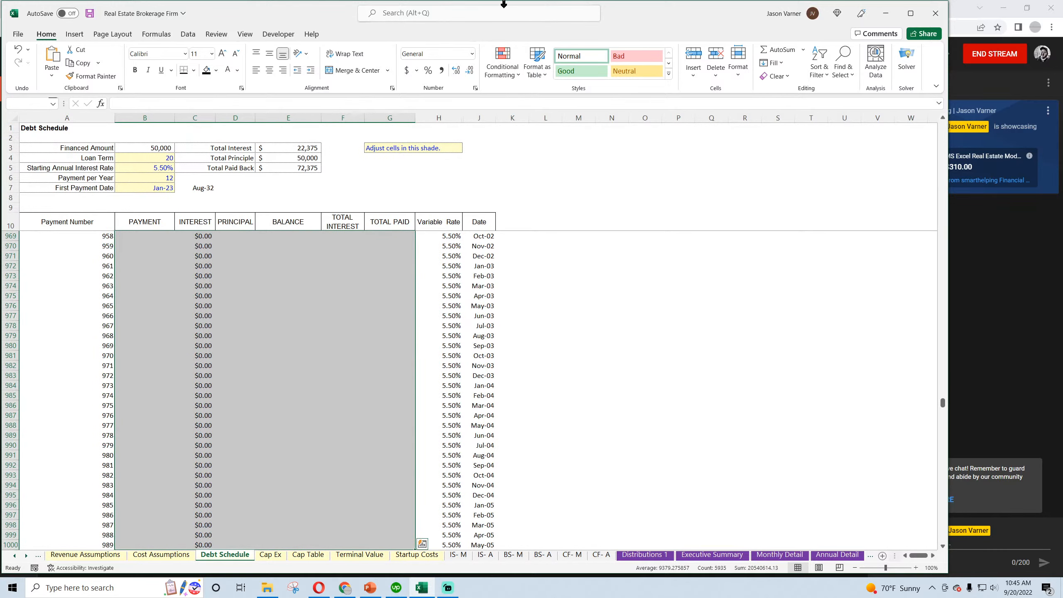
{"action": "key", "text": "ctrl+1"}
{"action": "left_click", "coordinate": [463, 310]}
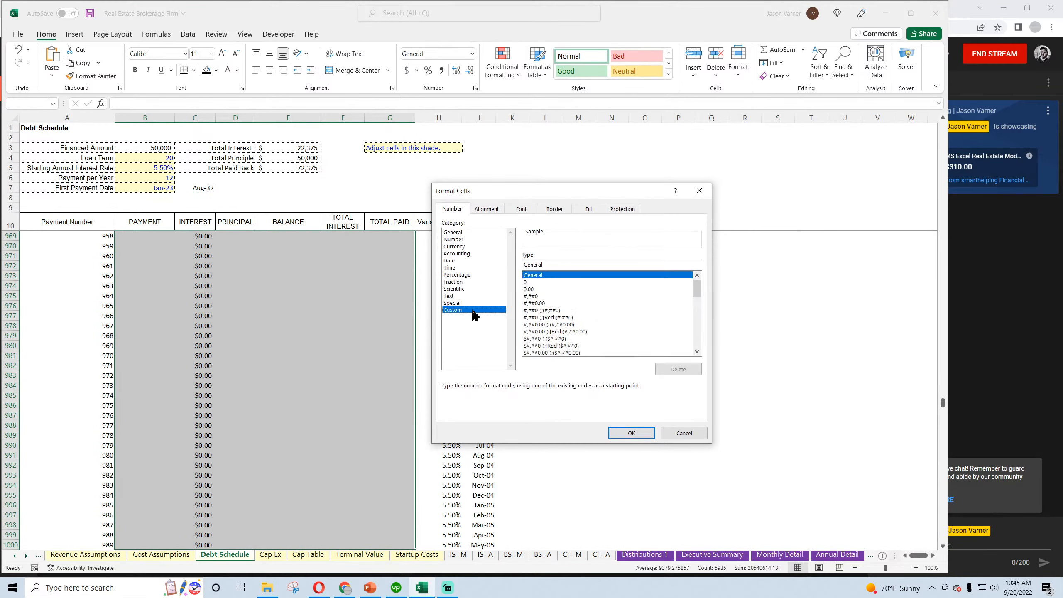
{"action": "left_click_drag", "start_coordinate": [697, 289], "coordinate": [703, 331]}
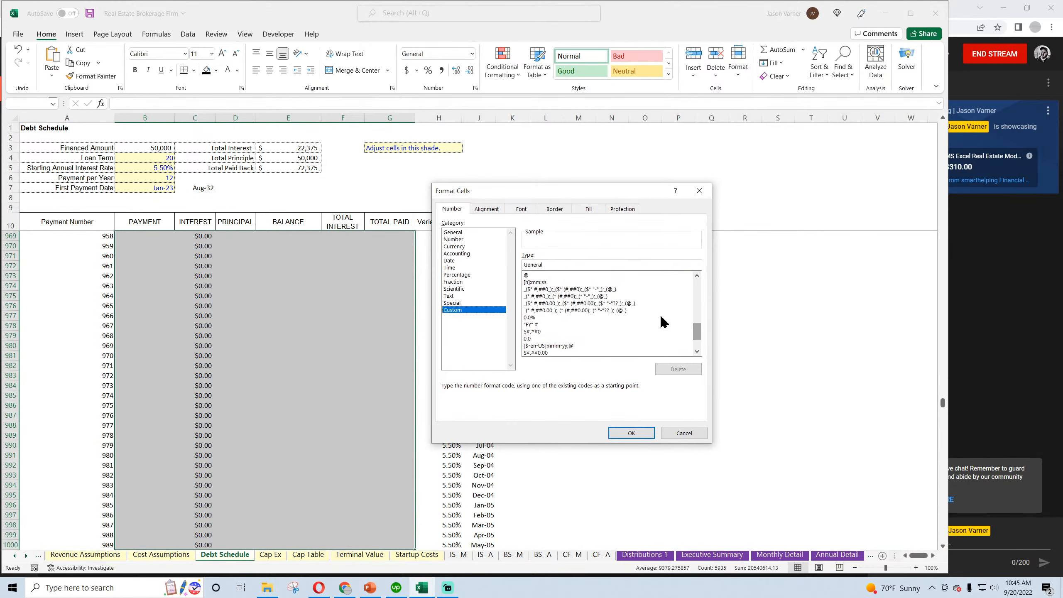
{"action": "left_click", "coordinate": [606, 298]}
{"action": "left_click", "coordinate": [632, 434]}
{"action": "left_click", "coordinate": [287, 347]}
{"action": "scroll", "coordinate": [318, 358], "scroll_direction": "up", "scroll_amount": 20}
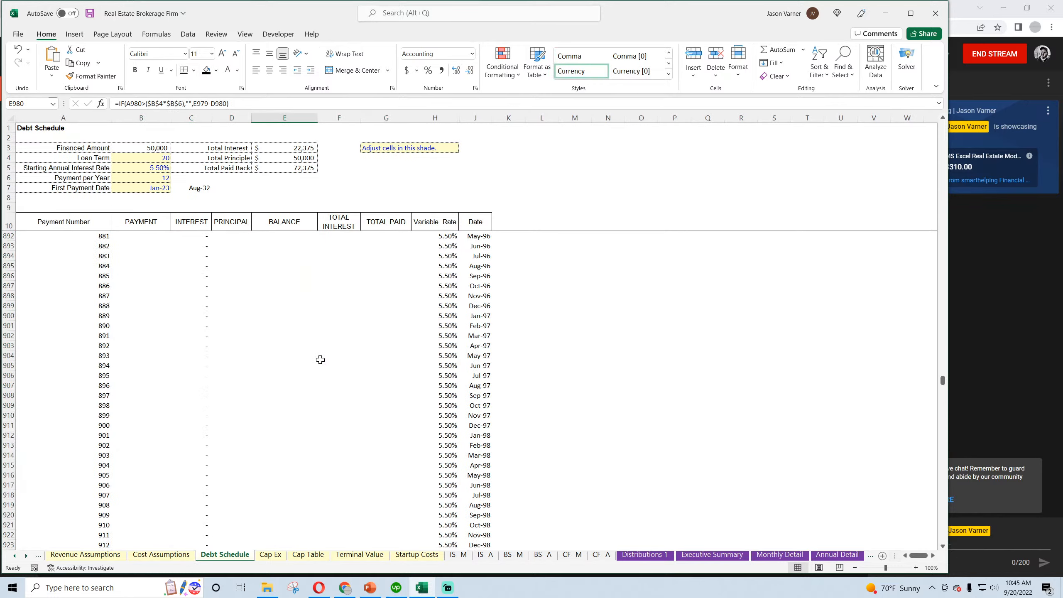
{"action": "scroll", "coordinate": [321, 361], "scroll_direction": "up", "scroll_amount": 20}
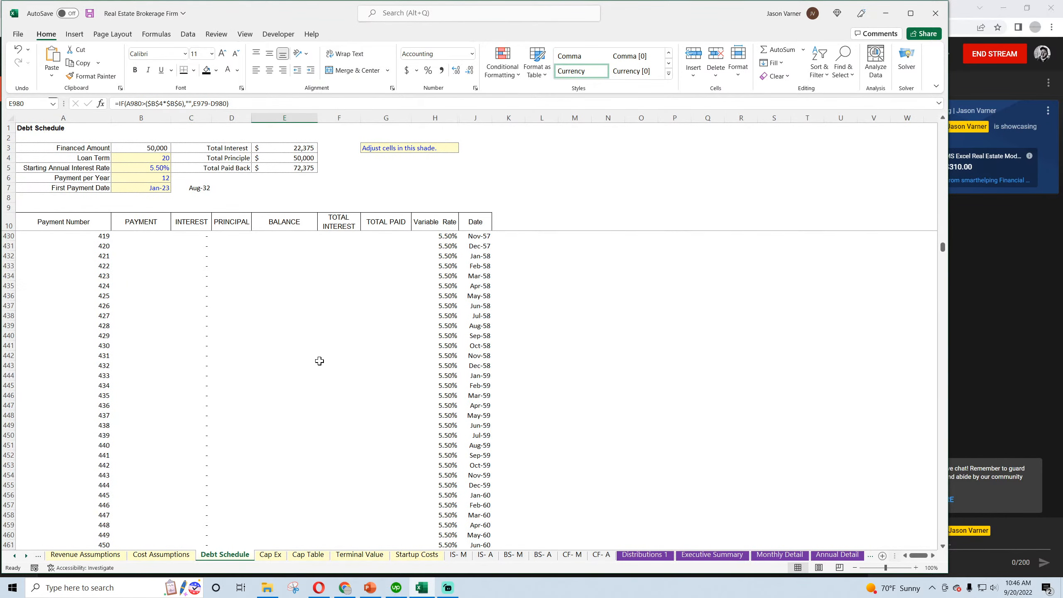
{"action": "scroll", "coordinate": [315, 362], "scroll_direction": "up", "scroll_amount": 20}
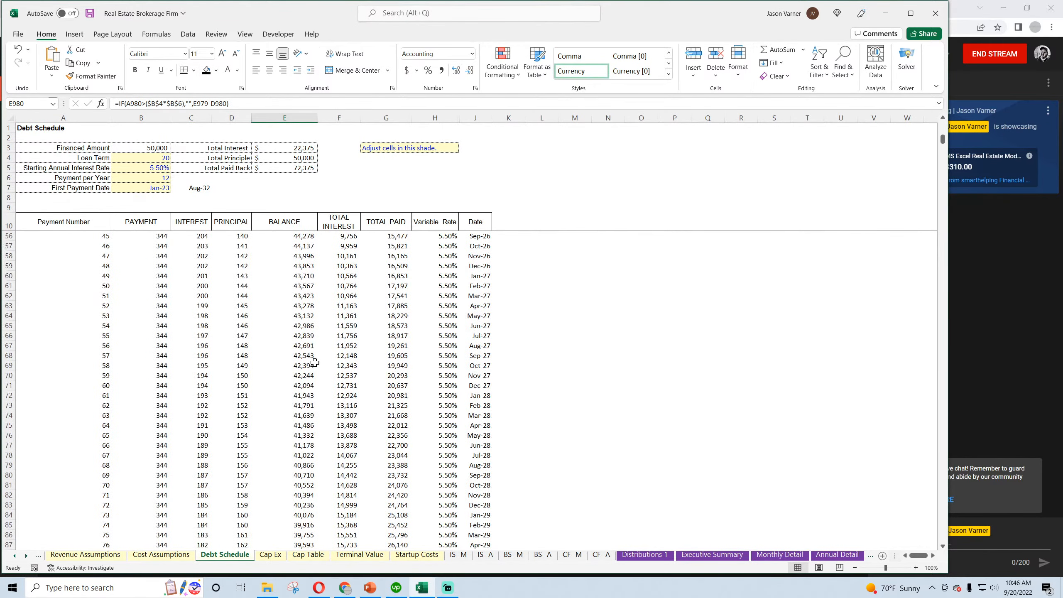
Add the label "Values in USD" in cell A2 under the Debt Schedule title
{"action": "left_click", "coordinate": [59, 139]}
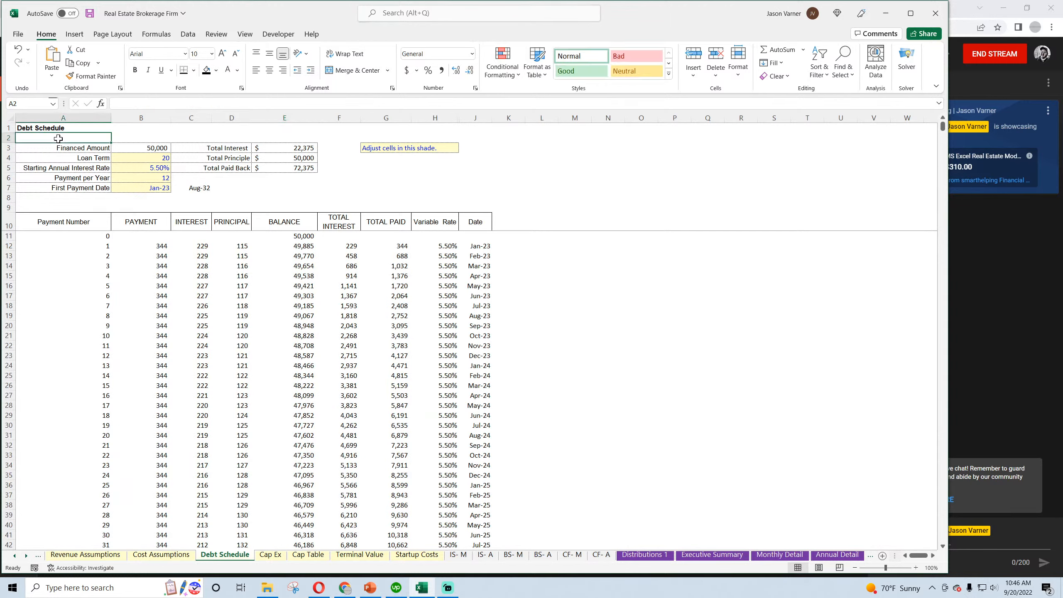
{"action": "type", "text": "Values in"}
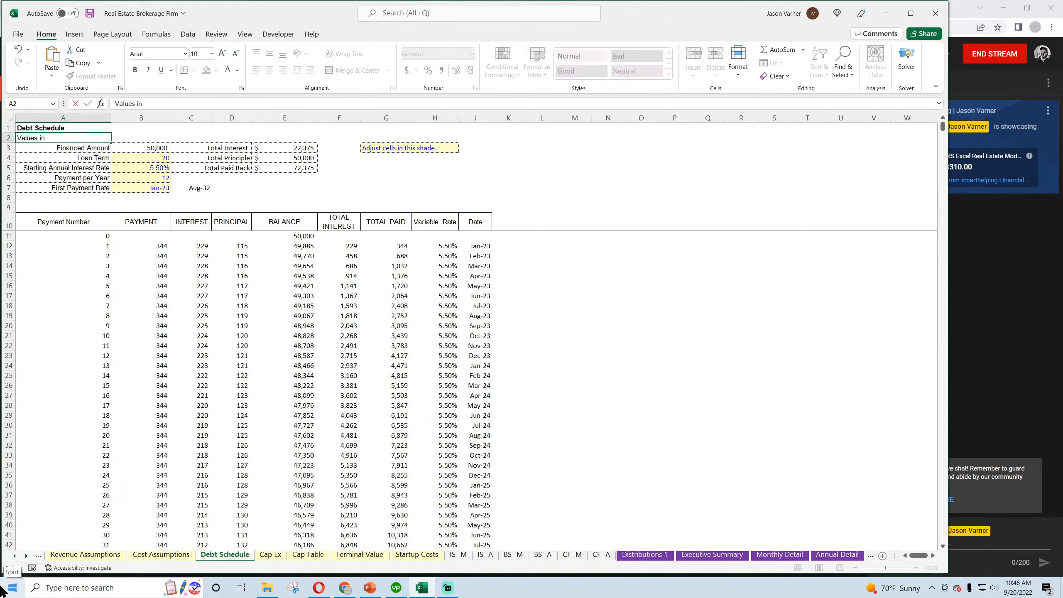
{"action": "type", "text": " USD"}
{"action": "key", "text": "Return"}
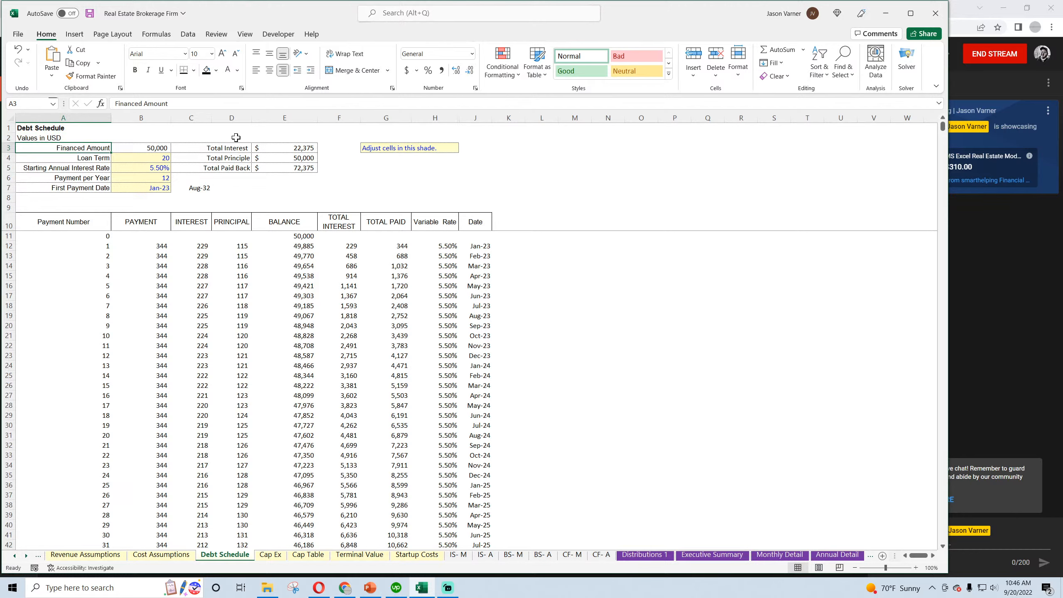
Change the font of the entire Debt Schedule sheet to Calibri, size 11
{"action": "left_click", "coordinate": [47, 128]}
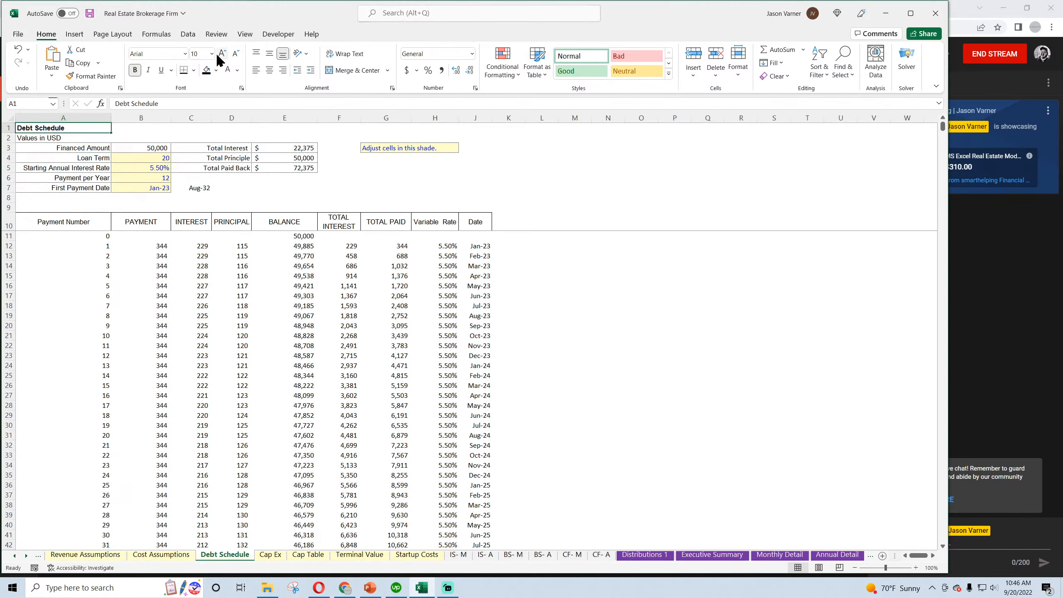
{"action": "left_click", "coordinate": [9, 117]}
{"action": "left_click", "coordinate": [184, 55]}
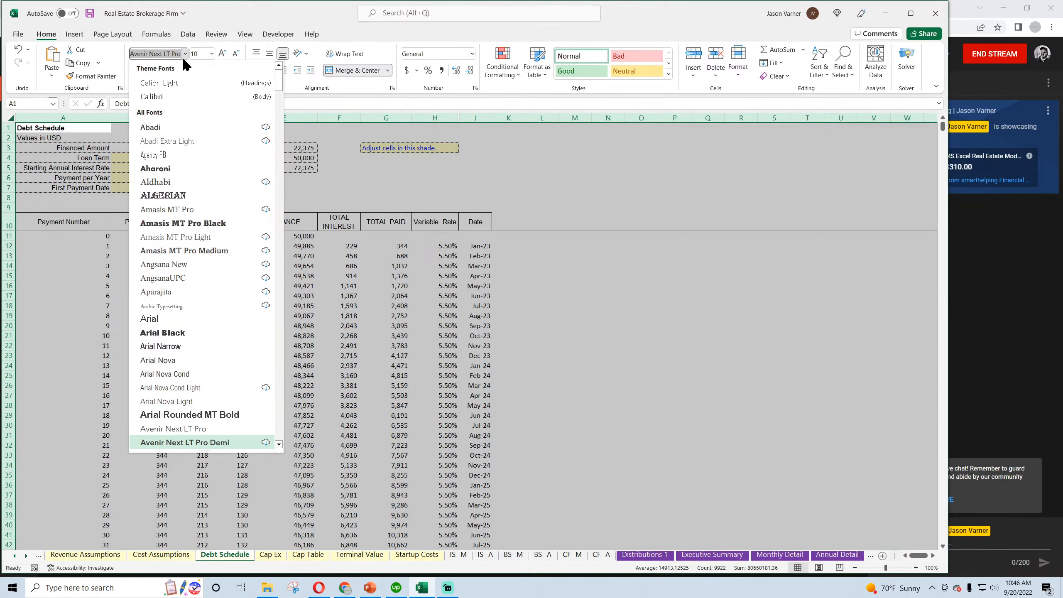
{"action": "left_click", "coordinate": [163, 98]}
{"action": "left_click", "coordinate": [212, 53]}
{"action": "left_click", "coordinate": [201, 103]}
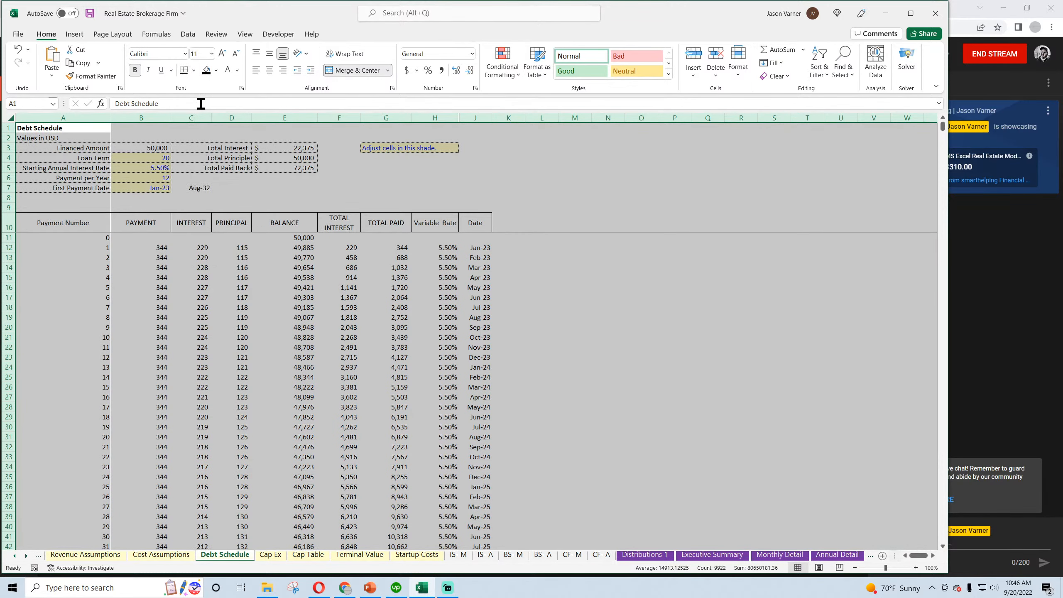
{"action": "left_click", "coordinate": [54, 129]}
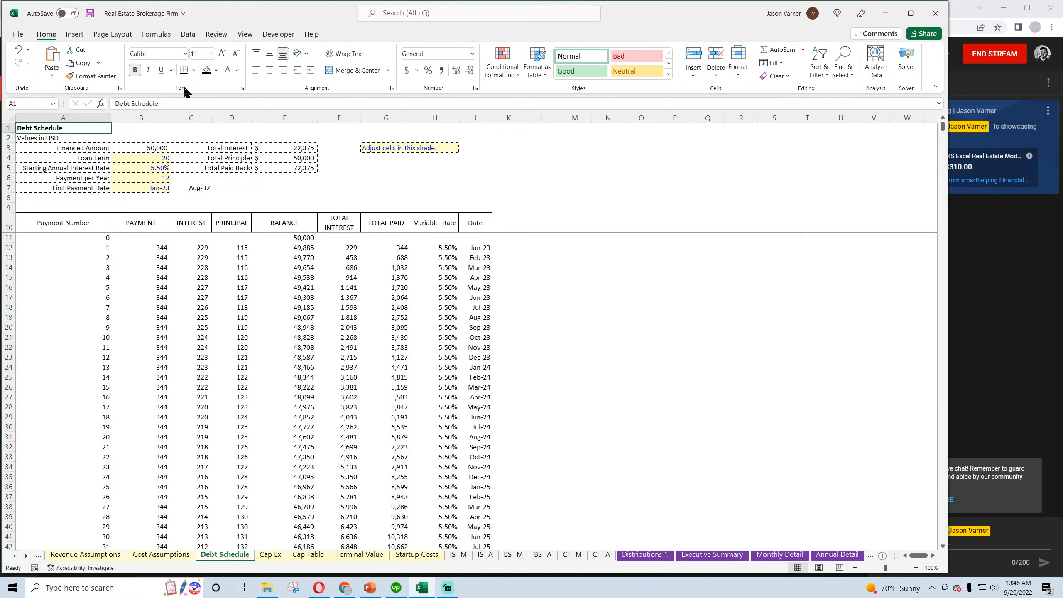
Enlarge the Debt Schedule title in A1 to 14 pt, and make row 2 slightly taller with its text top-aligned
{"action": "left_click", "coordinate": [211, 53]}
{"action": "left_click", "coordinate": [199, 134]}
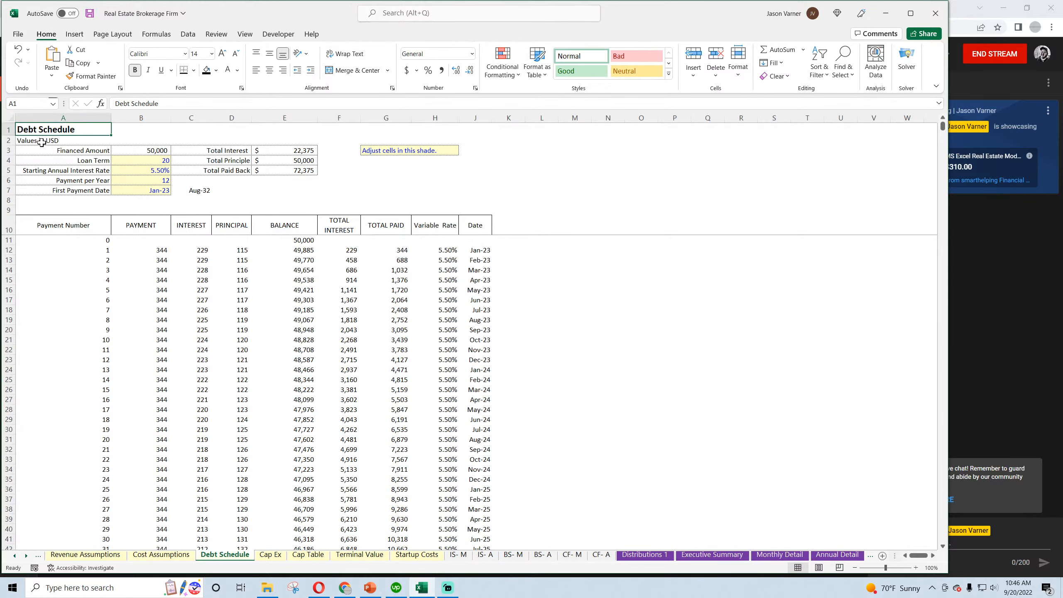
{"action": "left_click", "coordinate": [19, 142]}
{"action": "left_click_drag", "start_coordinate": [9, 146], "coordinate": [9, 148]}
{"action": "left_click", "coordinate": [8, 141]}
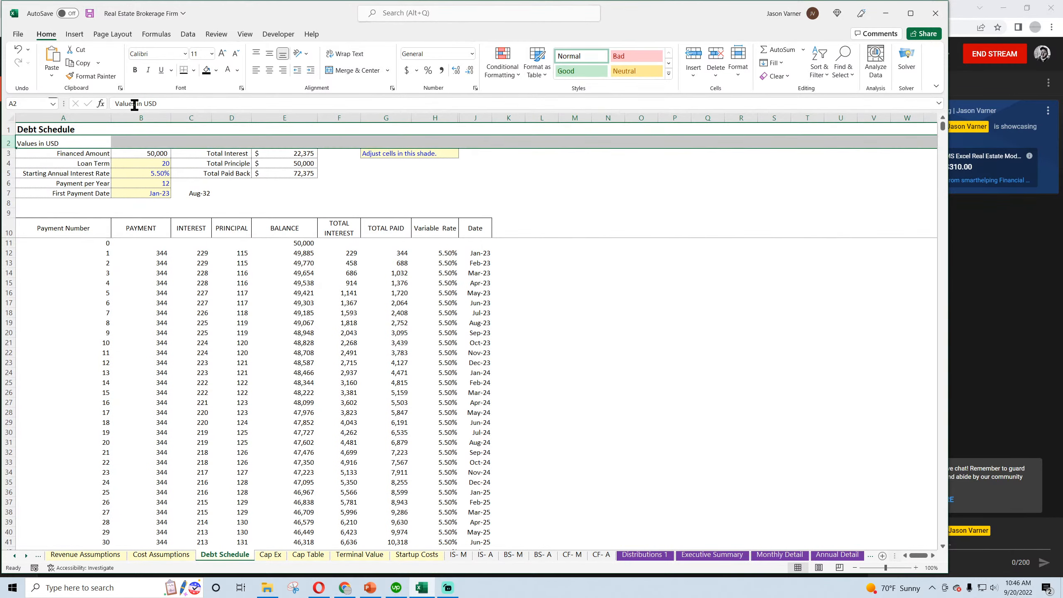
{"action": "left_click", "coordinate": [255, 53]}
{"action": "left_click", "coordinate": [634, 303]}
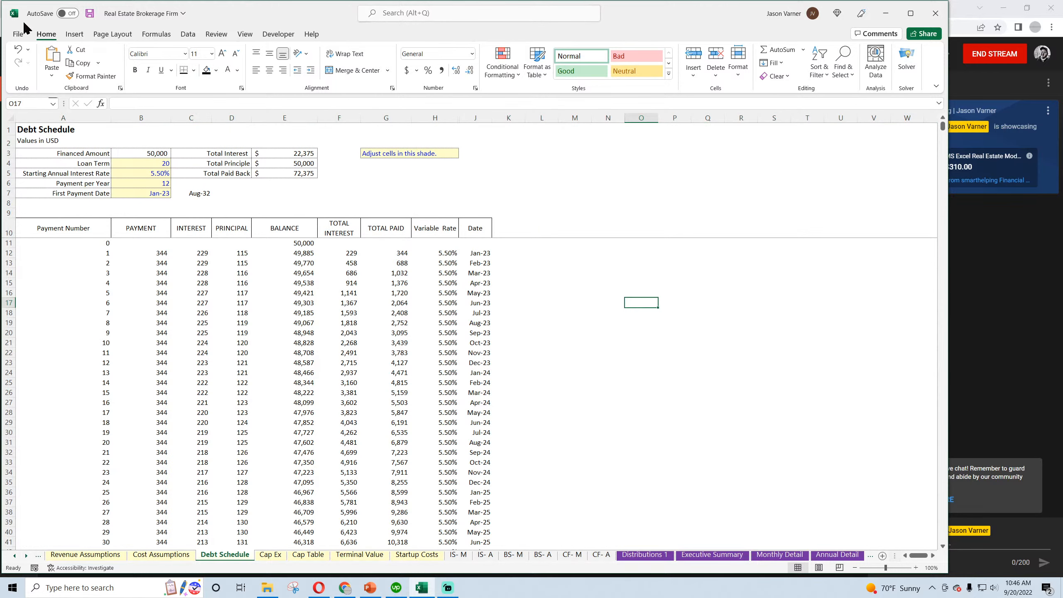
Save the workbook and return to the Monthly Detail sheet
{"action": "left_click", "coordinate": [90, 14]}
{"action": "left_click", "coordinate": [614, 272]}
{"action": "left_click", "coordinate": [279, 555]}
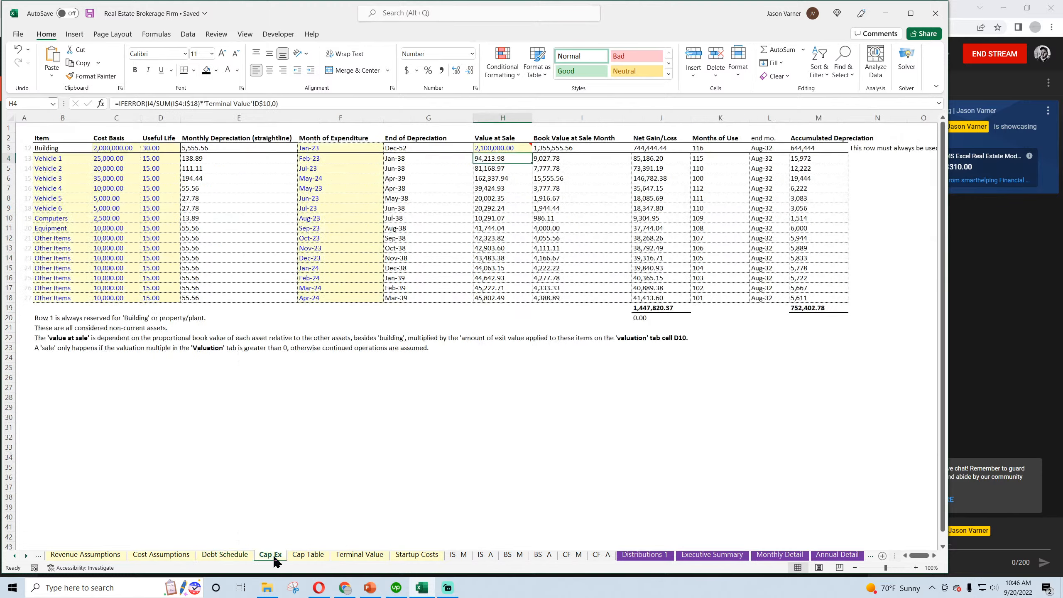
{"action": "left_click", "coordinate": [461, 555]}
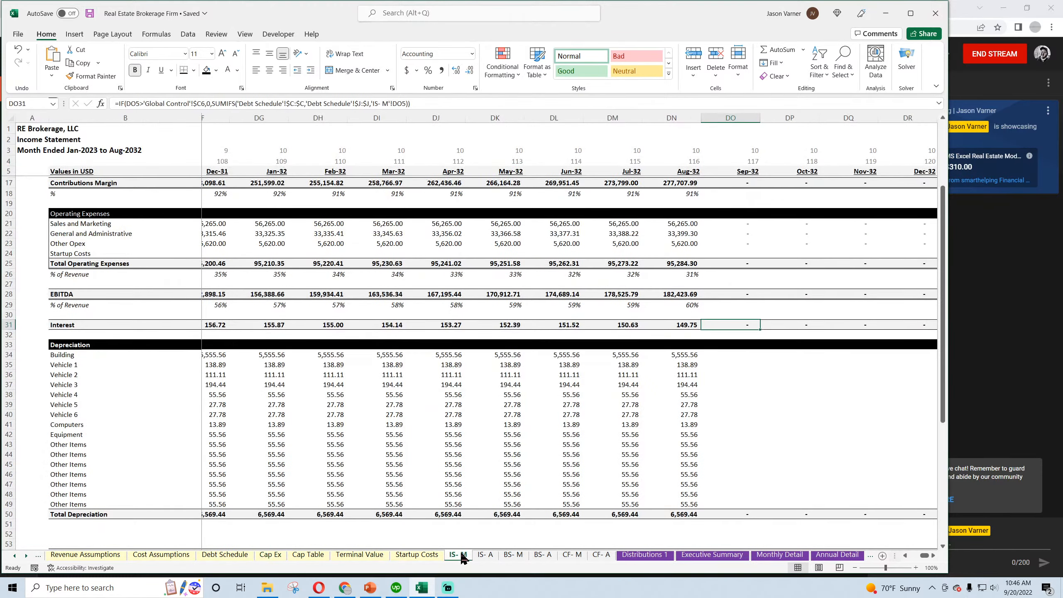
{"action": "left_click", "coordinate": [782, 555]}
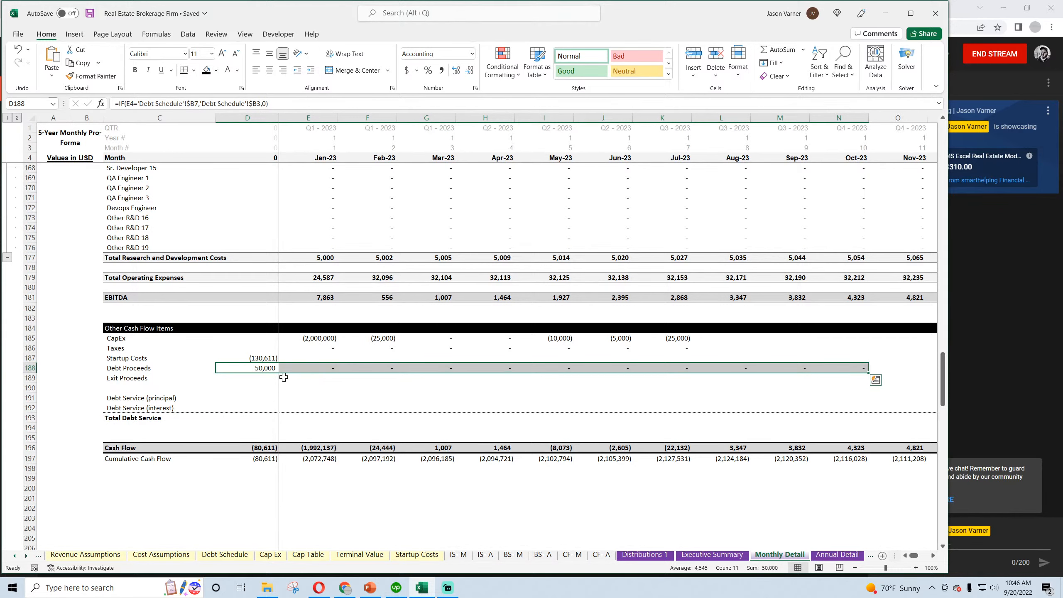
Link Exit Proceeds for Jan-23 in E189 to the sum of Sale of Business and Sale of Depreciable Assets, D19+D20 of CF- M
{"action": "left_click", "coordinate": [271, 379]}
{"action": "left_click", "coordinate": [292, 380]}
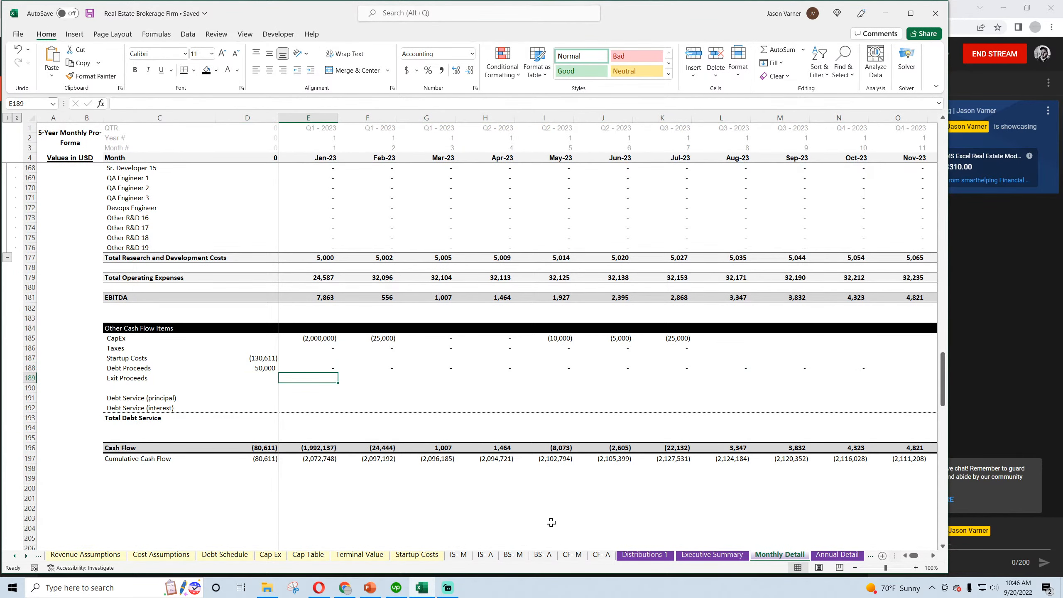
{"action": "type", "text": "="}
{"action": "left_click", "coordinate": [572, 554]}
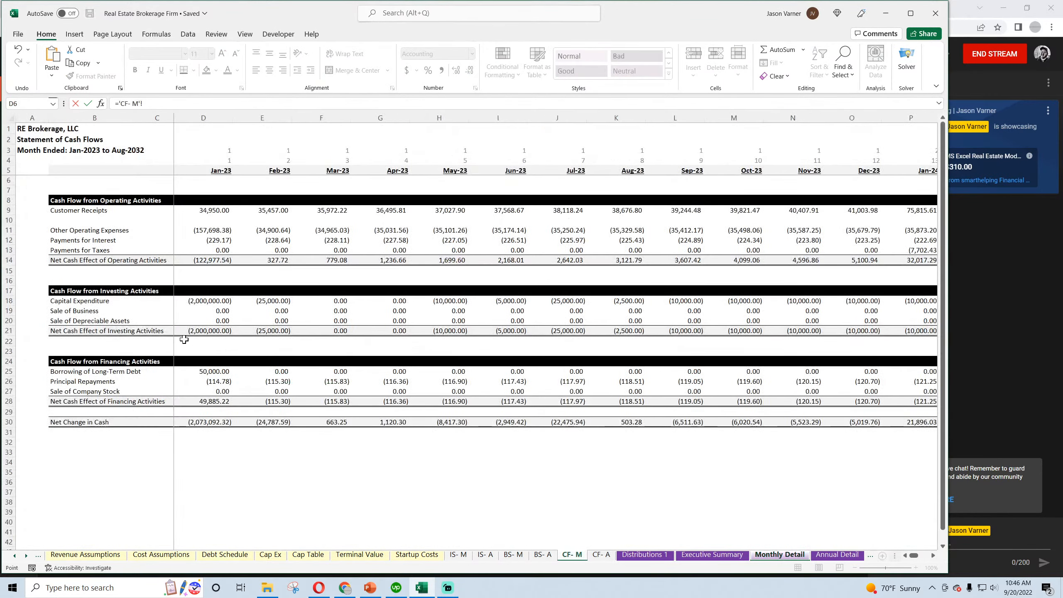
{"action": "left_click", "coordinate": [207, 312]}
{"action": "type", "text": "+"}
{"action": "left_click", "coordinate": [210, 320]}
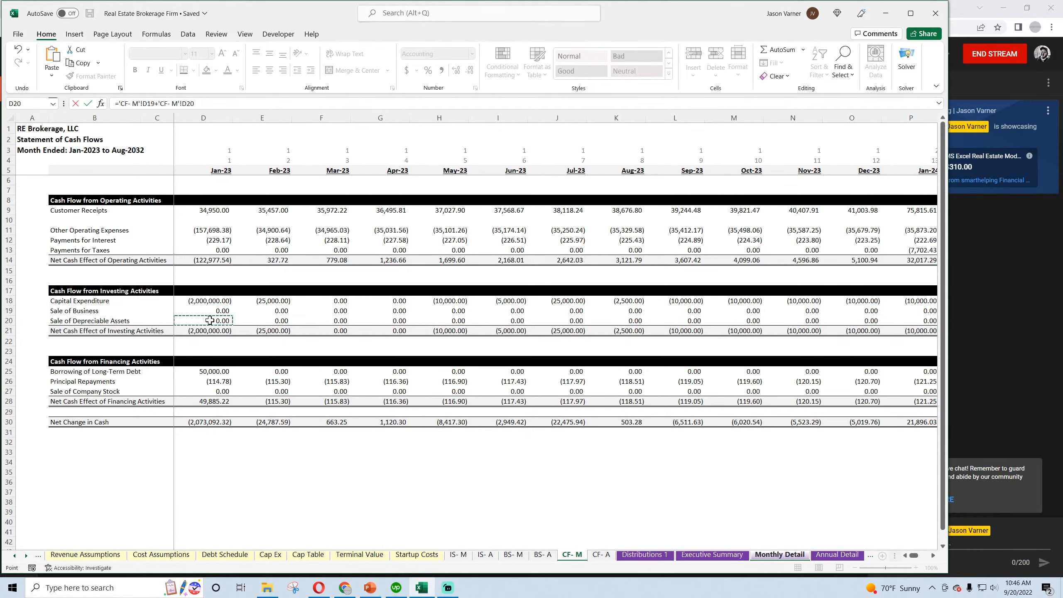
{"action": "key", "text": "Return"}
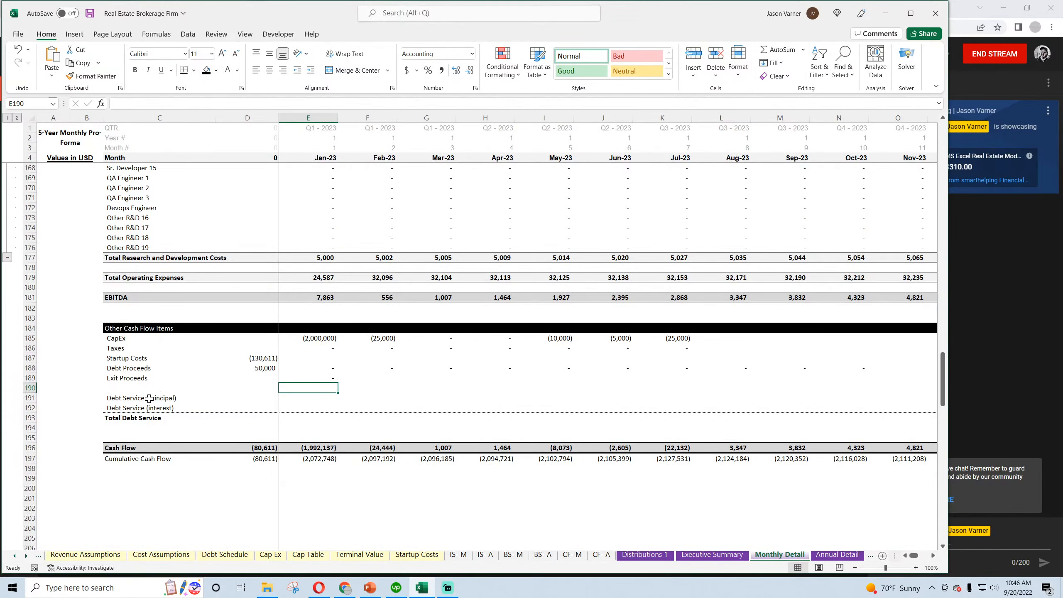
Build a SUMIFS for principal debt service in E191, summing Debt Schedule column D where the column J date matches Monthly Detail E4
{"action": "left_click_drag", "start_coordinate": [149, 399], "coordinate": [294, 399]}
{"action": "left_click", "coordinate": [296, 399]}
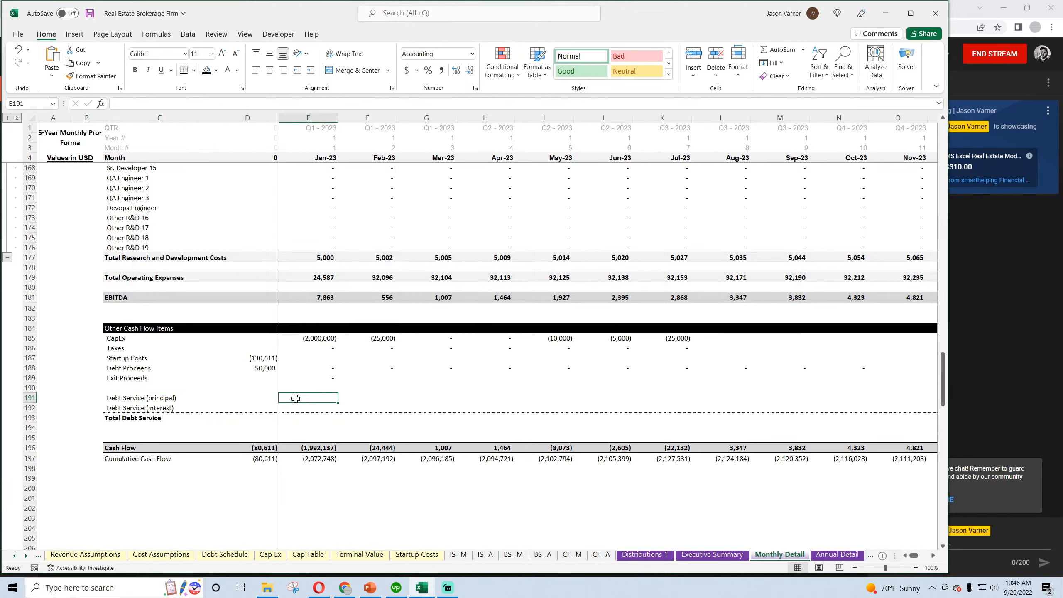
{"action": "type", "text": "="}
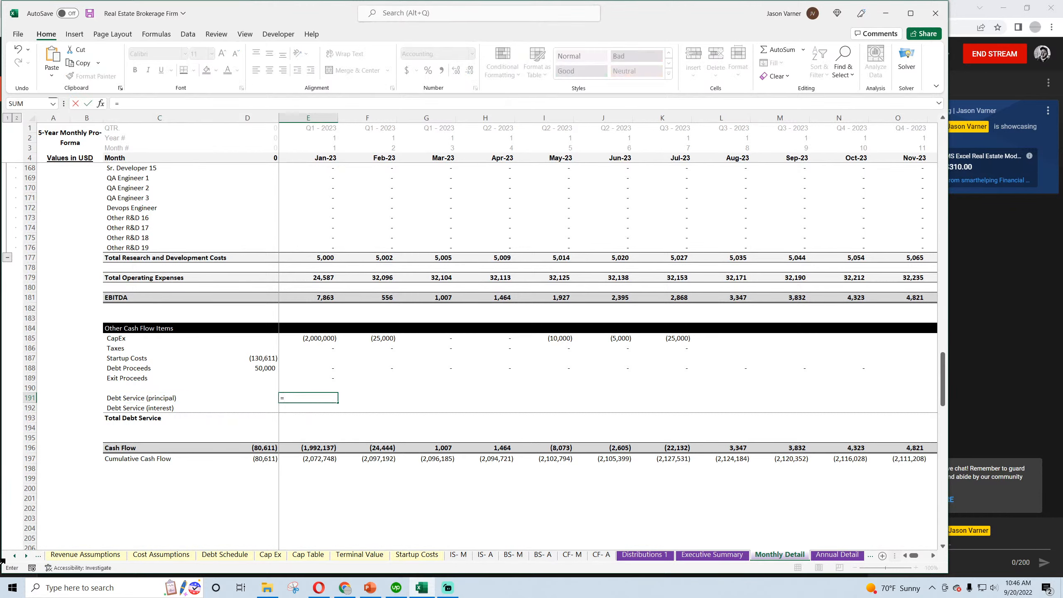
{"action": "type", "text": "sumifs("}
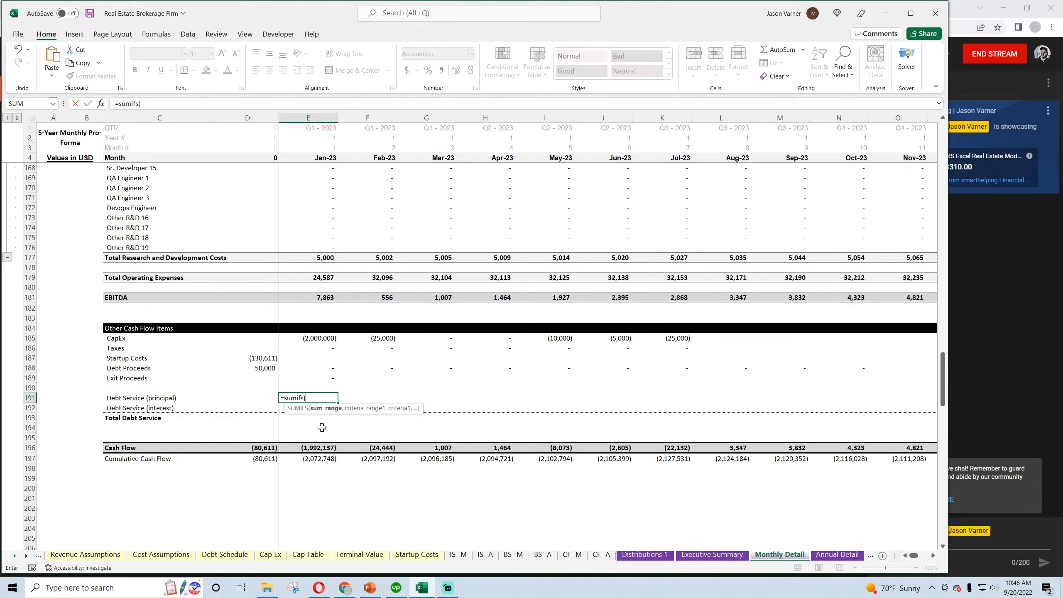
{"action": "scroll", "coordinate": [322, 428], "scroll_direction": "up", "scroll_amount": 4}
{"action": "left_click", "coordinate": [234, 556]}
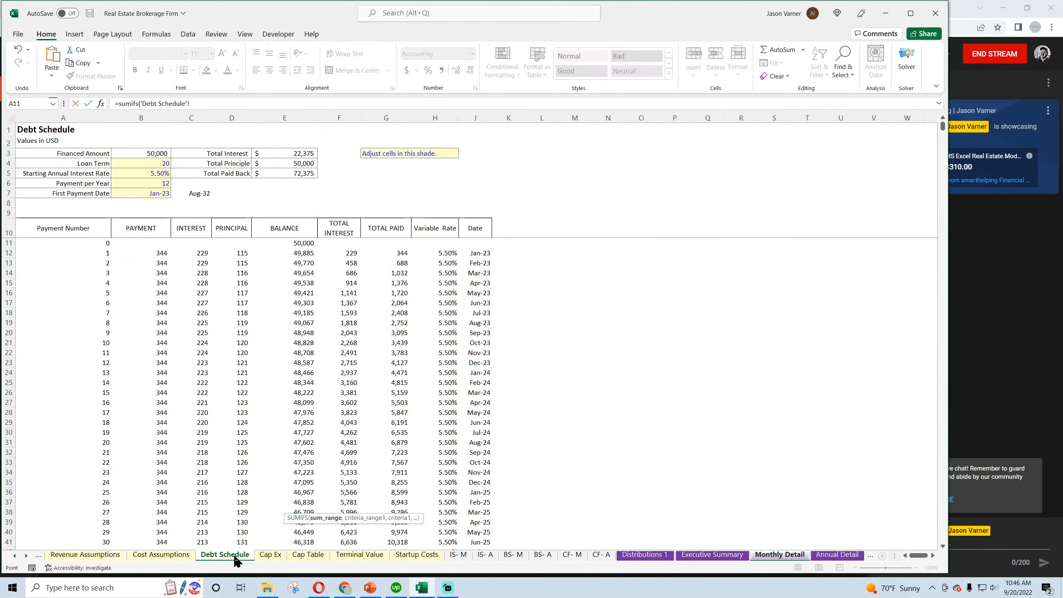
{"action": "left_click", "coordinate": [191, 118]}
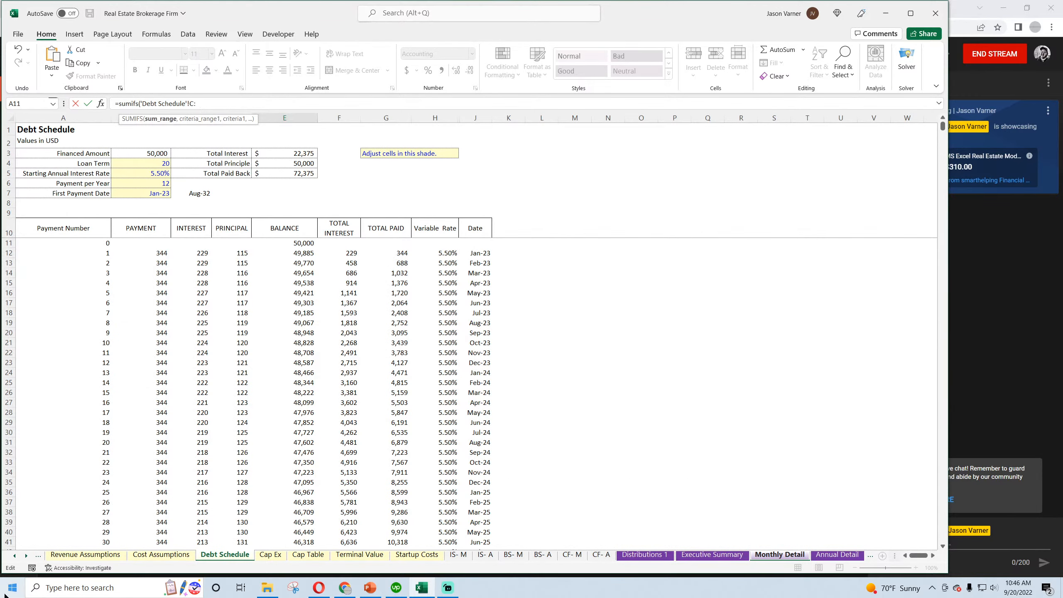
{"action": "key", "text": "BackSpace"}
{"action": "key", "text": "BackSpace"}
{"action": "type", "text": "d:d,"}
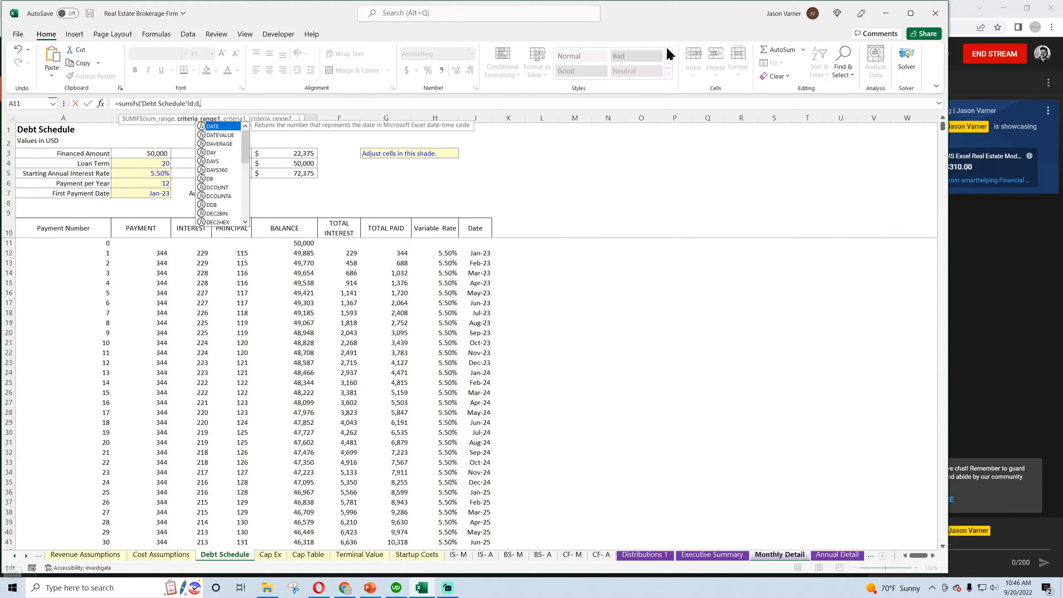
{"action": "left_click", "coordinate": [481, 114]}
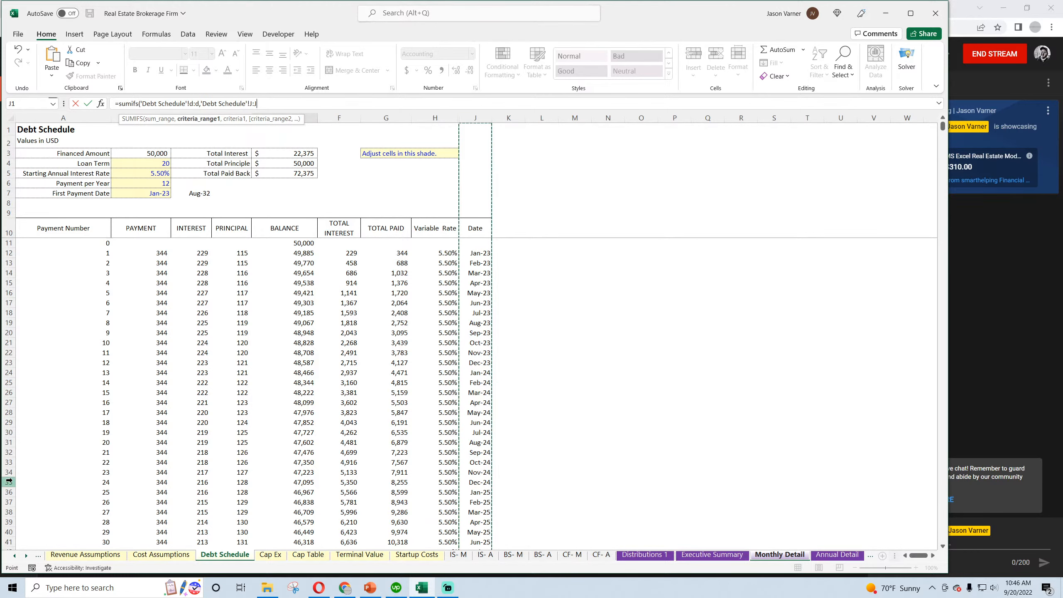
{"action": "type", "text": ","}
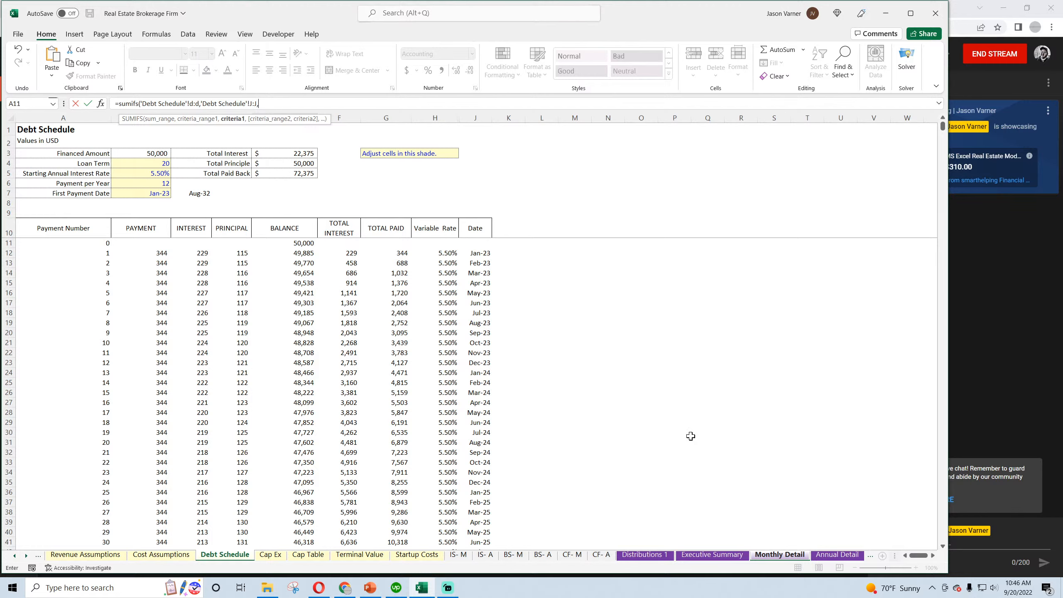
{"action": "left_click", "coordinate": [780, 554]}
{"action": "left_click", "coordinate": [319, 159]}
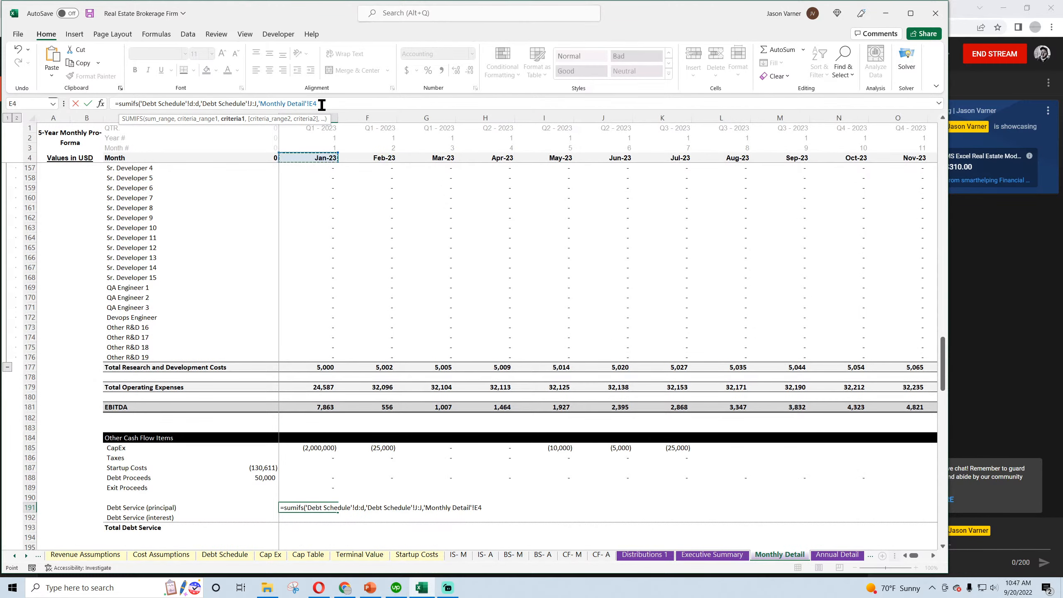
Anchor the E191 SUMIFS references as $D:$D, $J:$J and E$4 without the Monthly Detail prefix, and fill the formula through Aug-23
{"action": "type", "text": "$"}
{"action": "key", "text": "Left"}
{"action": "key", "text": "Left"}
{"action": "key", "text": "Left"}
{"action": "key", "text": "BackSpace"}
{"action": "key", "text": "BackSpace"}
{"action": "key", "text": "BackSpace"}
{"action": "key", "text": "BackSpace"}
{"action": "key", "text": "BackSpace"}
{"action": "key", "text": "BackSpace"}
{"action": "key", "text": "BackSpace"}
{"action": "key", "text": "BackSpace"}
{"action": "key", "text": "BackSpace"}
{"action": "key", "text": "BackSpace"}
{"action": "key", "text": "BackSpace"}
{"action": "key", "text": "BackSpace"}
{"action": "key", "text": "BackSpace"}
{"action": "key", "text": "BackSpace"}
{"action": "key", "text": "BackSpace"}
{"action": "key", "text": "BackSpace"}
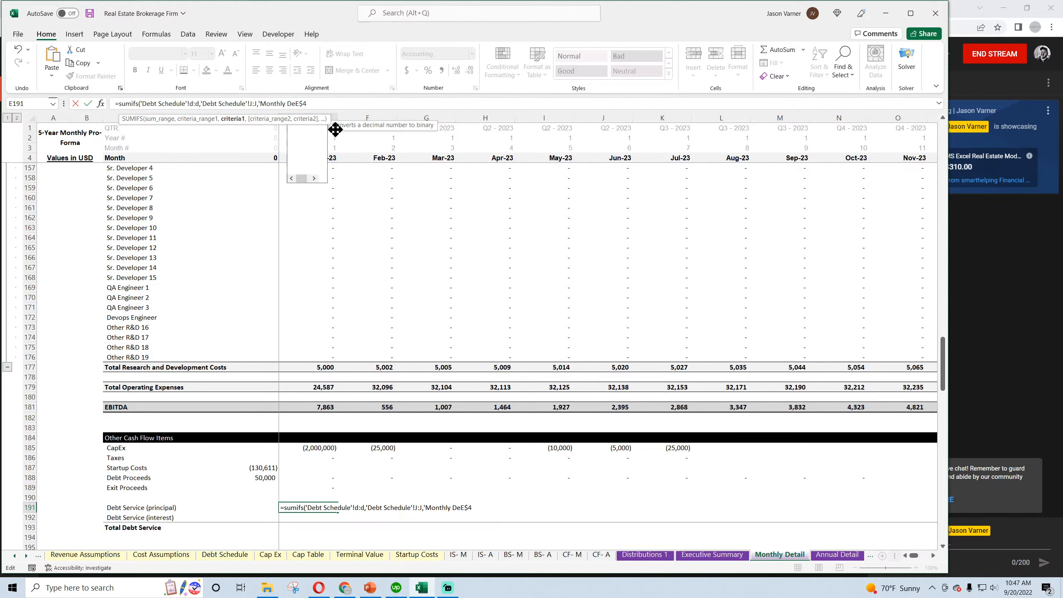
{"action": "key", "text": "BackSpace"}
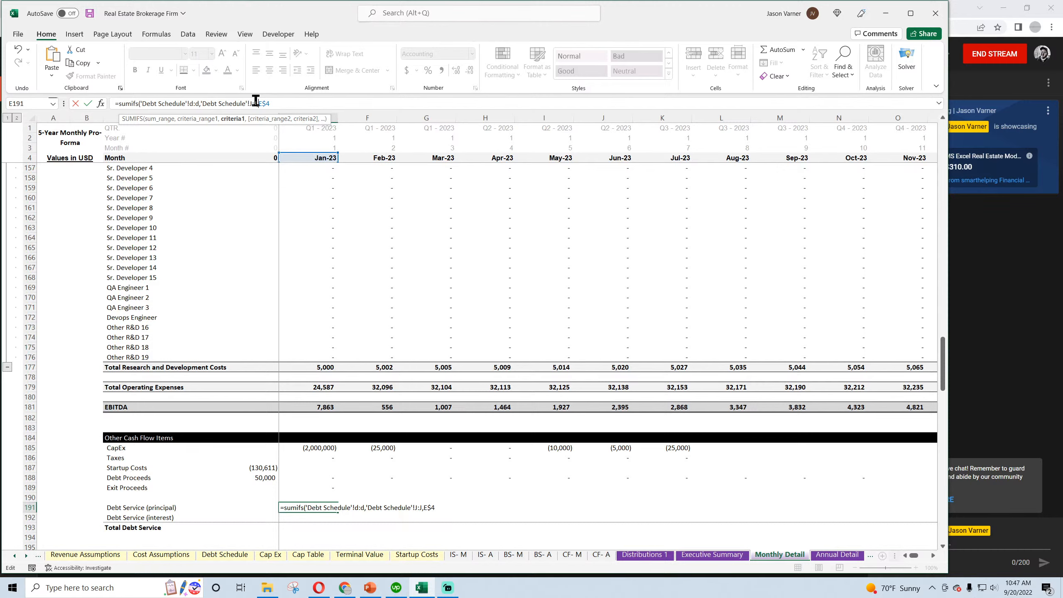
{"action": "key", "text": "Left"}
{"action": "key", "text": "Left"}
{"action": "type", "text": "$"}
{"action": "key", "text": "Left"}
{"action": "key", "text": "Left"}
{"action": "key", "text": "Left"}
{"action": "type", "text": "$"}
{"action": "left_click", "coordinate": [197, 103]}
{"action": "type", "text": "$d$"}
{"action": "key", "text": "Left"}
{"action": "key", "text": "Left"}
{"action": "key", "text": "Left"}
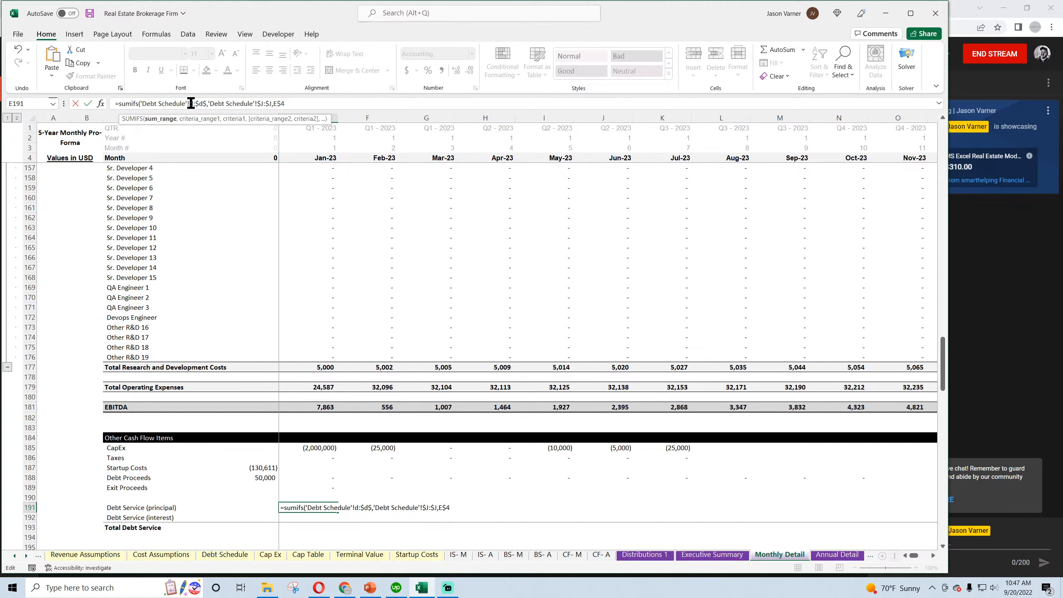
{"action": "type", "text": "$"}
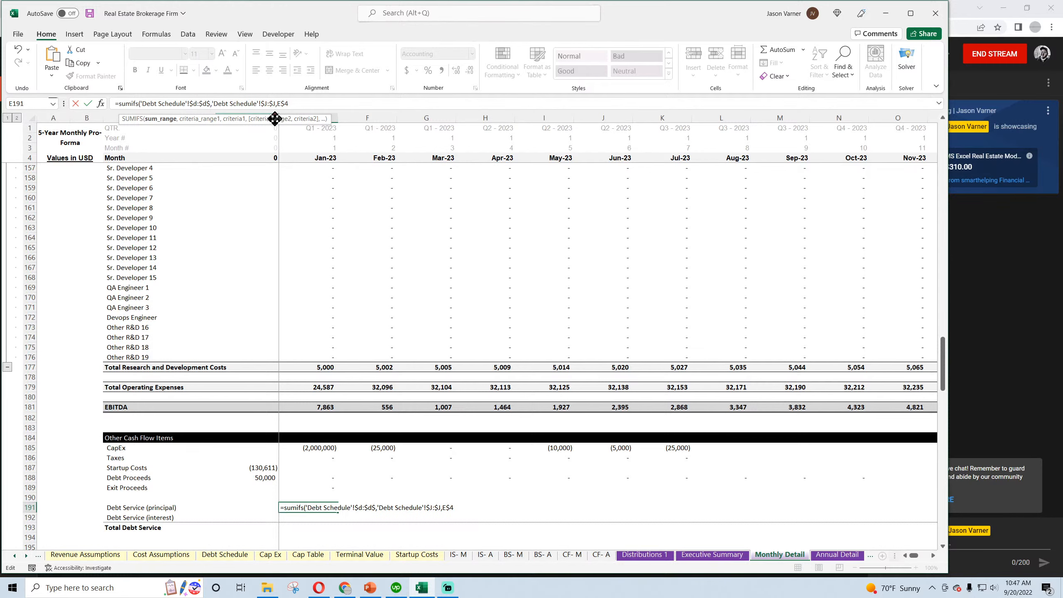
{"action": "key", "text": "Return"}
{"action": "left_click", "coordinate": [326, 508]}
{"action": "left_click_drag", "start_coordinate": [337, 522], "coordinate": [751, 520]}
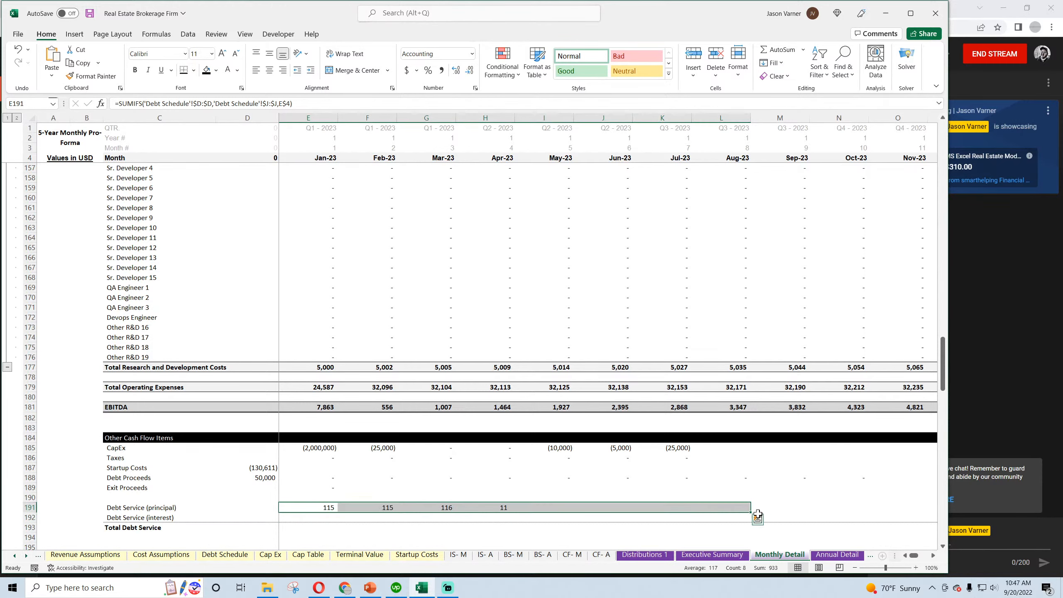
Copy the principal formula down to Debt Service (interest) in E192 and change its sum range to Debt Schedule column $C:$C
{"action": "left_click", "coordinate": [225, 555]}
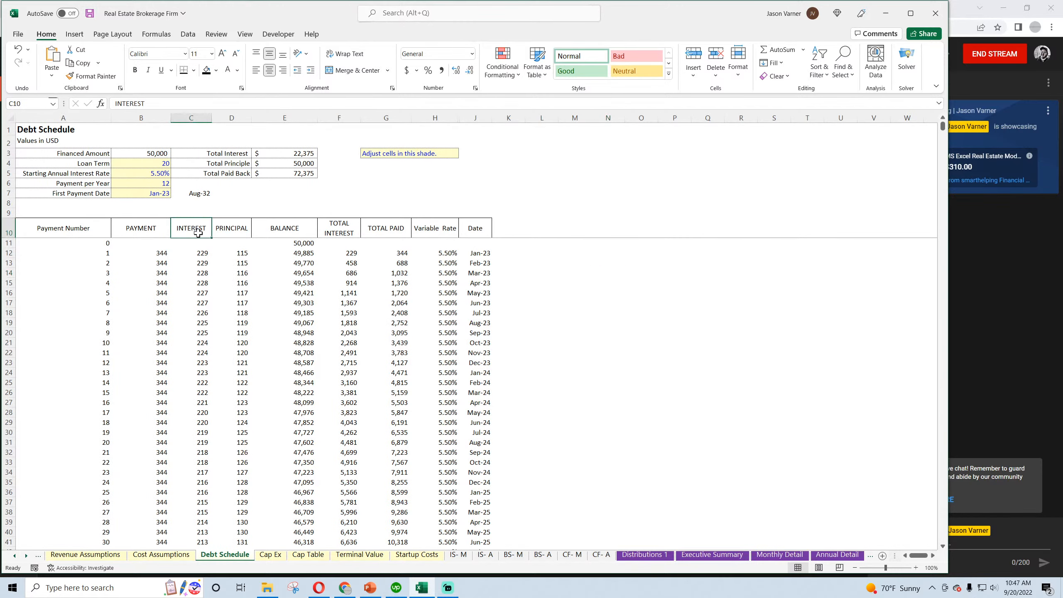
{"action": "left_click", "coordinate": [779, 555]}
{"action": "left_click", "coordinate": [329, 509]}
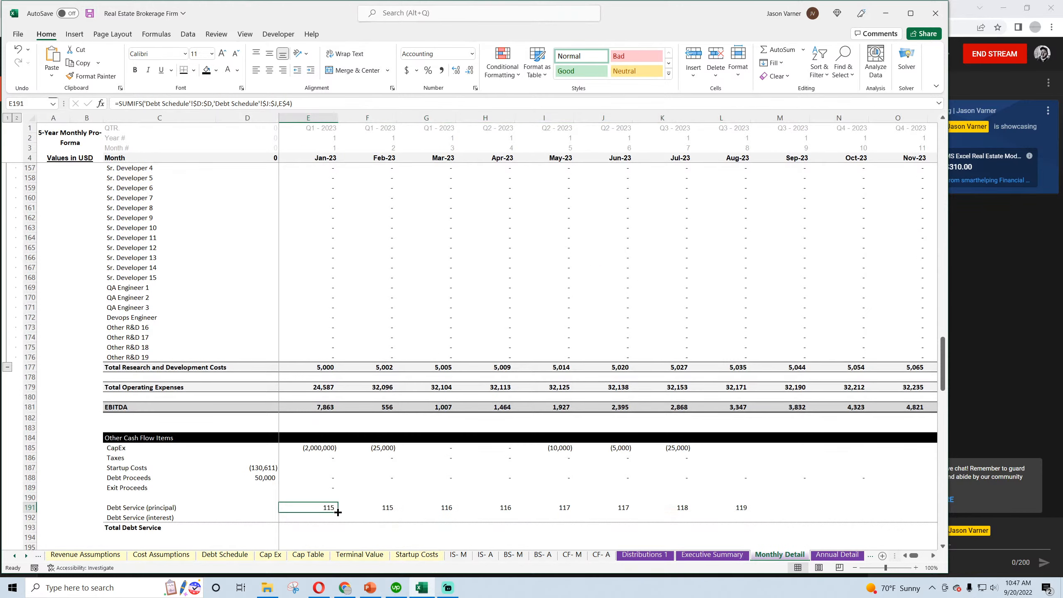
{"action": "left_click_drag", "start_coordinate": [337, 508], "coordinate": [330, 519]}
{"action": "left_click", "coordinate": [202, 104]}
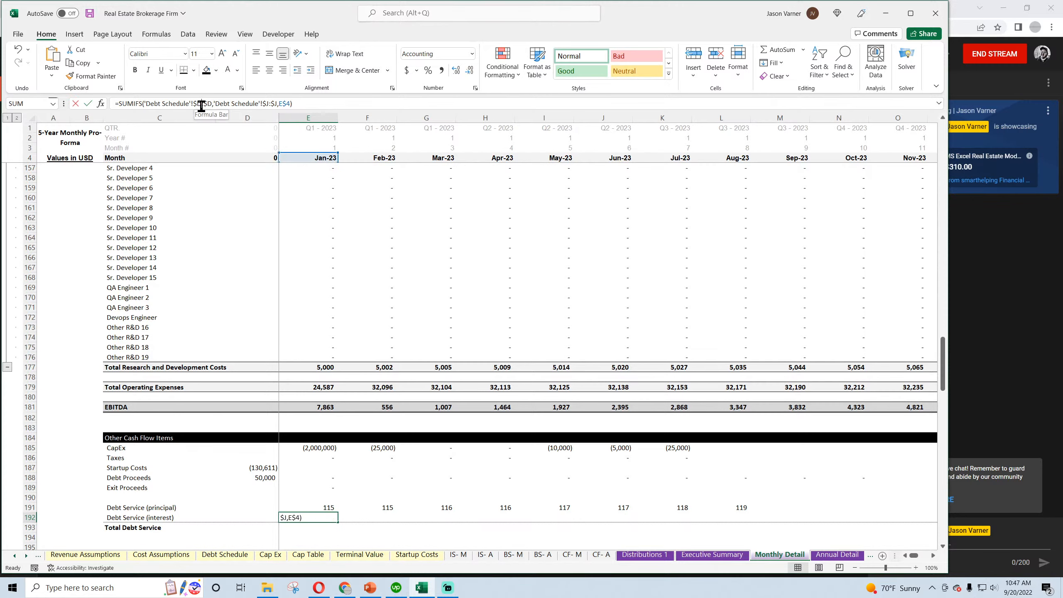
{"action": "key", "text": "BackSpace"}
{"action": "type", "text": "c"}
{"action": "key", "text": "Right"}
{"action": "key", "text": "Right"}
{"action": "key", "text": "Delete"}
{"action": "type", "text": "c"}
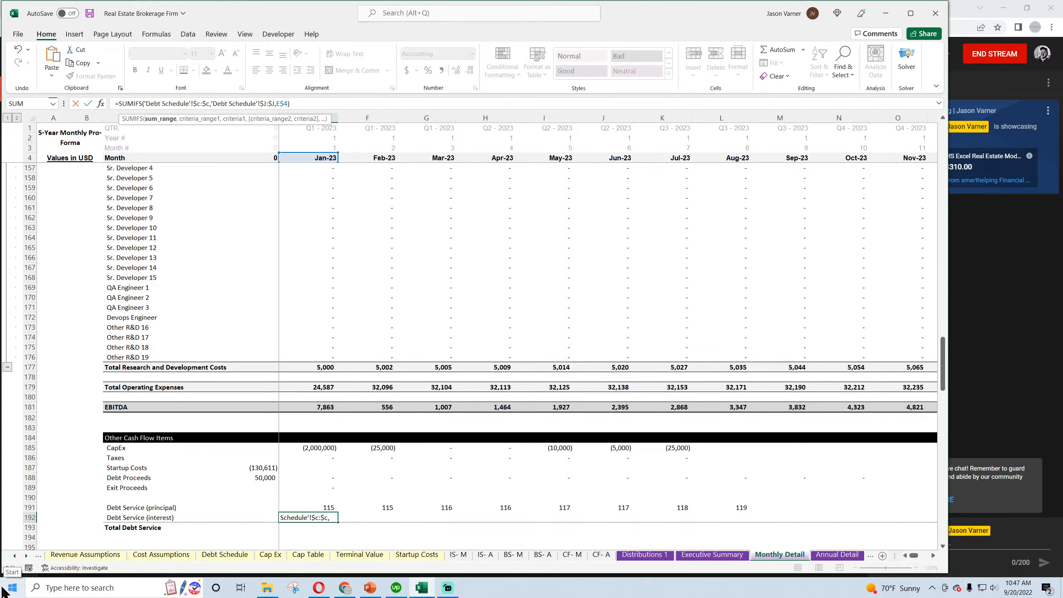
{"action": "key", "text": "Return"}
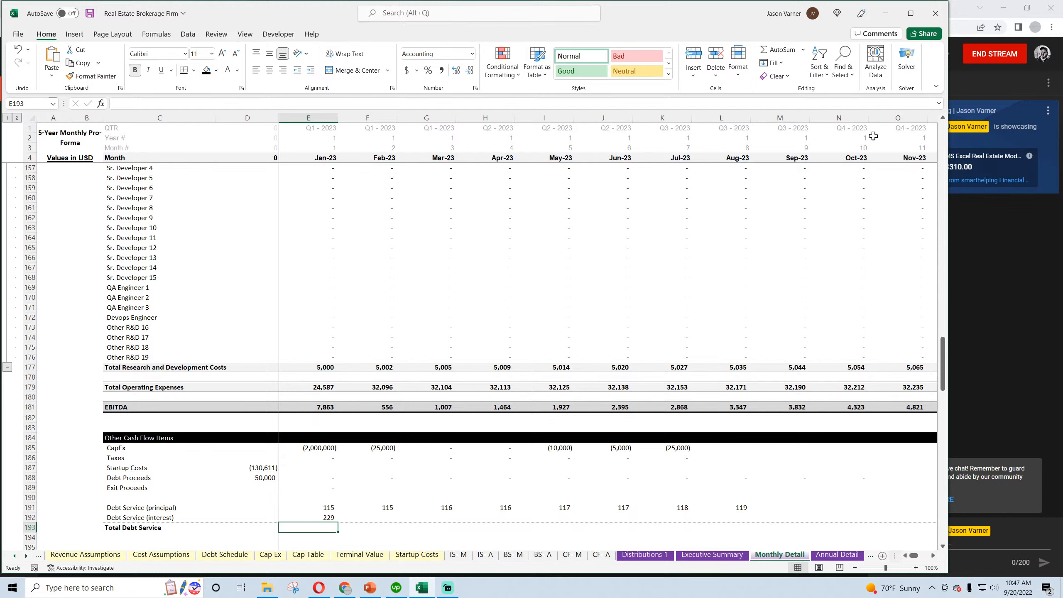
Sum principal and interest as Total Debt Service in E193, and fill the three debt service rows across through Oct-23
{"action": "left_click", "coordinate": [777, 50]}
{"action": "key", "text": "Return"}
{"action": "scroll", "coordinate": [391, 500], "scroll_direction": "down", "scroll_amount": 3}
{"action": "scroll", "coordinate": [392, 501], "scroll_direction": "down", "scroll_amount": 1}
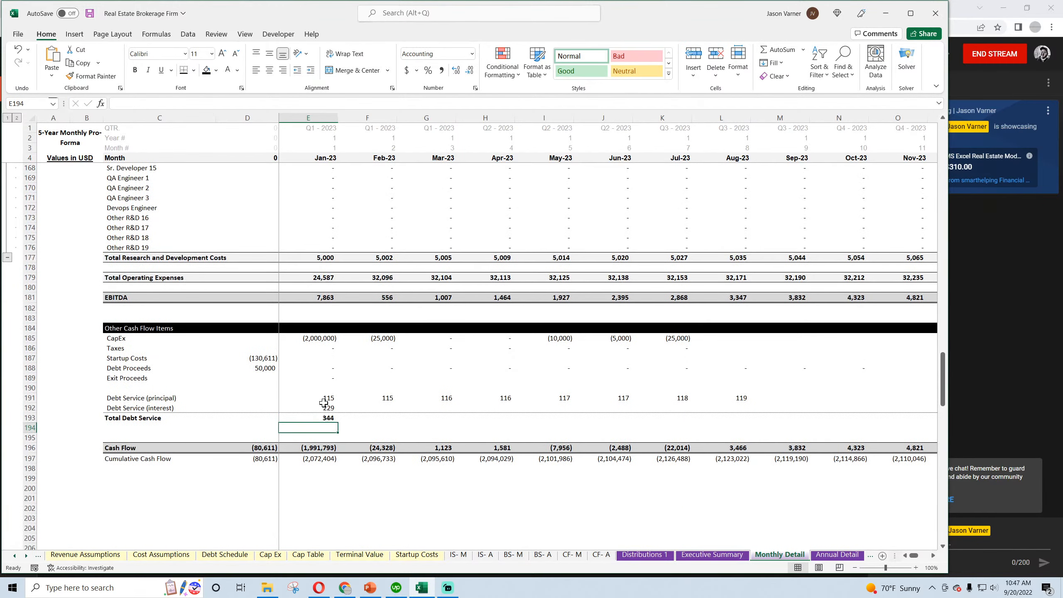
{"action": "left_click_drag", "start_coordinate": [329, 398], "coordinate": [868, 426]}
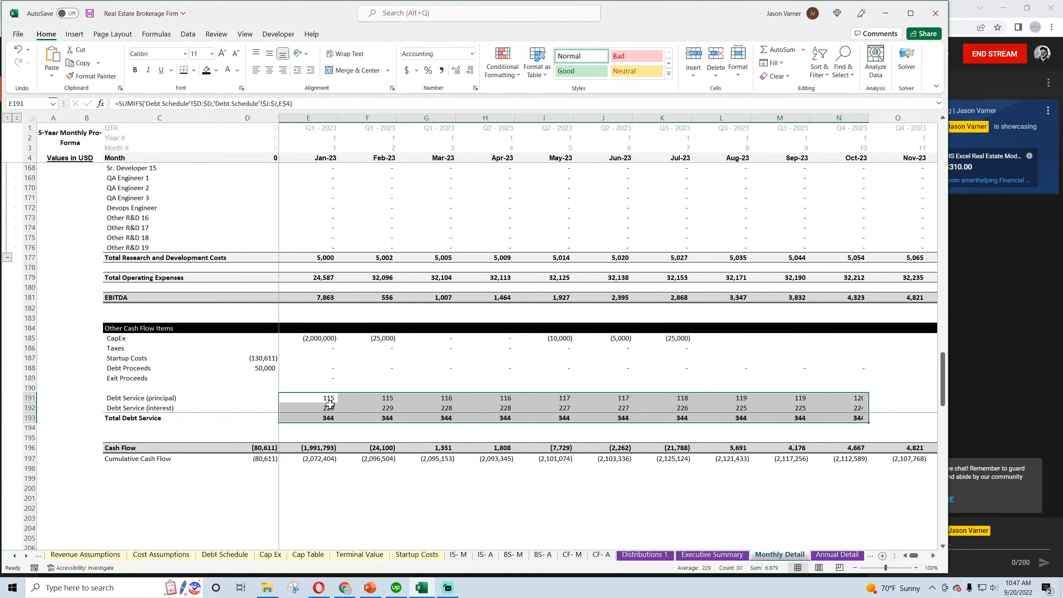
Copy the end-date test IF(E$4>'Global Control'!$C$6,0, from the E174 formula and prepend it to the principal SUMIFS in E191
{"action": "left_click", "coordinate": [324, 231]}
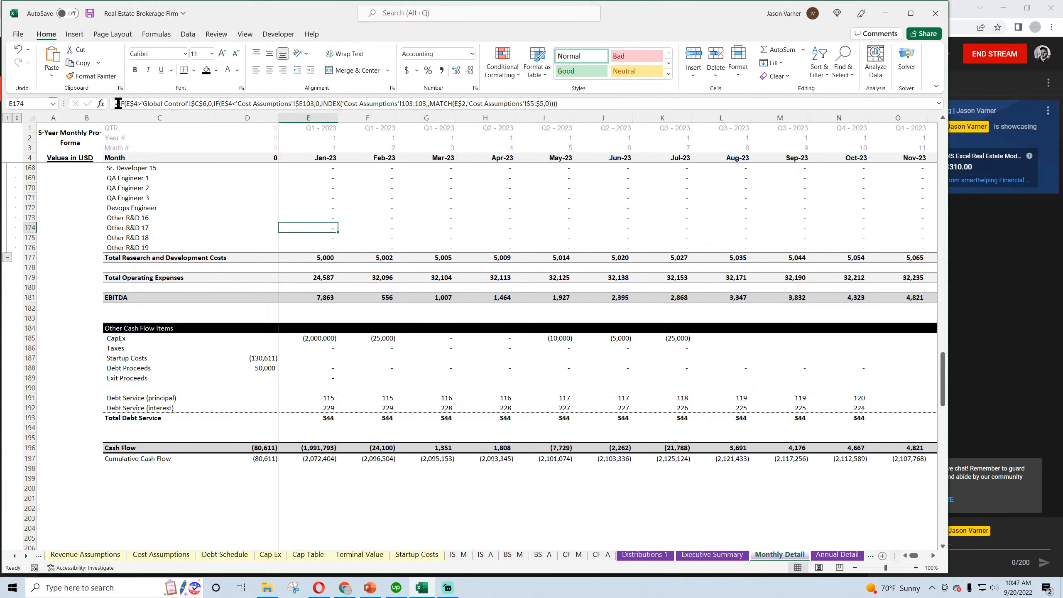
{"action": "left_click_drag", "start_coordinate": [119, 103], "coordinate": [220, 105]}
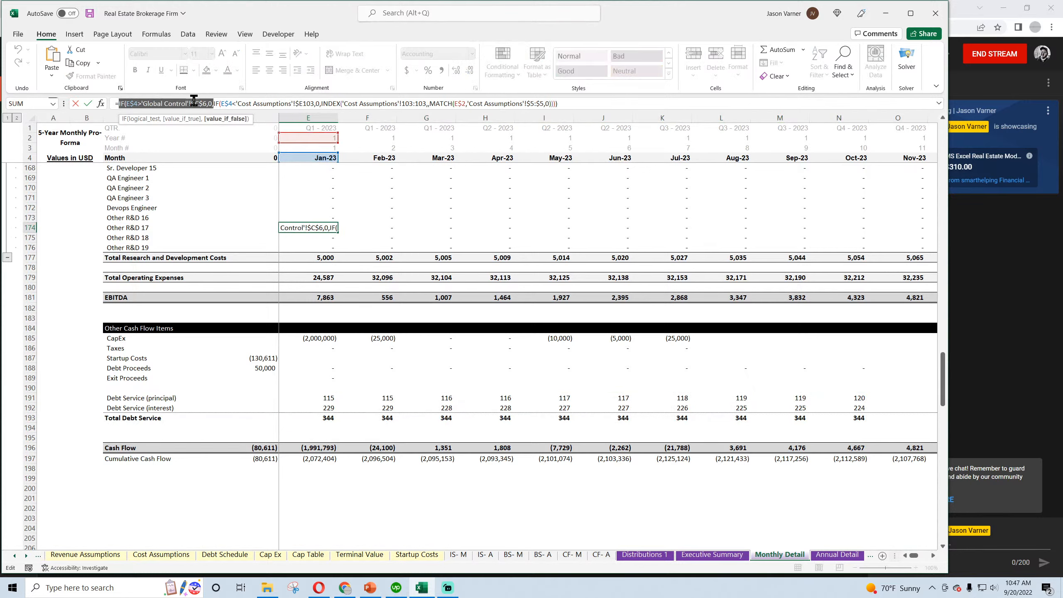
{"action": "right_click", "coordinate": [189, 103]}
{"action": "left_click", "coordinate": [211, 107]}
{"action": "key", "text": "Escape"}
{"action": "left_click", "coordinate": [322, 397]}
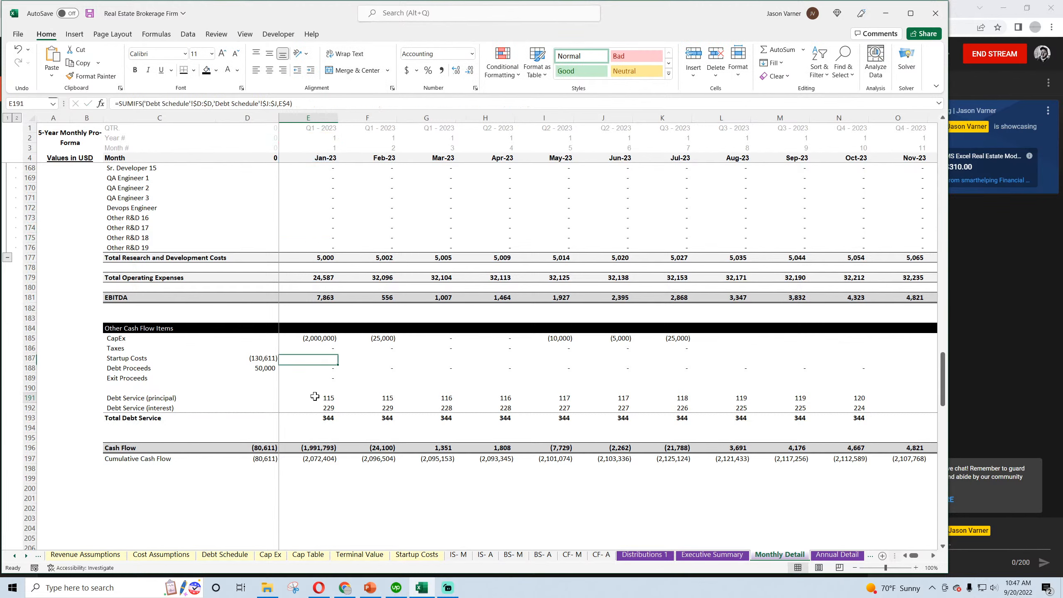
{"action": "left_click", "coordinate": [118, 104]}
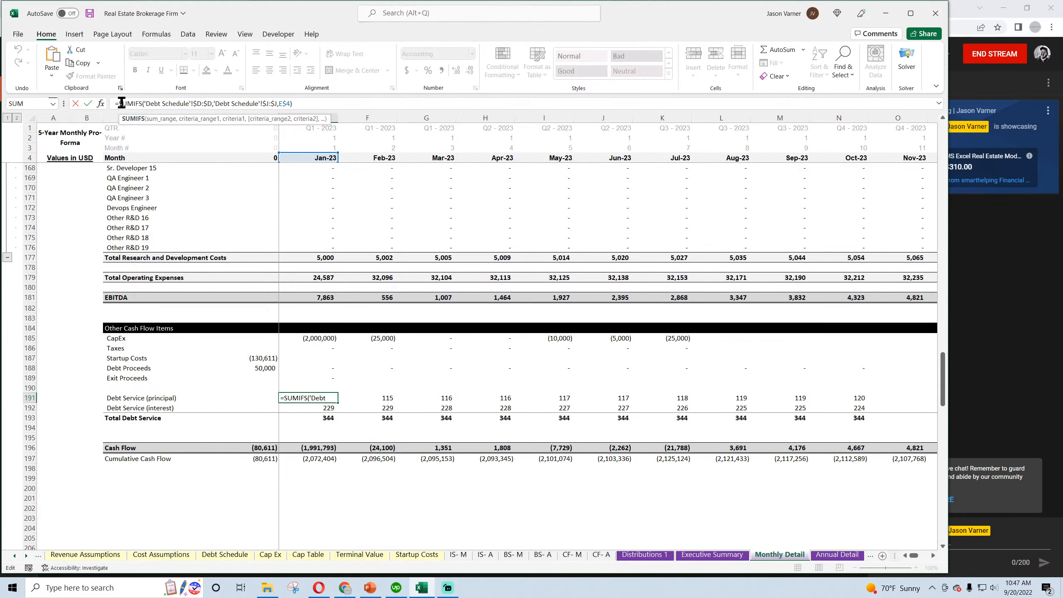
{"action": "key", "text": "ctrl+v"}
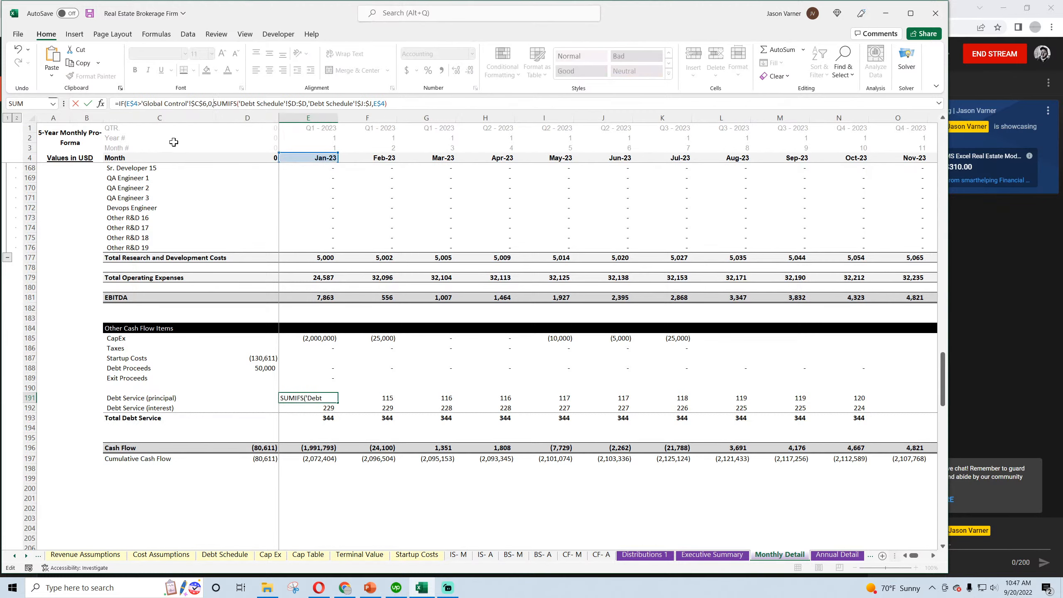
{"action": "key", "text": "Return"}
Prepend the same Global Control end-date test to the Debt Service (interest) SUMIFS in E192
{"action": "left_click", "coordinate": [119, 103]}
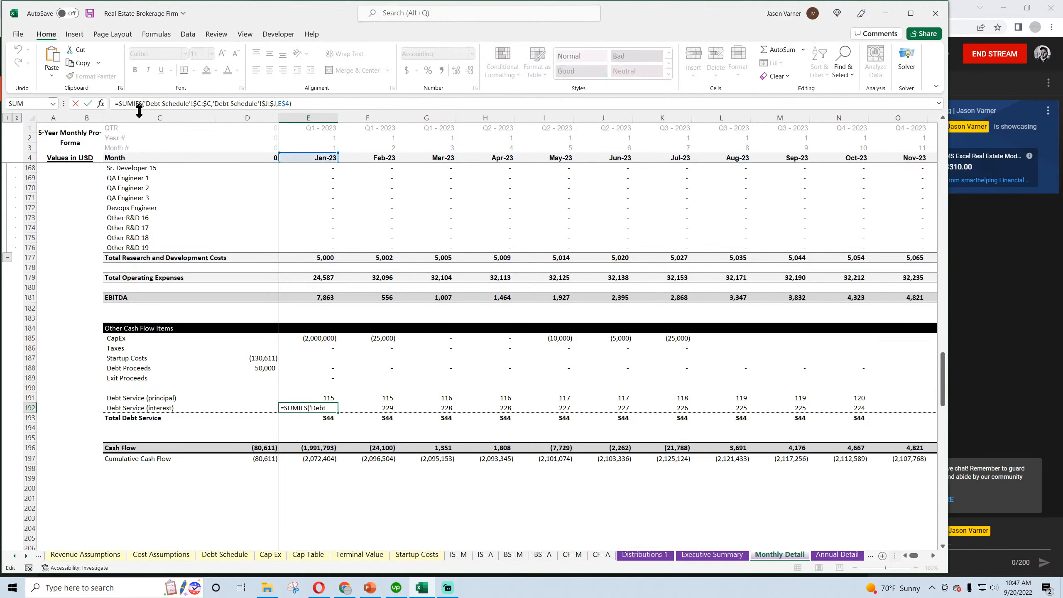
{"action": "key", "text": "ctrl+v"}
{"action": "key", "text": "Return"}
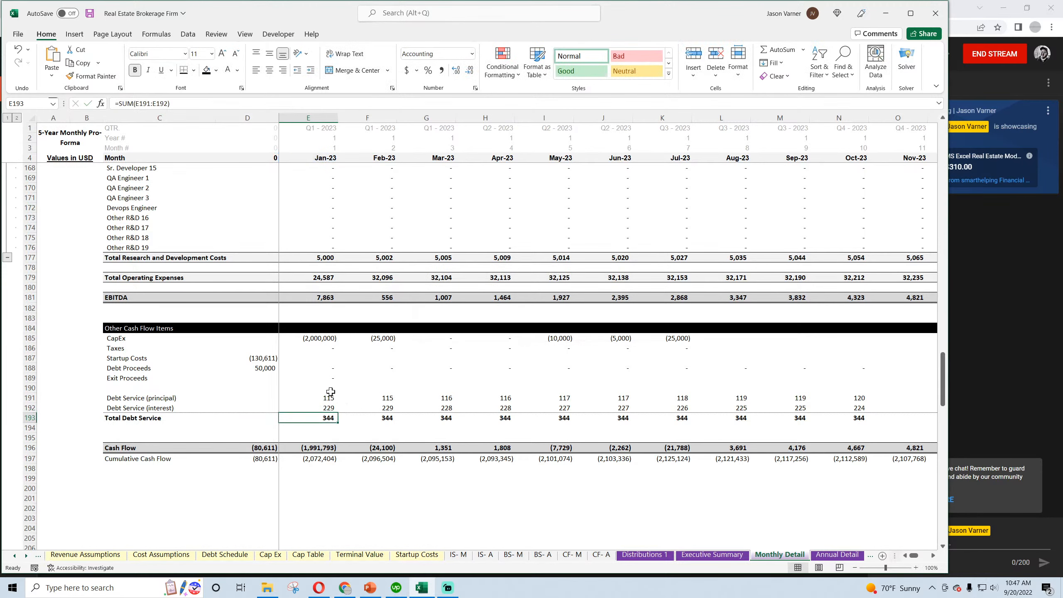
Fill the other cash flow rows 185 to 193 across through Dec-32 and check the Aug-32 exit proceeds and taxes formulas
{"action": "left_click_drag", "start_coordinate": [329, 341], "coordinate": [866, 421]}
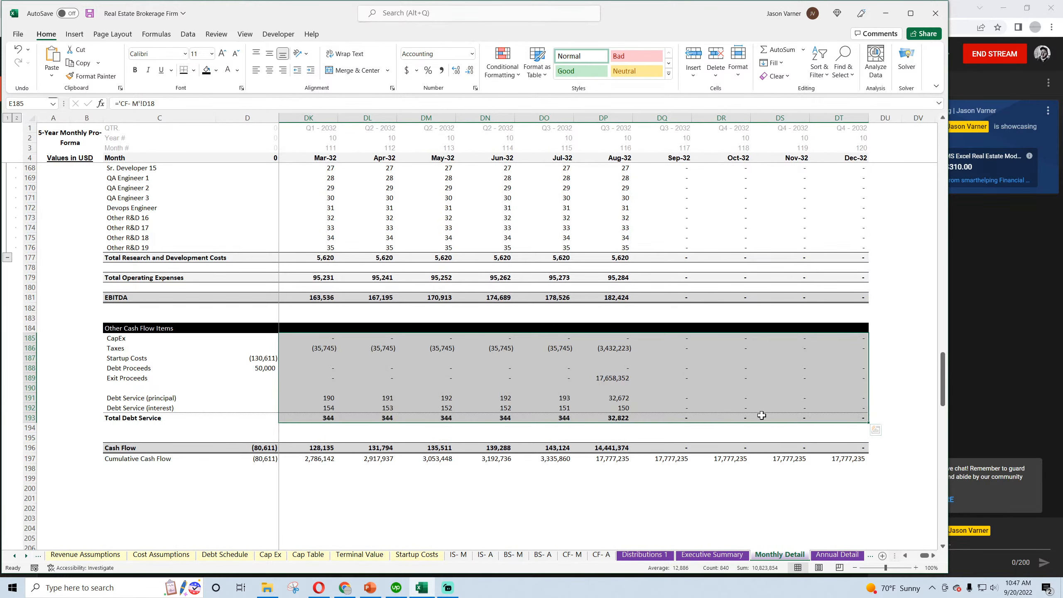
{"action": "left_click", "coordinate": [679, 378]}
{"action": "left_click", "coordinate": [615, 377]}
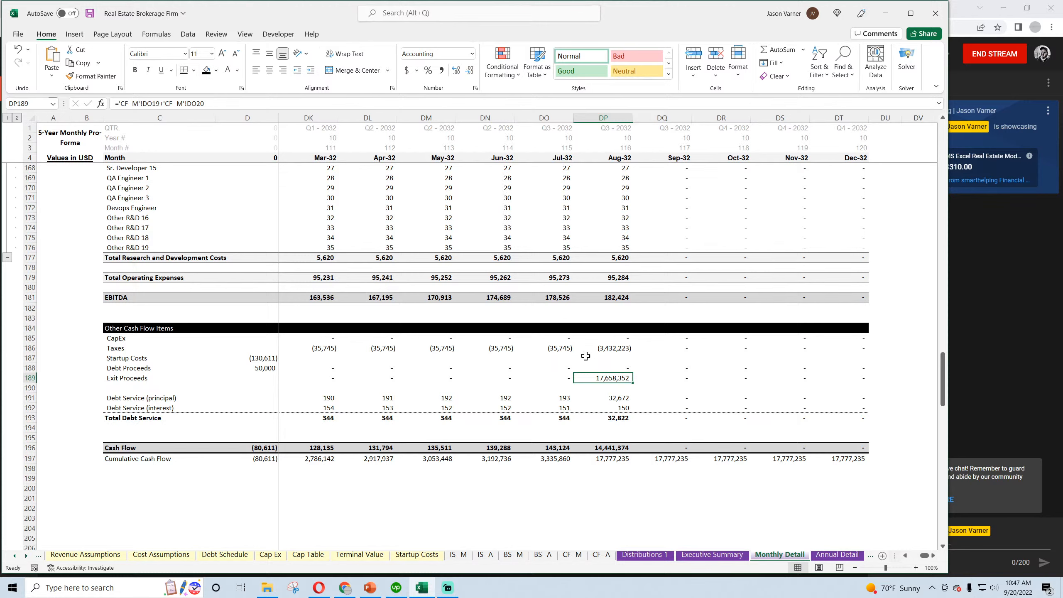
{"action": "left_click", "coordinate": [604, 359]}
{"action": "left_click", "coordinate": [608, 349]}
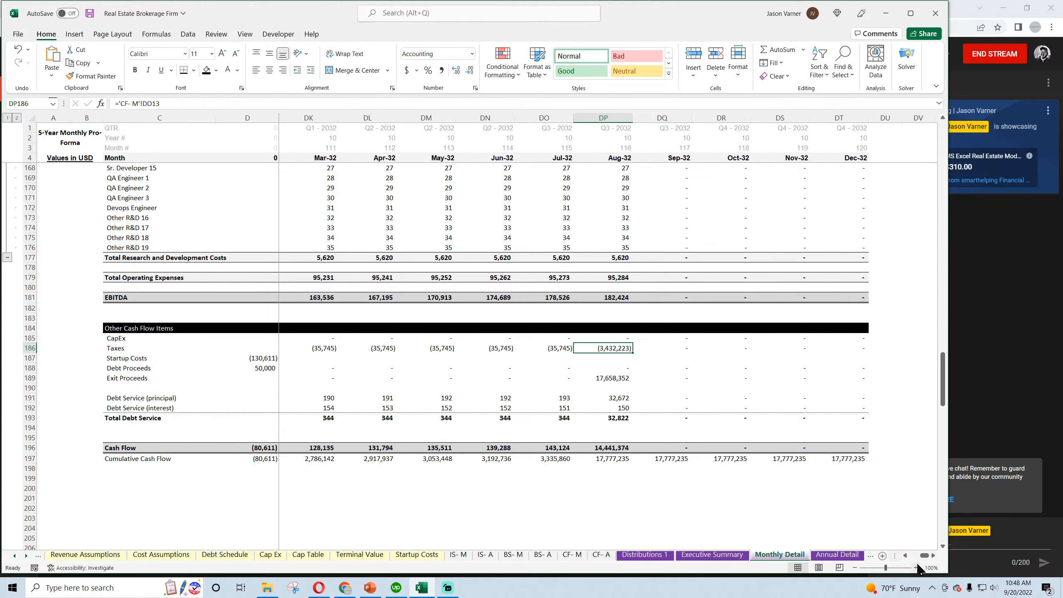
{"action": "left_click_drag", "start_coordinate": [924, 556], "coordinate": [895, 556]}
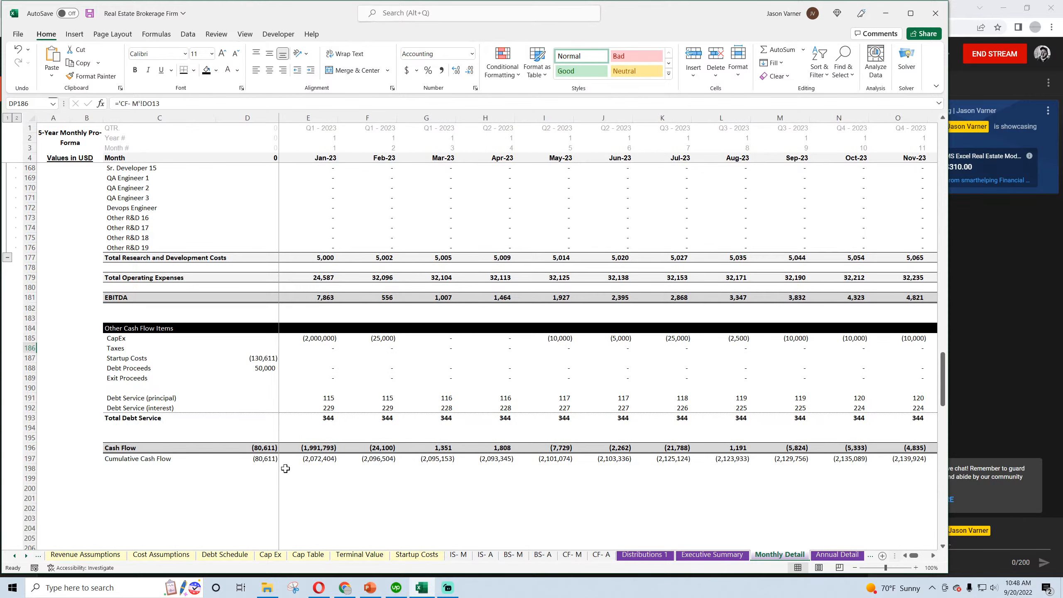
Inspect the row 196 Cash Flow formulas for month 0, Jan-23 and Feb-23
{"action": "double_click", "coordinate": [257, 449]}
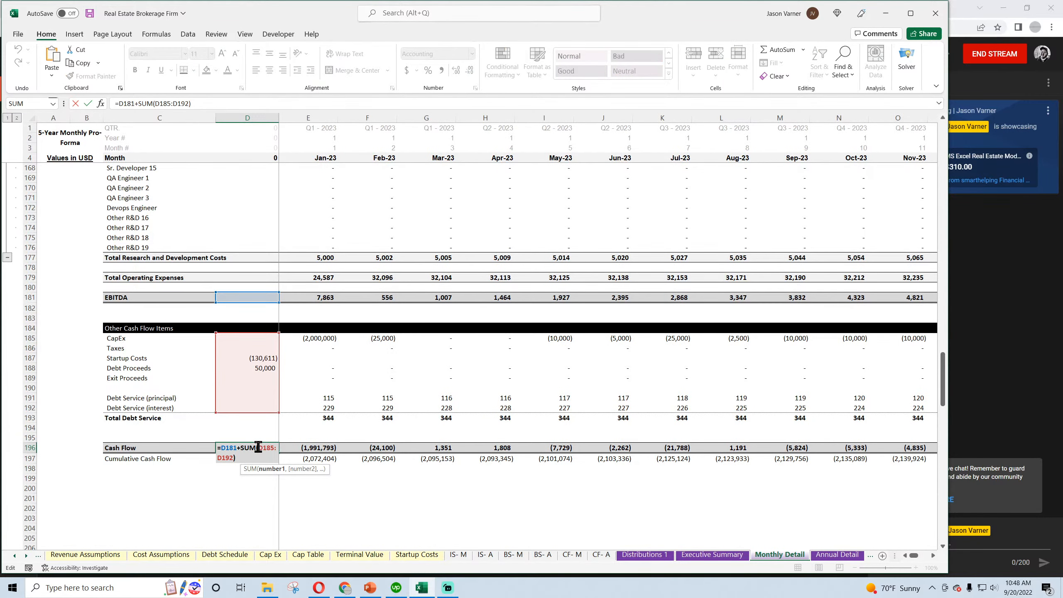
{"action": "key", "text": "Return"}
{"action": "double_click", "coordinate": [319, 448]}
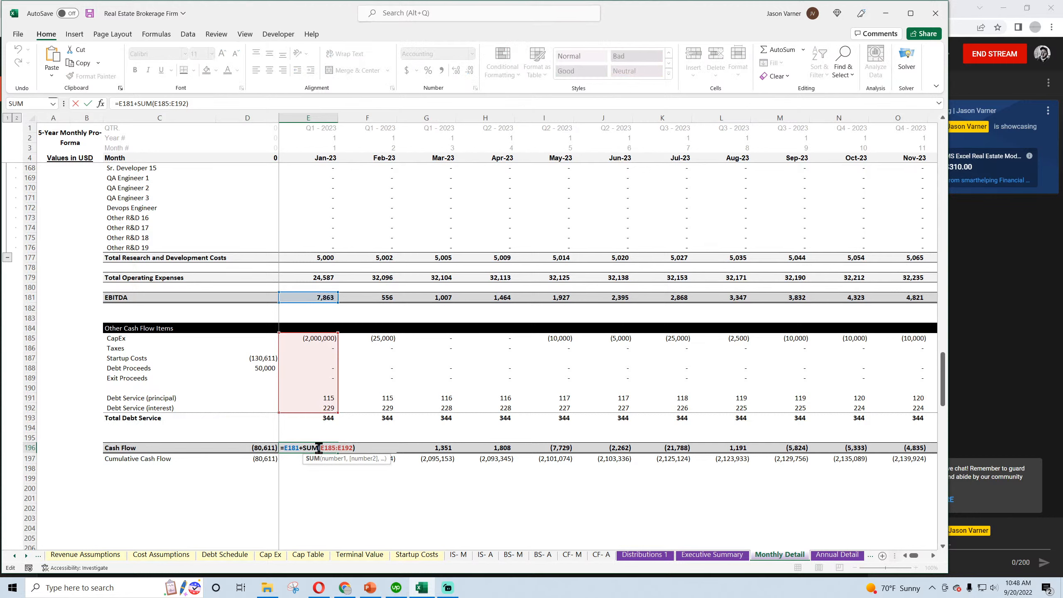
{"action": "key", "text": "Return"}
{"action": "double_click", "coordinate": [379, 448]}
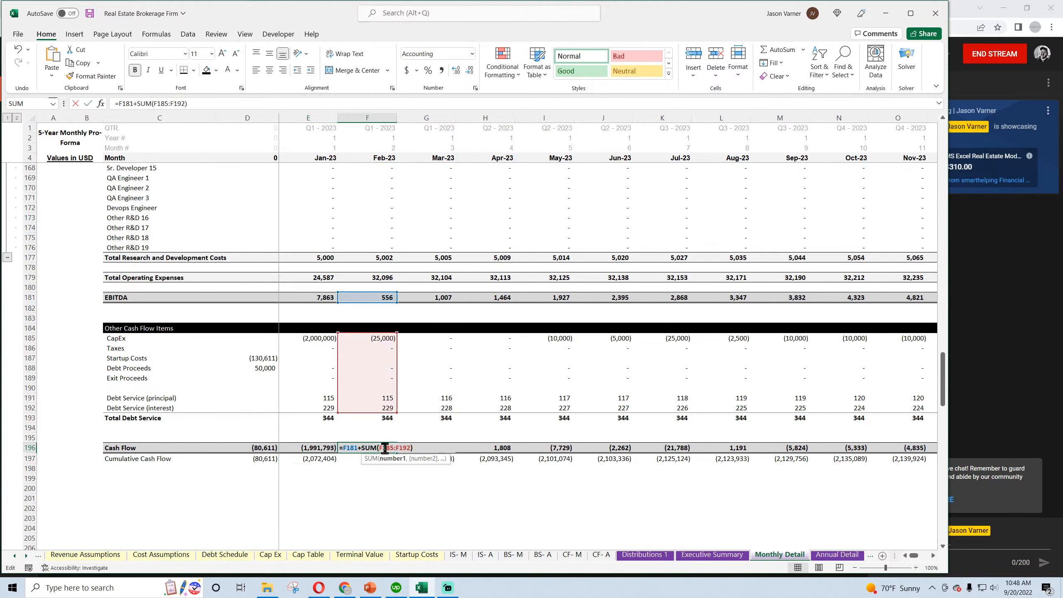
{"action": "key", "text": "Return"}
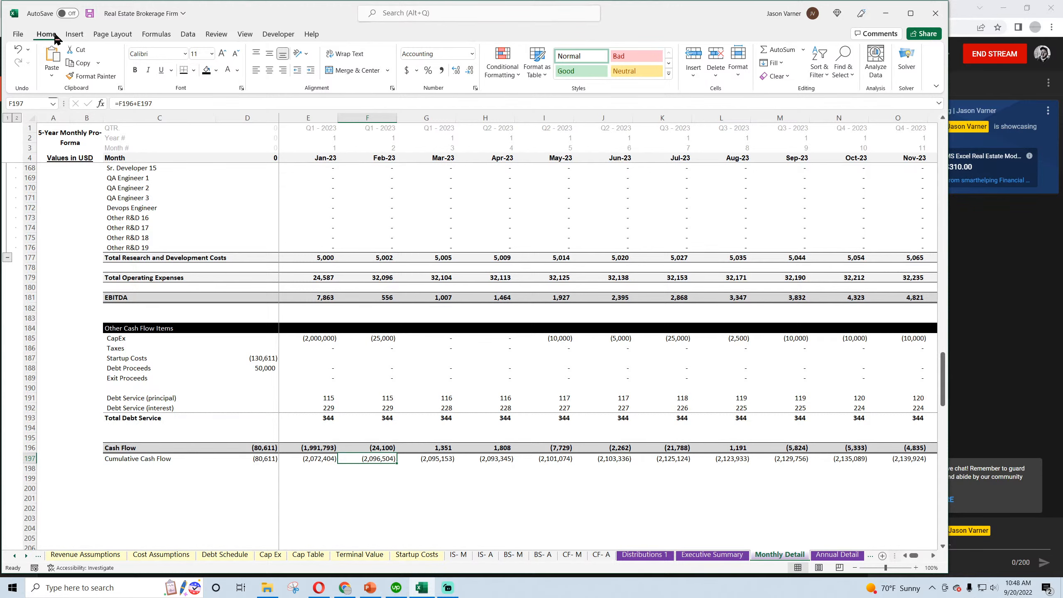
Save the workbook, and point Global Control's Total Equity Required for Project (C16) at Monthly Detail's cumulative cash flow, row 197:197, within the negated MIN
{"action": "left_click", "coordinate": [89, 13]}
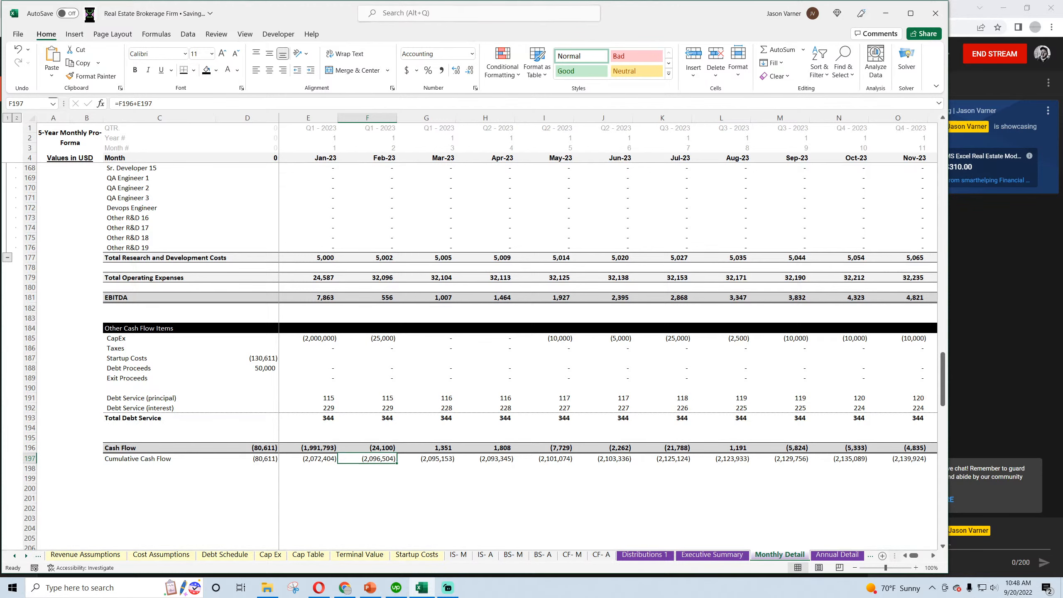
{"action": "left_click", "coordinate": [15, 555]}
{"action": "left_click", "coordinate": [74, 555]}
{"action": "left_click", "coordinate": [273, 280]}
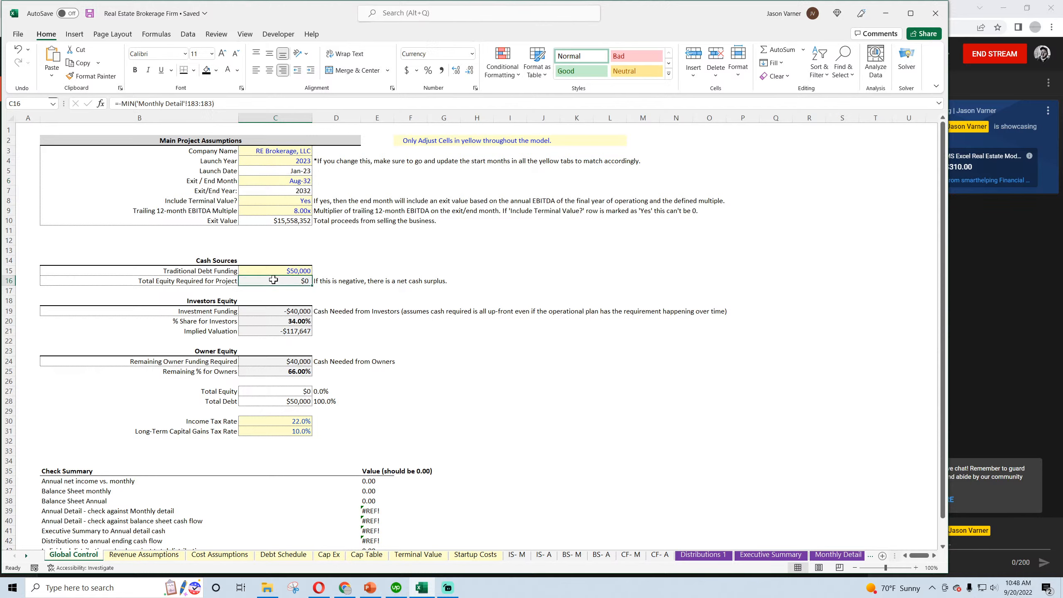
{"action": "left_click", "coordinate": [833, 555]}
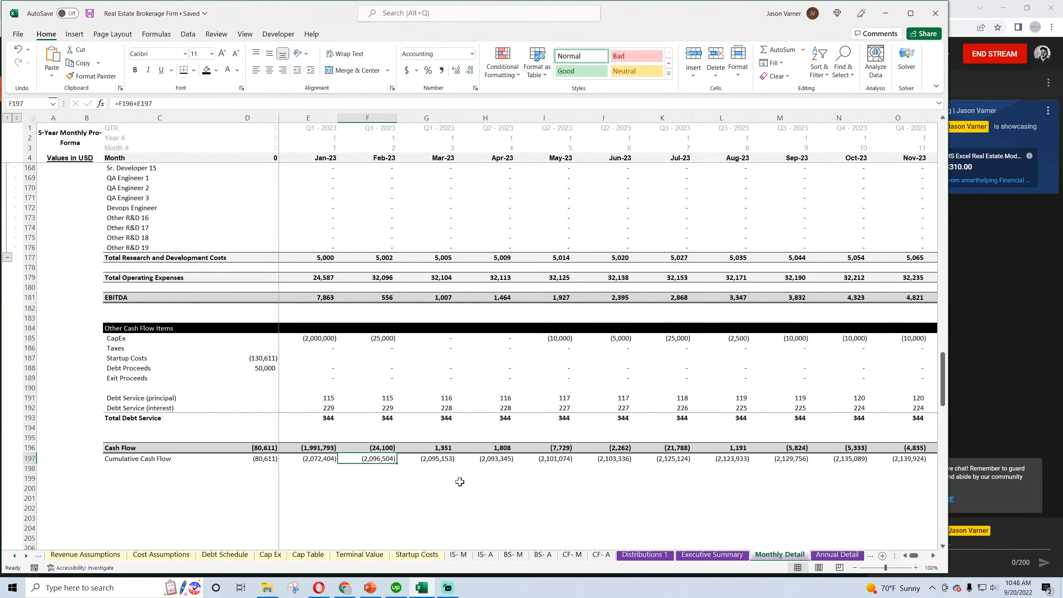
{"action": "left_click", "coordinate": [38, 556]}
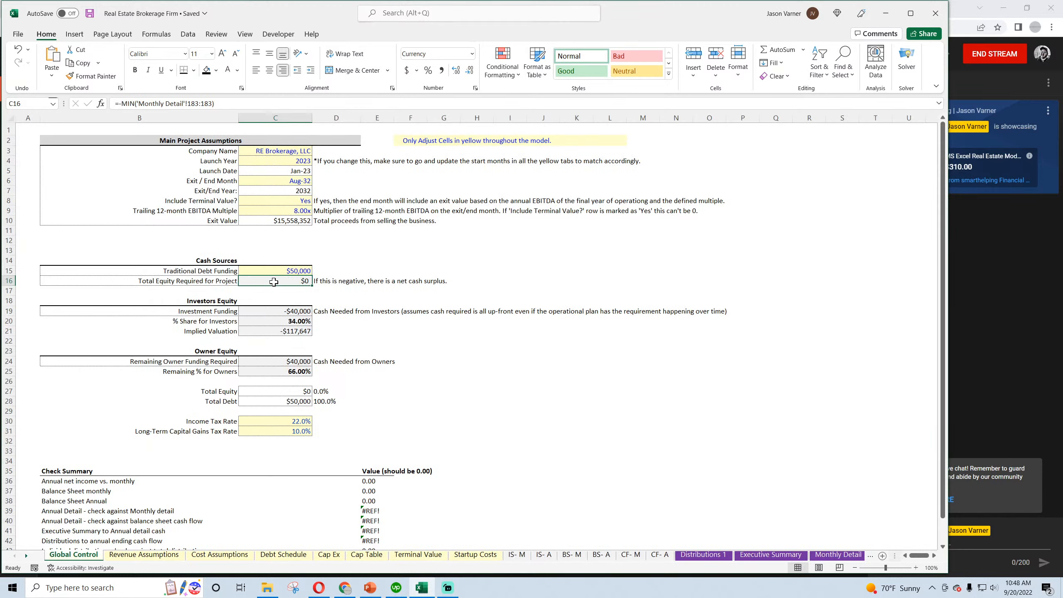
{"action": "left_click", "coordinate": [202, 103]}
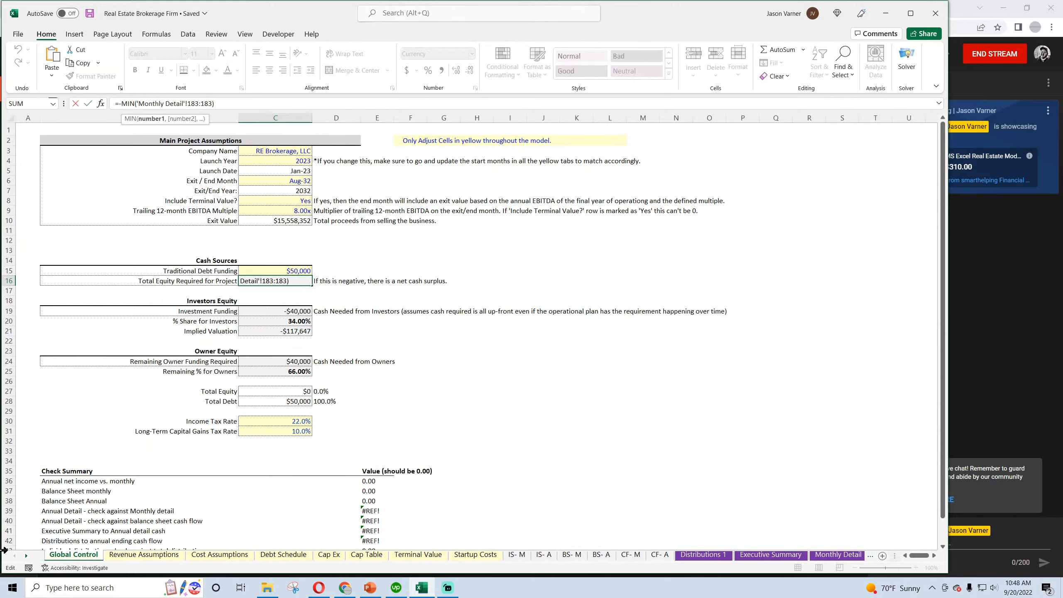
{"action": "key", "text": "BackSpace"}
{"action": "key", "text": "BackSpace"}
{"action": "type", "text": "9797"}
{"action": "key", "text": "Return"}
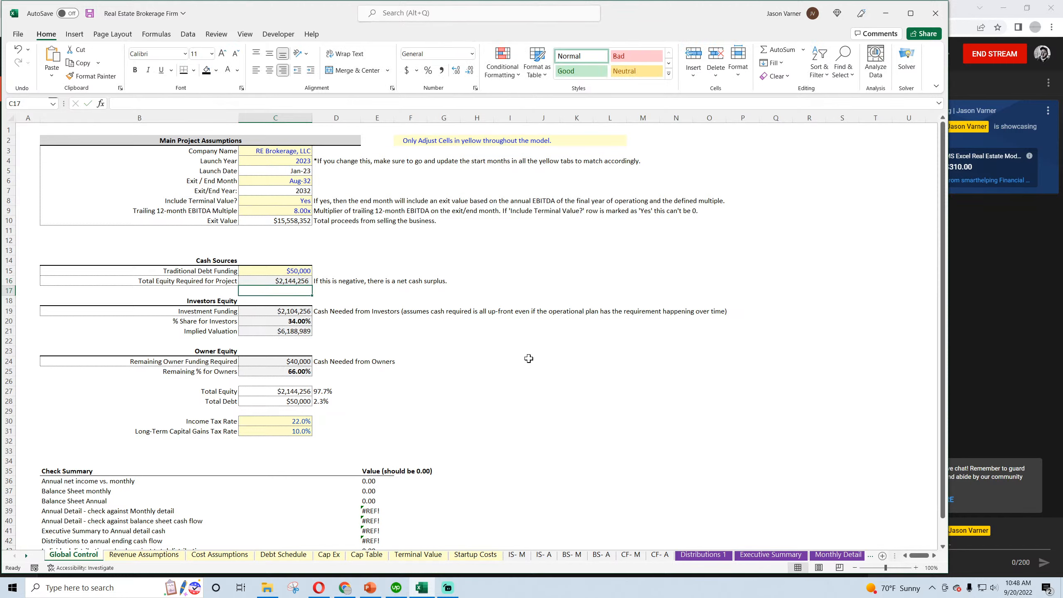
Save the workbook, and widen columns C through M on the Cap Table sheet to one uniform width
{"action": "left_click", "coordinate": [90, 13]}
{"action": "left_click", "coordinate": [367, 556]}
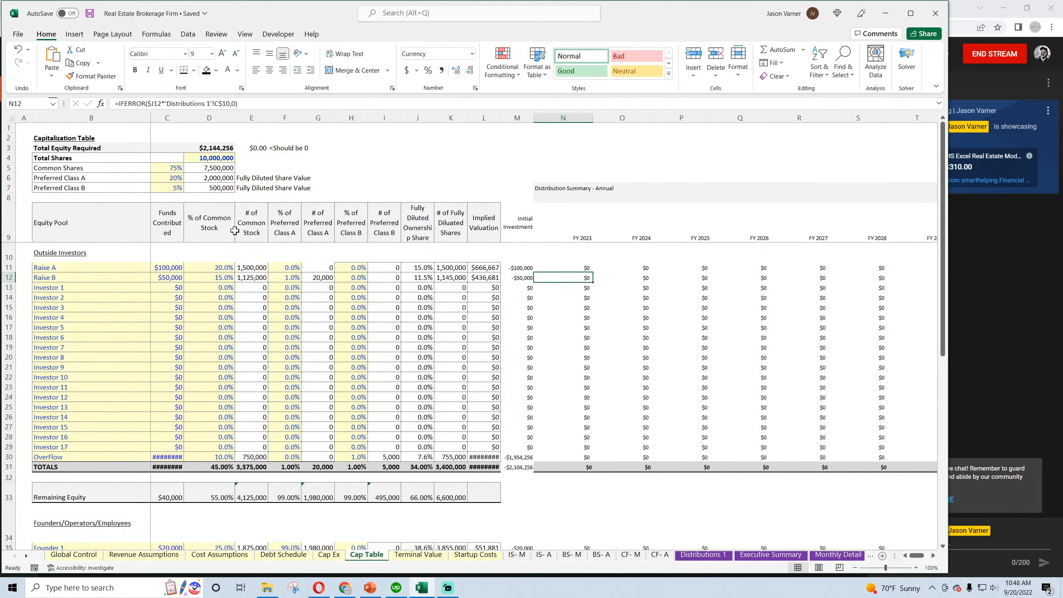
{"action": "left_click", "coordinate": [214, 148]}
{"action": "left_click_drag", "start_coordinate": [167, 117], "coordinate": [518, 118]}
{"action": "right_click", "coordinate": [489, 118]}
{"action": "left_click", "coordinate": [528, 277]}
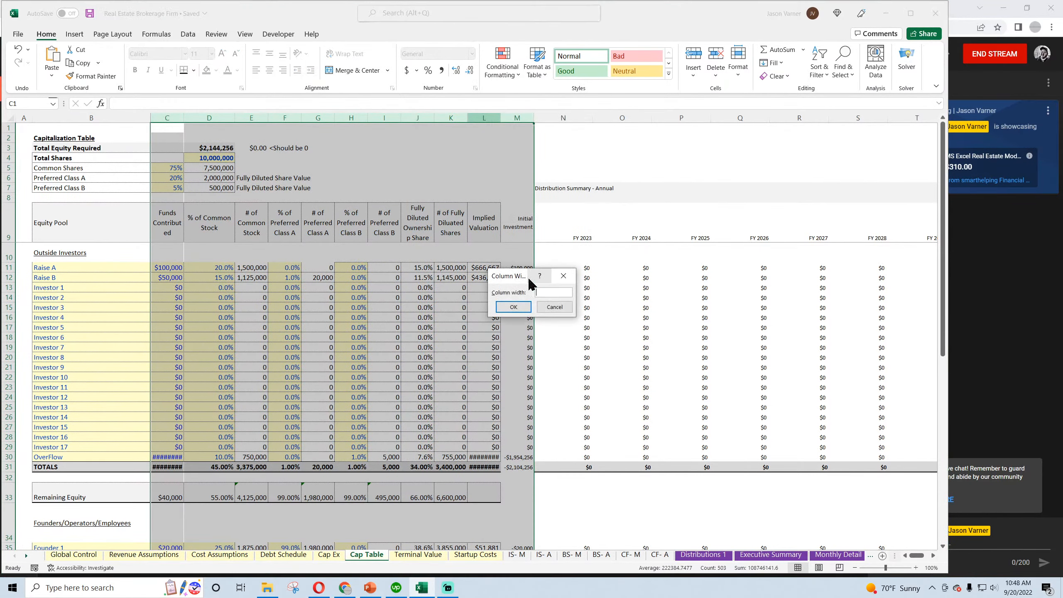
{"action": "key", "text": "Return"}
{"action": "left_click", "coordinate": [302, 314]}
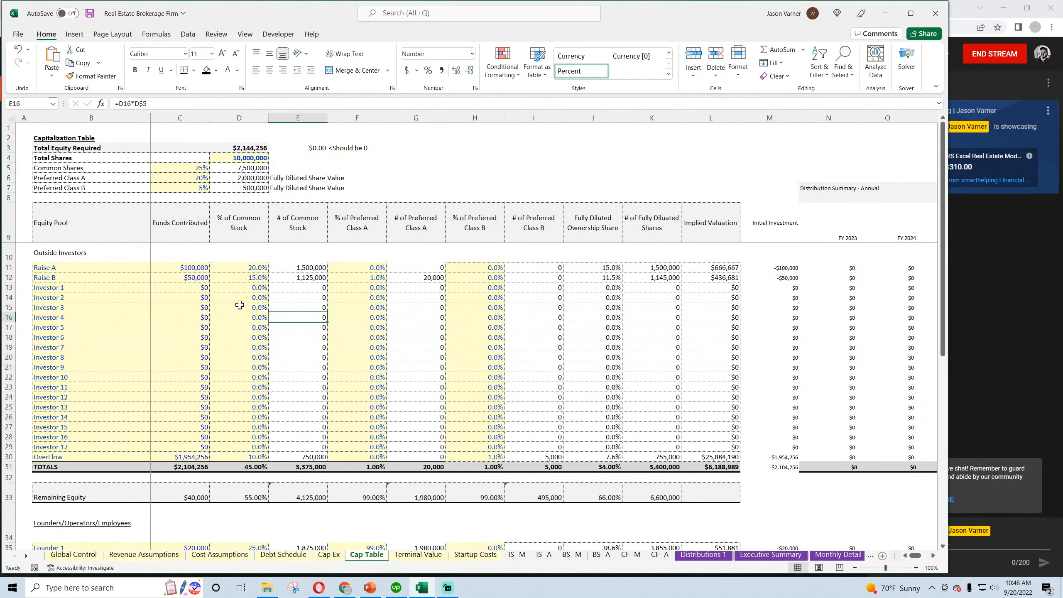
Set the Cap Table's share split to 100% Common Shares, 0% Preferred Class A and 0% Preferred Class B
{"action": "scroll", "coordinate": [219, 342], "scroll_direction": "down", "scroll_amount": 12}
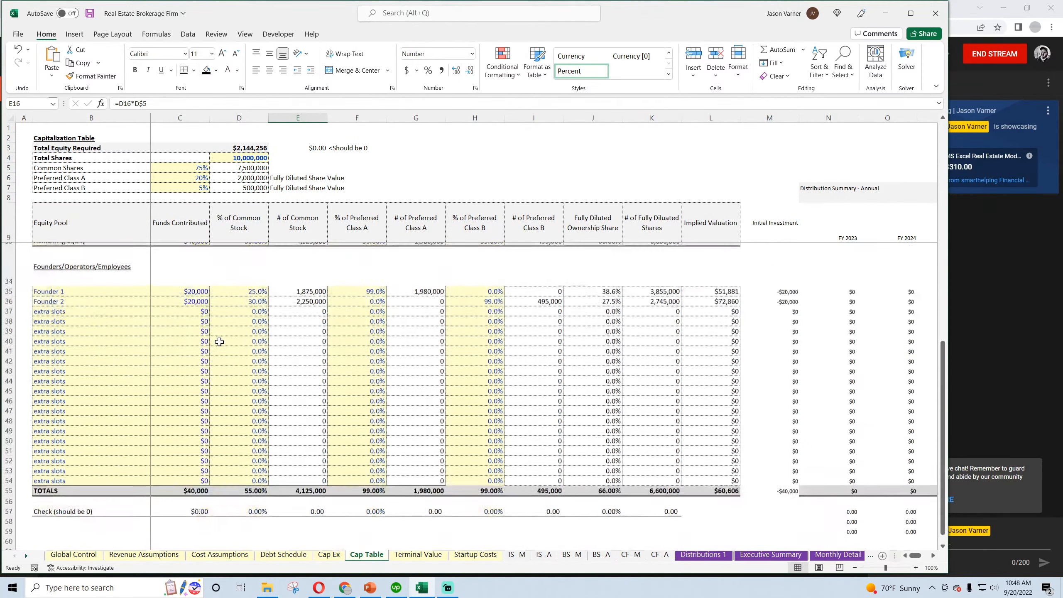
{"action": "scroll", "coordinate": [219, 342], "scroll_direction": "up", "scroll_amount": 12}
{"action": "left_click", "coordinate": [198, 168]}
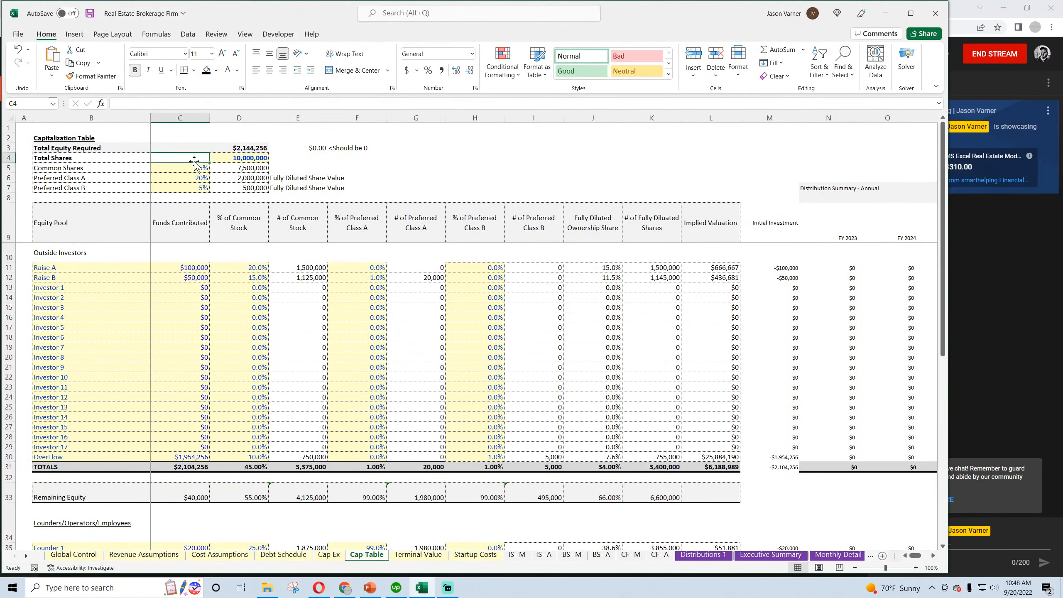
{"action": "type", "text": "100"}
{"action": "key", "text": "Return"}
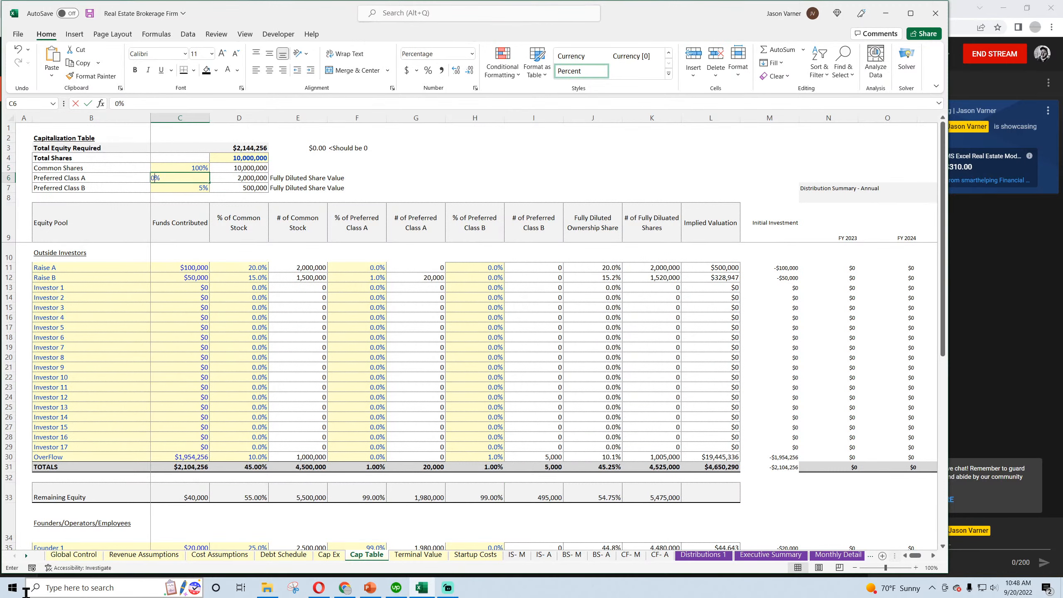
{"action": "key", "text": "Return"}
{"action": "key", "text": "Return"}
Set Raise B's % of Preferred Class A to 0% in the outside investors table
{"action": "key", "text": "Down"}
{"action": "key", "text": "Down"}
{"action": "key", "text": "Down"}
{"action": "key", "text": "Right"}
{"action": "key", "text": "Right"}
{"action": "key", "text": "Right"}
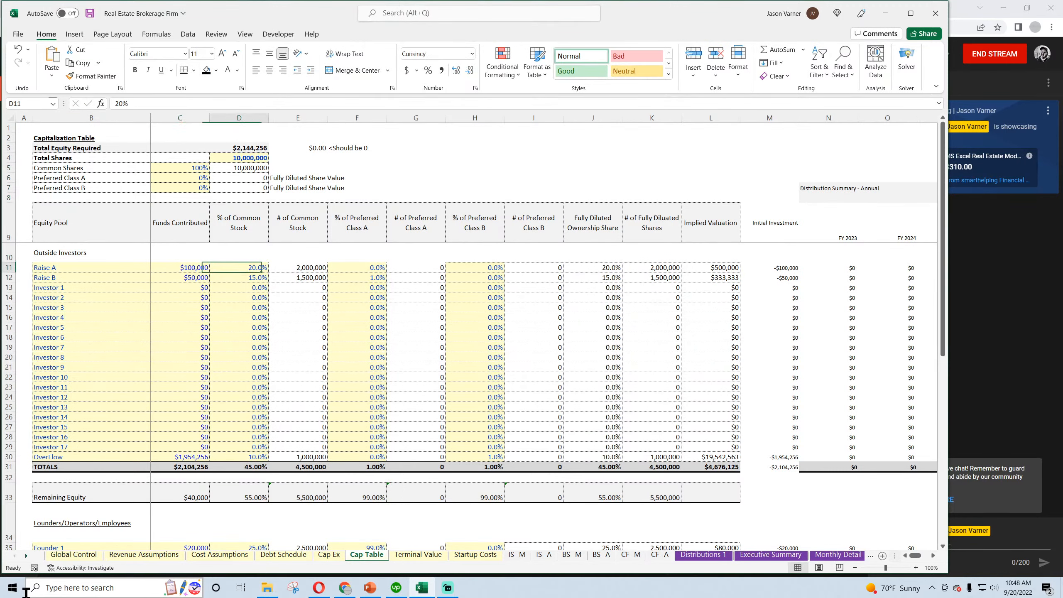
{"action": "key", "text": "Down"}
{"action": "type", "text": "0"}
{"action": "key", "text": "Return"}
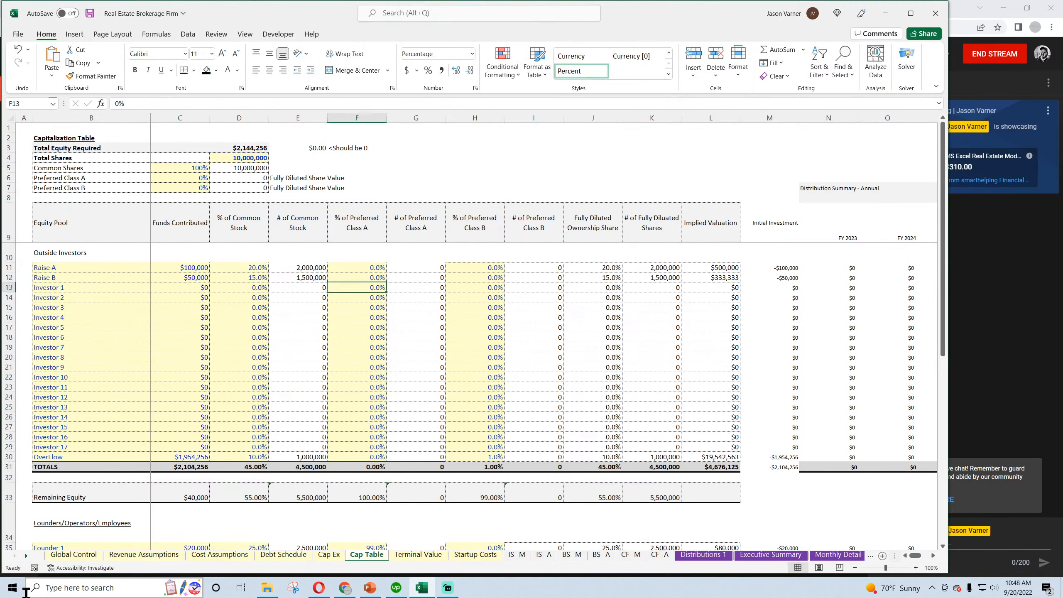
Set the OverFlow row's % of Preferred Class B to 0%
{"action": "key", "text": "Down"}
{"action": "key", "text": "Down"}
{"action": "key", "text": "Down"}
{"action": "key", "text": "Down"}
{"action": "key", "text": "Down"}
{"action": "key", "text": "Down"}
{"action": "key", "text": "Down"}
{"action": "key", "text": "Down"}
{"action": "key", "text": "Down"}
{"action": "key", "text": "Down"}
{"action": "key", "text": "Down"}
{"action": "key", "text": "Down"}
{"action": "key", "text": "Down"}
{"action": "key", "text": "Down"}
{"action": "key", "text": "Down"}
{"action": "key", "text": "Down"}
{"action": "key", "text": "Down"}
{"action": "key", "text": "Right"}
{"action": "key", "text": "Right"}
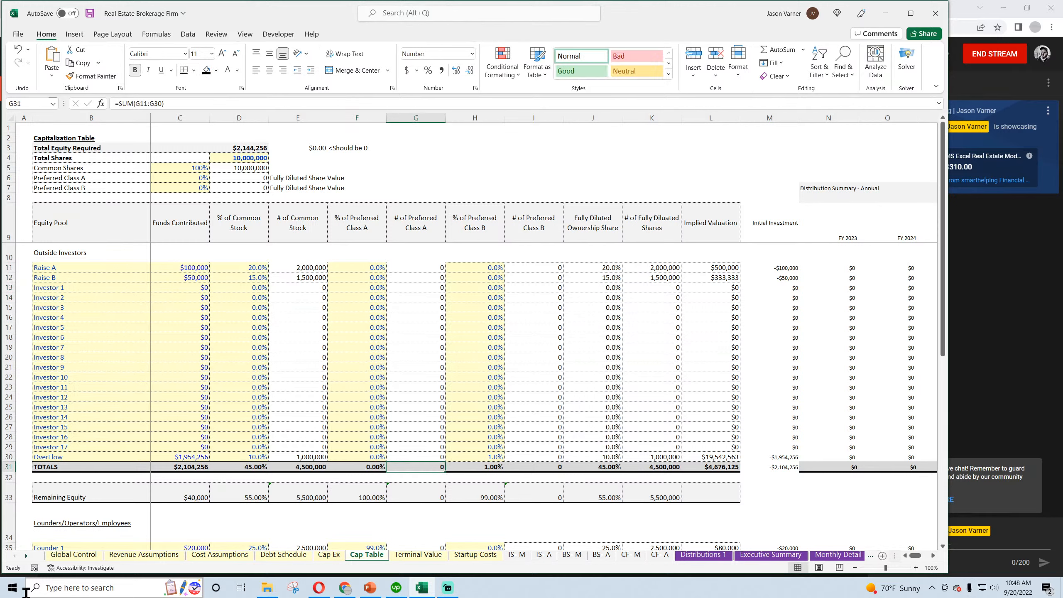
{"action": "type", "text": "0"}
{"action": "key", "text": "Return"}
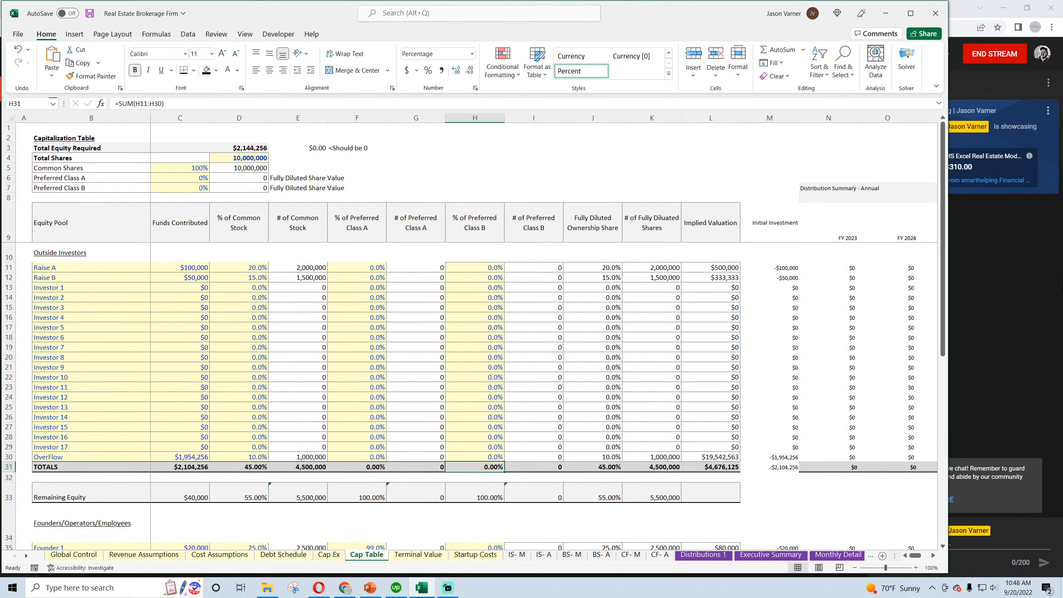
Set Founder 1's % of Preferred Class A and Founder 2's % of Preferred Class B to 0%
{"action": "left_click", "coordinate": [351, 289]}
{"action": "left_click", "coordinate": [190, 179]}
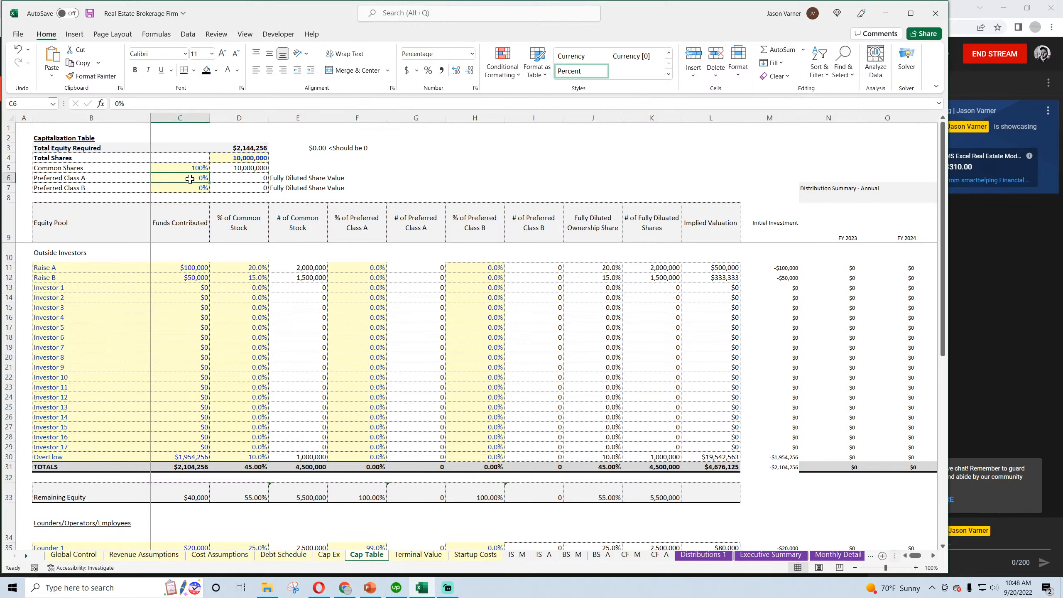
{"action": "scroll", "coordinate": [351, 275], "scroll_direction": "down", "scroll_amount": 7}
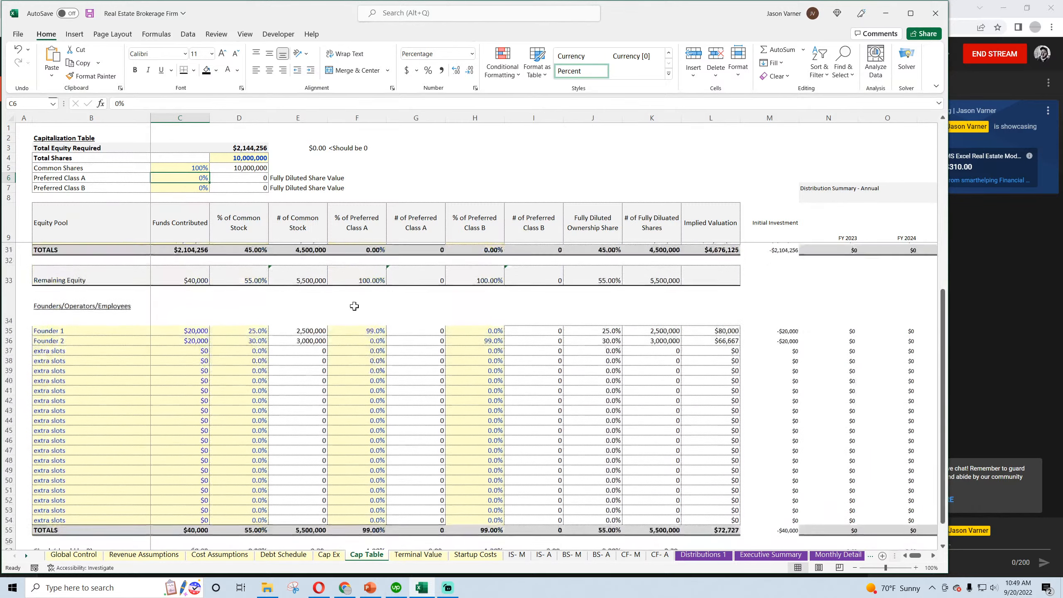
{"action": "left_click", "coordinate": [357, 338]}
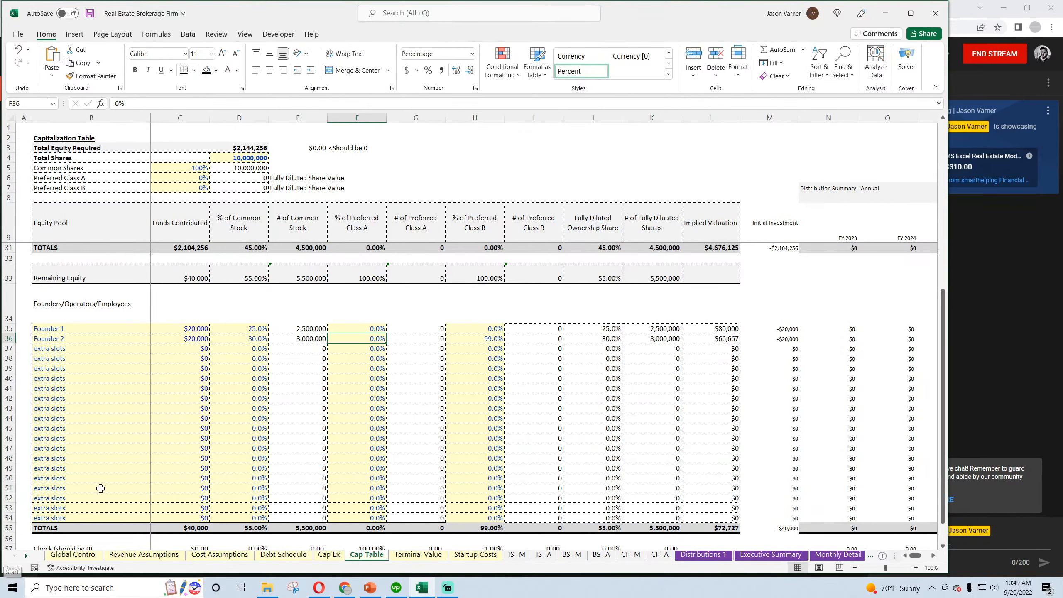
{"action": "left_click", "coordinate": [492, 338]}
{"action": "type", "text": "0"}
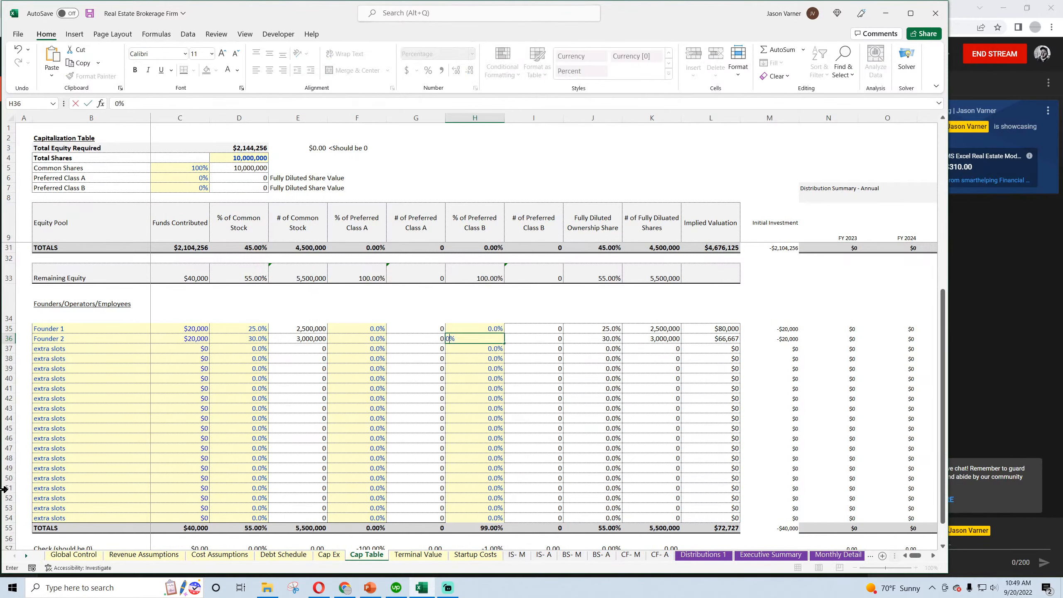
{"action": "key", "text": "Return"}
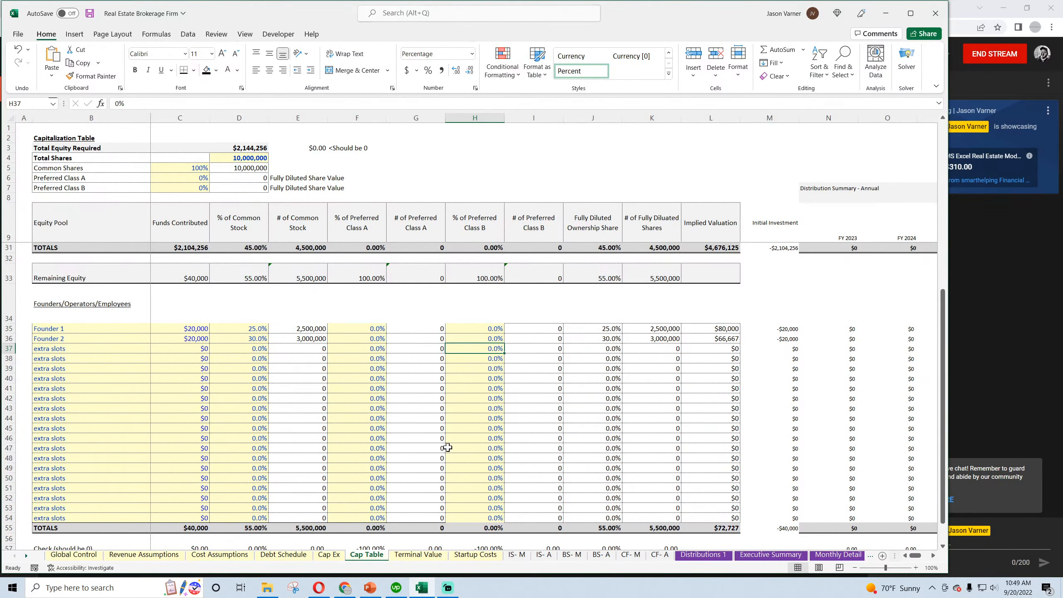
Change the check label beneath the founders table to "Check (should be 0/-100%)" and save the workbook
{"action": "scroll", "coordinate": [435, 461], "scroll_direction": "down", "scroll_amount": 2}
{"action": "double_click", "coordinate": [56, 439]}
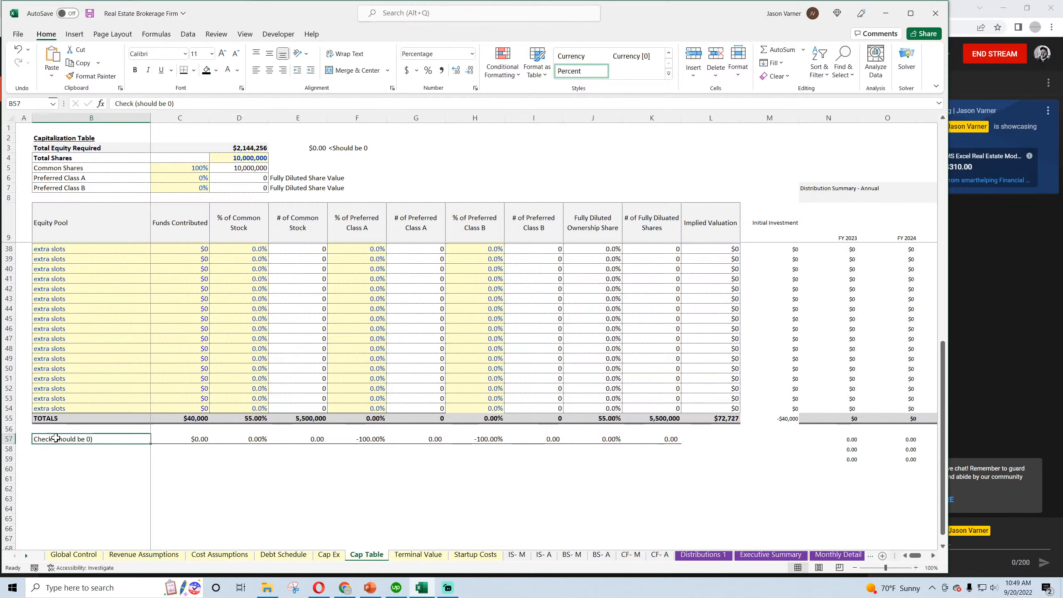
{"action": "left_click", "coordinate": [90, 438]}
{"action": "type", "text": "/"}
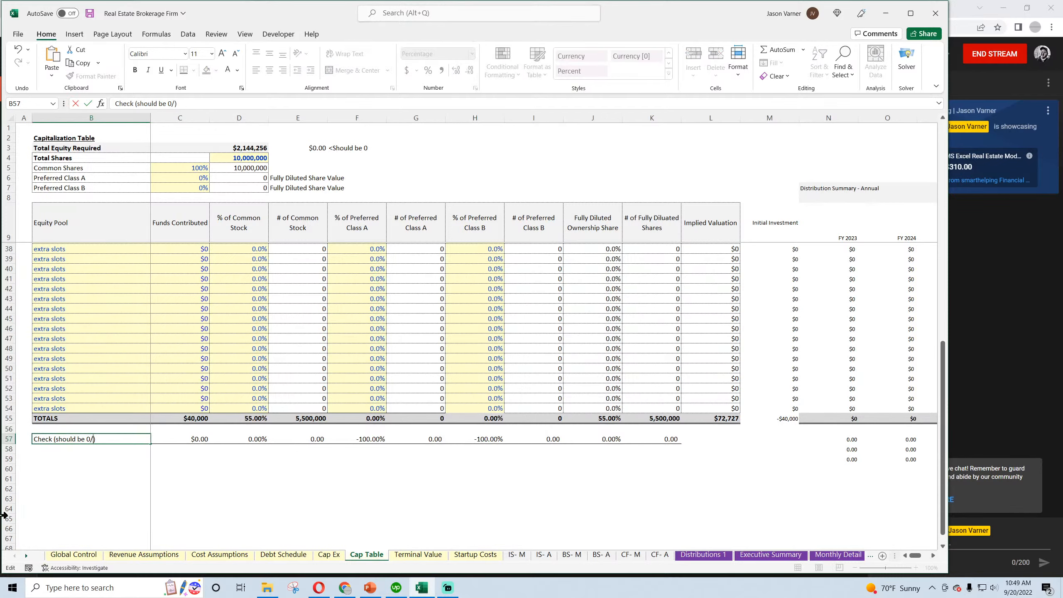
{"action": "type", "text": "-100%"}
{"action": "key", "text": "Return"}
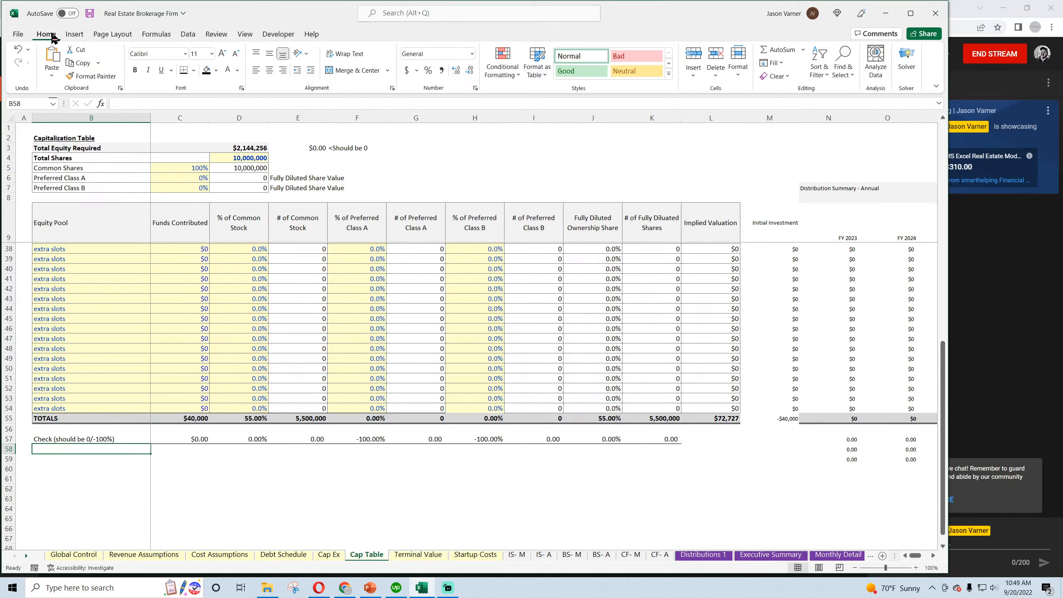
{"action": "key", "text": "ctrl+s"}
Inspect the formulas behind the Preferred Class A percentage check and its Remaining Equity figure in the Cap Table
{"action": "left_click", "coordinate": [377, 439]}
{"action": "scroll", "coordinate": [374, 439], "scroll_direction": "up", "scroll_amount": 3}
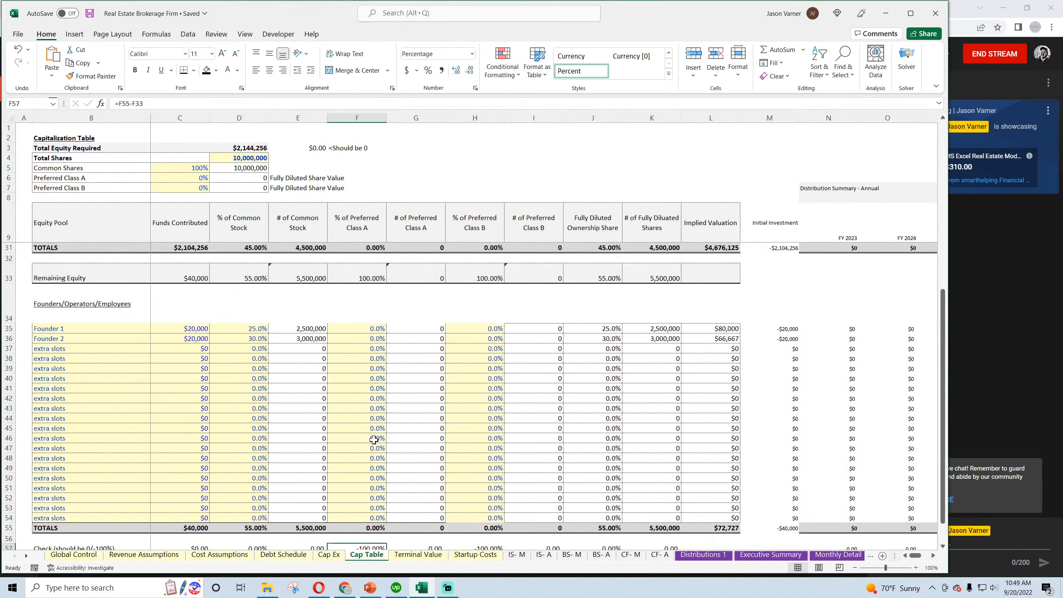
{"action": "scroll", "coordinate": [373, 439], "scroll_direction": "up", "scroll_amount": 4}
{"action": "left_click", "coordinate": [377, 391]}
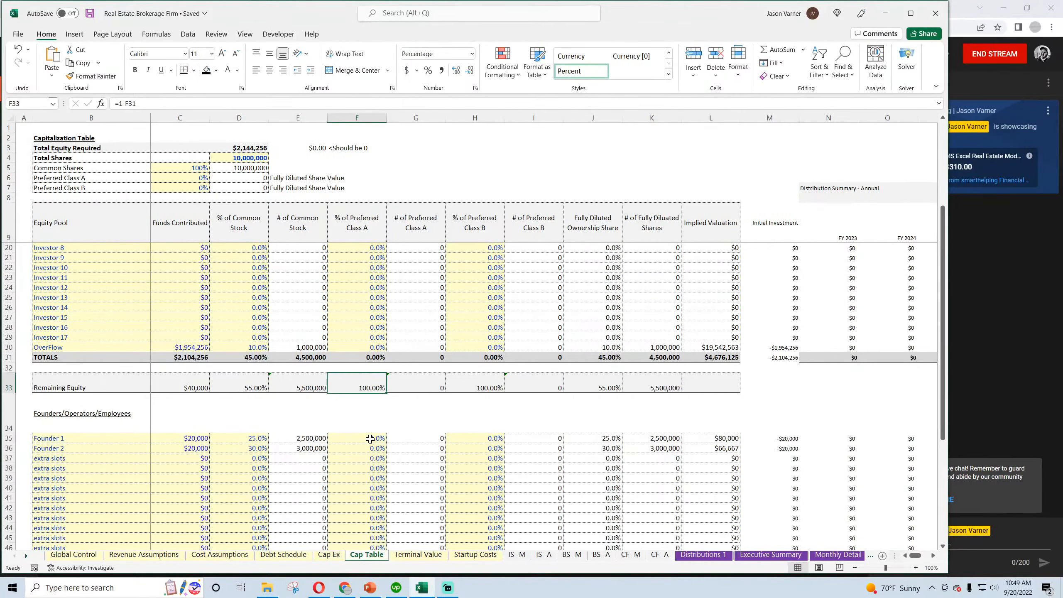
{"action": "scroll", "coordinate": [372, 439], "scroll_direction": "up", "scroll_amount": 3}
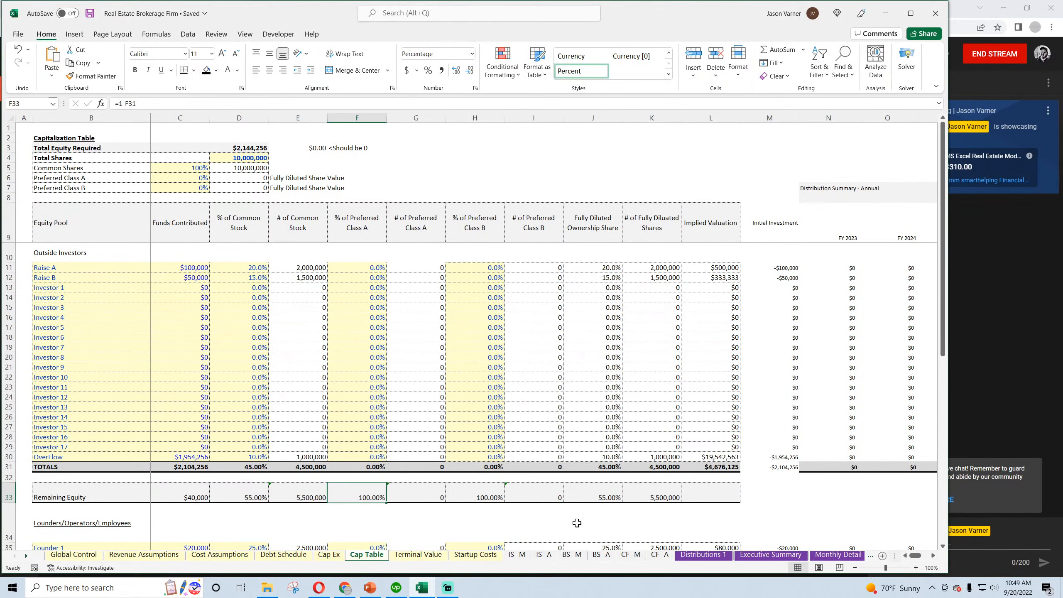
Examine the monthly balance sheet's cash and owner equity rows, along with the monthly and annual cash flow statements
{"action": "left_click", "coordinate": [421, 555]}
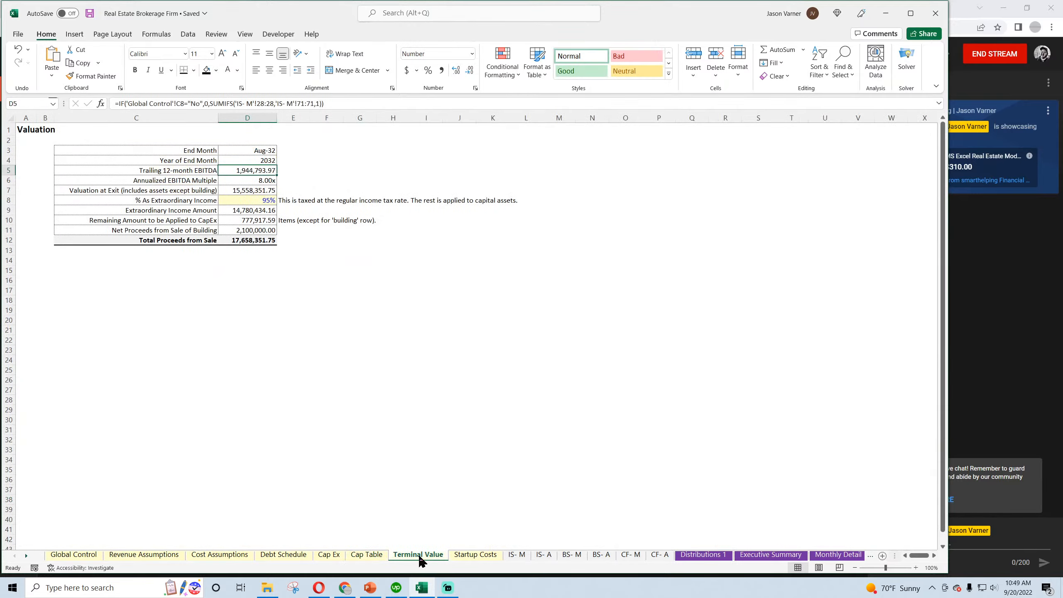
{"action": "left_click", "coordinate": [465, 555]}
{"action": "left_click", "coordinate": [517, 555]}
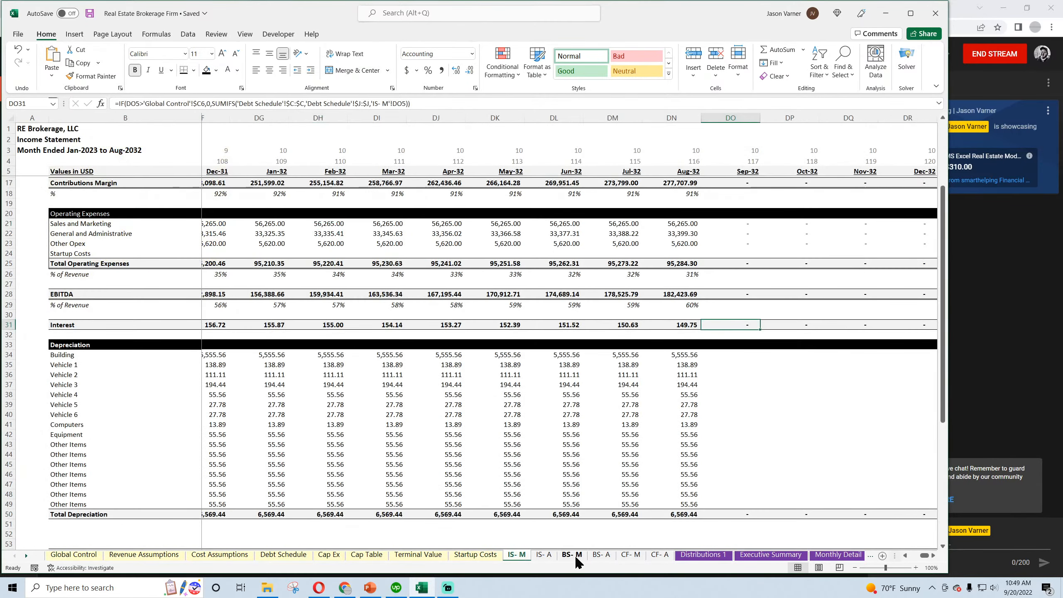
{"action": "left_click", "coordinate": [572, 555]}
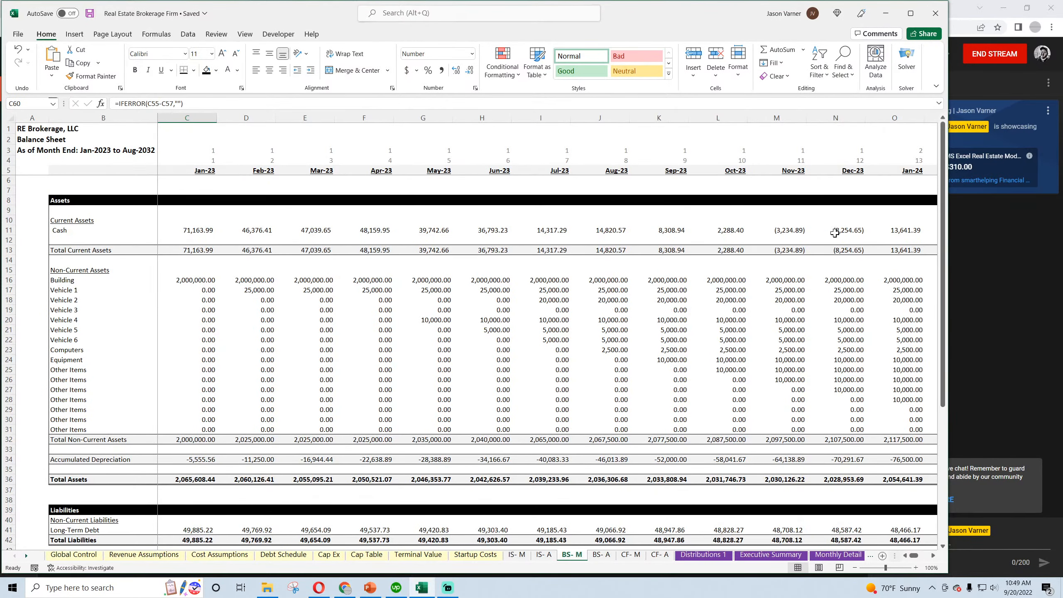
{"action": "left_click", "coordinate": [802, 229]}
{"action": "left_click", "coordinate": [834, 230]}
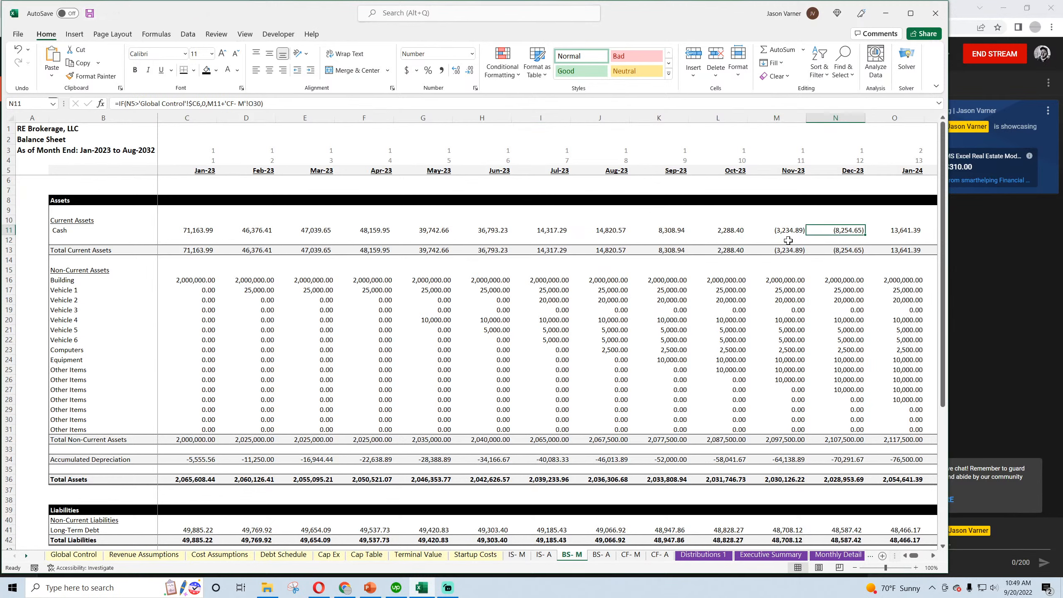
{"action": "scroll", "coordinate": [411, 309], "scroll_direction": "down", "scroll_amount": 7}
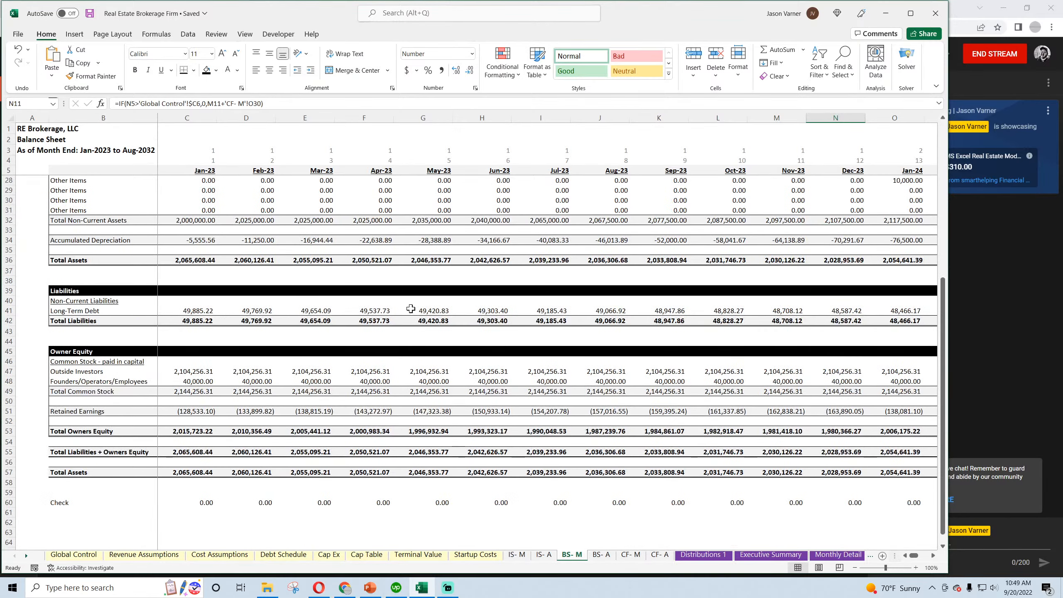
{"action": "left_click", "coordinate": [199, 374]}
{"action": "left_click", "coordinate": [198, 382]}
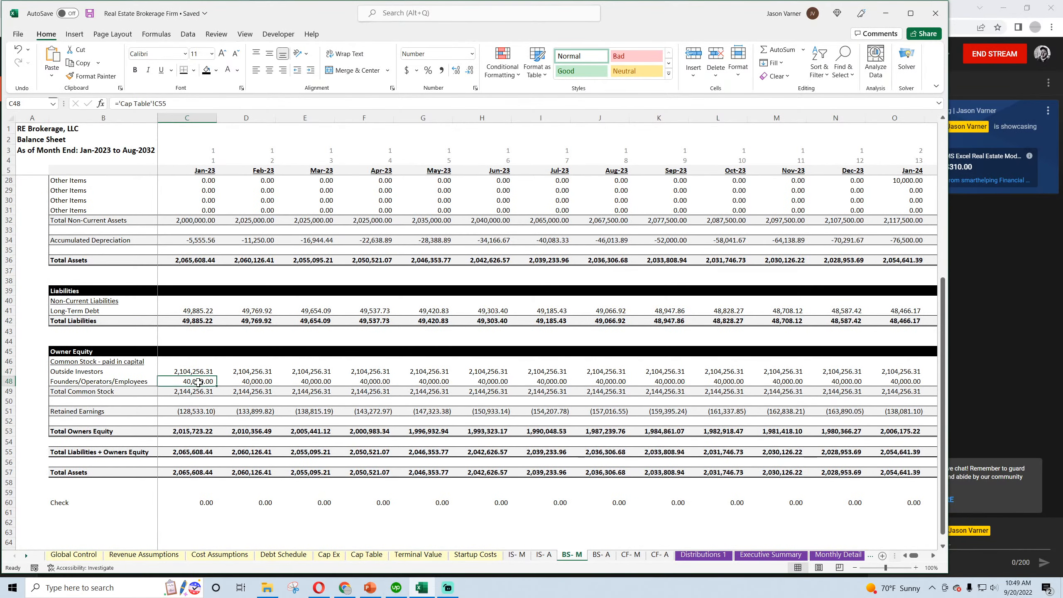
{"action": "left_click", "coordinate": [197, 411]}
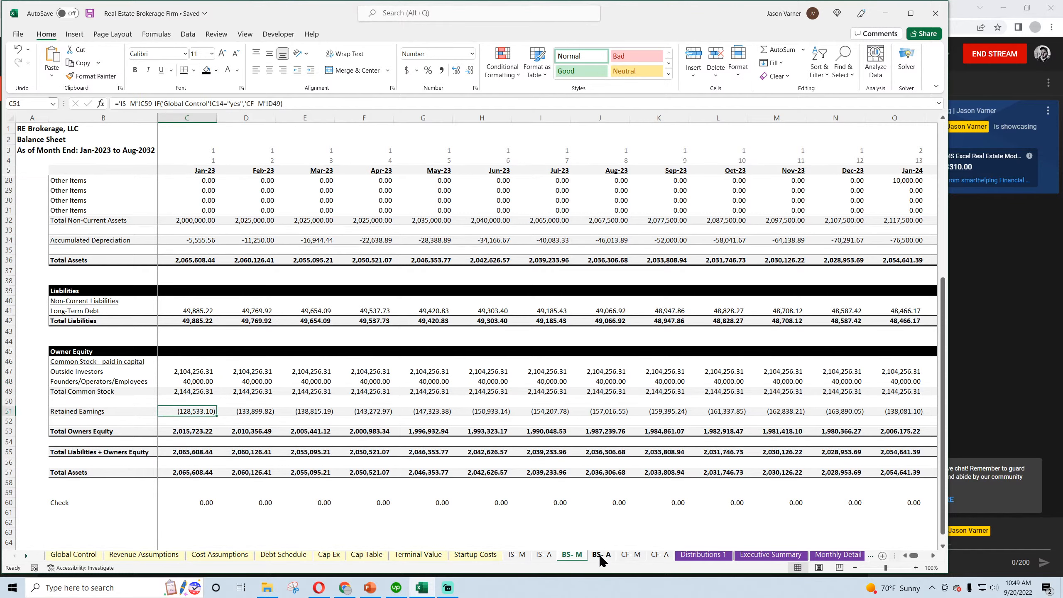
{"action": "left_click", "coordinate": [630, 555]}
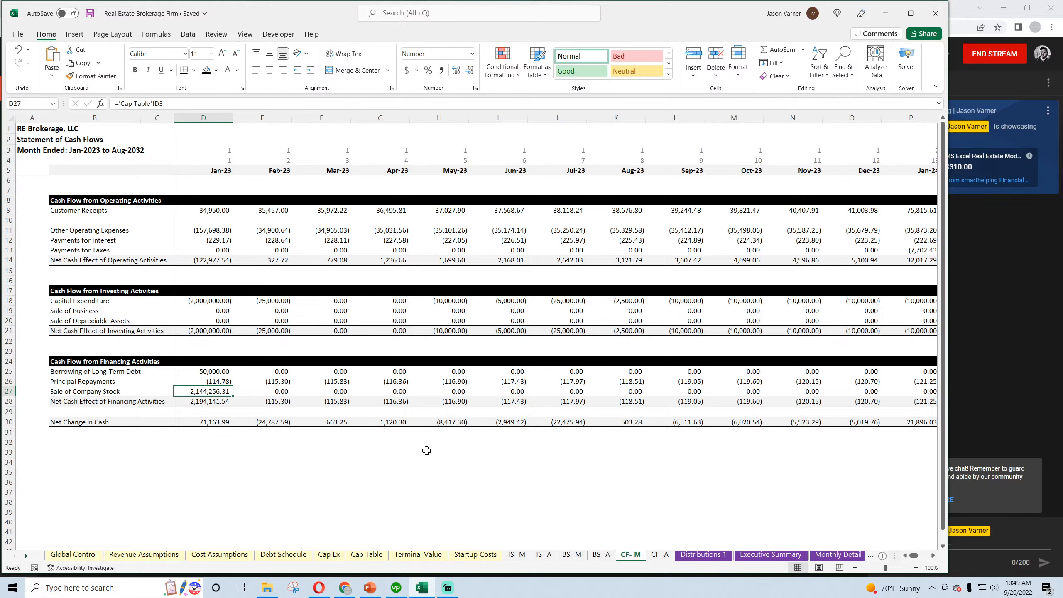
{"action": "left_click", "coordinate": [657, 557]}
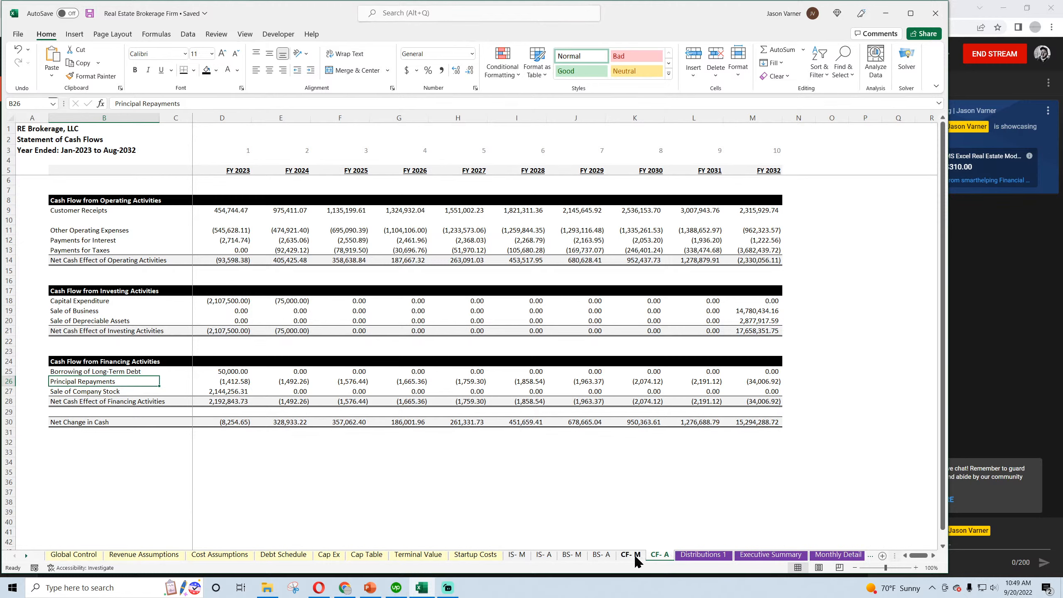
{"action": "left_click", "coordinate": [572, 555]}
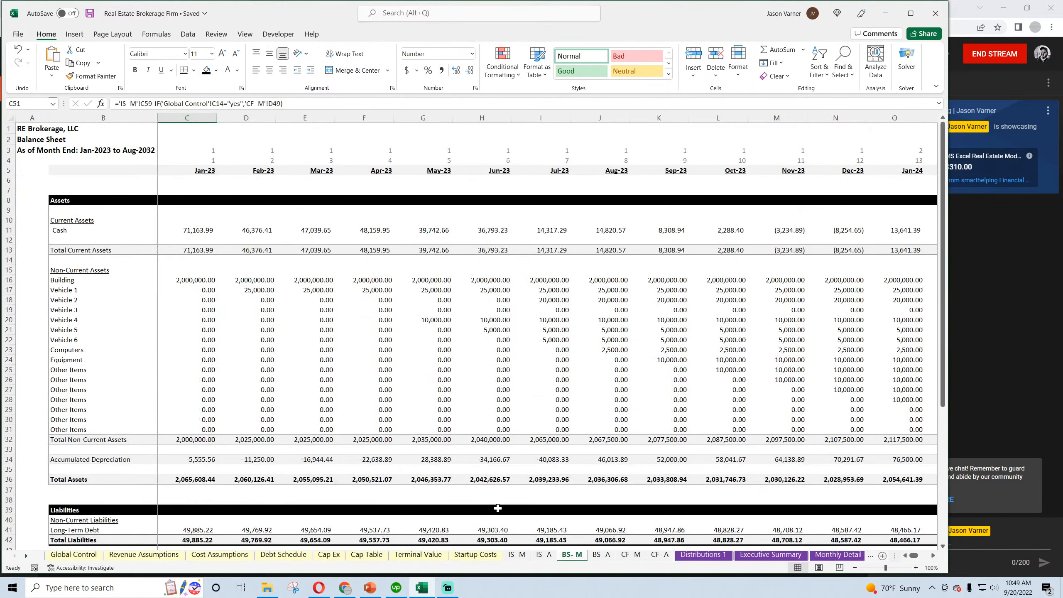
{"action": "left_click_drag", "start_coordinate": [188, 229], "coordinate": [795, 230]}
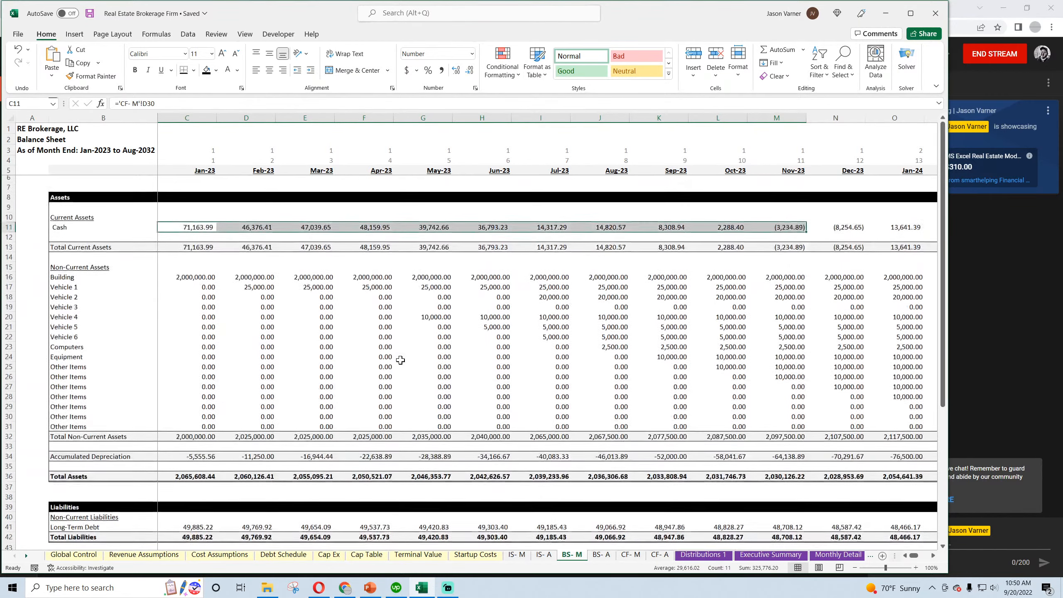
In Monthly Detail cell E199, add the Jan-23 Cash Flow in E196 and the month 0 Cash Flow in D196
{"action": "left_click", "coordinate": [825, 555]}
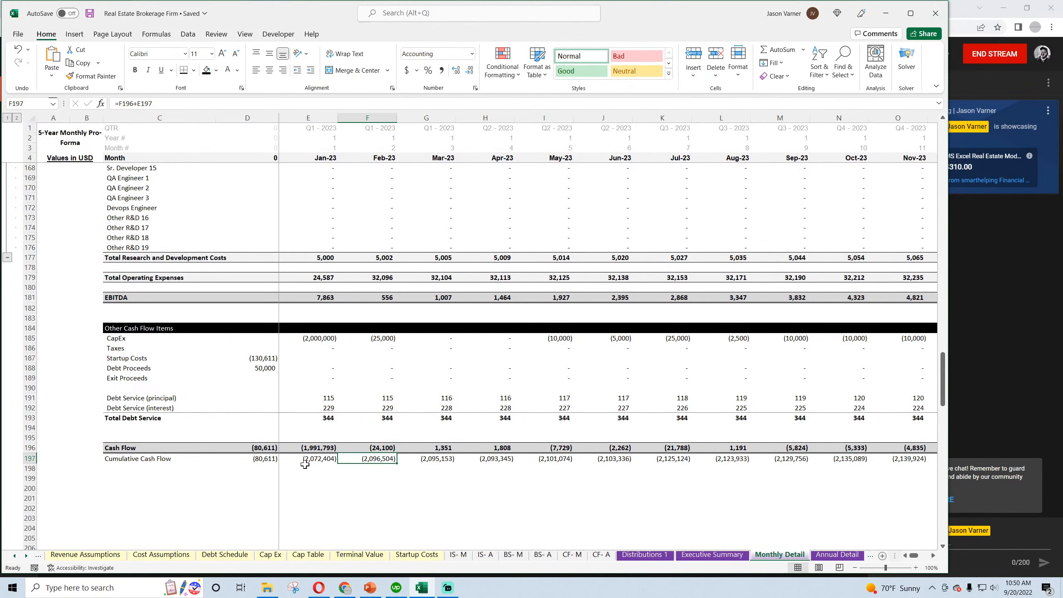
{"action": "left_click", "coordinate": [309, 481]}
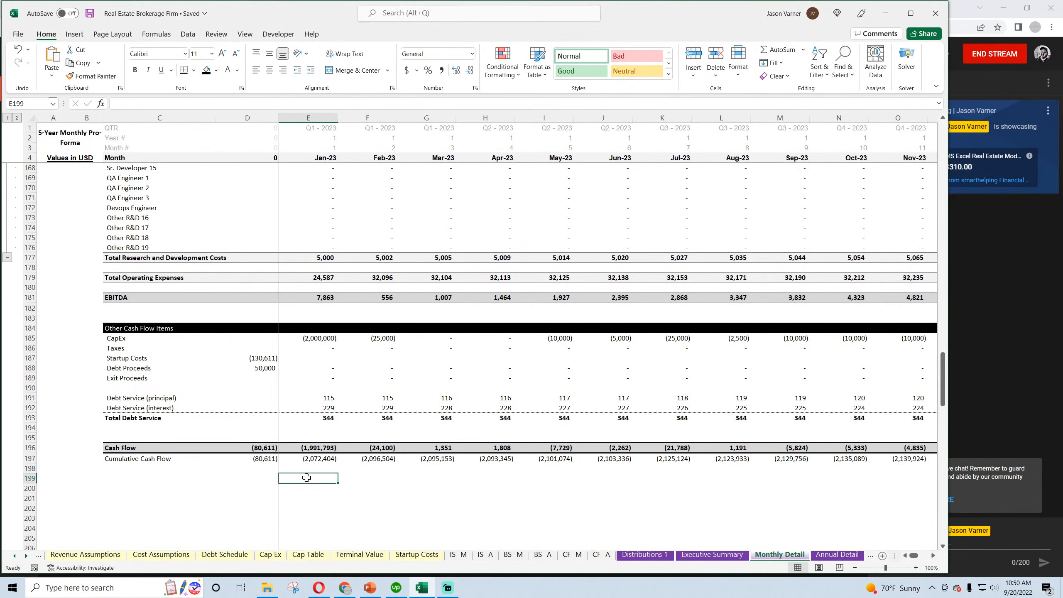
{"action": "type", "text": "="}
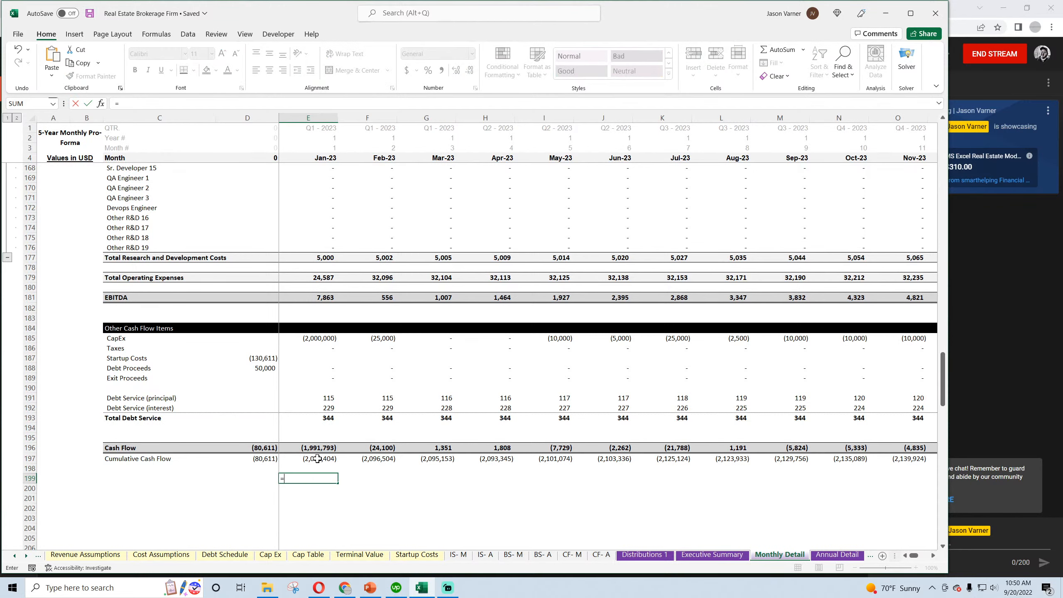
{"action": "left_click", "coordinate": [320, 446]}
{"action": "type", "text": "+"}
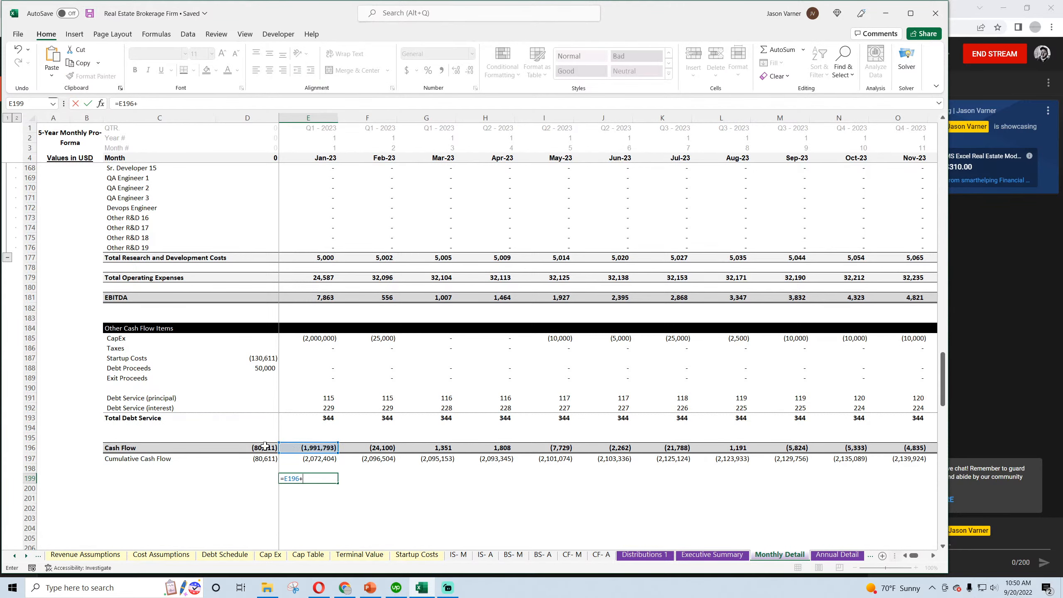
{"action": "left_click", "coordinate": [262, 447]}
{"action": "key", "text": "Return"}
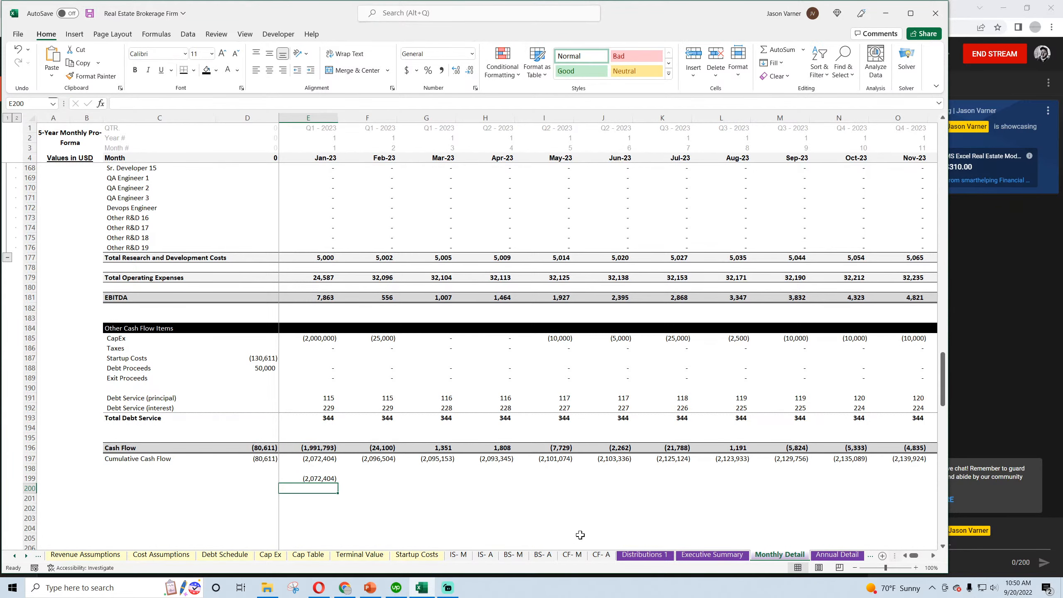
In E200, subtract Global Control's Total Equity Required for Project (C16) from CF- M's Jan-23 Net Change in Cash (D30)
{"action": "type", "text": "="}
{"action": "left_click", "coordinate": [580, 556]}
{"action": "left_click", "coordinate": [216, 422]}
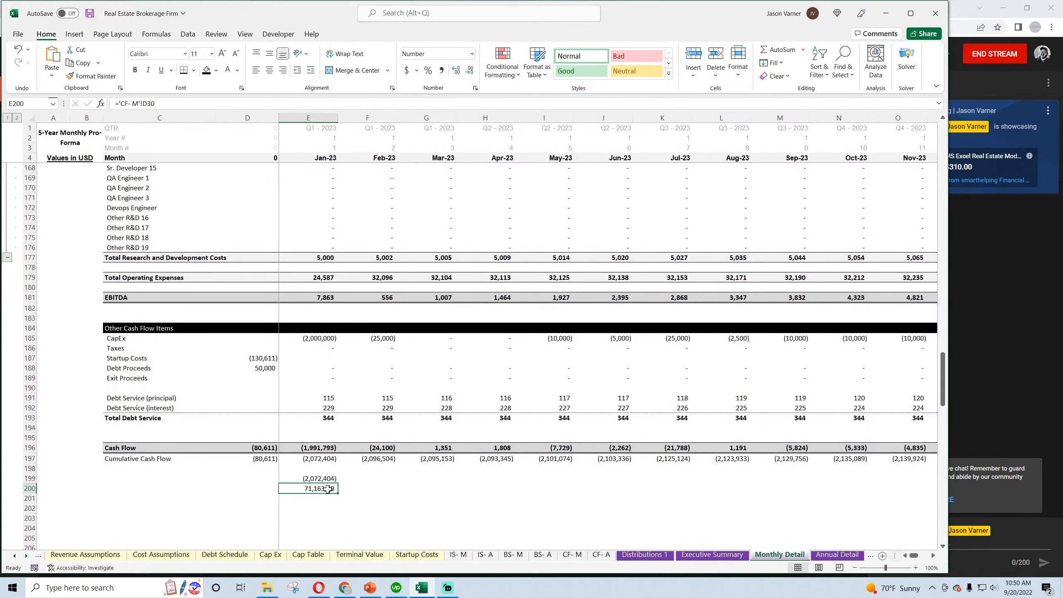
{"action": "left_click", "coordinate": [201, 100]}
{"action": "type", "text": "-"}
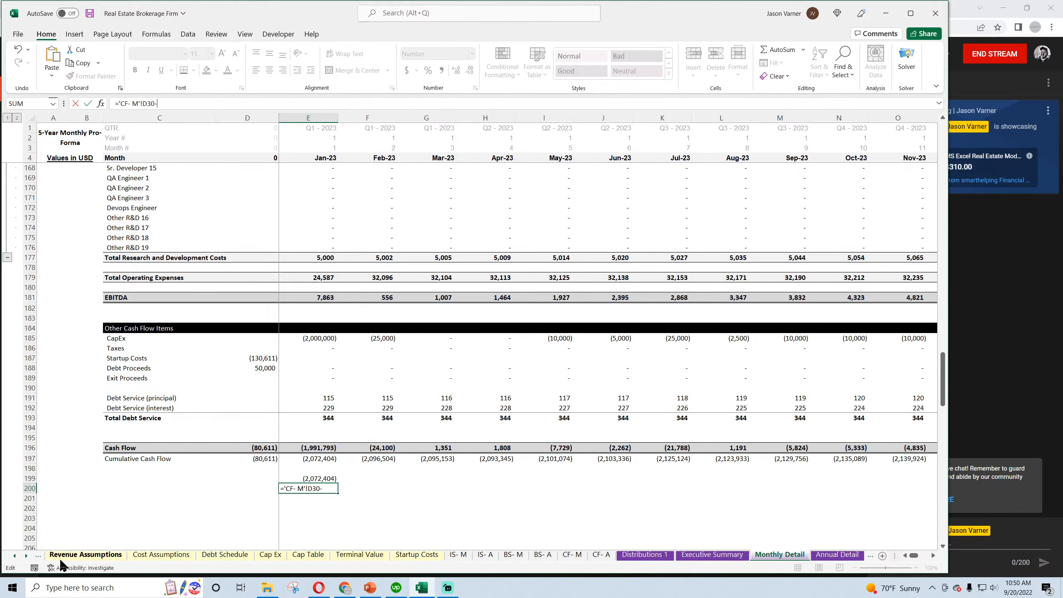
{"action": "left_click", "coordinate": [44, 561]}
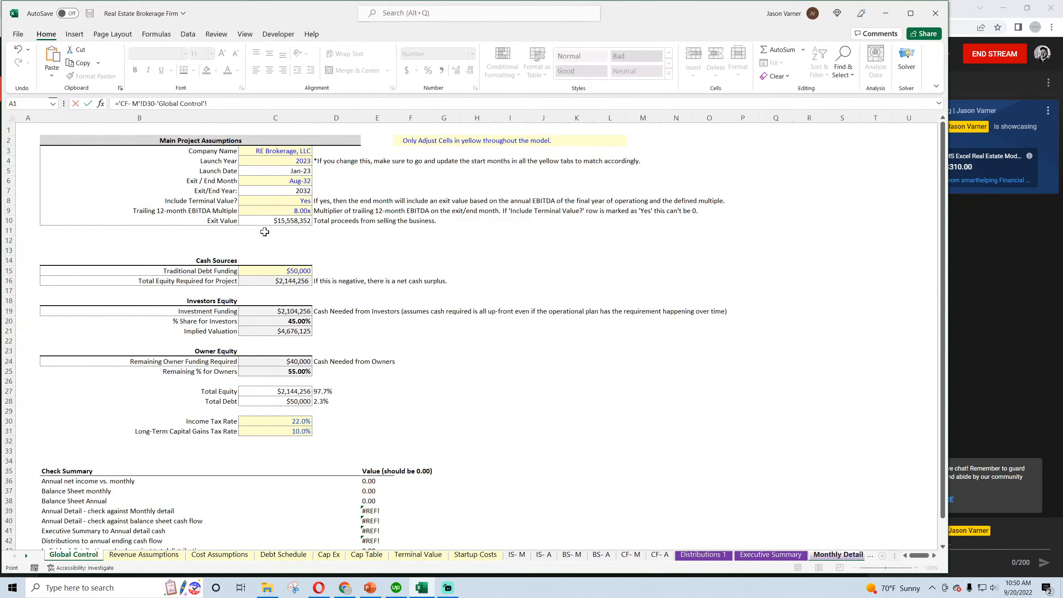
{"action": "left_click", "coordinate": [273, 280]}
{"action": "key", "text": "Return"}
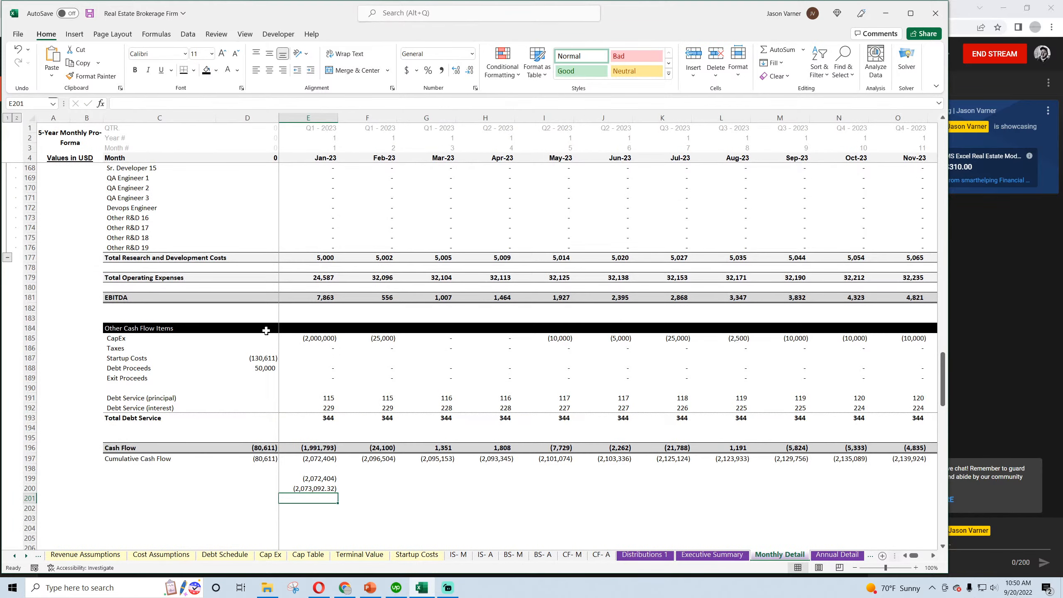
Calculate the Jan-23 difference between the two cash flow figures in E201 as E200 minus E199
{"action": "type", "text": "="}
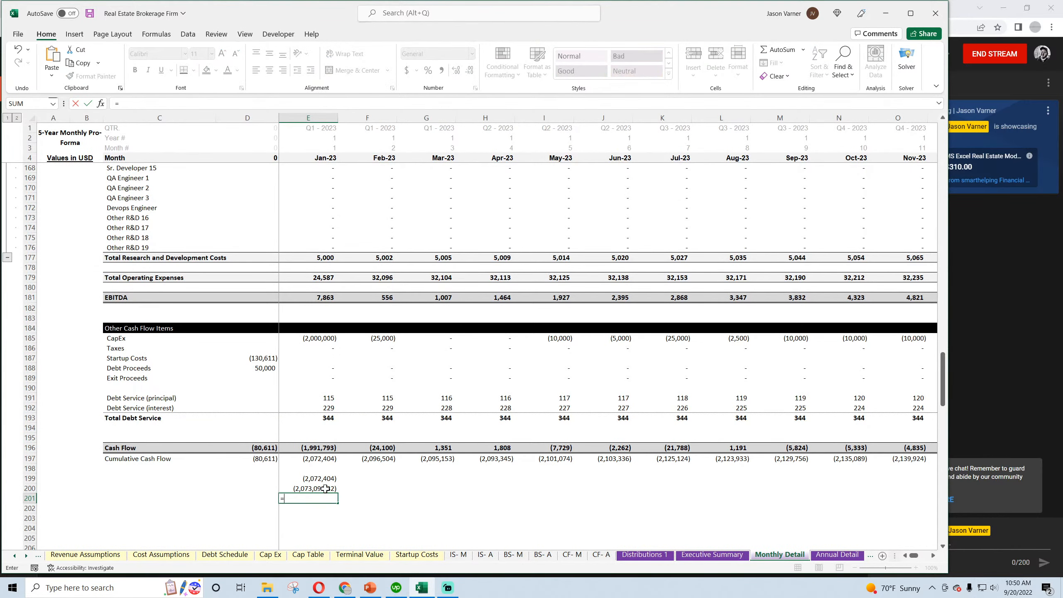
{"action": "left_click", "coordinate": [325, 489]}
{"action": "type", "text": "-"}
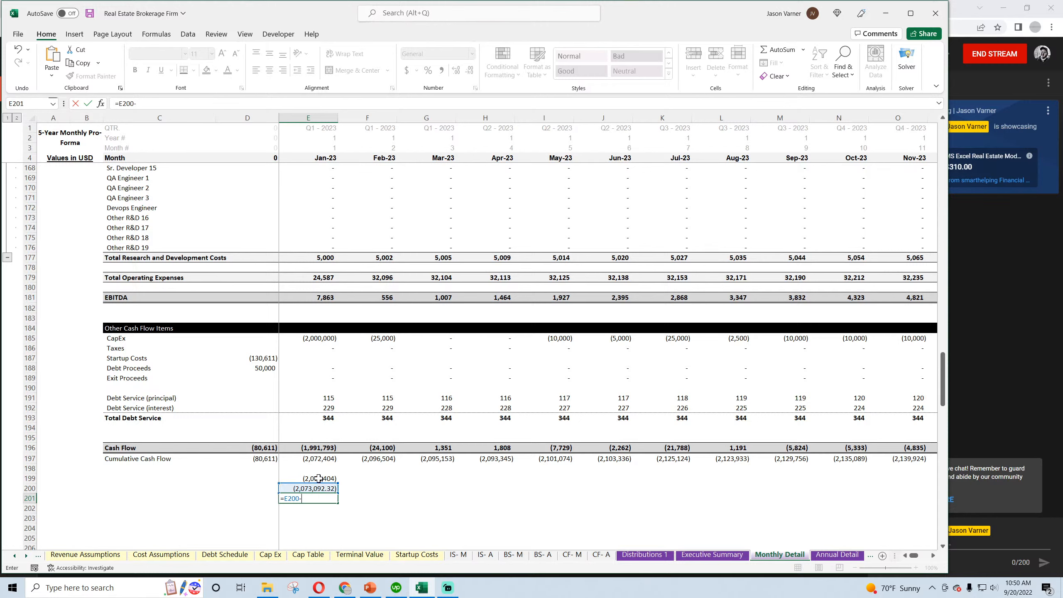
{"action": "left_click", "coordinate": [327, 480]}
{"action": "key", "text": "Return"}
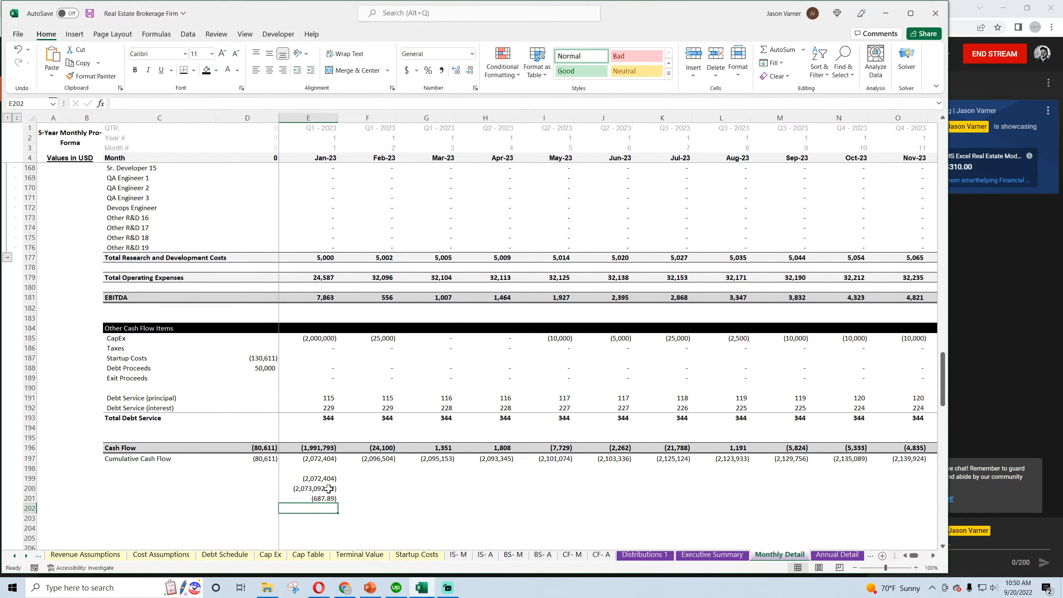
{"action": "left_click", "coordinate": [329, 489]}
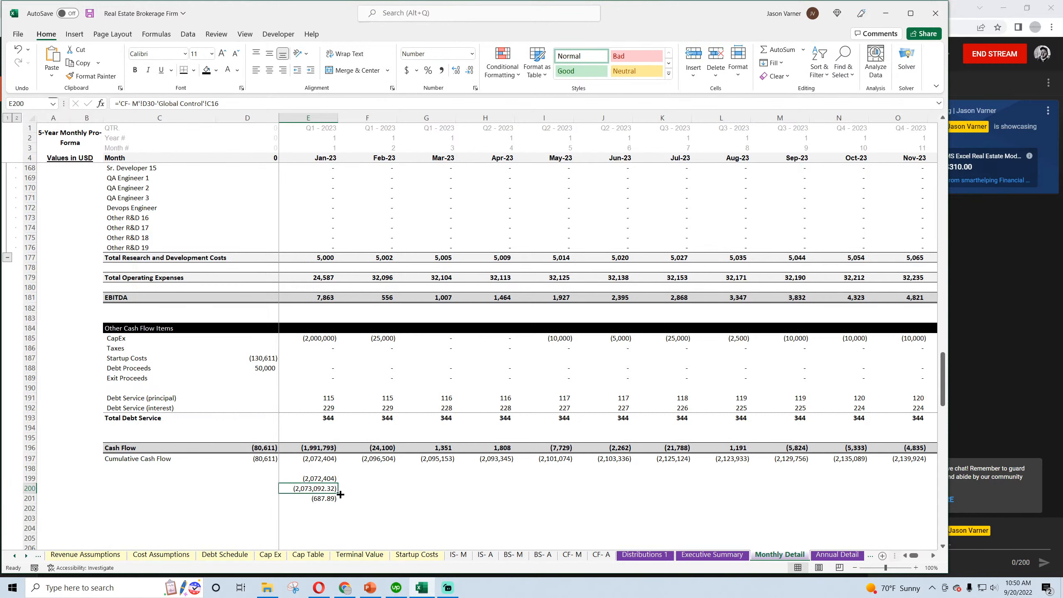
Link F199 to the Feb-23 Cash Flow in F196 and F200 to CF- M's Feb-23 Net Change in Cash
{"action": "left_click", "coordinate": [375, 479]}
{"action": "type", "text": "="}
{"action": "left_click", "coordinate": [380, 449]}
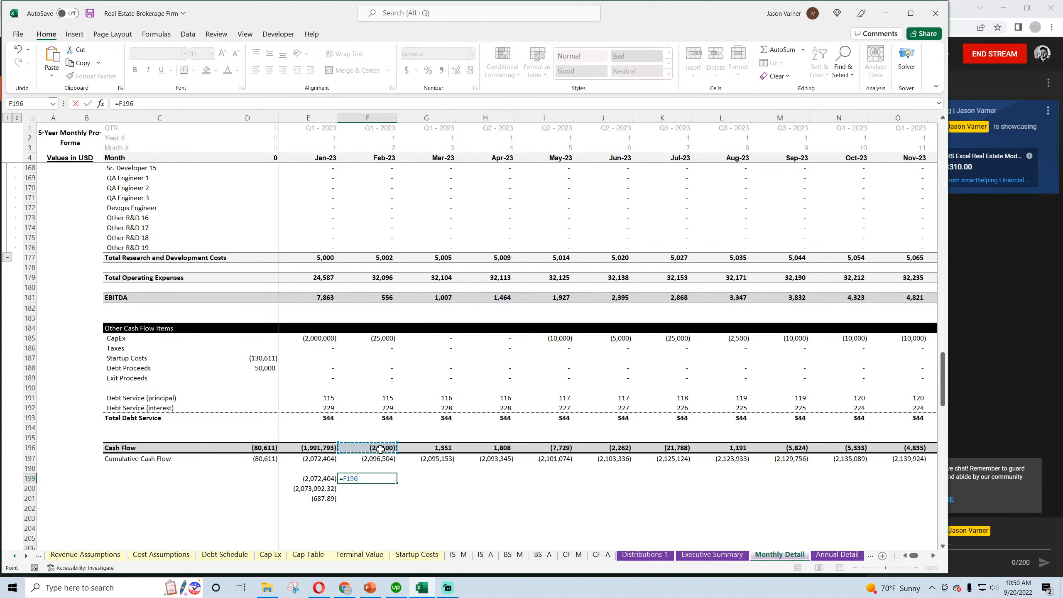
{"action": "key", "text": "Return"}
{"action": "type", "text": "="}
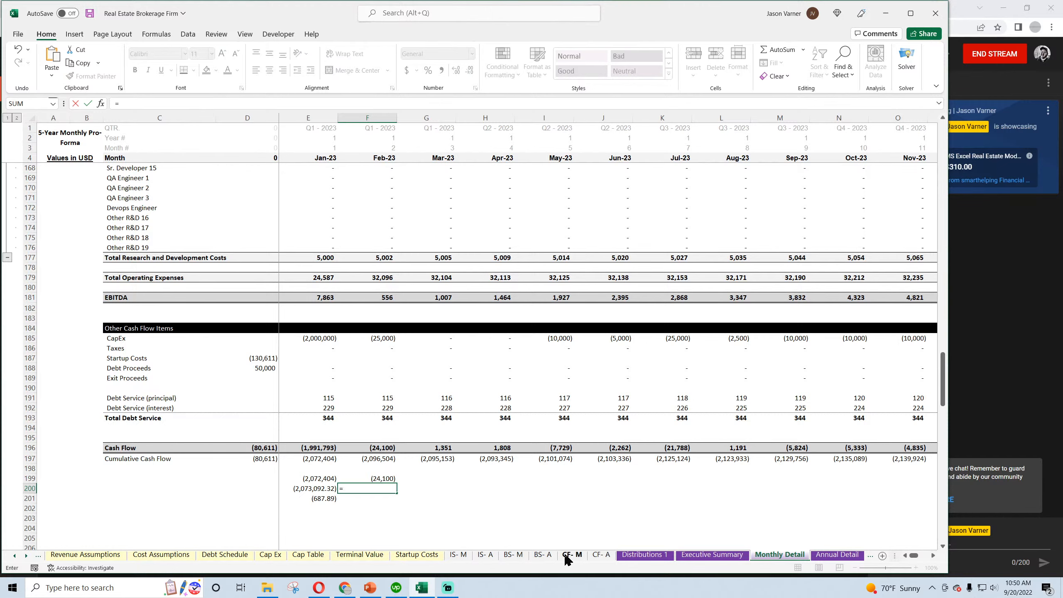
{"action": "left_click", "coordinate": [572, 555]}
{"action": "left_click", "coordinate": [279, 425]}
{"action": "key", "text": "Return"}
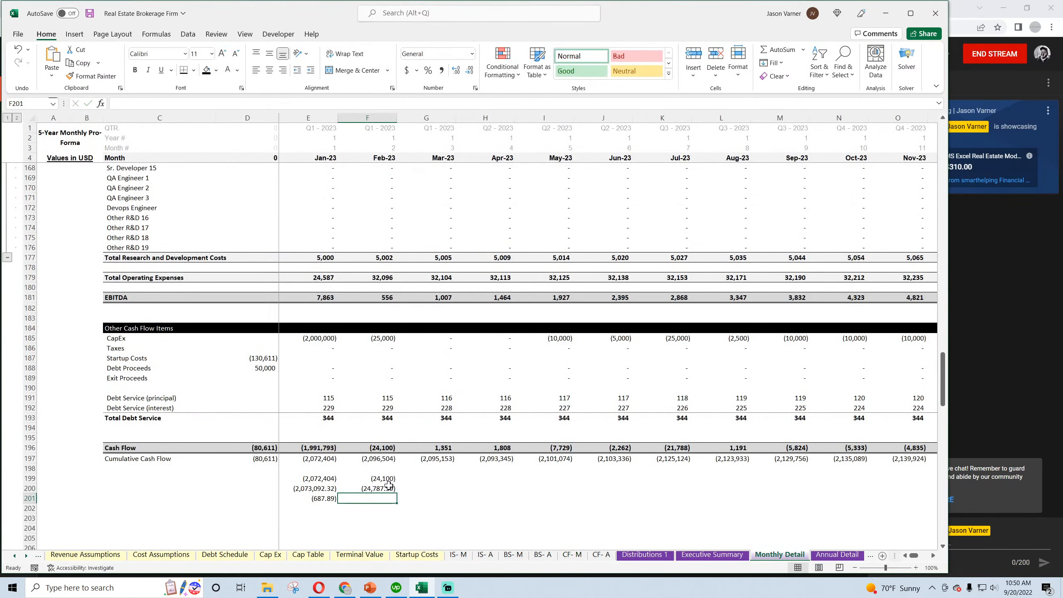
Fill the comparison formulas in F199:F200 across through Aug-23 and the E201 difference formula across through Sep-23
{"action": "left_click_drag", "start_coordinate": [369, 479], "coordinate": [751, 494]}
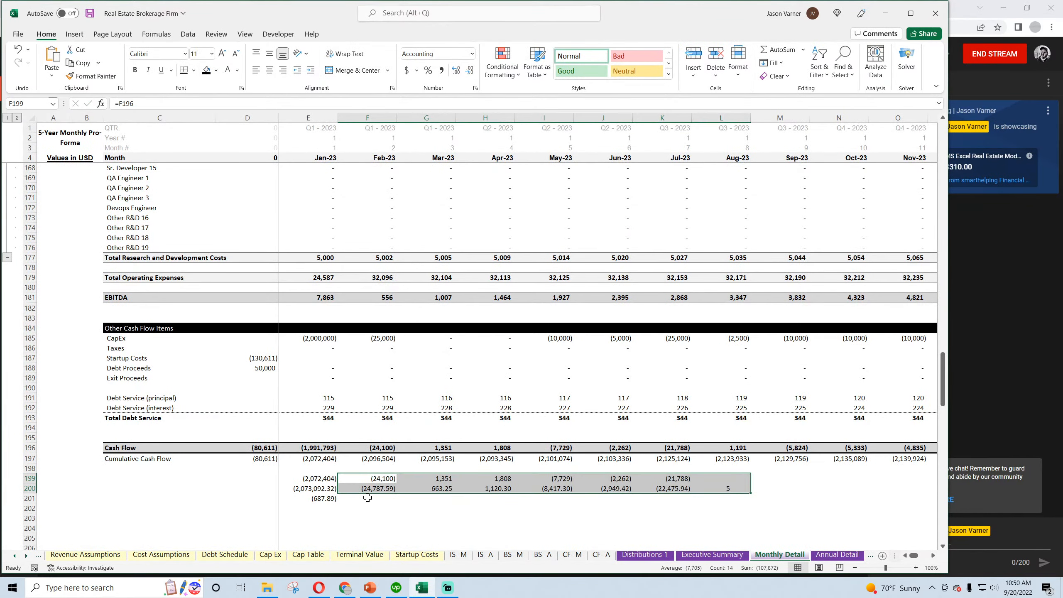
{"action": "left_click", "coordinate": [337, 501]}
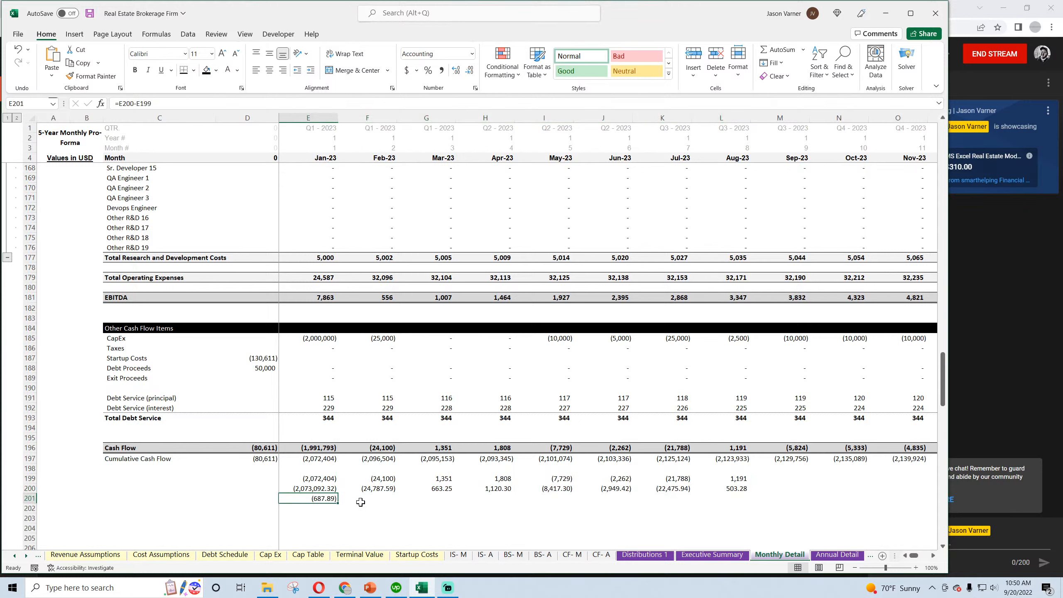
{"action": "left_click_drag", "start_coordinate": [339, 503], "coordinate": [806, 505]}
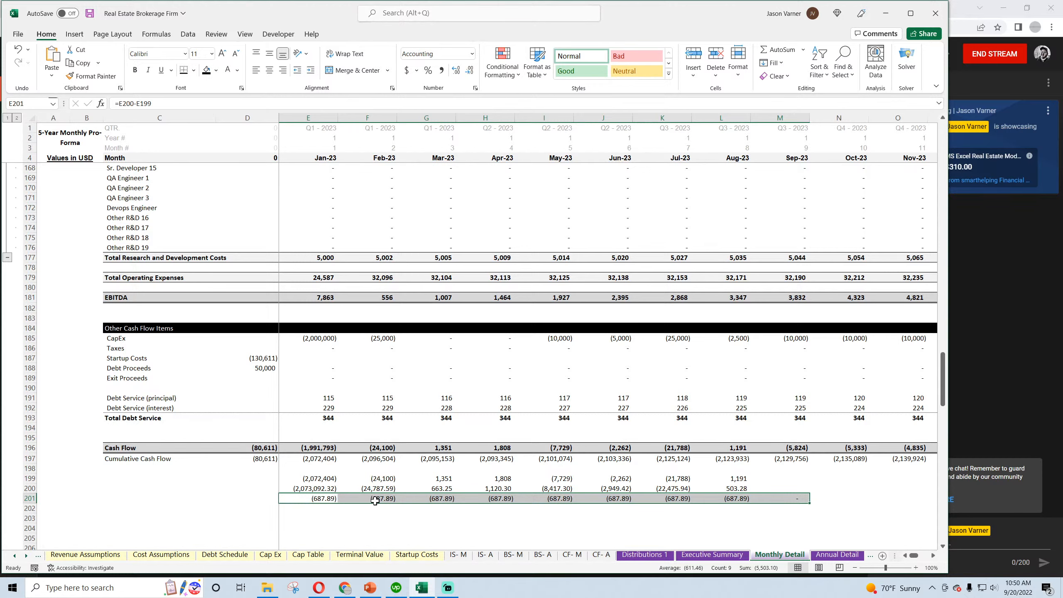
Review Monthly Detail's cost lines for the source of the difference, then check Jan-23 debt service principal and interest in E191:E192
{"action": "scroll", "coordinate": [410, 504], "scroll_direction": "up", "scroll_amount": 4}
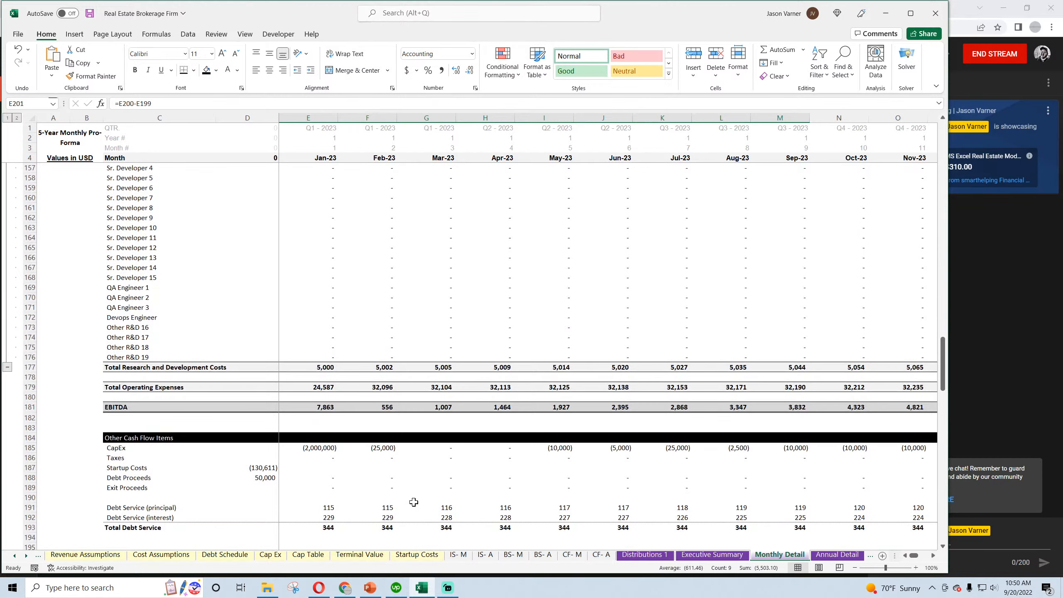
{"action": "scroll", "coordinate": [414, 502], "scroll_direction": "up", "scroll_amount": 16}
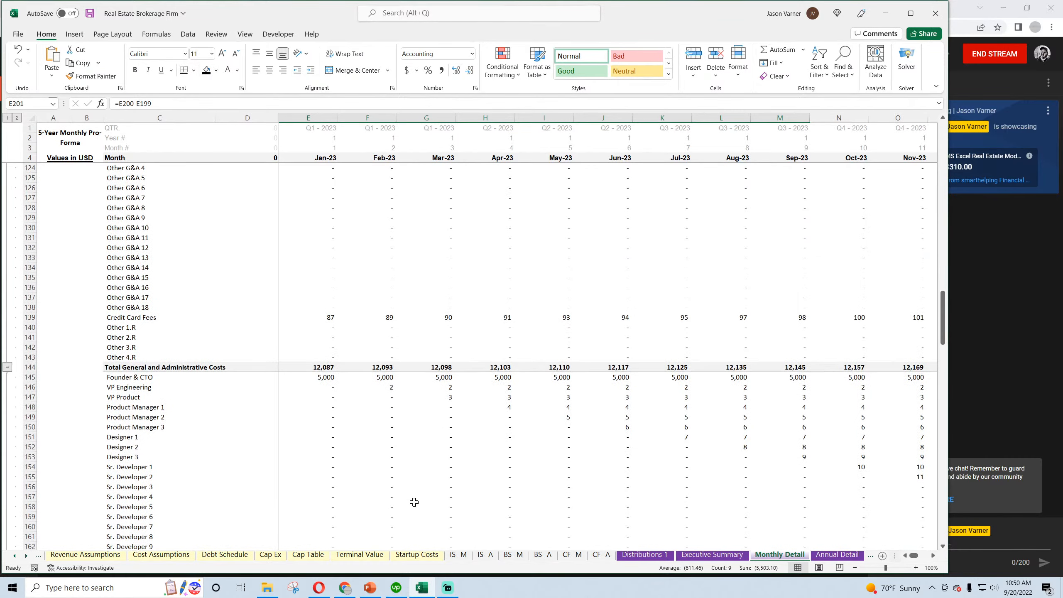
{"action": "scroll", "coordinate": [415, 502], "scroll_direction": "up", "scroll_amount": 6}
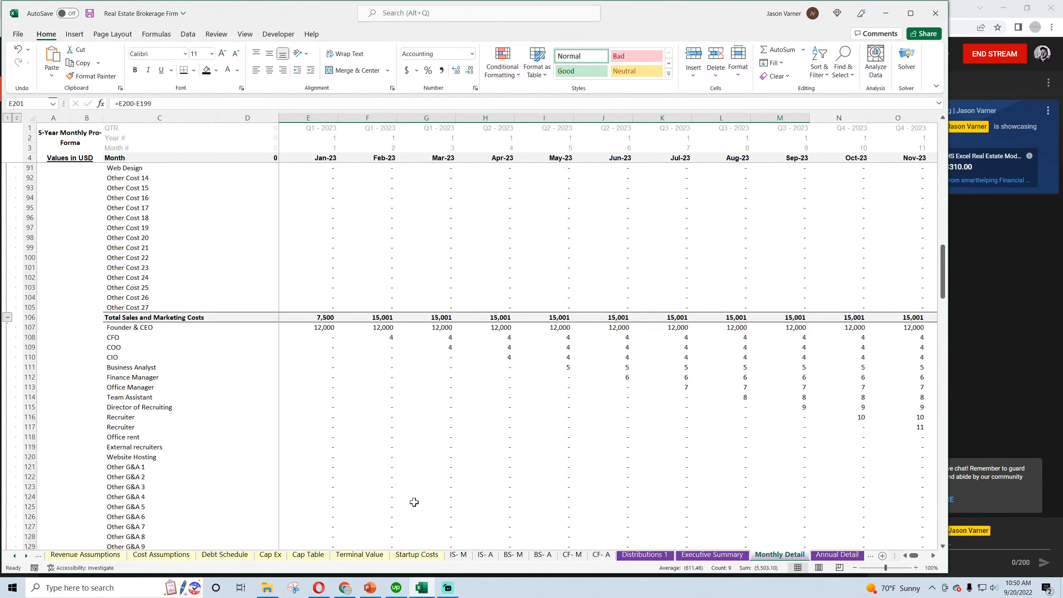
{"action": "scroll", "coordinate": [414, 502], "scroll_direction": "up", "scroll_amount": 11}
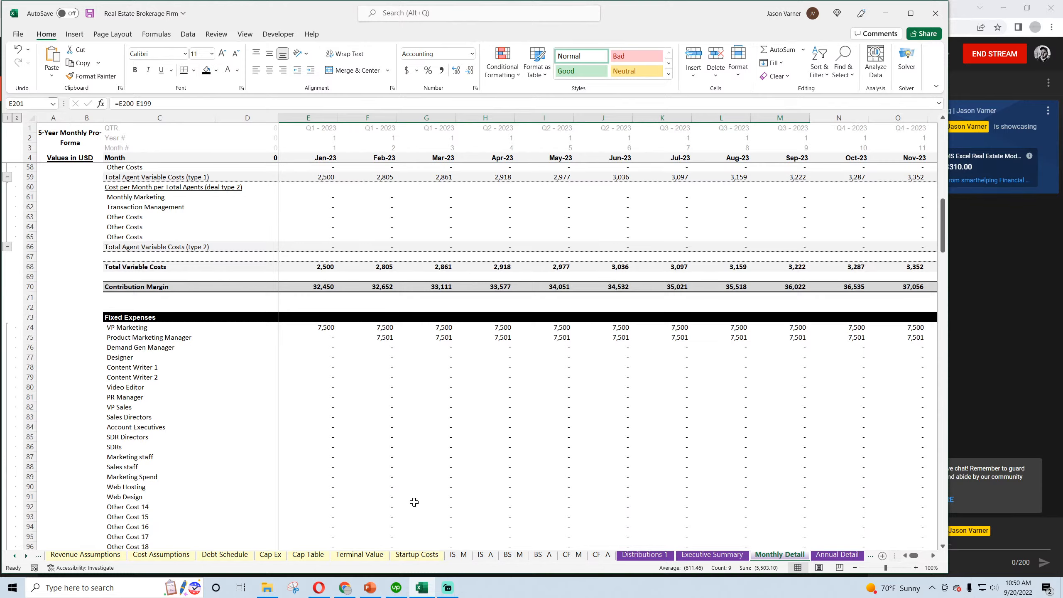
{"action": "scroll", "coordinate": [414, 502], "scroll_direction": "up", "scroll_amount": 9}
{"action": "scroll", "coordinate": [414, 502], "scroll_direction": "down", "scroll_amount": 20}
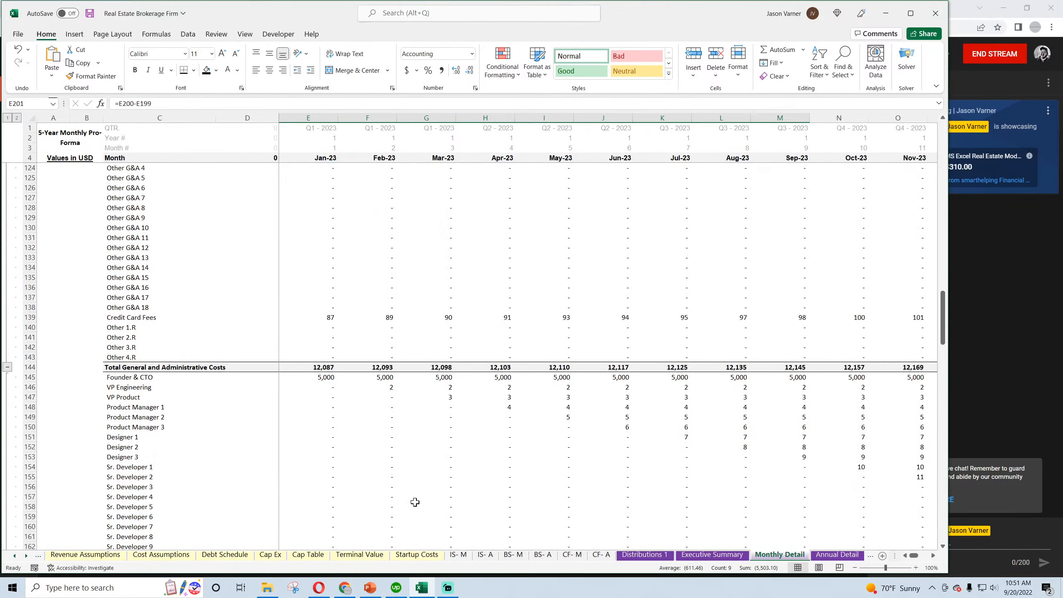
{"action": "scroll", "coordinate": [415, 502], "scroll_direction": "down", "scroll_amount": 15}
{"action": "left_click_drag", "start_coordinate": [326, 401], "coordinate": [327, 407]}
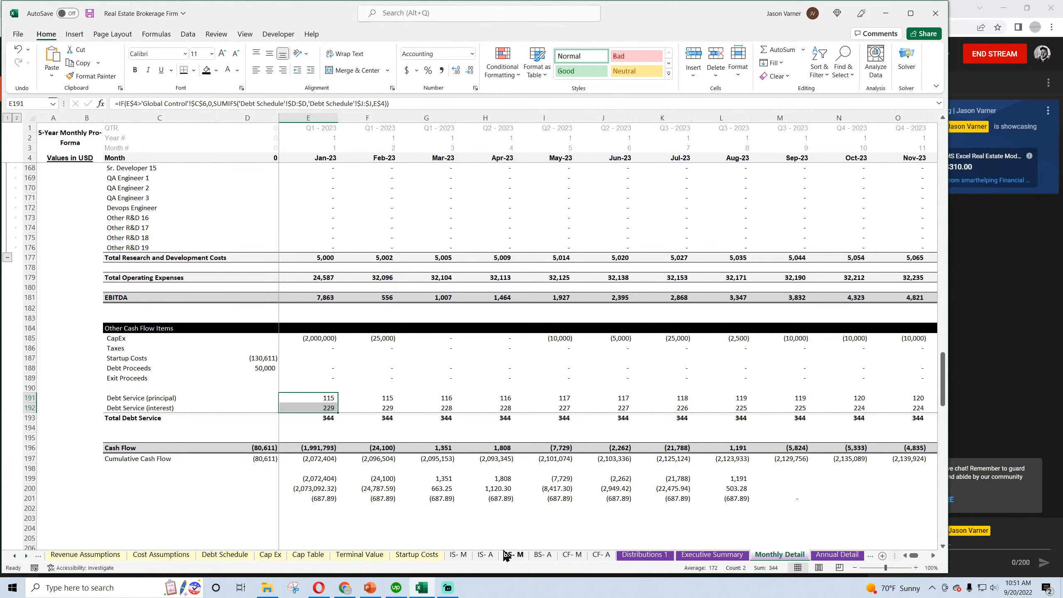
On CF- M, inspect the formulas for Jan-23 Payments for Interest and the Jan-23 and Feb-23 Principal Repayments
{"action": "left_click", "coordinate": [572, 555]}
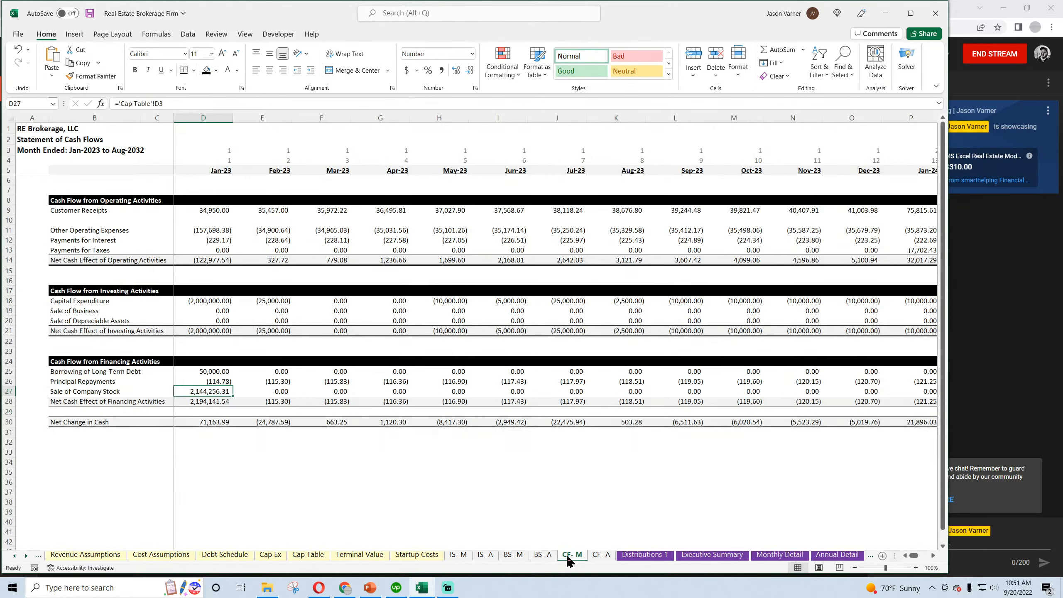
{"action": "left_click", "coordinate": [208, 241]}
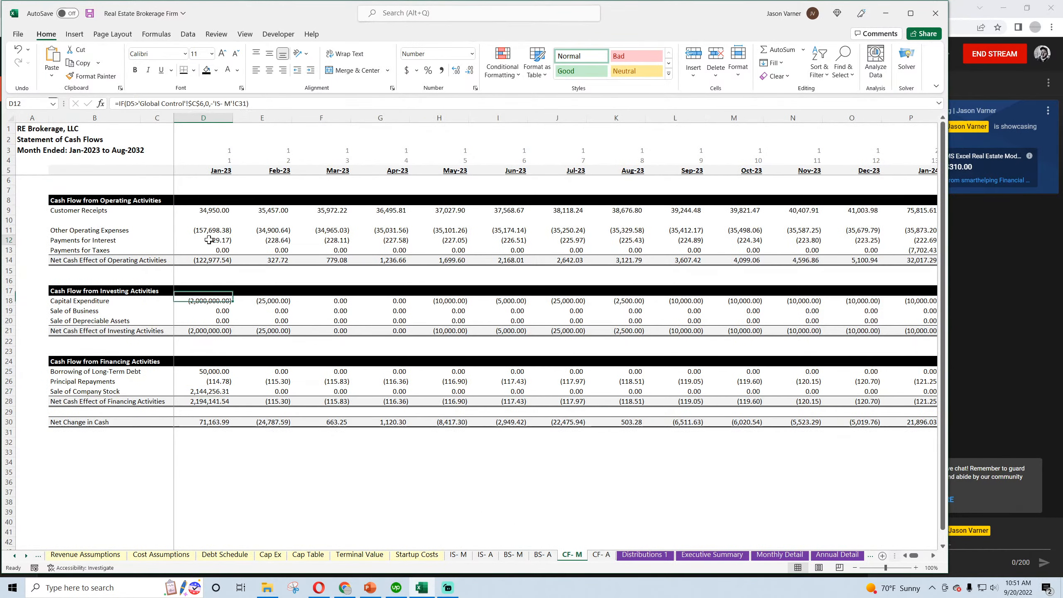
{"action": "left_click", "coordinate": [211, 382]}
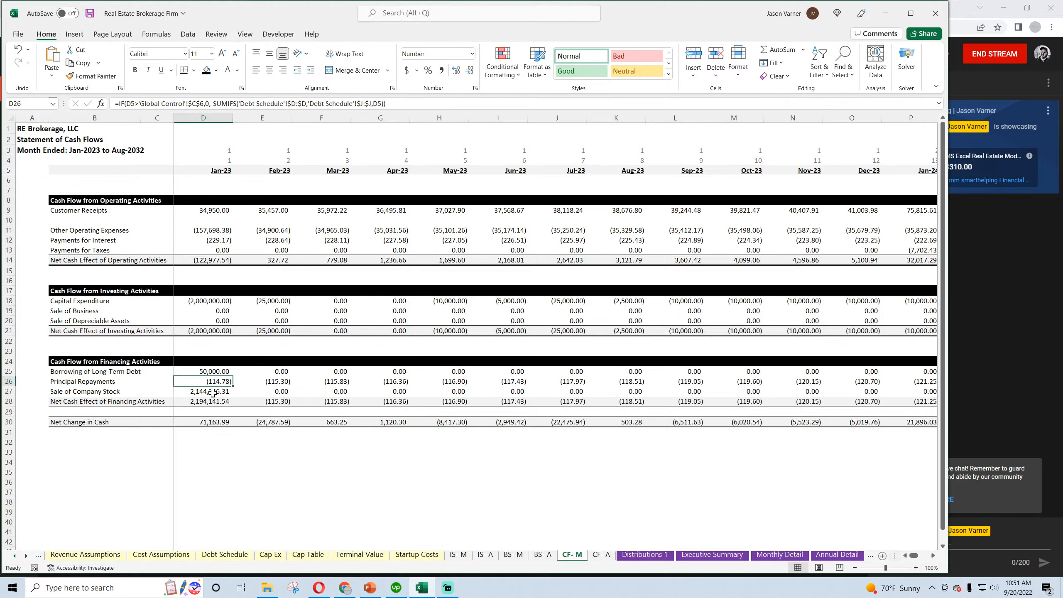
{"action": "left_click", "coordinate": [280, 379]}
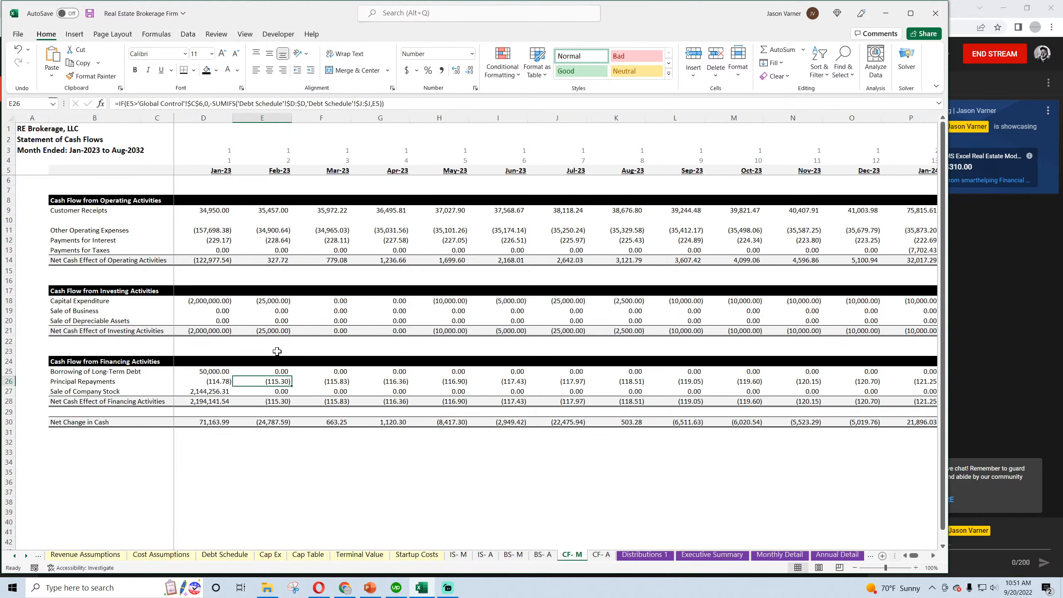
Check the sum of CF- M's Feb-23 Customer Receipts and Other Operating Expenses (E9:E11) against Monthly Detail's Feb-23 EBITDA in F181
{"action": "left_click", "coordinate": [279, 208]}
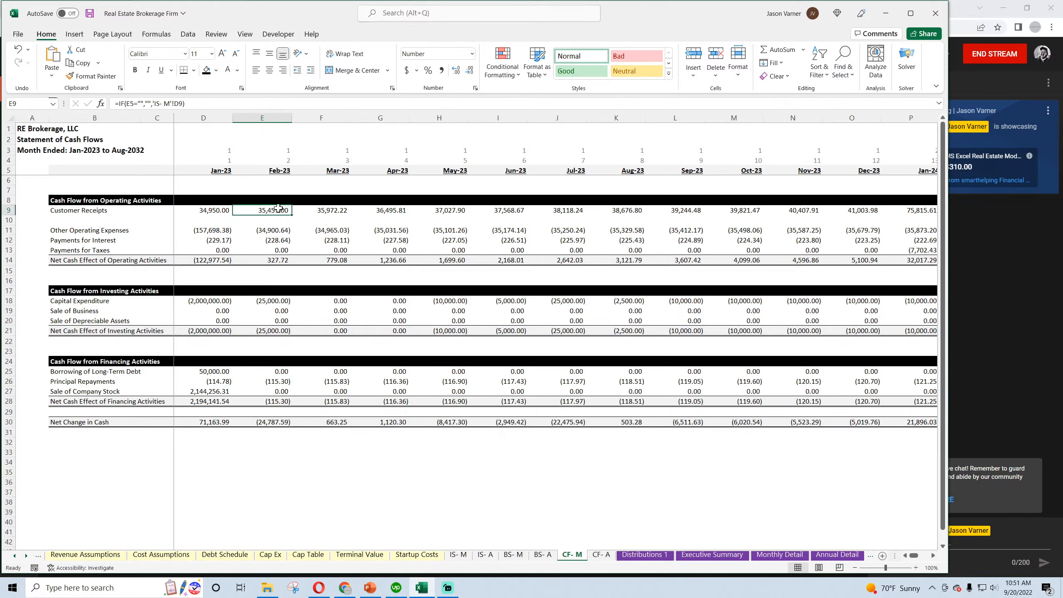
{"action": "left_click", "coordinate": [278, 231]}
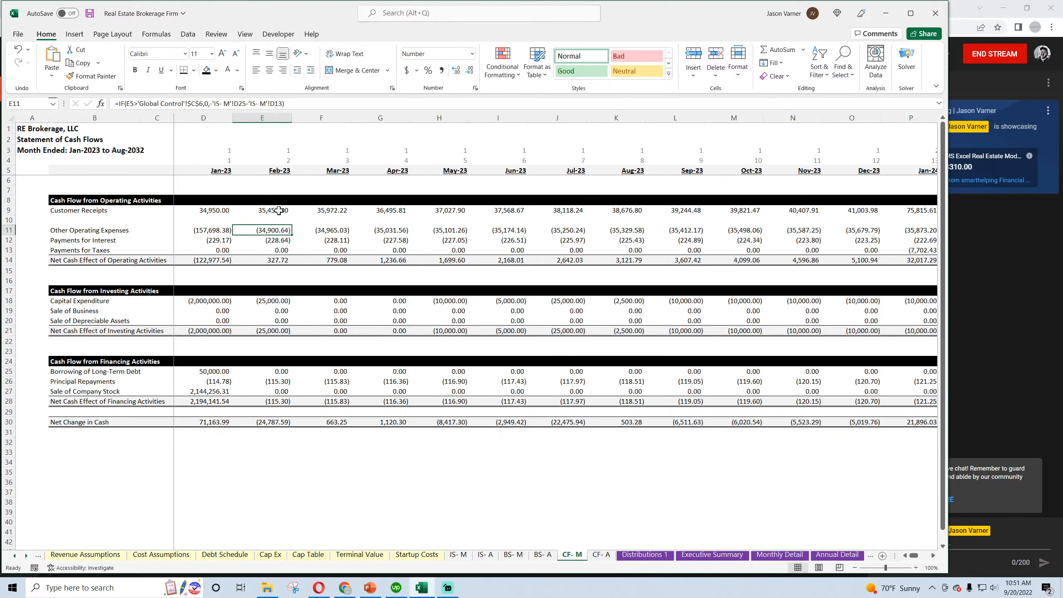
{"action": "left_click_drag", "start_coordinate": [278, 210], "coordinate": [283, 226]}
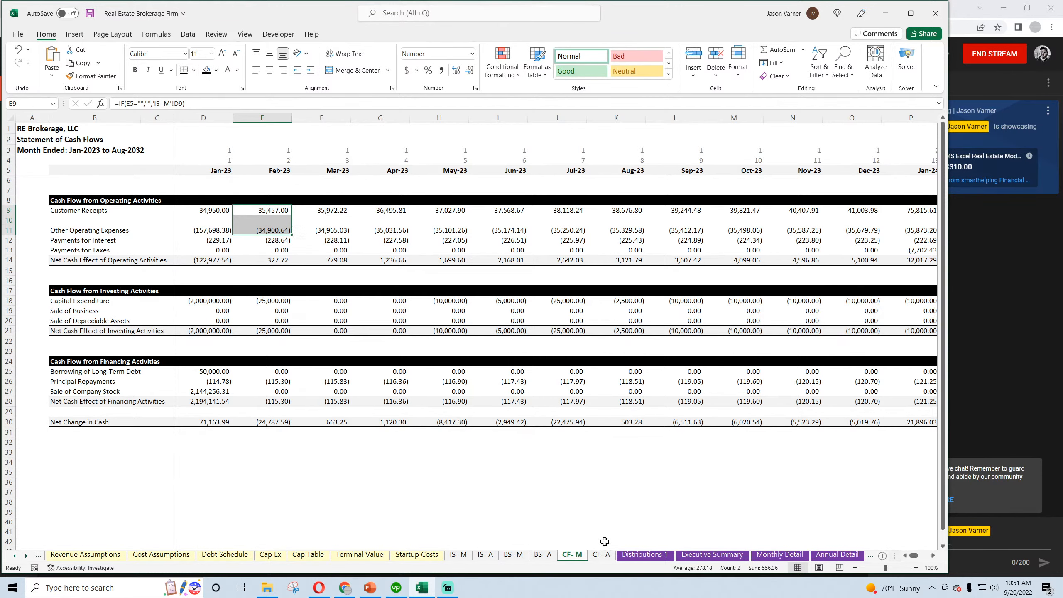
{"action": "left_click", "coordinate": [770, 555]}
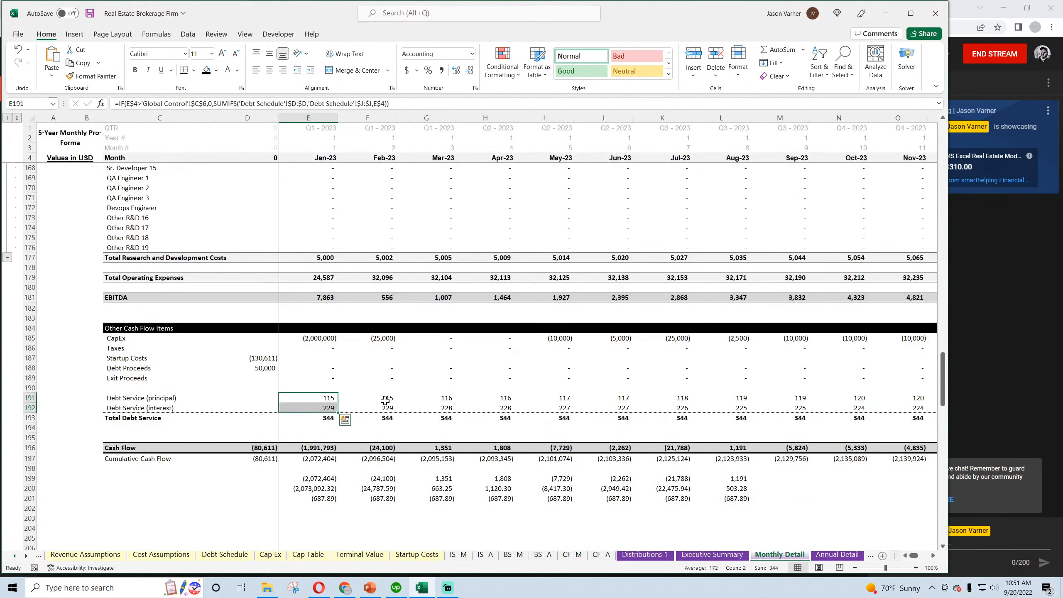
{"action": "scroll", "coordinate": [385, 402], "scroll_direction": "up", "scroll_amount": 4}
{"action": "scroll", "coordinate": [386, 402], "scroll_direction": "down", "scroll_amount": 4}
{"action": "left_click", "coordinate": [386, 300]}
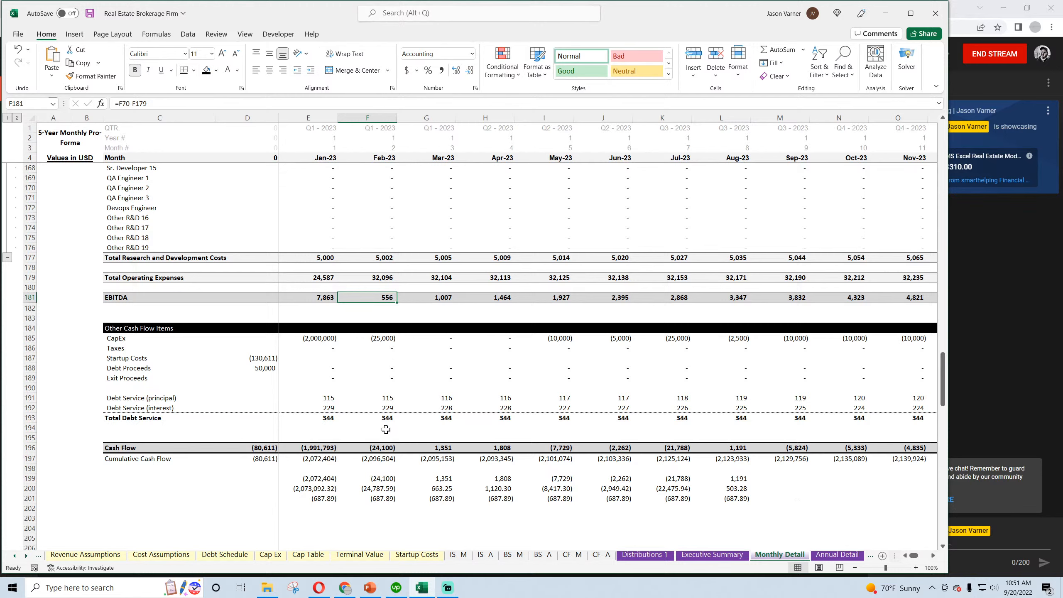
On the CF- M sheet, sum February's principal repayment and interest payment in scratch cell E34 (=E26+E12), and clear the cell
{"action": "left_click", "coordinate": [570, 556]}
{"action": "left_click", "coordinate": [271, 460]}
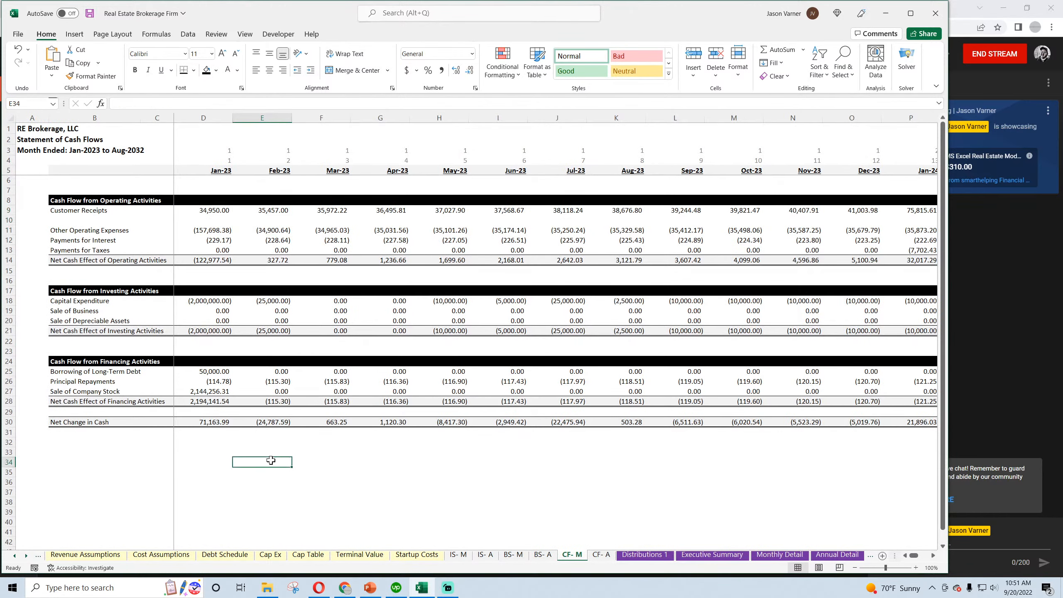
{"action": "type", "text": "="}
{"action": "left_click", "coordinate": [272, 380]}
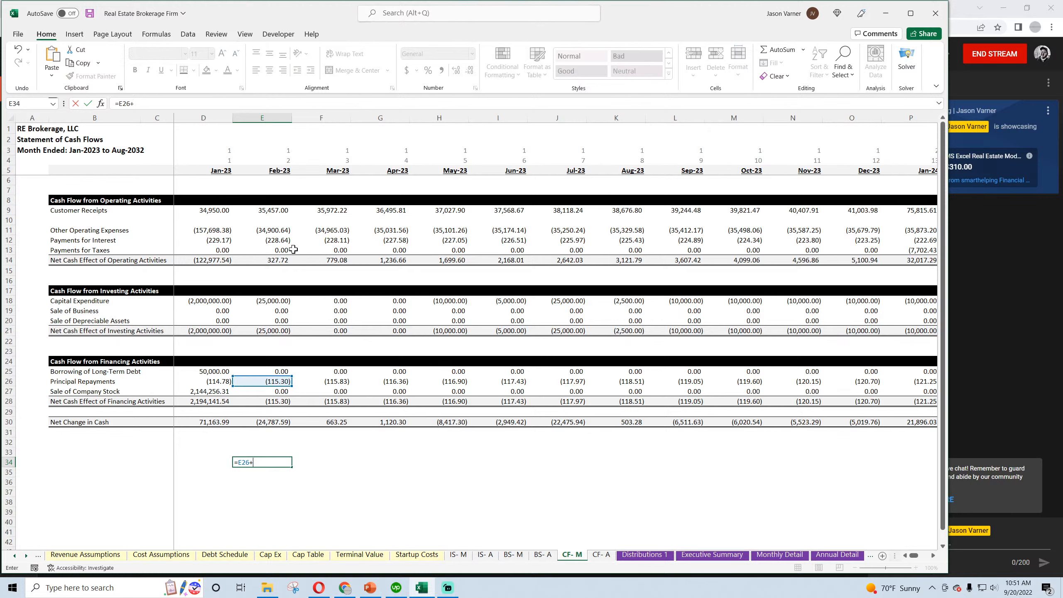
{"action": "type", "text": "+"}
{"action": "left_click", "coordinate": [279, 241]}
{"action": "key", "text": "Return"}
{"action": "left_click", "coordinate": [279, 462]}
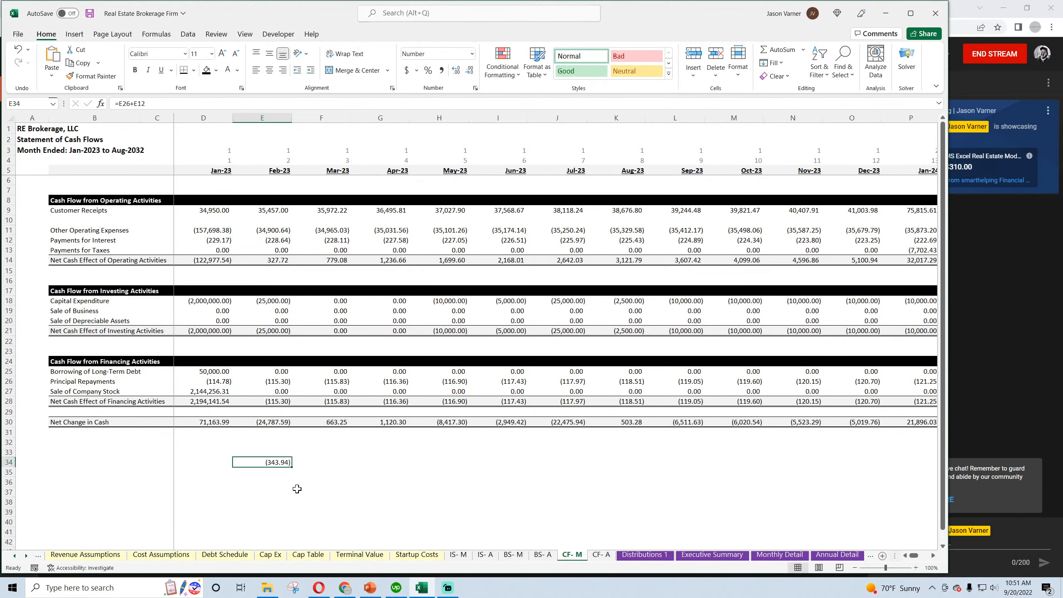
{"action": "key", "text": "BackSpace"}
{"action": "key", "text": "Return"}
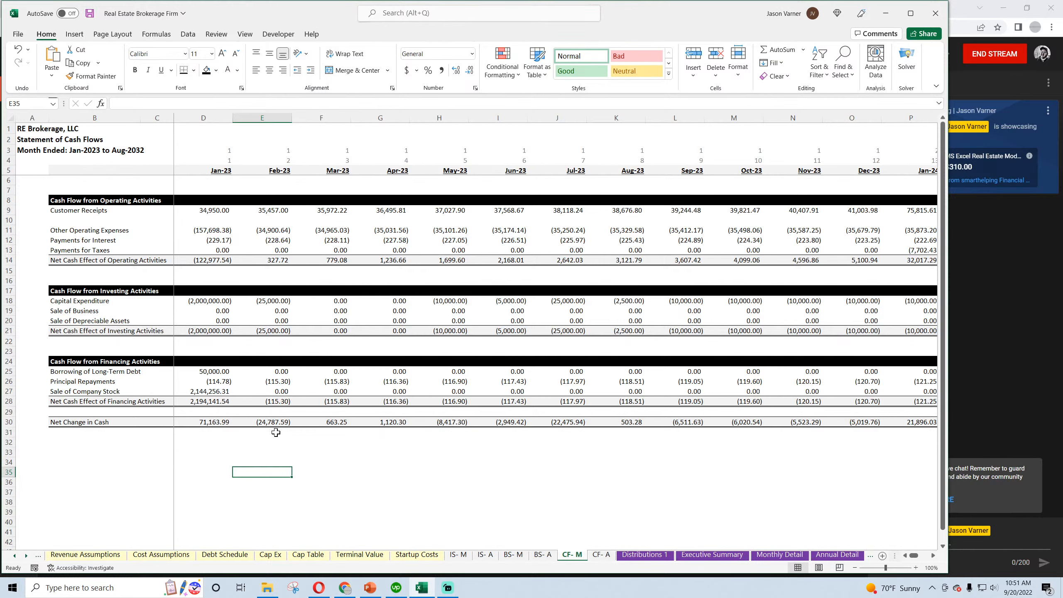
Compare February's Net Change in Cash and its inputs on CF- M with the Cash Flow and EBITDA formulas on Monthly Detail
{"action": "left_click", "coordinate": [281, 300]}
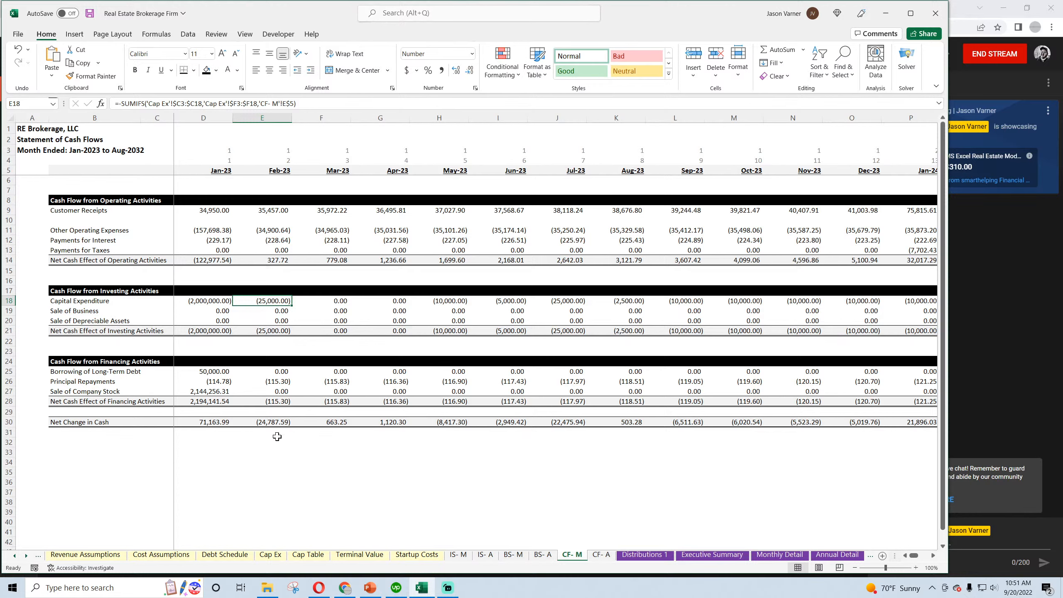
{"action": "left_click", "coordinate": [277, 422]}
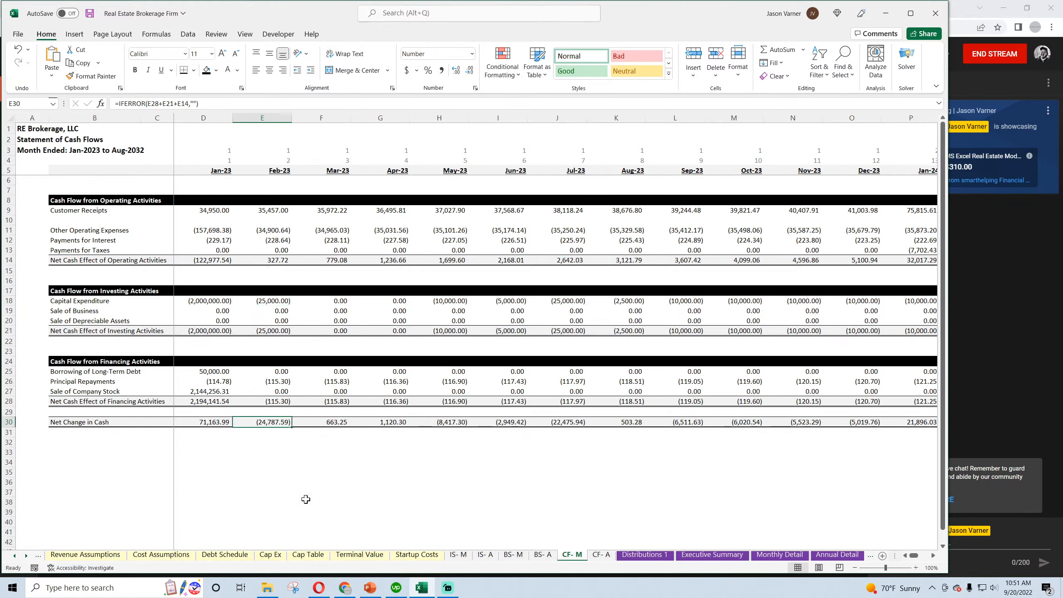
{"action": "double_click", "coordinate": [277, 422]}
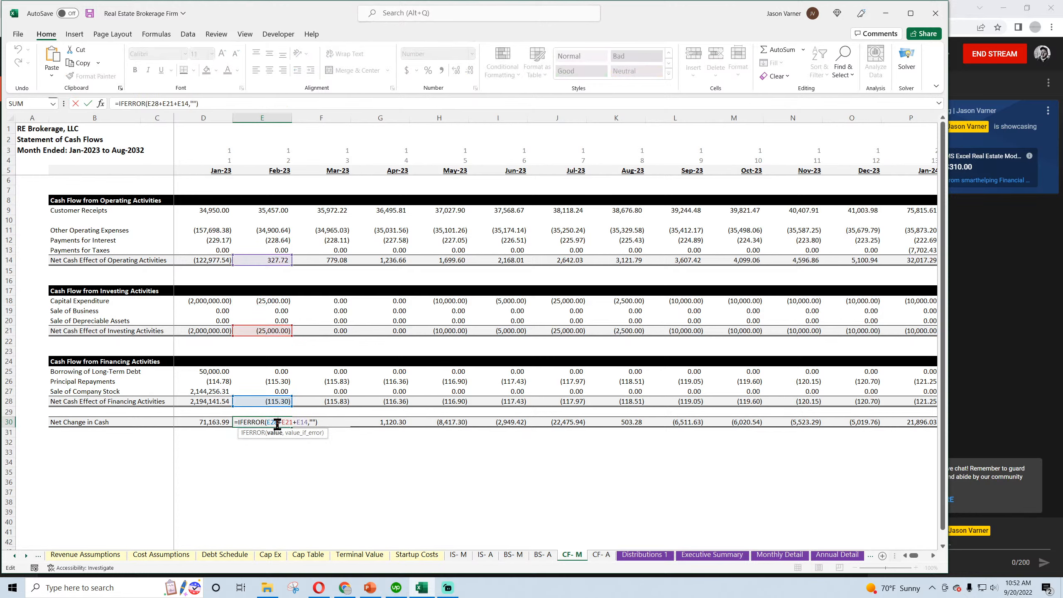
{"action": "key", "text": "Escape"}
{"action": "left_click", "coordinate": [781, 555]}
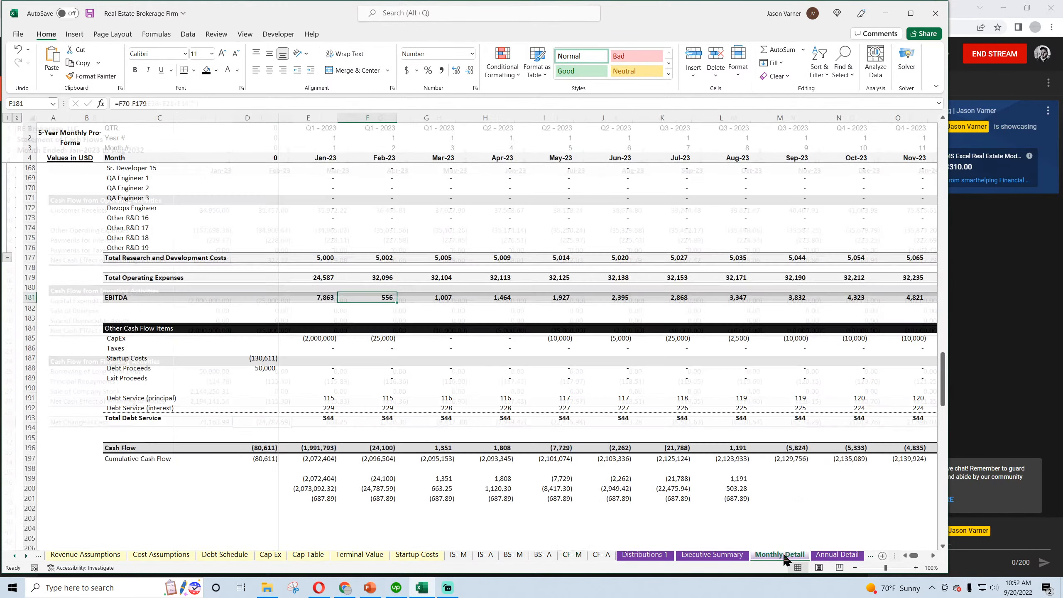
{"action": "double_click", "coordinate": [383, 447]}
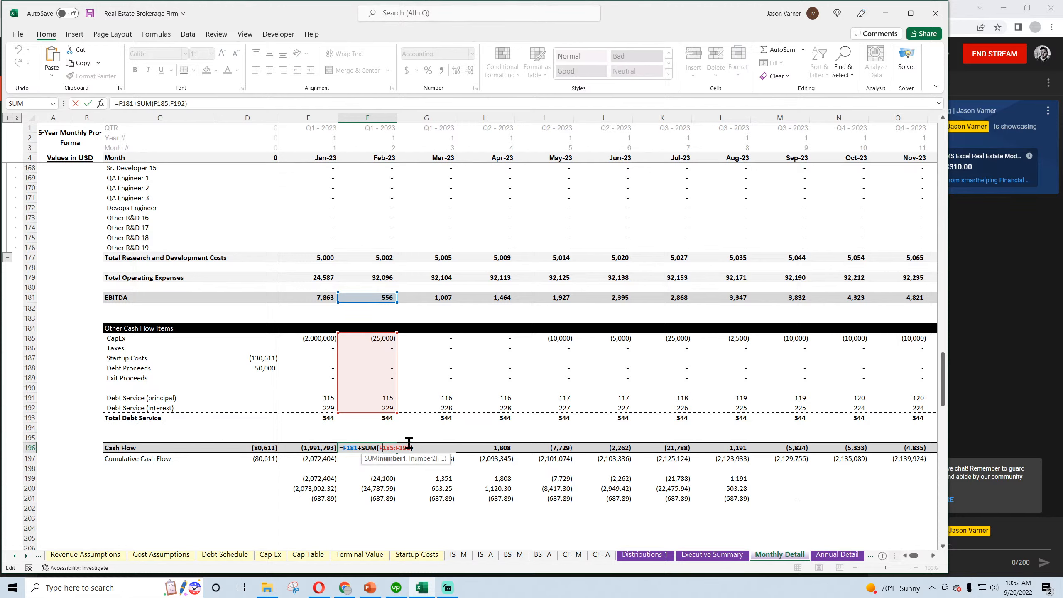
{"action": "left_click", "coordinate": [386, 447]}
{"action": "key", "text": "Return"}
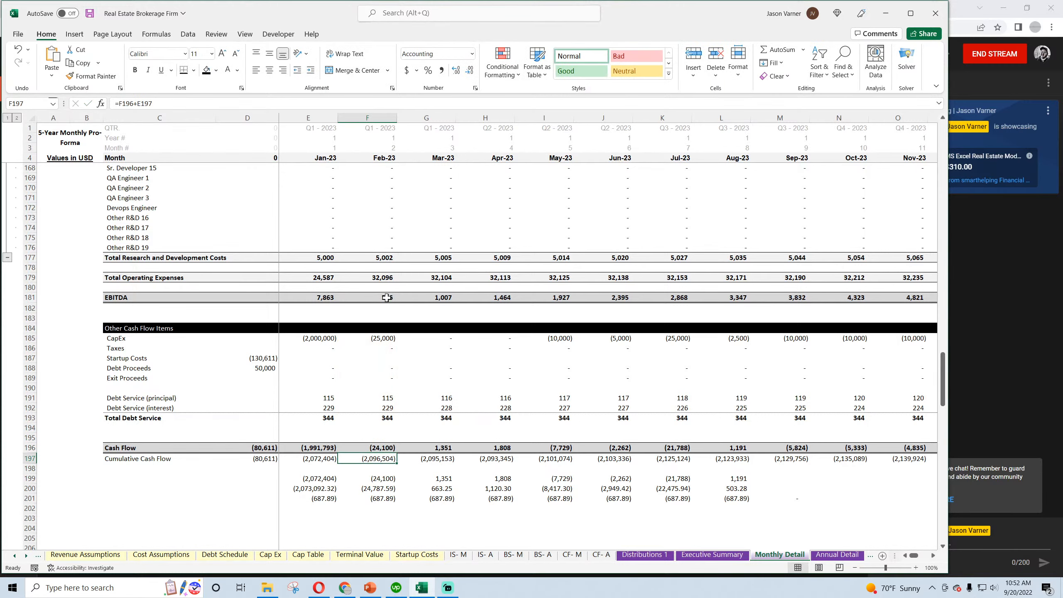
{"action": "left_click", "coordinate": [386, 298]}
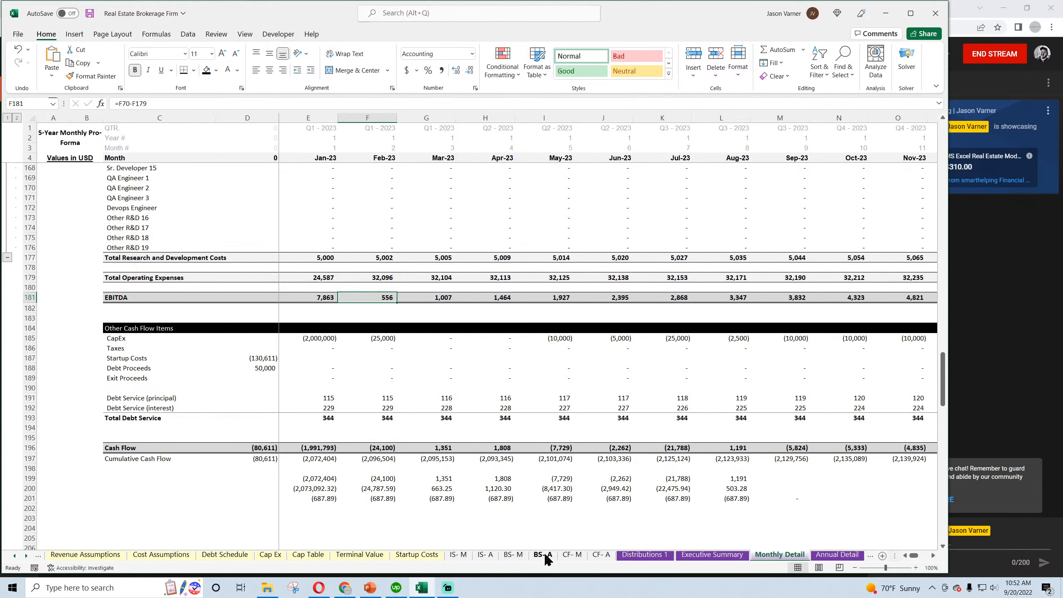
{"action": "left_click", "coordinate": [572, 554]}
{"action": "left_click_drag", "start_coordinate": [267, 205], "coordinate": [271, 229]}
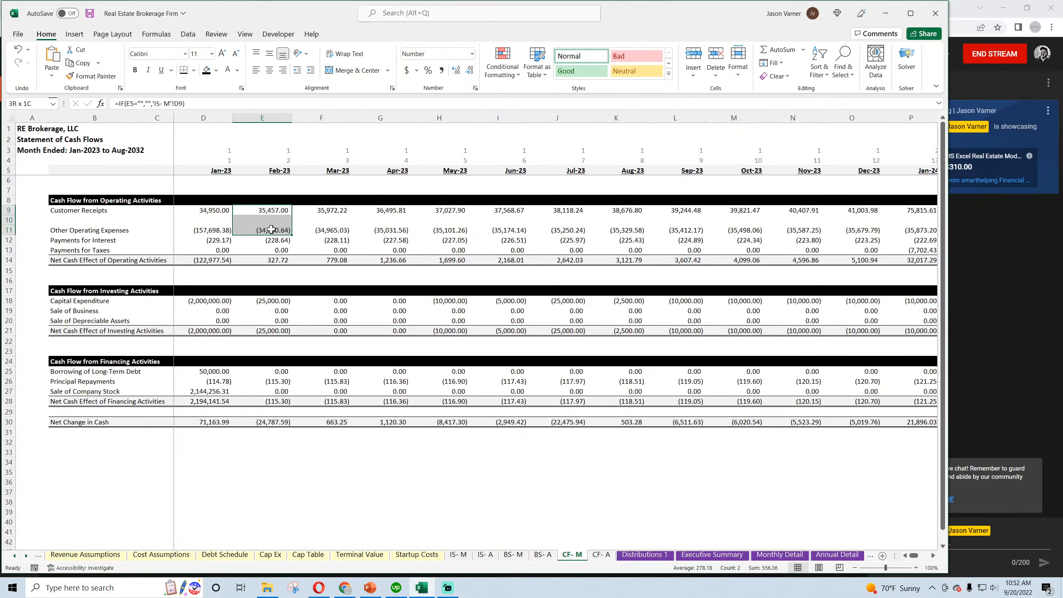
{"action": "left_click", "coordinate": [278, 242]}
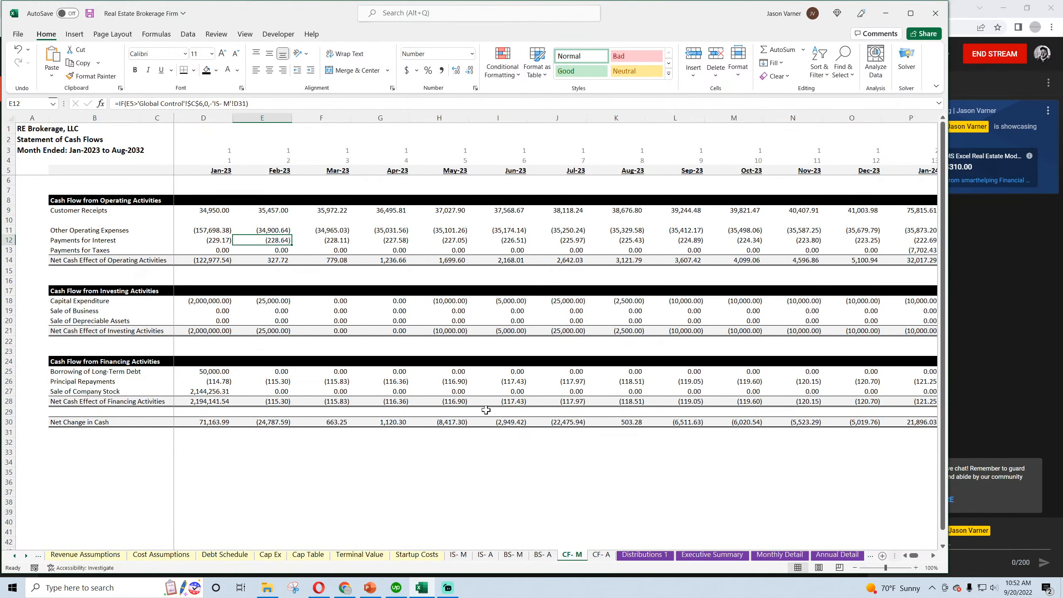
On Monthly Detail, negate the SUMIFS in the Jan-23 debt service principal and interest cells (E191:E192) and copy both across through Dec-32
{"action": "left_click", "coordinate": [769, 556]}
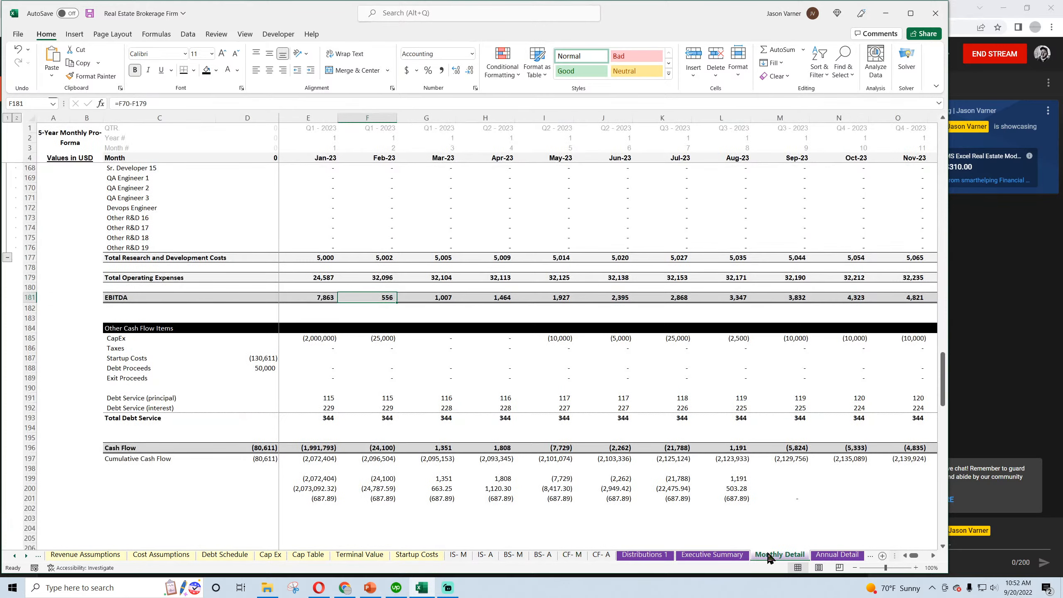
{"action": "left_click", "coordinate": [322, 396]}
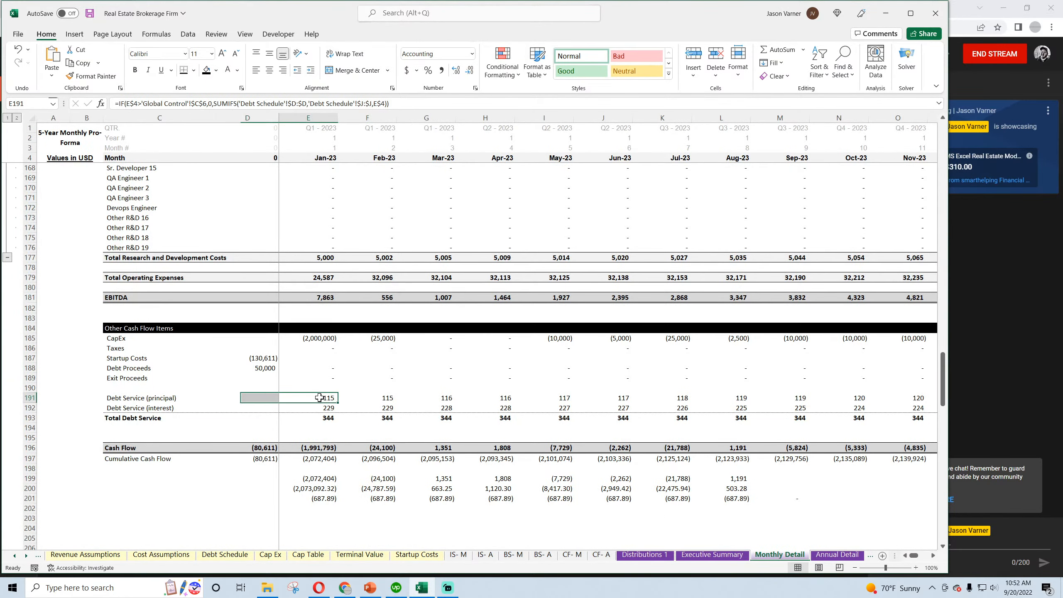
{"action": "left_click", "coordinate": [213, 103]}
{"action": "type", "text": "-"}
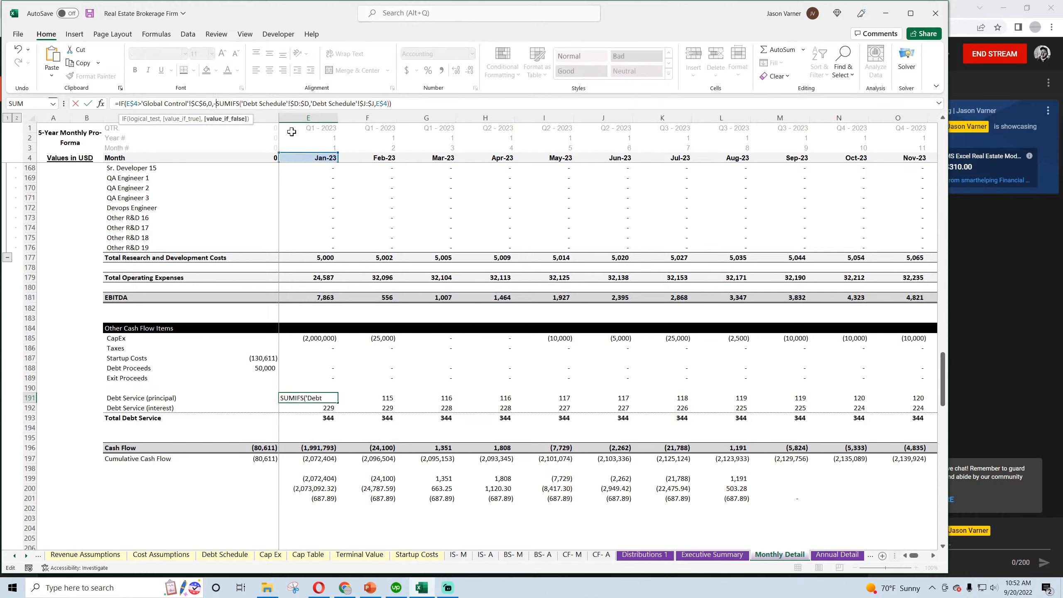
{"action": "key", "text": "Return"}
{"action": "left_click", "coordinate": [214, 103]}
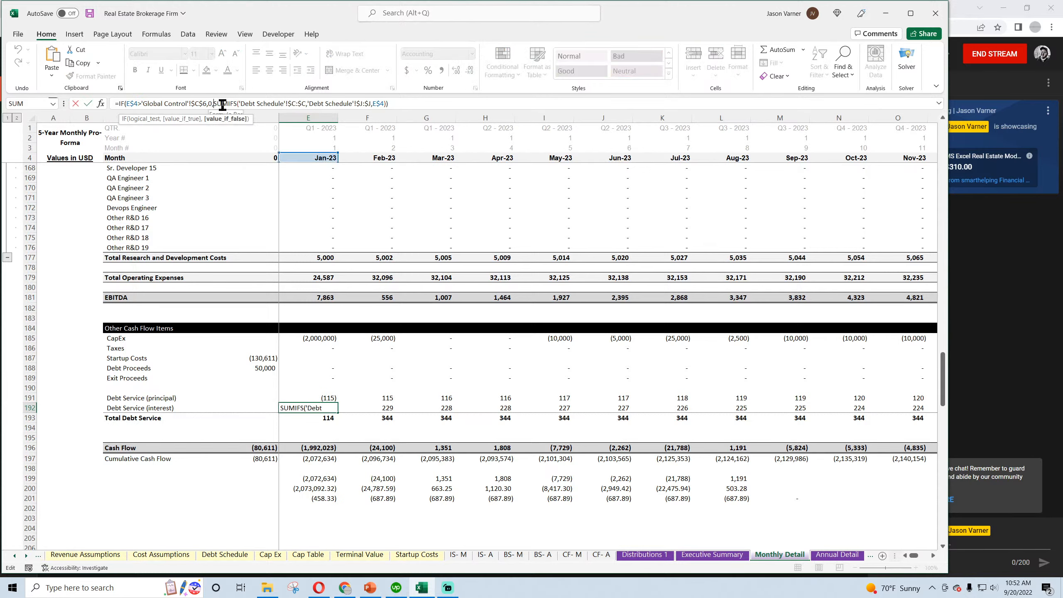
{"action": "type", "text": "-"}
{"action": "key", "text": "Return"}
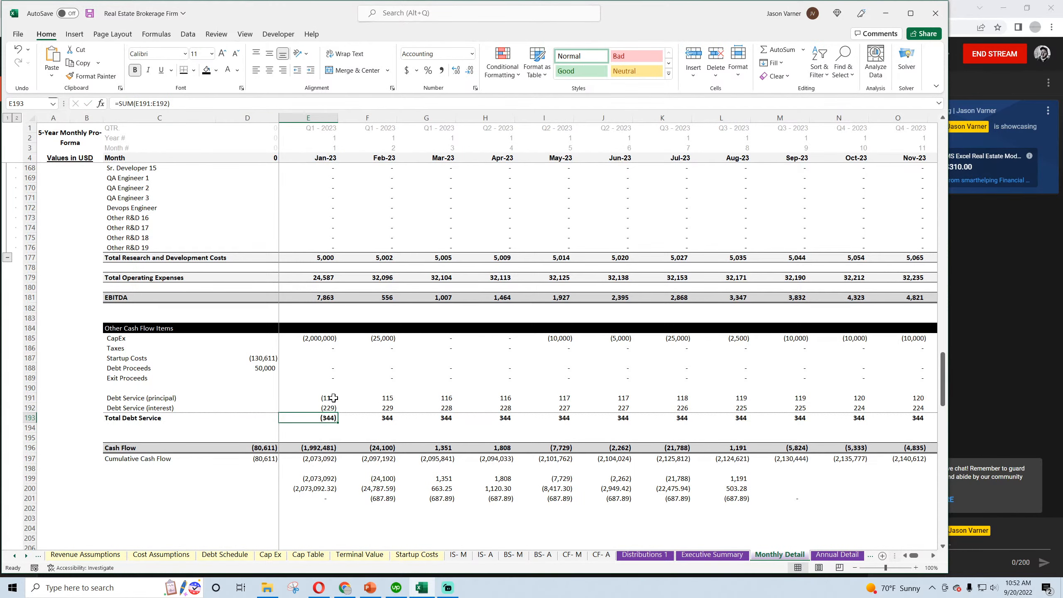
{"action": "left_click_drag", "start_coordinate": [334, 398], "coordinate": [937, 496]}
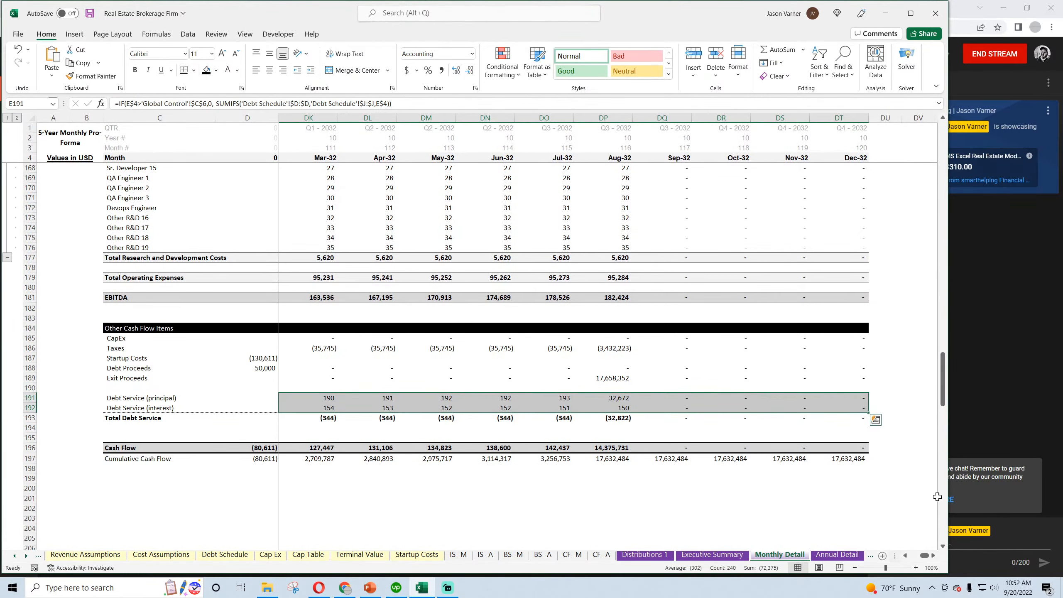
{"action": "left_click_drag", "start_coordinate": [924, 557], "coordinate": [903, 559]}
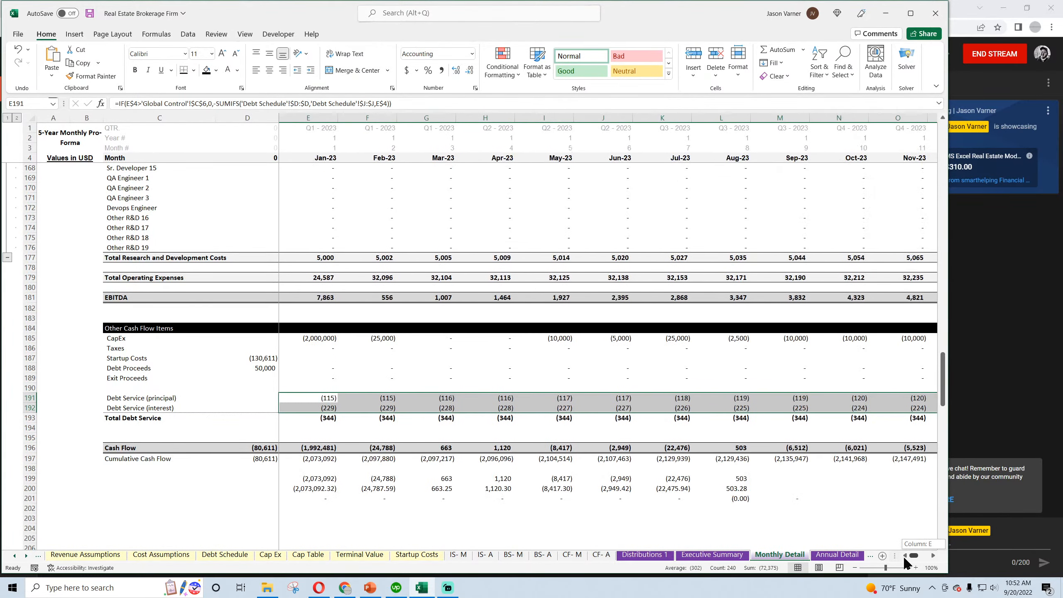
Clear the scratch reconciliation figures in E199:N201 below Cumulative Cash Flow and save the workbook
{"action": "left_click", "coordinate": [775, 478]}
{"action": "left_click_drag", "start_coordinate": [835, 479], "coordinate": [318, 501]}
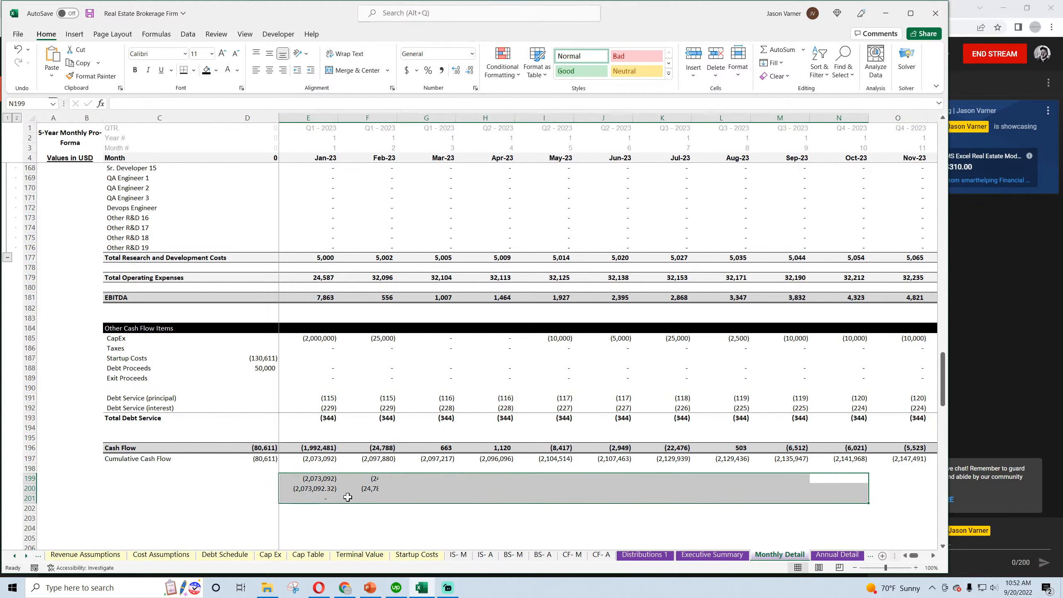
{"action": "left_click", "coordinate": [439, 487]}
{"action": "left_click", "coordinate": [89, 14]}
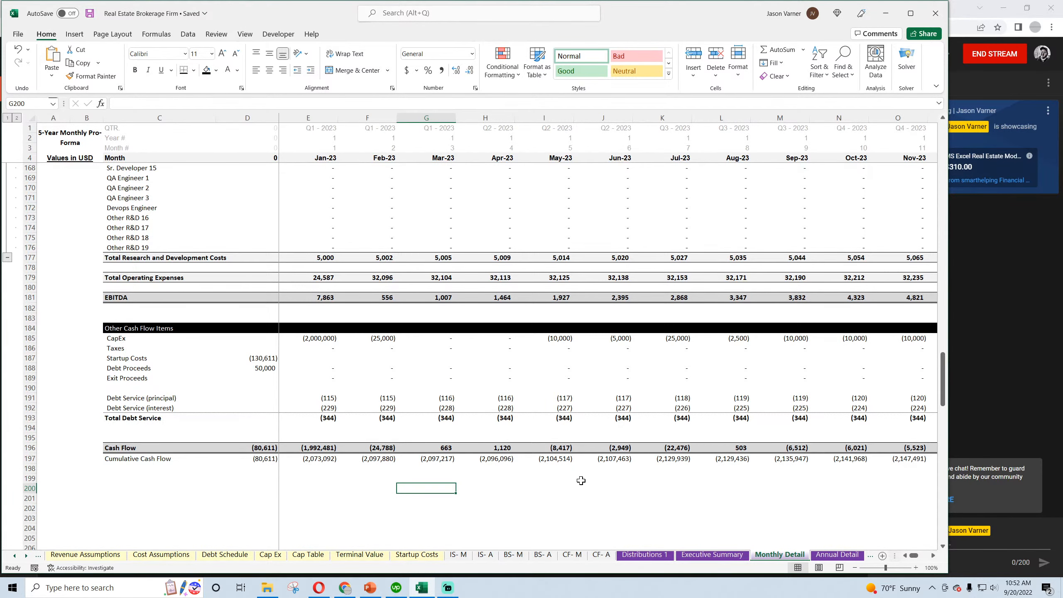
Examine the Dec-23 cash formula and the balance check row on the monthly balance sheet (BS- M)
{"action": "left_click", "coordinate": [513, 555]}
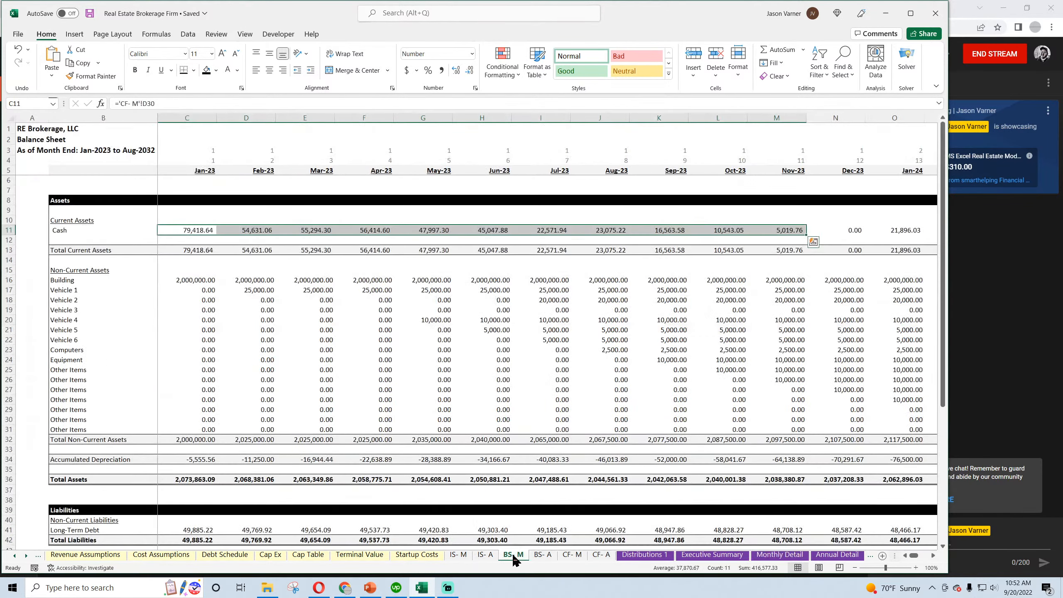
{"action": "left_click", "coordinate": [847, 233]}
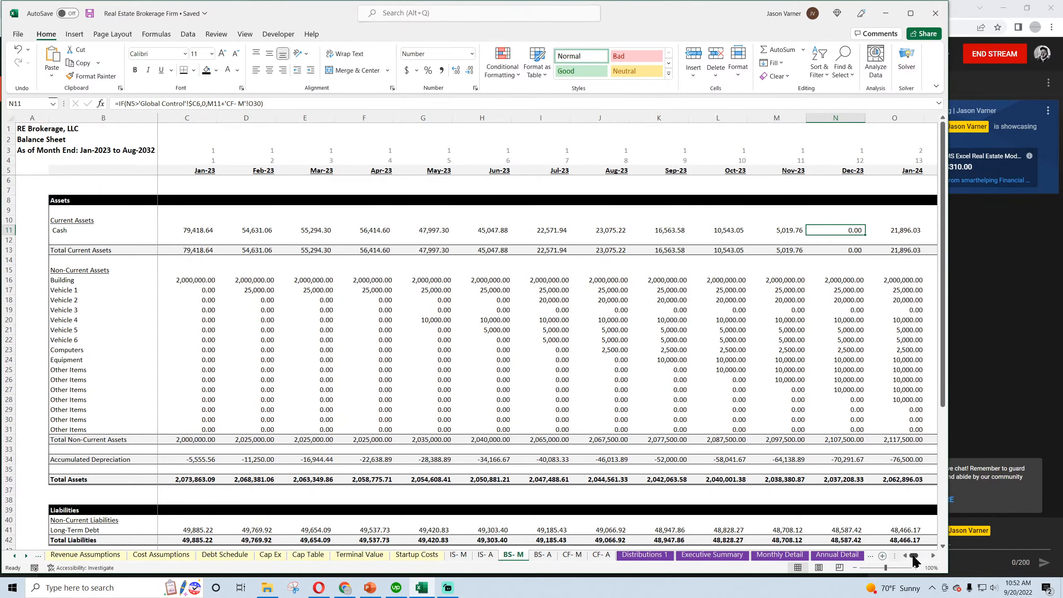
{"action": "mouse_move", "coordinate": [913, 556]}
{"action": "left_mouse_down"}
{"action": "mouse_move", "coordinate": [927, 561]}
{"action": "mouse_move", "coordinate": [902, 561]}
{"action": "left_mouse_up"}
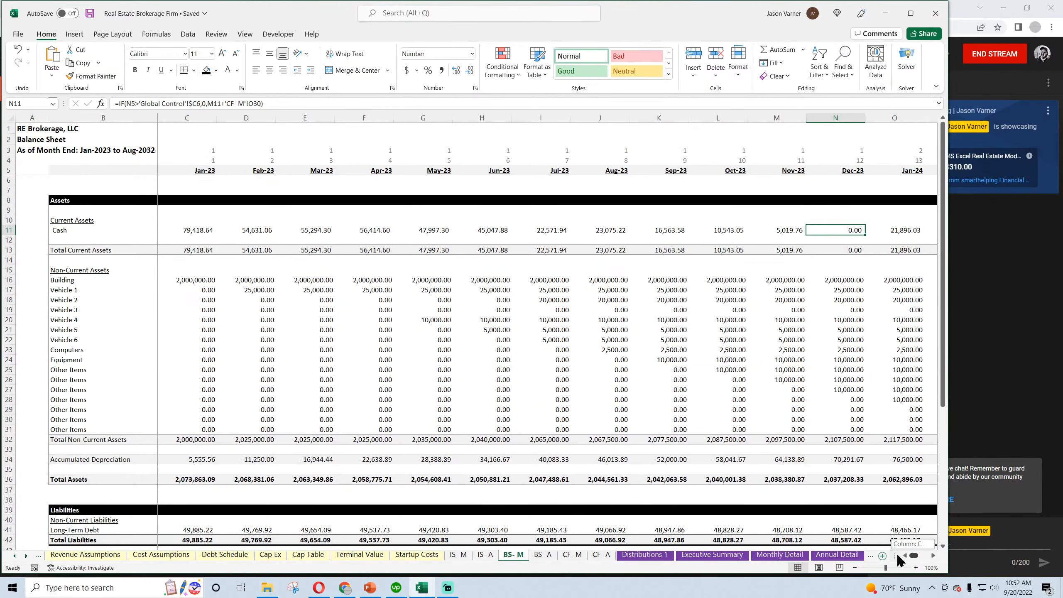
{"action": "left_click", "coordinate": [90, 13]}
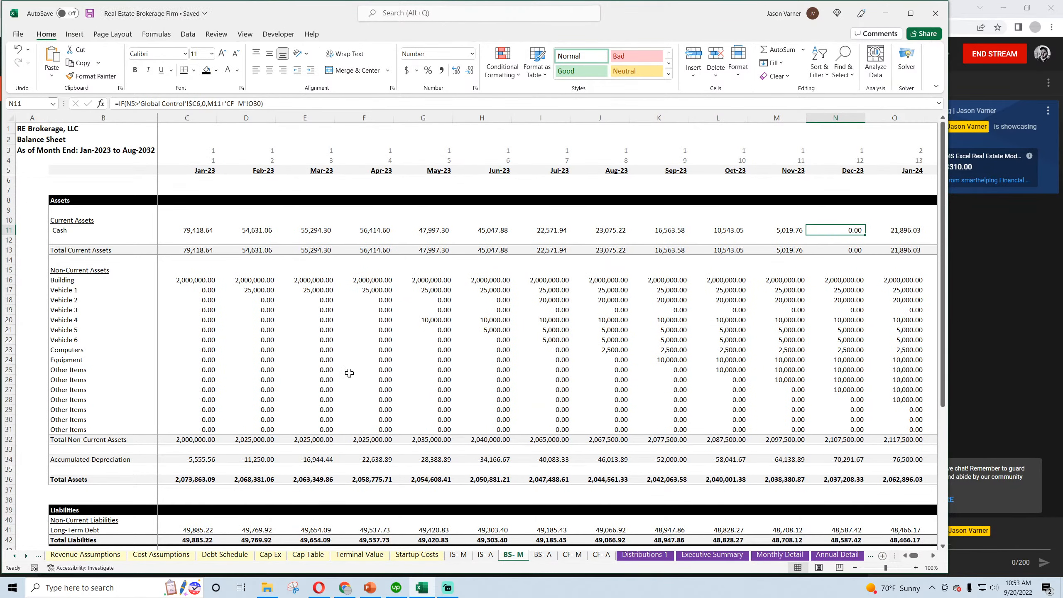
{"action": "scroll", "coordinate": [349, 373], "scroll_direction": "down", "scroll_amount": 3}
{"action": "scroll", "coordinate": [349, 373], "scroll_direction": "down", "scroll_amount": 10}
{"action": "scroll", "coordinate": [350, 375], "scroll_direction": "up", "scroll_amount": 6}
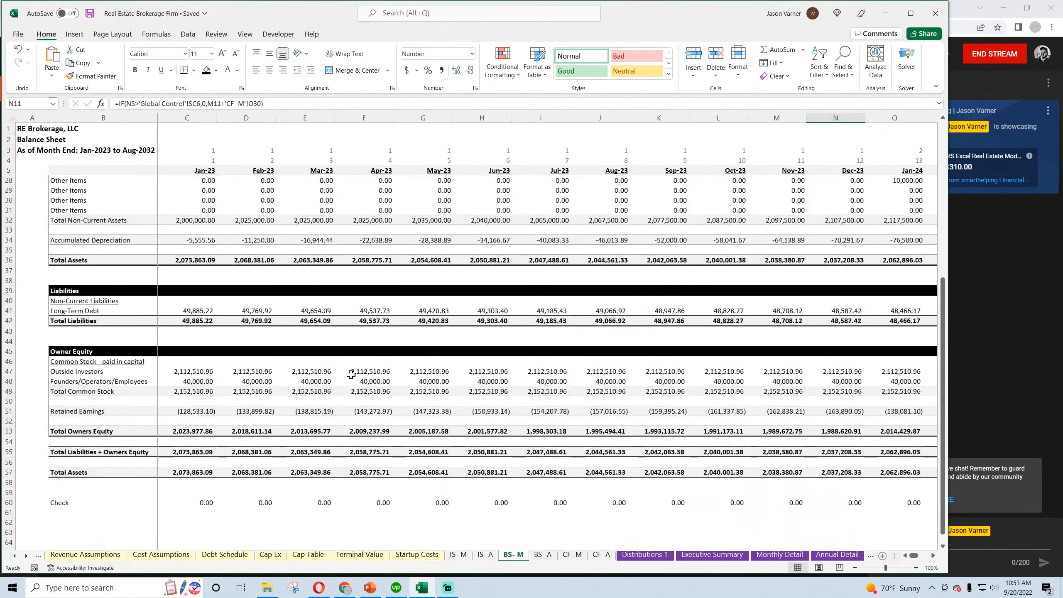
{"action": "scroll", "coordinate": [350, 378], "scroll_direction": "up", "scroll_amount": 7}
Review the annual balance sheet, the monthly and annual cash flow statements, Distributions 1, Executive Summary and Monthly Detail sheets
{"action": "left_click", "coordinate": [543, 554]}
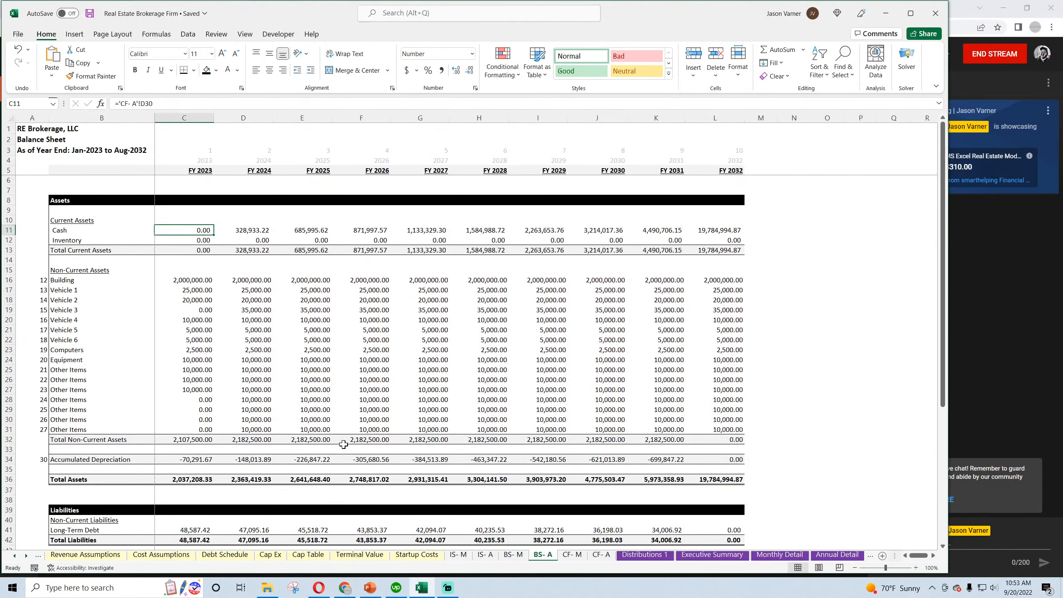
{"action": "scroll", "coordinate": [344, 445], "scroll_direction": "down", "scroll_amount": 7}
{"action": "scroll", "coordinate": [344, 445], "scroll_direction": "up", "scroll_amount": 7}
{"action": "left_click", "coordinate": [569, 555]}
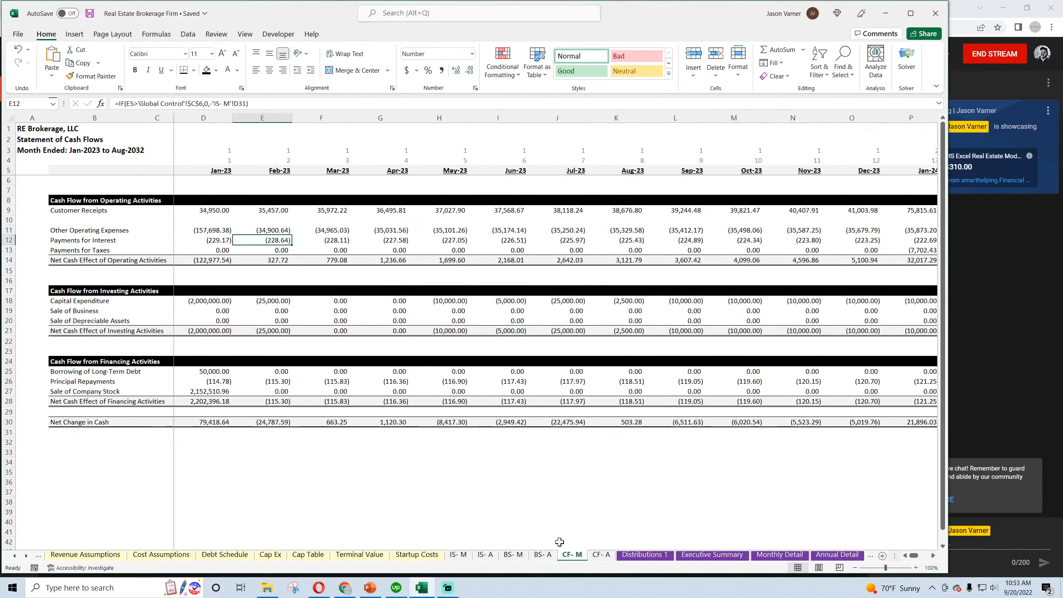
{"action": "left_click", "coordinate": [605, 554]}
{"action": "left_click", "coordinate": [634, 557]}
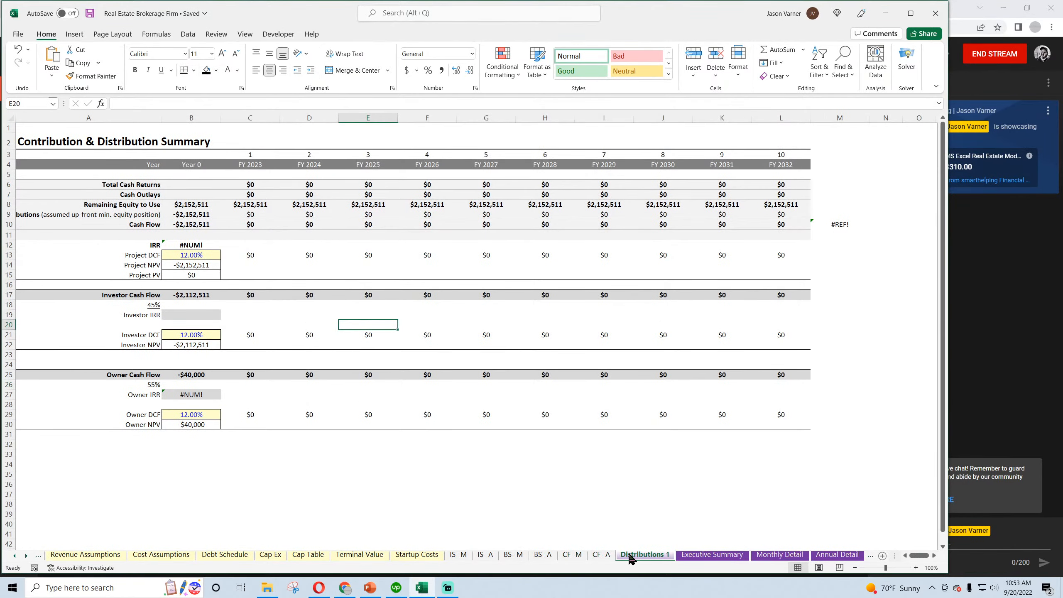
{"action": "left_click", "coordinate": [712, 555]}
{"action": "left_click", "coordinate": [780, 555]}
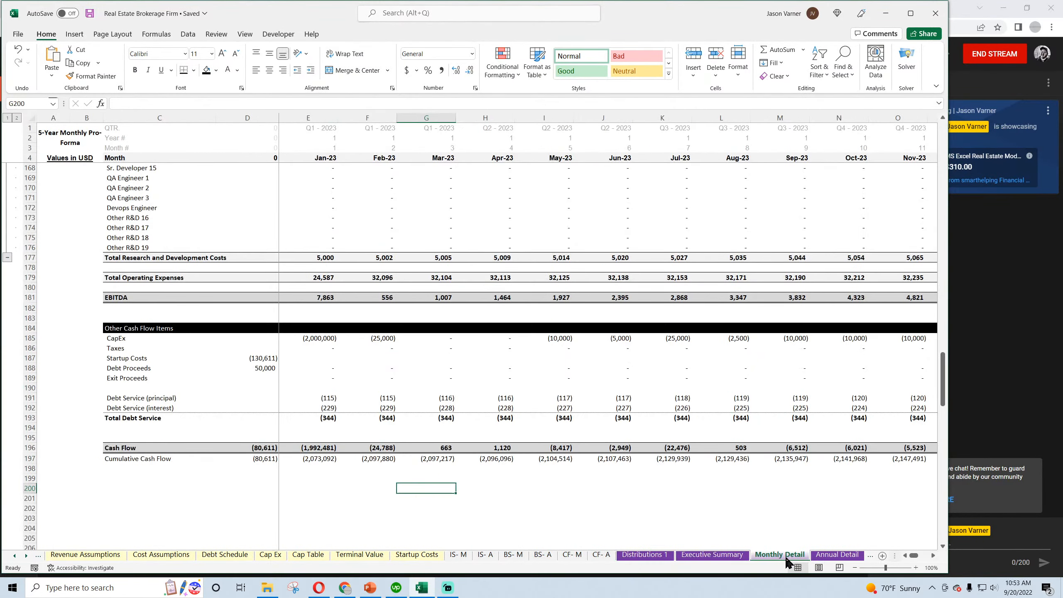
On the Annual Detail sheet, clear all contents and formatting from columns O through DT, keeping the first ten month columns
{"action": "left_click", "coordinate": [825, 555]}
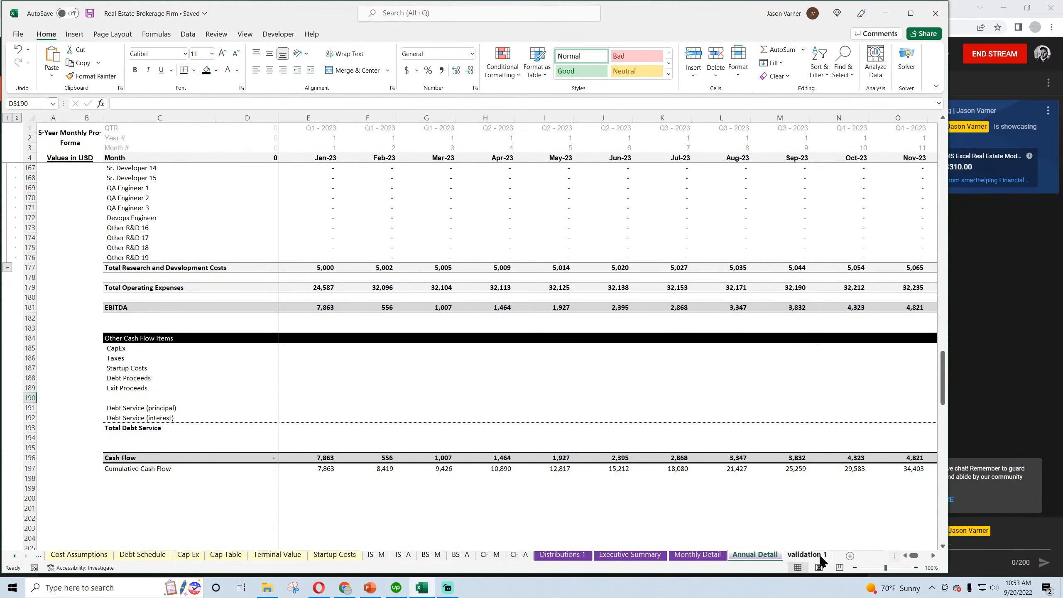
{"action": "right_click", "coordinate": [330, 207]}
{"action": "left_click", "coordinate": [341, 245]}
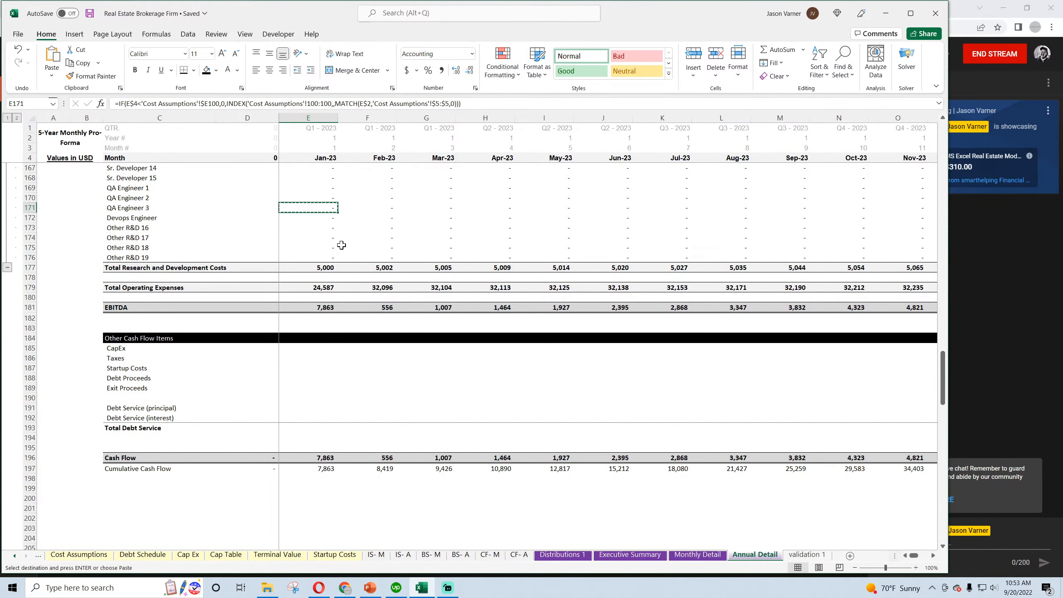
{"action": "scroll", "coordinate": [341, 245], "scroll_direction": "up", "scroll_amount": 20}
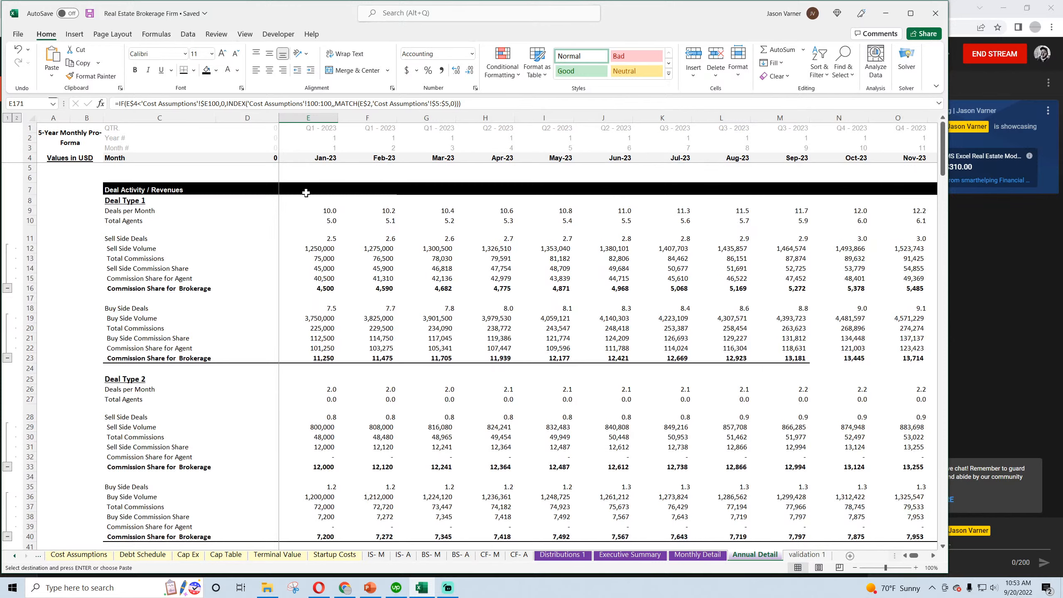
{"action": "left_click_drag", "start_coordinate": [898, 118], "coordinate": [885, 59]}
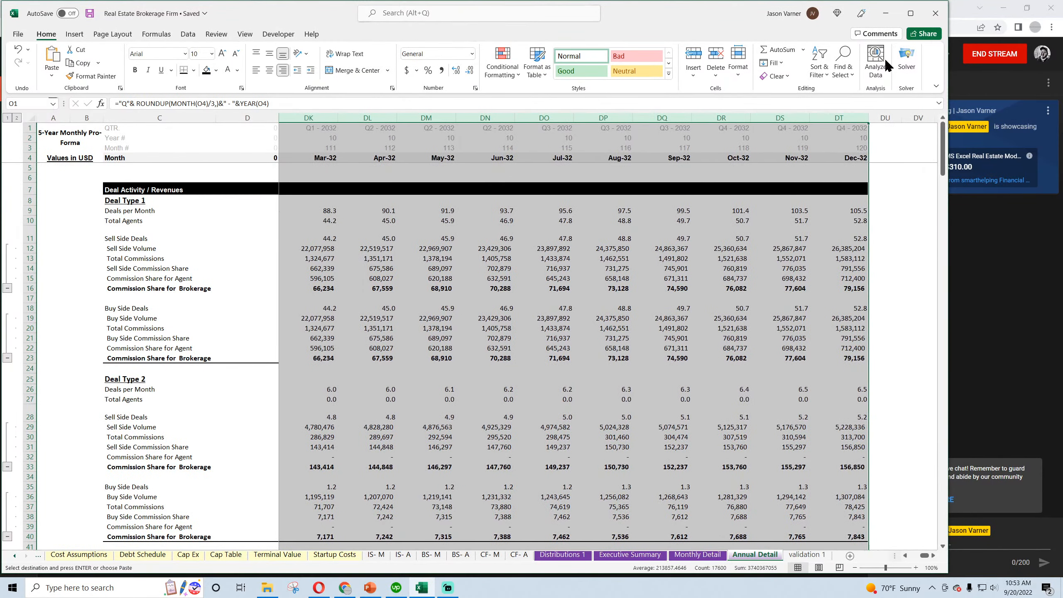
{"action": "left_click", "coordinate": [792, 93]}
{"action": "left_click", "coordinate": [778, 308]}
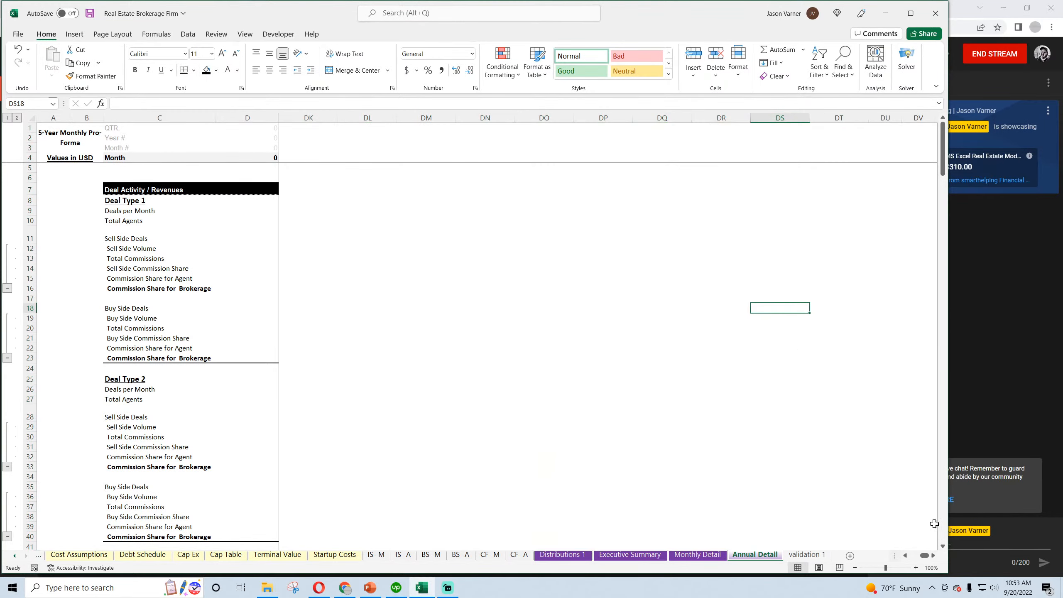
{"action": "left_click_drag", "start_coordinate": [923, 557], "coordinate": [887, 548]}
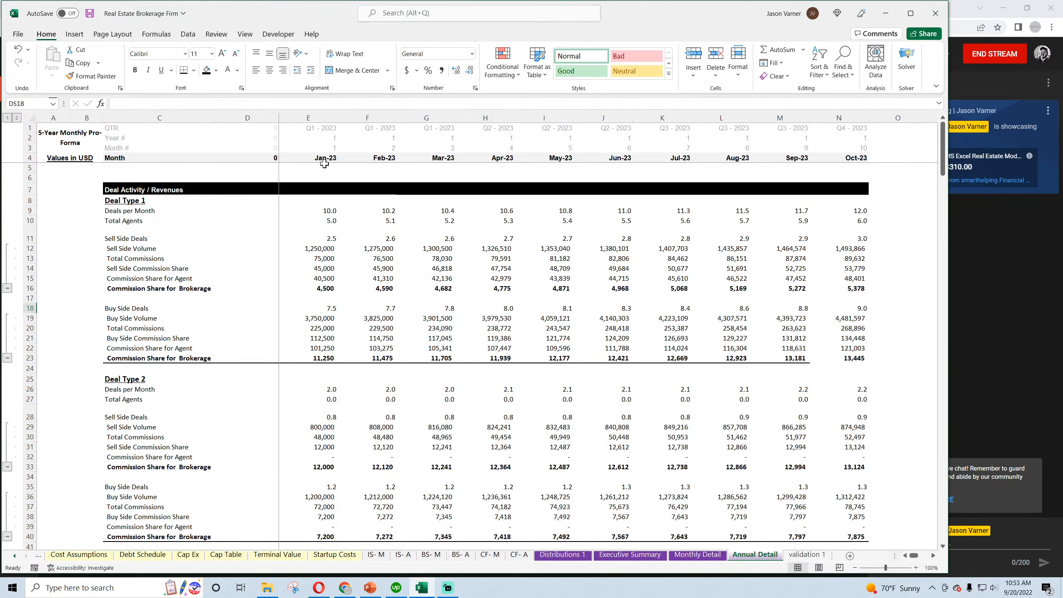
Format the Annual Detail date headers E4:N4 with the custom number format "FY" yyyy
{"action": "left_click_drag", "start_coordinate": [324, 163], "coordinate": [850, 159]}
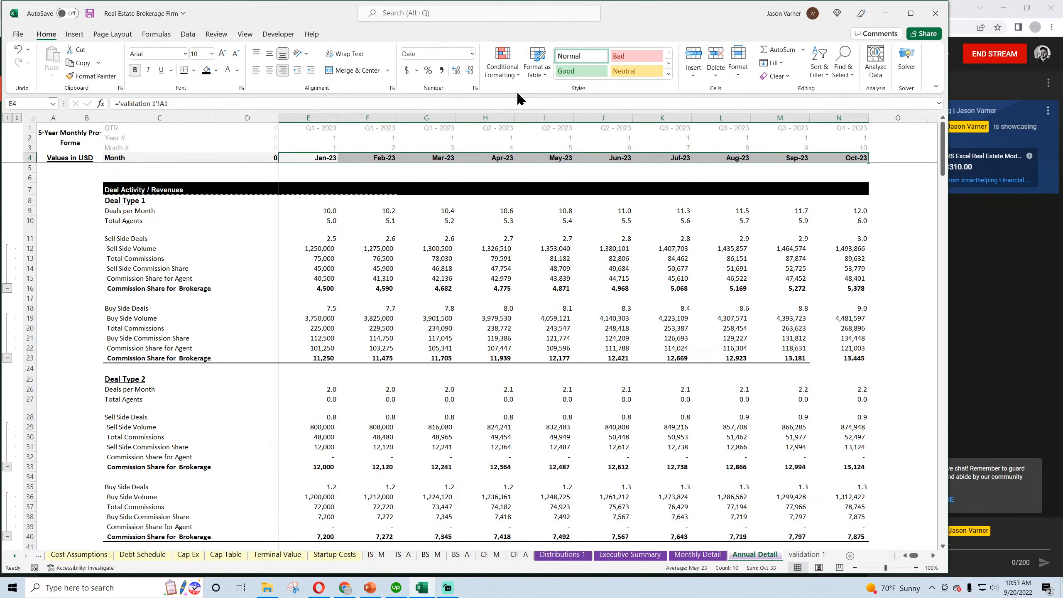
{"action": "left_click", "coordinate": [475, 89]}
{"action": "left_click", "coordinate": [453, 309]}
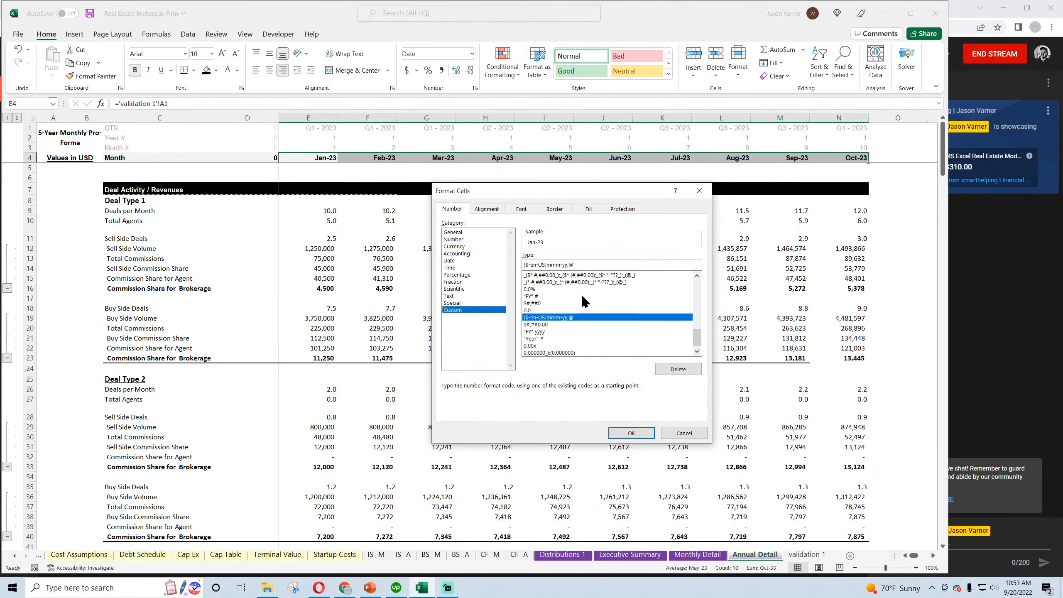
{"action": "left_click_drag", "start_coordinate": [589, 261], "coordinate": [493, 255]}
{"action": "type", "text": "\"FY\" yyyy"}
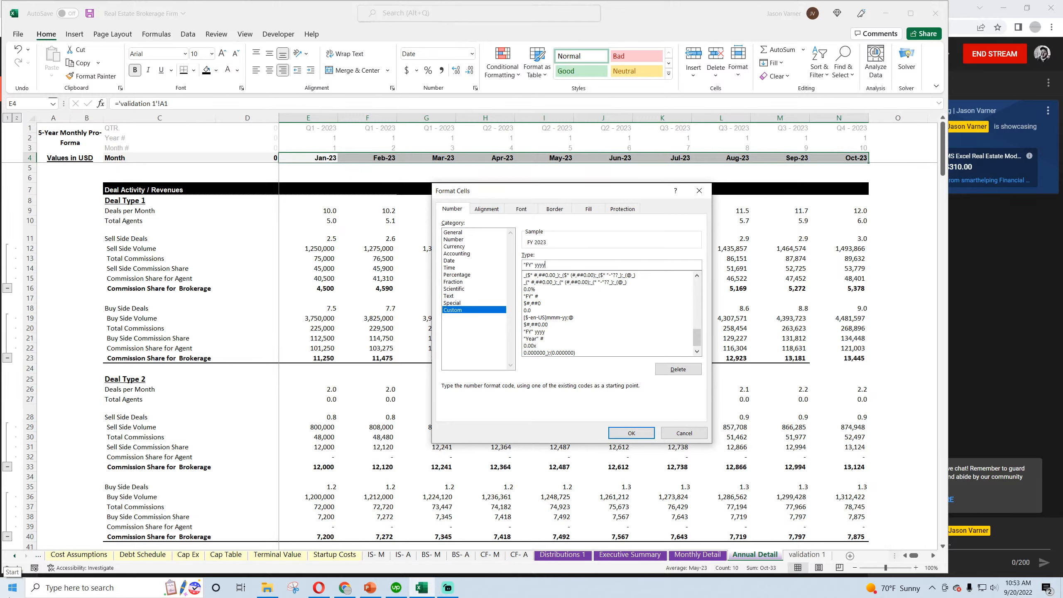
{"action": "key", "text": "Return"}
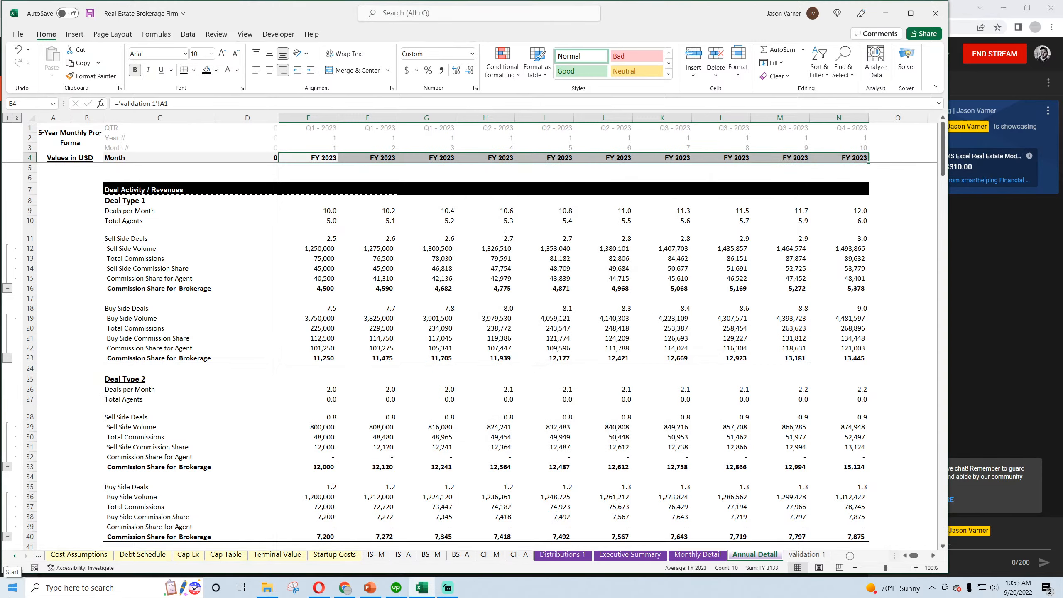
Change the second date header F4 to =EDATE(E4,12) and fill it across through N4
{"action": "left_click", "coordinate": [380, 157]}
{"action": "left_click", "coordinate": [154, 105]}
{"action": "type", "text": "2"}
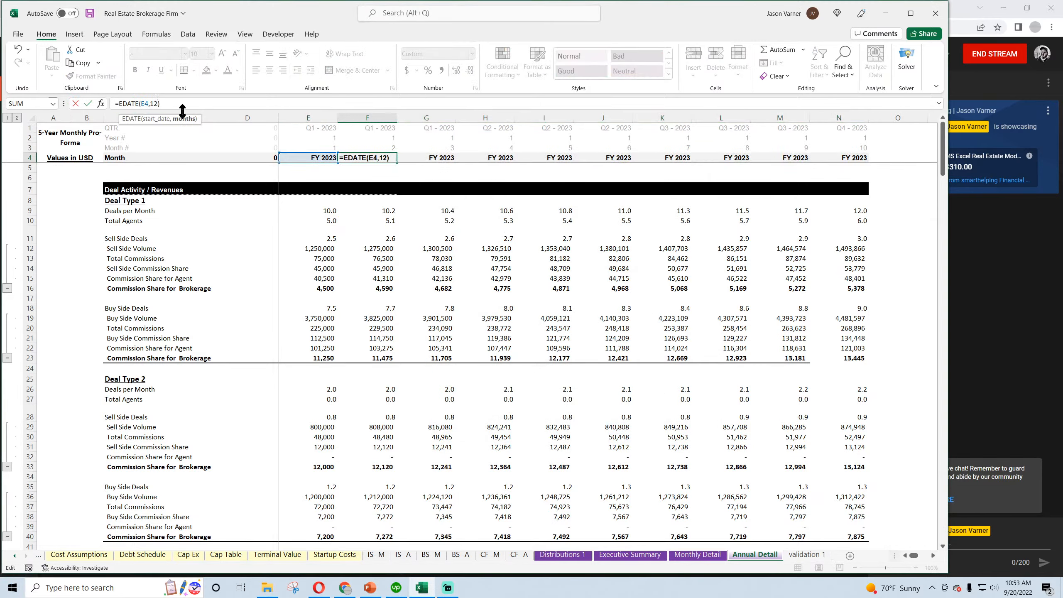
{"action": "key", "text": "Return"}
{"action": "left_click", "coordinate": [389, 156]}
{"action": "left_click_drag", "start_coordinate": [397, 162], "coordinate": [245, 180]}
Clear the QTR. and Year # header rows and relabel Month # in C3 as Year #
{"action": "left_click", "coordinate": [123, 128]}
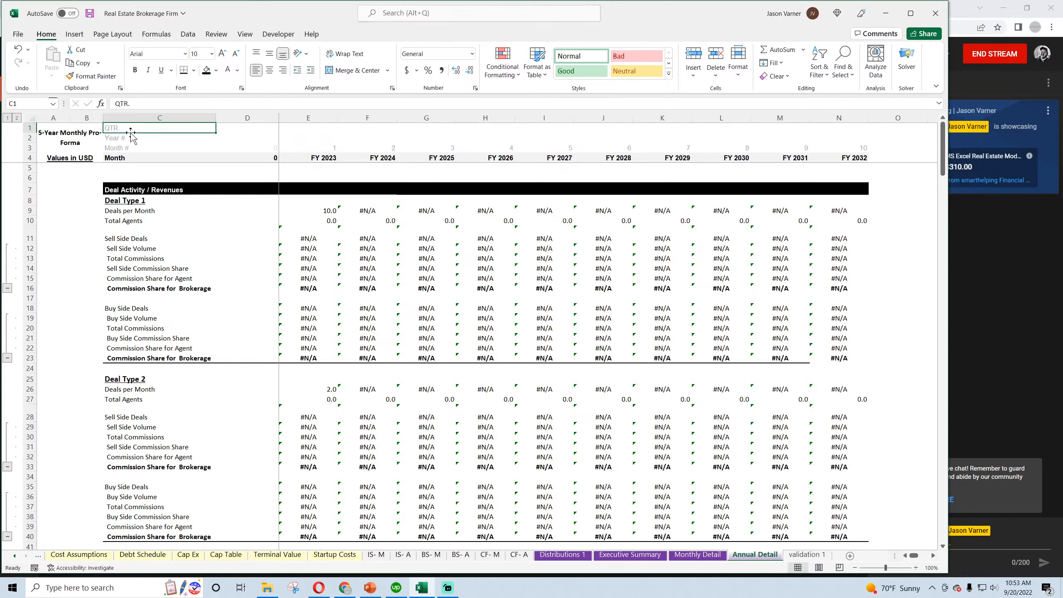
{"action": "left_click", "coordinate": [137, 145]}
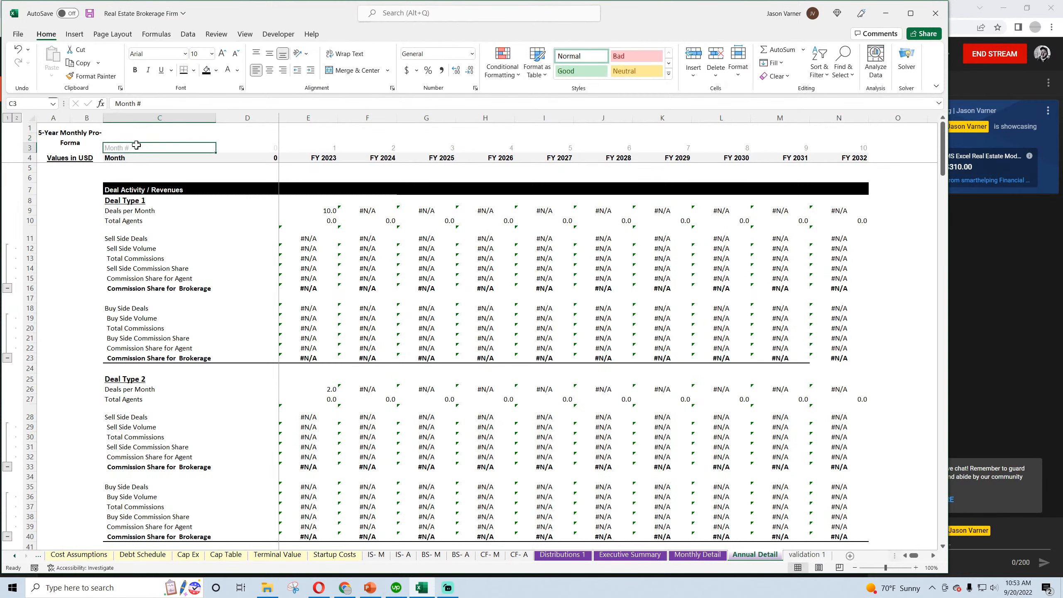
{"action": "double_click", "coordinate": [126, 103]}
{"action": "type", "text": "Yeh"}
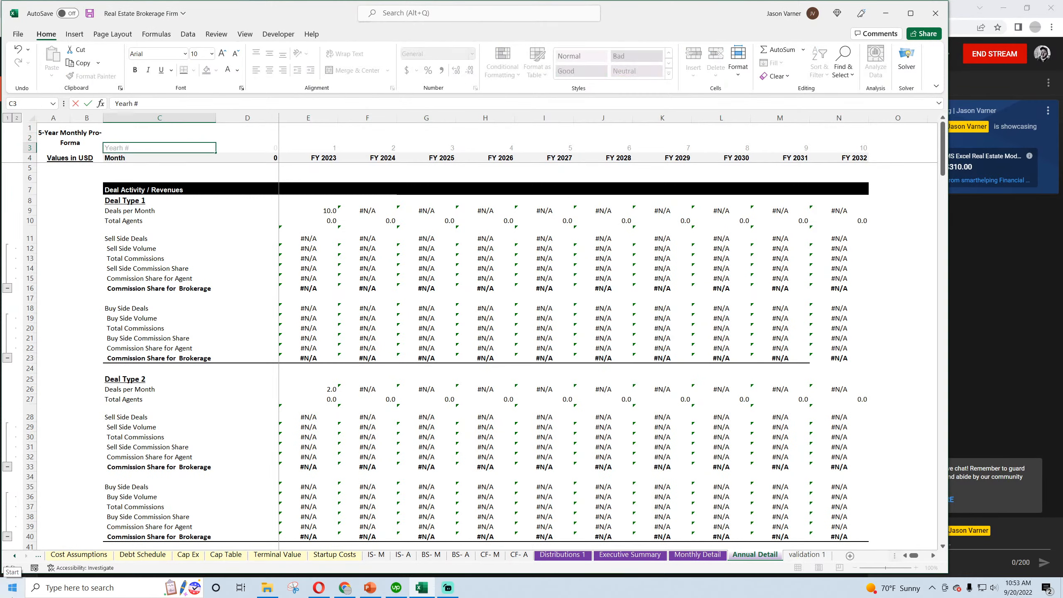
{"action": "key", "text": "Delete"}
{"action": "key", "text": "Return"}
Change the Annual Detail sheet title in A1 to 10-Year Annual Pro-Forma
{"action": "key", "text": "Up"}
{"action": "key", "text": "Left"}
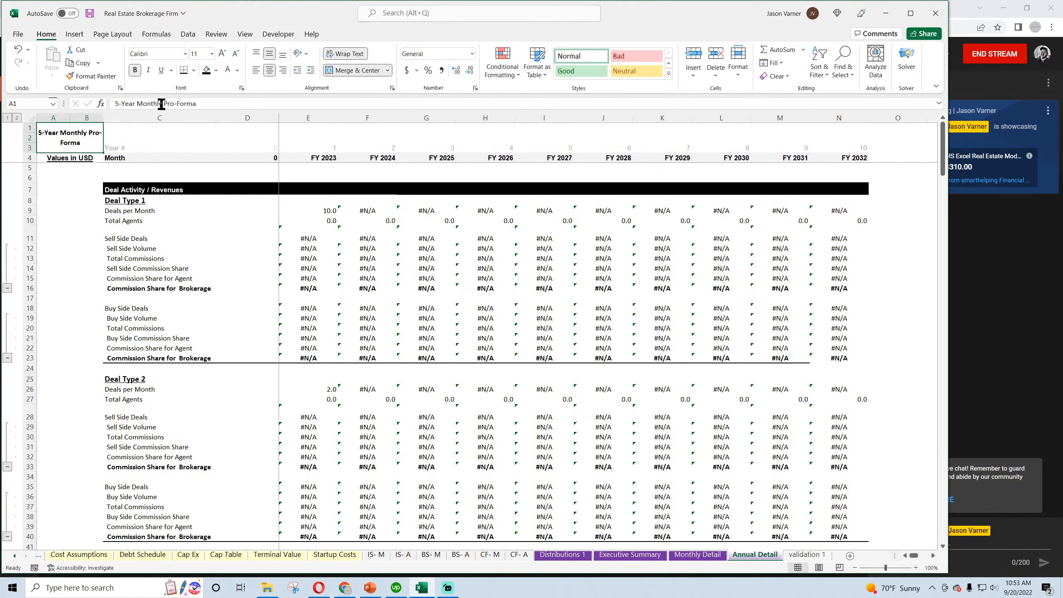
{"action": "left_click_drag", "start_coordinate": [162, 103], "coordinate": [115, 103]}
{"action": "type", "text": "10-"}
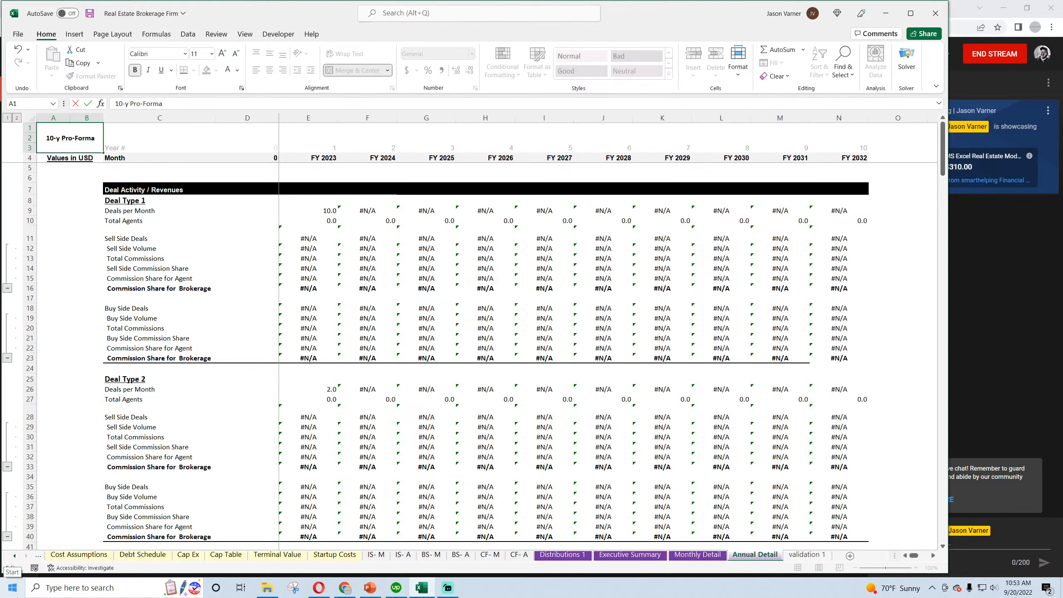
{"action": "type", "text": "Year"}
{"action": "key", "text": "Delete"}
{"action": "type", "text": "Annual"}
{"action": "key", "text": "Return"}
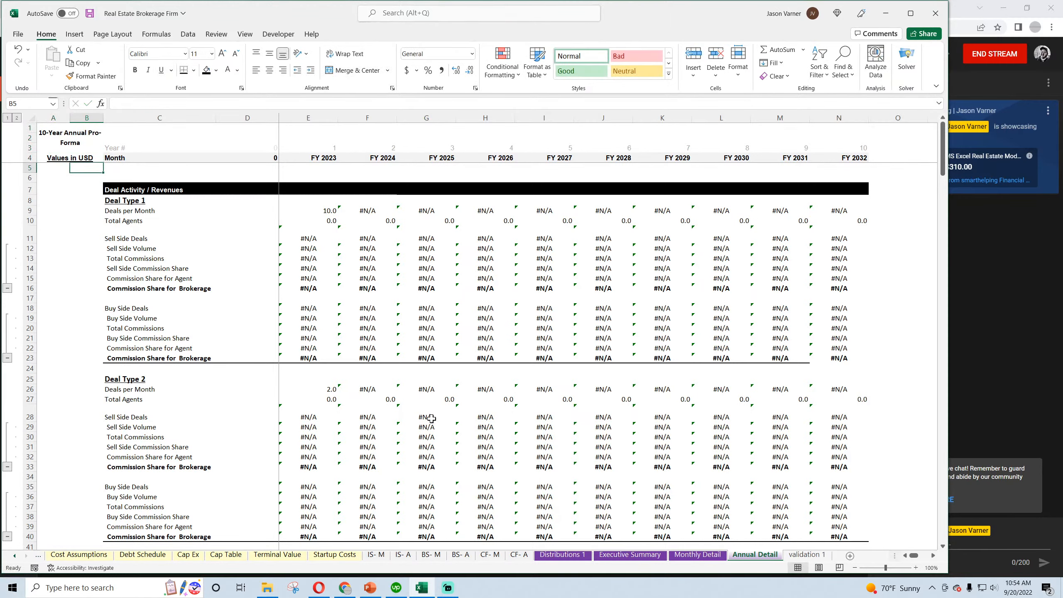
On the Monthly Detail sheet, change the A1 title to 10-Year Monthly Pro-Forma and save the workbook
{"action": "left_click", "coordinate": [698, 555]}
{"action": "left_click", "coordinate": [63, 151]}
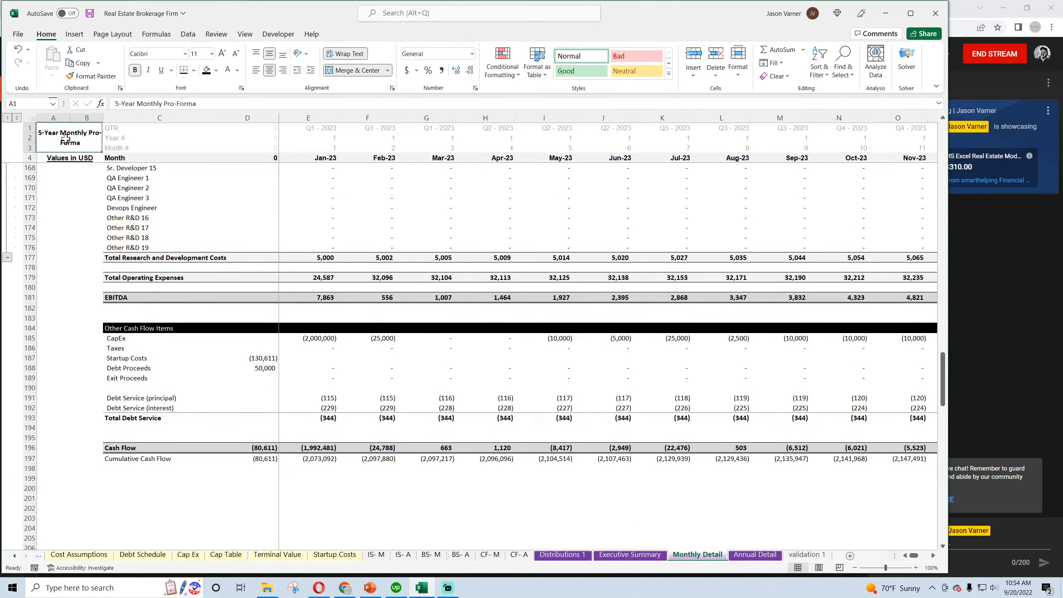
{"action": "left_click", "coordinate": [123, 103]}
{"action": "key", "text": "BackSpace"}
{"action": "type", "text": "10"}
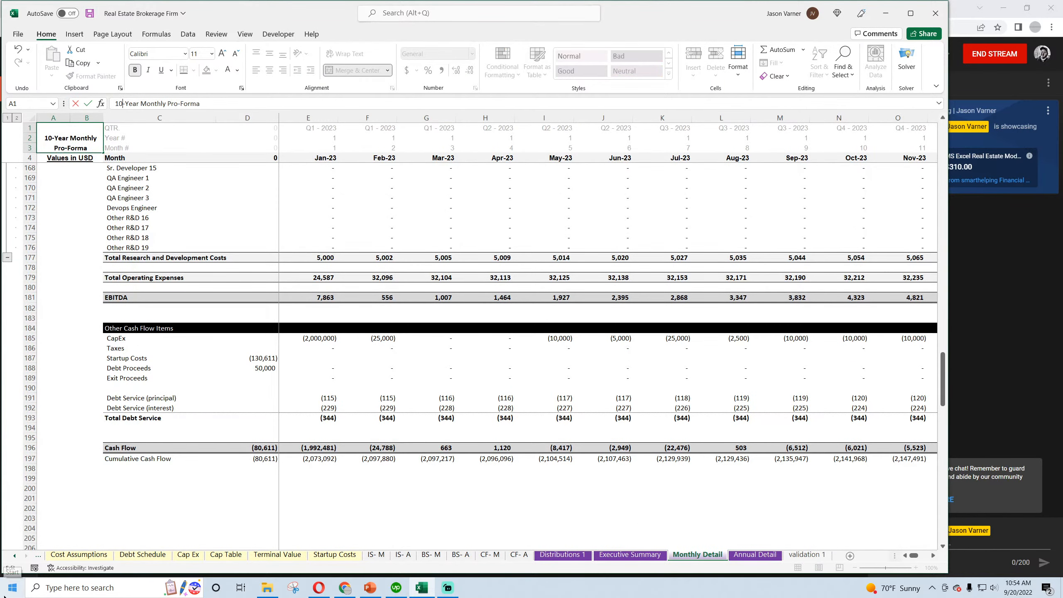
{"action": "left_click", "coordinate": [53, 257]}
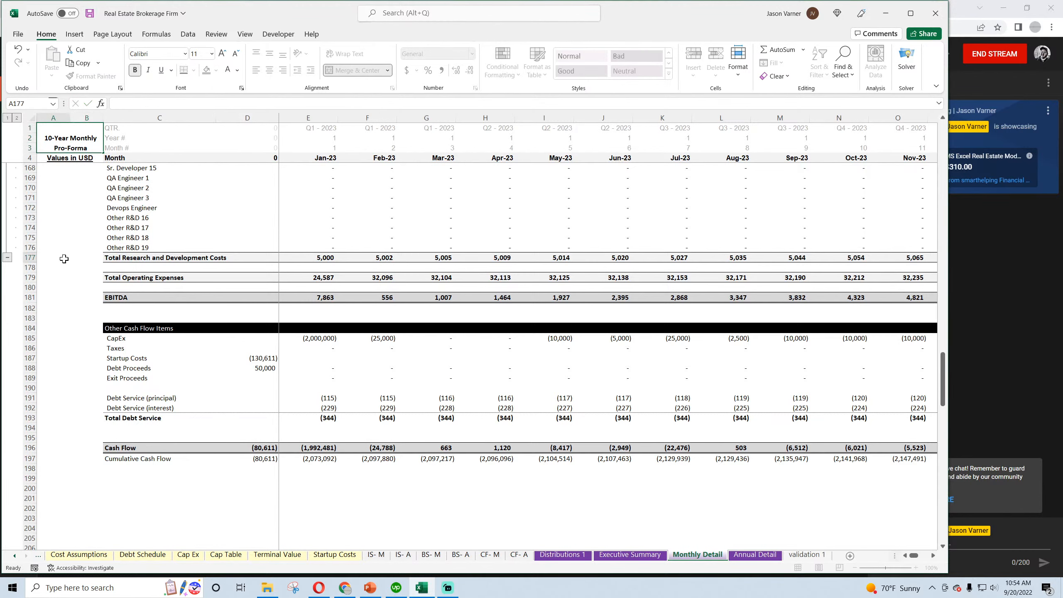
{"action": "left_click", "coordinate": [89, 14]}
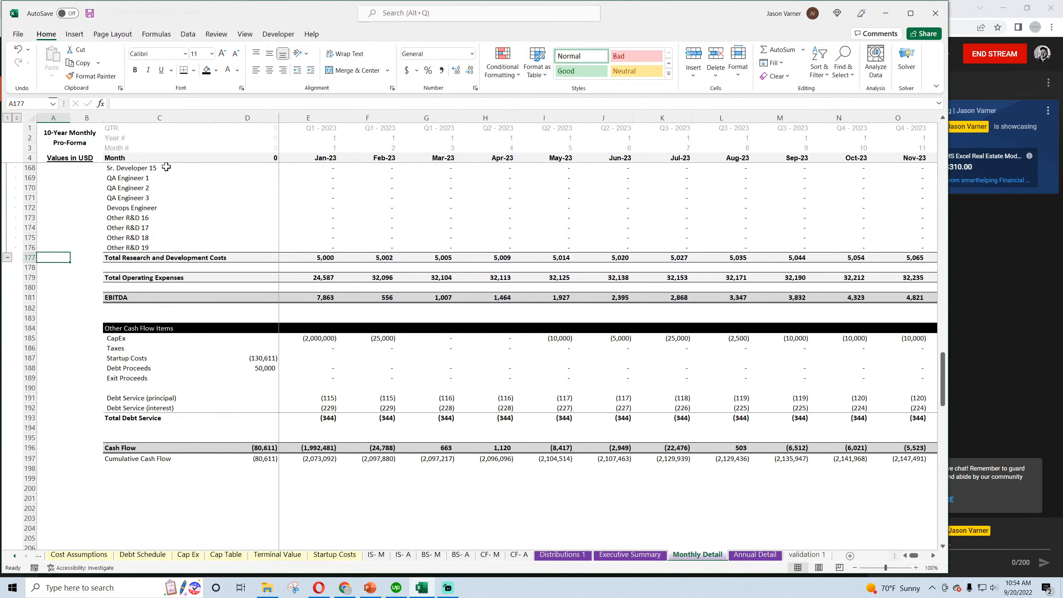
{"action": "scroll", "coordinate": [340, 356], "scroll_direction": "up", "scroll_amount": 4}
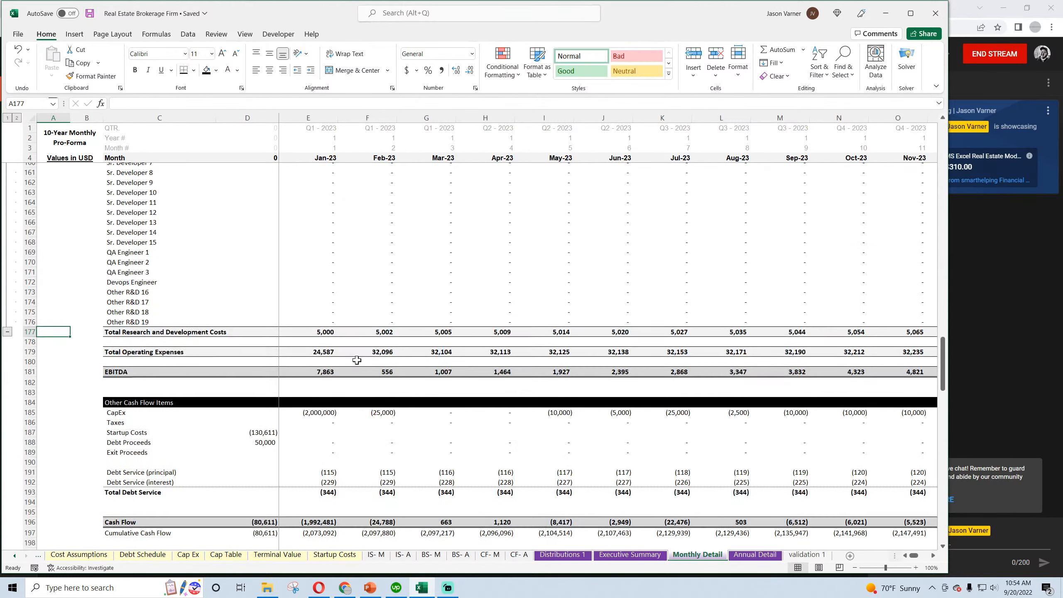
In Annual Detail E9, enter =SUMIFS('Monthly Detail'!9:9,'Monthly Detail'!2:2,'Annual Detail'!E3) and fill it across through N9
{"action": "left_click", "coordinate": [755, 555]}
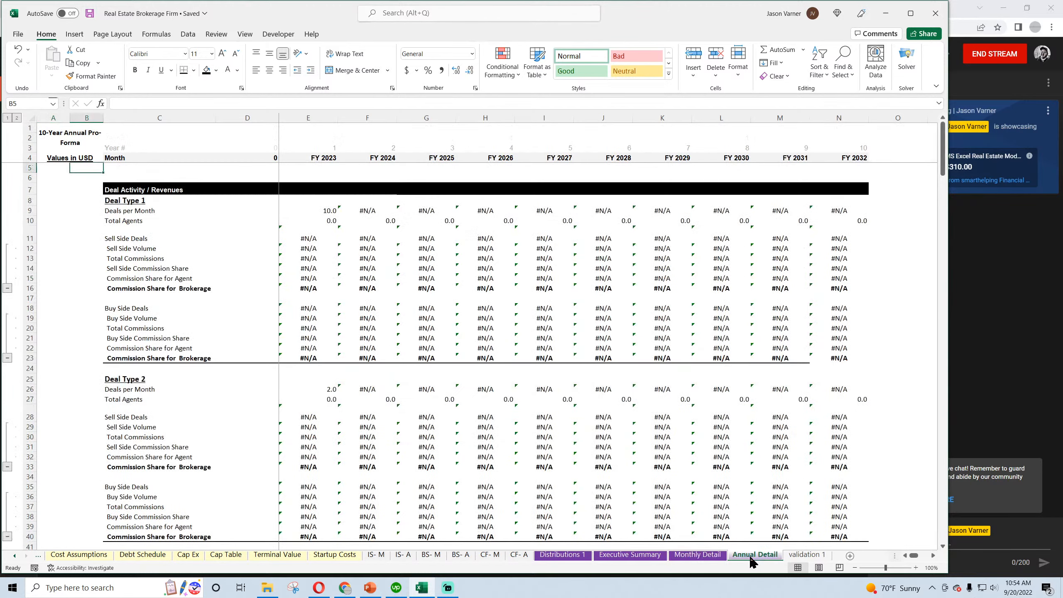
{"action": "left_click", "coordinate": [318, 210]}
{"action": "type", "text": "="}
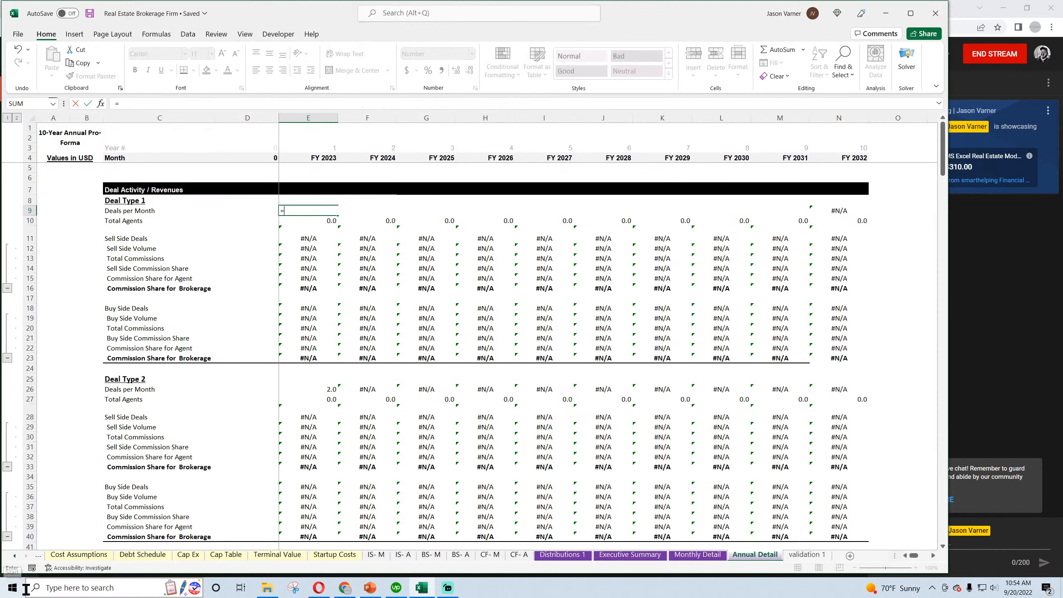
{"action": "type", "text": "sumifs("}
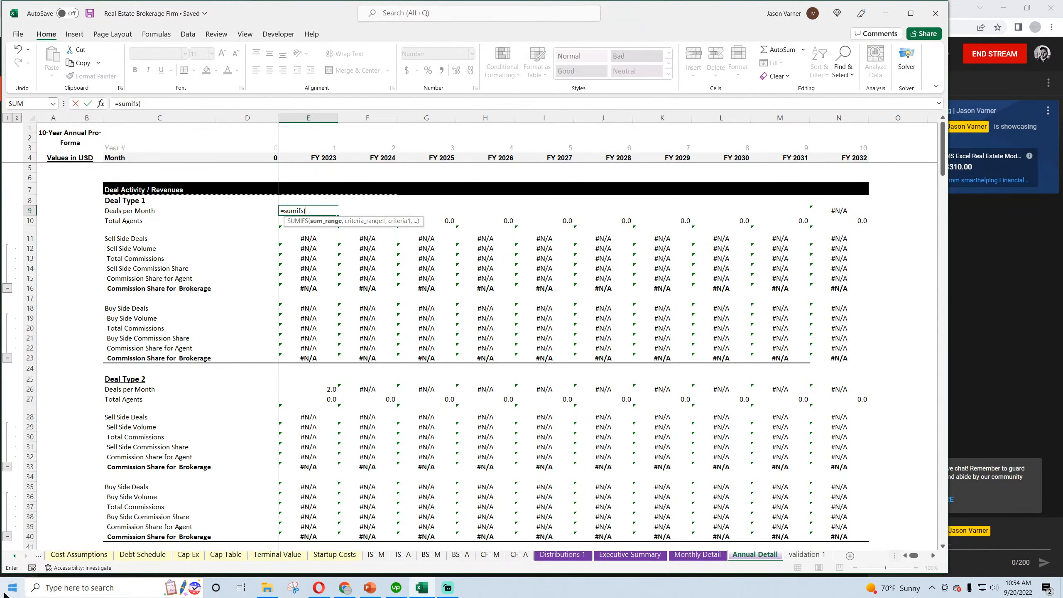
{"action": "left_click", "coordinate": [697, 555]}
{"action": "scroll", "coordinate": [190, 261], "scroll_direction": "up", "scroll_amount": 20}
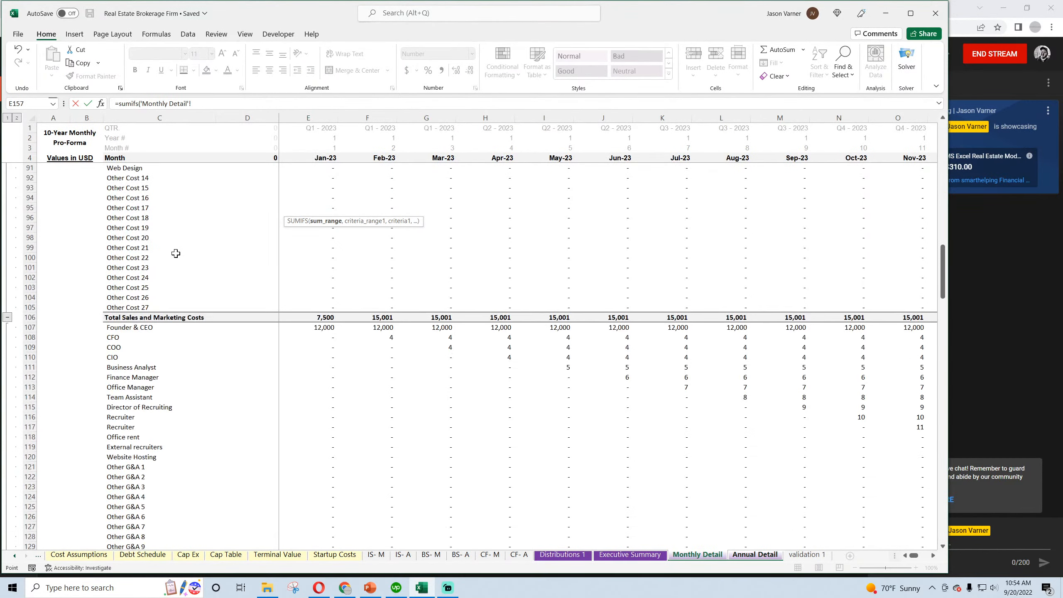
{"action": "left_click", "coordinate": [30, 210]}
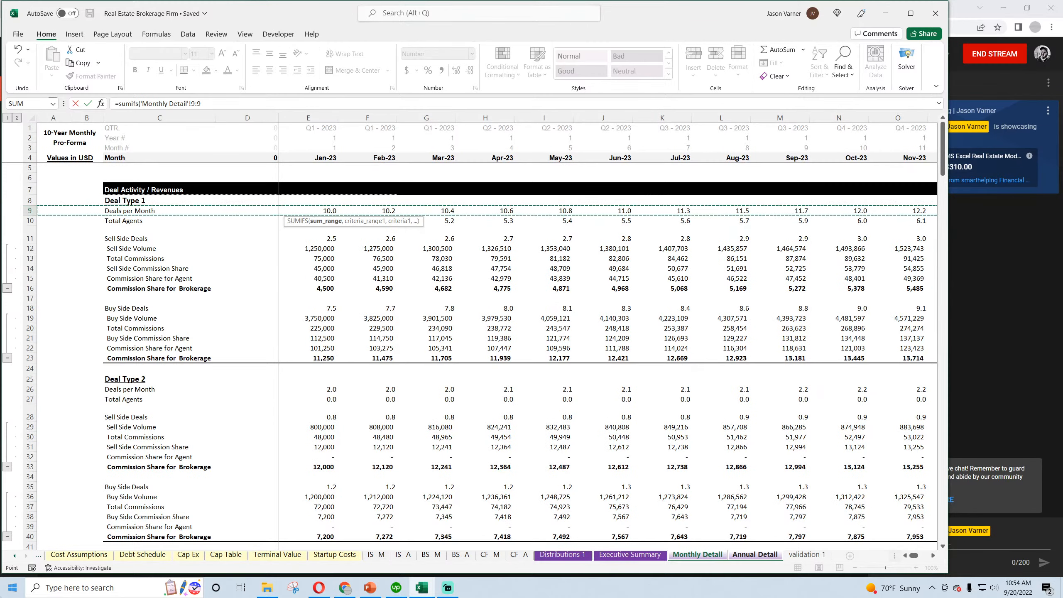
{"action": "type", "text": ","}
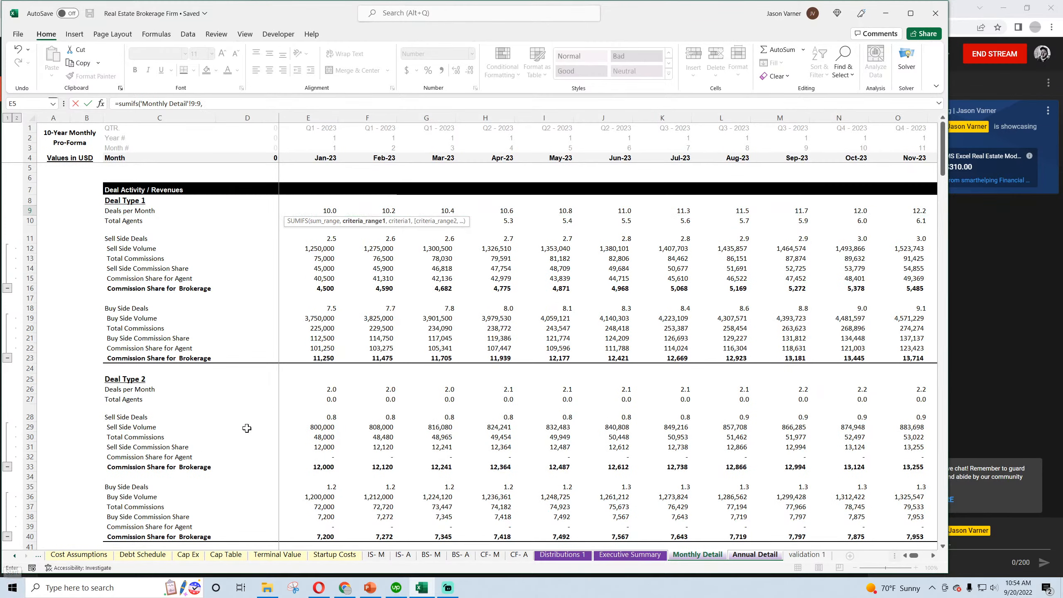
{"action": "left_click", "coordinate": [29, 137]}
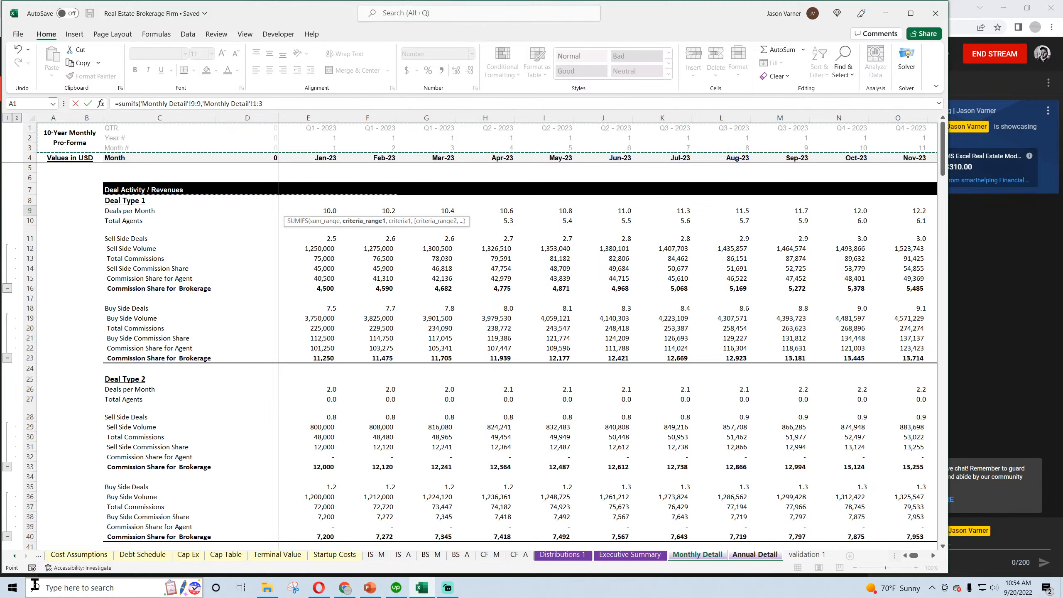
{"action": "key", "text": "BackSpace"}
{"action": "key", "text": "BackSpace"}
{"action": "type", "text": ":2,"}
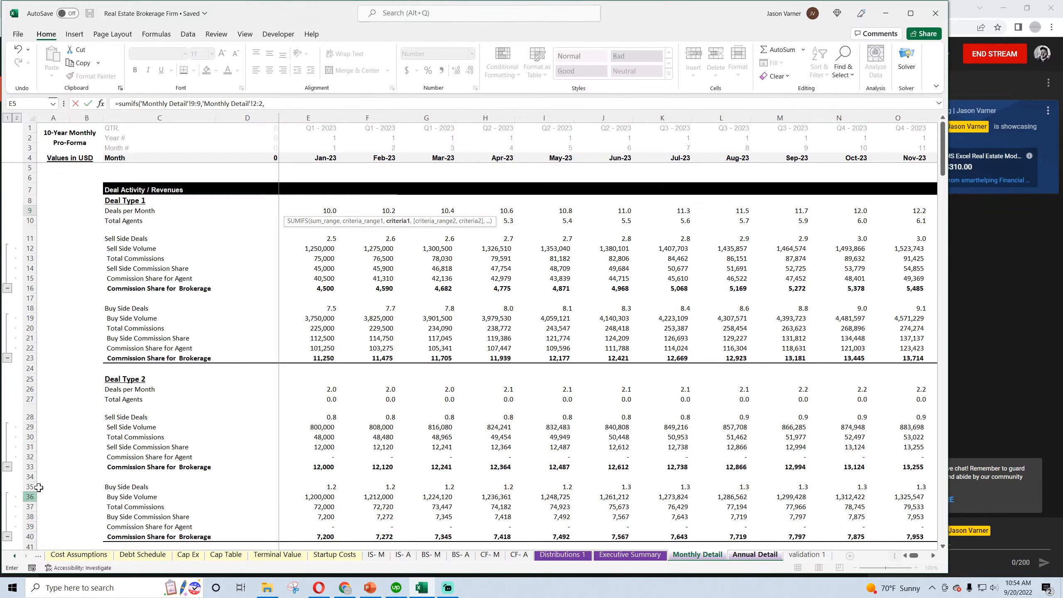
{"action": "left_click", "coordinate": [772, 555]}
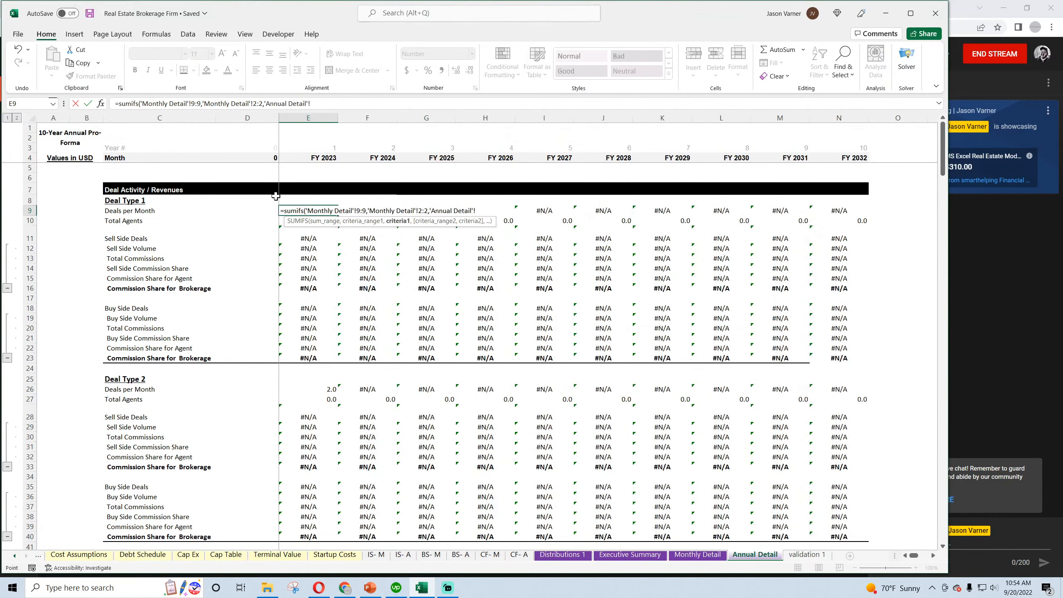
{"action": "left_click", "coordinate": [322, 148]}
{"action": "key", "text": "Return"}
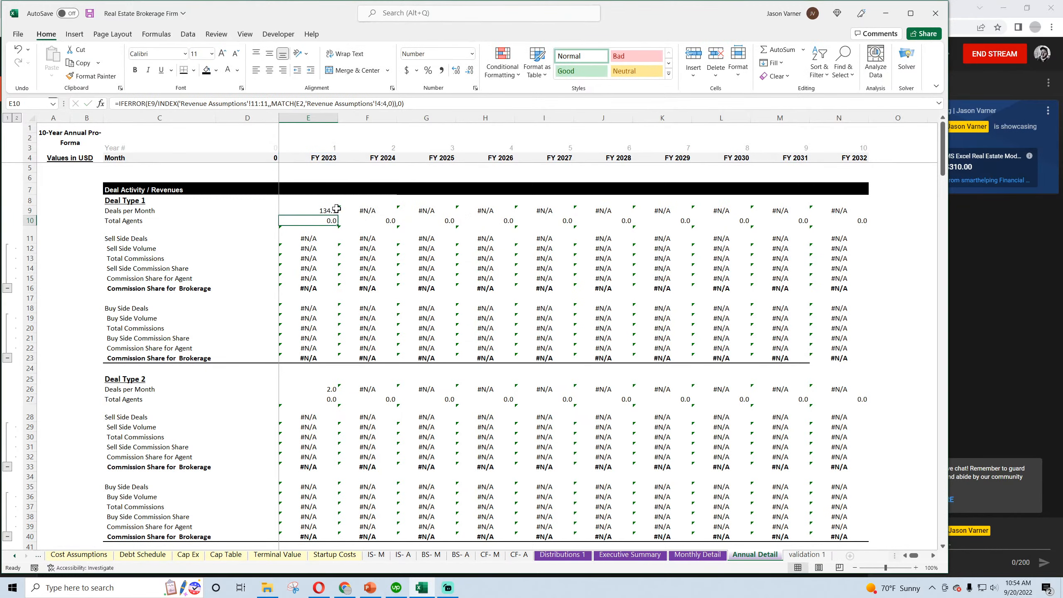
{"action": "left_click", "coordinate": [334, 211]}
{"action": "left_click_drag", "start_coordinate": [363, 215], "coordinate": [852, 212]}
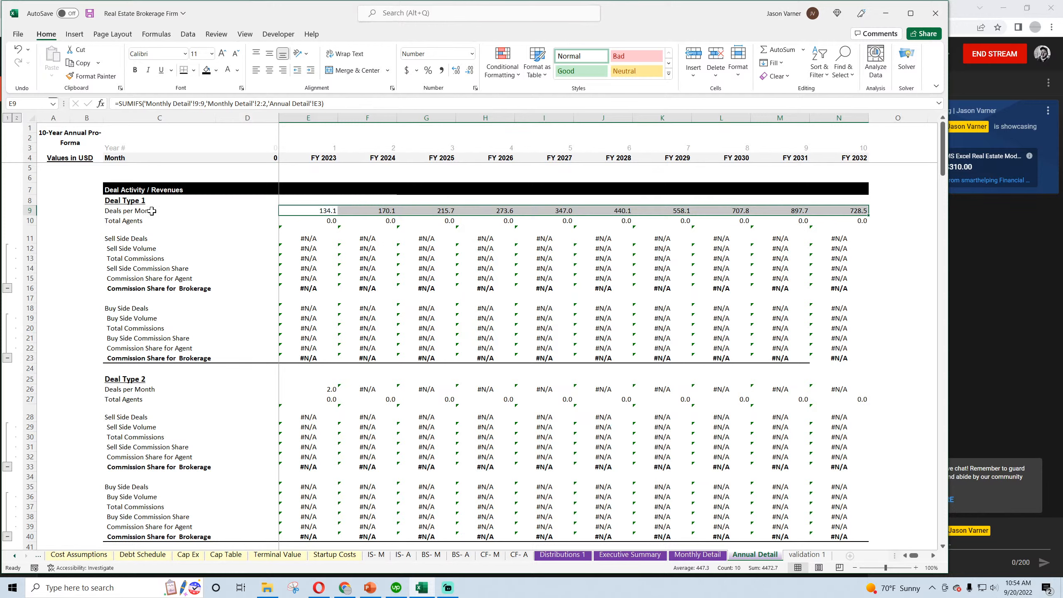
Relabel C9 under Deal Type 1 as Deals per Year and copy that label to C26 under Deal Type 2
{"action": "double_click", "coordinate": [136, 211]}
{"action": "double_click", "coordinate": [136, 211]}
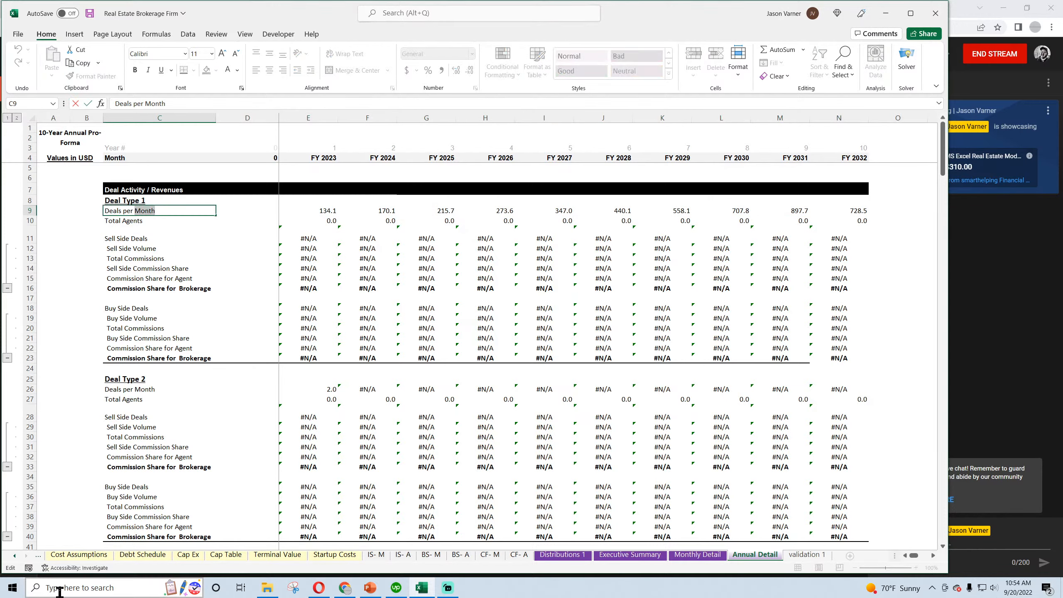
{"action": "type", "text": "Year"}
{"action": "key", "text": "Return"}
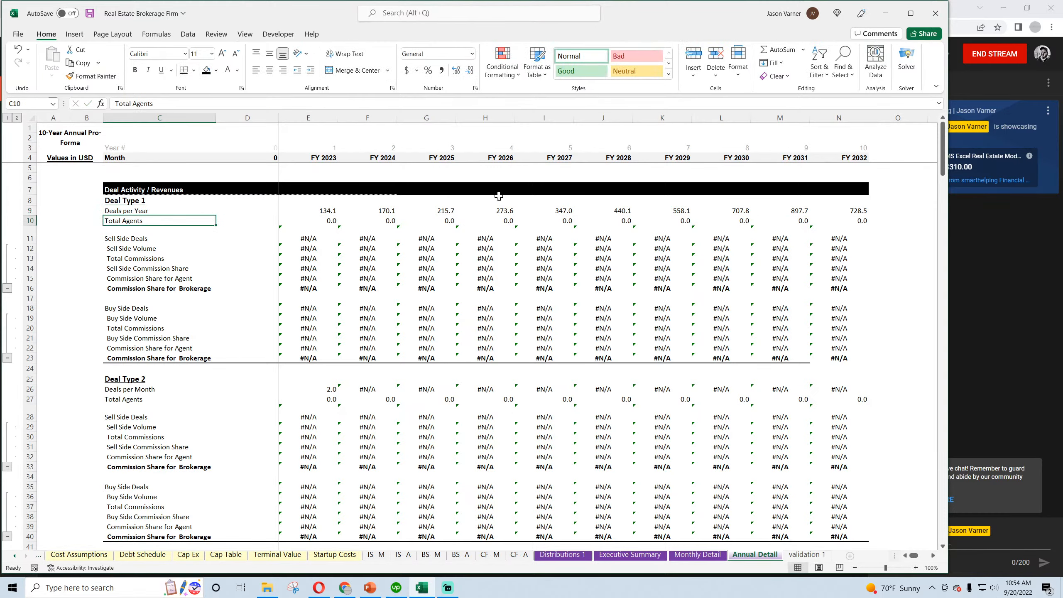
{"action": "left_click", "coordinate": [124, 211]}
{"action": "key", "text": "ctrl+c"}
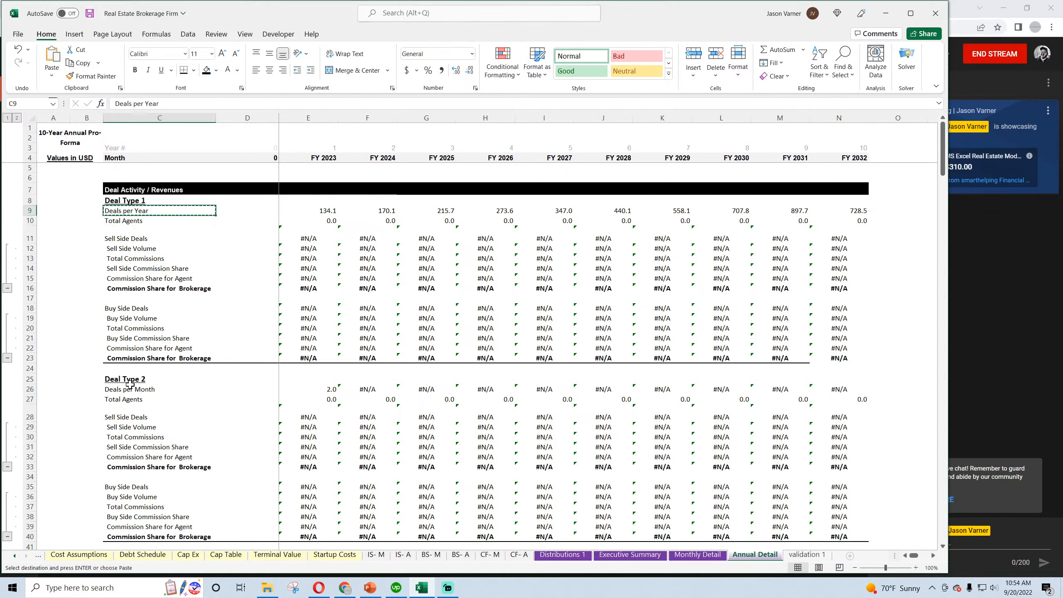
{"action": "left_click", "coordinate": [168, 392]}
{"action": "key", "text": "ctrl+v"}
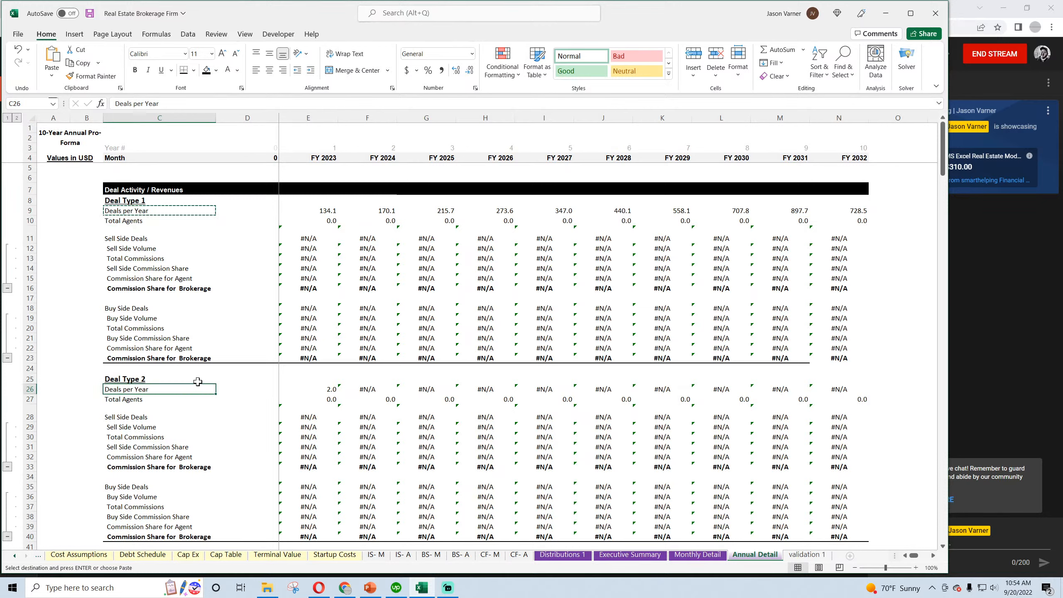
In Annual Detail E10, enter =INDEX('Monthly Detail'!10:10,,MATCH(EDATE(E4,11),'Monthly Detail'!4:4,0)) and fill it across through N10
{"action": "left_click", "coordinate": [326, 211]}
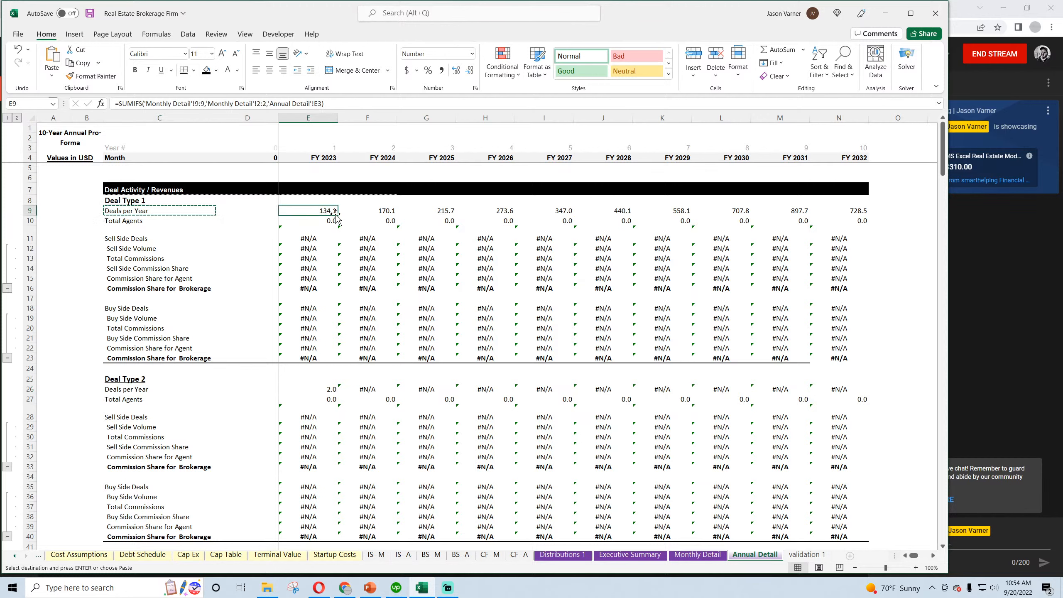
{"action": "left_click", "coordinate": [325, 221]}
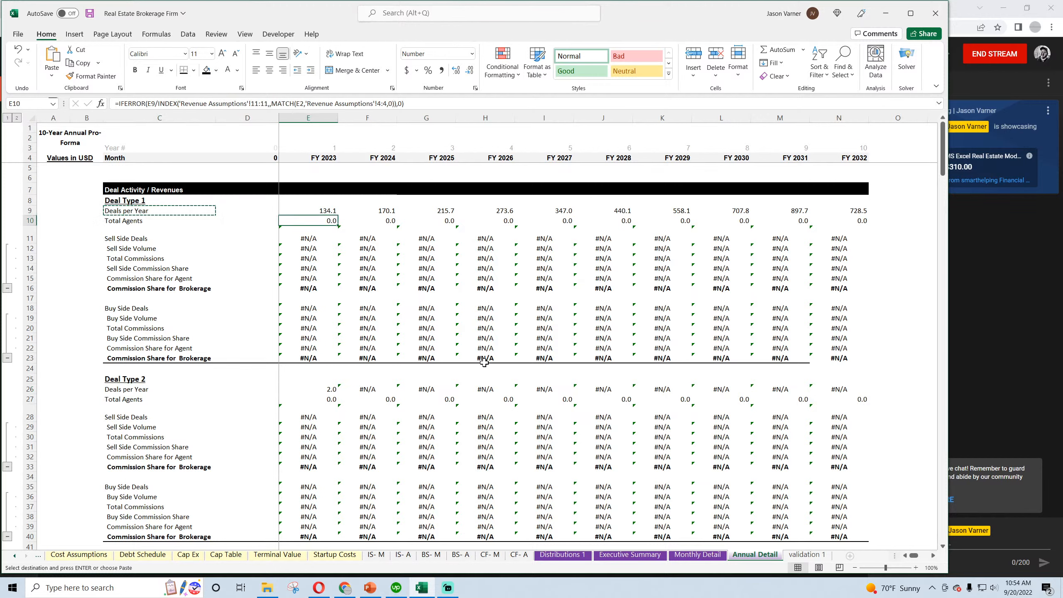
{"action": "type", "text": "="}
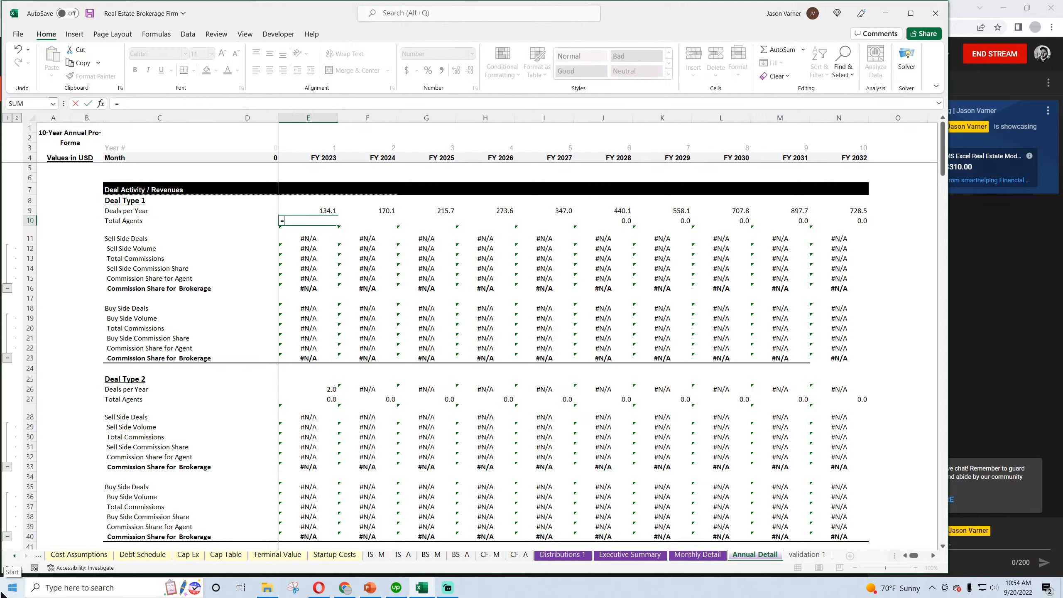
{"action": "type", "text": "index("}
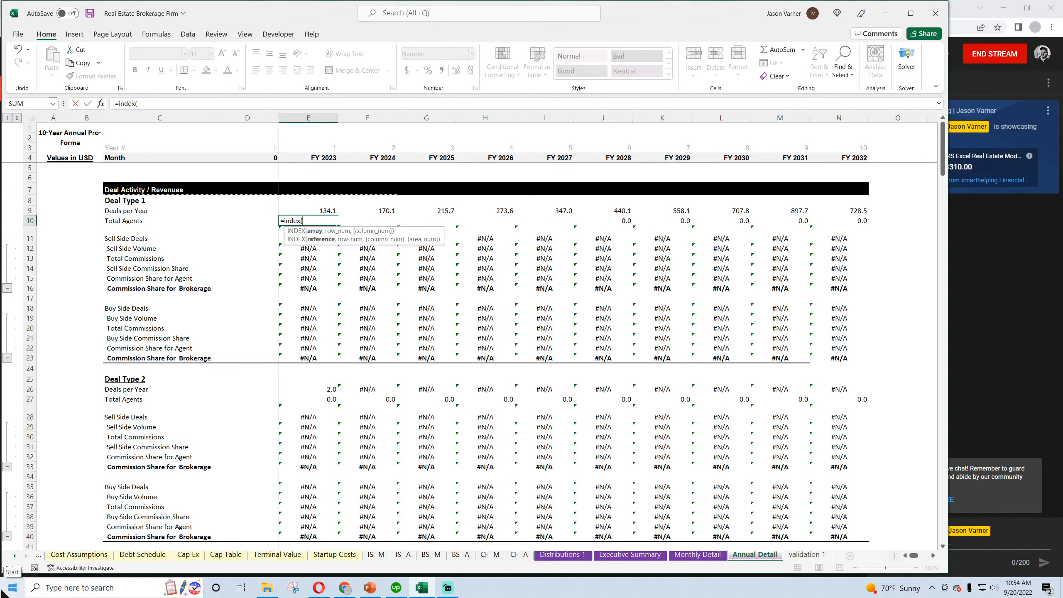
{"action": "left_click", "coordinate": [697, 554]}
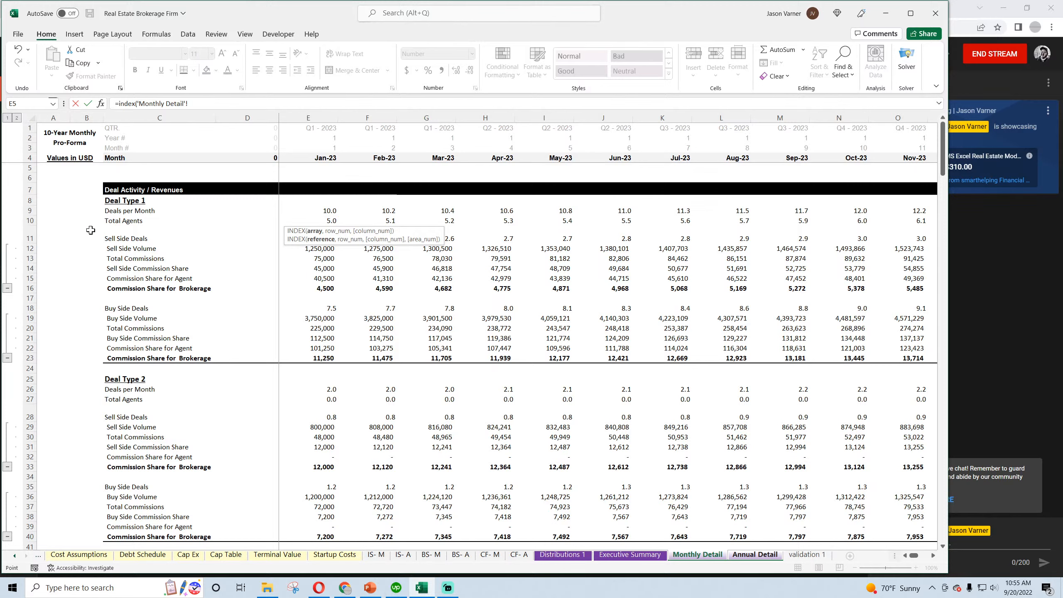
{"action": "left_click", "coordinate": [30, 220]}
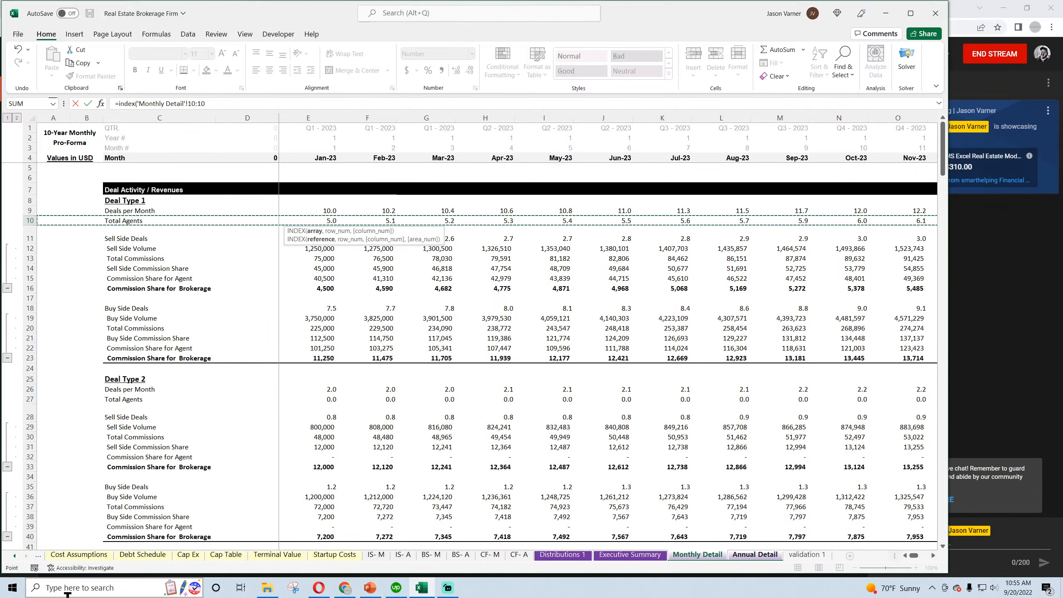
{"action": "type", "text": ",,match("}
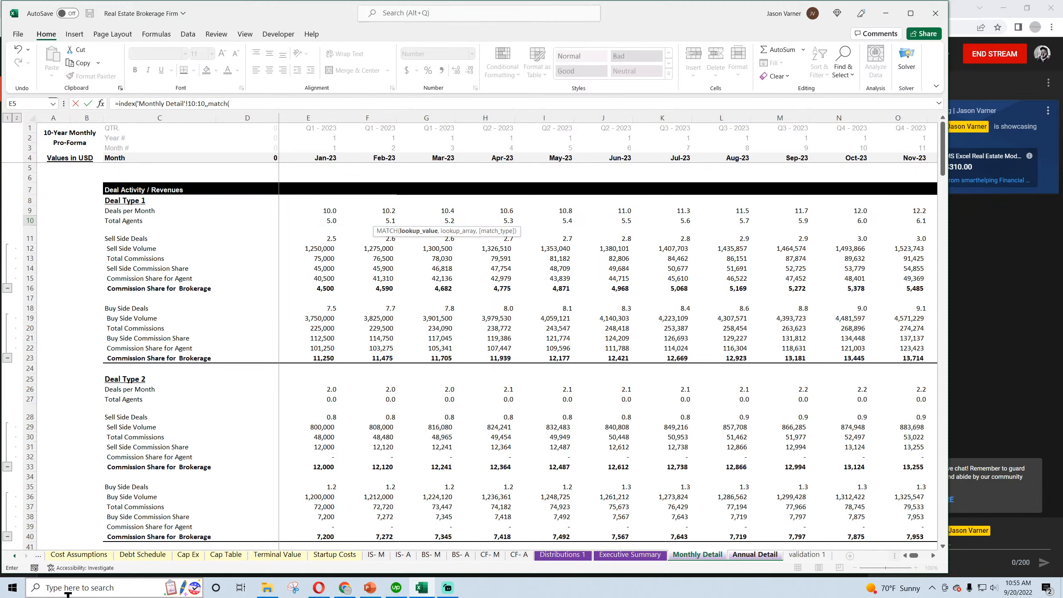
{"action": "type", "text": "e"}
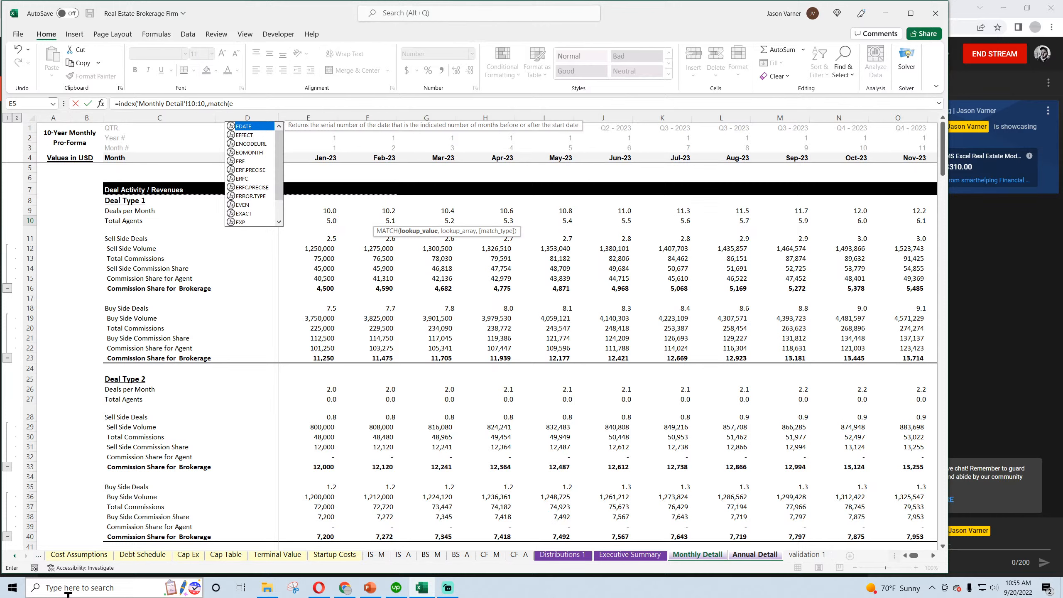
{"action": "type", "text": "date("}
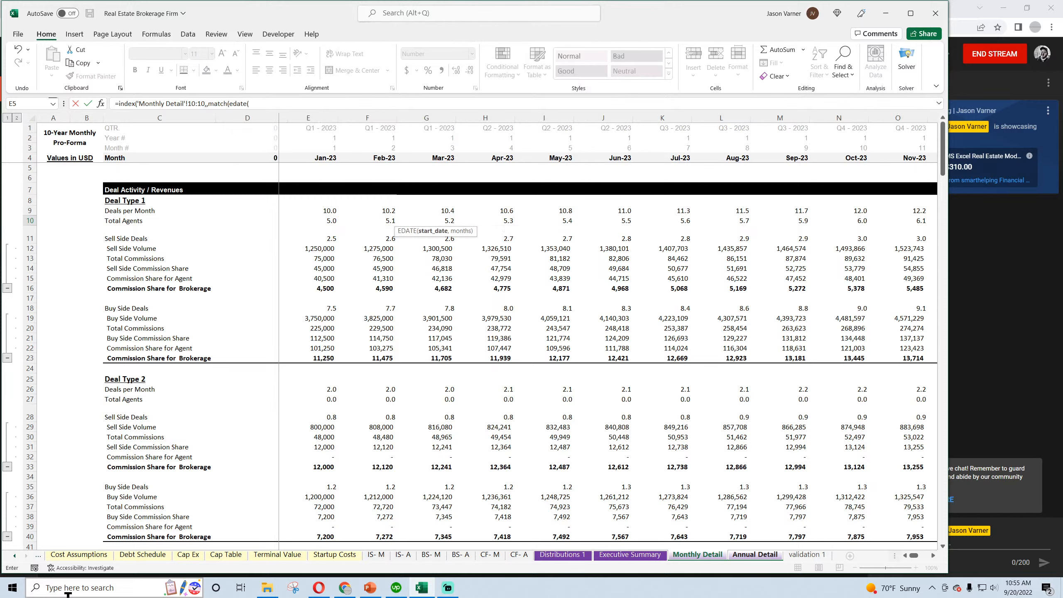
{"action": "type", "text": "e4,11),"}
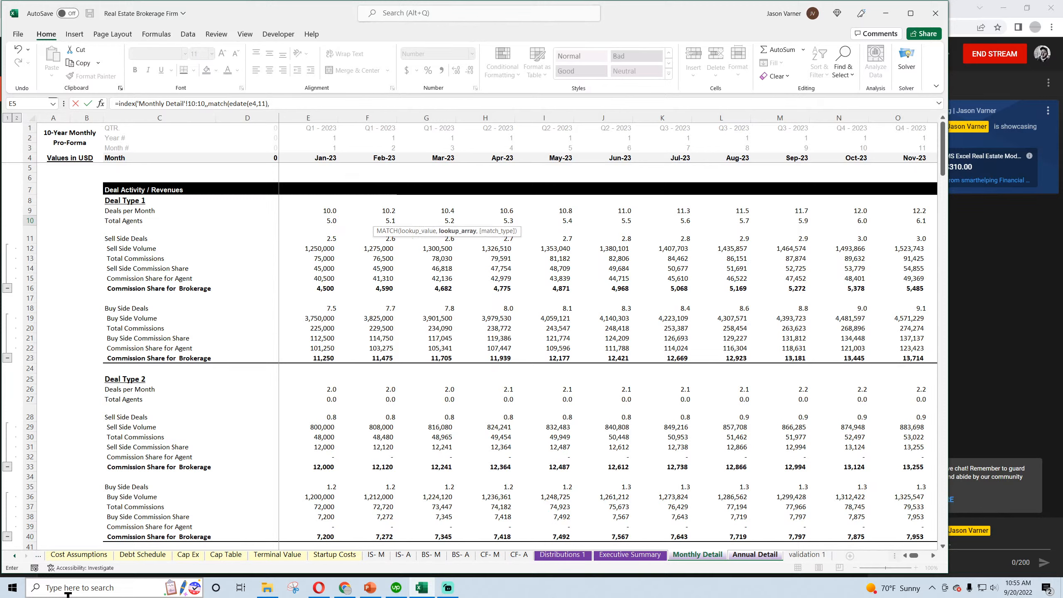
{"action": "left_click", "coordinate": [25, 155]}
{"action": "type", "text": ","}
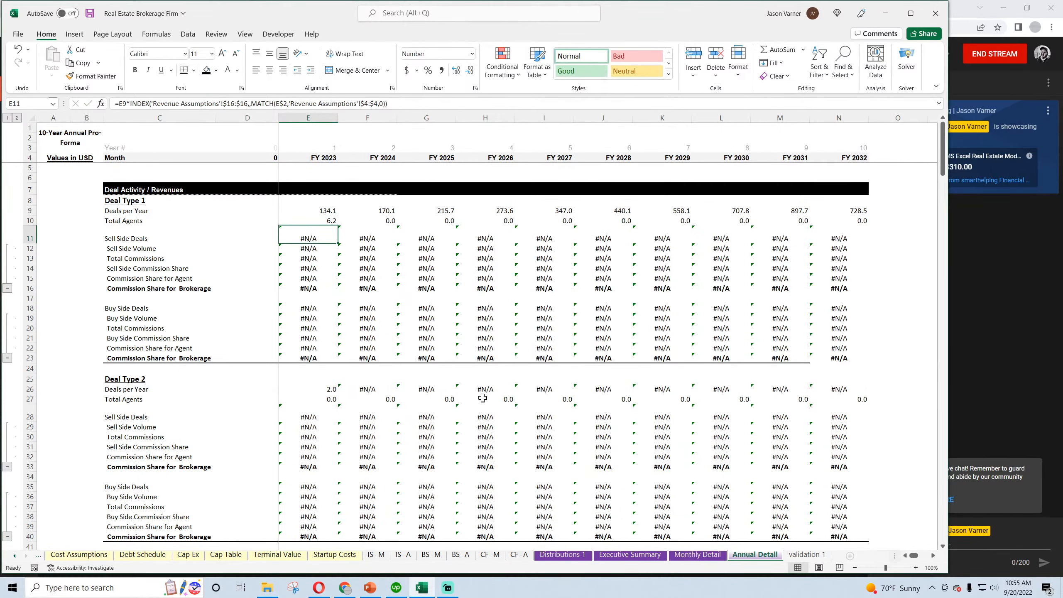
{"action": "left_click", "coordinate": [318, 220]}
{"action": "left_click_drag", "start_coordinate": [338, 226], "coordinate": [869, 229]}
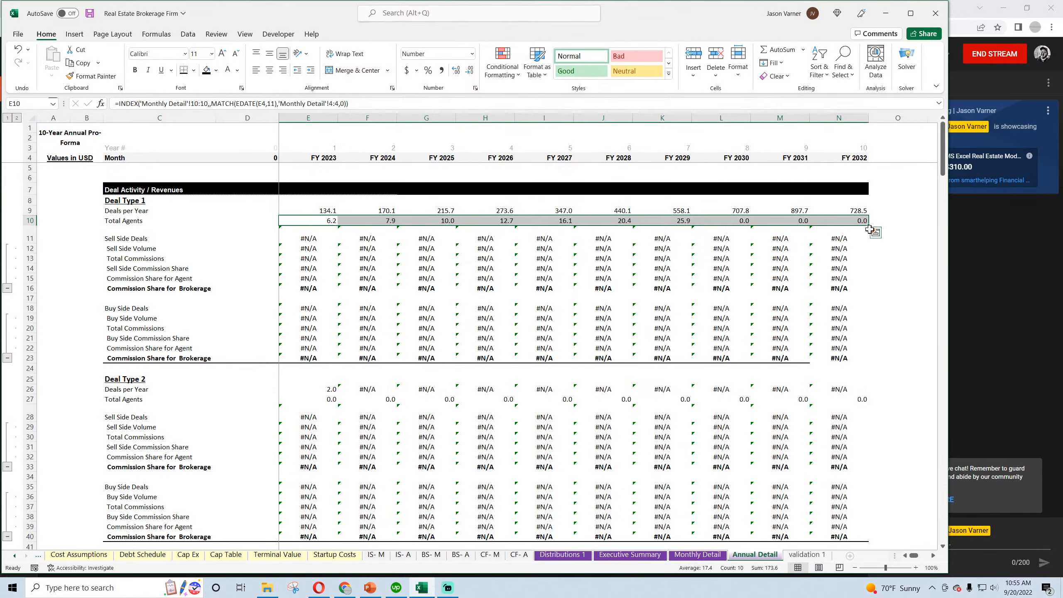
Anchor the row 4 references in the E10 formula as E$4 and 'Monthly Detail'!$4:$4, and refill it across through N10
{"action": "left_click", "coordinate": [306, 220]}
{"action": "left_click", "coordinate": [338, 104]}
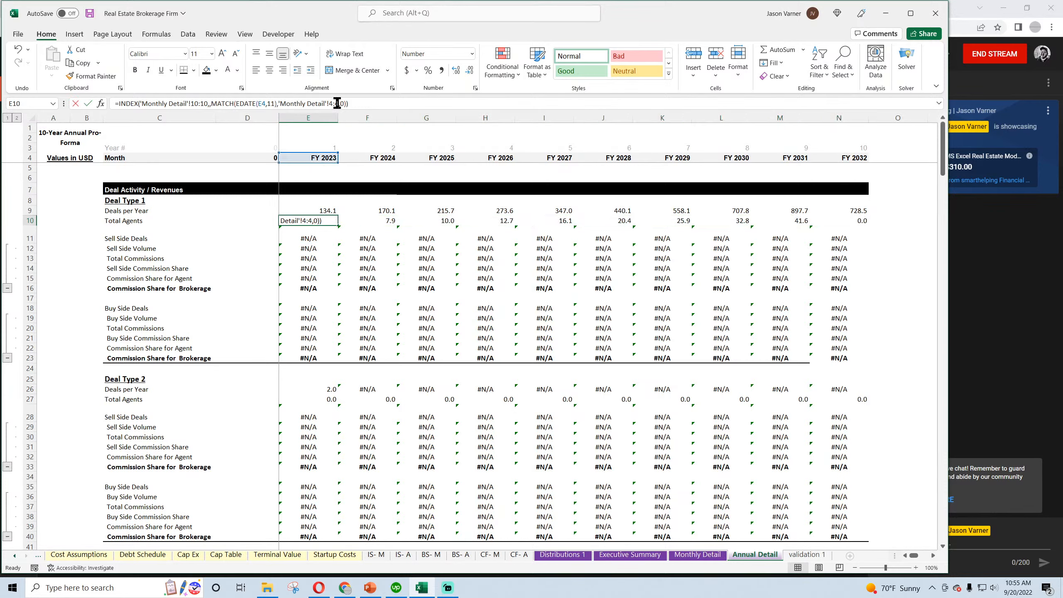
{"action": "type", "text": "$4:"}
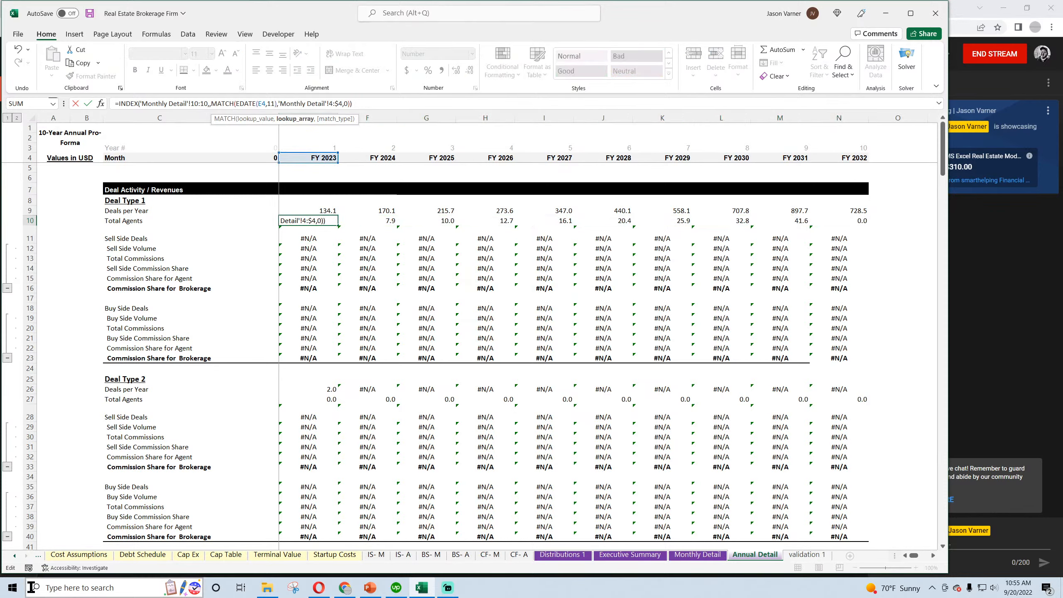
{"action": "type", "text": "$"}
{"action": "key", "text": "Left"}
{"action": "key", "text": "Left"}
{"action": "key", "text": "Left"}
{"action": "key", "text": "Left"}
{"action": "key", "text": "Left"}
{"action": "key", "text": "Left"}
{"action": "key", "text": "Left"}
{"action": "key", "text": "Left"}
{"action": "key", "text": "Left"}
{"action": "key", "text": "Left"}
{"action": "key", "text": "Left"}
{"action": "key", "text": "Left"}
{"action": "key", "text": "Left"}
{"action": "key", "text": "Left"}
{"action": "key", "text": "Left"}
{"action": "key", "text": "Left"}
{"action": "key", "text": "Left"}
{"action": "key", "text": "Left"}
{"action": "key", "text": "Left"}
{"action": "key", "text": "Left"}
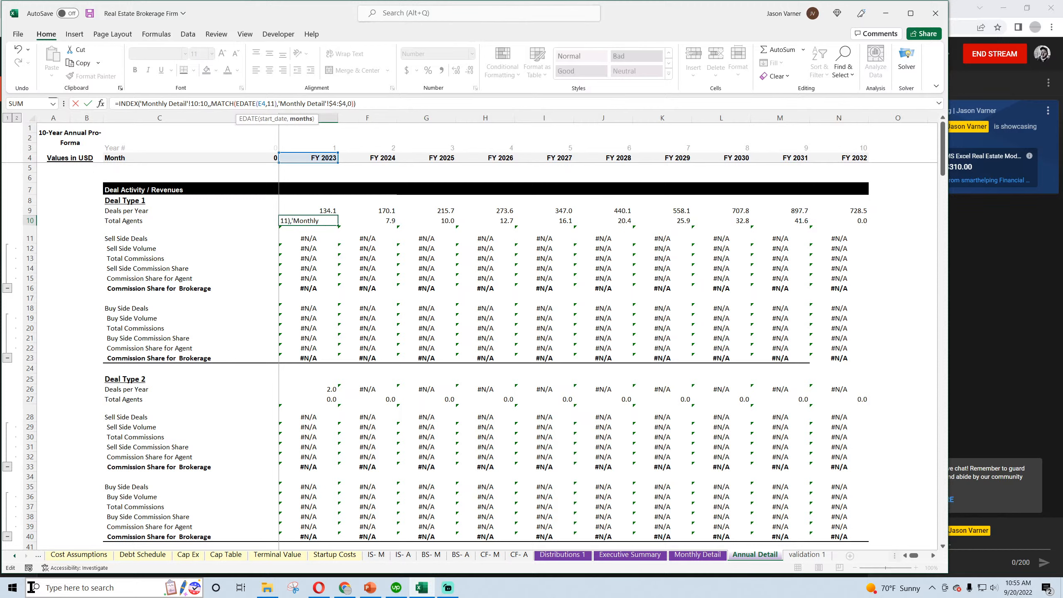
{"action": "key", "text": "Left"}
{"action": "type", "text": "$"}
{"action": "key", "text": "Left"}
{"action": "key", "text": "Left"}
{"action": "key", "text": "Left"}
{"action": "key", "text": "Left"}
{"action": "key", "text": "Left"}
{"action": "key", "text": "Left"}
{"action": "key", "text": "Left"}
{"action": "key", "text": "Left"}
{"action": "key", "text": "Left"}
{"action": "key", "text": "Left"}
{"action": "key", "text": "Left"}
{"action": "key", "text": "Left"}
{"action": "key", "text": "Left"}
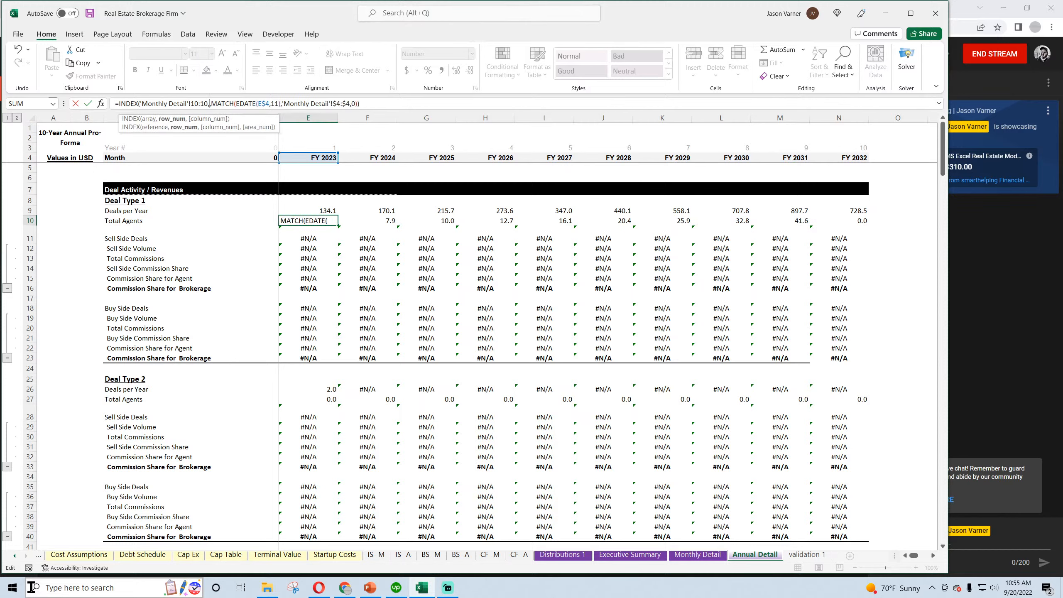
{"action": "key", "text": "Return"}
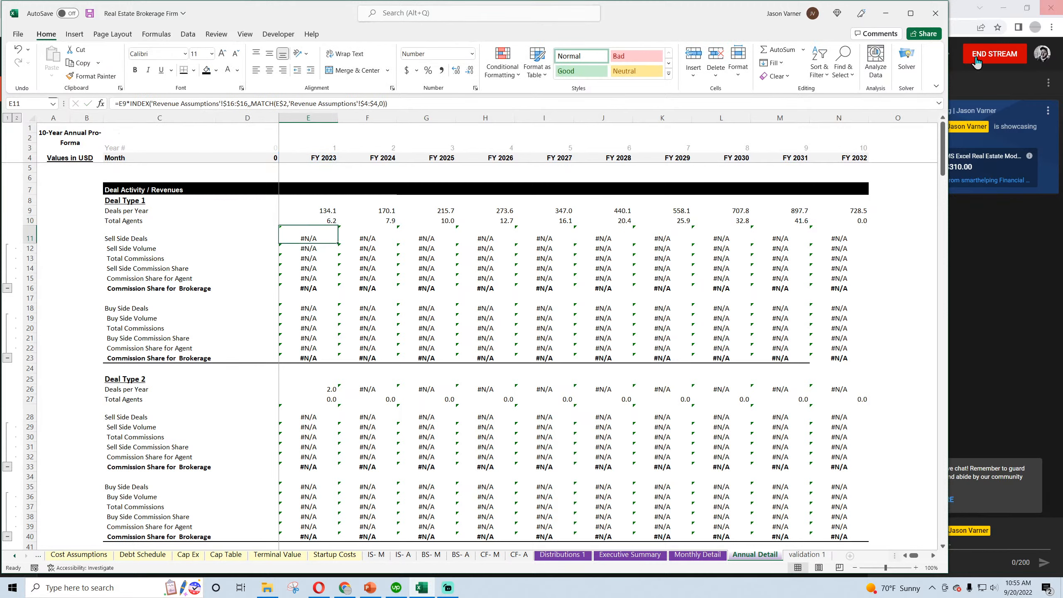
{"action": "left_click", "coordinate": [331, 221]}
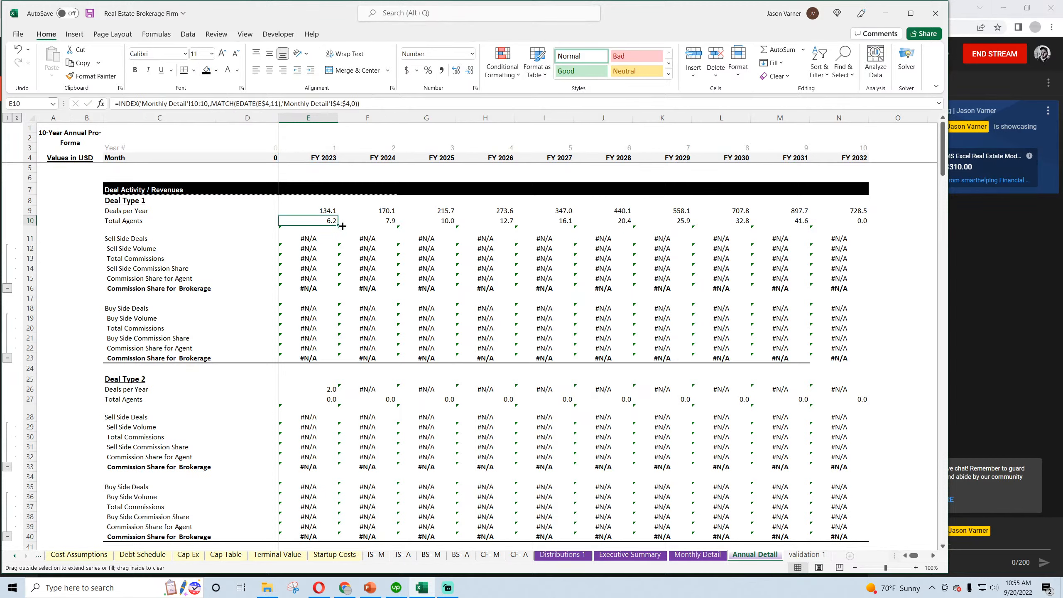
{"action": "left_click_drag", "start_coordinate": [339, 226], "coordinate": [837, 239]}
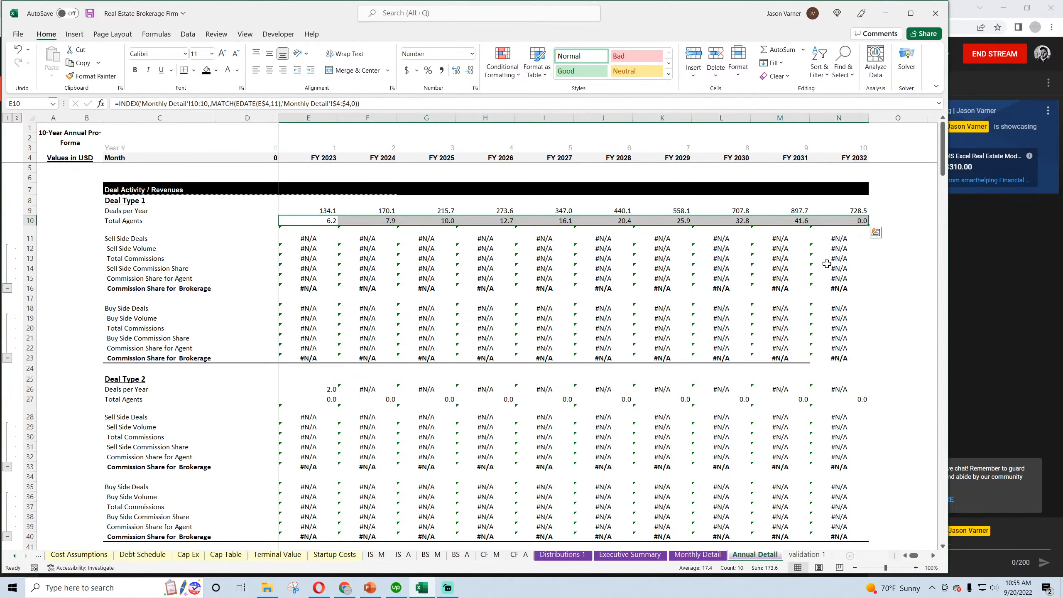
Check the Total Agents values for the final months of 2032 on Monthly Detail against the last years in Annual Detail
{"action": "left_click", "coordinate": [686, 557]}
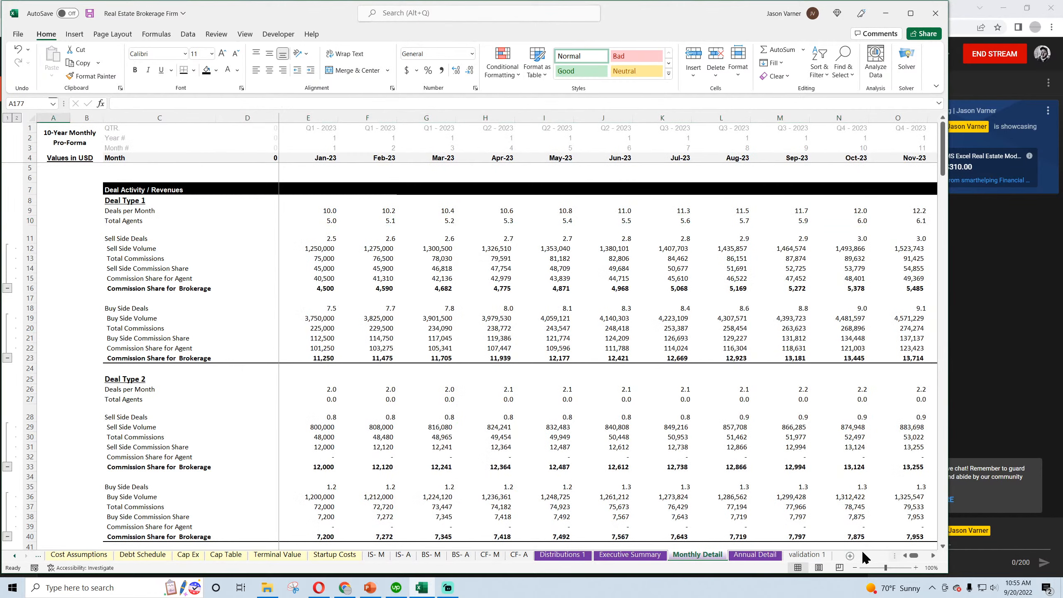
{"action": "left_click_drag", "start_coordinate": [914, 555], "coordinate": [935, 559]}
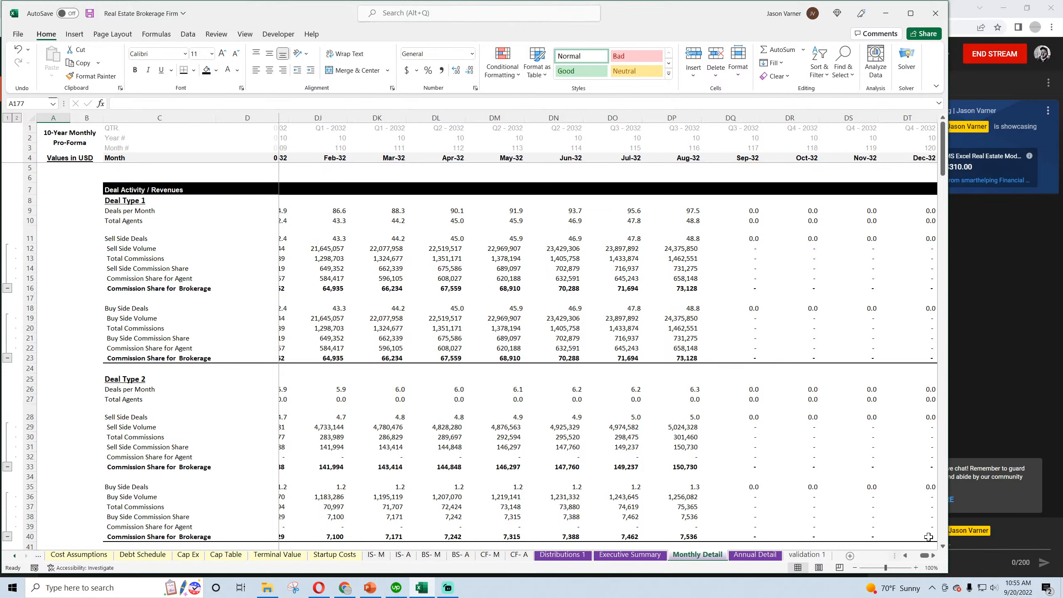
{"action": "left_click", "coordinate": [906, 556]}
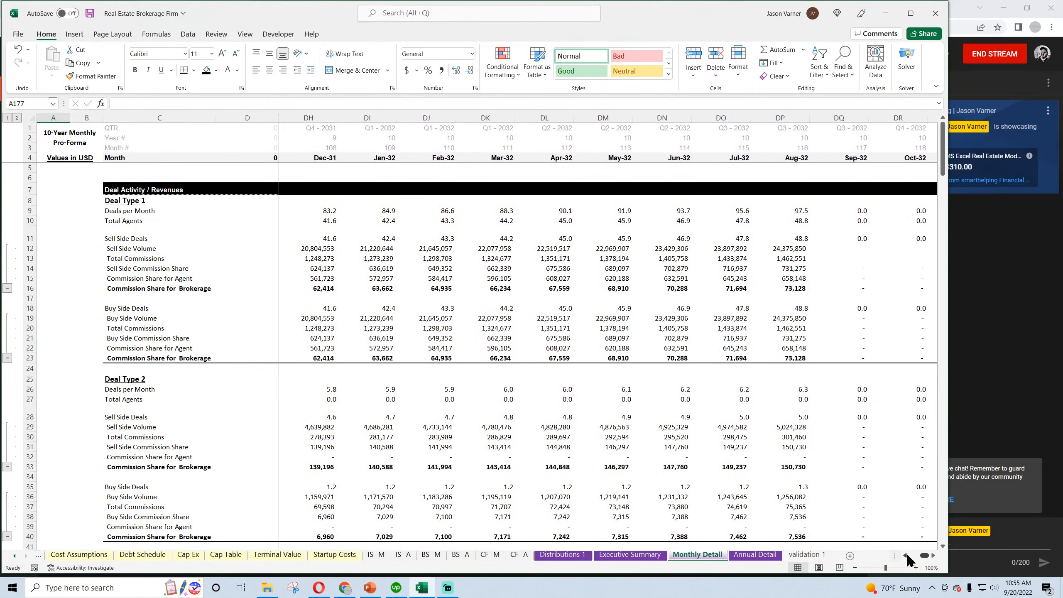
{"action": "left_click", "coordinate": [330, 239]}
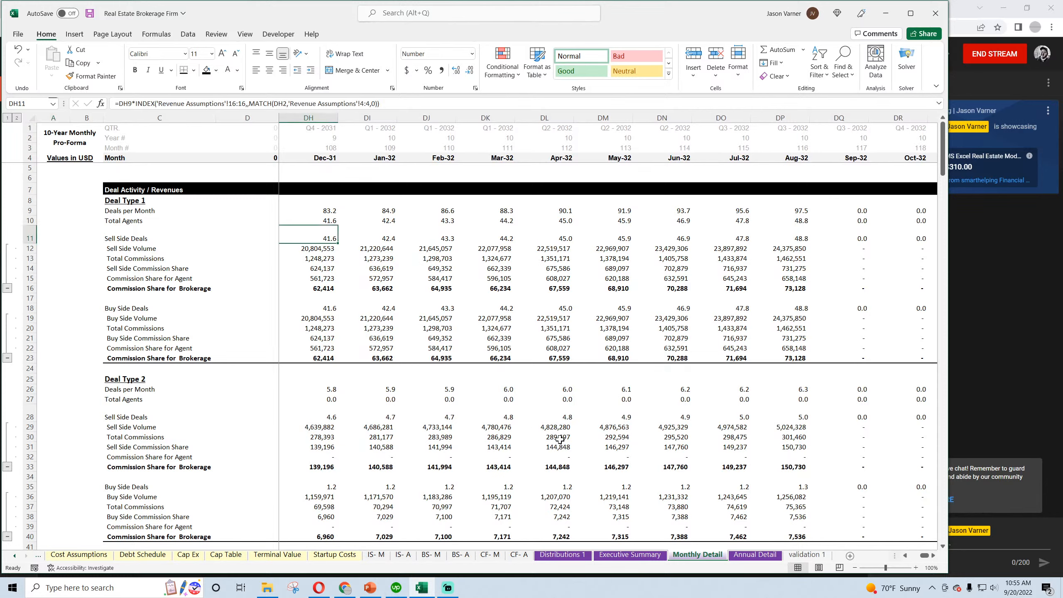
{"action": "left_click", "coordinate": [733, 559]}
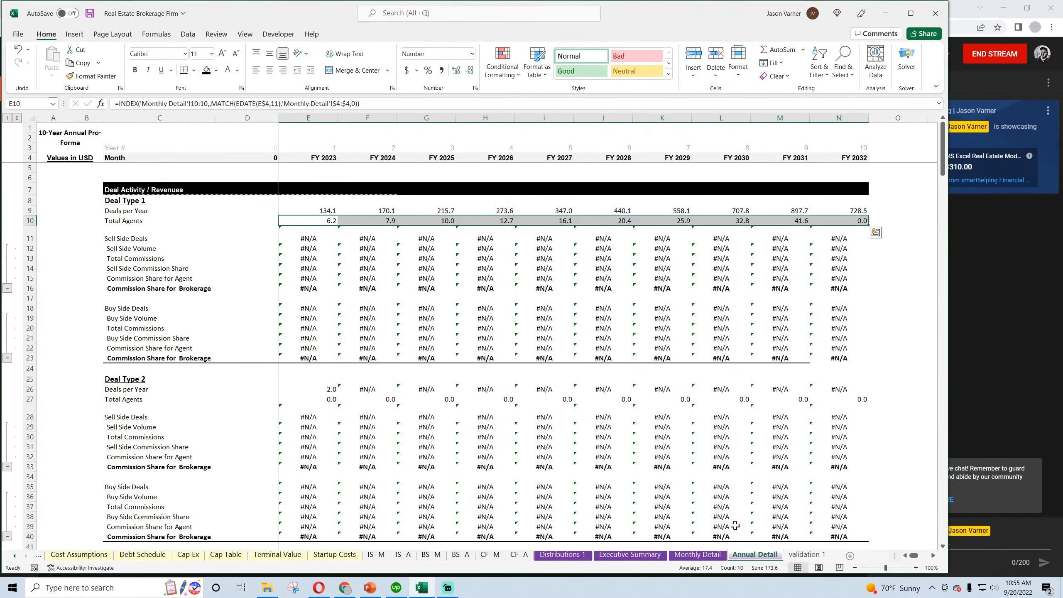
{"action": "left_click", "coordinate": [795, 222]}
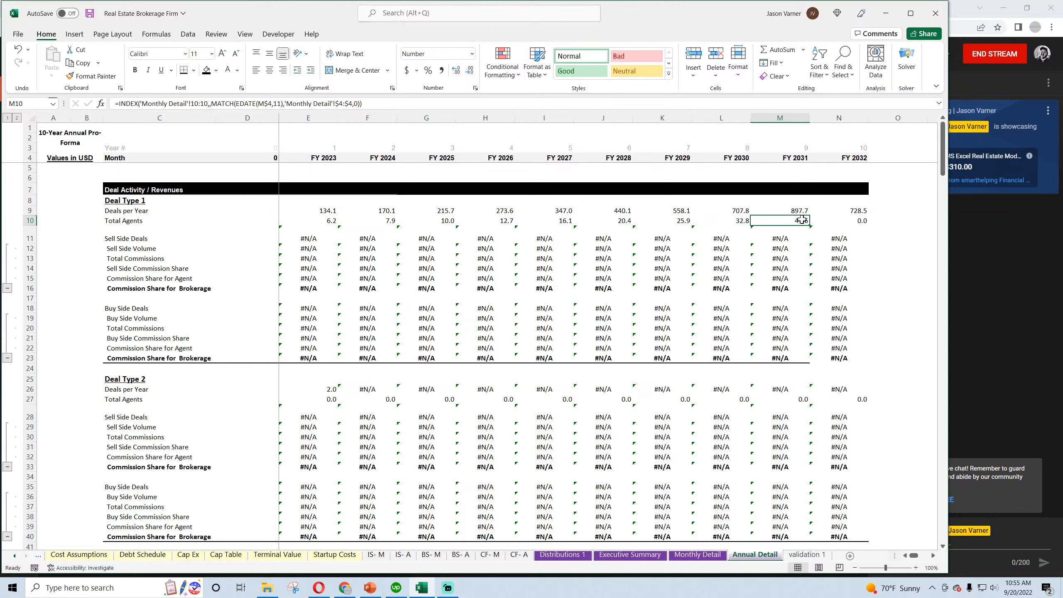
Format the Deals per Year values in E9:N9 as numbers with zero decimal places and save the workbook
{"action": "left_click_drag", "start_coordinate": [825, 210], "coordinate": [312, 214]}
{"action": "left_click", "coordinate": [475, 88]}
{"action": "left_click", "coordinate": [595, 259]}
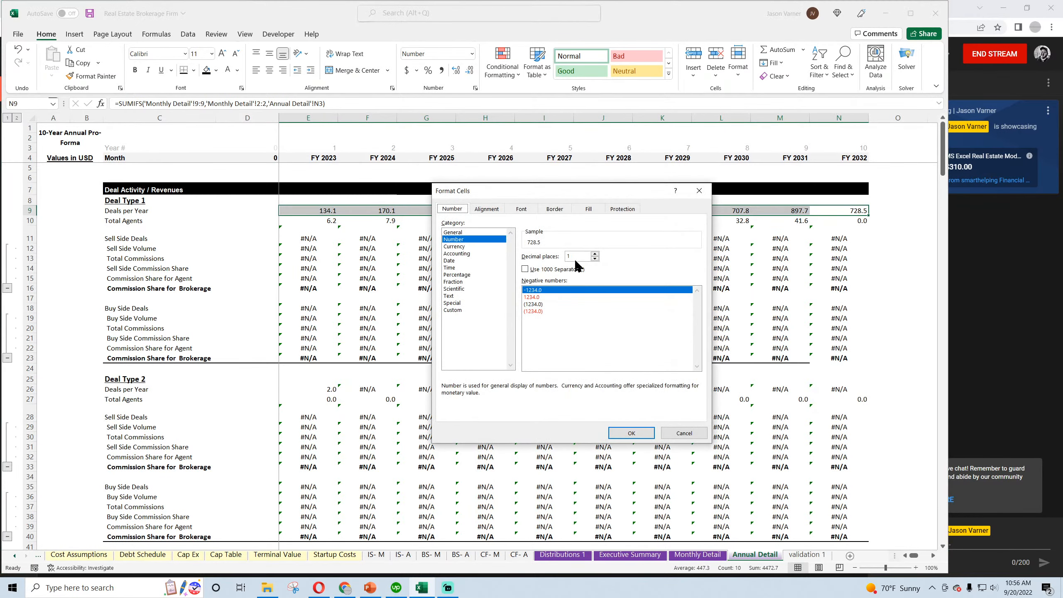
{"action": "left_click", "coordinate": [625, 433]}
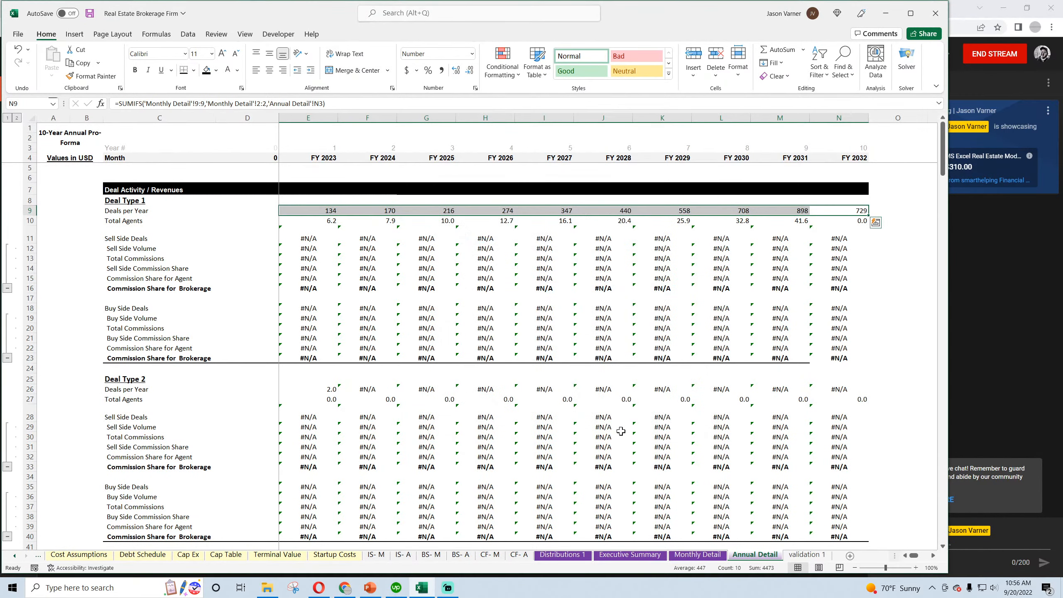
{"action": "left_click", "coordinate": [542, 344]}
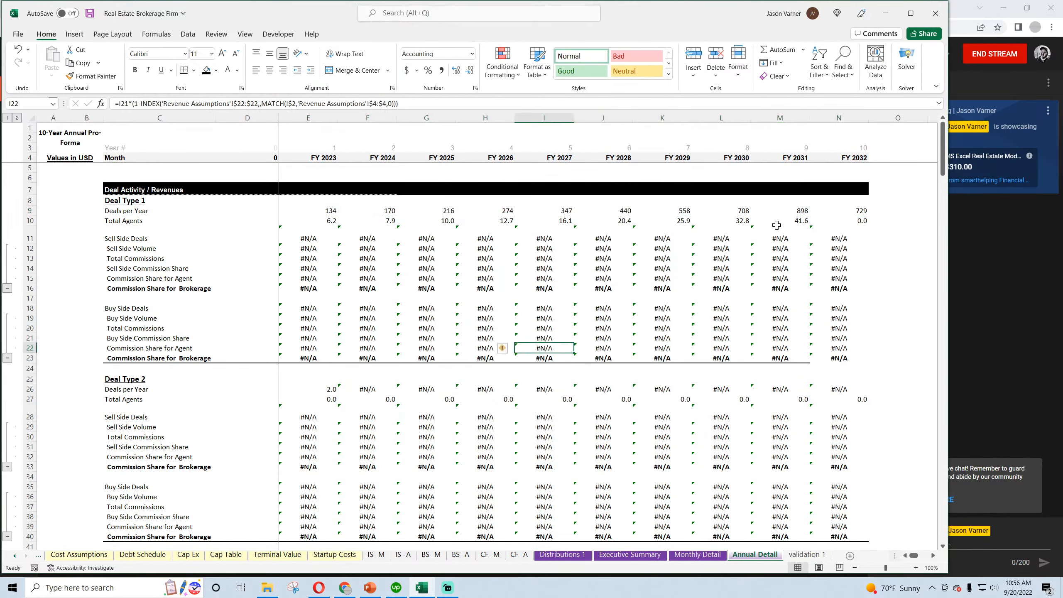
{"action": "left_click_drag", "start_coordinate": [845, 220], "coordinate": [309, 220]}
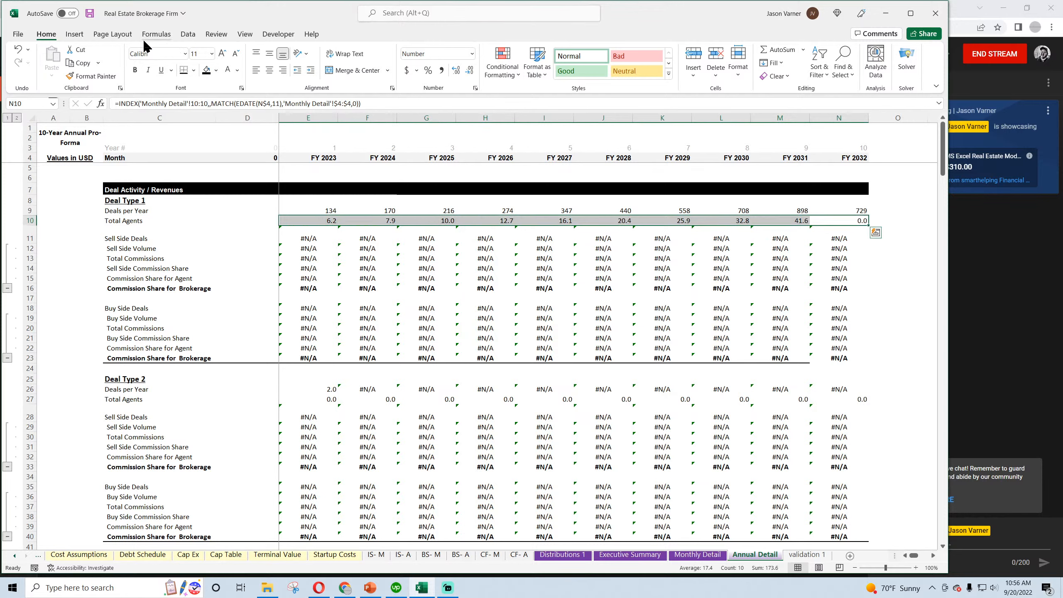
{"action": "left_click", "coordinate": [89, 13]}
Copy the Deals per Year formula from E9 to Sell Side Deals in E11 and fill it across through N11
{"action": "left_click", "coordinate": [322, 211]}
{"action": "right_click", "coordinate": [322, 212]}
{"action": "left_click", "coordinate": [347, 256]}
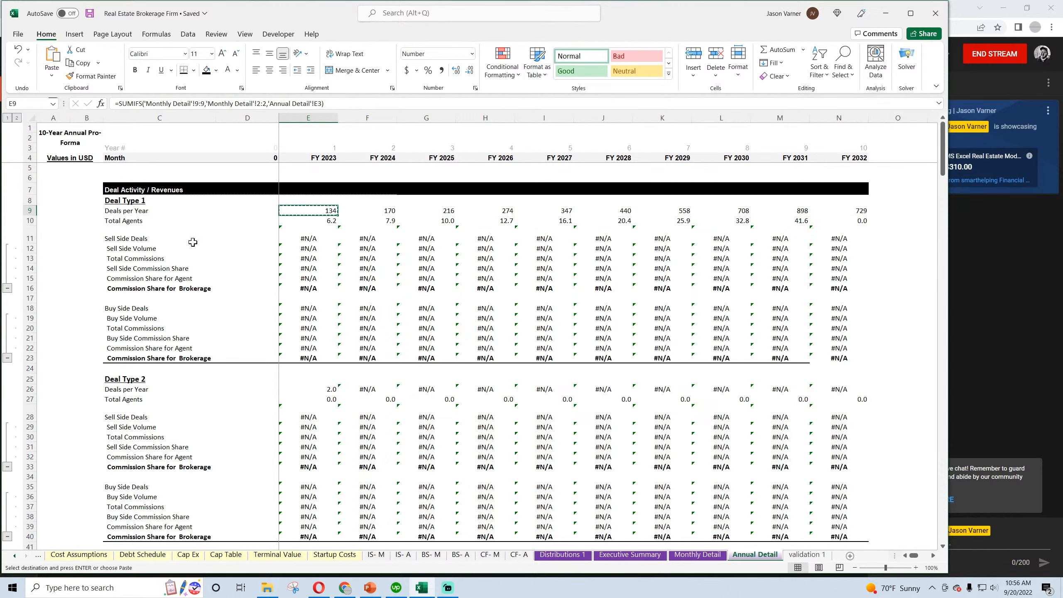
{"action": "right_click", "coordinate": [314, 238]}
{"action": "left_click", "coordinate": [335, 311]}
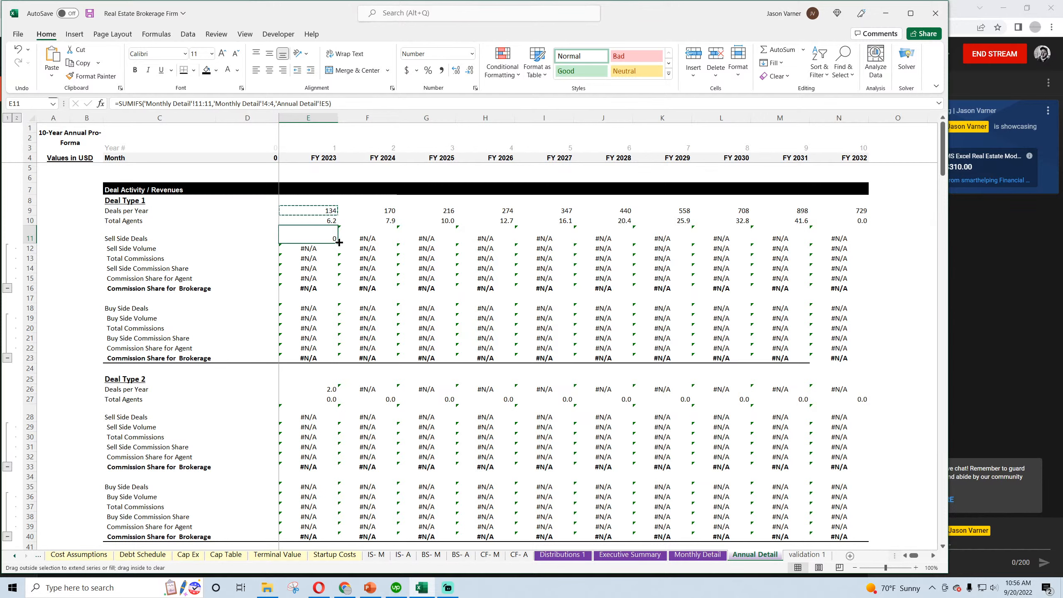
{"action": "left_click_drag", "start_coordinate": [339, 242], "coordinate": [857, 260]}
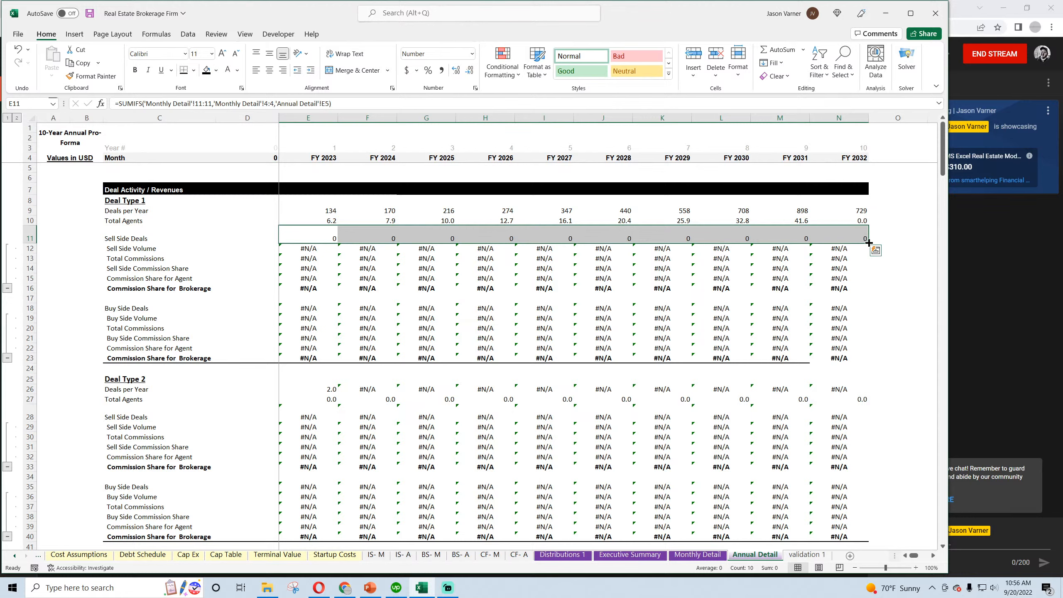
Anchor the E9 Deals per Year formula's criteria references as 'Monthly Detail'!$2:$2 and E$3, removing the 'Annual Detail' sheet name
{"action": "left_click", "coordinate": [318, 210]}
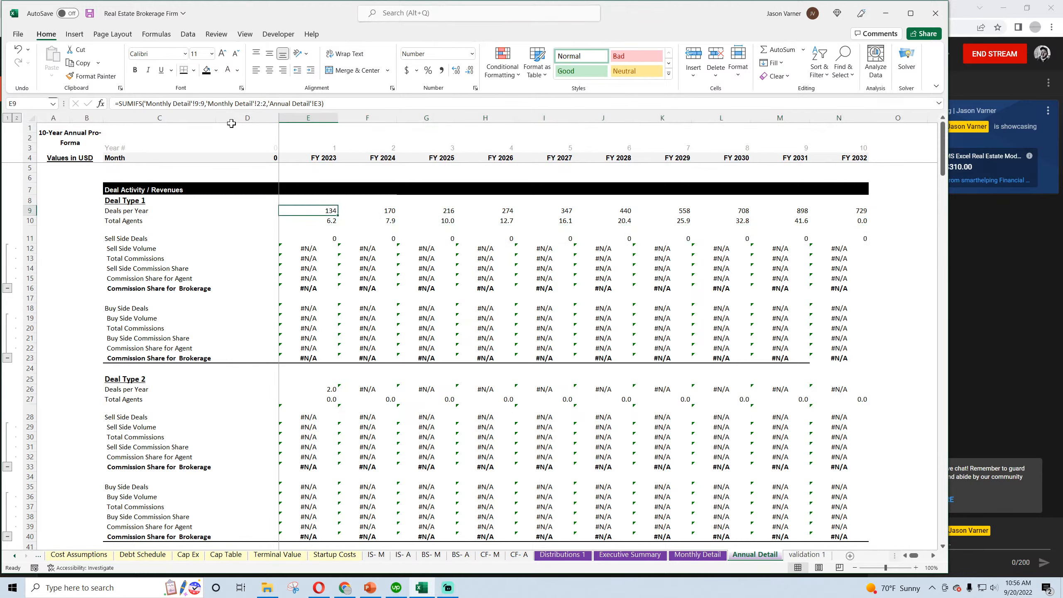
{"action": "left_click", "coordinate": [257, 103]}
{"action": "type", "text": "$"}
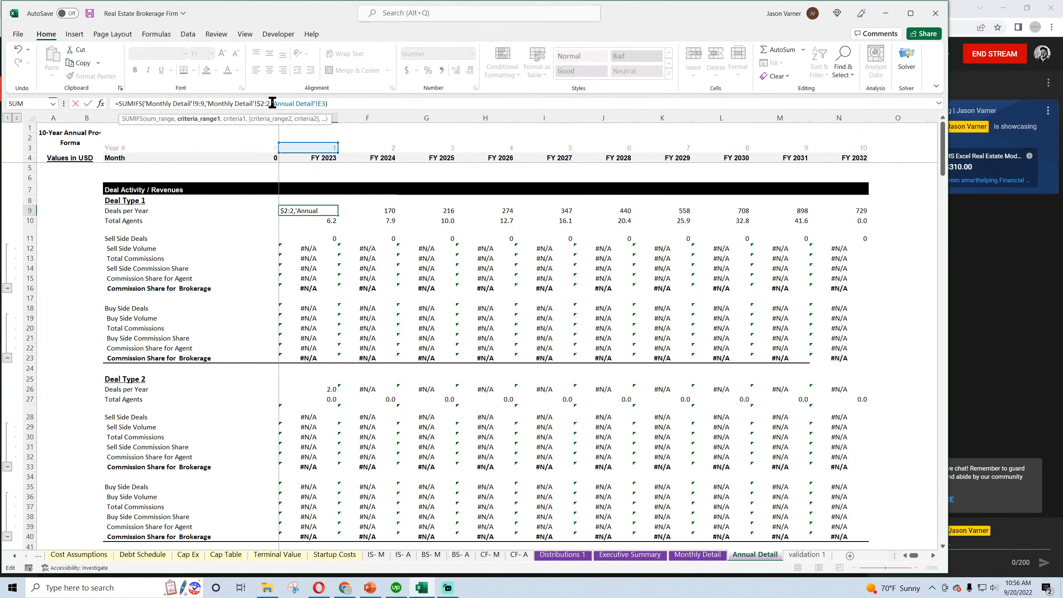
{"action": "left_click", "coordinate": [272, 103]}
{"action": "type", "text": "$"}
{"action": "left_click", "coordinate": [326, 103]}
{"action": "type", "text": "$"}
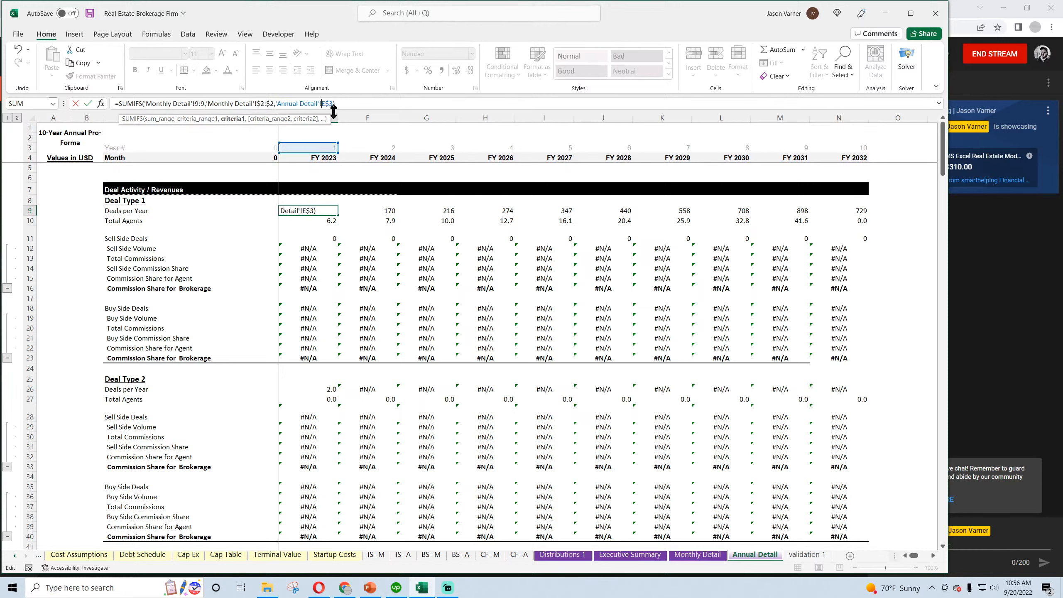
{"action": "key", "text": "BackSpace"}
{"action": "key", "text": "BackSpace"}
{"action": "key", "text": "BackSpace"}
{"action": "key", "text": "BackSpace"}
{"action": "key", "text": "BackSpace"}
{"action": "key", "text": "BackSpace"}
{"action": "key", "text": "BackSpace"}
{"action": "key", "text": "BackSpace"}
{"action": "key", "text": "BackSpace"}
{"action": "key", "text": "BackSpace"}
{"action": "key", "text": "BackSpace"}
{"action": "key", "text": "BackSpace"}
{"action": "key", "text": "BackSpace"}
{"action": "key", "text": "BackSpace"}
{"action": "key", "text": "BackSpace"}
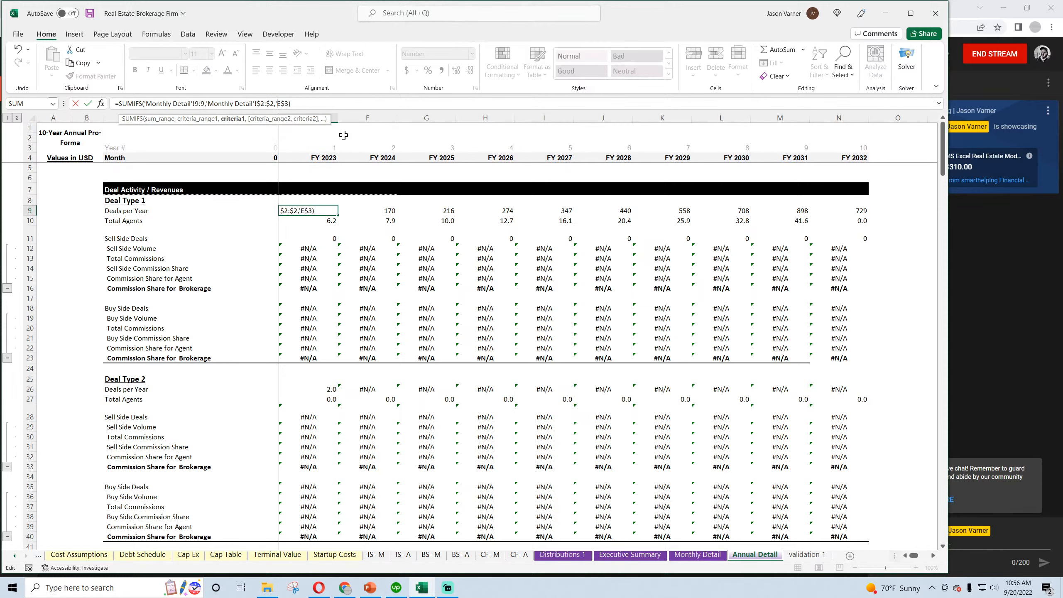
{"action": "key", "text": "BackSpace"}
{"action": "key", "text": "Return"}
Fill the anchored Deals per Year formula from E9 across through N9
{"action": "right_click", "coordinate": [330, 212]}
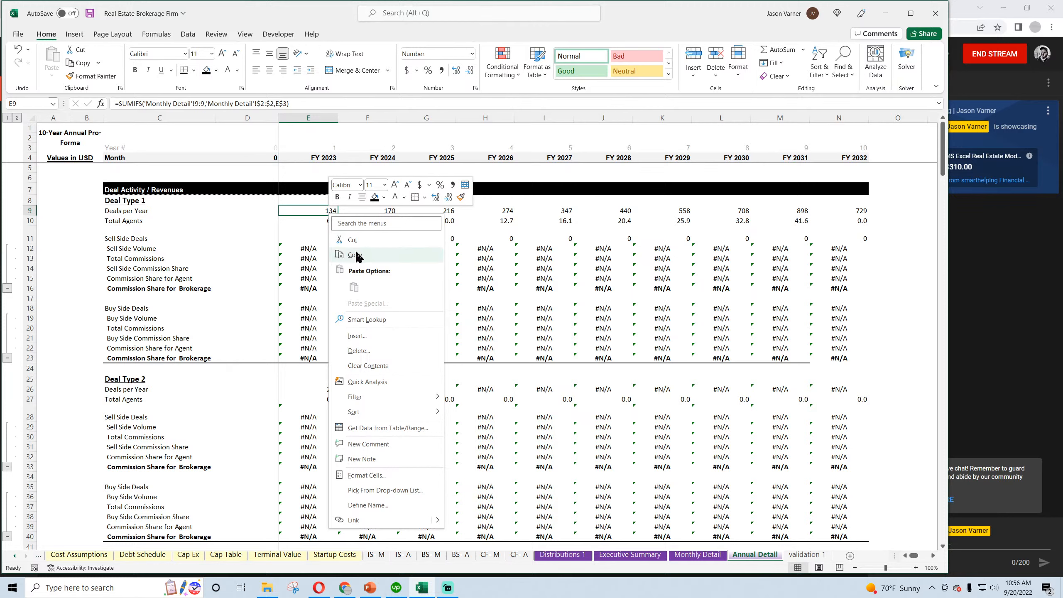
{"action": "left_click", "coordinate": [311, 210]}
{"action": "left_click_drag", "start_coordinate": [340, 215], "coordinate": [862, 215]}
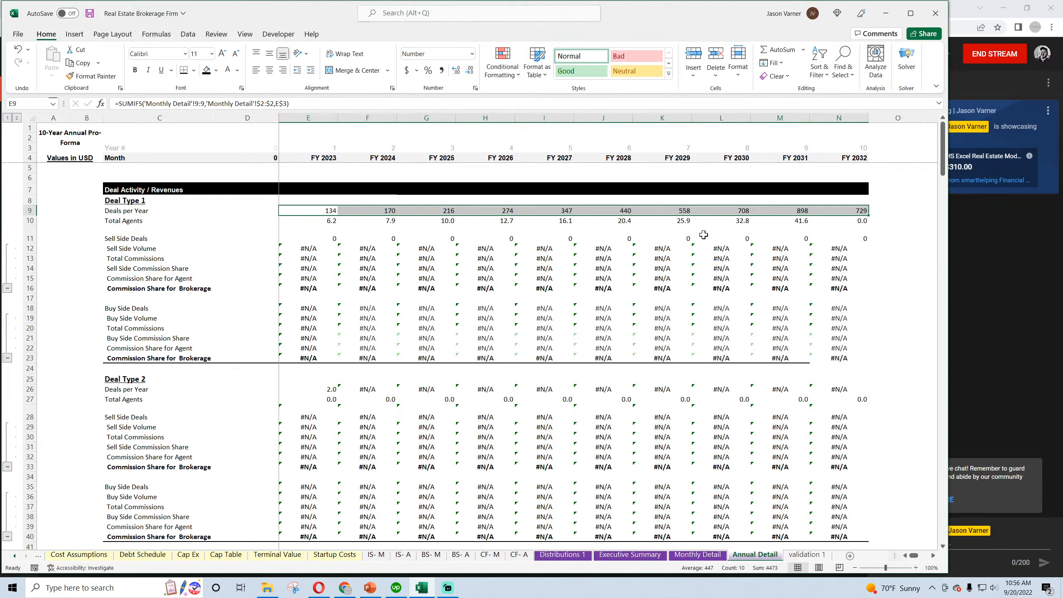
Copy the Deals per Year formulas in E9:N9 to the Sell Side Deals row, E11:N11
{"action": "right_click", "coordinate": [324, 213]}
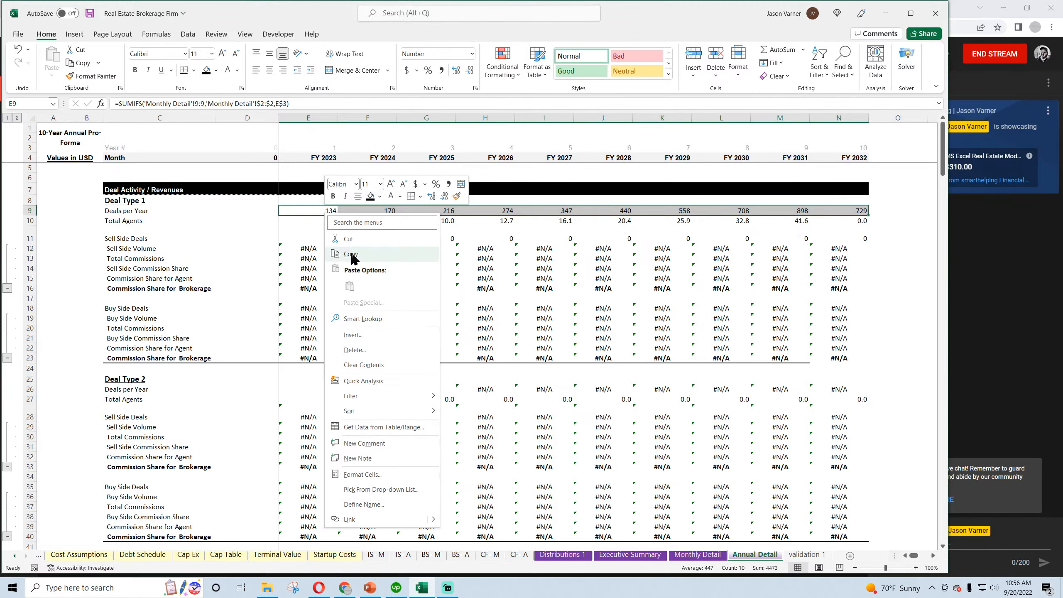
{"action": "left_click", "coordinate": [339, 251]}
{"action": "right_click", "coordinate": [313, 242]}
{"action": "left_click", "coordinate": [338, 312]}
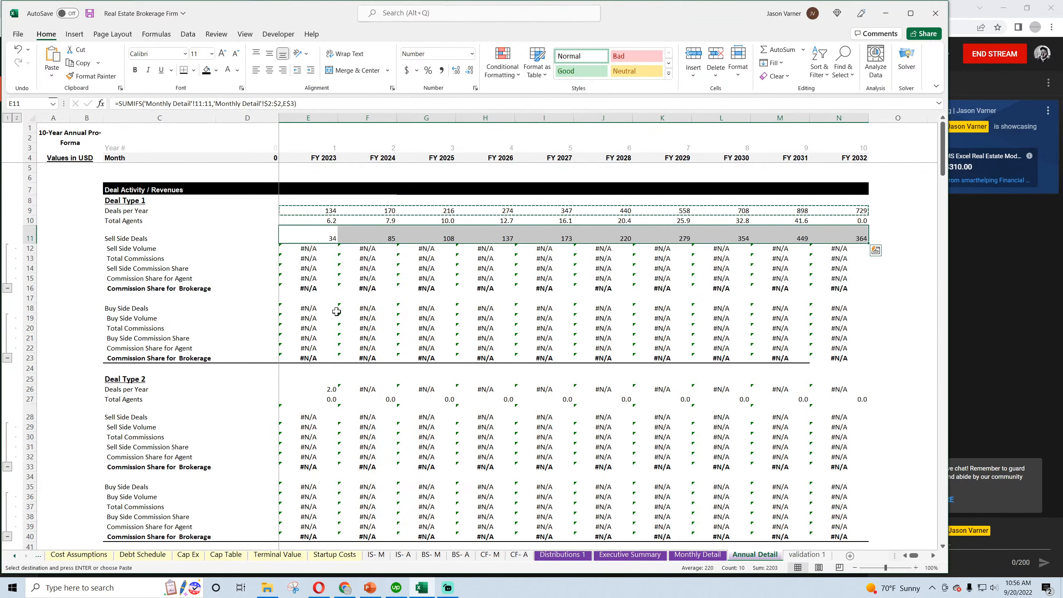
{"action": "left_click", "coordinate": [320, 236]}
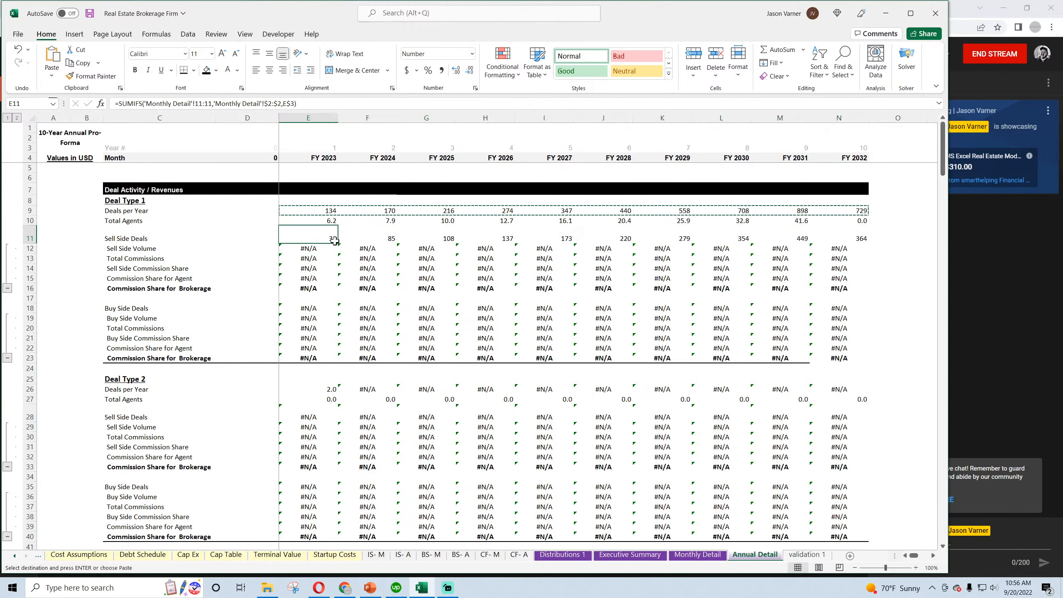
{"action": "left_click_drag", "start_coordinate": [336, 241], "coordinate": [863, 244]}
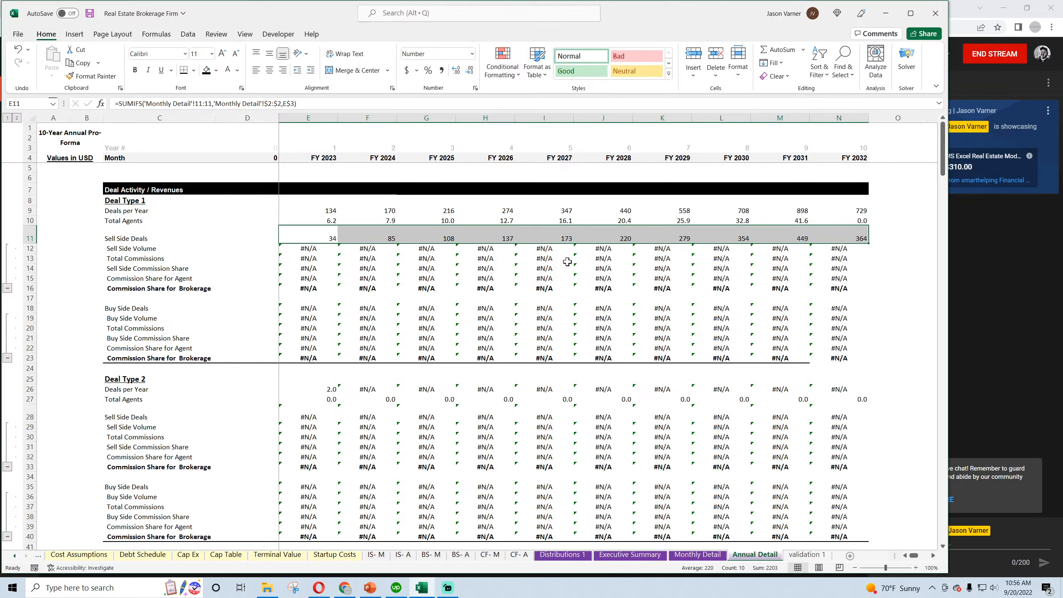
Fill the FY 2023 Sell Side Deals formula from E11 down to Sell Side Volume in E12
{"action": "left_click", "coordinate": [307, 239]}
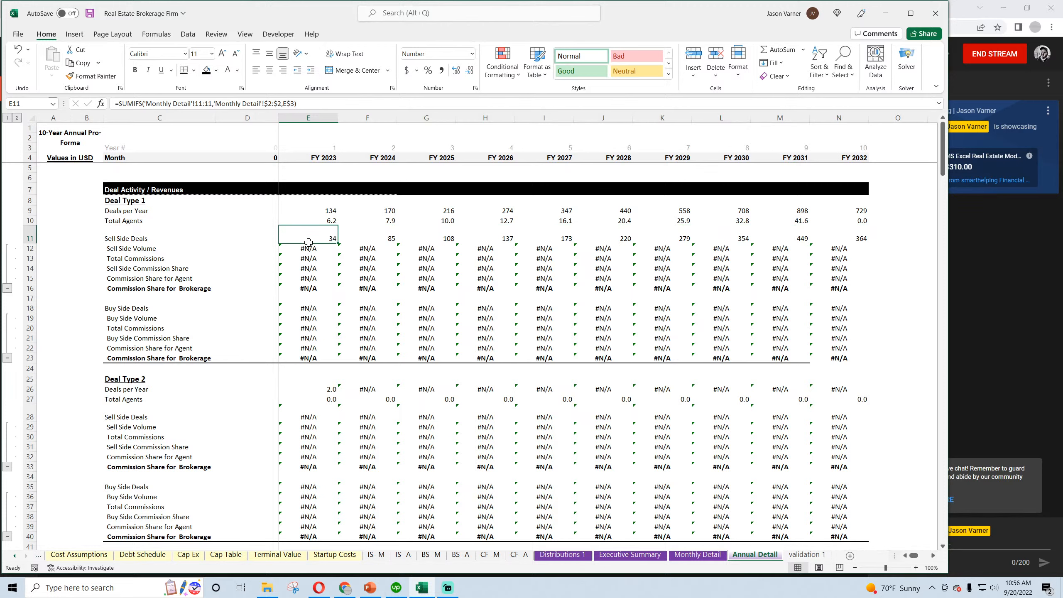
{"action": "left_click_drag", "start_coordinate": [308, 242], "coordinate": [309, 245]}
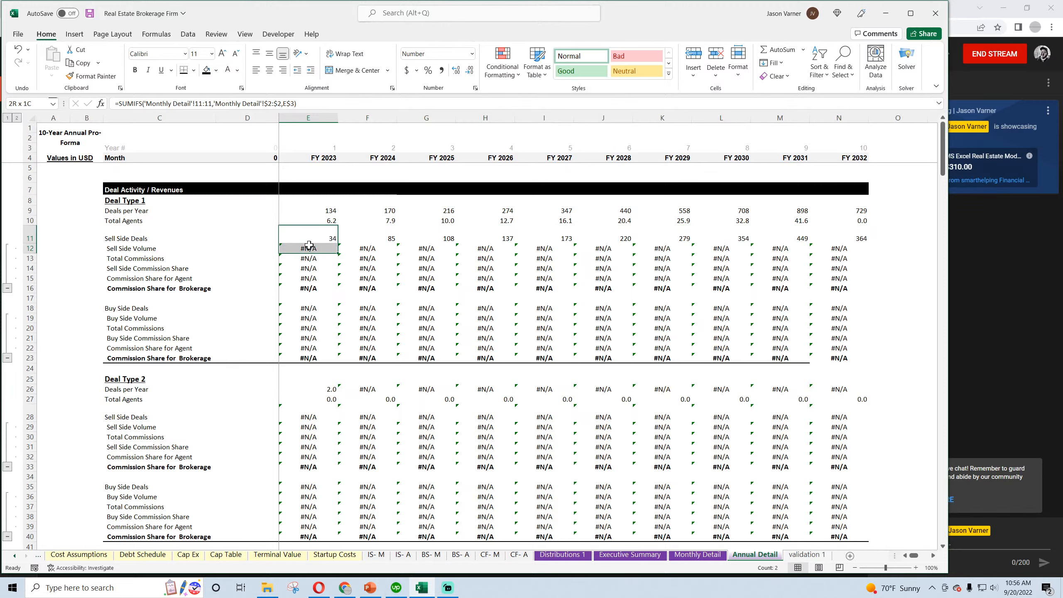
{"action": "left_click_drag", "start_coordinate": [309, 245], "coordinate": [318, 233]}
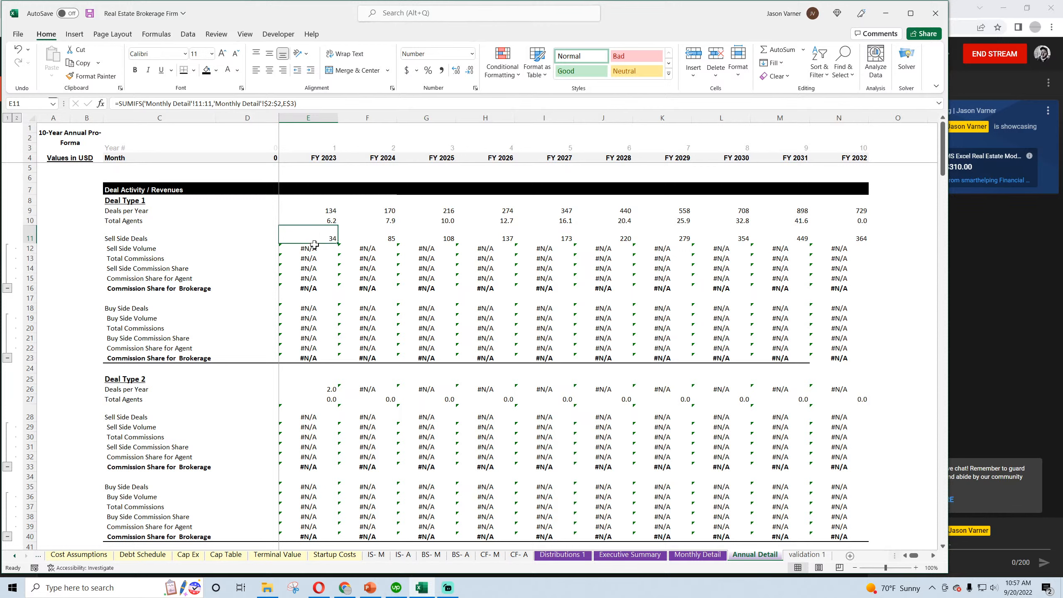
{"action": "left_click", "coordinate": [314, 245]}
{"action": "left_click", "coordinate": [331, 239]}
{"action": "left_click_drag", "start_coordinate": [341, 242], "coordinate": [340, 251]}
Format Sell Side Volume in E12 with the custom accounting format _(* #,##0_);_(* (#,##0);_(* "-"_);_(@_)
{"action": "left_click", "coordinate": [318, 249]}
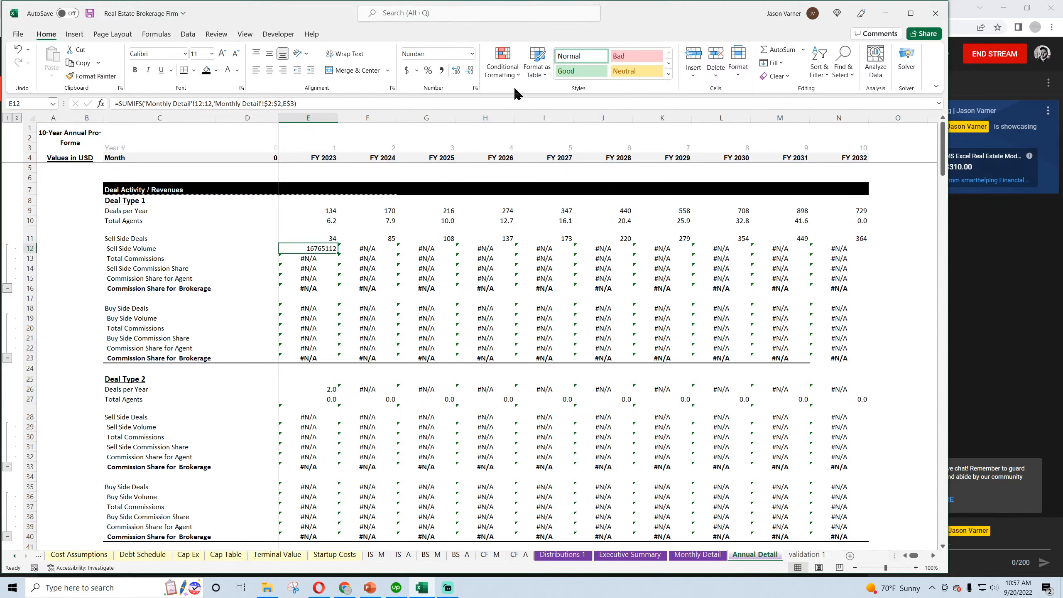
{"action": "left_click", "coordinate": [476, 88]}
{"action": "left_click", "coordinate": [453, 310]}
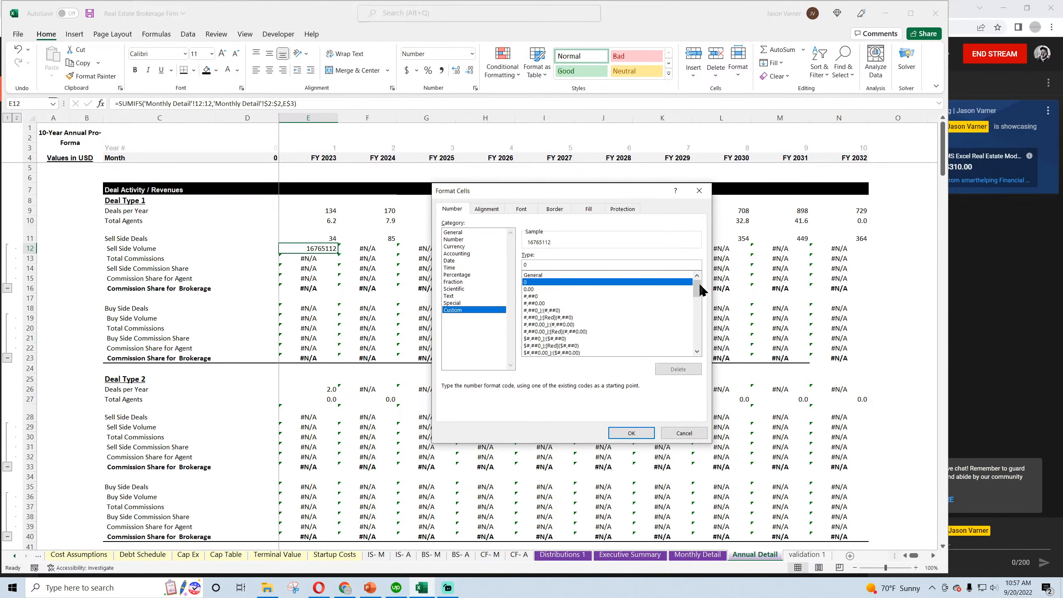
{"action": "left_click_drag", "start_coordinate": [700, 290], "coordinate": [697, 332]}
{"action": "left_click", "coordinate": [597, 297]}
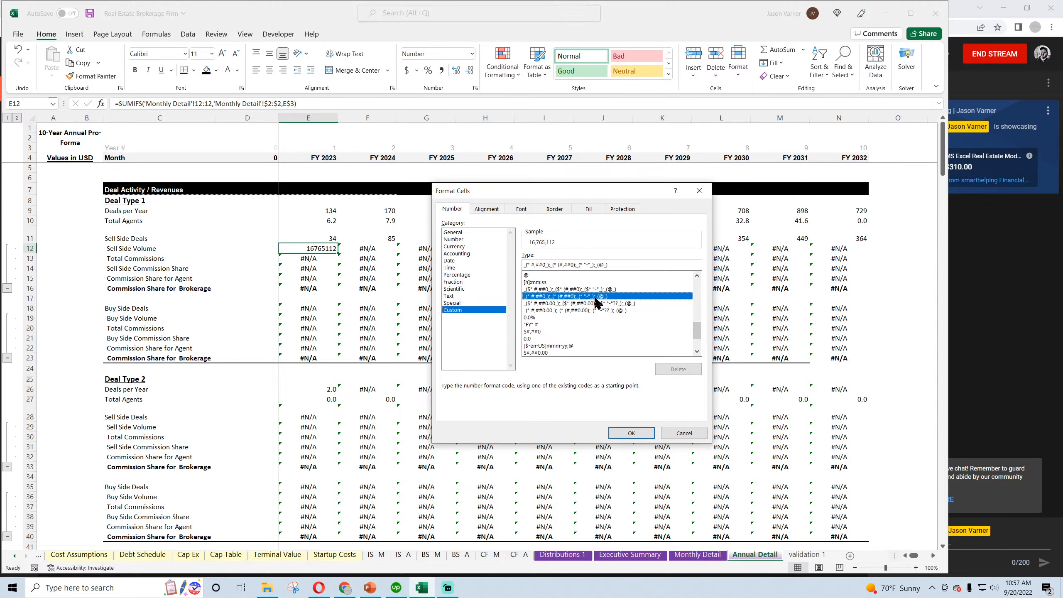
{"action": "left_click", "coordinate": [631, 433]}
Fill the E12 formula and format through E12:N16, and bold the Commission Share for Brokerage values in row 16
{"action": "left_click_drag", "start_coordinate": [338, 252], "coordinate": [219, 289]}
{"action": "left_click", "coordinate": [134, 70]}
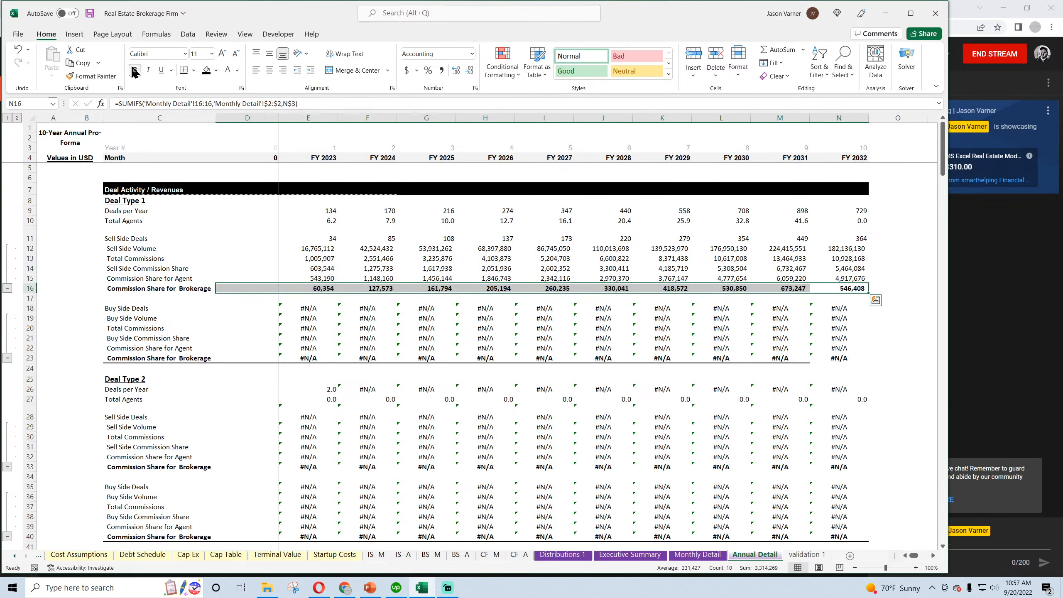
{"action": "left_click", "coordinate": [144, 279]}
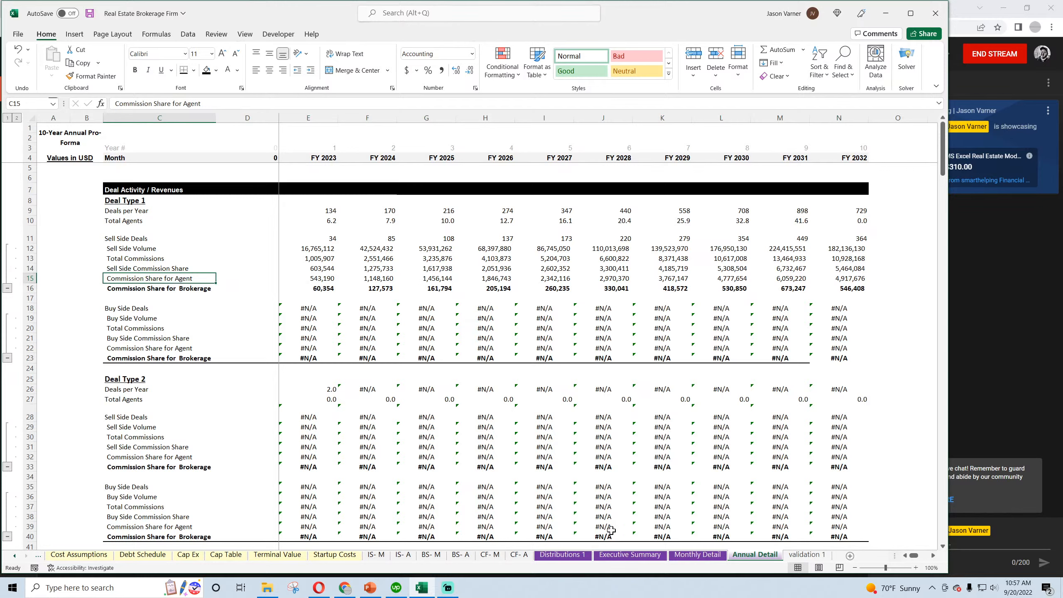
Copy the Sell Side formulas in E11:E16 to the Deal Type 1 Buy Side rows E18:E23 and fill them across through column N
{"action": "left_click", "coordinate": [697, 555]}
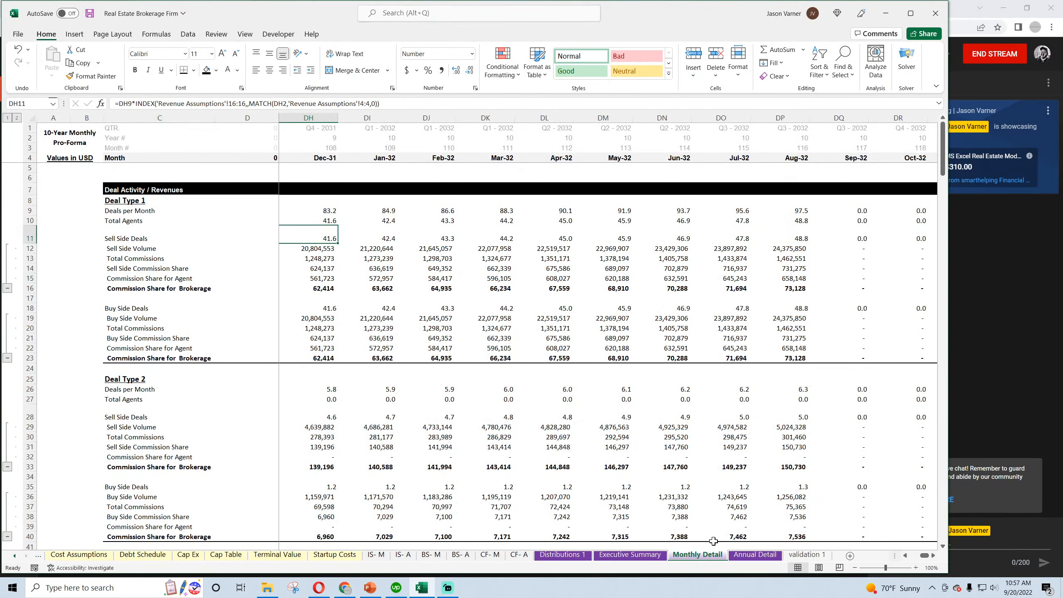
{"action": "left_click", "coordinate": [756, 556]}
{"action": "left_click_drag", "start_coordinate": [318, 242], "coordinate": [341, 293]}
{"action": "right_click", "coordinate": [324, 229]}
{"action": "left_click", "coordinate": [350, 271]}
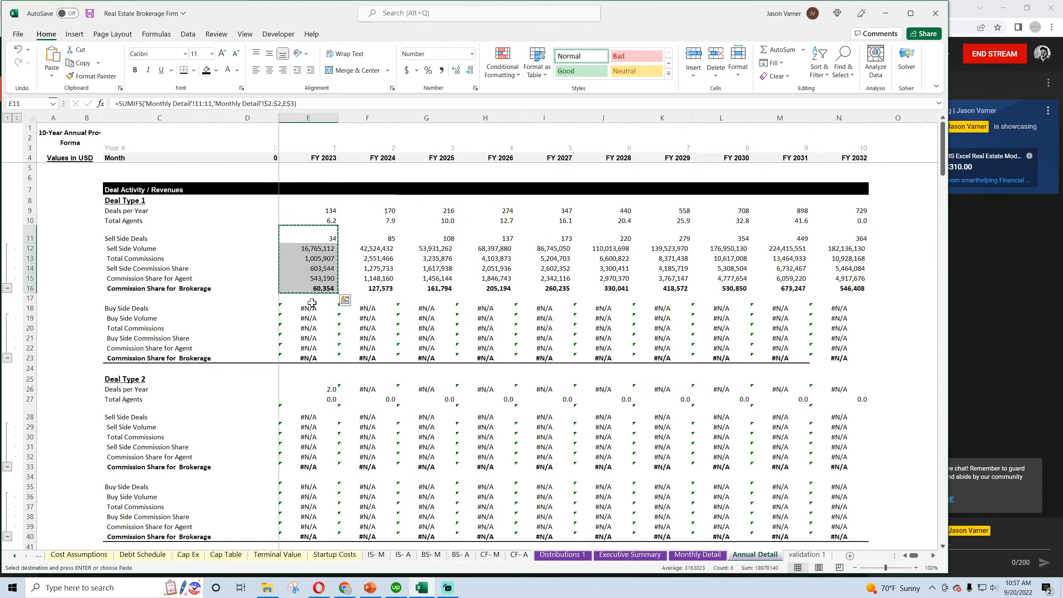
{"action": "right_click", "coordinate": [310, 309]}
{"action": "left_click", "coordinate": [339, 336]}
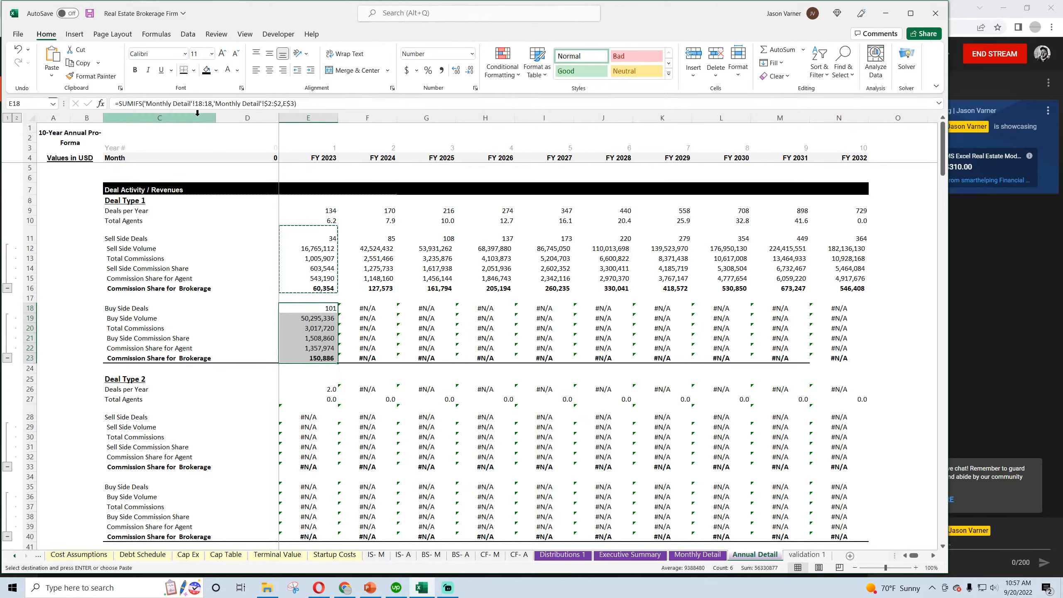
{"action": "left_click_drag", "start_coordinate": [335, 360], "coordinate": [840, 362]}
{"action": "left_click", "coordinate": [601, 340]}
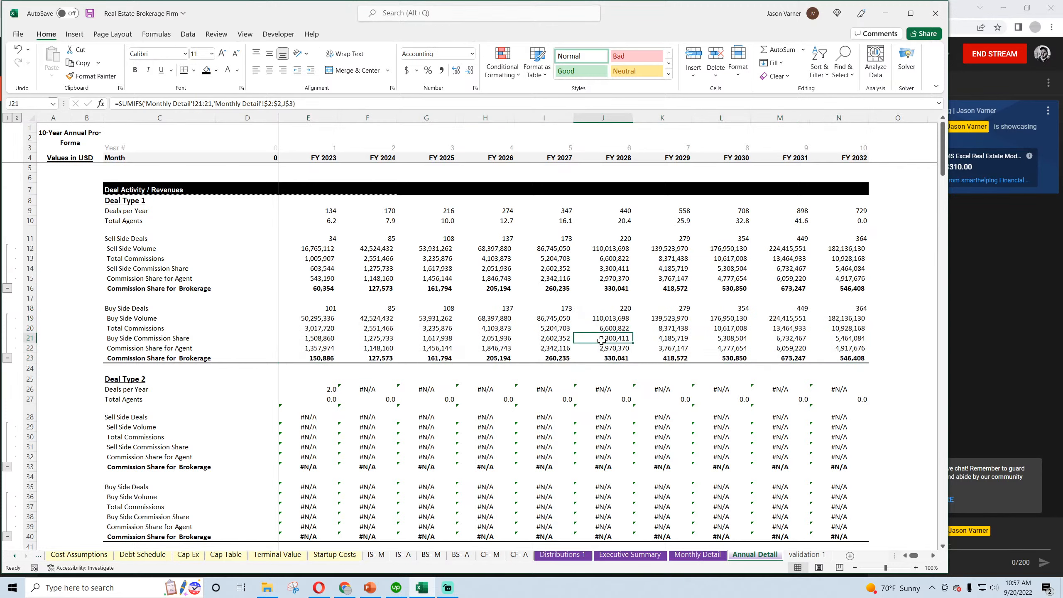
Review the Deal Type 1 Buy Side formulas in rows 18 to 22 for their Monthly Detail row references
{"action": "left_click", "coordinate": [325, 308]}
{"action": "left_click", "coordinate": [377, 305]}
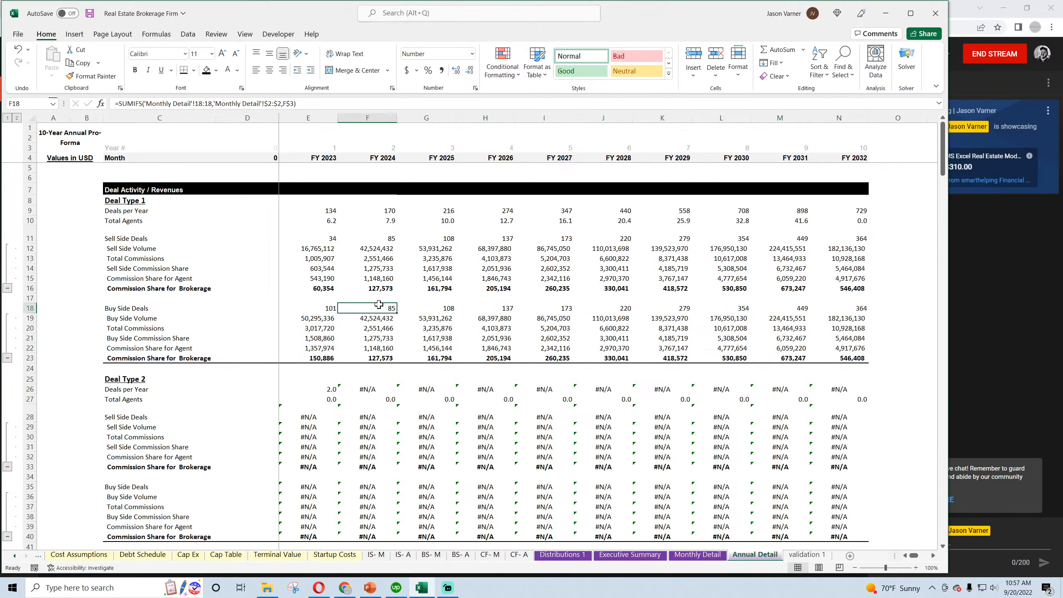
{"action": "left_click", "coordinate": [326, 320]}
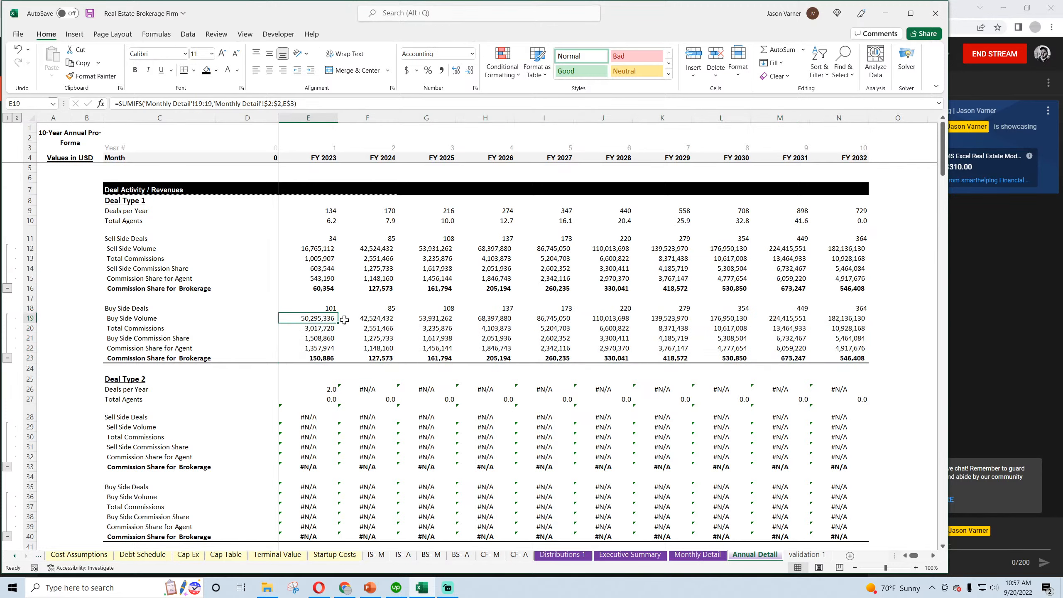
{"action": "left_click", "coordinate": [344, 318]}
{"action": "left_click", "coordinate": [325, 328]}
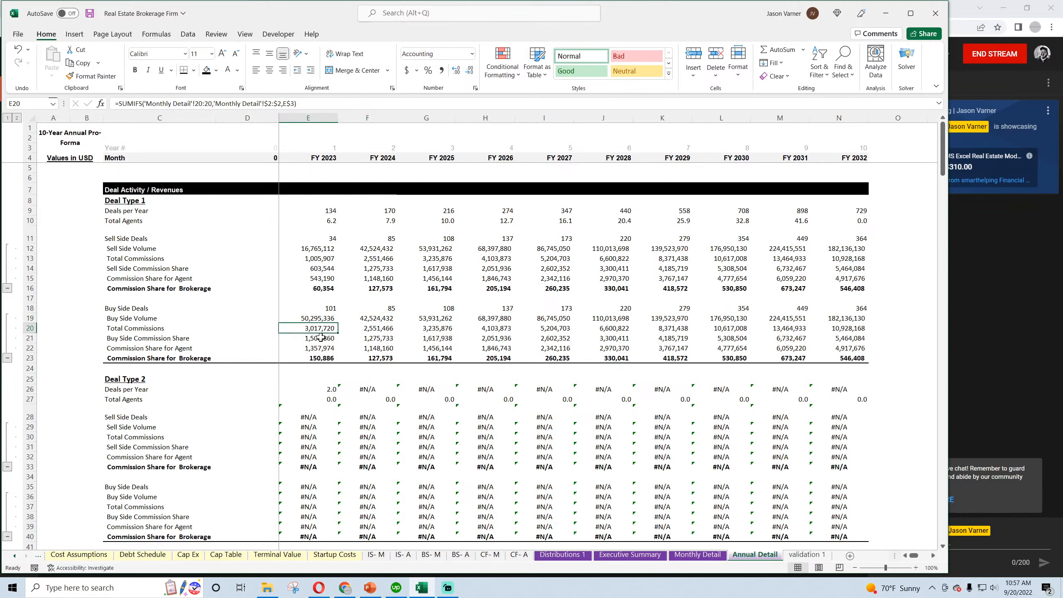
{"action": "left_click", "coordinate": [321, 337]}
{"action": "left_click", "coordinate": [319, 349]}
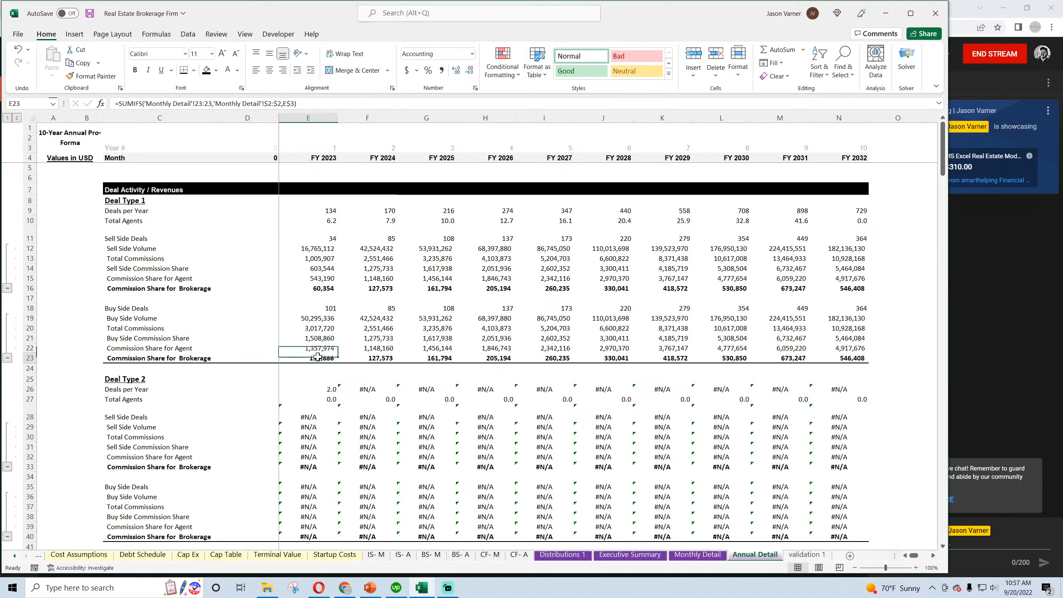
{"action": "scroll", "coordinate": [321, 348], "scroll_direction": "down", "scroll_amount": 3}
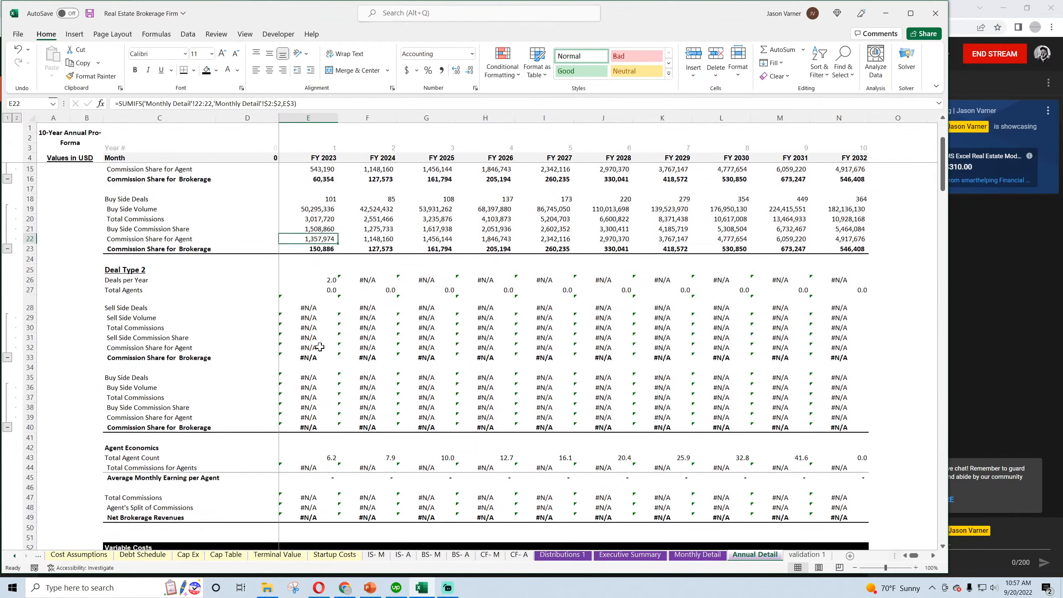
{"action": "scroll", "coordinate": [322, 346], "scroll_direction": "up", "scroll_amount": 3}
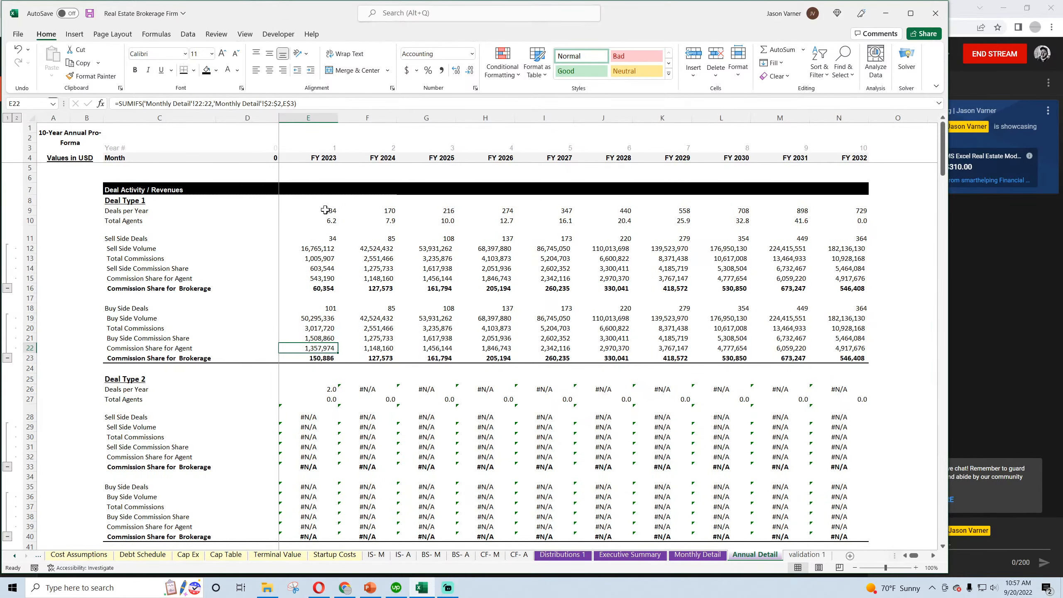
Copy the whole Deal Type 1 block E9:N23 to the Deal Type 2 section starting at E26
{"action": "left_click_drag", "start_coordinate": [326, 209], "coordinate": [863, 358]}
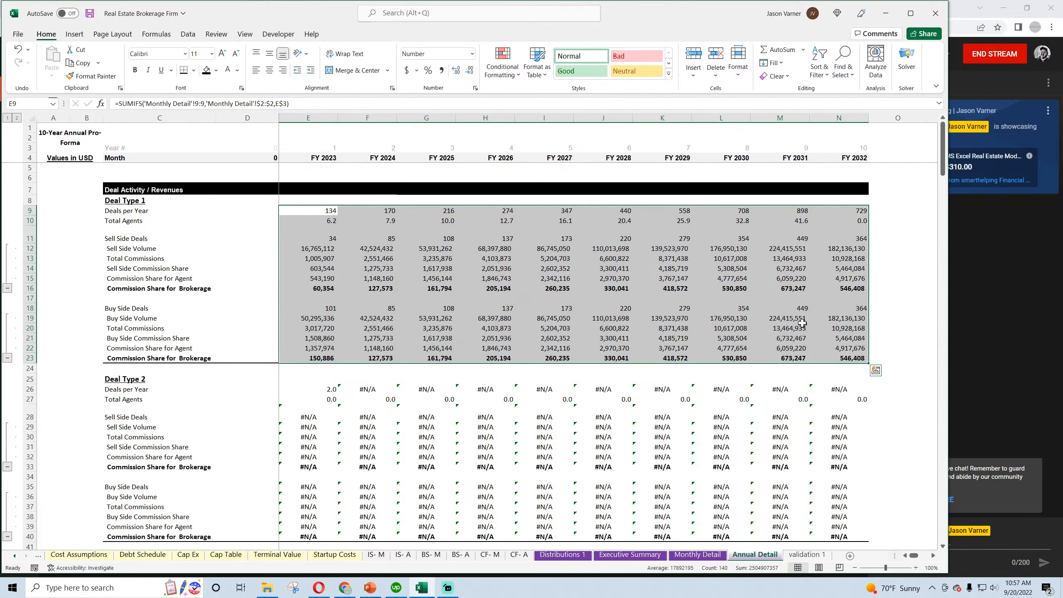
{"action": "right_click", "coordinate": [727, 227]}
{"action": "left_click", "coordinate": [752, 264]}
{"action": "right_click", "coordinate": [330, 388]}
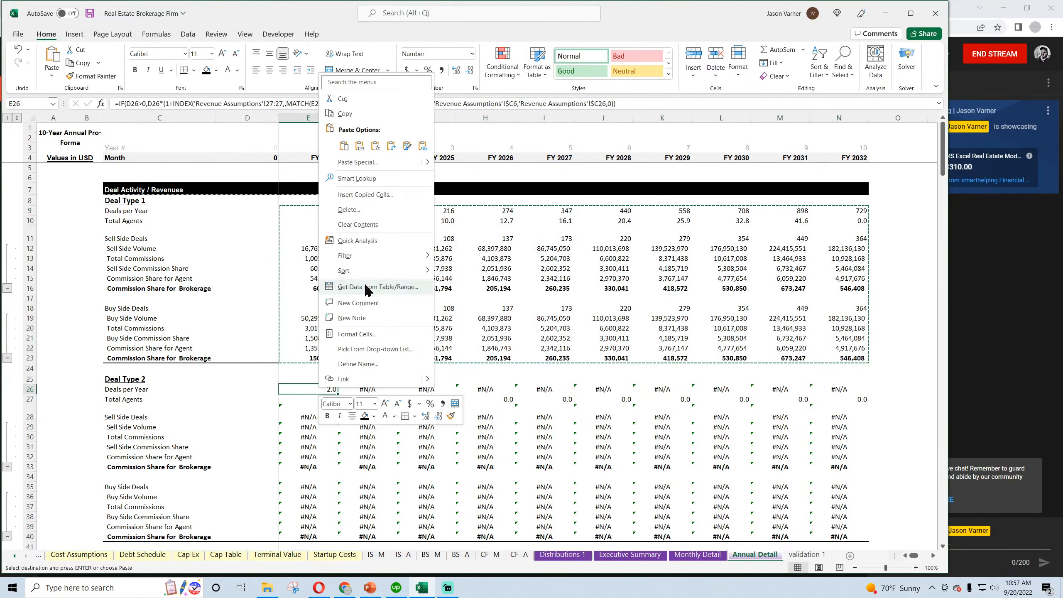
{"action": "left_click", "coordinate": [343, 146]}
{"action": "scroll", "coordinate": [374, 359], "scroll_direction": "down", "scroll_amount": 3}
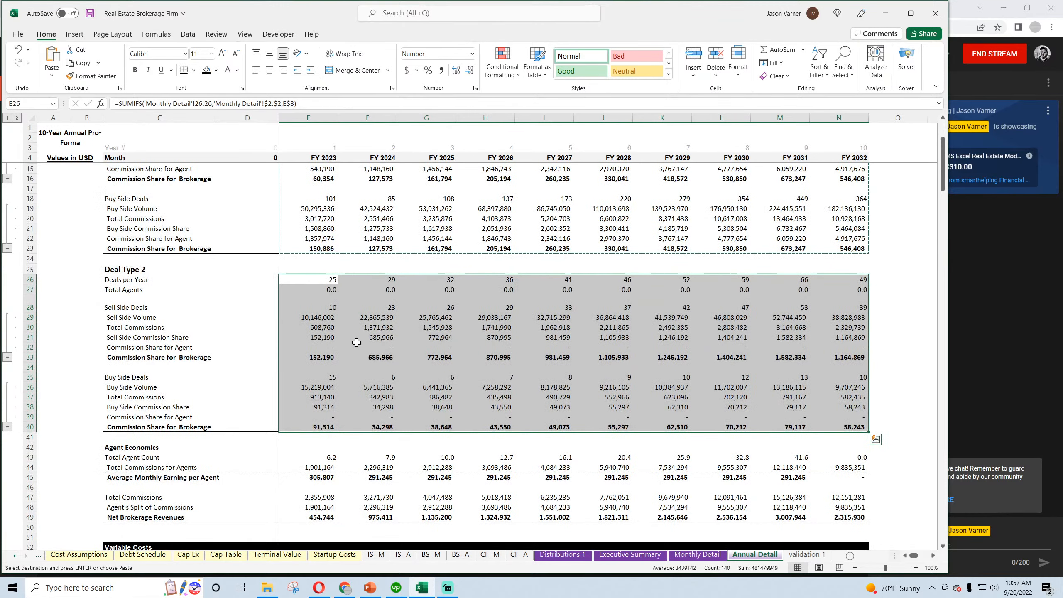
Check the pasted Deal Type 2 formulas and the Agent Economics formulas in rows 43 to 45
{"action": "left_click", "coordinate": [372, 328]}
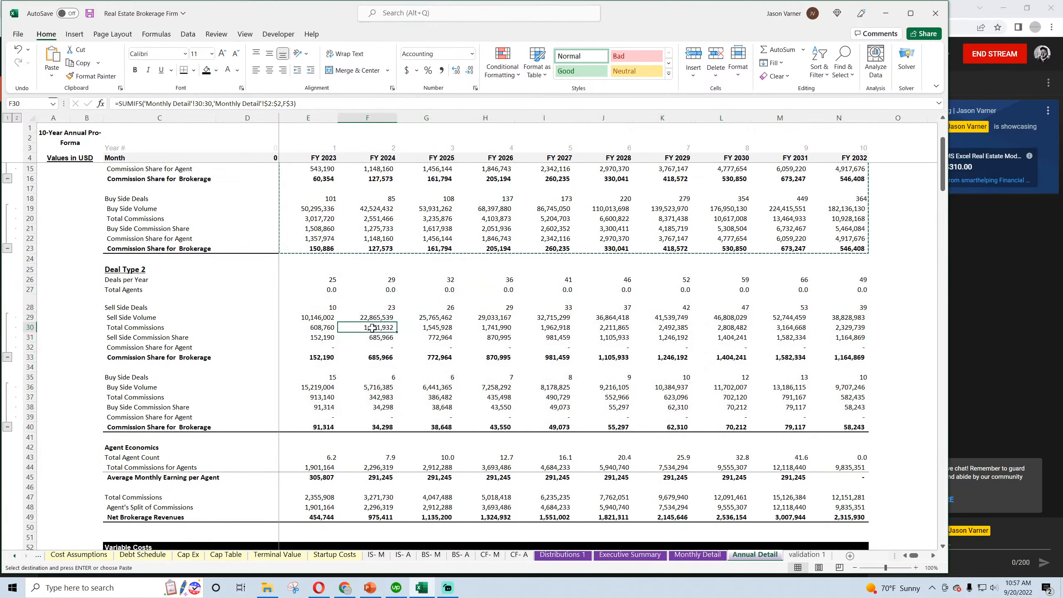
{"action": "left_click", "coordinate": [321, 348]}
{"action": "left_click", "coordinate": [357, 348]}
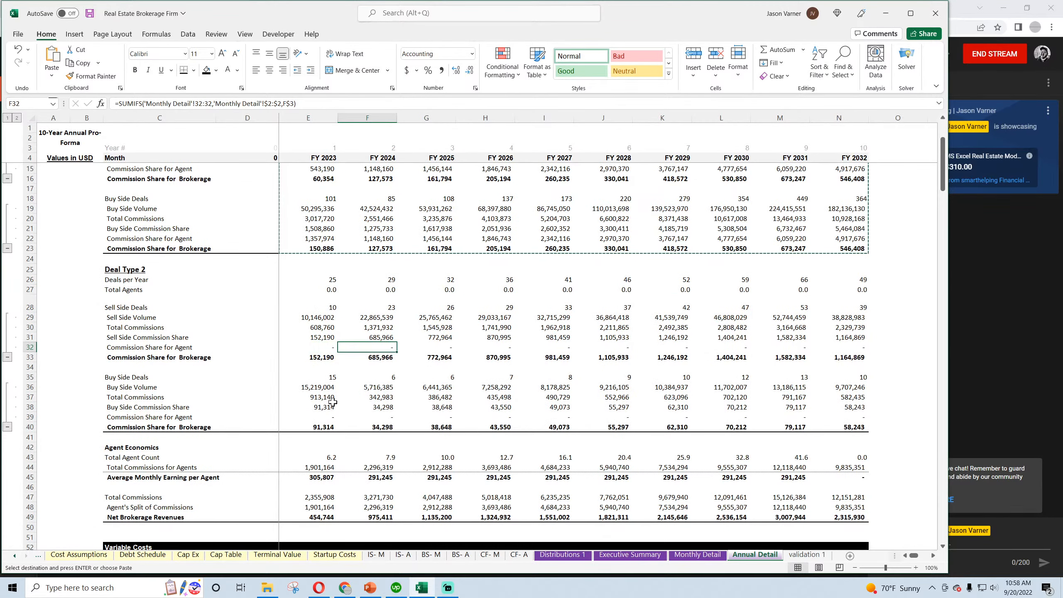
{"action": "scroll", "coordinate": [333, 402], "scroll_direction": "down", "scroll_amount": 4}
{"action": "left_click", "coordinate": [323, 349]}
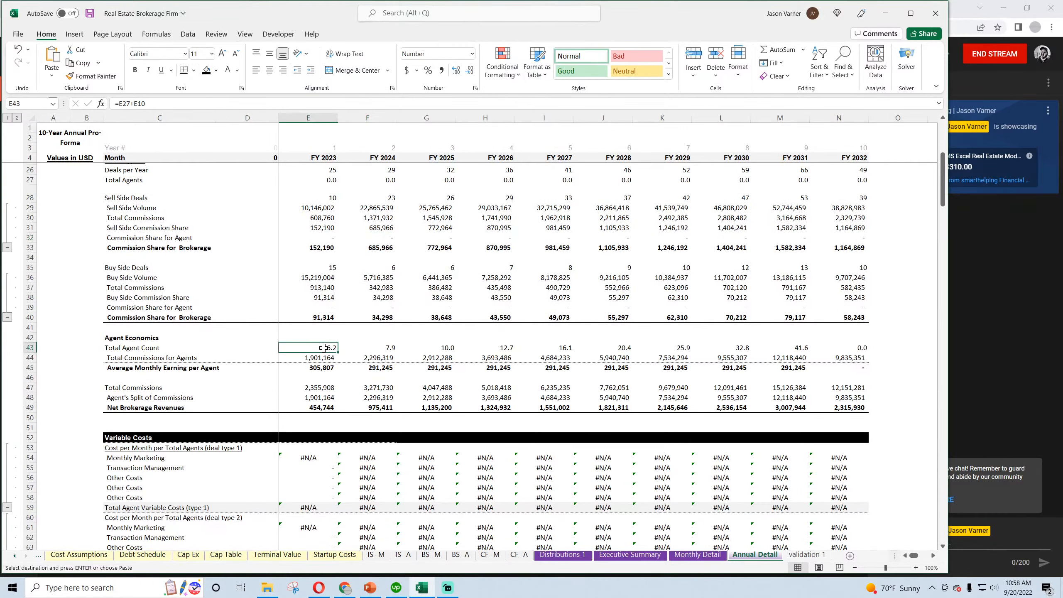
{"action": "scroll", "coordinate": [324, 361], "scroll_direction": "up", "scroll_amount": 4}
{"action": "double_click", "coordinate": [389, 457]}
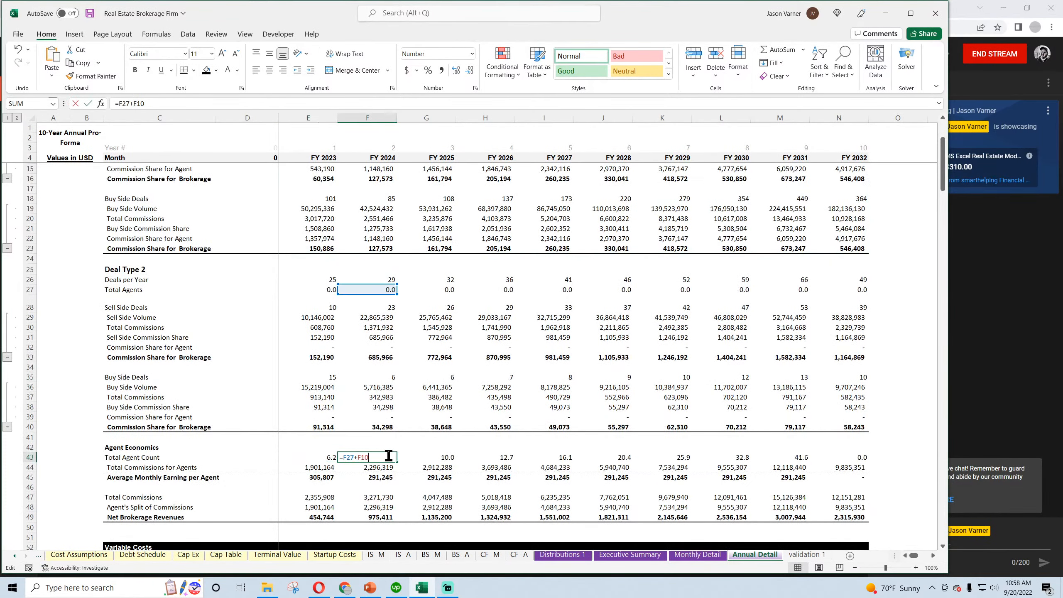
{"action": "key", "text": "Return"}
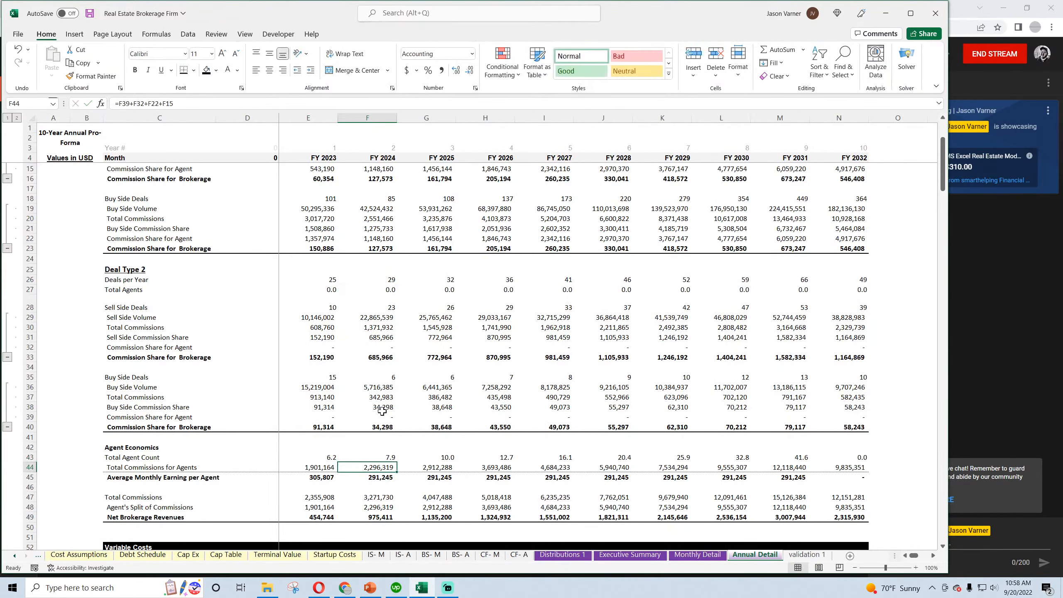
{"action": "left_click", "coordinate": [318, 468]}
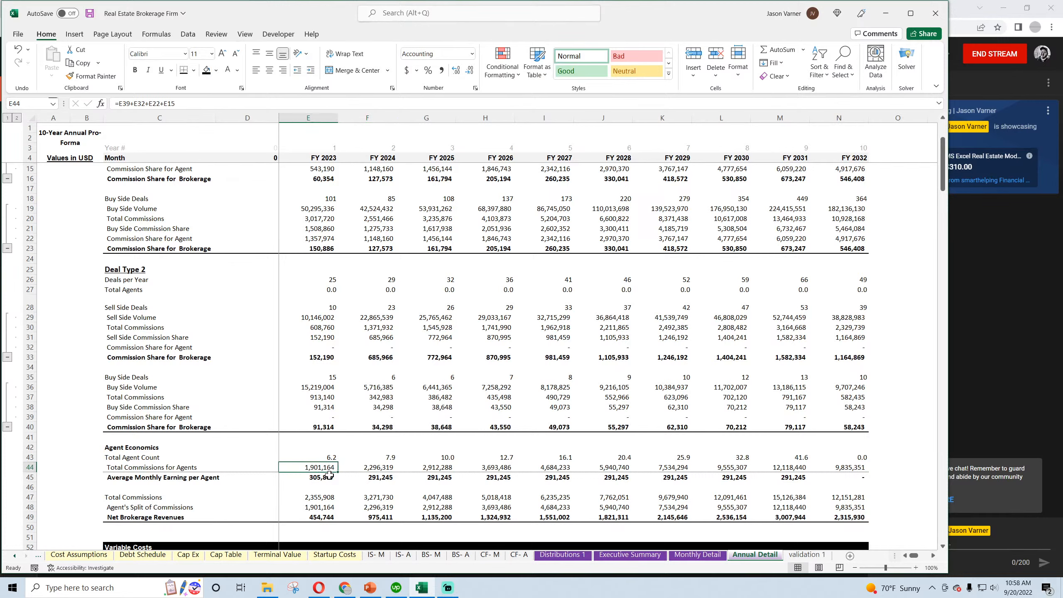
{"action": "left_click", "coordinate": [329, 477]}
Change the Average Monthly Earning per Agent label in C45 to Average Yearly Earning per Agent
{"action": "double_click", "coordinate": [139, 478]}
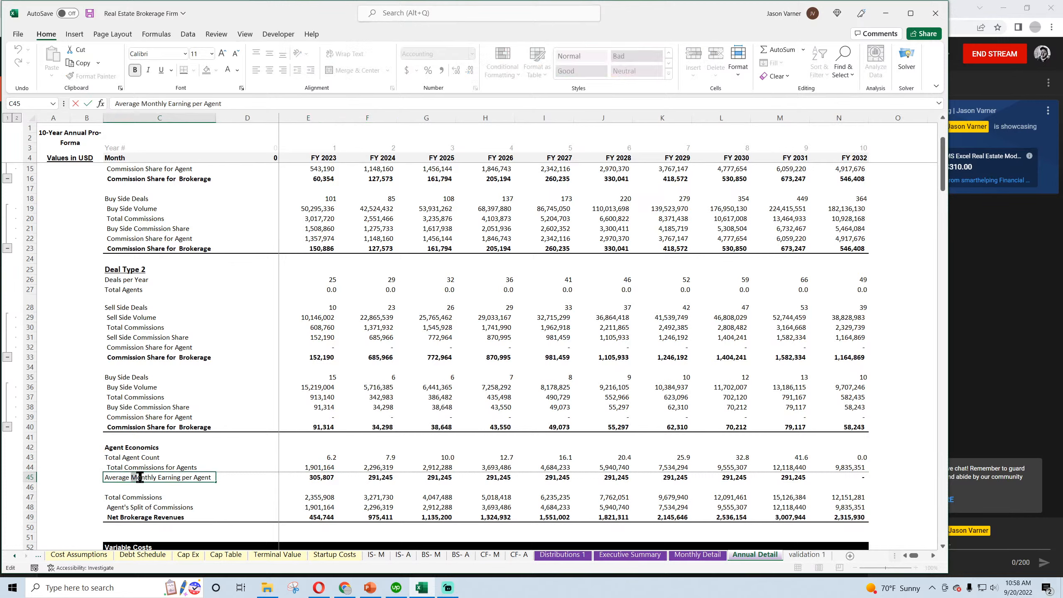
{"action": "type", "text": "Yearly"}
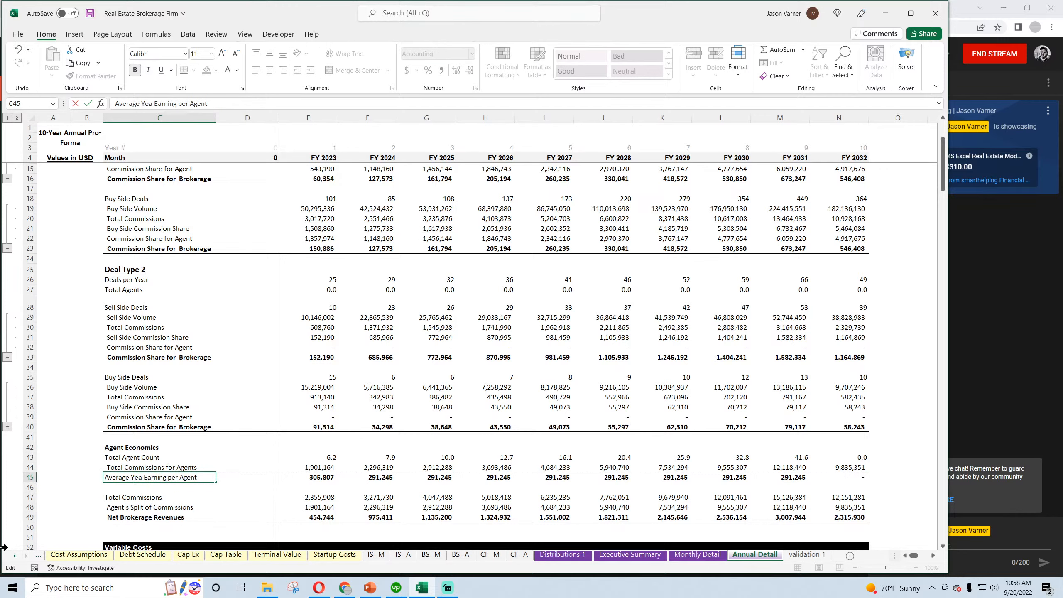
{"action": "key", "text": "Return"}
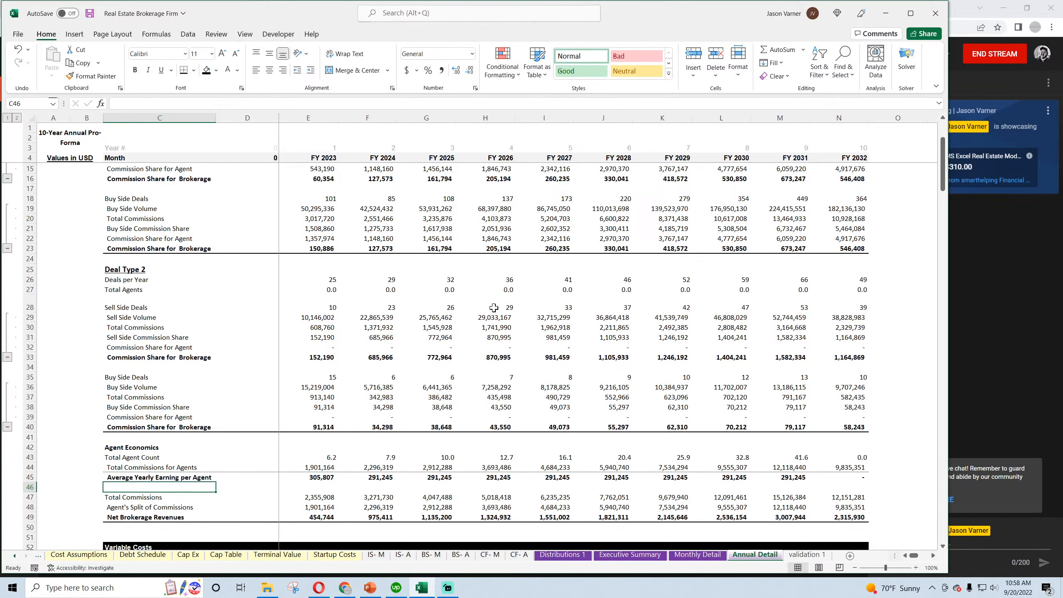
Review the formulas for Average Yearly Earning per Agent and for the commission and net revenue rows 47 to 49
{"action": "scroll", "coordinate": [494, 308], "scroll_direction": "down", "scroll_amount": 4}
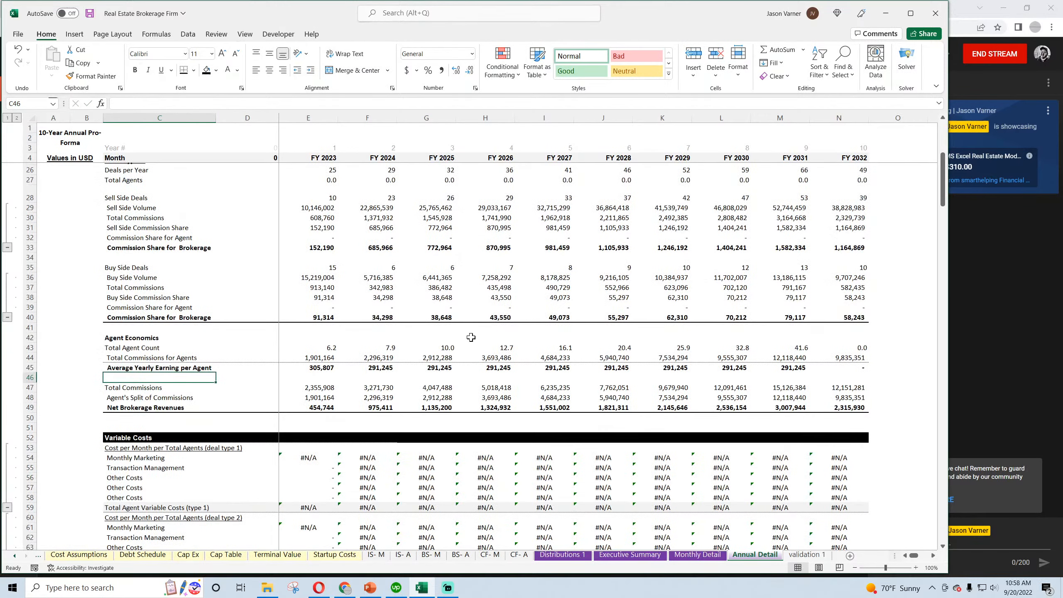
{"action": "left_click", "coordinate": [317, 369]}
{"action": "left_click", "coordinate": [825, 367]}
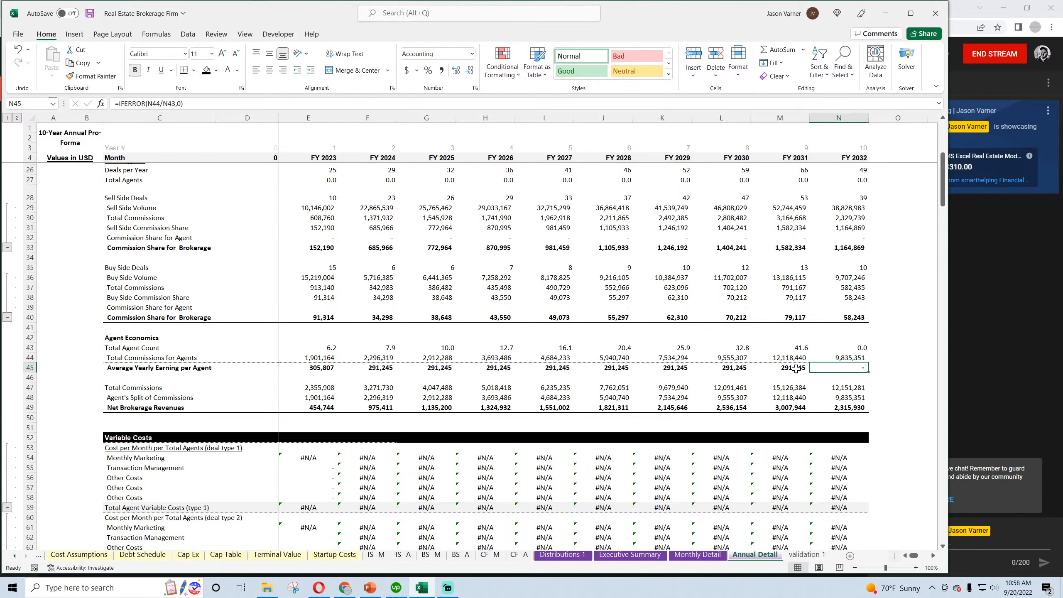
{"action": "left_click", "coordinate": [316, 388]}
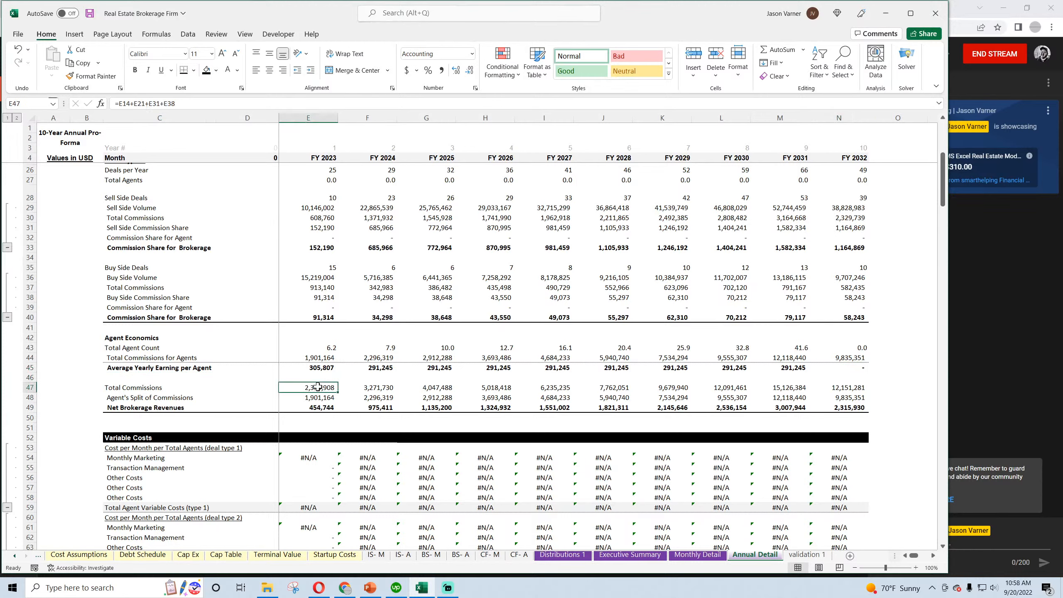
{"action": "left_click", "coordinate": [318, 399]}
{"action": "left_click", "coordinate": [318, 408]}
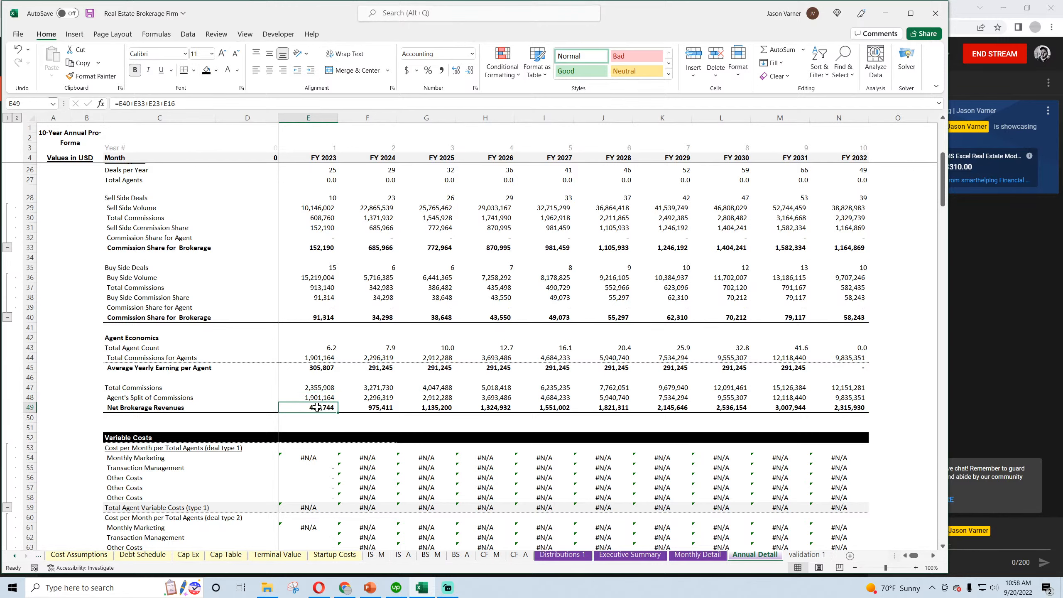
Copy the SUMIFS formula from E37 to Monthly Marketing in E54 and fill it through the deal type 1 variable costs, E54:N58
{"action": "scroll", "coordinate": [318, 407], "scroll_direction": "down", "scroll_amount": 3}
{"action": "right_click", "coordinate": [320, 176]}
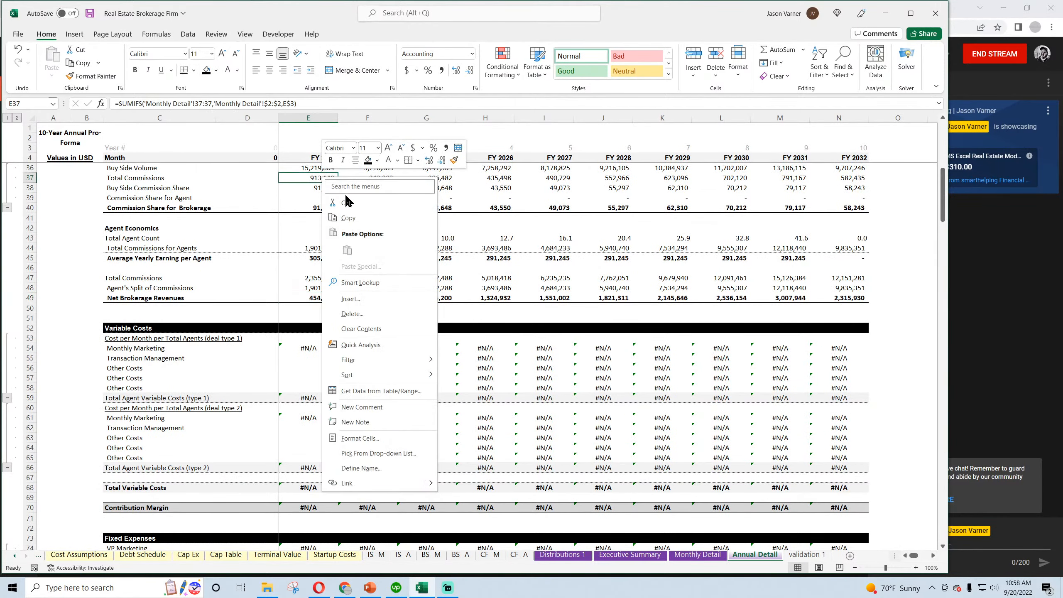
{"action": "left_click", "coordinate": [341, 212]}
{"action": "right_click", "coordinate": [315, 352]}
{"action": "left_click", "coordinate": [339, 106]}
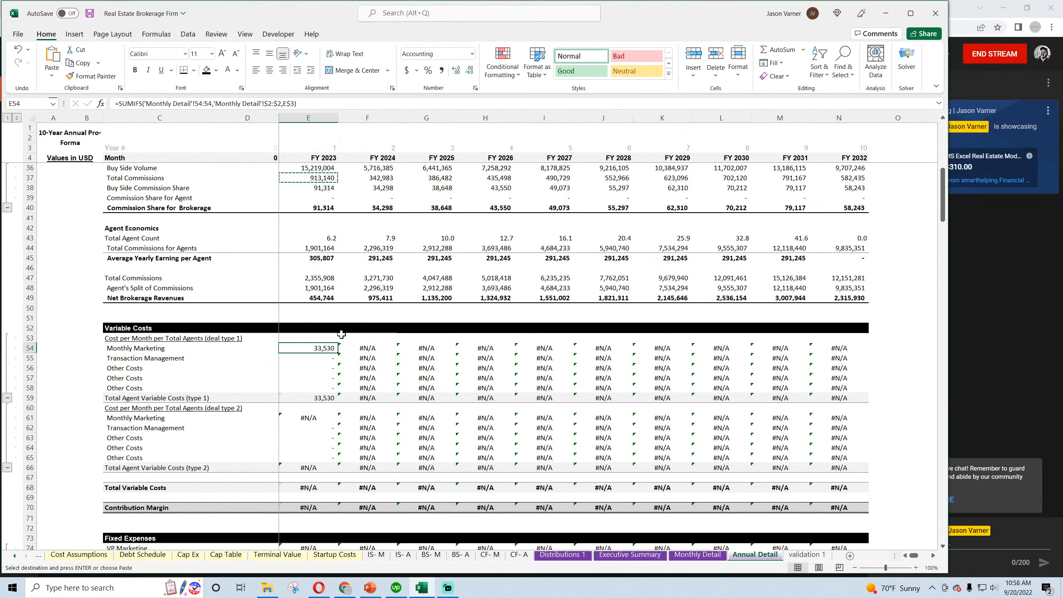
{"action": "left_click_drag", "start_coordinate": [337, 353], "coordinate": [866, 392]}
Copy the deal type 1 variable cost formulas in E54:N58 to the deal type 2 variable cost rows starting at E61
{"action": "right_click", "coordinate": [404, 358]}
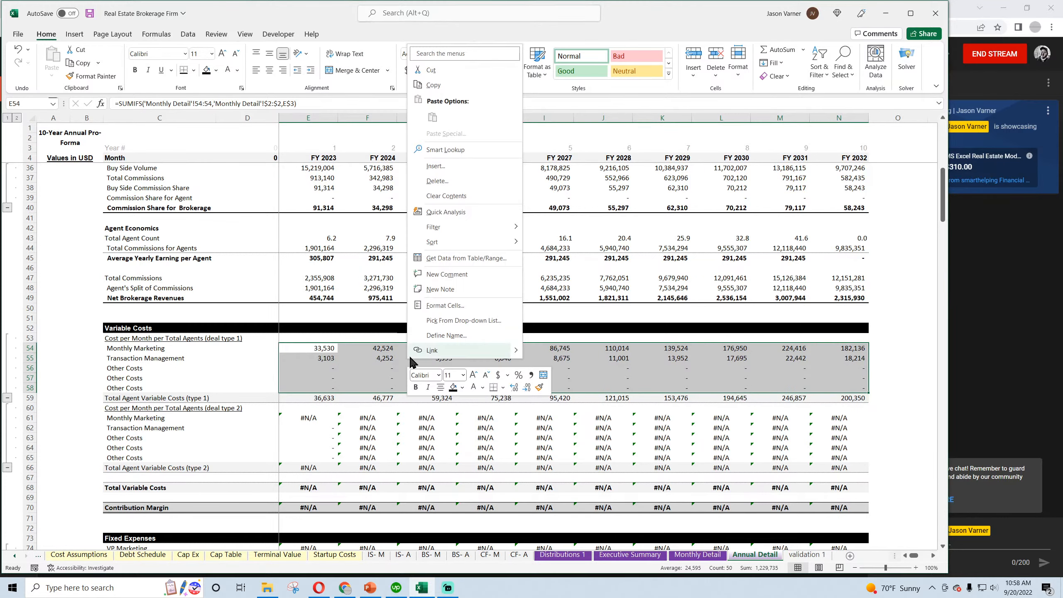
{"action": "left_click", "coordinate": [443, 84]}
{"action": "right_click", "coordinate": [317, 418]}
{"action": "left_click", "coordinate": [341, 176]}
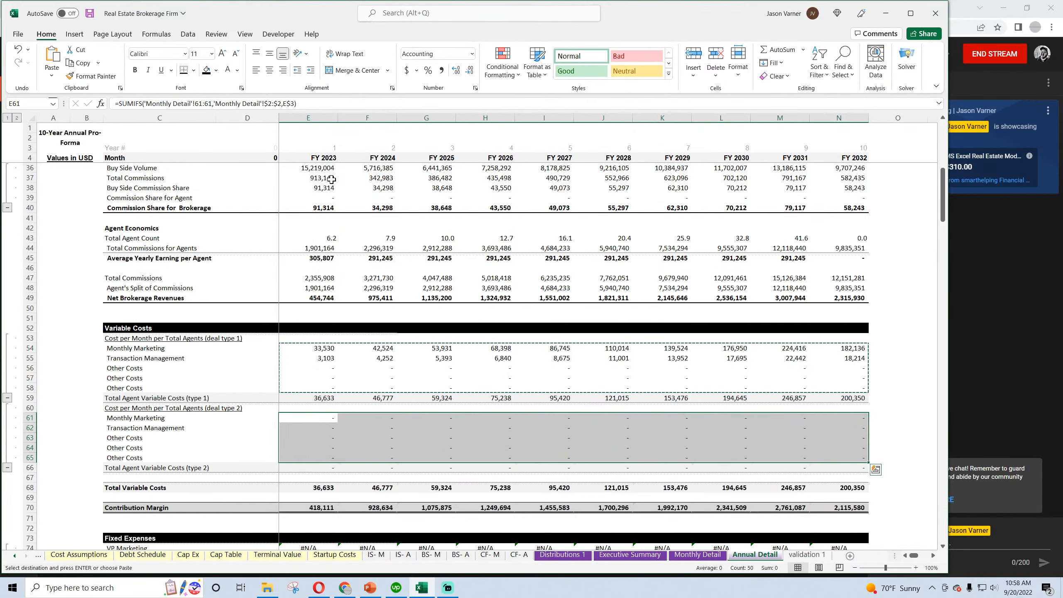
Copy the SUMIFS formula from E63 to VP Marketing in E74 and fill it through the sales and marketing expense rows to N105
{"action": "scroll", "coordinate": [357, 408], "scroll_direction": "down", "scroll_amount": 4}
{"action": "scroll", "coordinate": [357, 408], "scroll_direction": "down", "scroll_amount": 4}
{"action": "left_click", "coordinate": [331, 218]}
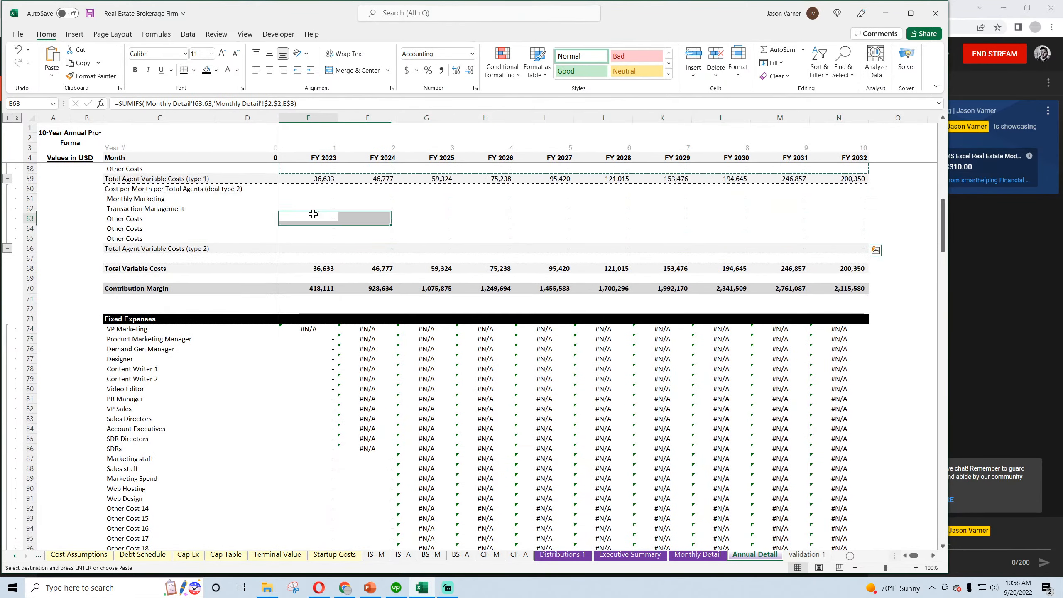
{"action": "right_click", "coordinate": [331, 218]}
{"action": "left_click", "coordinate": [356, 261]}
{"action": "right_click", "coordinate": [316, 331]}
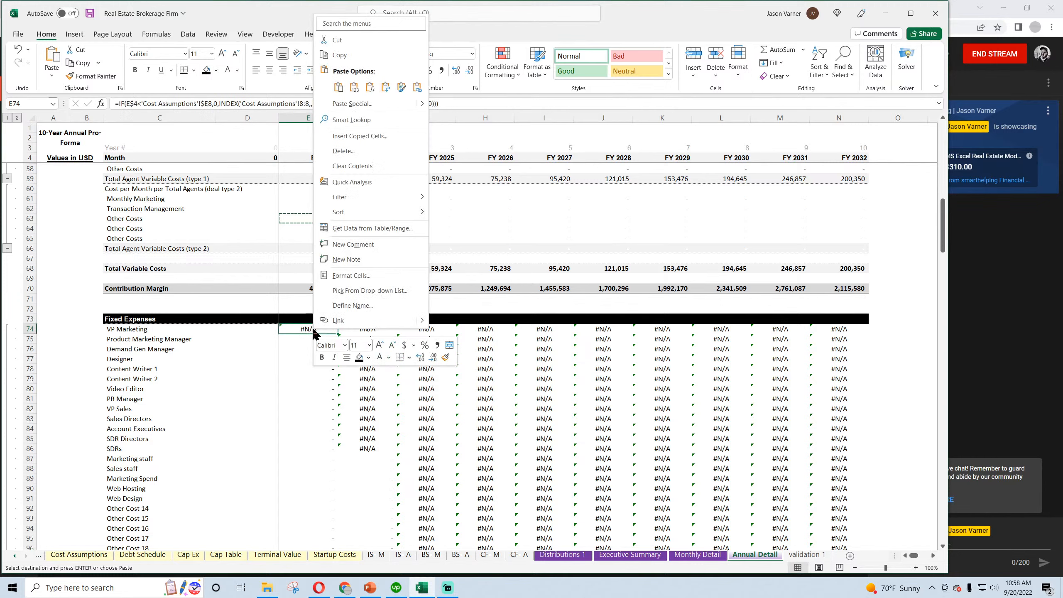
{"action": "left_click", "coordinate": [340, 90]}
{"action": "left_click_drag", "start_coordinate": [339, 331], "coordinate": [816, 389]}
Copy the SUMIFS formula from E91 to Founder & CEO in E107 and fill it through the general and administrative rows to N143
{"action": "left_click", "coordinate": [323, 248]}
{"action": "right_click", "coordinate": [322, 248]}
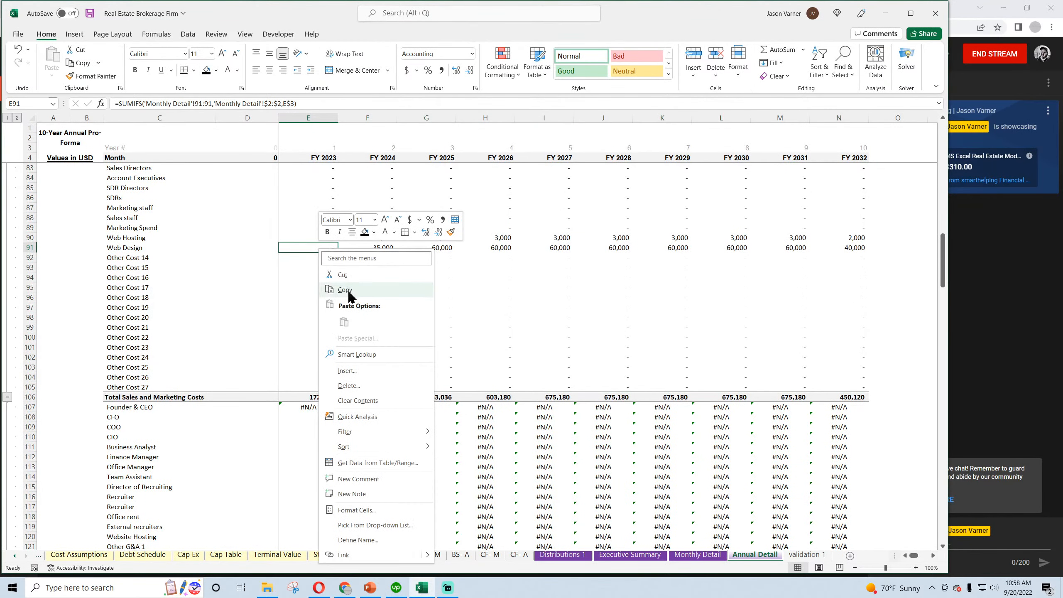
{"action": "left_click", "coordinate": [331, 288]}
{"action": "right_click", "coordinate": [305, 408]}
{"action": "left_click", "coordinate": [329, 167]}
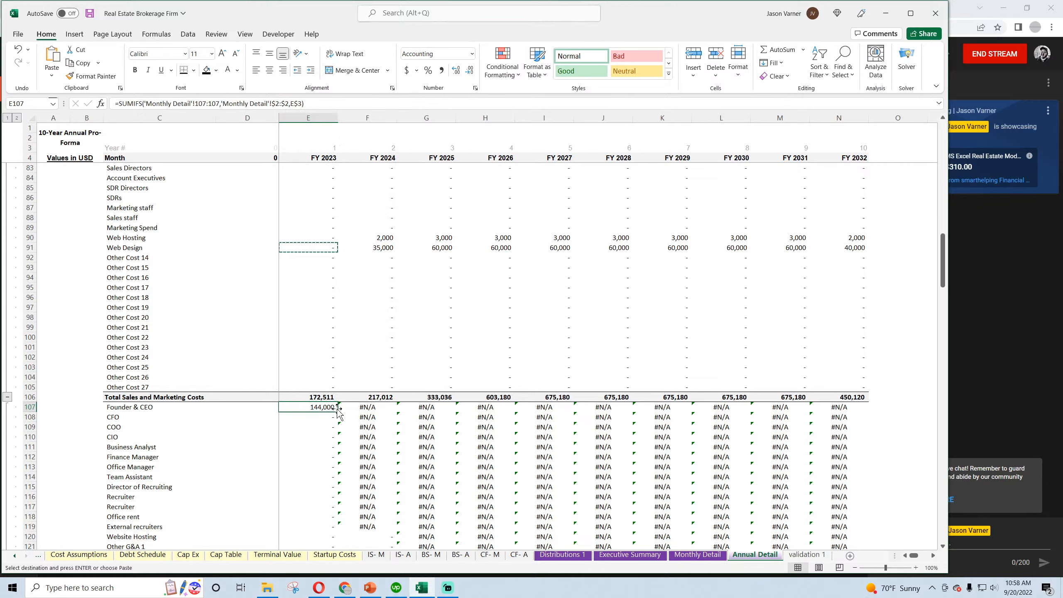
{"action": "left_click_drag", "start_coordinate": [337, 412], "coordinate": [854, 415]}
{"action": "scroll", "coordinate": [866, 416], "scroll_direction": "down", "scroll_amount": 4}
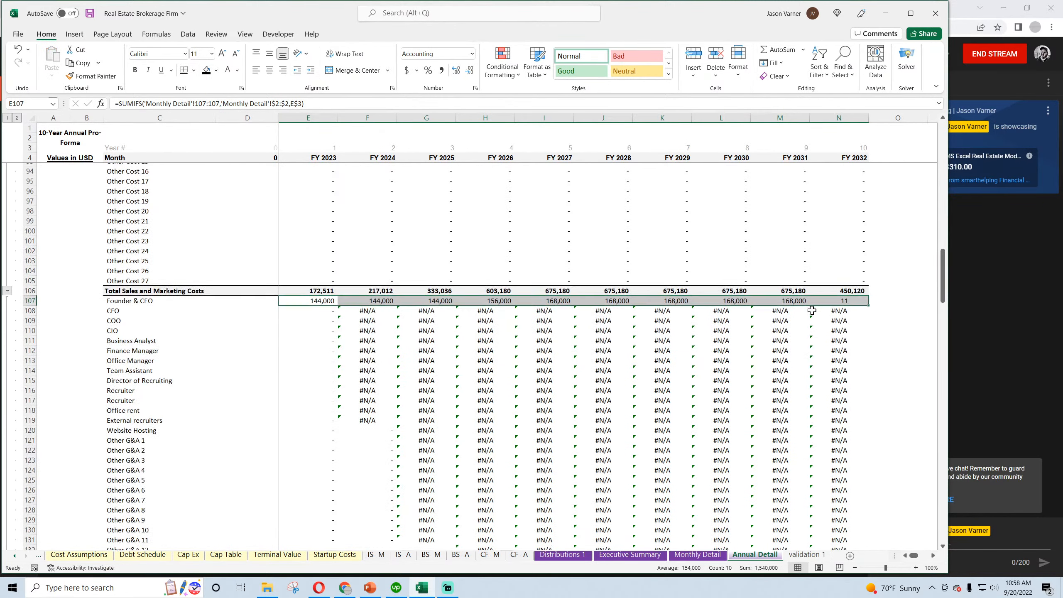
{"action": "left_click_drag", "start_coordinate": [871, 304], "coordinate": [818, 289]}
{"action": "scroll", "coordinate": [523, 279], "scroll_direction": "up", "scroll_amount": 7}
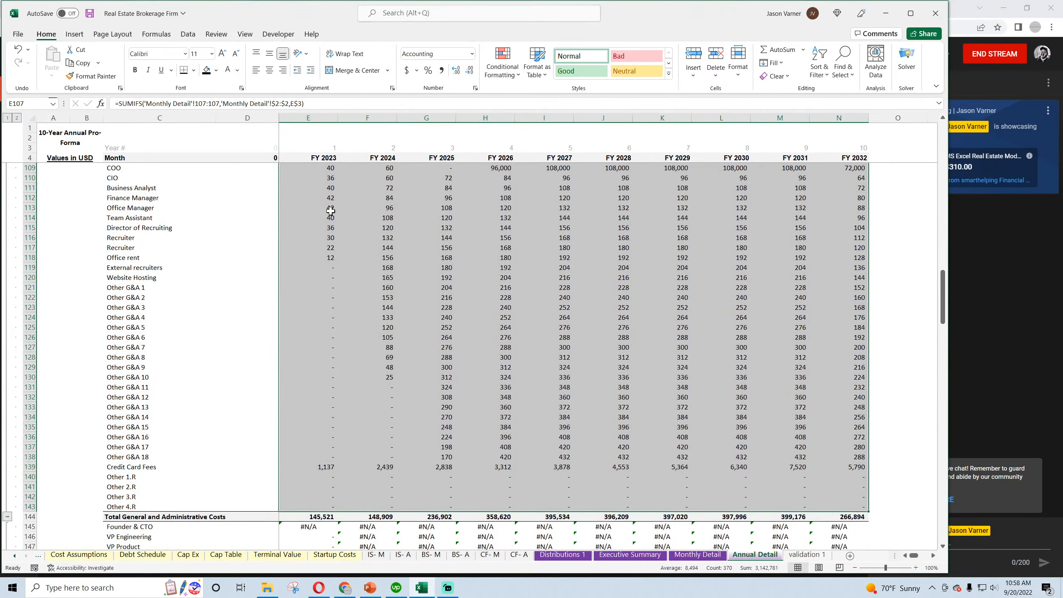
Copy the SUMIFS formula from E113 to Founder & CTO in E145 and fill it through the research and development rows to N176
{"action": "right_click", "coordinate": [328, 208]}
{"action": "key", "text": "Escape"}
{"action": "left_click", "coordinate": [328, 207]}
{"action": "right_click", "coordinate": [328, 207]}
{"action": "left_click", "coordinate": [348, 251]}
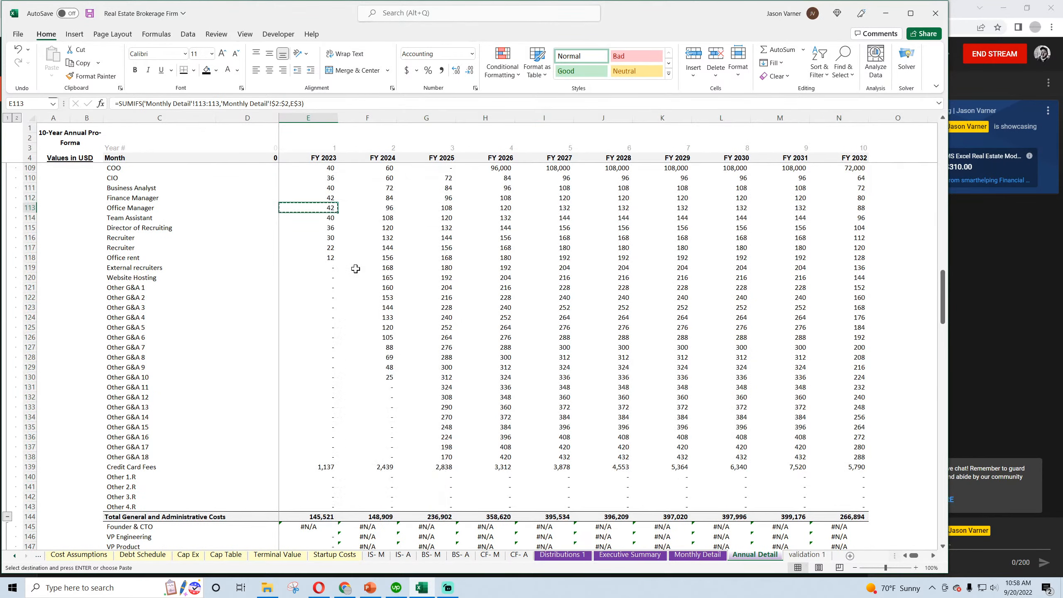
{"action": "scroll", "coordinate": [334, 293], "scroll_direction": "down", "scroll_amount": 7}
{"action": "right_click", "coordinate": [315, 310]}
{"action": "left_click", "coordinate": [339, 330]}
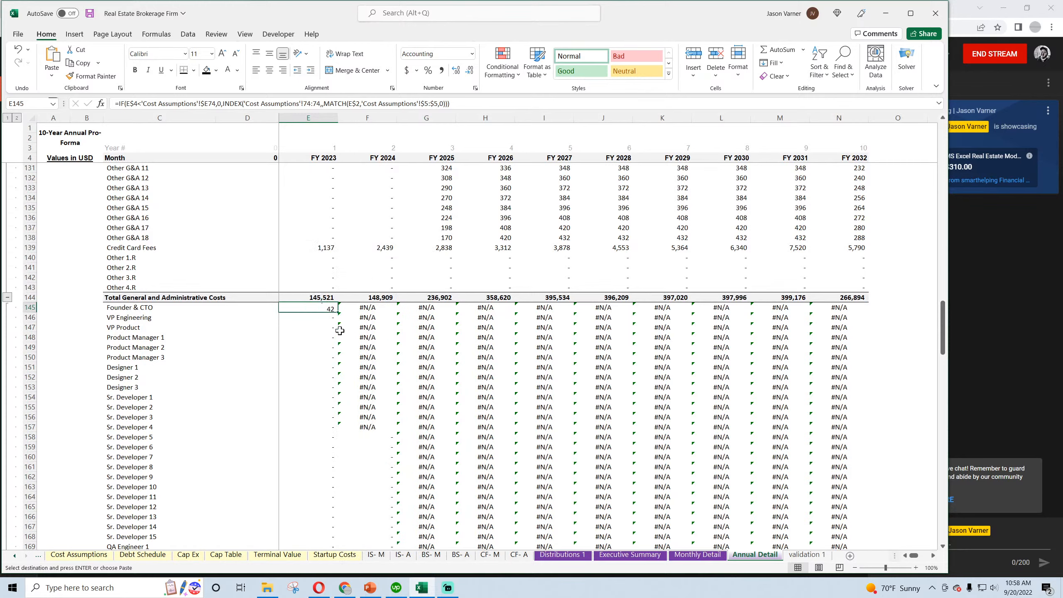
{"action": "left_click", "coordinate": [340, 309]}
{"action": "left_click", "coordinate": [331, 309]}
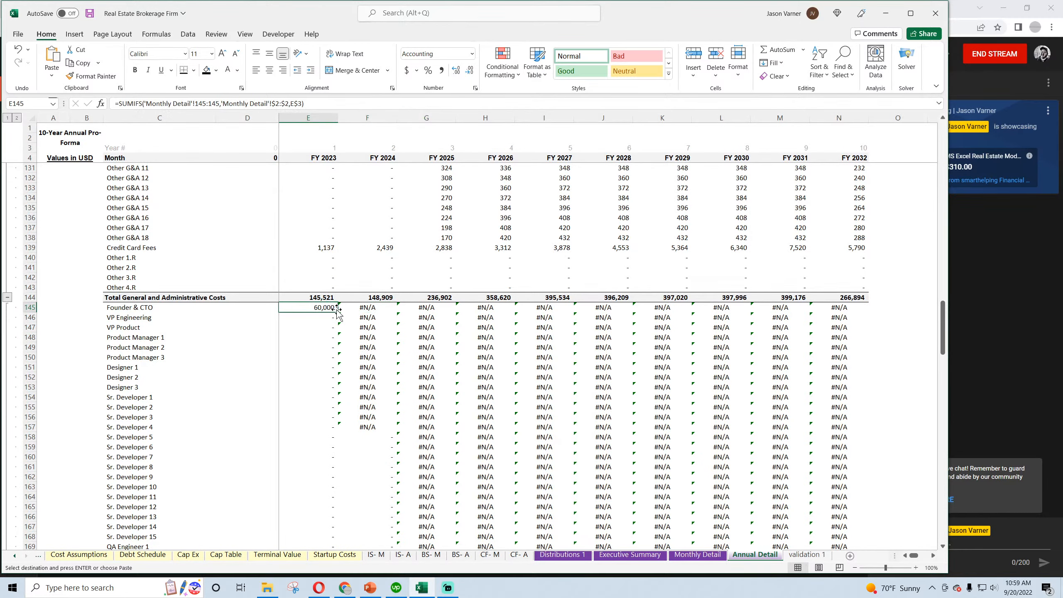
{"action": "left_click_drag", "start_coordinate": [337, 310], "coordinate": [862, 529]}
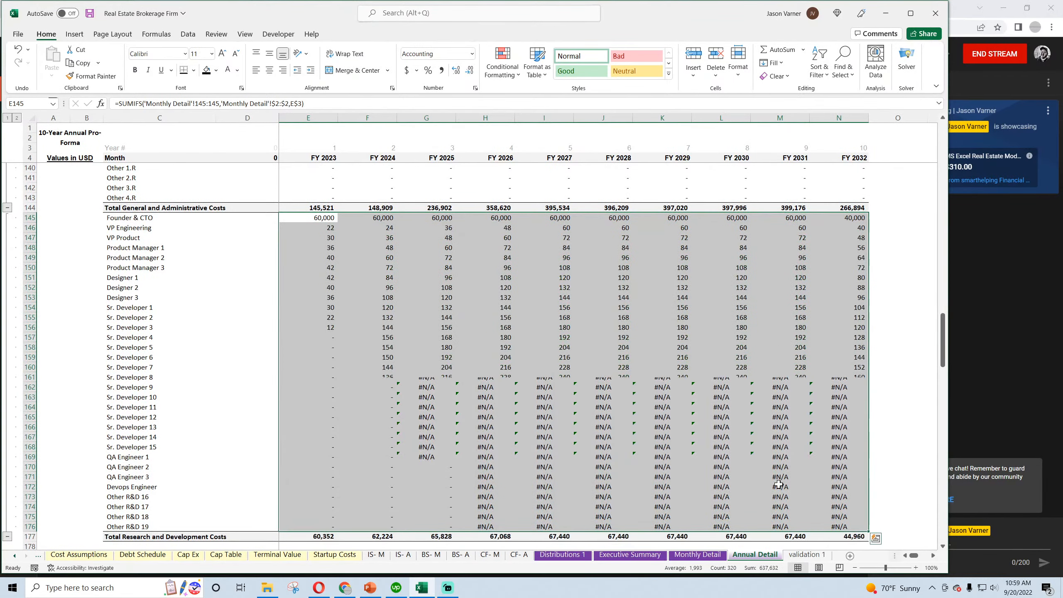
Copy the SUMIFS formula from E166 to the CapEx, Taxes, Startup Costs and Debt Proceeds rows, E185:N188
{"action": "scroll", "coordinate": [307, 320], "scroll_direction": "down", "scroll_amount": 7}
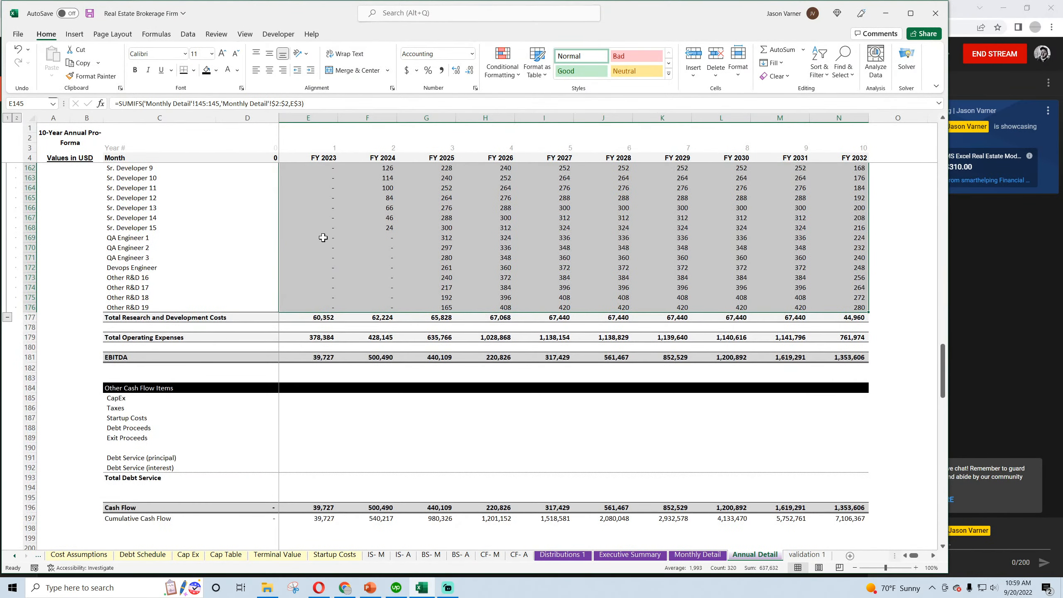
{"action": "left_click", "coordinate": [324, 237]}
{"action": "right_click", "coordinate": [337, 208]}
{"action": "left_click", "coordinate": [356, 237]}
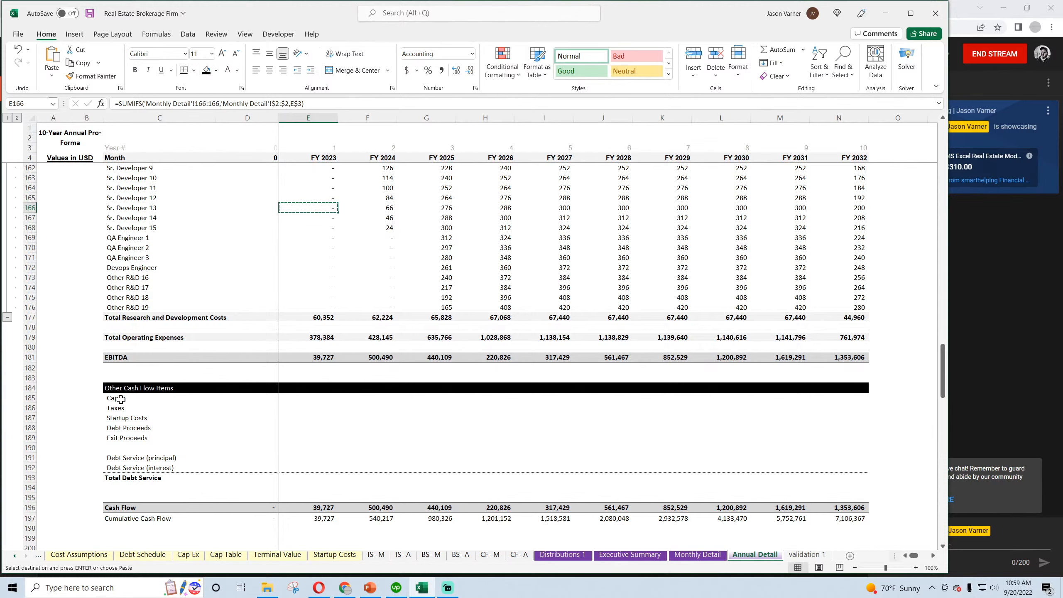
{"action": "left_click_drag", "start_coordinate": [121, 400], "coordinate": [870, 433]}
{"action": "left_click", "coordinate": [297, 398]}
{"action": "right_click", "coordinate": [298, 398]}
{"action": "left_click", "coordinate": [334, 156]}
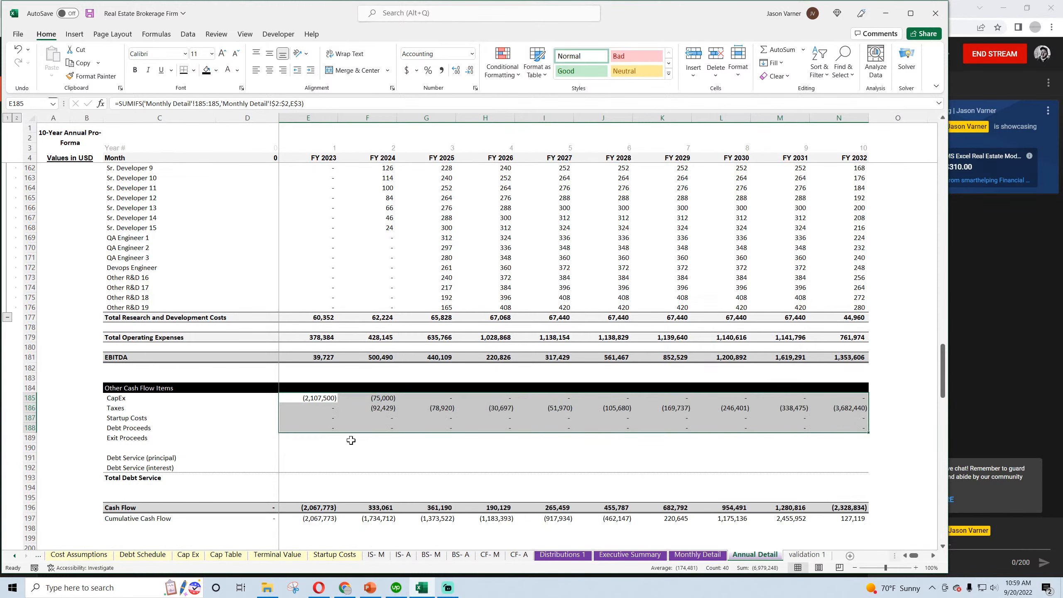
Extend the Debt Proceeds formula in E188 down to Exit Proceeds in E189 and fill it across to N189
{"action": "left_click", "coordinate": [319, 429]}
{"action": "key", "text": "ctrl+c"}
{"action": "left_click", "coordinate": [324, 439]}
{"action": "key", "text": "Return"}
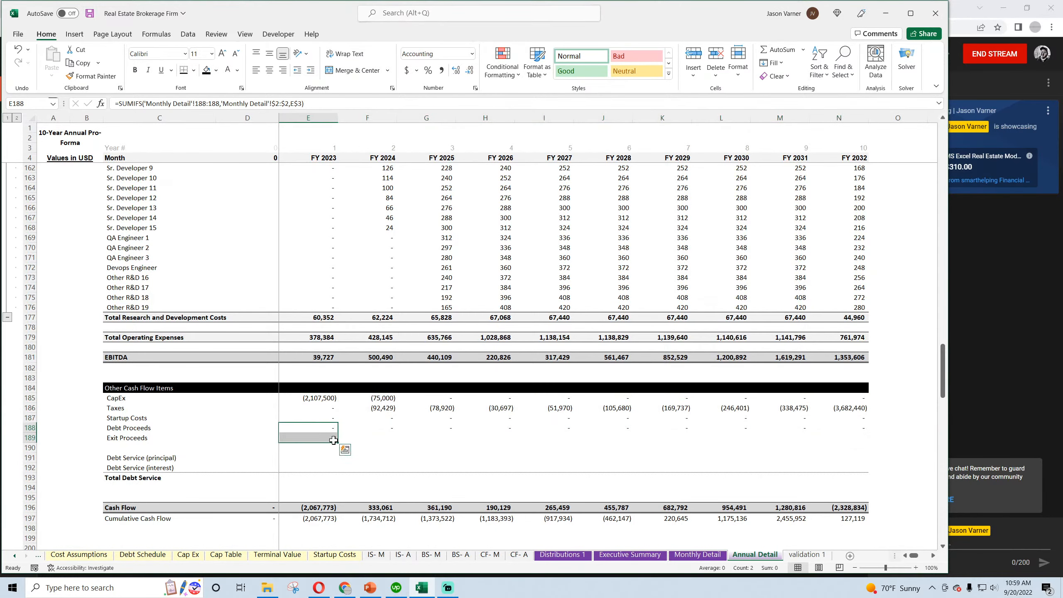
{"action": "left_click_drag", "start_coordinate": [335, 440], "coordinate": [854, 444]}
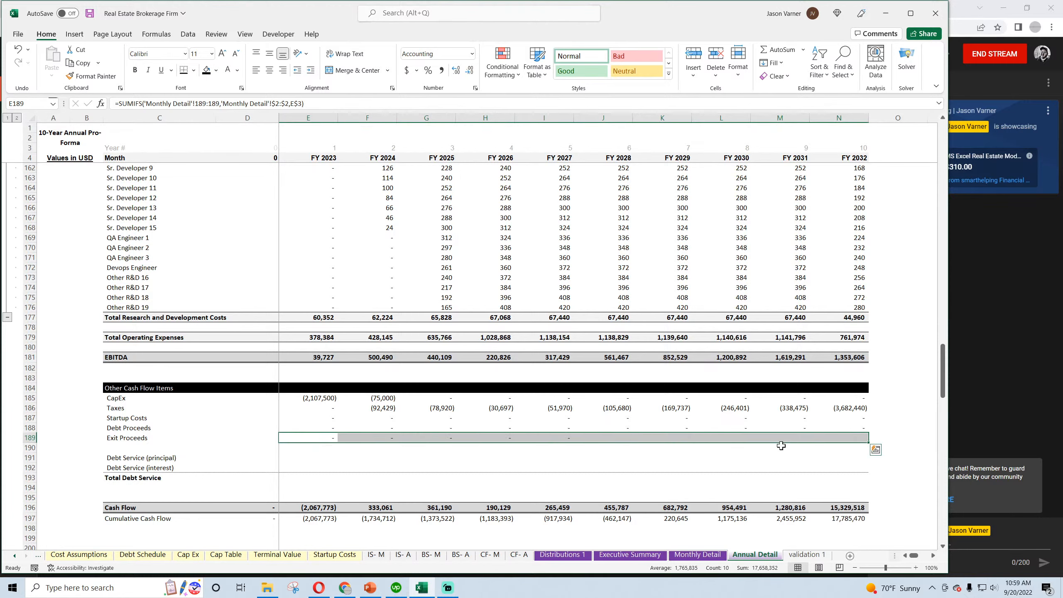
Copy the CapEx formula to the Debt Service principal and interest rows 191 and 192, and sum them in Total Debt Service row 193
{"action": "right_click", "coordinate": [313, 399]}
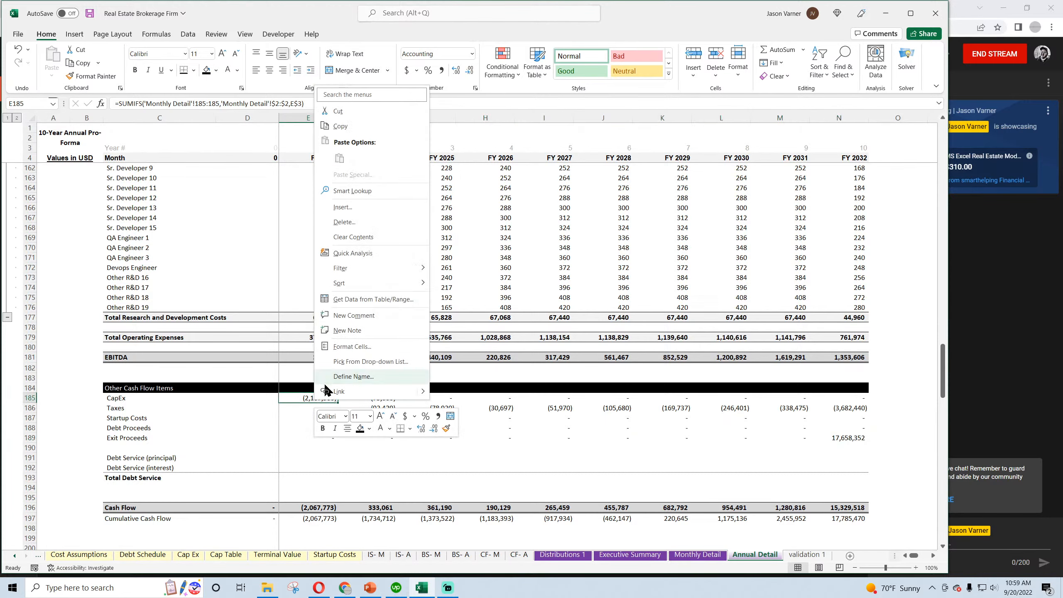
{"action": "left_click", "coordinate": [339, 127]}
{"action": "left_click_drag", "start_coordinate": [144, 459], "coordinate": [861, 482]}
{"action": "left_click", "coordinate": [307, 459]}
{"action": "right_click", "coordinate": [307, 460]}
{"action": "left_click", "coordinate": [334, 216]}
{"action": "left_click", "coordinate": [769, 49]}
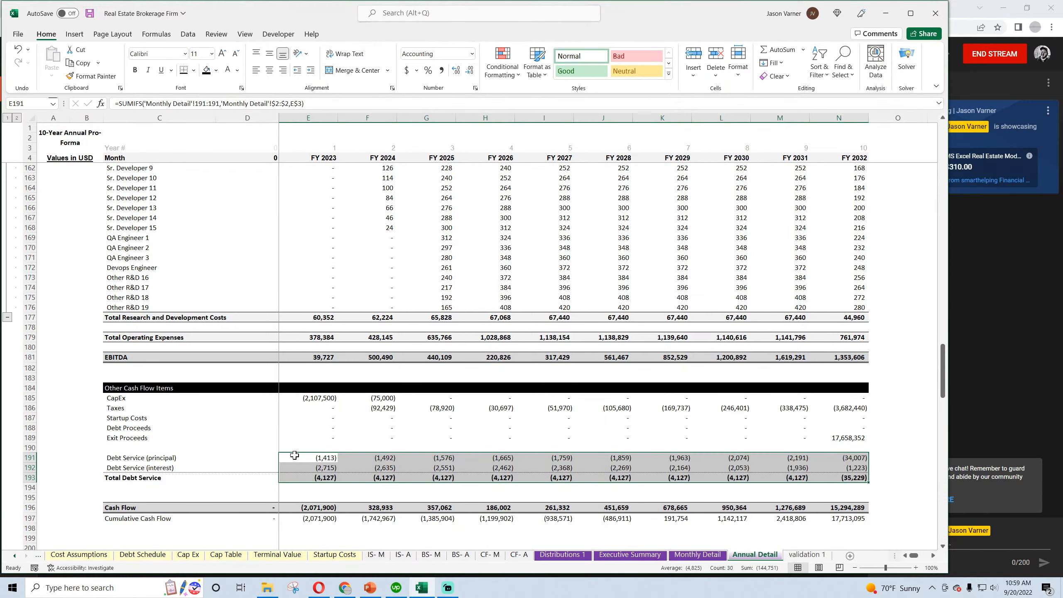
Link the month 0 Debt Proceeds cell D188 to the matching Debt Proceeds cell in Monthly Detail
{"action": "left_click", "coordinate": [134, 427]}
{"action": "left_click", "coordinate": [253, 428]}
{"action": "type", "text": "="}
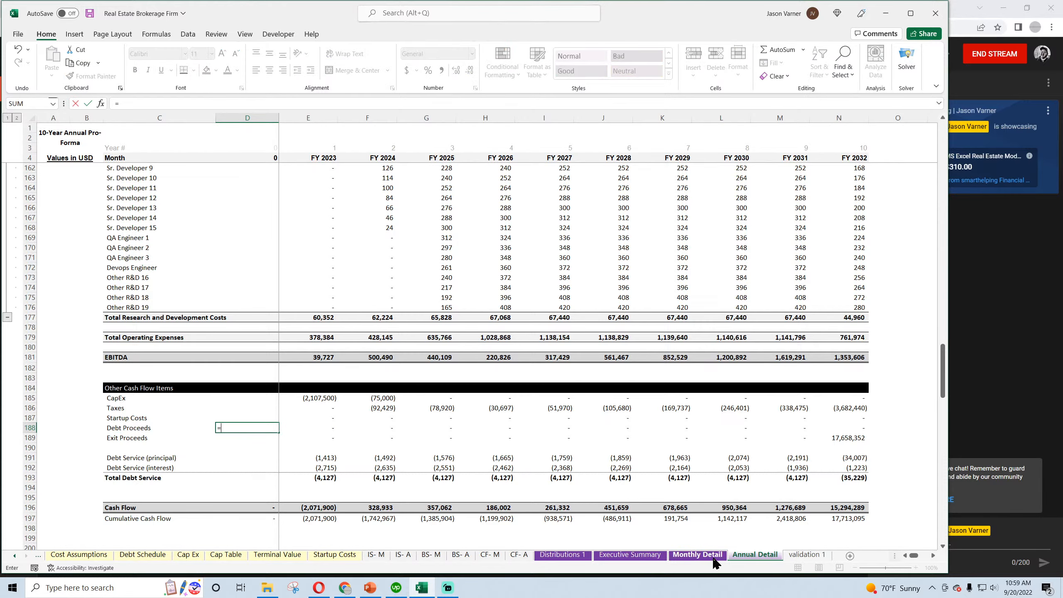
{"action": "left_click", "coordinate": [698, 555]}
{"action": "scroll", "coordinate": [367, 428], "scroll_direction": "down", "scroll_amount": 20}
{"action": "scroll", "coordinate": [365, 427], "scroll_direction": "down", "scroll_amount": 20}
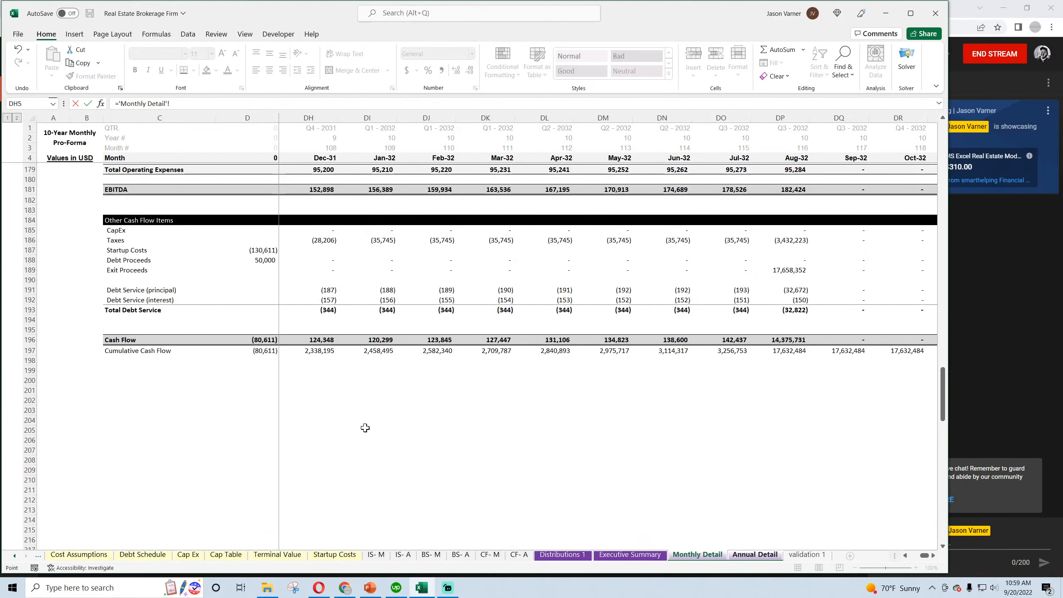
{"action": "left_click", "coordinate": [265, 261]}
{"action": "key", "text": "Return"}
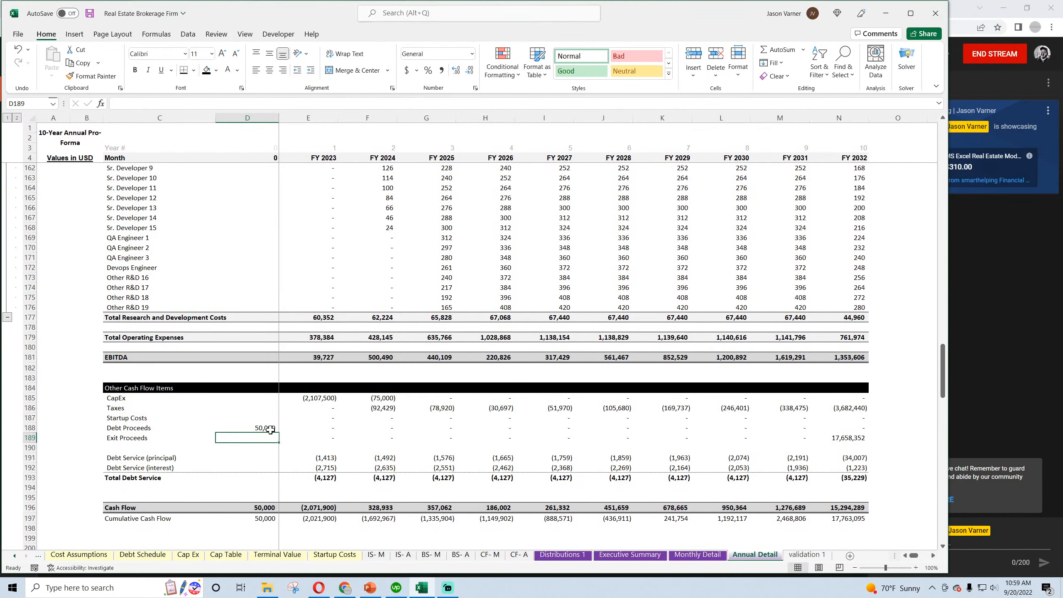
{"action": "left_click", "coordinate": [309, 426]}
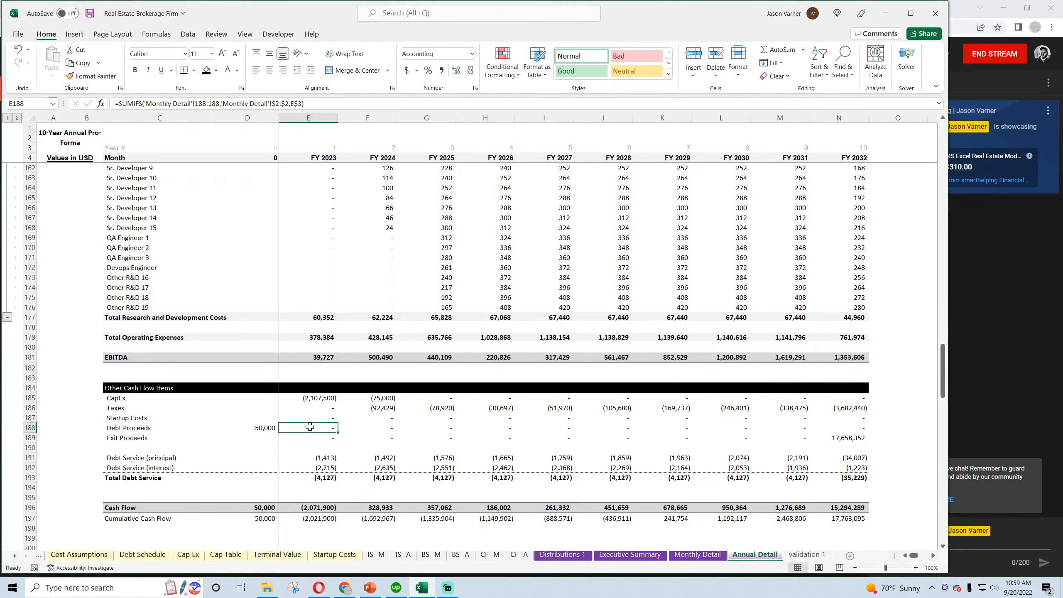
Add a check in O197 subtracting Monthly Detail's Dec-32 cumulative cash flow, DT197, from the annual value in N197
{"action": "scroll", "coordinate": [319, 425], "scroll_direction": "down", "scroll_amount": 4}
{"action": "left_click", "coordinate": [898, 409]}
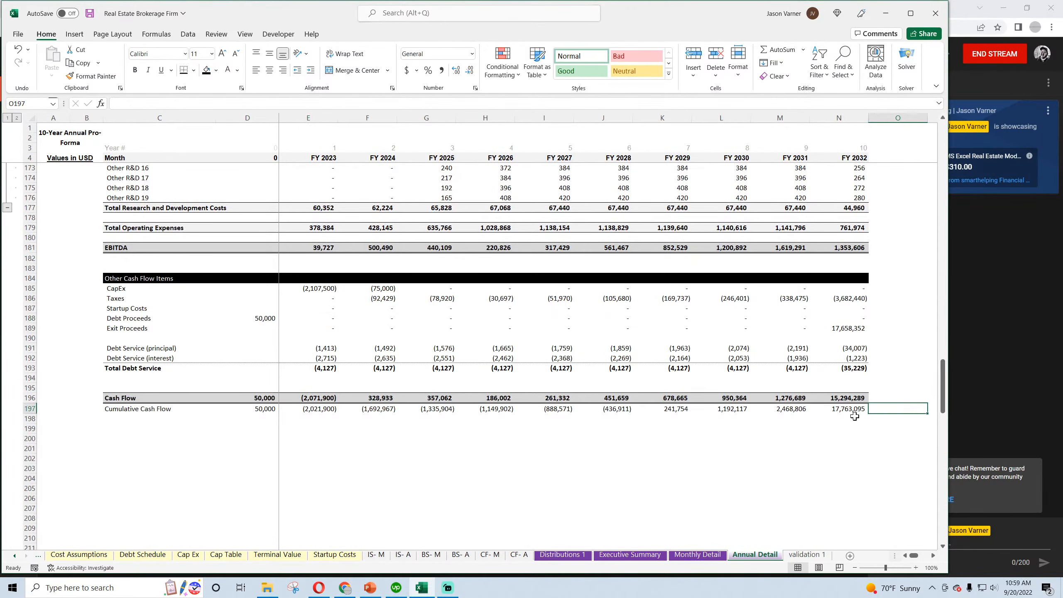
{"action": "type", "text": "="}
{"action": "left_click", "coordinate": [846, 409]}
{"action": "left_click", "coordinate": [703, 554]}
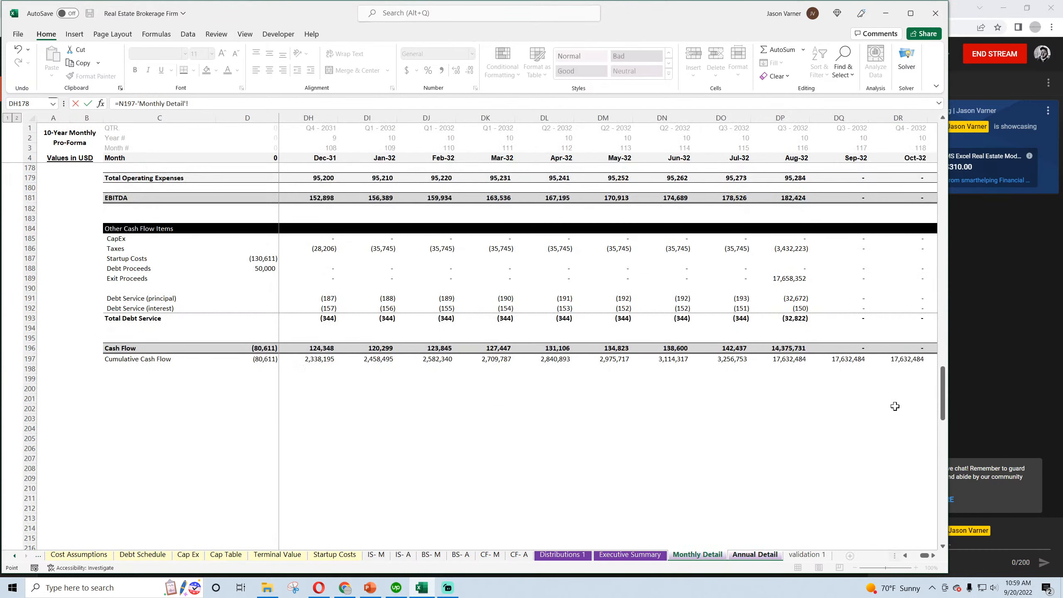
{"action": "scroll", "coordinate": [924, 557], "scroll_direction": "right", "scroll_amount": 2}
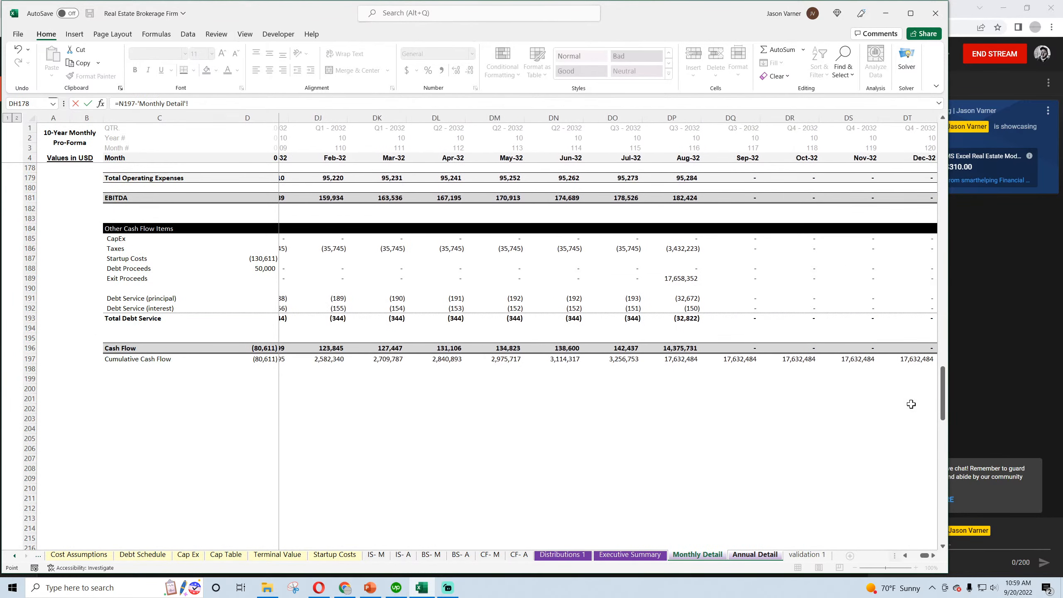
{"action": "left_click", "coordinate": [914, 359]}
{"action": "key", "text": "Return"}
Format the check cell O197 as a number with two decimal places
{"action": "left_click", "coordinate": [889, 408]}
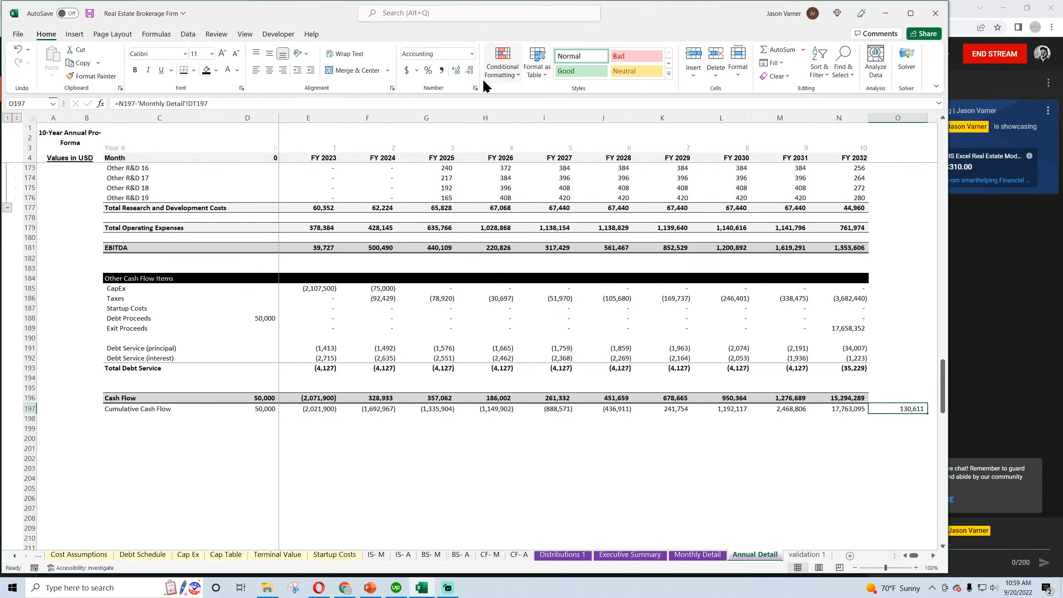
{"action": "left_click", "coordinate": [475, 88]}
{"action": "left_click", "coordinate": [454, 239]}
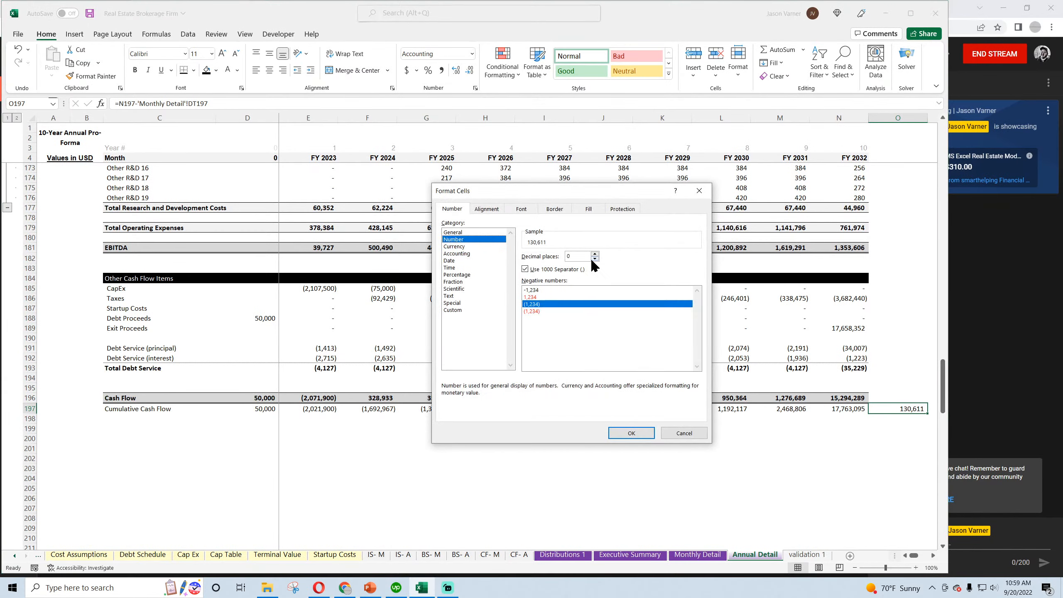
{"action": "left_click", "coordinate": [595, 259]}
{"action": "left_click", "coordinate": [632, 433]}
{"action": "left_click", "coordinate": [591, 477]}
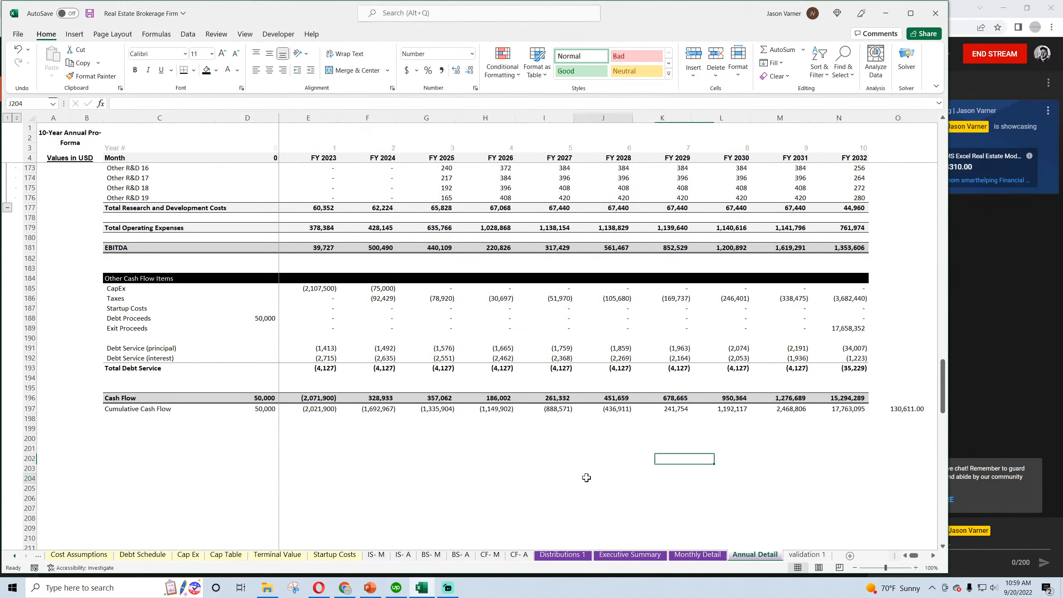
Link the month 0 Startup Costs cell D187 to Monthly Detail's D187 and save the workbook
{"action": "left_click", "coordinate": [262, 308]}
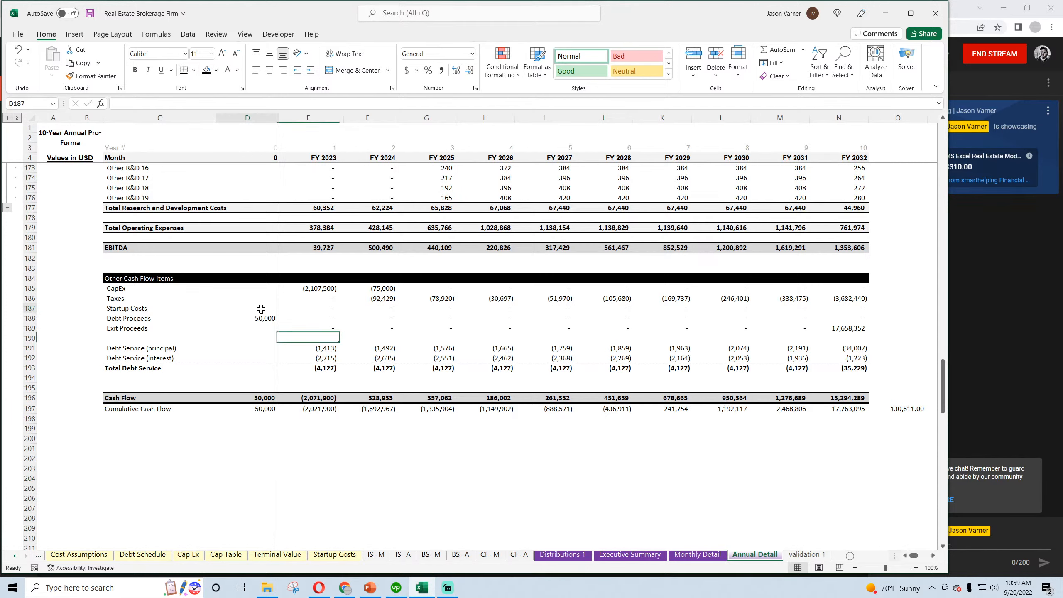
{"action": "type", "text": "="}
{"action": "left_click", "coordinate": [698, 554]}
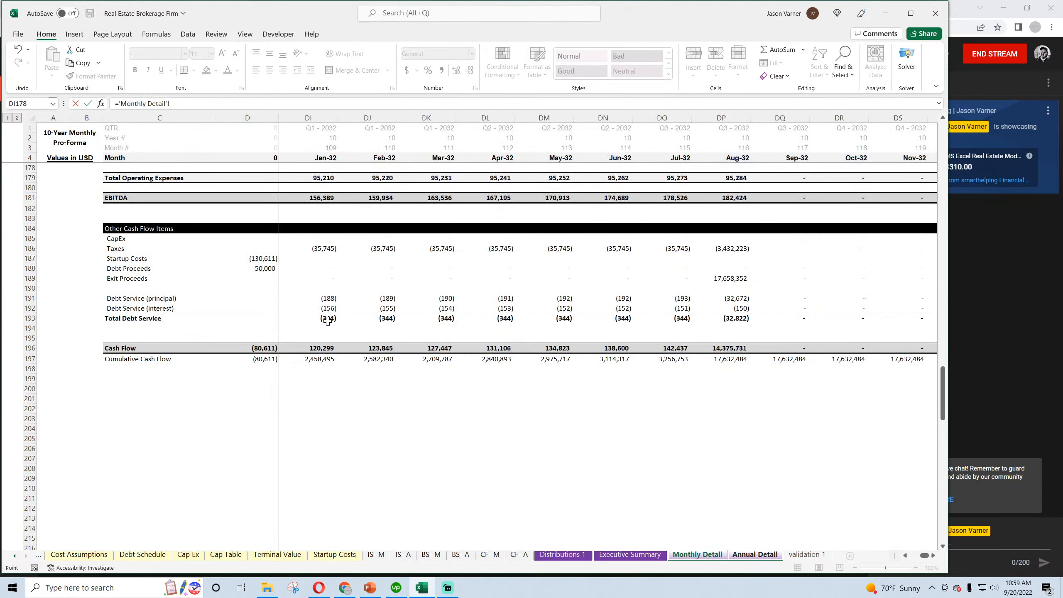
{"action": "left_click", "coordinate": [252, 261]}
{"action": "key", "text": "Return"}
{"action": "left_click", "coordinate": [266, 307]}
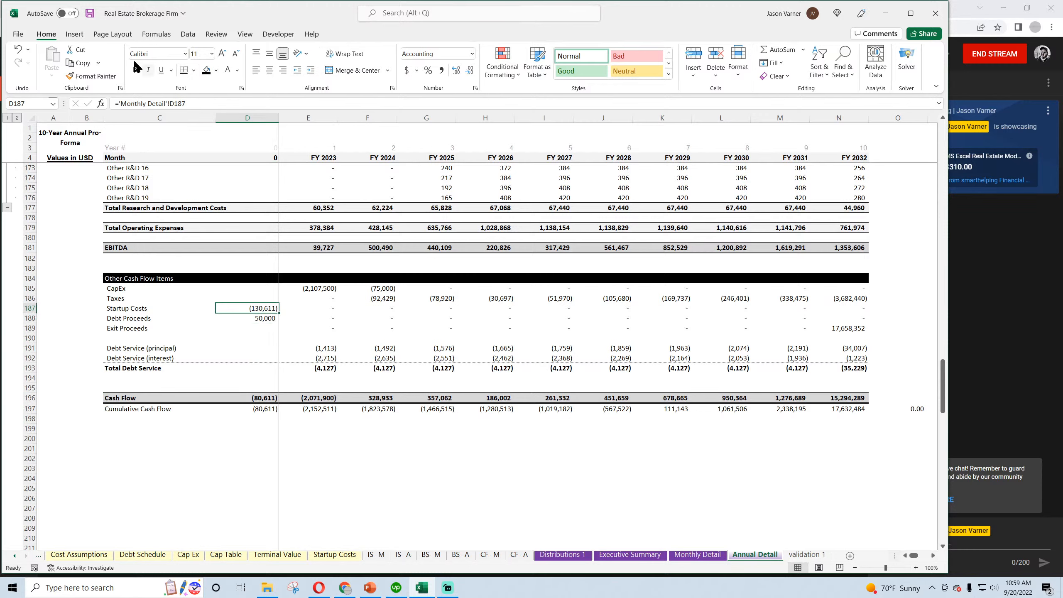
{"action": "left_click", "coordinate": [89, 15]}
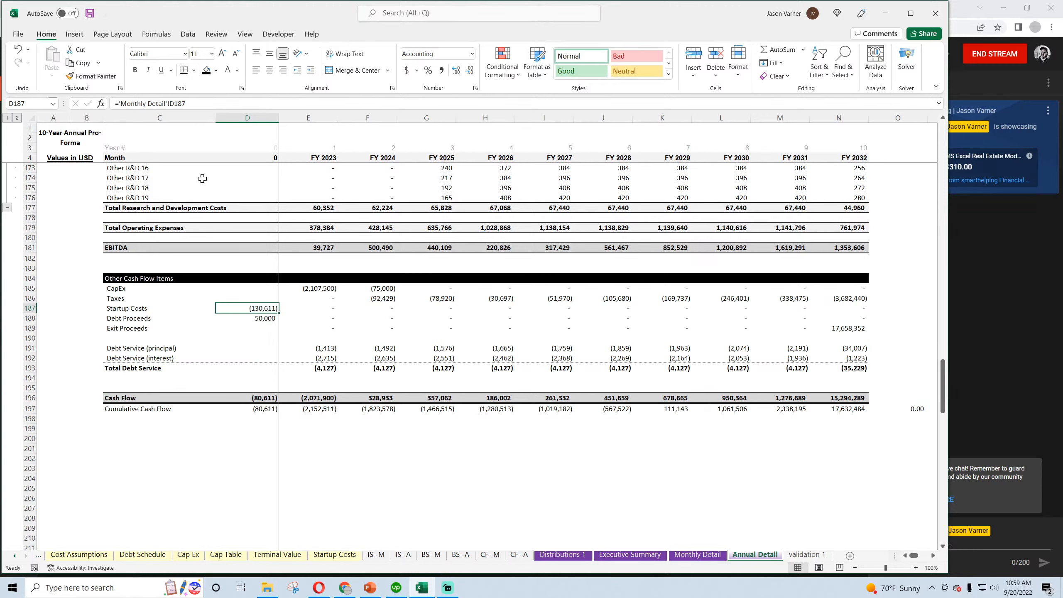
{"action": "left_click", "coordinate": [422, 476]}
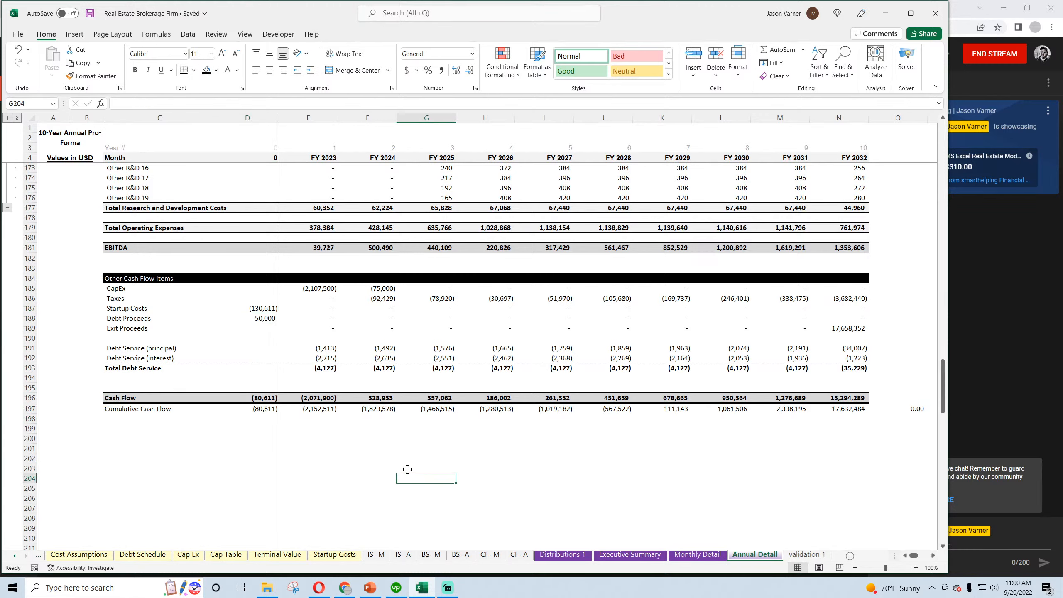
Review the Annual Detail sheet from the deal revenues to Cumulative Cash Flow, checking the formulas in E16 and N197
{"action": "scroll", "coordinate": [411, 444], "scroll_direction": "up", "scroll_amount": 20}
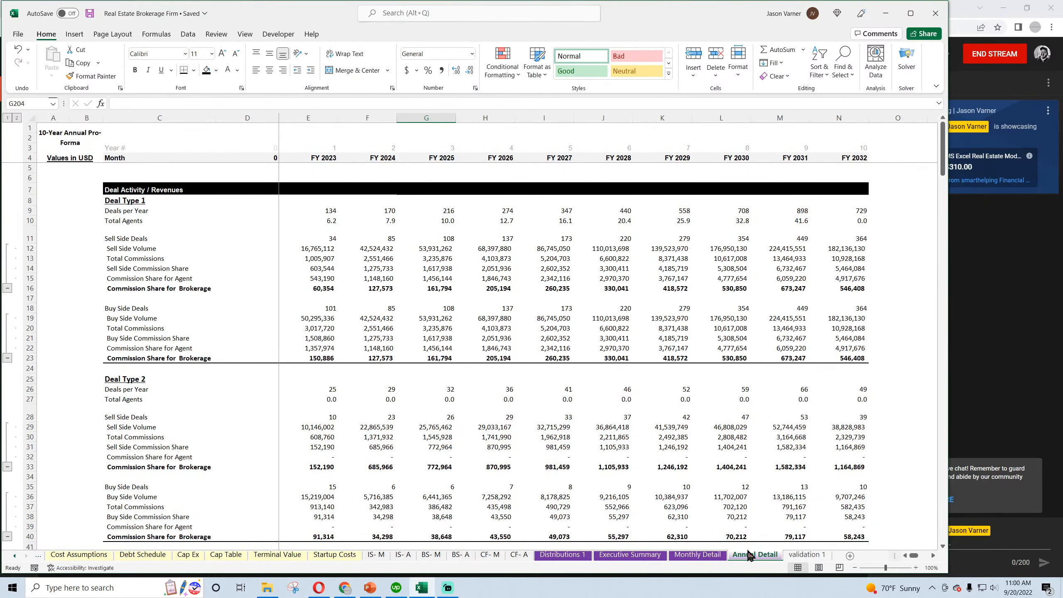
{"action": "scroll", "coordinate": [608, 475], "scroll_direction": "down", "scroll_amount": 20}
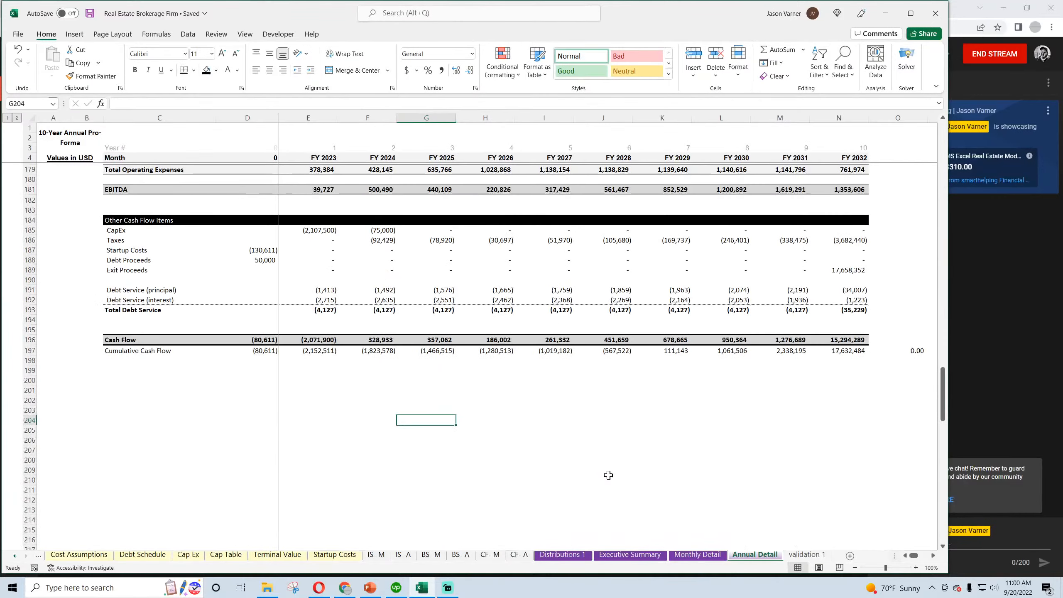
{"action": "scroll", "coordinate": [608, 475], "scroll_direction": "up", "scroll_amount": 20}
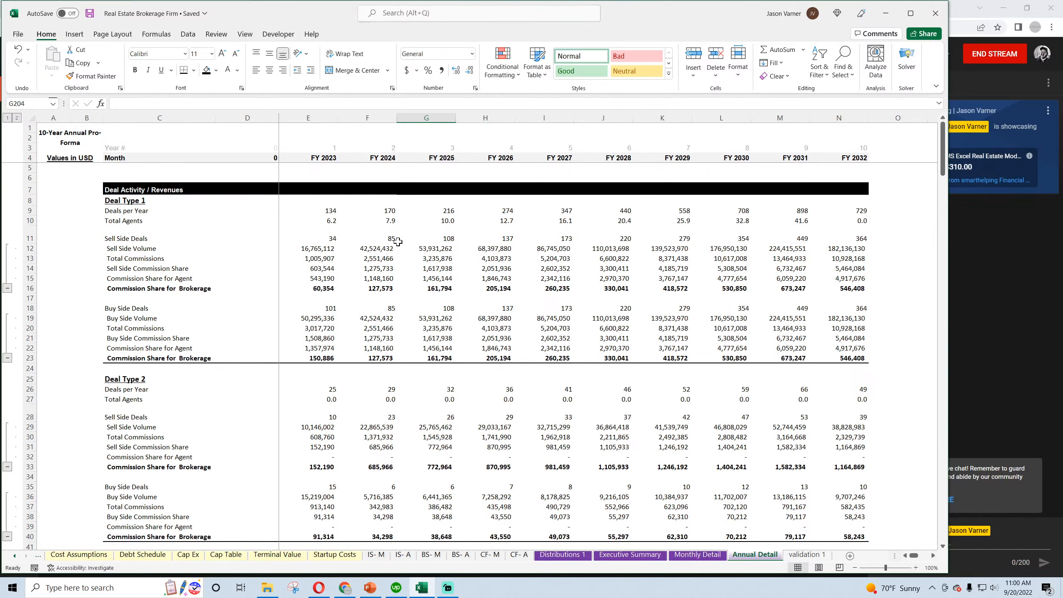
{"action": "left_click", "coordinate": [316, 290]}
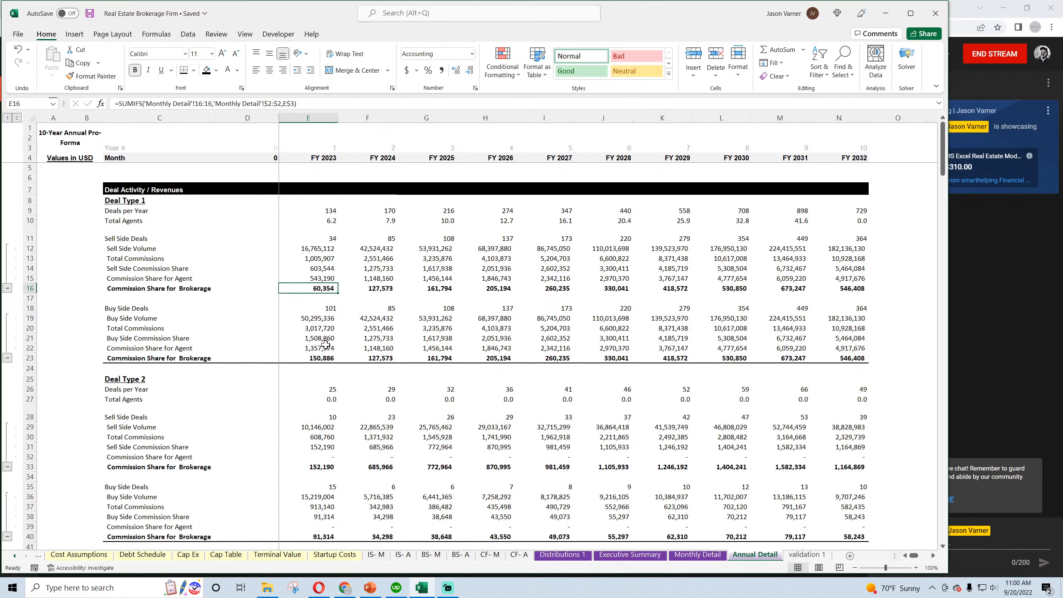
{"action": "scroll", "coordinate": [328, 350], "scroll_direction": "down", "scroll_amount": 10}
{"action": "scroll", "coordinate": [328, 350], "scroll_direction": "down", "scroll_amount": 20}
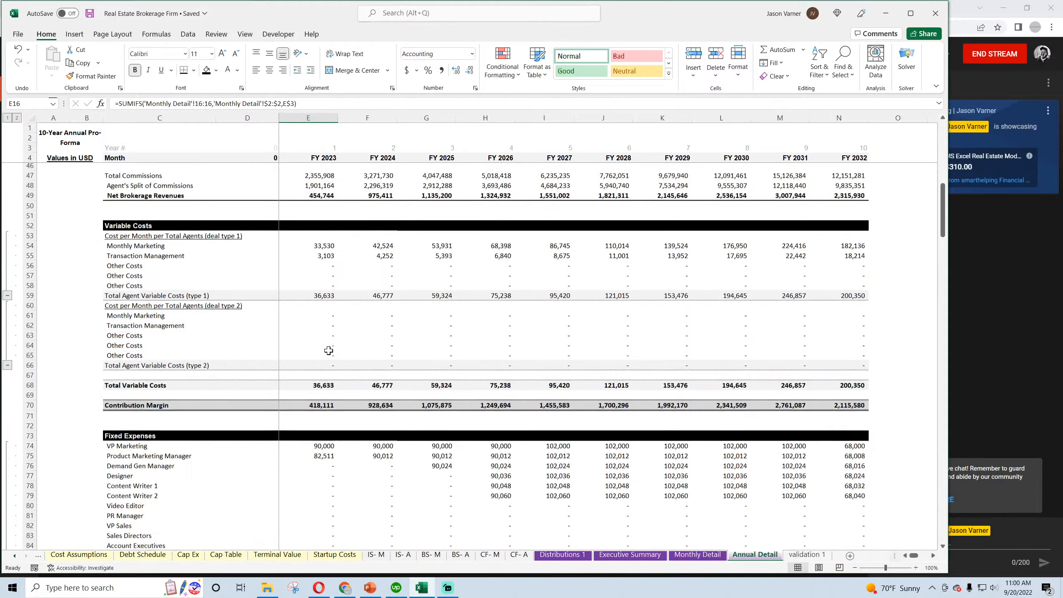
{"action": "scroll", "coordinate": [331, 350], "scroll_direction": "down", "scroll_amount": 11}
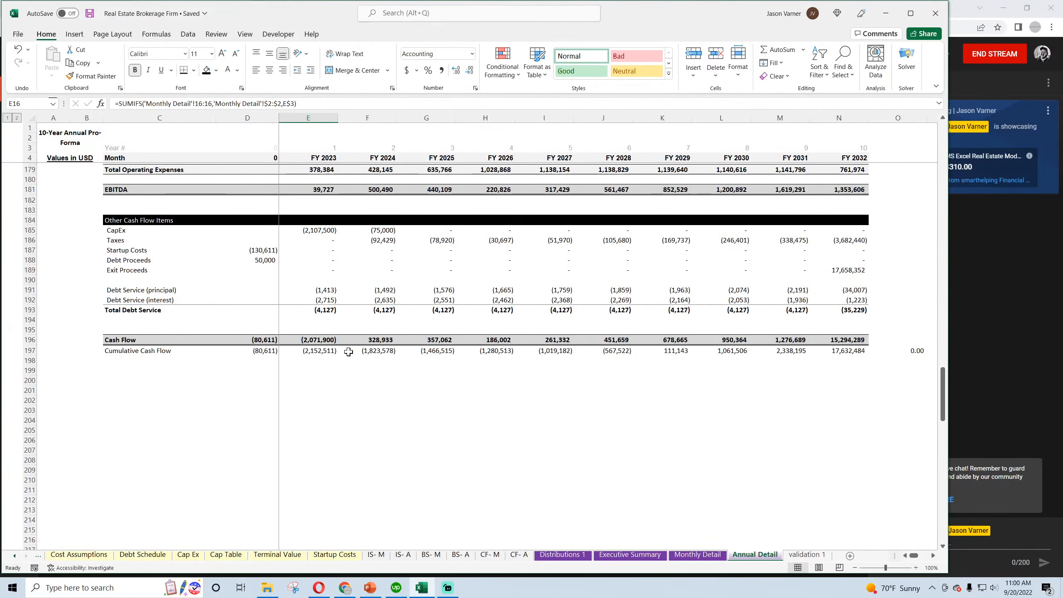
{"action": "left_click", "coordinate": [854, 351]}
{"action": "scroll", "coordinate": [395, 443], "scroll_direction": "up", "scroll_amount": 20}
{"action": "scroll", "coordinate": [395, 443], "scroll_direction": "up", "scroll_amount": 20}
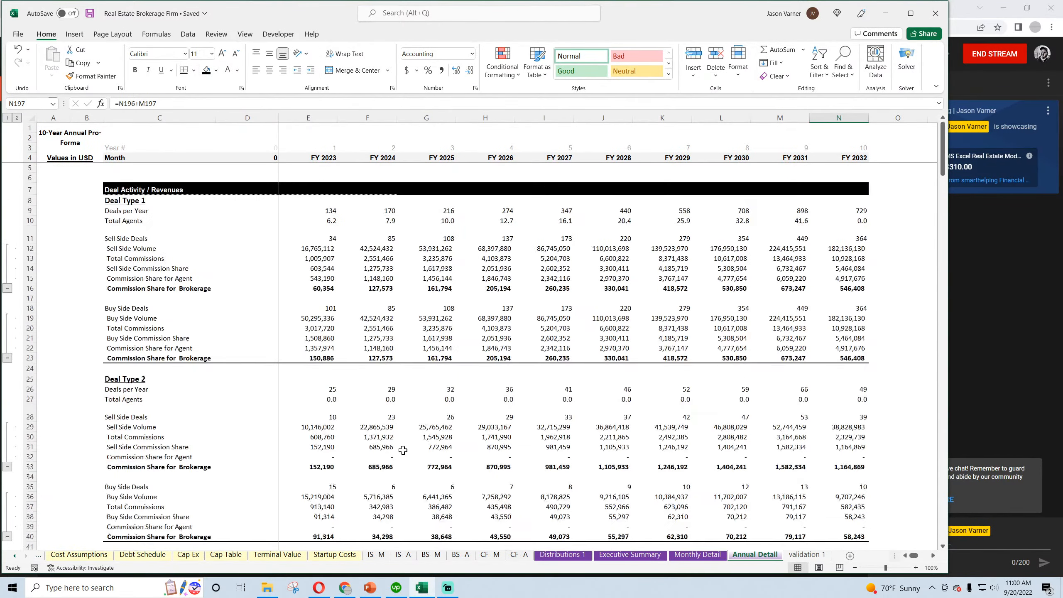
Set the Exit / End Month on the Global Control sheet to Dec-32
{"action": "left_click", "coordinate": [690, 559]}
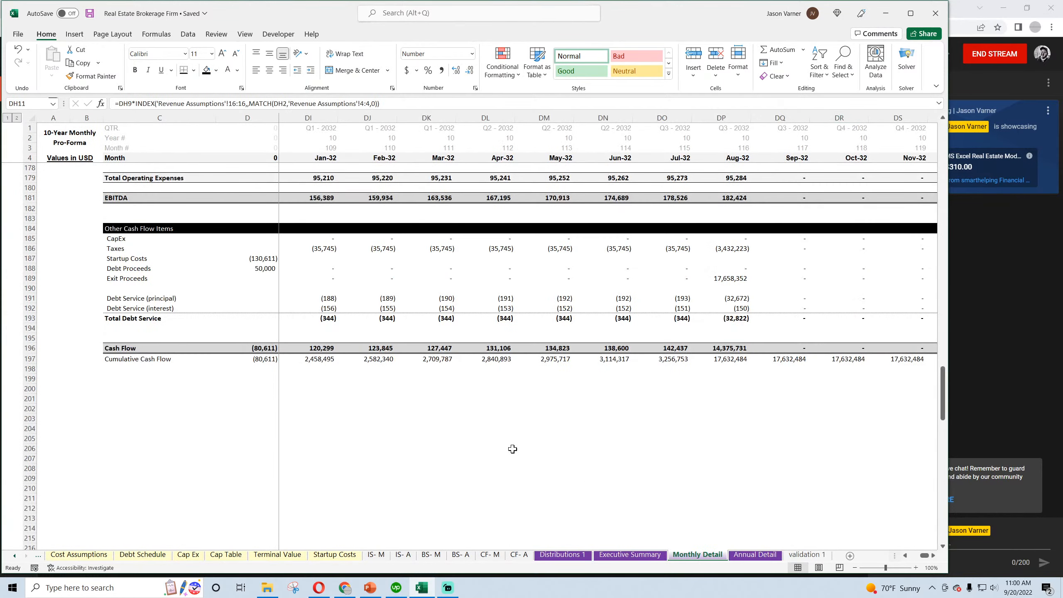
{"action": "left_click", "coordinate": [14, 555]}
{"action": "left_click", "coordinate": [14, 556]}
{"action": "left_click", "coordinate": [121, 554]}
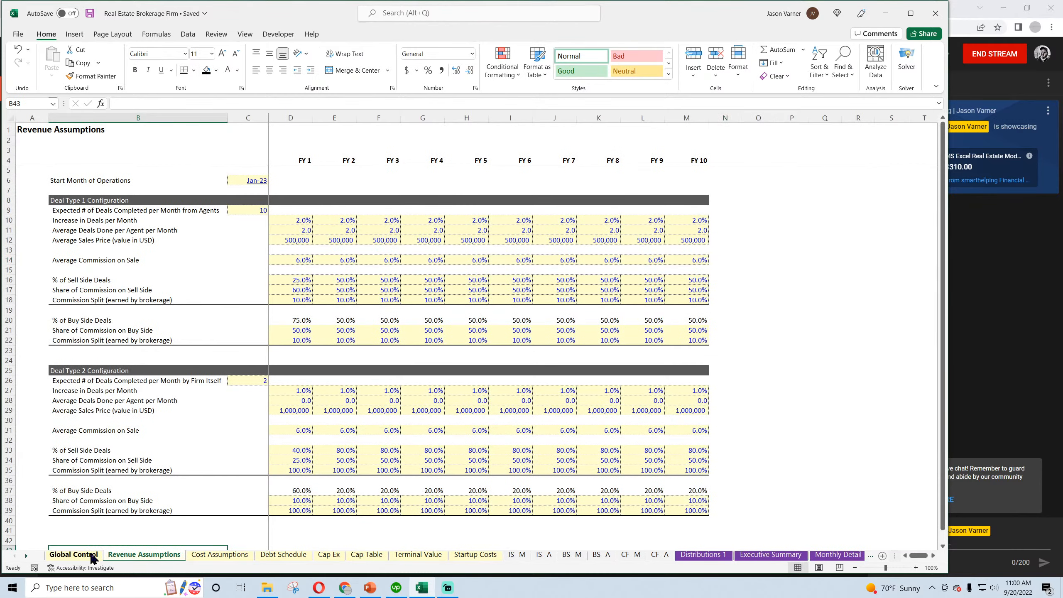
{"action": "left_click", "coordinate": [73, 555]}
{"action": "left_click", "coordinate": [301, 182]}
{"action": "left_click", "coordinate": [317, 180]}
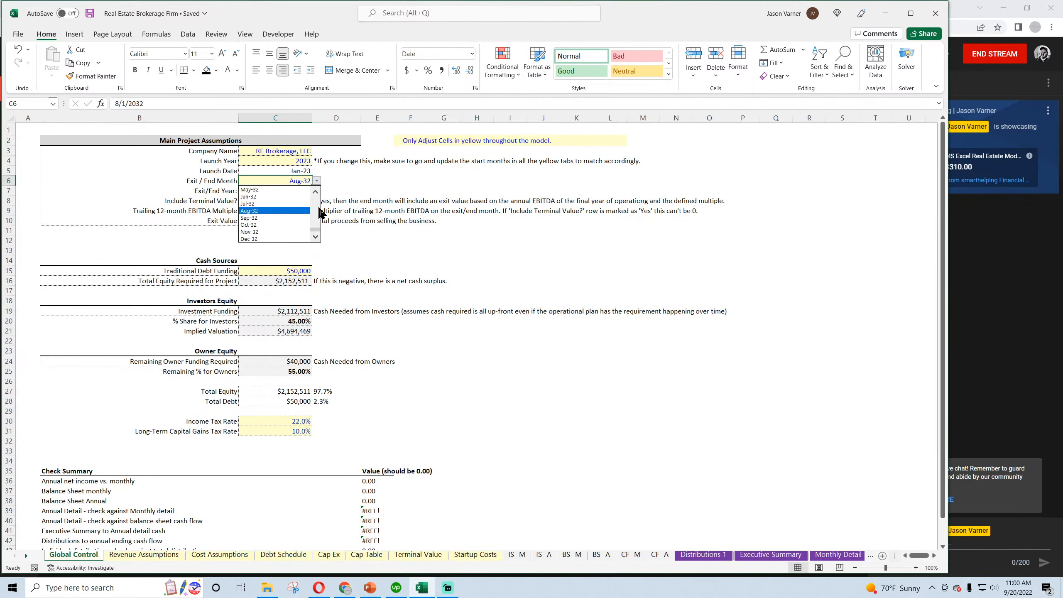
{"action": "left_click", "coordinate": [291, 239]}
Check the FY 2032 figures and cumulative cash flow check on Annual Detail, and the 2032 deal revenues on Monthly Detail
{"action": "left_click", "coordinate": [823, 555]}
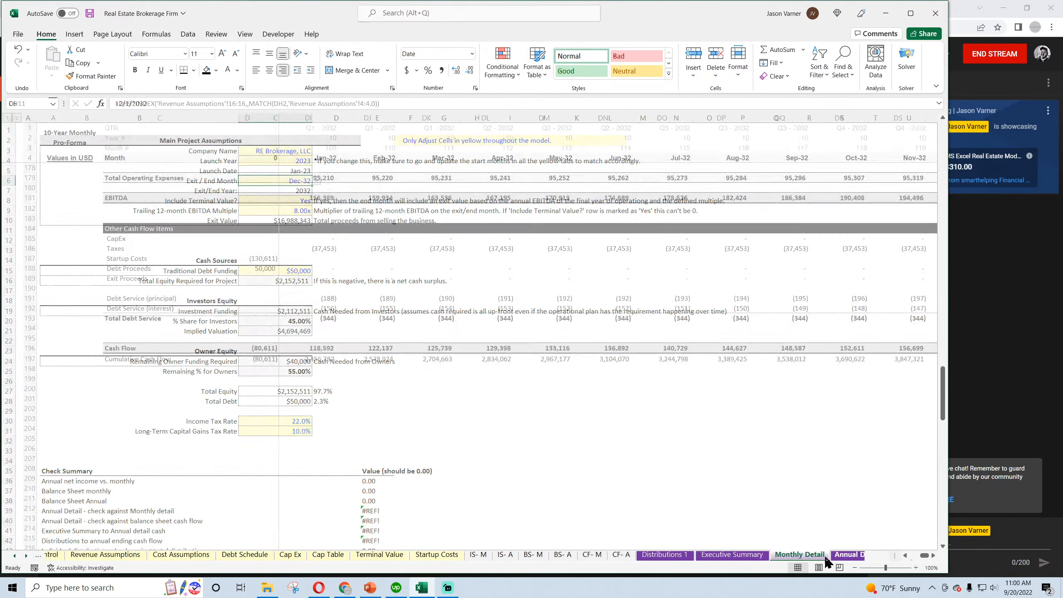
{"action": "left_click", "coordinate": [831, 556]}
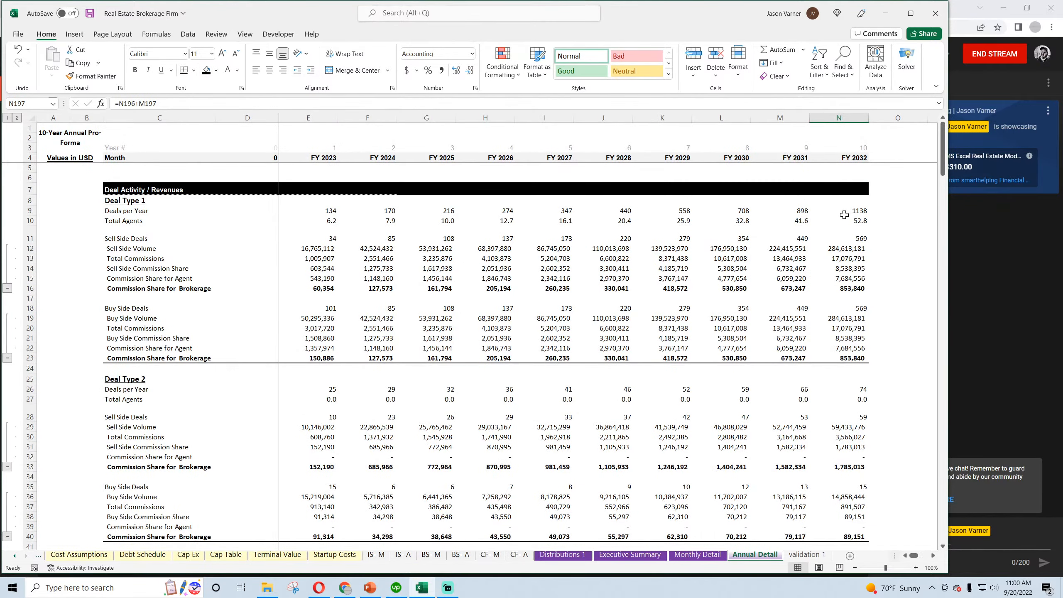
{"action": "scroll", "coordinate": [729, 361], "scroll_direction": "down", "scroll_amount": 14}
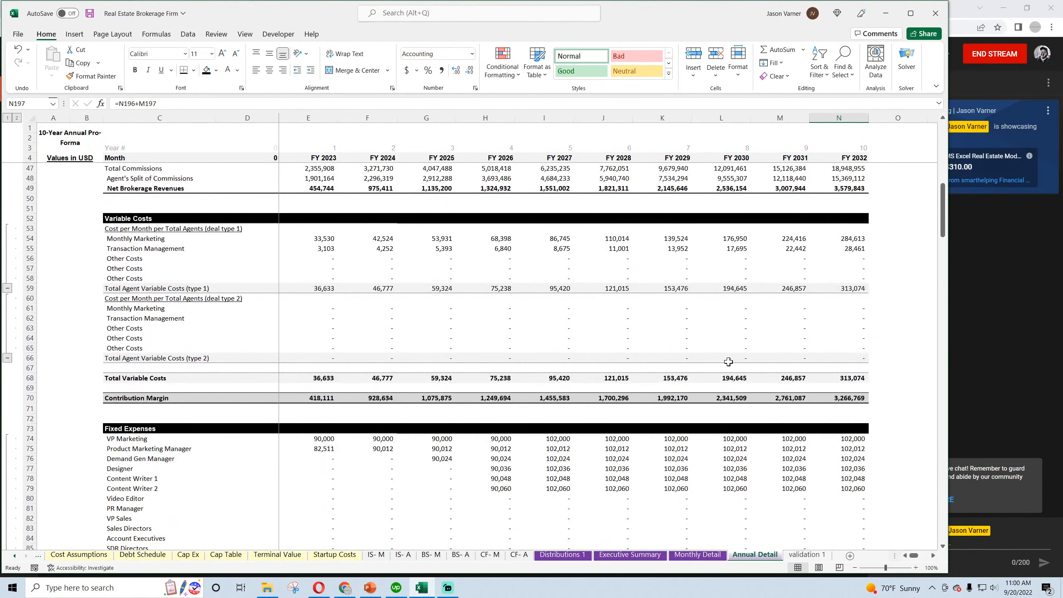
{"action": "scroll", "coordinate": [729, 363], "scroll_direction": "down", "scroll_amount": 20}
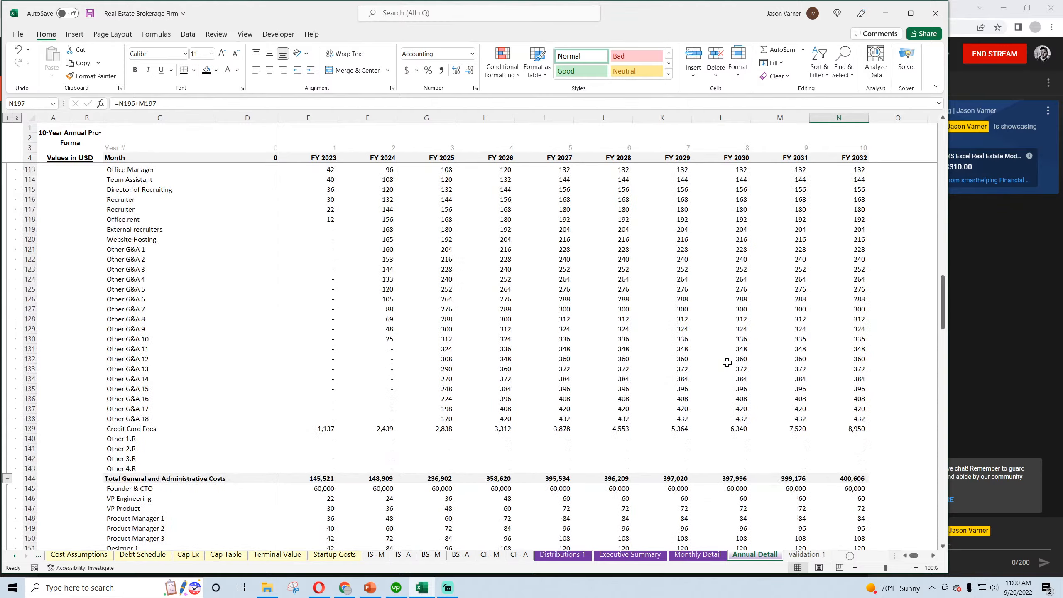
{"action": "scroll", "coordinate": [727, 363], "scroll_direction": "down", "scroll_amount": 11}
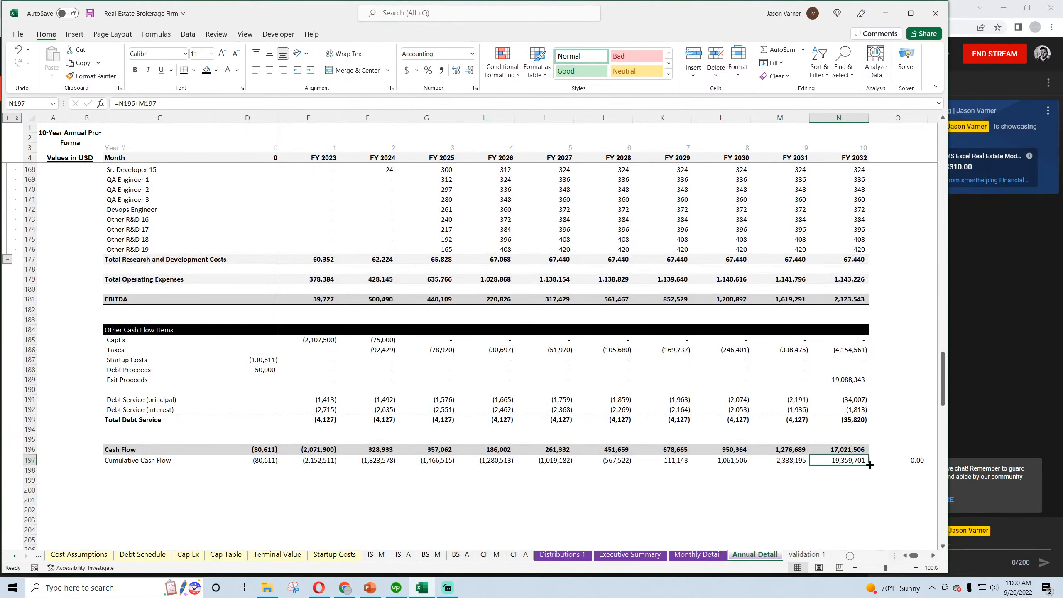
{"action": "left_click", "coordinate": [780, 499]}
{"action": "scroll", "coordinate": [515, 471], "scroll_direction": "up", "scroll_amount": 20}
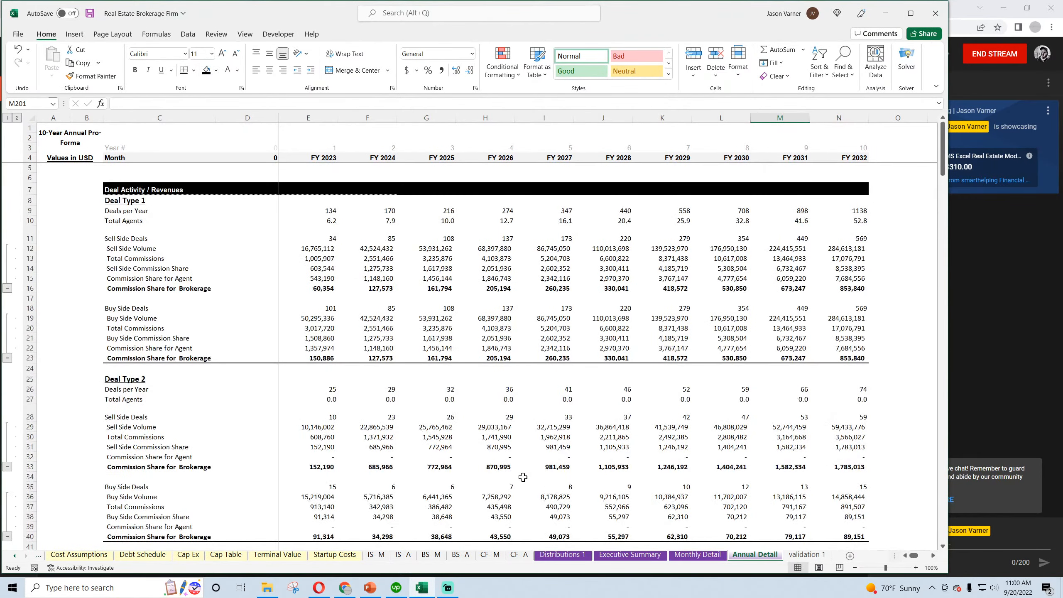
{"action": "left_click", "coordinate": [711, 555]}
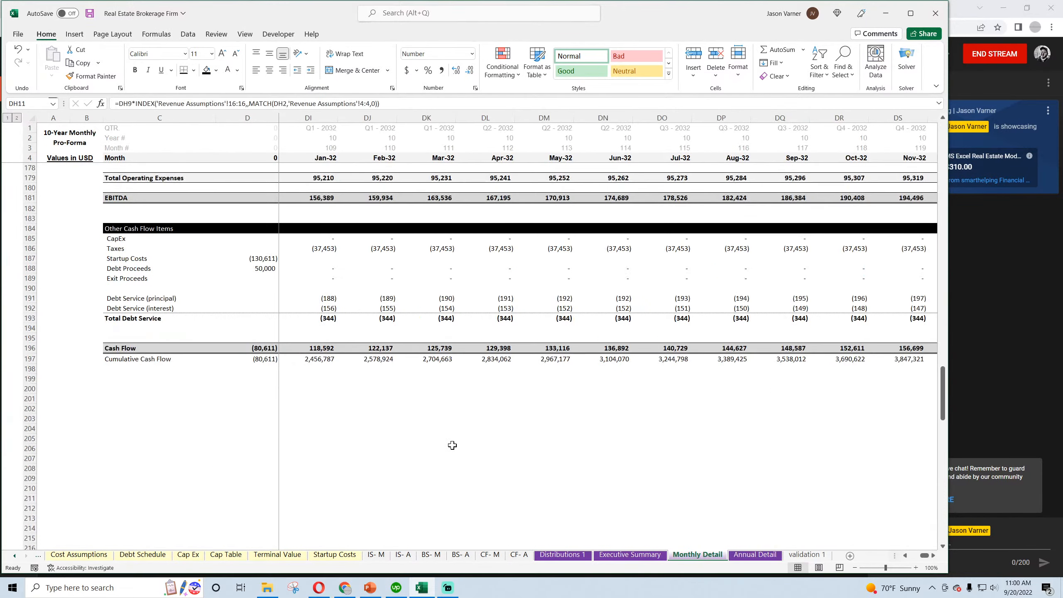
{"action": "scroll", "coordinate": [465, 449], "scroll_direction": "up", "scroll_amount": 20}
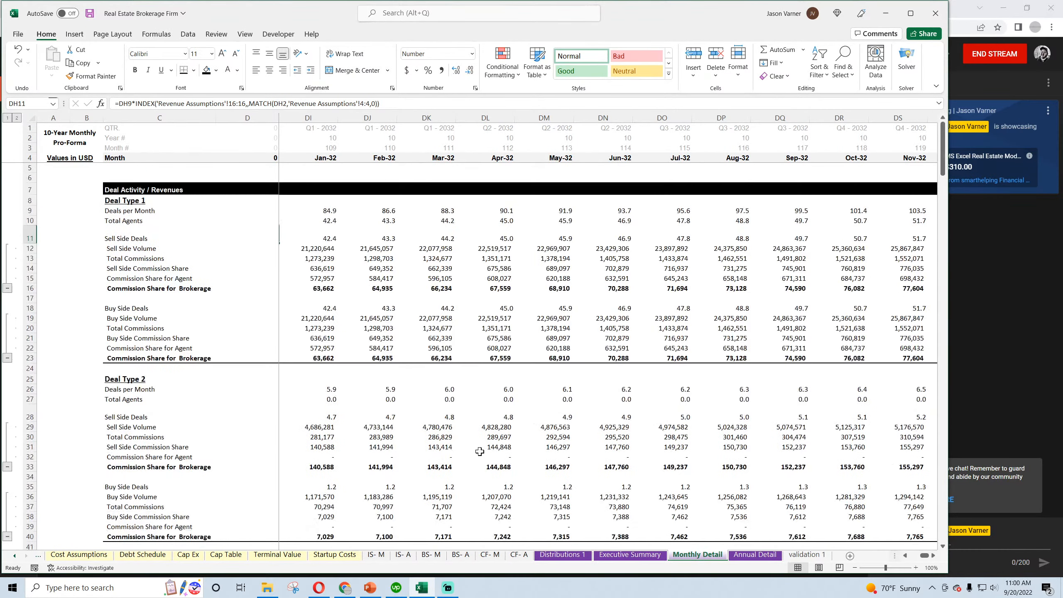
{"action": "left_click", "coordinate": [432, 413]}
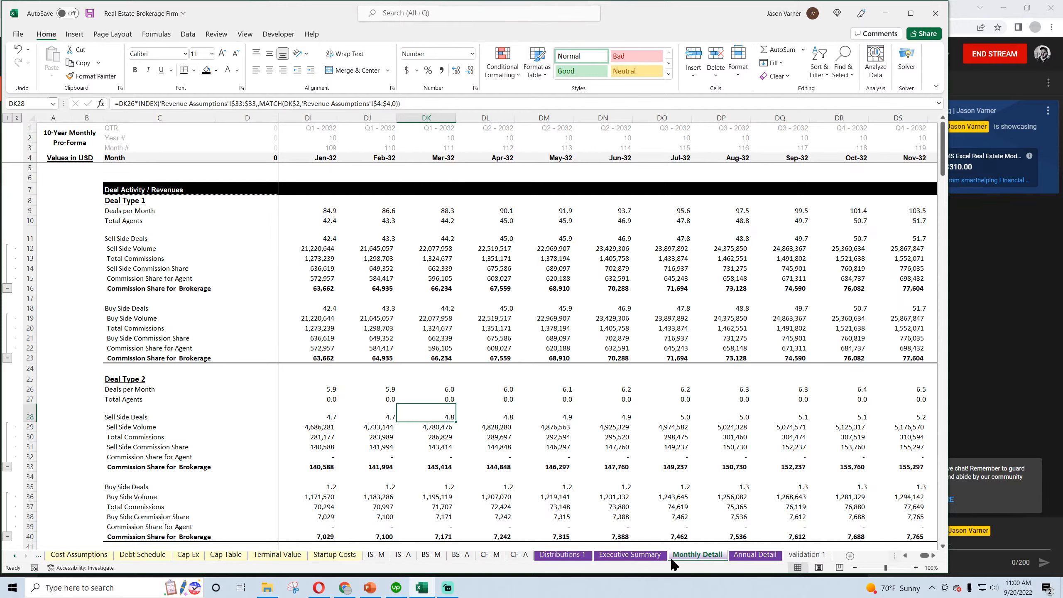
Check the Total Cash Returns formula in C6 on Distributions 1 against the Cash Flow row on Monthly Detail
{"action": "left_click", "coordinate": [633, 556]}
{"action": "left_click", "coordinate": [562, 556]}
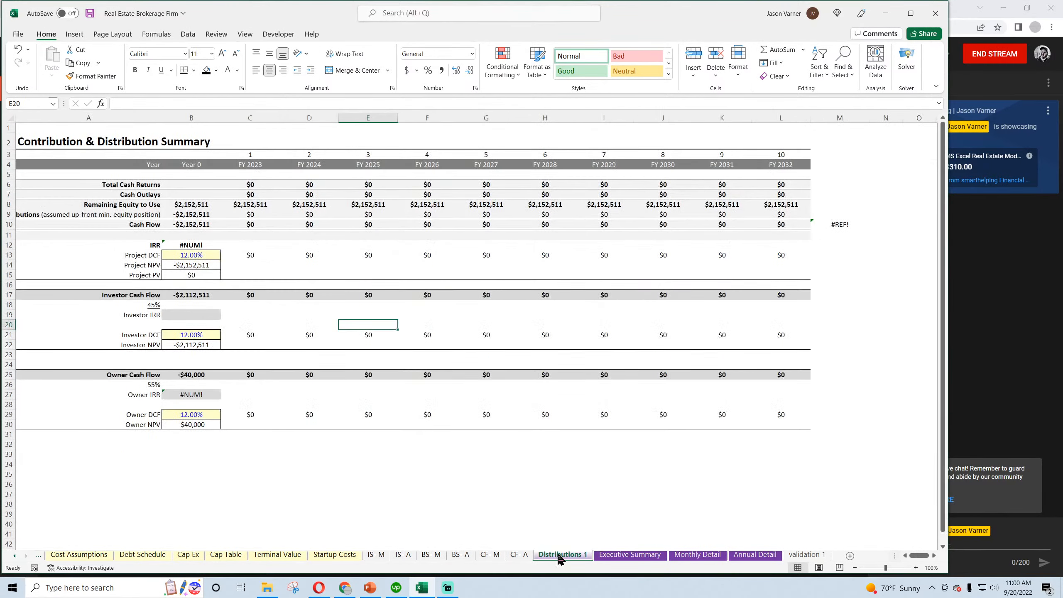
{"action": "left_click", "coordinate": [249, 184]}
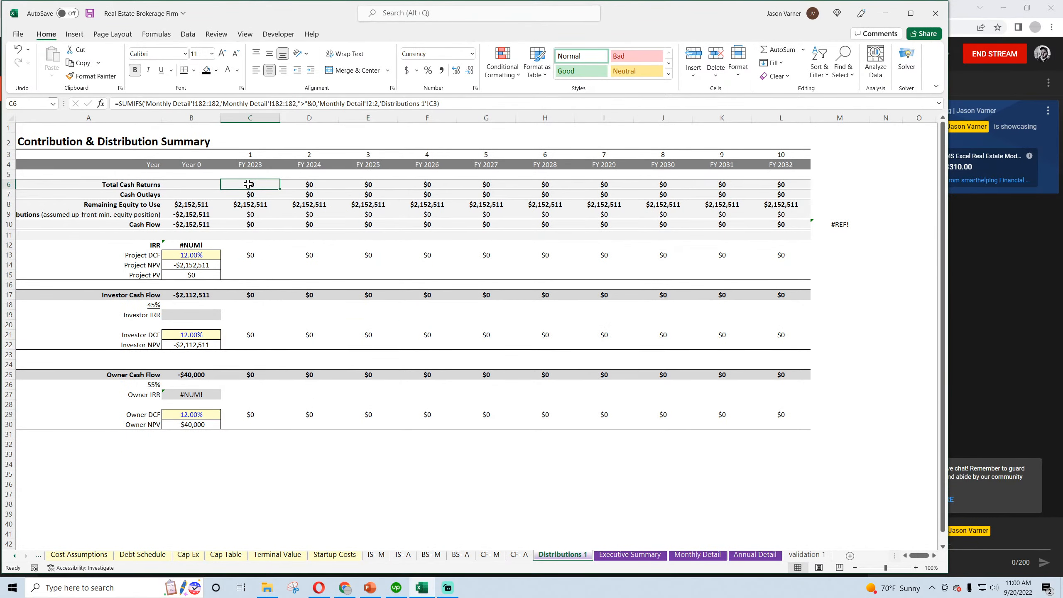
{"action": "left_click", "coordinate": [697, 555]}
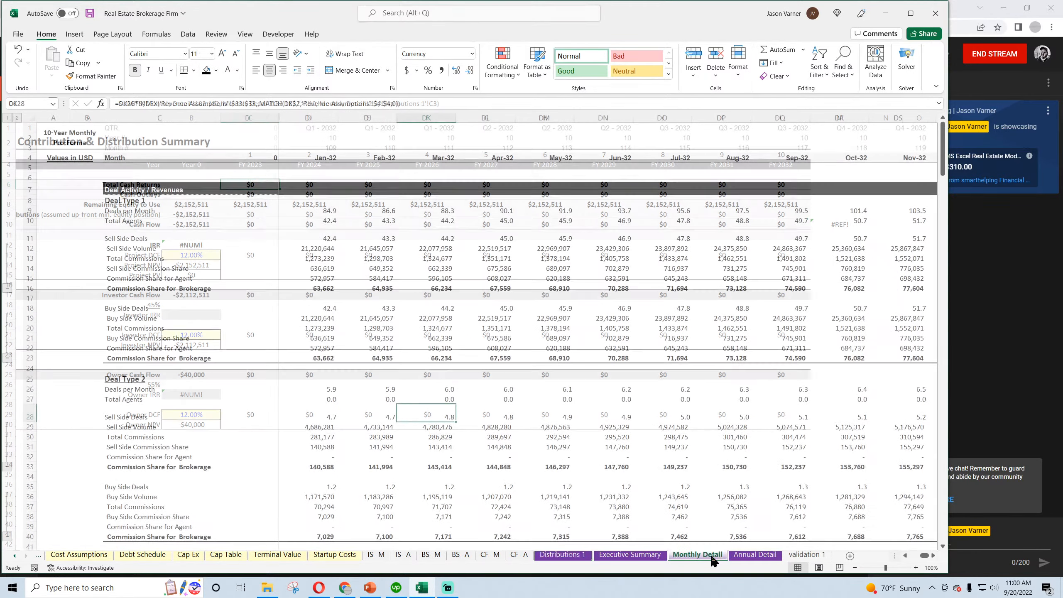
{"action": "scroll", "coordinate": [361, 384], "scroll_direction": "down", "scroll_amount": 10}
{"action": "scroll", "coordinate": [361, 384], "scroll_direction": "up", "scroll_amount": 4}
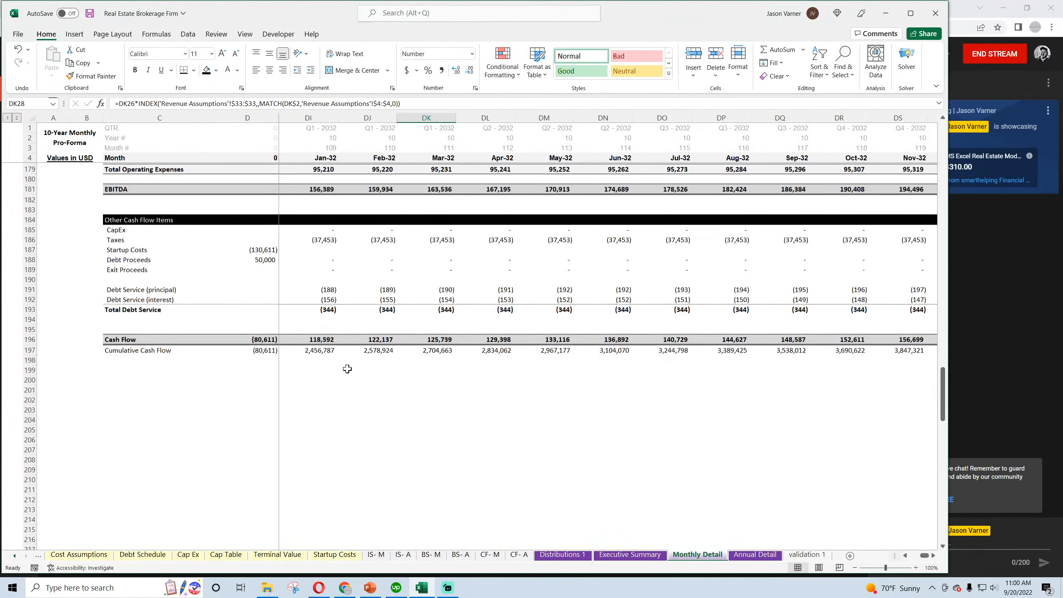
{"action": "left_click", "coordinate": [320, 340]}
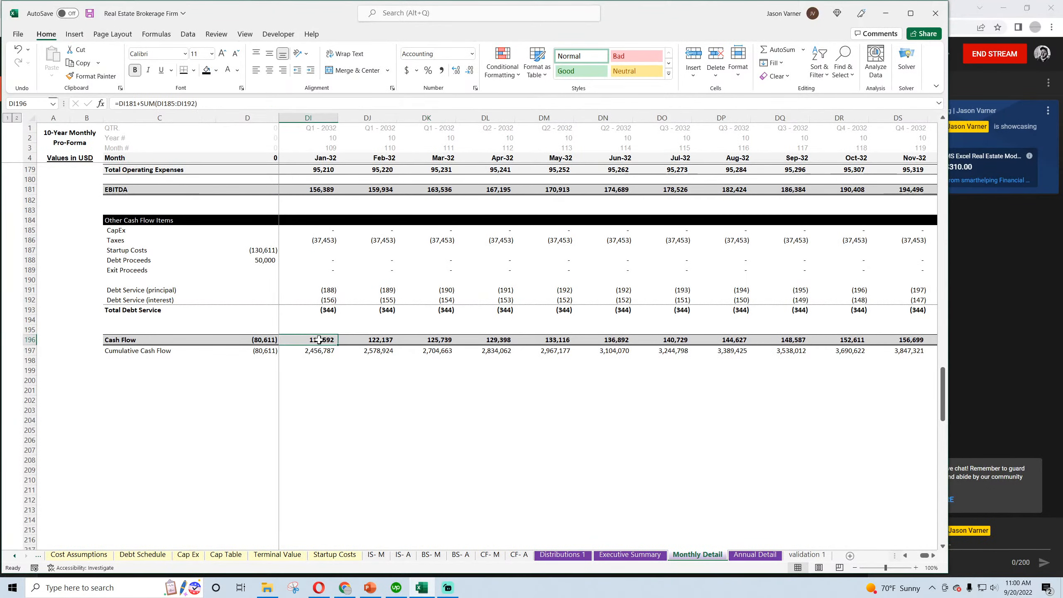
Change the sum range of the SUMIFS formula in Distributions 1 cell C6 to Monthly Detail row 196:196
{"action": "left_click", "coordinate": [565, 555]}
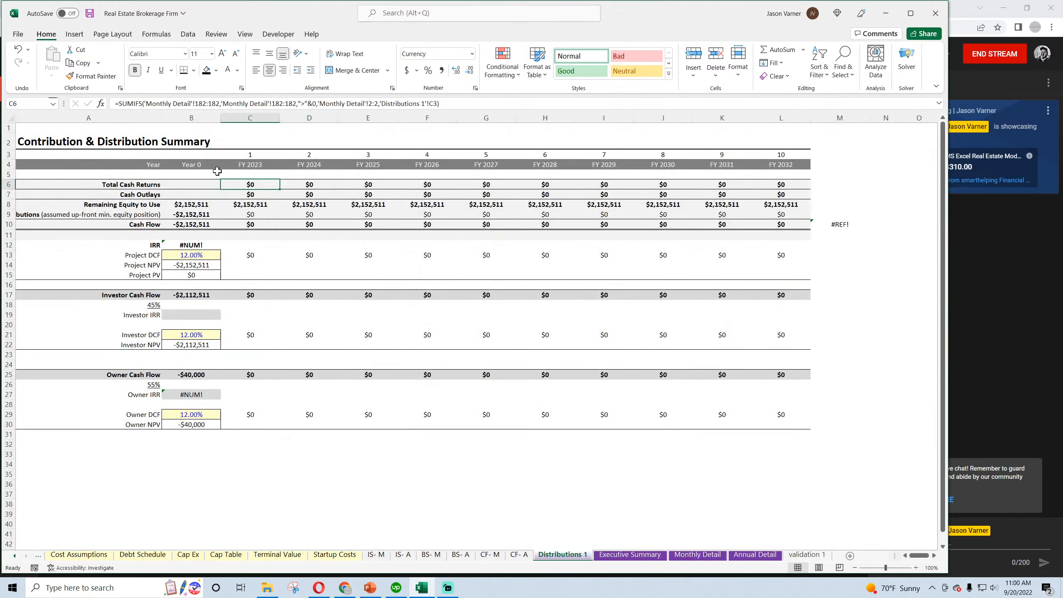
{"action": "double_click", "coordinate": [206, 105]}
{"action": "type", "text": "196"}
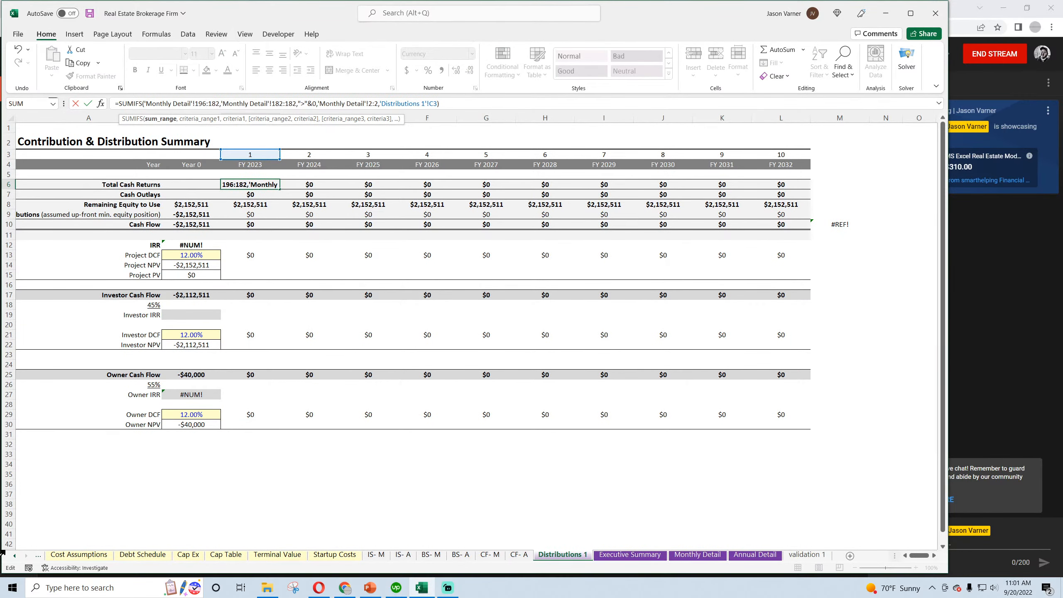
{"action": "key", "text": "BackSpace"}
{"action": "key", "text": "BackSpace"}
{"action": "key", "text": "BackSpace"}
{"action": "type", "text": "196"}
Change the first criteria range in C6's SUMIFS formula to Monthly Detail row 196:196 and commit the formula
{"action": "left_click", "coordinate": [264, 103]}
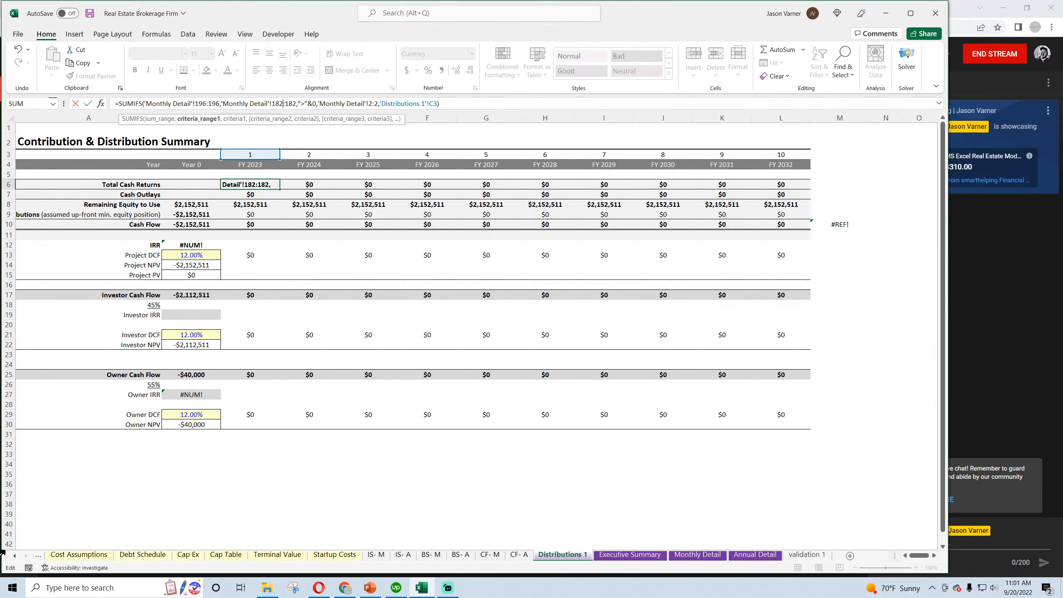
{"action": "key", "text": "BackSpace"}
{"action": "key", "text": "BackSpace"}
{"action": "key", "text": "BackSpace"}
{"action": "type", "text": "196"}
{"action": "key", "text": "Delete"}
{"action": "key", "text": "BackSpace"}
{"action": "key", "text": "BackSpace"}
{"action": "type", "text": "196"}
{"action": "key", "text": "Return"}
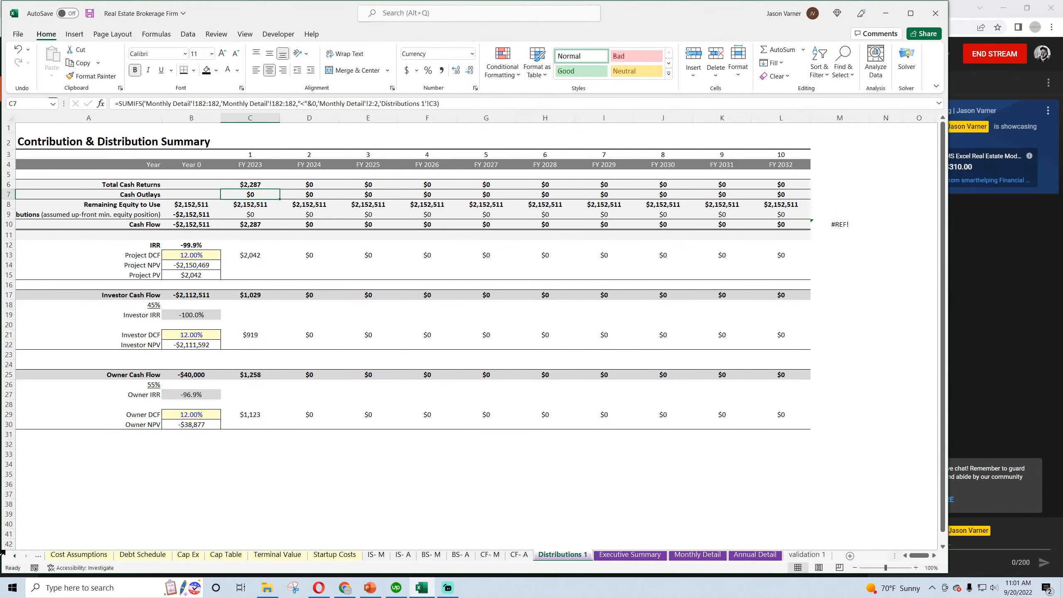
Replace 182 with 196 in the Total Cash Returns and Cash Outlays formulas across C6:L7
{"action": "left_click", "coordinate": [842, 77]}
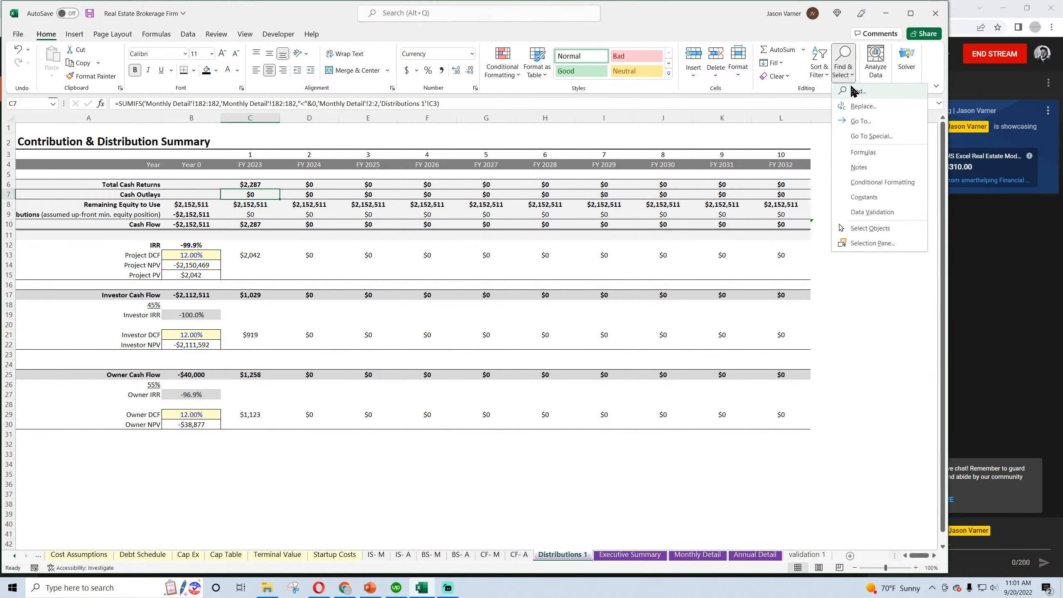
{"action": "left_click", "coordinate": [863, 111]}
{"action": "left_click_drag", "start_coordinate": [559, 372], "coordinate": [487, 371]}
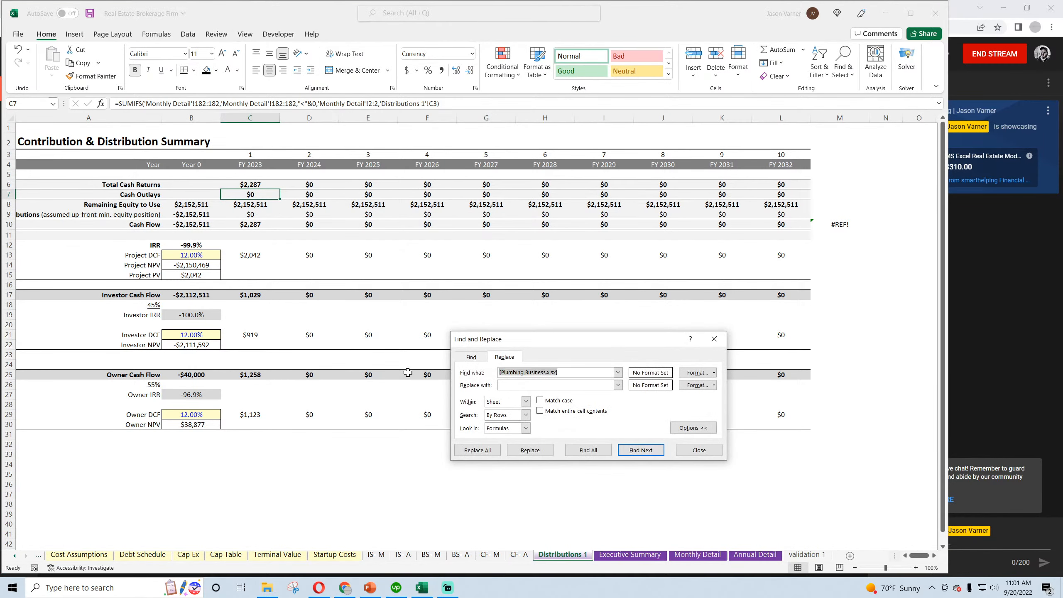
{"action": "type", "text": "182"}
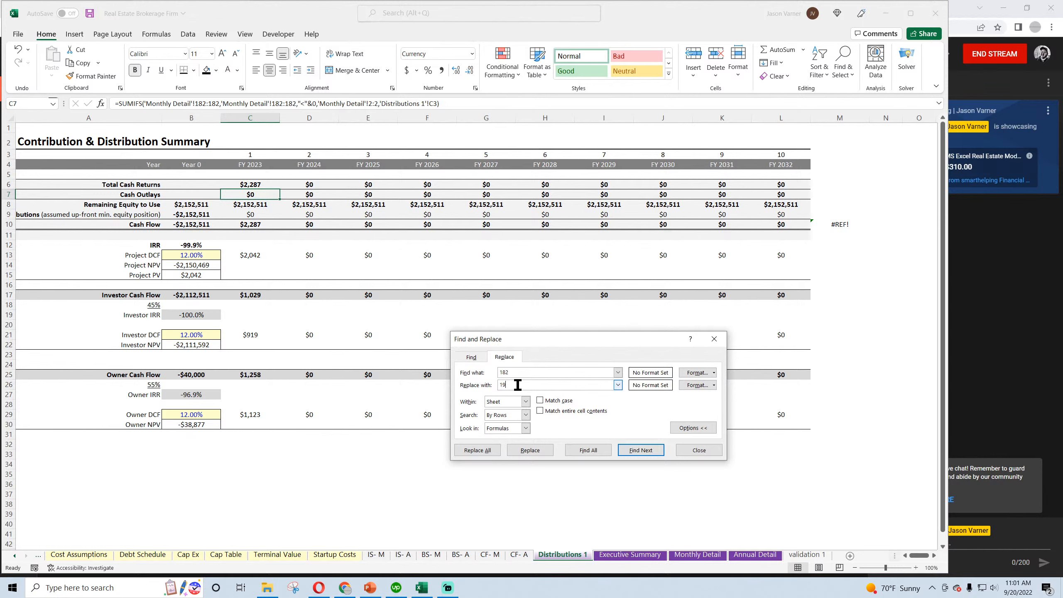
{"action": "left_click", "coordinate": [542, 452]}
{"action": "left_click", "coordinate": [695, 449]}
{"action": "left_click_drag", "start_coordinate": [250, 186], "coordinate": [805, 200]}
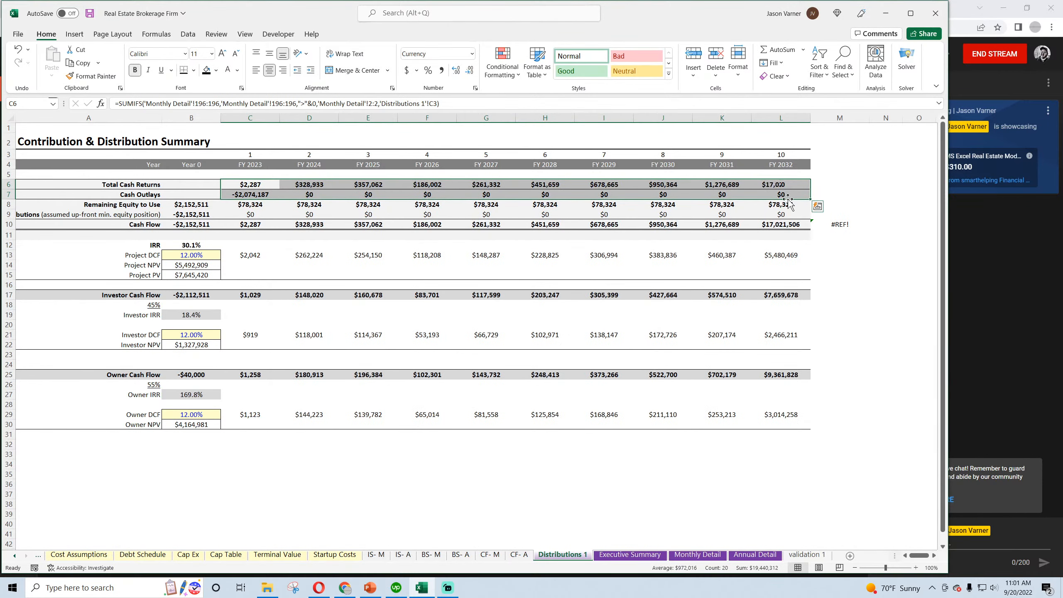
Repair the check formula in M10 so it subtracts Annual Detail's N197 from SUM(B10:L10)
{"action": "left_click", "coordinate": [830, 223]}
{"action": "double_click", "coordinate": [830, 223]}
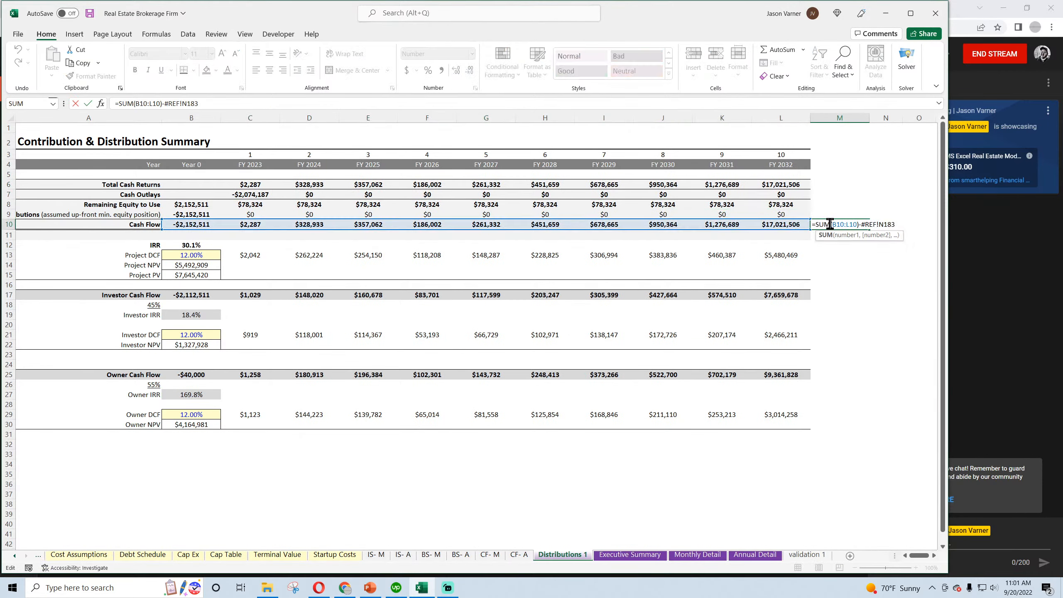
{"action": "left_click_drag", "start_coordinate": [164, 103], "coordinate": [199, 103]}
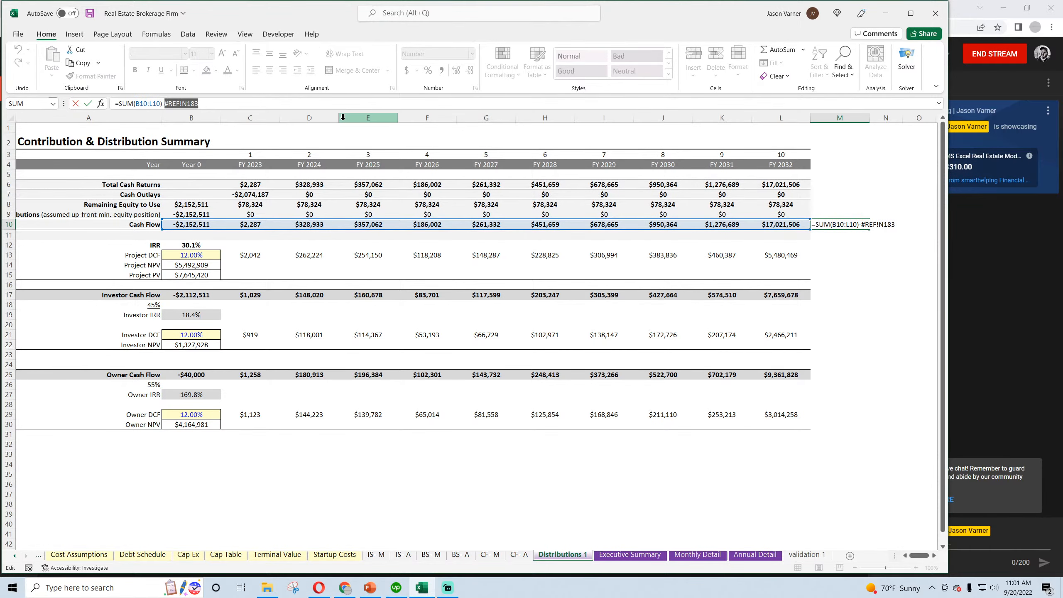
{"action": "key", "text": "BackSpace"}
{"action": "left_click", "coordinate": [756, 555]}
{"action": "scroll", "coordinate": [843, 450], "scroll_direction": "down", "scroll_amount": 20}
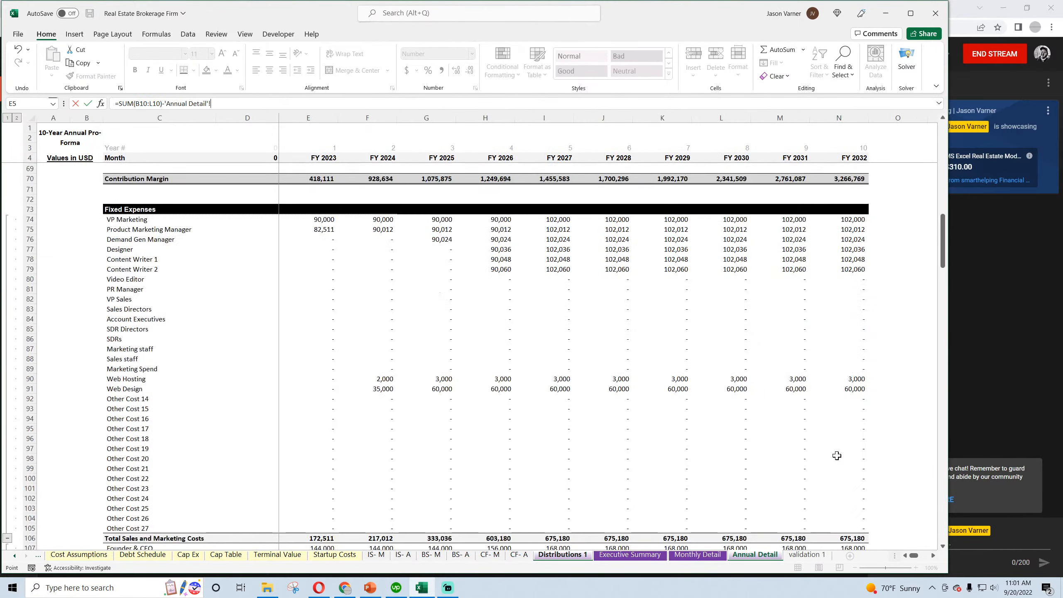
{"action": "scroll", "coordinate": [843, 450], "scroll_direction": "up", "scroll_amount": 4}
{"action": "left_click", "coordinate": [844, 460]}
{"action": "key", "text": "Return"}
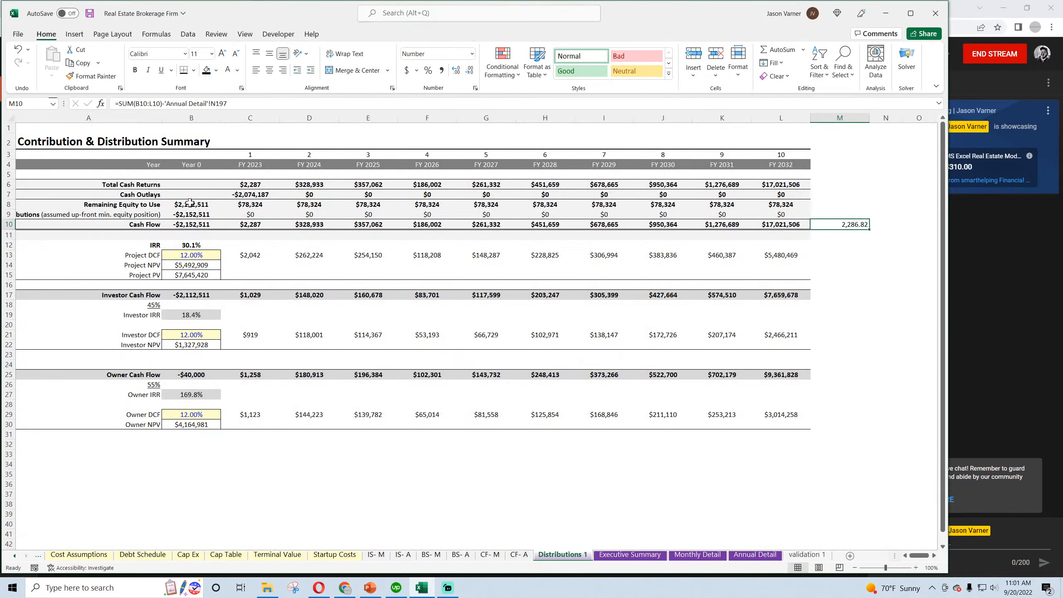
Inspect the Year 0 Remaining Equity to Use formula in B8
{"action": "left_click", "coordinate": [191, 203]}
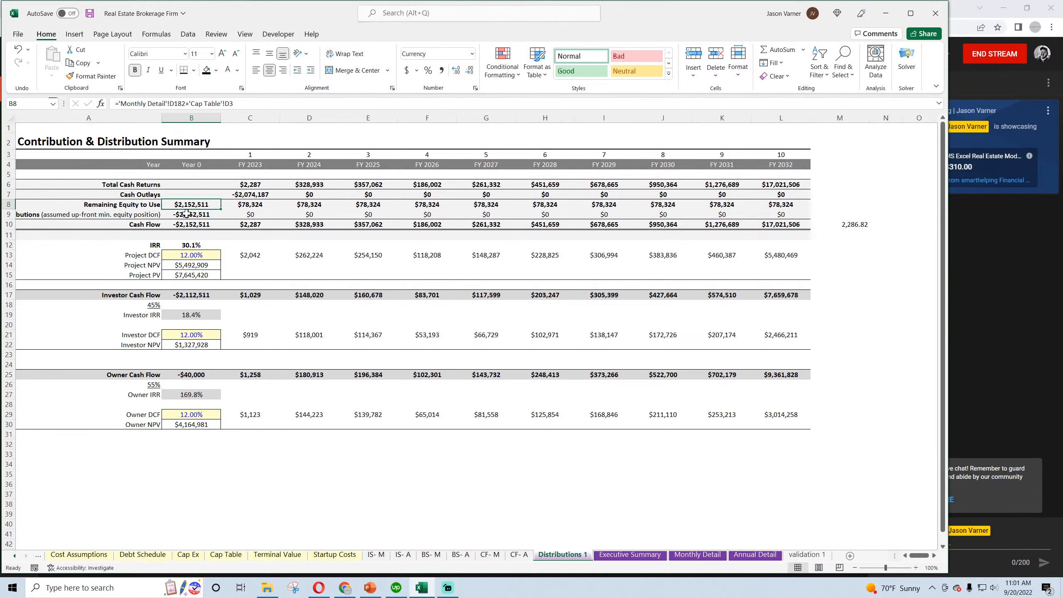
Rewrite the Year 0 Remaining Equity to Use in B8 as Global Control's C16 plus Monthly Detail's Year 0 cash flow in D196
{"action": "type", "text": "="}
{"action": "left_click", "coordinate": [14, 556]}
{"action": "left_click", "coordinate": [73, 555]}
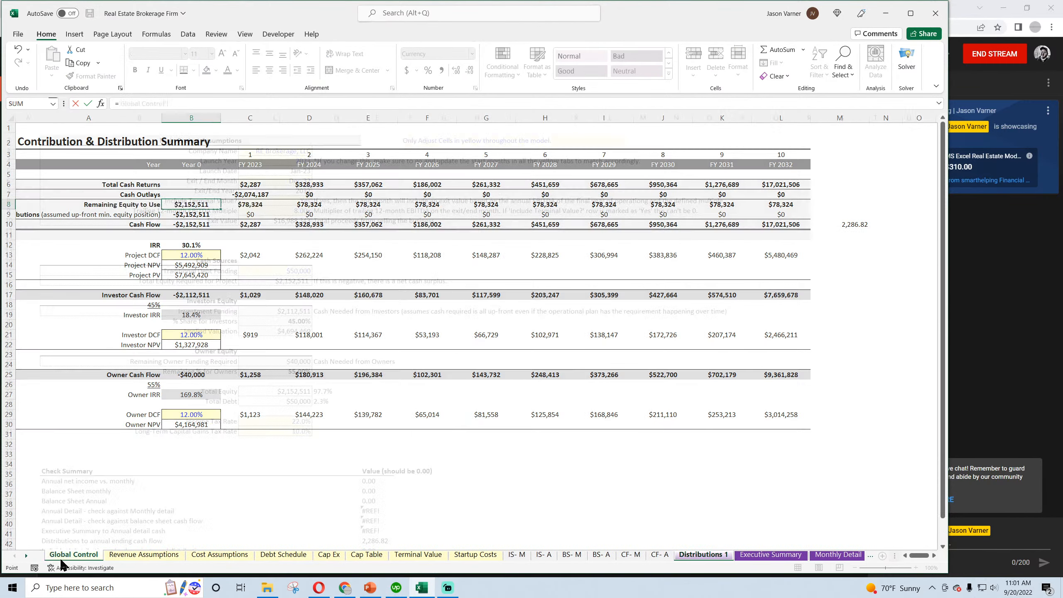
{"action": "left_click", "coordinate": [281, 273]}
{"action": "left_click", "coordinate": [280, 280]}
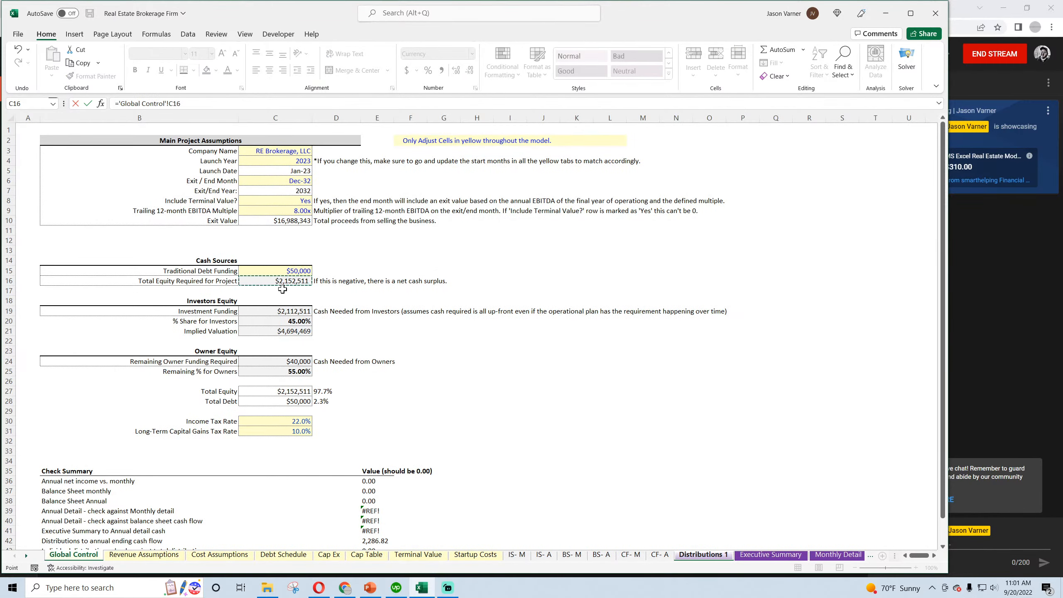
{"action": "type", "text": "+"}
{"action": "left_click", "coordinate": [836, 555]}
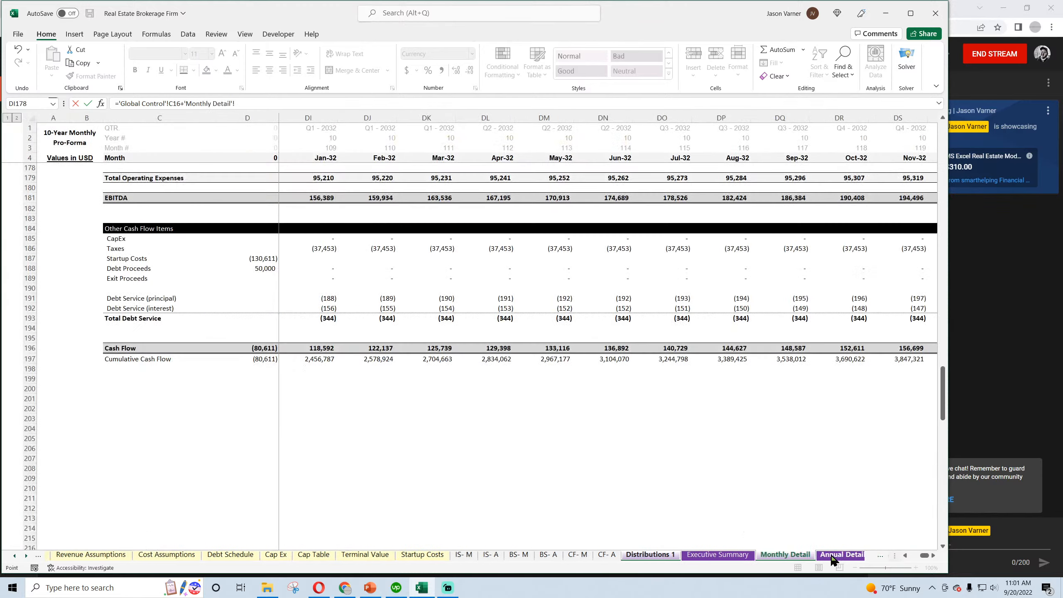
{"action": "left_click", "coordinate": [260, 348]}
{"action": "key", "text": "Return"}
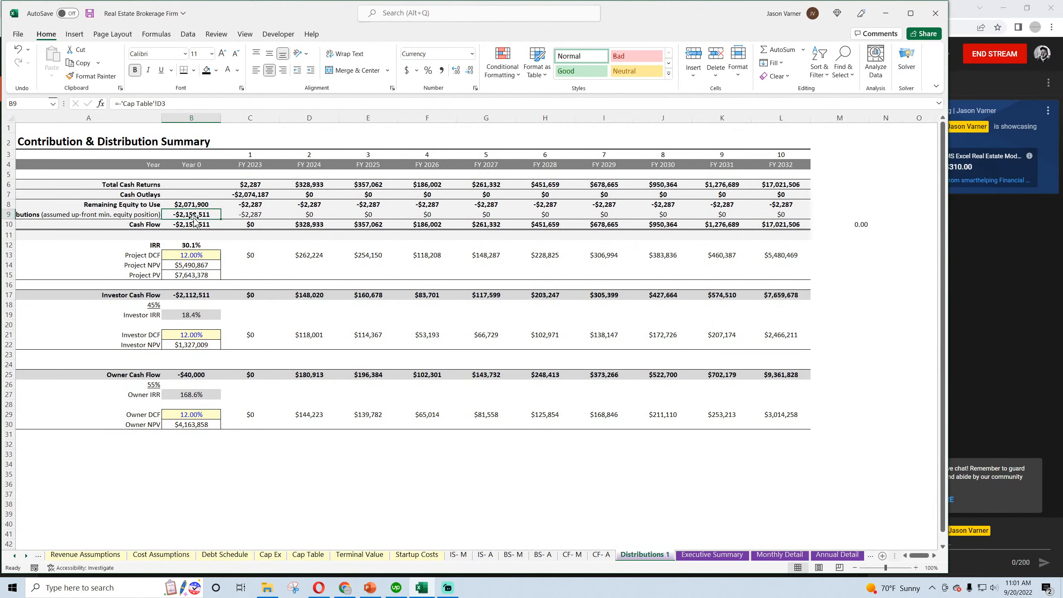
Set the Year 0 contributions in B9 to the negative of Global Control's C16, and make Cash Flow in B10 equal B9
{"action": "type", "text": "=-"}
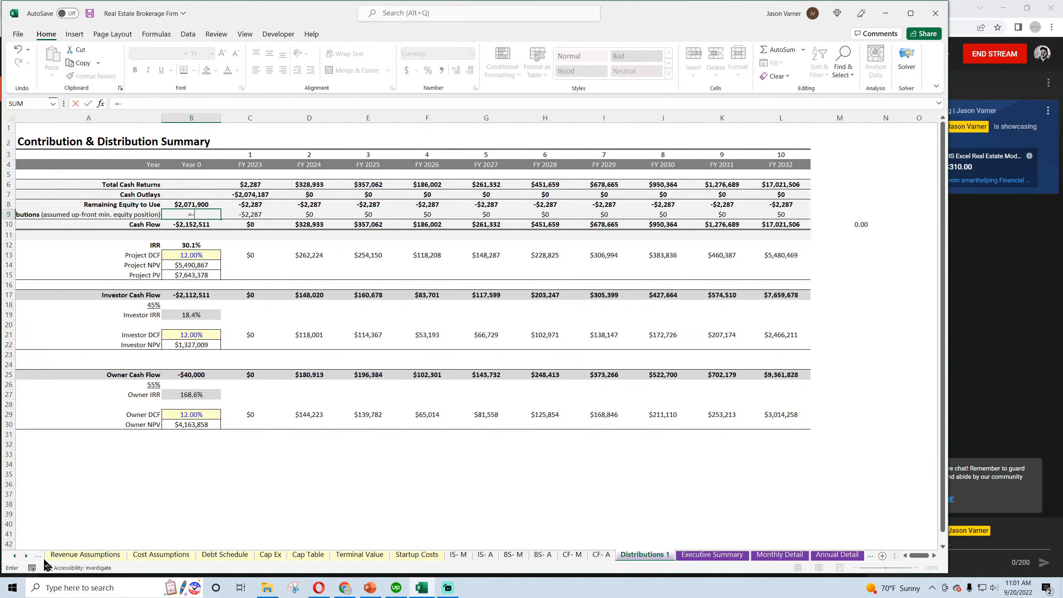
{"action": "left_click", "coordinate": [38, 556]}
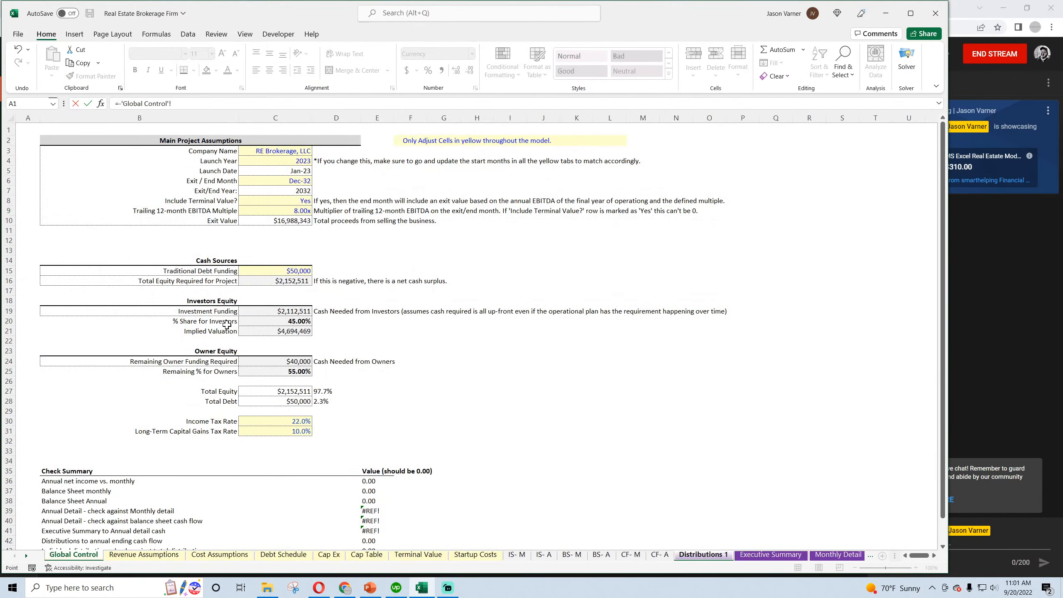
{"action": "left_click", "coordinate": [289, 290]}
{"action": "key", "text": "Return"}
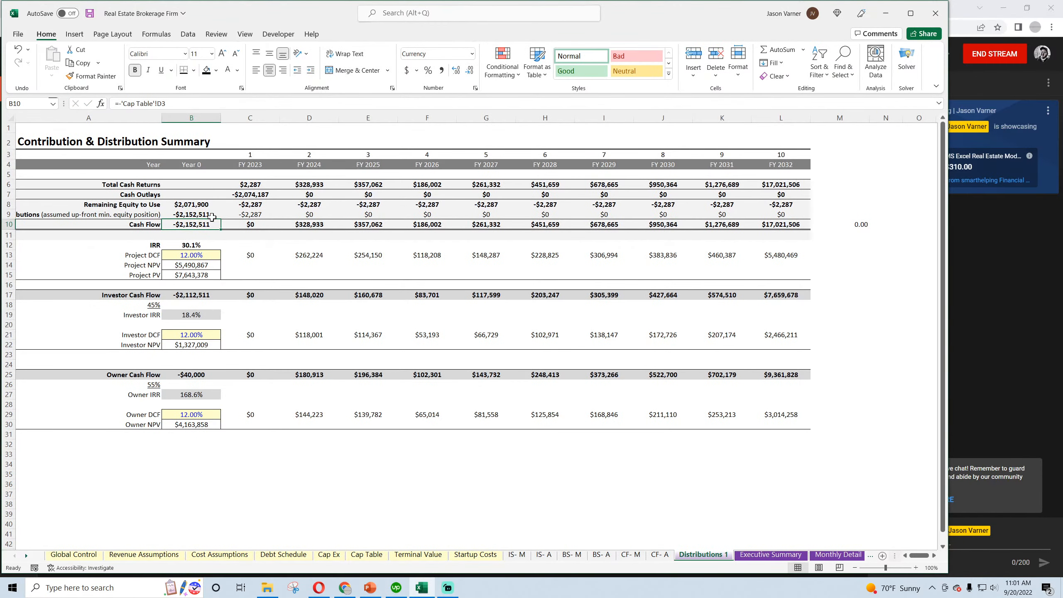
{"action": "type", "text": "="}
{"action": "left_click", "coordinate": [195, 216]}
{"action": "key", "text": "Return"}
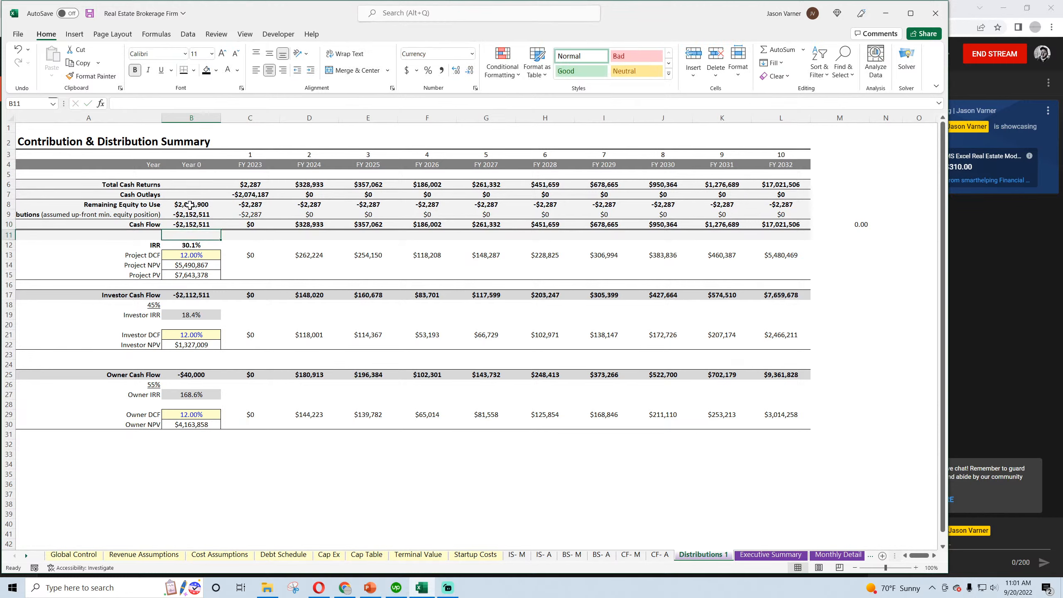
Apply the custom format _(* #,##0_);_(* (#,##0);_(* "-"_);_(@_) to all dollar figures in the project, investor and owner sections
{"action": "left_click_drag", "start_coordinate": [194, 185], "coordinate": [762, 226]}
{"action": "left_click_drag", "start_coordinate": [225, 258], "coordinate": [797, 254]}
{"action": "left_click_drag", "start_coordinate": [191, 265], "coordinate": [775, 294]}
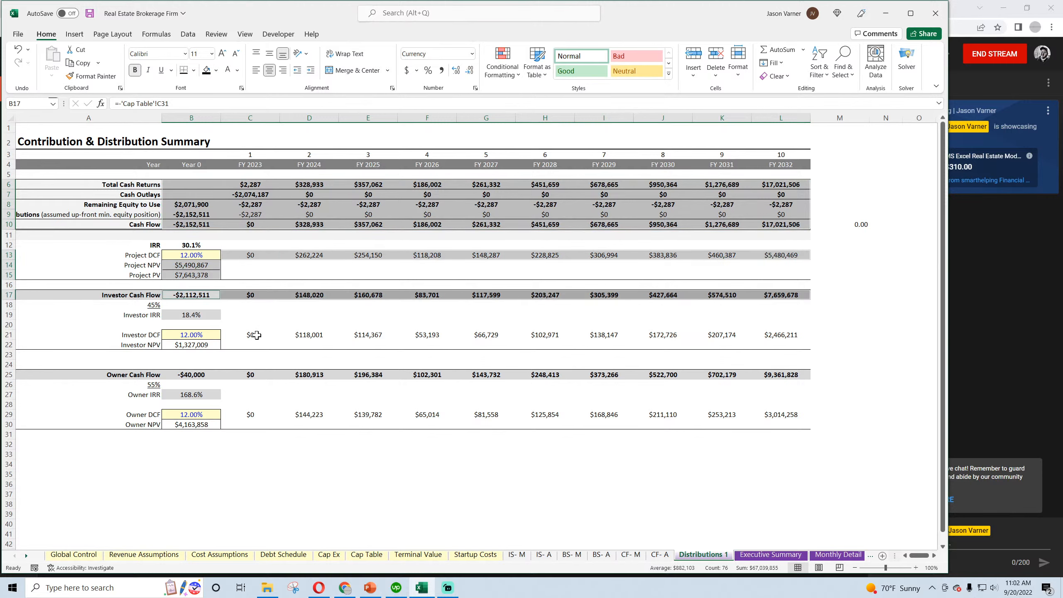
{"action": "left_click_drag", "start_coordinate": [256, 335], "coordinate": [775, 335]}
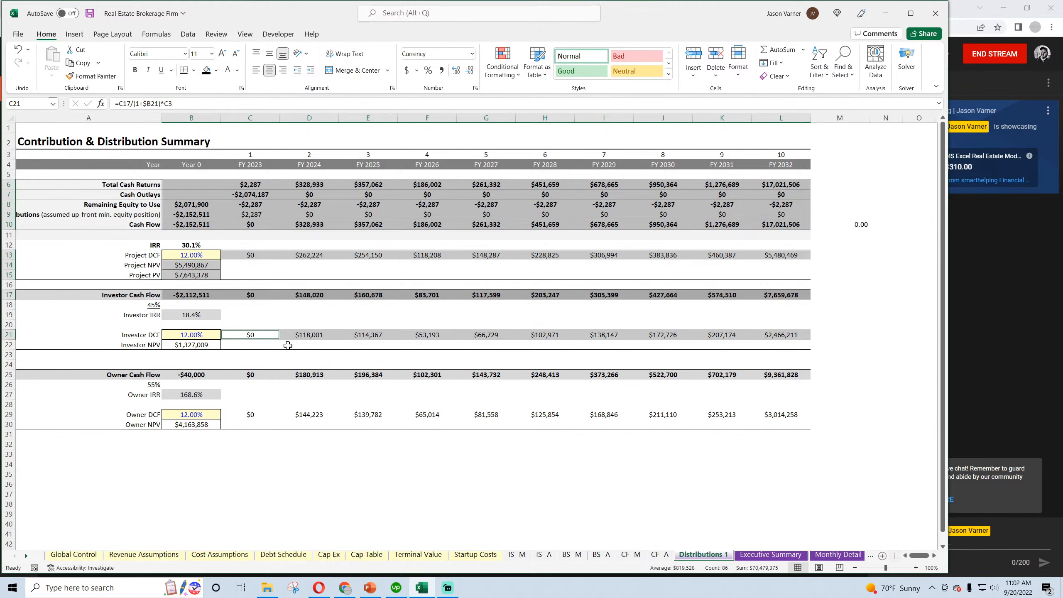
{"action": "left_click", "coordinate": [183, 345], "text": "ctrl"}
{"action": "left_click_drag", "start_coordinate": [191, 375], "coordinate": [767, 375]}
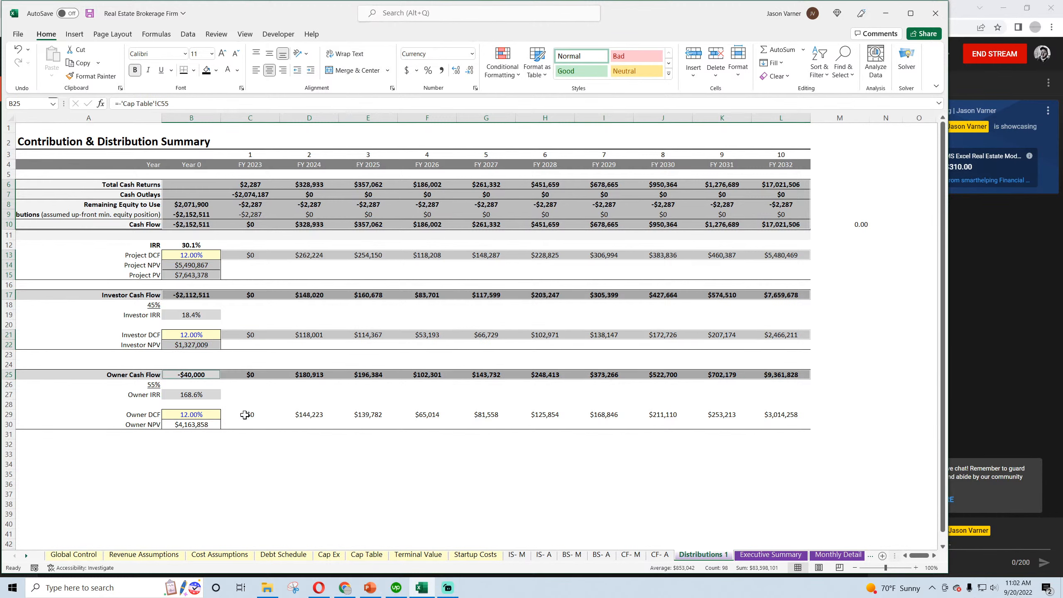
{"action": "left_click_drag", "start_coordinate": [245, 415], "coordinate": [761, 414]}
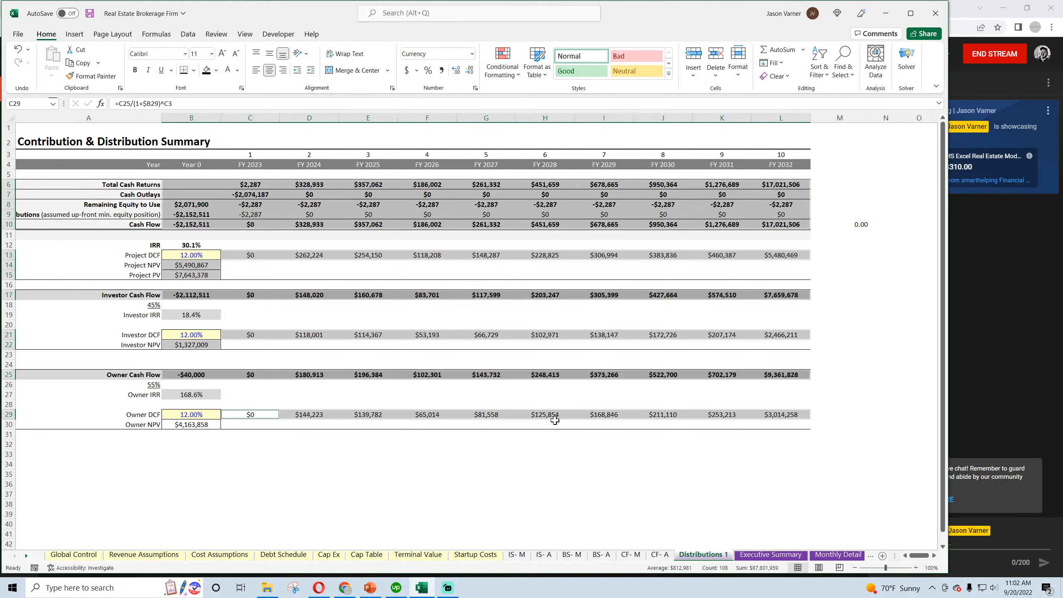
{"action": "left_click", "coordinate": [180, 424], "text": "ctrl"}
{"action": "left_click", "coordinate": [476, 88]}
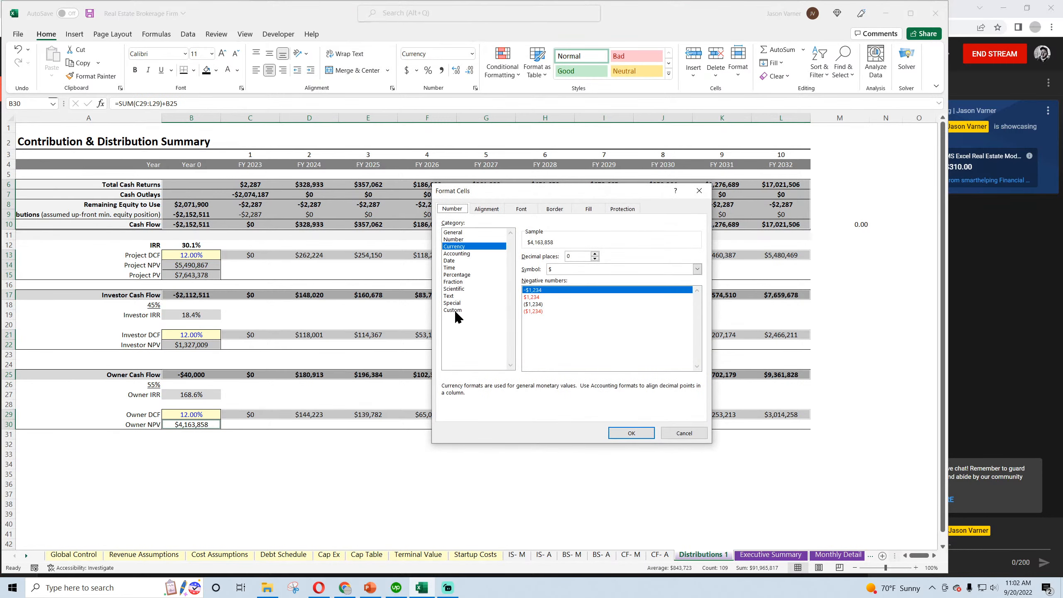
{"action": "left_click", "coordinate": [620, 282]}
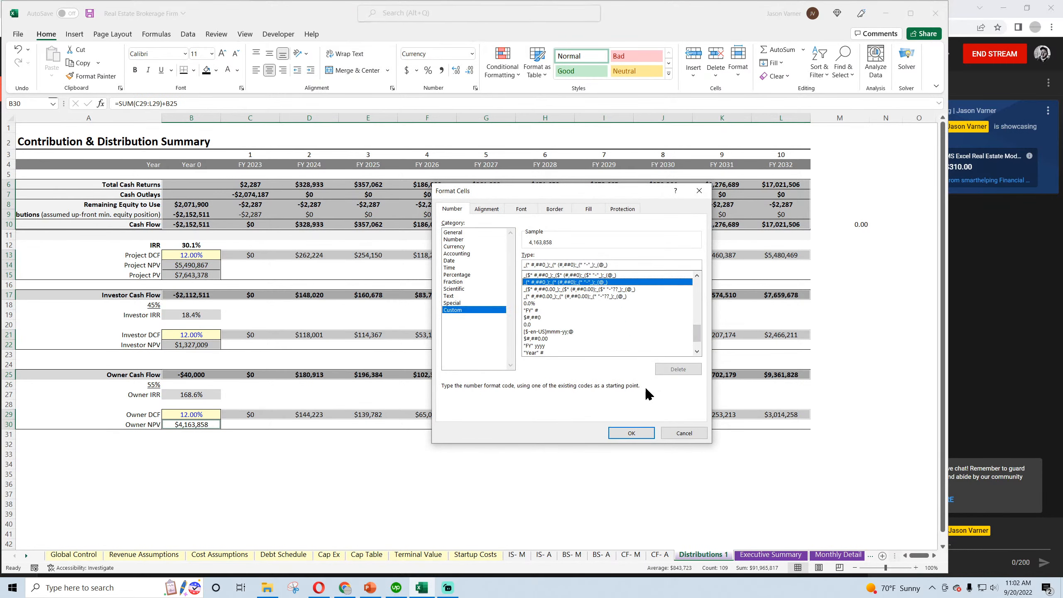
{"action": "left_click", "coordinate": [639, 433]}
{"action": "left_click", "coordinate": [377, 473]}
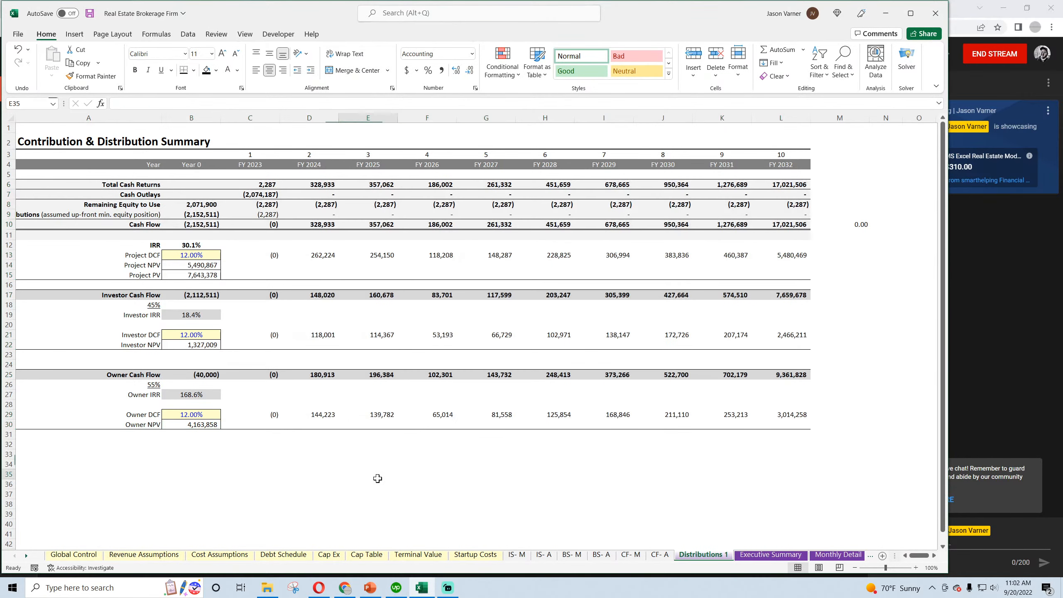
Enter the label "Values in USD" in A3 under the summary title and save the workbook
{"action": "left_click", "coordinate": [38, 143]}
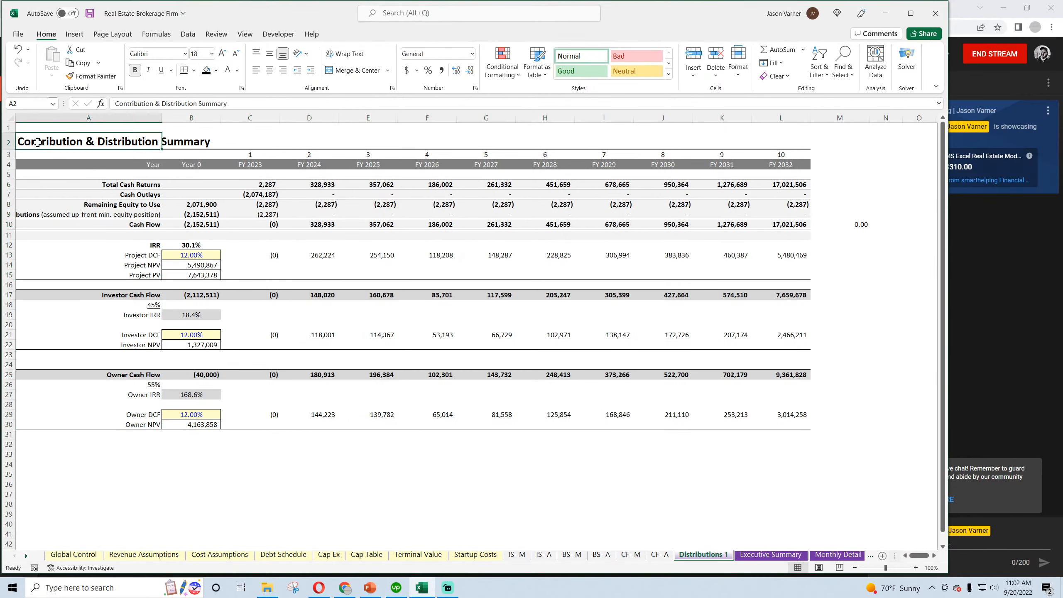
{"action": "left_click", "coordinate": [29, 154]}
{"action": "type", "text": "Value"}
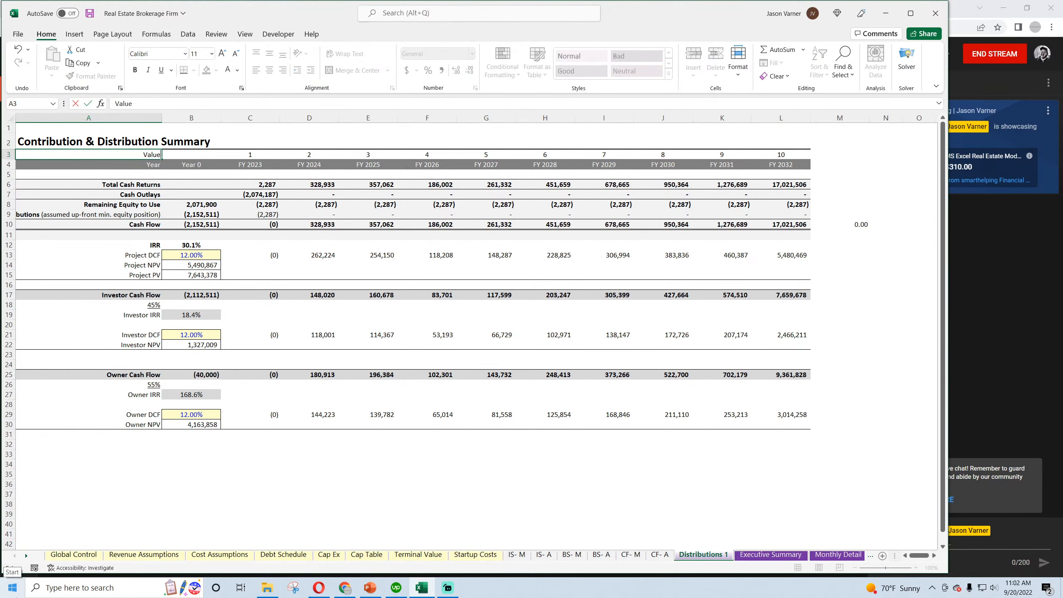
{"action": "type", "text": "s in USD"}
{"action": "key", "text": "Return"}
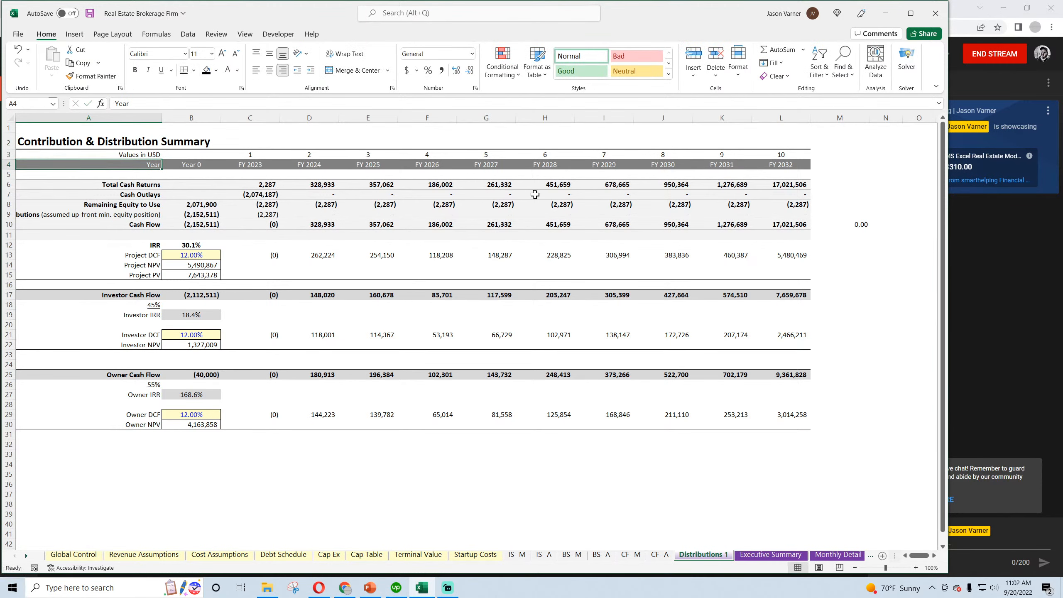
{"action": "left_click", "coordinate": [90, 14]}
Inspect the formulas for first-year cash returns, the M10 check, project NPV and PV, and investor and owner IRR and NPV, and save the workbook
{"action": "left_click", "coordinate": [264, 185]}
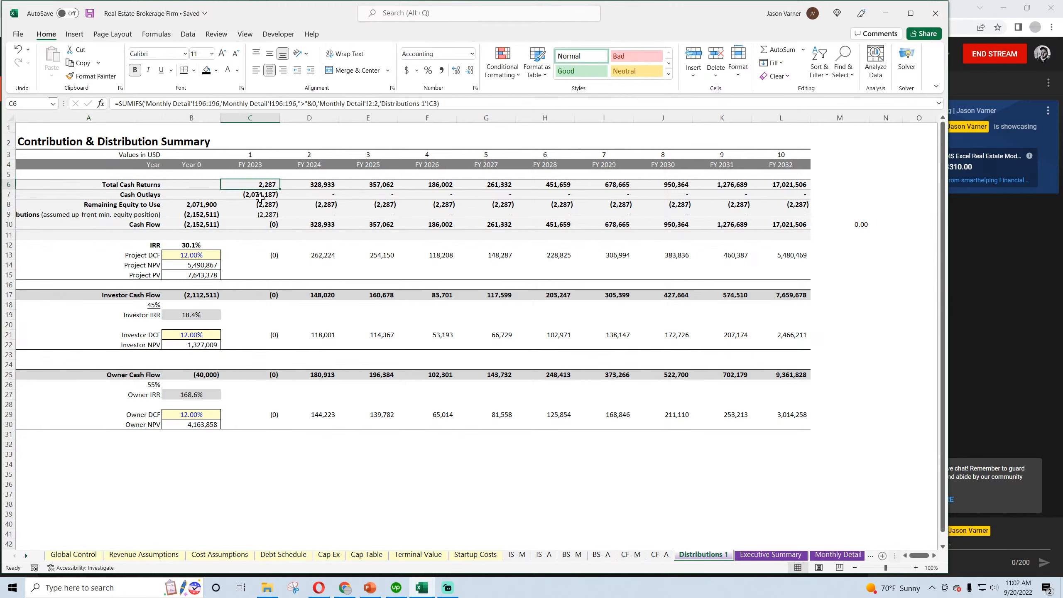
{"action": "left_click", "coordinate": [846, 225]}
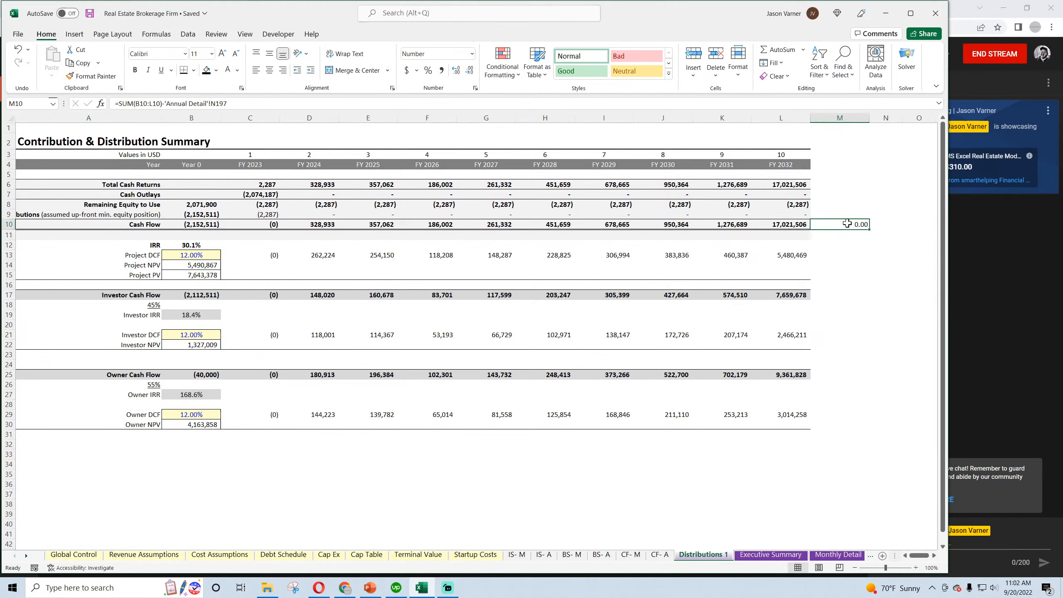
{"action": "double_click", "coordinate": [197, 265]}
{"action": "key", "text": "Return"}
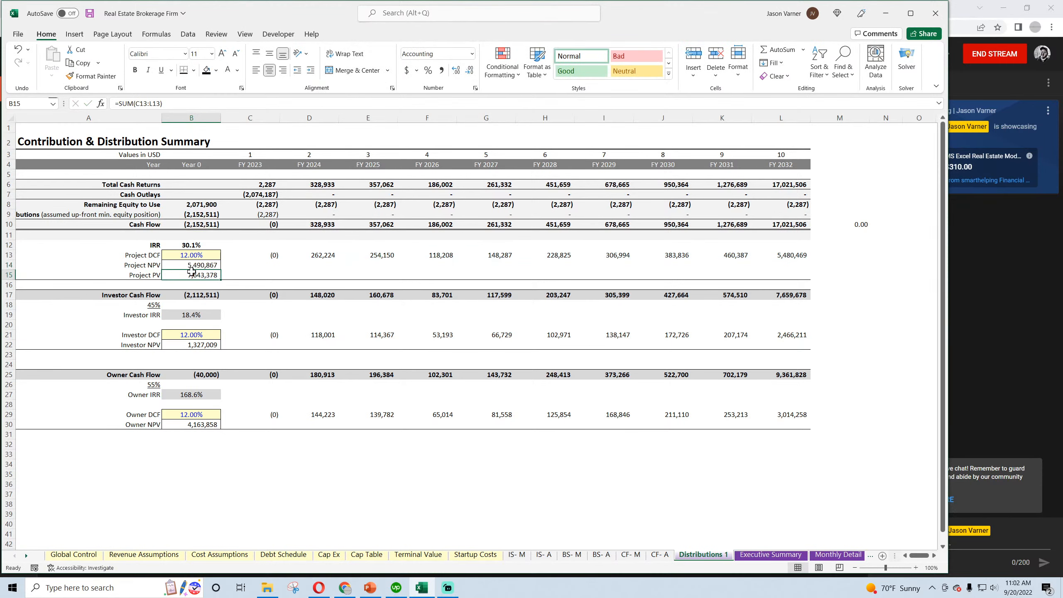
{"action": "double_click", "coordinate": [192, 275]}
{"action": "key", "text": "Escape"}
{"action": "double_click", "coordinate": [189, 317]}
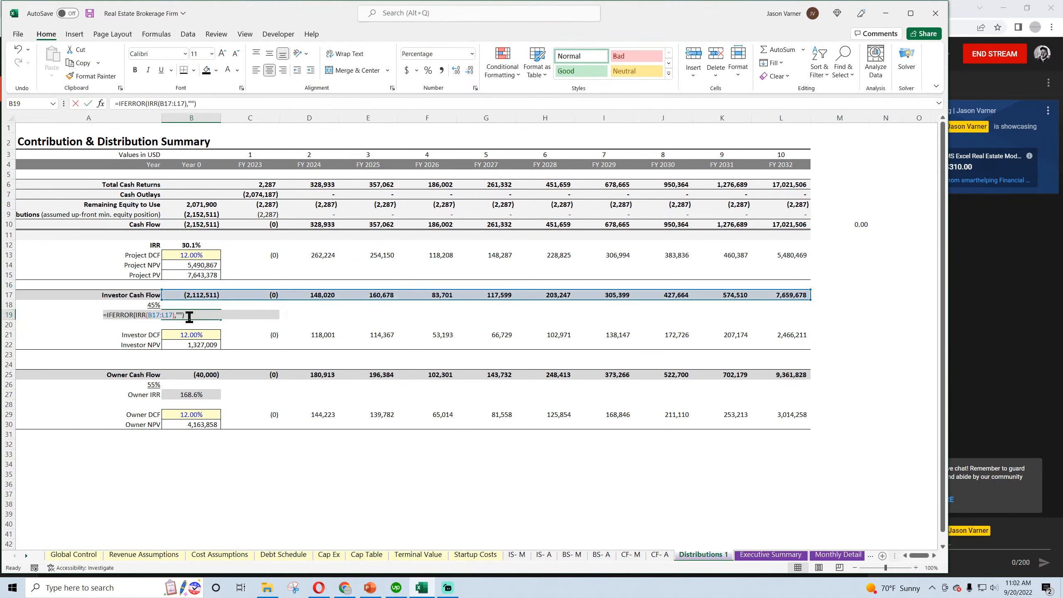
{"action": "key", "text": "Escape"}
{"action": "double_click", "coordinate": [196, 345]}
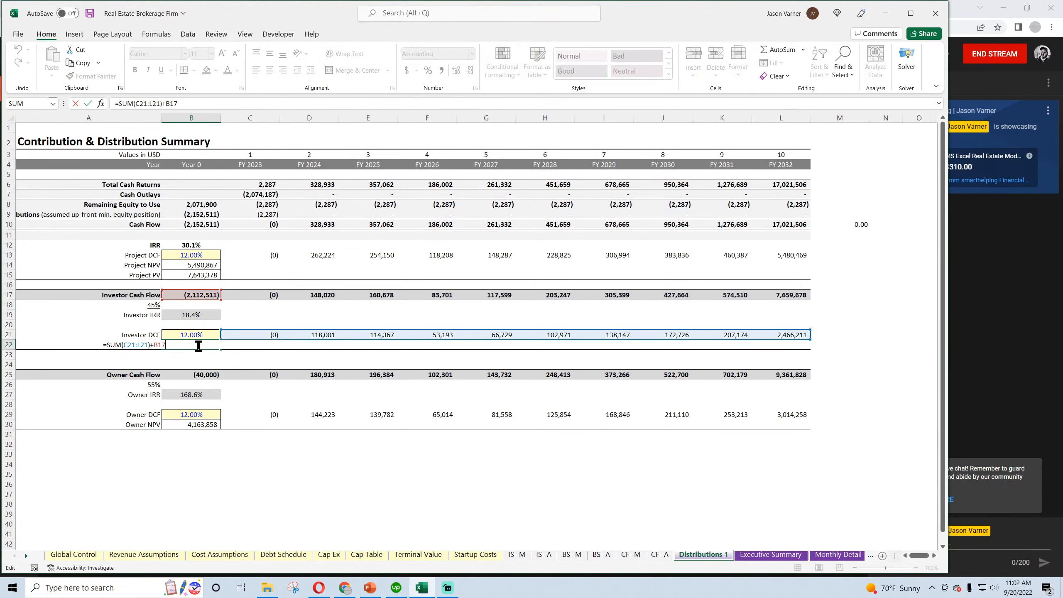
{"action": "key", "text": "Escape"}
{"action": "left_click", "coordinate": [198, 396]}
{"action": "double_click", "coordinate": [198, 396]}
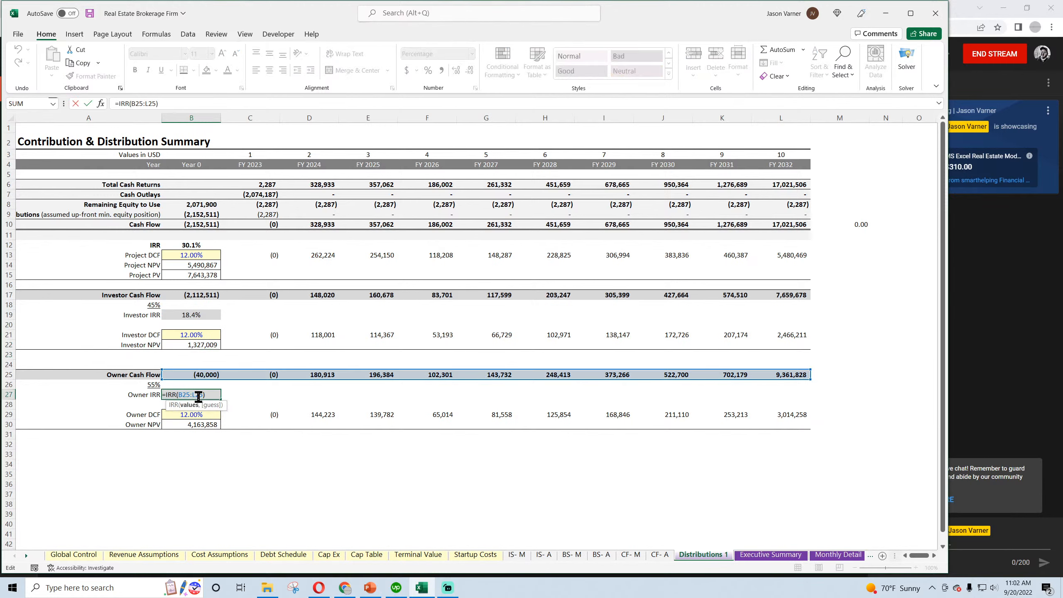
{"action": "key", "text": "Escape"}
{"action": "double_click", "coordinate": [195, 424]}
{"action": "key", "text": "Return"}
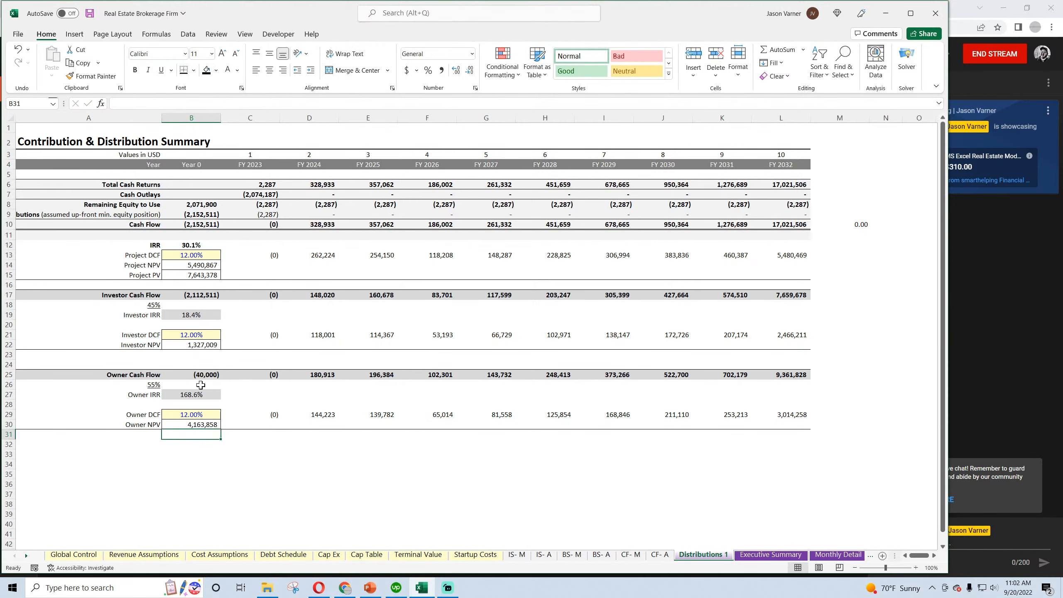
{"action": "left_click", "coordinate": [90, 13]}
{"action": "scroll", "coordinate": [335, 297], "scroll_direction": "down", "scroll_amount": 2}
{"action": "scroll", "coordinate": [340, 301], "scroll_direction": "up", "scroll_amount": 2}
On the Executive Summary sheet, rename the Tier 1 Service Revenue label in B5 as "Deal Type 1 Brokerage Net Revenue"
{"action": "left_click", "coordinate": [771, 555]}
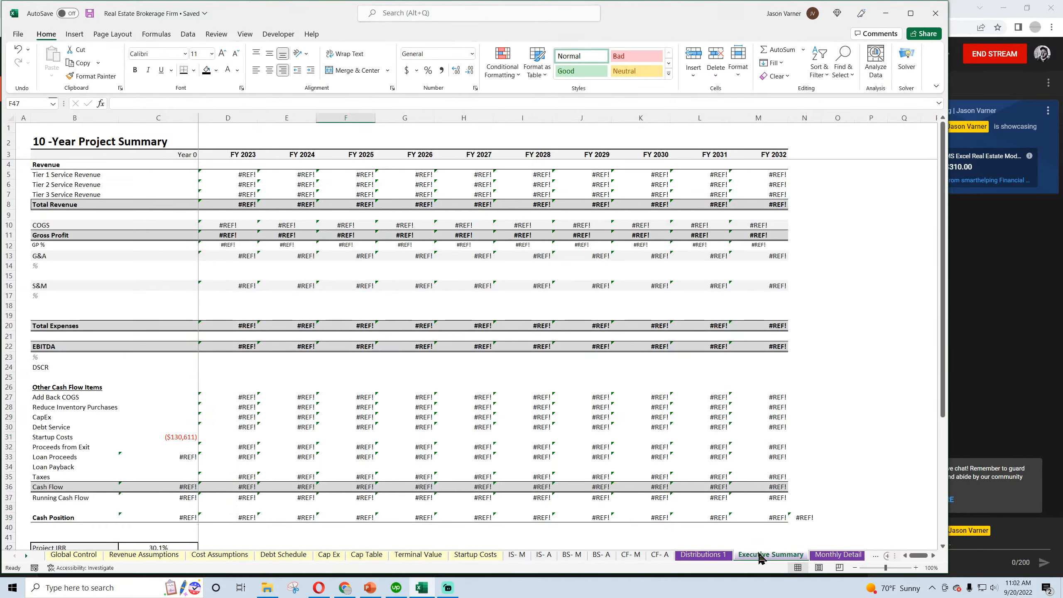
{"action": "left_click", "coordinate": [63, 175]}
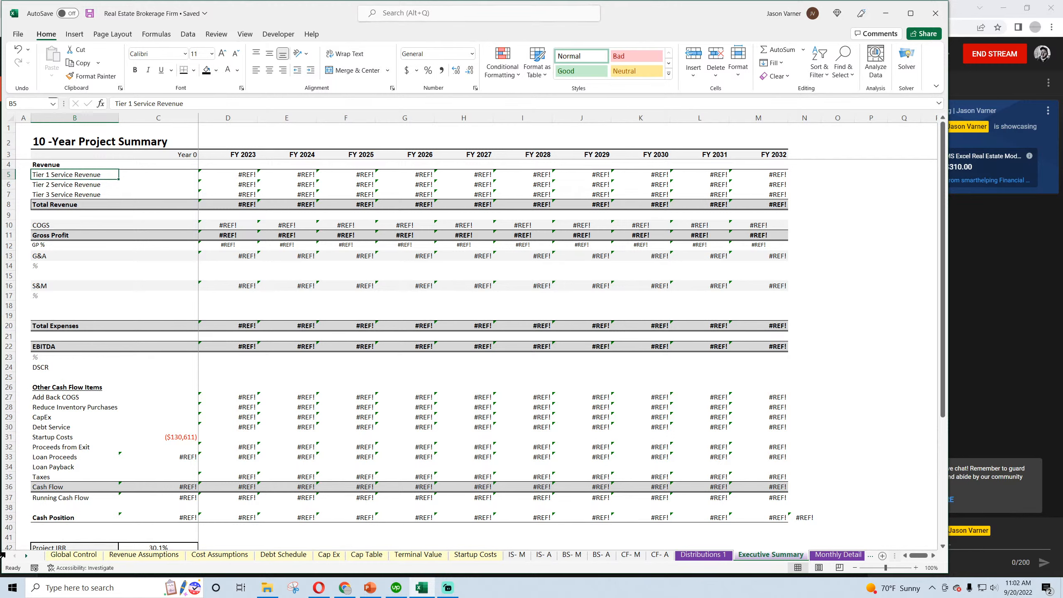
{"action": "type", "text": "Deal Type 1 B"}
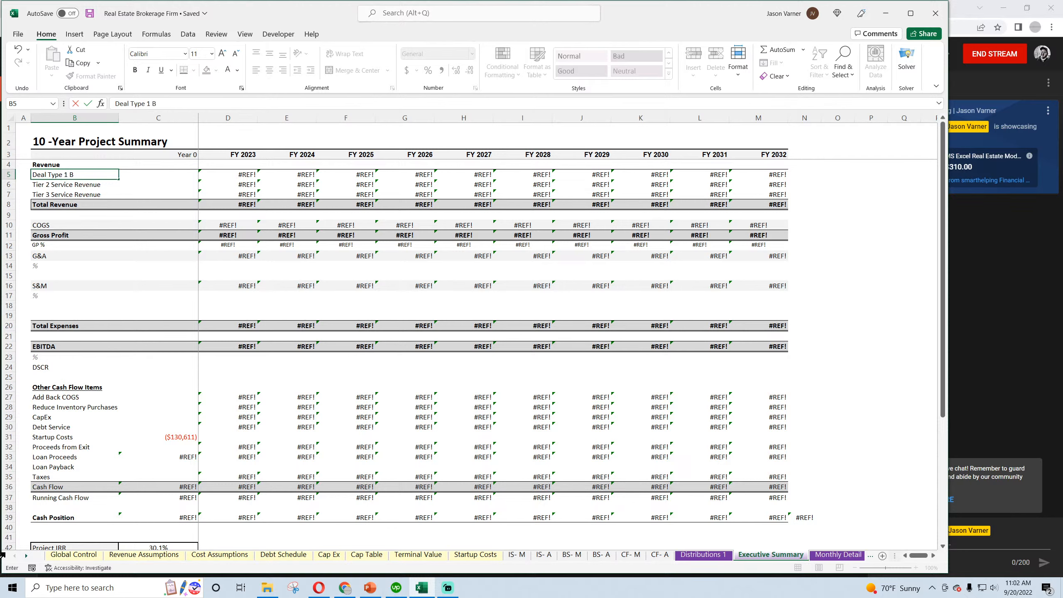
{"action": "type", "text": "rokerage Net Revenue"}
{"action": "key", "text": "Return"}
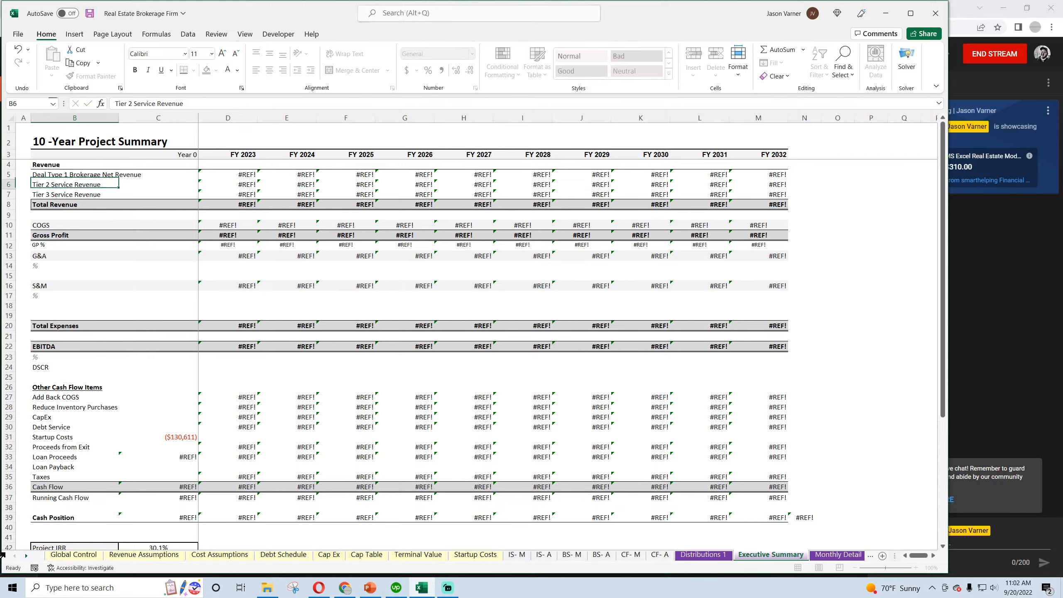
Rename the Tier 2 Service Revenue label in B6 as "Deal Type 2 Brokerage Net Revenue"
{"action": "type", "text": "Deal Type 2"}
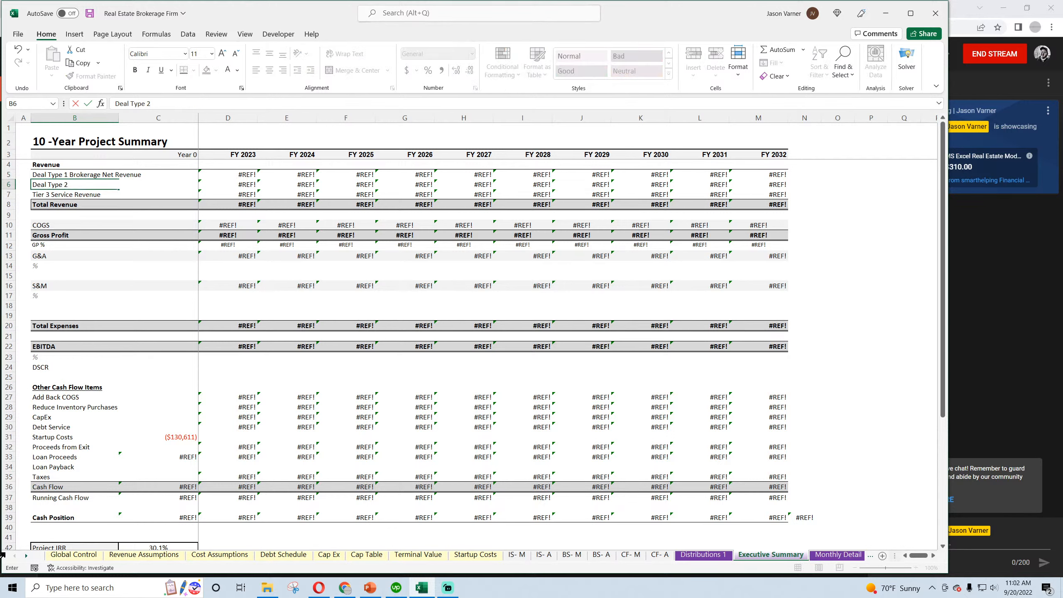
{"action": "type", "text": " Brokerage Revenue"}
{"action": "key", "text": "BackSpace"}
{"action": "key", "text": "BackSpace"}
{"action": "type", "text": "Net Revenue"}
{"action": "key", "text": "Return"}
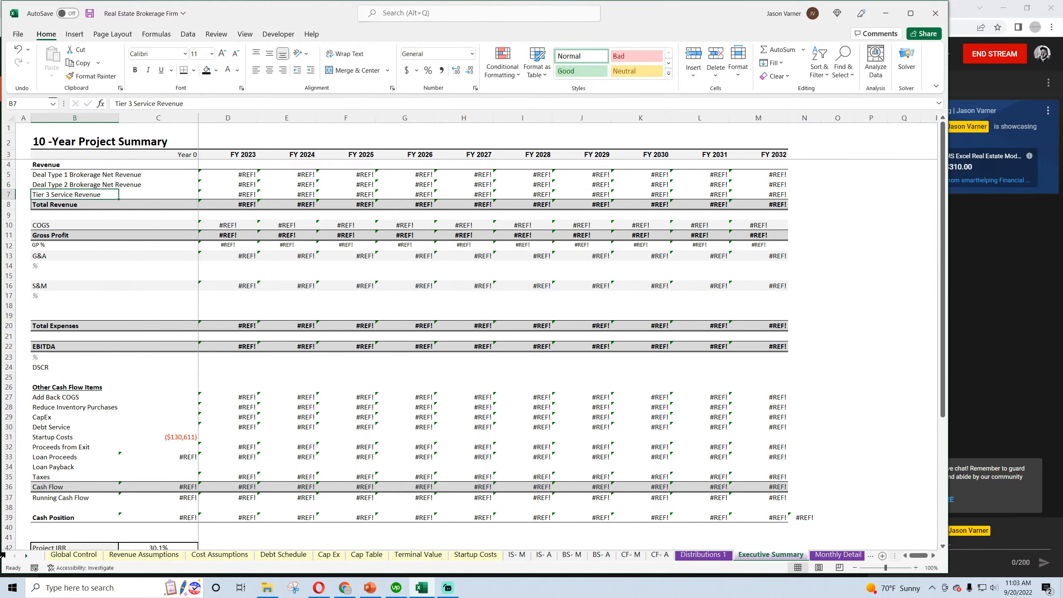
Clear the Tier 3 Service Revenue label in B7 and rename the total label in B8 as "Total Net Revenue"
{"action": "key", "text": "Delete"}
{"action": "key", "text": "Down"}
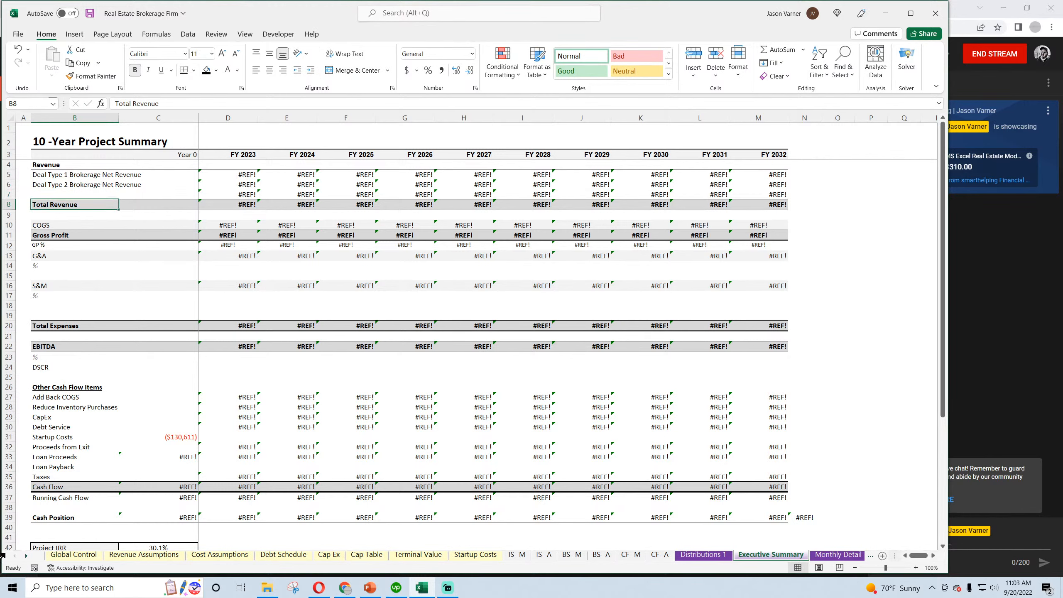
{"action": "type", "text": "Total net"}
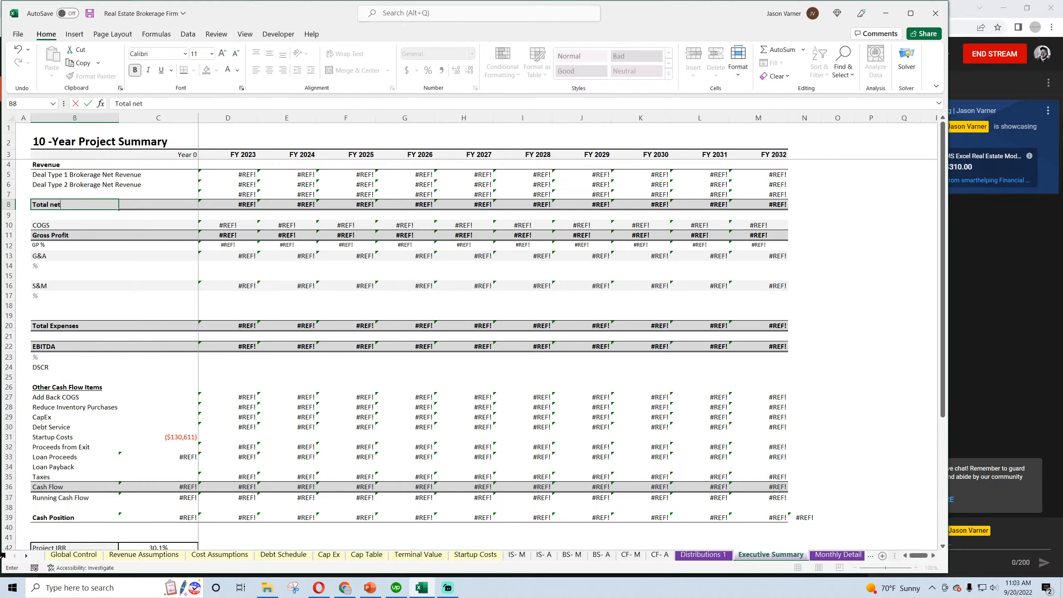
{"action": "key", "text": "BackSpace"}
{"action": "key", "text": "BackSpace"}
{"action": "key", "text": "BackSpace"}
{"action": "type", "text": "Net Revenue"}
{"action": "key", "text": "Return"}
Rename the COGS label in B10 as "Variable Costs" and the Gross Profit label in B11 as "Contribution Margin"
{"action": "key", "text": "Down"}
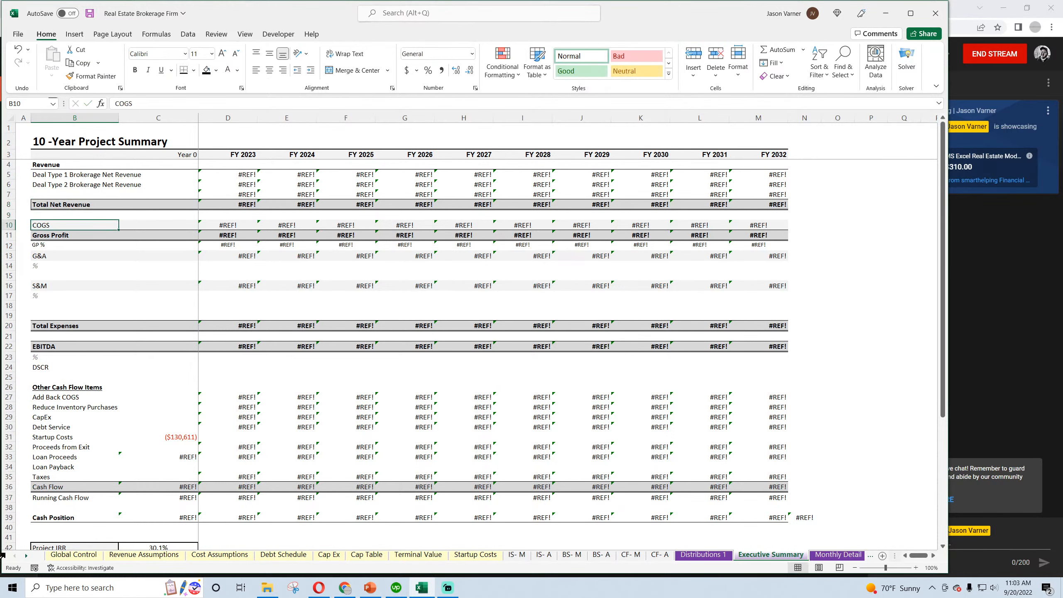
{"action": "type", "text": "Variable"}
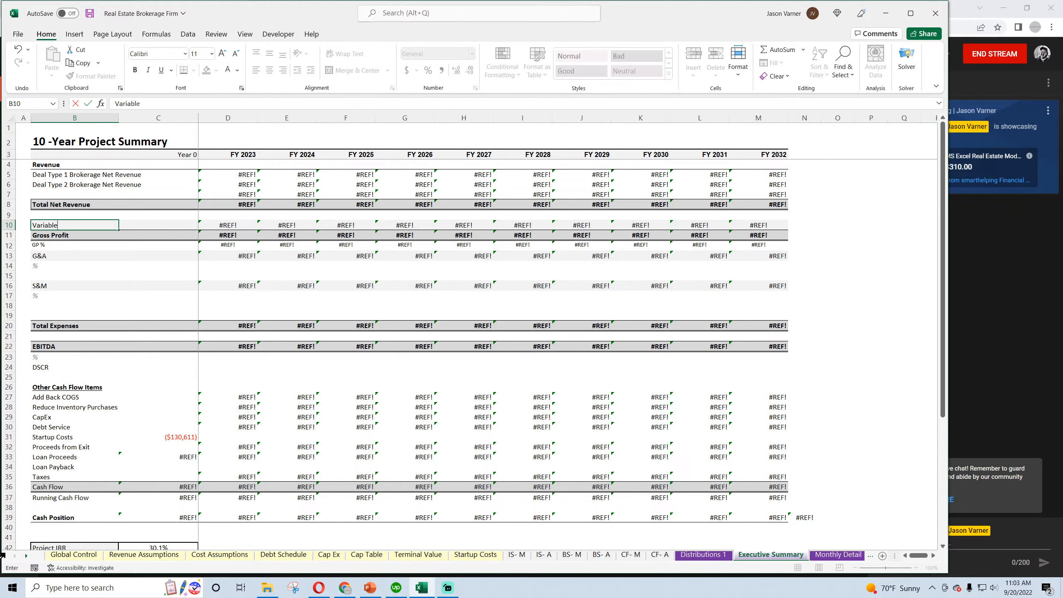
{"action": "type", "text": " Costs"}
{"action": "key", "text": "Return"}
{"action": "type", "text": "Cont"}
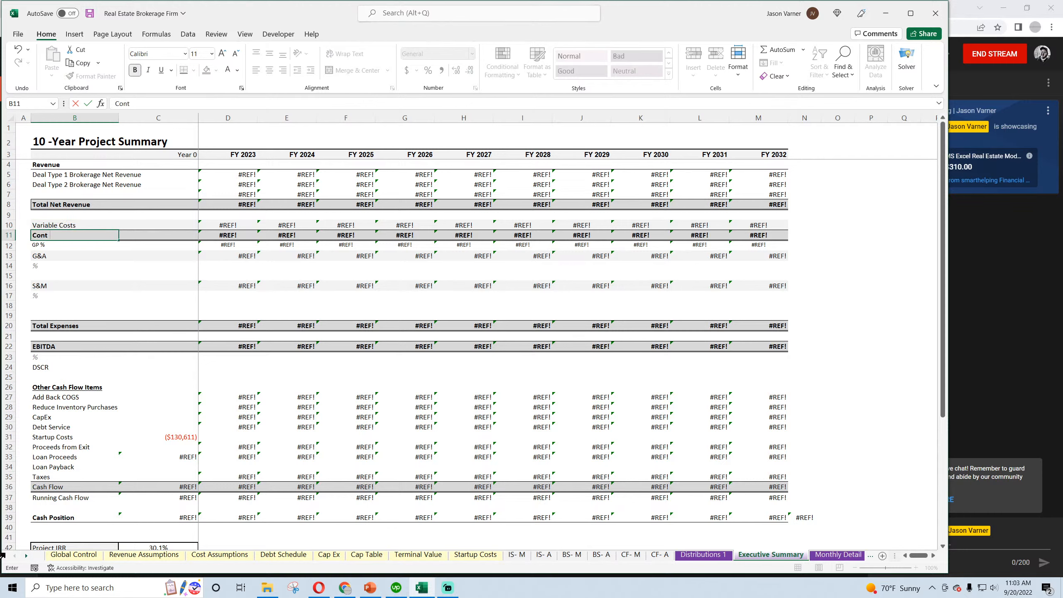
{"action": "type", "text": "ribution Margin"}
{"action": "key", "text": "Return"}
Clear the broken FY 2023 revenue formulas in D5:D7 above Total Net Revenue
{"action": "left_click", "coordinate": [242, 174]}
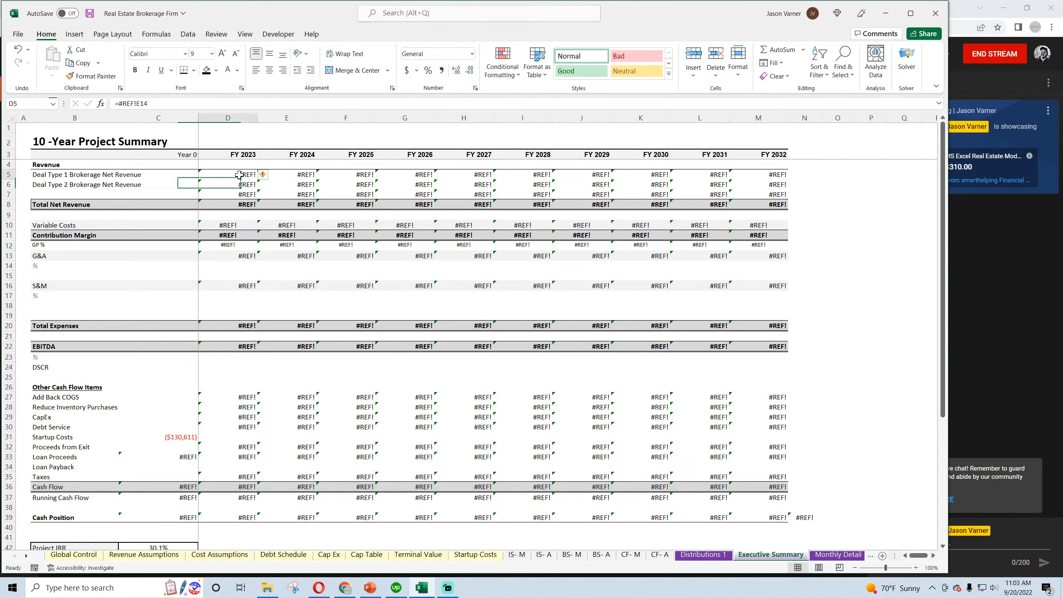
{"action": "key", "text": "Delete"}
{"action": "key", "text": "Down"}
{"action": "key", "text": "Delete"}
{"action": "key", "text": "Down"}
{"action": "key", "text": "Delete"}
{"action": "key", "text": "Down"}
Apply the accounting format without currency symbol or decimals to all summary amount rows and the equity required and cash returned cells
{"action": "left_click", "coordinate": [238, 176]}
{"action": "left_click_drag", "start_coordinate": [238, 176], "coordinate": [779, 205]}
{"action": "left_click_drag", "start_coordinate": [232, 225], "coordinate": [760, 235]}
{"action": "left_click_drag", "start_coordinate": [228, 256], "coordinate": [755, 257]}
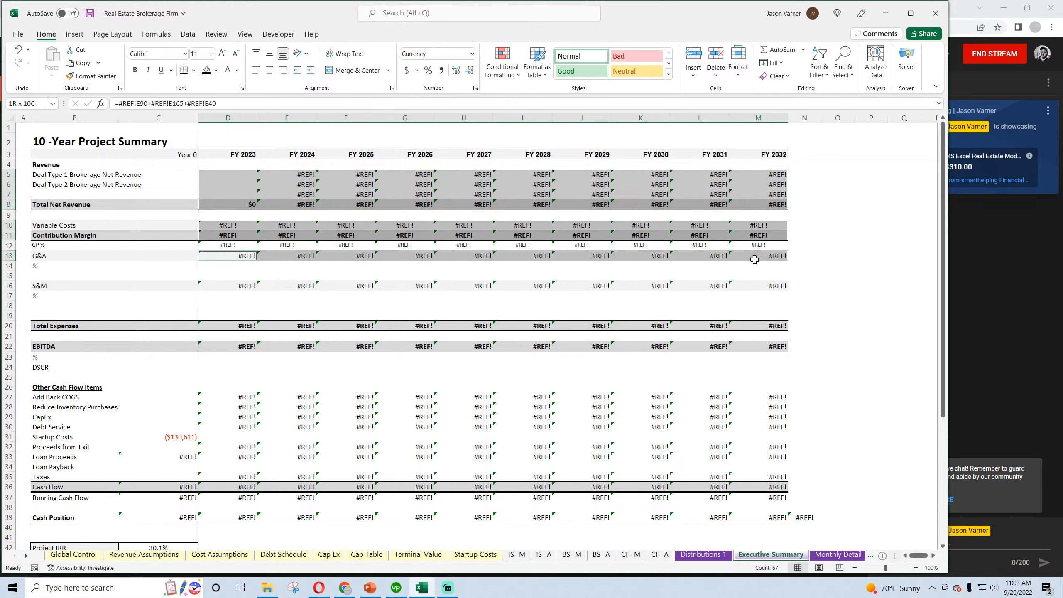
{"action": "left_click_drag", "start_coordinate": [241, 286], "coordinate": [762, 348]}
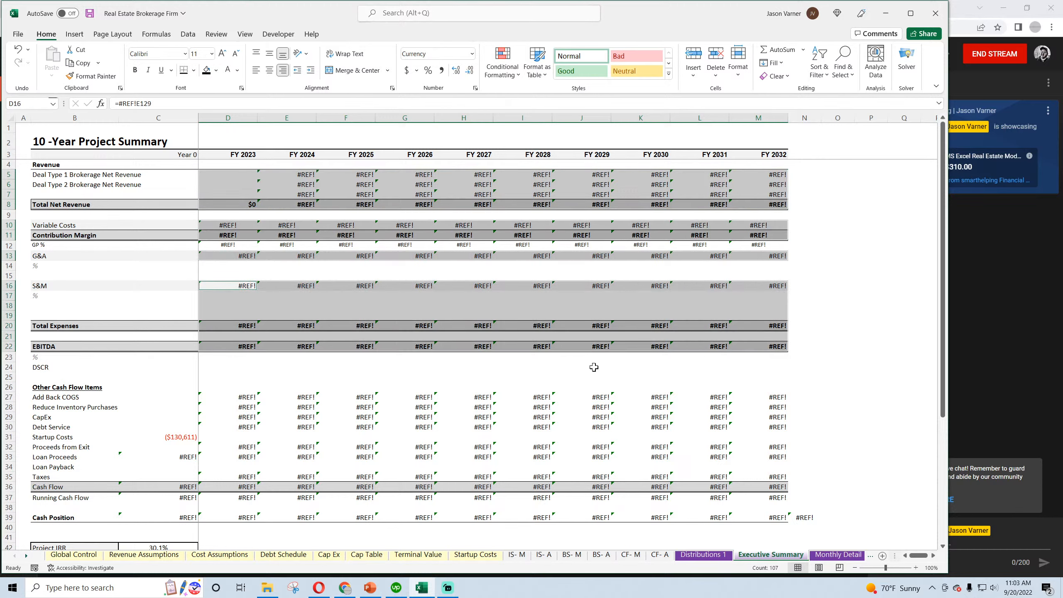
{"action": "left_click_drag", "start_coordinate": [183, 397], "coordinate": [773, 518]}
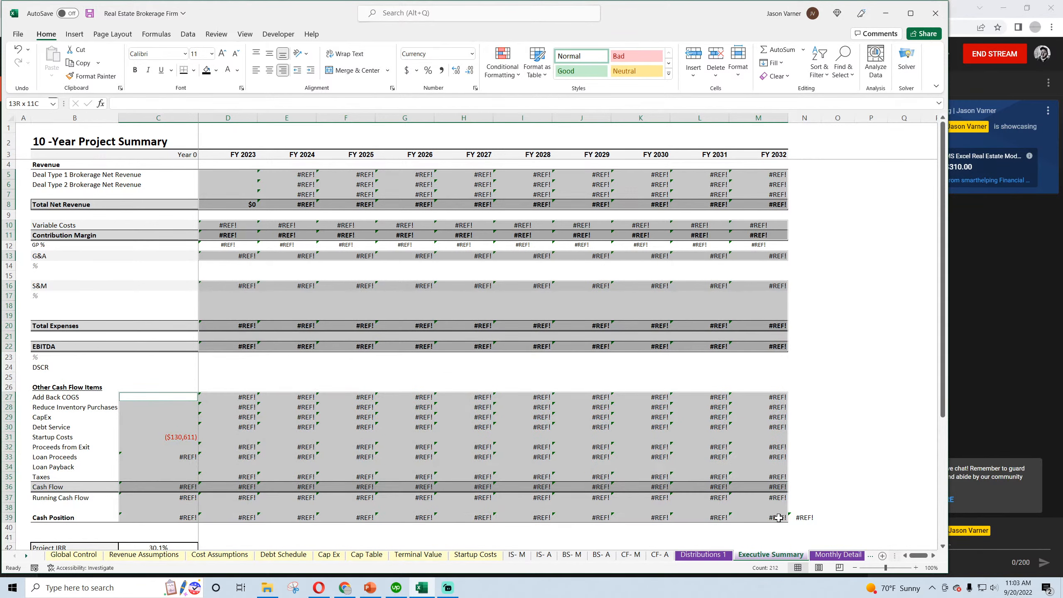
{"action": "scroll", "coordinate": [368, 348], "scroll_direction": "down", "scroll_amount": 7}
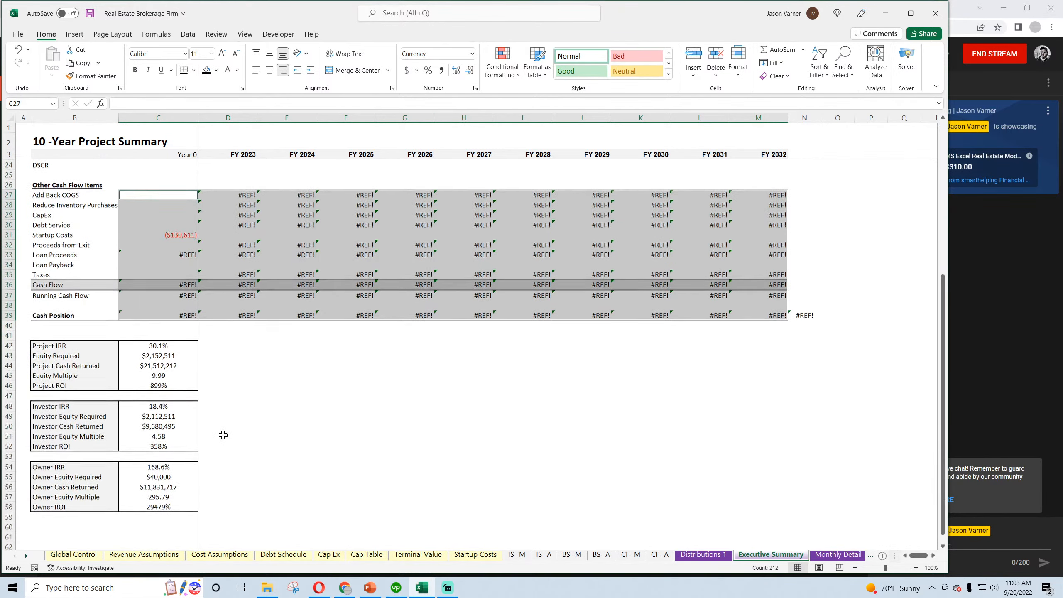
{"action": "left_click_drag", "start_coordinate": [160, 338], "coordinate": [161, 350]}
{"action": "left_click_drag", "start_coordinate": [160, 399], "coordinate": [160, 409]}
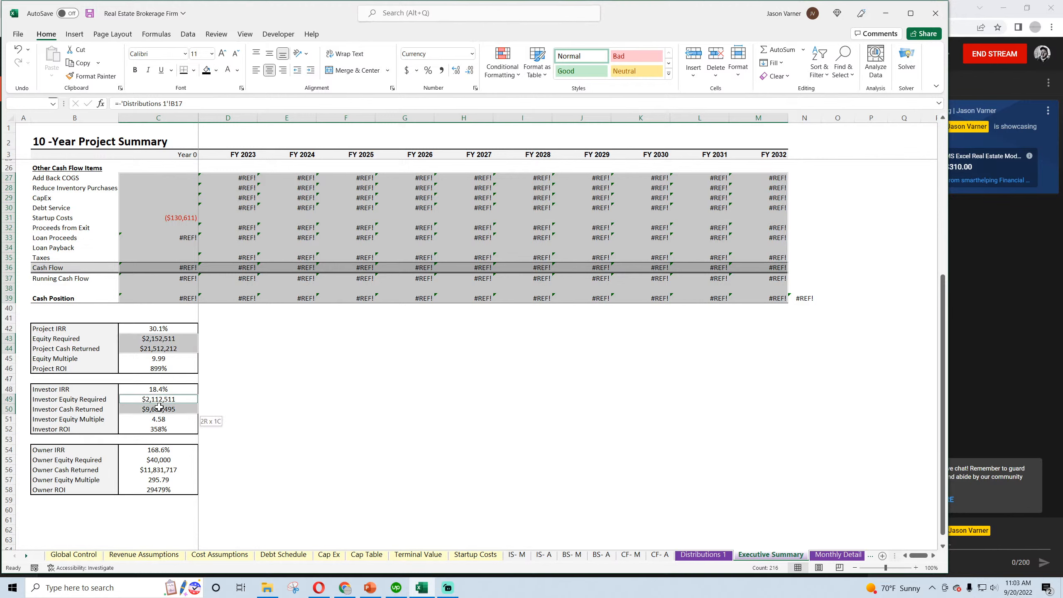
{"action": "left_click_drag", "start_coordinate": [159, 460], "coordinate": [164, 469]}
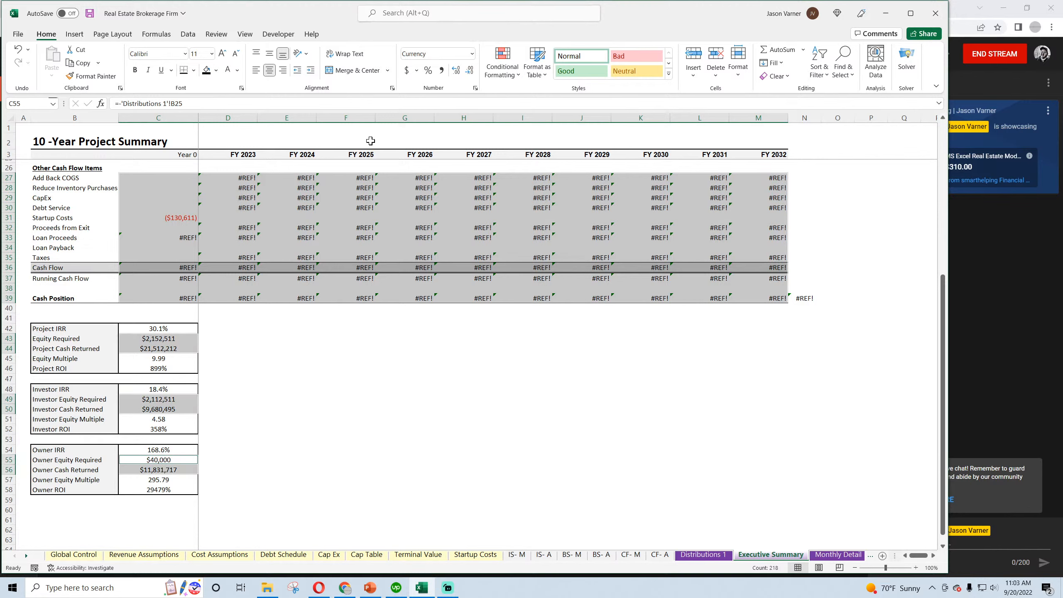
{"action": "left_click", "coordinate": [474, 88]}
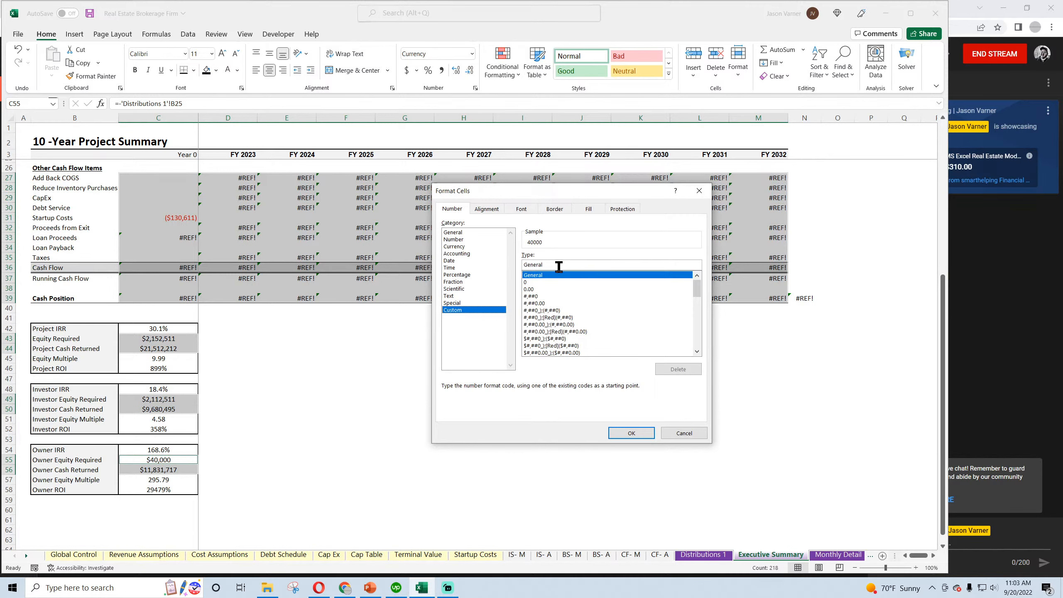
{"action": "left_click_drag", "start_coordinate": [697, 288], "coordinate": [700, 353]}
{"action": "scroll", "coordinate": [607, 314], "scroll_direction": "up", "scroll_amount": 3}
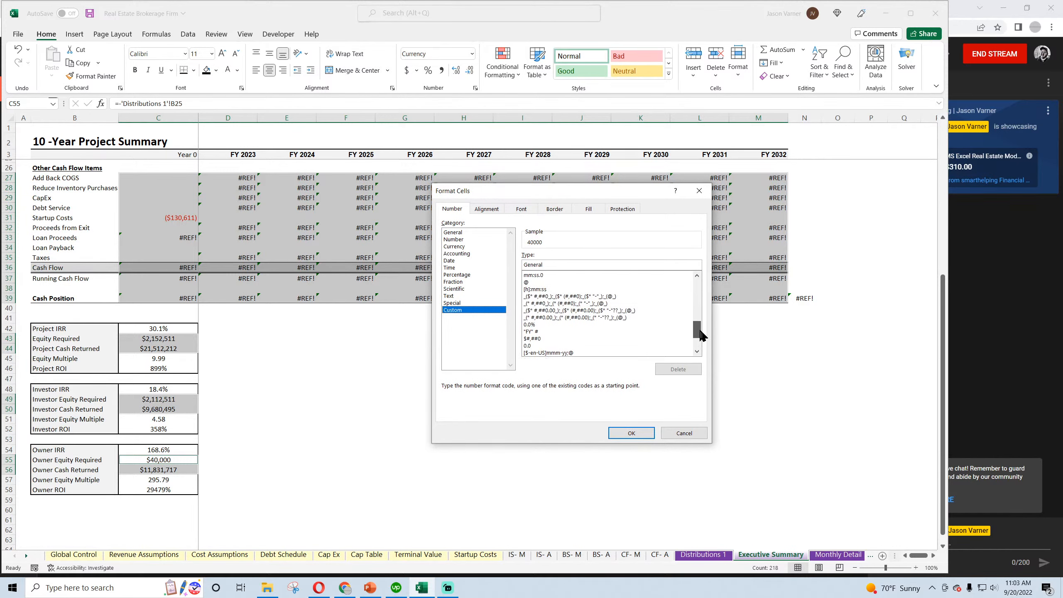
{"action": "left_click", "coordinate": [556, 310]}
{"action": "left_click", "coordinate": [631, 433]}
{"action": "scroll", "coordinate": [461, 398], "scroll_direction": "up", "scroll_amount": 7}
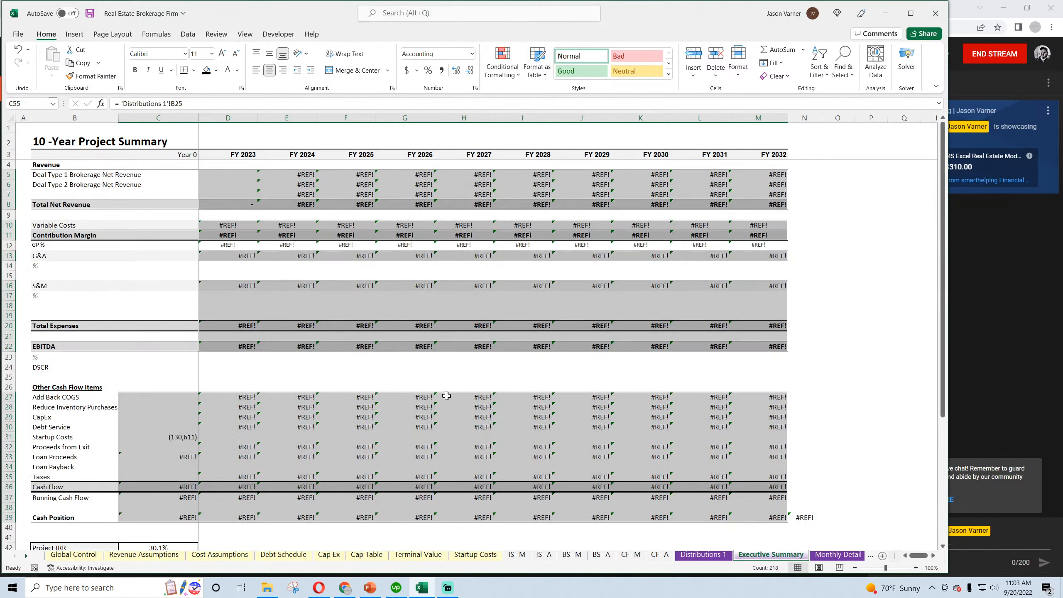
Set Deal Type 1 FY 2023 revenue in D5 to the sum of brokerage commission shares E16 and E23 on Annual Detail
{"action": "left_click", "coordinate": [231, 173]}
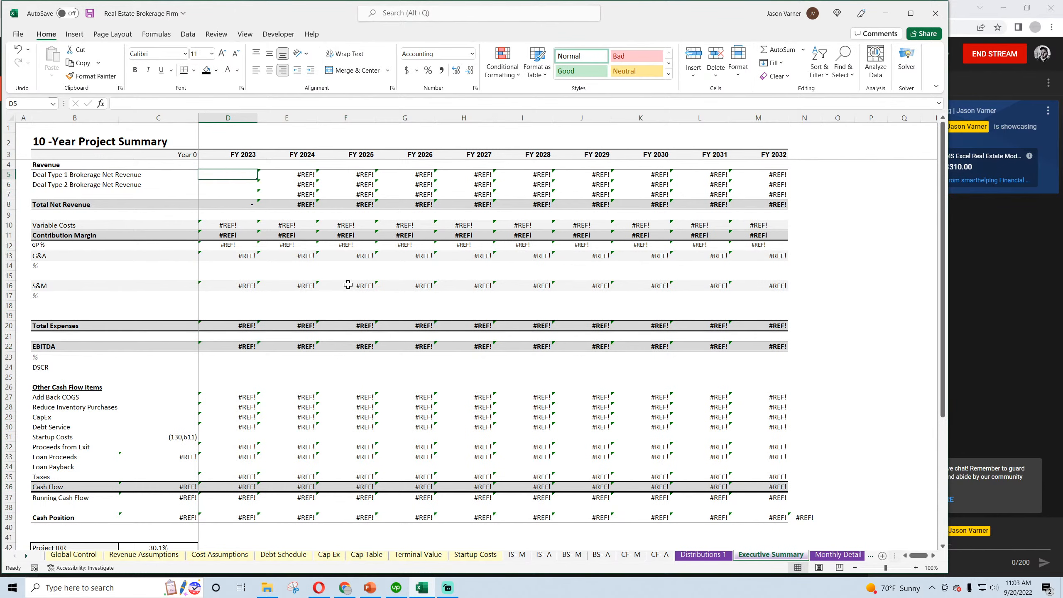
{"action": "type", "text": "="}
{"action": "left_click", "coordinate": [837, 554]}
{"action": "left_click", "coordinate": [834, 554]}
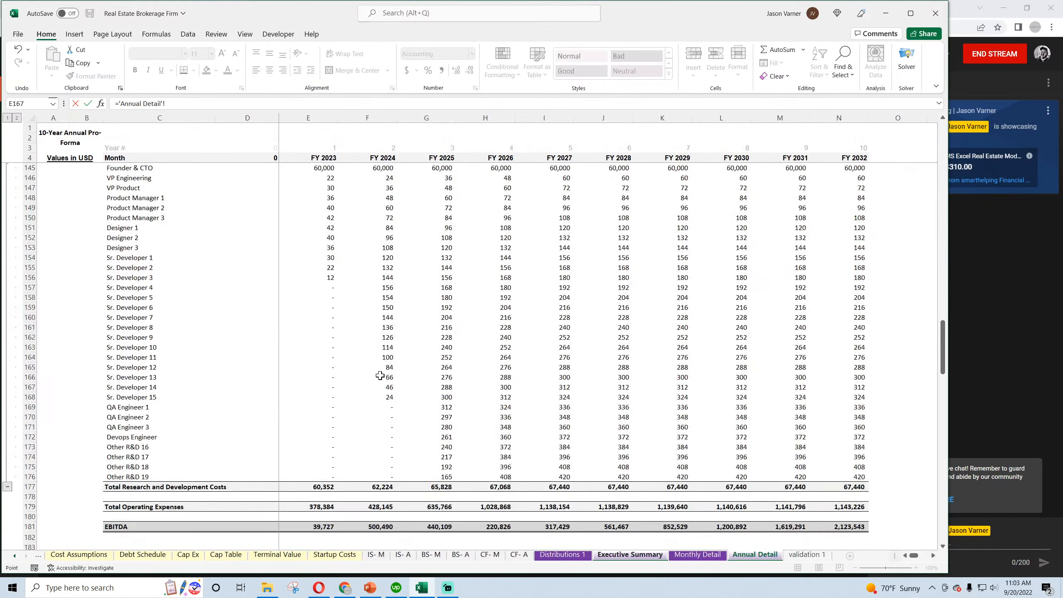
{"action": "scroll", "coordinate": [380, 376], "scroll_direction": "up", "scroll_amount": 20}
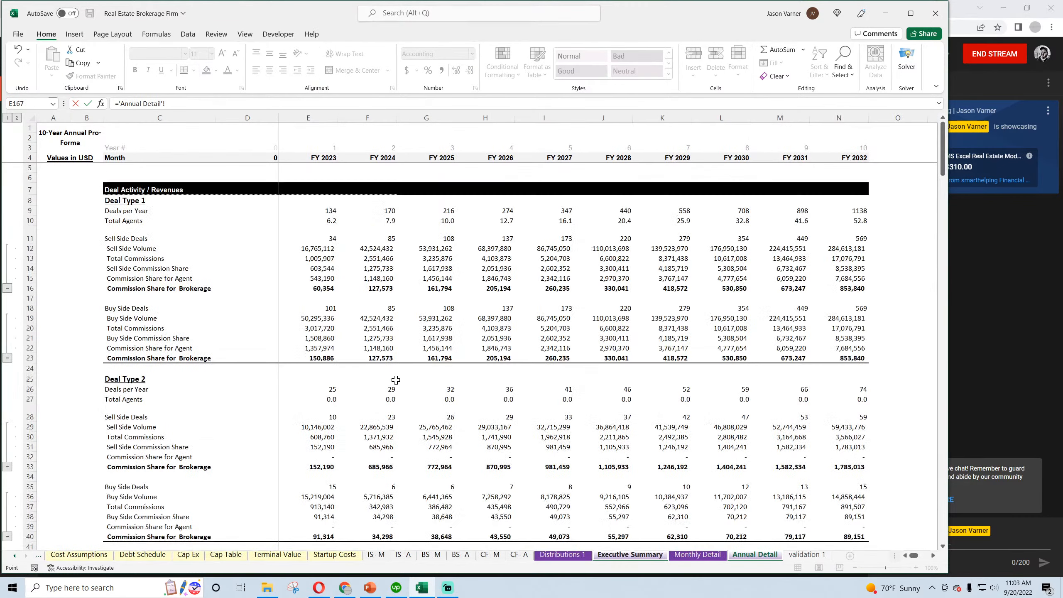
{"action": "left_click", "coordinate": [313, 290]}
{"action": "type", "text": "+"}
{"action": "left_click", "coordinate": [309, 358]}
{"action": "key", "text": "Return"}
Set Deal Type 2 revenue in D6 to Annual Detail E33 plus E40, and fill the revenue and total rows through FY 2032
{"action": "type", "text": "="}
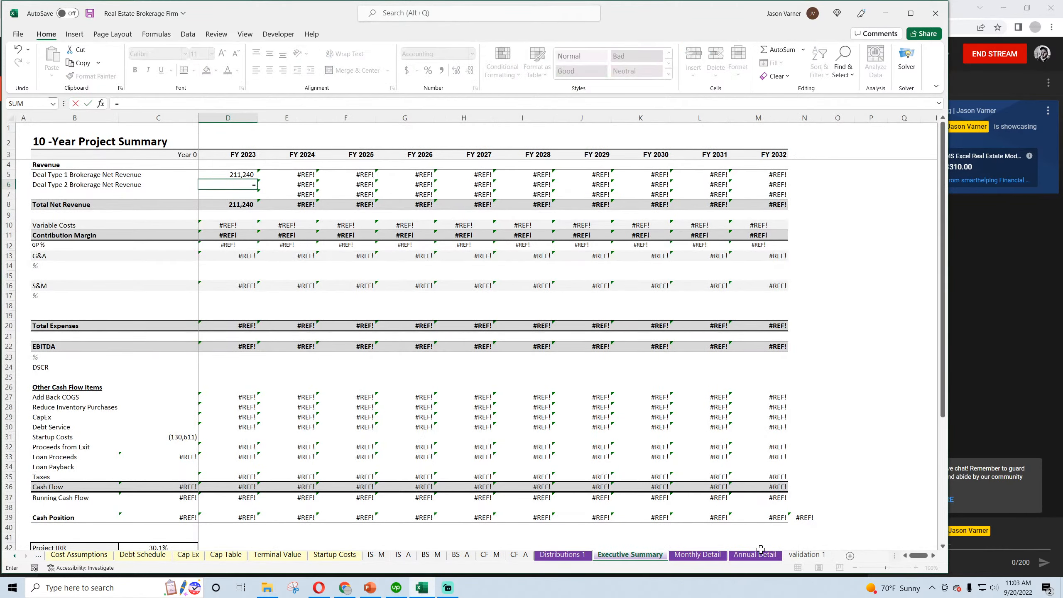
{"action": "left_click", "coordinate": [754, 554]}
{"action": "scroll", "coordinate": [320, 369], "scroll_direction": "down", "scroll_amount": 3}
{"action": "left_click", "coordinate": [318, 357]}
{"action": "type", "text": "+"}
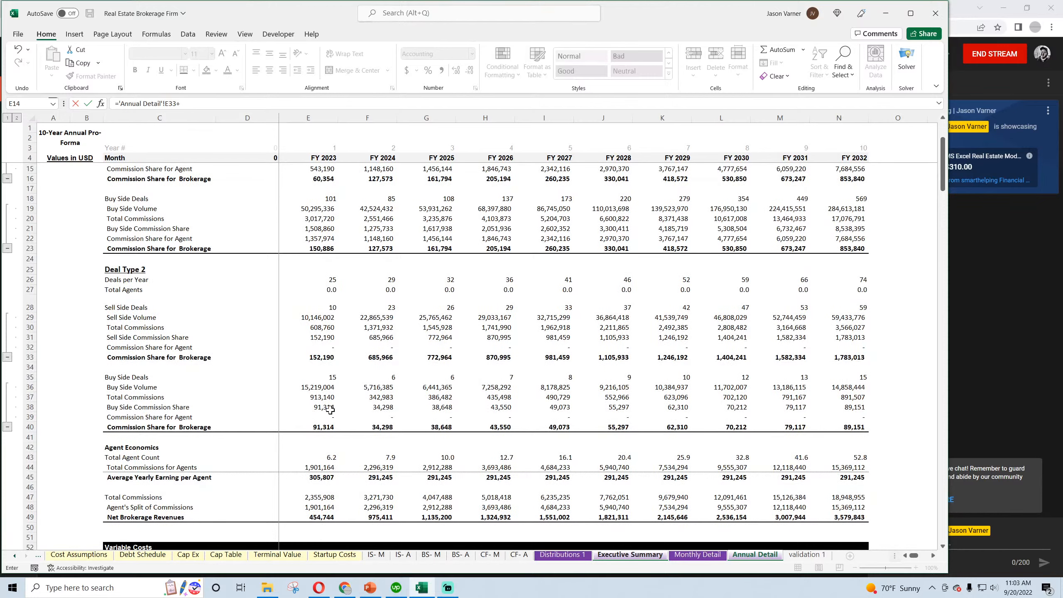
{"action": "left_click", "coordinate": [314, 427]}
{"action": "key", "text": "Return"}
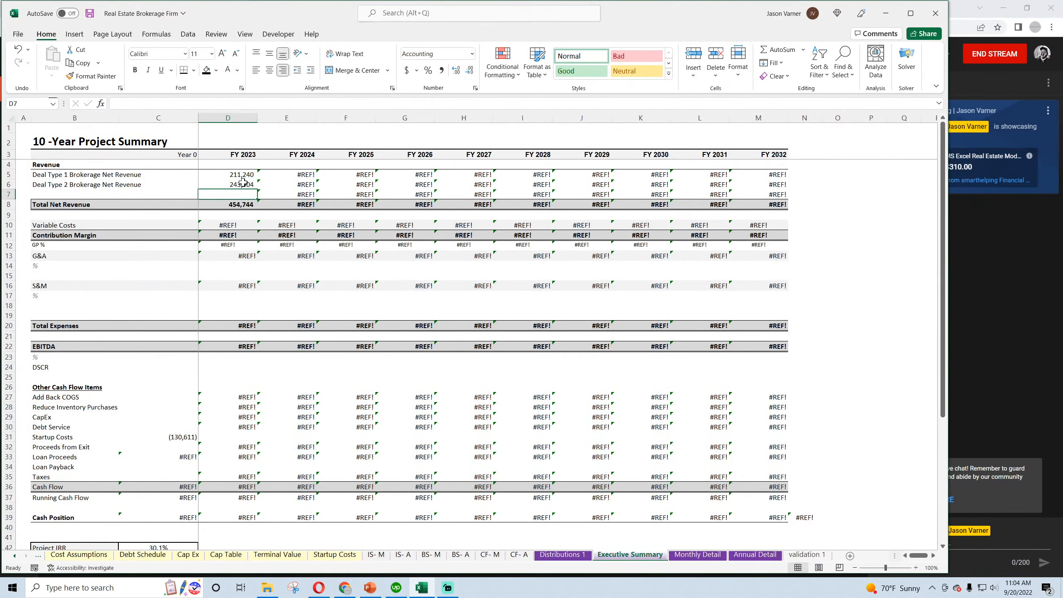
{"action": "left_click_drag", "start_coordinate": [243, 175], "coordinate": [787, 209]}
Link Variable Costs in D10 to Annual Detail's Total Variable Costs in E68 and fill the row through FY 2032
{"action": "left_click", "coordinate": [230, 226]}
{"action": "type", "text": "=#REF!E55"}
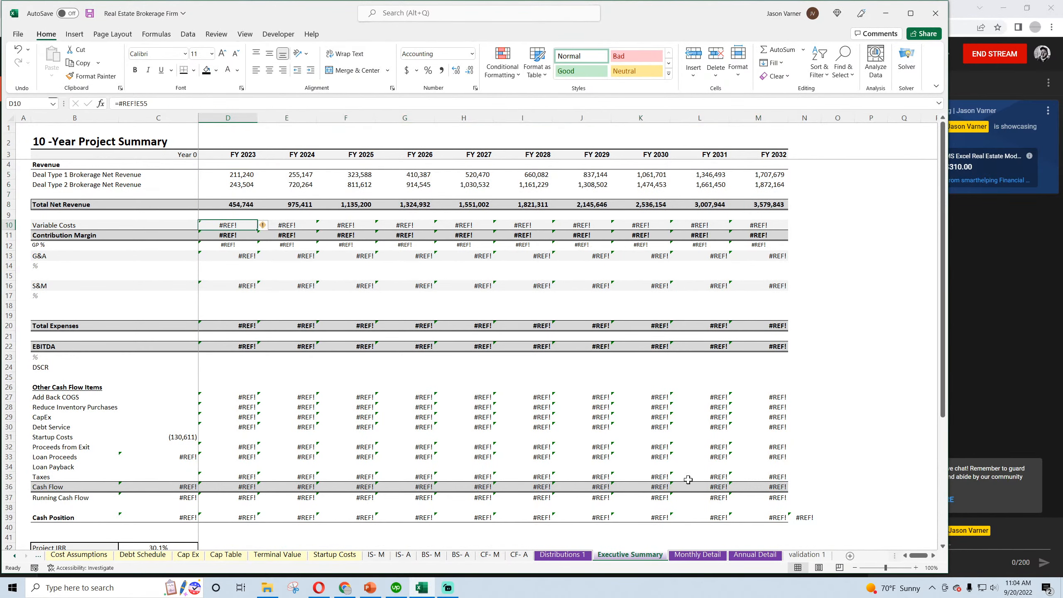
{"action": "left_click", "coordinate": [755, 554]}
{"action": "scroll", "coordinate": [318, 419], "scroll_direction": "down", "scroll_amount": 4}
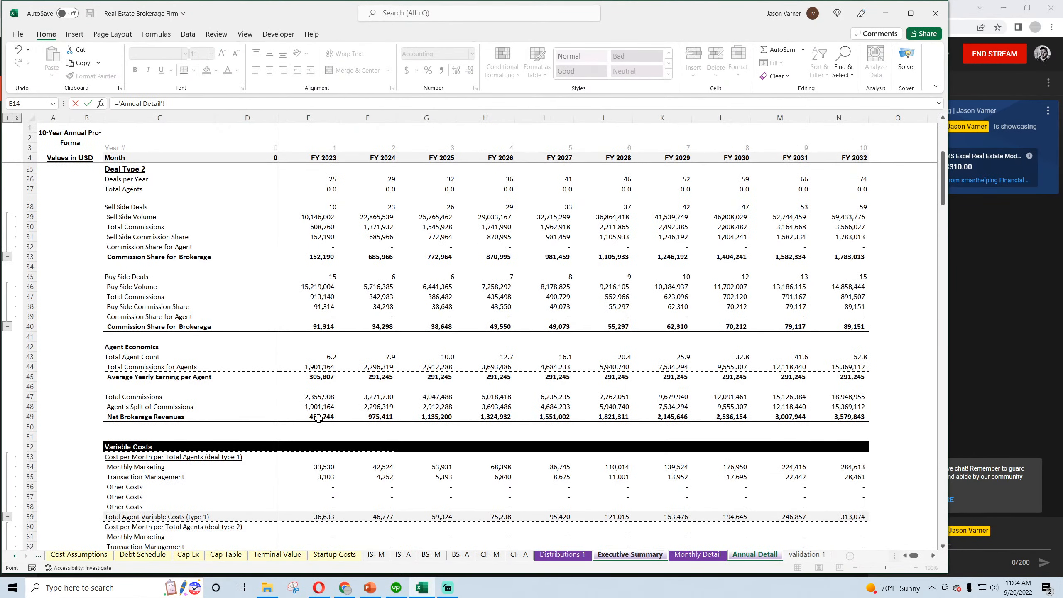
{"action": "scroll", "coordinate": [318, 418], "scroll_direction": "down", "scroll_amount": 1}
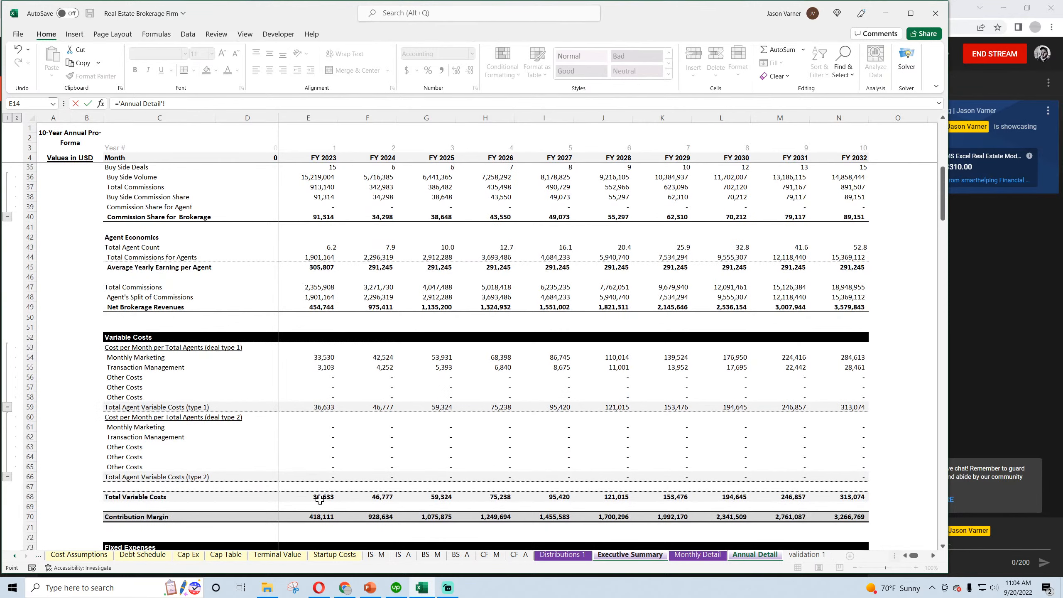
{"action": "key", "text": "Return"}
{"action": "left_click", "coordinate": [251, 226]}
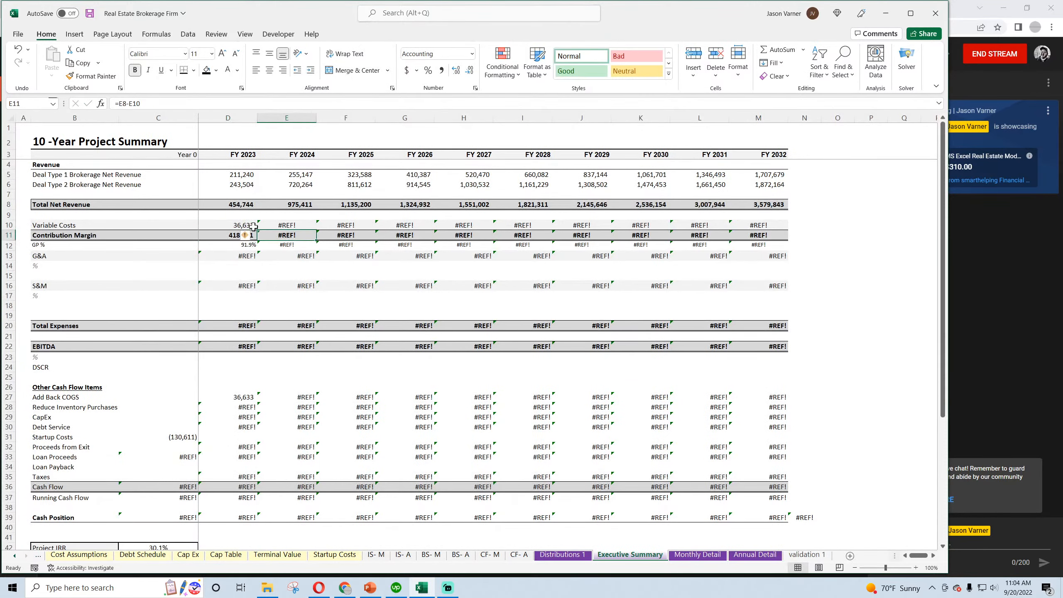
{"action": "left_click_drag", "start_coordinate": [258, 230], "coordinate": [787, 228]}
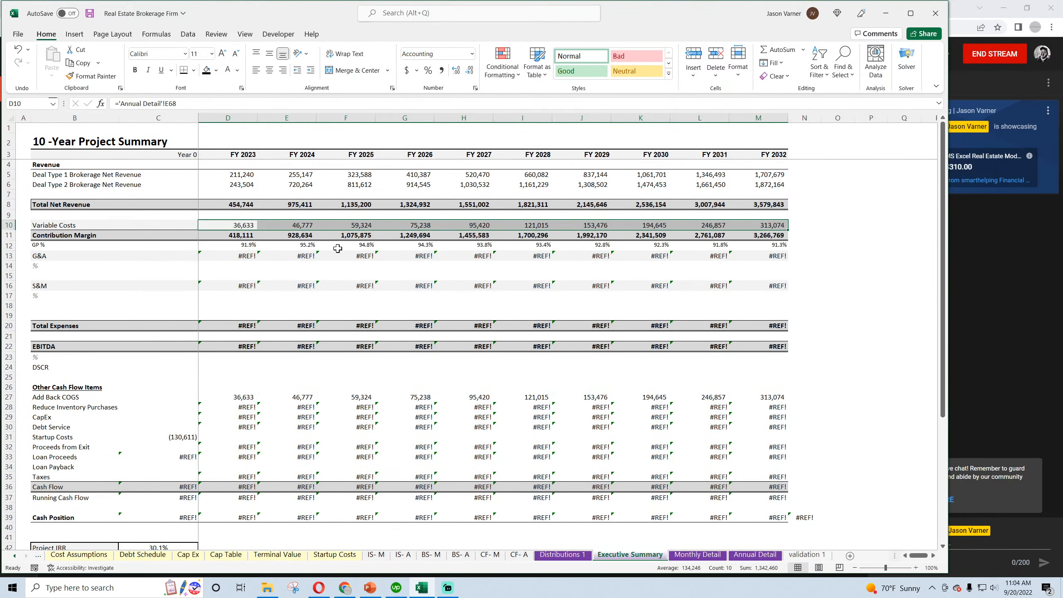
Link G&A in D13 to Total General and Administrative Costs in Annual Detail E144 and fill the row through FY 2032
{"action": "left_click", "coordinate": [246, 258]}
{"action": "type", "text": "="}
{"action": "left_click", "coordinate": [753, 555]}
{"action": "scroll", "coordinate": [351, 414], "scroll_direction": "down", "scroll_amount": 6}
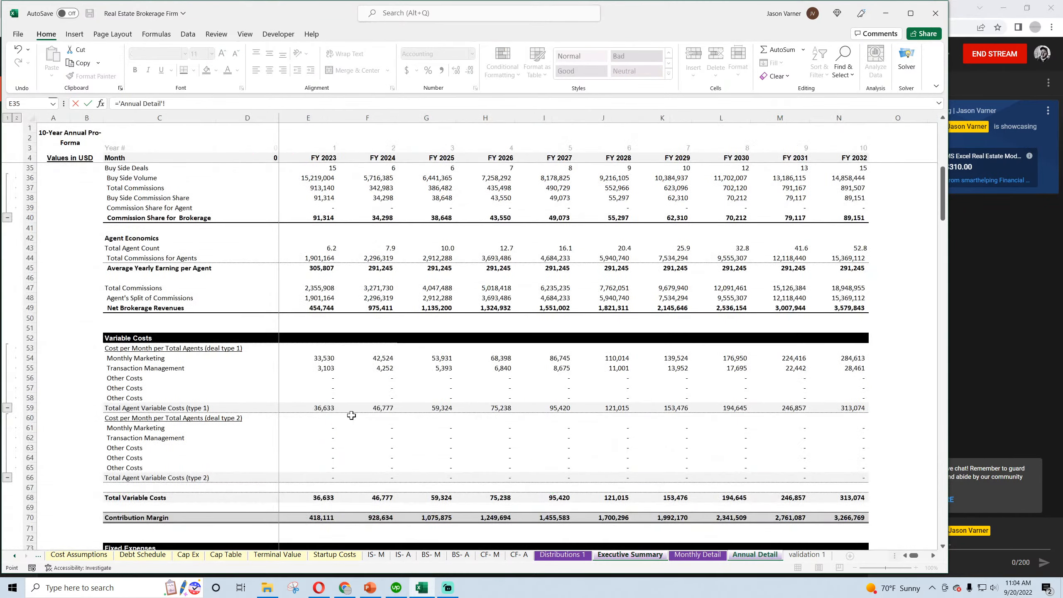
{"action": "scroll", "coordinate": [339, 410], "scroll_direction": "down", "scroll_amount": 20}
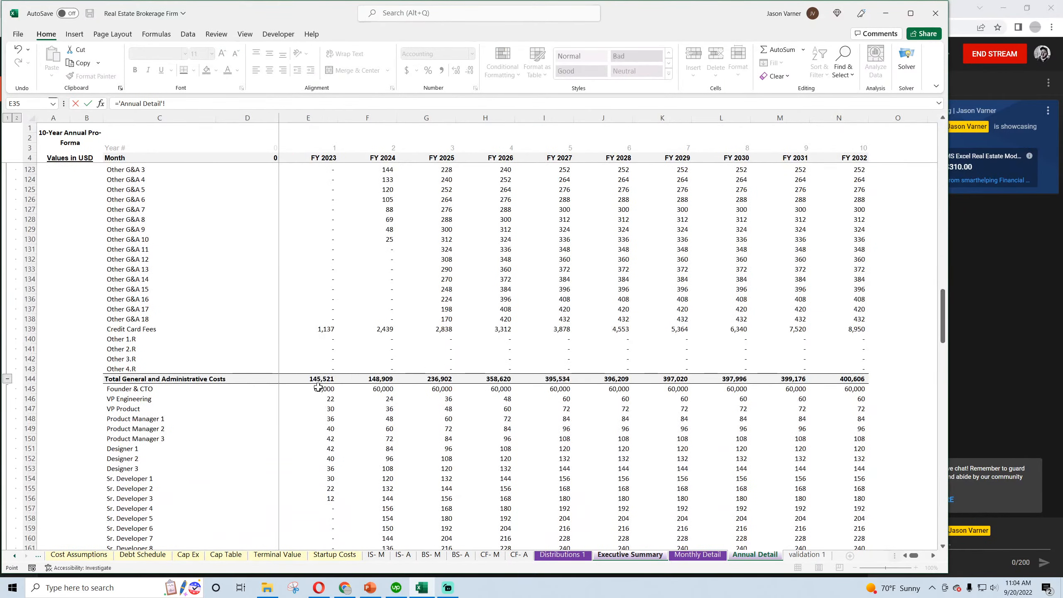
{"action": "left_click", "coordinate": [313, 378]}
{"action": "key", "text": "Return"}
{"action": "left_click", "coordinate": [246, 255]}
{"action": "left_click_drag", "start_coordinate": [258, 261], "coordinate": [787, 261]}
Link S&M in D16 to Annual Detail's sales and marketing total, fill through FY 2032, and format the row 17 ratios as percentages
{"action": "left_click", "coordinate": [241, 287]}
{"action": "type", "text": "="}
{"action": "left_click", "coordinate": [755, 555]}
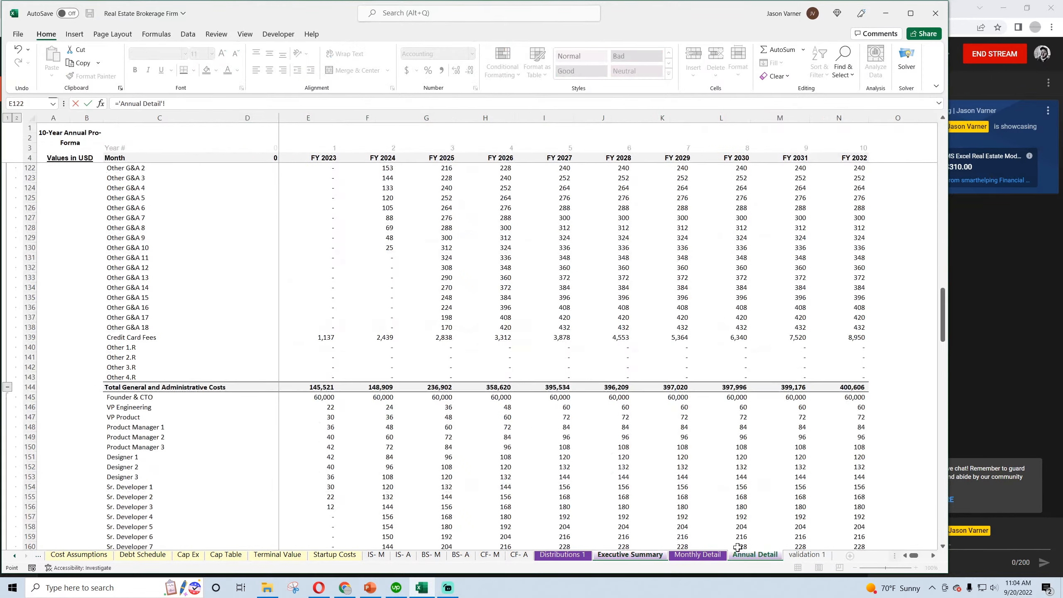
{"action": "scroll", "coordinate": [354, 426], "scroll_direction": "up", "scroll_amount": 6}
{"action": "scroll", "coordinate": [354, 426], "scroll_direction": "up", "scroll_amount": 5}
{"action": "key", "text": "Return"}
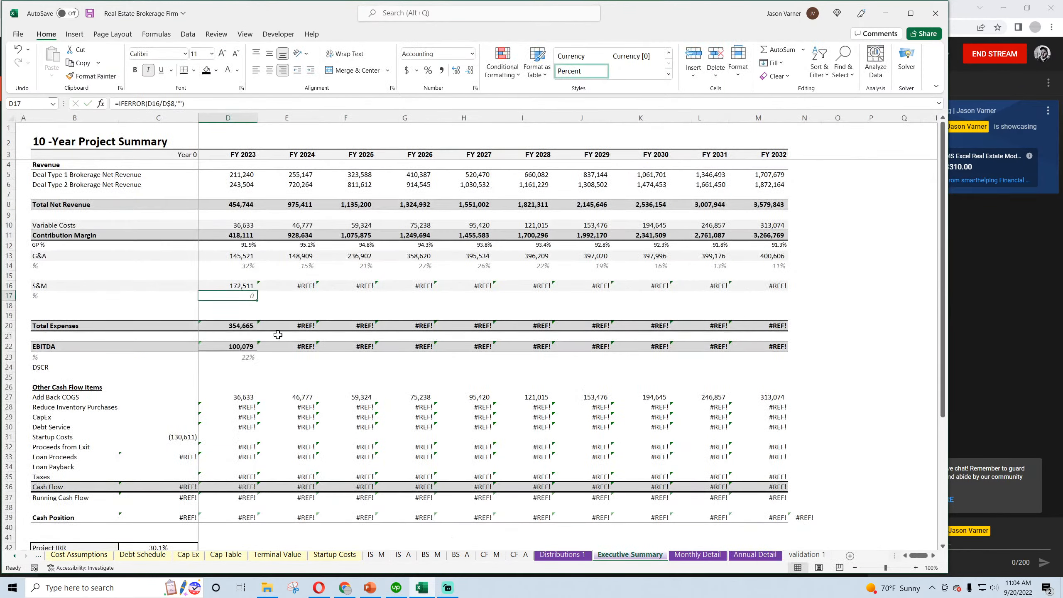
{"action": "left_click", "coordinate": [244, 286]}
{"action": "mouse_move", "coordinate": [257, 290]}
{"action": "left_mouse_down"}
{"action": "mouse_move", "coordinate": [776, 292]}
{"action": "mouse_move", "coordinate": [243, 298]}
{"action": "left_mouse_up"}
{"action": "left_click", "coordinate": [427, 70]}
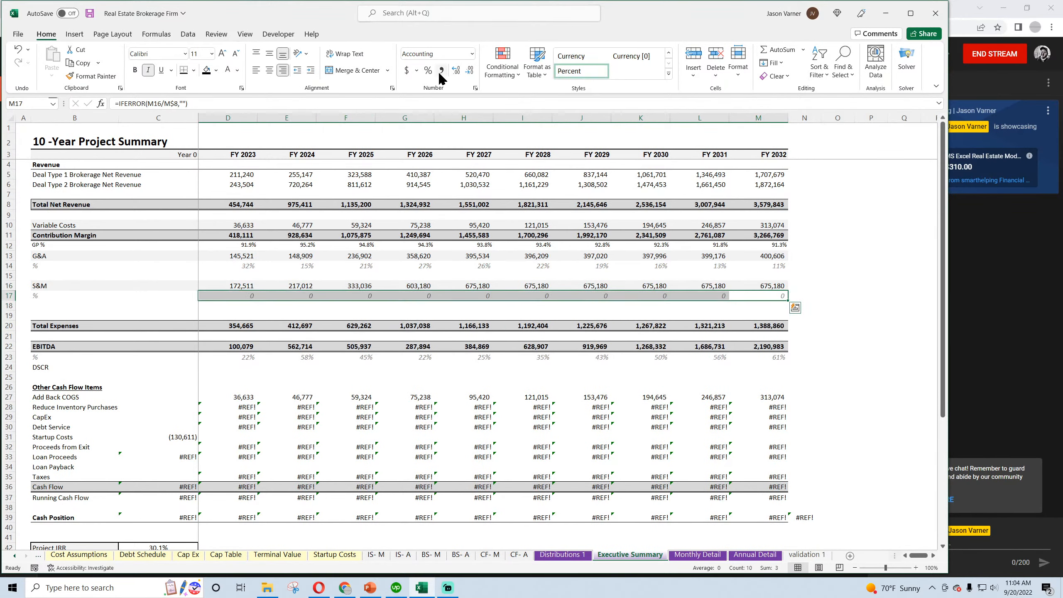
{"action": "left_click", "coordinate": [306, 244]}
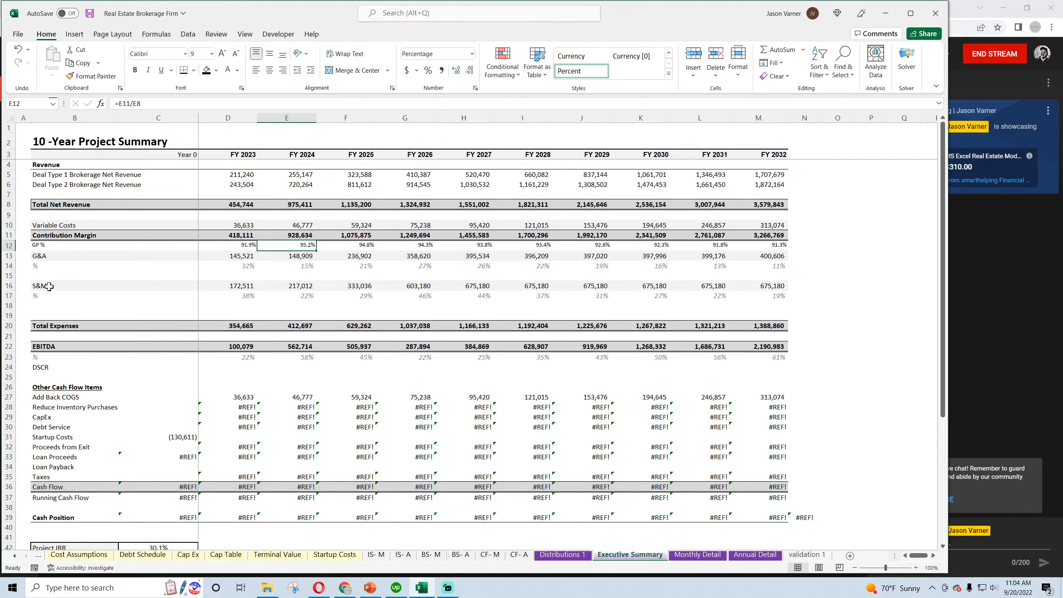
Copy the S&M row and its percentage row, B16:M17, to the rows starting at B18
{"action": "left_click_drag", "start_coordinate": [49, 286], "coordinate": [768, 293]}
{"action": "right_click", "coordinate": [765, 288]}
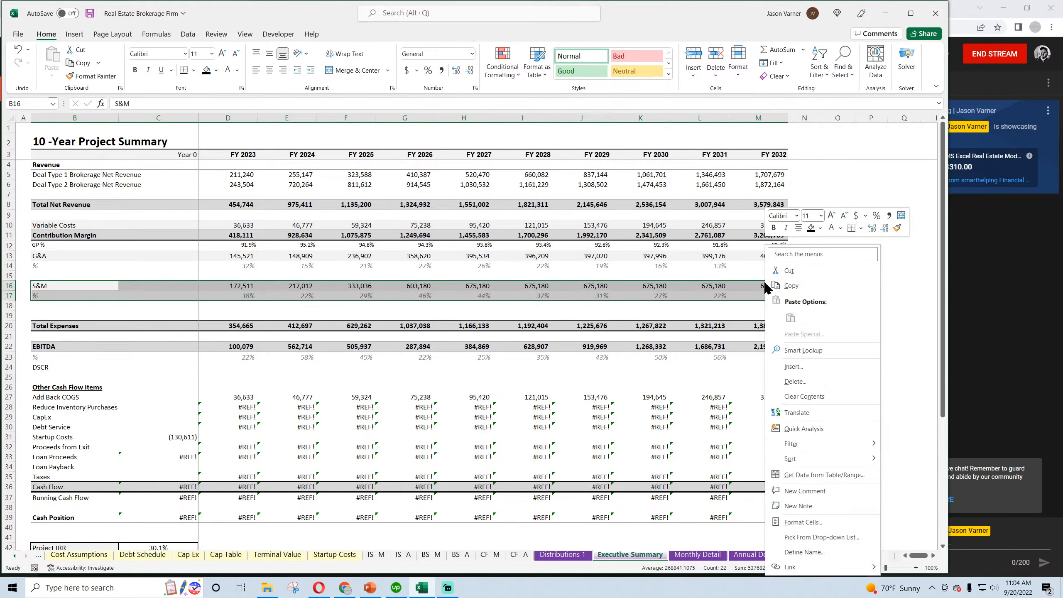
{"action": "left_click", "coordinate": [790, 286]}
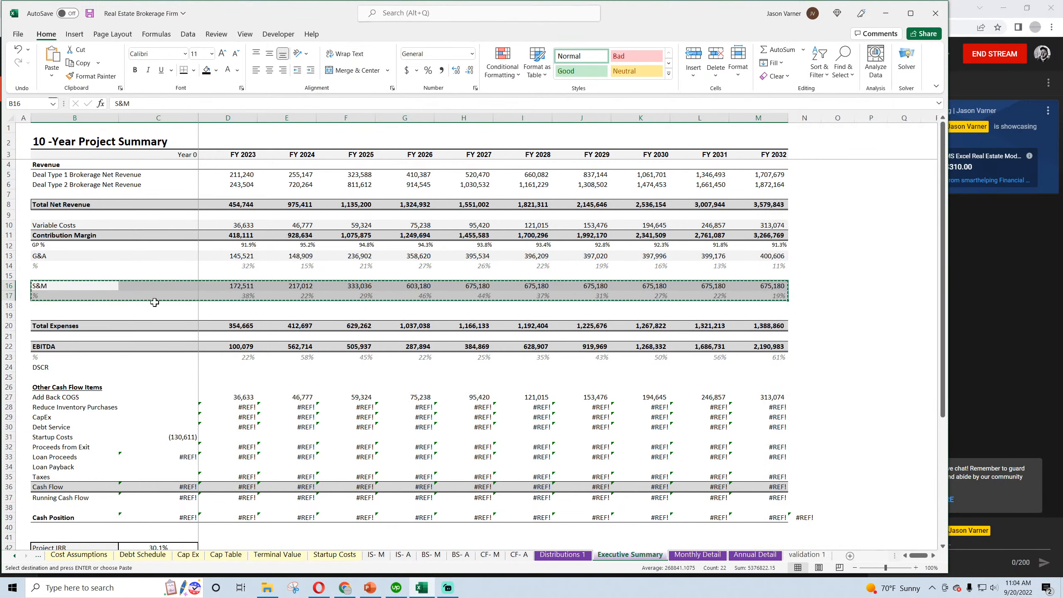
{"action": "right_click", "coordinate": [51, 306]}
{"action": "left_click", "coordinate": [62, 319]}
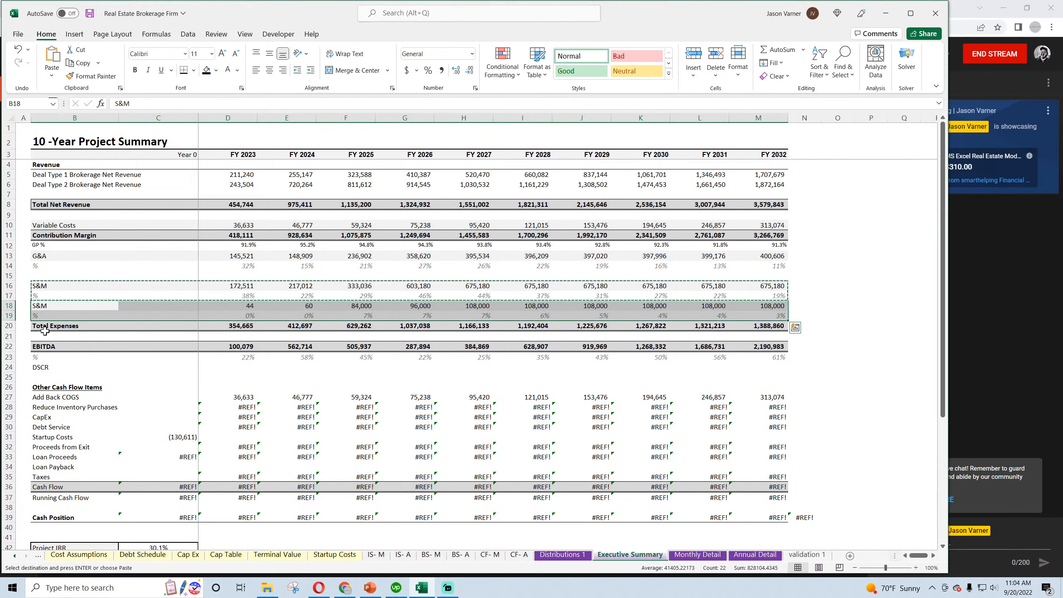
Insert a blank row above Total Expenses and another above the copied S&M row at row 18
{"action": "left_click", "coordinate": [9, 326]}
{"action": "right_click", "coordinate": [11, 327]}
{"action": "left_click", "coordinate": [34, 432]}
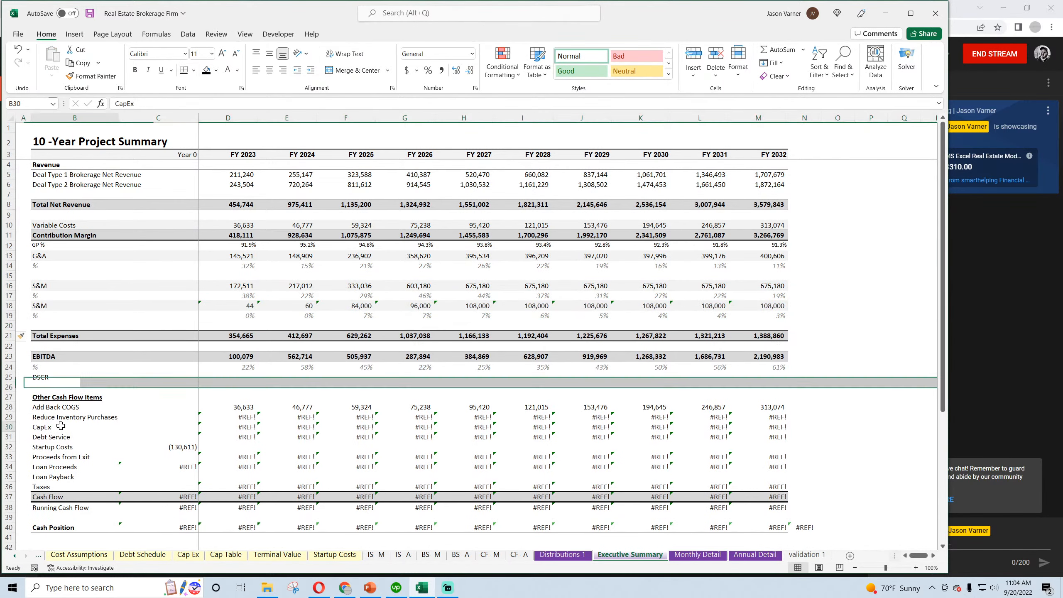
{"action": "left_click", "coordinate": [9, 306]}
{"action": "right_click", "coordinate": [10, 305]}
{"action": "left_click", "coordinate": [70, 413]}
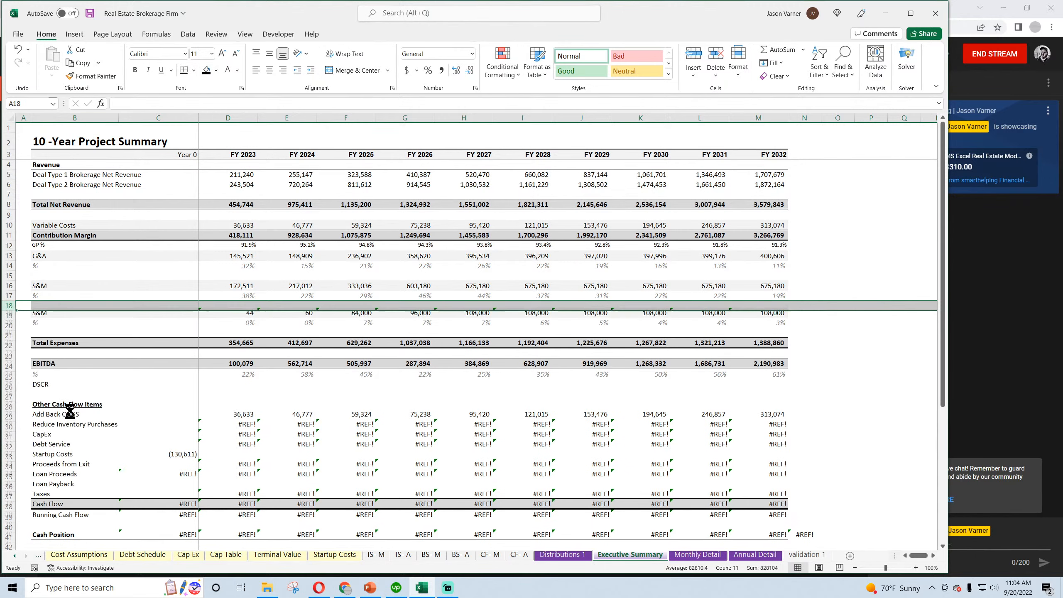
Relabel the copied S&M row in B19 as R&D
{"action": "left_click", "coordinate": [70, 413]}
{"action": "left_click", "coordinate": [240, 315]}
{"action": "left_click", "coordinate": [66, 317]}
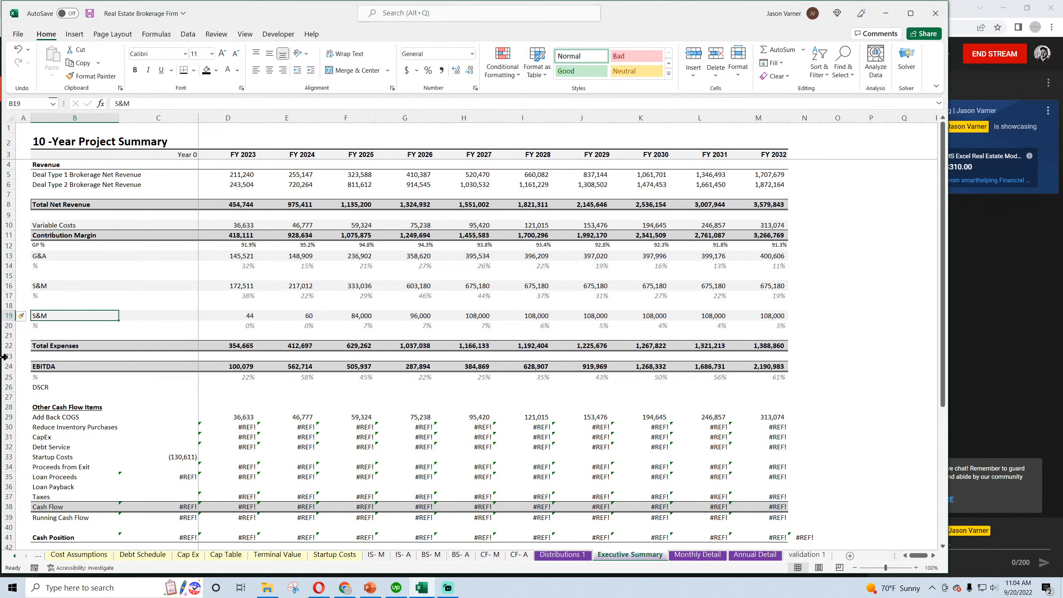
{"action": "type", "text": "R&D"}
{"action": "key", "text": "Tab"}
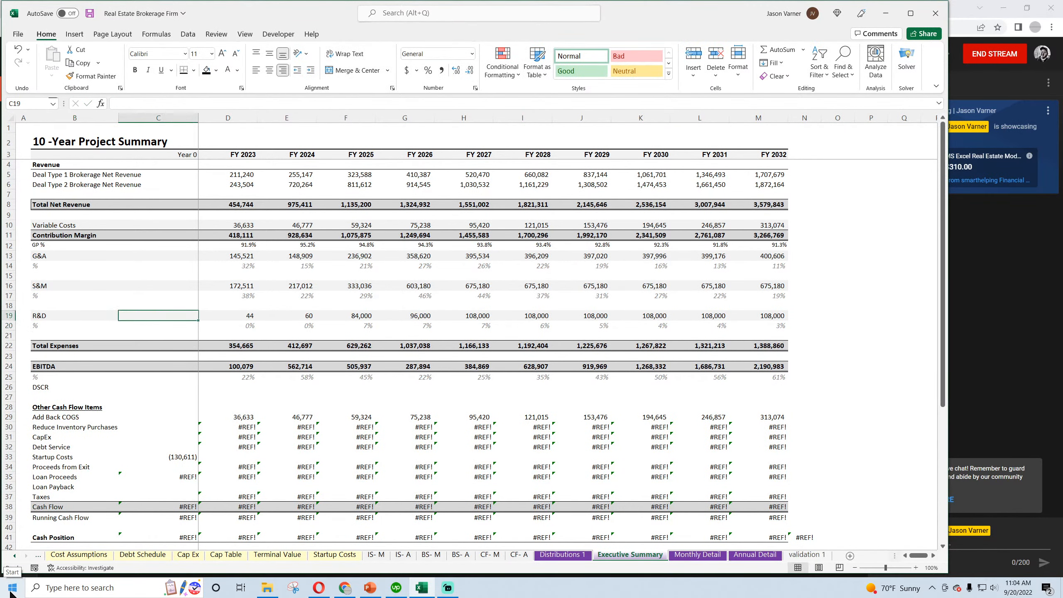
Link R&D in D19 to Total Research and Development Costs in Annual Detail E177 and fill the row through FY 2032
{"action": "key", "text": "Tab"}
{"action": "type", "text": "="}
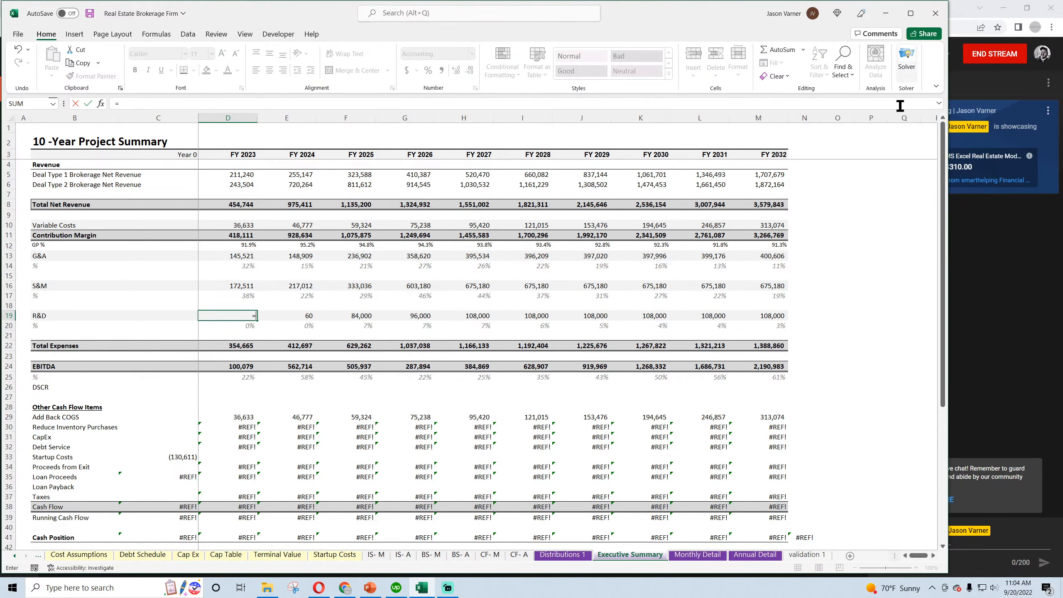
{"action": "left_click", "coordinate": [755, 555]}
{"action": "scroll", "coordinate": [285, 405], "scroll_direction": "down", "scroll_amount": 10}
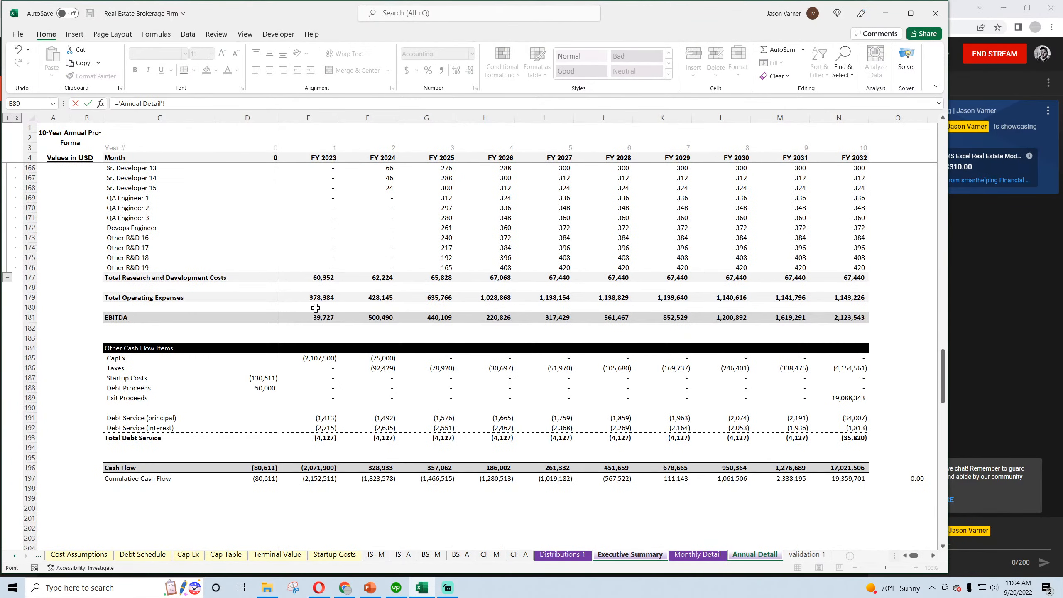
{"action": "key", "text": "Return"}
{"action": "left_click", "coordinate": [253, 316]}
{"action": "left_click_drag", "start_coordinate": [258, 320], "coordinate": [760, 325]}
{"action": "double_click", "coordinate": [421, 326]}
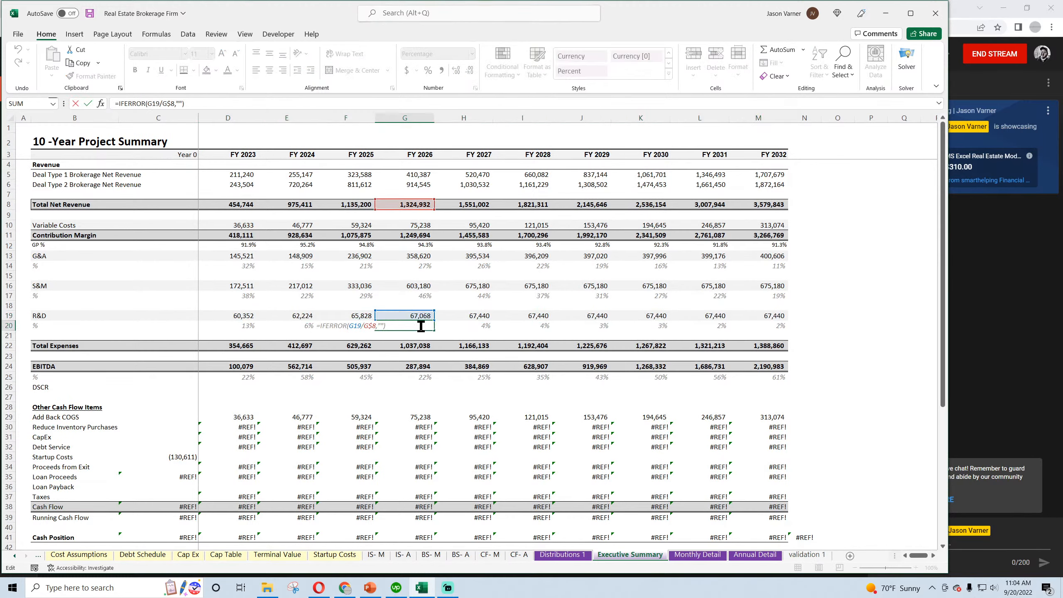
{"action": "key", "text": "Escape"}
Add the R&D amount in D19 to the Total Expenses formula in D22 and fill it through FY 2032
{"action": "double_click", "coordinate": [234, 345]}
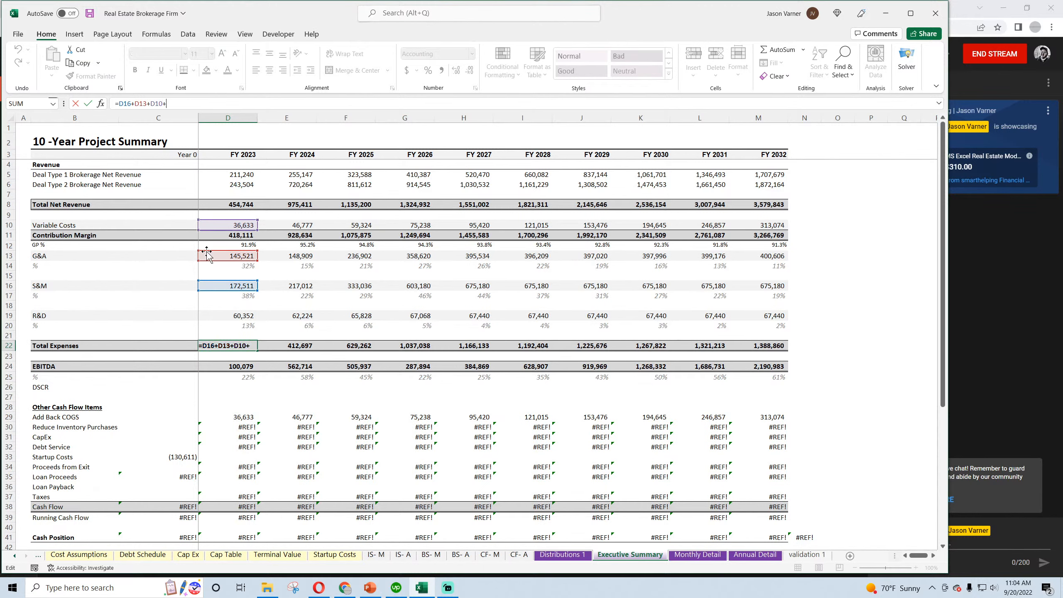
{"action": "type", "text": "+"}
{"action": "left_click", "coordinate": [234, 319]}
{"action": "key", "text": "Return"}
{"action": "left_click_drag", "start_coordinate": [257, 350], "coordinate": [775, 360]}
Check the EBITDA formula in D24 and compare the row's figures with the EBITDA row in Annual Detail
{"action": "double_click", "coordinate": [235, 366]}
{"action": "key", "text": "Return"}
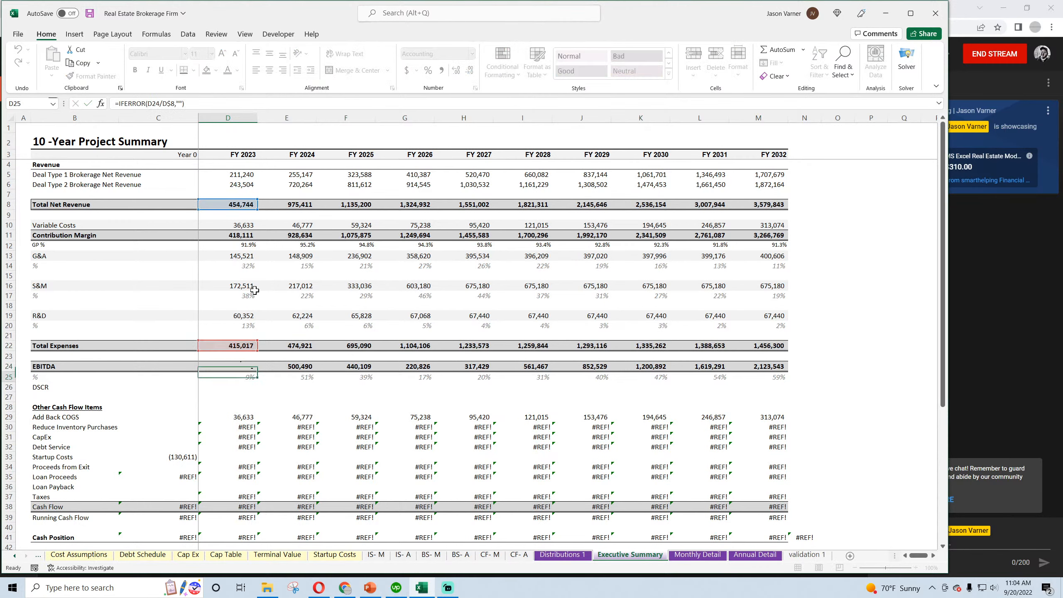
{"action": "left_click_drag", "start_coordinate": [228, 367], "coordinate": [746, 363]}
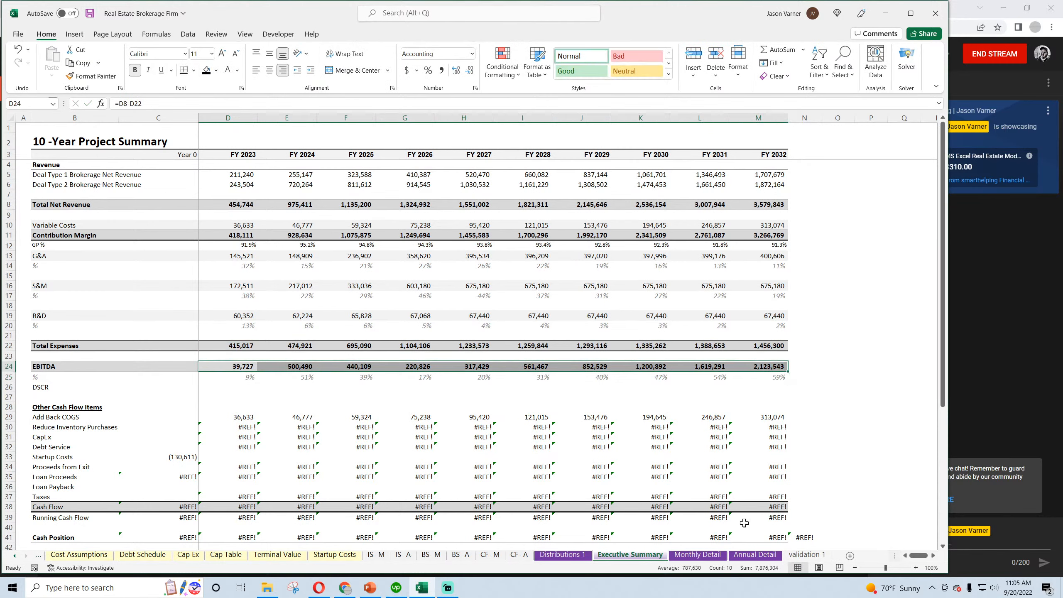
{"action": "left_click", "coordinate": [754, 555]}
{"action": "left_click_drag", "start_coordinate": [846, 324], "coordinate": [325, 316]}
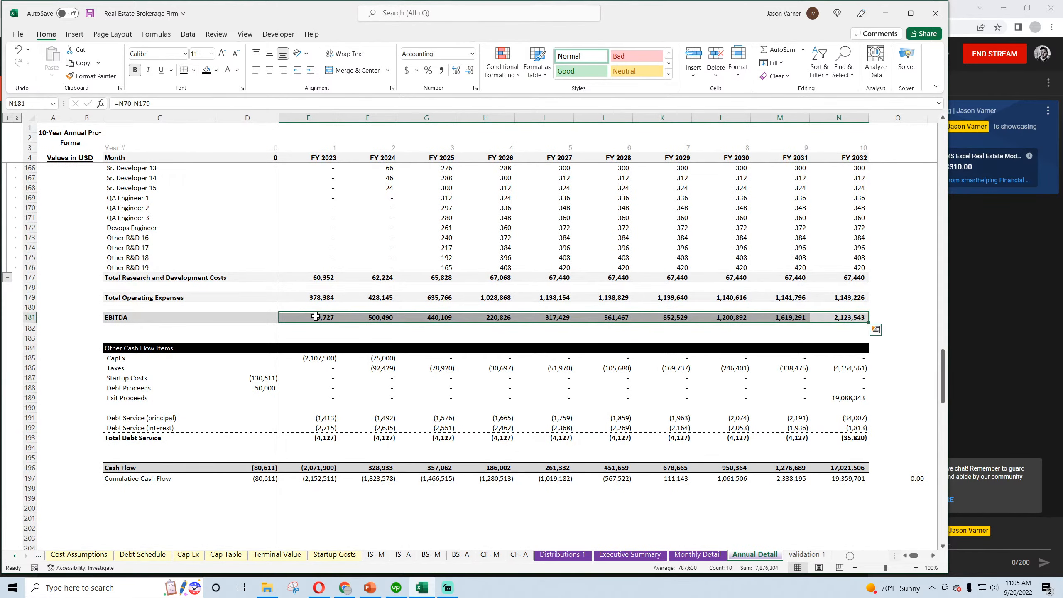
{"action": "left_click", "coordinate": [617, 555]}
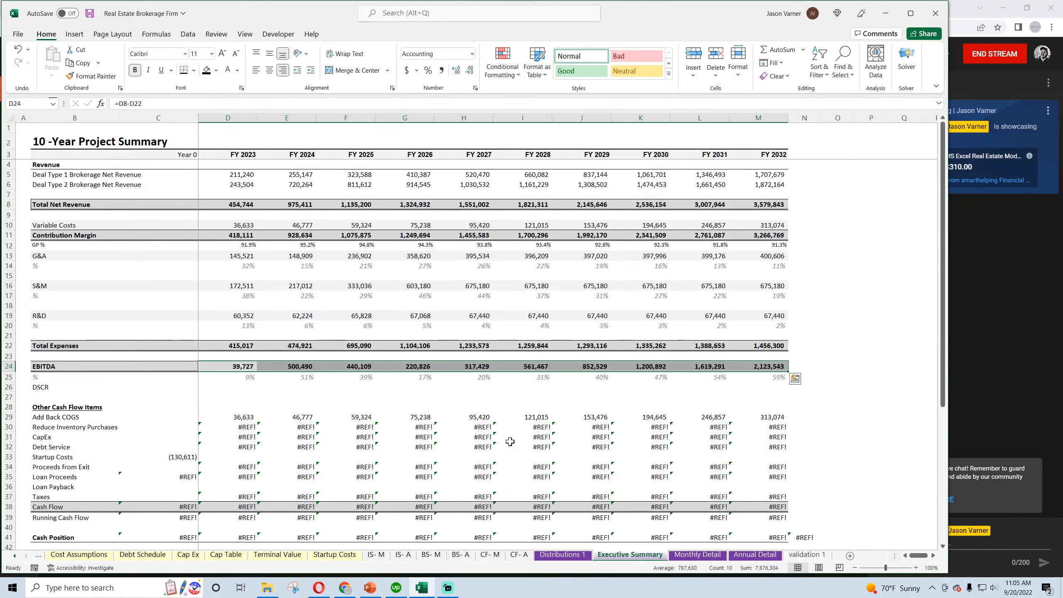
{"action": "left_click", "coordinate": [317, 305]}
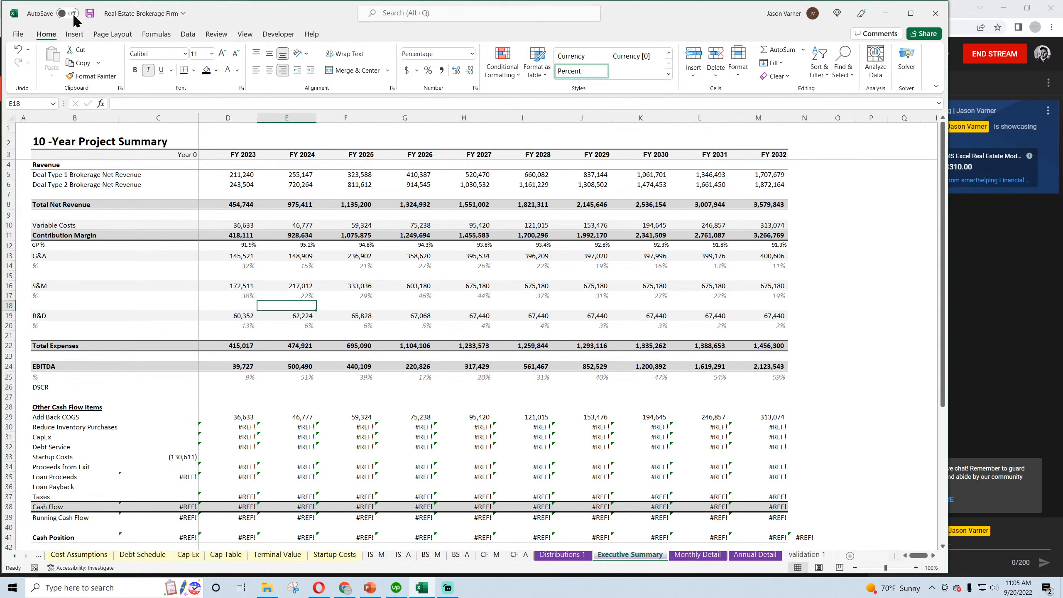
Save the workbook and clear the contents of the Add Back COGS row, row 29
{"action": "left_click", "coordinate": [90, 13]}
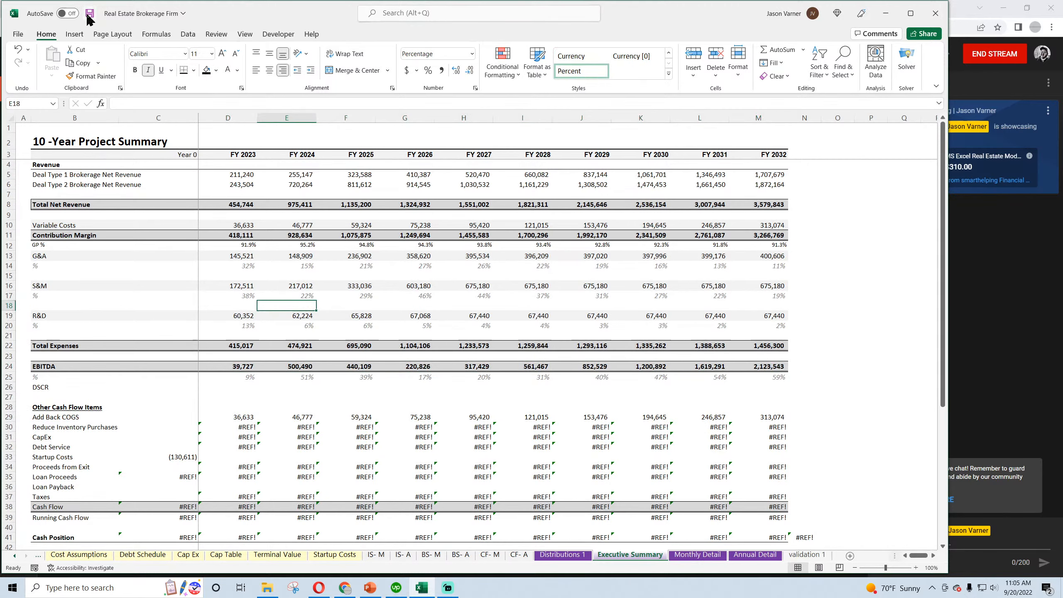
{"action": "left_click", "coordinate": [111, 418]}
{"action": "right_click", "coordinate": [9, 417]}
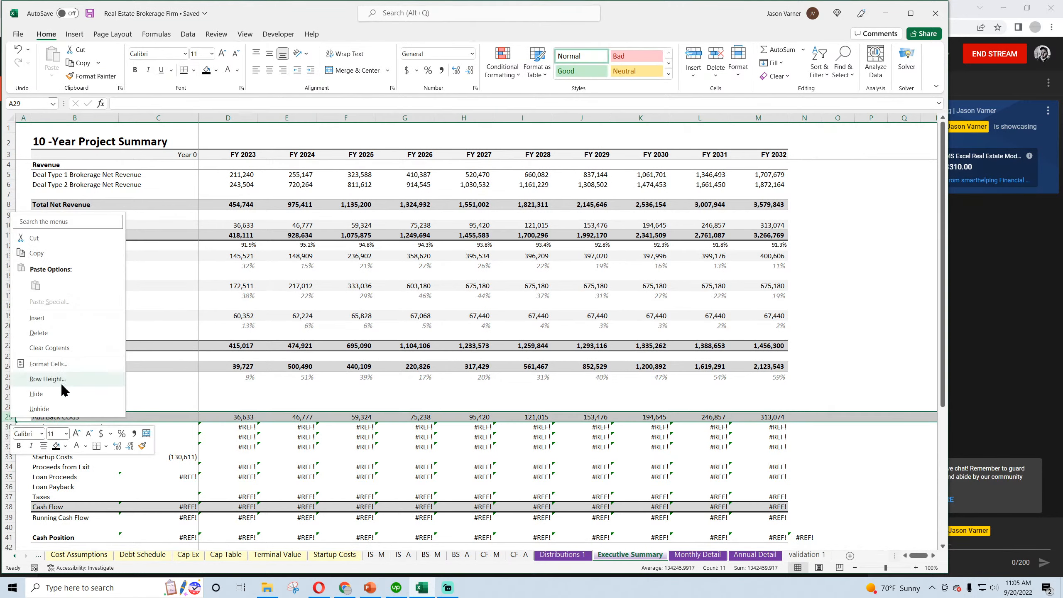
{"action": "left_click", "coordinate": [58, 351]}
{"action": "right_click", "coordinate": [8, 427]}
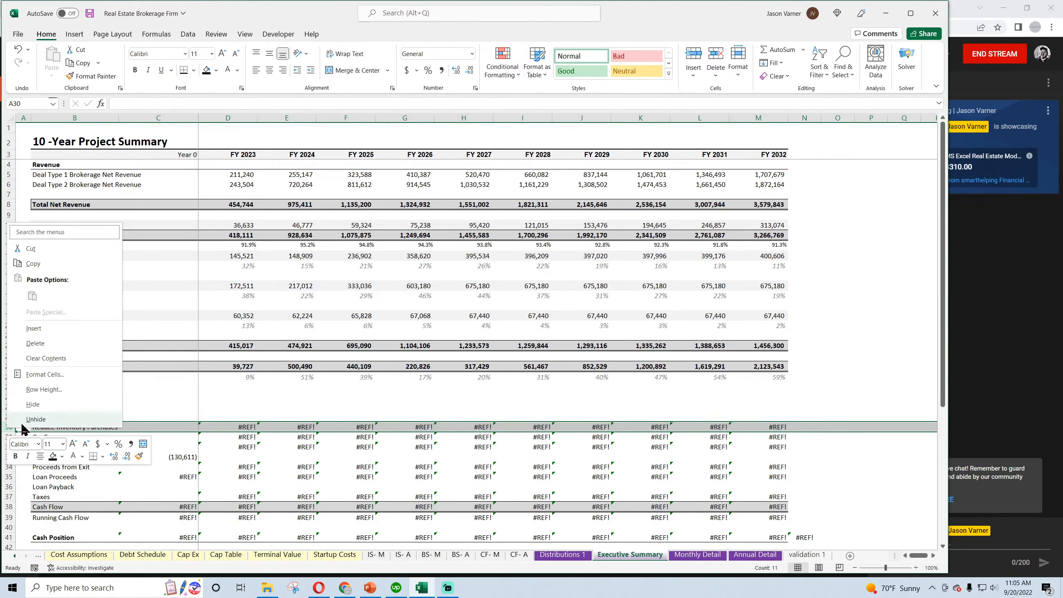
{"action": "left_click", "coordinate": [52, 343]}
{"action": "left_click", "coordinate": [18, 50]}
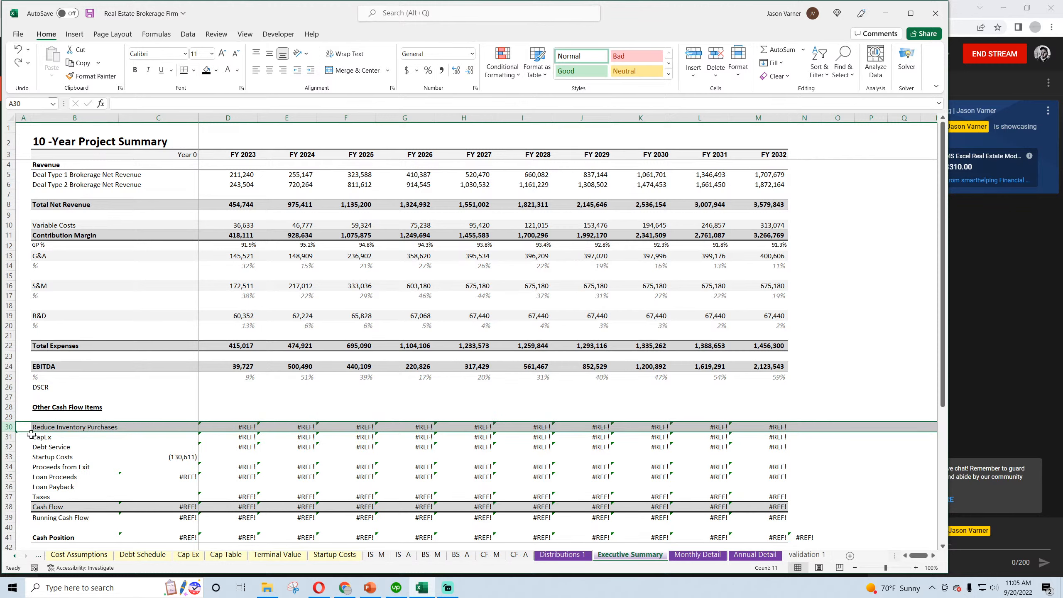
Clear the contents of the Reduce Inventory Purchases row, row 30, keeping the row itself
{"action": "right_click", "coordinate": [8, 430]}
{"action": "left_click", "coordinate": [55, 358]}
{"action": "left_click", "coordinate": [57, 436]}
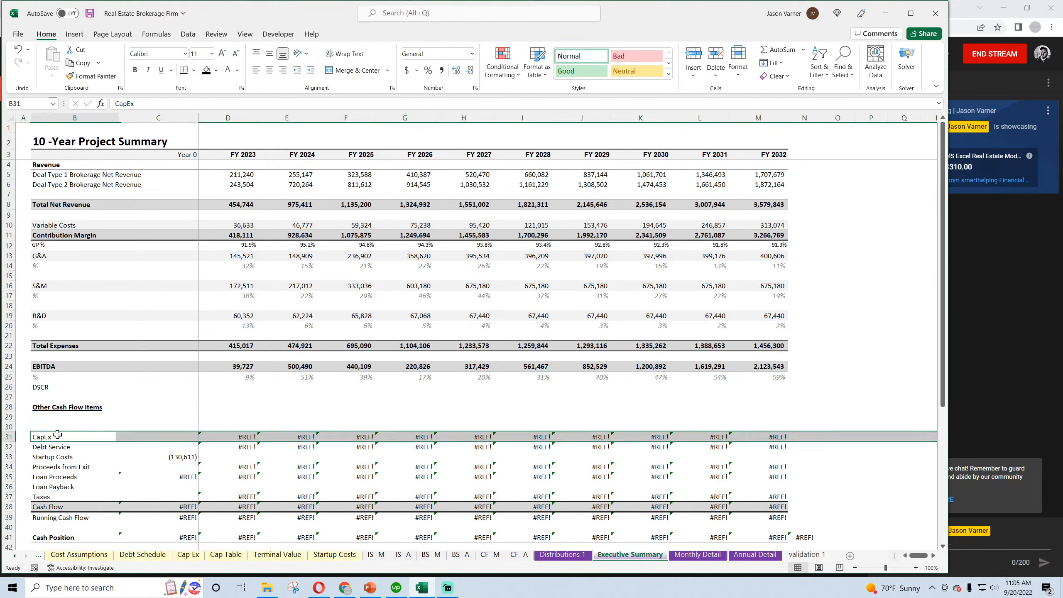
Link the FY 2023 CapEx cell D31 to CapEx in Annual Detail E185
{"action": "left_click", "coordinate": [230, 437]}
{"action": "type", "text": "="}
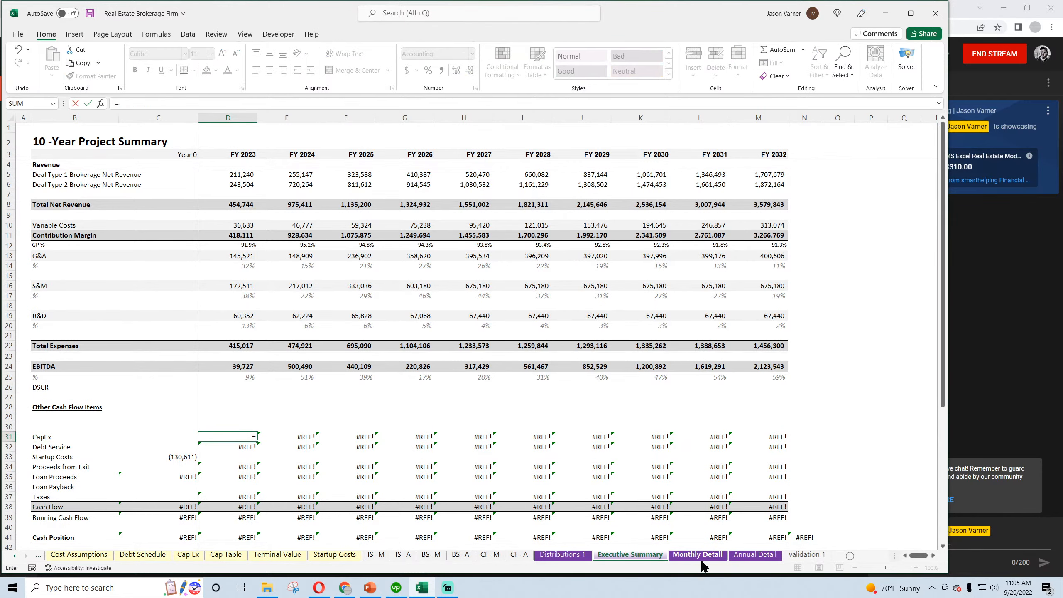
{"action": "left_click", "coordinate": [698, 555]}
{"action": "left_click", "coordinate": [754, 555]}
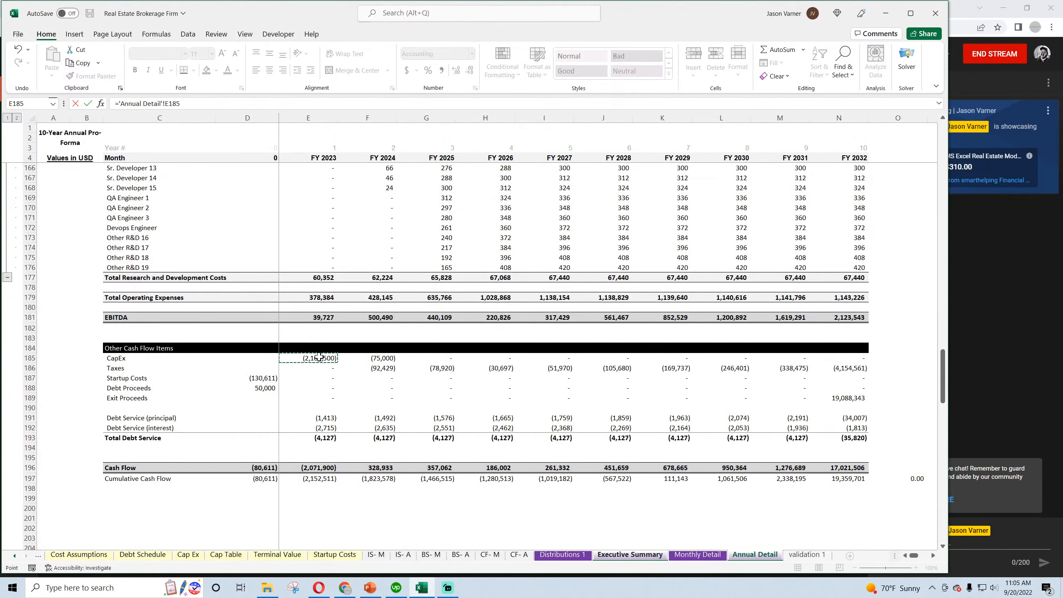
{"action": "key", "text": "Return"}
Link the FY 2023 Debt Service cell D32 to Total Debt Service in Annual Detail E193
{"action": "type", "text": "="}
{"action": "left_click", "coordinate": [748, 557]}
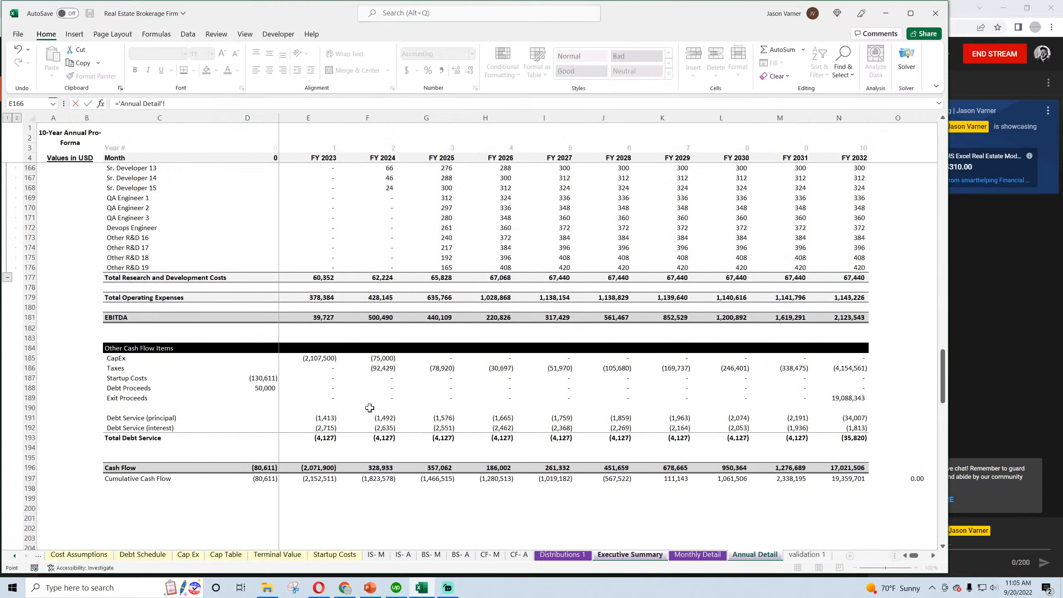
{"action": "left_click", "coordinate": [324, 438]}
{"action": "key", "text": "Return"}
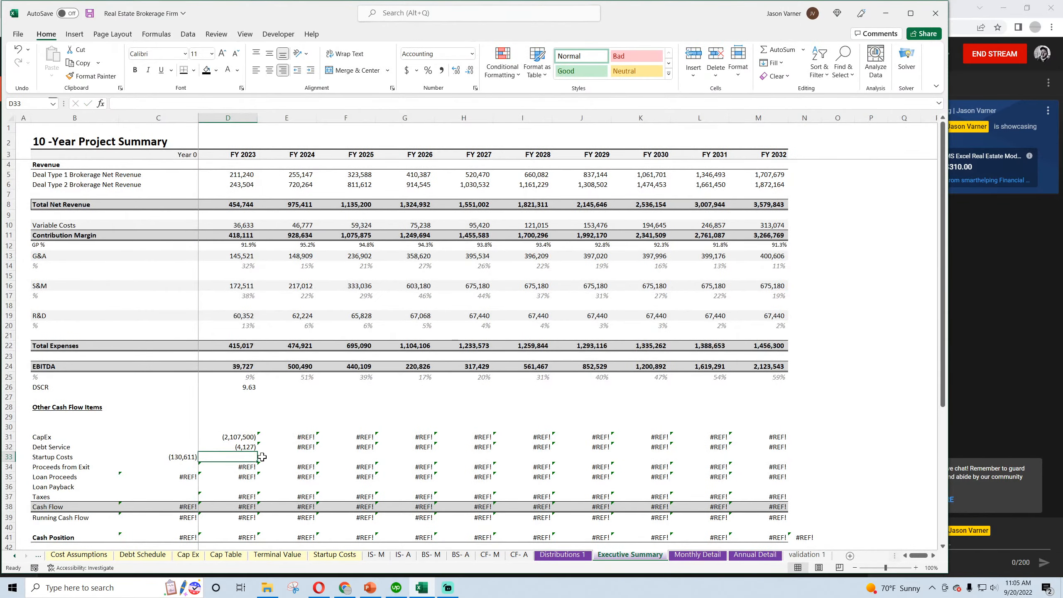
Relink the Year 0 Startup Costs cell C33 to Startup Costs in Annual Detail's Year 0 column
{"action": "left_click", "coordinate": [189, 454]}
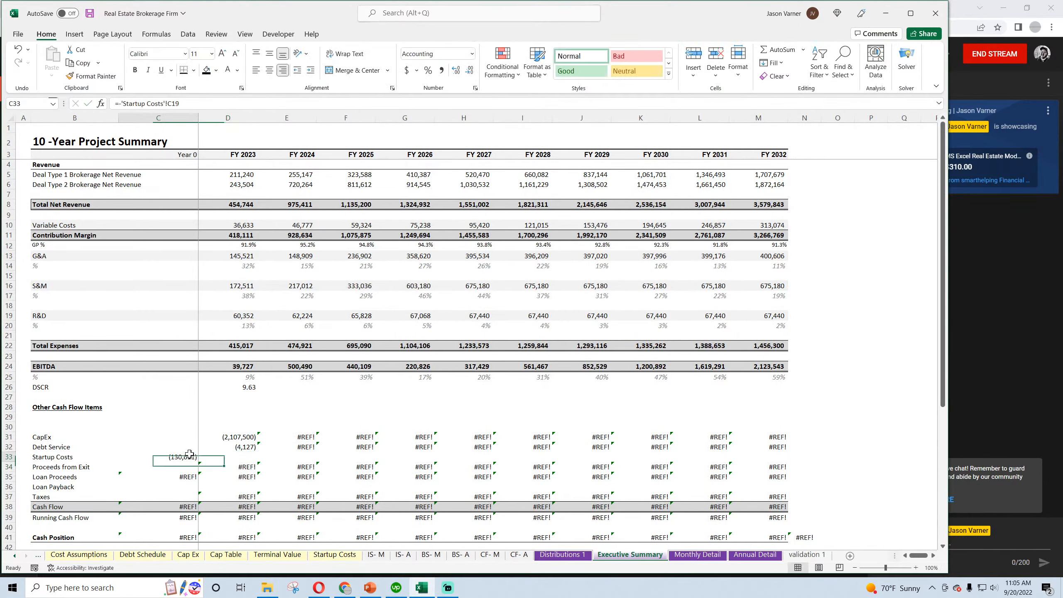
{"action": "type", "text": "="}
{"action": "left_click", "coordinate": [755, 555]}
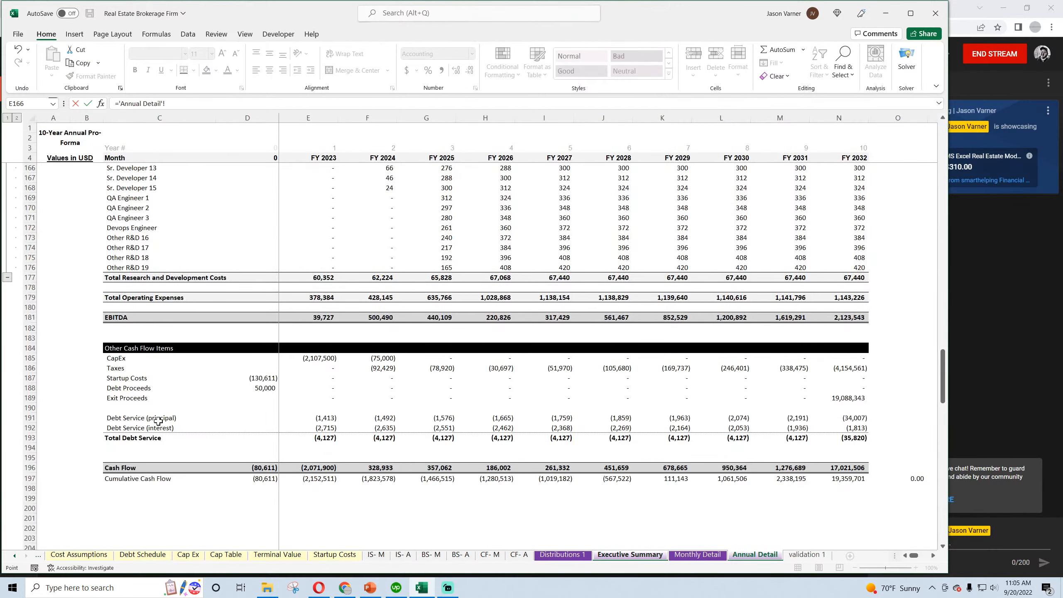
{"action": "left_click", "coordinate": [261, 383]}
{"action": "key", "text": "Return"}
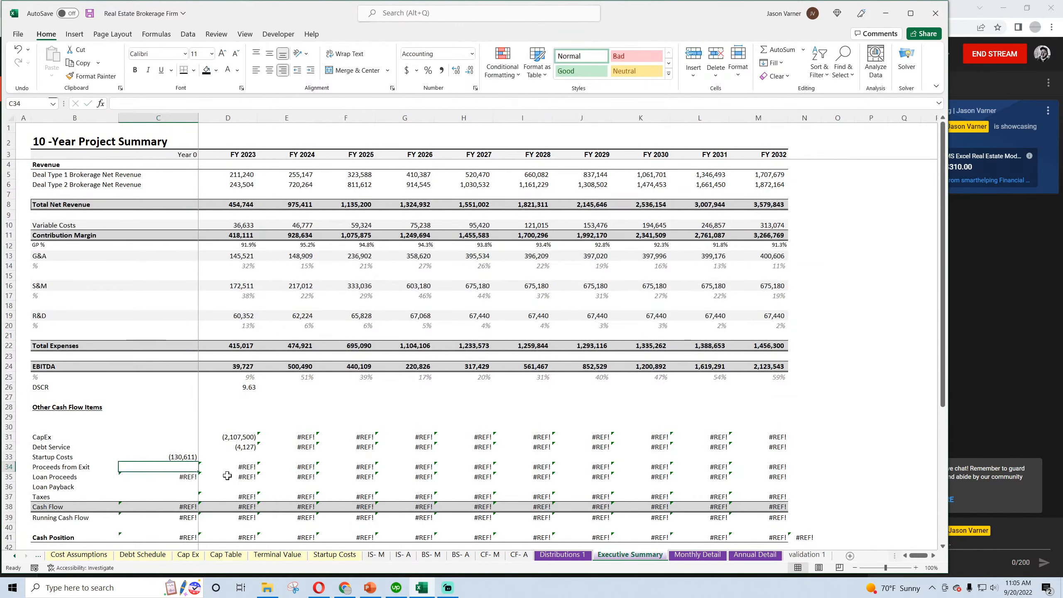
Link the FY 2023 Proceeds from Exit cell D34 to Exit Proceeds in Annual Detail E189
{"action": "left_click", "coordinate": [239, 467]}
{"action": "type", "text": "="}
{"action": "left_click", "coordinate": [738, 557]}
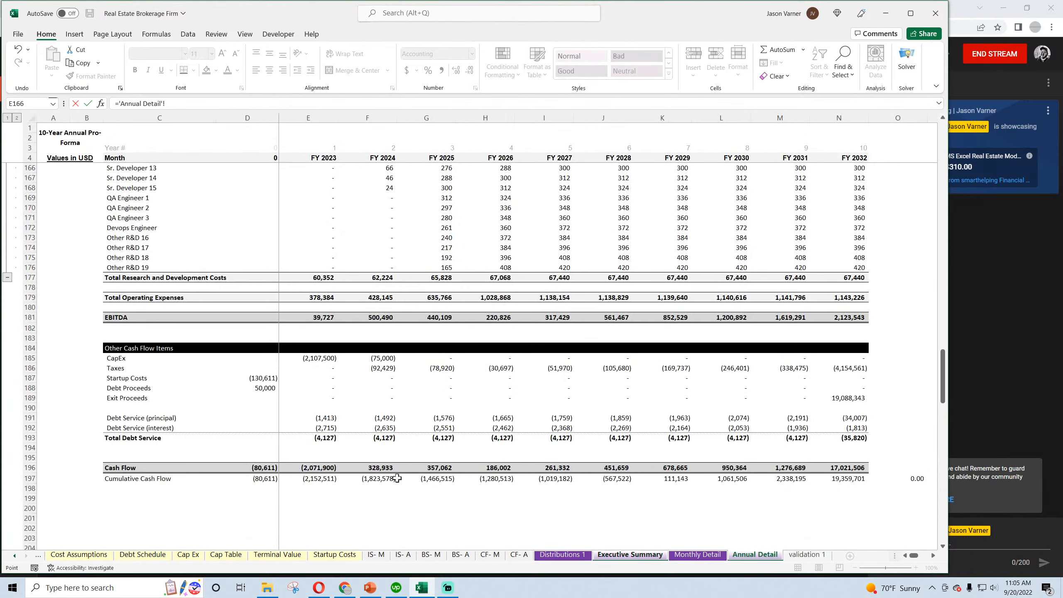
{"action": "left_click", "coordinate": [318, 396]}
{"action": "key", "text": "Return"}
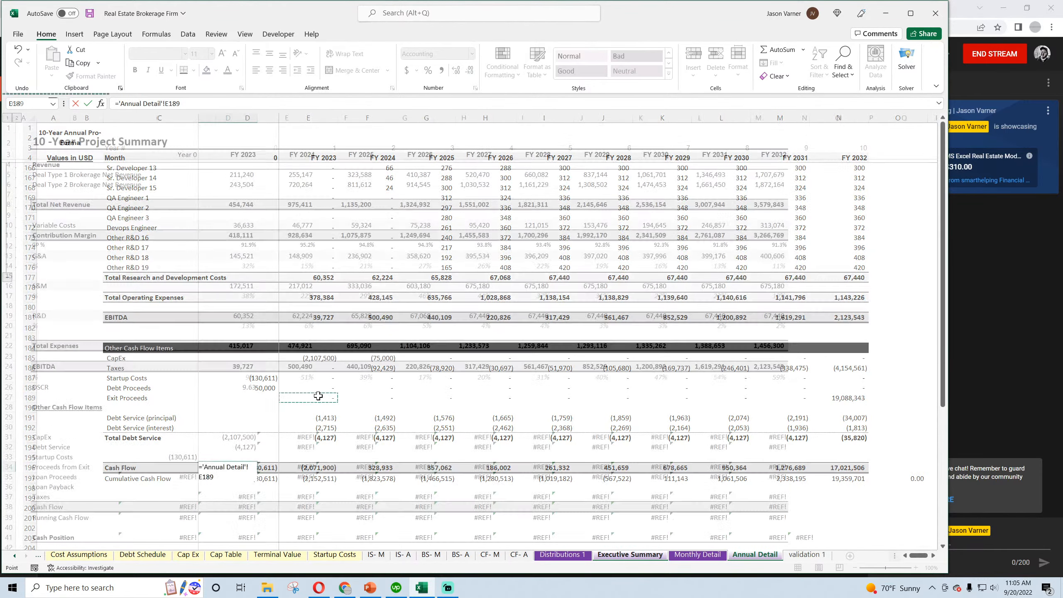
Link Loan Proceeds in C35 to Debt Proceeds in Annual Detail D188, and fill rows 31 to 35 through FY 2032
{"action": "type", "text": "="}
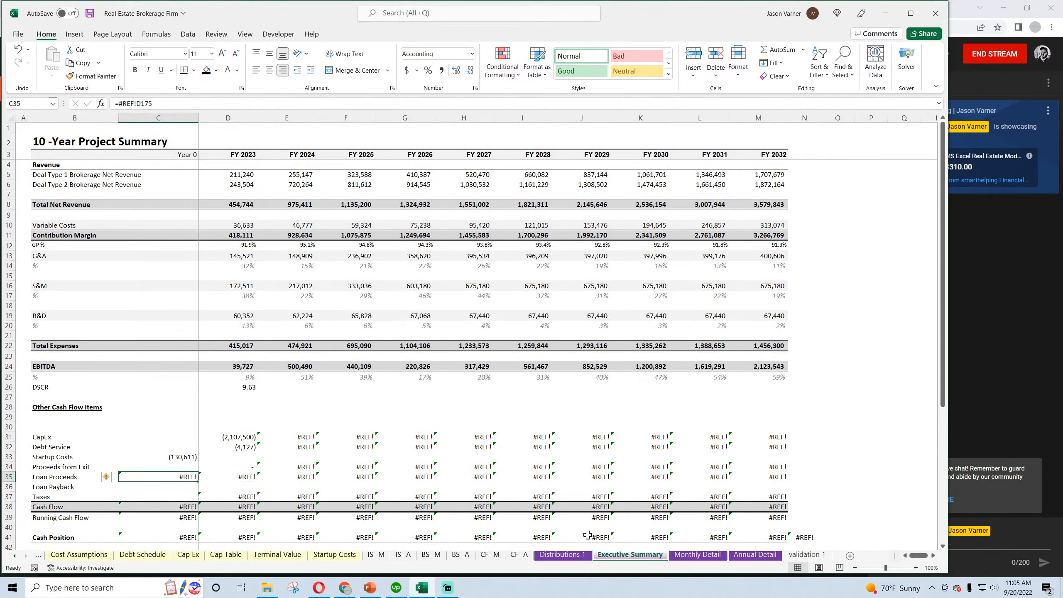
{"action": "left_click", "coordinate": [755, 555]}
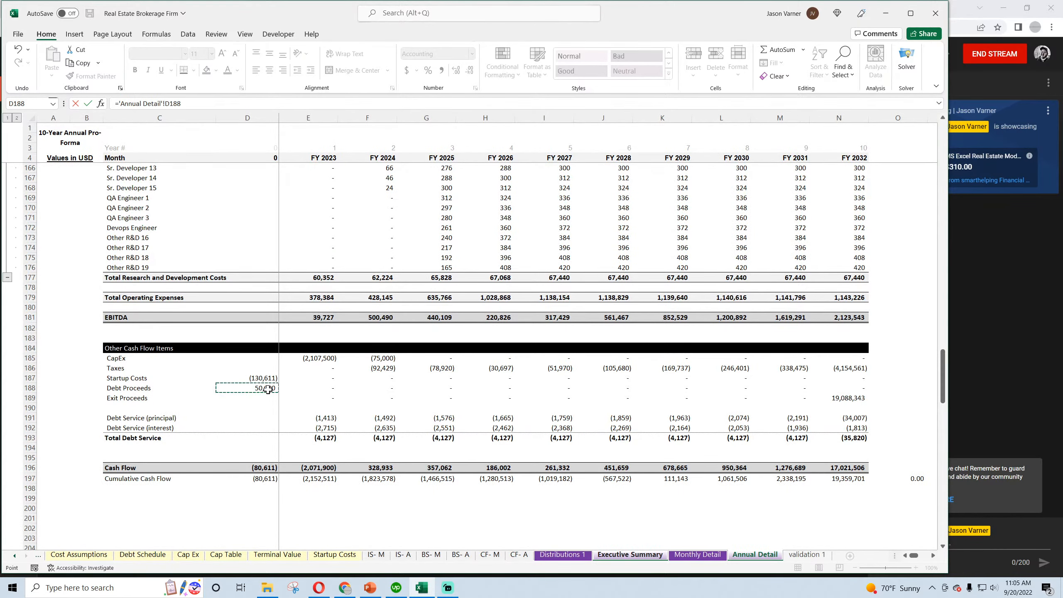
{"action": "key", "text": "Return"}
{"action": "left_click", "coordinate": [196, 477]}
{"action": "left_click_drag", "start_coordinate": [199, 478], "coordinate": [779, 482]}
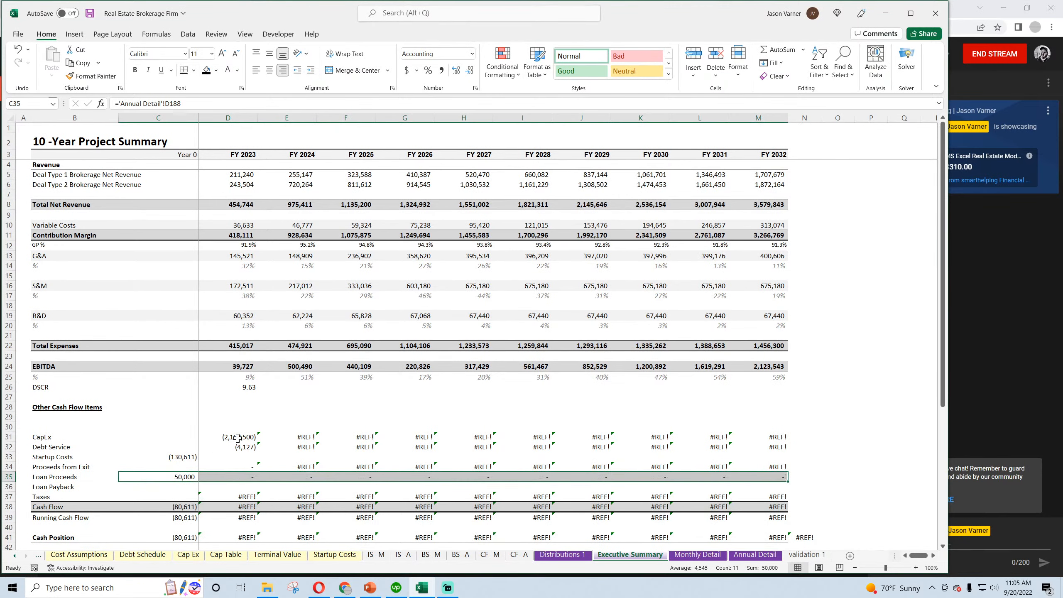
{"action": "left_click_drag", "start_coordinate": [237, 438], "coordinate": [770, 467]}
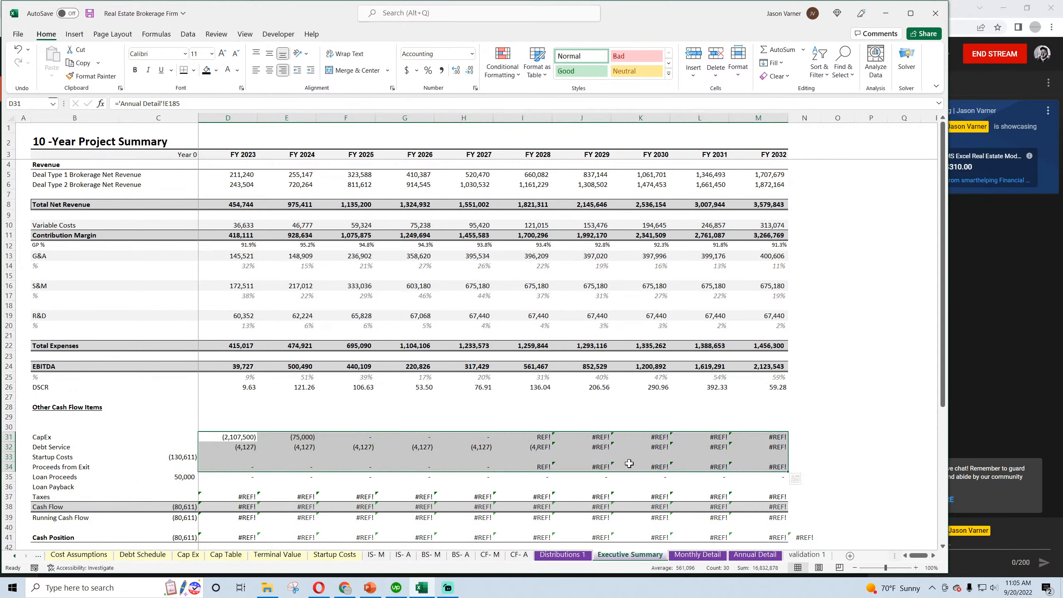
{"action": "left_click", "coordinate": [321, 387]}
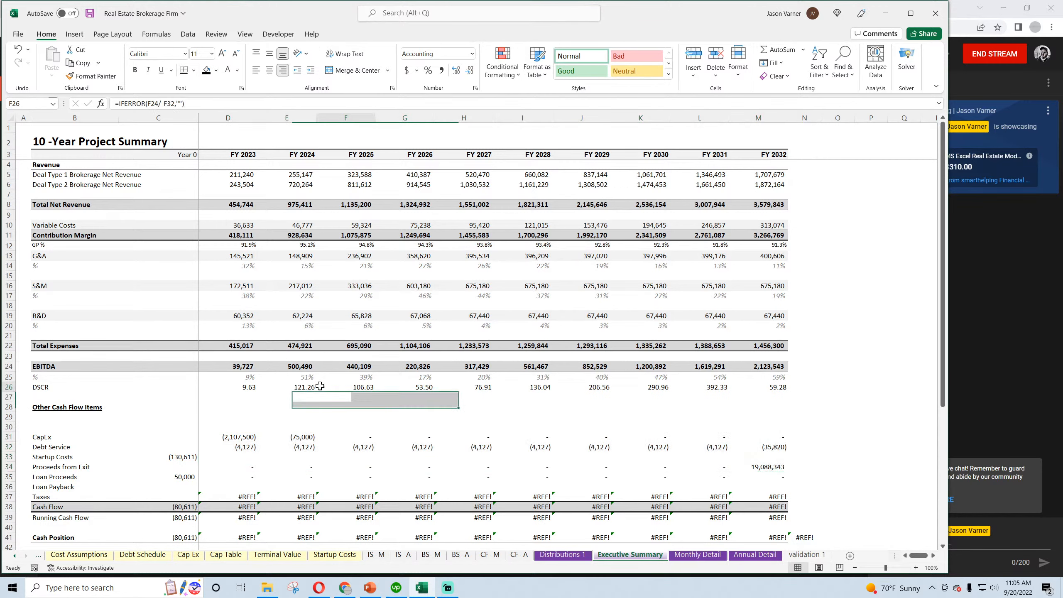
Delete the Loan Payback label from B36
{"action": "left_click", "coordinate": [238, 479]}
{"action": "left_click", "coordinate": [238, 488]}
{"action": "left_click", "coordinate": [59, 486]}
{"action": "key", "text": "BackSpace"}
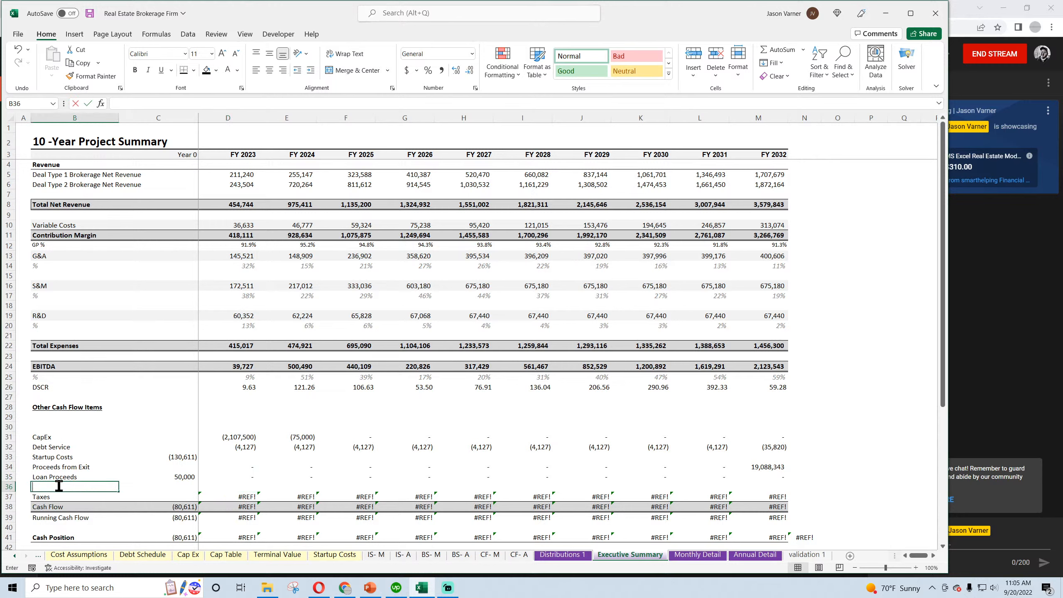
{"action": "key", "text": "Return"}
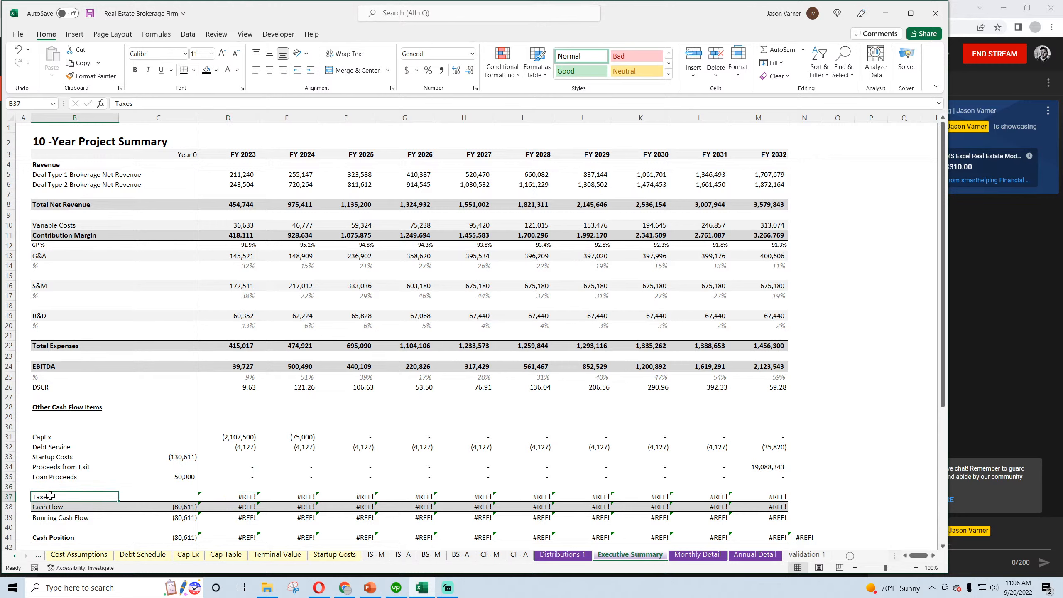
Link Taxes in D37 to the Taxes row in Annual Detail E186 and fill it through FY 2032
{"action": "left_click", "coordinate": [749, 444]}
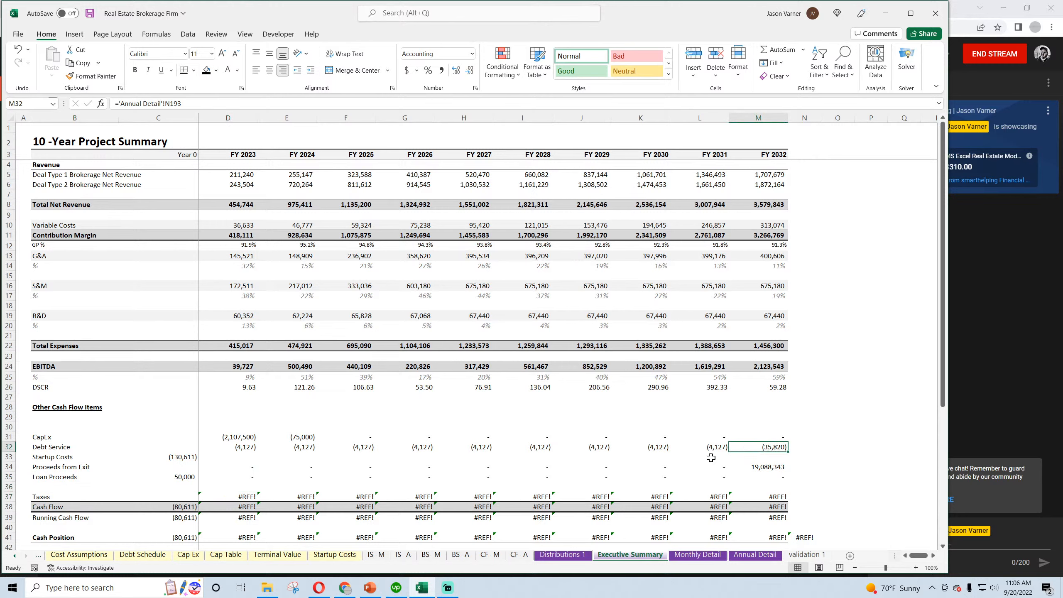
{"action": "left_click", "coordinate": [43, 497]}
{"action": "left_click", "coordinate": [234, 497]}
{"action": "type", "text": "="}
{"action": "left_click", "coordinate": [755, 555]}
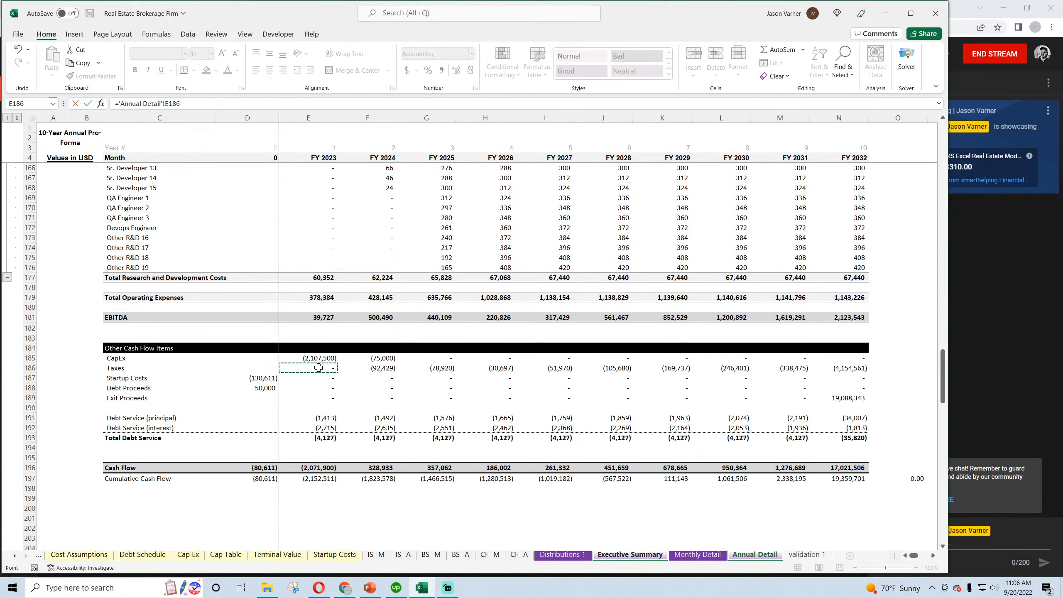
{"action": "key", "text": "Return"}
{"action": "key", "text": "Right"}
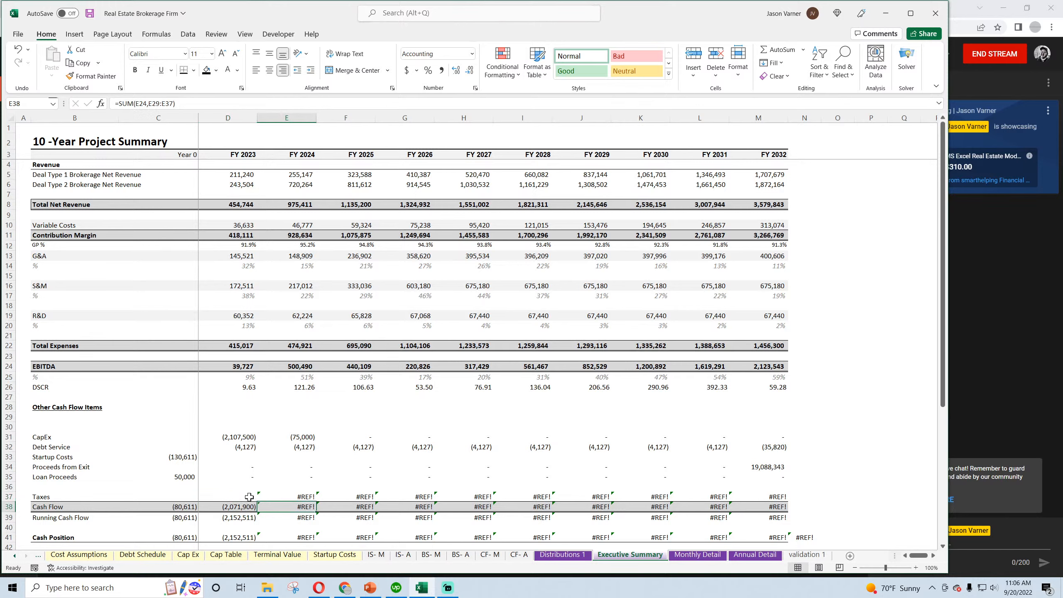
{"action": "left_click_drag", "start_coordinate": [249, 497], "coordinate": [775, 497]}
{"action": "key", "text": "ctrl+r"}
{"action": "scroll", "coordinate": [397, 434], "scroll_direction": "down", "scroll_amount": 3}
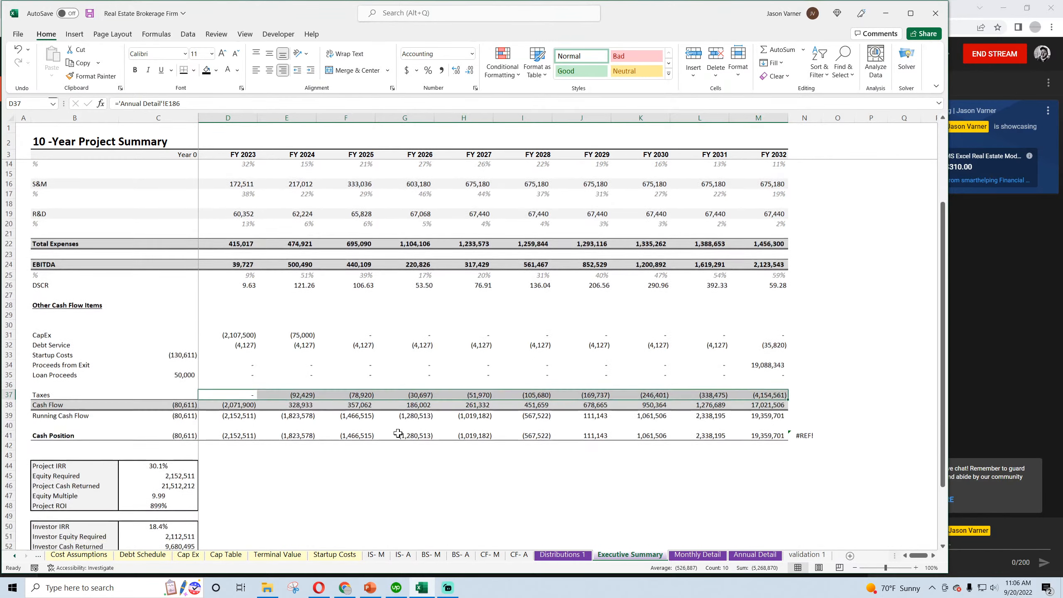
Repair the check formula in N41 so it subtracts the FY 2032 Cumulative Cash Flow in Annual Detail N197 from M41
{"action": "scroll", "coordinate": [397, 433], "scroll_direction": "down", "scroll_amount": 1}
{"action": "left_click", "coordinate": [805, 430]}
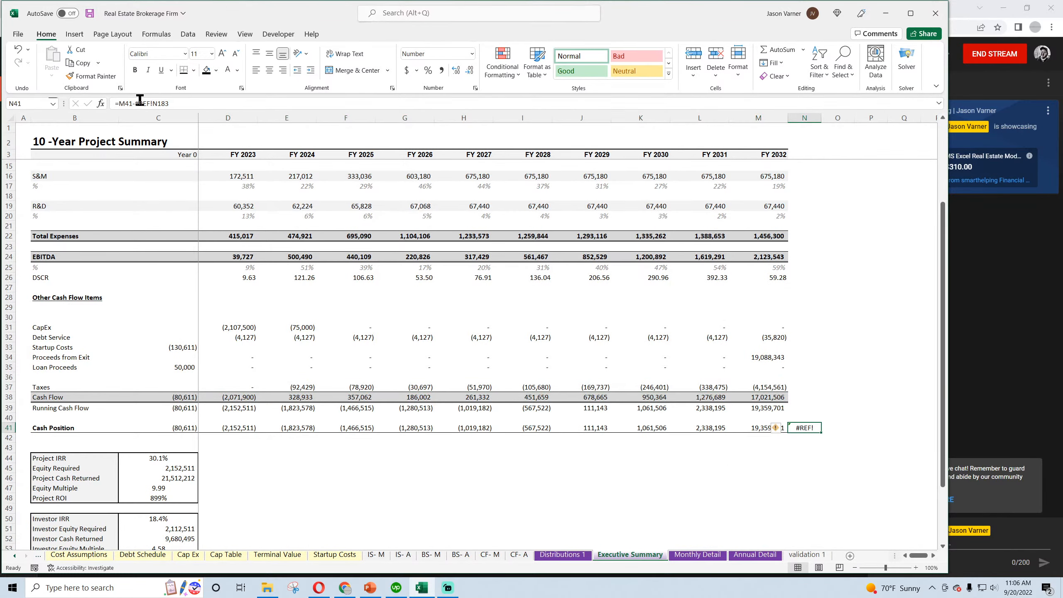
{"action": "left_click_drag", "start_coordinate": [139, 103], "coordinate": [170, 103]}
{"action": "key", "text": "BackSpace"}
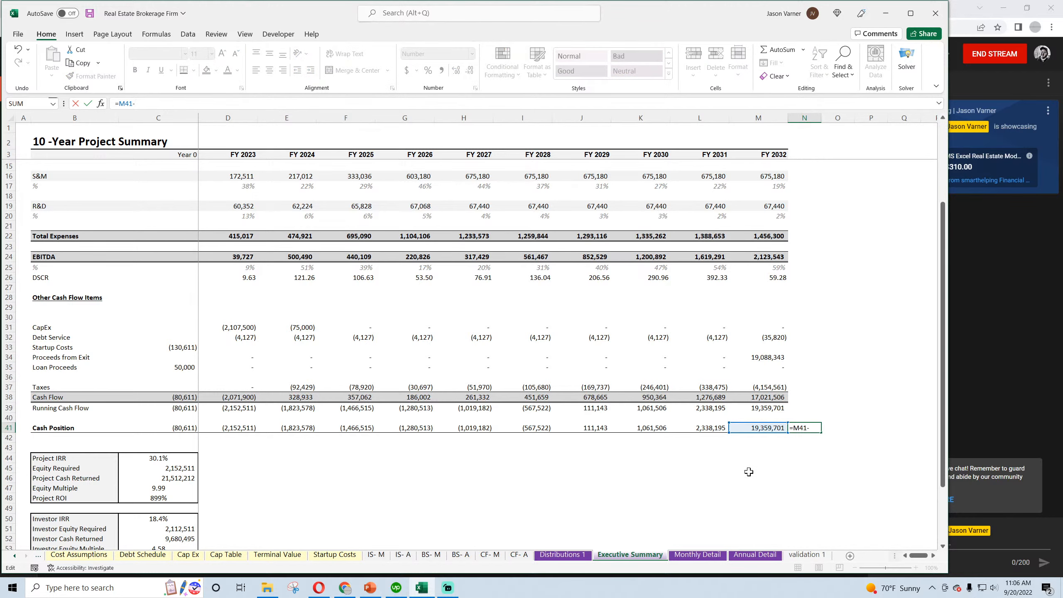
{"action": "left_click", "coordinate": [755, 555]}
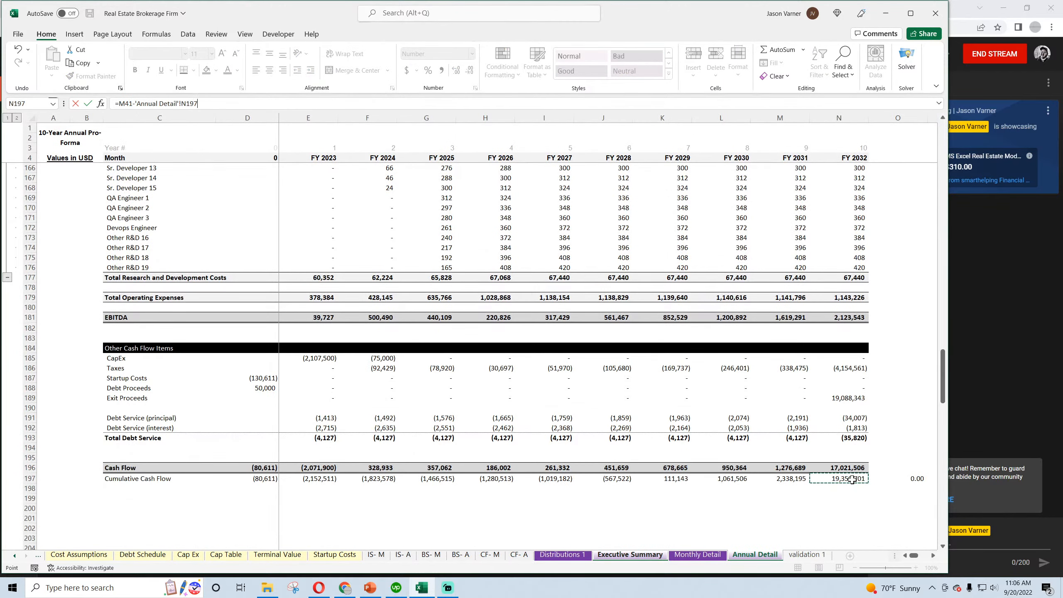
{"action": "key", "text": "Return"}
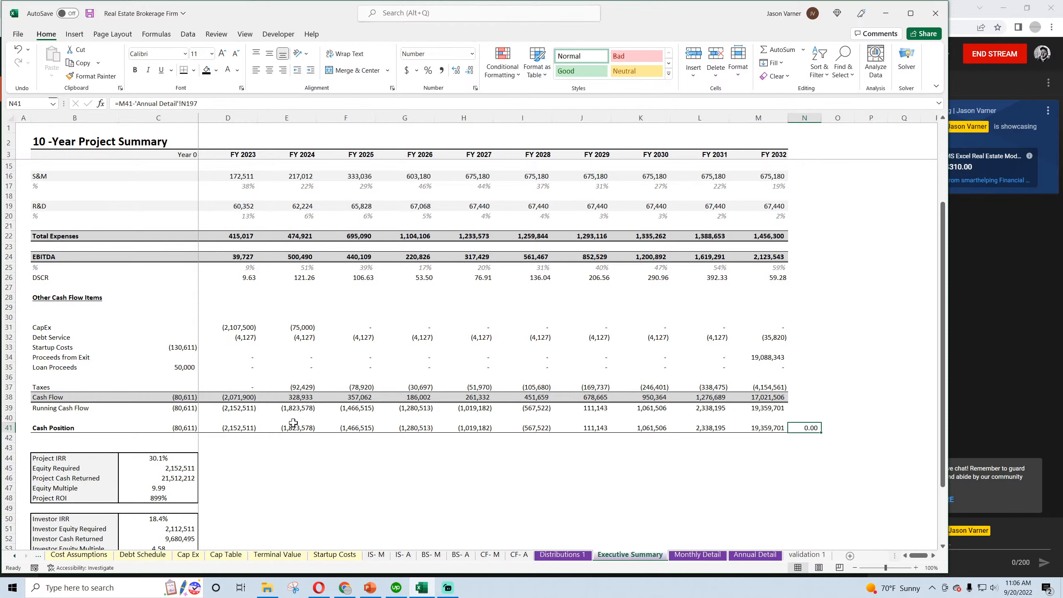
Right-align the project, investor and owner return values in C44 to C60
{"action": "scroll", "coordinate": [297, 428], "scroll_direction": "down", "scroll_amount": 4}
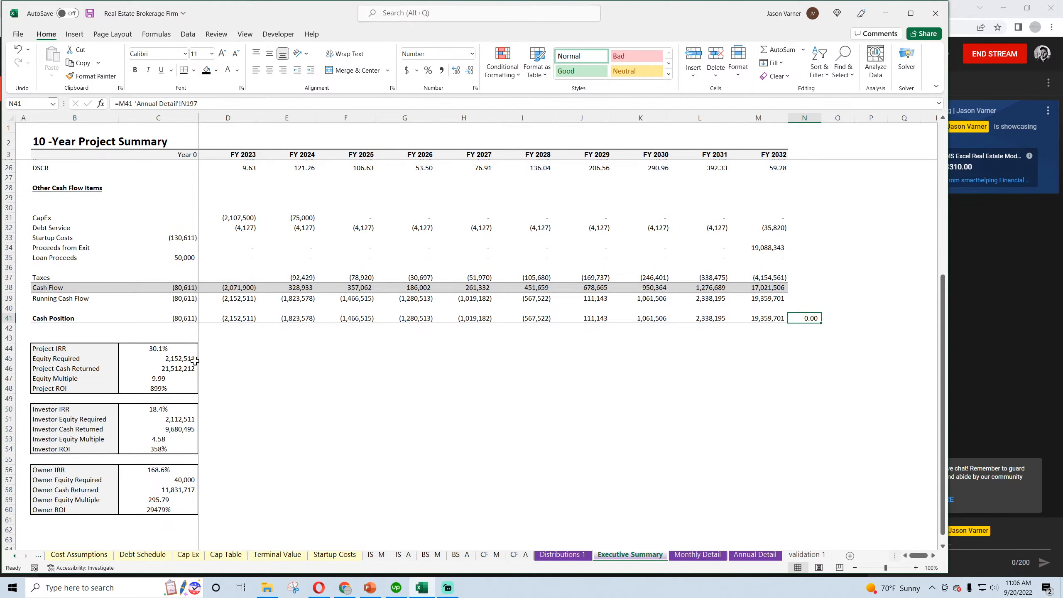
{"action": "left_click_drag", "start_coordinate": [184, 349], "coordinate": [184, 510]}
{"action": "left_click", "coordinate": [282, 70]}
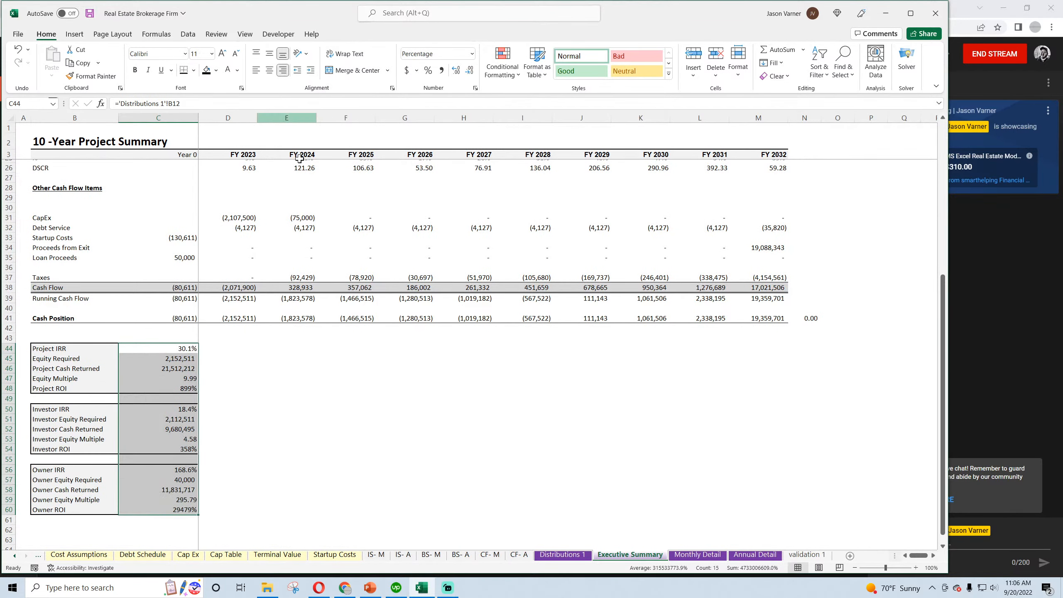
{"action": "left_click", "coordinate": [353, 376]}
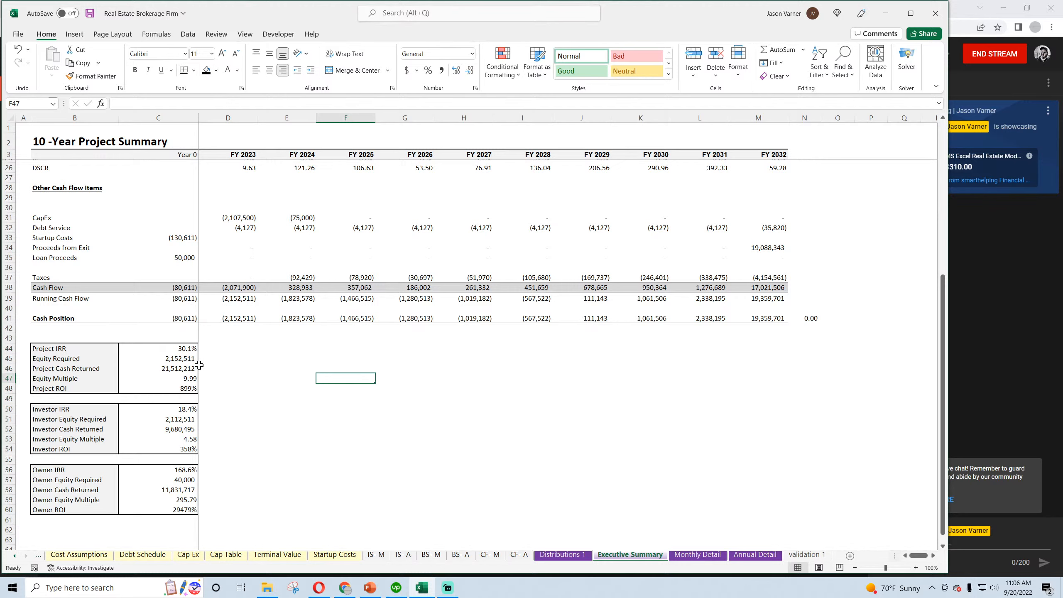
Check Equity Required by adding the investor and owner amounts, C51 and C57, in scratch cell D51, and clear the cell
{"action": "left_click", "coordinate": [188, 360]}
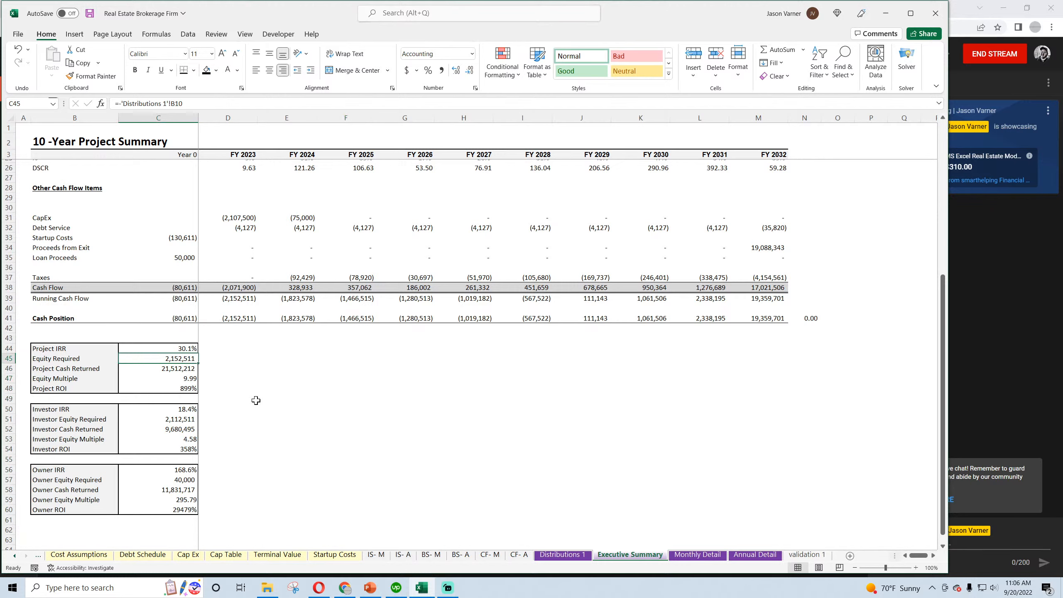
{"action": "left_click", "coordinate": [228, 419]}
{"action": "type", "text": "="}
{"action": "left_click", "coordinate": [180, 419]}
{"action": "type", "text": "+"}
{"action": "left_click", "coordinate": [185, 480]}
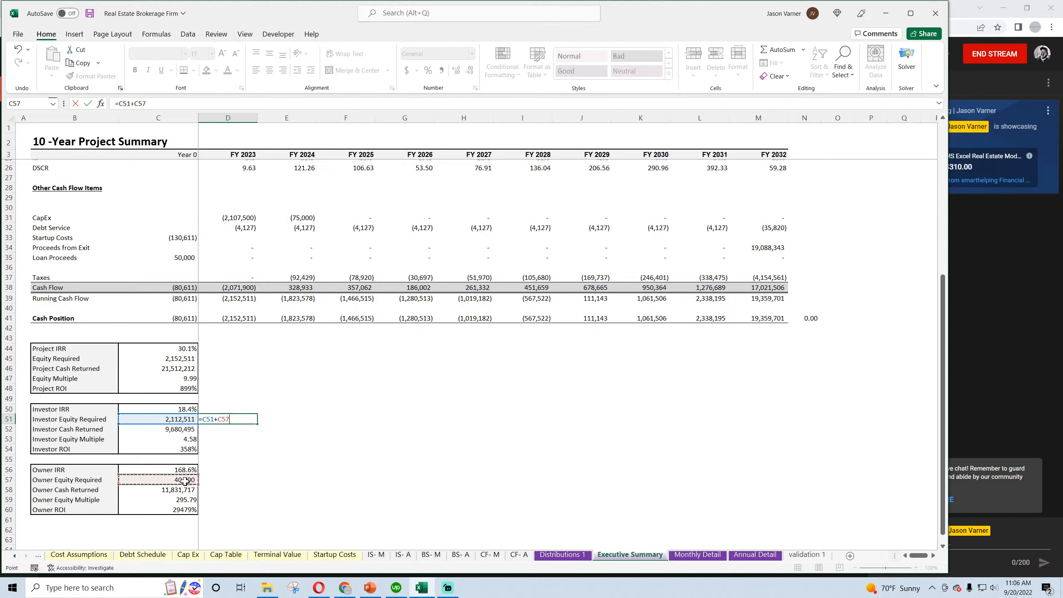
{"action": "key", "text": "Return"}
{"action": "double_click", "coordinate": [244, 420]}
{"action": "key", "text": "BackSpace"}
{"action": "key", "text": "BackSpace"}
{"action": "key", "text": "BackSpace"}
{"action": "key", "text": "BackSpace"}
{"action": "key", "text": "BackSpace"}
{"action": "key", "text": "BackSpace"}
{"action": "key", "text": "BackSpace"}
{"action": "key", "text": "BackSpace"}
{"action": "key", "text": "Return"}
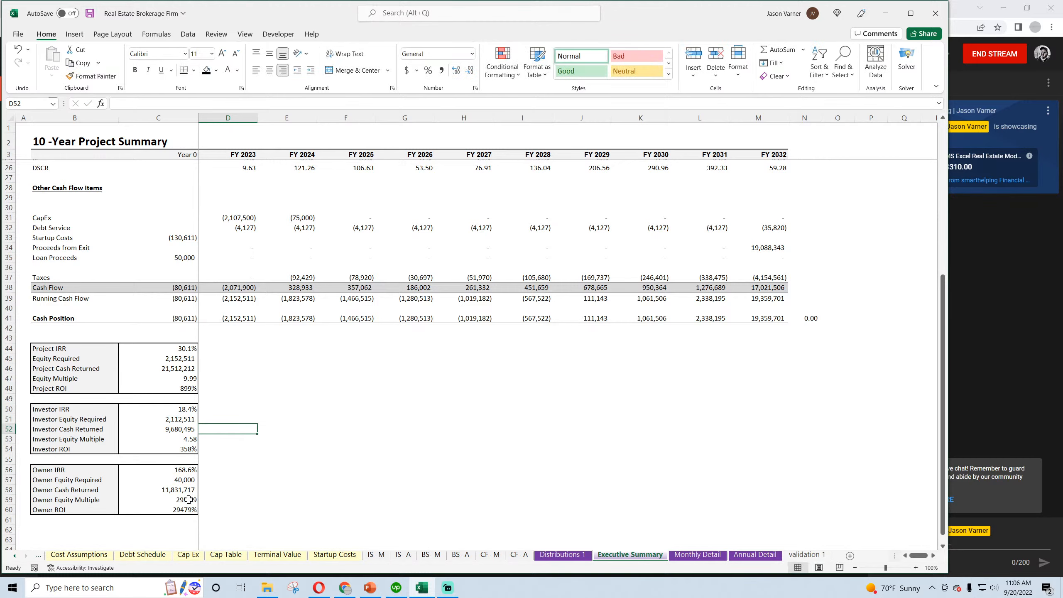
Inspect the formulas behind the owner and investor return metrics and their source sheet, Distributions 1
{"action": "left_click", "coordinate": [189, 500]}
{"action": "left_click", "coordinate": [185, 508]}
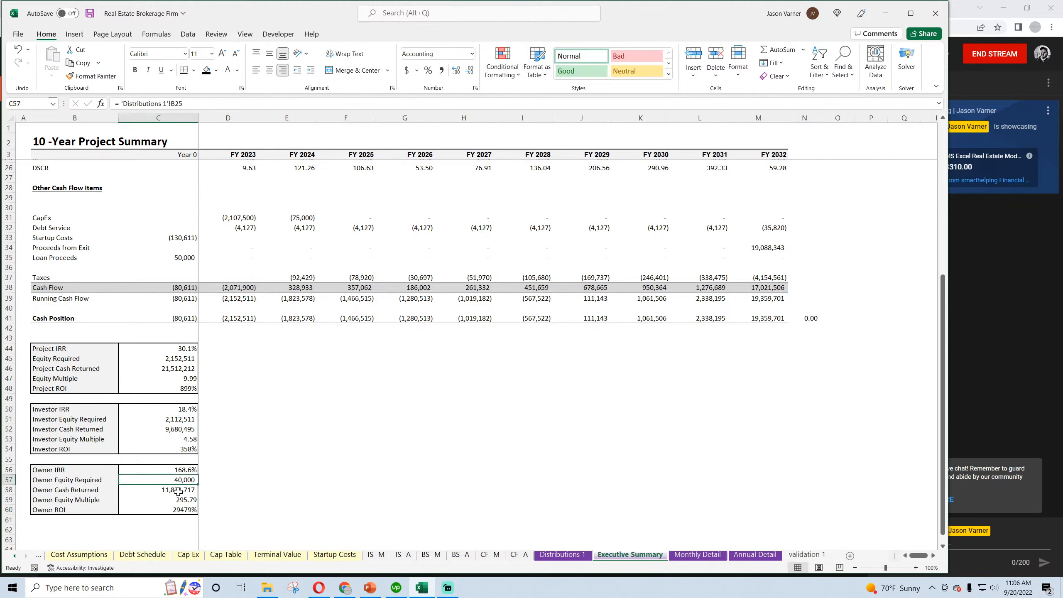
{"action": "left_click", "coordinate": [177, 490]}
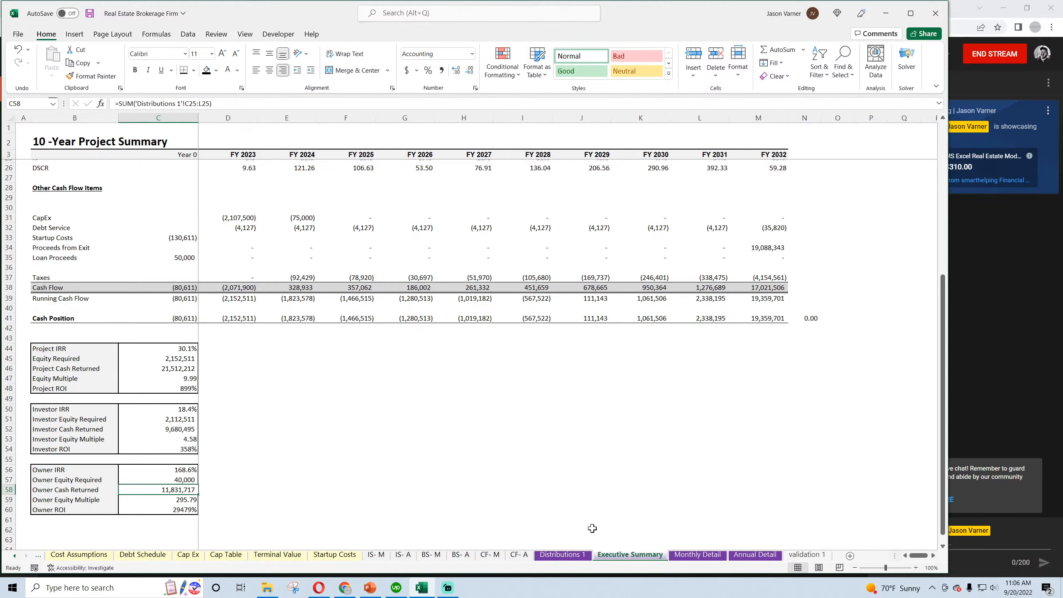
{"action": "left_click", "coordinate": [564, 555]}
{"action": "left_click", "coordinate": [619, 555]}
{"action": "left_click", "coordinate": [182, 418]}
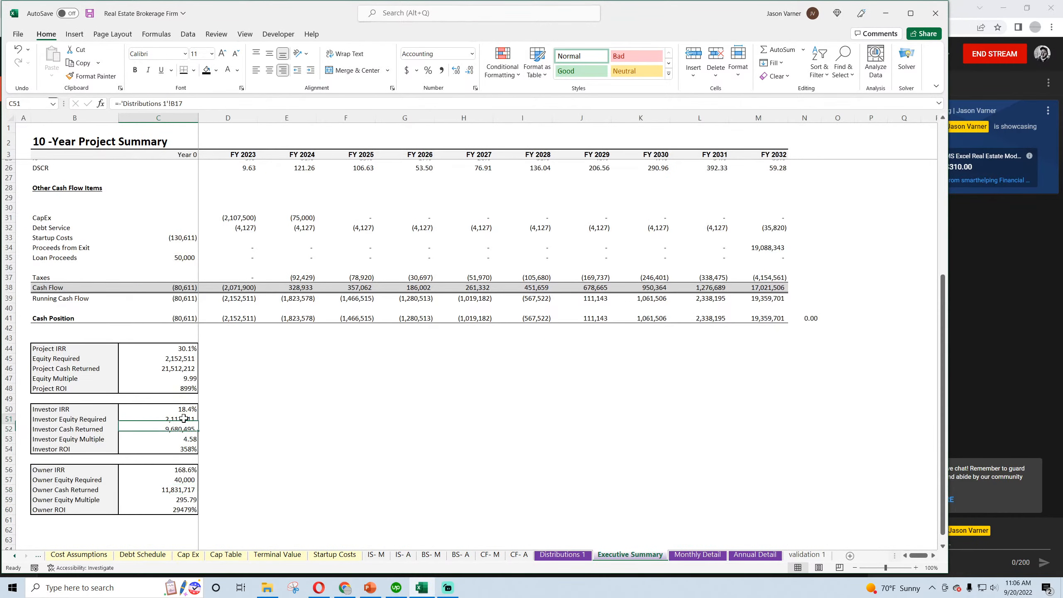
{"action": "left_click", "coordinate": [182, 428]}
{"action": "left_click", "coordinate": [188, 440]}
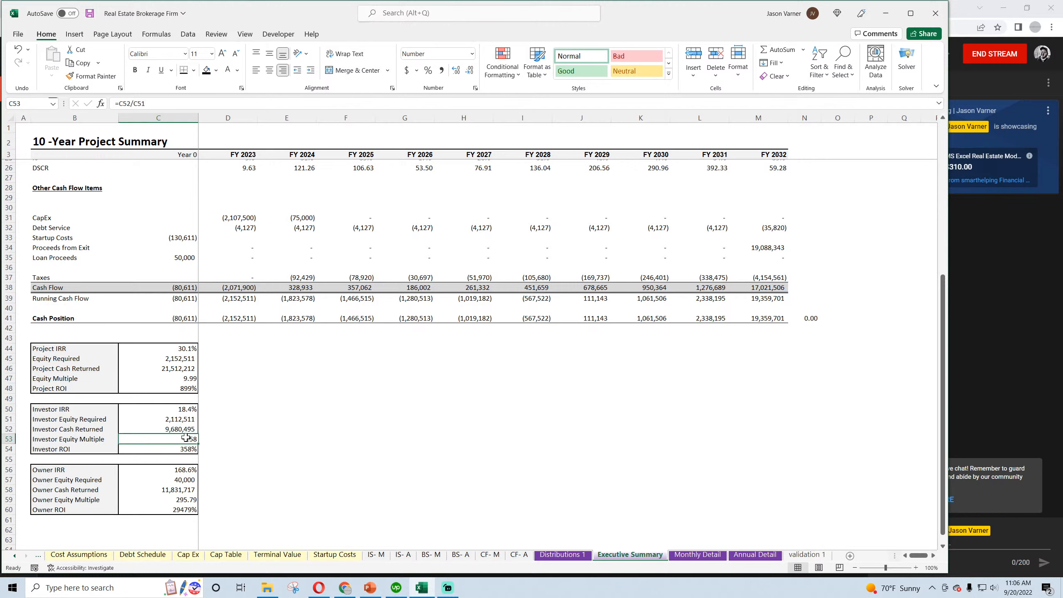
{"action": "left_click", "coordinate": [186, 410]}
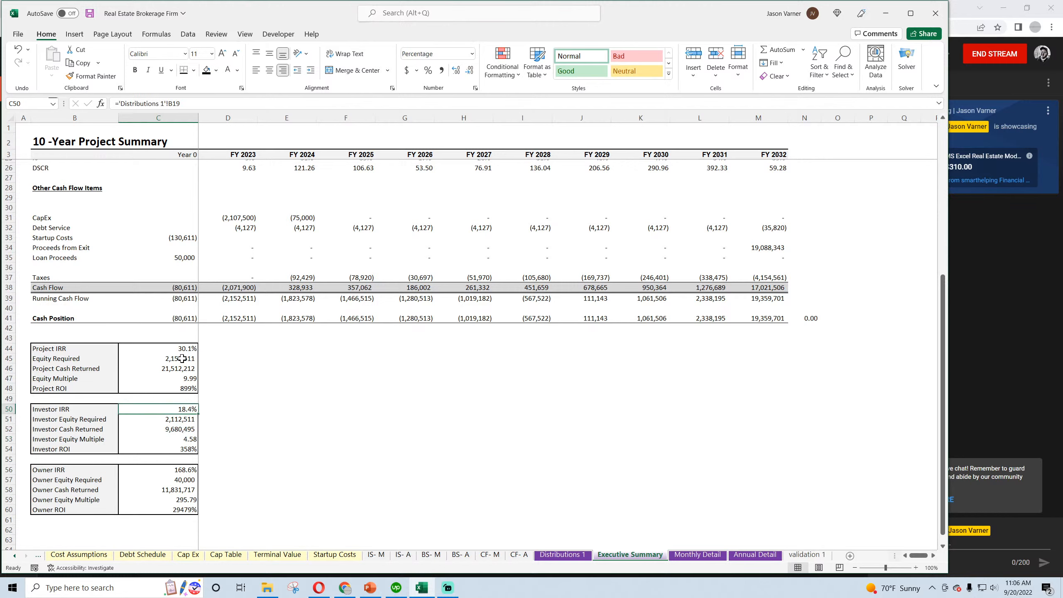
Check Project Cash Returned by adding the investor and owner amounts, C52 and C58, in scratch cell D47, and clear the cell
{"action": "left_click", "coordinate": [228, 378]}
{"action": "type", "text": "="}
{"action": "left_click", "coordinate": [180, 429]}
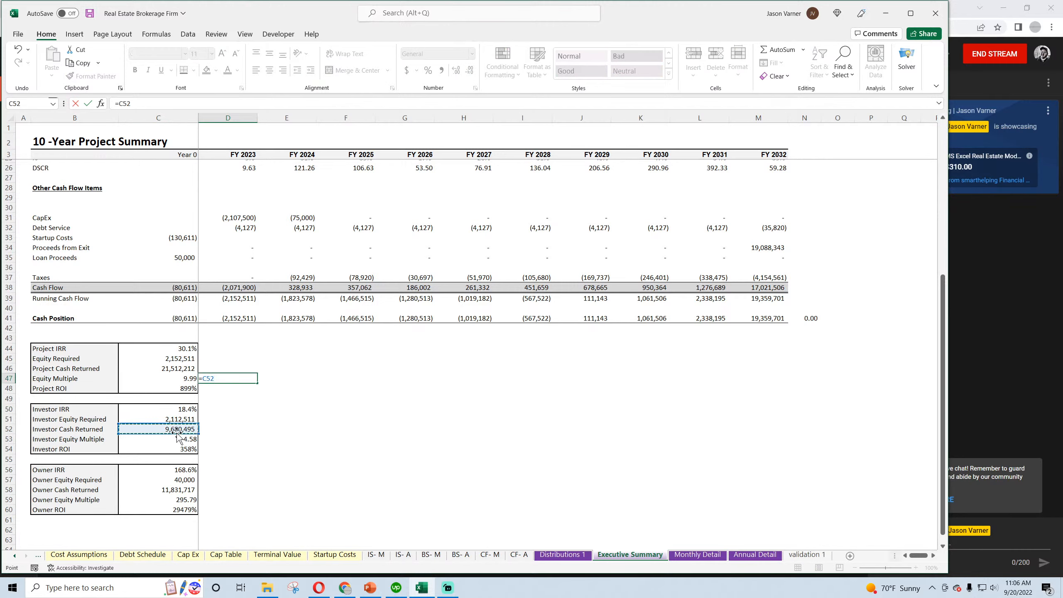
{"action": "type", "text": "+"}
{"action": "left_click", "coordinate": [180, 489]}
{"action": "key", "text": "Return"}
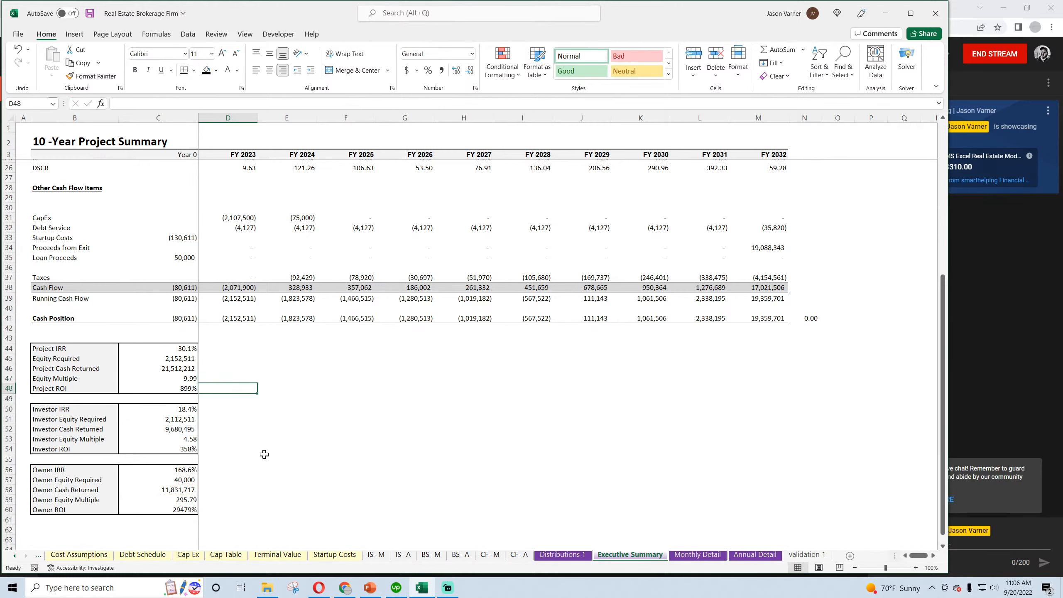
Save the workbook with the repaired Executive Summary
{"action": "left_click", "coordinate": [268, 458]}
{"action": "scroll", "coordinate": [269, 452], "scroll_direction": "up", "scroll_amount": 7}
{"action": "scroll", "coordinate": [269, 452], "scroll_direction": "down", "scroll_amount": 3}
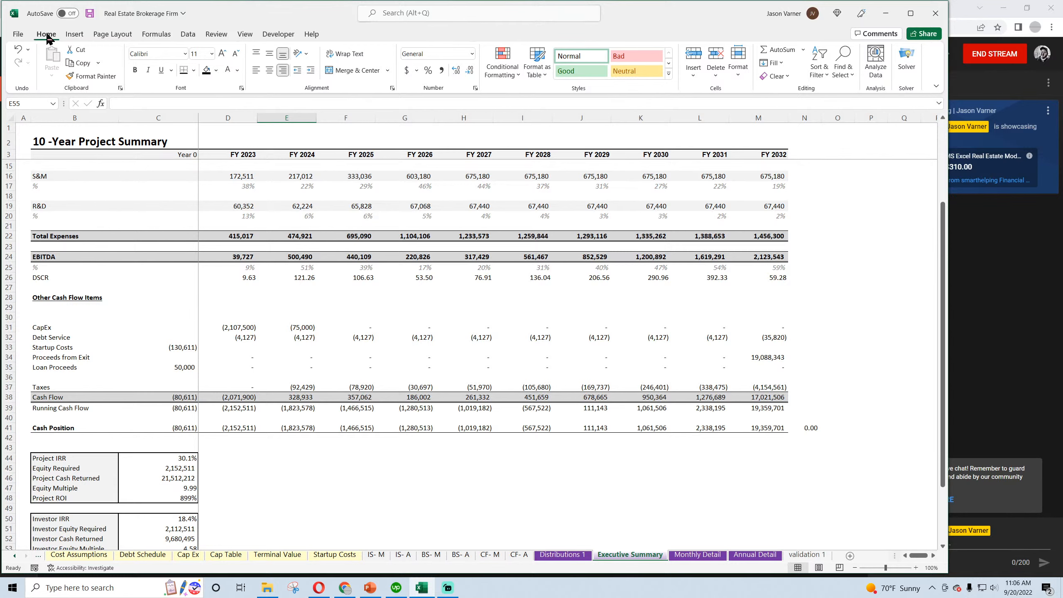
{"action": "left_click", "coordinate": [89, 13]}
In Revenue Assumptions, set Deal Type 2's Average Deals Done per Agent per Month to 3 for FY 1 through FY 10
{"action": "scroll", "coordinate": [350, 372], "scroll_direction": "up", "scroll_amount": 4}
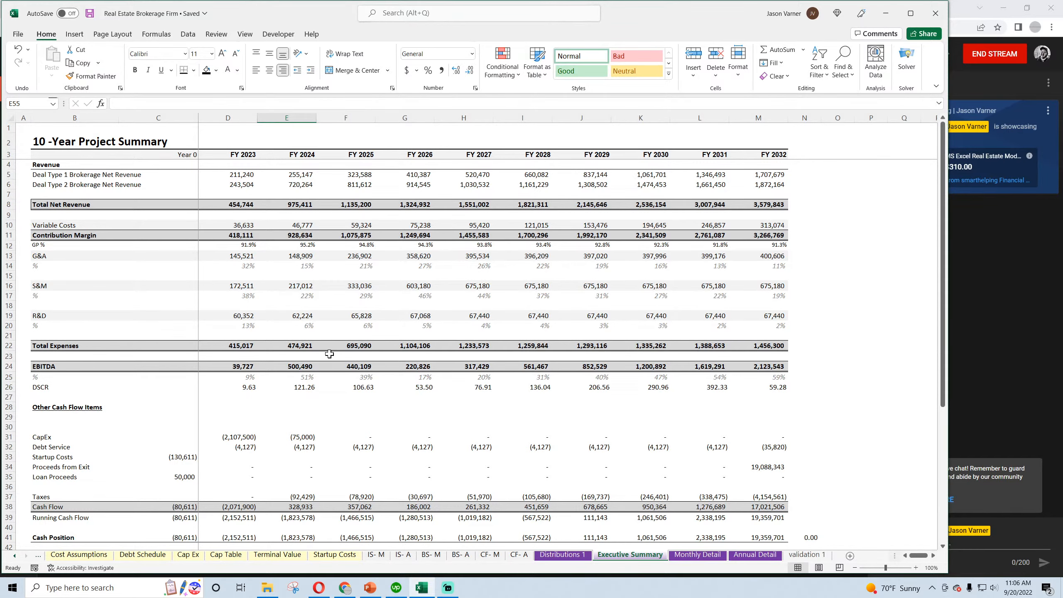
{"action": "left_click", "coordinate": [228, 556]}
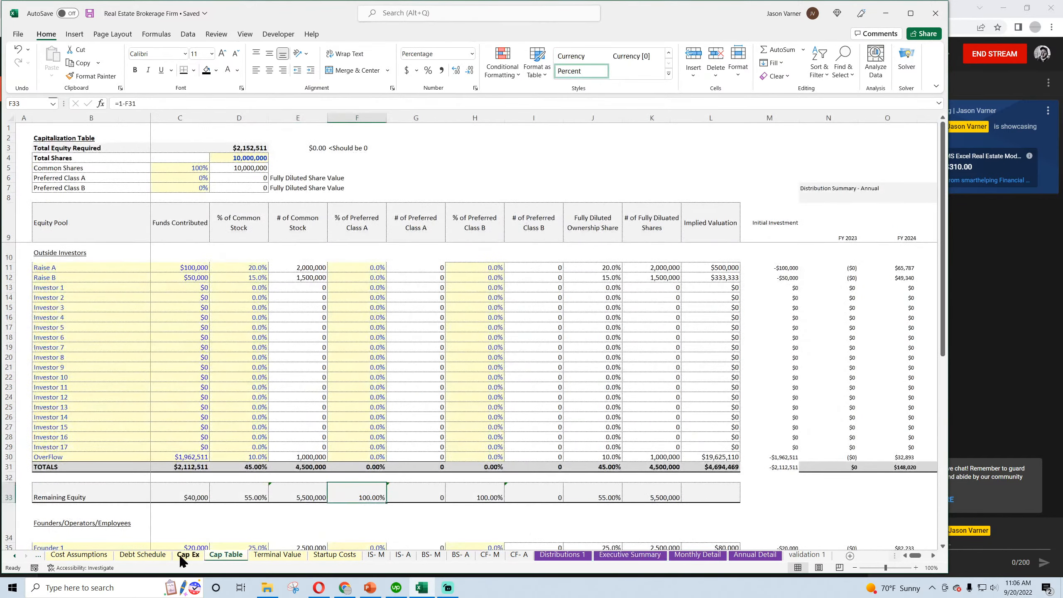
{"action": "left_click", "coordinate": [64, 556]}
{"action": "left_click", "coordinate": [40, 556]}
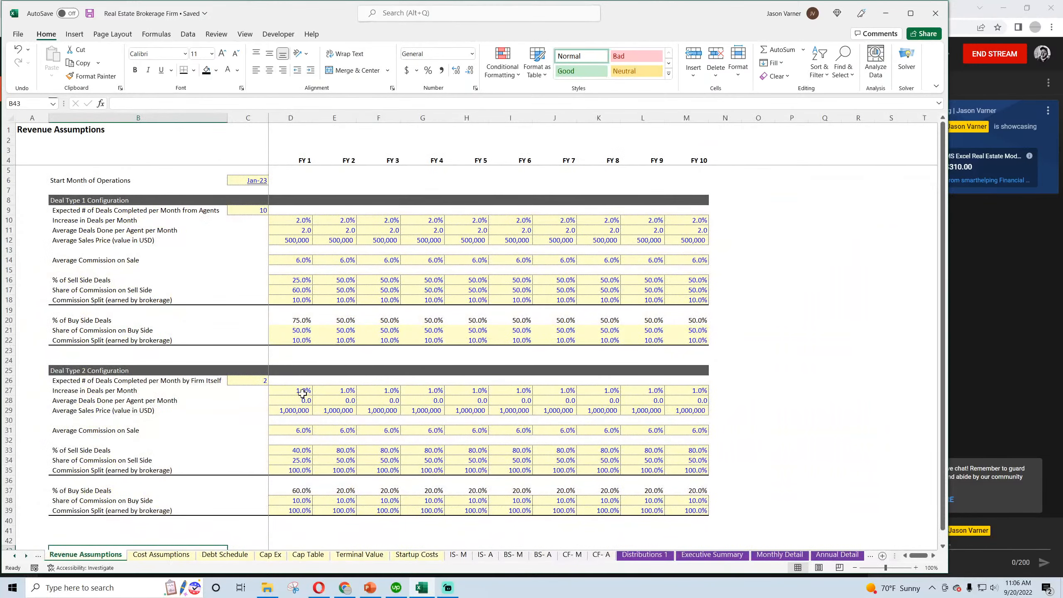
{"action": "scroll", "coordinate": [303, 393], "scroll_direction": "down", "scroll_amount": 4}
{"action": "left_click", "coordinate": [299, 292]}
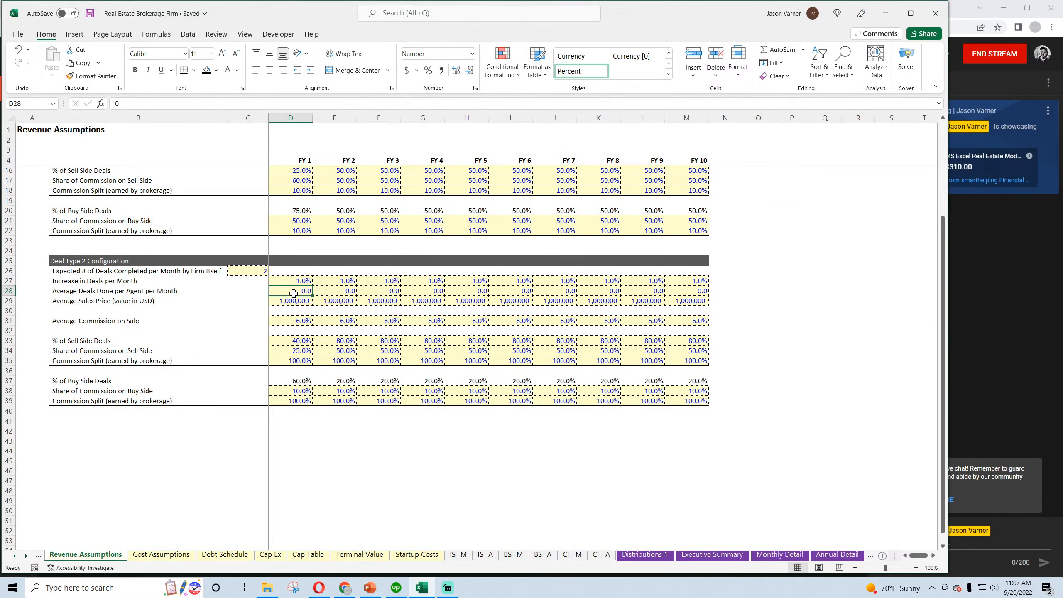
{"action": "type", "text": "3"}
{"action": "key", "text": "Return"}
{"action": "left_click", "coordinate": [304, 292]}
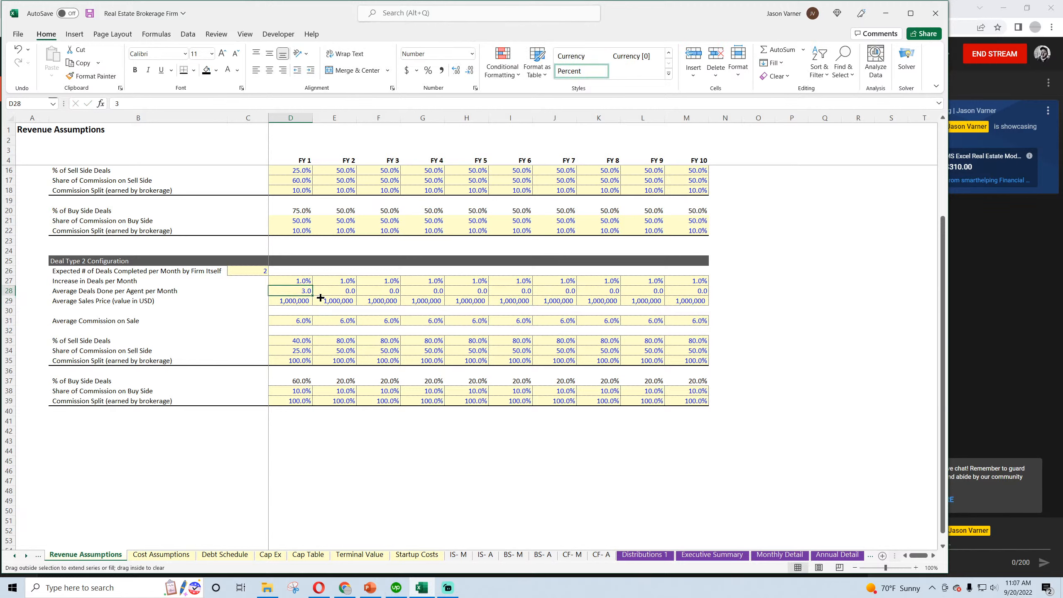
{"action": "left_click_drag", "start_coordinate": [321, 298], "coordinate": [691, 298]}
Set Deal Type 2's Expected # of Deals Completed per Month to 15 in C26
{"action": "left_click", "coordinate": [261, 269]}
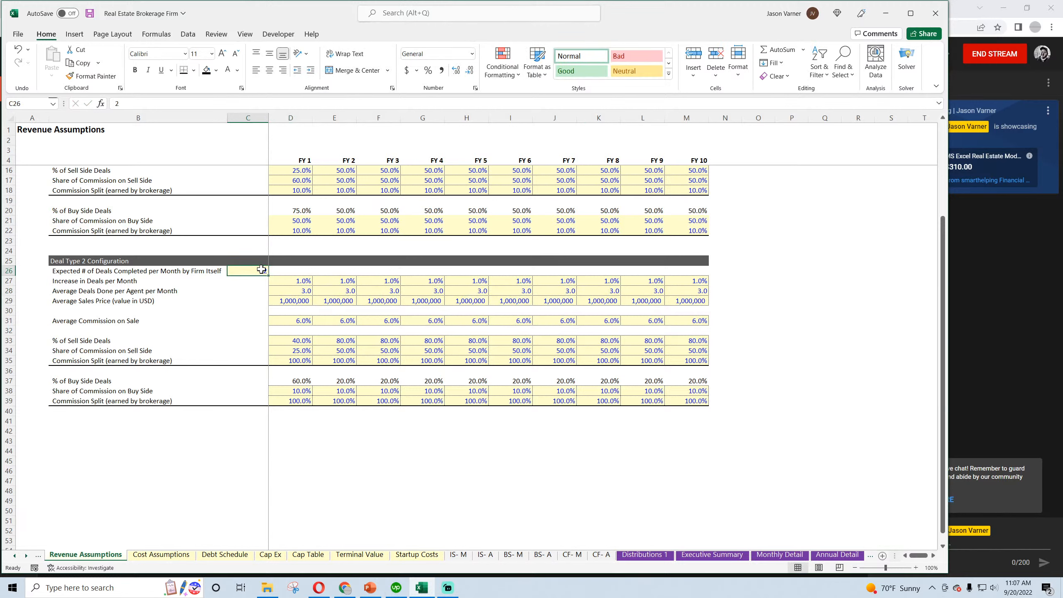
{"action": "type", "text": "15"}
{"action": "key", "text": "Return"}
{"action": "left_click", "coordinate": [304, 292]}
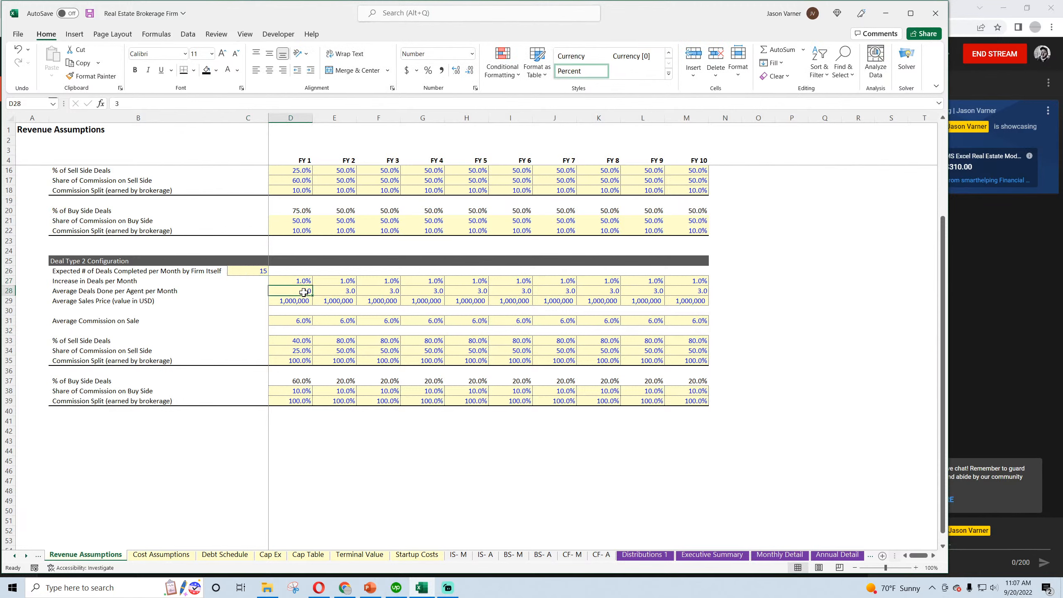
Set Deal Type 2's sell side and buy side Commission Split to 10% for FY 1 through FY 10
{"action": "left_click", "coordinate": [296, 358]}
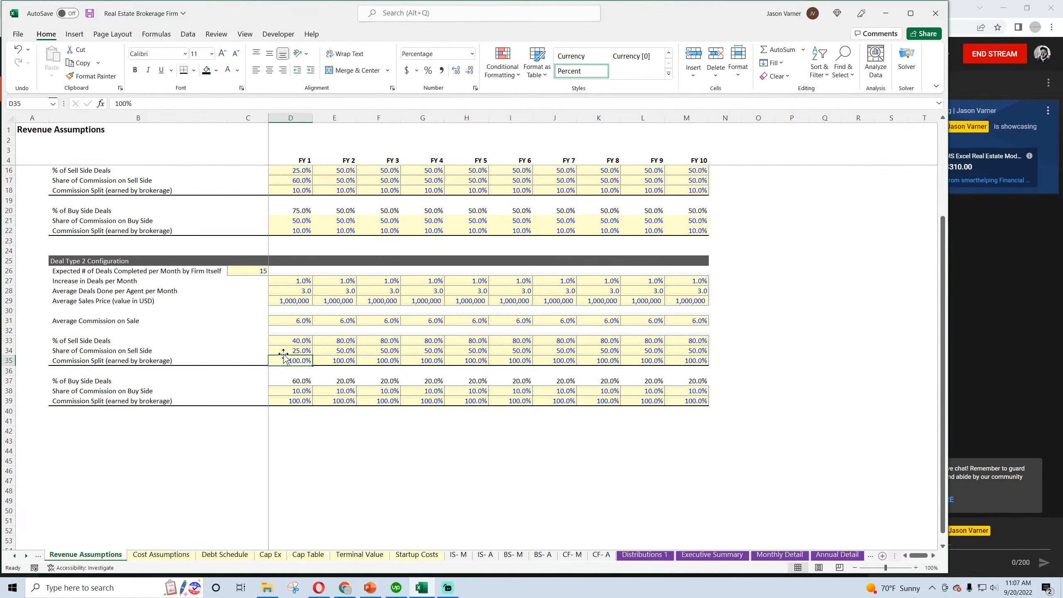
{"action": "type", "text": "10"}
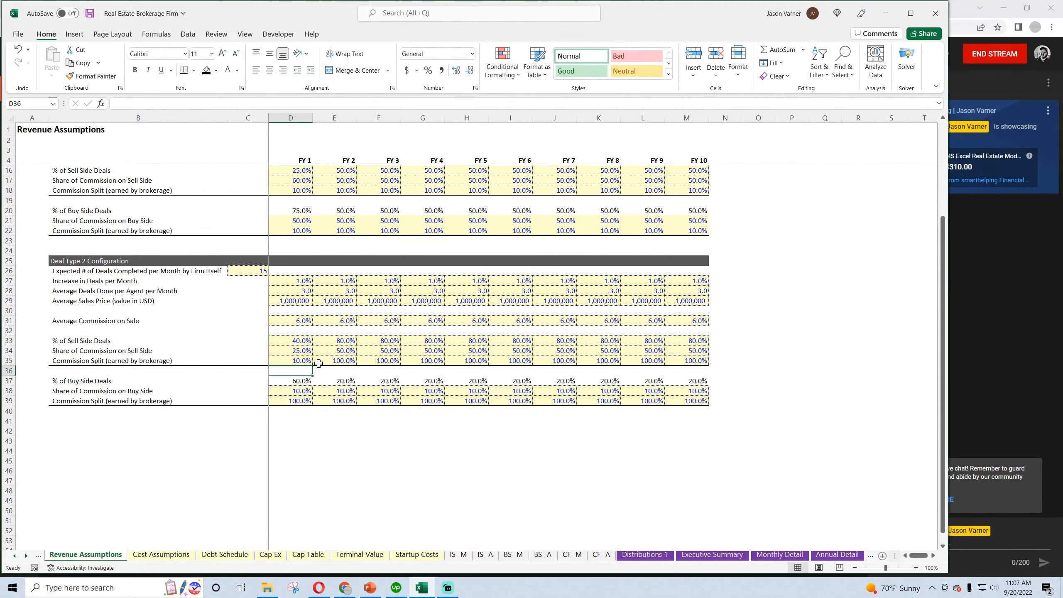
{"action": "left_click", "coordinate": [306, 361]}
{"action": "left_click_drag", "start_coordinate": [313, 365], "coordinate": [707, 365]}
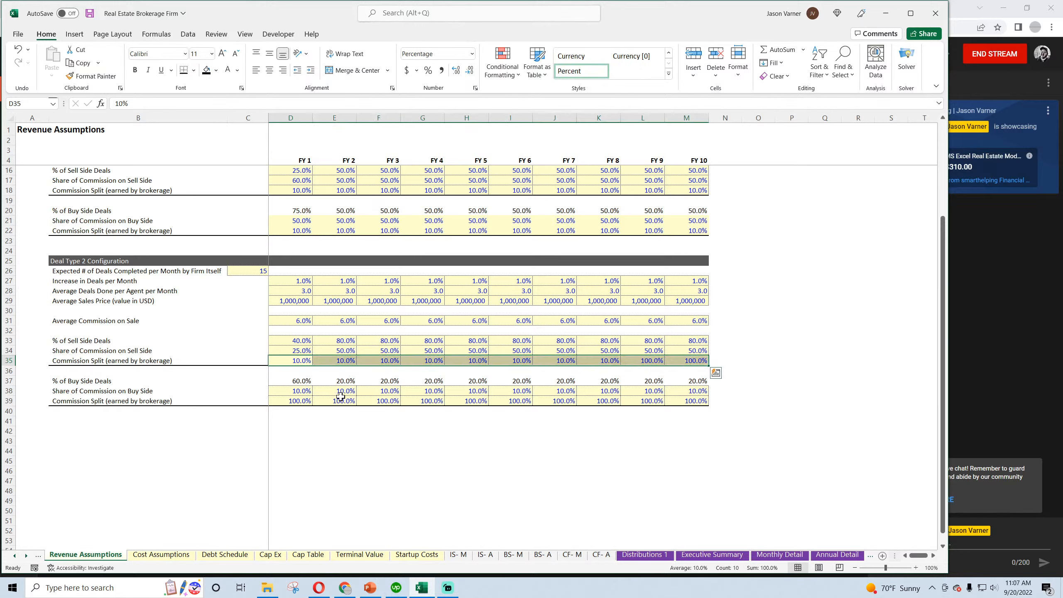
{"action": "left_click", "coordinate": [300, 399]}
{"action": "type", "text": "10"}
{"action": "left_click", "coordinate": [304, 400]}
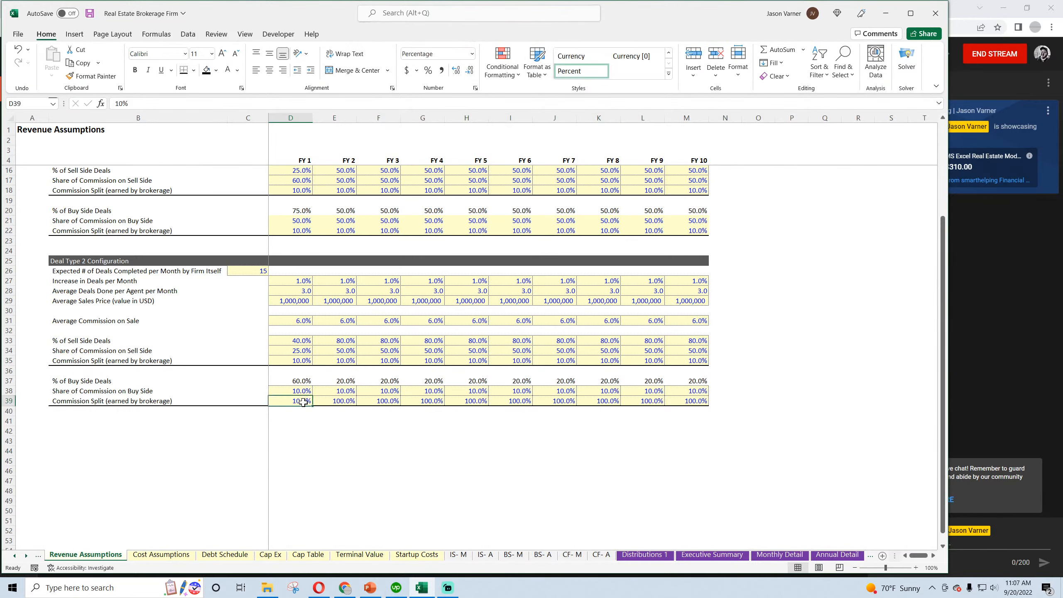
{"action": "left_click_drag", "start_coordinate": [312, 407], "coordinate": [645, 405]}
{"action": "left_click", "coordinate": [559, 472]}
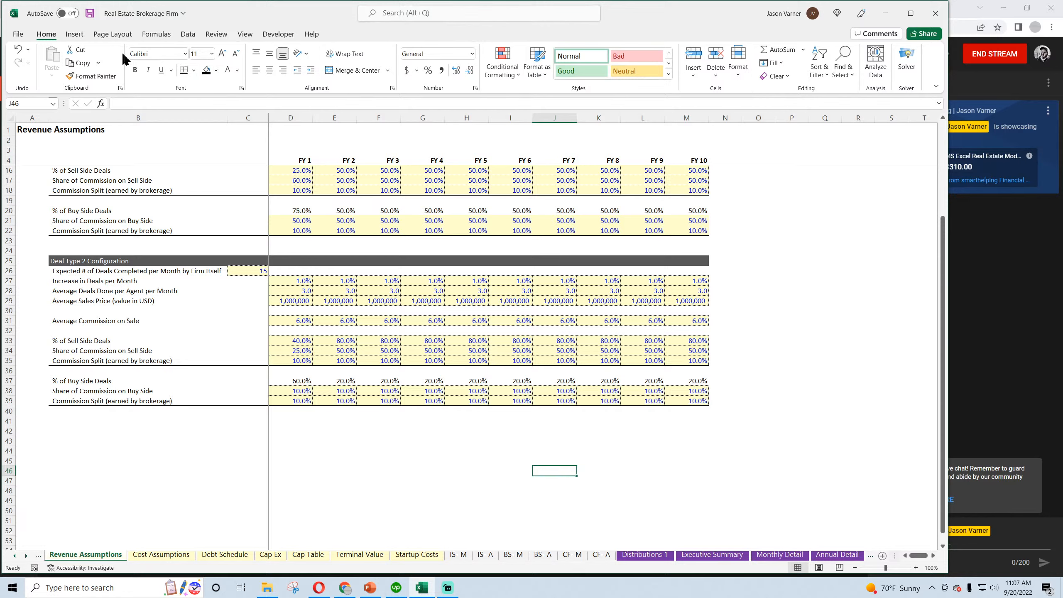
Save the workbook and review the Deal Type 1 and Deal Type 2 Brokerage Net Revenue in the Executive Summary
{"action": "left_click", "coordinate": [89, 15]}
{"action": "left_click", "coordinate": [711, 554]}
{"action": "left_click", "coordinate": [254, 189]}
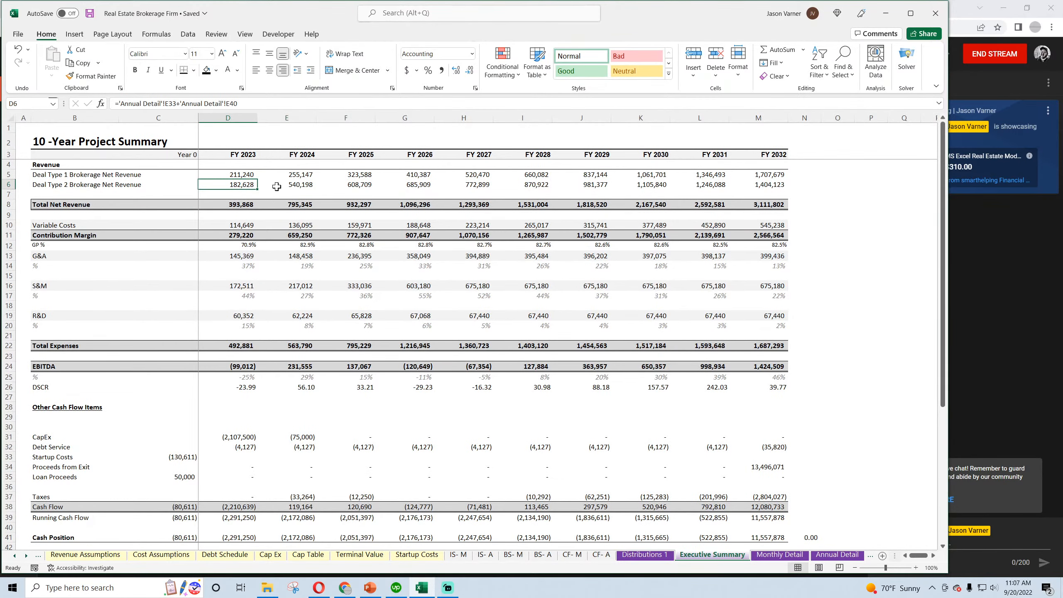
{"action": "left_click", "coordinate": [297, 185]}
{"action": "left_click", "coordinate": [360, 186]}
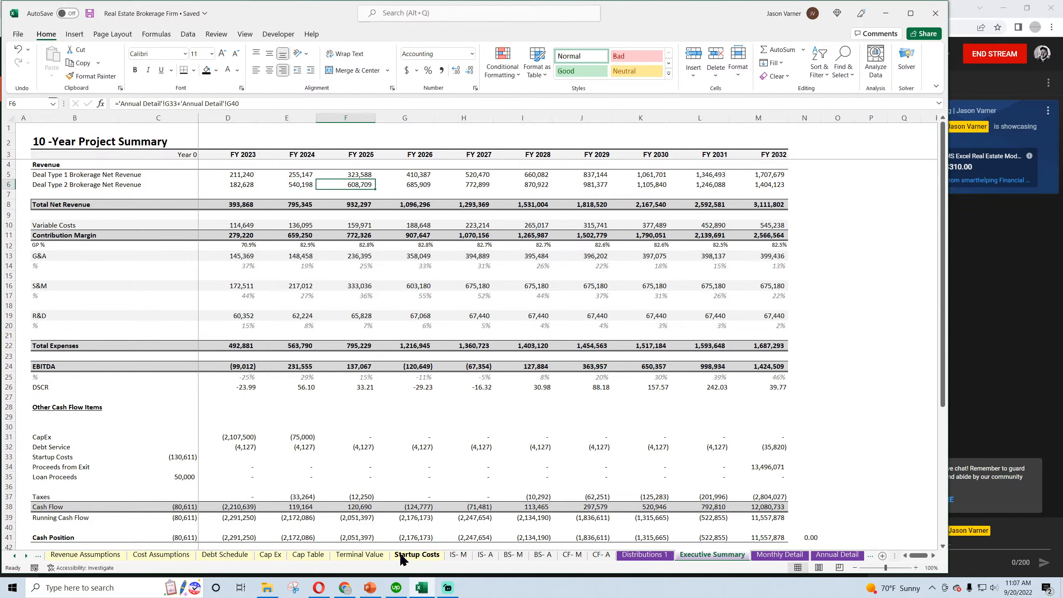
{"action": "left_click", "coordinate": [242, 174]}
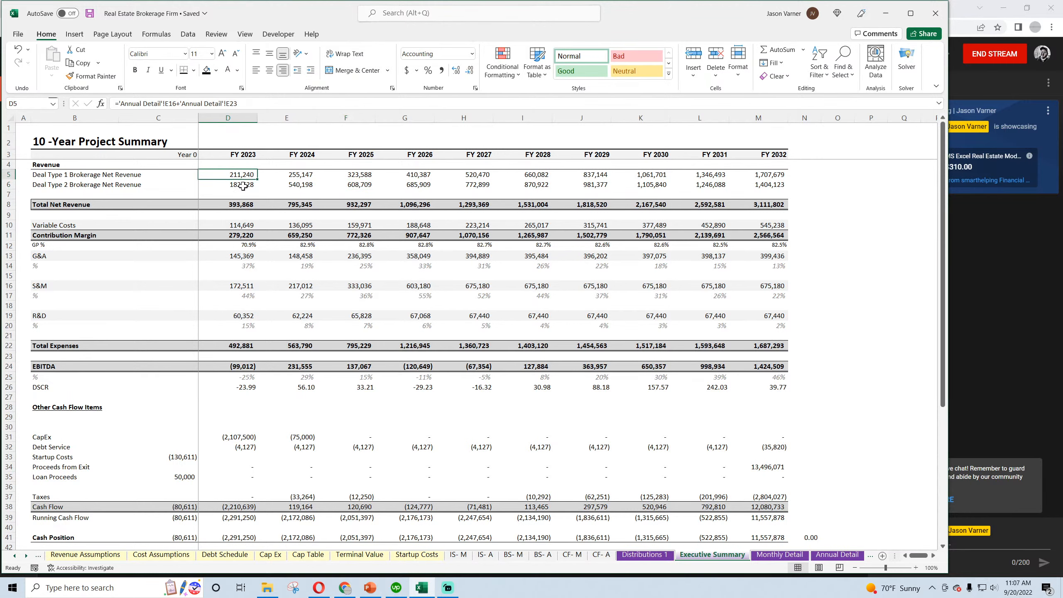
{"action": "left_click", "coordinate": [244, 187]}
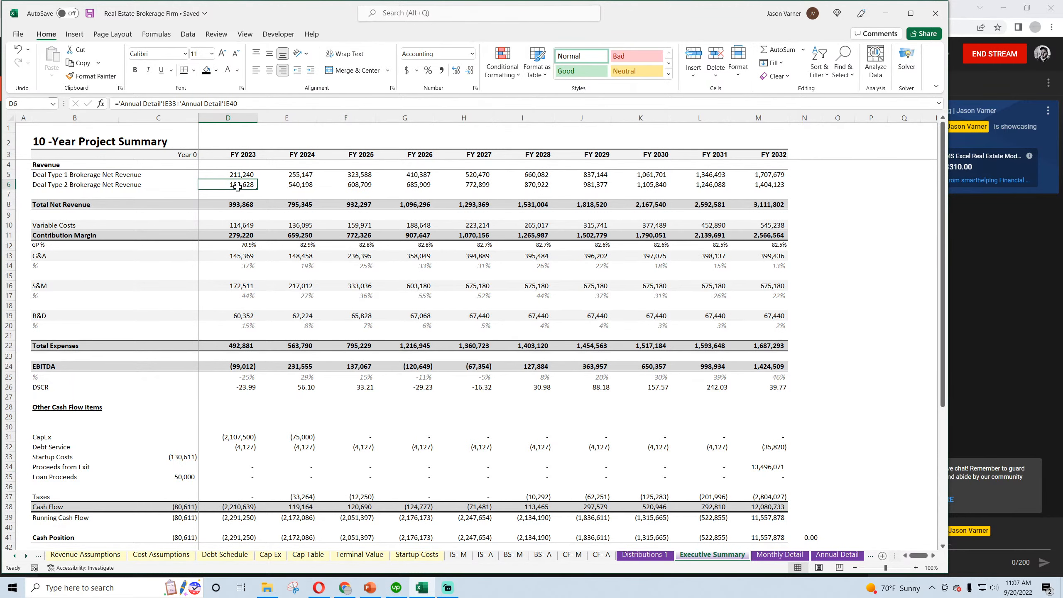
In Revenue Assumptions, check Deal Type 2's FY 1 % of Buy Side Deals formula and extend the 40% % of Sell Side Deals through FY 10
{"action": "left_click", "coordinate": [86, 555]}
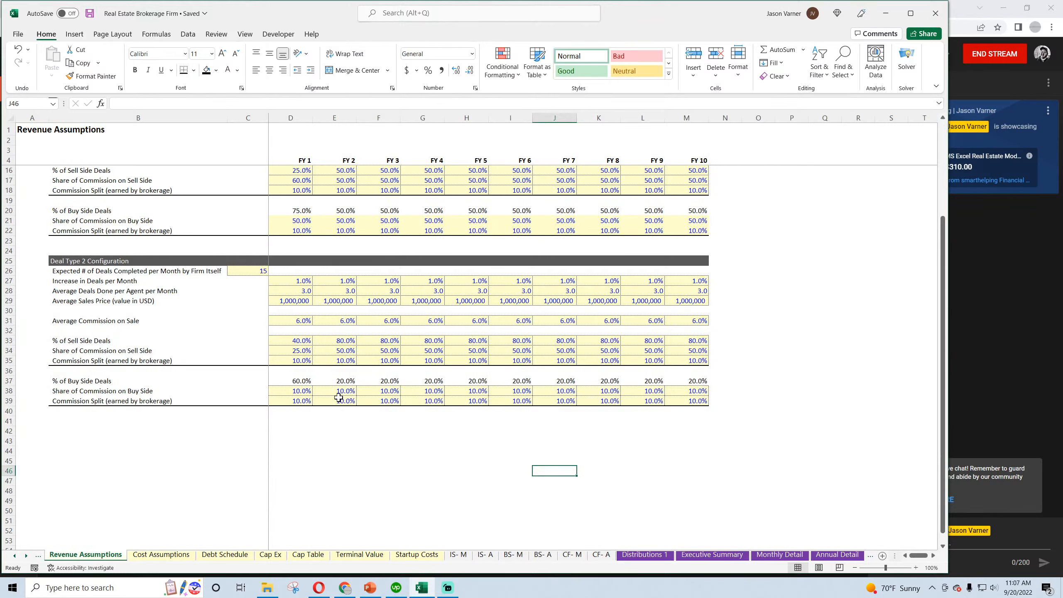
{"action": "left_click", "coordinate": [298, 383]}
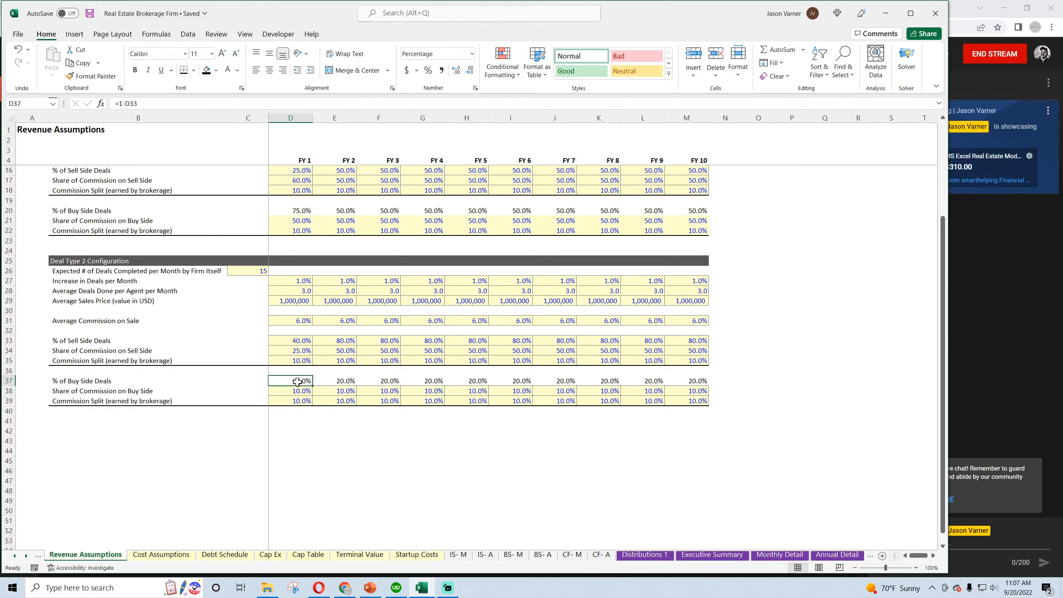
{"action": "double_click", "coordinate": [297, 382]}
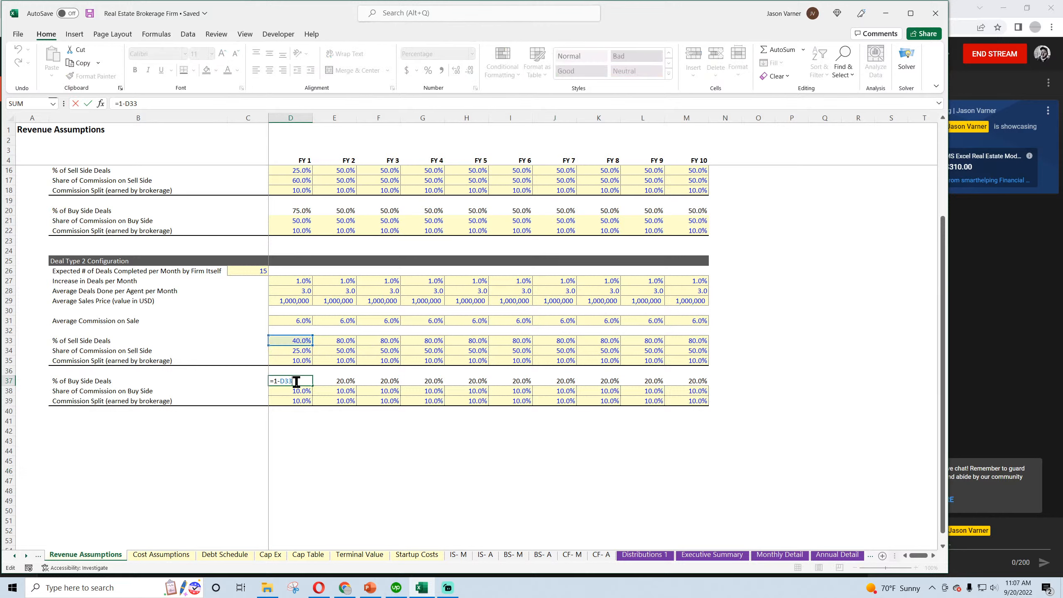
{"action": "key", "text": "Return"}
{"action": "left_click", "coordinate": [300, 341]}
{"action": "left_click_drag", "start_coordinate": [314, 346], "coordinate": [708, 347]}
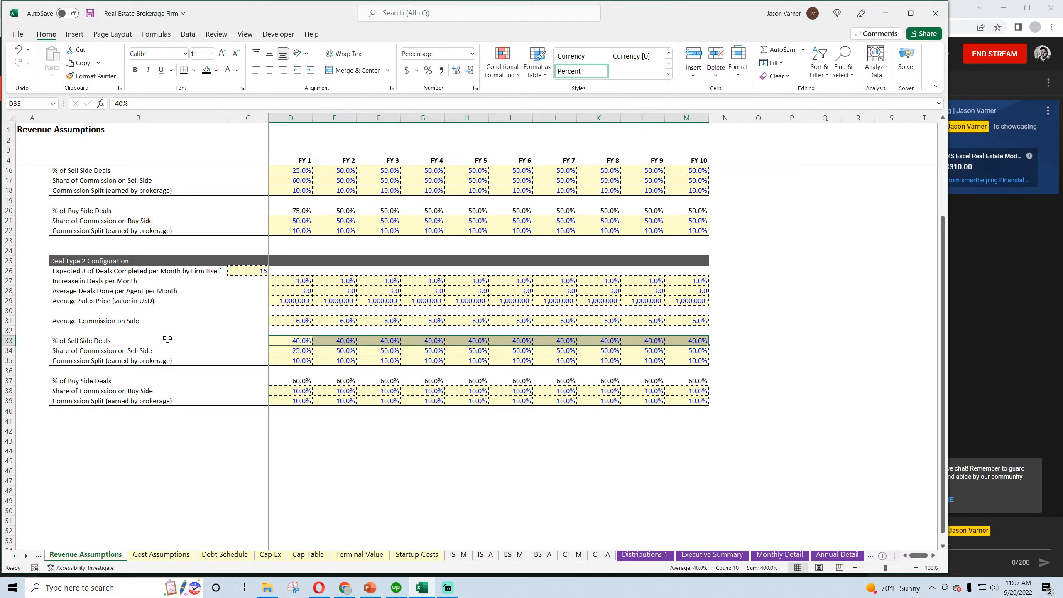
Check that the FY 1 % of Buy Side Deals formulas of both deal types derive from their % of Sell Side Deals
{"action": "left_click", "coordinate": [297, 340]}
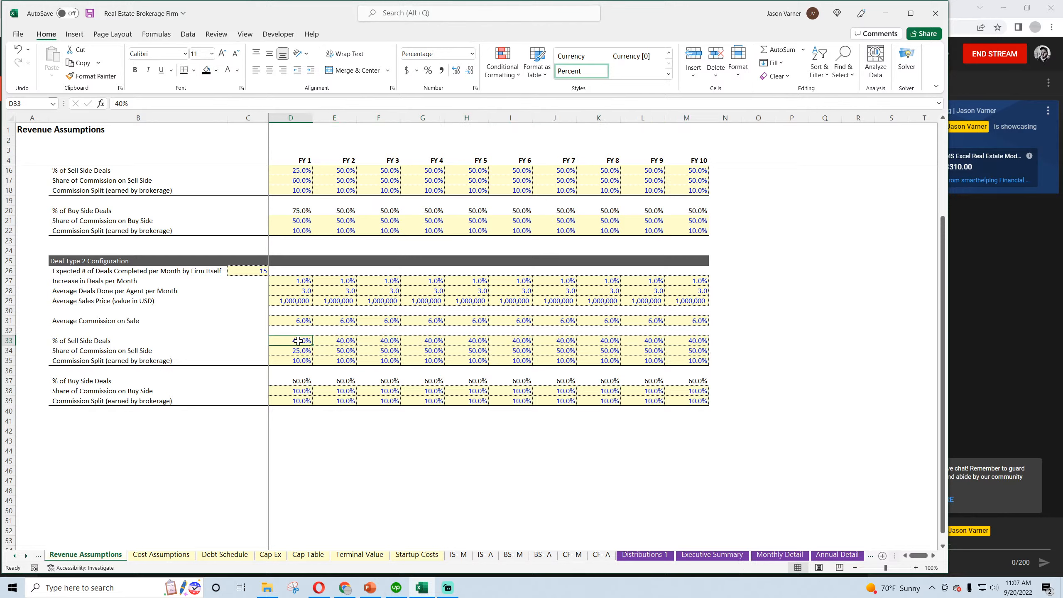
{"action": "left_click", "coordinate": [296, 381]}
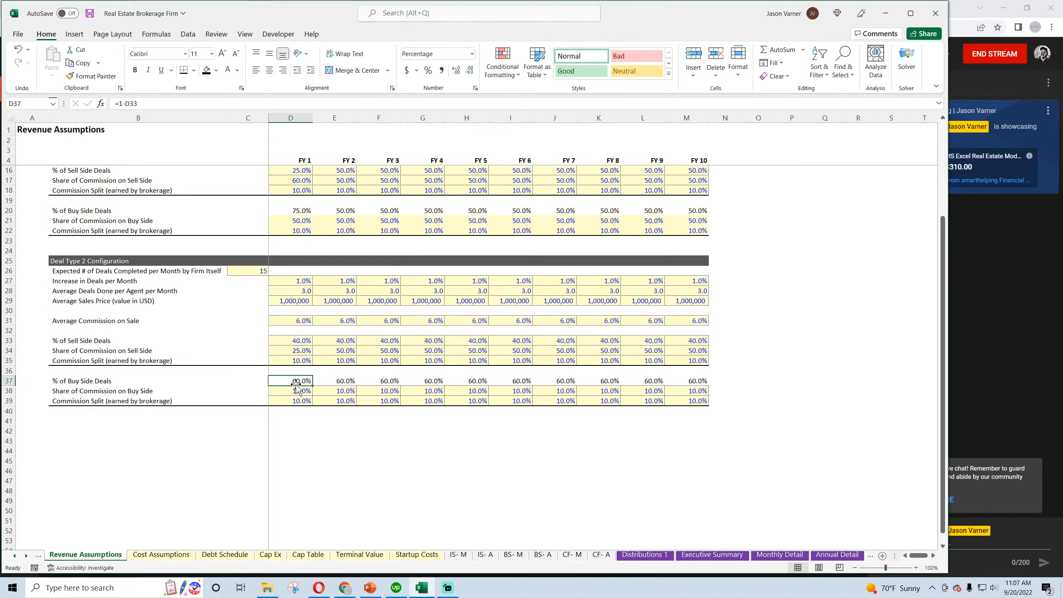
{"action": "scroll", "coordinate": [295, 384], "scroll_direction": "up", "scroll_amount": 4}
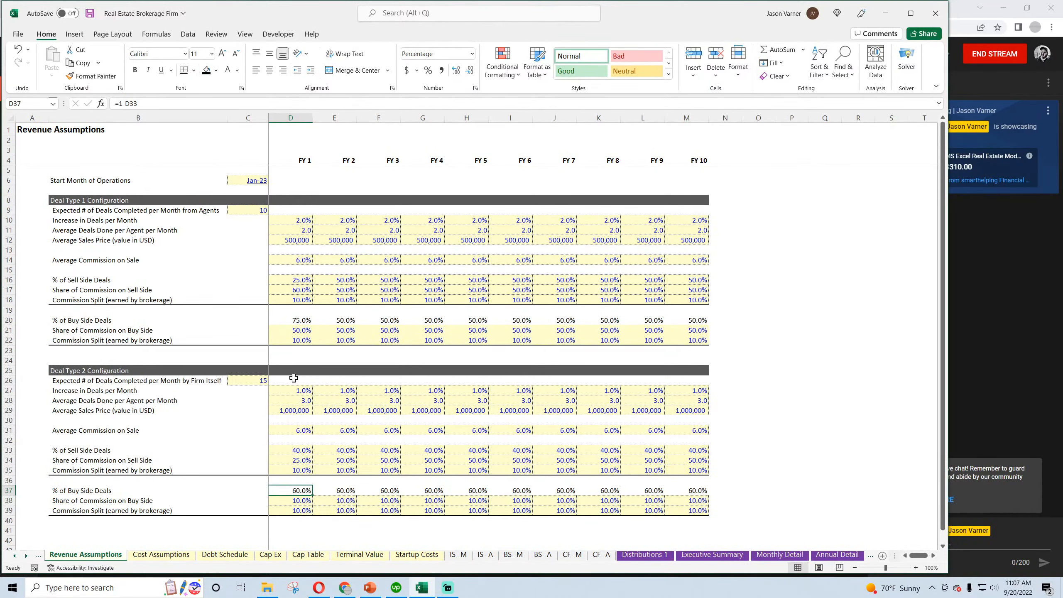
{"action": "left_click", "coordinate": [301, 321]}
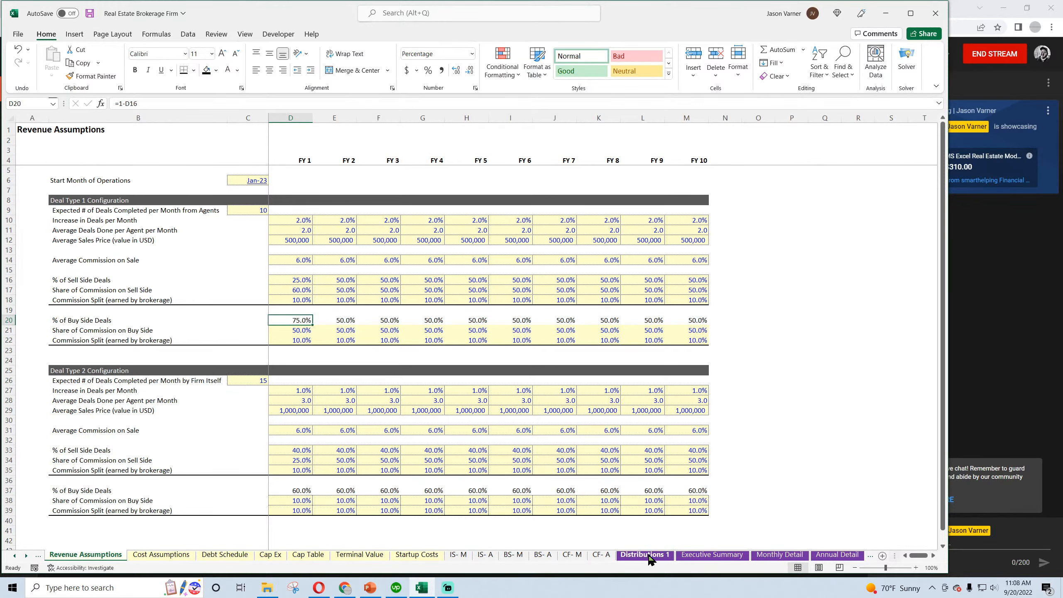
Compare Deal Type 1 and Deal Type 2 Brokerage Net Revenue for FY 2023 and FY 2024 in the Executive Summary
{"action": "left_click", "coordinate": [712, 556]}
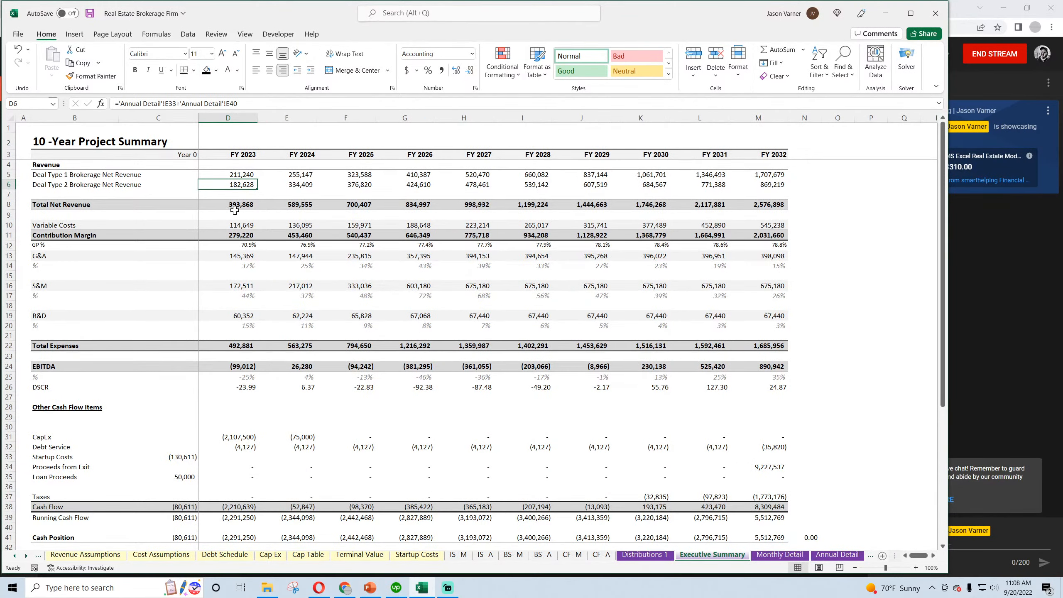
{"action": "left_click", "coordinate": [244, 175]}
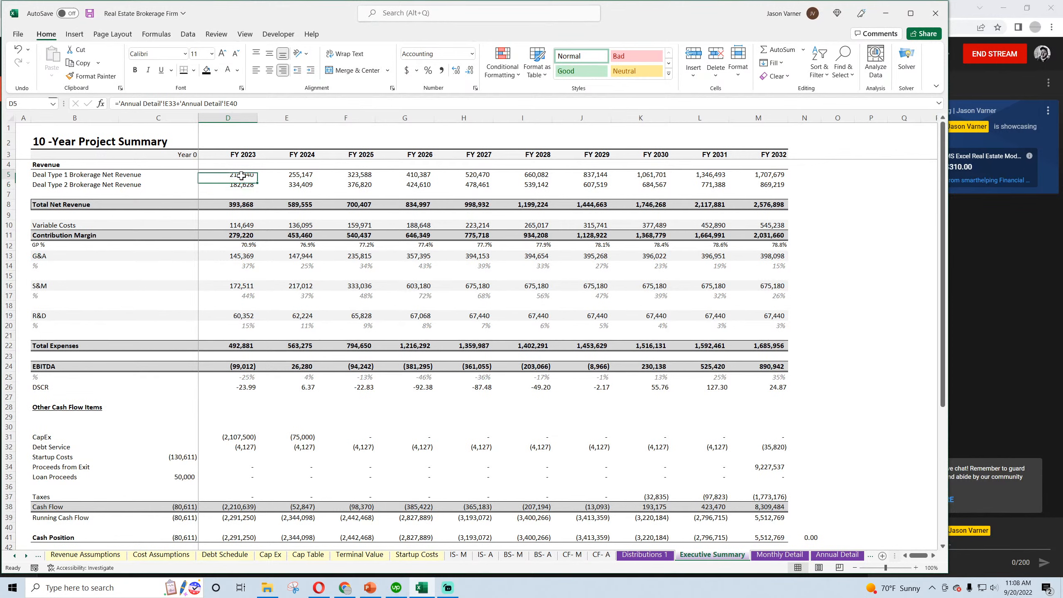
{"action": "left_click", "coordinate": [245, 186]}
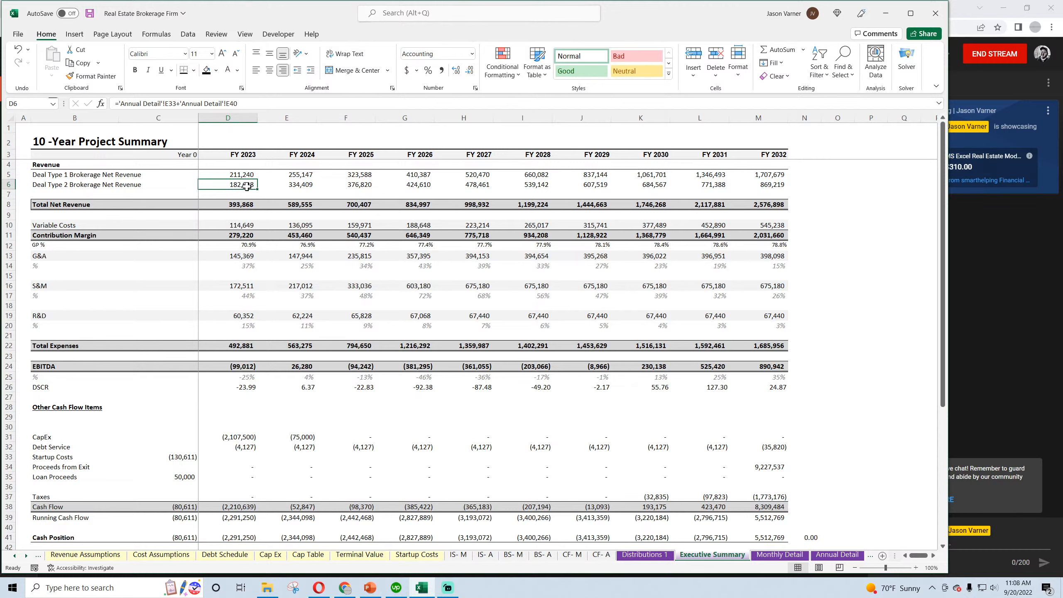
{"action": "left_click", "coordinate": [299, 187]}
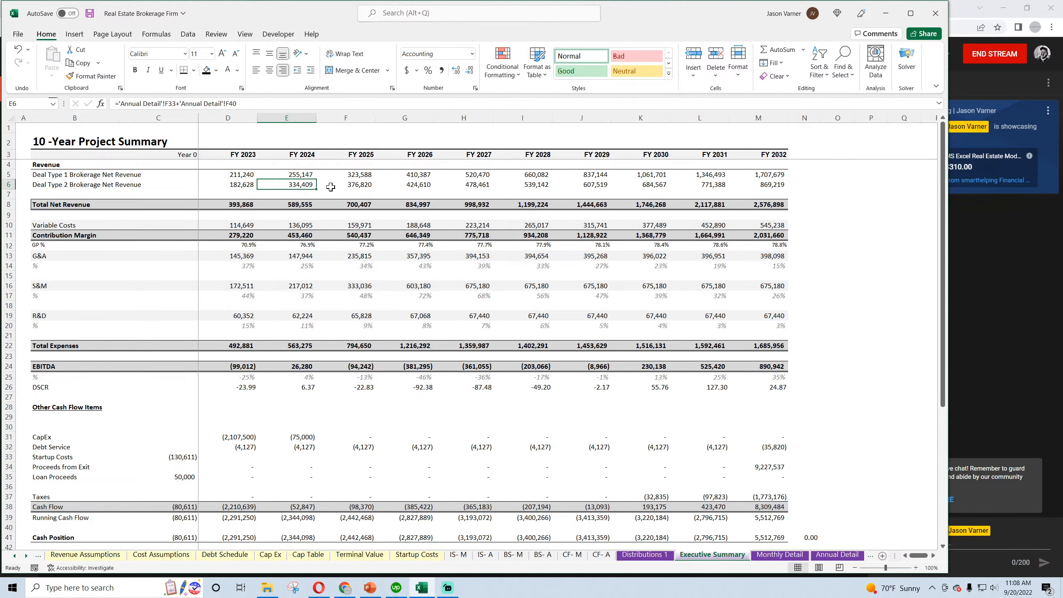
Review Deal Type 2's buy side commission share, commission splits and Average Sales Price inputs in Revenue Assumptions
{"action": "left_click", "coordinate": [86, 555]}
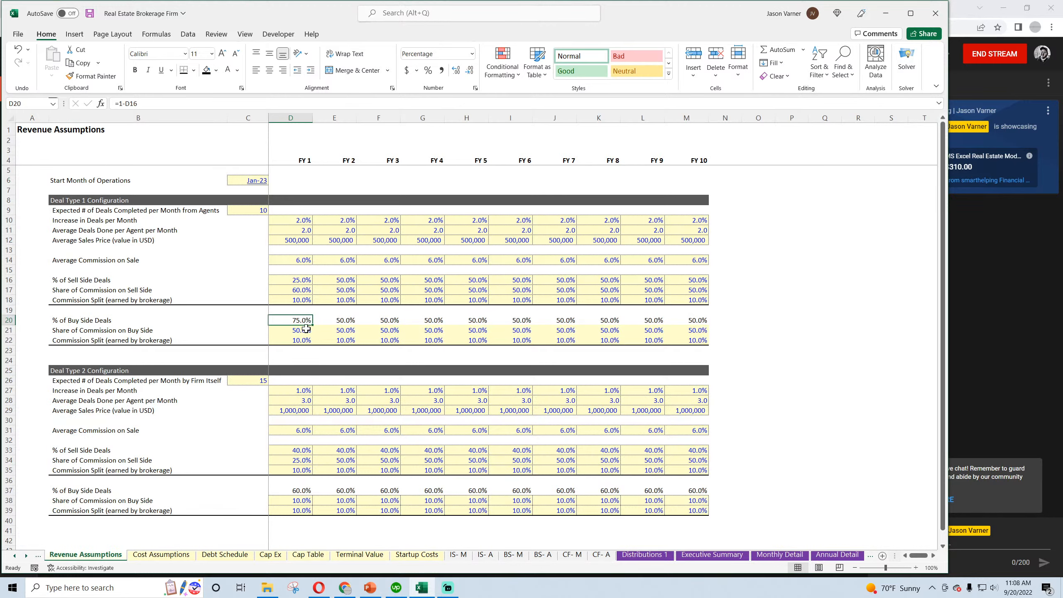
{"action": "left_click", "coordinate": [309, 502]}
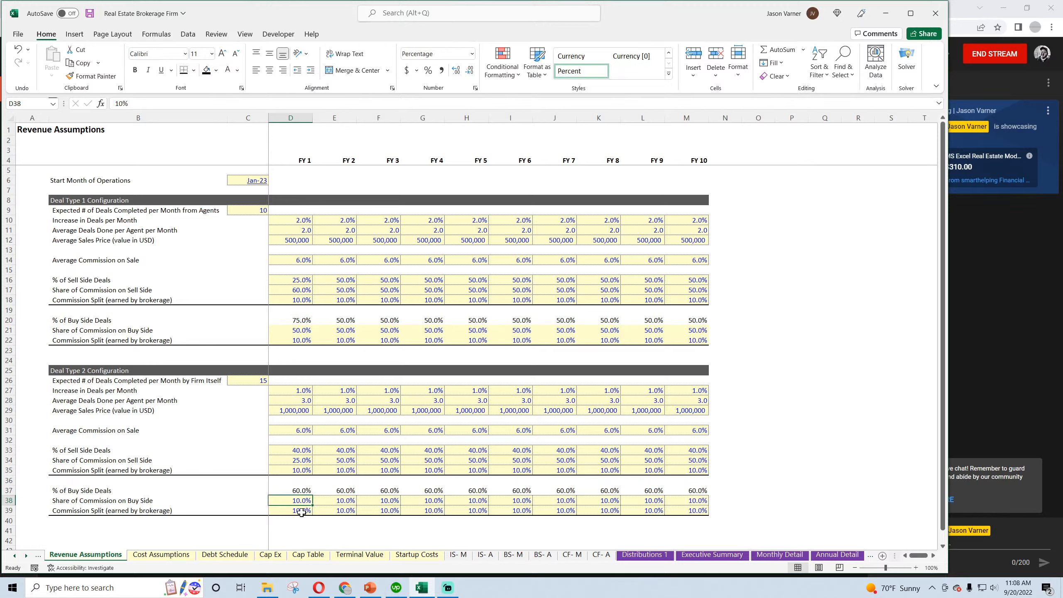
{"action": "left_click", "coordinate": [301, 513]}
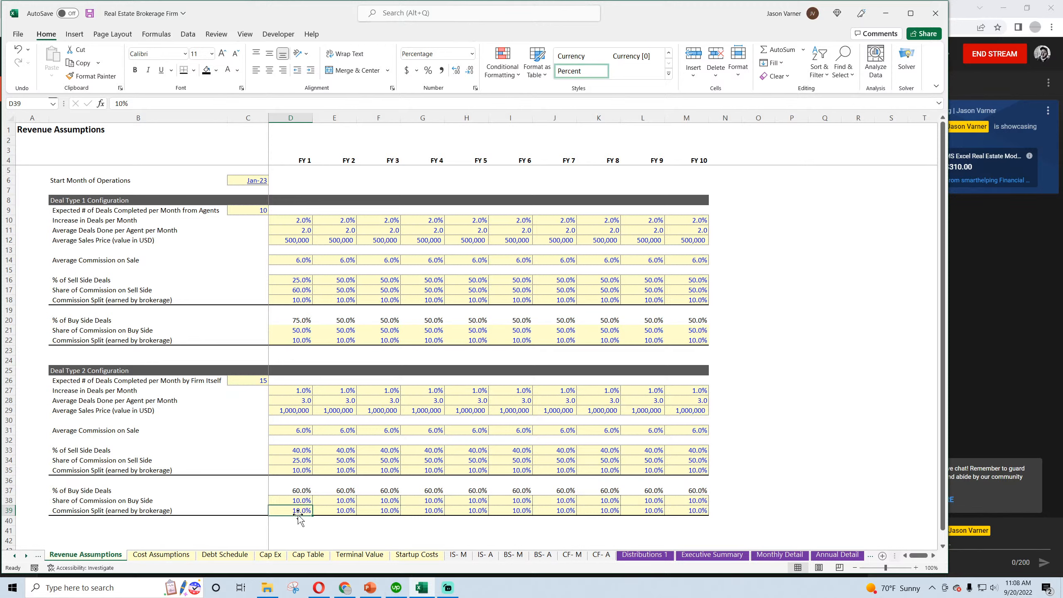
{"action": "left_click", "coordinate": [303, 470]}
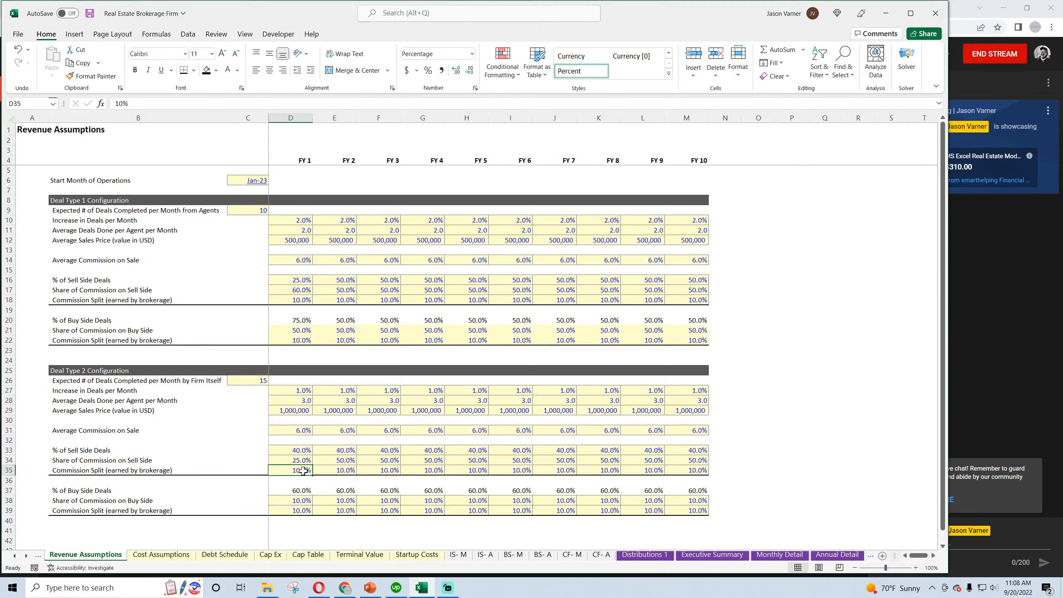
{"action": "left_click", "coordinate": [297, 413]}
{"action": "left_click", "coordinate": [332, 412]}
{"action": "left_click", "coordinate": [371, 409]}
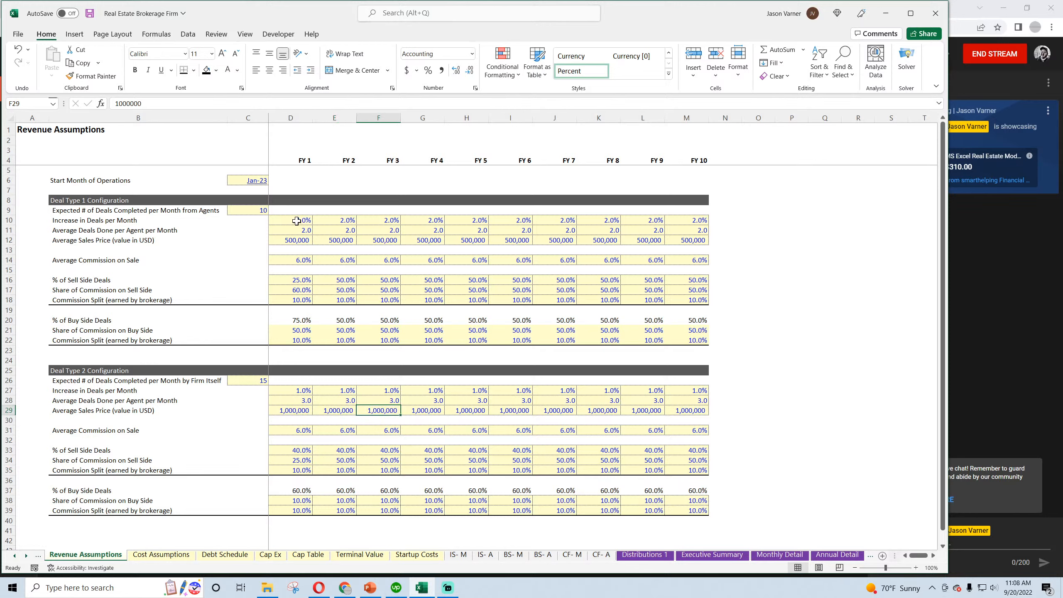
Copy Deal Type 1's Increase in Deals per Month and Average Deals Done per Agent rows for FY 1 through FY 10 into Deal Type 2
{"action": "left_click_drag", "start_coordinate": [296, 220], "coordinate": [686, 231]}
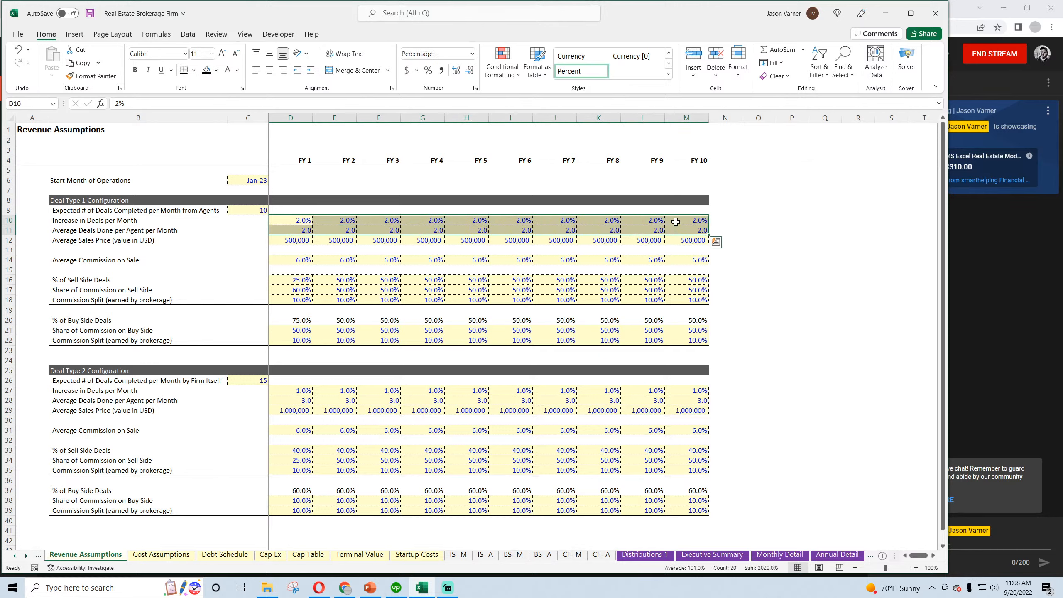
{"action": "right_click", "coordinate": [676, 222]}
{"action": "left_click", "coordinate": [697, 256]}
{"action": "left_click", "coordinate": [306, 391]}
{"action": "right_click", "coordinate": [305, 391]}
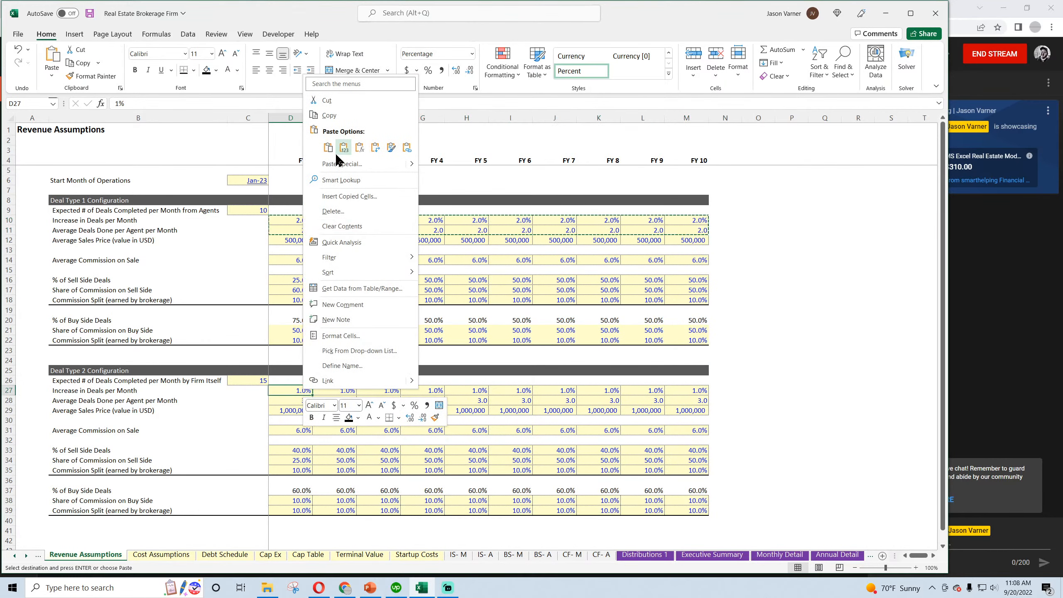
{"action": "left_click", "coordinate": [327, 147]}
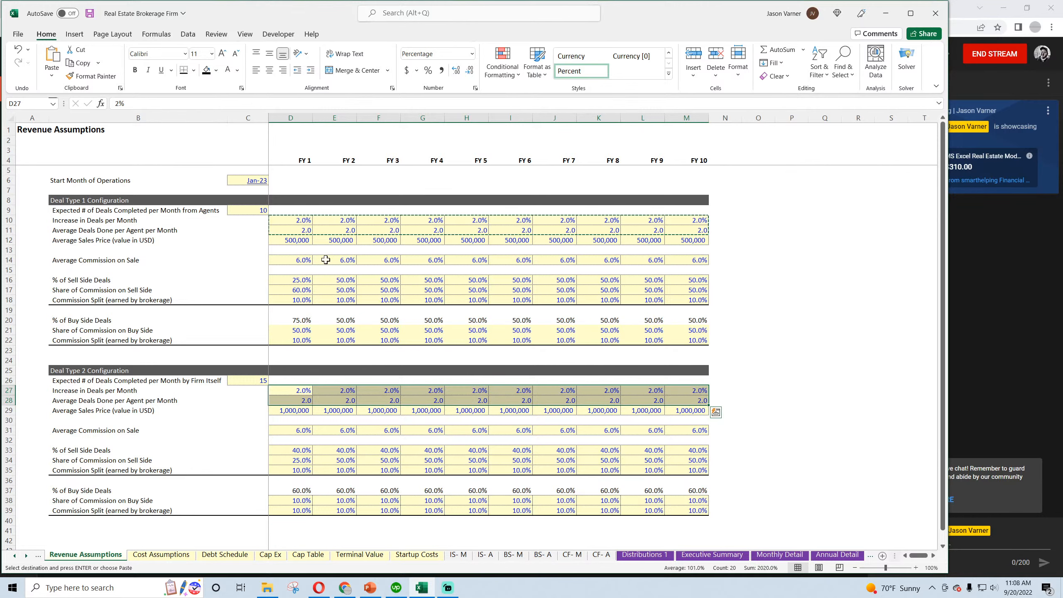
Copy Deal Type 1's Average Sales Price of 500,000 for FY 1 through FY 10 into the matching Deal Type 2 row
{"action": "left_click_drag", "start_coordinate": [301, 240], "coordinate": [688, 243]}
{"action": "right_click", "coordinate": [689, 243]}
{"action": "left_click", "coordinate": [707, 282]}
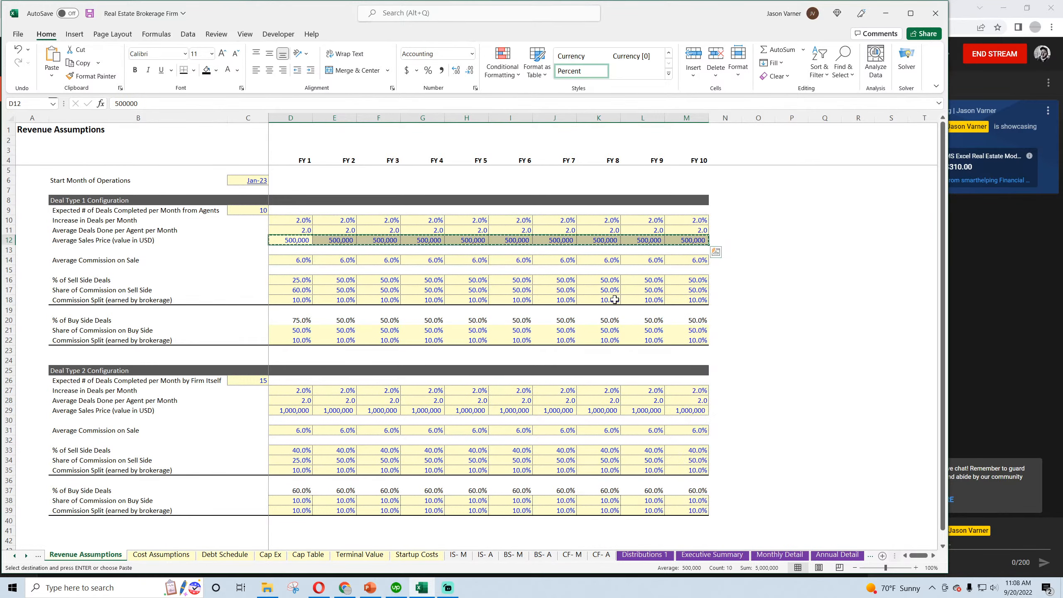
{"action": "left_click", "coordinate": [293, 411]}
{"action": "right_click", "coordinate": [294, 410]}
{"action": "left_click", "coordinate": [317, 169]}
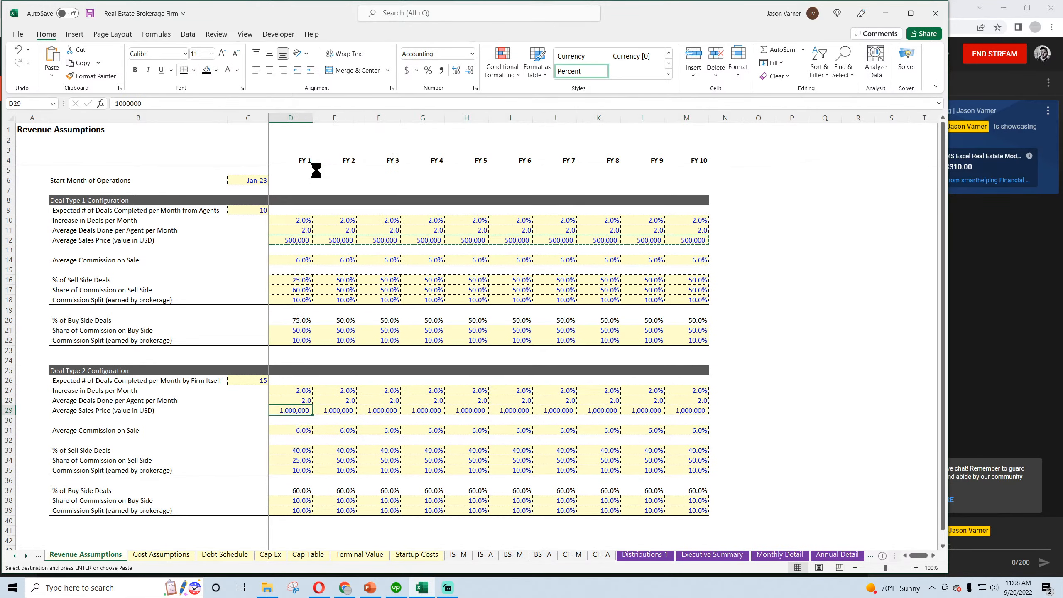
Set Deal Type 2's Expected # of Deals Completed per Month to 10 in C26
{"action": "left_click", "coordinate": [253, 379]}
{"action": "type", "text": "10"}
{"action": "key", "text": "Return"}
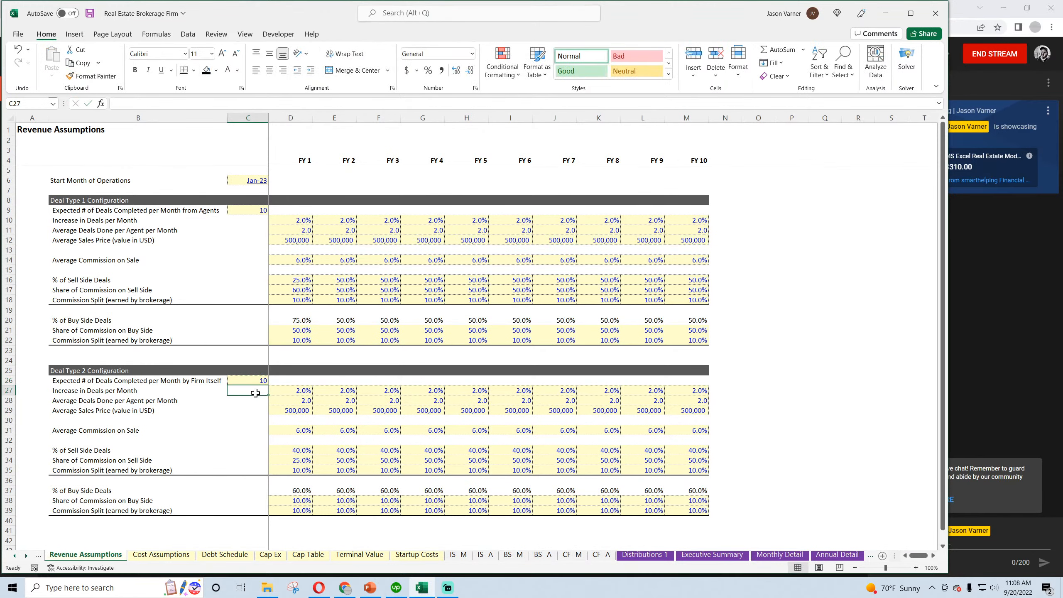
Copy Deal Type 1's sell side and buy side percentages, D16:M22, over Deal Type 2's block starting at D33
{"action": "left_click", "coordinate": [300, 448]}
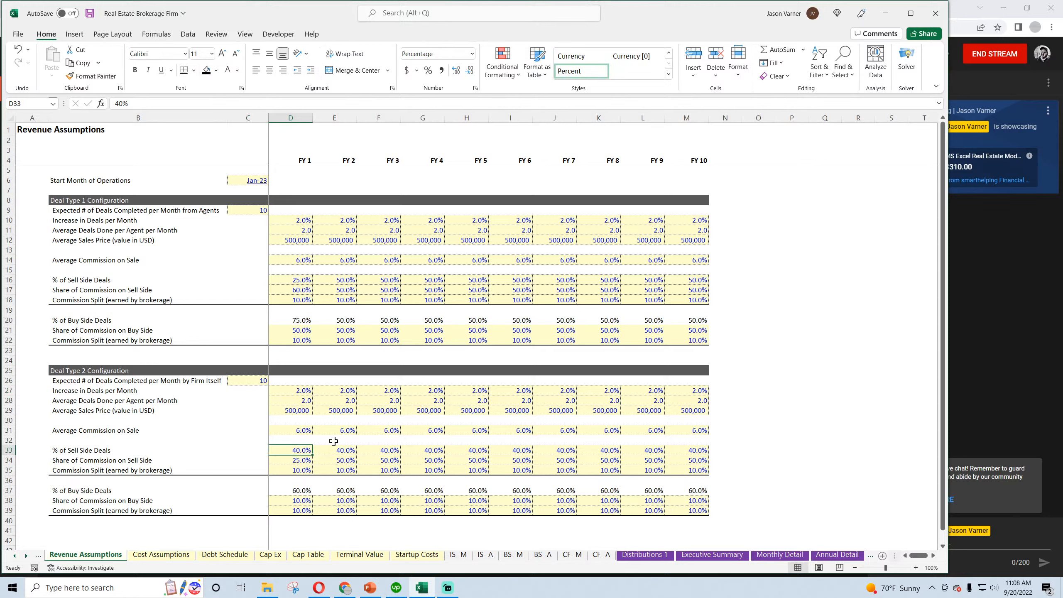
{"action": "left_click", "coordinate": [300, 289]}
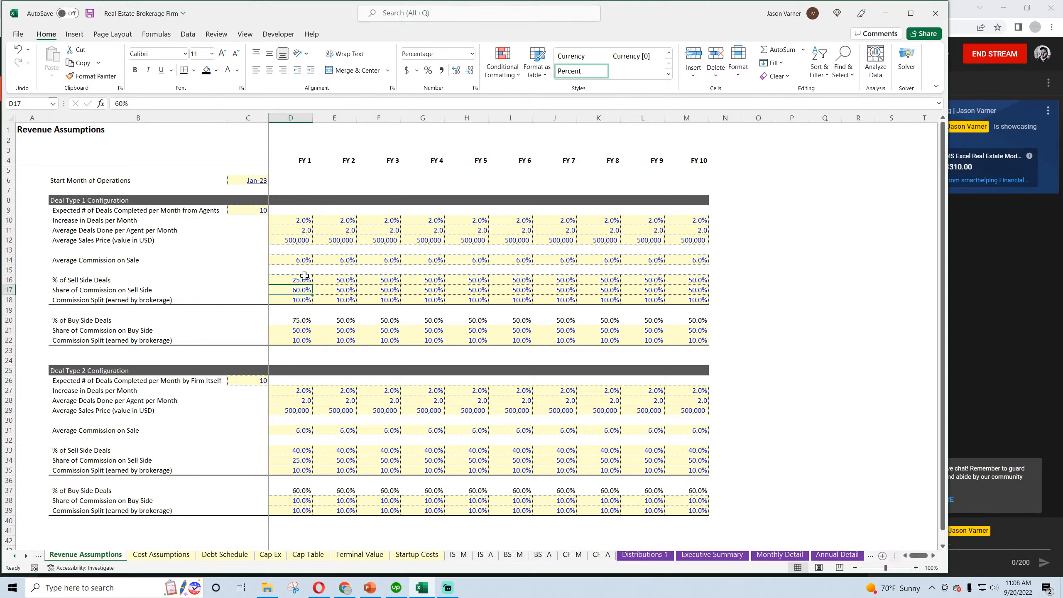
{"action": "left_click_drag", "start_coordinate": [293, 279], "coordinate": [688, 337]}
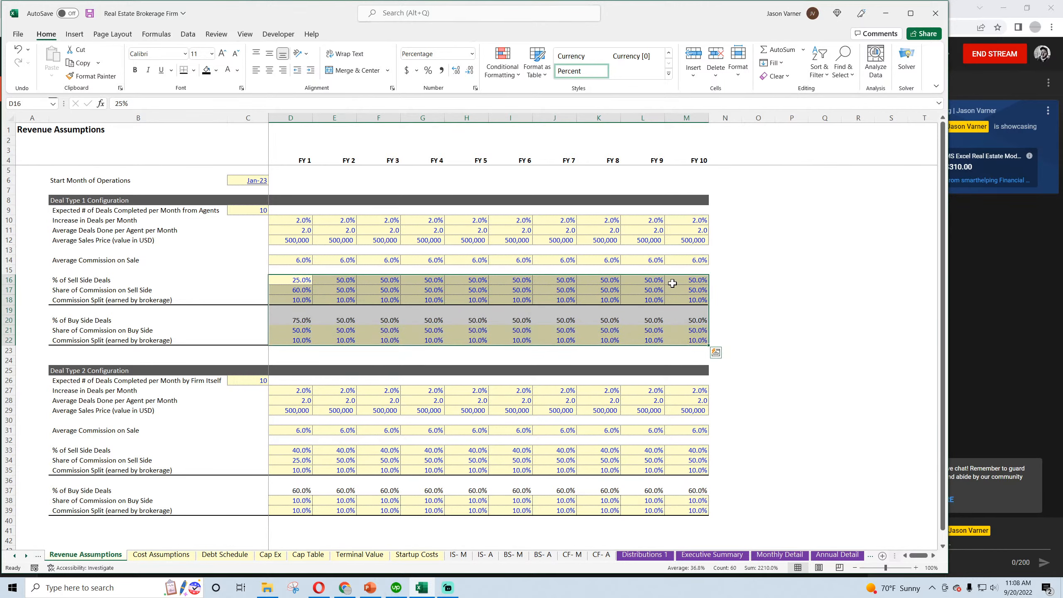
{"action": "right_click", "coordinate": [673, 285]}
{"action": "left_click", "coordinate": [706, 309]}
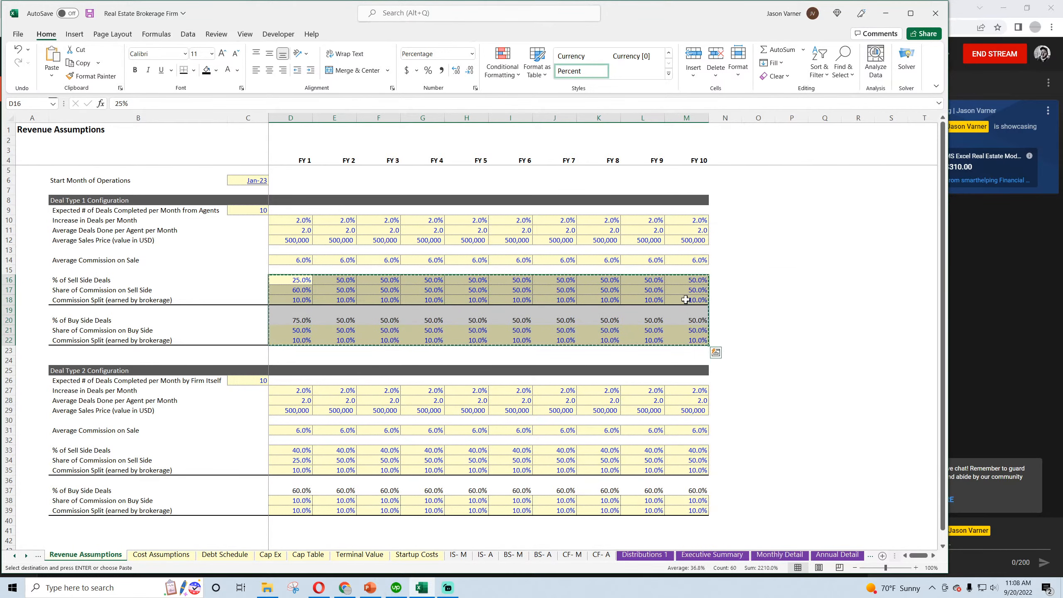
{"action": "right_click", "coordinate": [299, 449]}
{"action": "left_click", "coordinate": [324, 207]}
{"action": "left_click", "coordinate": [359, 419]}
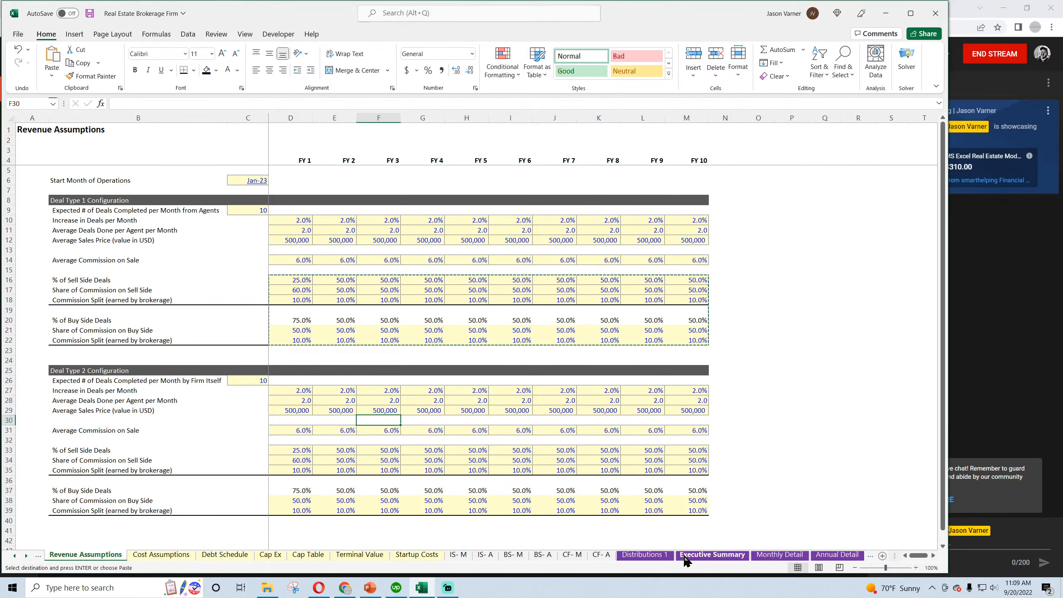
Compare both deal types' Brokerage Net Revenue in the Executive Summary and save the workbook
{"action": "left_click", "coordinate": [711, 555]}
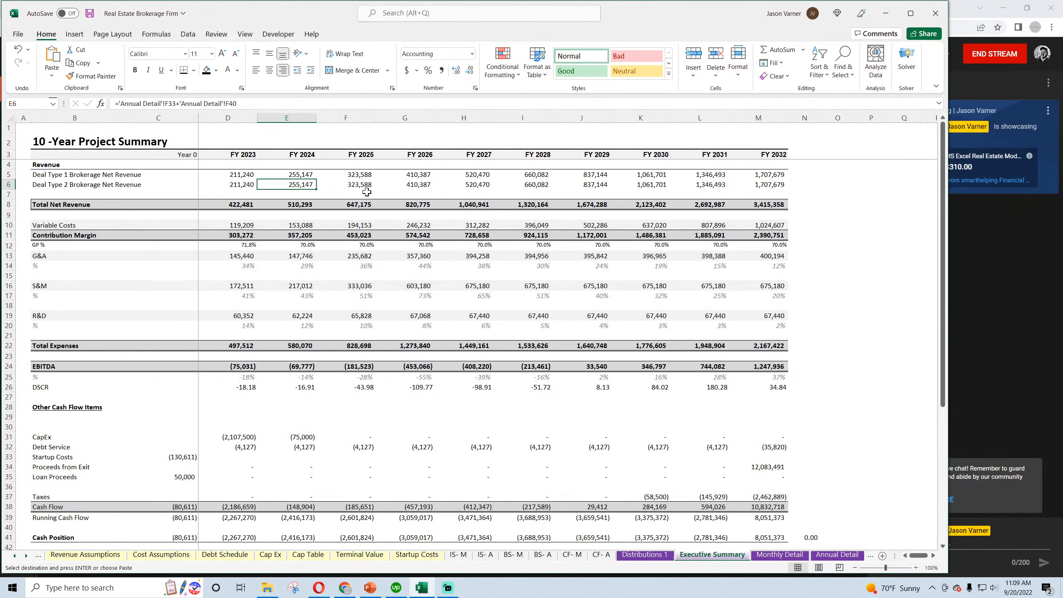
{"action": "left_click", "coordinate": [90, 13]}
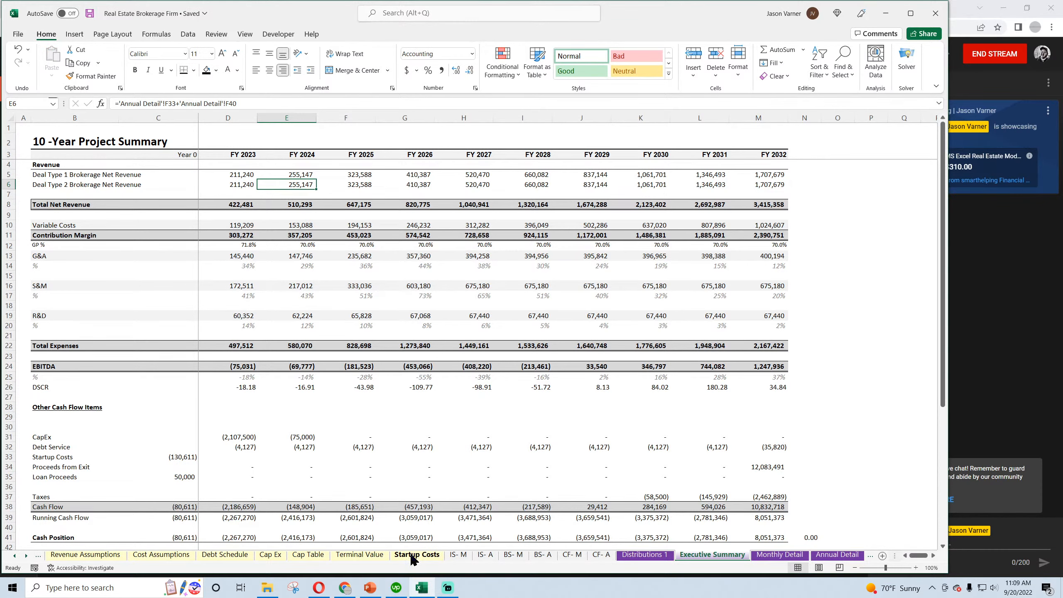
In Revenue Assumptions, set Deal Type 2's Average Sales Price to 2,000,000 for FY 1 through FY 10
{"action": "left_click", "coordinate": [96, 560]}
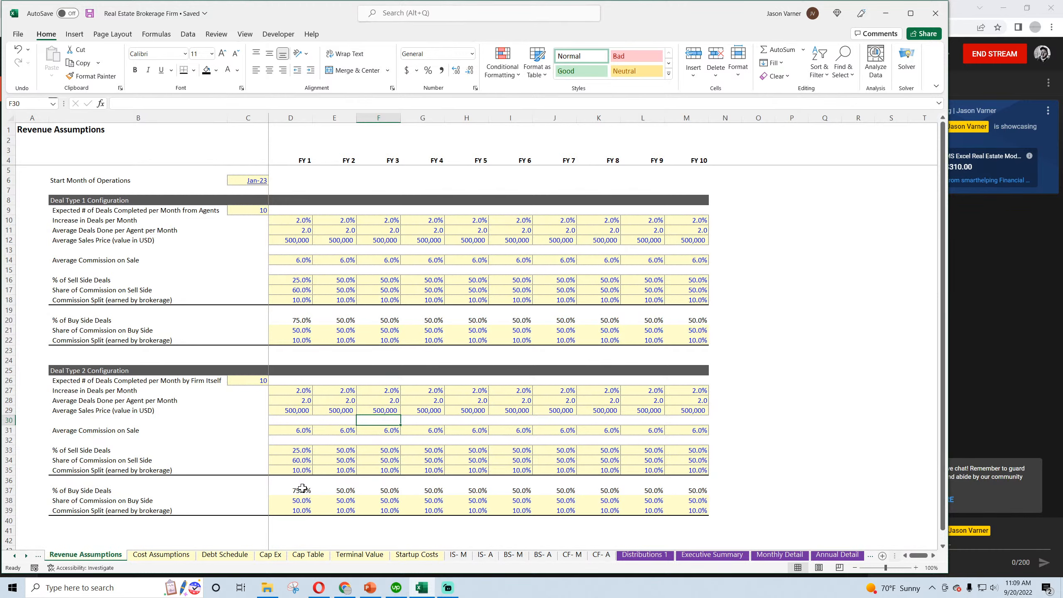
{"action": "left_click", "coordinate": [294, 410]}
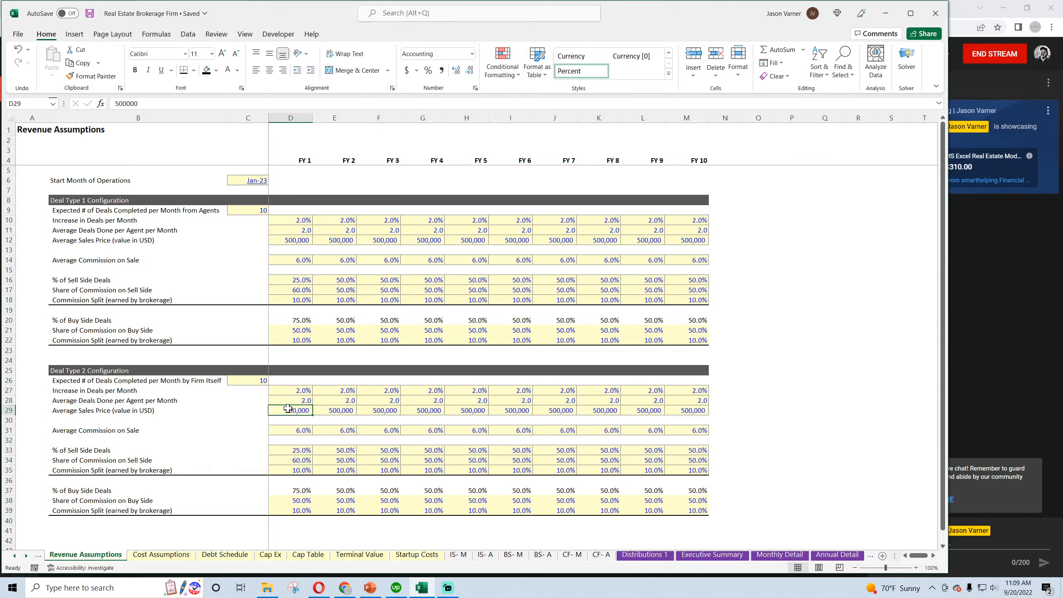
{"action": "type", "text": "2000000"}
{"action": "key", "text": "Return"}
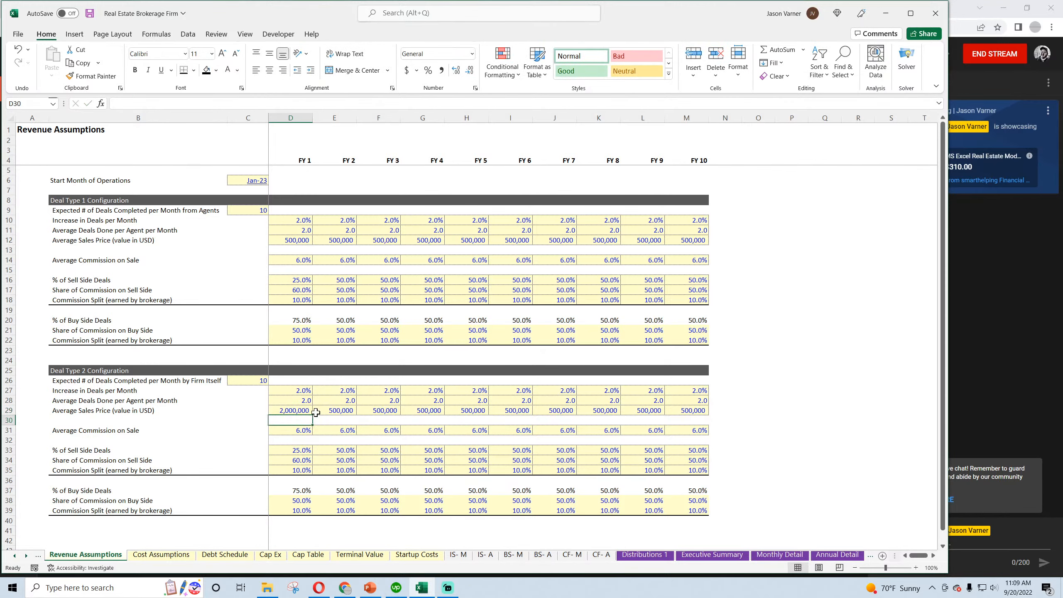
{"action": "left_click", "coordinate": [303, 411]}
{"action": "left_click_drag", "start_coordinate": [312, 415], "coordinate": [687, 412]}
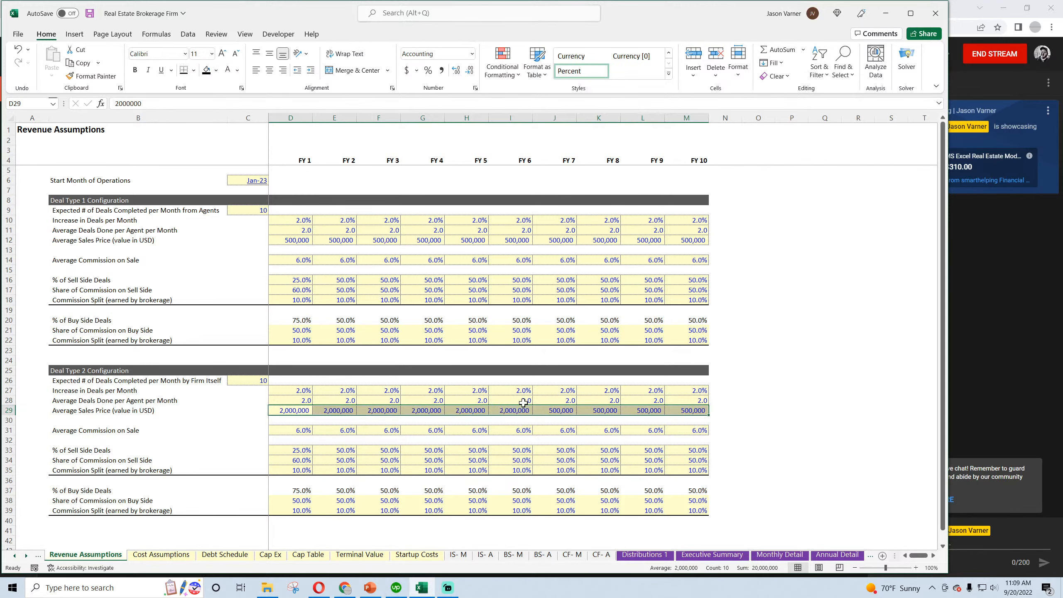
Set Deal Type 2's Increase in Deals per Month to 1% for FY 1 through FY 10
{"action": "left_click", "coordinate": [299, 390]}
{"action": "type", "text": "1"}
{"action": "key", "text": "Return"}
{"action": "left_click", "coordinate": [299, 391]}
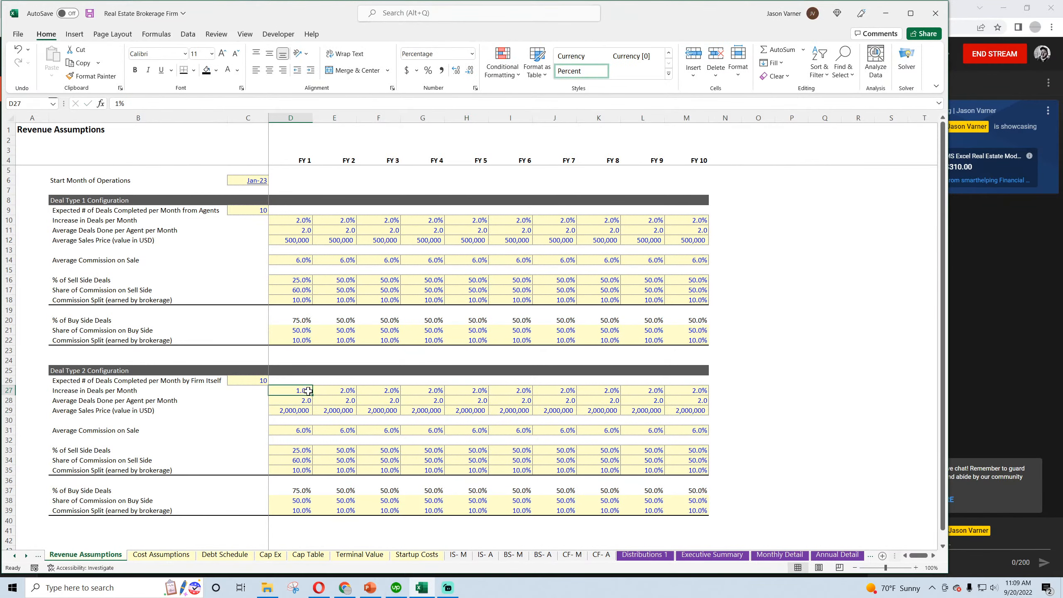
{"action": "left_click_drag", "start_coordinate": [312, 395], "coordinate": [704, 402]}
Set Deal Type 2's Expected # of Deals Completed per Month by Firm Itself to 5 in C26
{"action": "left_click", "coordinate": [257, 382]}
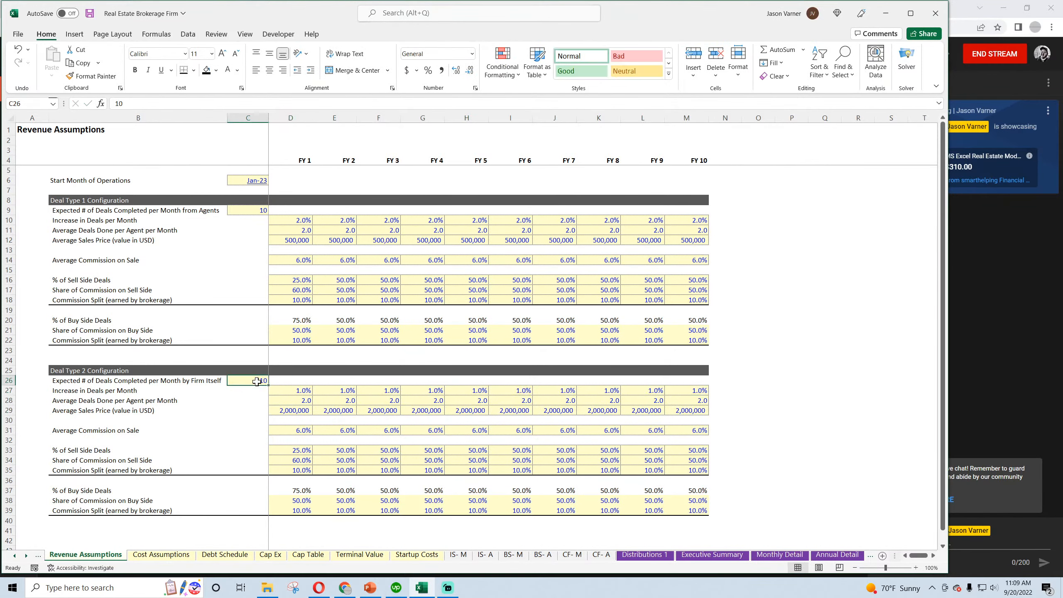
{"action": "type", "text": "5"}
{"action": "key", "text": "Return"}
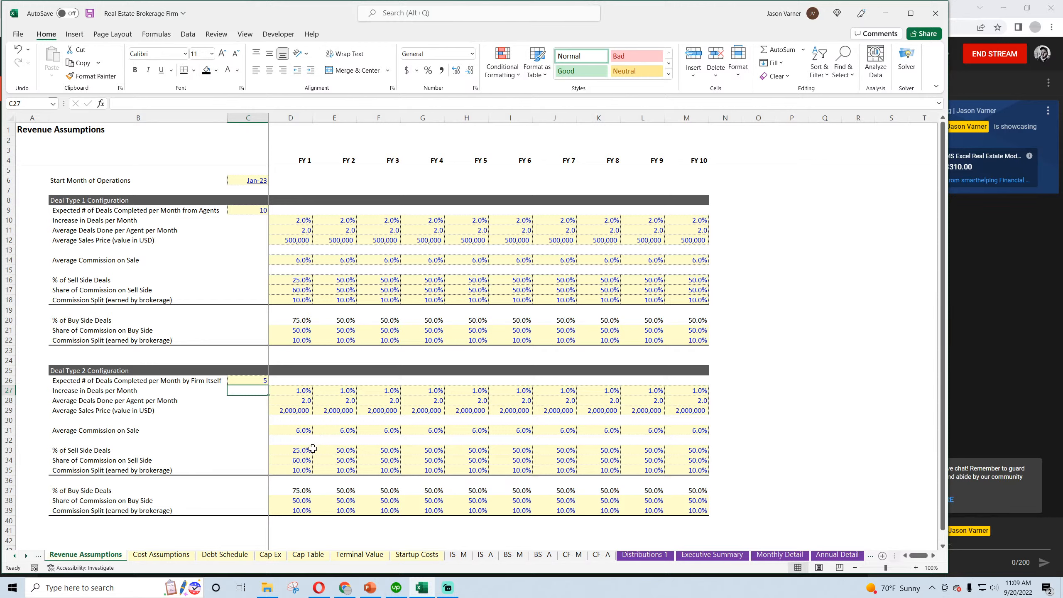
Set Deal Type 1's sell side and buy side Commission Split (earned by brokerage) to 50% for FY 1 through FY 10
{"action": "left_click", "coordinate": [302, 301]}
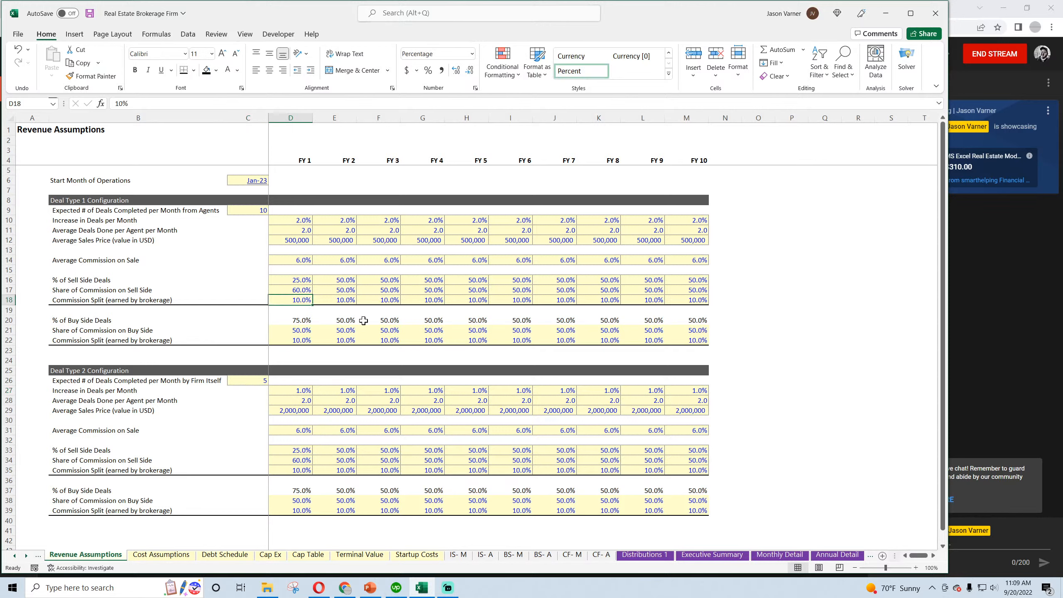
{"action": "type", "text": "50"}
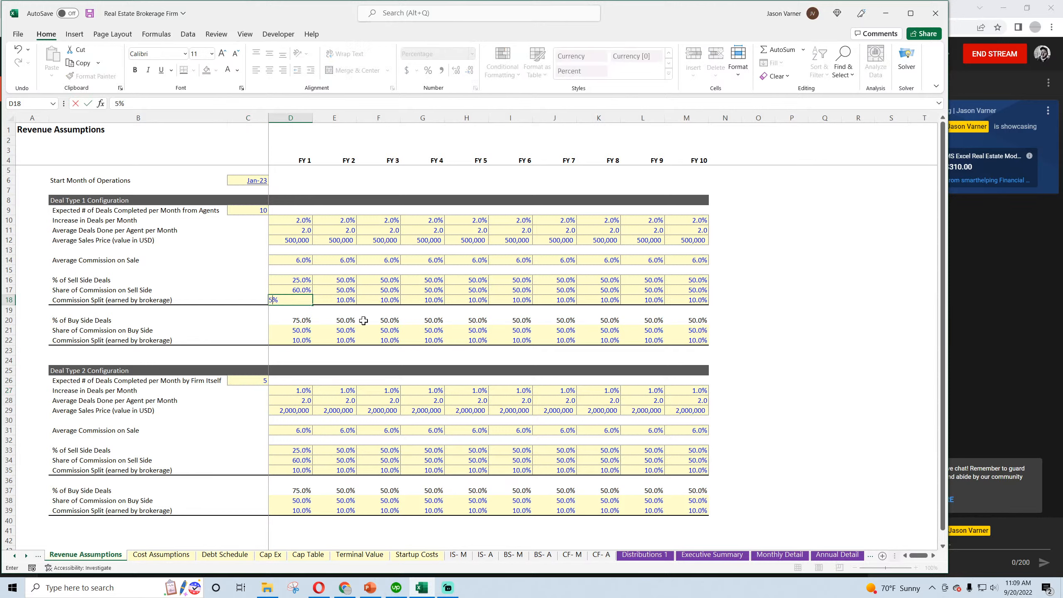
{"action": "key", "text": "Return"}
{"action": "left_click", "coordinate": [301, 342]}
{"action": "type", "text": "50"}
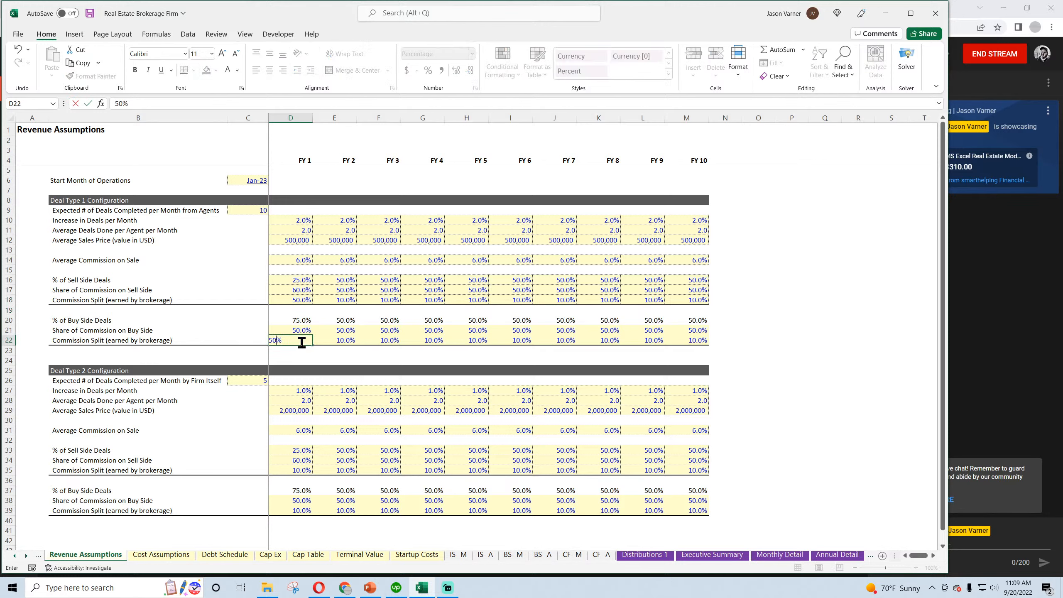
{"action": "key", "text": "Return"}
{"action": "left_click", "coordinate": [312, 341]}
{"action": "left_click_drag", "start_coordinate": [313, 343], "coordinate": [695, 340]}
{"action": "left_click", "coordinate": [297, 301]}
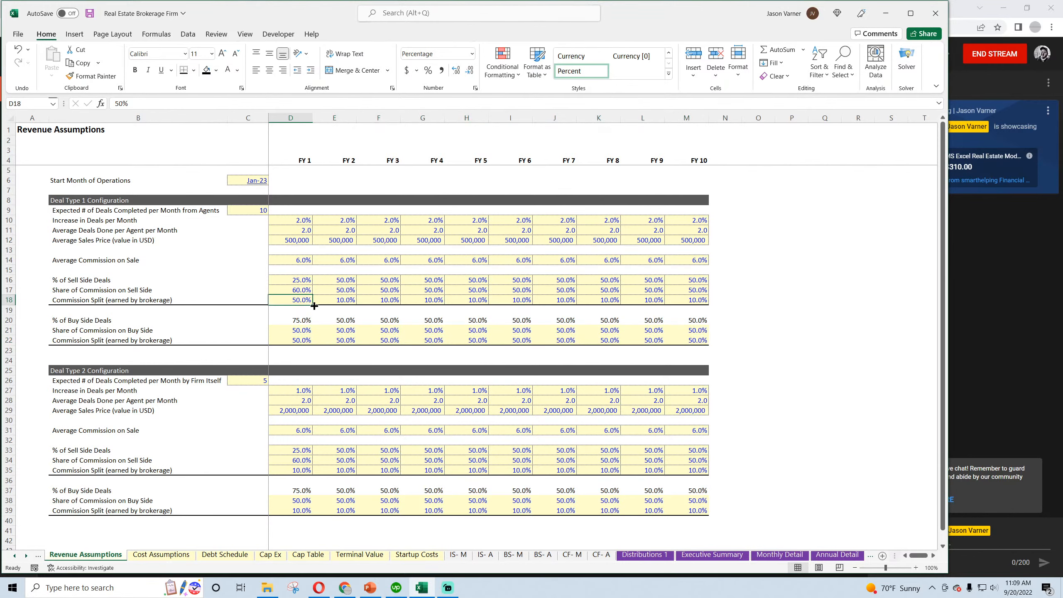
{"action": "left_click_drag", "start_coordinate": [313, 305], "coordinate": [695, 302]}
{"action": "left_click", "coordinate": [292, 472]}
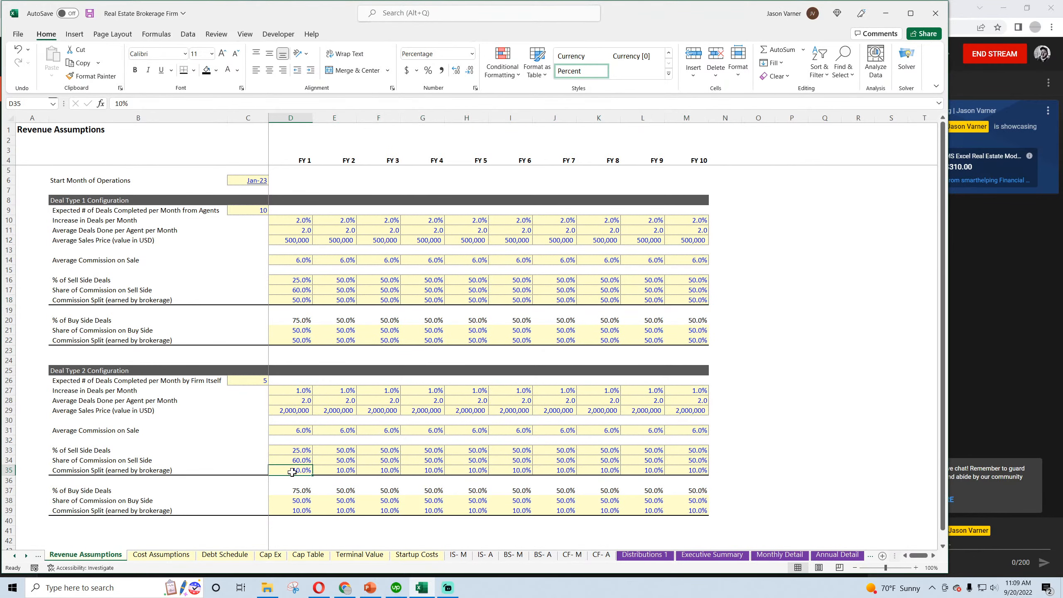
Review the 10-year project summary in the Executive Summary and save the workbook
{"action": "left_click", "coordinate": [712, 555]}
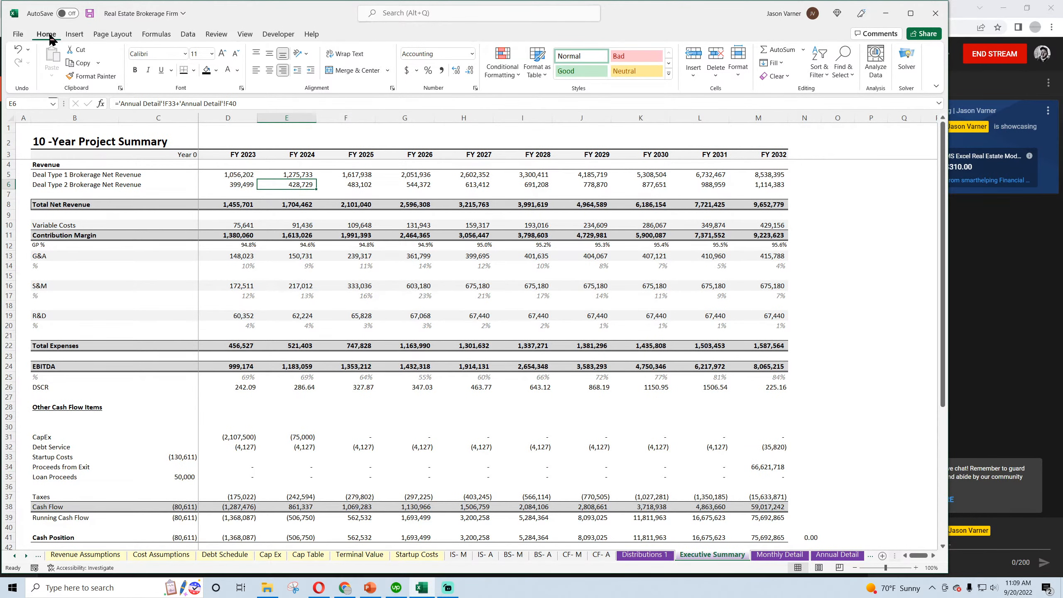
{"action": "left_click", "coordinate": [89, 13]}
{"action": "scroll", "coordinate": [310, 298], "scroll_direction": "down", "scroll_amount": 2}
{"action": "scroll", "coordinate": [310, 299], "scroll_direction": "up", "scroll_amount": 2}
Review the monthly income statement from Jan-23 onward and the annual income statement
{"action": "left_click", "coordinate": [461, 555]}
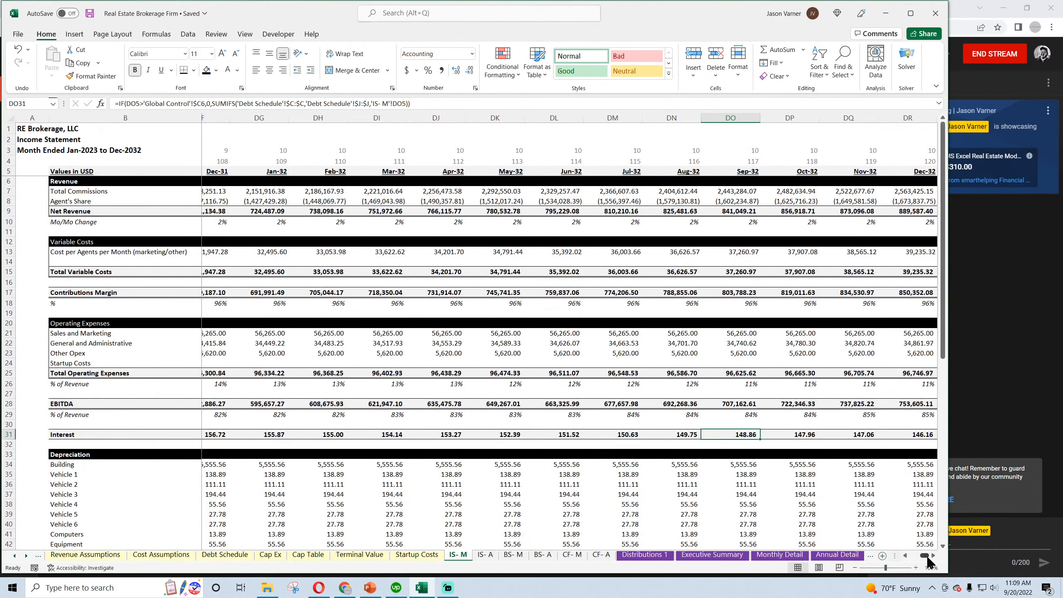
{"action": "left_click_drag", "start_coordinate": [924, 556], "coordinate": [904, 558]}
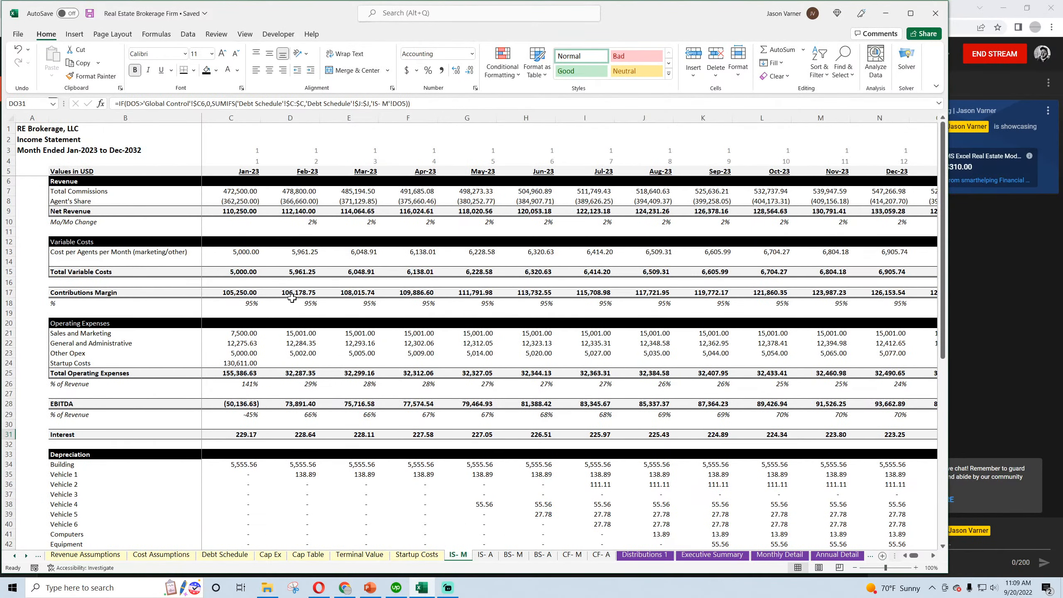
{"action": "scroll", "coordinate": [317, 365], "scroll_direction": "down", "scroll_amount": 7}
{"action": "scroll", "coordinate": [318, 365], "scroll_direction": "up", "scroll_amount": 7}
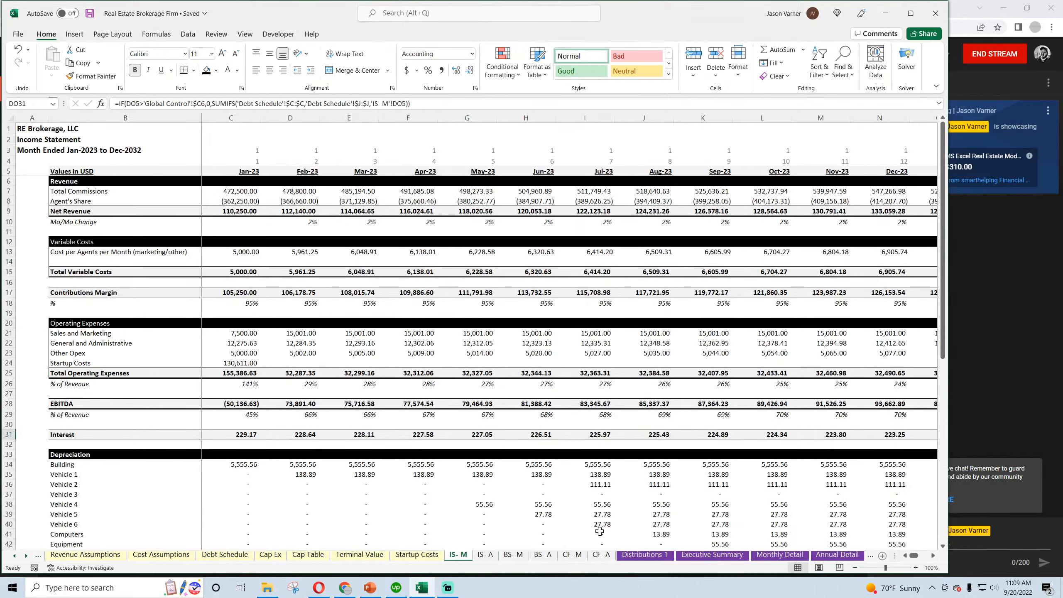
{"action": "left_click", "coordinate": [485, 555]}
{"action": "scroll", "coordinate": [487, 514], "scroll_direction": "down", "scroll_amount": 7}
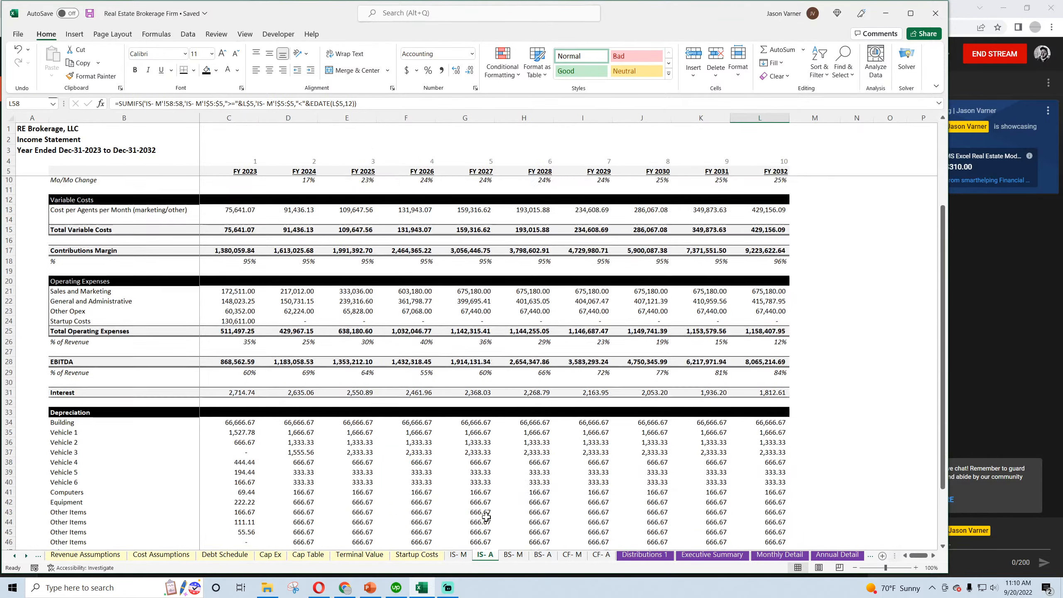
{"action": "scroll", "coordinate": [487, 515], "scroll_direction": "up", "scroll_amount": 7}
Look over the assets, liabilities and equity in the monthly balance sheet
{"action": "left_click", "coordinate": [515, 556]}
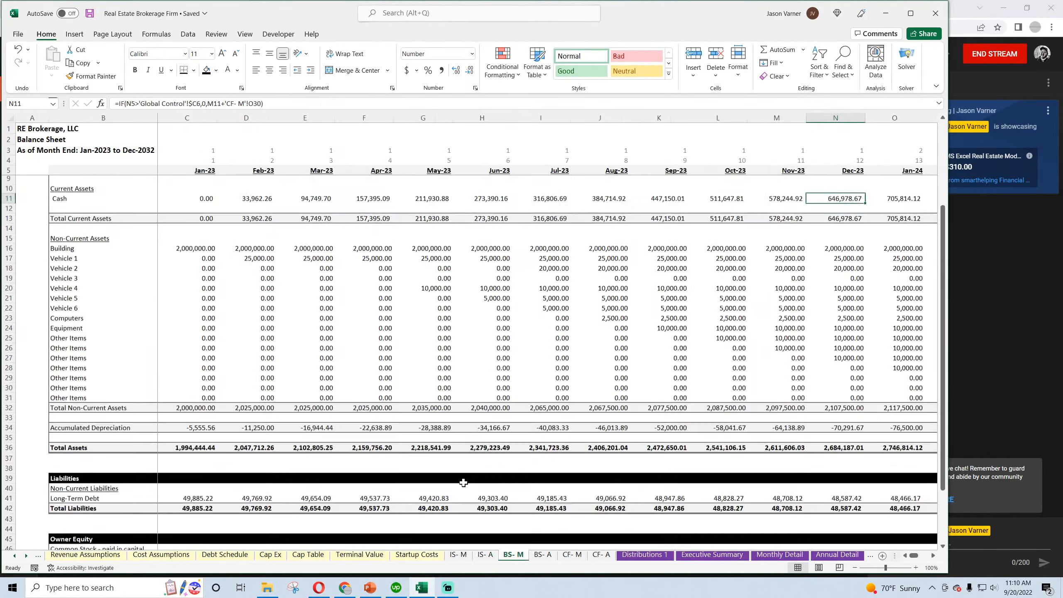
{"action": "scroll", "coordinate": [466, 483], "scroll_direction": "down", "scroll_amount": 10}
{"action": "scroll", "coordinate": [466, 483], "scroll_direction": "up", "scroll_amount": 10}
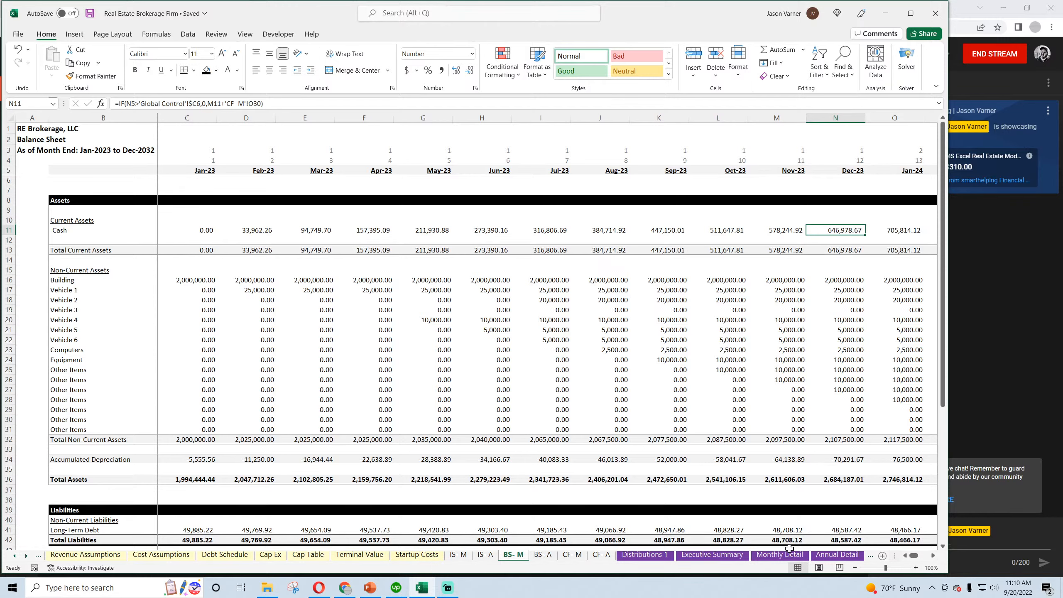
In Monthly Detail, examine the Other Cash Flow Items, including debt proceeds, cash flow and the Jan-23 CapEx
{"action": "left_click", "coordinate": [768, 552]}
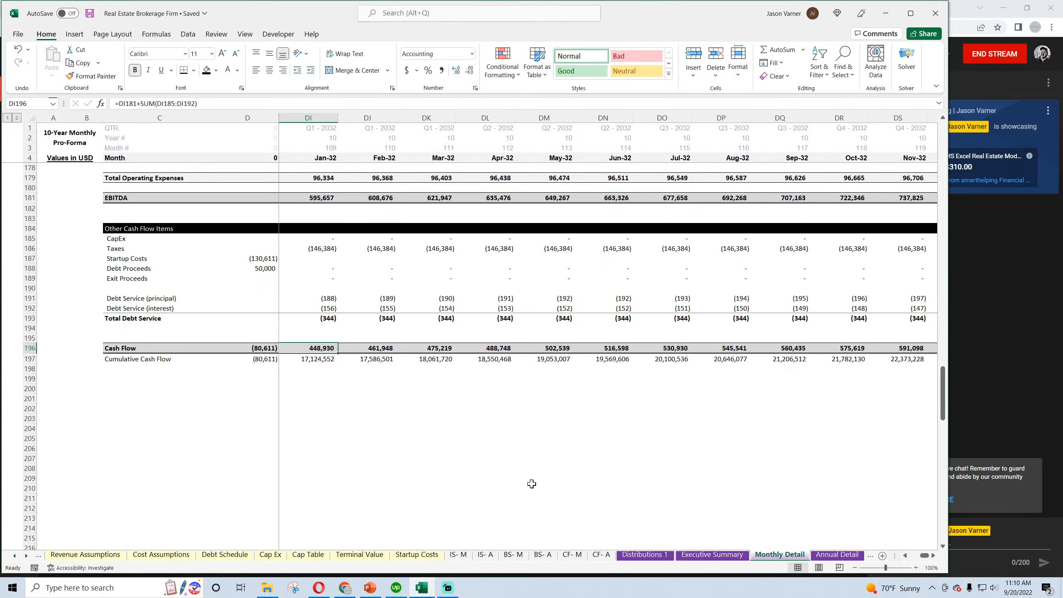
{"action": "left_click", "coordinate": [269, 259]}
{"action": "left_click", "coordinate": [267, 269]}
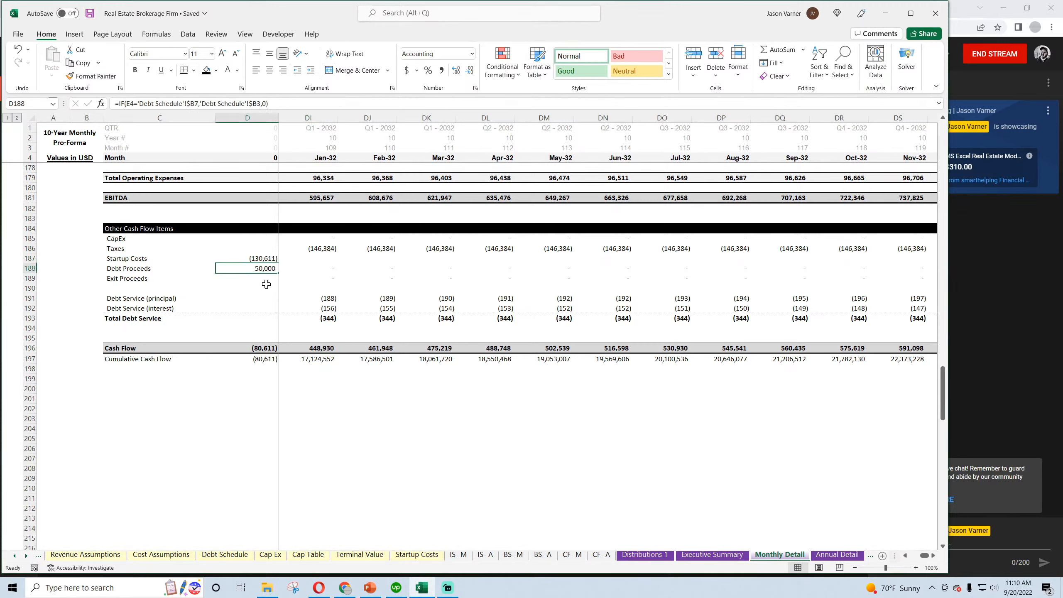
{"action": "left_click", "coordinate": [319, 348]}
{"action": "left_click_drag", "start_coordinate": [923, 555], "coordinate": [906, 560]}
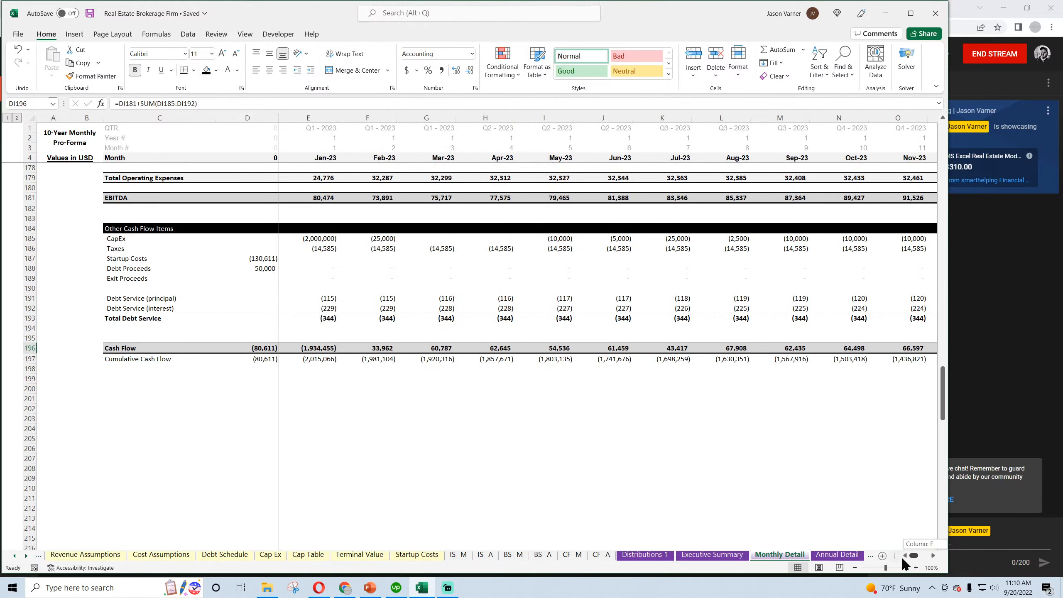
{"action": "left_click", "coordinate": [433, 467]}
{"action": "scroll", "coordinate": [404, 445], "scroll_direction": "up", "scroll_amount": 4}
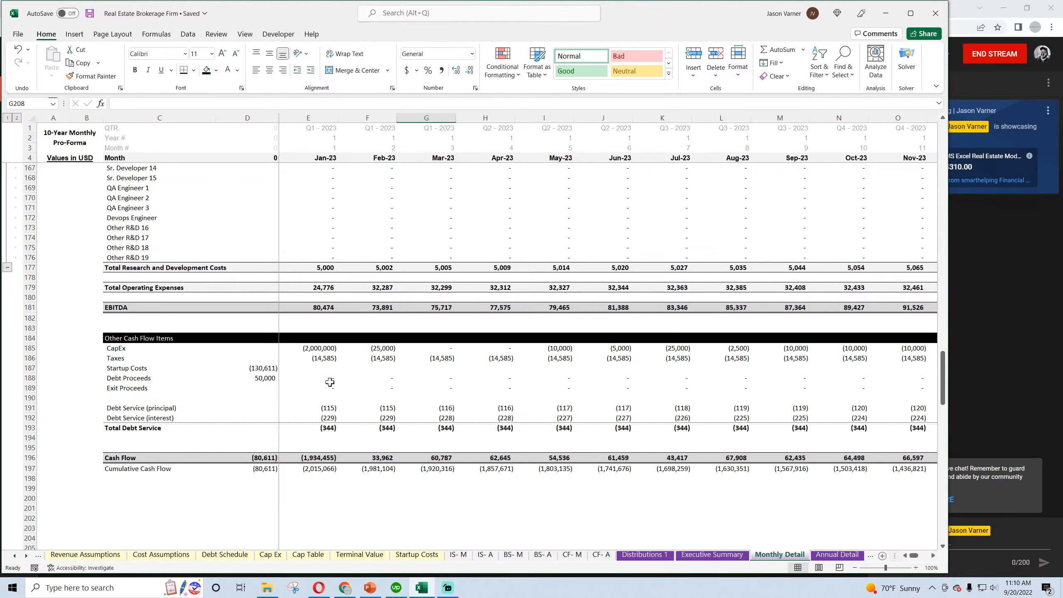
{"action": "left_click", "coordinate": [318, 348]}
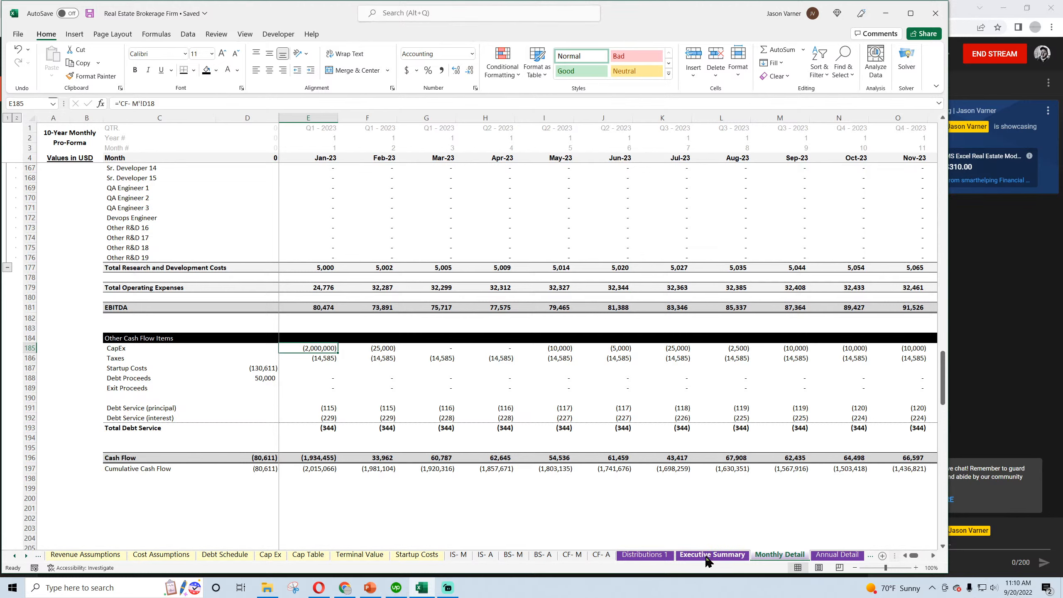
Inspect the Jan-23 Sale of Company Stock and Capital Expenditure in the monthly cash flow statement and save the workbook
{"action": "left_click", "coordinate": [572, 555]}
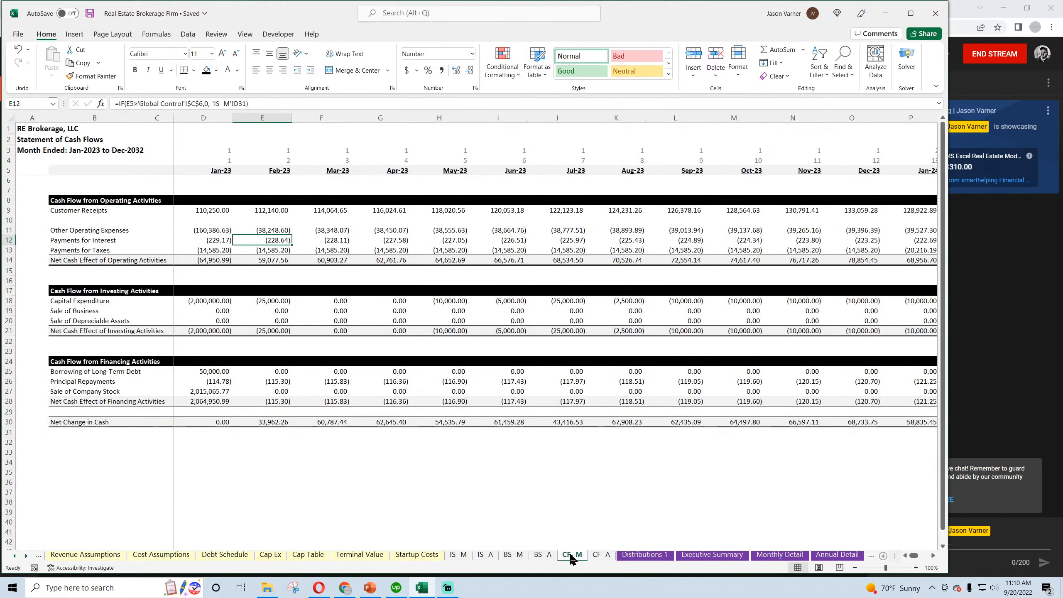
{"action": "left_click", "coordinate": [206, 391]}
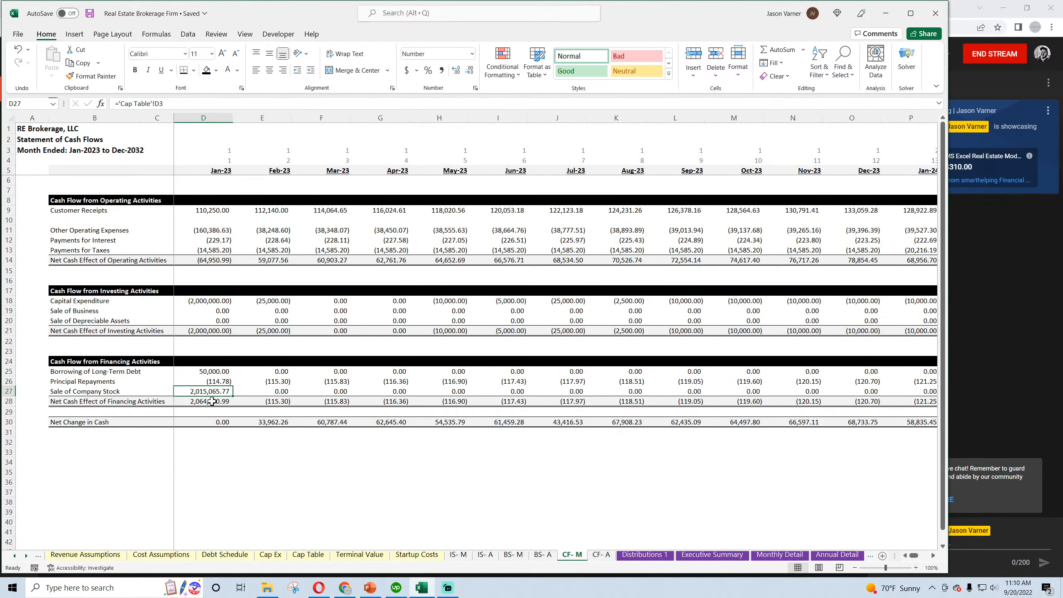
{"action": "left_click", "coordinate": [213, 301]}
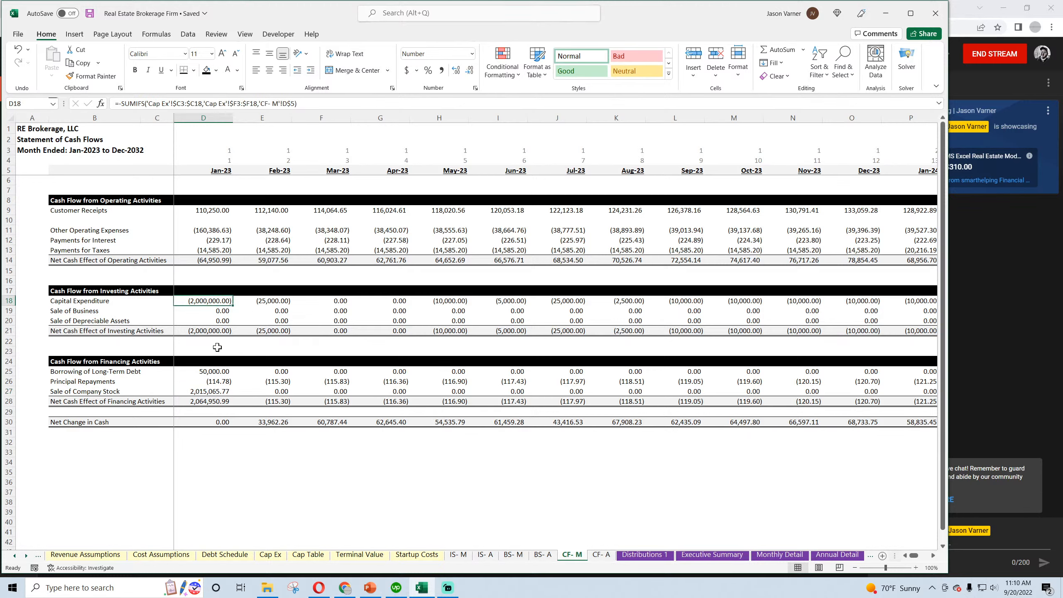
{"action": "left_click", "coordinate": [91, 15]}
Review the annual cash flow statement and the Distributions 1 summary, saving the workbook
{"action": "left_click", "coordinate": [599, 556]}
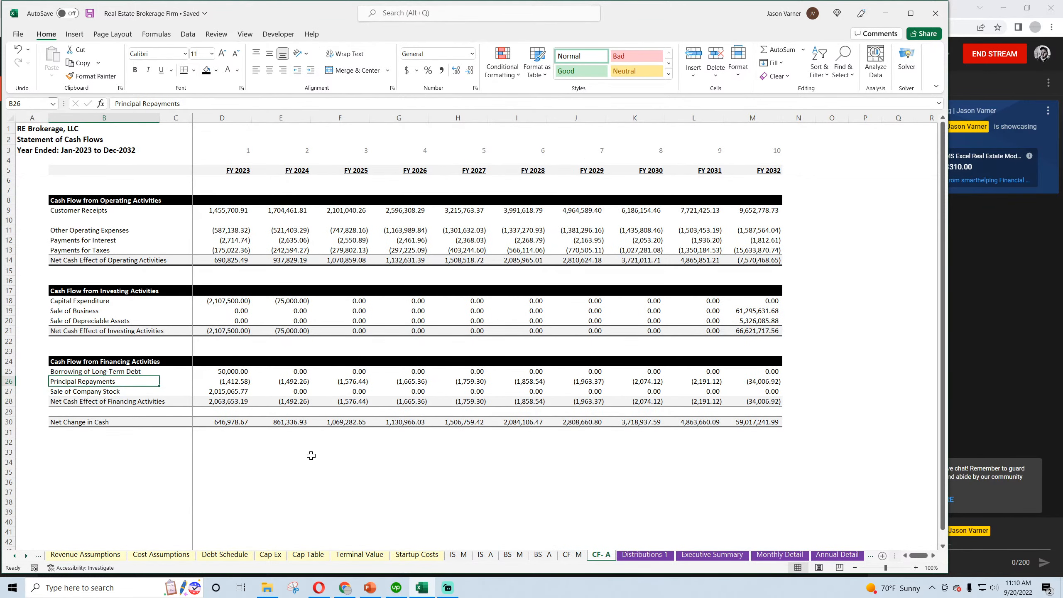
{"action": "left_click", "coordinate": [643, 555]}
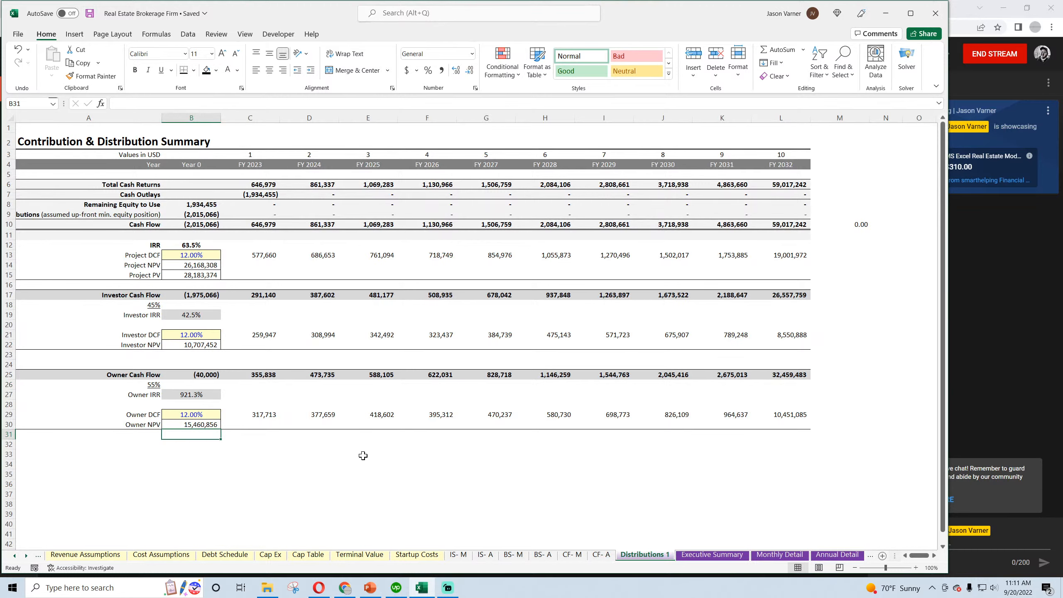
{"action": "left_click", "coordinate": [90, 14]}
Look through the Executive Summary's revenue, expense and cash flow figures
{"action": "left_click", "coordinate": [700, 556]}
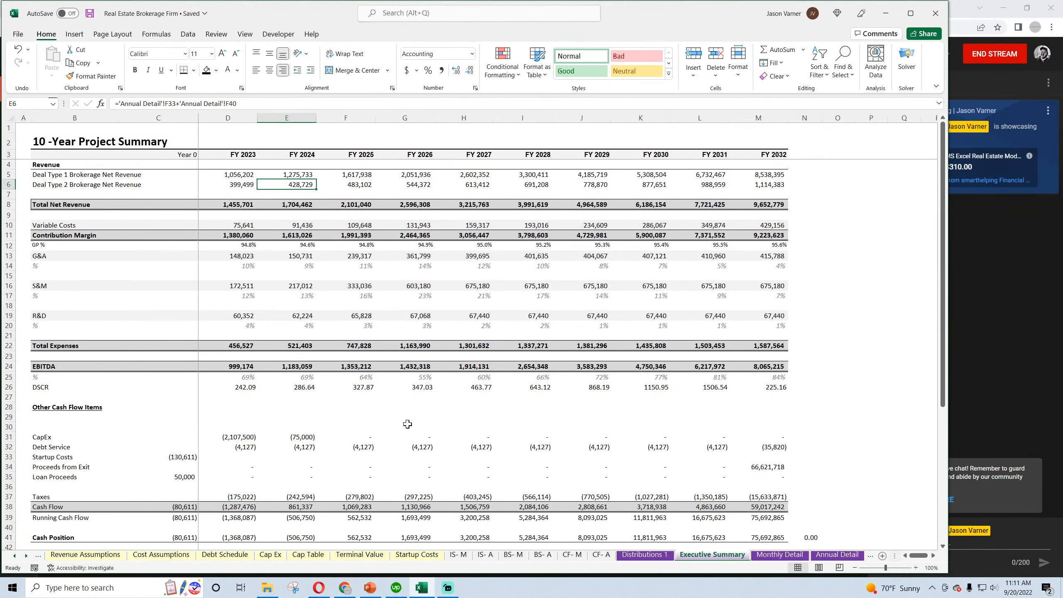
{"action": "scroll", "coordinate": [408, 423], "scroll_direction": "down", "scroll_amount": 7}
{"action": "scroll", "coordinate": [379, 452], "scroll_direction": "up", "scroll_amount": 7}
In Revenue Assumptions, compare the Deal Type 1 and Deal Type 2 configuration blocks, selecting each block in full
{"action": "left_click", "coordinate": [15, 556]}
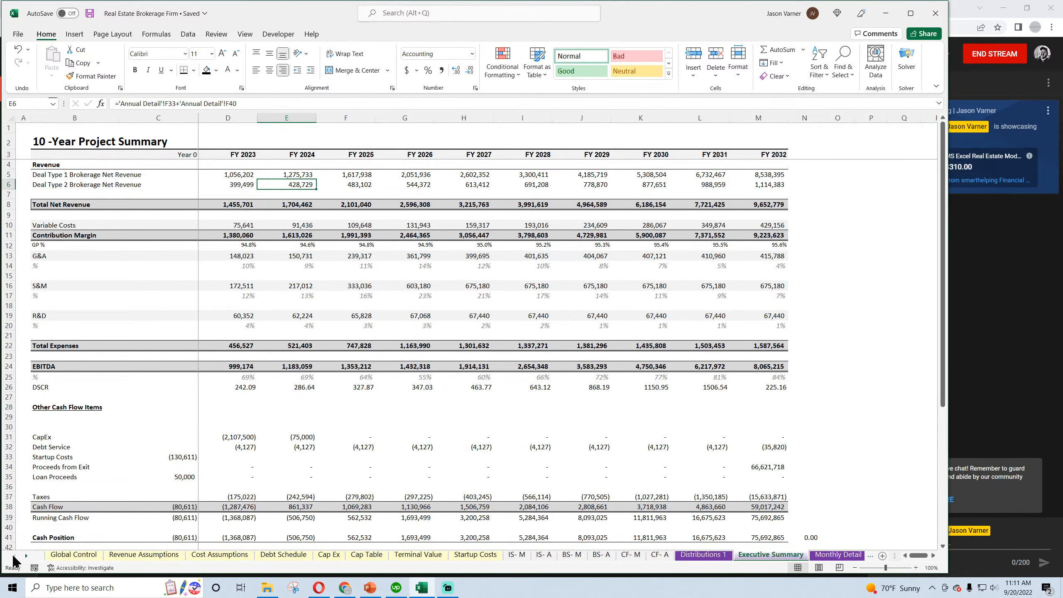
{"action": "left_click", "coordinate": [136, 555]}
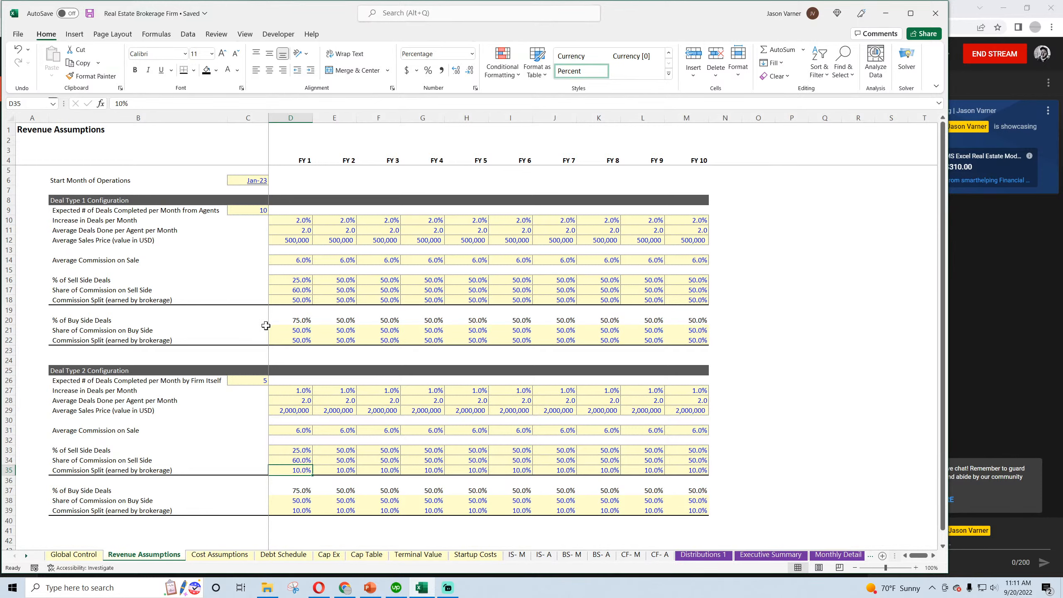
{"action": "left_click", "coordinate": [84, 205]}
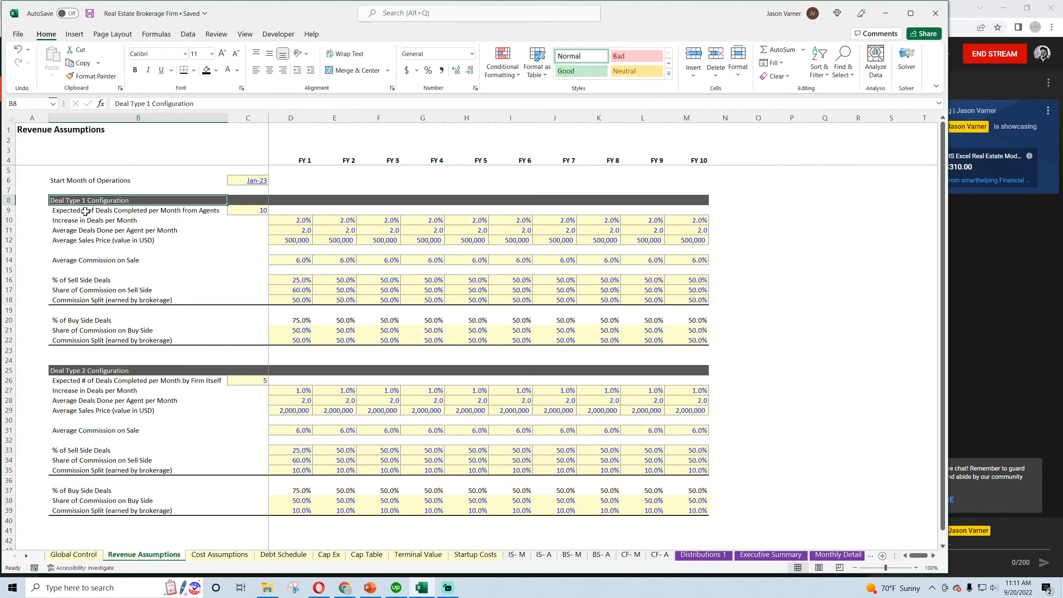
{"action": "left_click", "coordinate": [85, 370]}
{"action": "left_click", "coordinate": [97, 200]}
{"action": "left_click", "coordinate": [119, 371]}
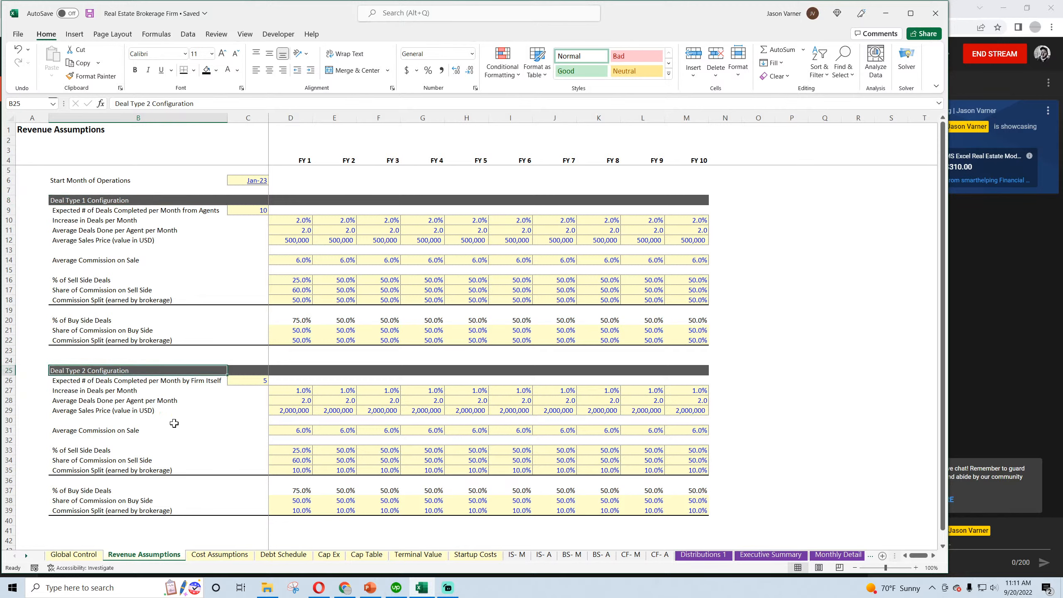
{"action": "left_click_drag", "start_coordinate": [104, 371], "coordinate": [716, 520]}
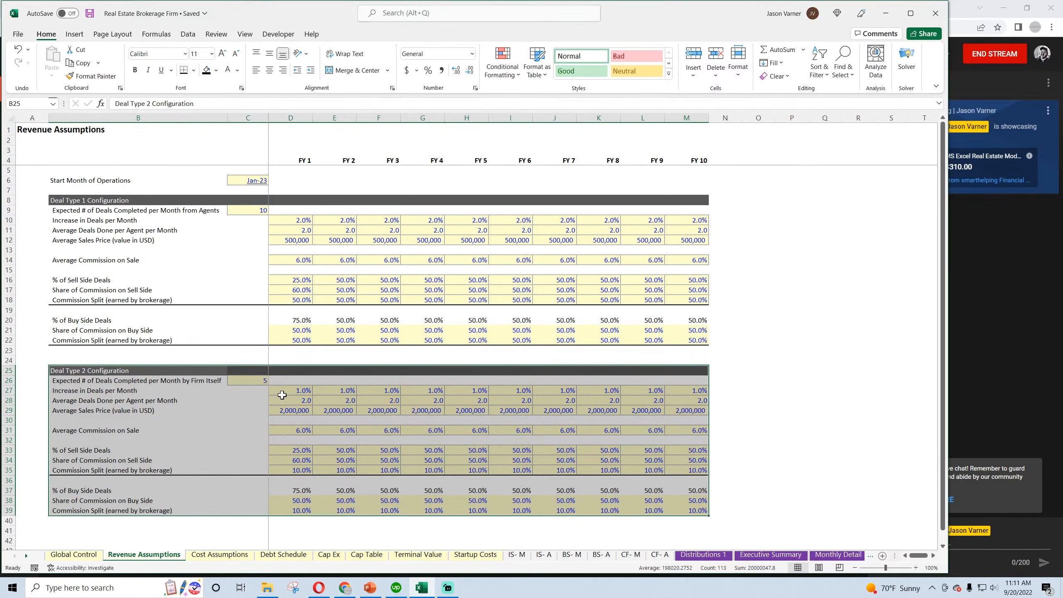
{"action": "left_click_drag", "start_coordinate": [90, 198], "coordinate": [678, 341]}
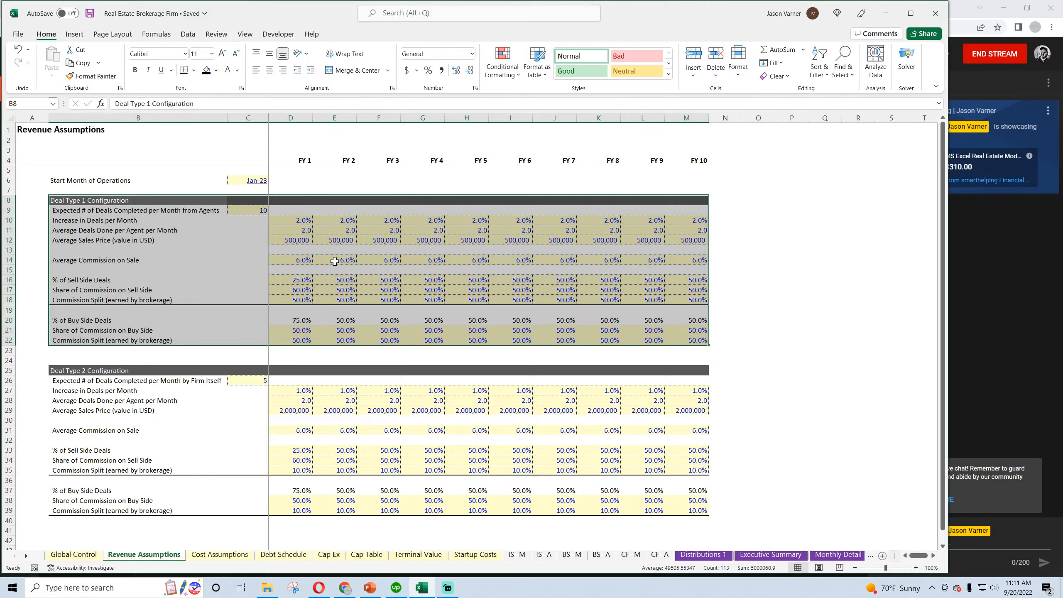
Examine Deal Type 1's Average Sales Price and Average Deals Done per Agent inputs, and highlight its whole block, B8:M22
{"action": "left_click", "coordinate": [316, 237]}
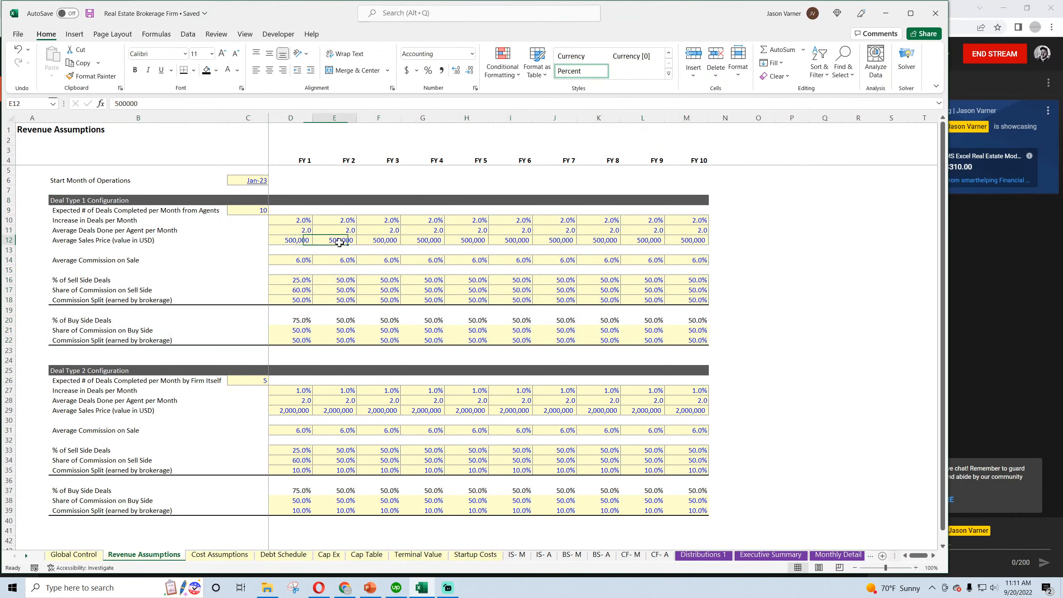
{"action": "left_click", "coordinate": [299, 231]}
{"action": "left_click", "coordinate": [336, 231]}
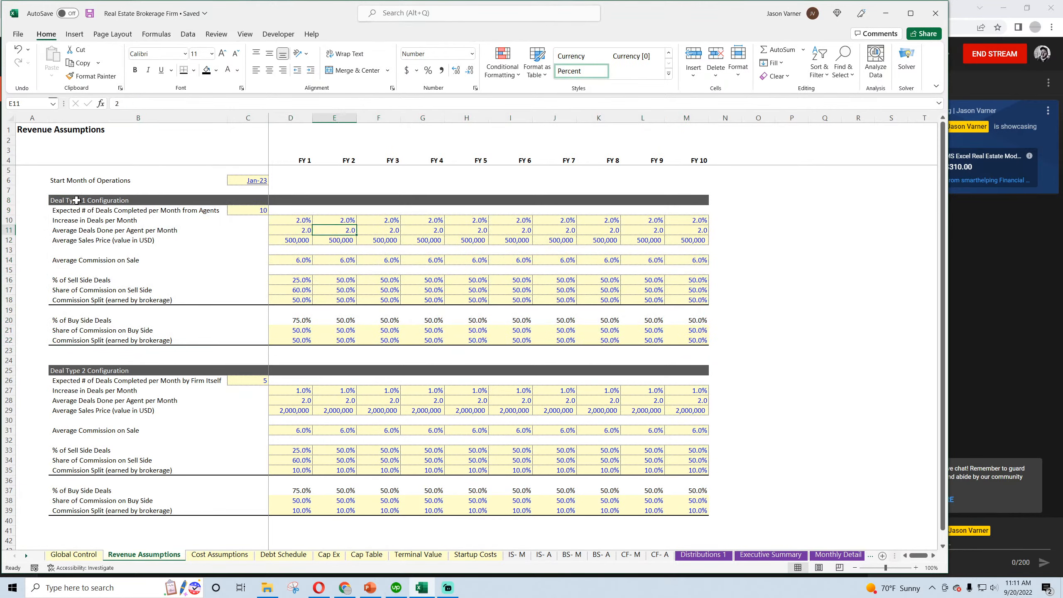
{"action": "left_click_drag", "start_coordinate": [76, 200], "coordinate": [666, 337]}
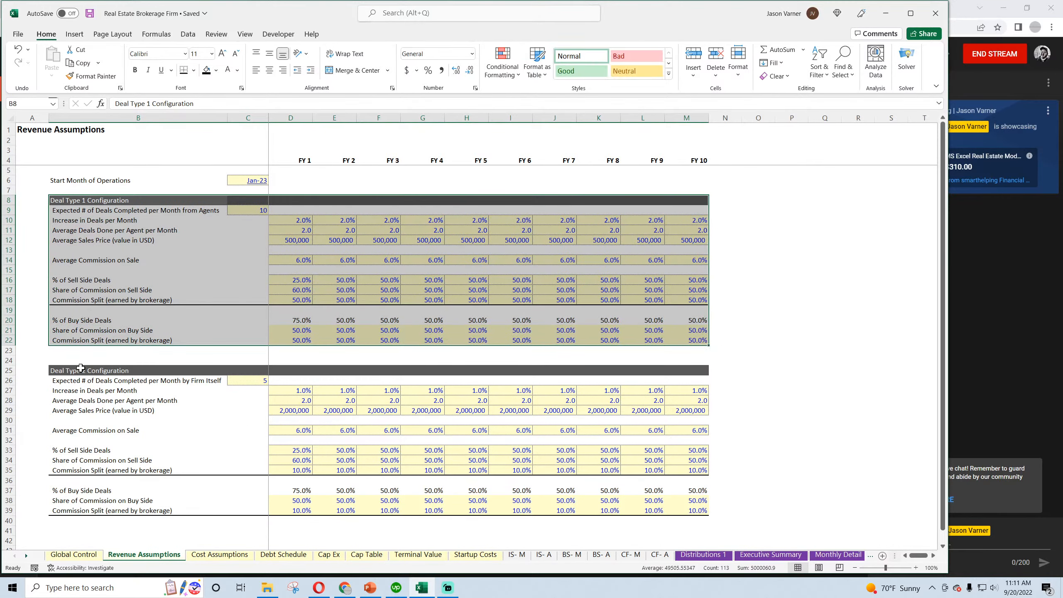
Highlight the Deal Type 2 block, B25:M39, select its FY 1 Average Deals Done per Agent input, and view Cost Assumptions
{"action": "left_click_drag", "start_coordinate": [78, 371], "coordinate": [710, 514]}
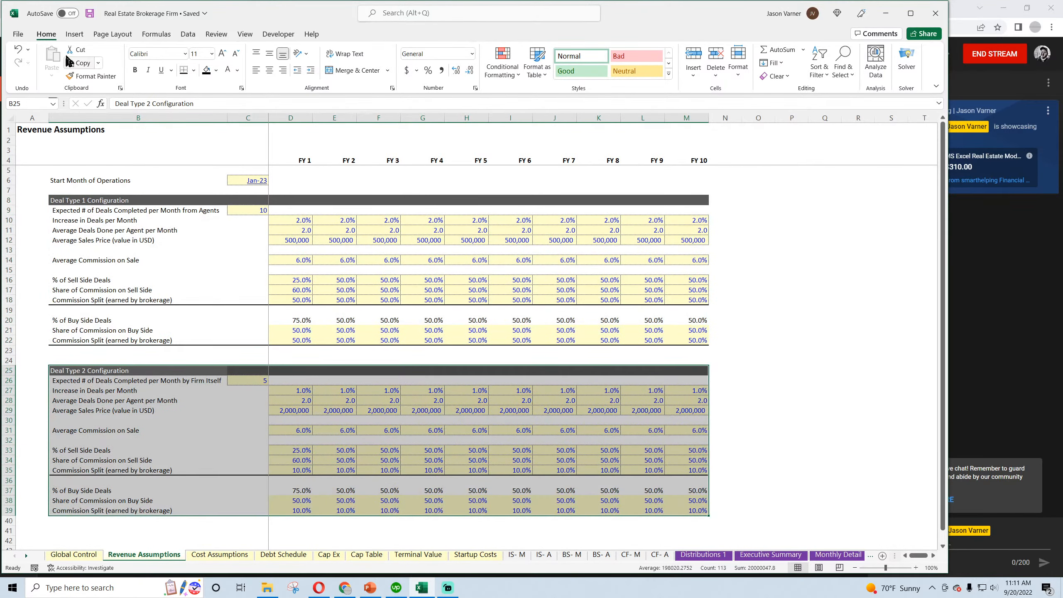
{"action": "left_click", "coordinate": [295, 400]}
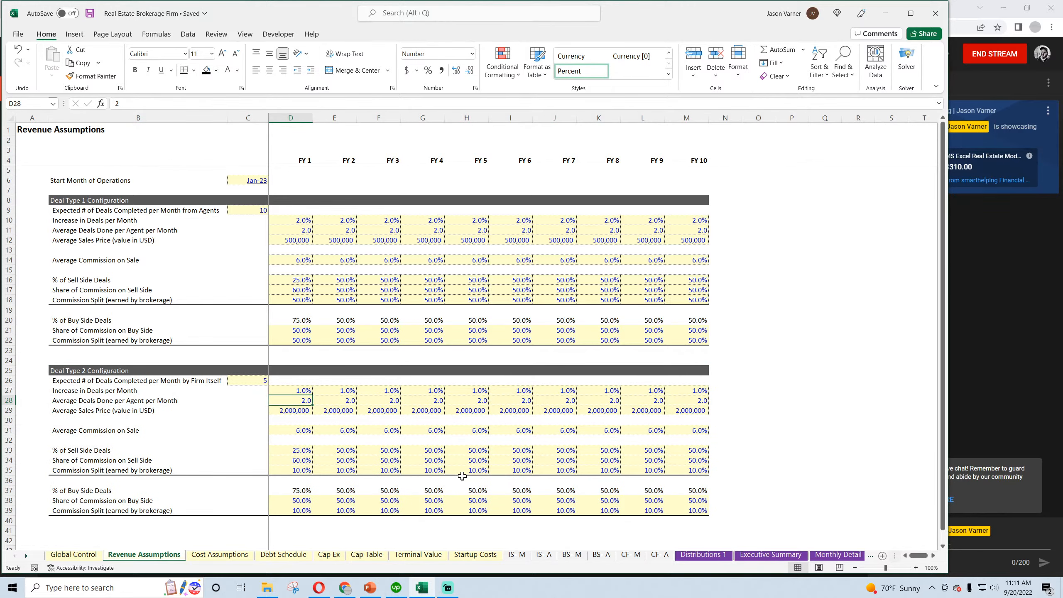
{"action": "left_click", "coordinate": [218, 555]}
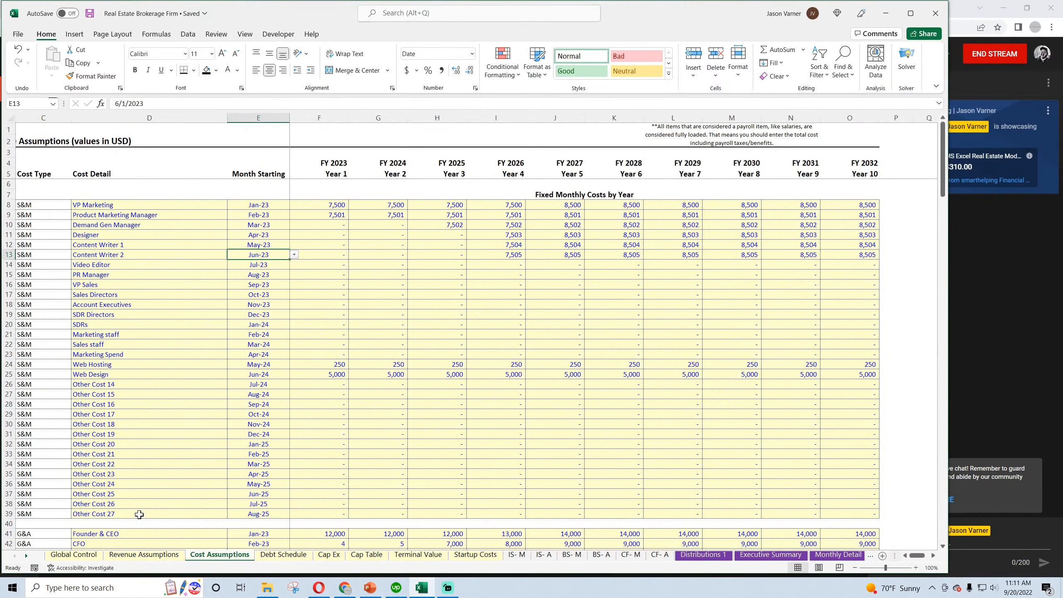
In Global Control, relink the annual net income vs. monthly check in E36 to column M of the annual income statement, and save the workbook
{"action": "left_click", "coordinate": [67, 555]}
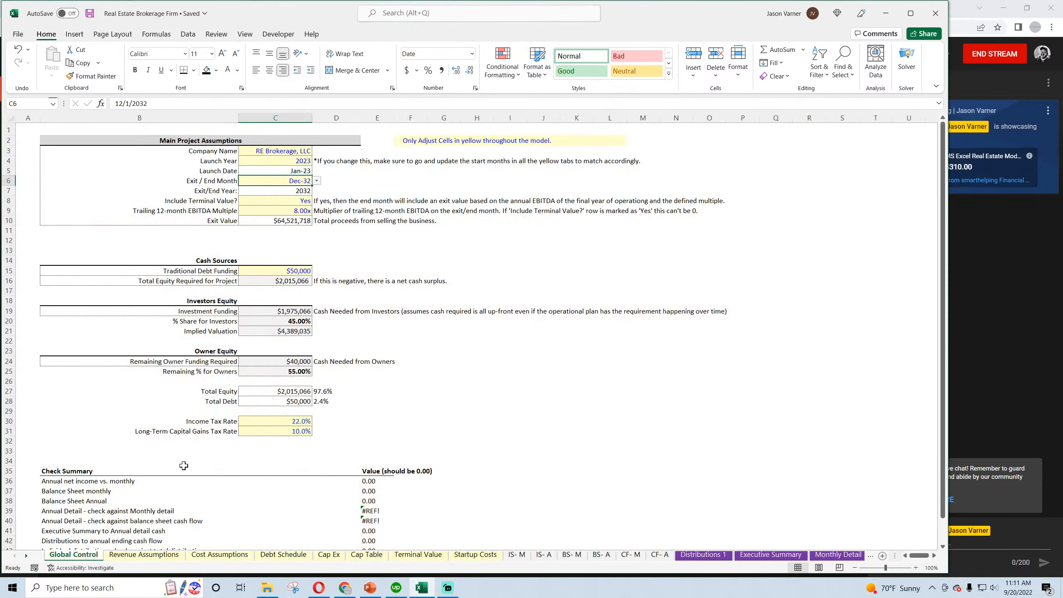
{"action": "scroll", "coordinate": [184, 466], "scroll_direction": "down", "scroll_amount": 4}
{"action": "left_click", "coordinate": [373, 370]}
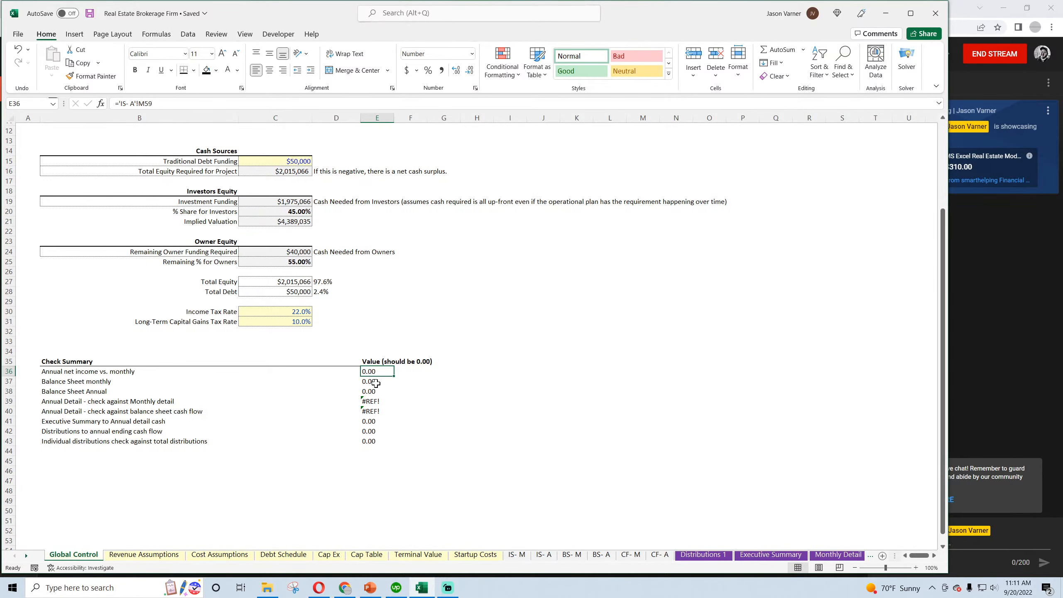
{"action": "type", "text": "="}
{"action": "left_click", "coordinate": [544, 555]}
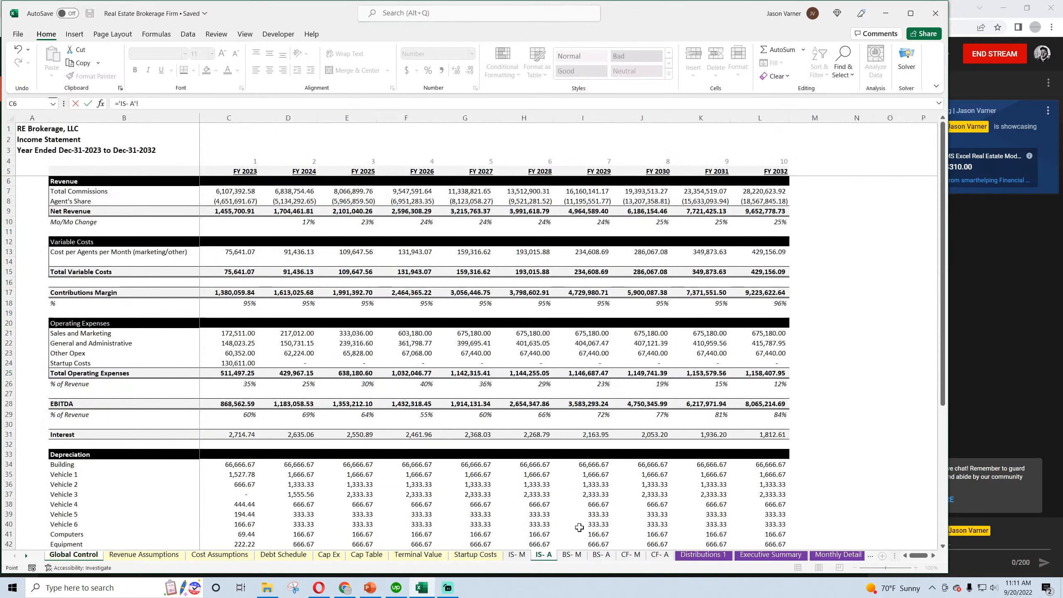
{"action": "scroll", "coordinate": [579, 527], "scroll_direction": "down", "scroll_amount": 15}
{"action": "left_click", "coordinate": [822, 277]}
{"action": "key", "text": "Return"}
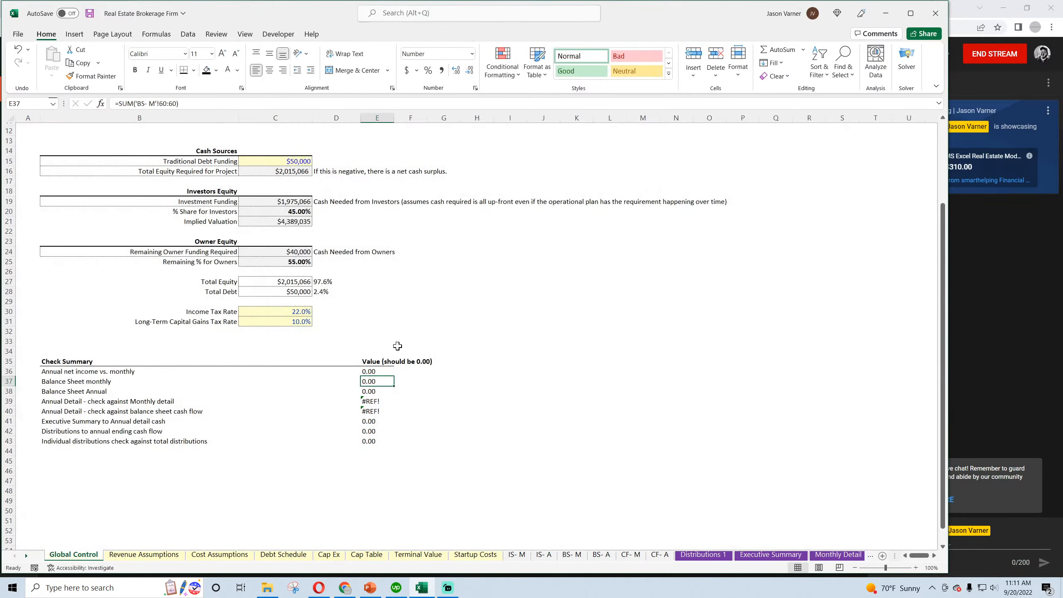
{"action": "scroll", "coordinate": [373, 382], "scroll_direction": "up", "scroll_amount": 4}
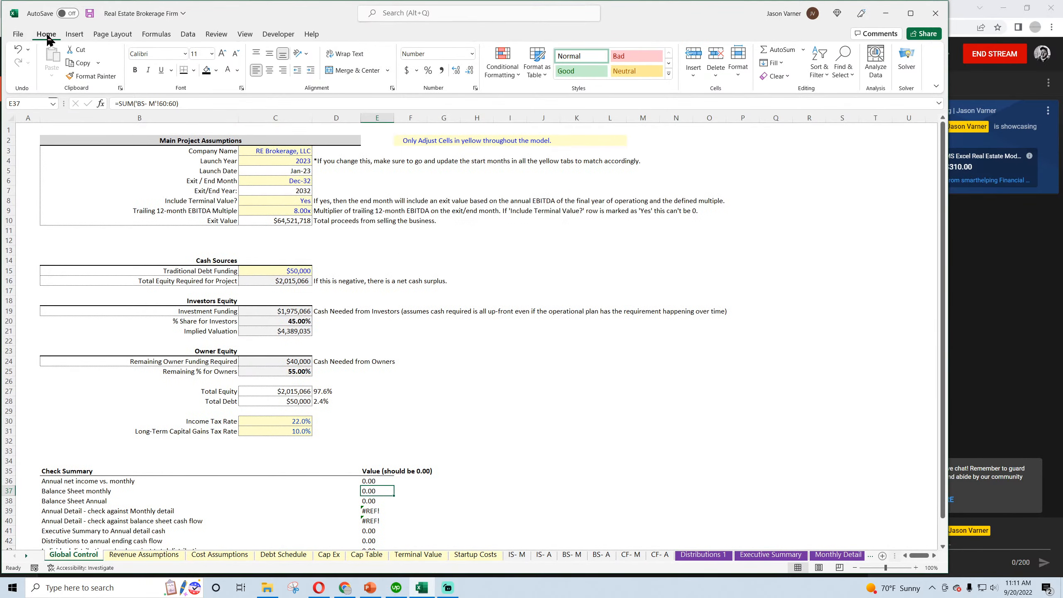
{"action": "left_click", "coordinate": [90, 14]}
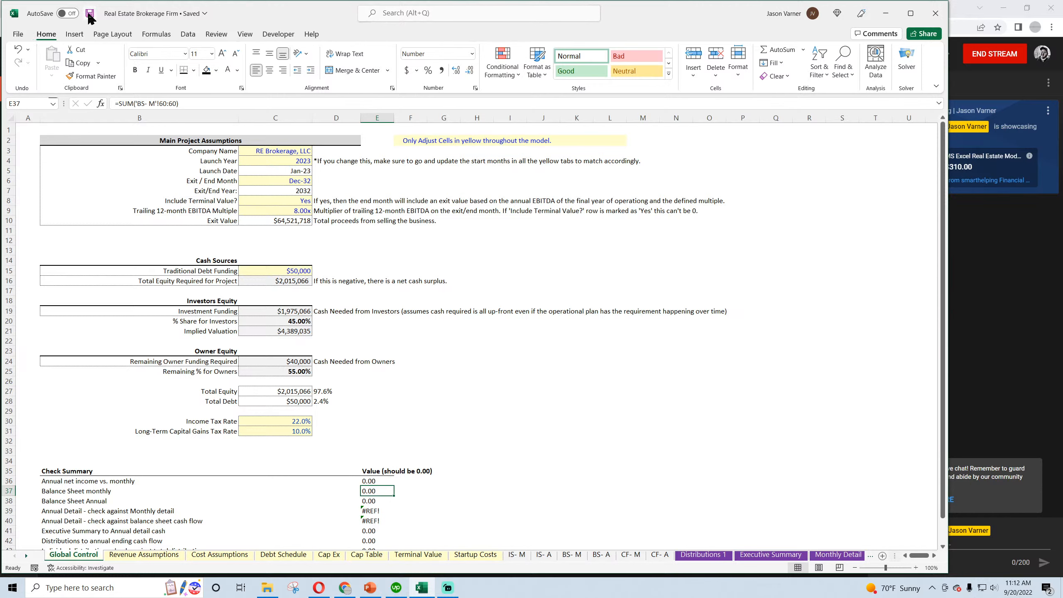
Review the check formulas in E36:E38 of Global Control and the Check row 60 on the monthly and annual balance sheets
{"action": "left_click", "coordinate": [371, 481]}
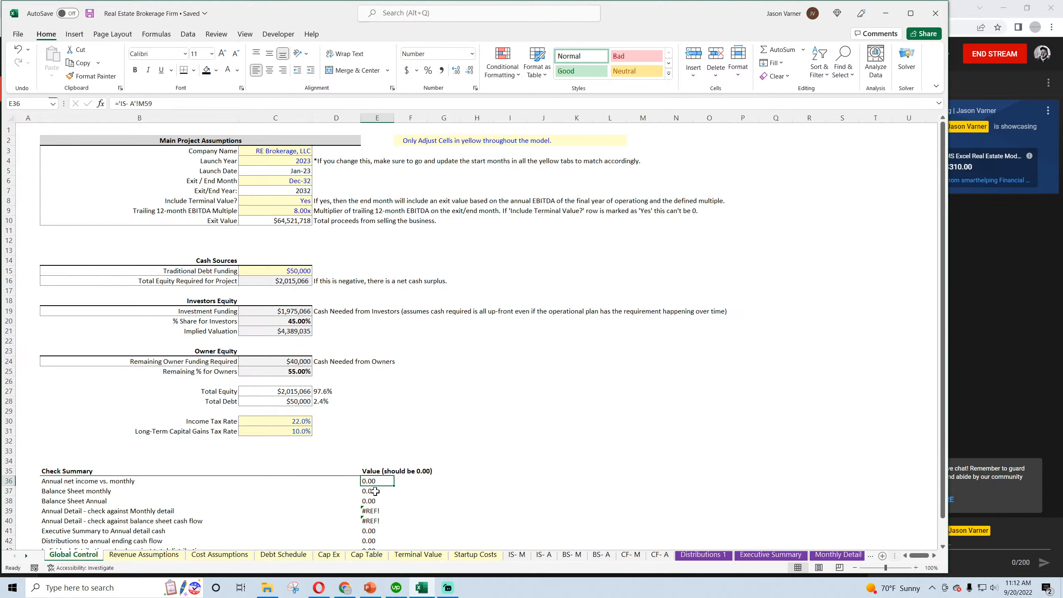
{"action": "left_click", "coordinate": [375, 491]}
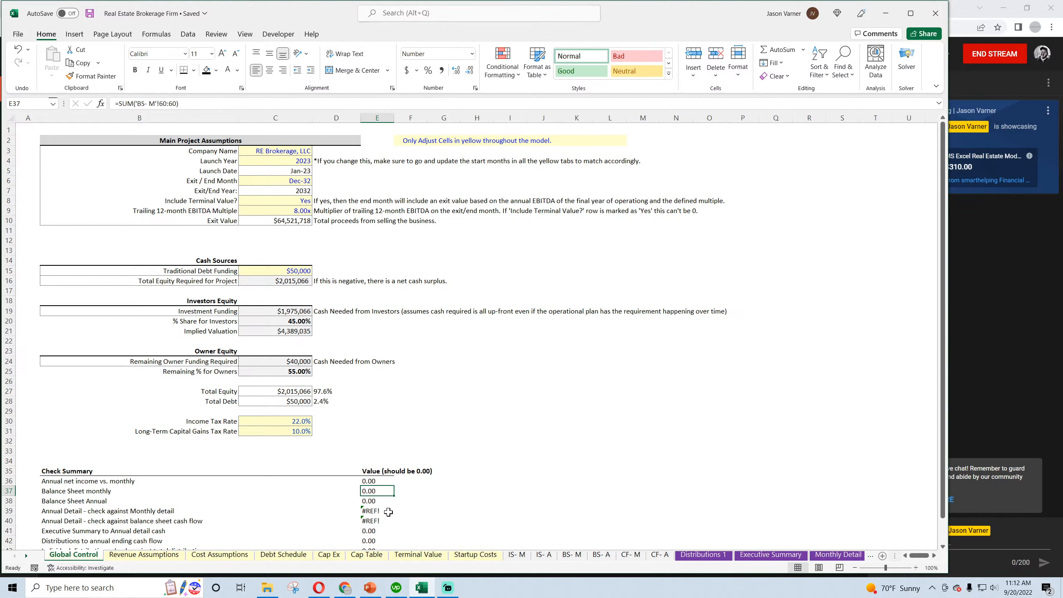
{"action": "left_click", "coordinate": [373, 501]}
{"action": "left_click", "coordinate": [571, 555]}
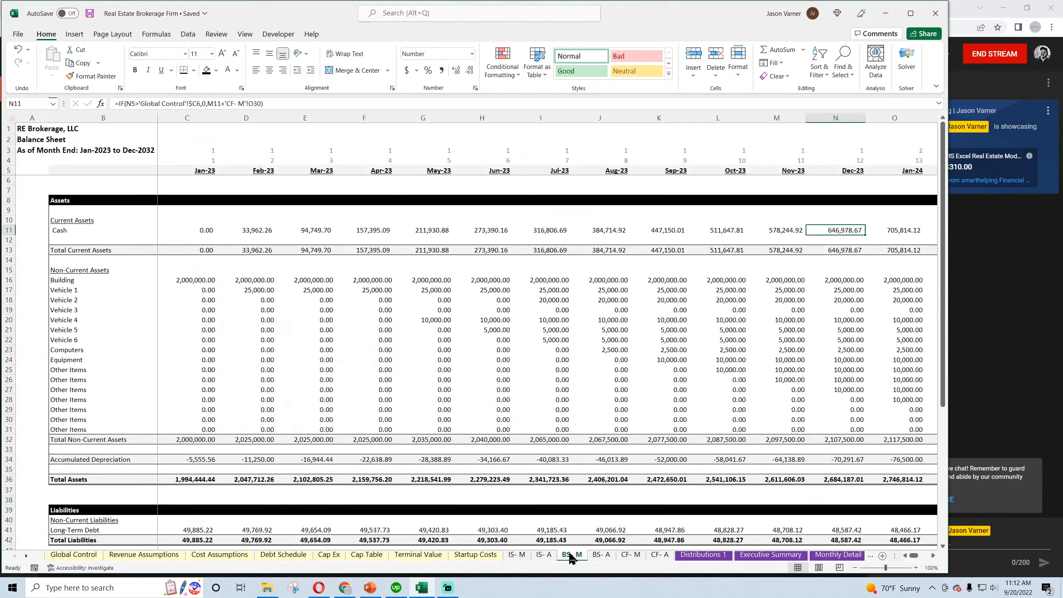
{"action": "scroll", "coordinate": [401, 429], "scroll_direction": "down", "scroll_amount": 15}
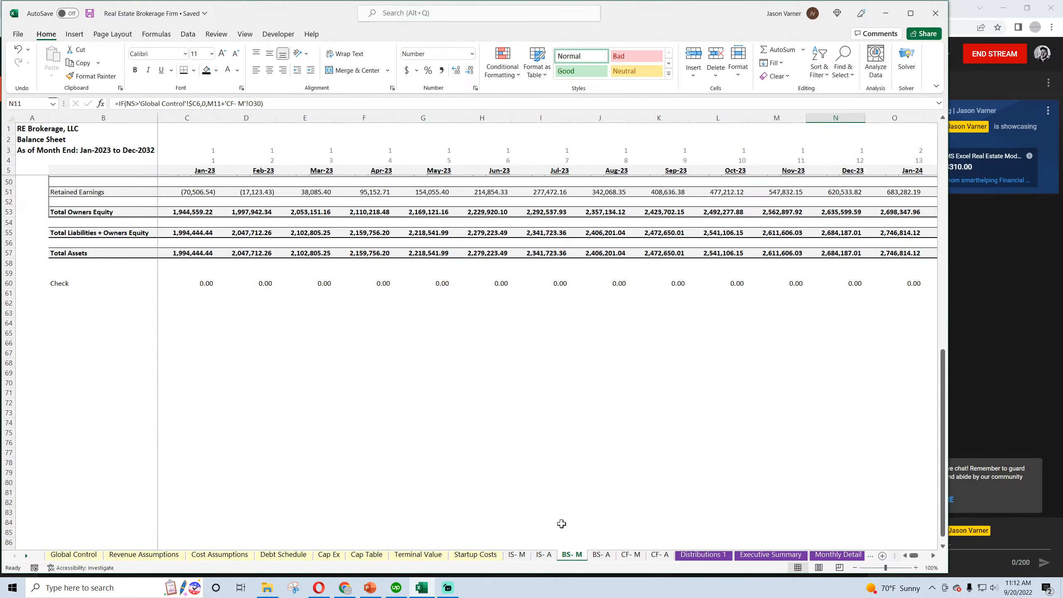
{"action": "left_click", "coordinate": [601, 554]}
{"action": "scroll", "coordinate": [378, 466], "scroll_direction": "down", "scroll_amount": 9}
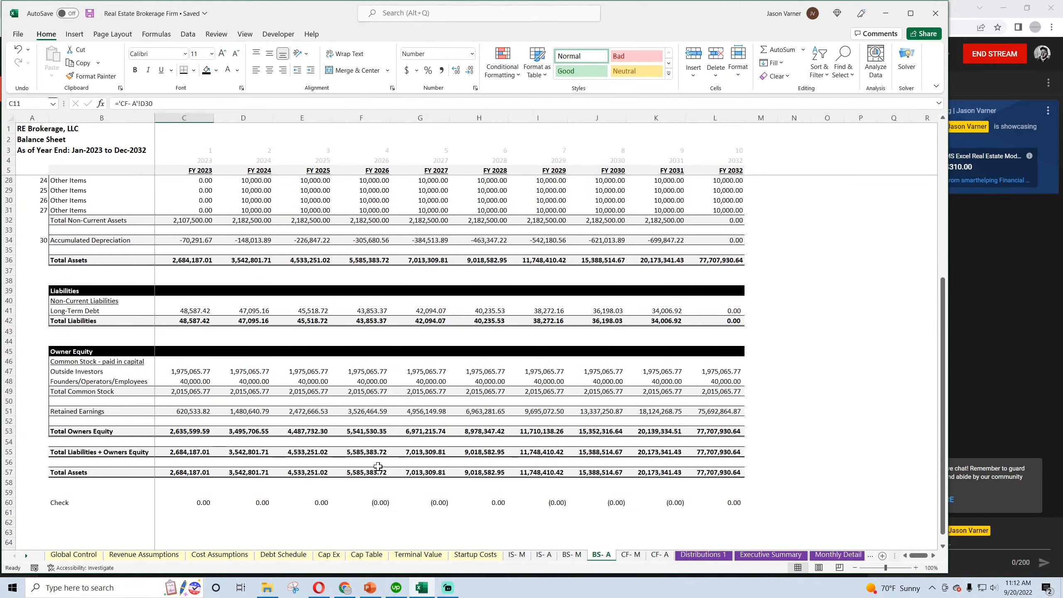
{"action": "left_click", "coordinate": [73, 554]}
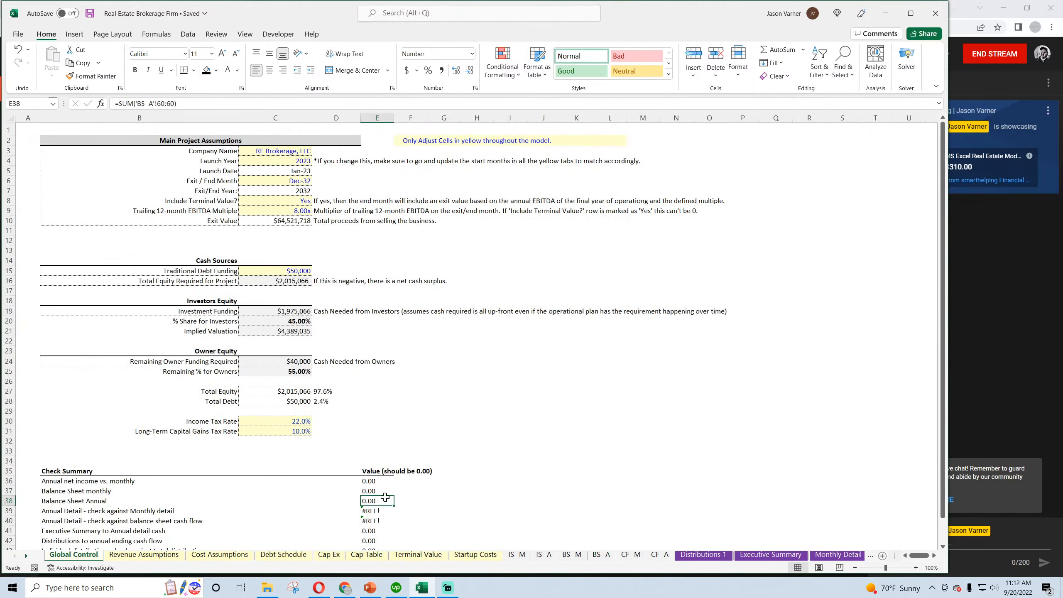
Relink the Annual Detail vs. Monthly detail check in E39 of Global Control to cell O197 of Annual Detail
{"action": "left_click", "coordinate": [377, 511]}
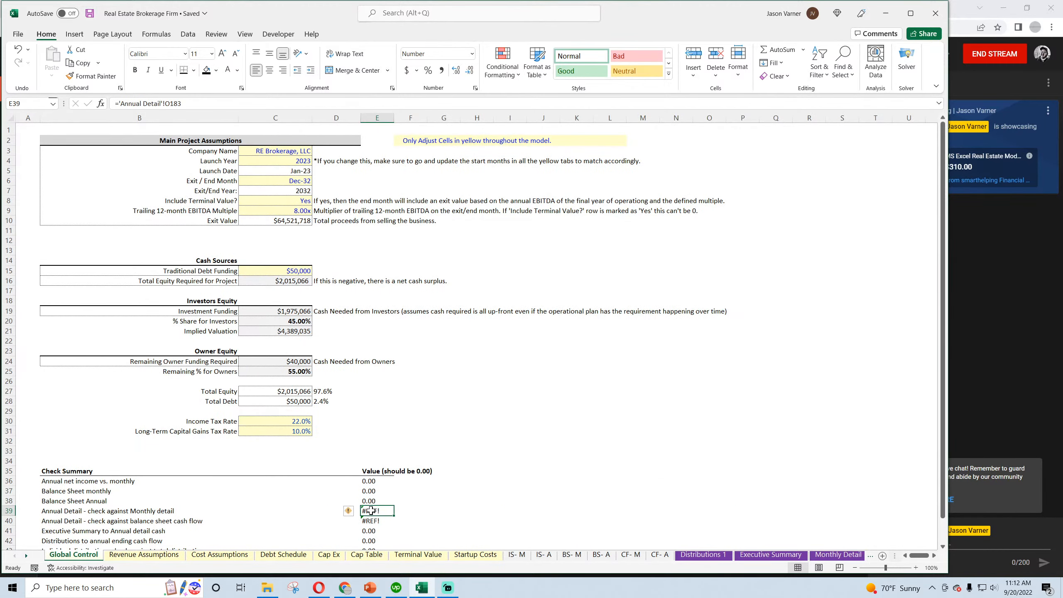
{"action": "type", "text": "="}
{"action": "left_click", "coordinate": [849, 557]}
{"action": "left_click", "coordinate": [849, 556]}
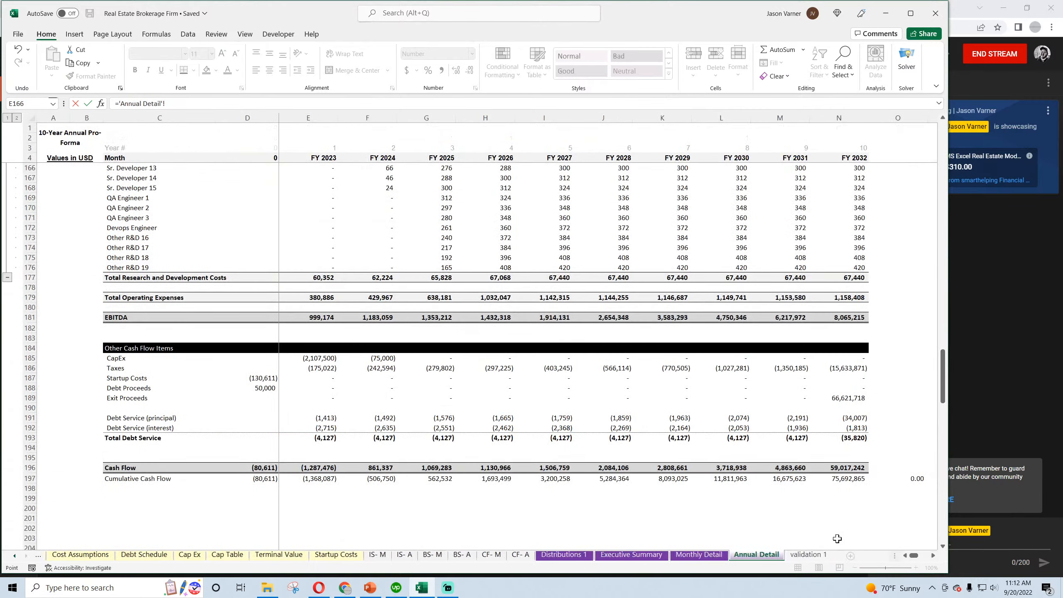
{"action": "left_click", "coordinate": [879, 477]}
{"action": "key", "text": "Return"}
In the E40 balance sheet cash flow check, replace everything subtracted after the INDEX/MATCH term with Annual Detail cell N197
{"action": "scroll", "coordinate": [379, 494], "scroll_direction": "down", "scroll_amount": 4}
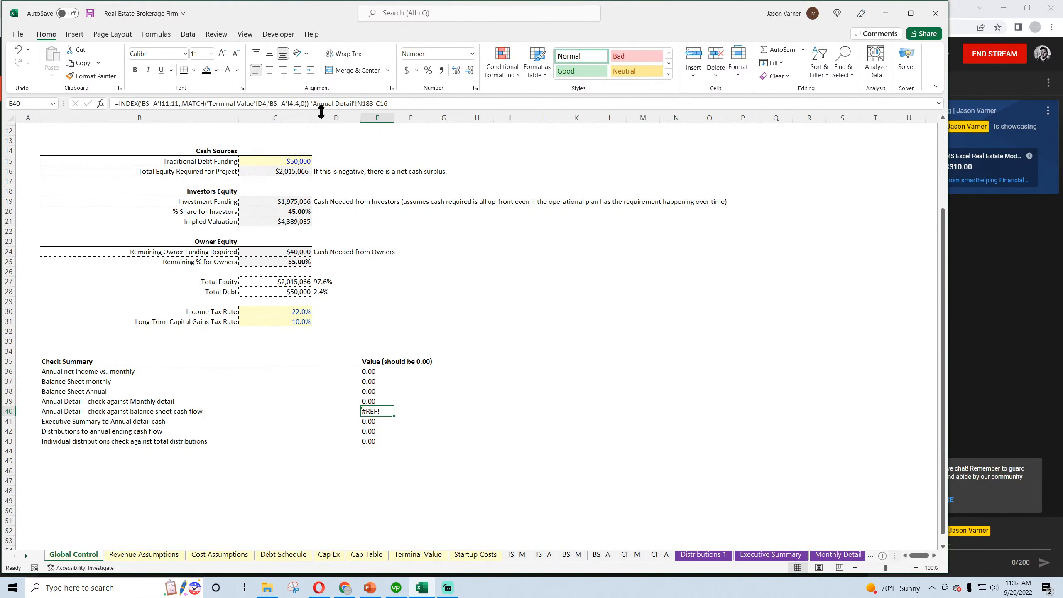
{"action": "left_click_drag", "start_coordinate": [312, 104], "coordinate": [514, 112]}
{"action": "key", "text": "BackSpace"}
{"action": "left_click", "coordinate": [838, 558]}
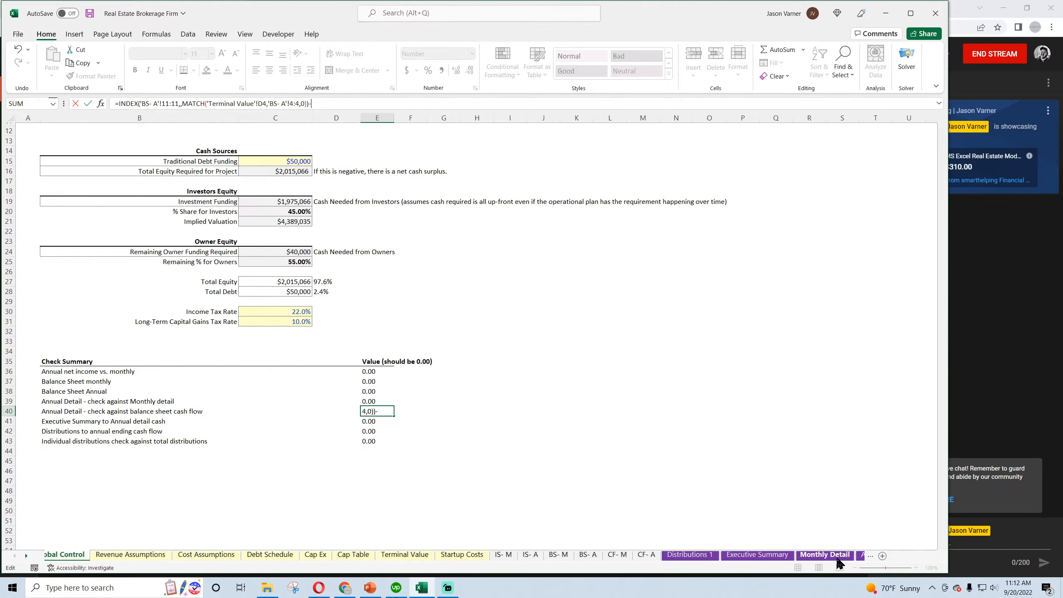
{"action": "left_click", "coordinate": [838, 558]}
{"action": "left_click", "coordinate": [850, 479]}
{"action": "key", "text": "Return"}
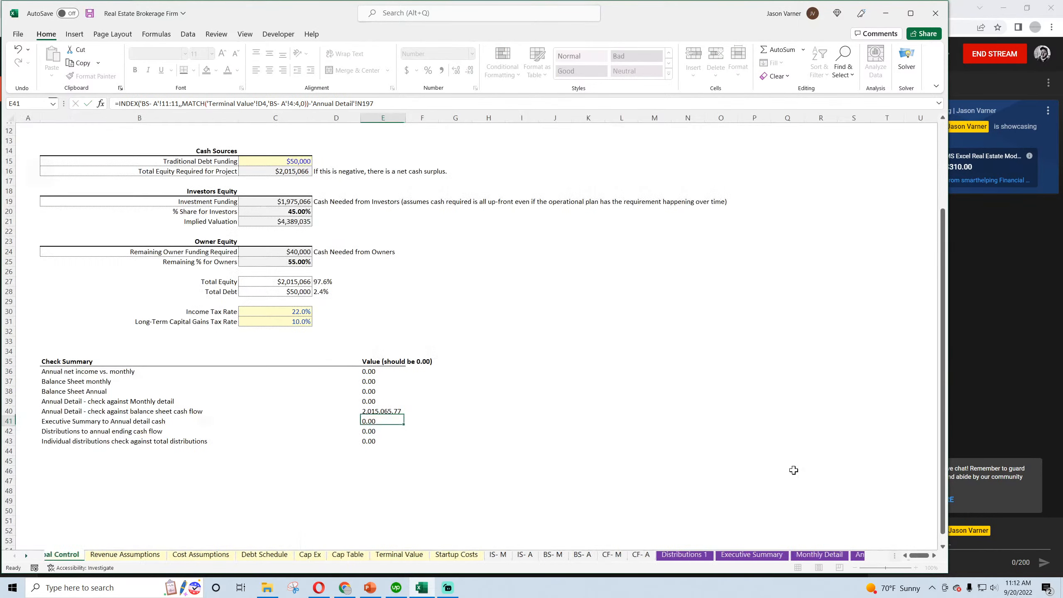
Extend the E40 check formula to also subtract Total Equity Required for Project, C16
{"action": "left_click", "coordinate": [379, 412]}
{"action": "left_click", "coordinate": [399, 103]}
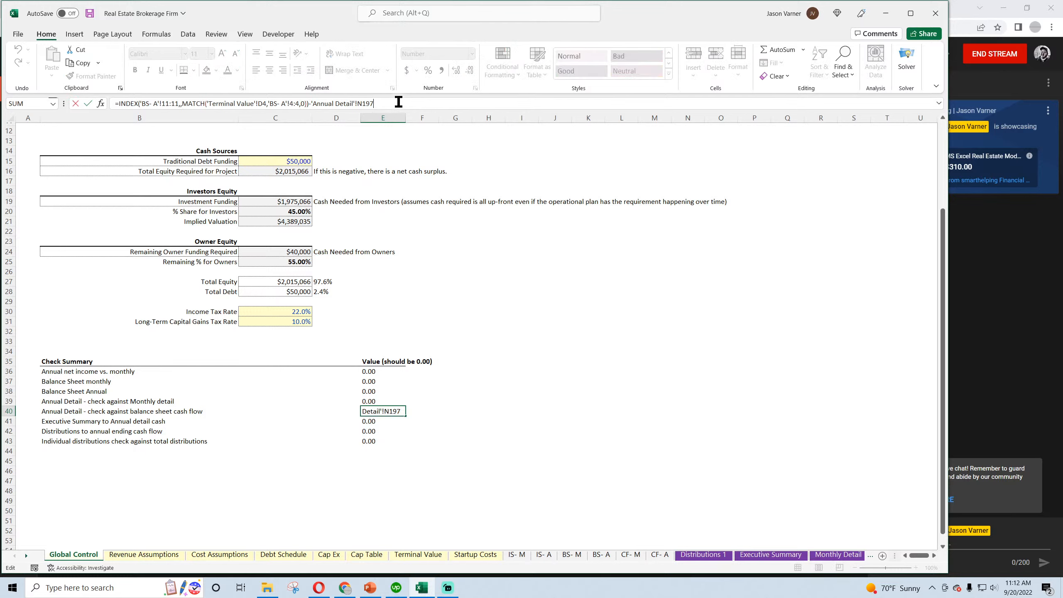
{"action": "type", "text": "-"}
{"action": "scroll", "coordinate": [352, 267], "scroll_direction": "up", "scroll_amount": 4}
{"action": "left_click", "coordinate": [288, 280]}
{"action": "key", "text": "Return"}
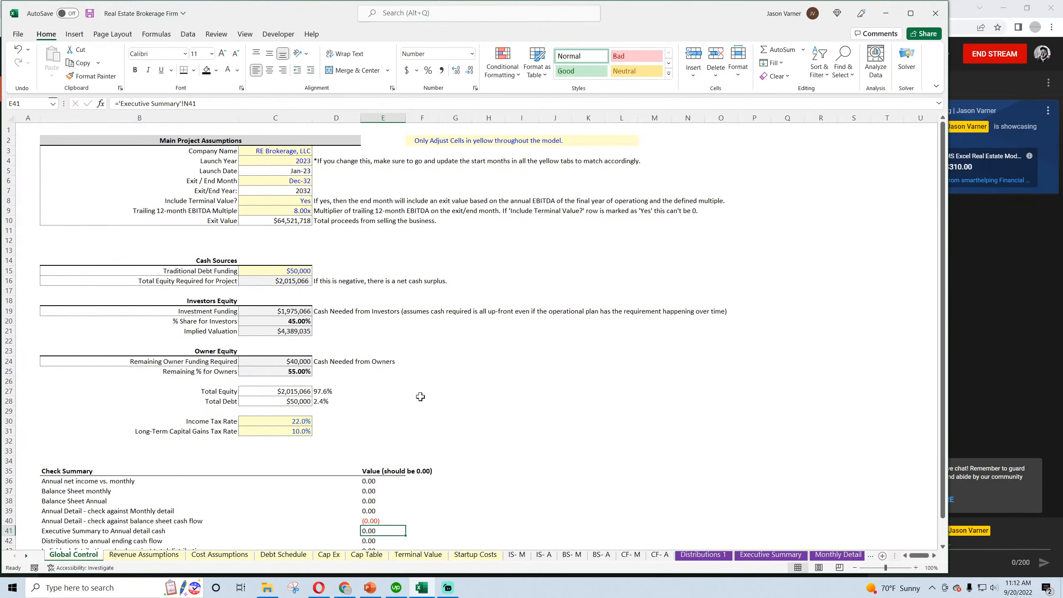
Relink the Executive Summary to Annual detail cash check in E41 to cell N41 of Executive Summary
{"action": "scroll", "coordinate": [351, 311], "scroll_direction": "down", "scroll_amount": 4}
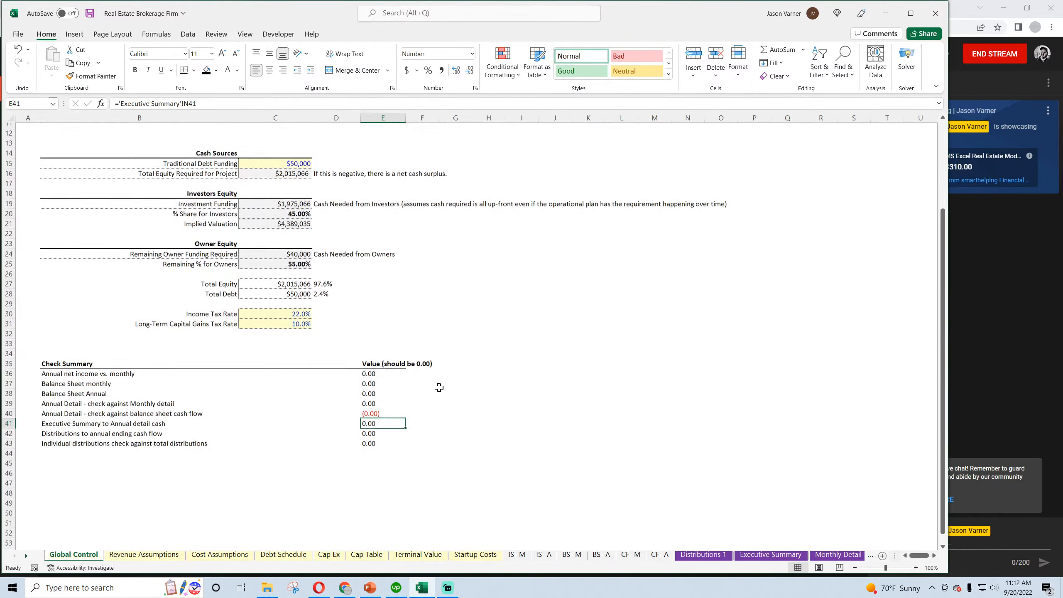
{"action": "left_click", "coordinate": [377, 411]}
{"action": "left_click", "coordinate": [375, 421]}
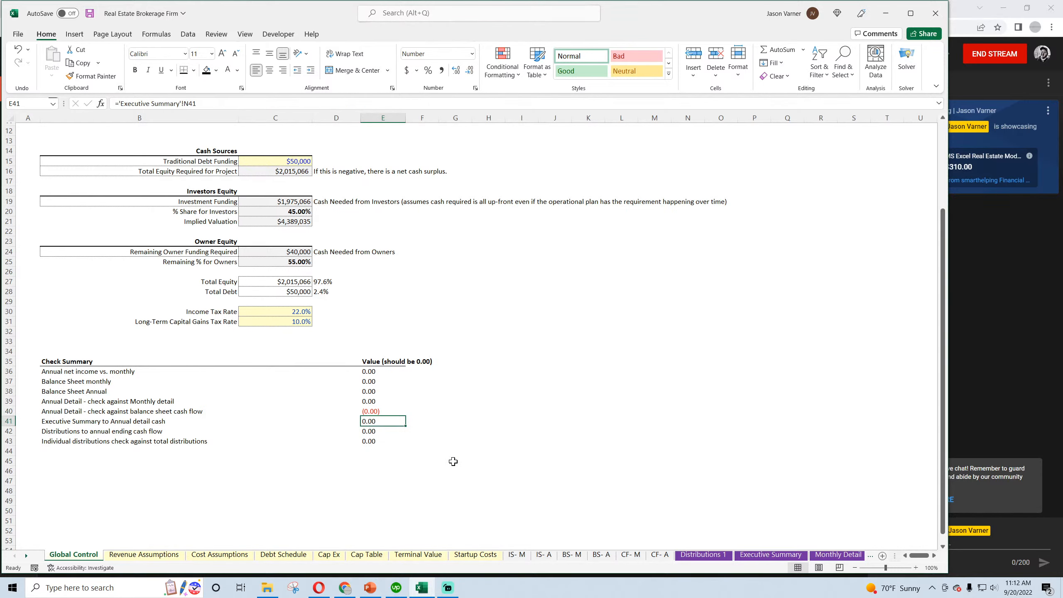
{"action": "type", "text": "="}
{"action": "left_click", "coordinate": [771, 555]}
{"action": "scroll", "coordinate": [809, 480], "scroll_direction": "down", "scroll_amount": 4}
{"action": "left_click", "coordinate": [804, 428]}
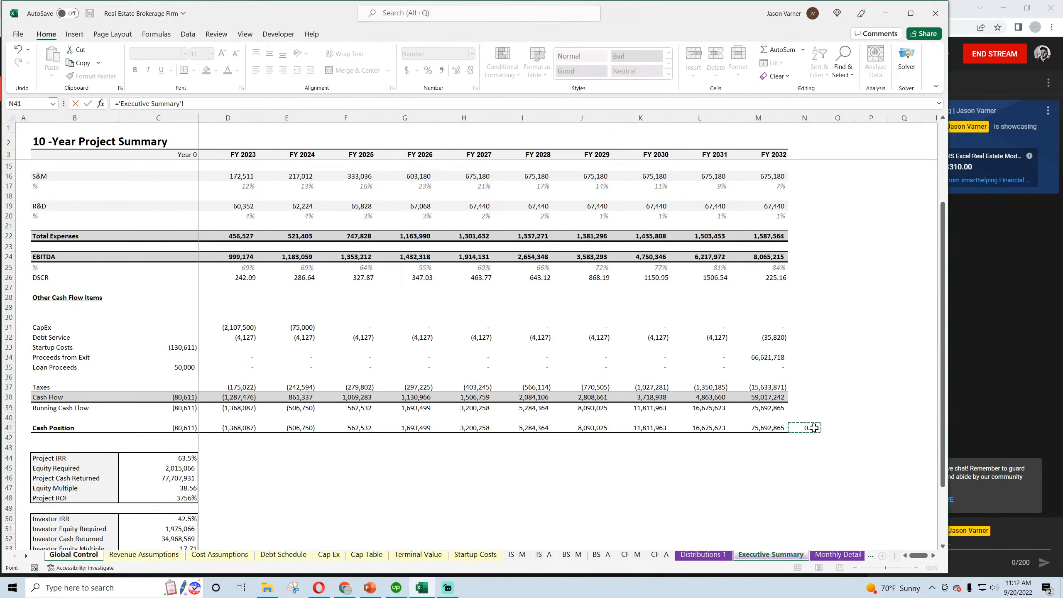
{"action": "key", "text": "Return"}
Inspect the Cash Position check formula in N41 of Executive Summary, leaving the formula as it is
{"action": "left_click", "coordinate": [773, 556]}
{"action": "left_click", "coordinate": [812, 427]}
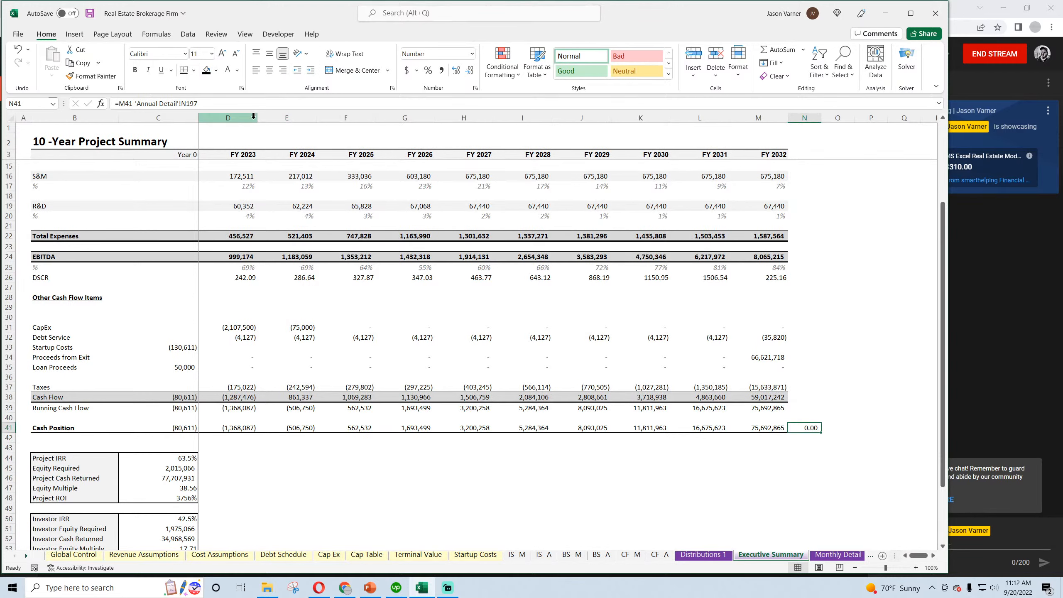
{"action": "double_click", "coordinate": [807, 427]}
{"action": "key", "text": "Escape"}
Relink the distributions to annual ending cash flow check in E42 of Global Control to cell M10 of Distributions 1
{"action": "left_click", "coordinate": [74, 554]}
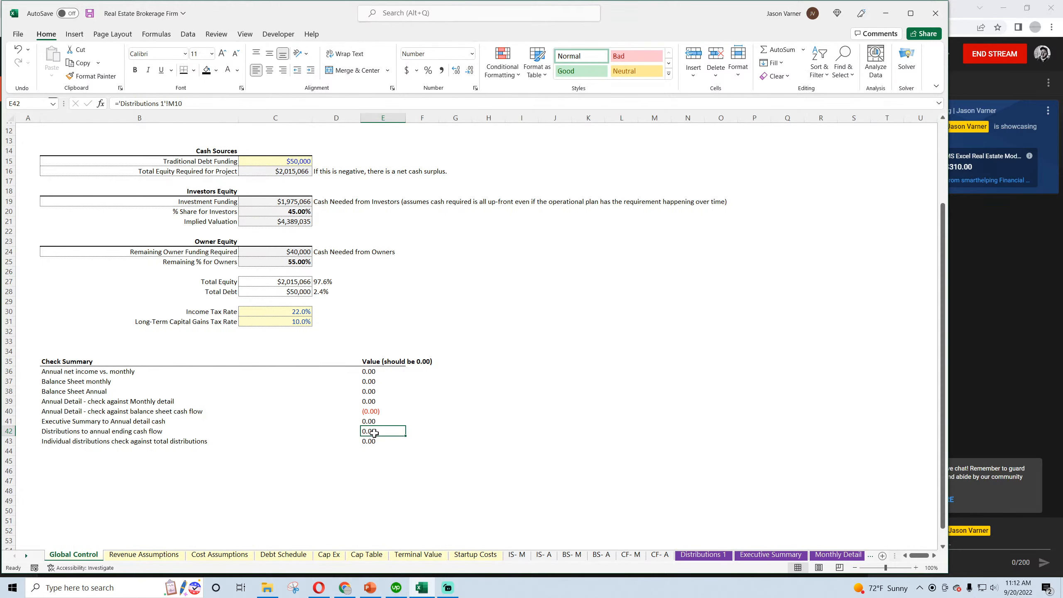
{"action": "type", "text": "="}
{"action": "left_click", "coordinate": [716, 555]}
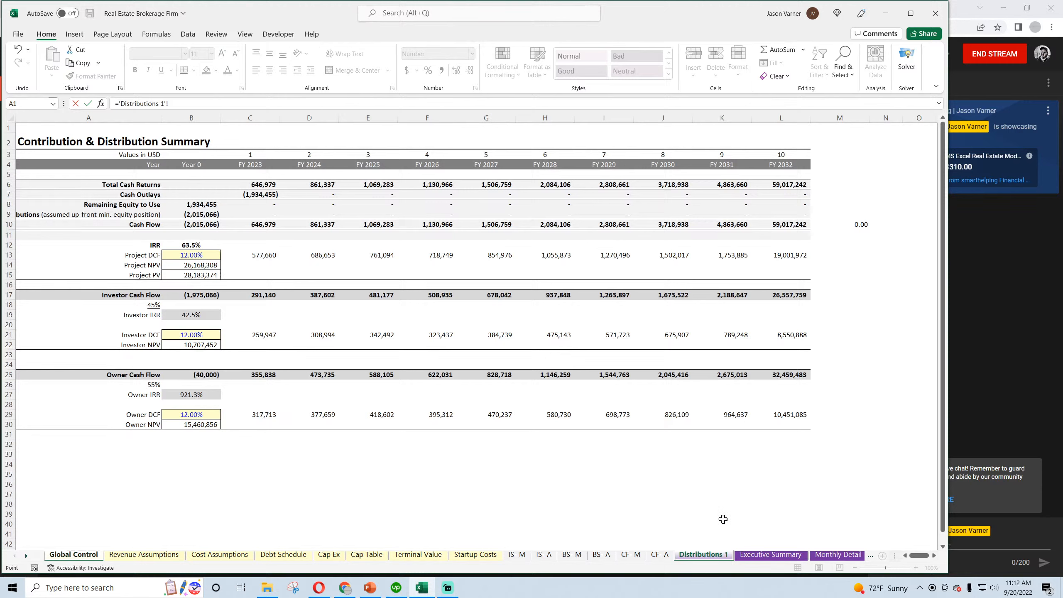
{"action": "left_click", "coordinate": [849, 222]}
{"action": "key", "text": "Return"}
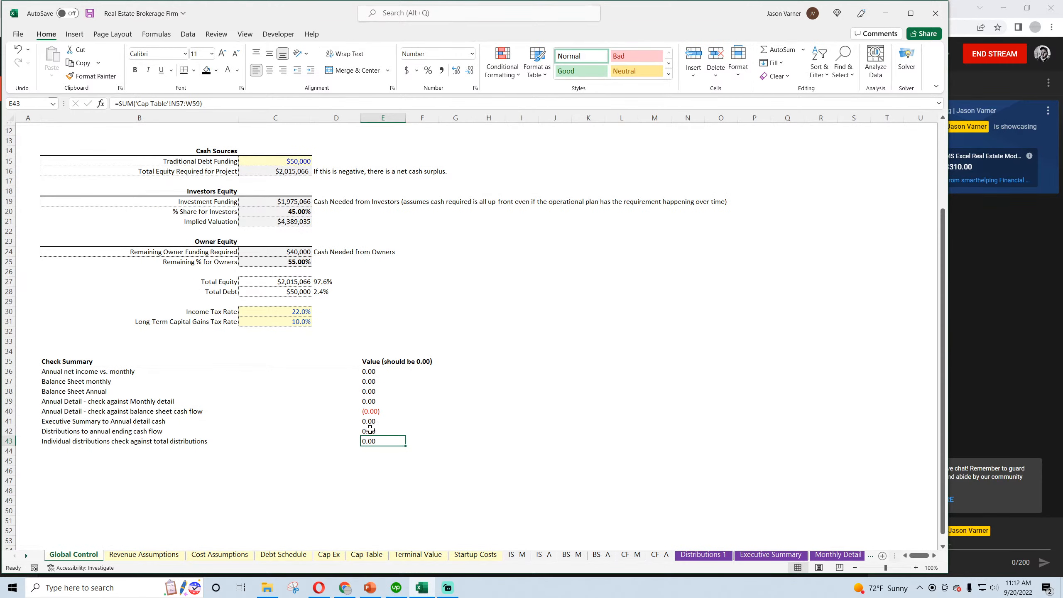
Examine the Cap Table distribution check rows 57 to 59 and the IRR of the founders' totals in X55
{"action": "left_click", "coordinate": [367, 555]}
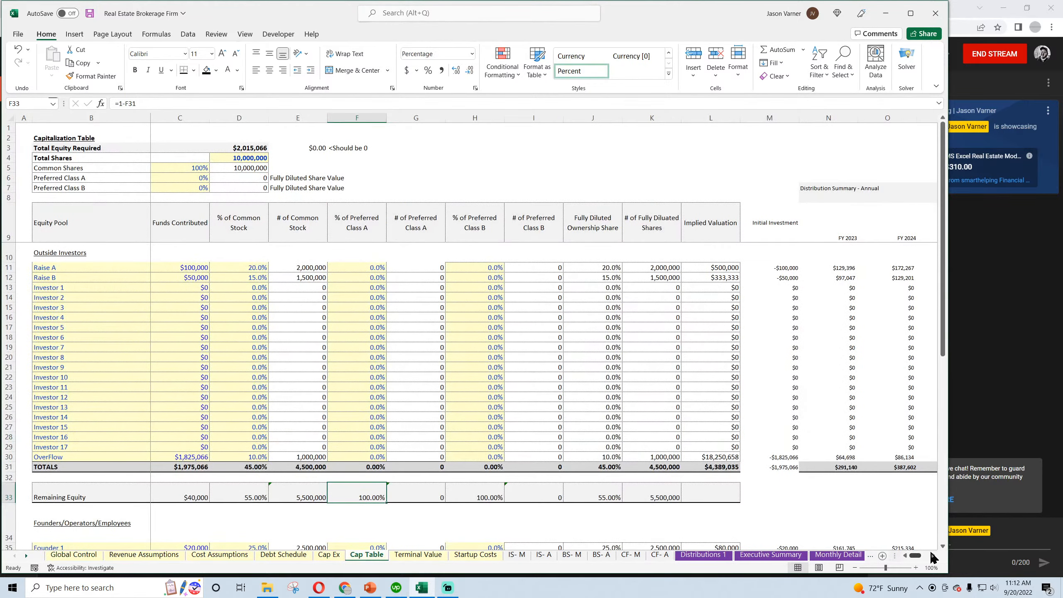
{"action": "left_click_drag", "start_coordinate": [915, 558], "coordinate": [938, 558]}
{"action": "scroll", "coordinate": [475, 414], "scroll_direction": "down", "scroll_amount": 9}
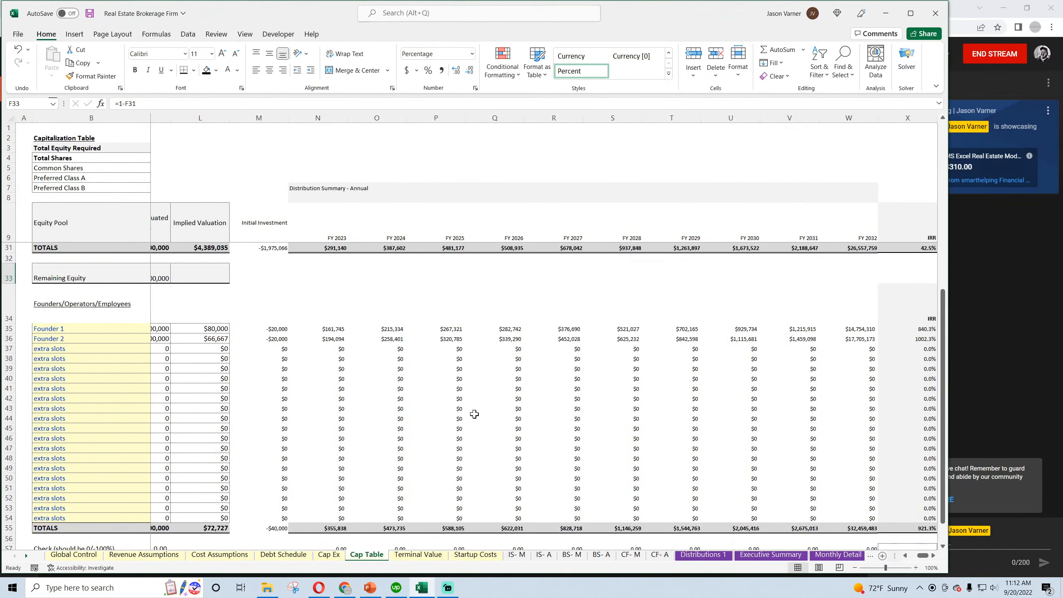
{"action": "left_click", "coordinate": [340, 440]}
{"action": "left_click", "coordinate": [450, 450]}
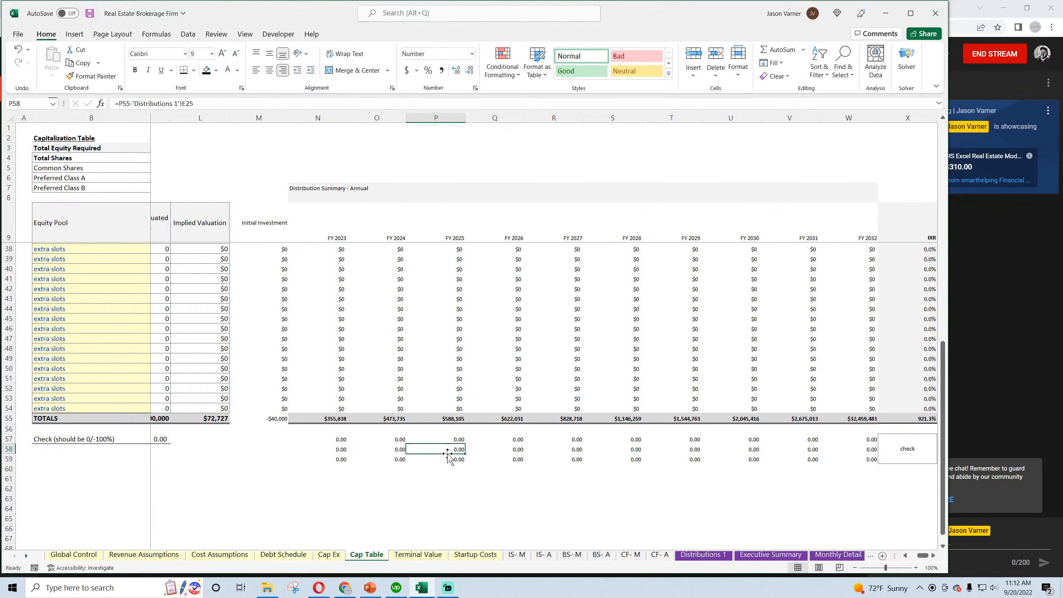
{"action": "left_click", "coordinate": [902, 418]}
{"action": "scroll", "coordinate": [891, 425], "scroll_direction": "up", "scroll_amount": 6}
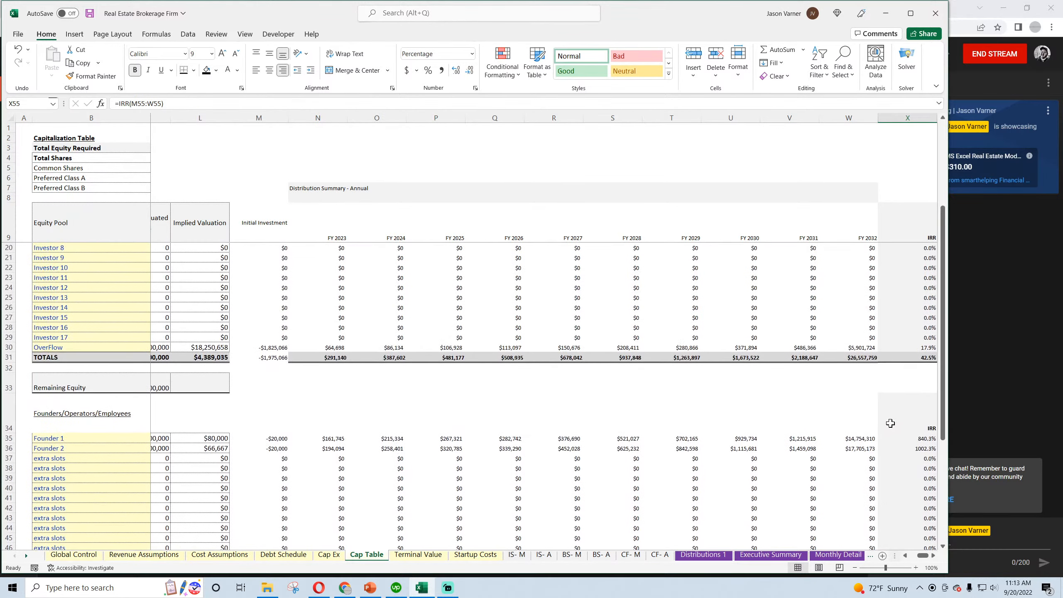
Compare the Owner IRR in B27 with the Investor IRR in B19 on Distributions 1
{"action": "left_click", "coordinate": [703, 555]}
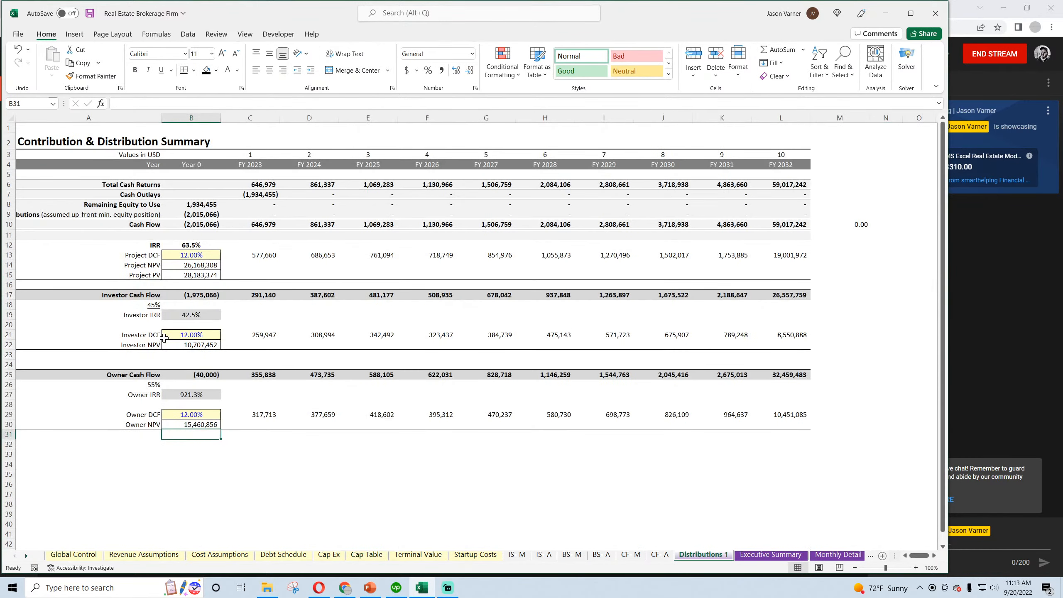
{"action": "left_click", "coordinate": [190, 393]}
{"action": "left_click", "coordinate": [193, 315]}
{"action": "left_click", "coordinate": [192, 394]}
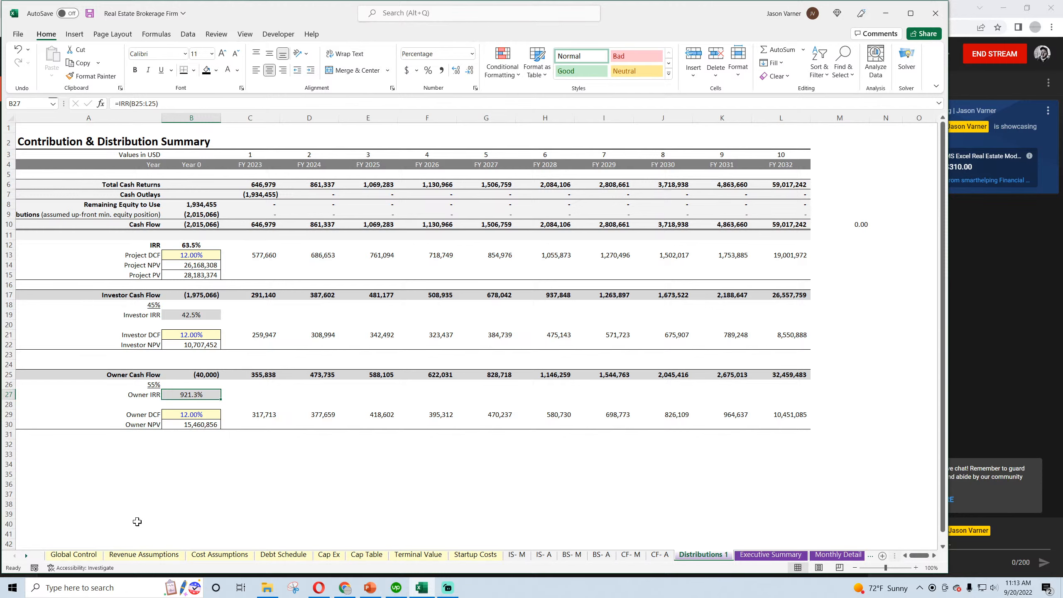
Return to Global Control and save the workbook
{"action": "left_click", "coordinate": [74, 555]}
{"action": "scroll", "coordinate": [190, 465], "scroll_direction": "up", "scroll_amount": 4}
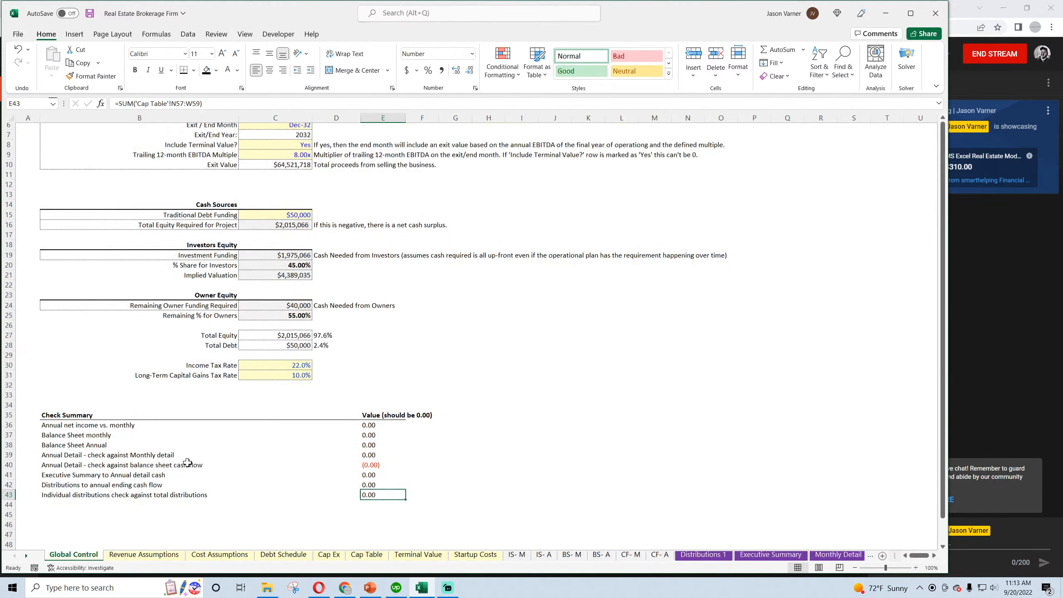
{"action": "left_click", "coordinate": [90, 14]}
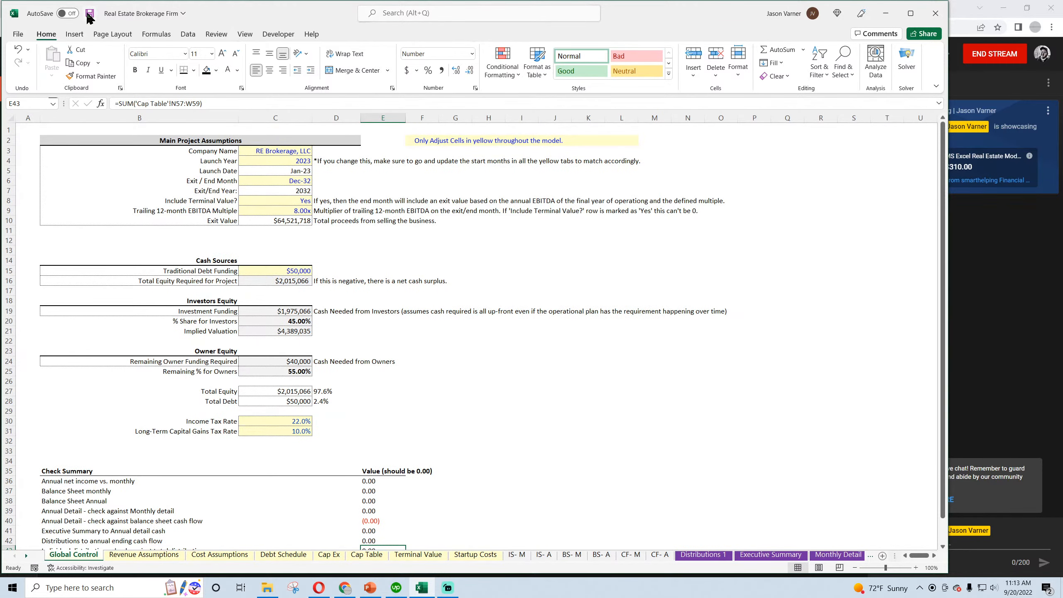
Set Include Terminal Value to No in C8 and review the Check Summary
{"action": "left_click", "coordinate": [307, 180]}
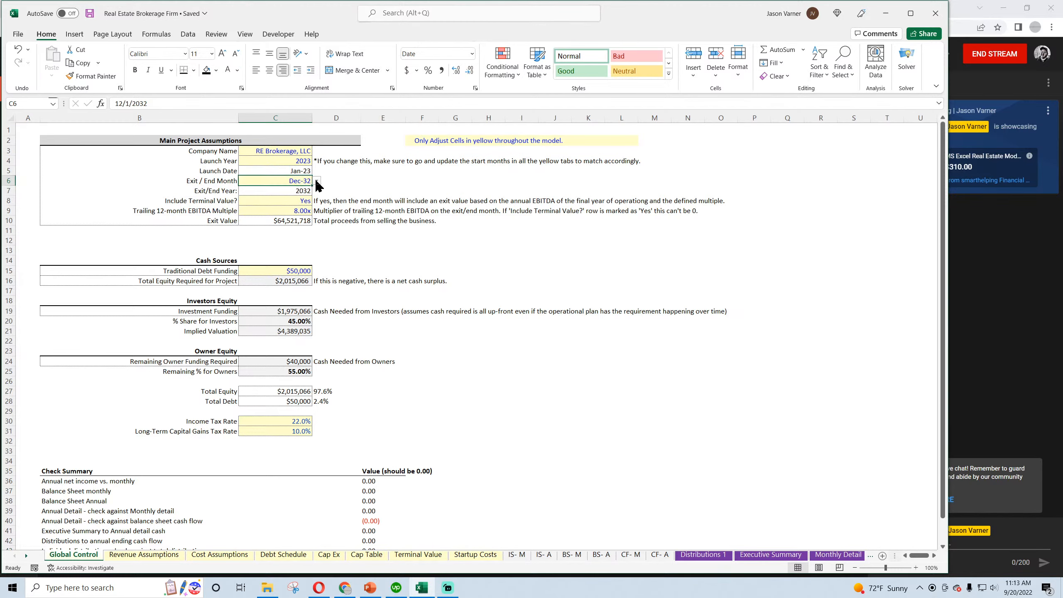
{"action": "left_click", "coordinate": [305, 200]}
{"action": "left_click", "coordinate": [317, 201]}
{"action": "left_click", "coordinate": [296, 220]}
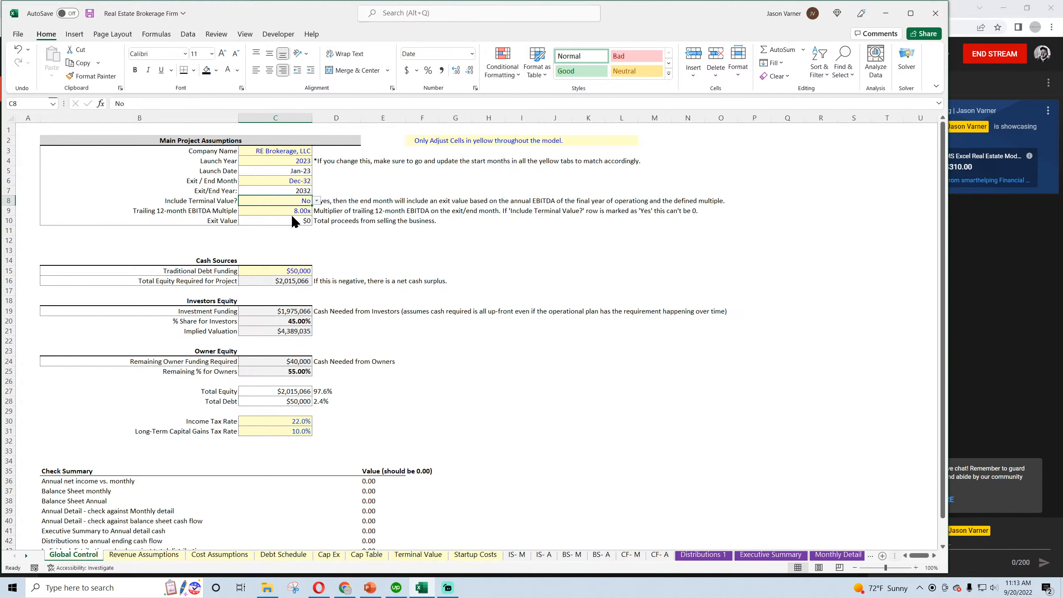
{"action": "scroll", "coordinate": [419, 452], "scroll_direction": "down", "scroll_amount": 2}
{"action": "scroll", "coordinate": [410, 448], "scroll_direction": "up", "scroll_amount": 2}
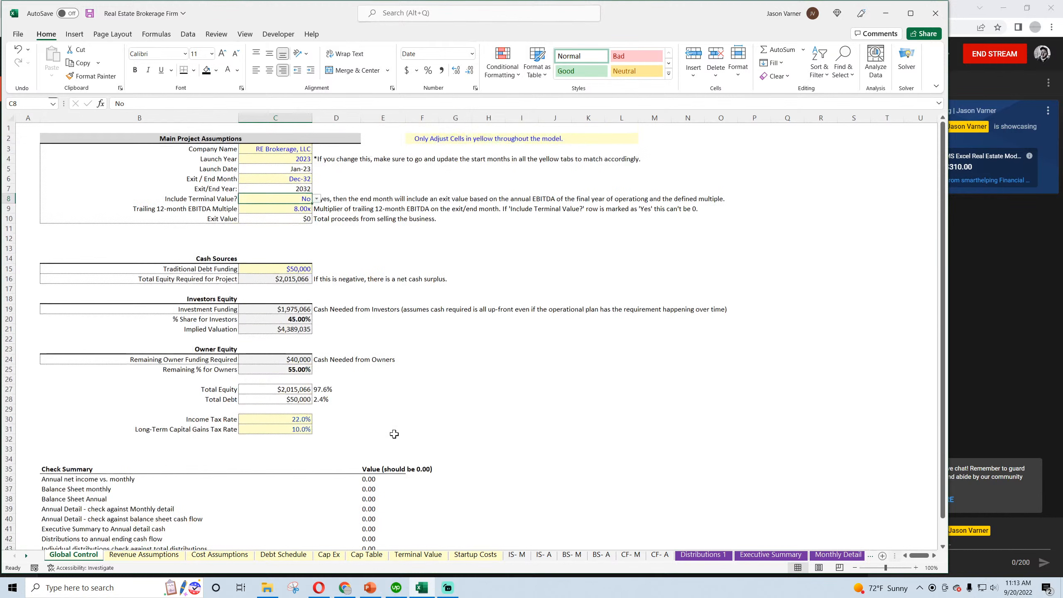
Set the Exit / End Month to Jul-32 and Include Terminal Value to Yes
{"action": "left_click", "coordinate": [296, 181]}
{"action": "left_click", "coordinate": [317, 181]}
{"action": "left_click", "coordinate": [289, 204]}
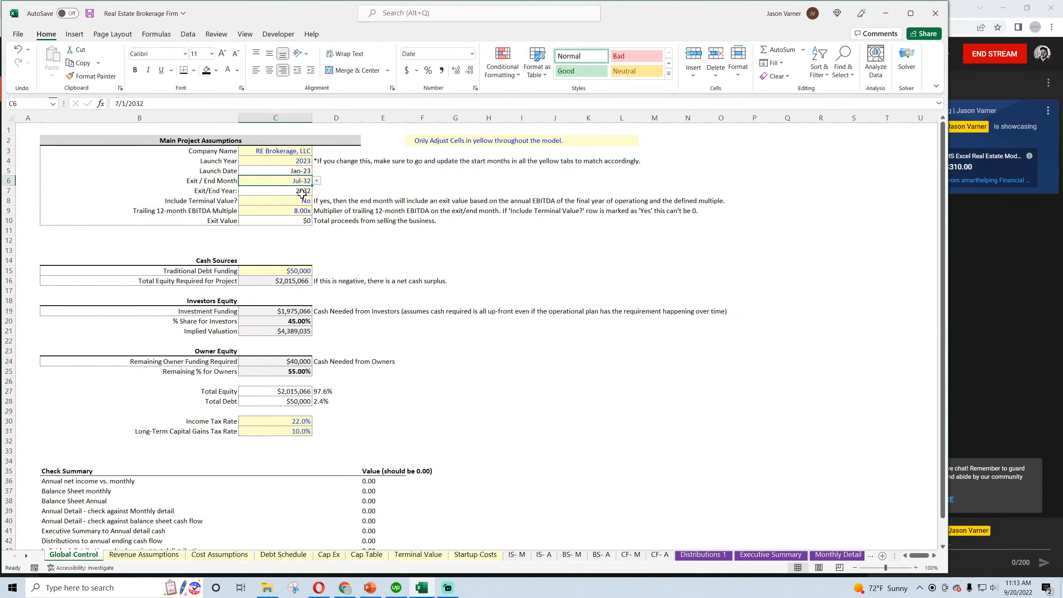
{"action": "left_click", "coordinate": [303, 201]}
{"action": "left_click", "coordinate": [317, 201]}
{"action": "left_click", "coordinate": [295, 211]}
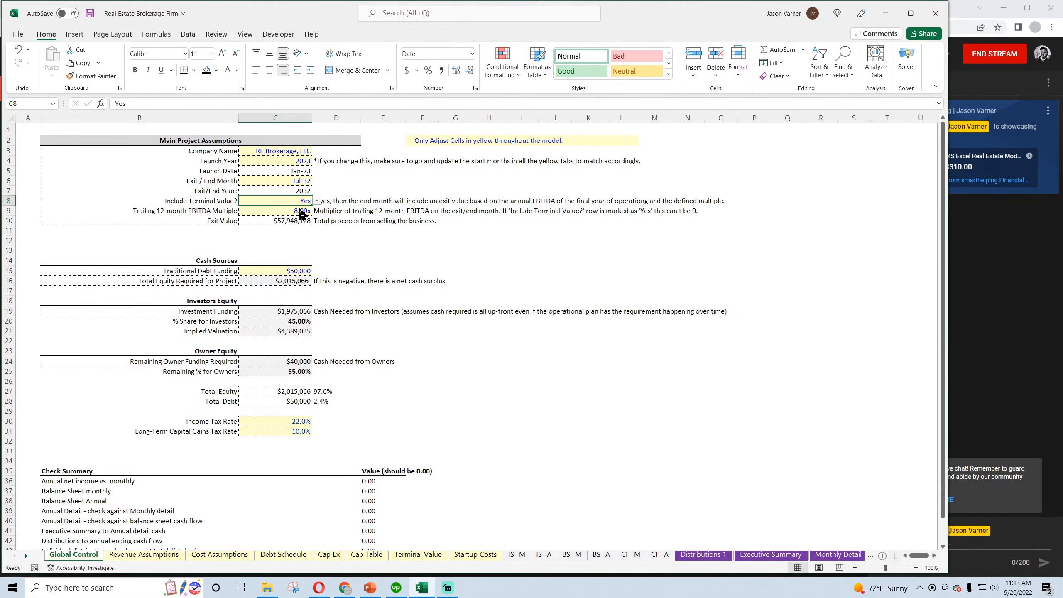
Set the Exit / End Month to Dec-31 and Include Terminal Value to No
{"action": "left_click", "coordinate": [308, 185]}
{"action": "left_click", "coordinate": [317, 181]}
{"action": "left_click", "coordinate": [317, 192]}
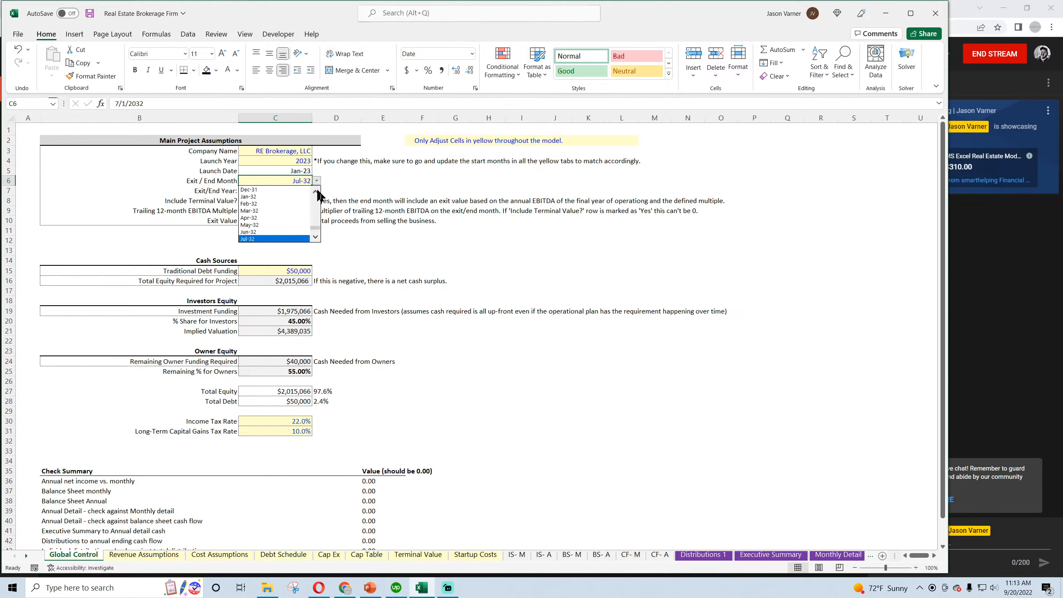
{"action": "left_click", "coordinate": [317, 192]}
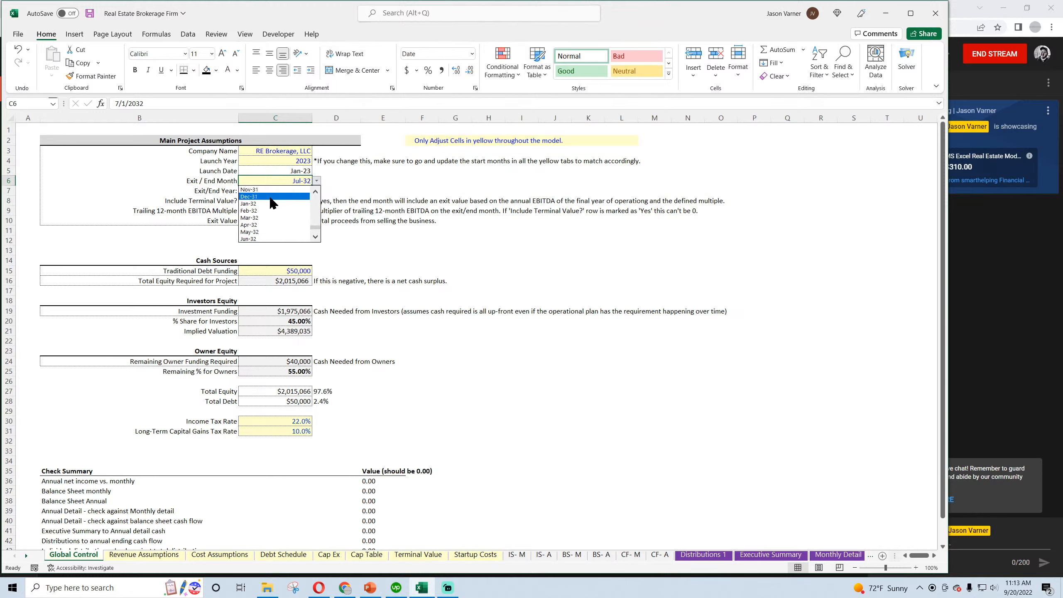
{"action": "left_click", "coordinate": [270, 197]}
{"action": "left_click", "coordinate": [309, 201]}
{"action": "left_click", "coordinate": [316, 201]}
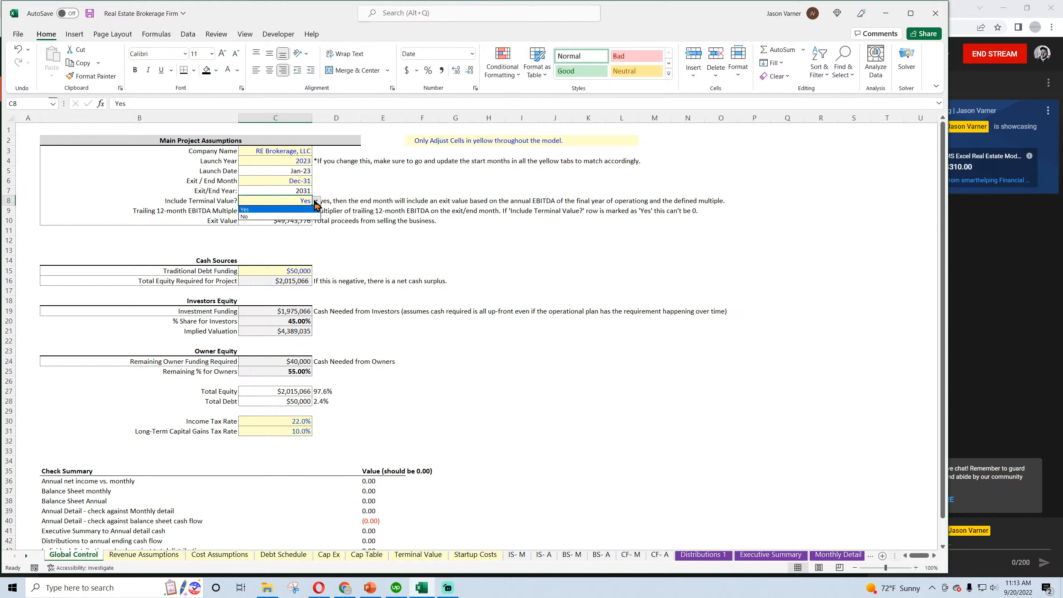
{"action": "left_click", "coordinate": [293, 216]}
Set the Exit / End Month to Sep-31 and Include Terminal Value to Yes
{"action": "left_click", "coordinate": [313, 185]}
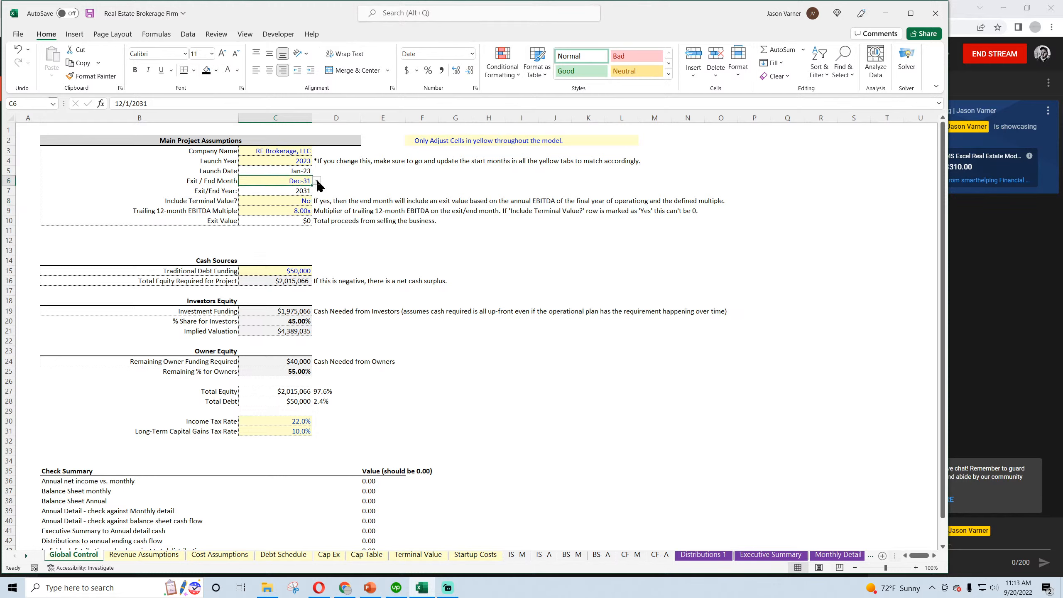
{"action": "left_click", "coordinate": [316, 181]}
{"action": "left_click", "coordinate": [293, 203]}
{"action": "left_click", "coordinate": [305, 201]}
{"action": "left_click", "coordinate": [317, 201]}
{"action": "left_click", "coordinate": [302, 211]}
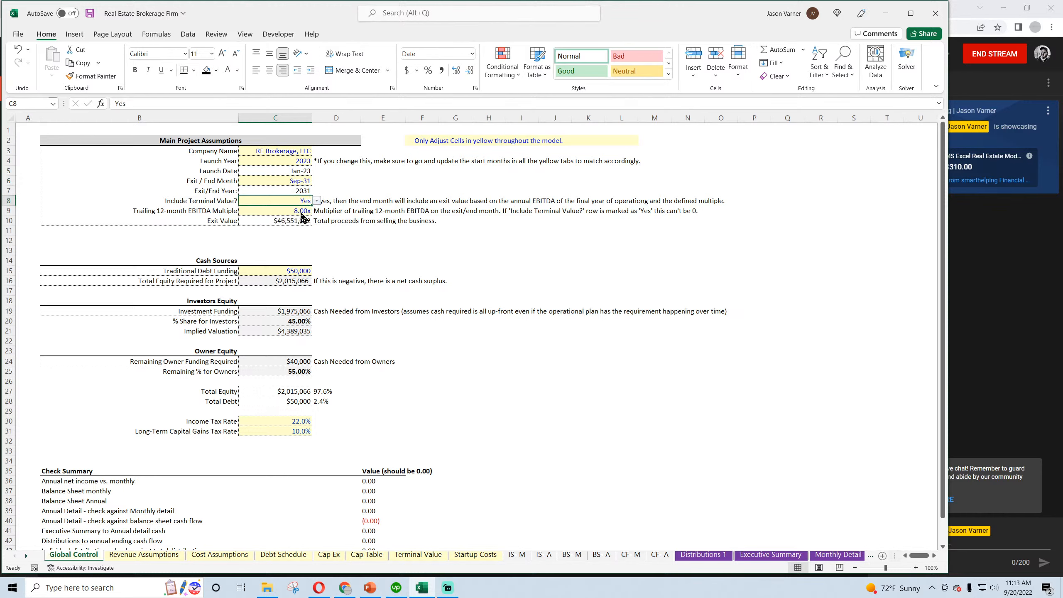
{"action": "left_click", "coordinate": [317, 201]}
{"action": "left_click", "coordinate": [288, 210]}
Set the Exit / End Month to Dec-32 and save the workbook
{"action": "left_click", "coordinate": [304, 182]}
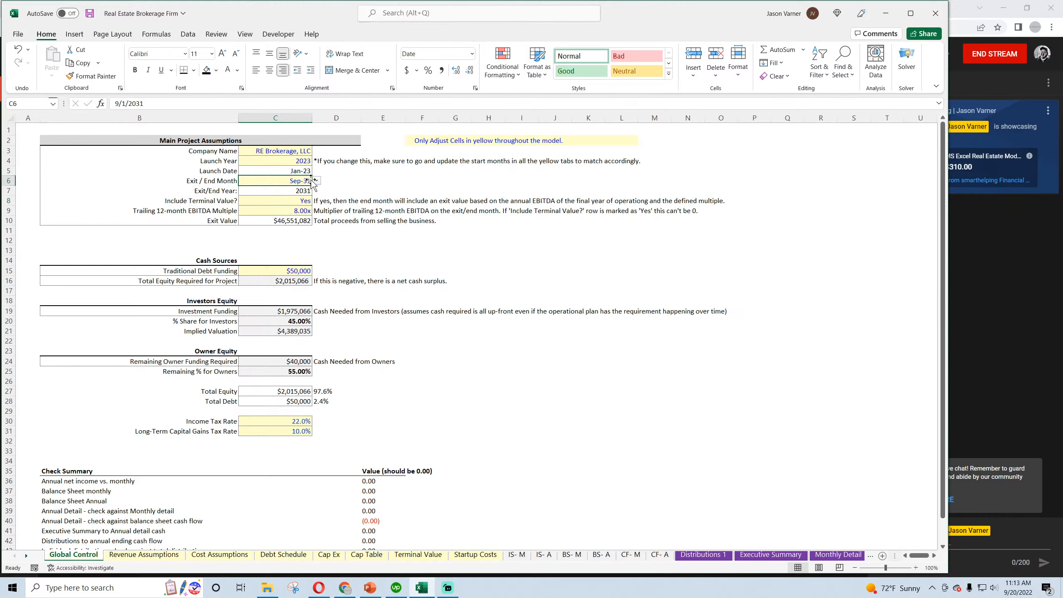
{"action": "left_click", "coordinate": [317, 181]}
{"action": "left_click_drag", "start_coordinate": [314, 226], "coordinate": [316, 232]}
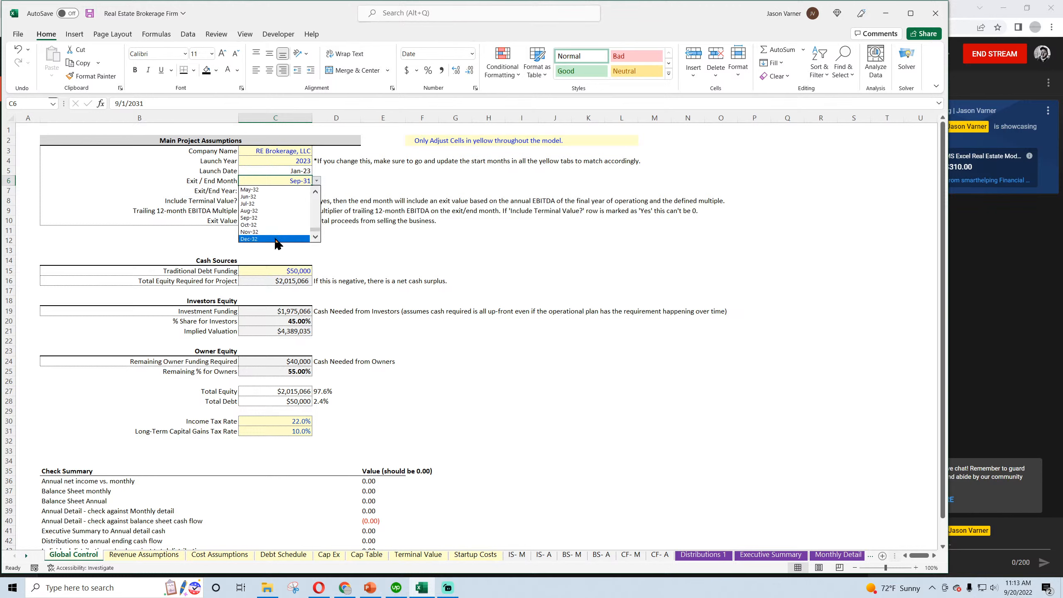
{"action": "left_click", "coordinate": [277, 240]}
{"action": "left_click", "coordinate": [404, 241]}
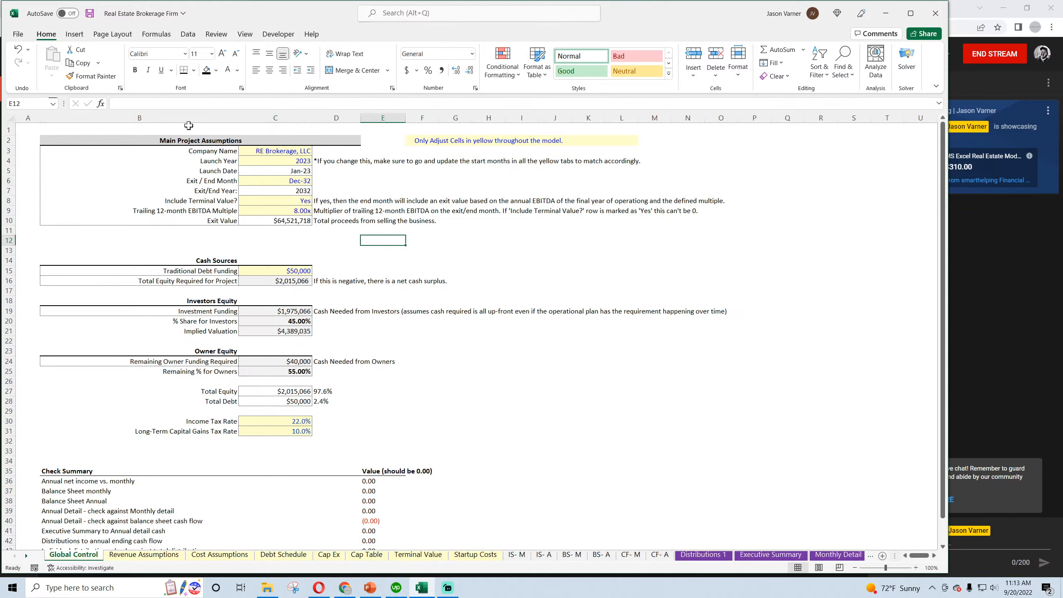
{"action": "left_click", "coordinate": [90, 13]}
Review the Check Summary values and the Include Terminal Value setting on Global Control
{"action": "scroll", "coordinate": [370, 474], "scroll_direction": "down", "scroll_amount": 4}
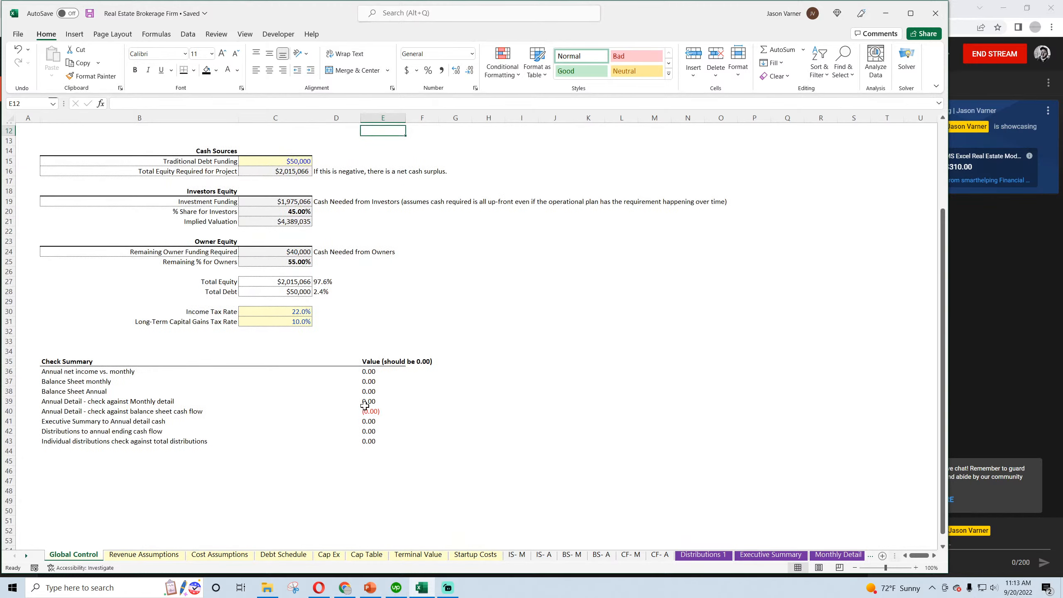
{"action": "scroll", "coordinate": [365, 405], "scroll_direction": "up", "scroll_amount": 4}
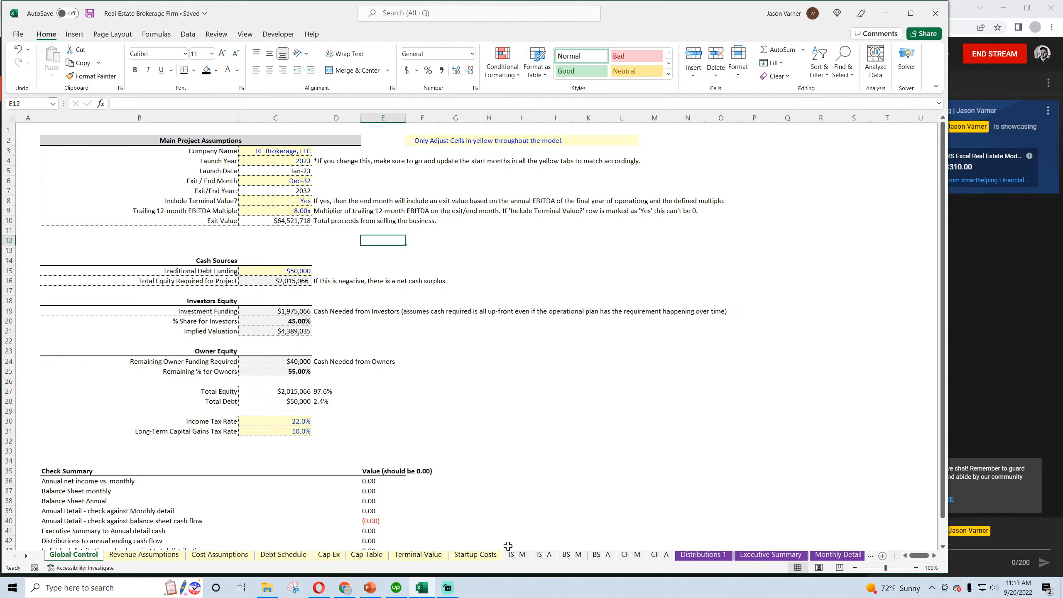
{"action": "left_click_drag", "start_coordinate": [199, 201], "coordinate": [283, 201]}
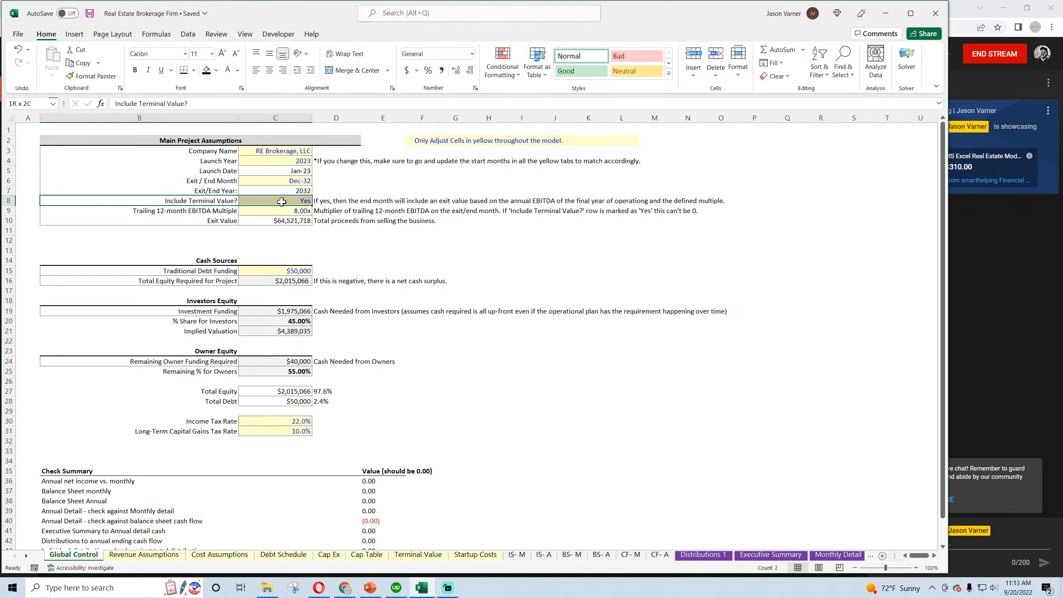
{"action": "left_click_drag", "start_coordinate": [204, 201], "coordinate": [226, 202]}
{"action": "left_click", "coordinate": [304, 201]}
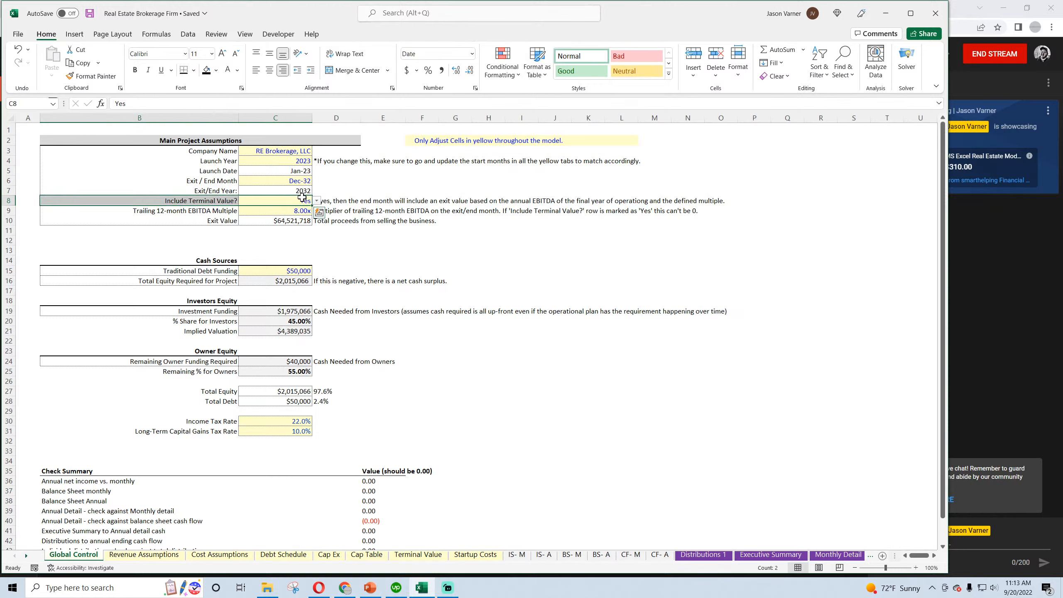
{"action": "left_click_drag", "start_coordinate": [303, 199], "coordinate": [278, 199]}
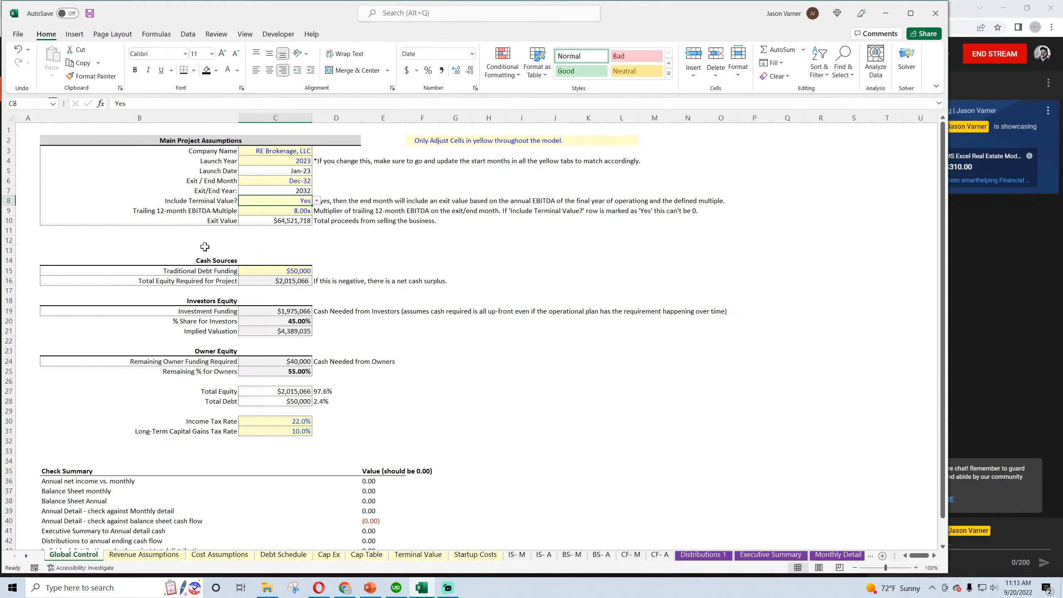
Add a new worksheet in front of Global Control and name it Index
{"action": "left_click", "coordinate": [144, 555]}
{"action": "left_click", "coordinate": [58, 559]}
{"action": "key", "text": "shift+F11"}
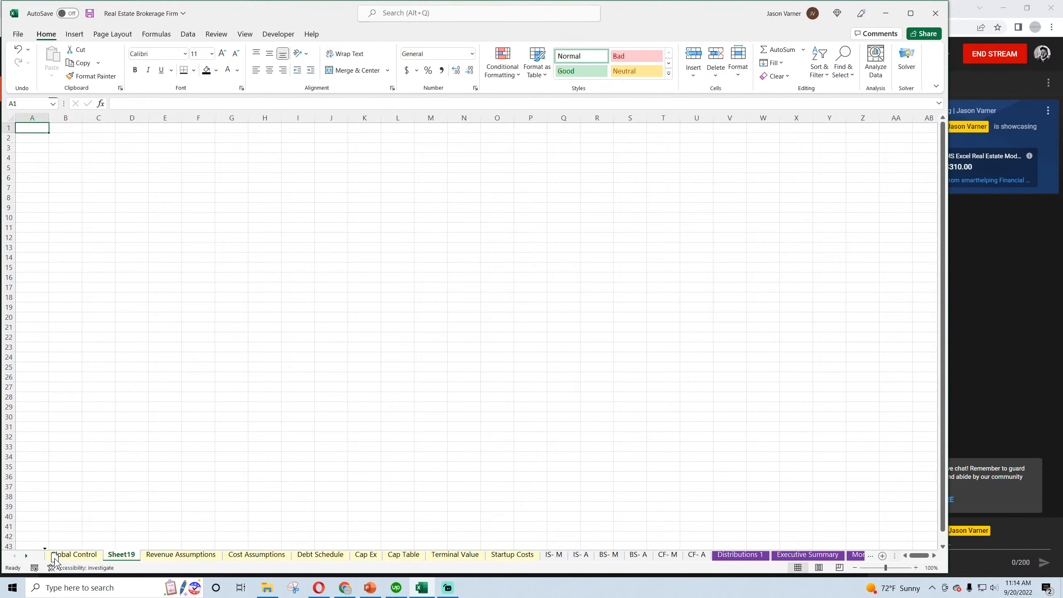
{"action": "double_click", "coordinate": [62, 555]}
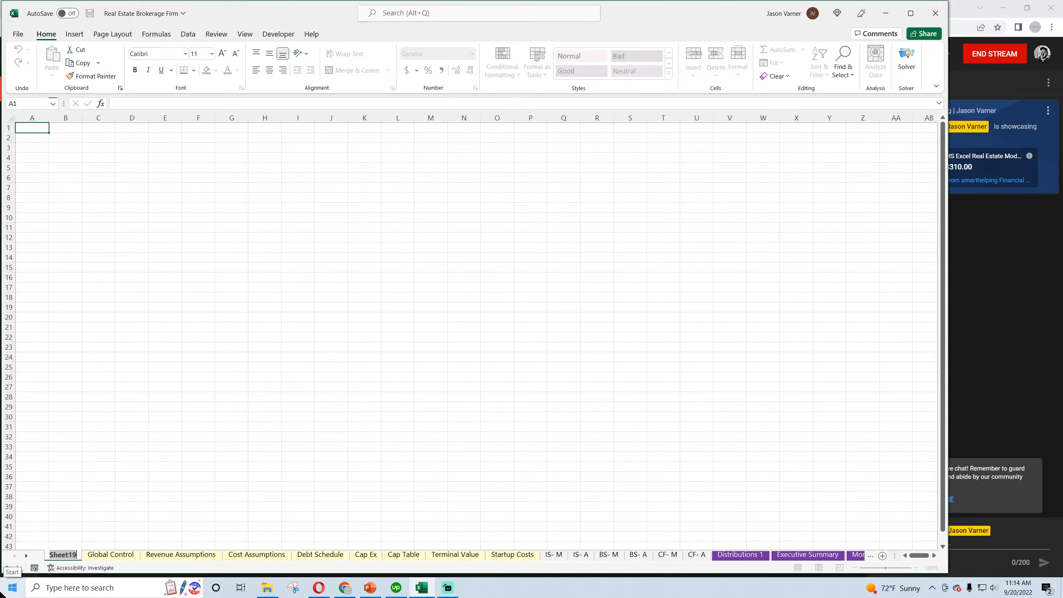
{"action": "type", "text": "Index"}
{"action": "key", "text": "Return"}
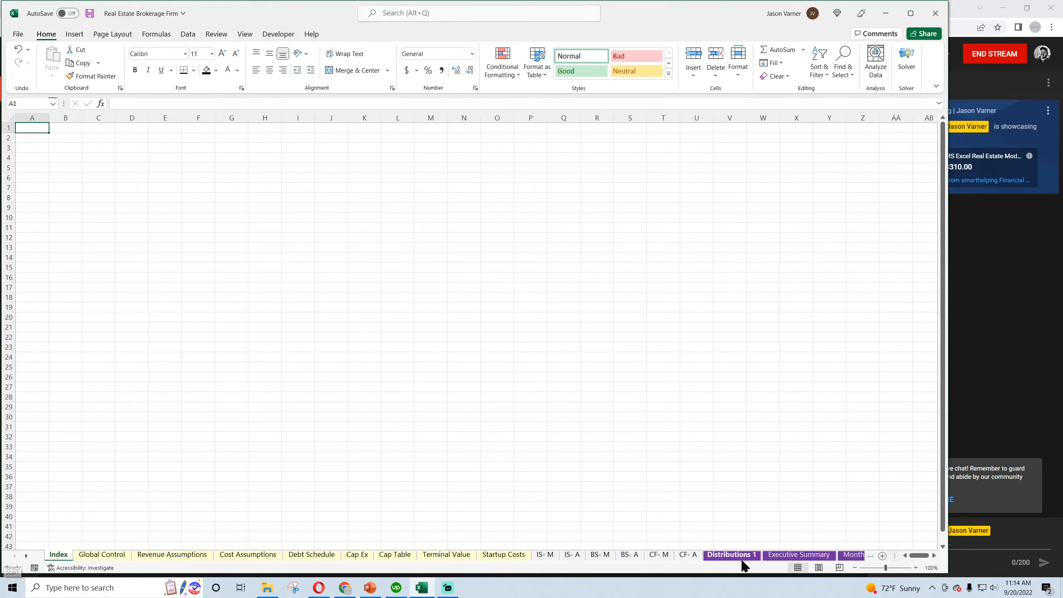
Set the Index sheet's tab to No Color and save the workbook
{"action": "left_click", "coordinate": [96, 556]}
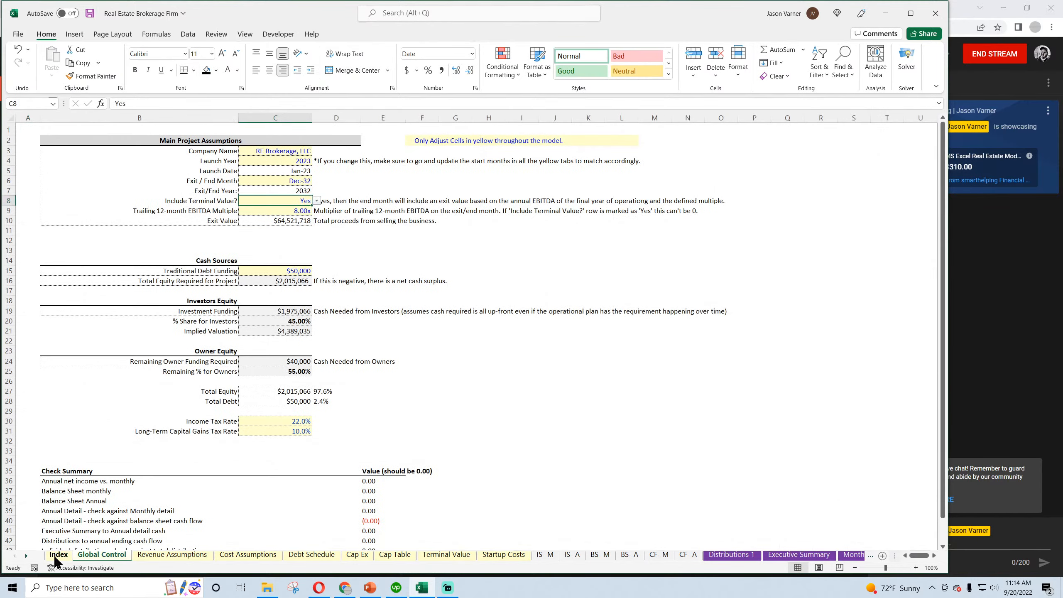
{"action": "right_click", "coordinate": [59, 555]}
{"action": "mouse_move", "coordinate": [108, 500]}
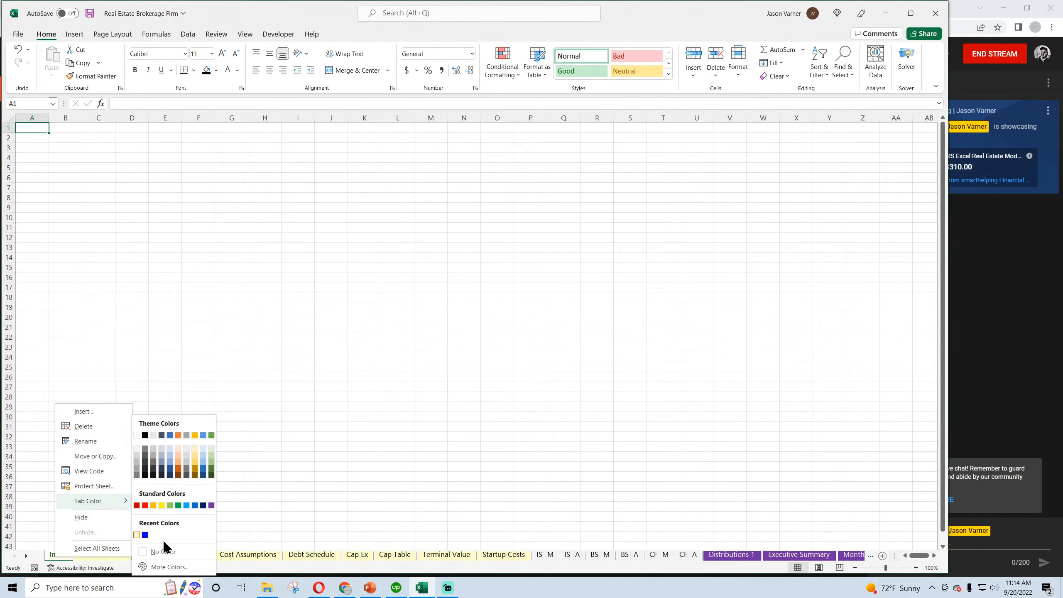
{"action": "left_click", "coordinate": [163, 551]}
{"action": "left_click", "coordinate": [110, 555]}
{"action": "left_click", "coordinate": [62, 554]}
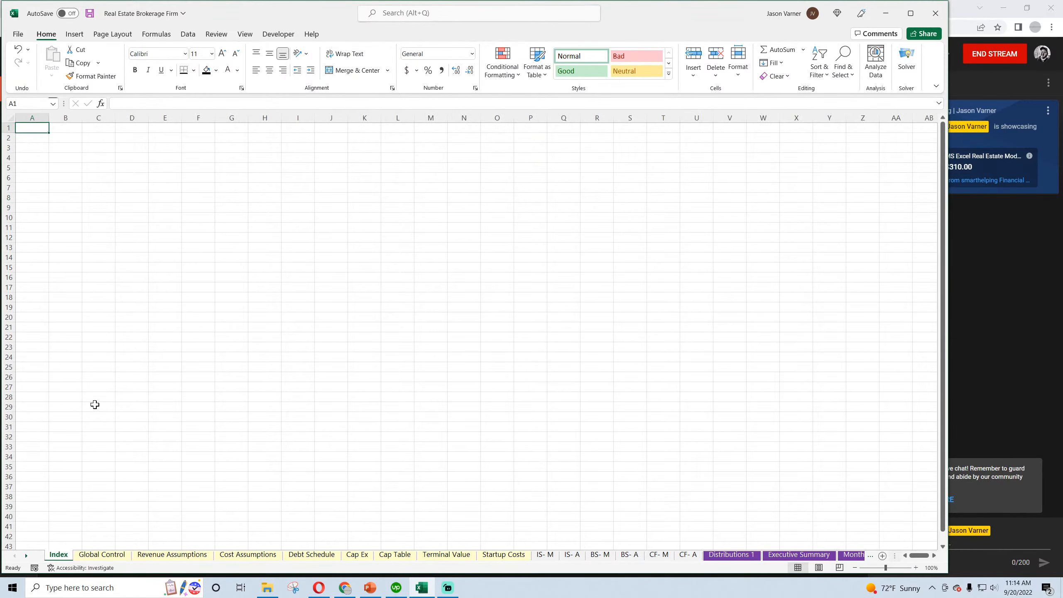
{"action": "left_click", "coordinate": [92, 13]}
Switch to Chrome and look over the Real Estate spreadsheets bundle page on smarthelping.com
{"action": "left_click", "coordinate": [344, 588]}
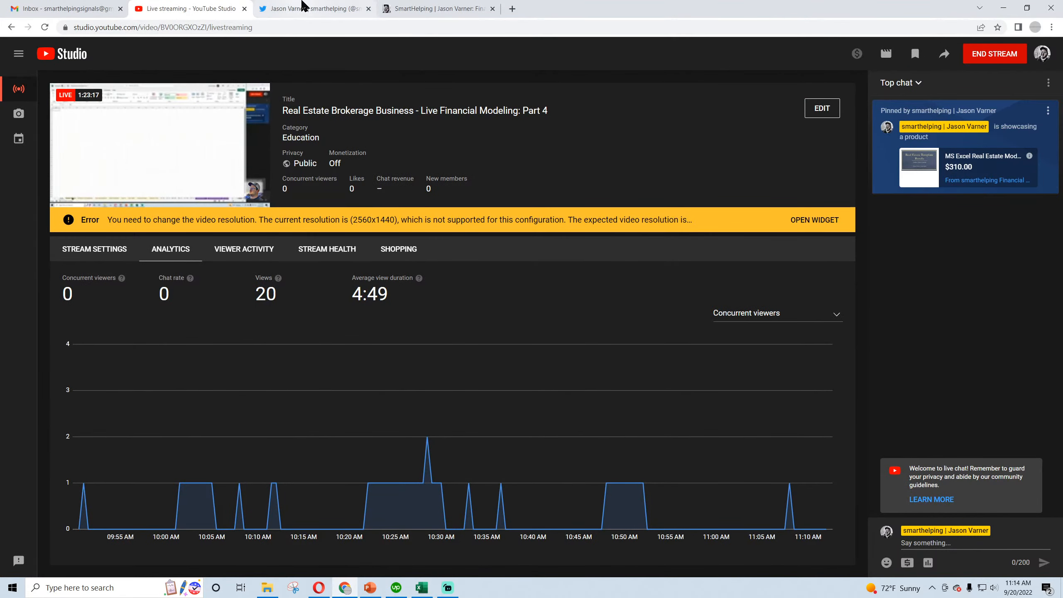
{"action": "left_click", "coordinate": [455, 9]}
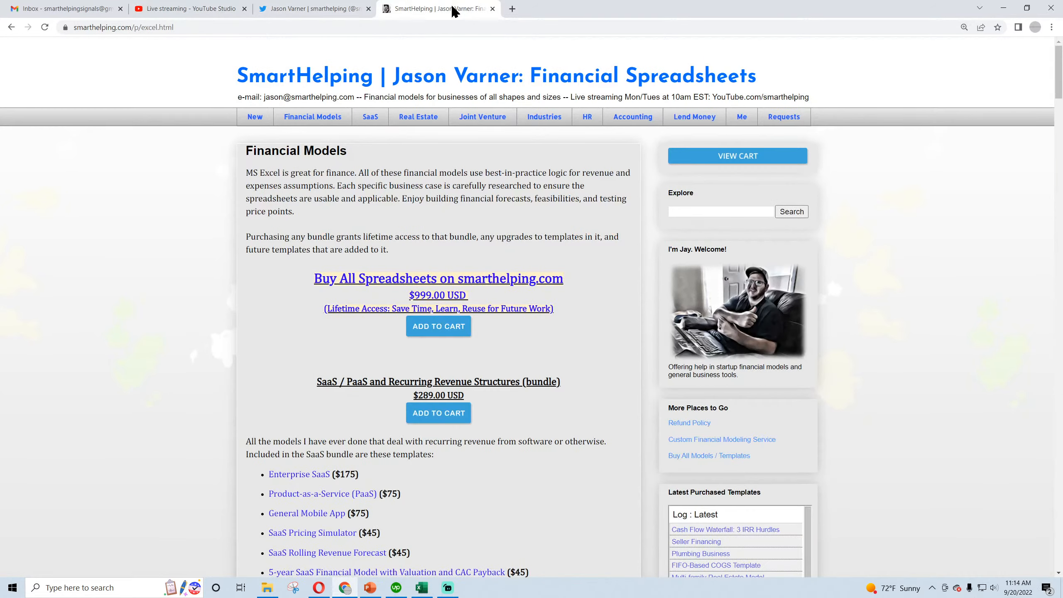
{"action": "left_click", "coordinate": [419, 116]}
{"action": "scroll", "coordinate": [309, 272], "scroll_direction": "down", "scroll_amount": 4}
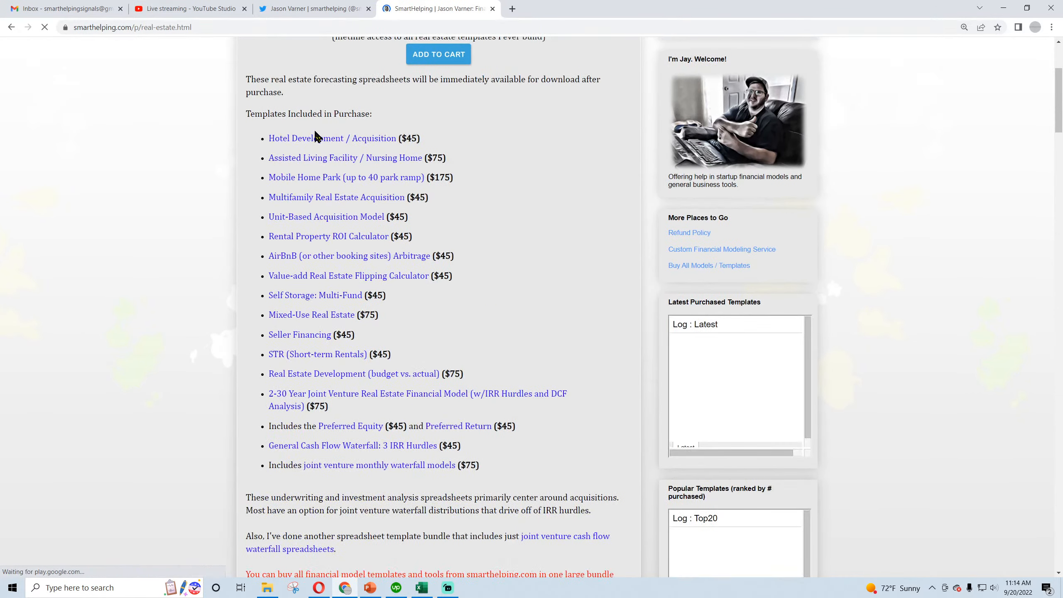
{"action": "scroll", "coordinate": [318, 217], "scroll_direction": "up", "scroll_amount": 4}
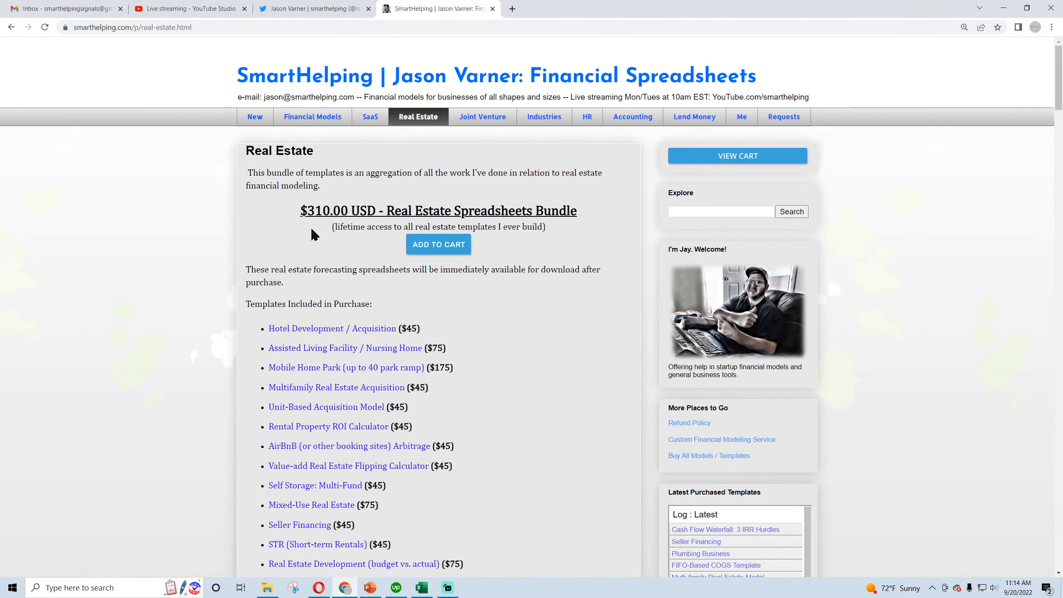
{"action": "left_click_drag", "start_coordinate": [302, 209], "coordinate": [477, 211]}
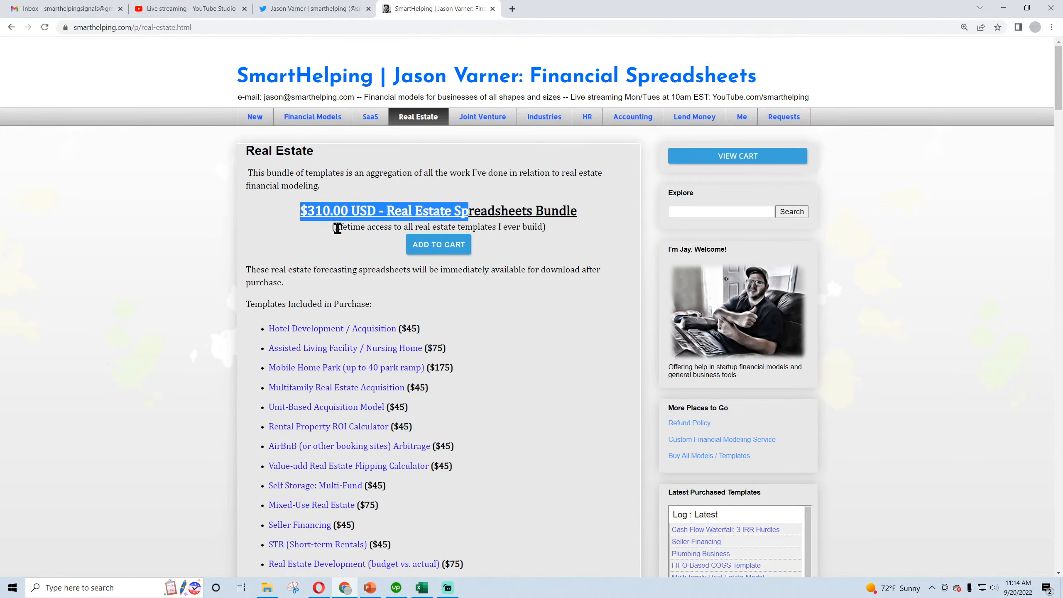
{"action": "left_click_drag", "start_coordinate": [338, 227], "coordinate": [430, 228]}
Open the Financial Models page and look through the template bundles and their prices
{"action": "left_click", "coordinate": [324, 120]}
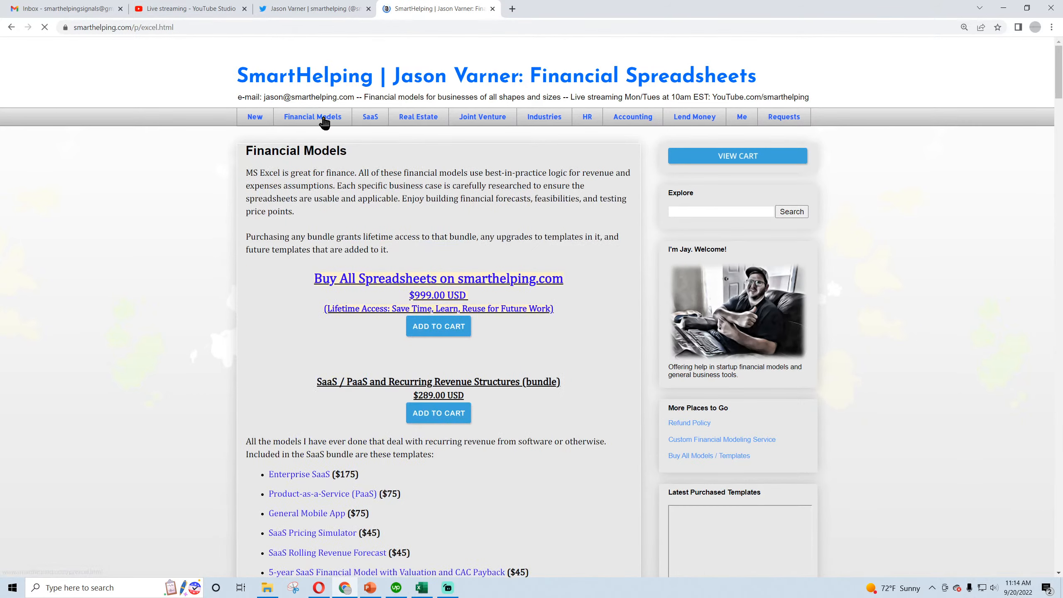
{"action": "left_click_drag", "start_coordinate": [414, 295], "coordinate": [492, 296]}
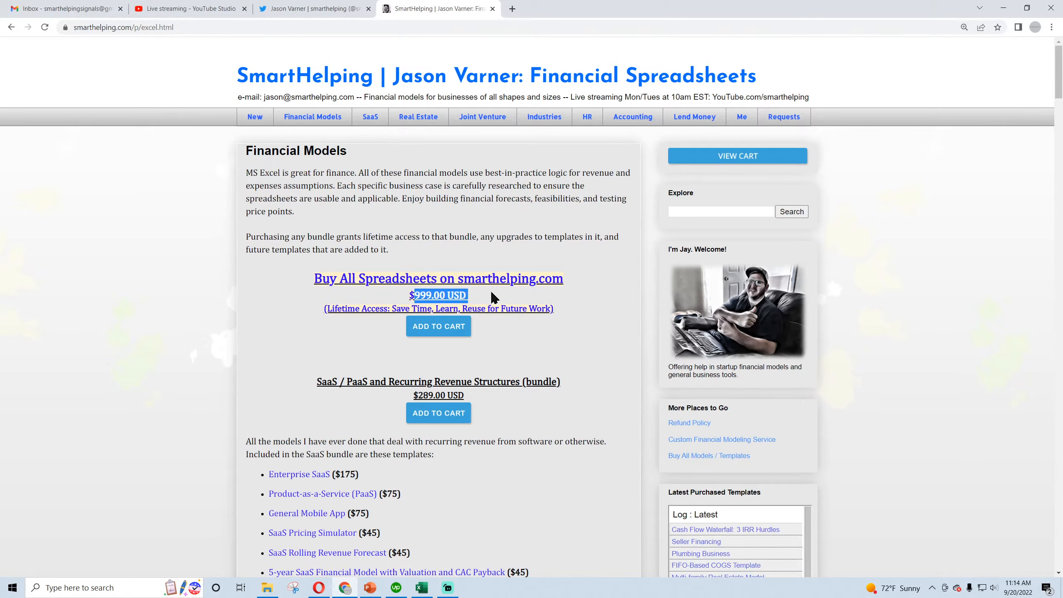
{"action": "left_click", "coordinate": [378, 311]}
{"action": "scroll", "coordinate": [304, 293], "scroll_direction": "down", "scroll_amount": 6}
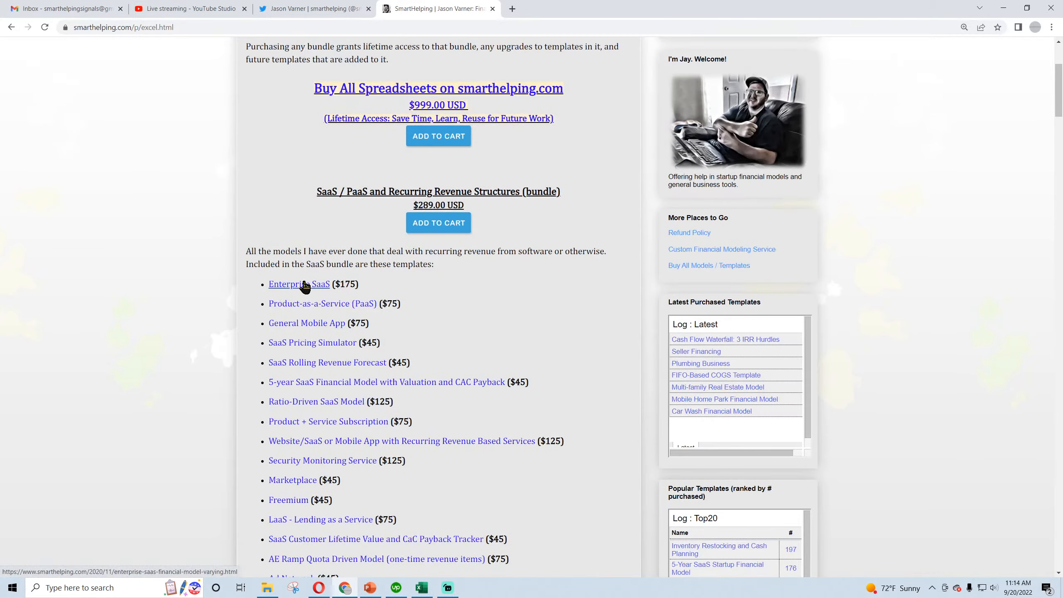
{"action": "scroll", "coordinate": [306, 272], "scroll_direction": "down", "scroll_amount": 12}
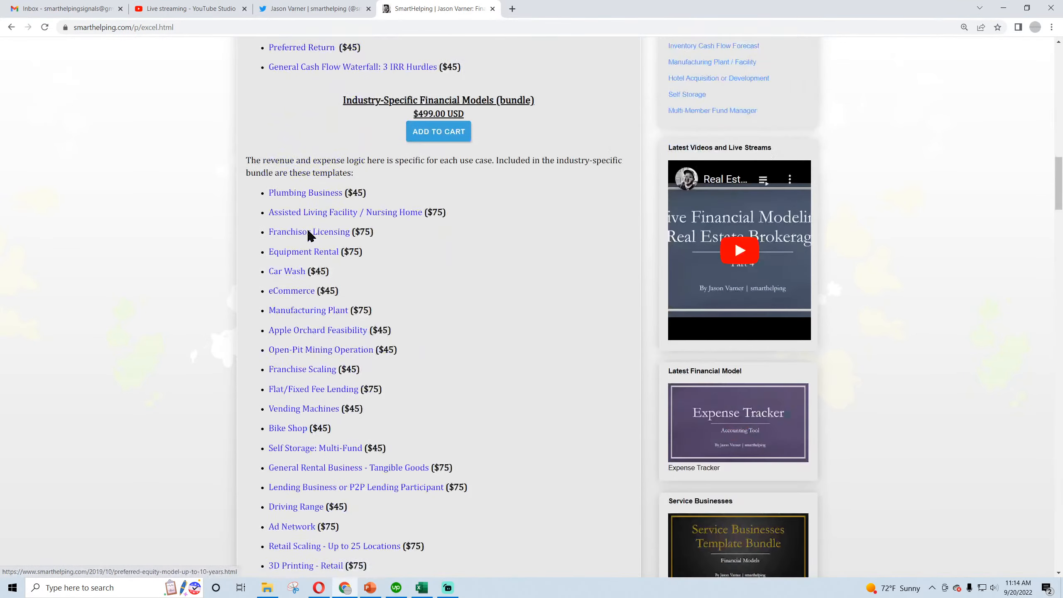
{"action": "scroll", "coordinate": [309, 236], "scroll_direction": "up", "scroll_amount": 18}
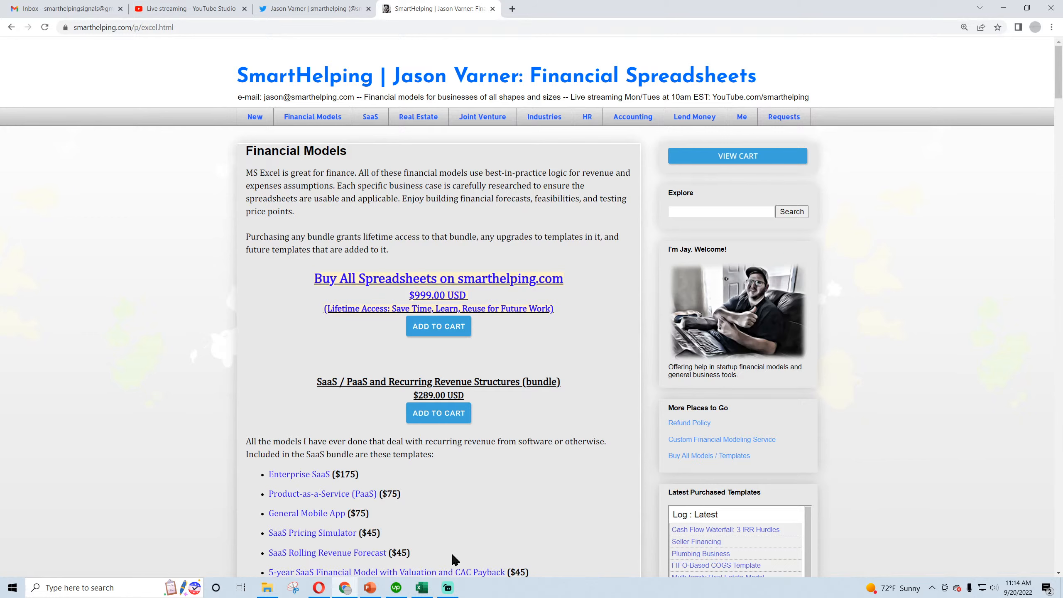
Switch back to the Real Estate Brokerage Firm workbook in Excel, maximize its window and open the Global Control sheet
{"action": "mouse_move", "coordinate": [427, 591]}
{"action": "left_click", "coordinate": [423, 539]}
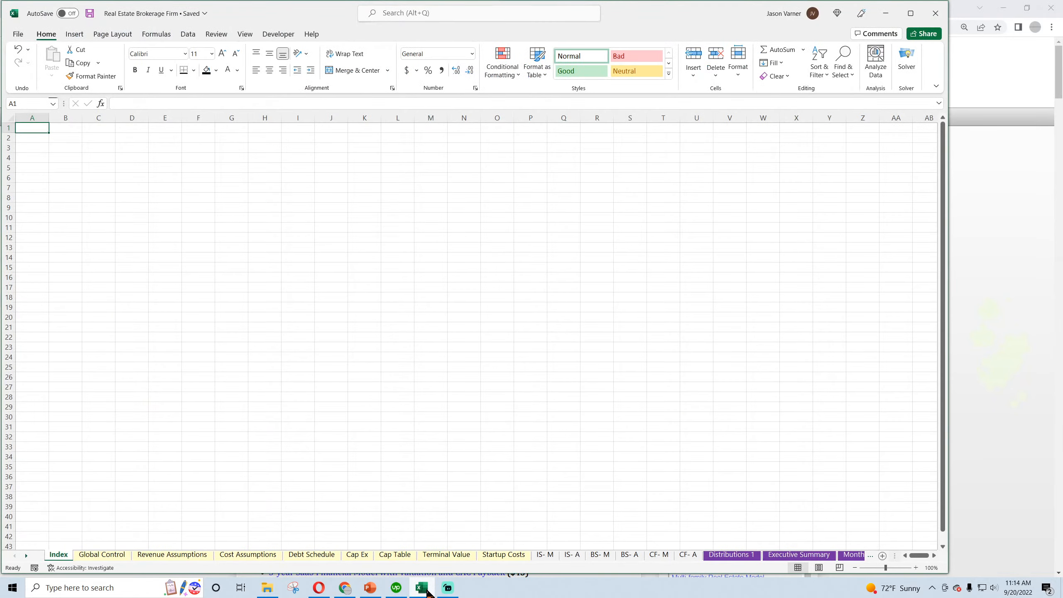
{"action": "left_click", "coordinate": [911, 17]}
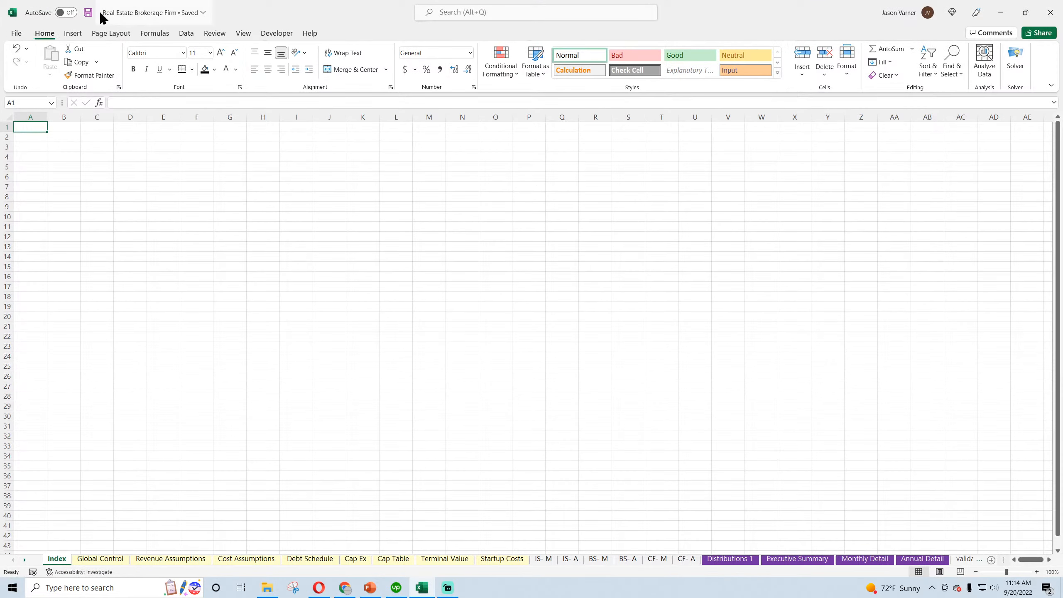
{"action": "left_click", "coordinate": [416, 346]}
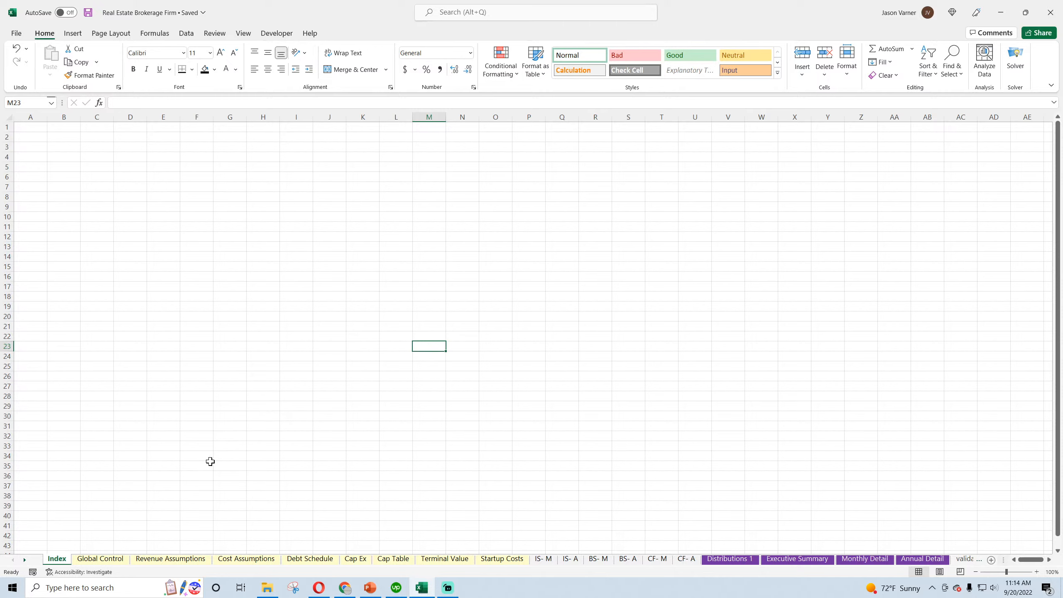
{"action": "left_click", "coordinate": [102, 558]}
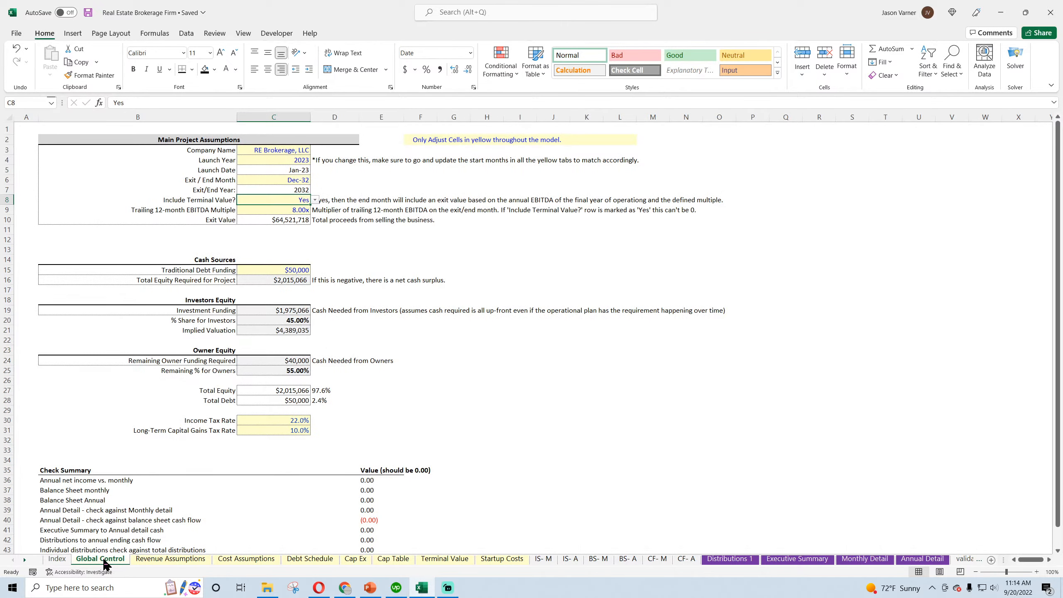